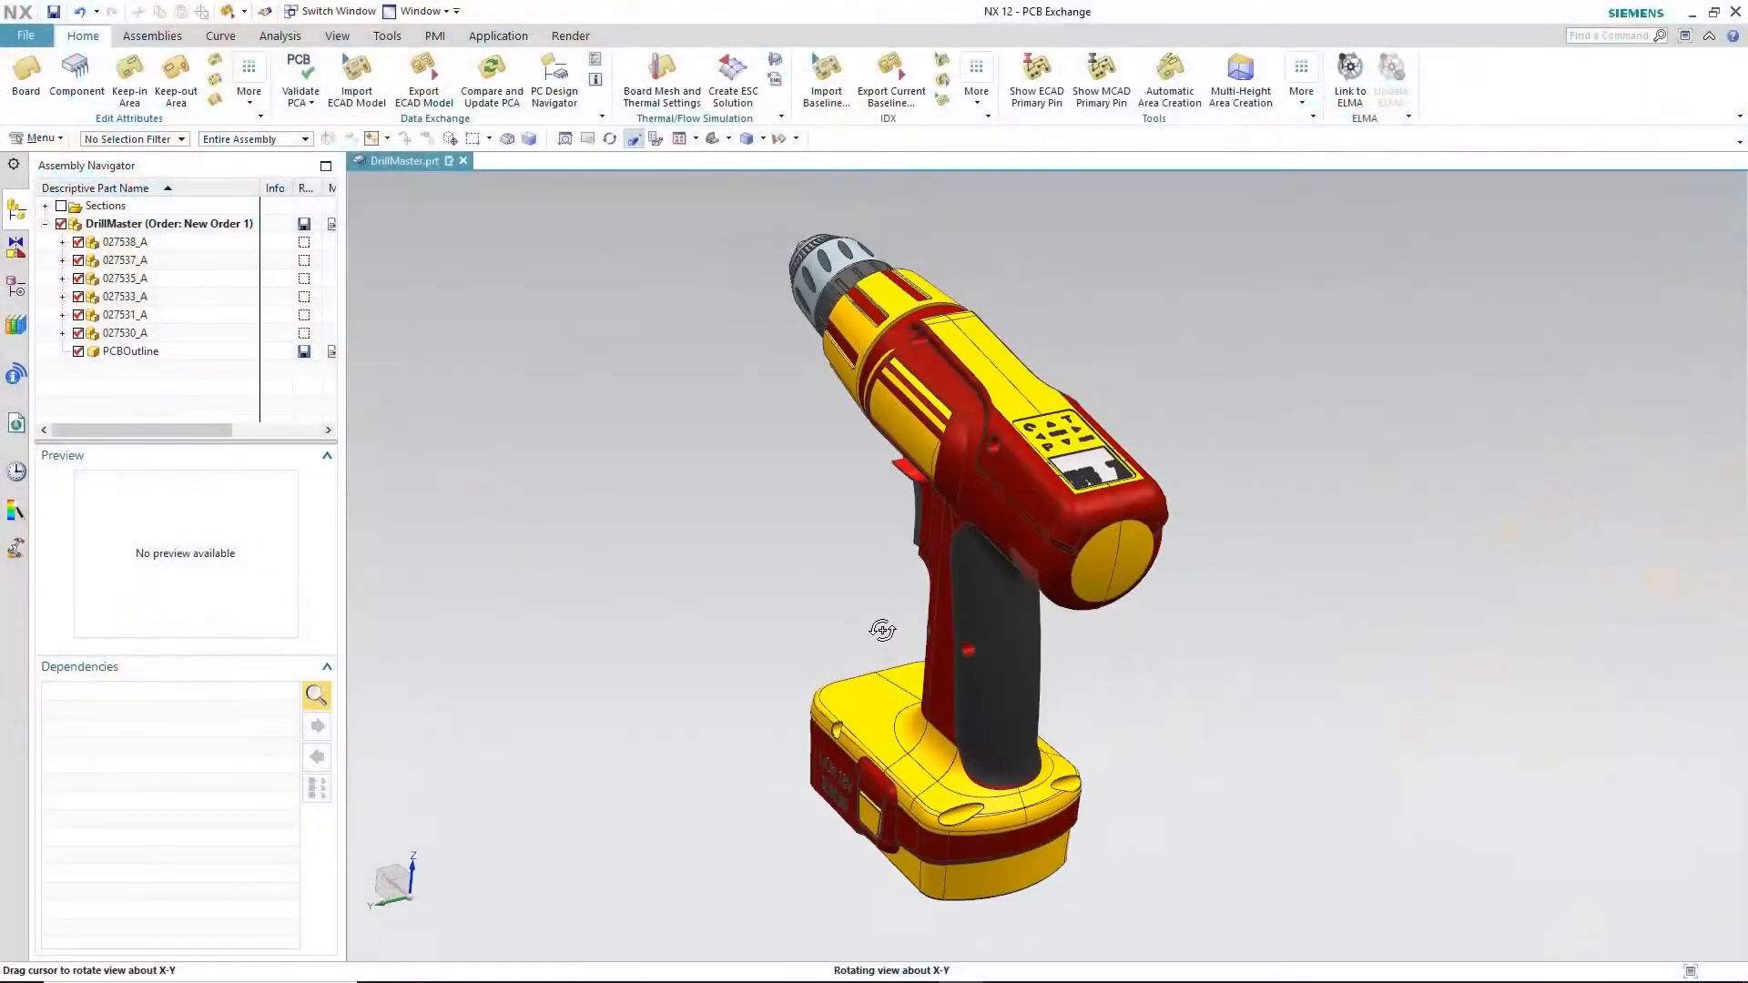
# Hide component 027538_A in the DrillMaster assembly
pyautogui.moveTo(883, 630); pyautogui.dragTo(905, 625, button='middle')
pyautogui.click(79, 243)
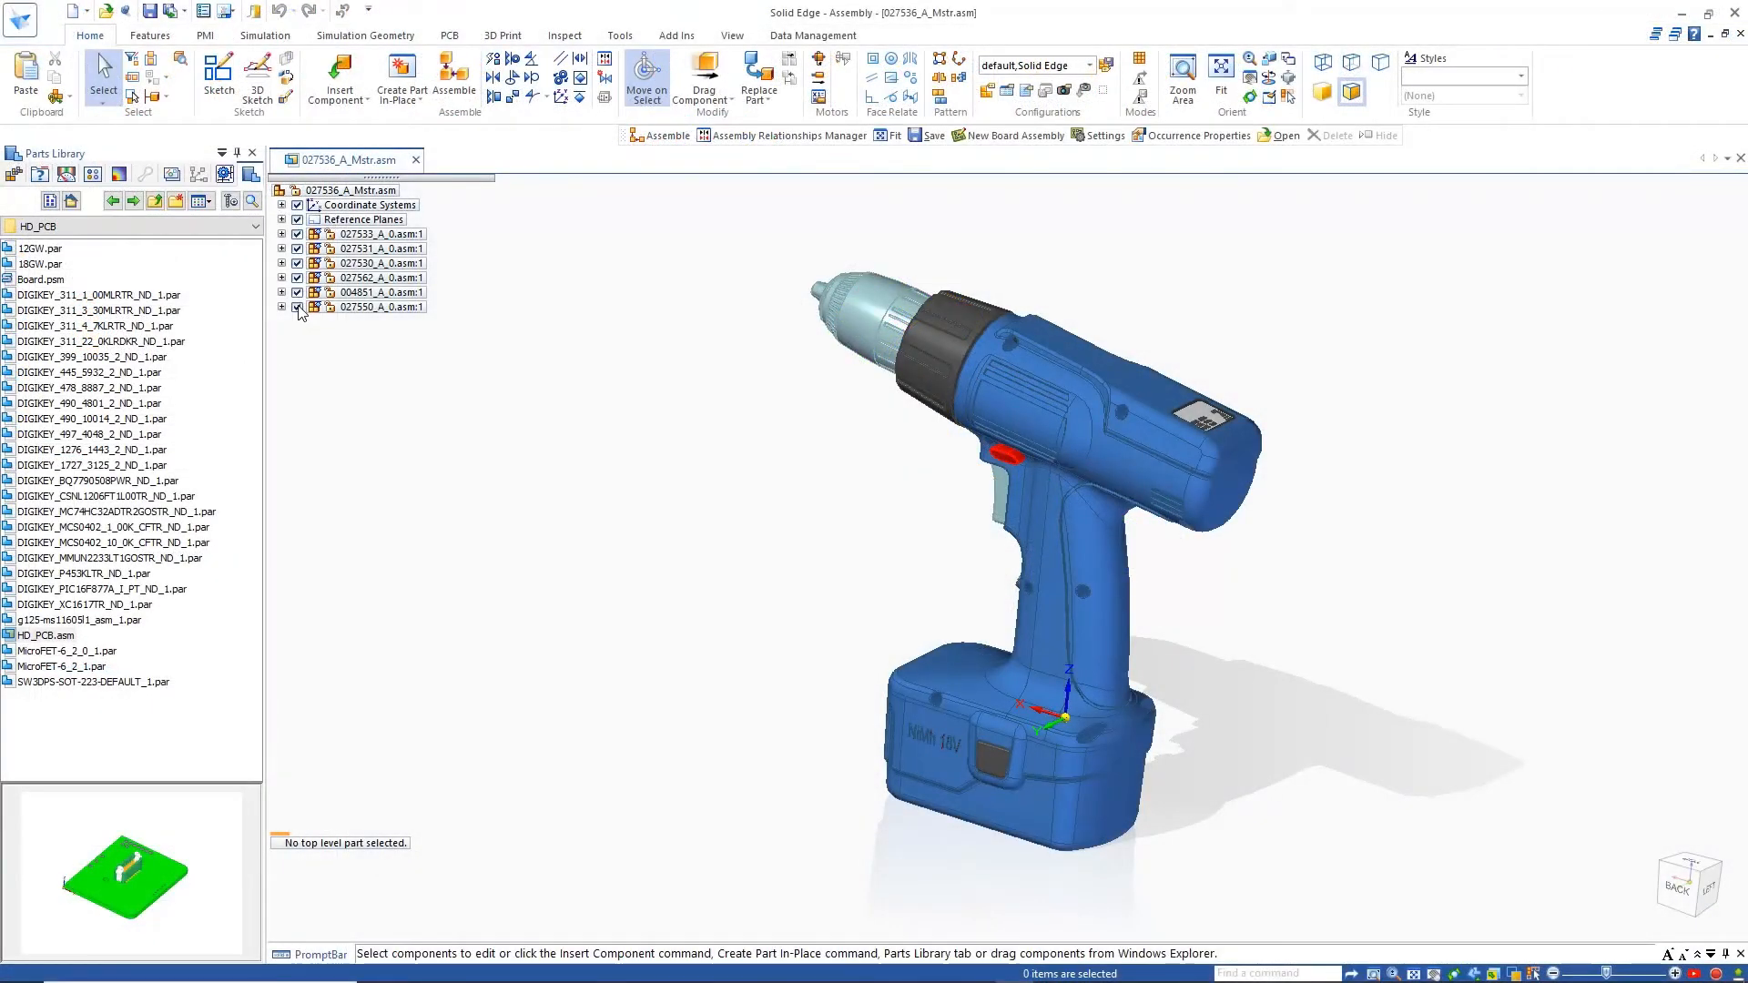
# Switch to Solid Edge and hide subassemblies 027550_A_0, 004851_A_0, 027562_A_0 and 027530_A_0 to expose the drill's motor and circuit board
pyautogui.click(296, 307)
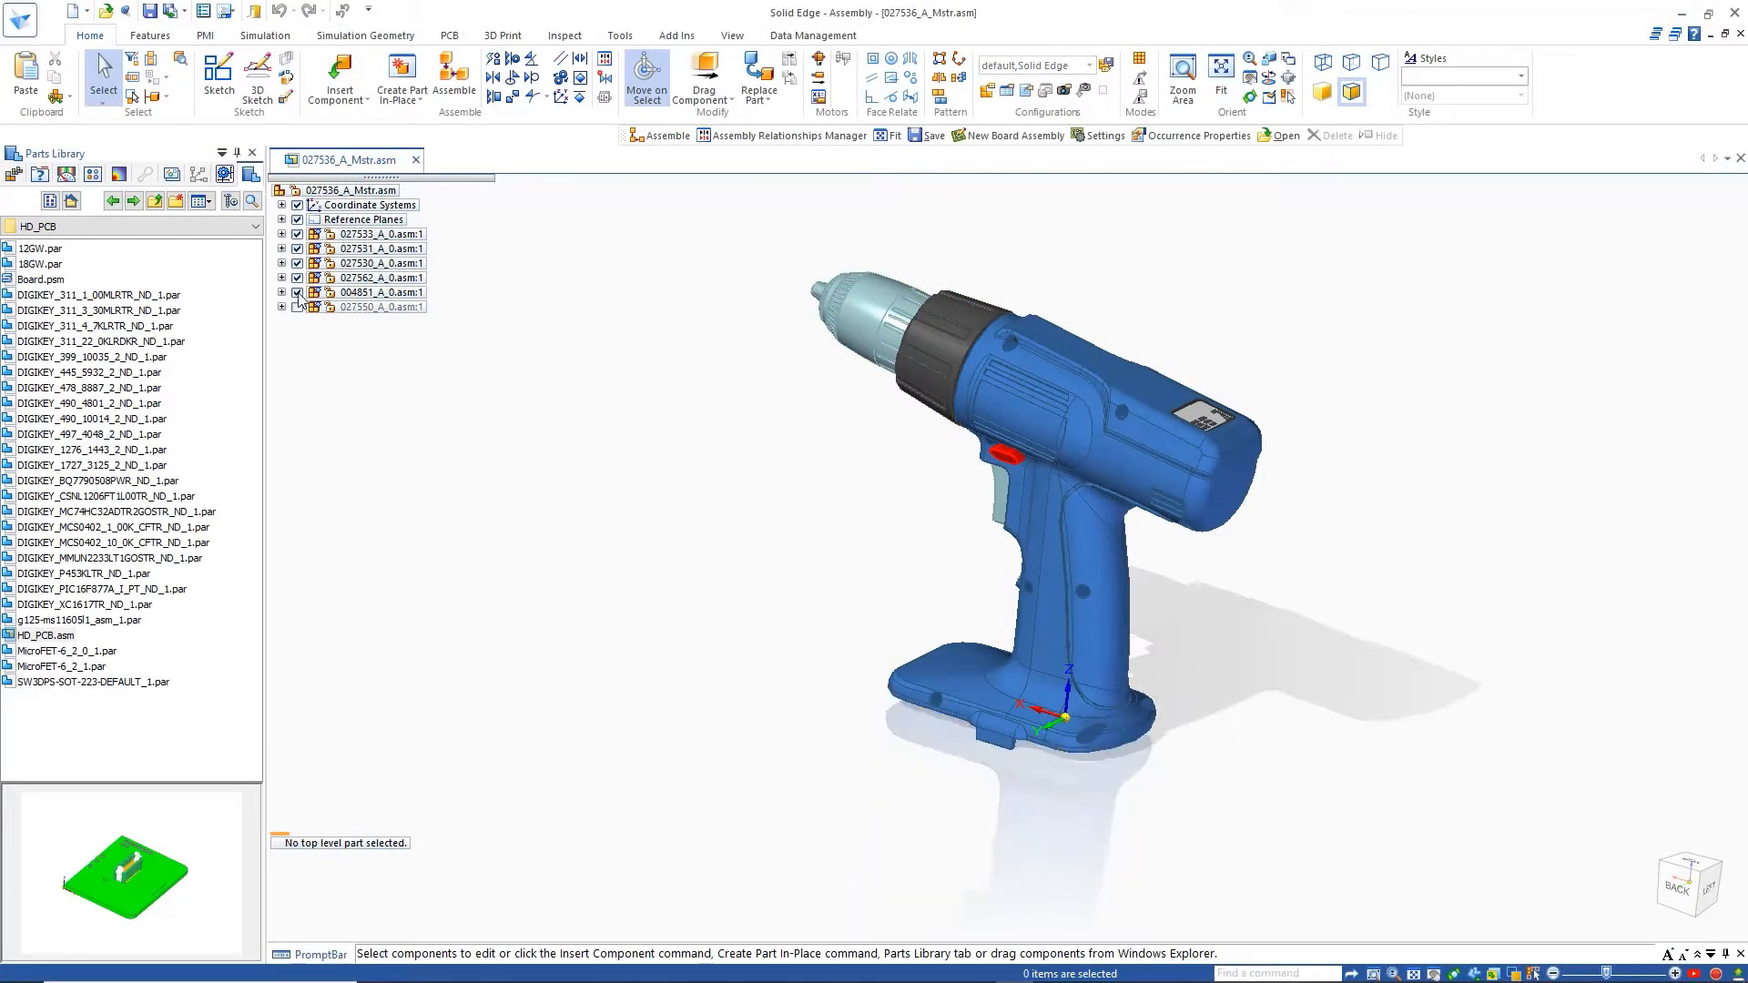
pyautogui.click(297, 292)
pyautogui.click(297, 277)
pyautogui.click(296, 263)
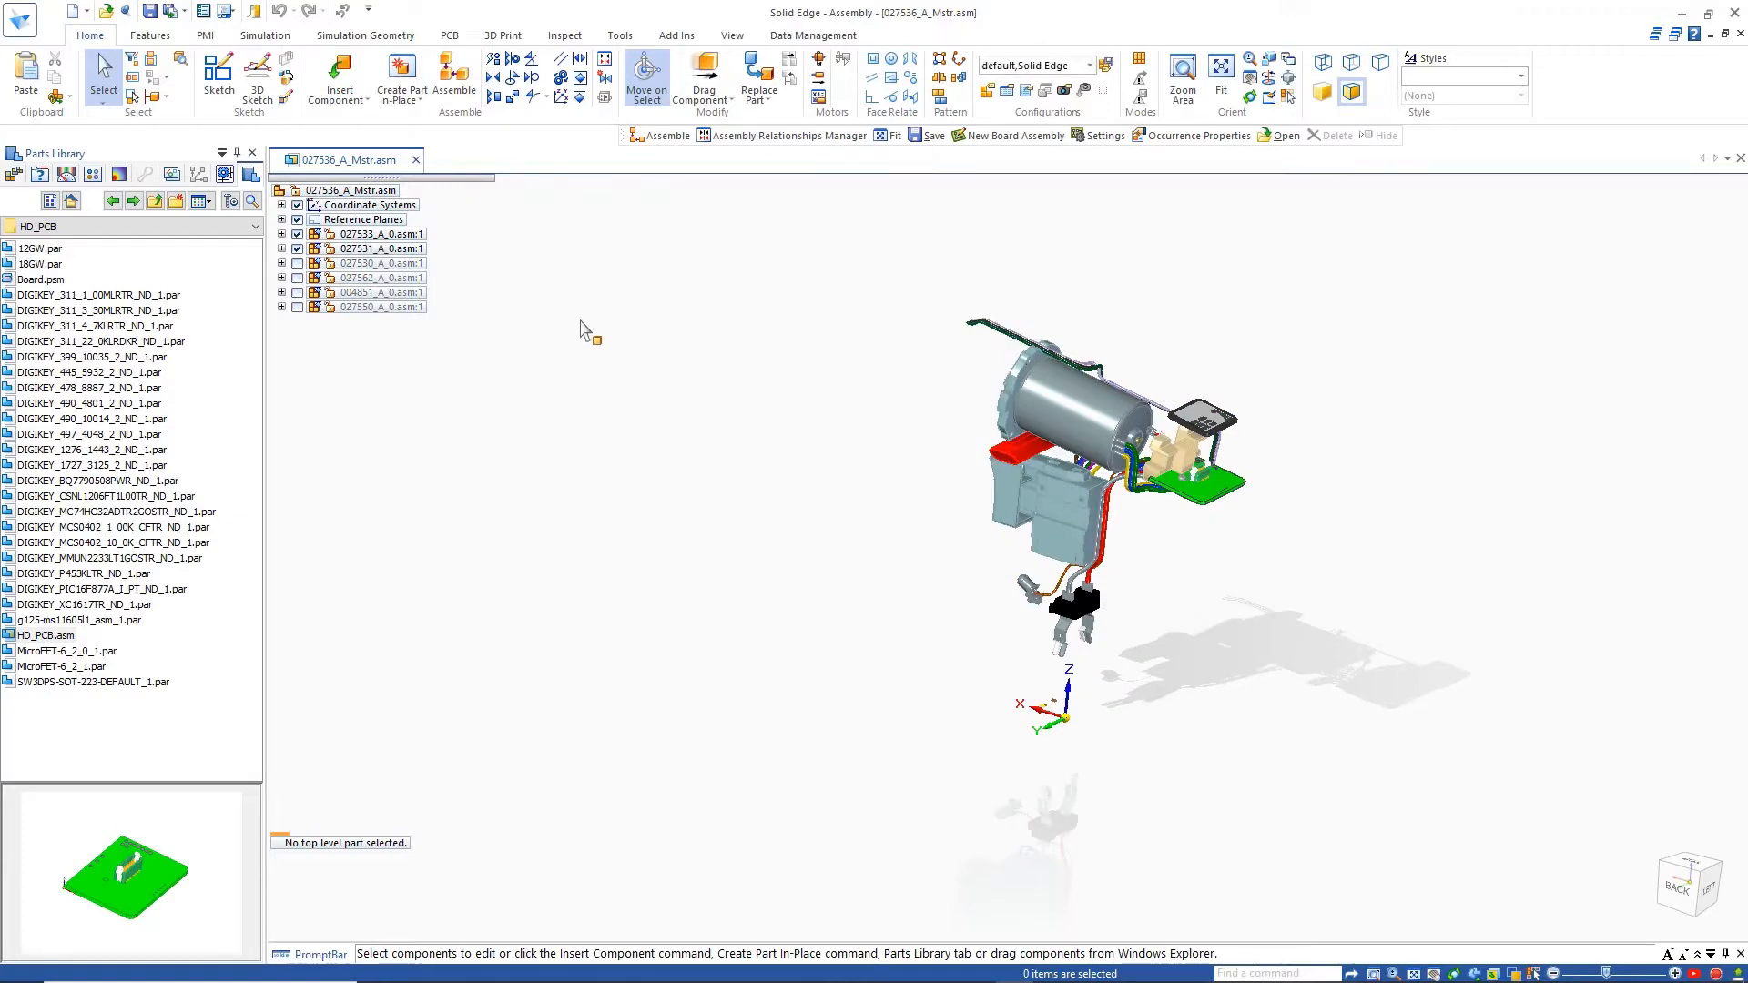
pyautogui.scroll(2, 1223, 480)
pyautogui.scroll(5, 1222, 480)
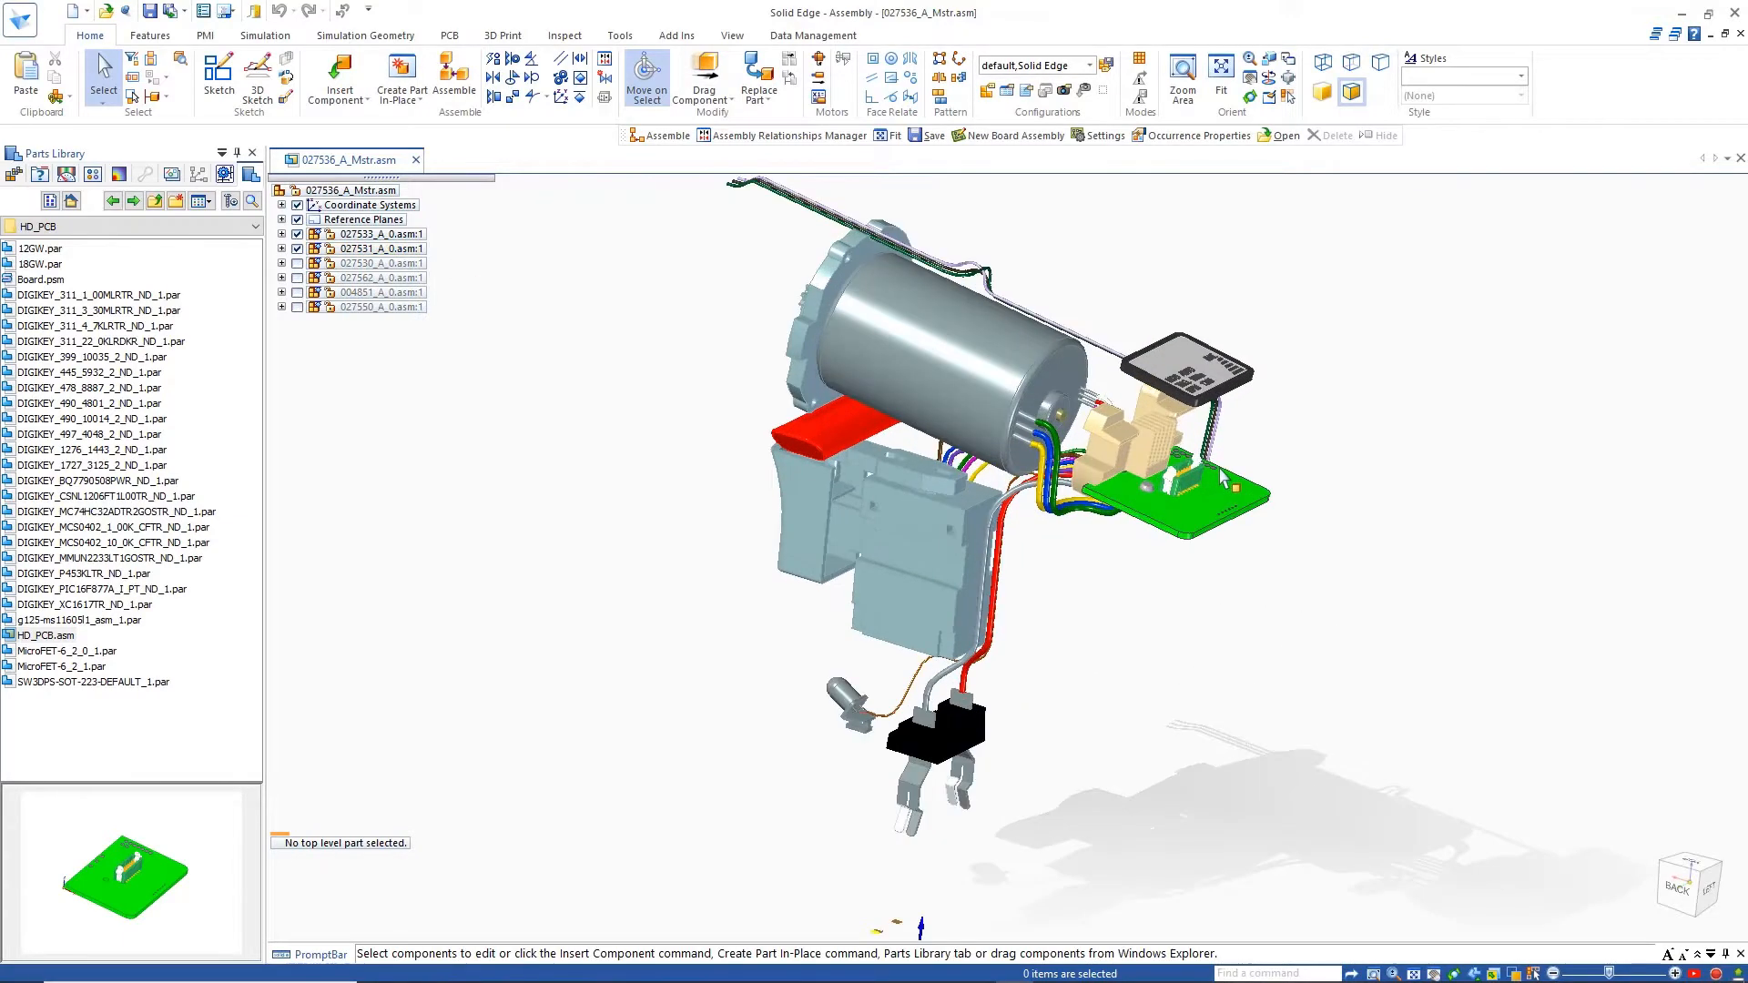
pyautogui.scroll(2, 1224, 449)
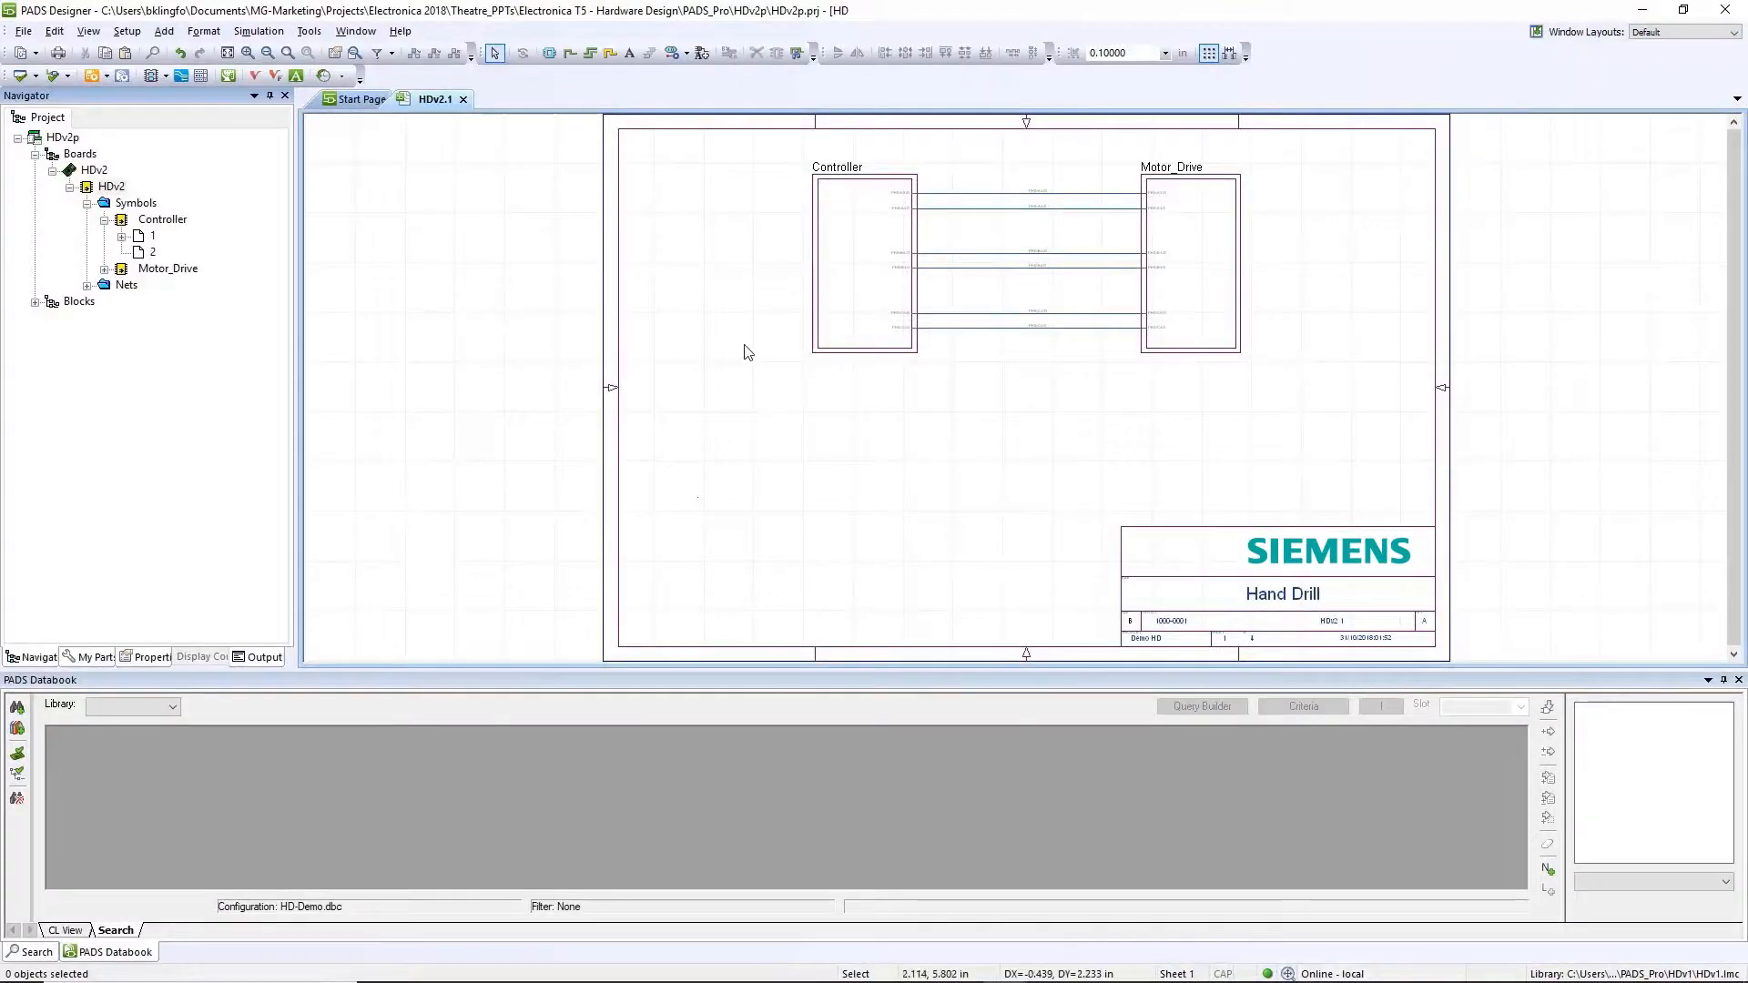
# Switch to PADS Designer, open the Controller block's schematic and load the ICs part library
pyautogui.doubleClick(856, 305)
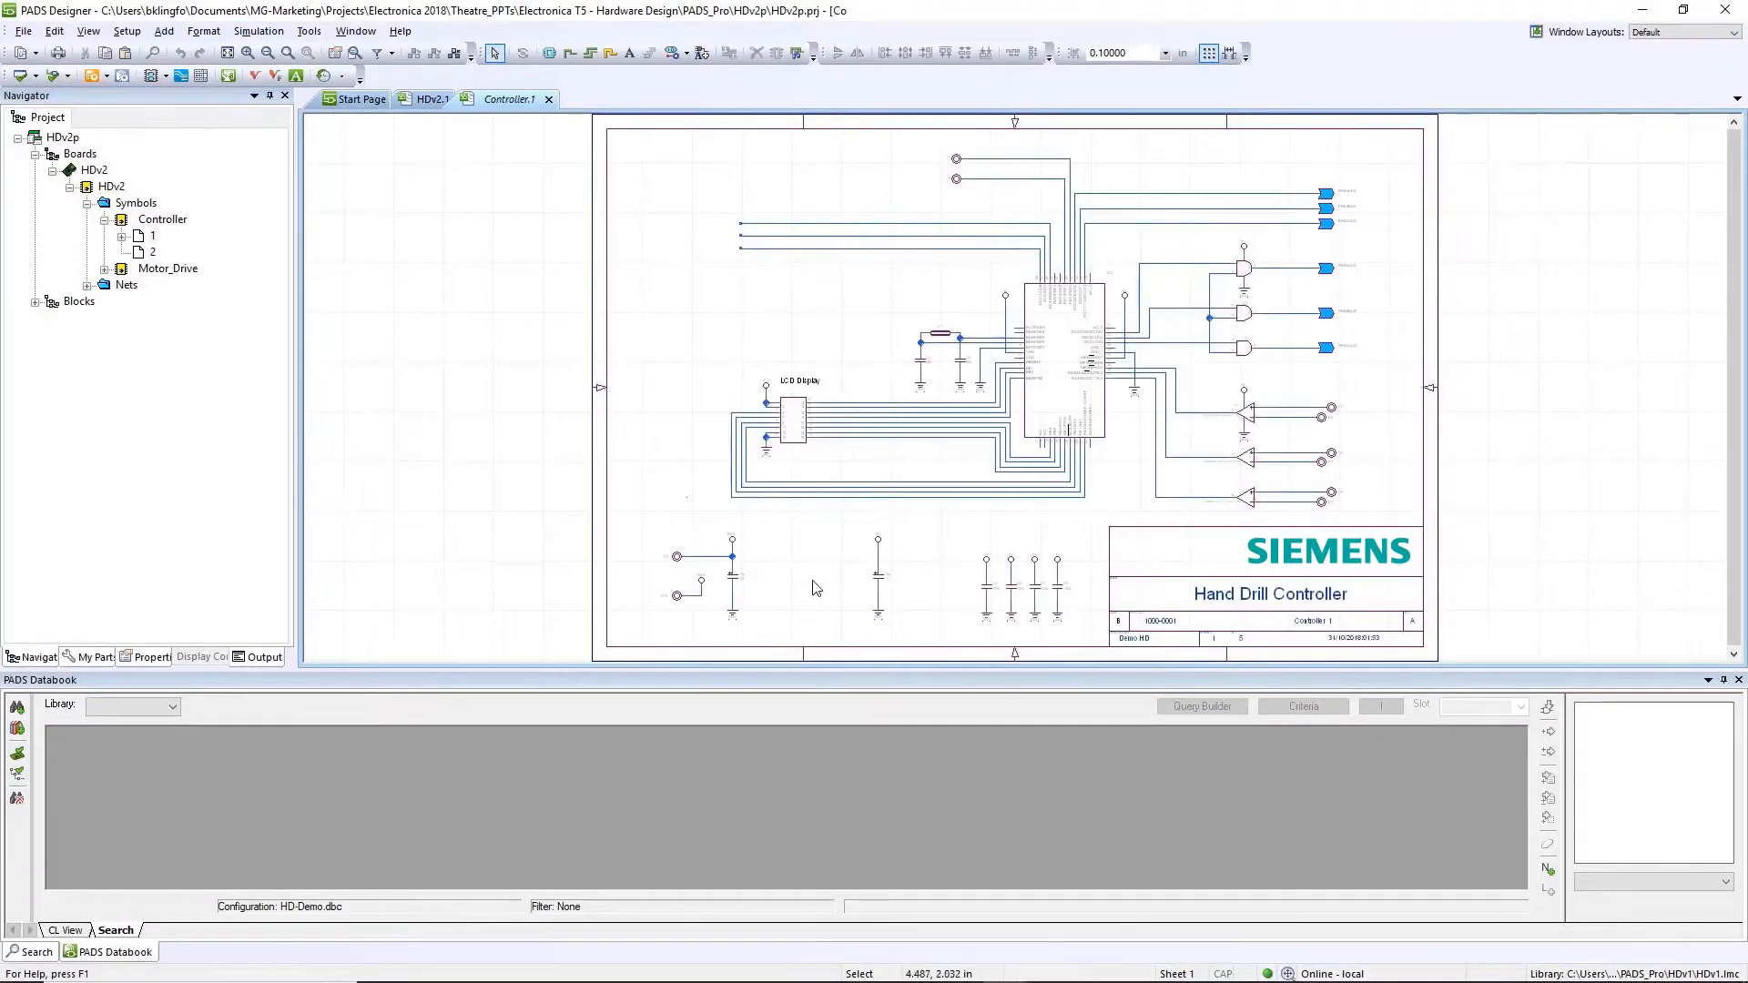
pyautogui.scroll(5, 804, 597)
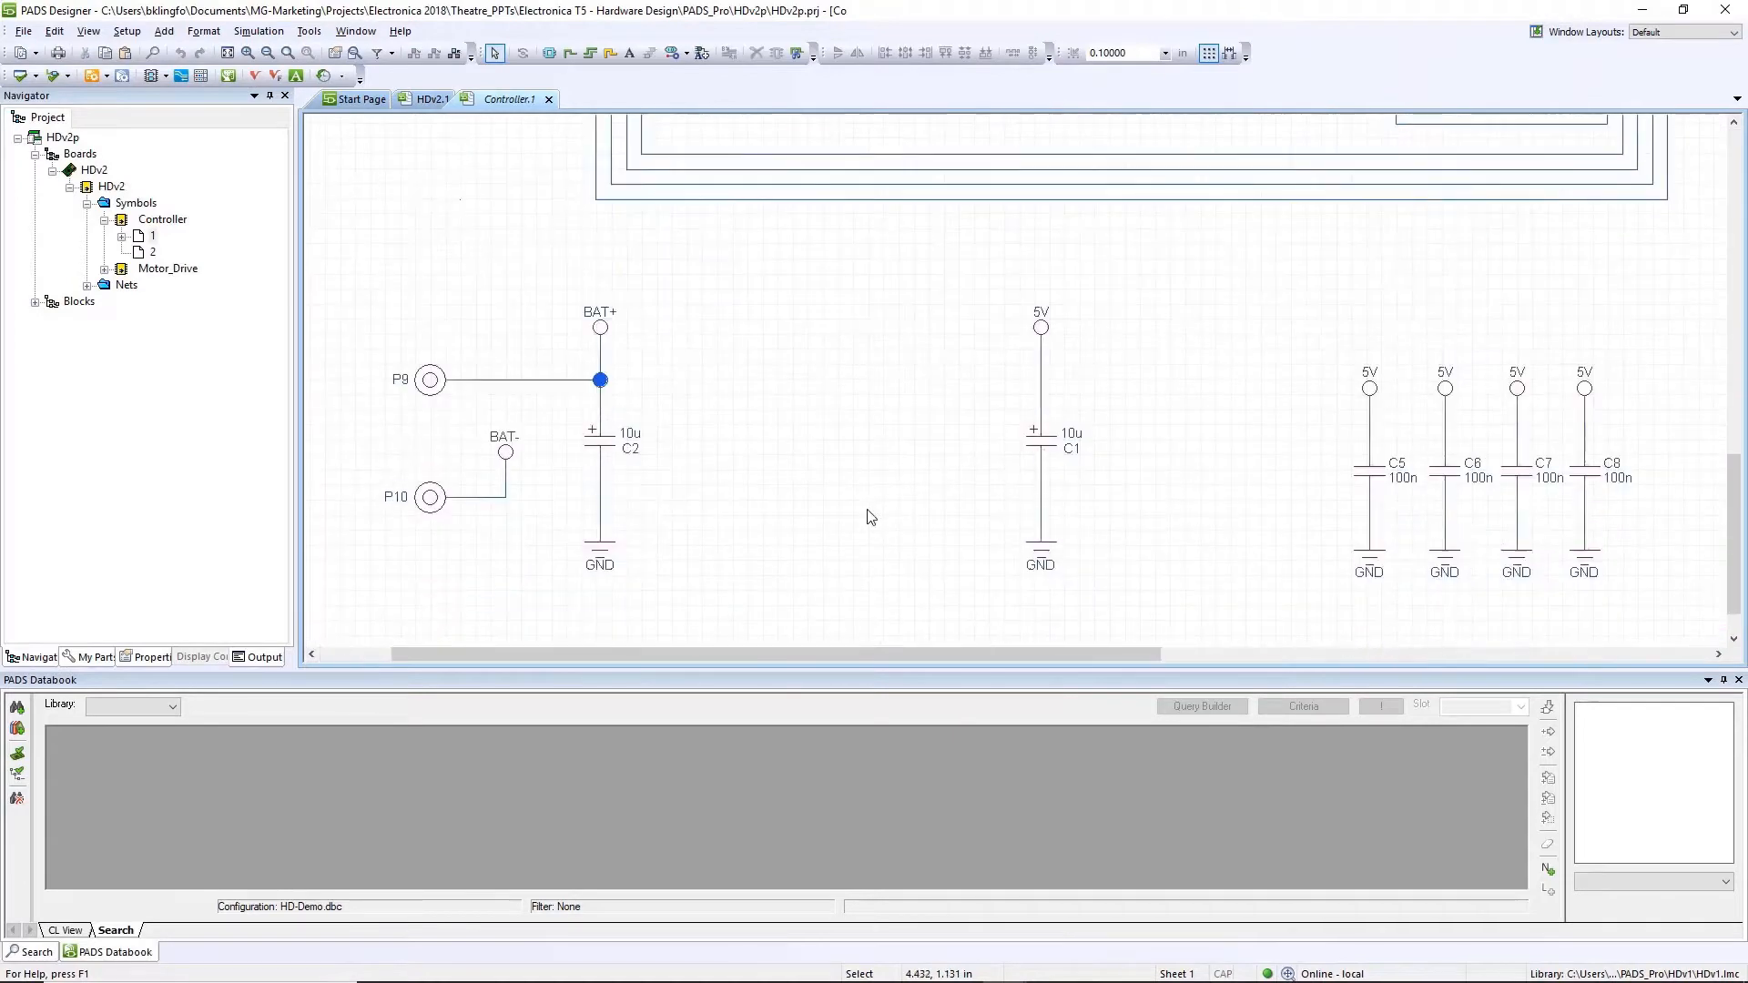
pyautogui.click(128, 709)
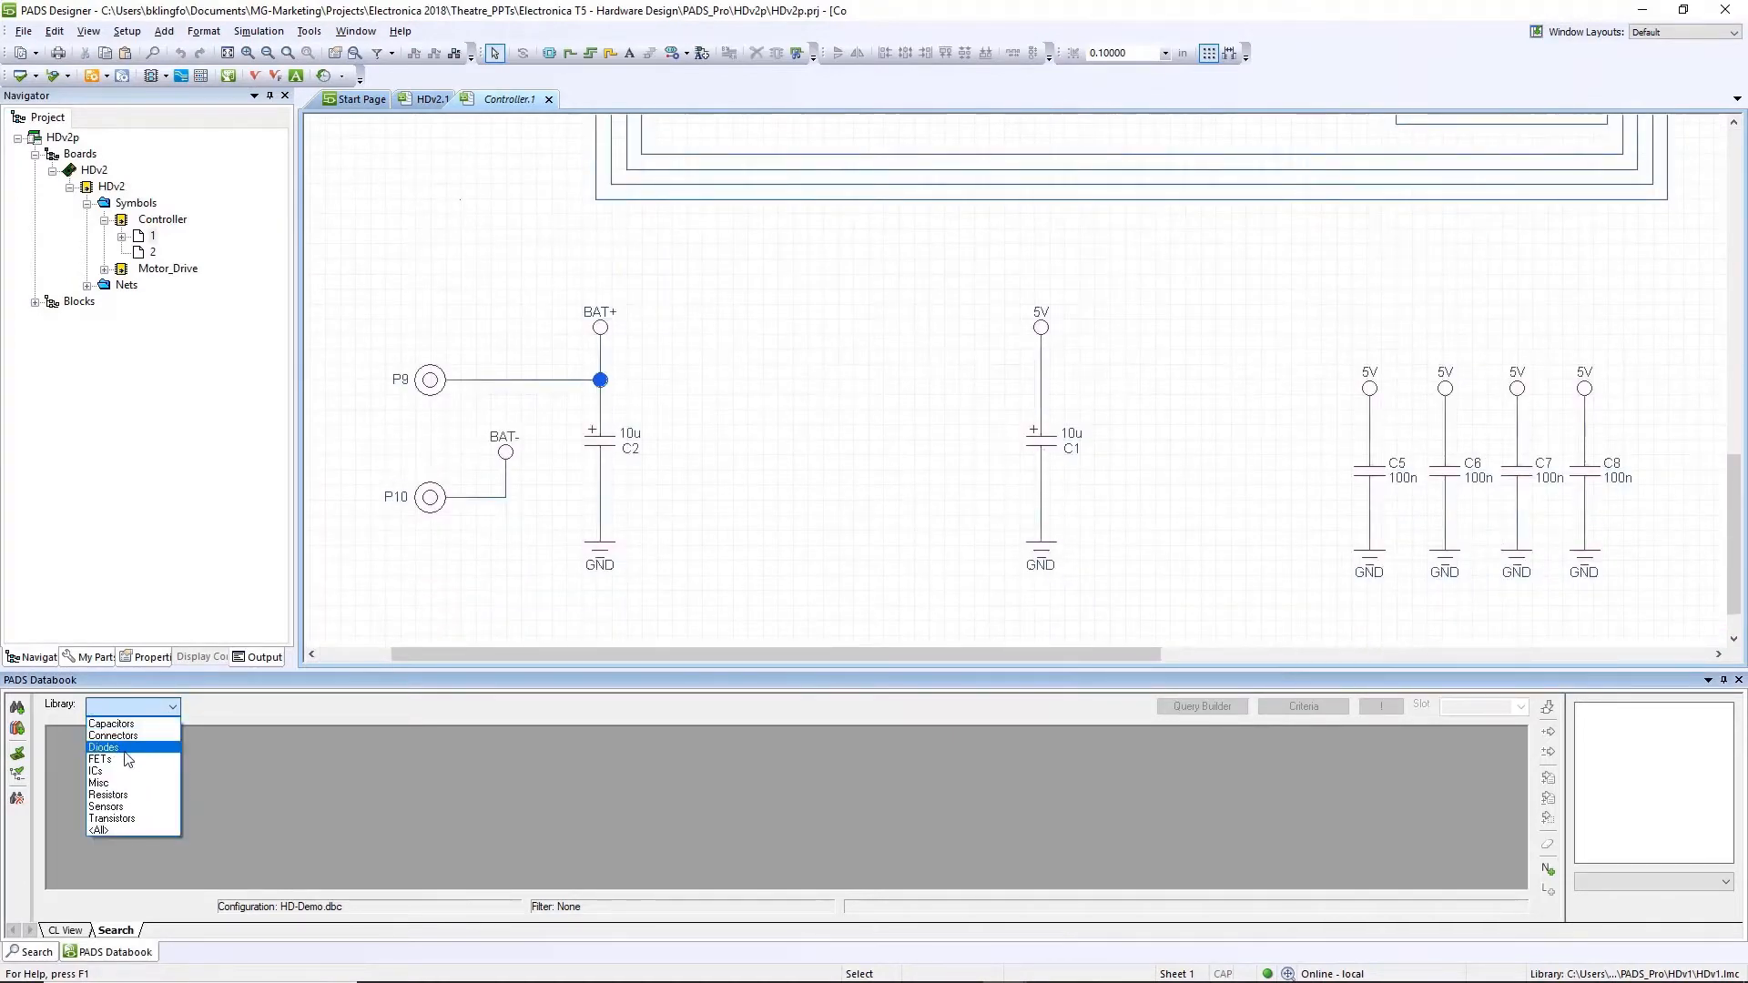
pyautogui.click(97, 771)
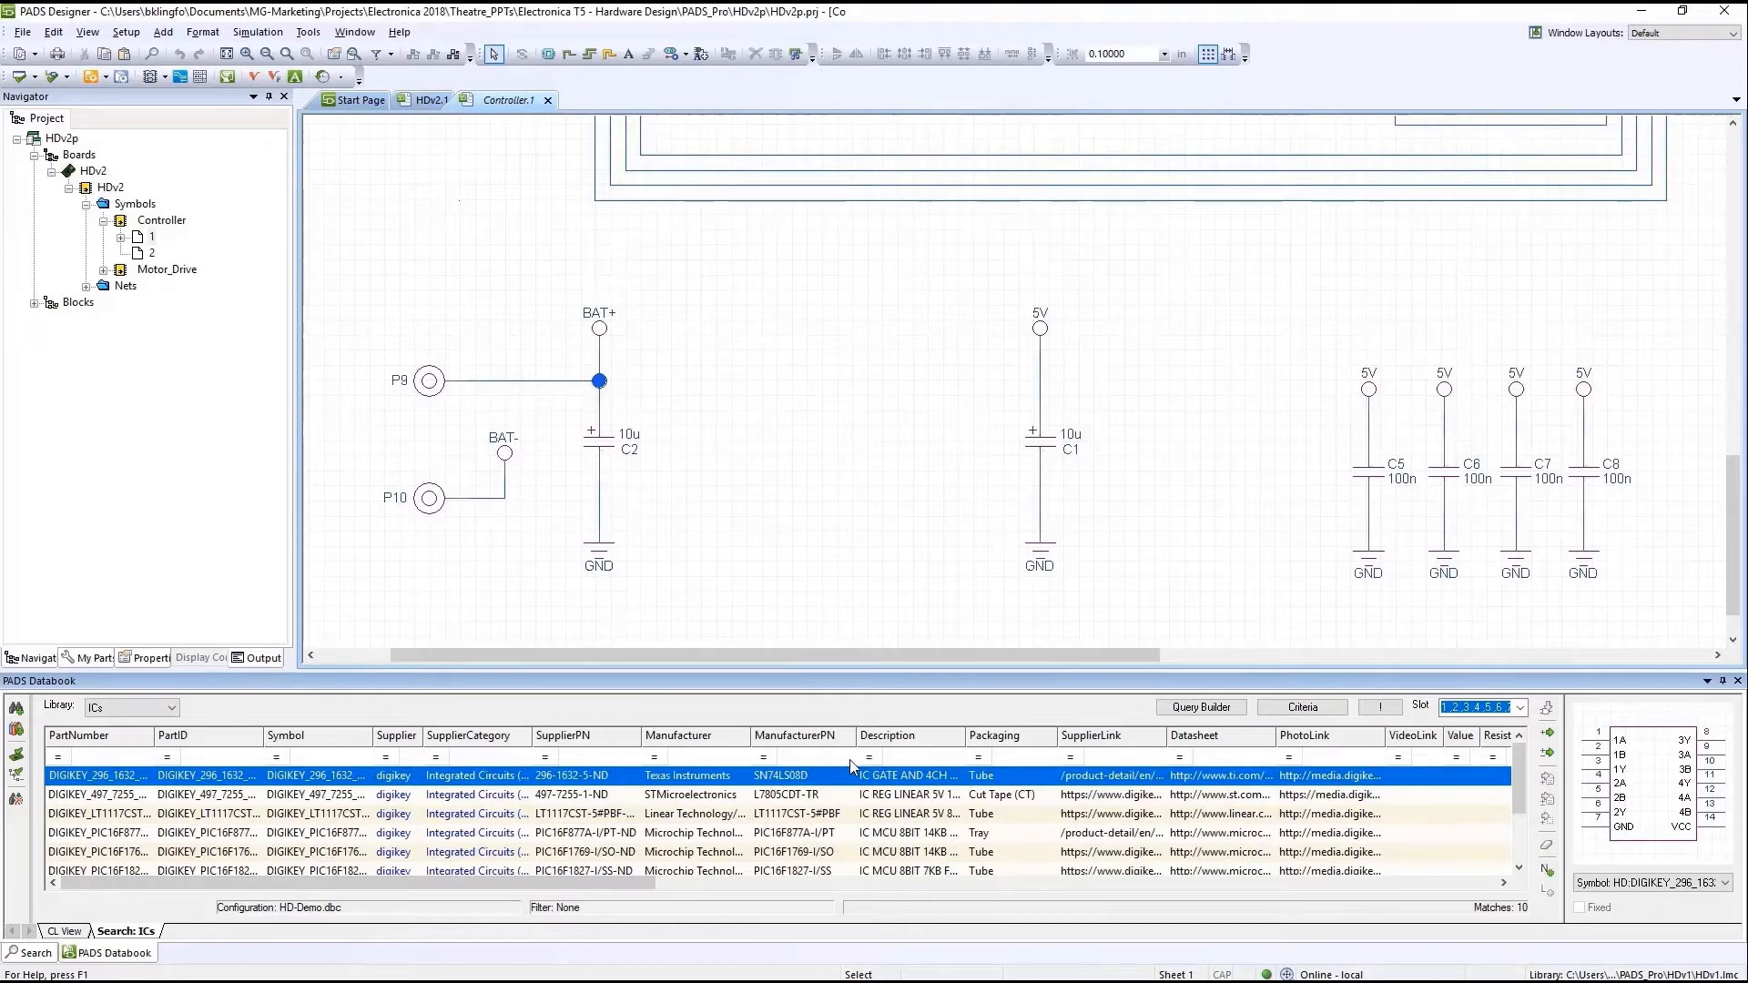
# Filter the ICs by manufacturer part number LT1117CST-5#PBF and place the regulator, mirrored, between the BAT+ and 5V circuits
pyautogui.click(850, 757)
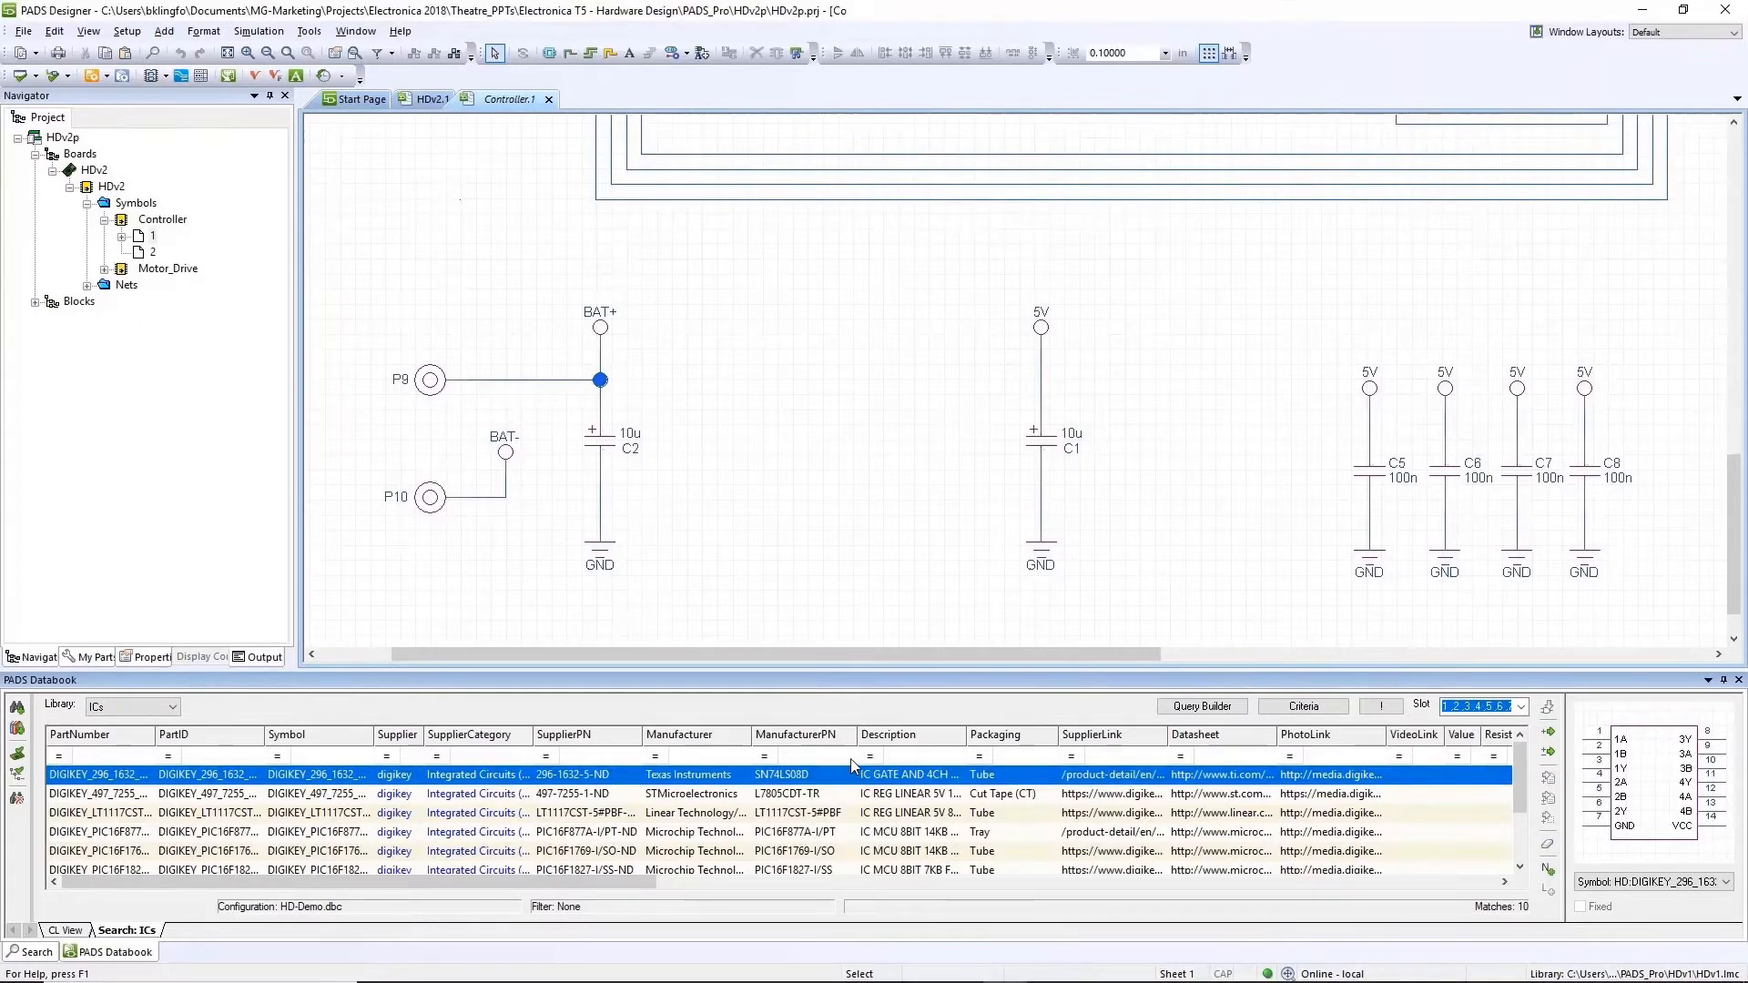
pyautogui.click(886, 757)
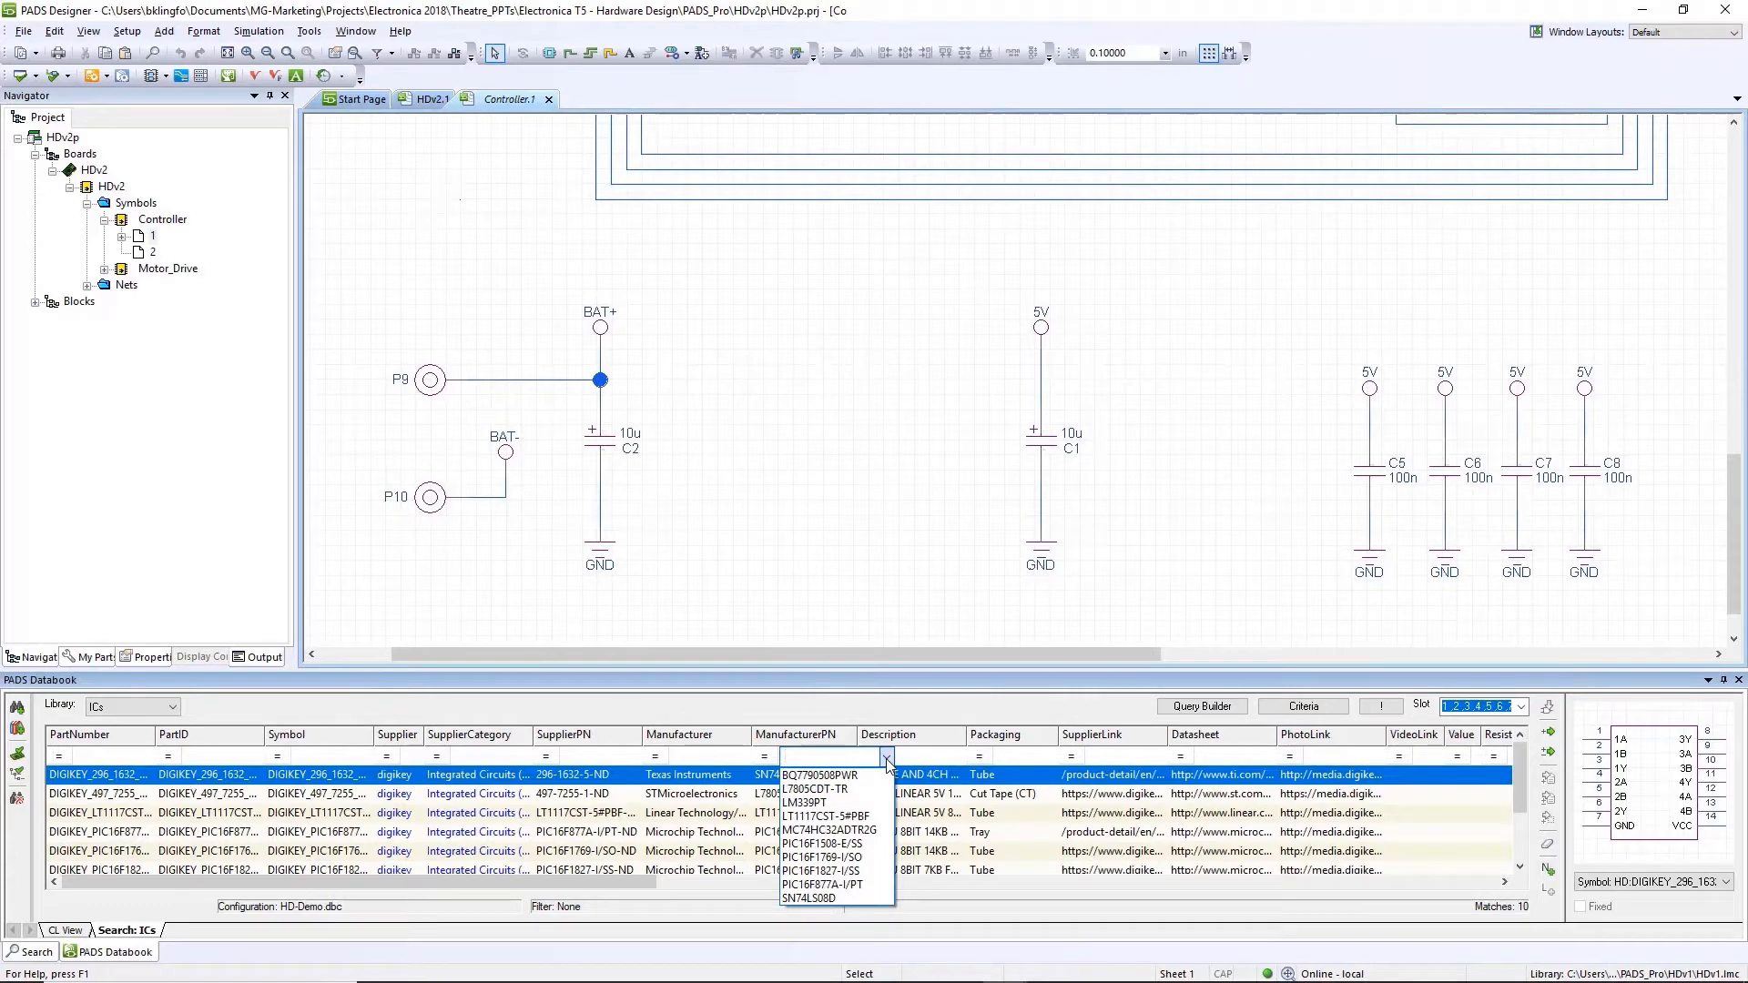
pyautogui.click(857, 817)
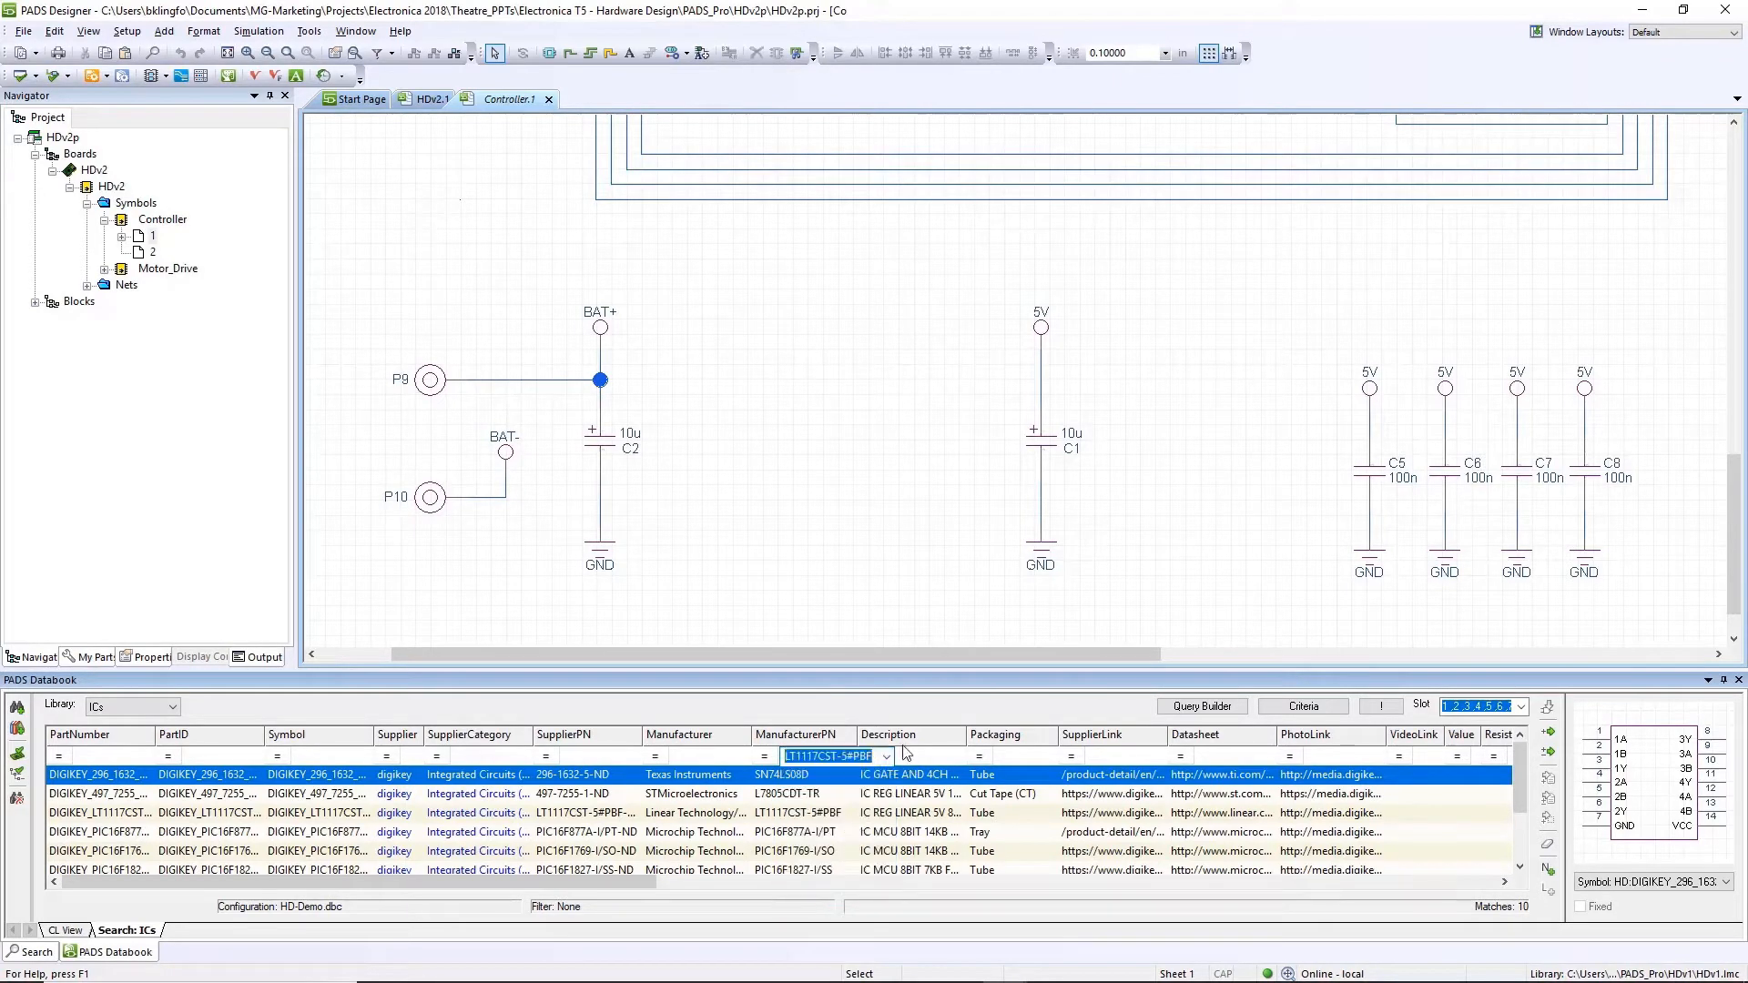
pyautogui.press('Return')
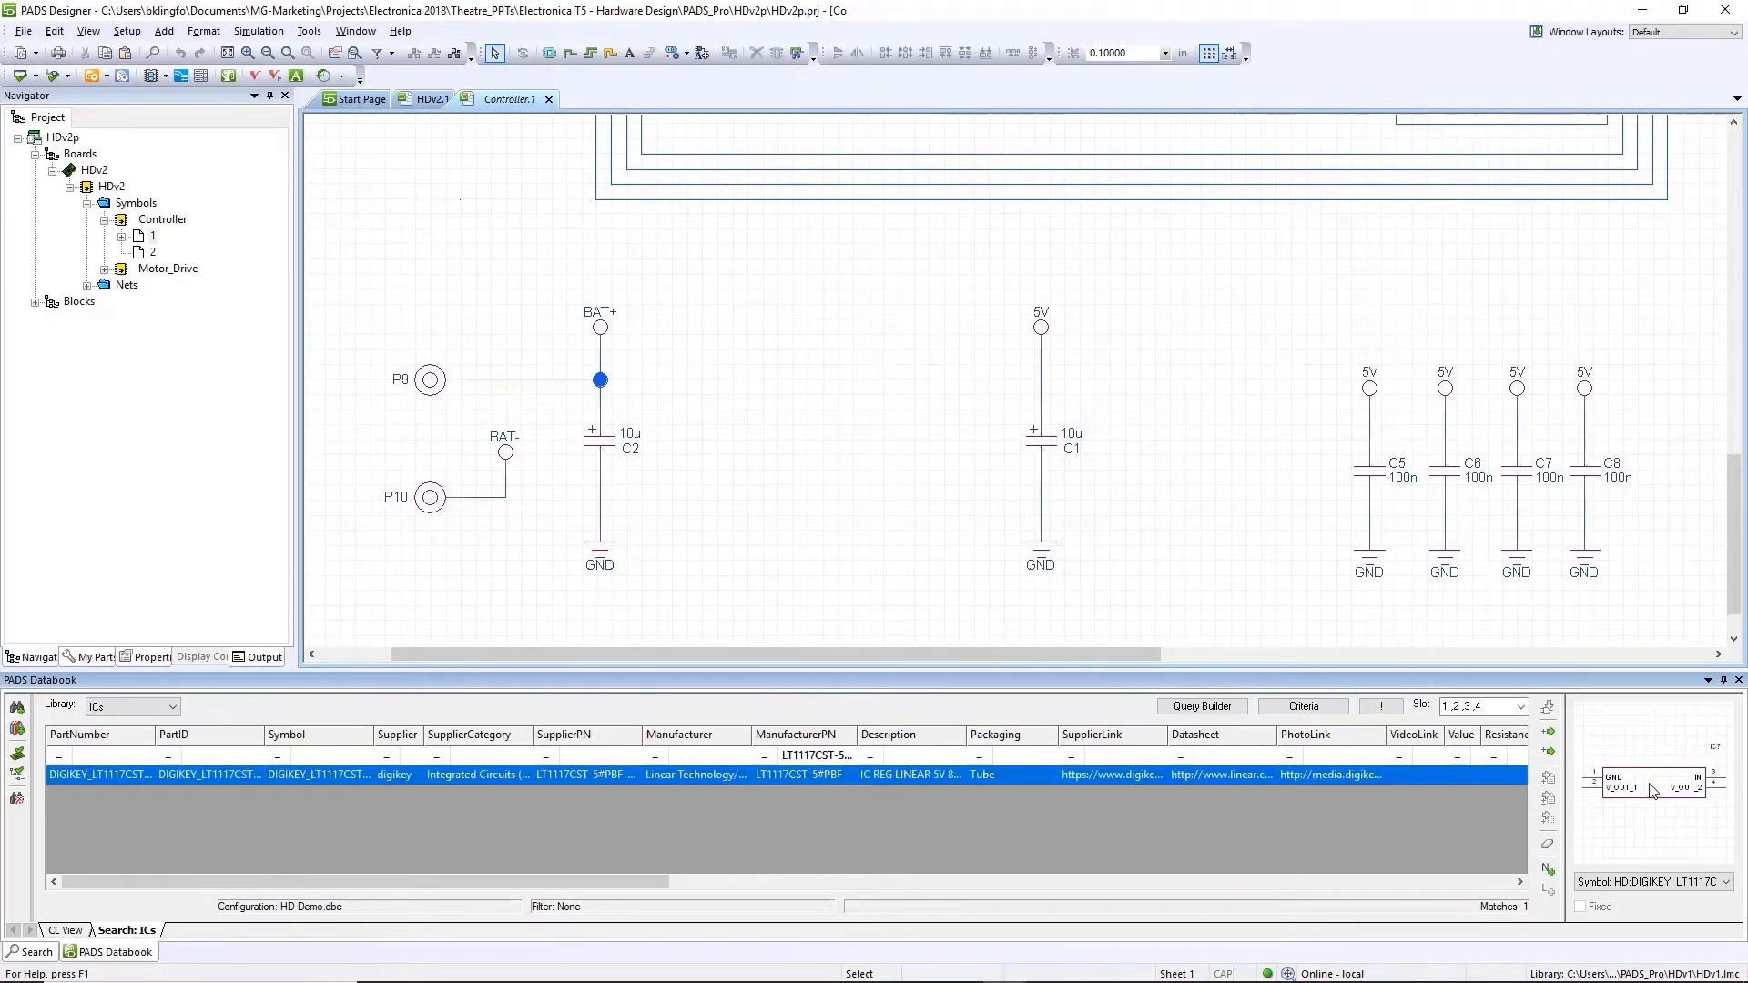
pyautogui.moveTo(1652, 790); pyautogui.dragTo(807, 384)
pyautogui.click(856, 54)
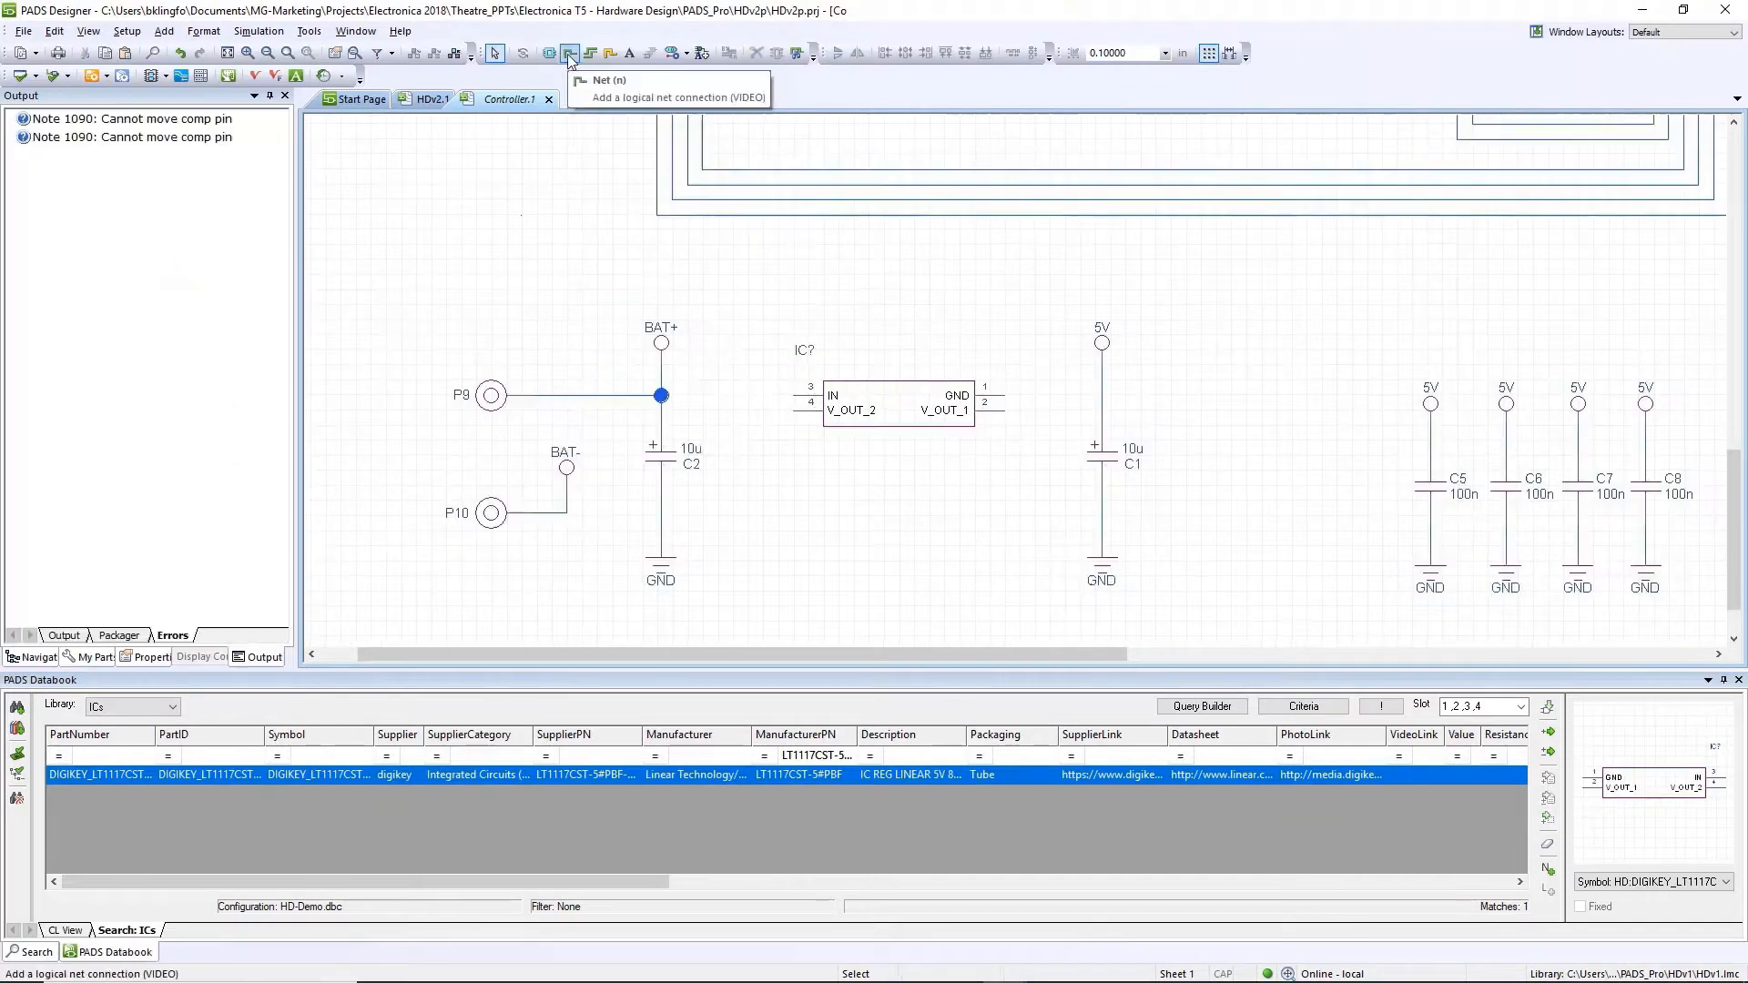
# Wire the regulator's IN pin to BAT+ and connect both V_OUT pins to the 5V net above C1
pyautogui.click(570, 55)
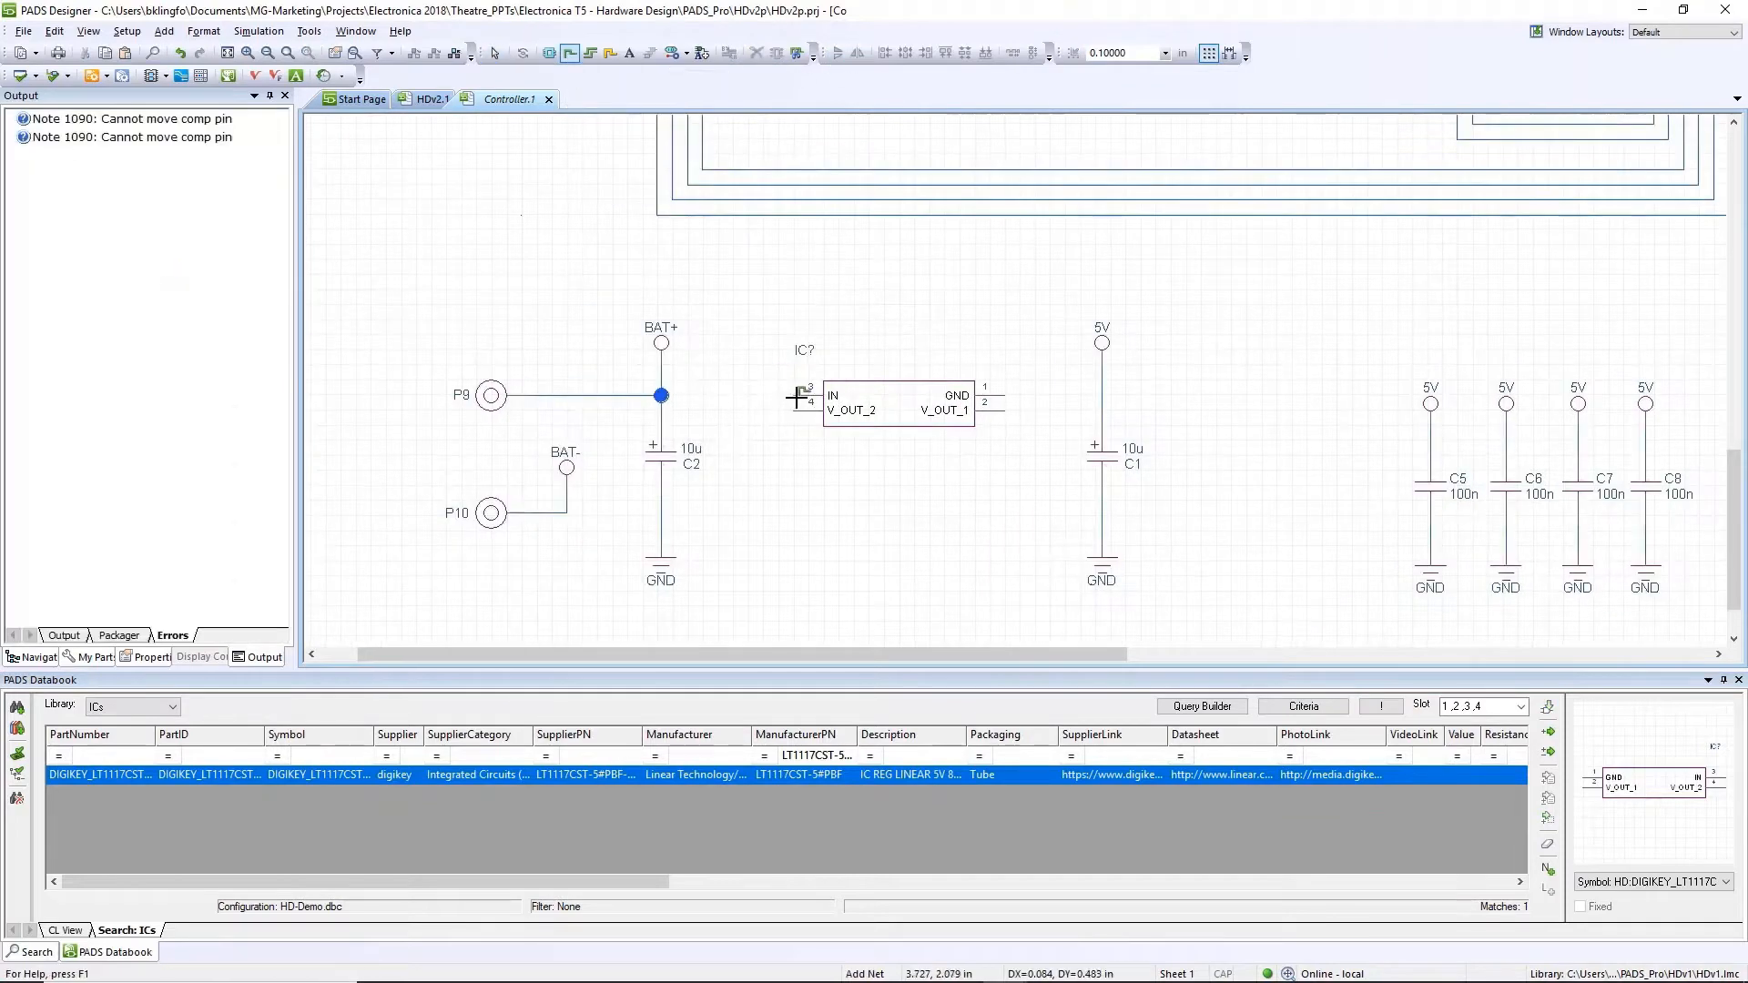
pyautogui.click(797, 398)
pyautogui.click(661, 395)
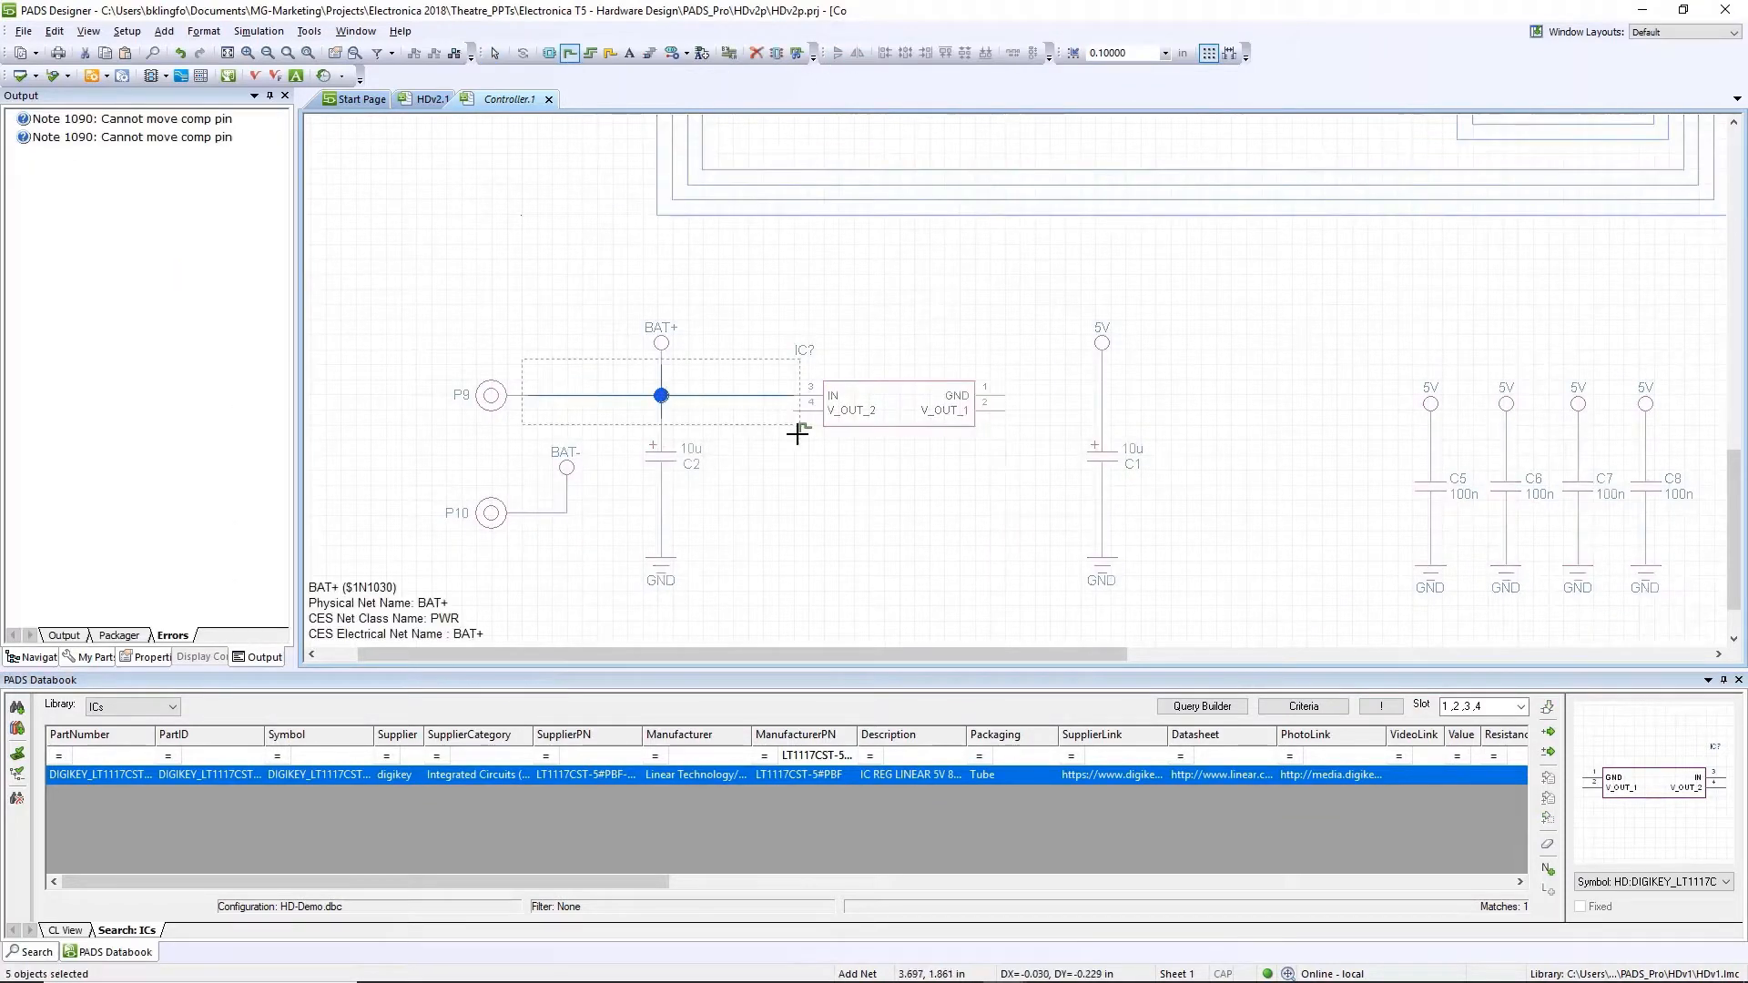
pyautogui.click(1009, 412)
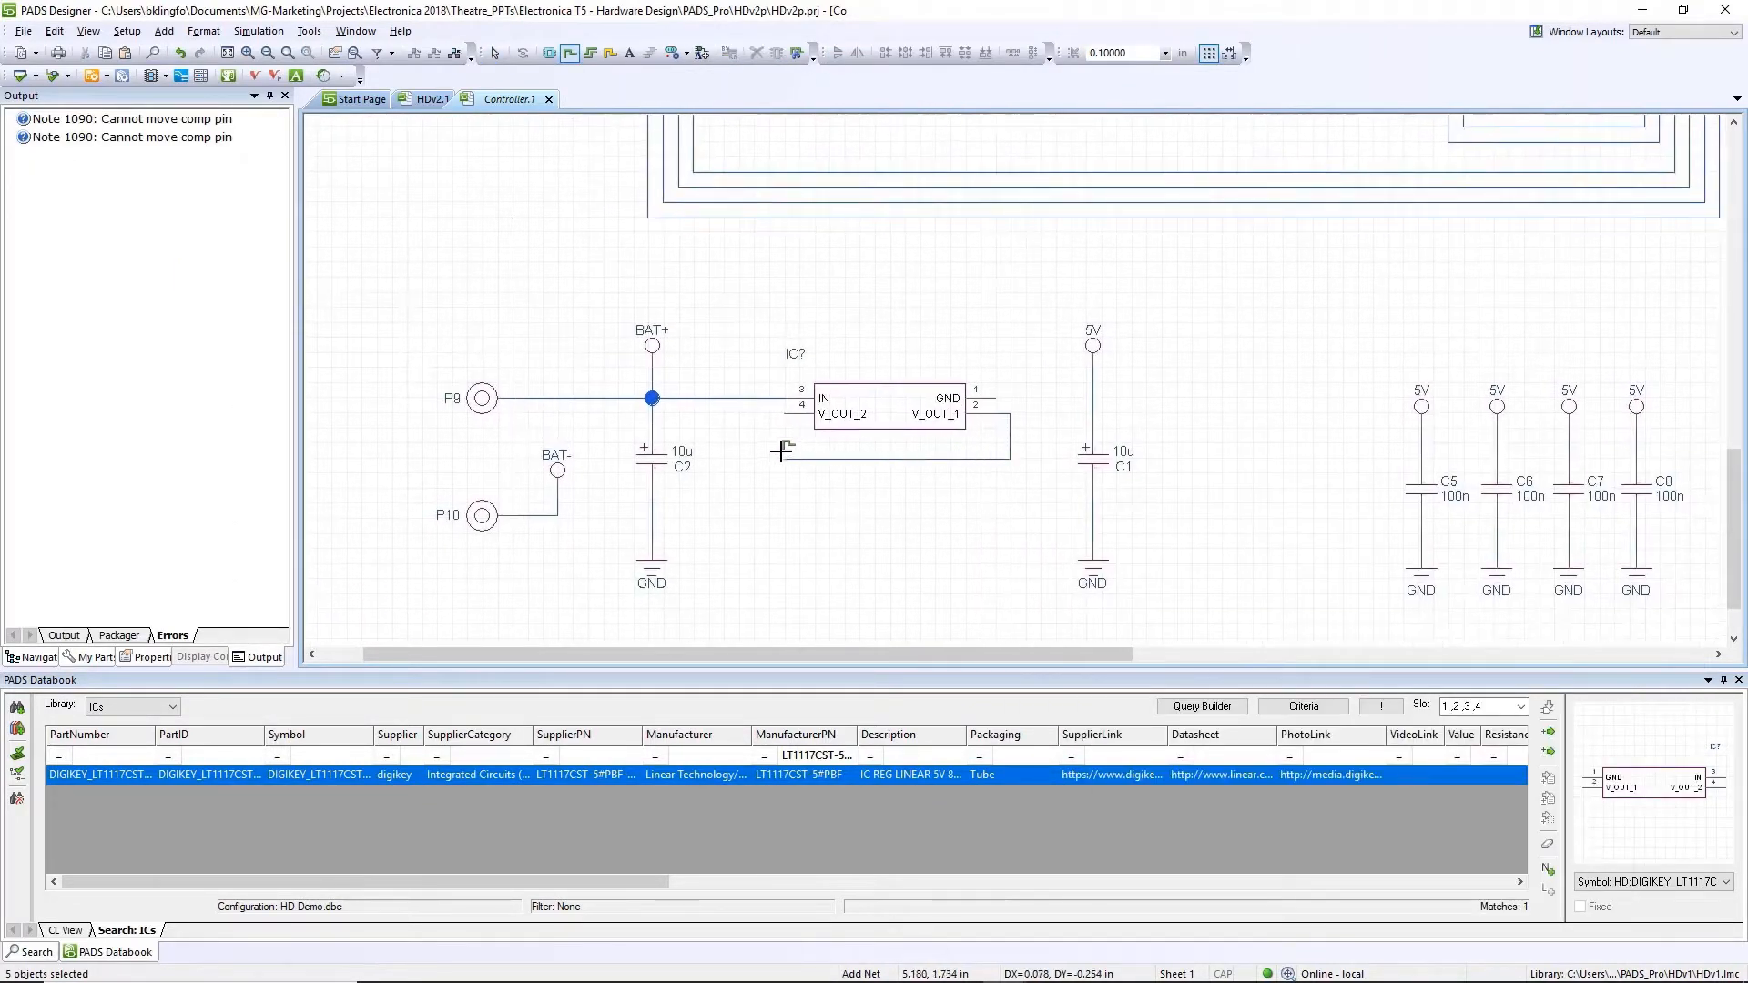
pyautogui.click(788, 406)
pyautogui.click(1010, 411)
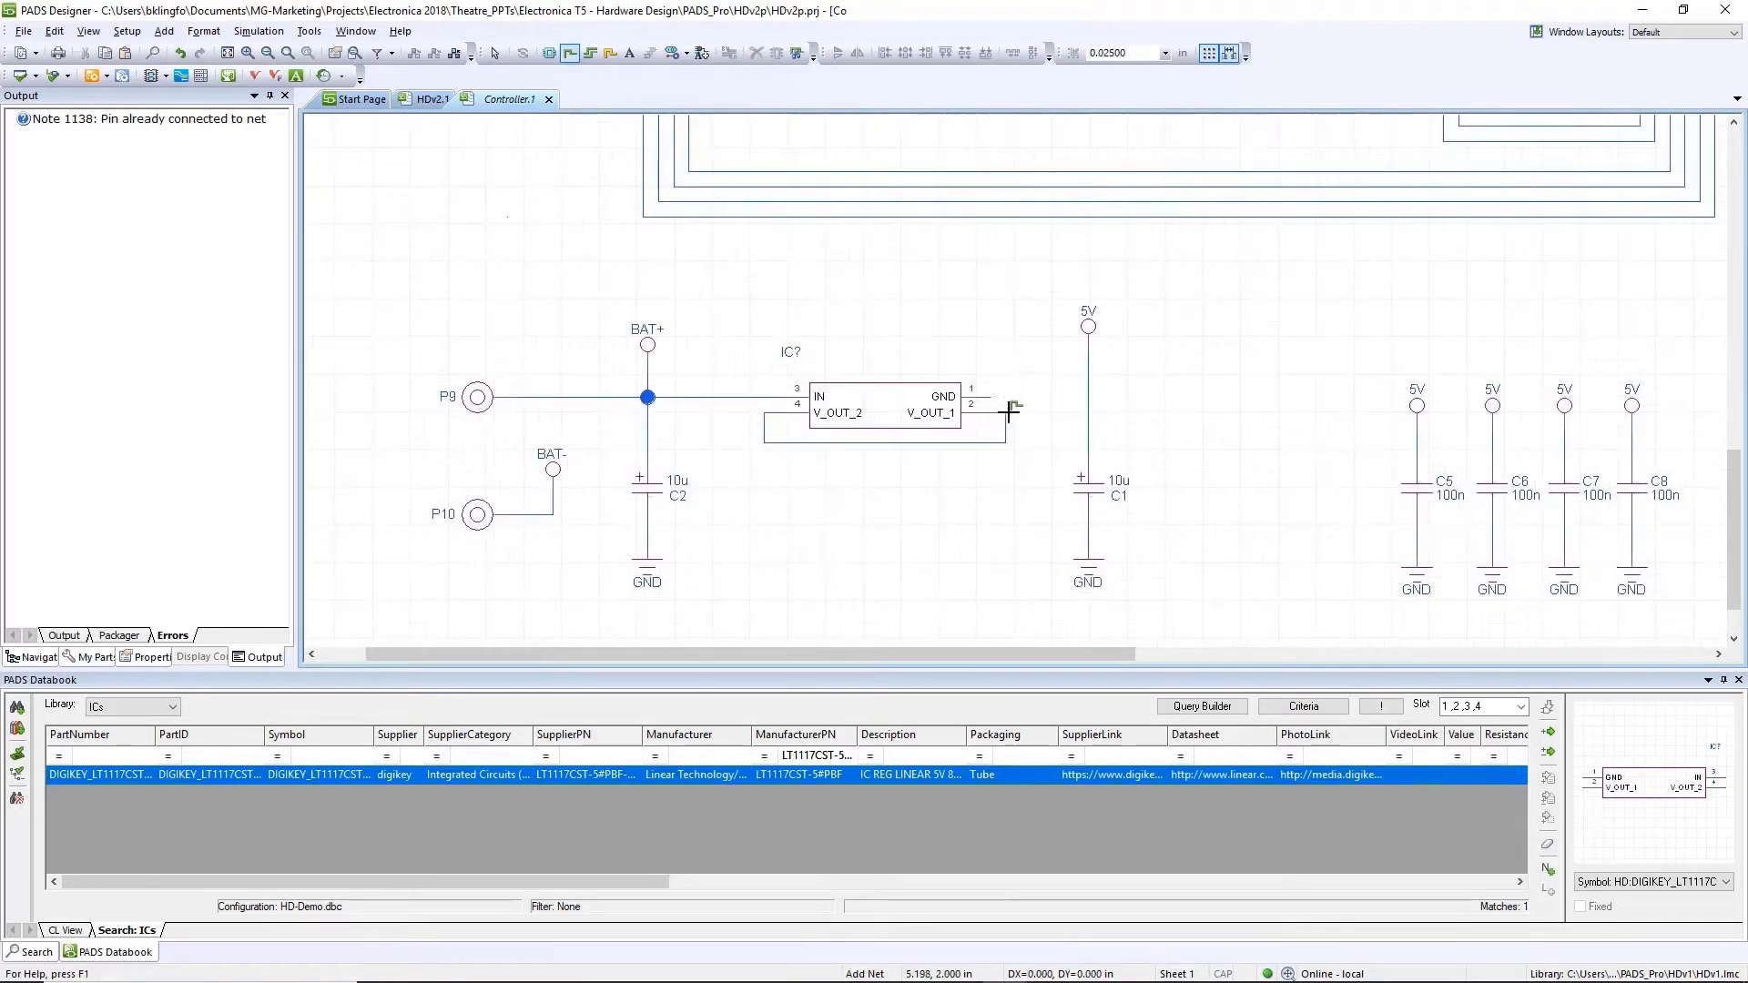
pyautogui.moveTo(1009, 412); pyautogui.dragTo(1089, 413)
pyautogui.press('Escape')
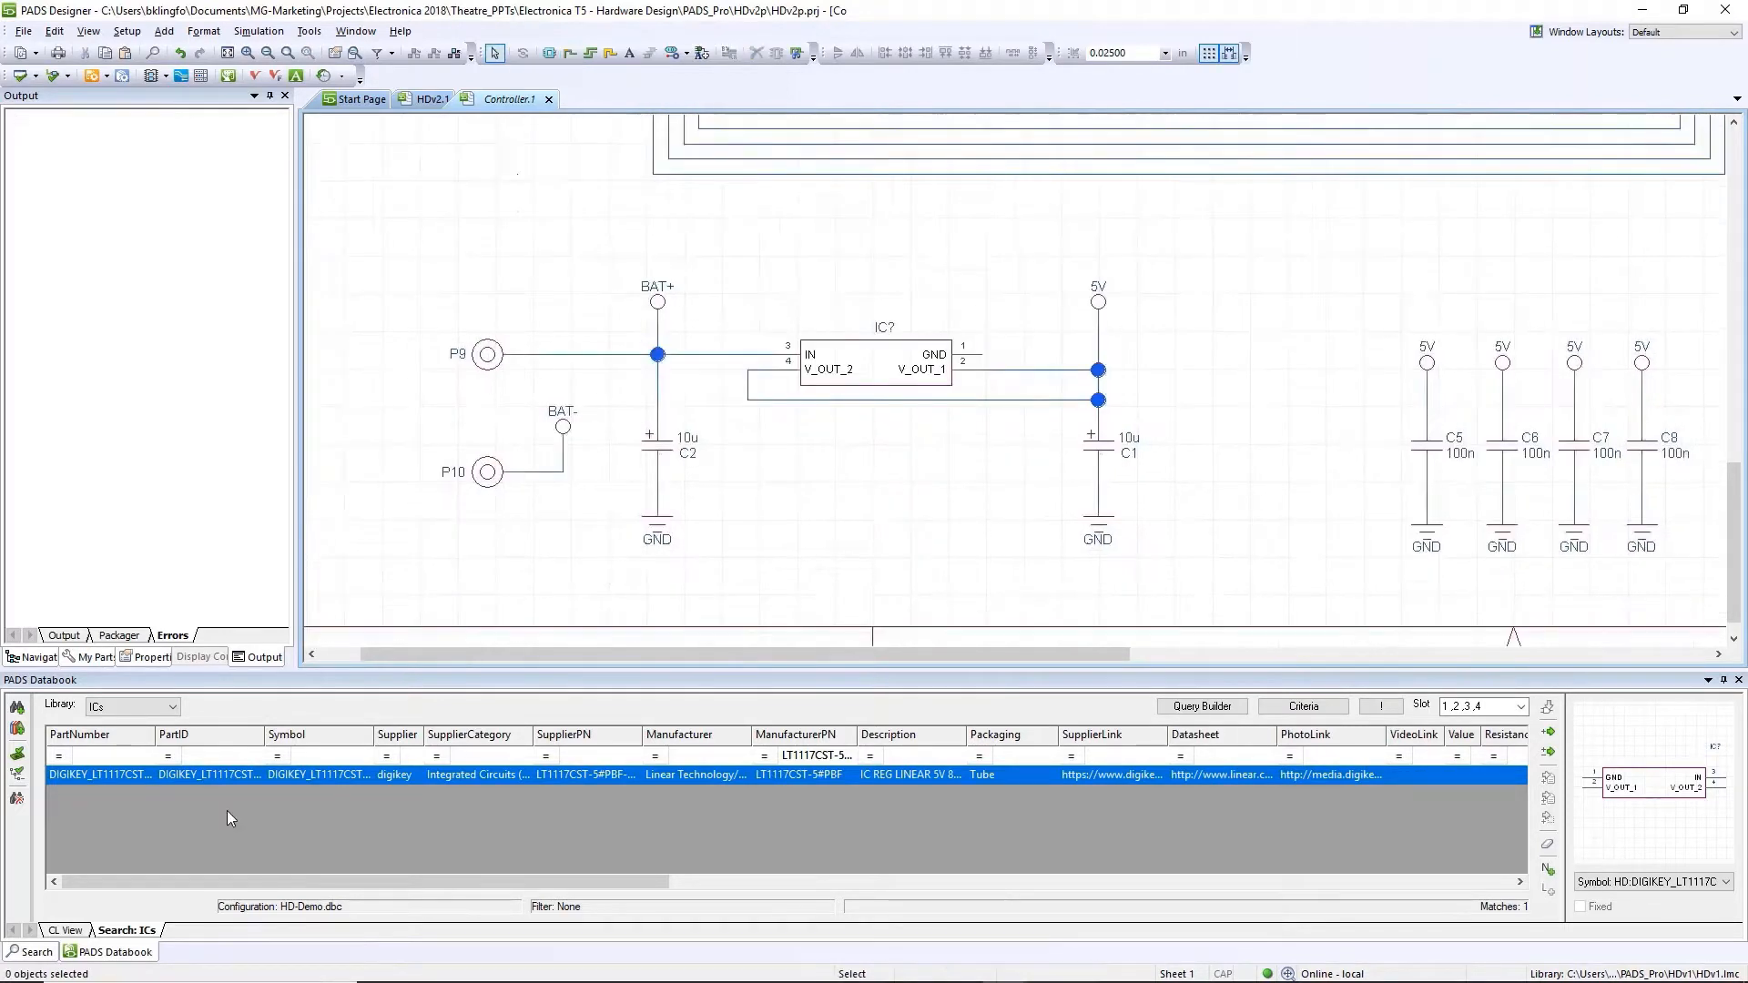
# Filter the Resistors library by value 4700 and place the 4.7K resistor below the regulator
pyautogui.click(171, 707)
pyautogui.click(127, 790)
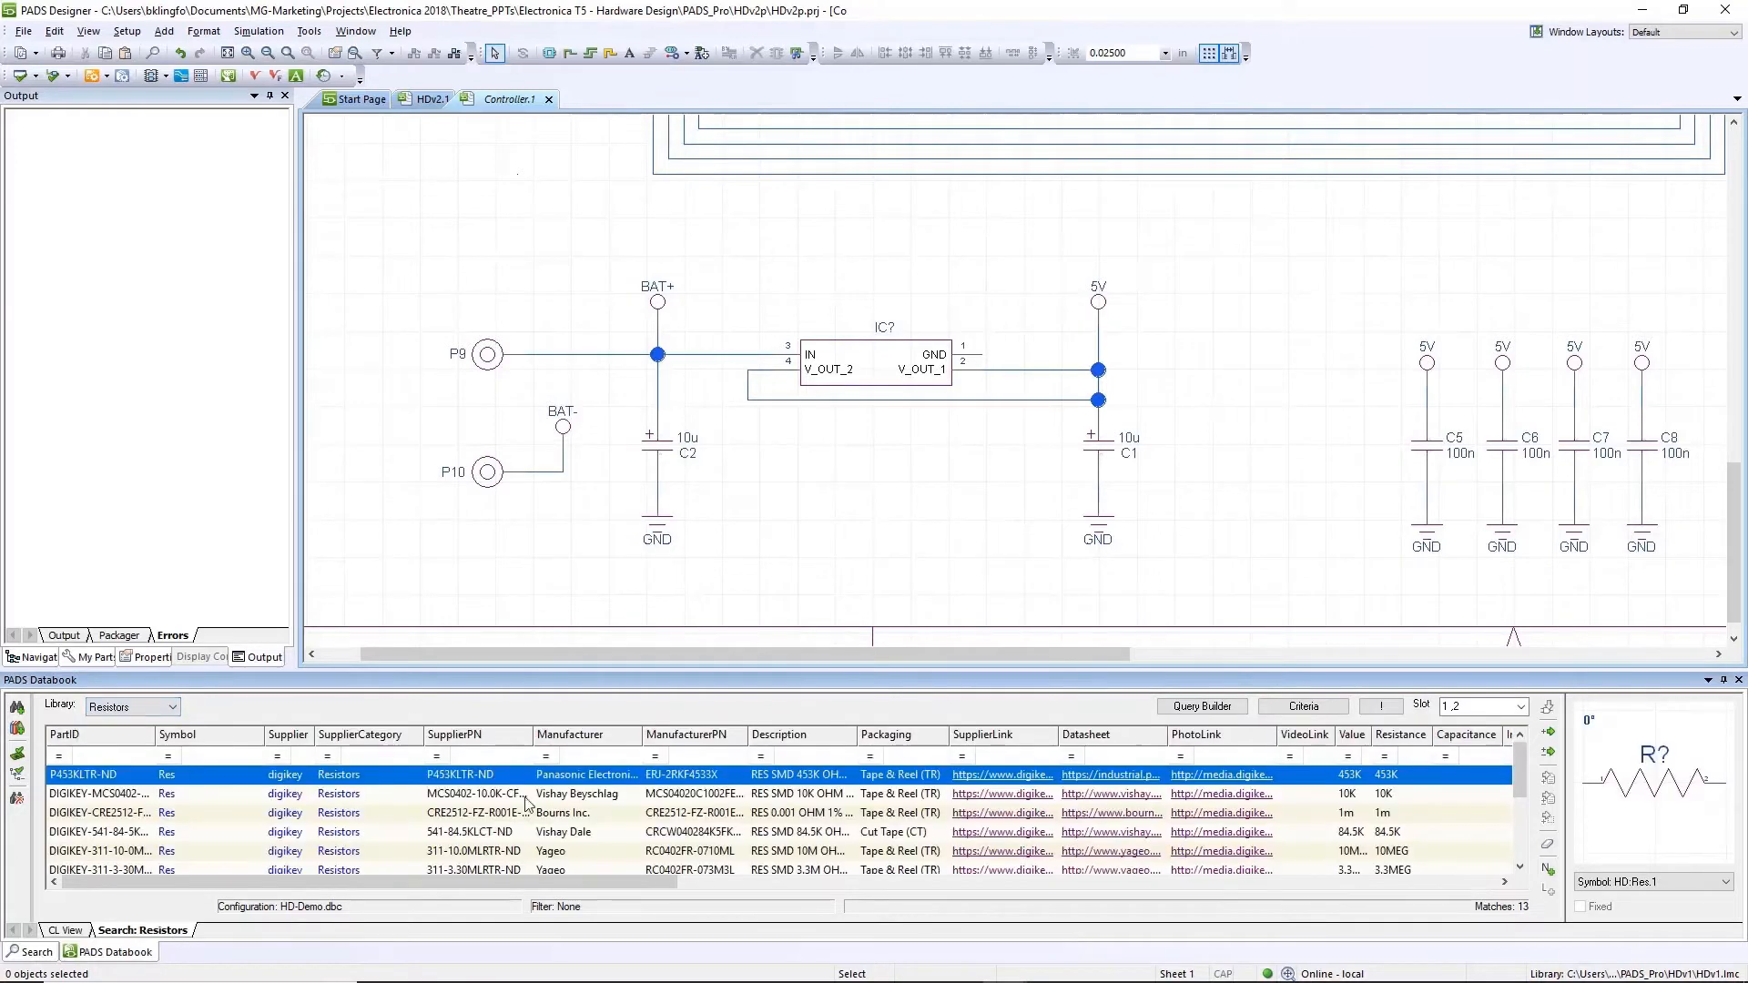
pyautogui.moveTo(1373, 759); pyautogui.dragTo(1413, 758)
pyautogui.click(1400, 763)
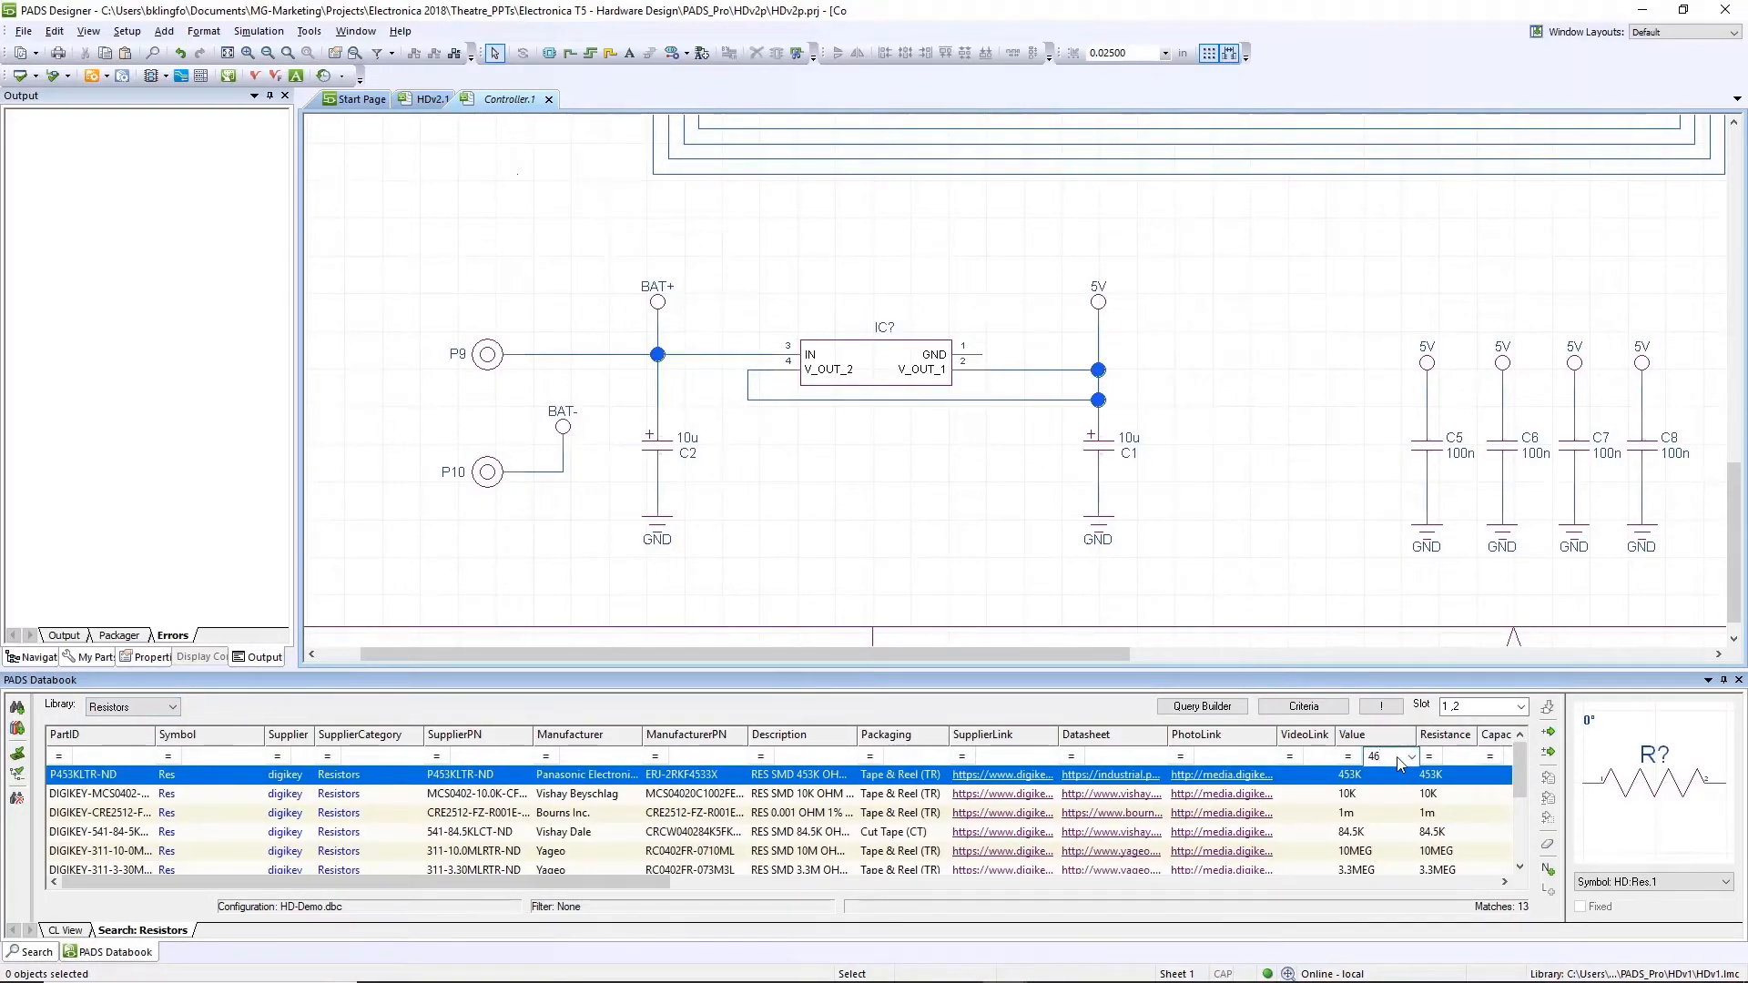
pyautogui.press('Return')
pyautogui.moveTo(1291, 778); pyautogui.dragTo(772, 433)
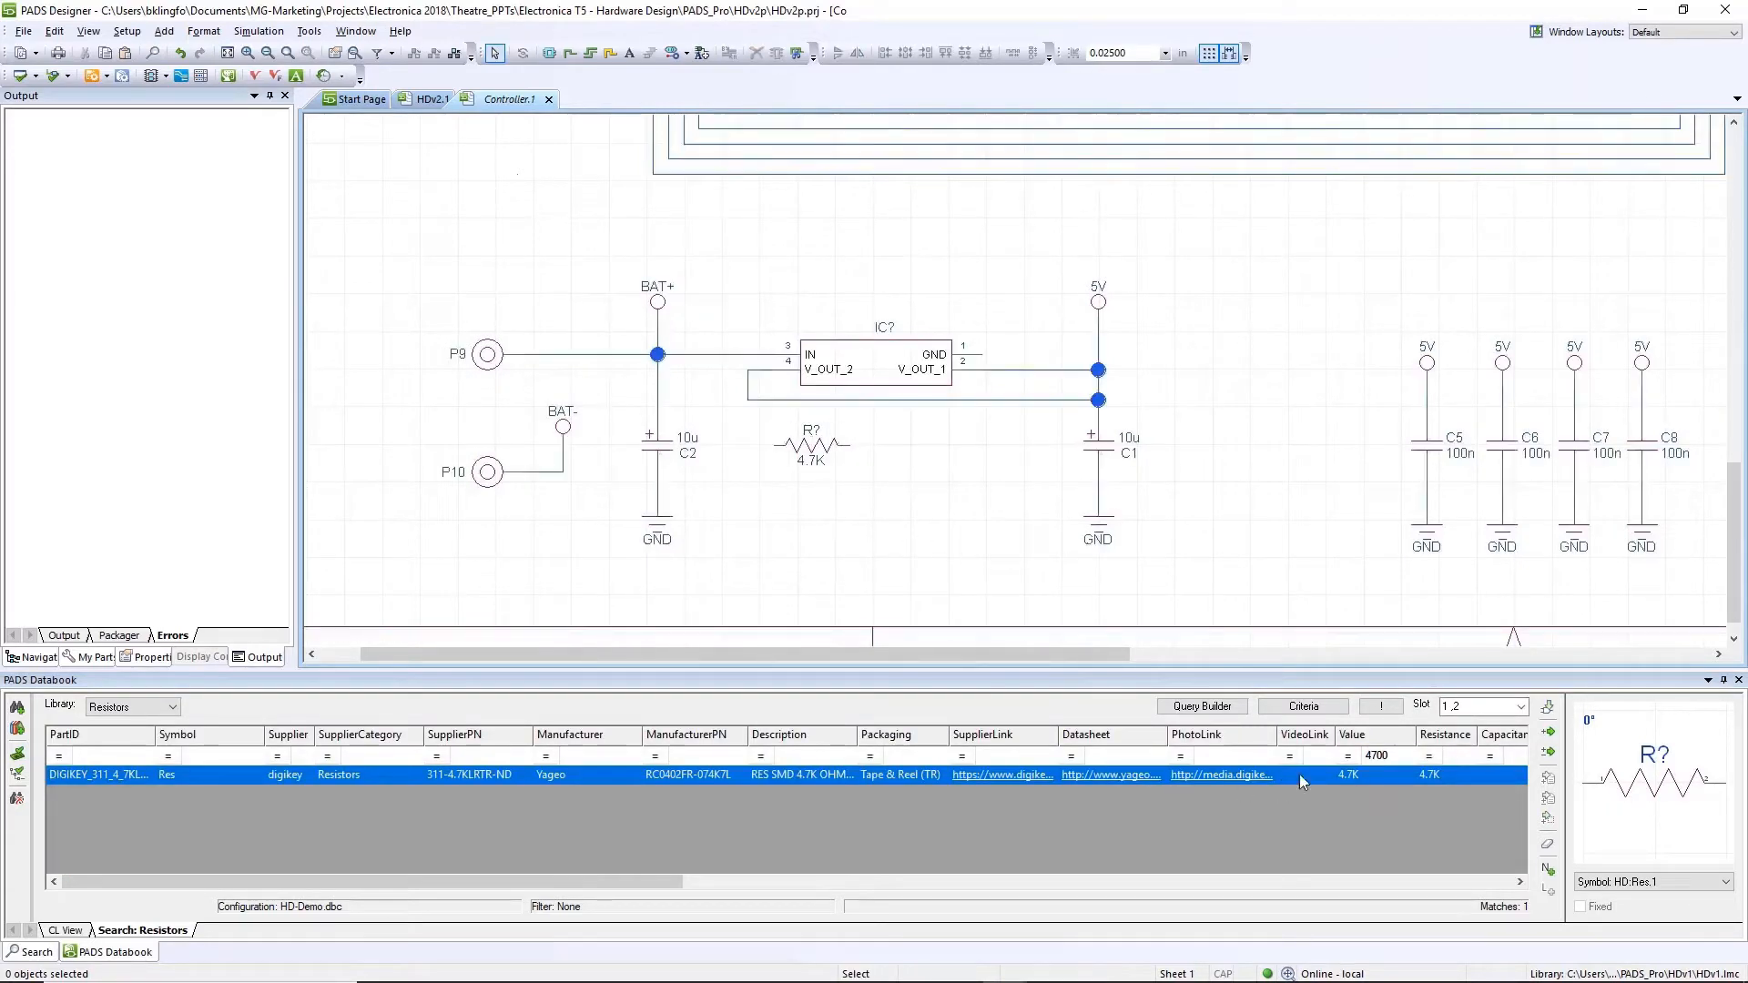
# Filter the resistors by value 22000 and place the 22K resistor beside capacitor C1
pyautogui.click(1401, 760)
pyautogui.write('22')
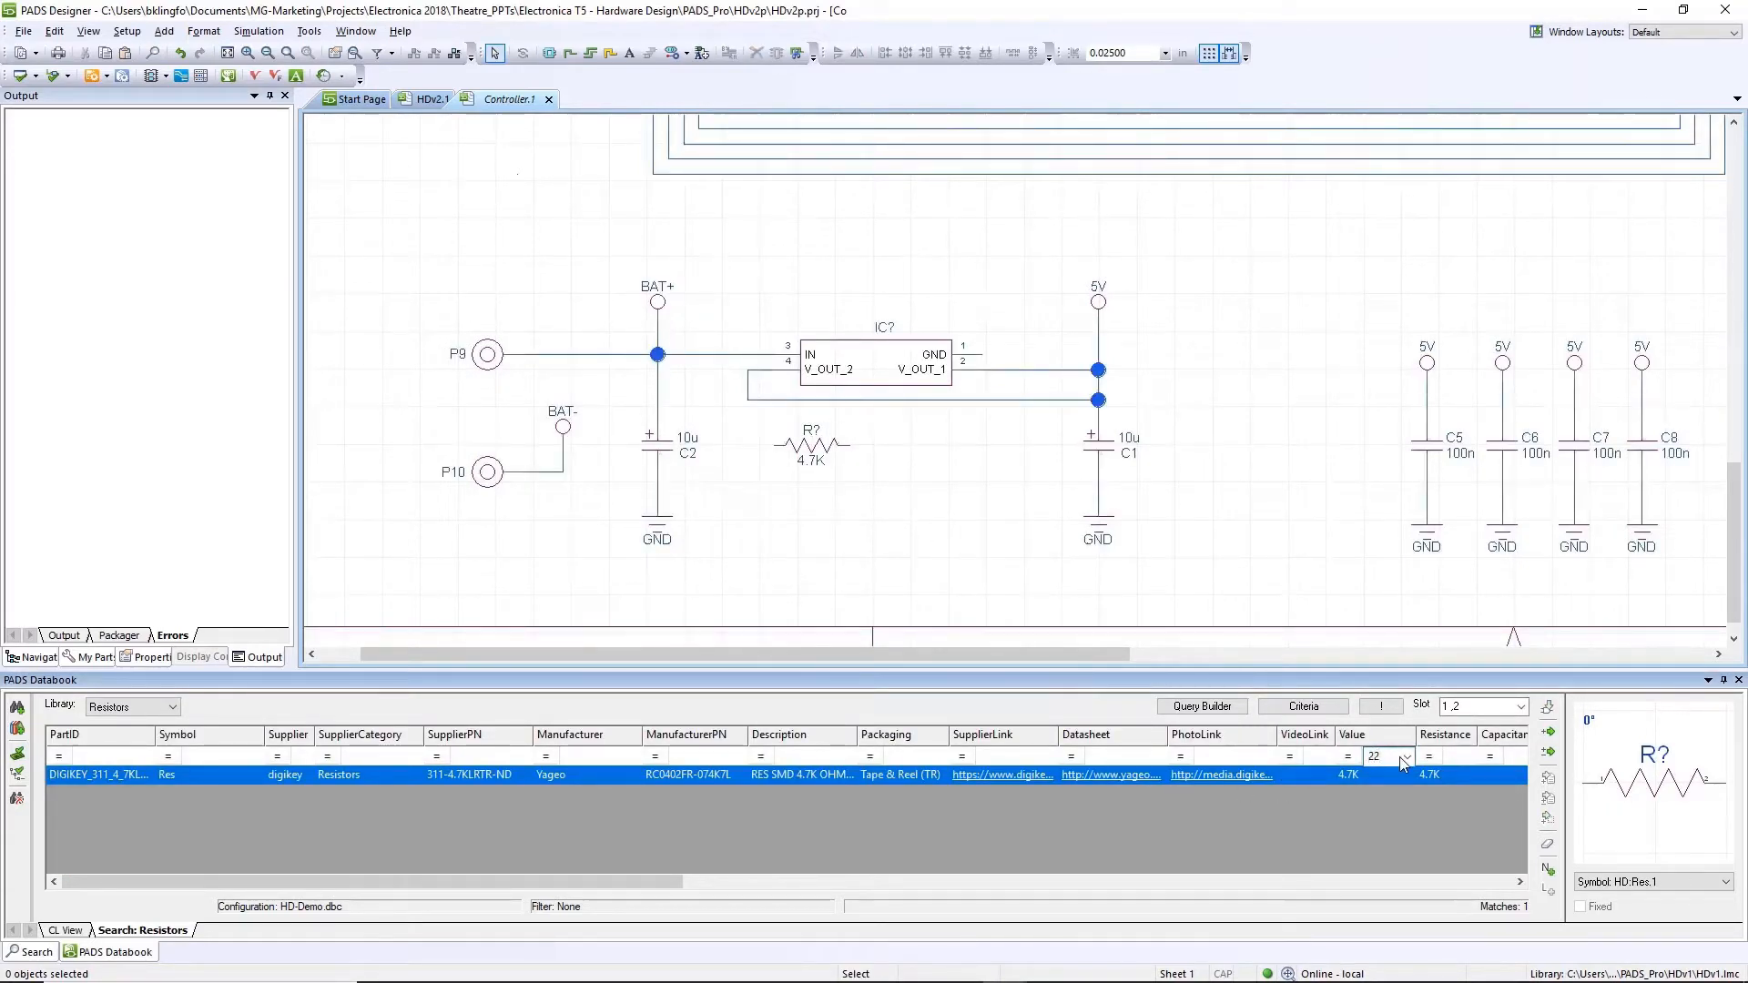
pyautogui.write('000')
pyautogui.press('Return')
pyautogui.moveTo(1376, 781); pyautogui.dragTo(1001, 493)
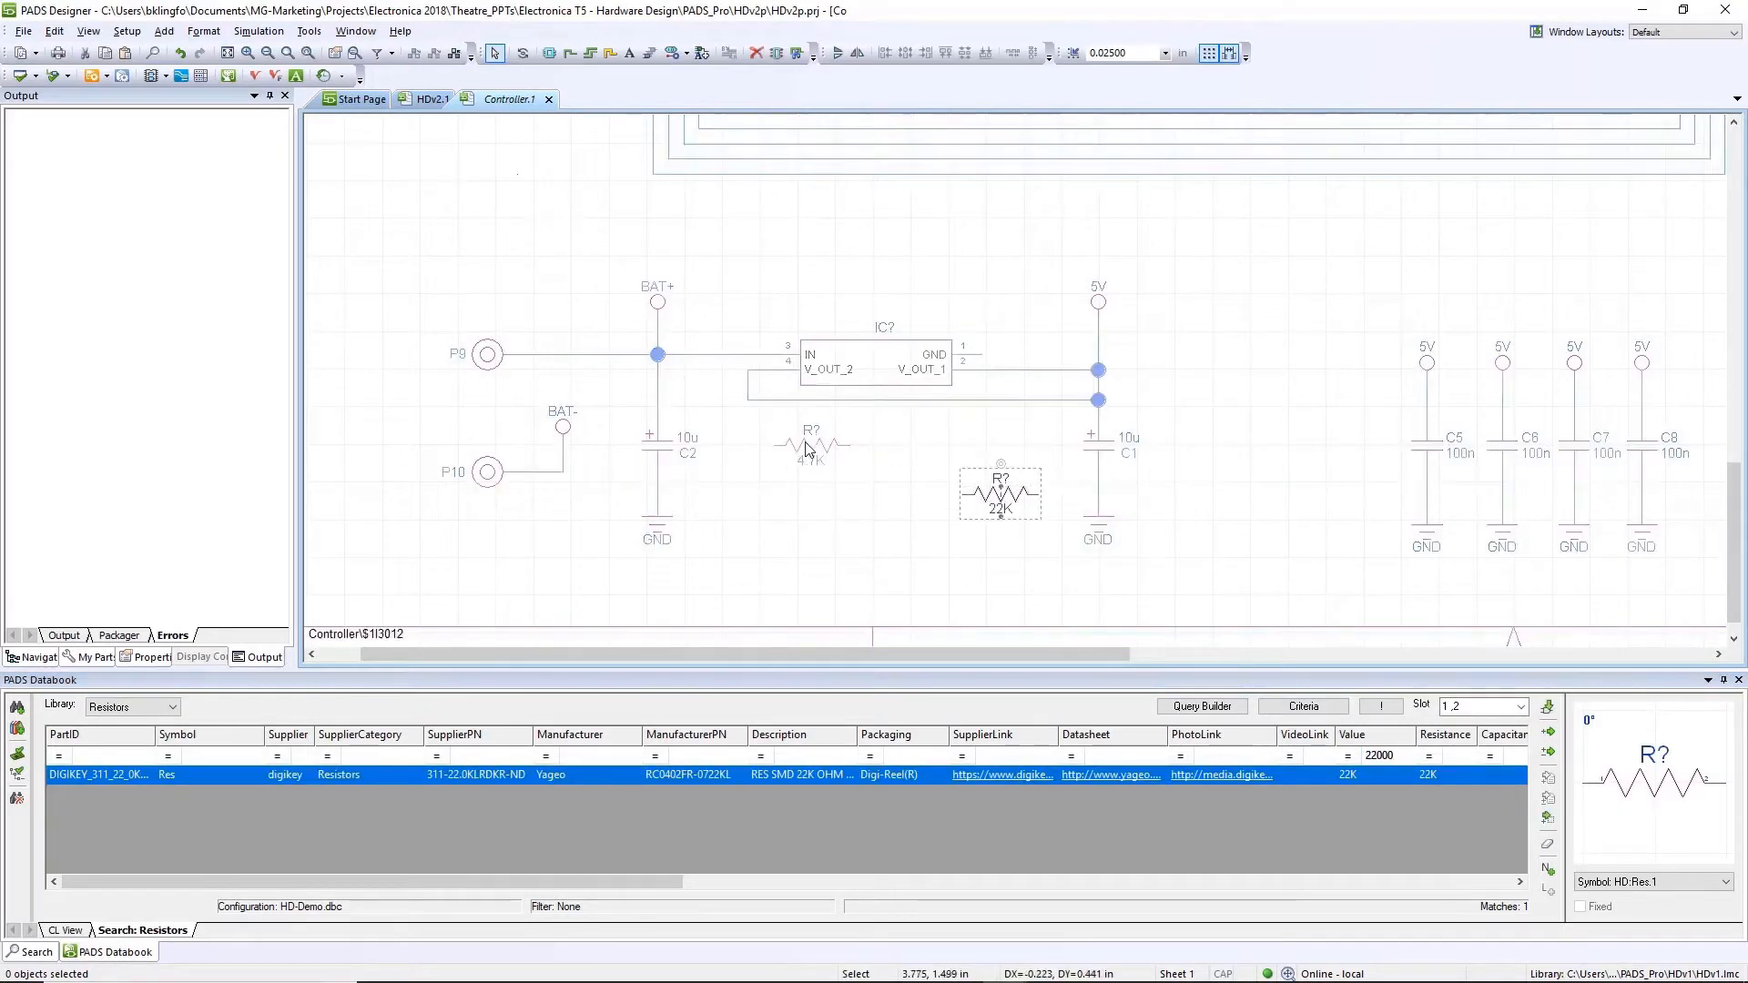
# Align the 4.7K resistor with the 22K one and wire them to V_OUT_2, the regulator's GND pin and C1's ground line
pyautogui.moveTo(806, 444); pyautogui.dragTo(814, 494)
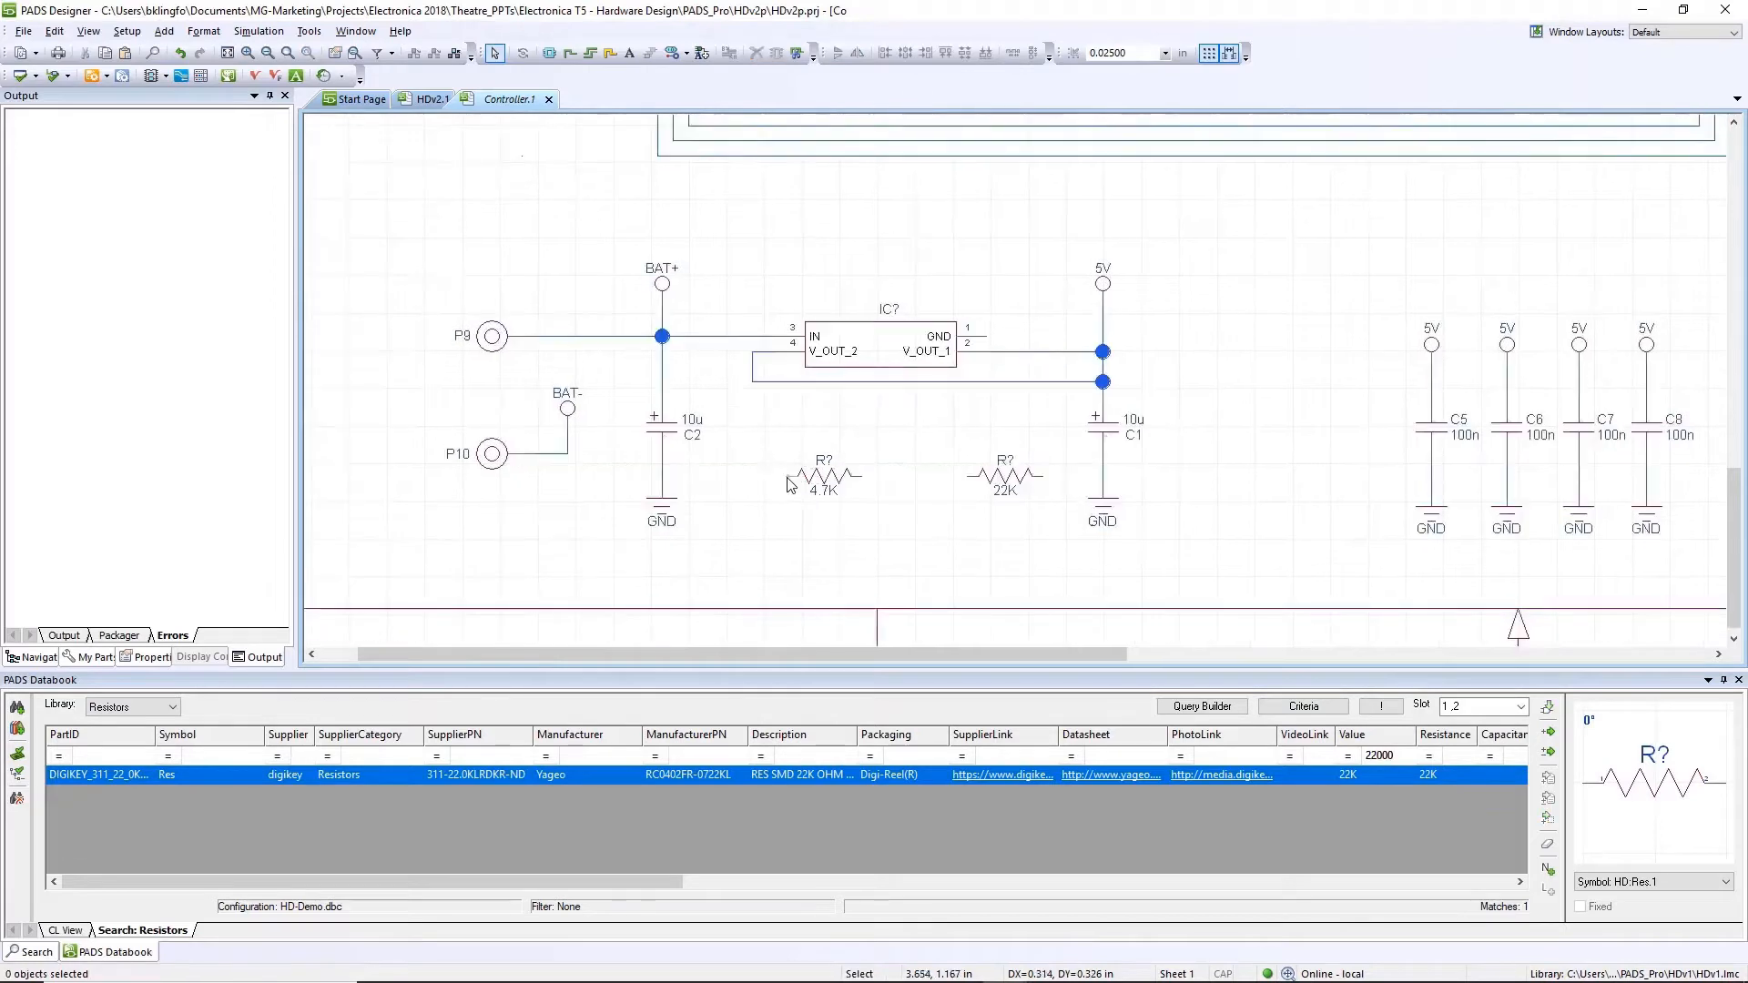
pyautogui.moveTo(789, 477)
pyautogui.mouseDown()
pyautogui.moveTo(754, 428)
pyautogui.moveTo(752, 381)
pyautogui.mouseUp()
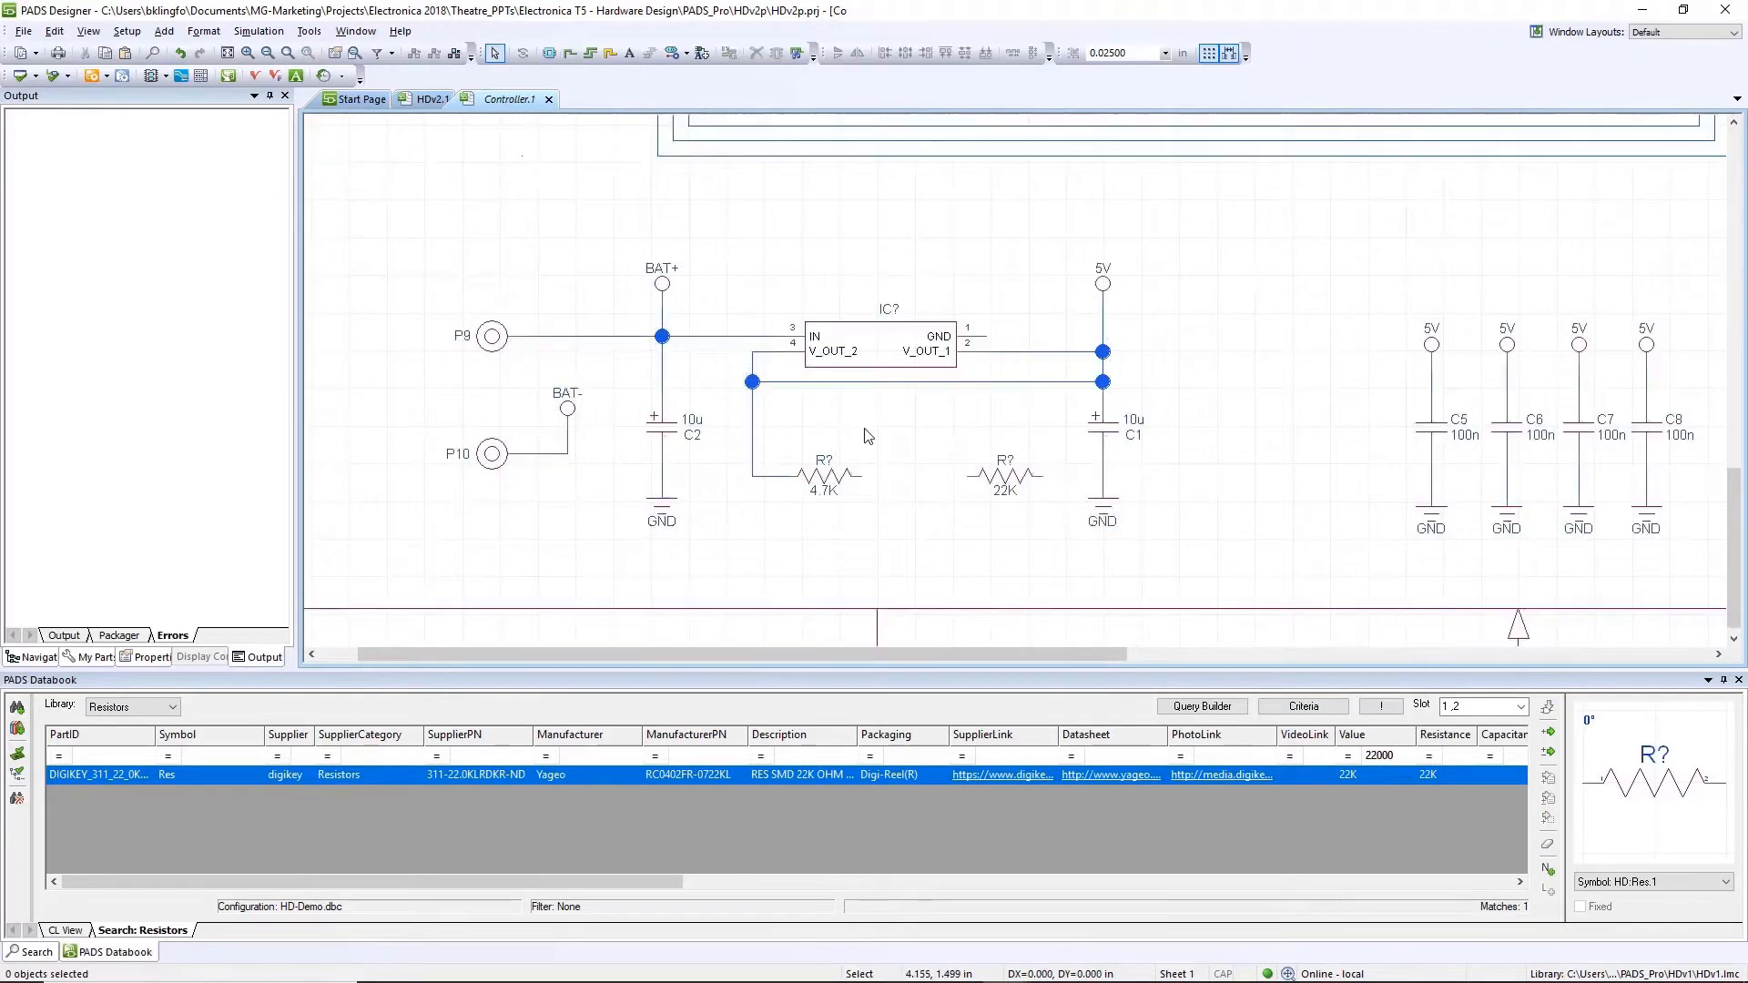
pyautogui.moveTo(987, 336); pyautogui.dragTo(917, 477)
pyautogui.moveTo(1045, 477); pyautogui.dragTo(1102, 476)
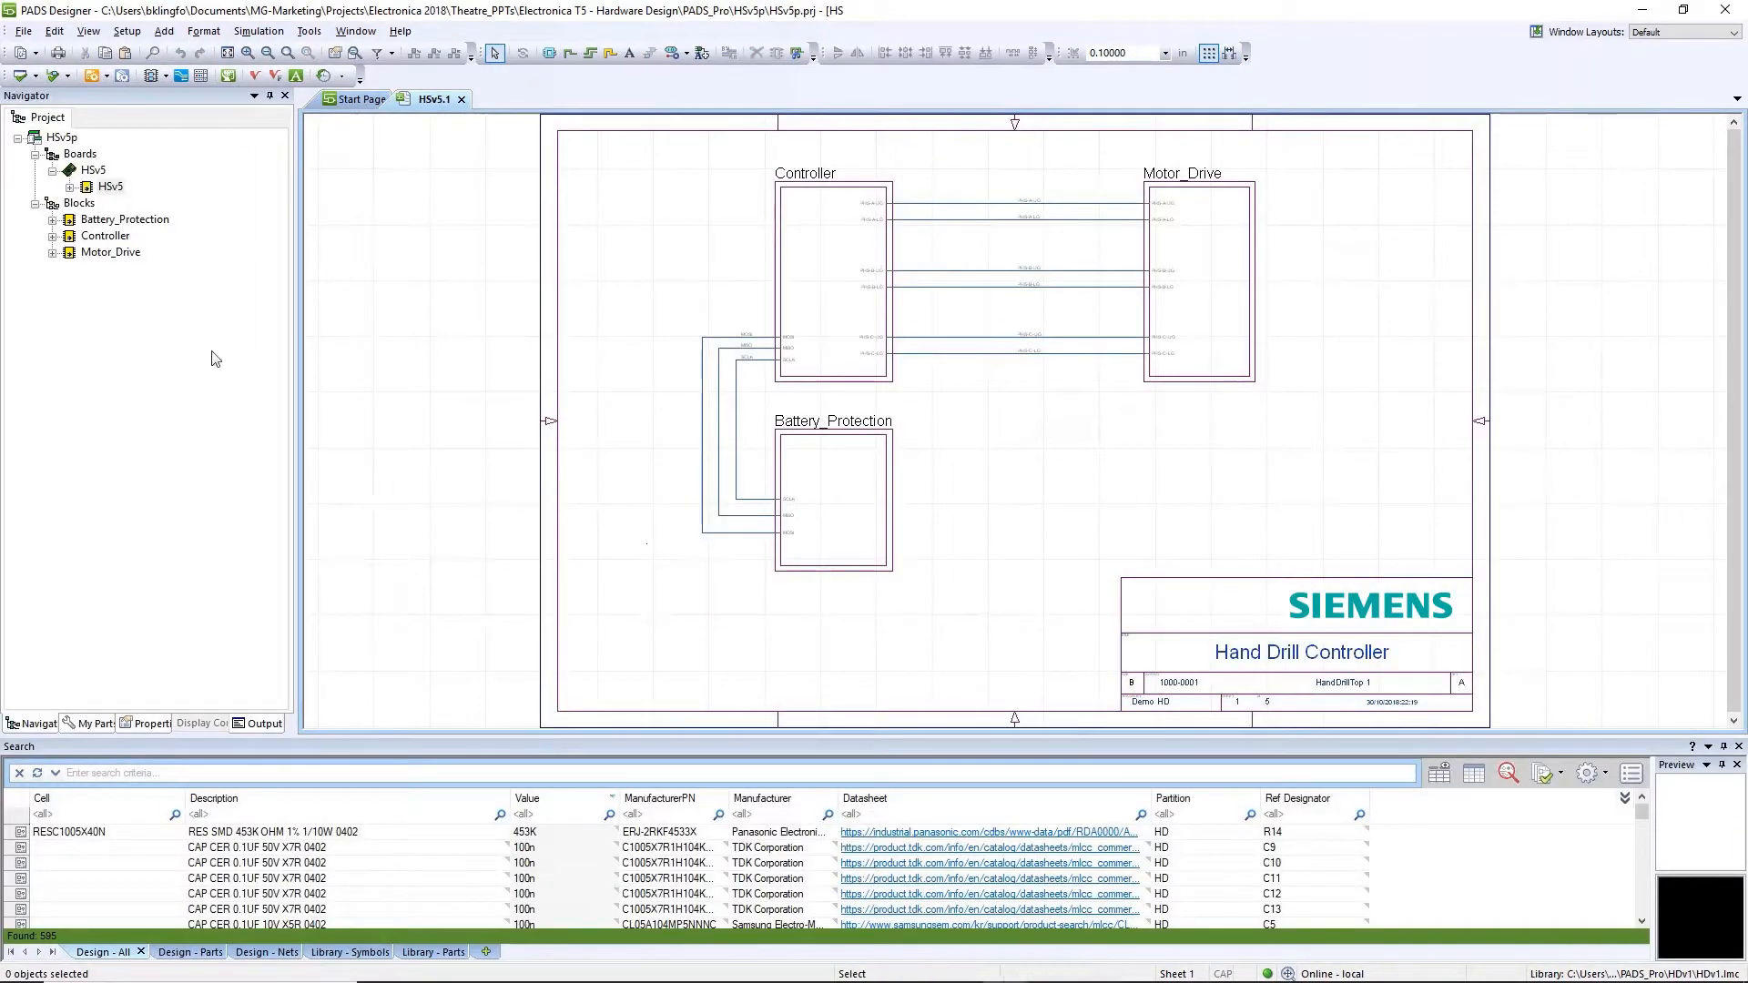
# View the Battery_Protection block's schematic in the HSv5p project and close it
pyautogui.doubleClick(806, 526)
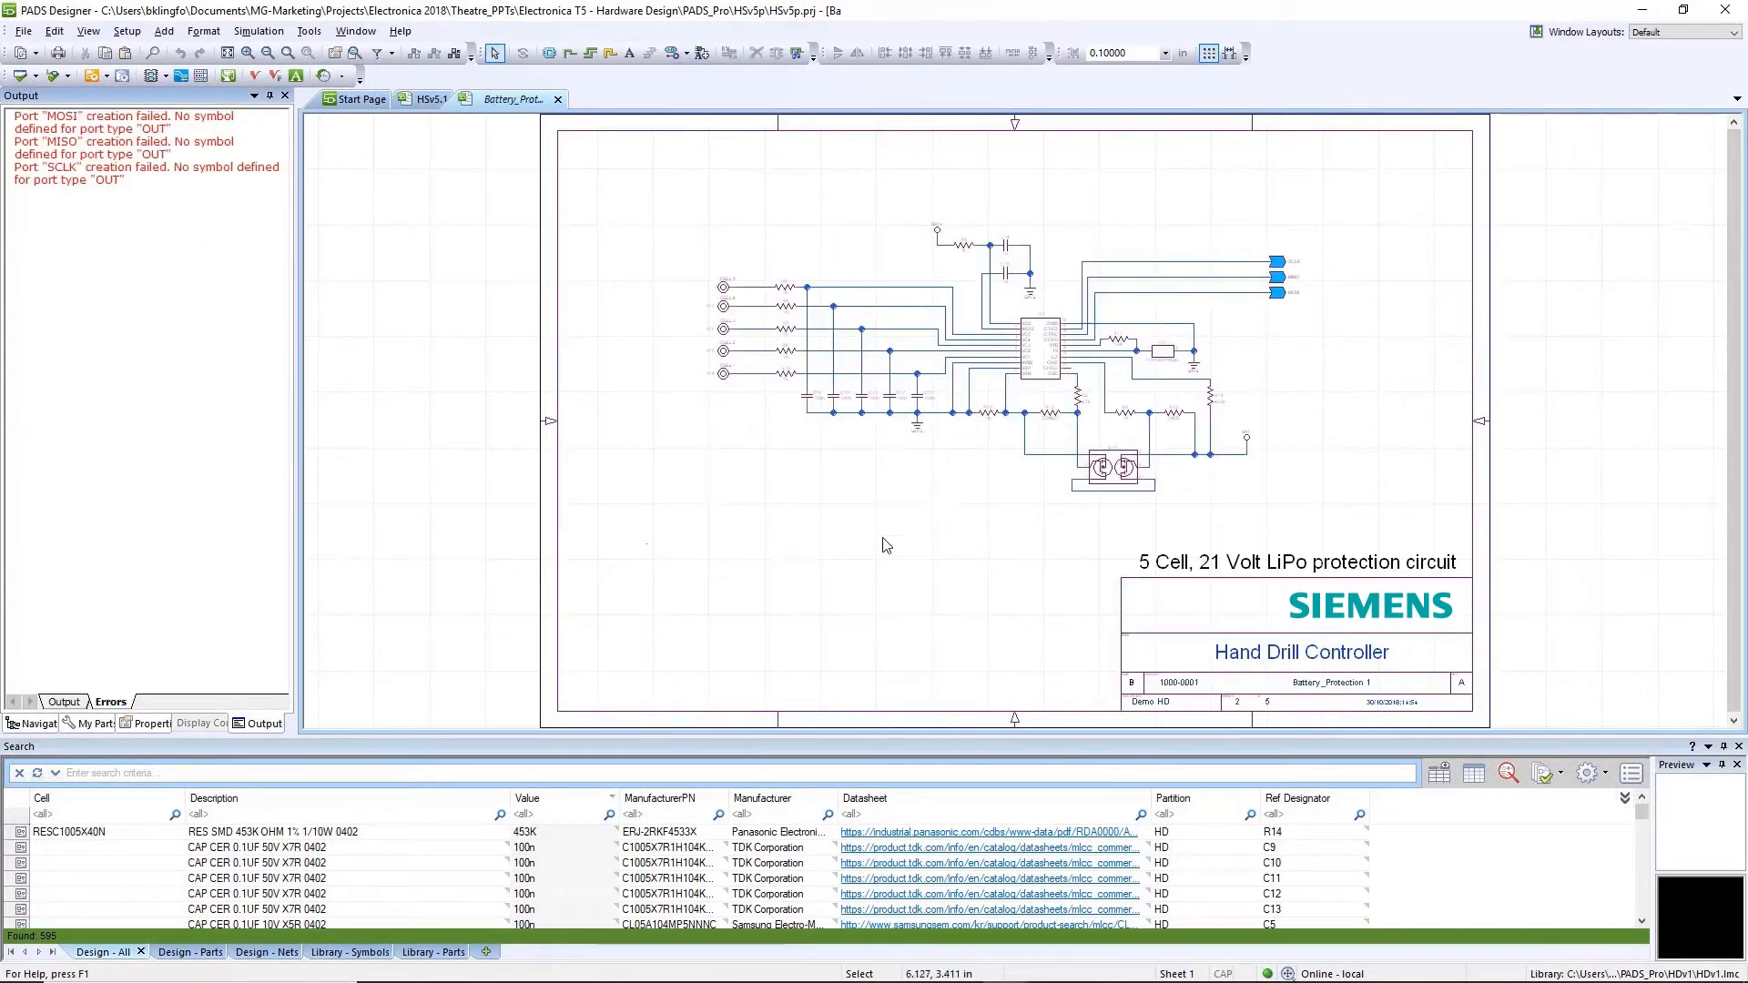
pyautogui.click(557, 99)
# Copy the Battery_Protection block from the HSv5p project and paste it into the Blocks of the HDv2p project
pyautogui.rightClick(142, 306)
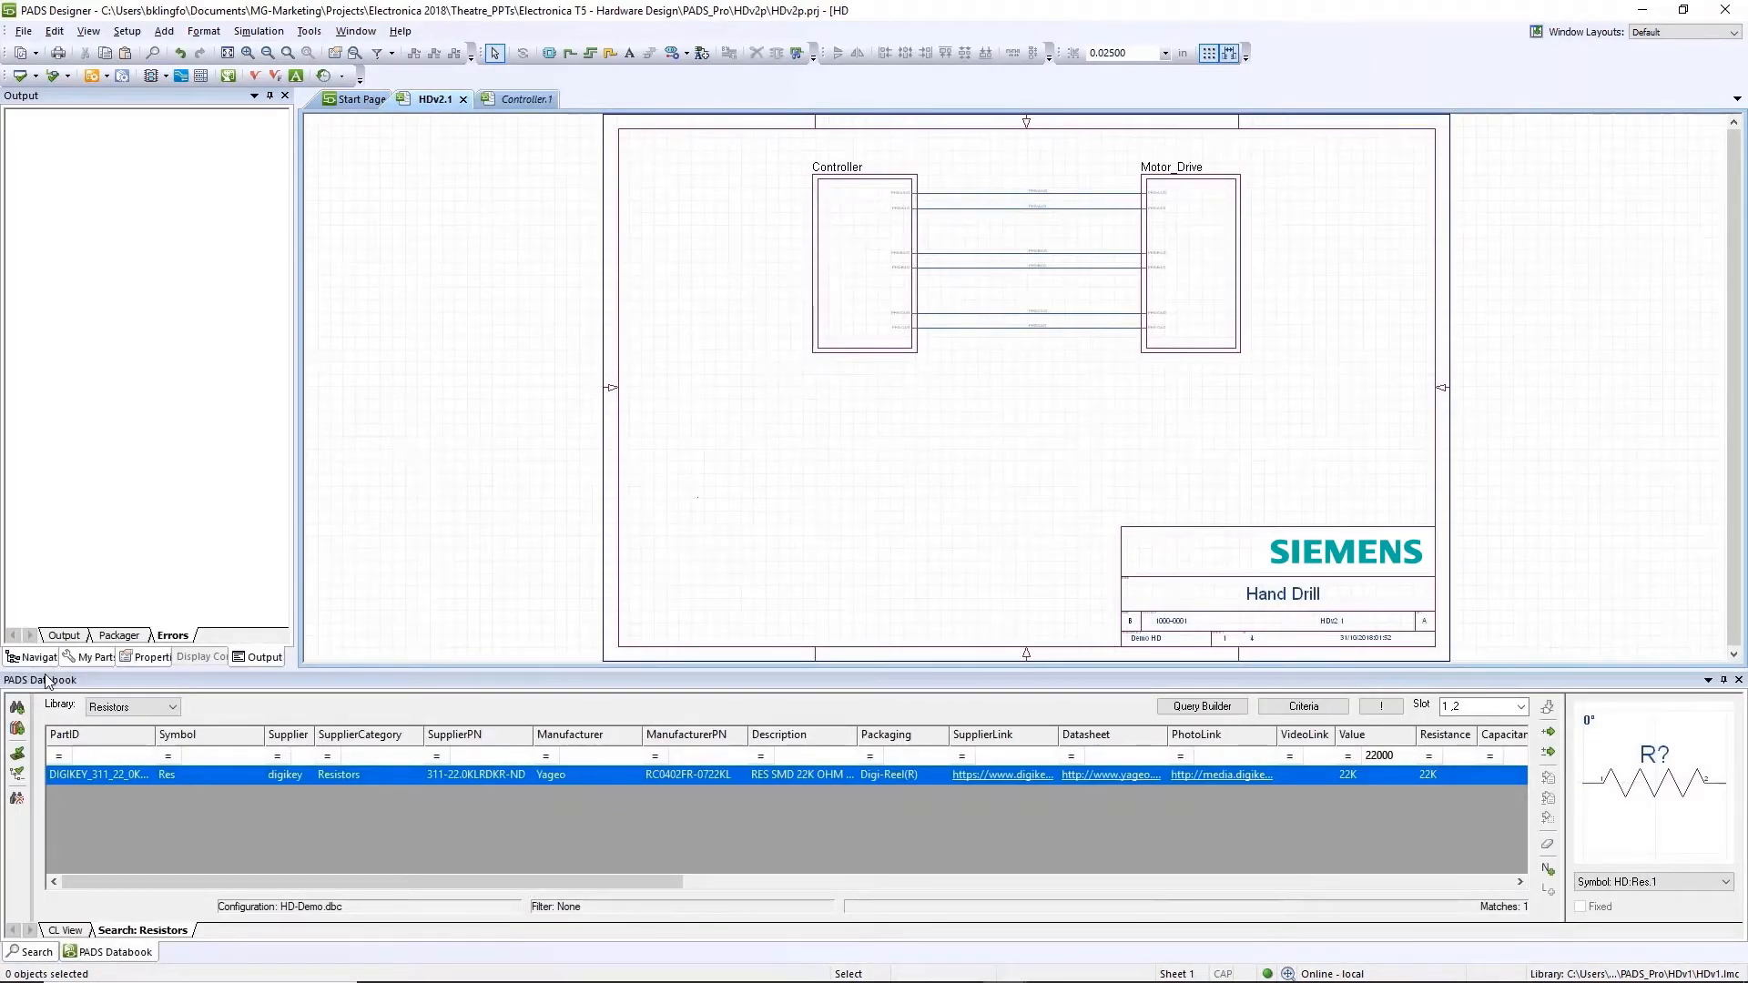
pyautogui.click(32, 657)
pyautogui.rightClick(79, 236)
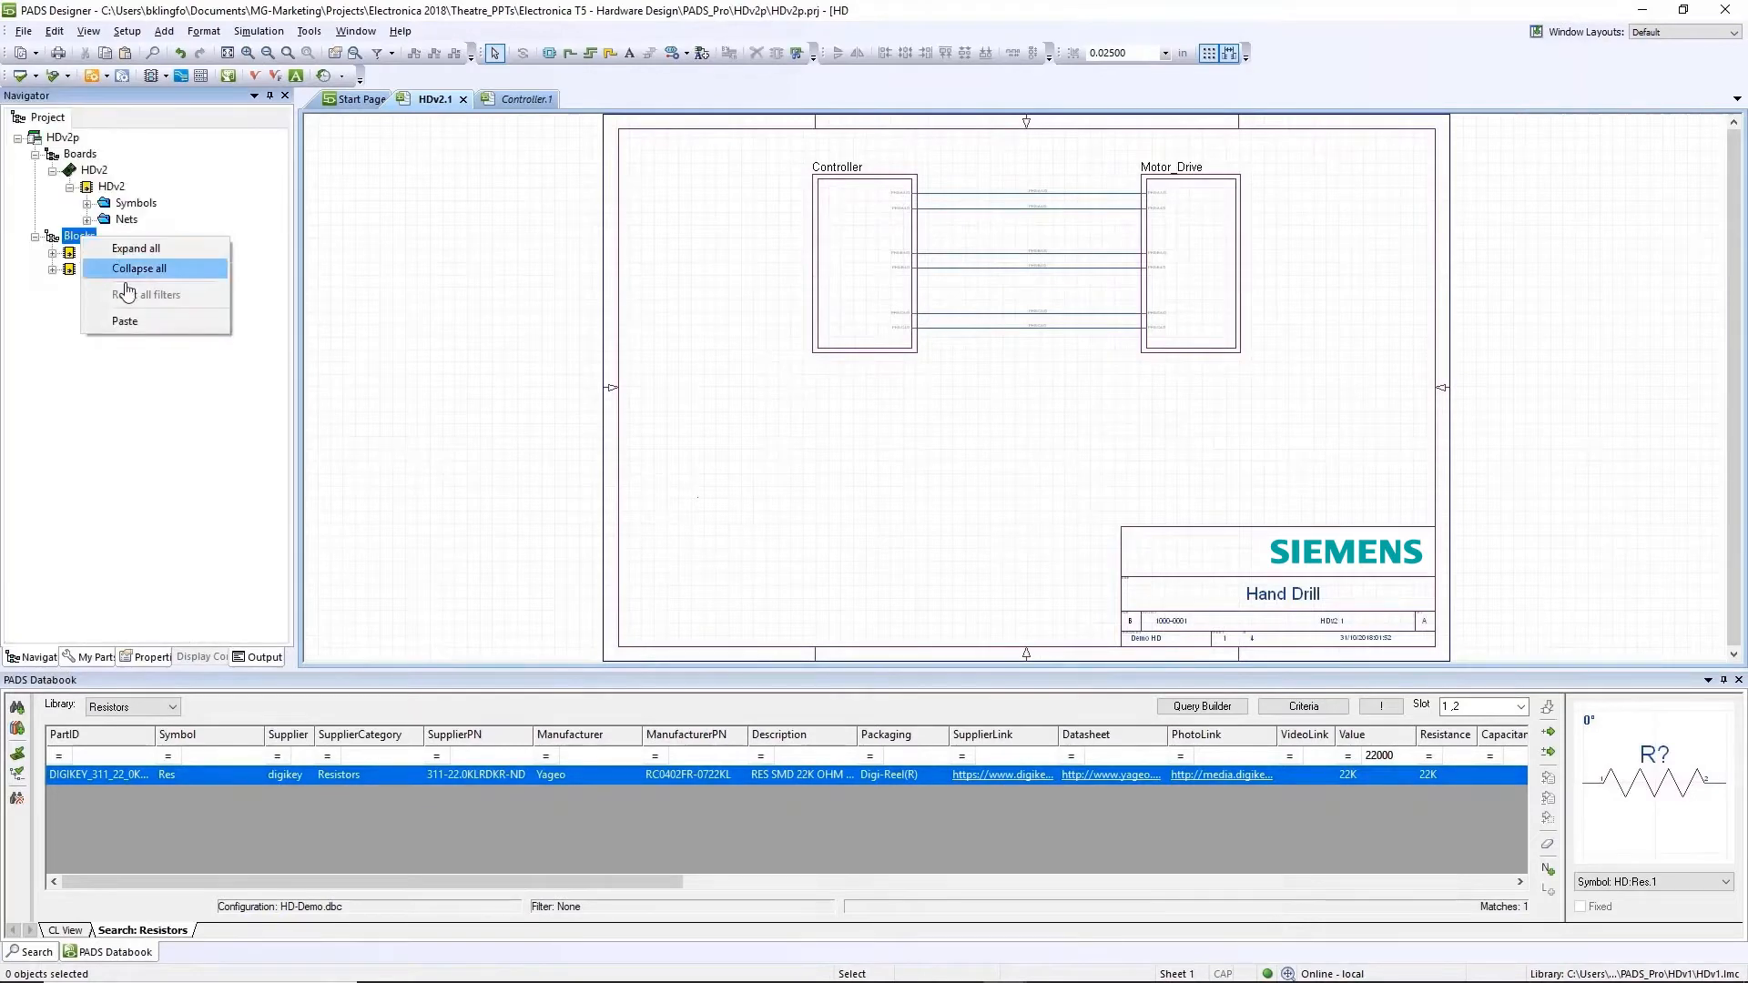
pyautogui.click(129, 333)
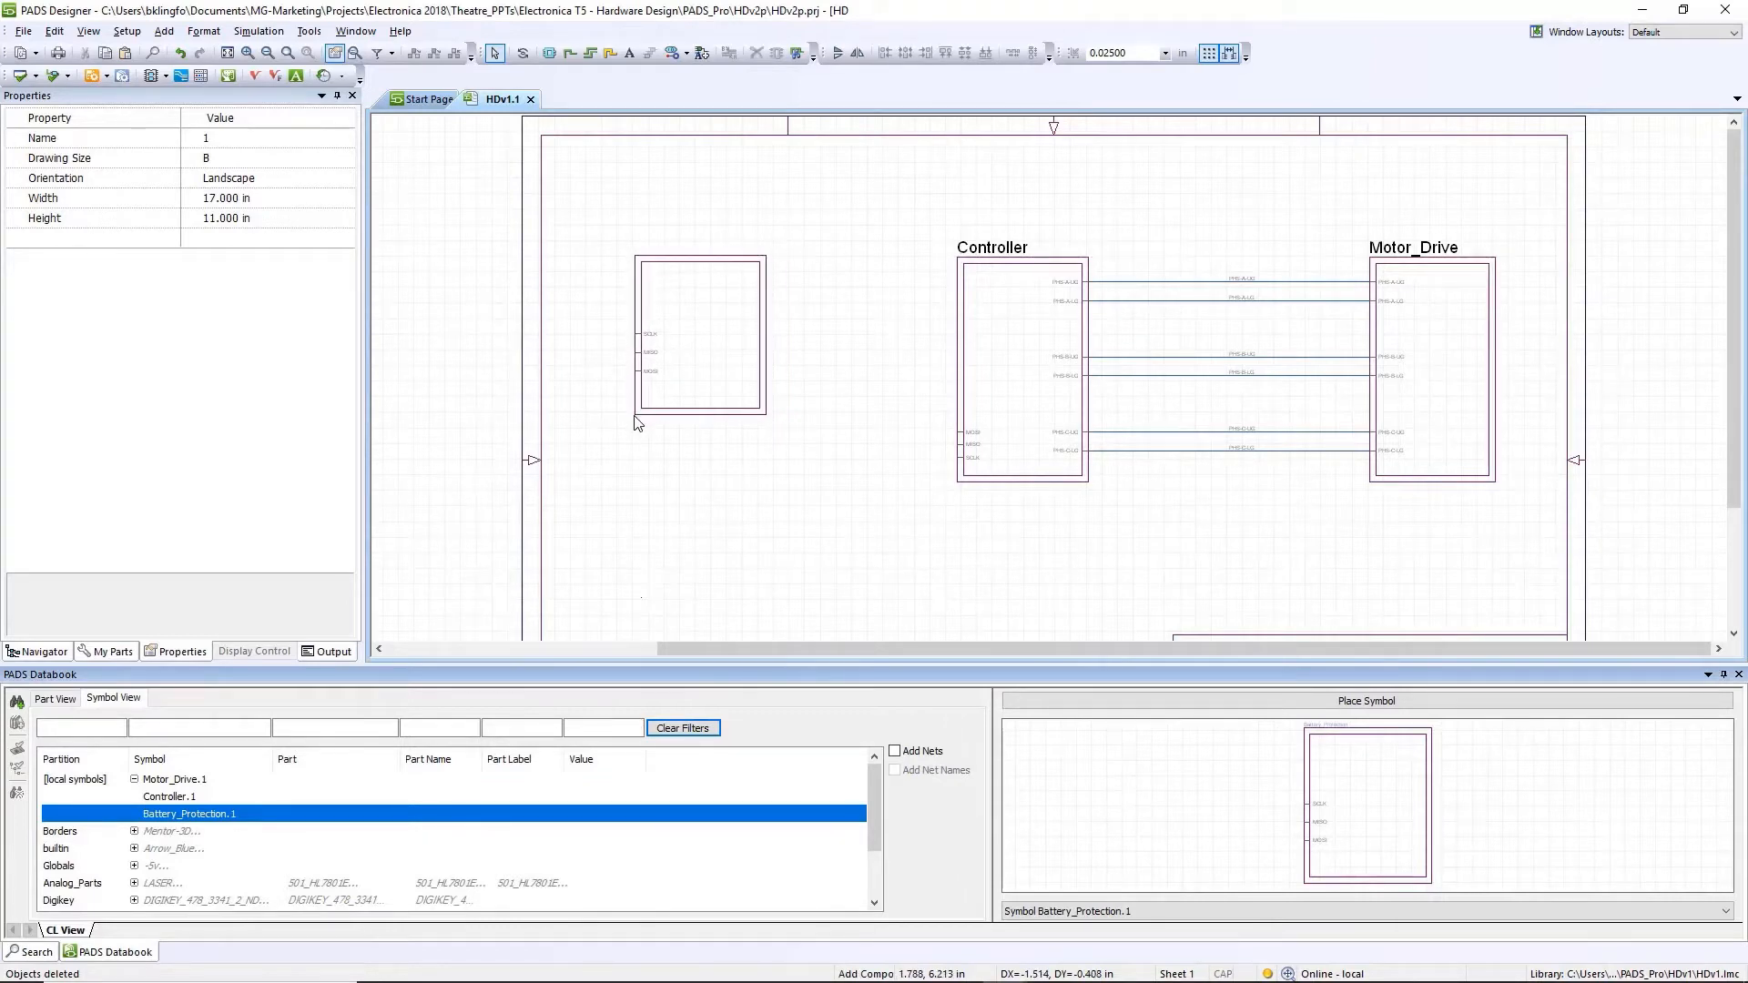
# Place the Battery_Protection block beside the Controller block and wire their SCLK, MISO and MOSI pins together
pyautogui.click(636, 420)
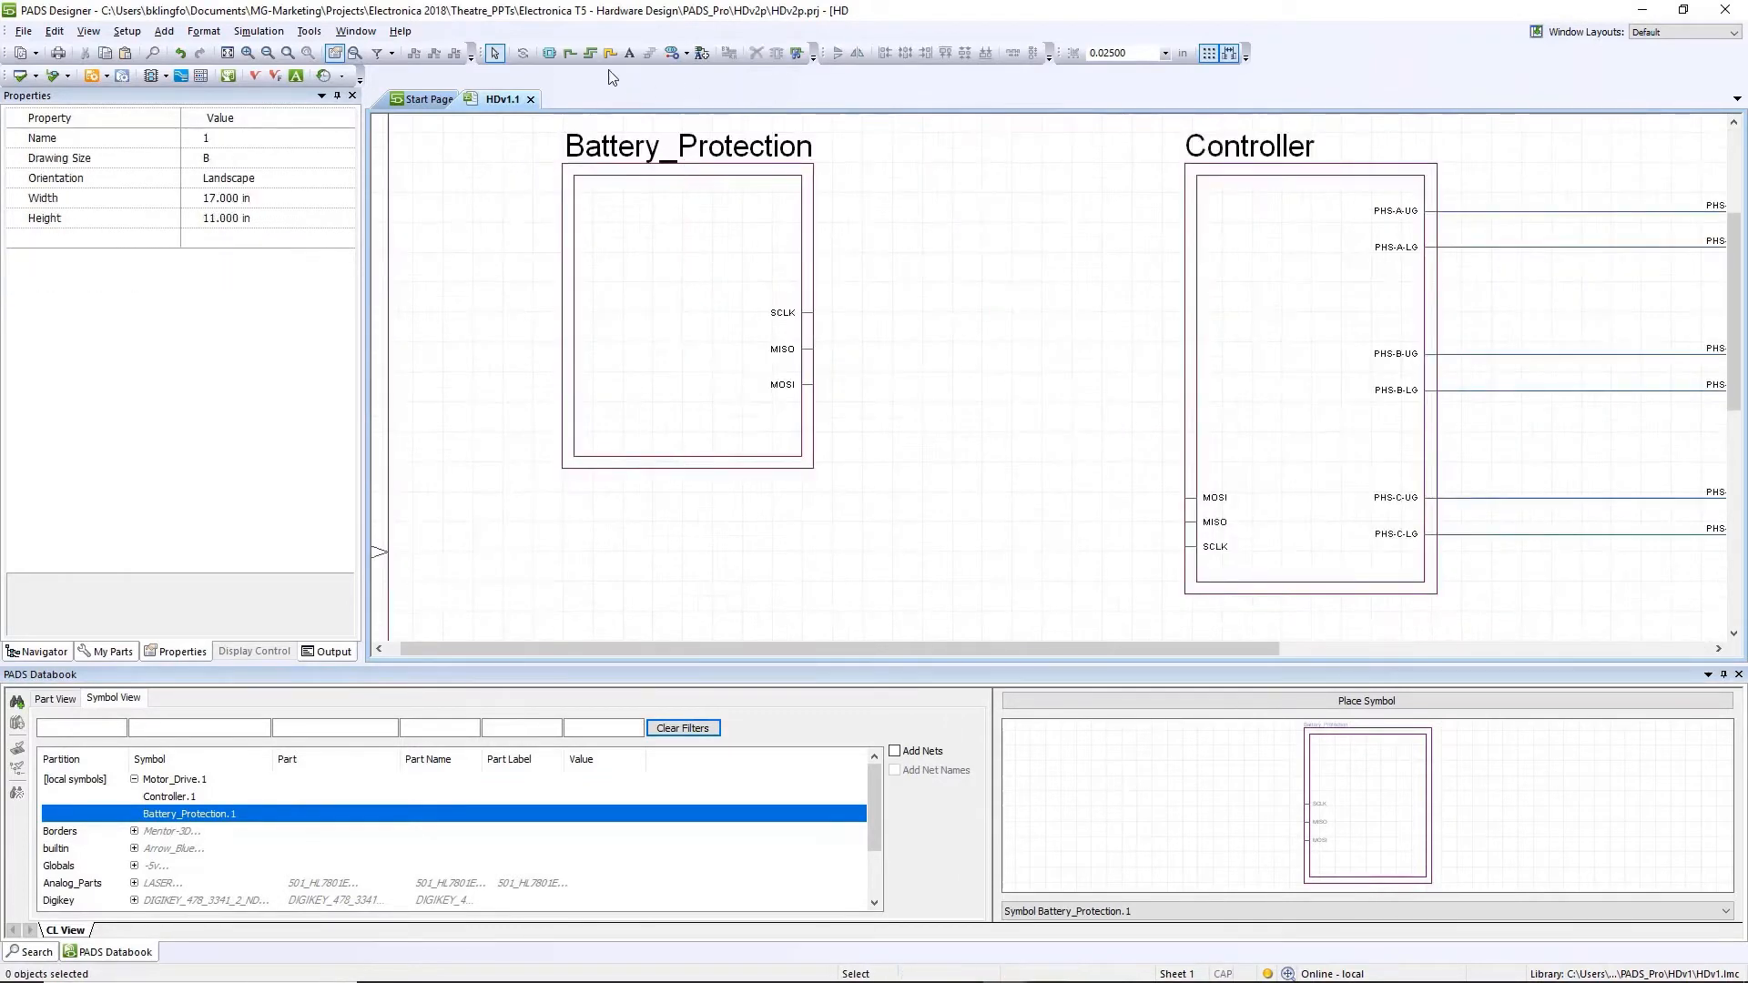
pyautogui.click(593, 54)
pyautogui.moveTo(858, 284); pyautogui.dragTo(795, 407)
pyautogui.moveTo(1164, 585); pyautogui.dragTo(1001, 436)
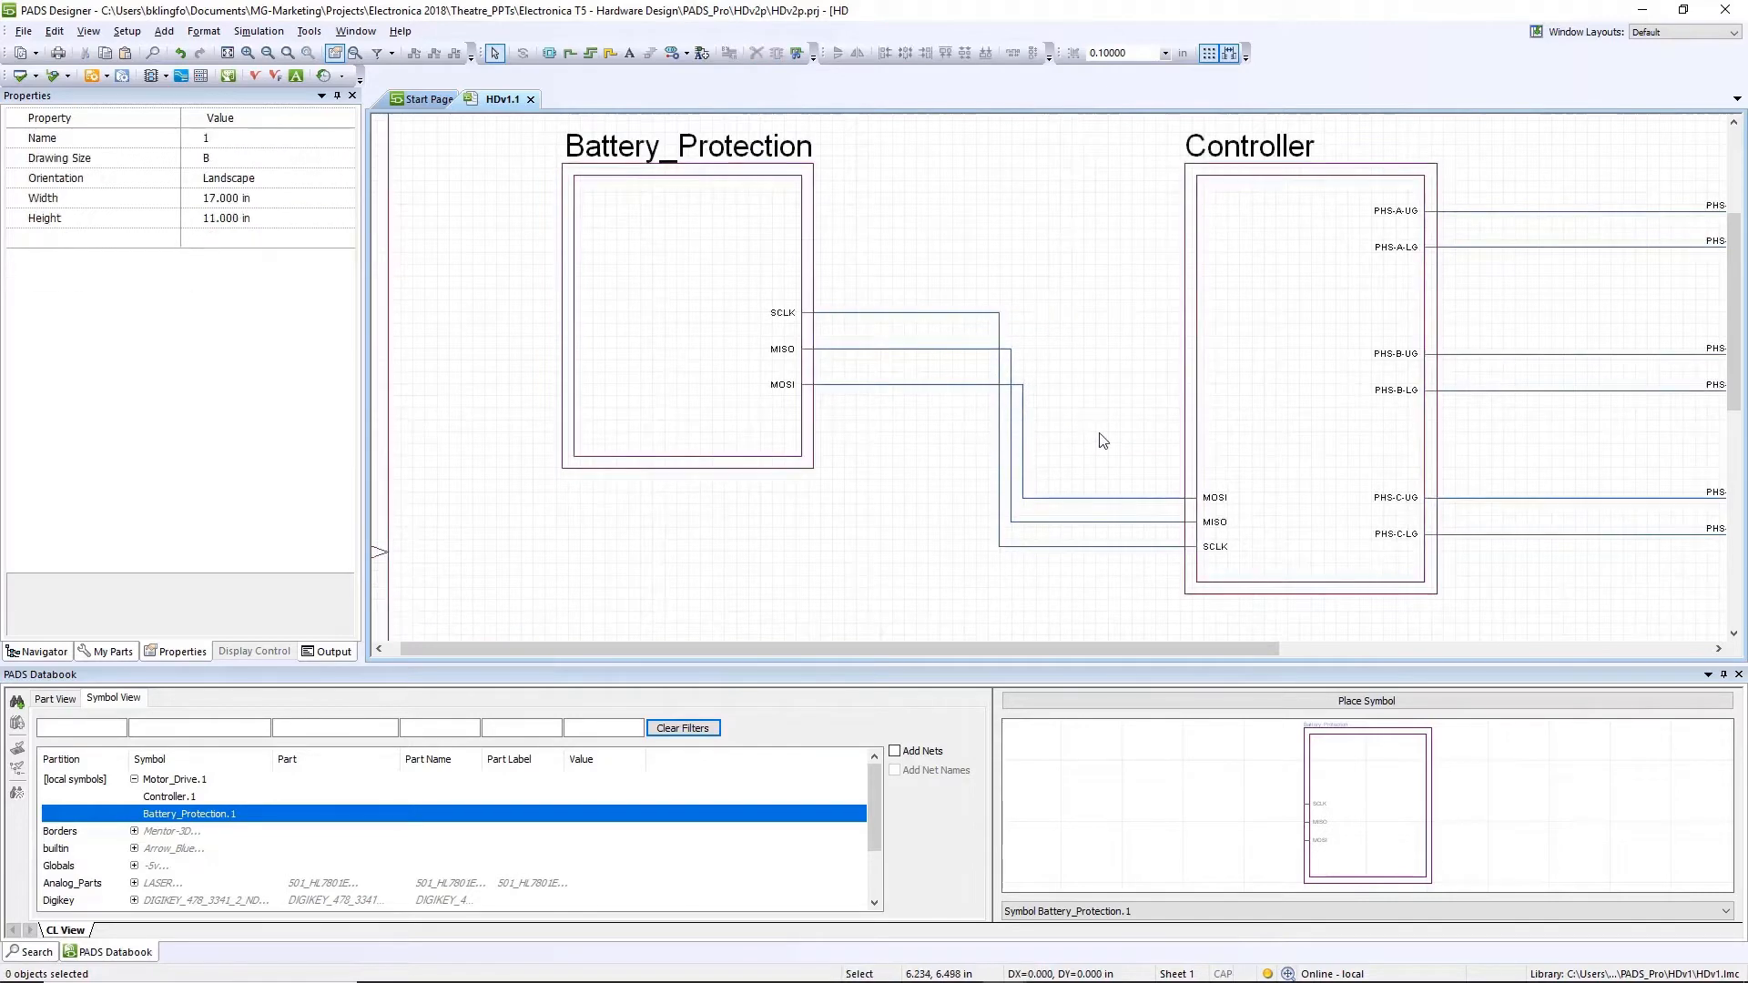
# Propagate the Battery_Protection block's pin names to its connected nets
pyautogui.click(664, 391)
pyautogui.rightClick(715, 384)
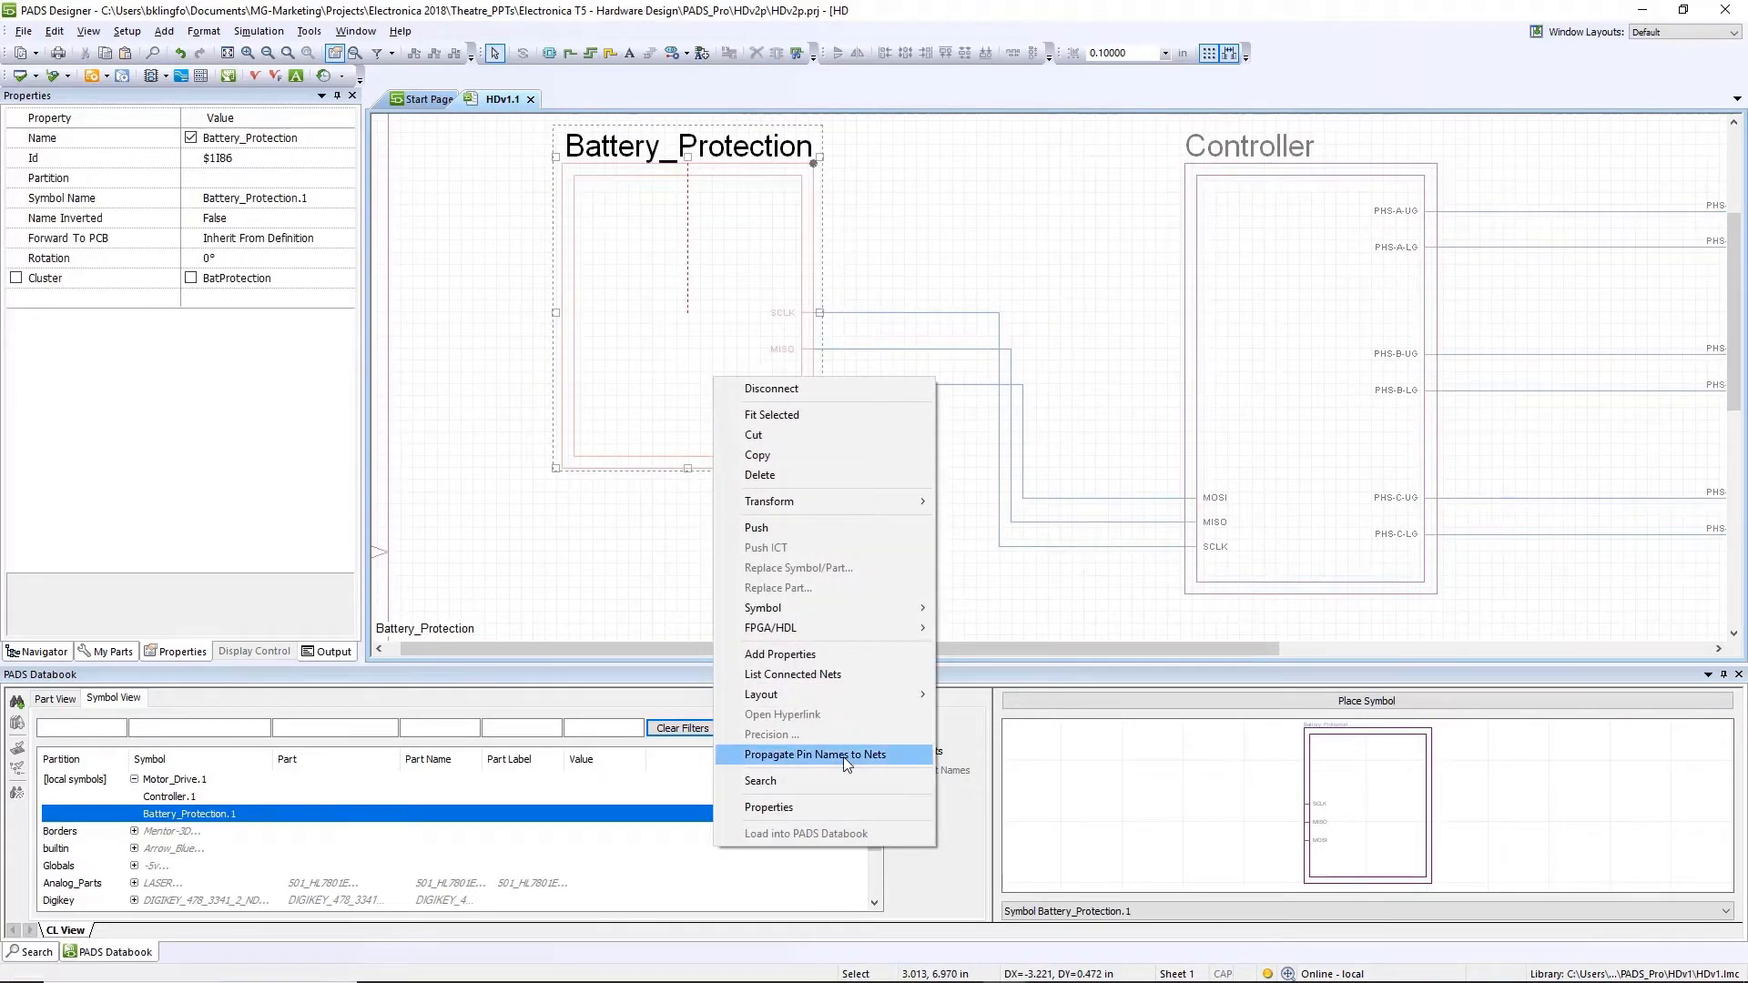
pyautogui.click(814, 755)
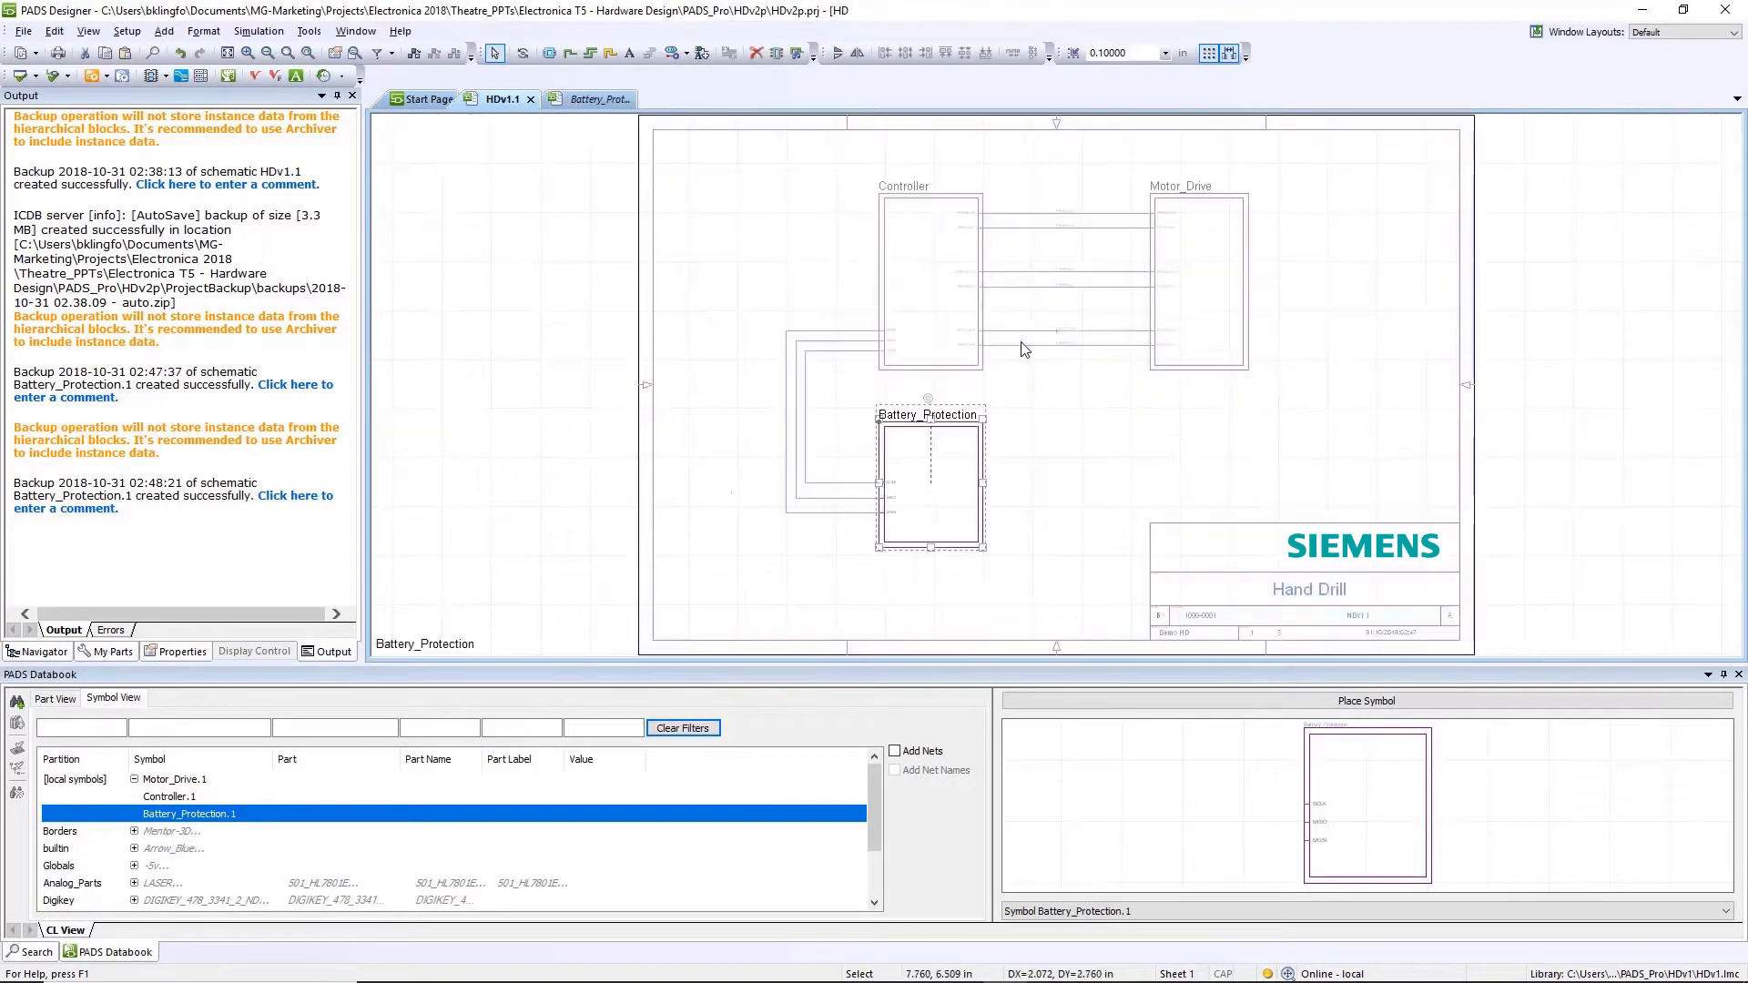
# Open the Controller block's schematic, return to the HDv1.1 top-level sheet, and open the Motor_Drive block
pyautogui.doubleClick(915, 306)
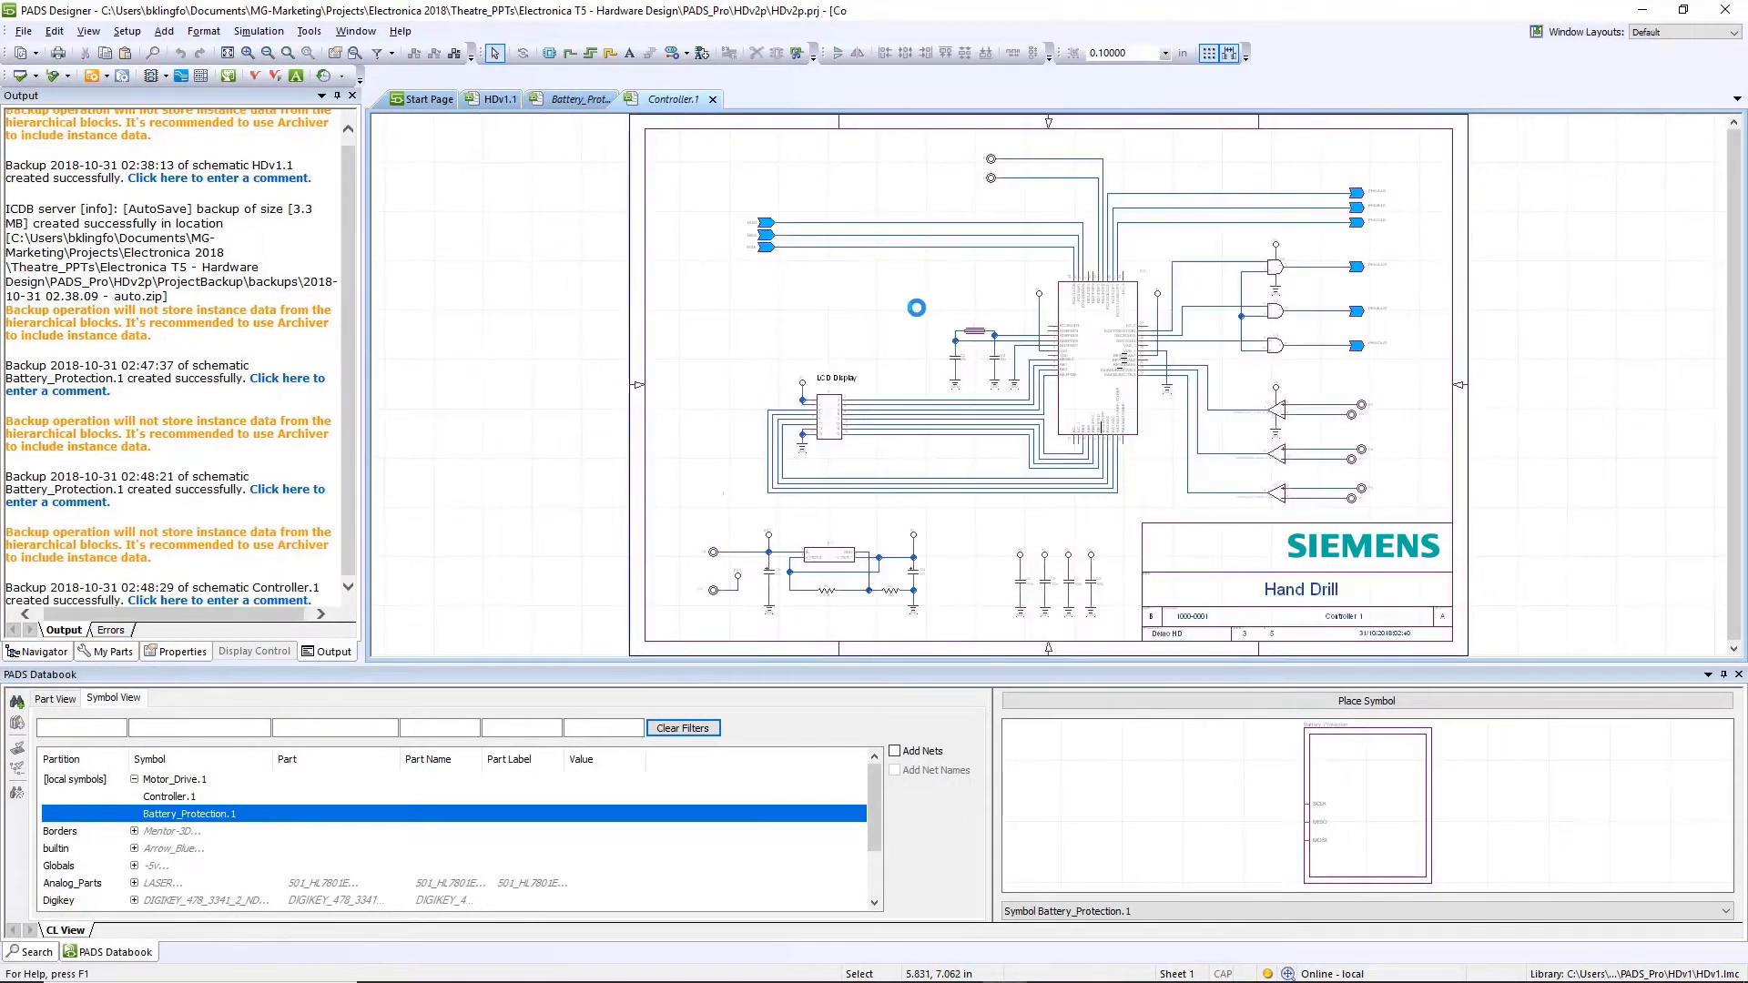
pyautogui.click(502, 99)
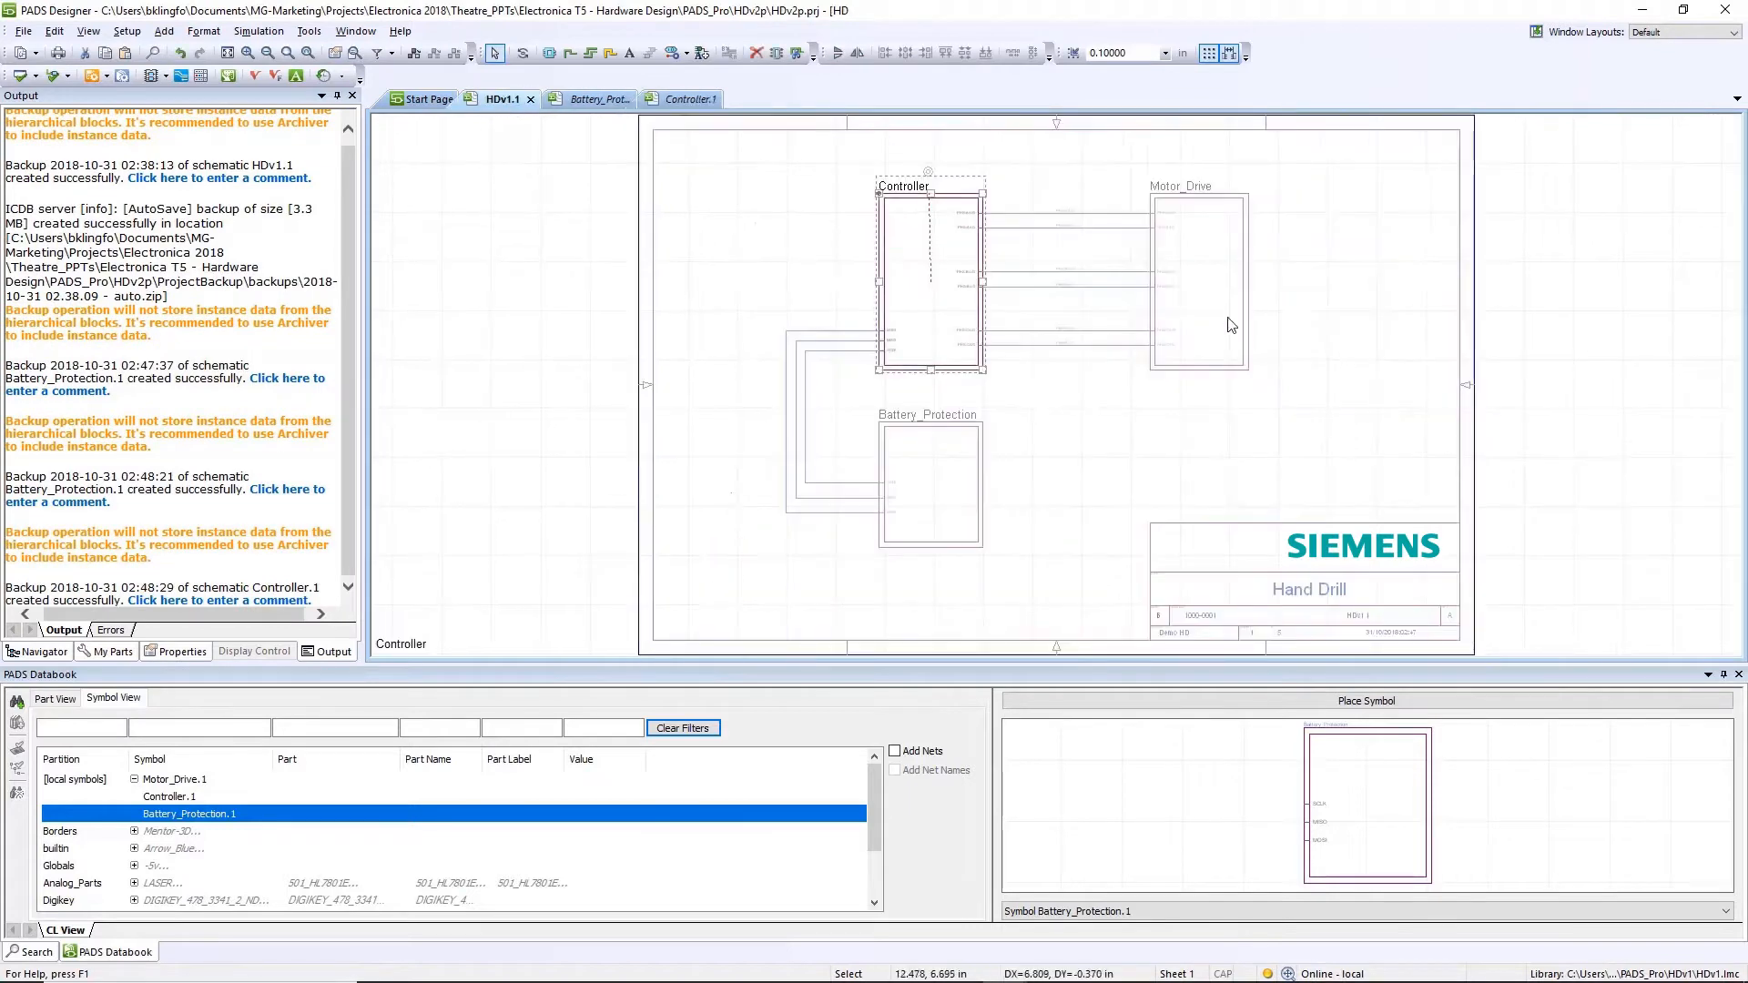
pyautogui.doubleClick(1200, 314)
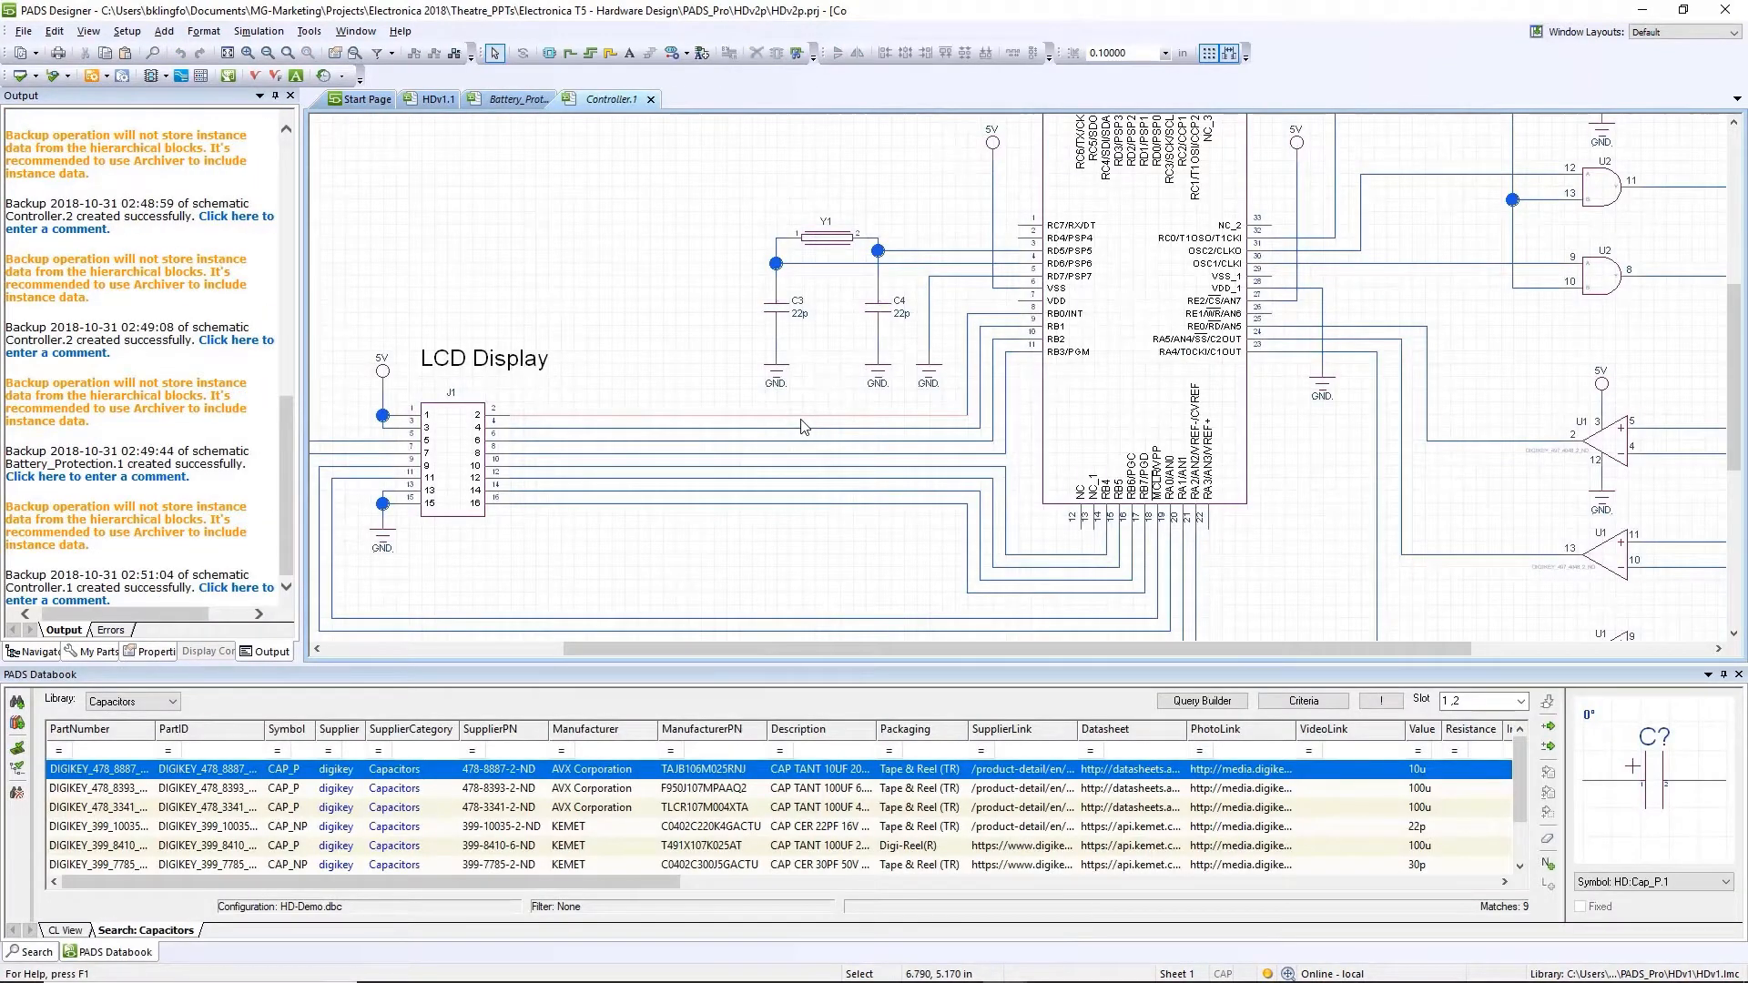
# Export the topmost net between the LCD Display connector J1 and the microcontroller to HyperLynx LineSim, including interconnections
pyautogui.click(802, 421)
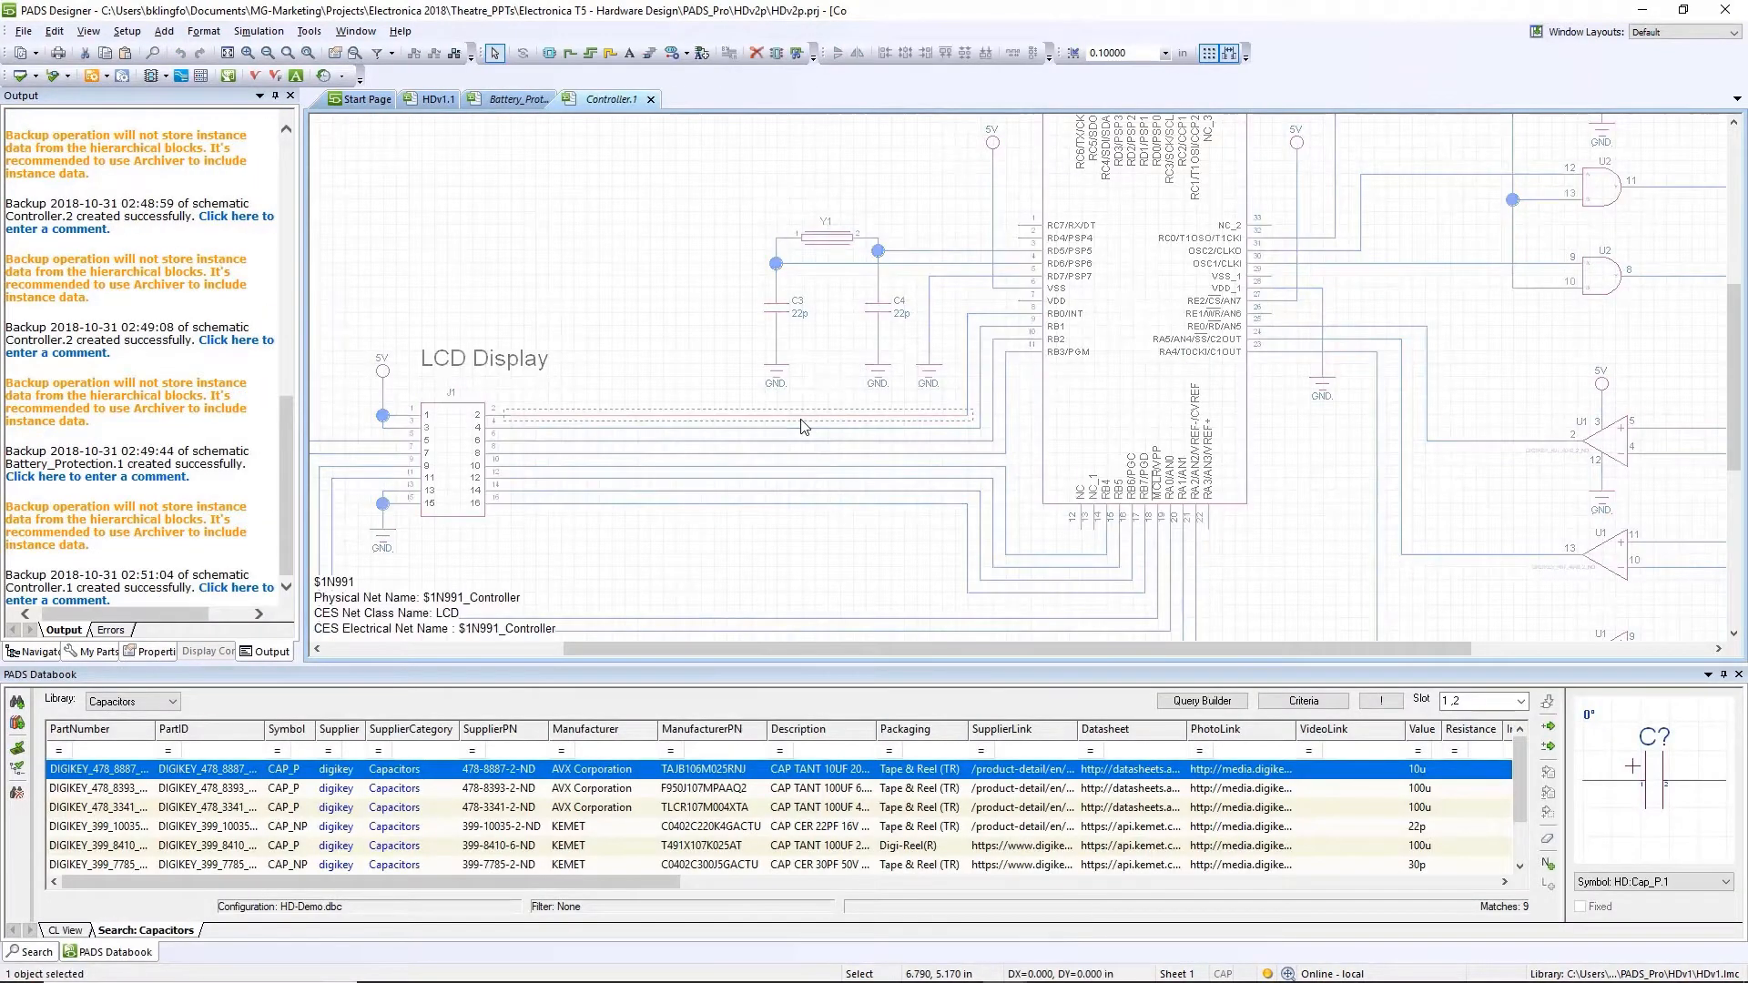
pyautogui.rightClick(802, 425)
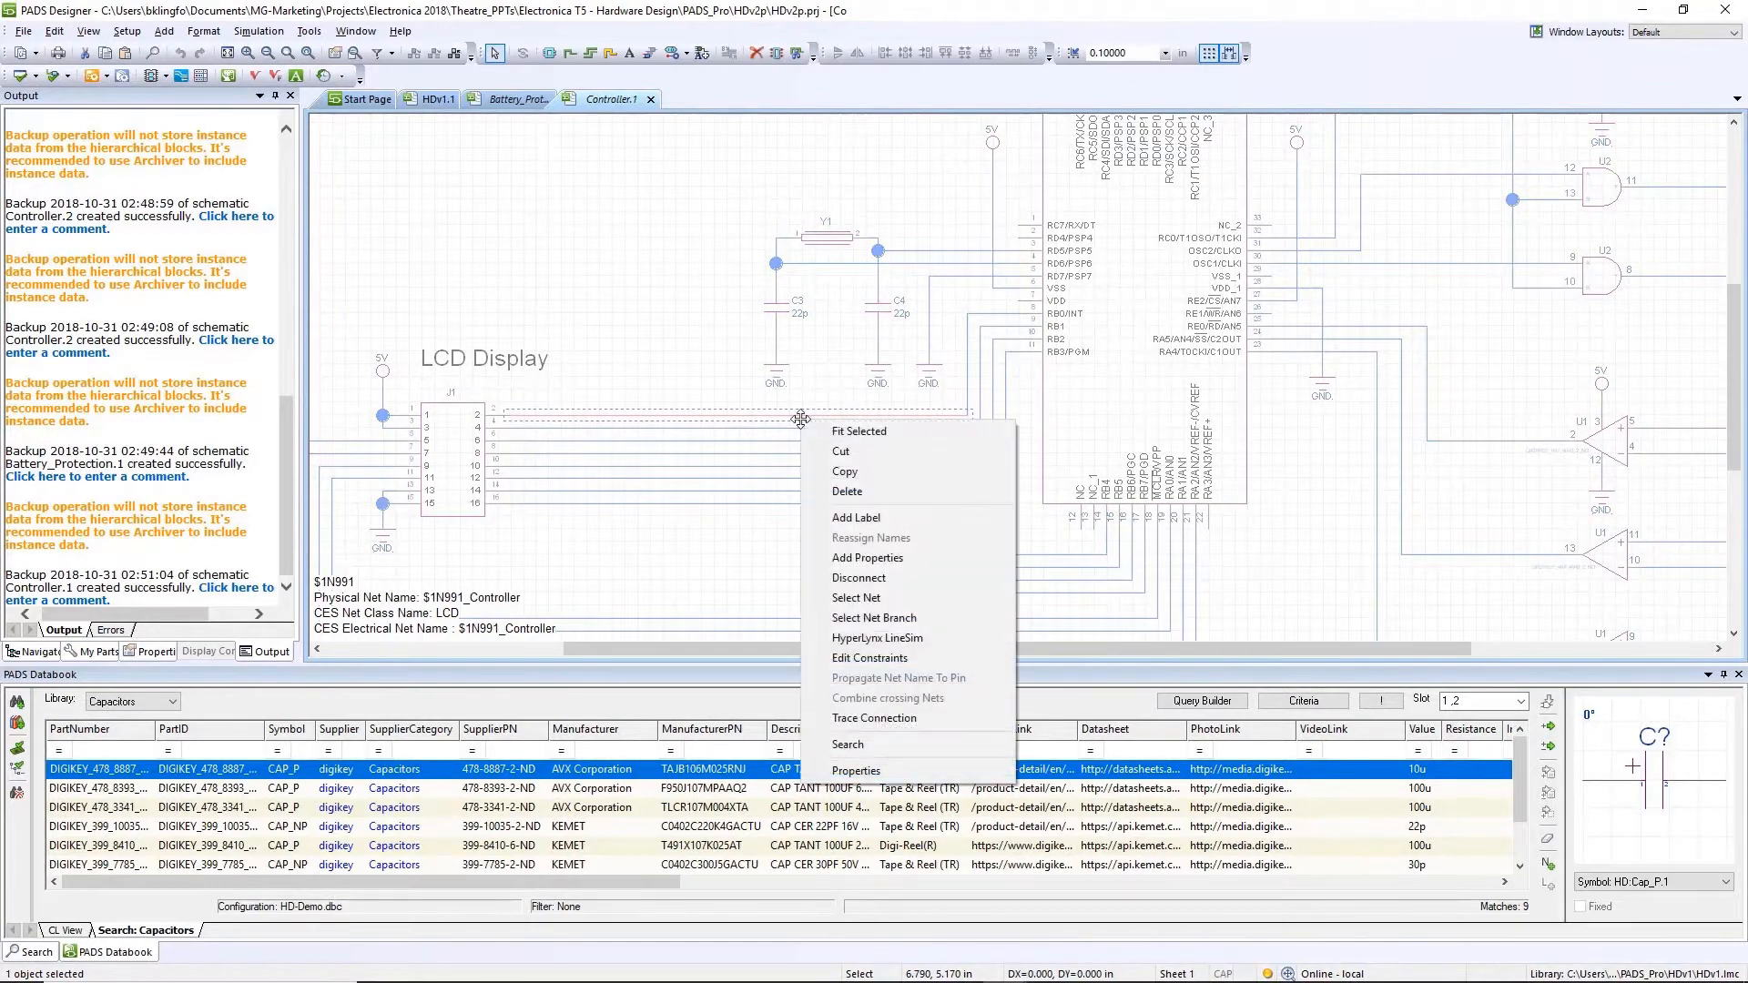
pyautogui.click(874, 638)
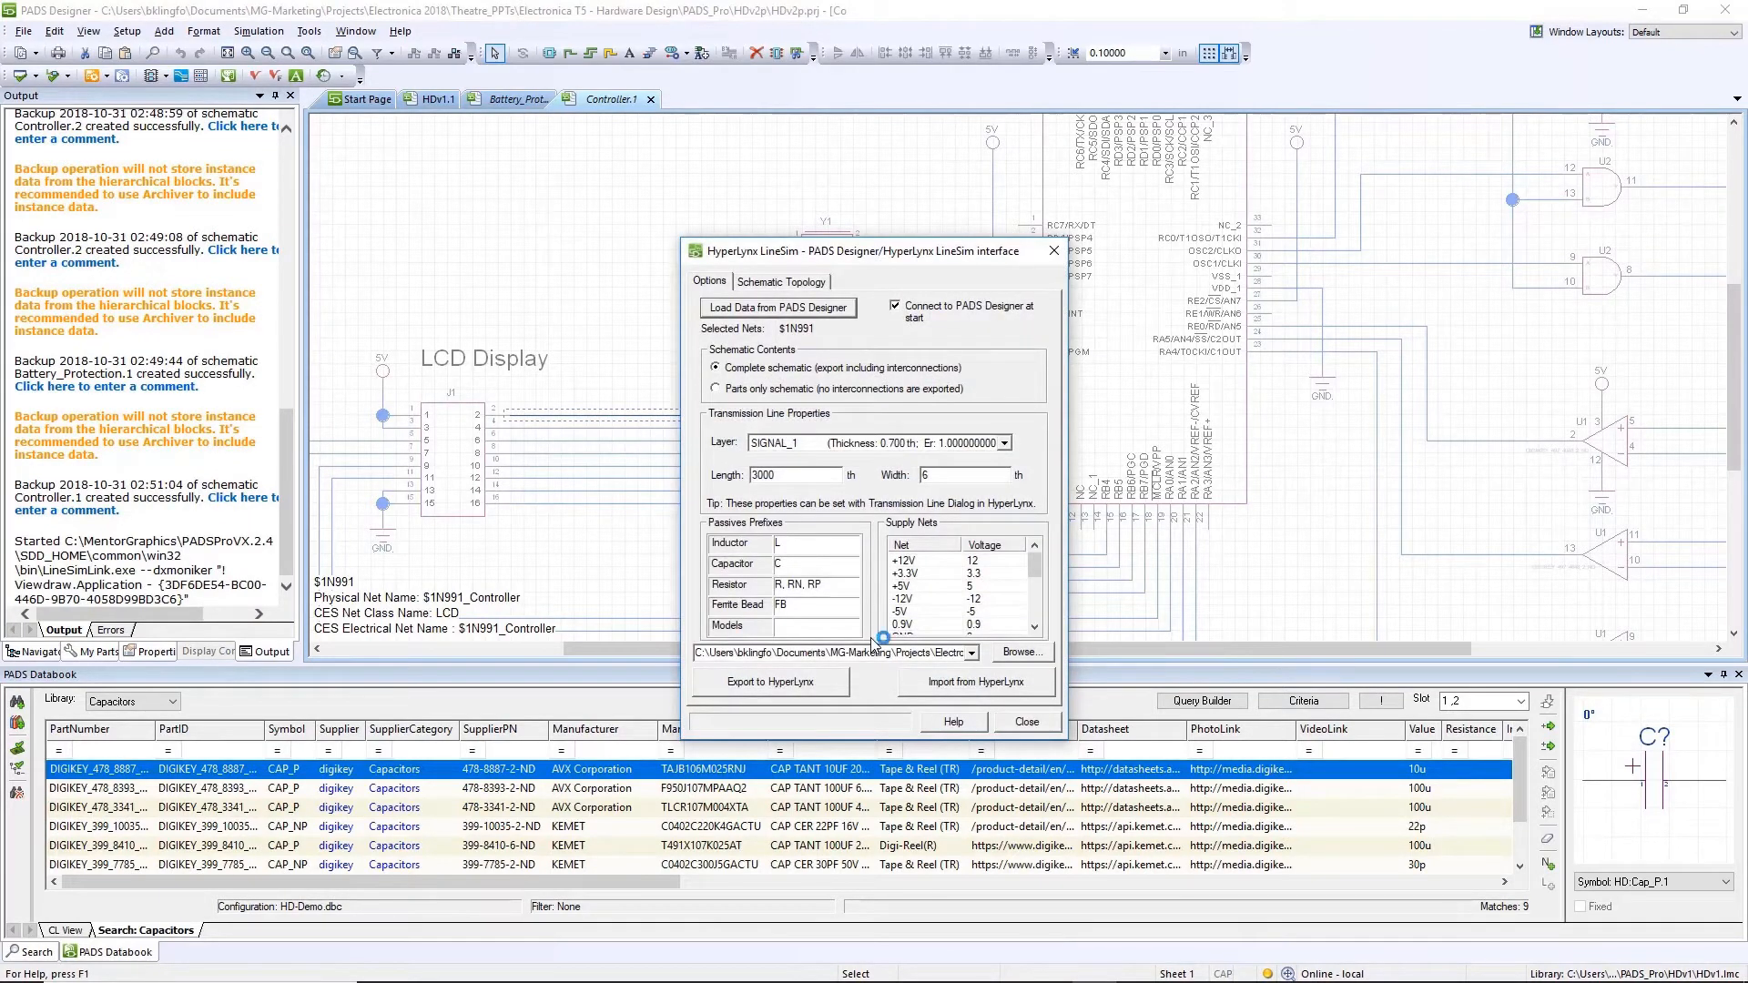
pyautogui.click(799, 686)
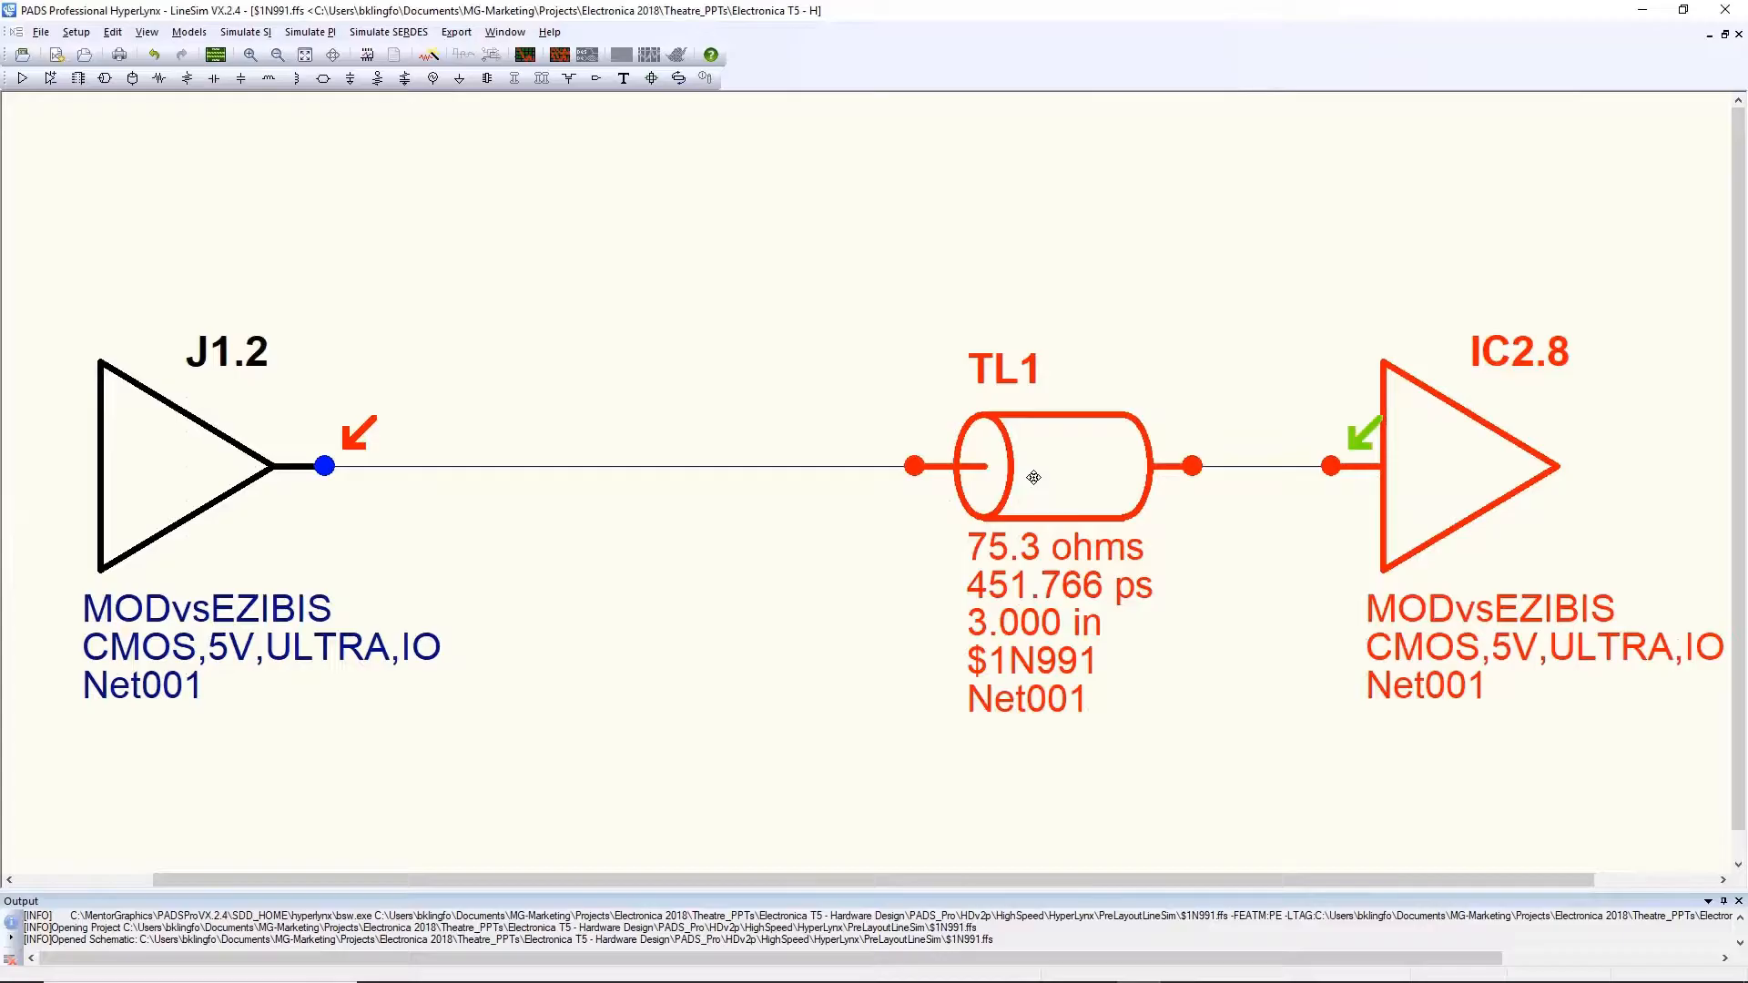
# Simulate the net in the Digital Oscilloscope with the oscillator stimulus set to 32 MHz, then close the oscilloscope
pyautogui.click(526, 55)
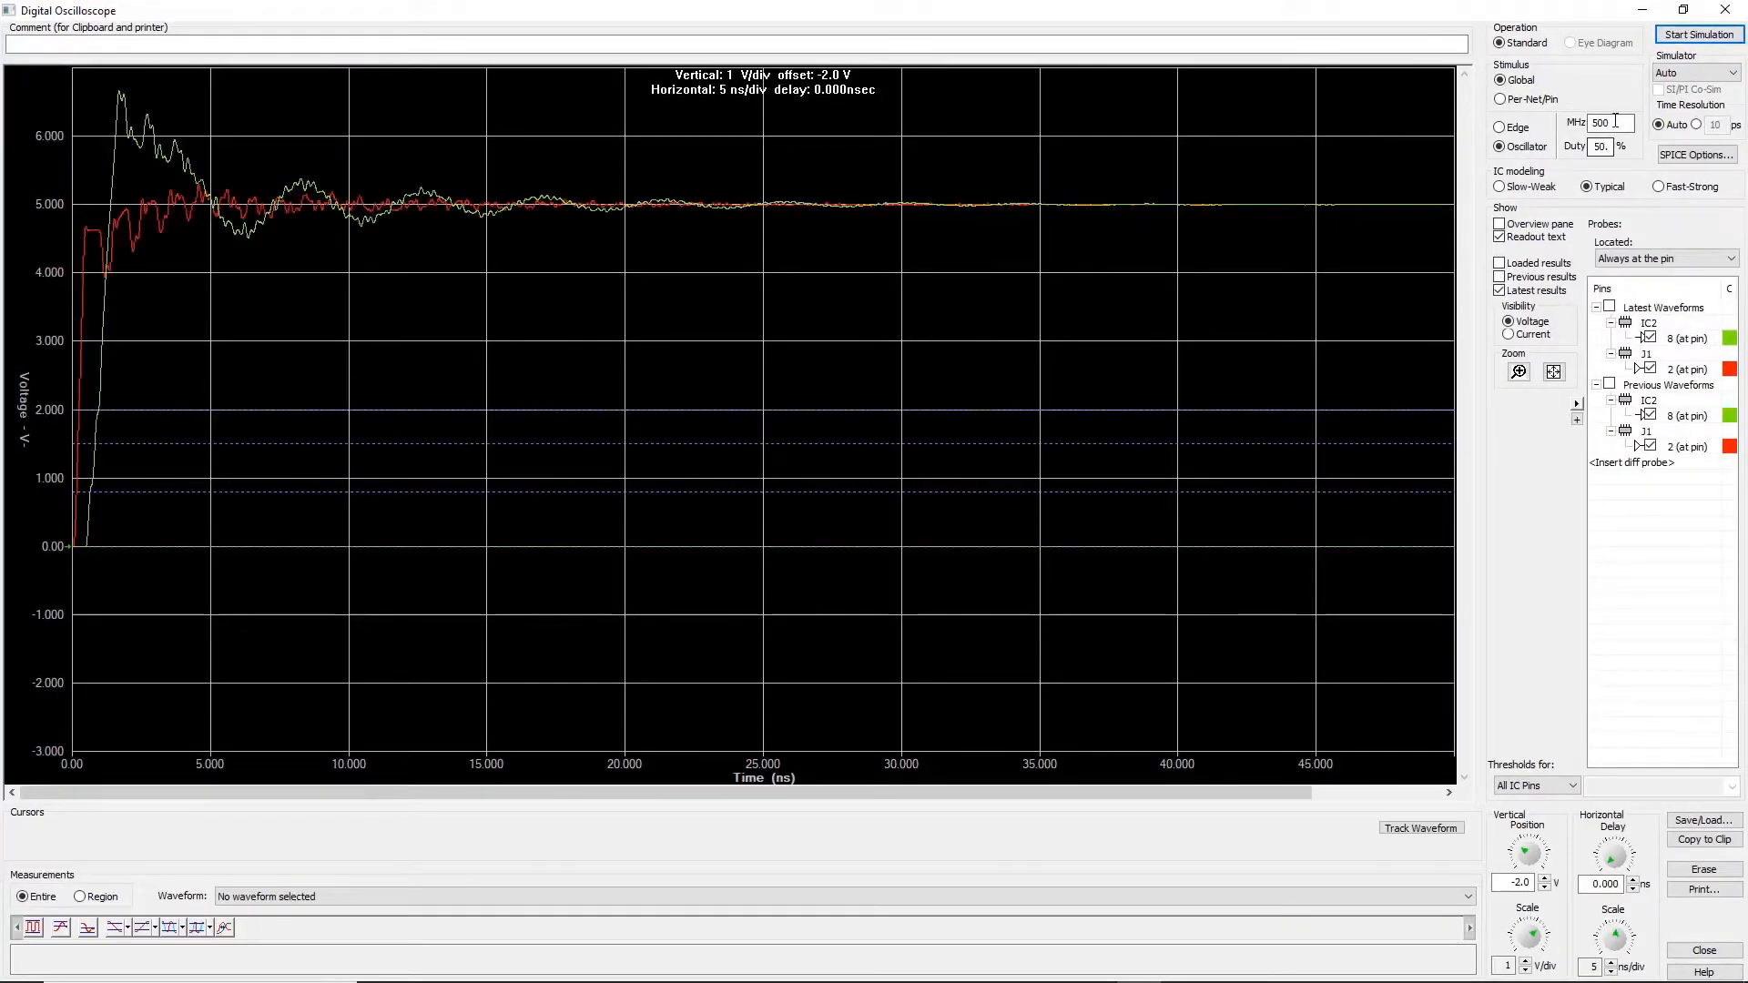
pyautogui.moveTo(1616, 123); pyautogui.dragTo(1577, 125)
pyautogui.write('32')
pyautogui.click(1699, 34)
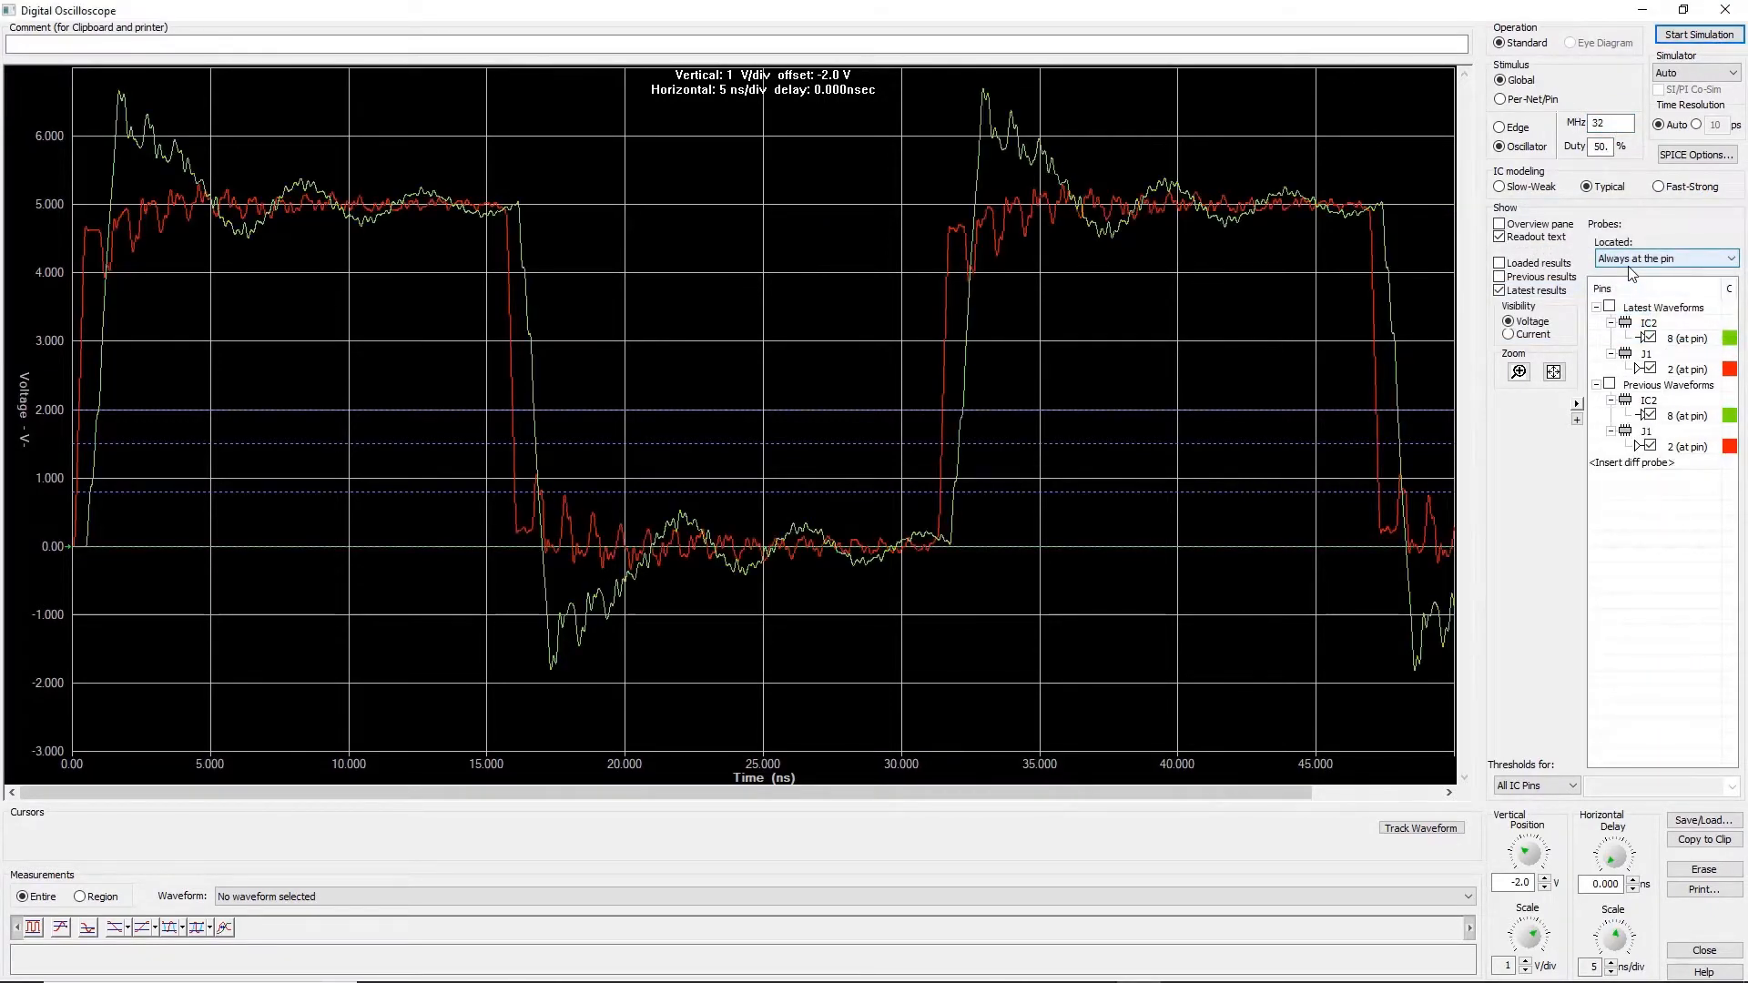
pyautogui.click(1727, 11)
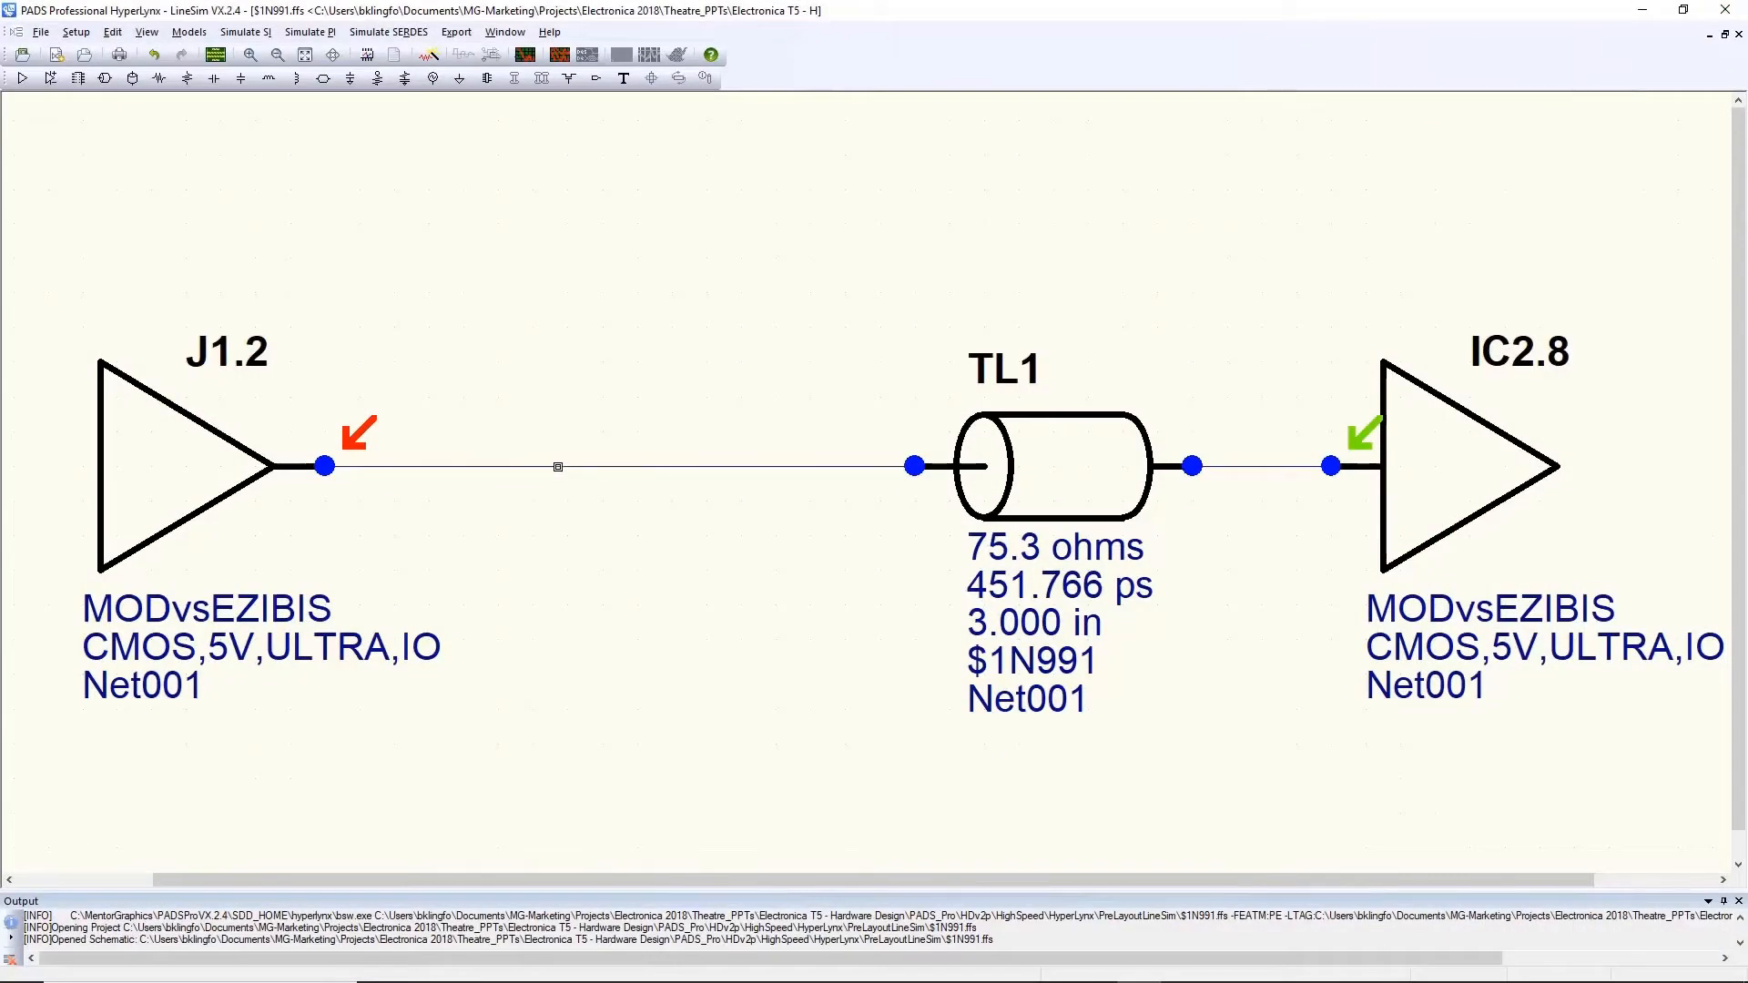
# Replace the direct wire between J1.2 and transmission line TL1 with a series resistor connected to both
pyautogui.click(558, 467)
pyautogui.press('Delete')
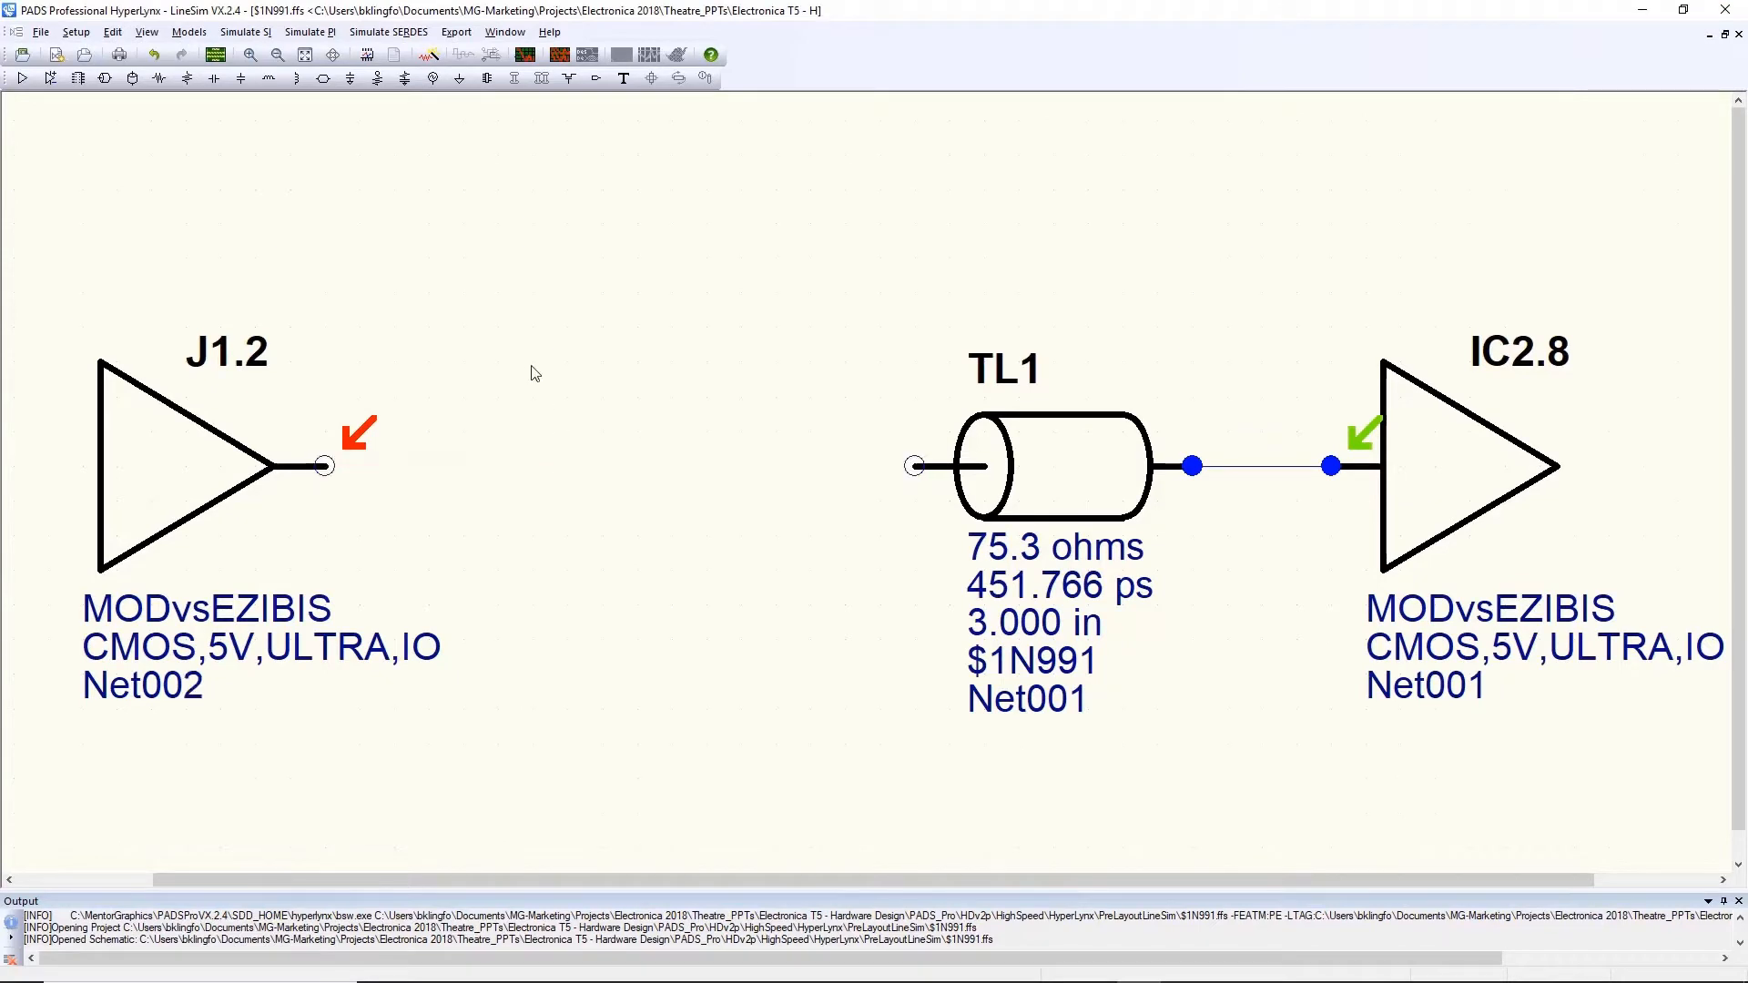
pyautogui.click(159, 77)
pyautogui.click(477, 465)
pyautogui.moveTo(476, 465); pyautogui.dragTo(640, 468)
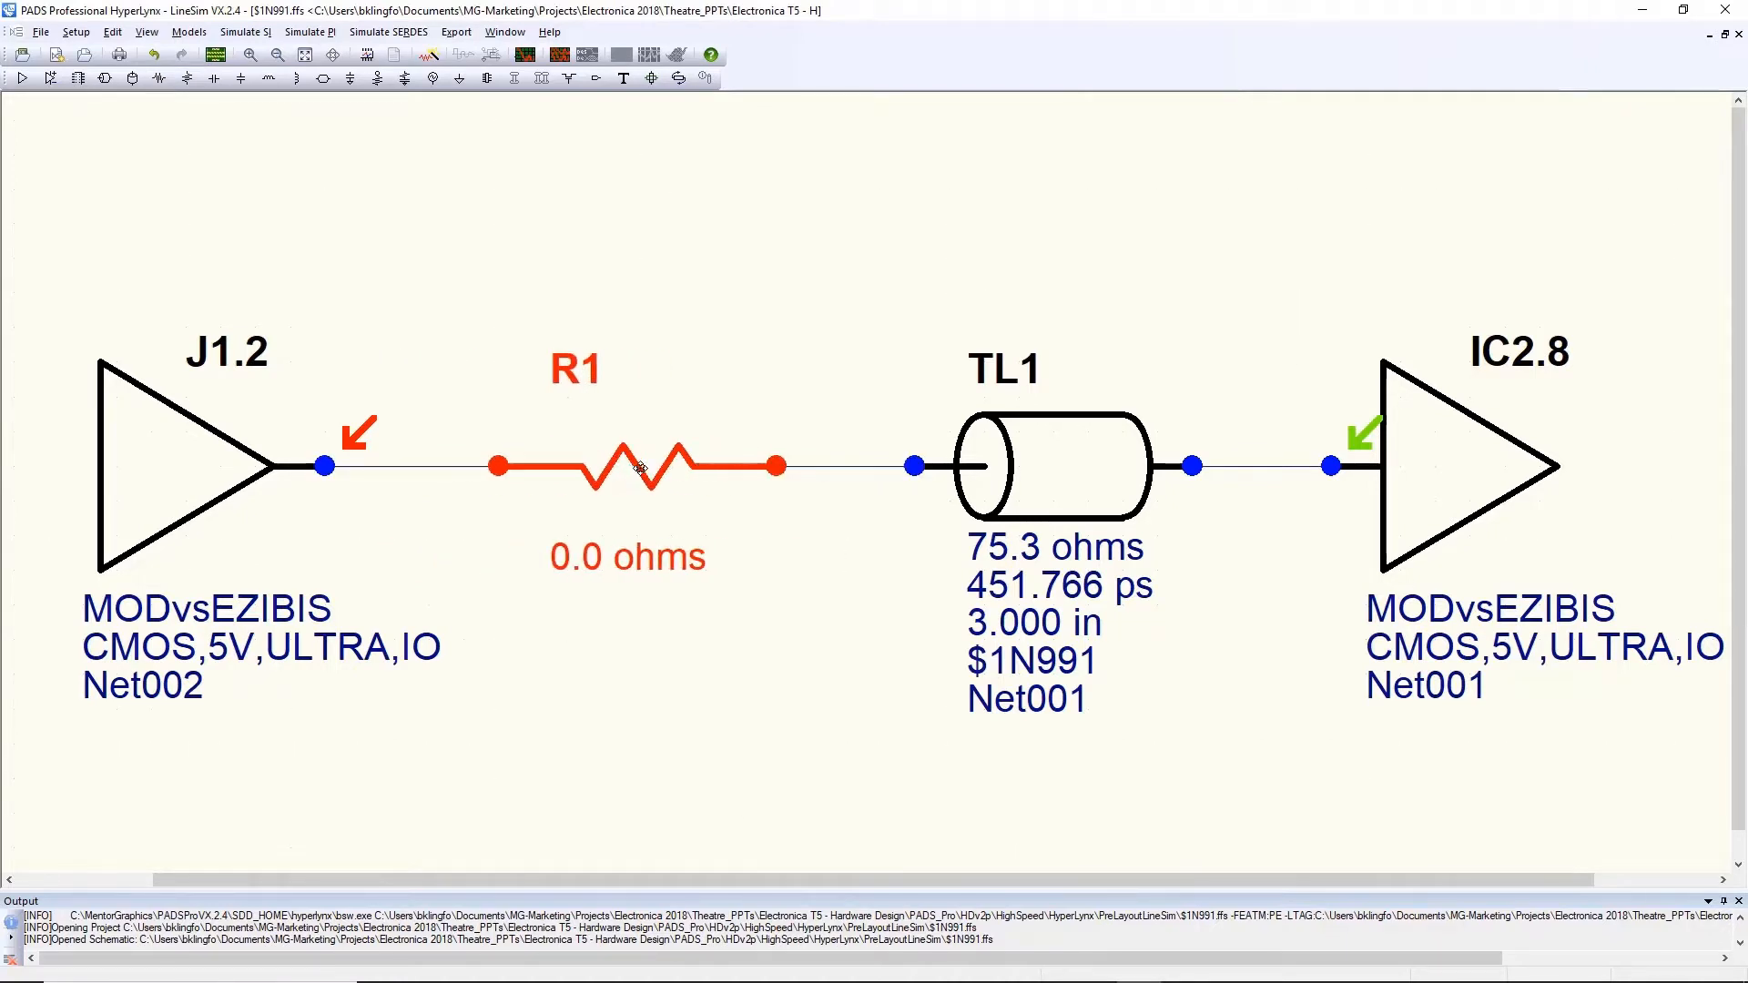
pyautogui.click(522, 209)
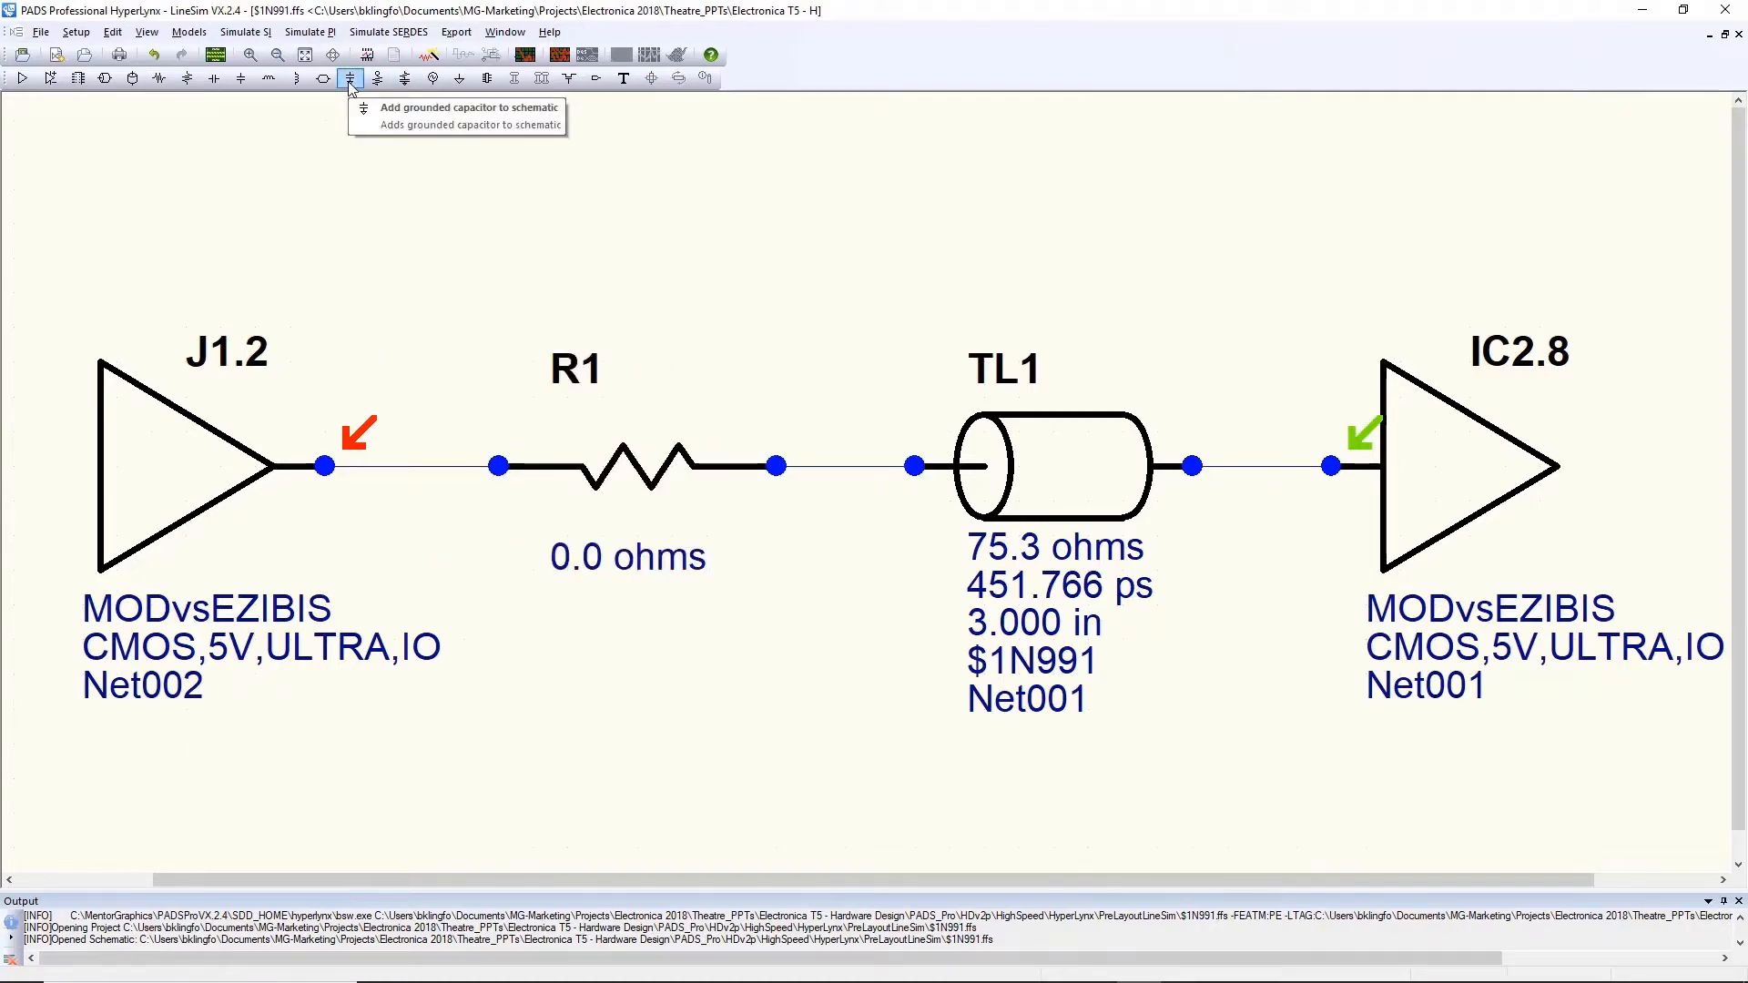
# Run the Terminator Wizard on J1.2's net and apply its suggested 43.0 ohm value to R1
pyautogui.click(428, 55)
pyautogui.click(1027, 558)
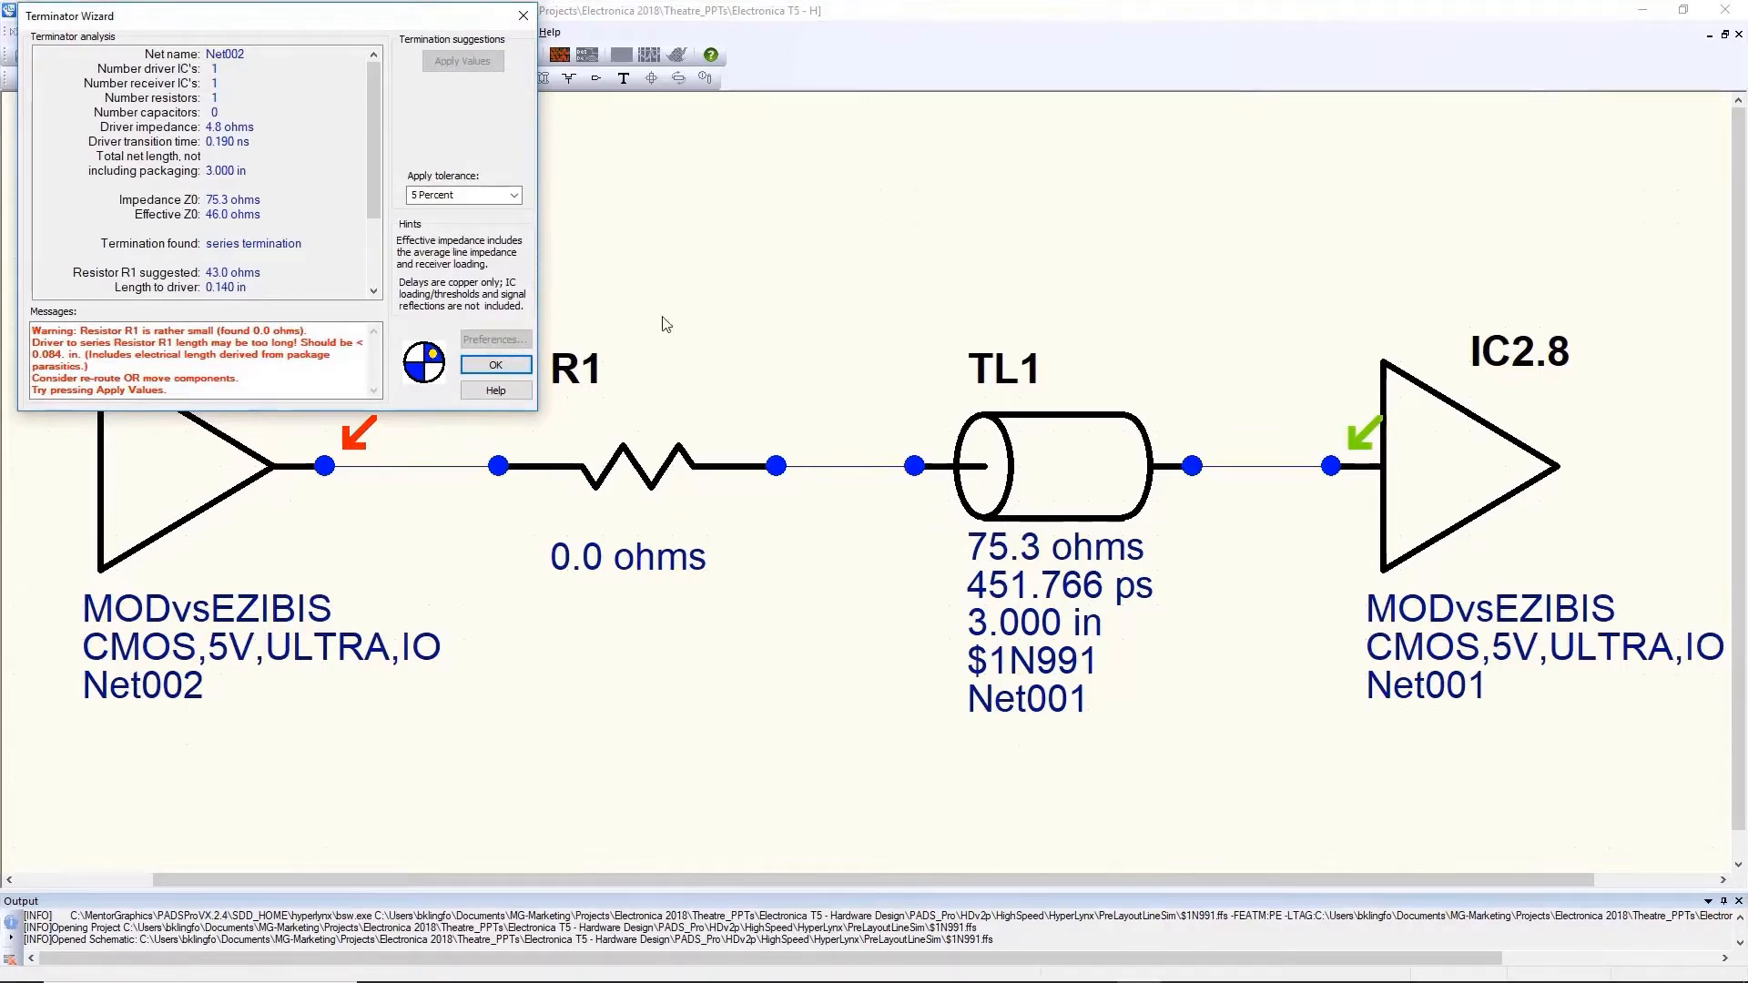
pyautogui.click(465, 63)
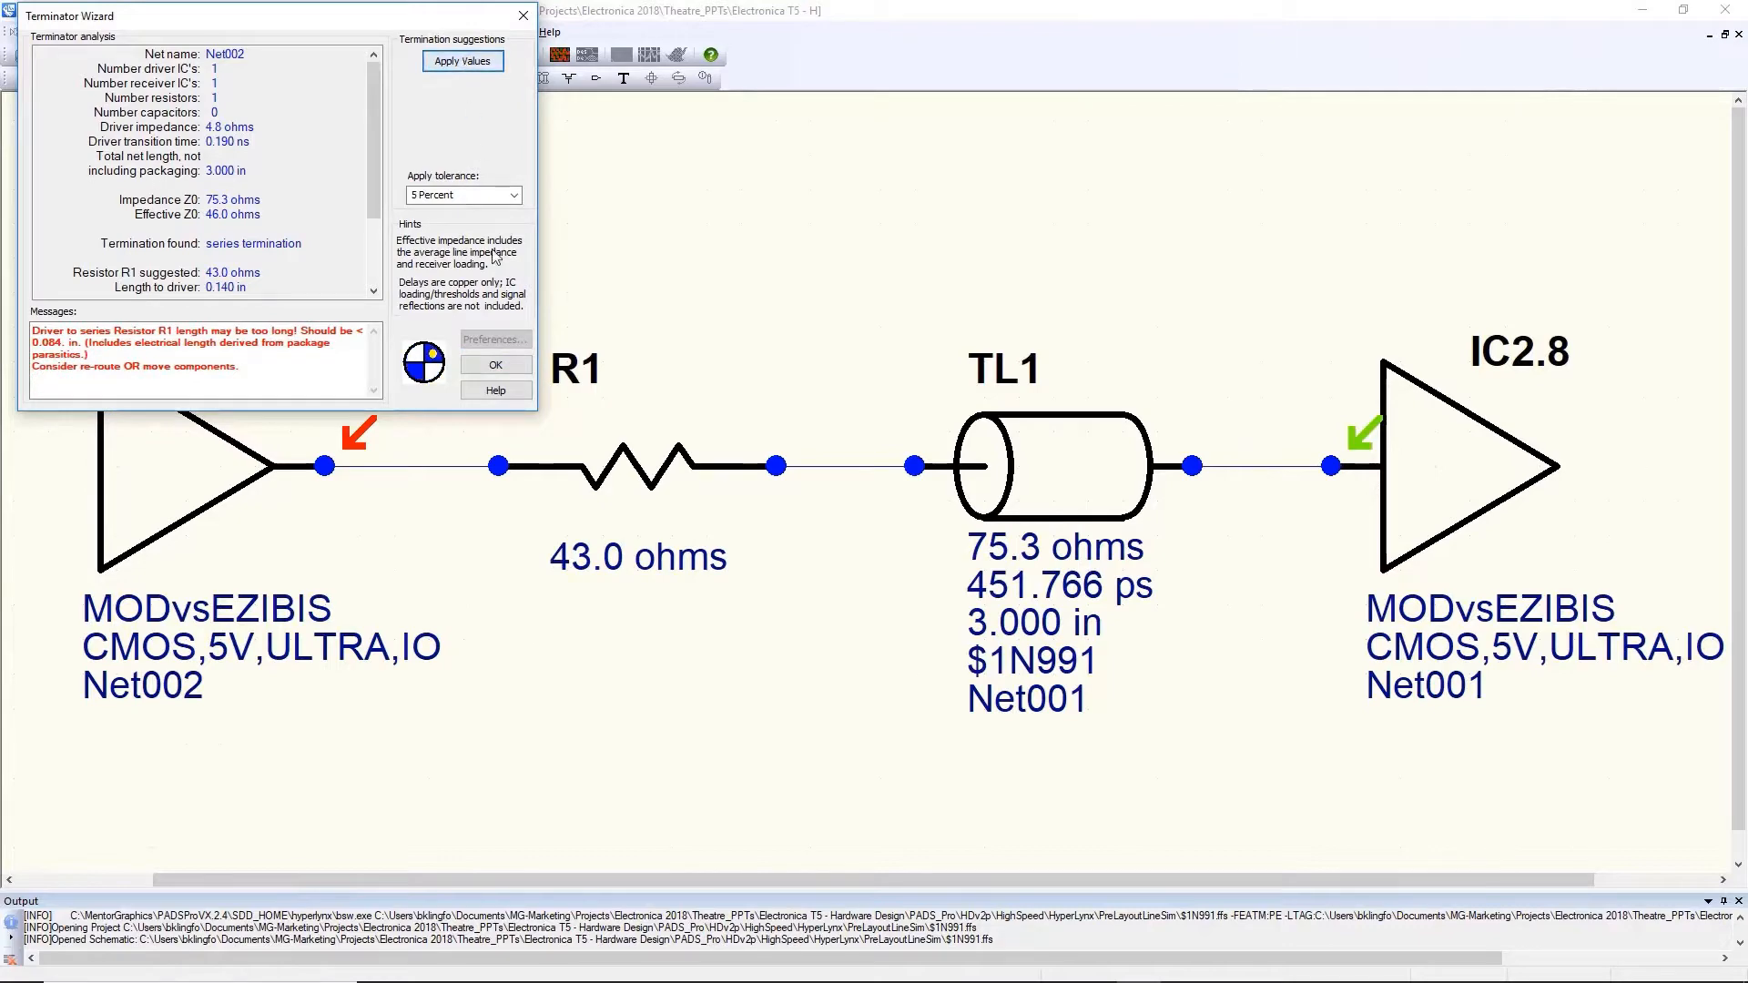
pyautogui.click(495, 364)
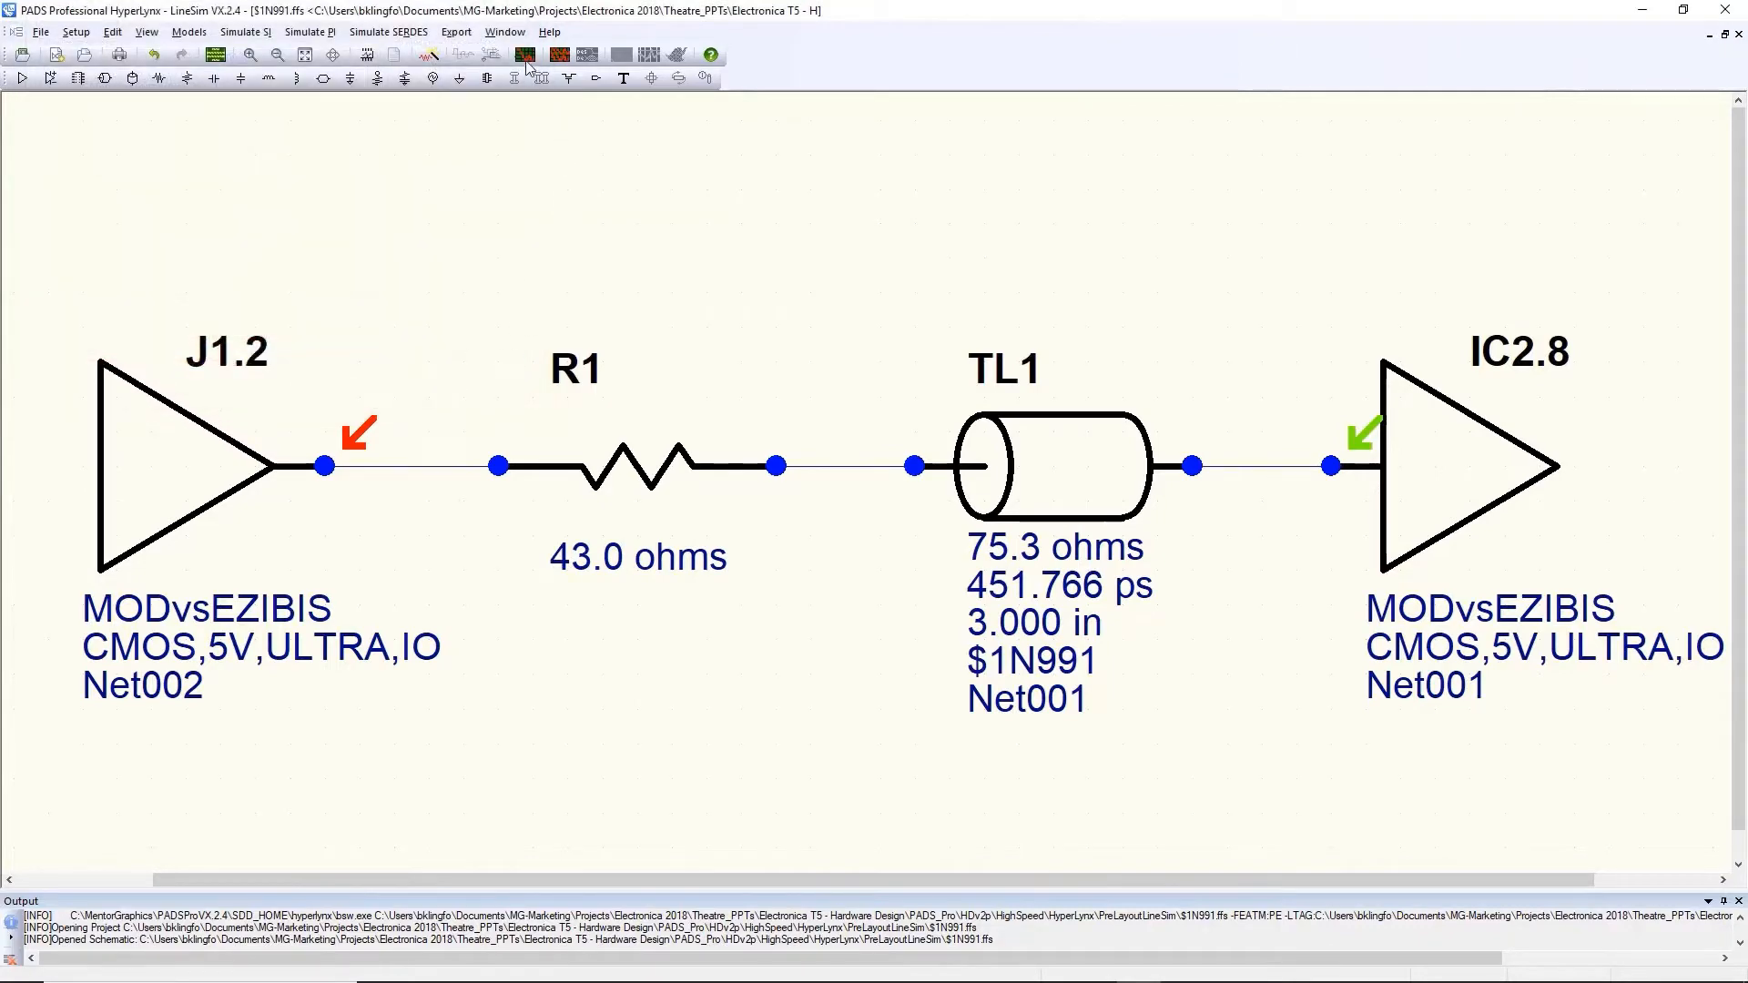
# Simulate the net with the 43.0 ohm series resistor in the Digital Oscilloscope and close the oscilloscope
pyautogui.click(525, 56)
pyautogui.click(1719, 34)
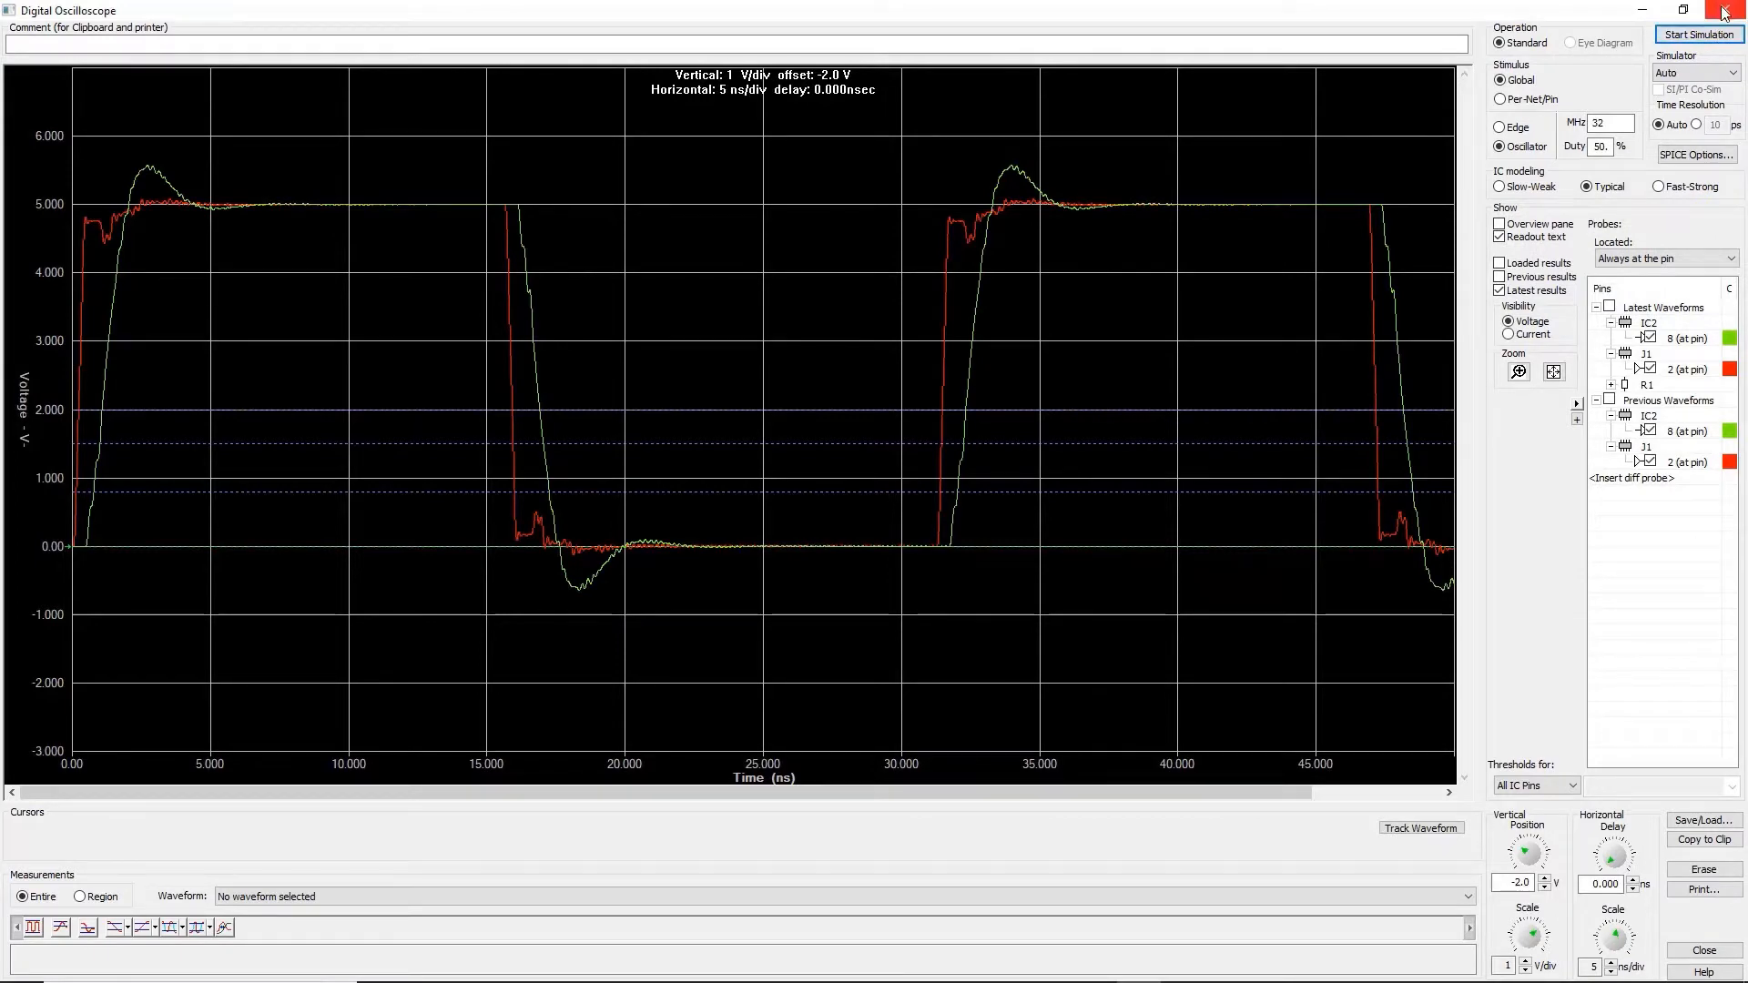
pyautogui.click(1723, 11)
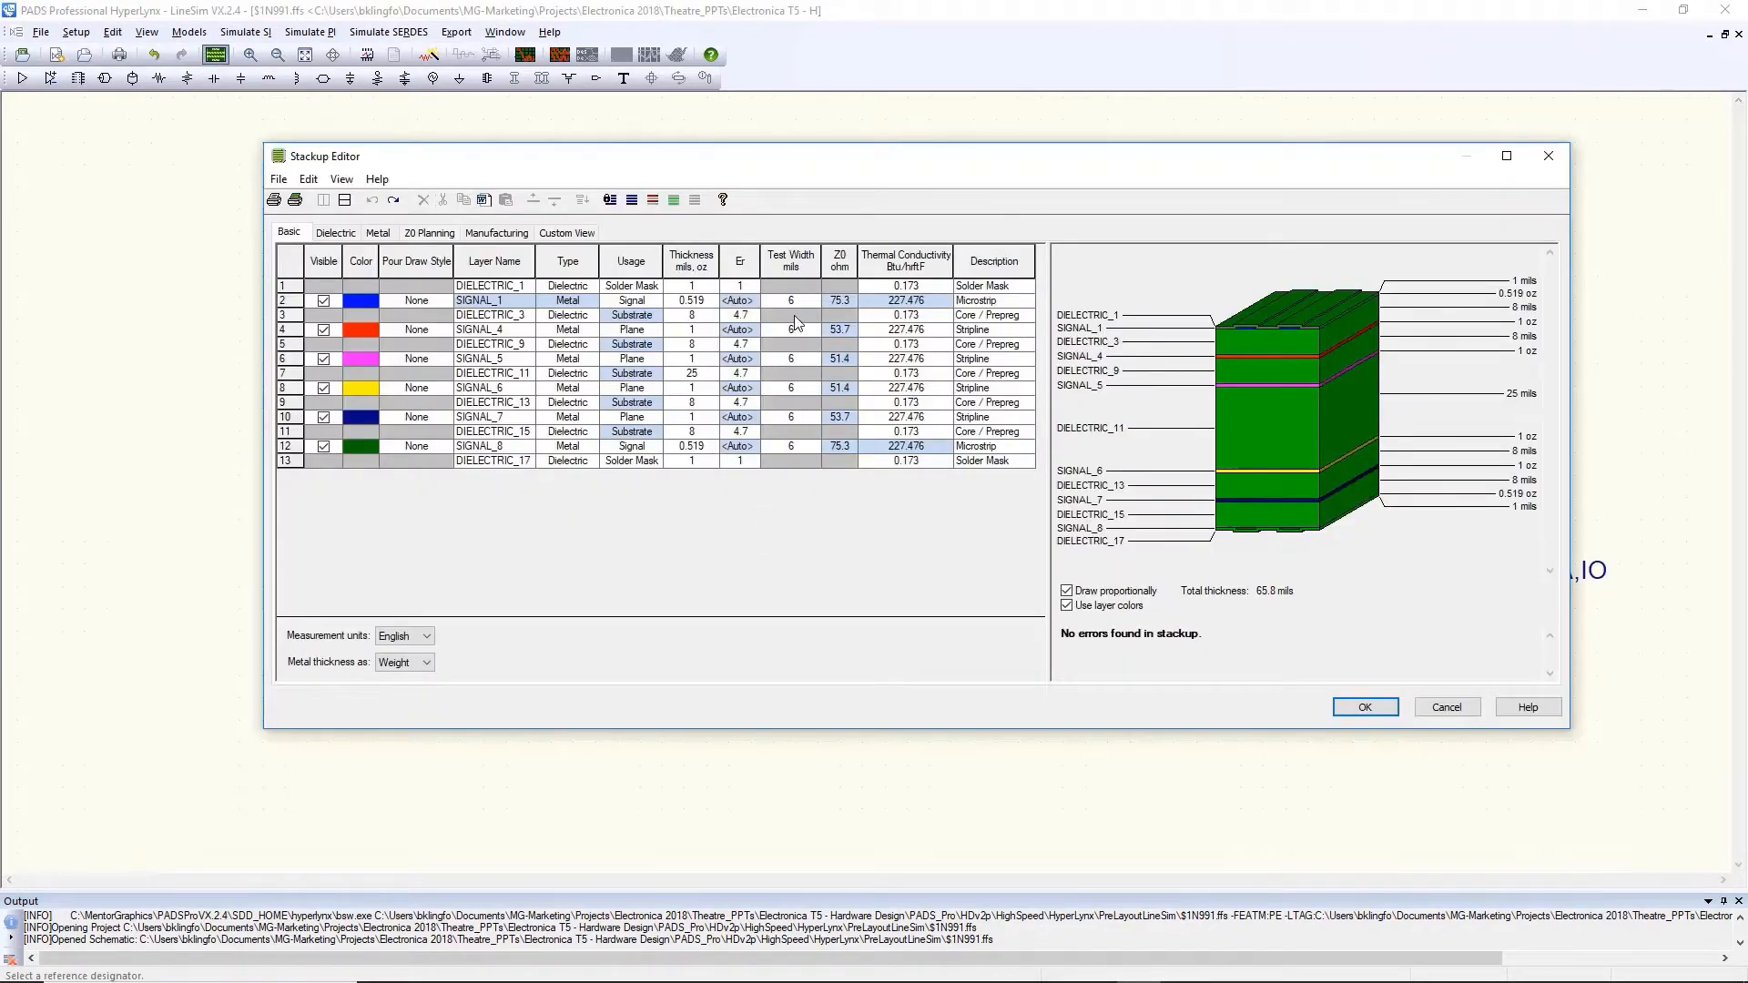
# In the Stackup Editor, set DIELECTRIC_3 and DIELECTRIC_15 to 4 mils thick and DIELECTRIC_11 to 30 mils
pyautogui.doubleClick(710, 317)
pyautogui.write('4')
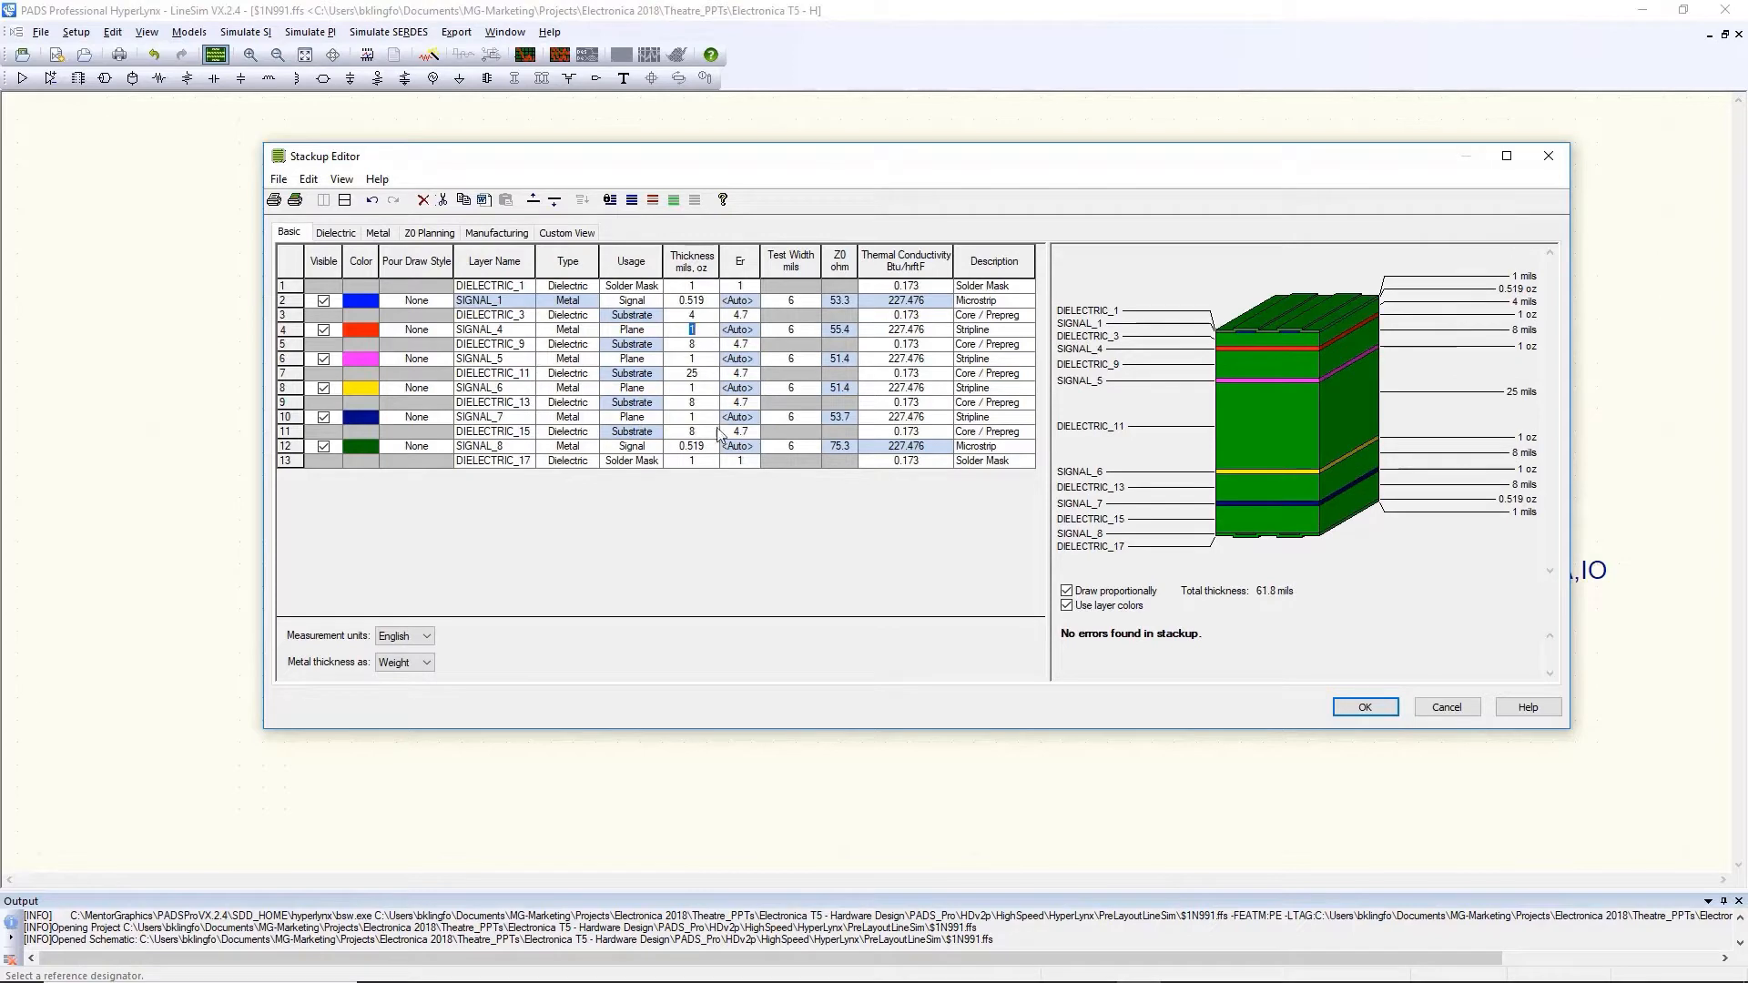
pyautogui.write('4')
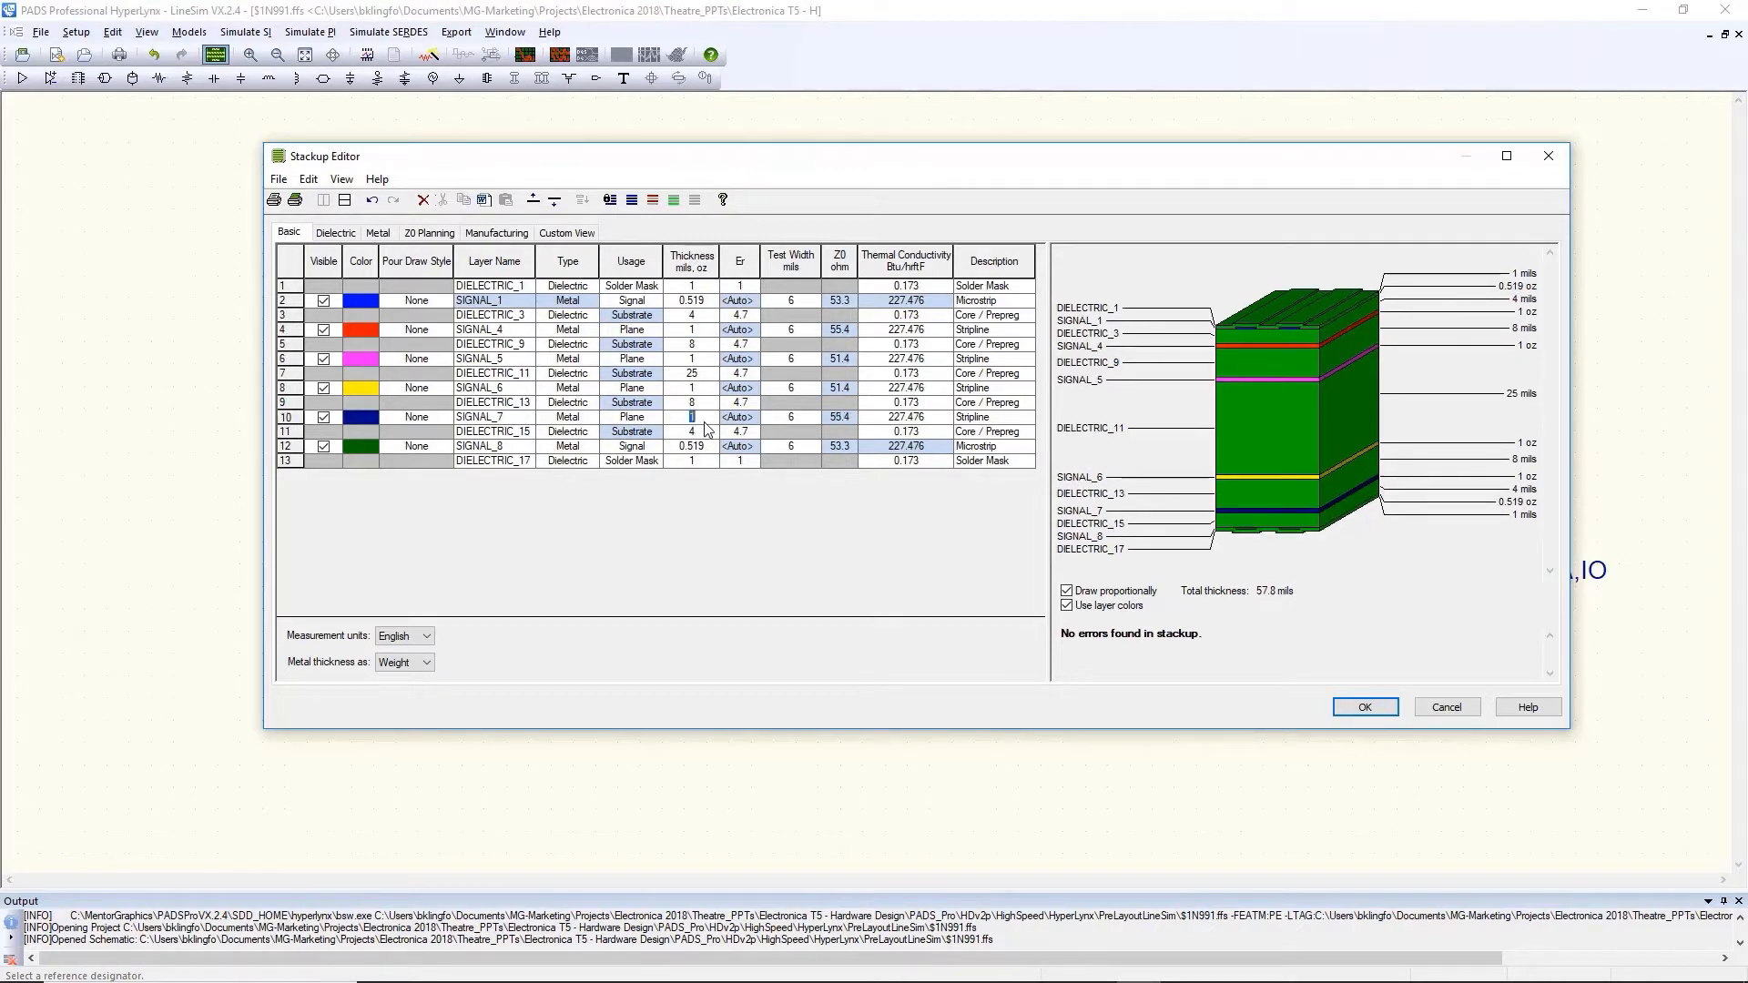
pyautogui.click(703, 375)
pyautogui.moveTo(702, 375); pyautogui.dragTo(687, 377)
pyautogui.write('30')
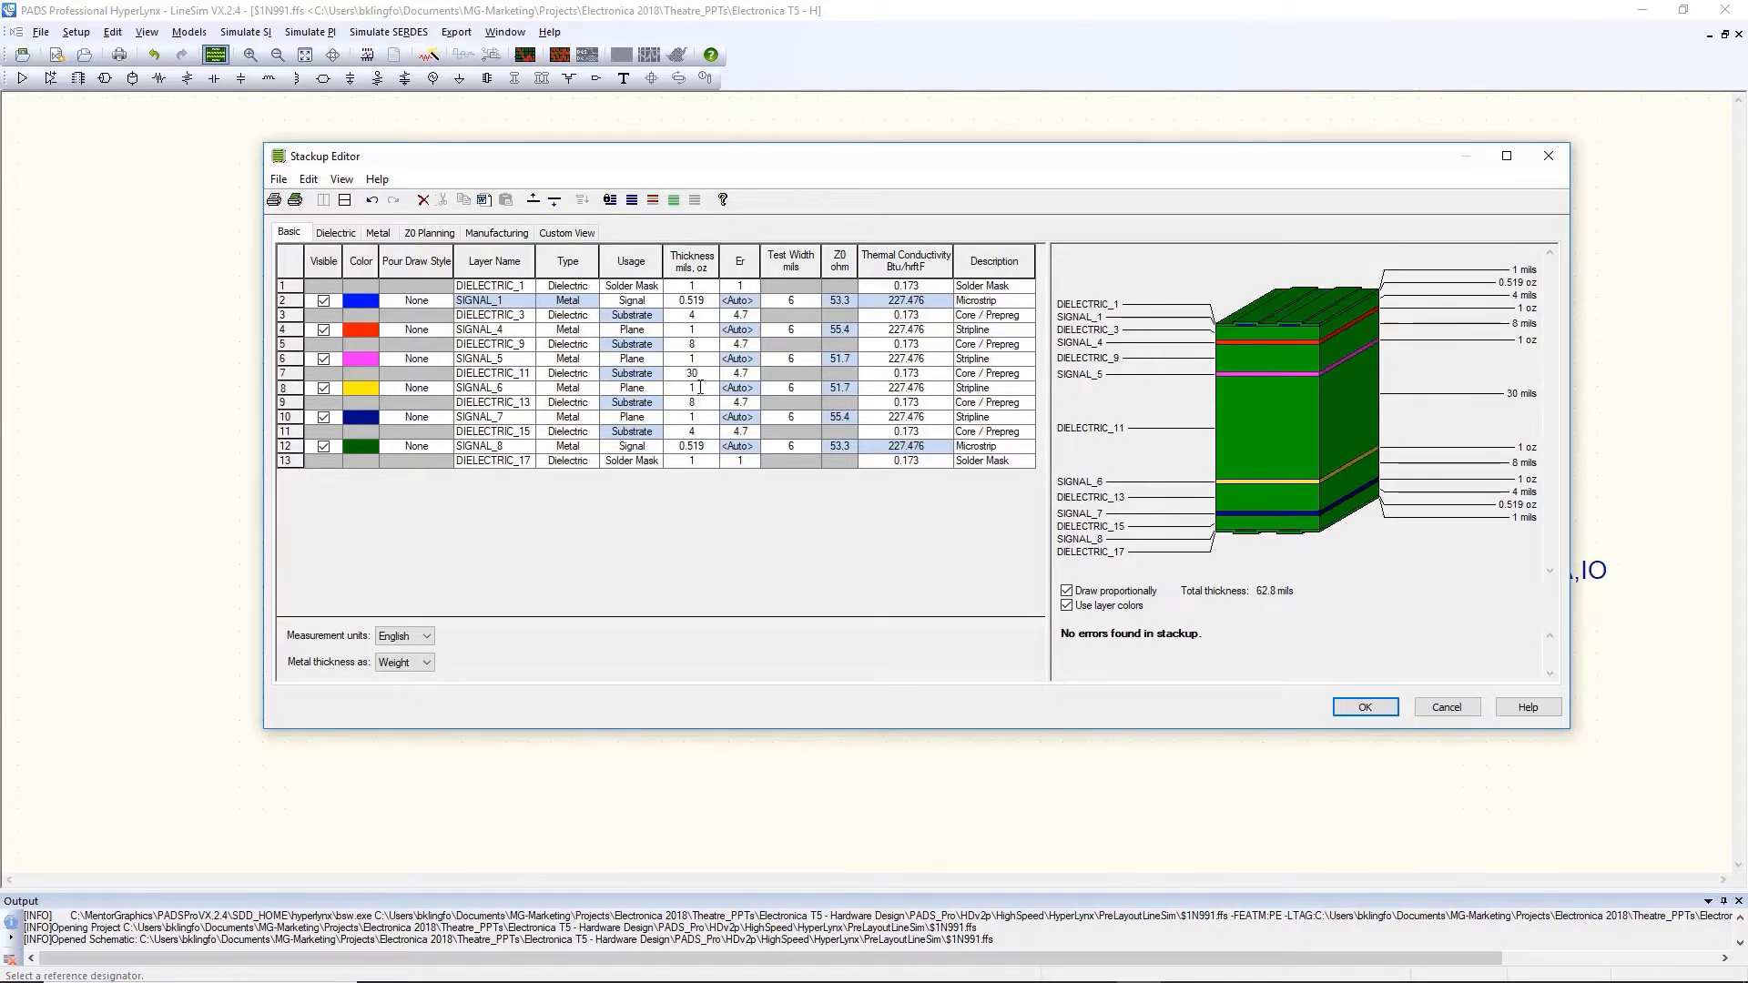
pyautogui.click(700, 387)
pyautogui.click(1363, 709)
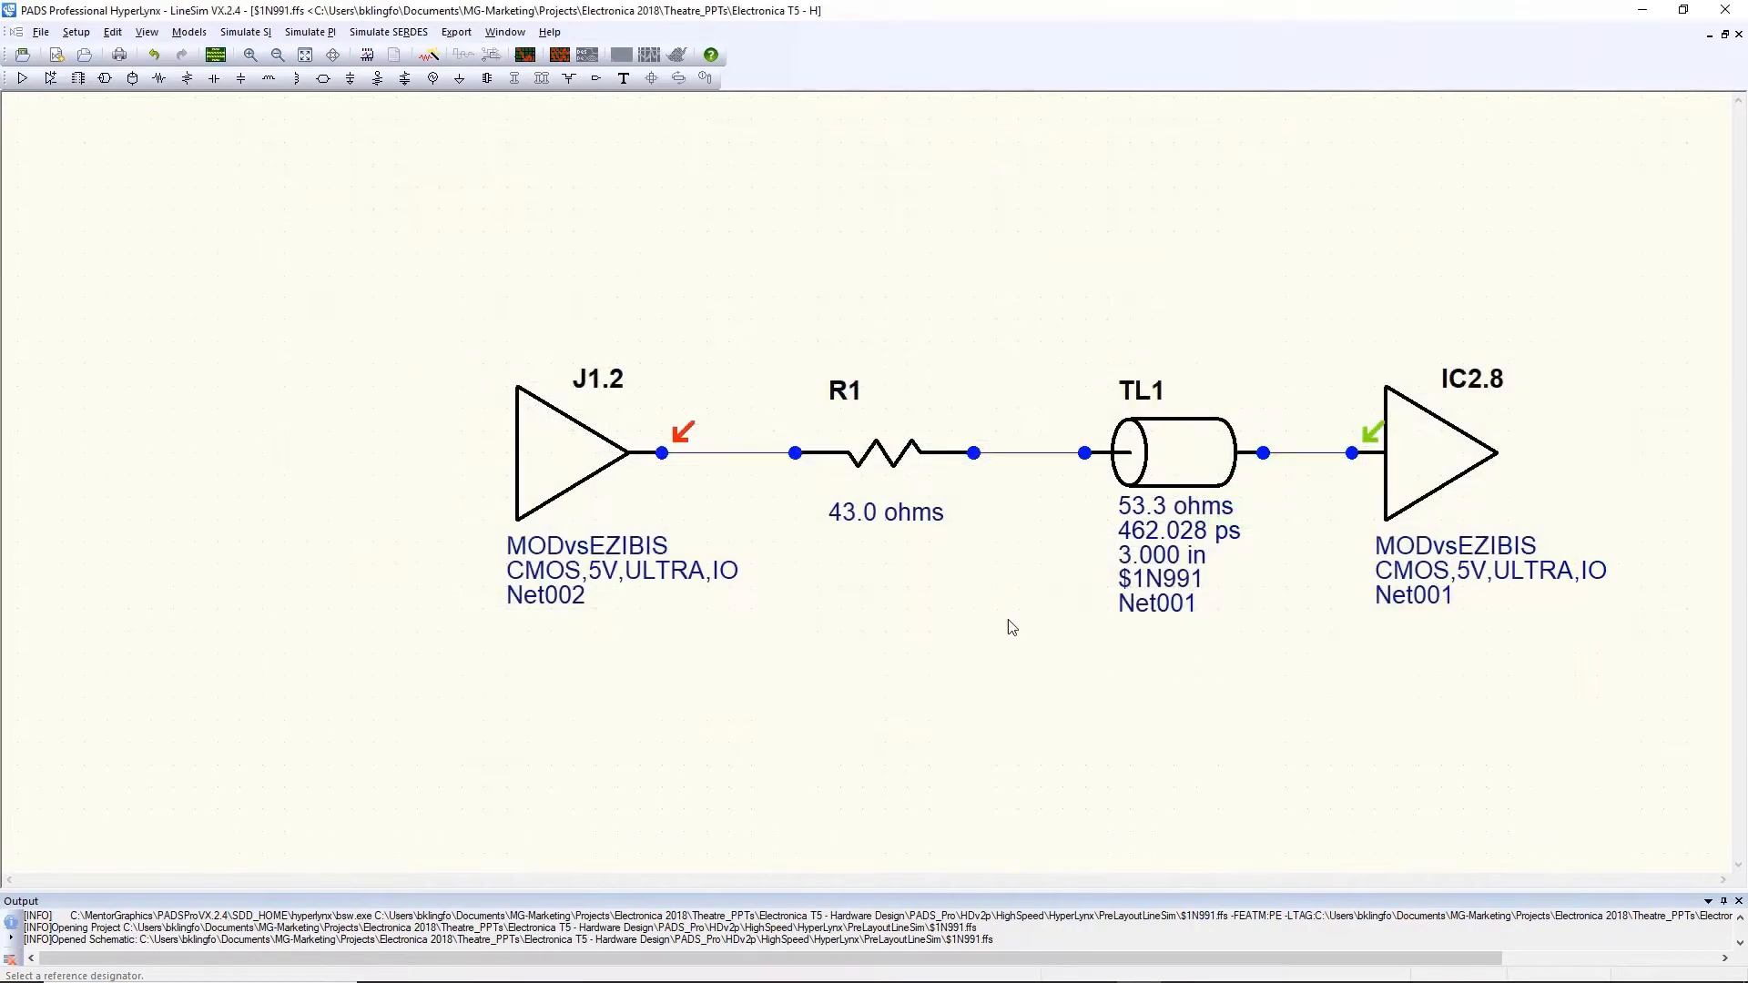
# Rerun the Terminator Wizard on J1.2's net with the new stackup and apply its suggested 30.0 ohms to R1
pyautogui.click(428, 54)
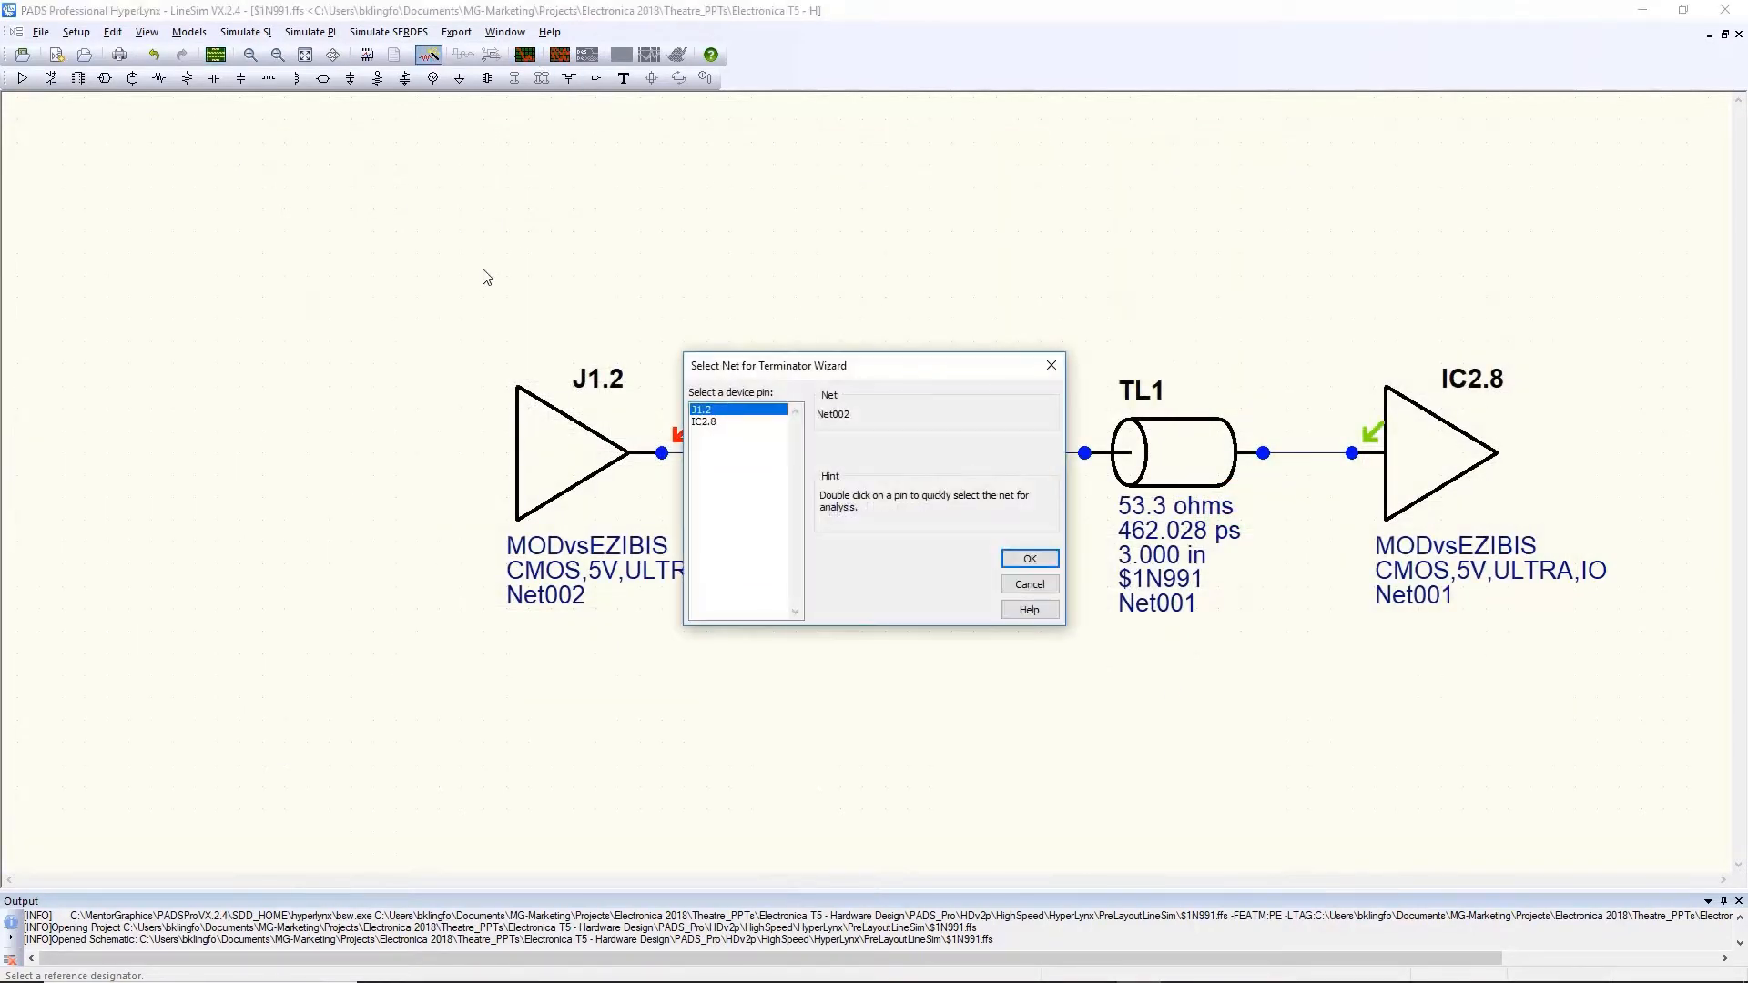
pyautogui.click(1025, 559)
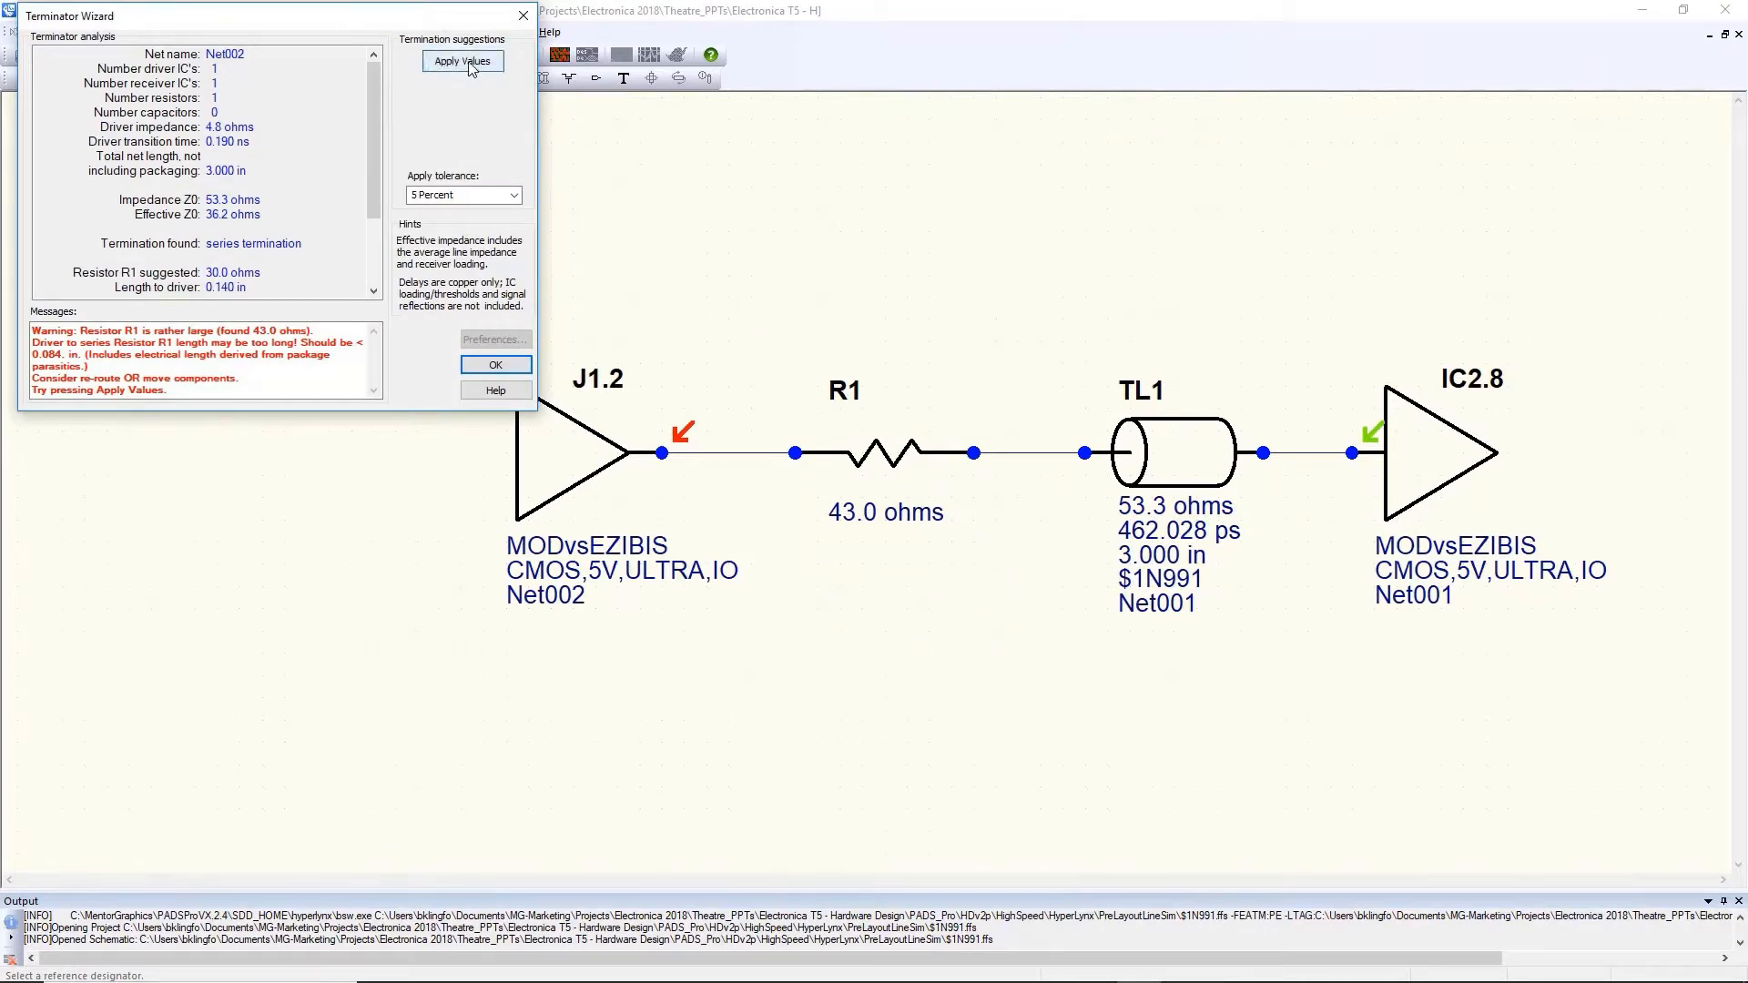
pyautogui.click(464, 61)
pyautogui.click(516, 366)
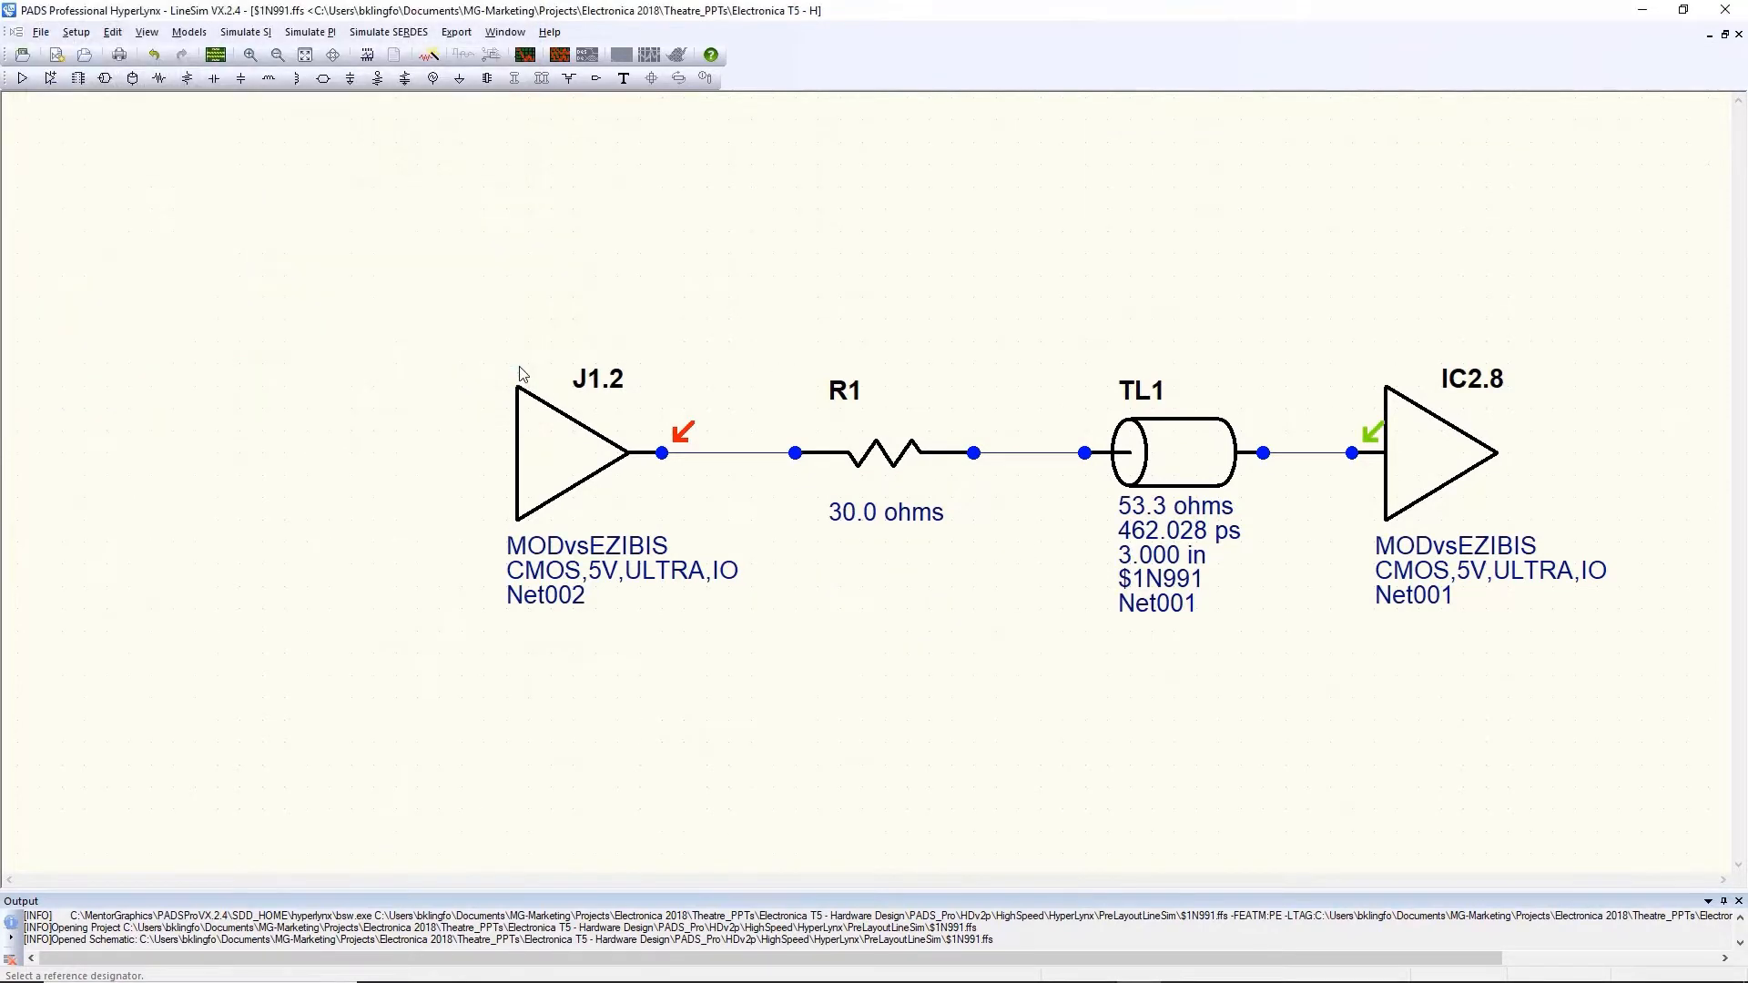
# Simulate the net with the 30.0 ohm resistor and temporarily overlay the previous results on the latest waveforms
pyautogui.click(532, 58)
pyautogui.click(1681, 36)
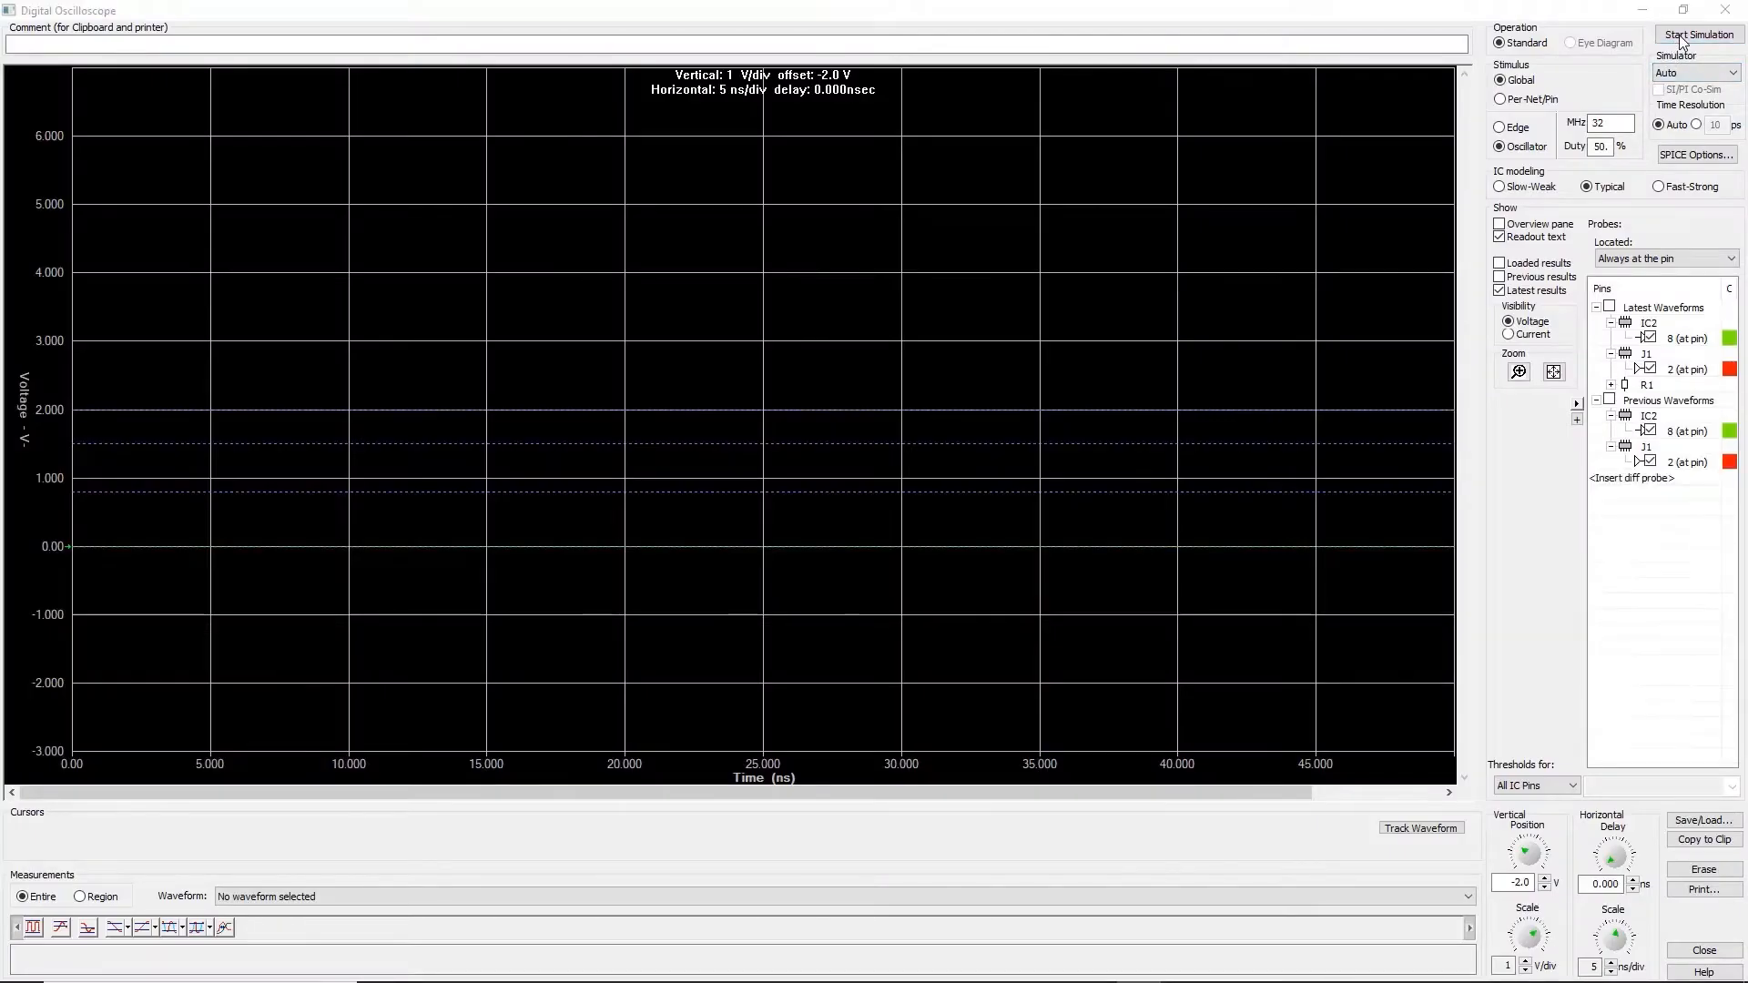
pyautogui.click(1507, 276)
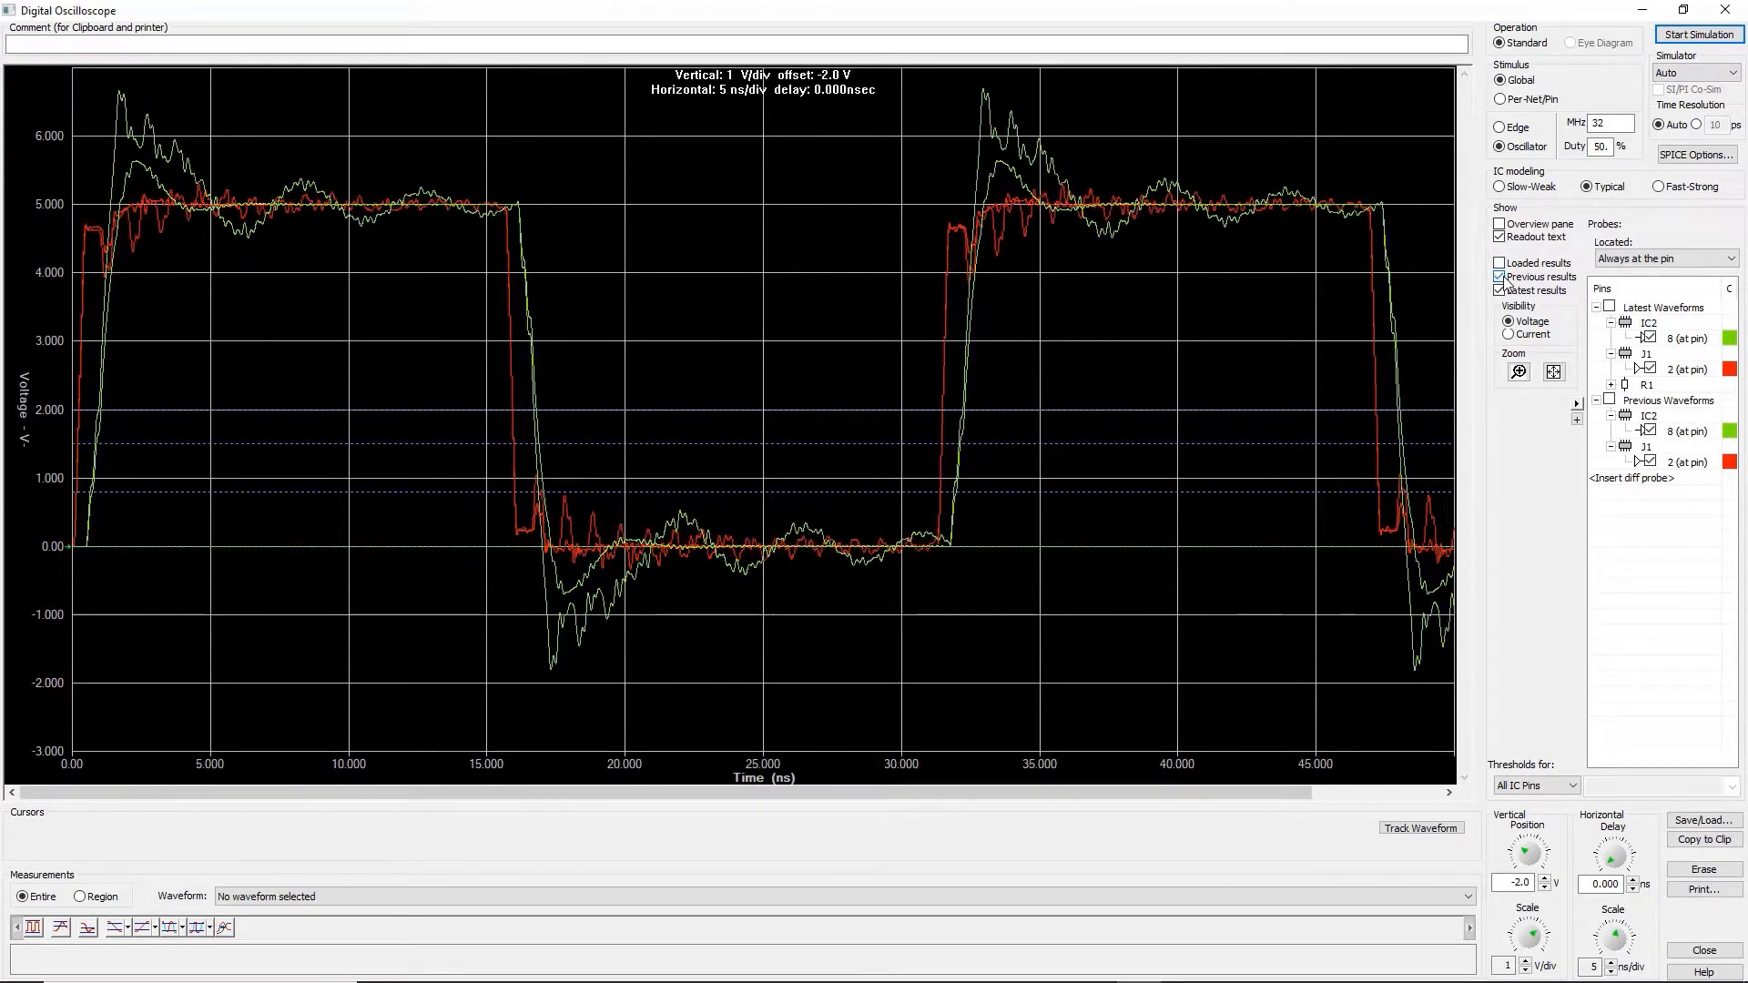
pyautogui.click(1504, 277)
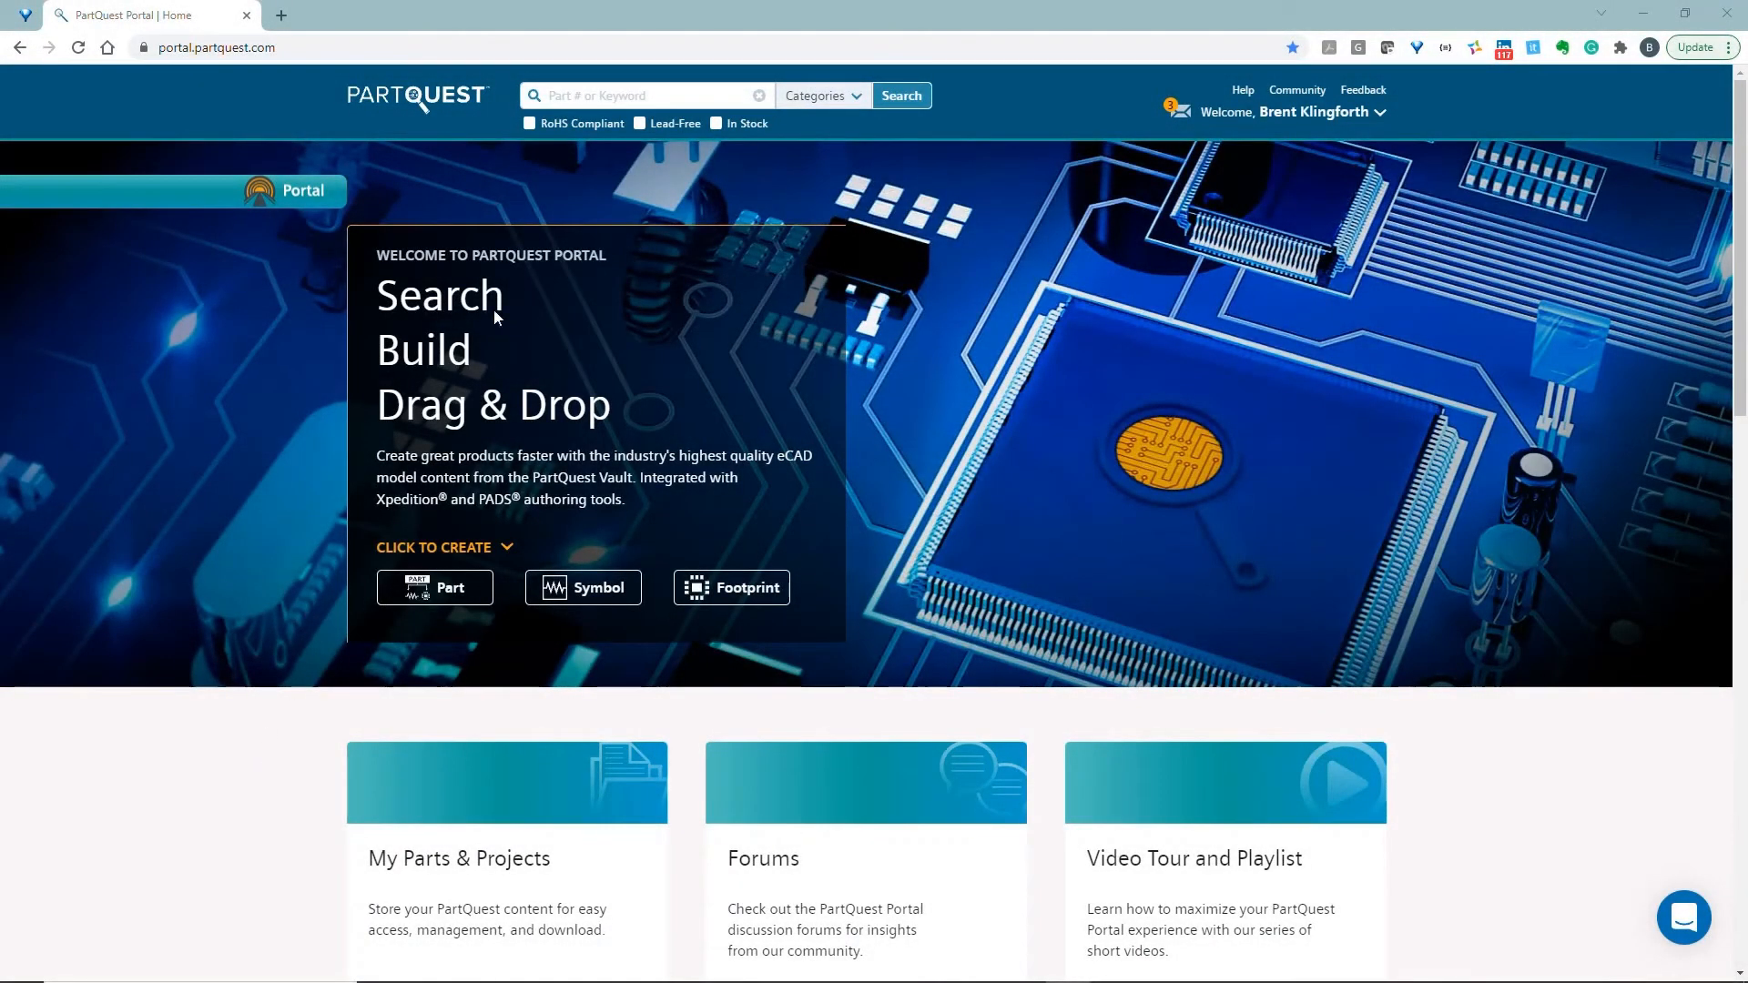
# Search PartQuest Portal for "resistor 30 ohm 0402" and restrict the search to the Chip Resistor - Surface Mount category
pyautogui.click(597, 95)
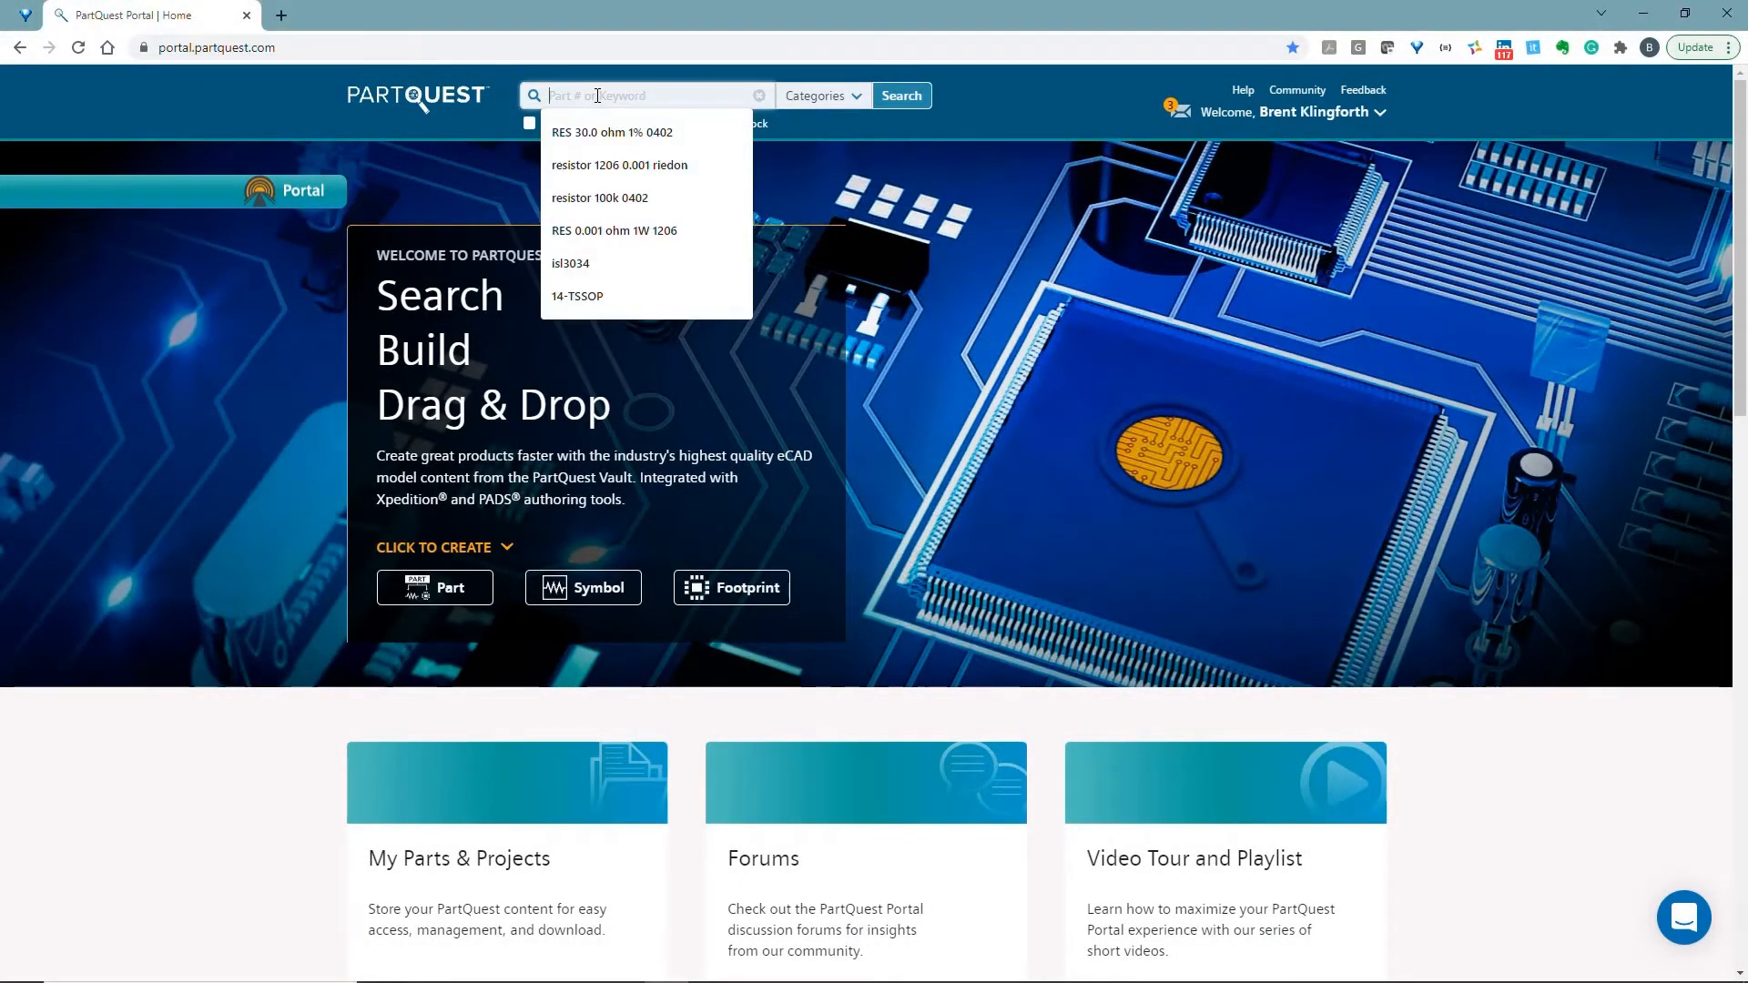
pyautogui.write('resistor 30')
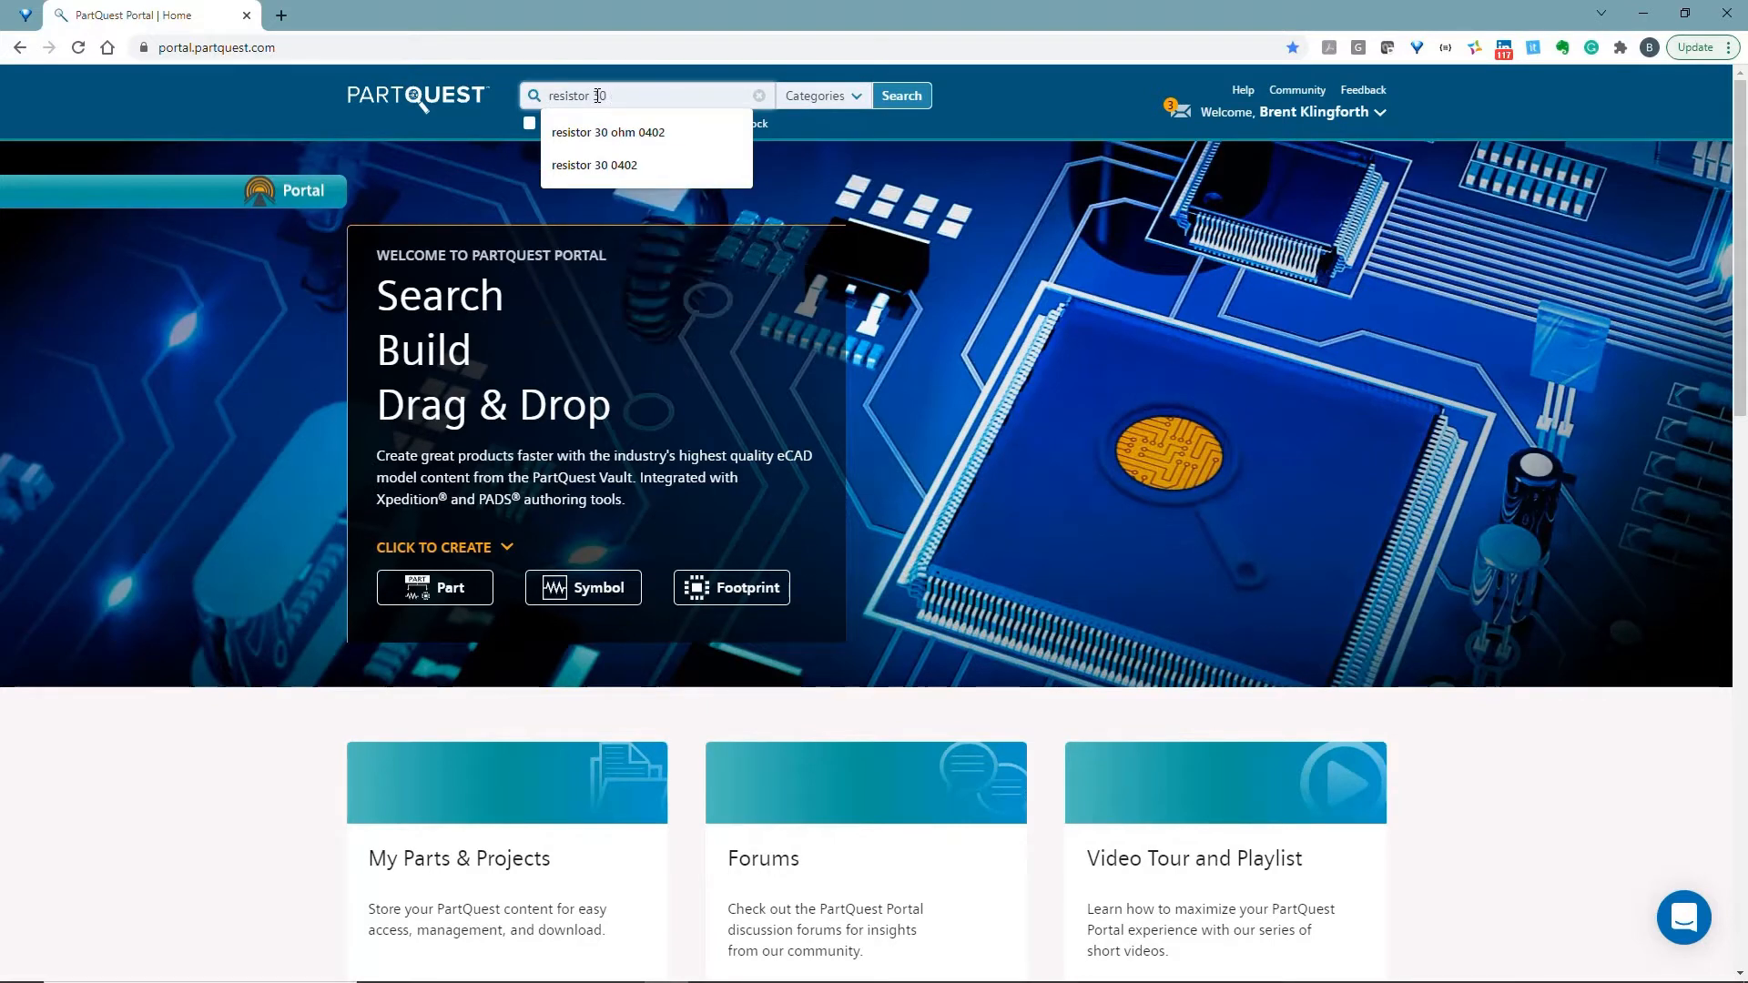
pyautogui.write(' ohm 0402')
pyautogui.press('Return')
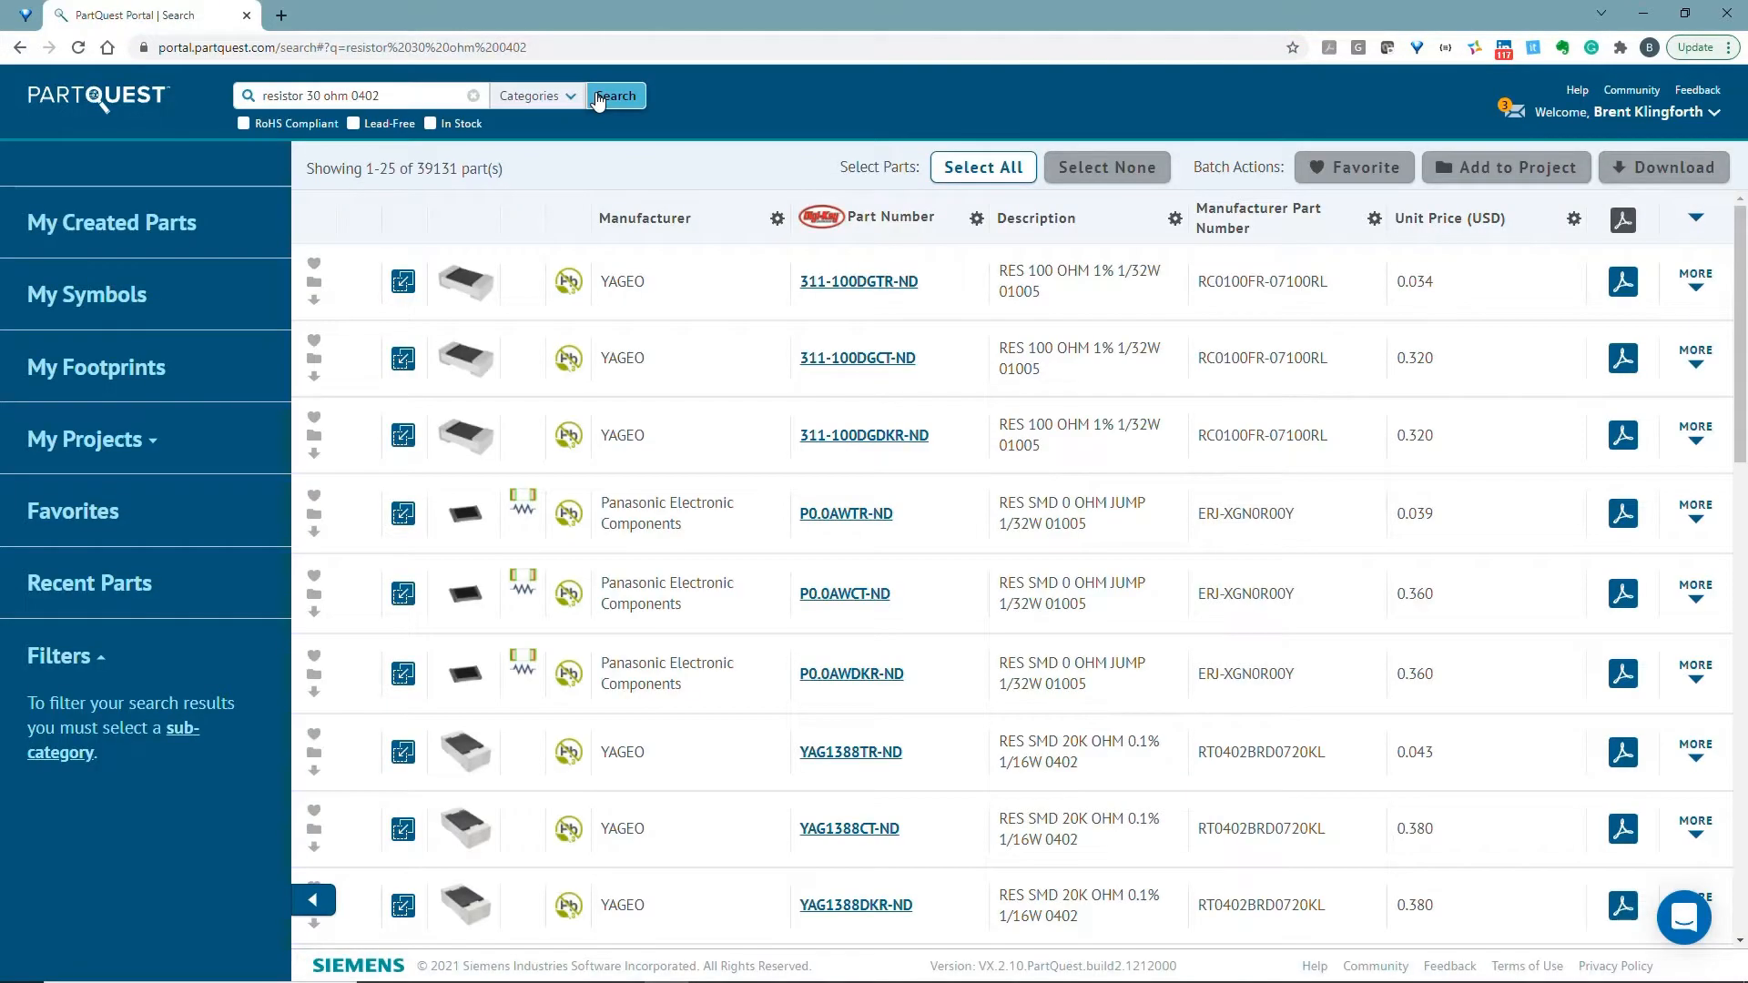
pyautogui.click(597, 97)
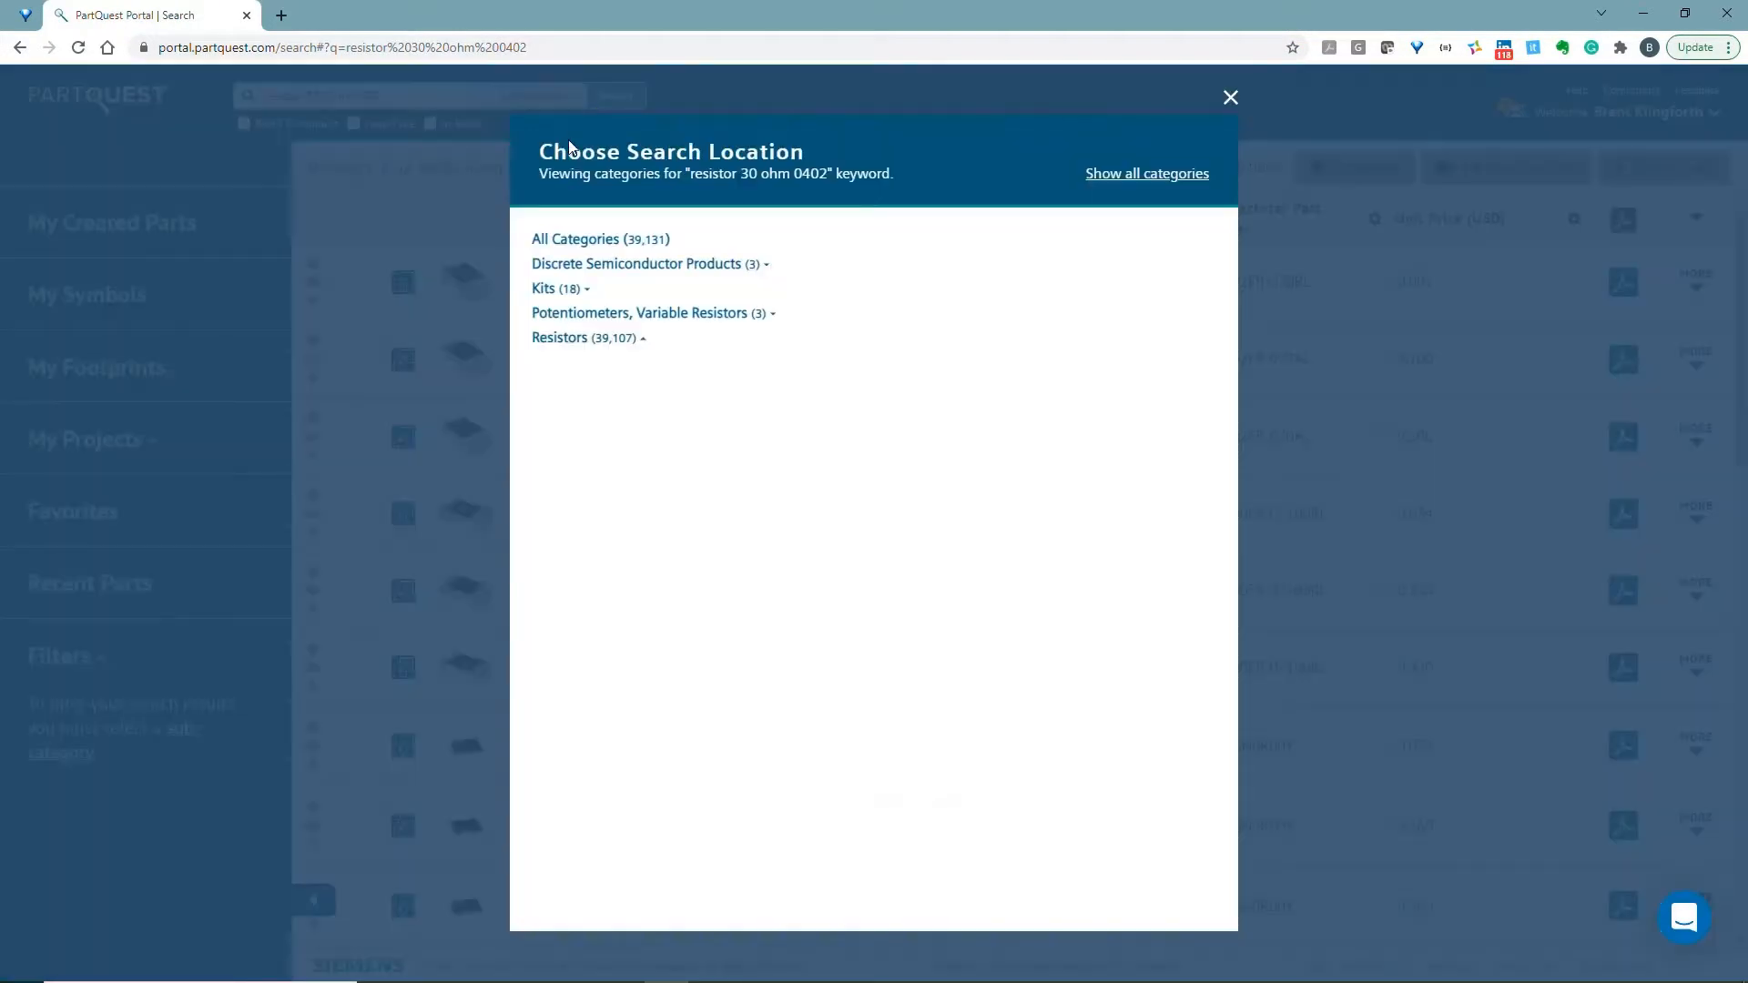
pyautogui.click(575, 339)
pyautogui.click(579, 377)
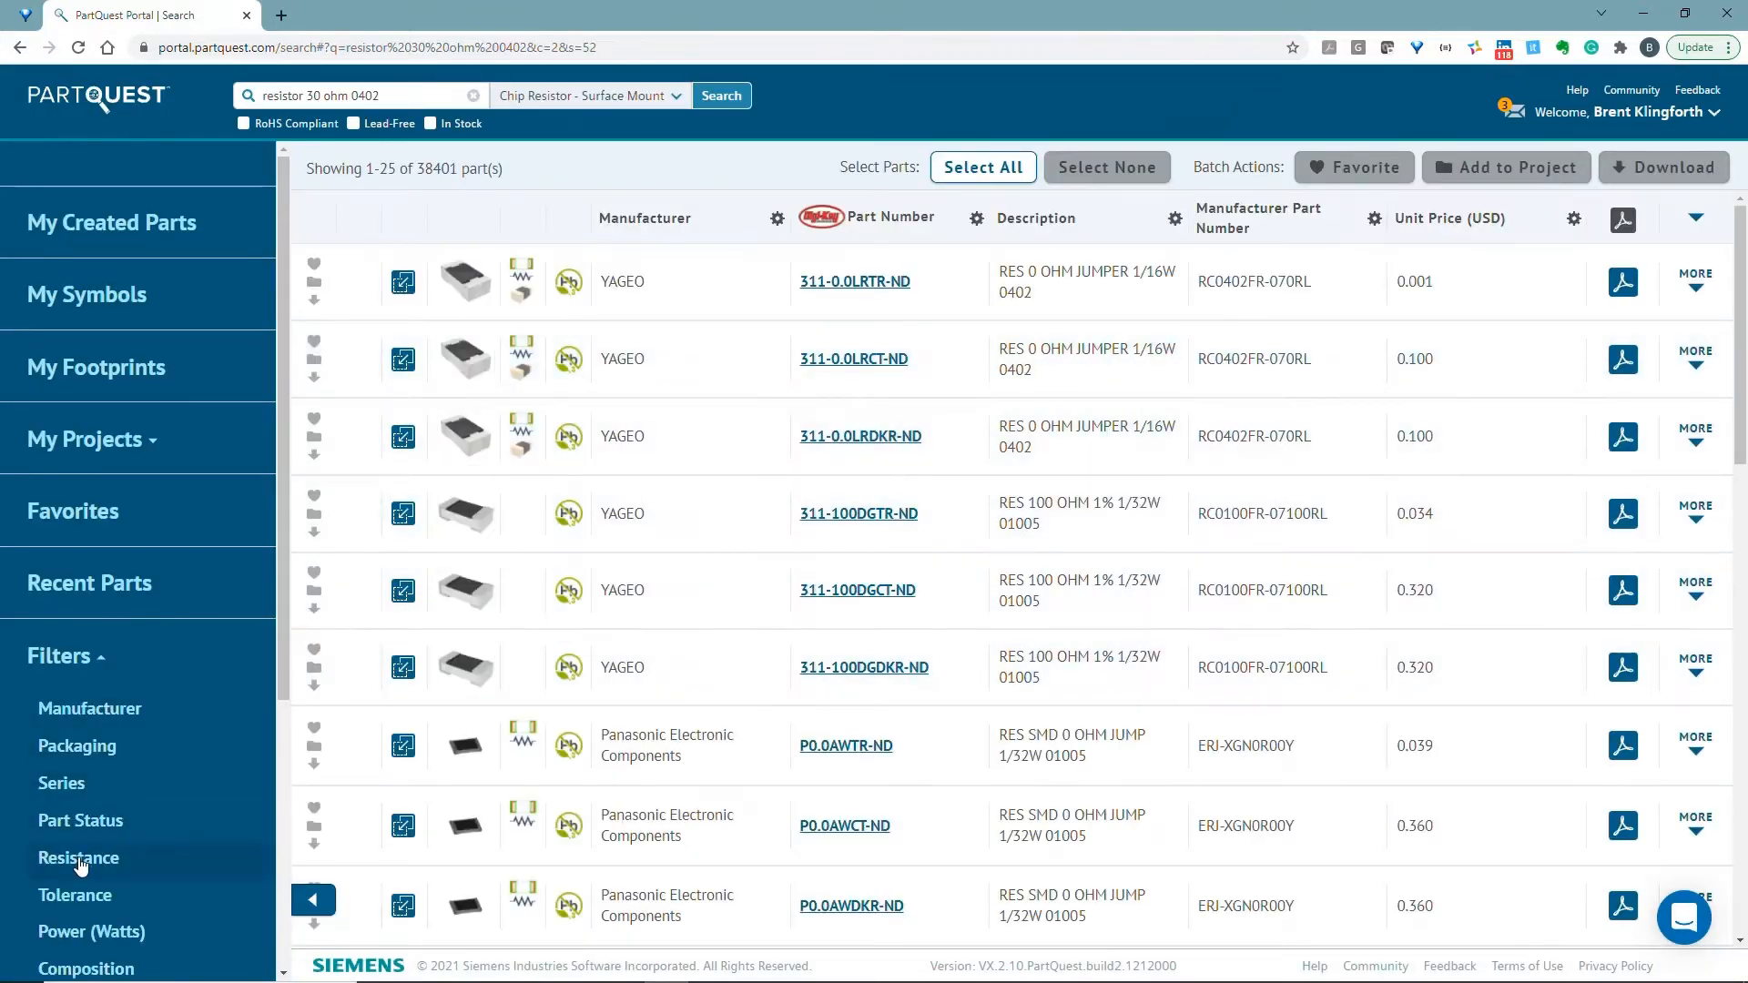
# Filter the chip resistor results to a resistance of 30 Ohms
pyautogui.click(78, 858)
pyautogui.moveTo(1230, 235); pyautogui.dragTo(1264, 386)
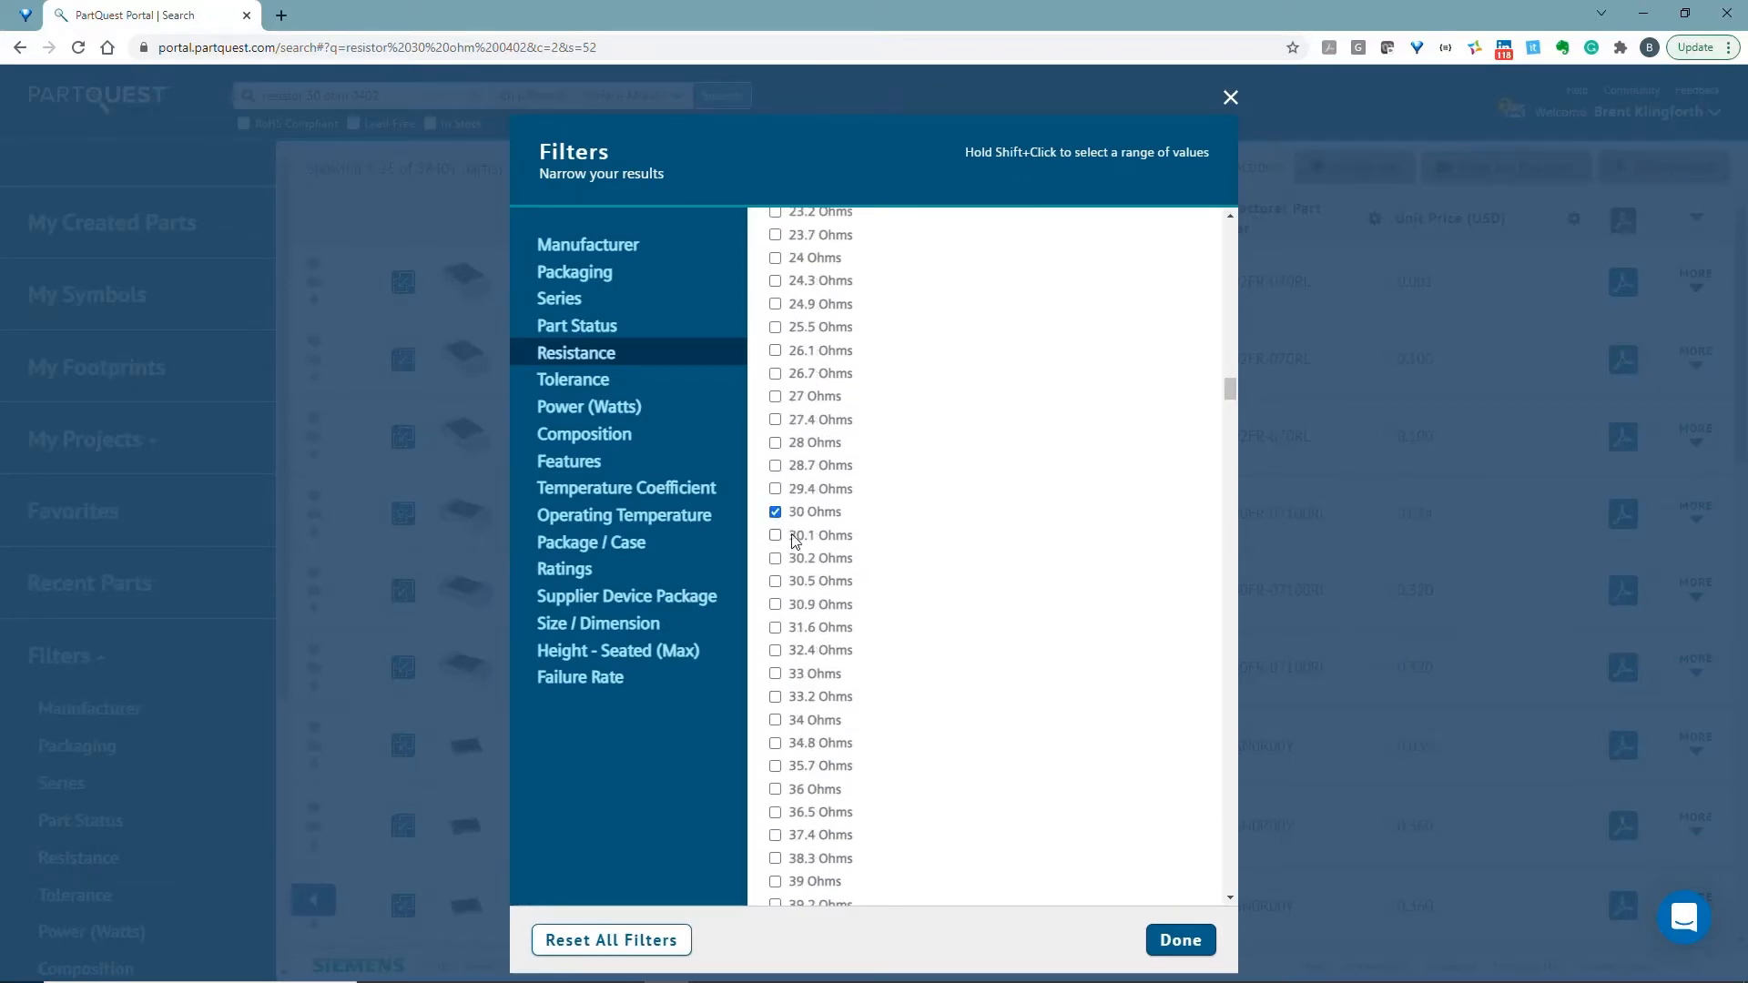
pyautogui.click(1180, 939)
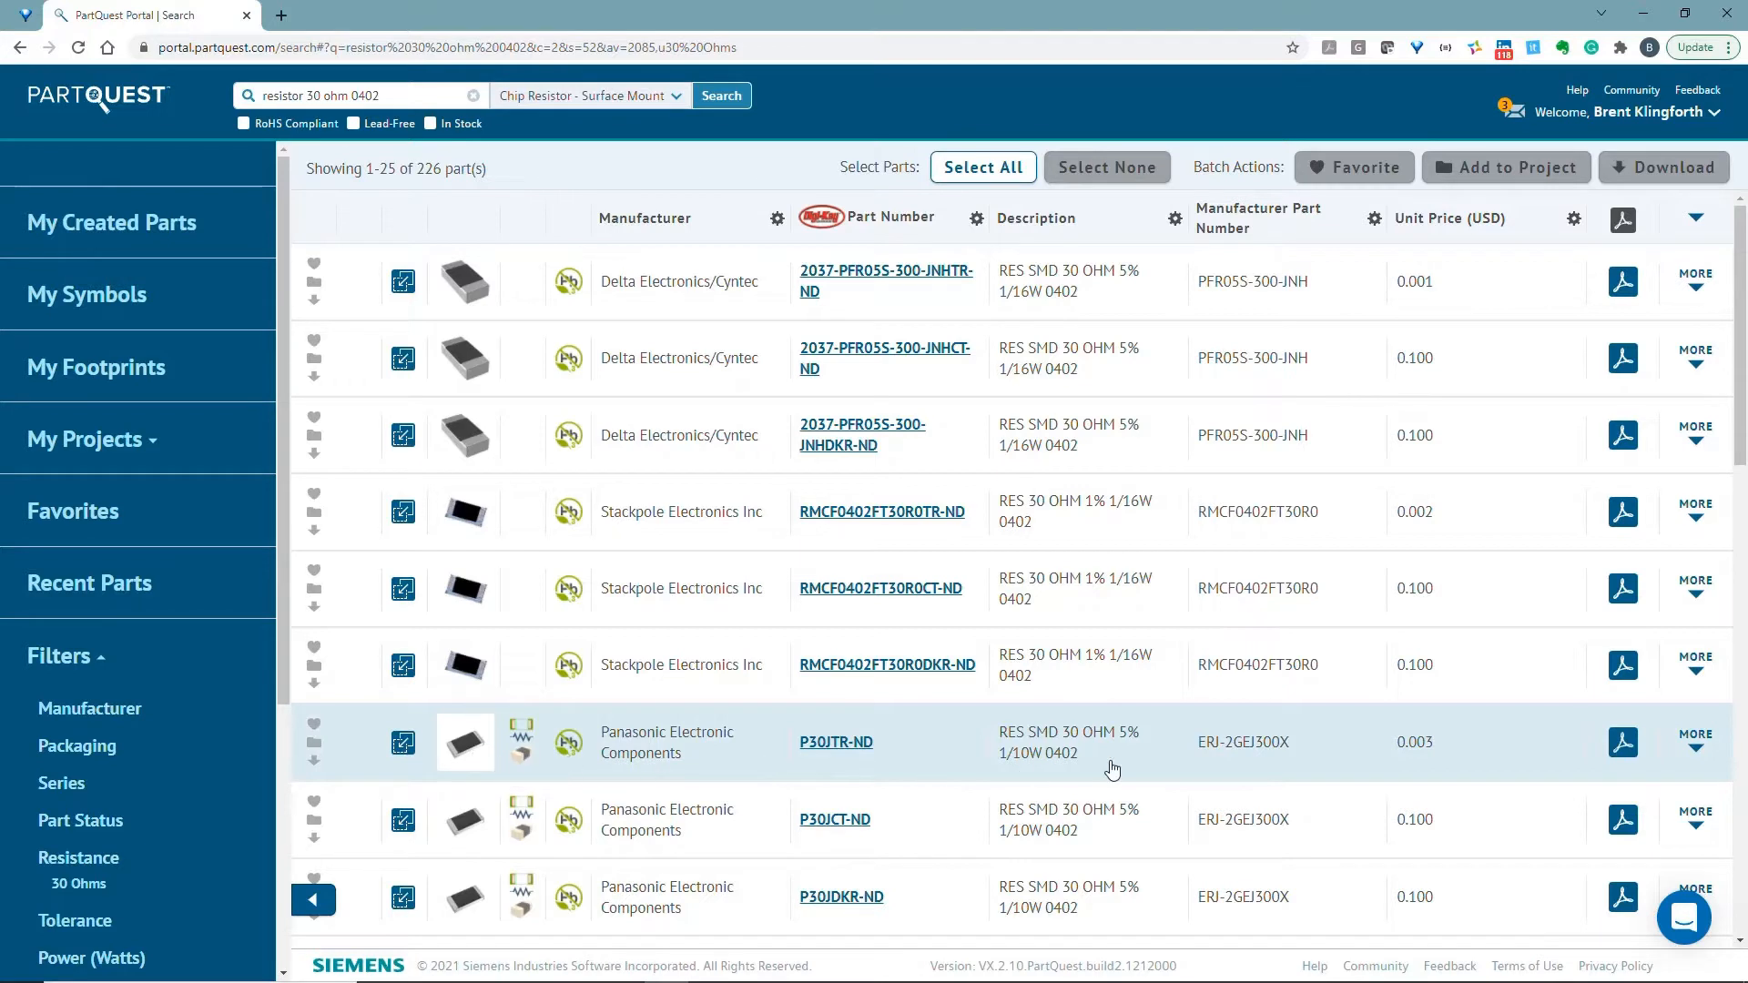
# Add the Panasonic 30 ohm resistor P30JTR-ND to the Hand Drill project
pyautogui.click(1693, 747)
pyautogui.scroll(-4, 1494, 765)
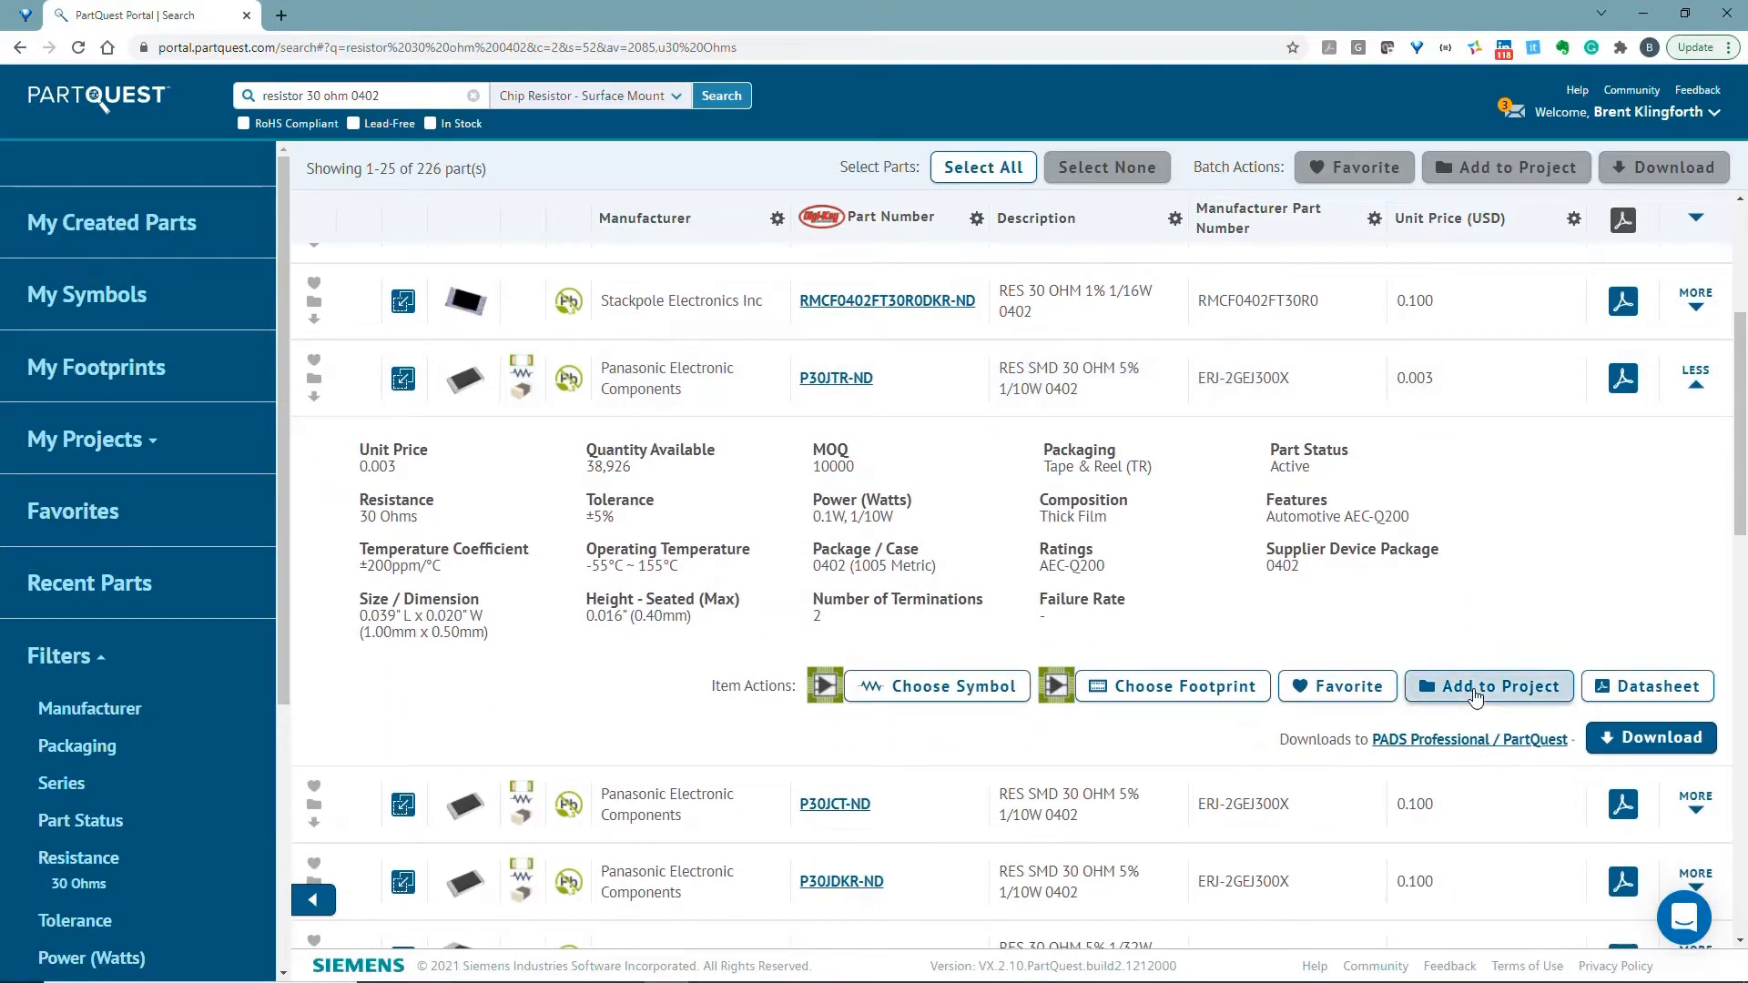
pyautogui.click(1475, 694)
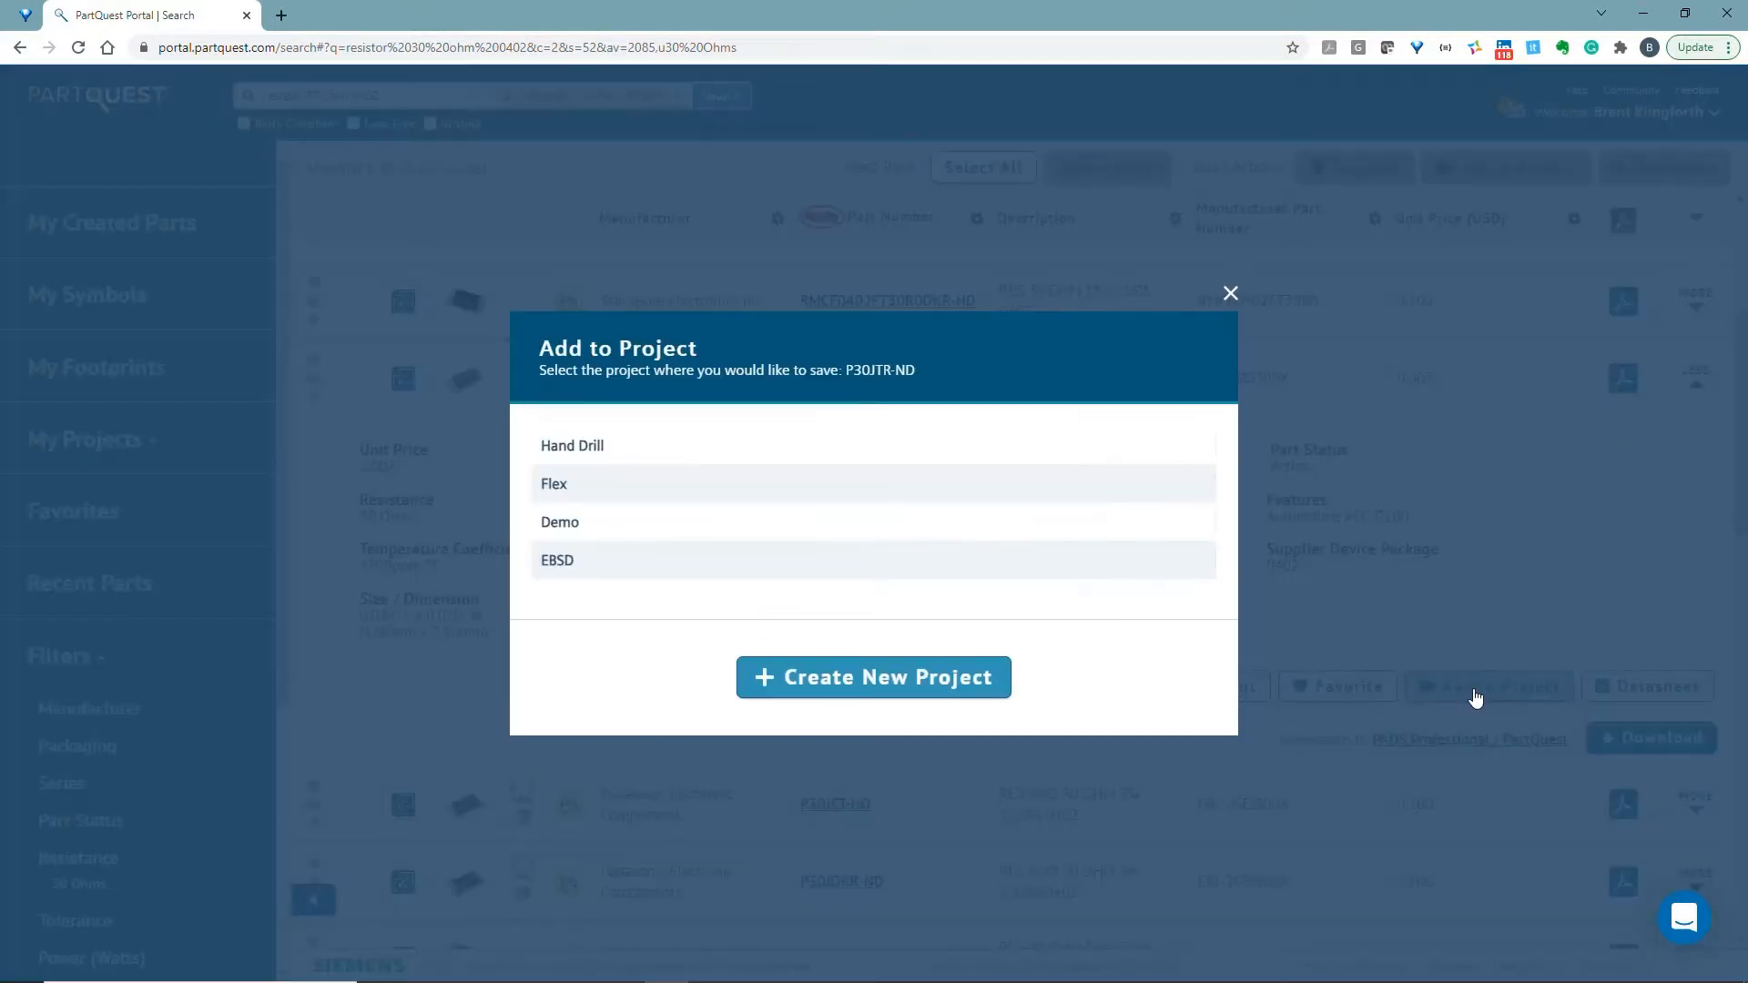
pyautogui.click(549, 451)
# View the Hand Drill project's parts list on page 2 to check for the added resistor
pyautogui.click(89, 440)
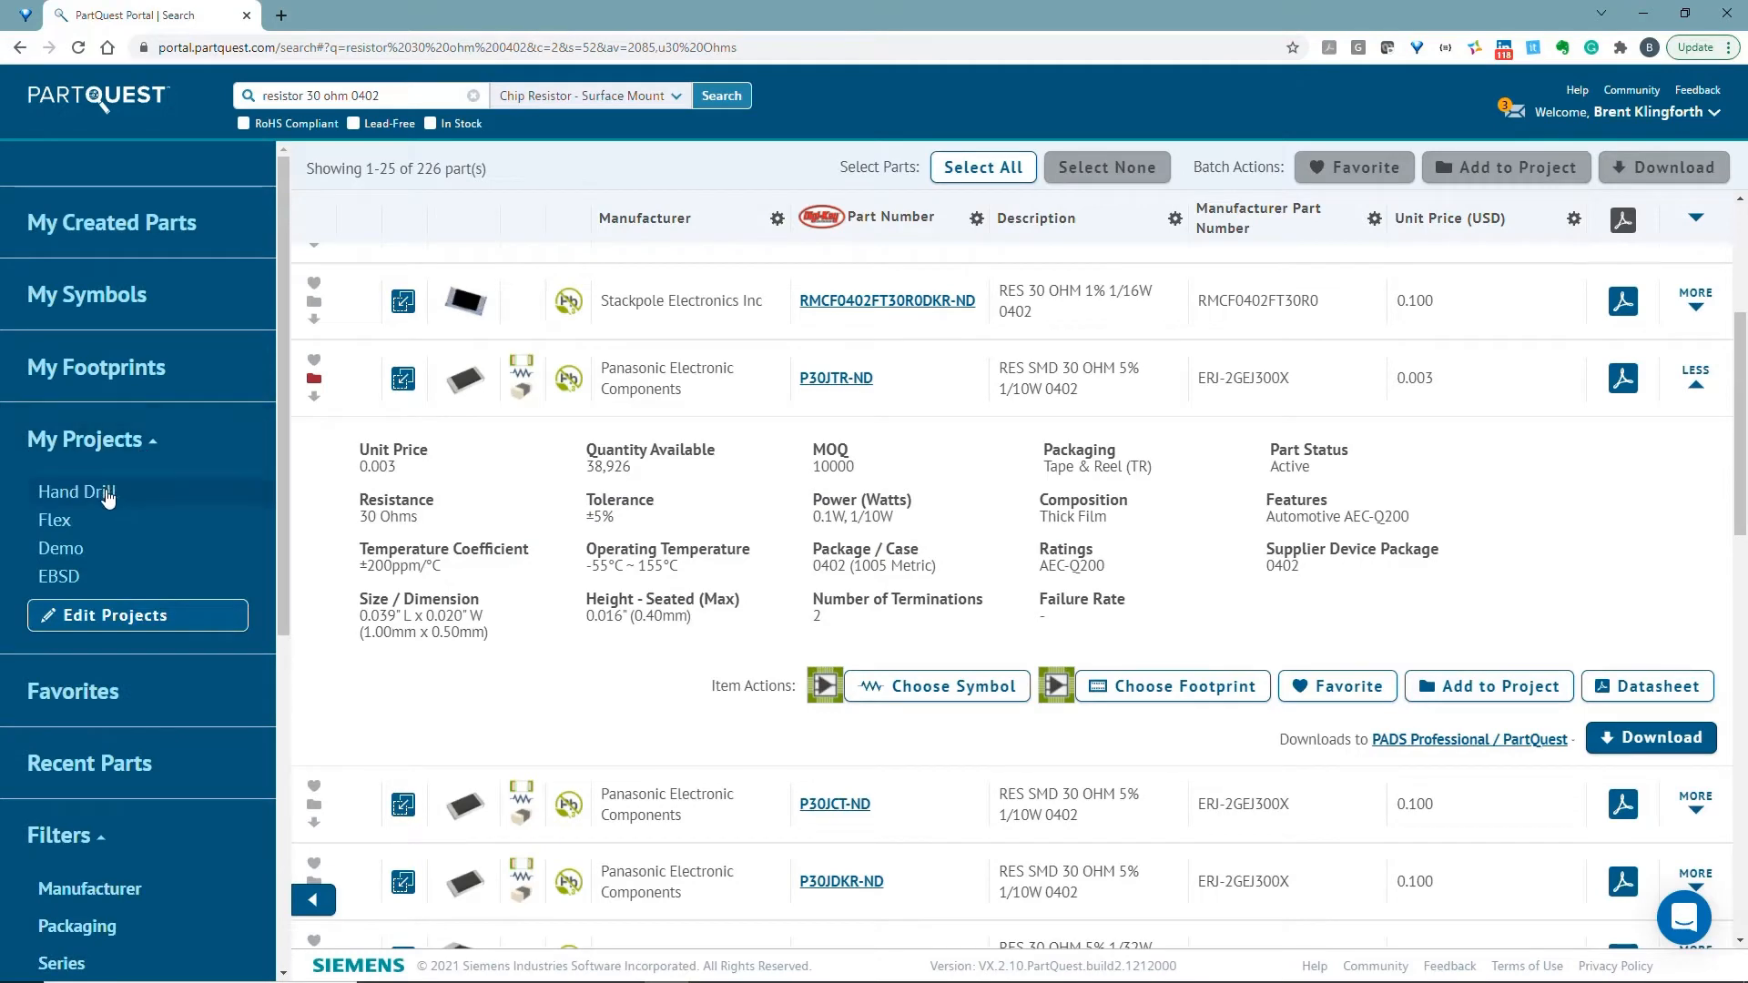
pyautogui.click(100, 492)
pyautogui.scroll(-5, 863, 779)
pyautogui.click(1087, 885)
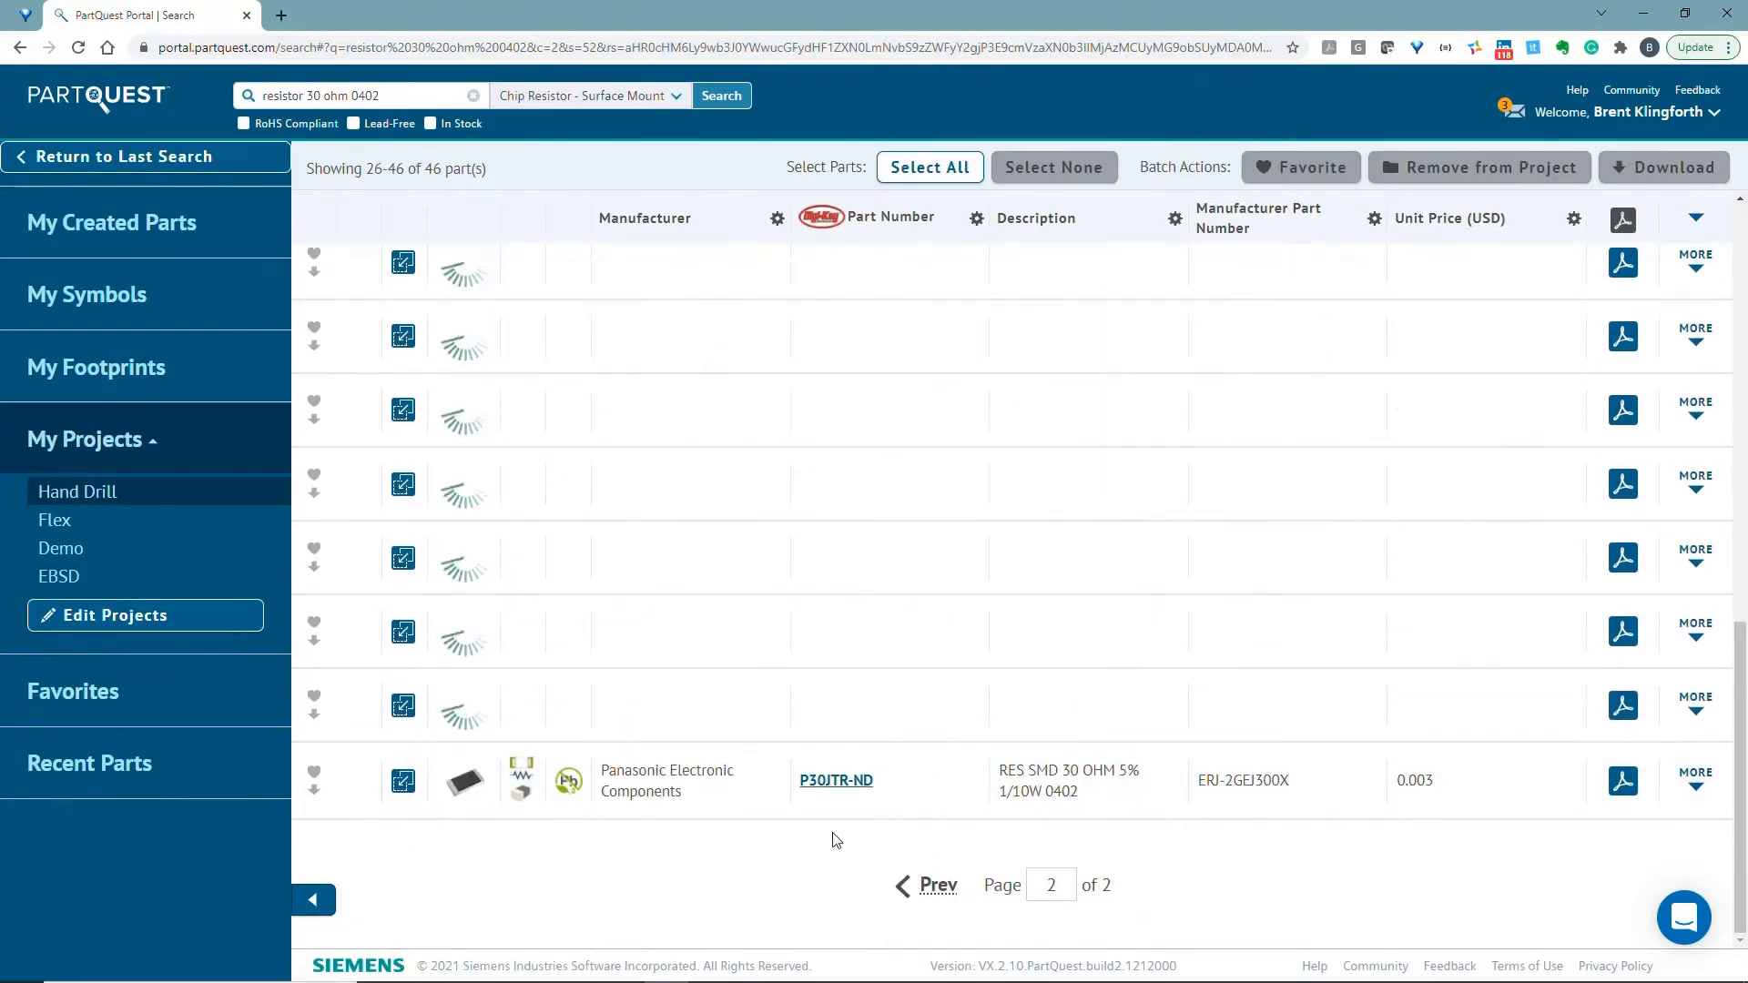
# Search the chip resistor category for "resistor .001 1206"
pyautogui.click(385, 95)
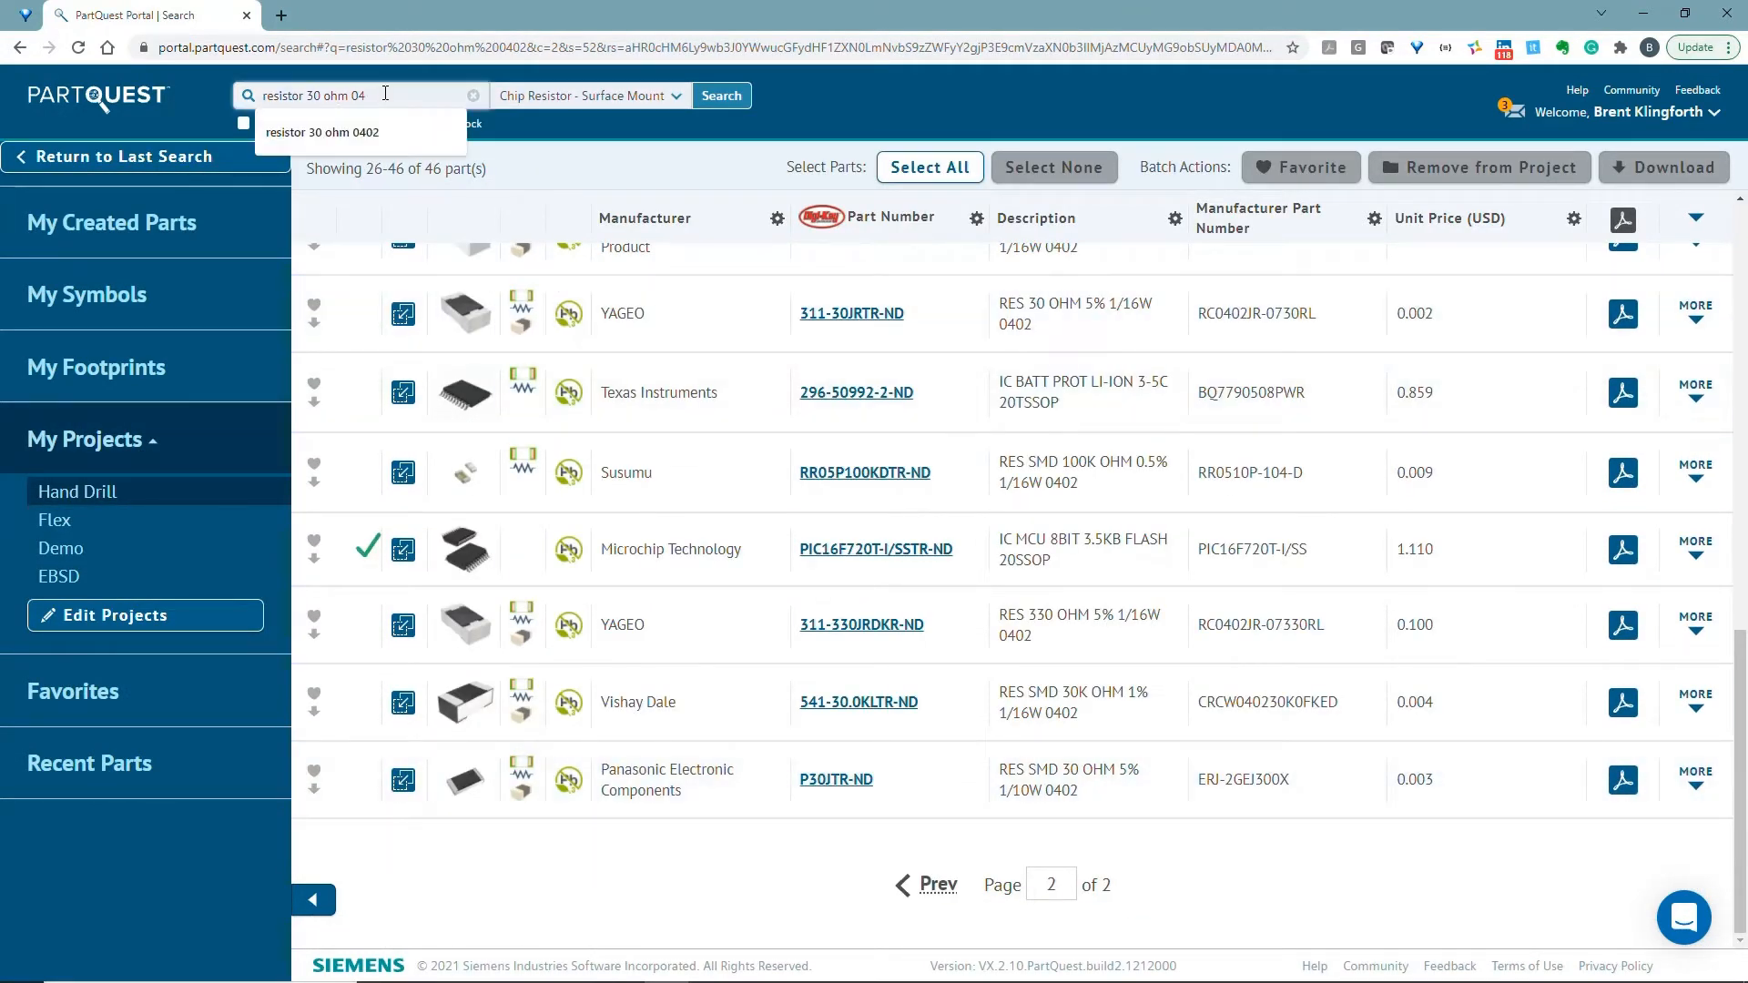
pyautogui.press('BackSpace')
pyautogui.press('BackSpace')
pyautogui.press('BackSpace')
pyautogui.press('BackSpace')
pyautogui.press('BackSpace')
pyautogui.press('BackSpace')
pyautogui.press('BackSpace')
pyautogui.press('BackSpace')
pyautogui.press('BackSpace')
pyautogui.press('BackSpace')
pyautogui.press('BackSpace')
pyautogui.write('.001')
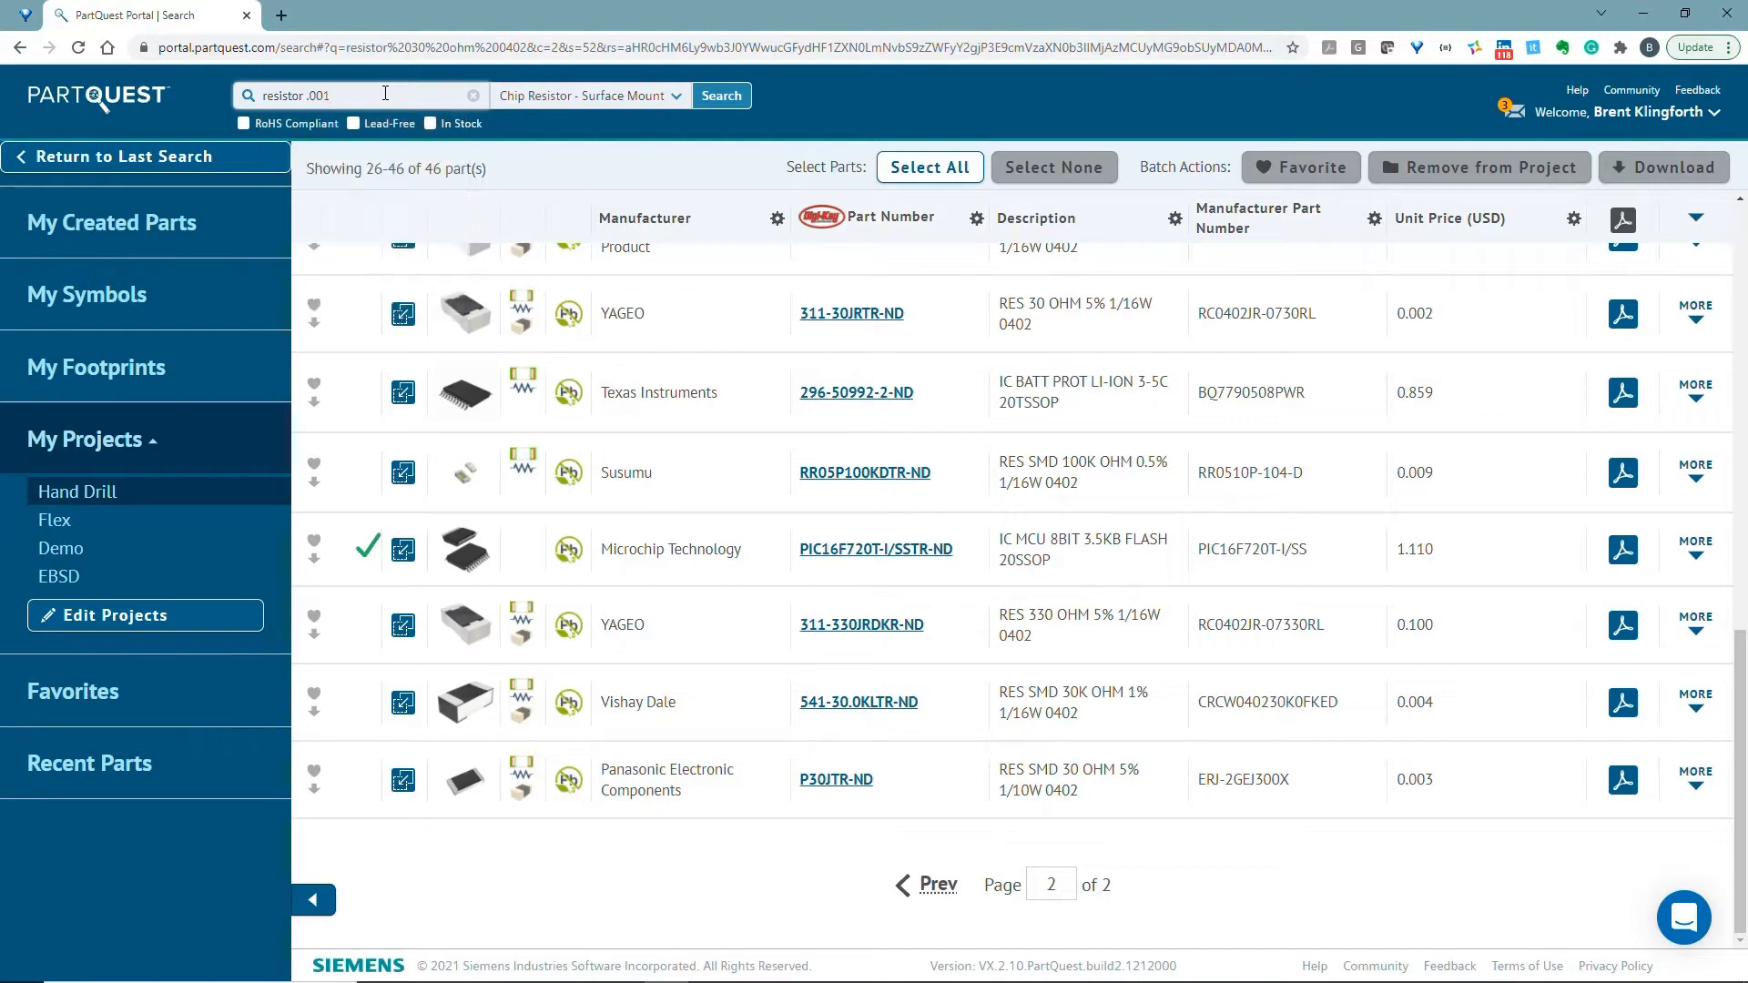
pyautogui.write(' 1206')
pyautogui.press('Return')
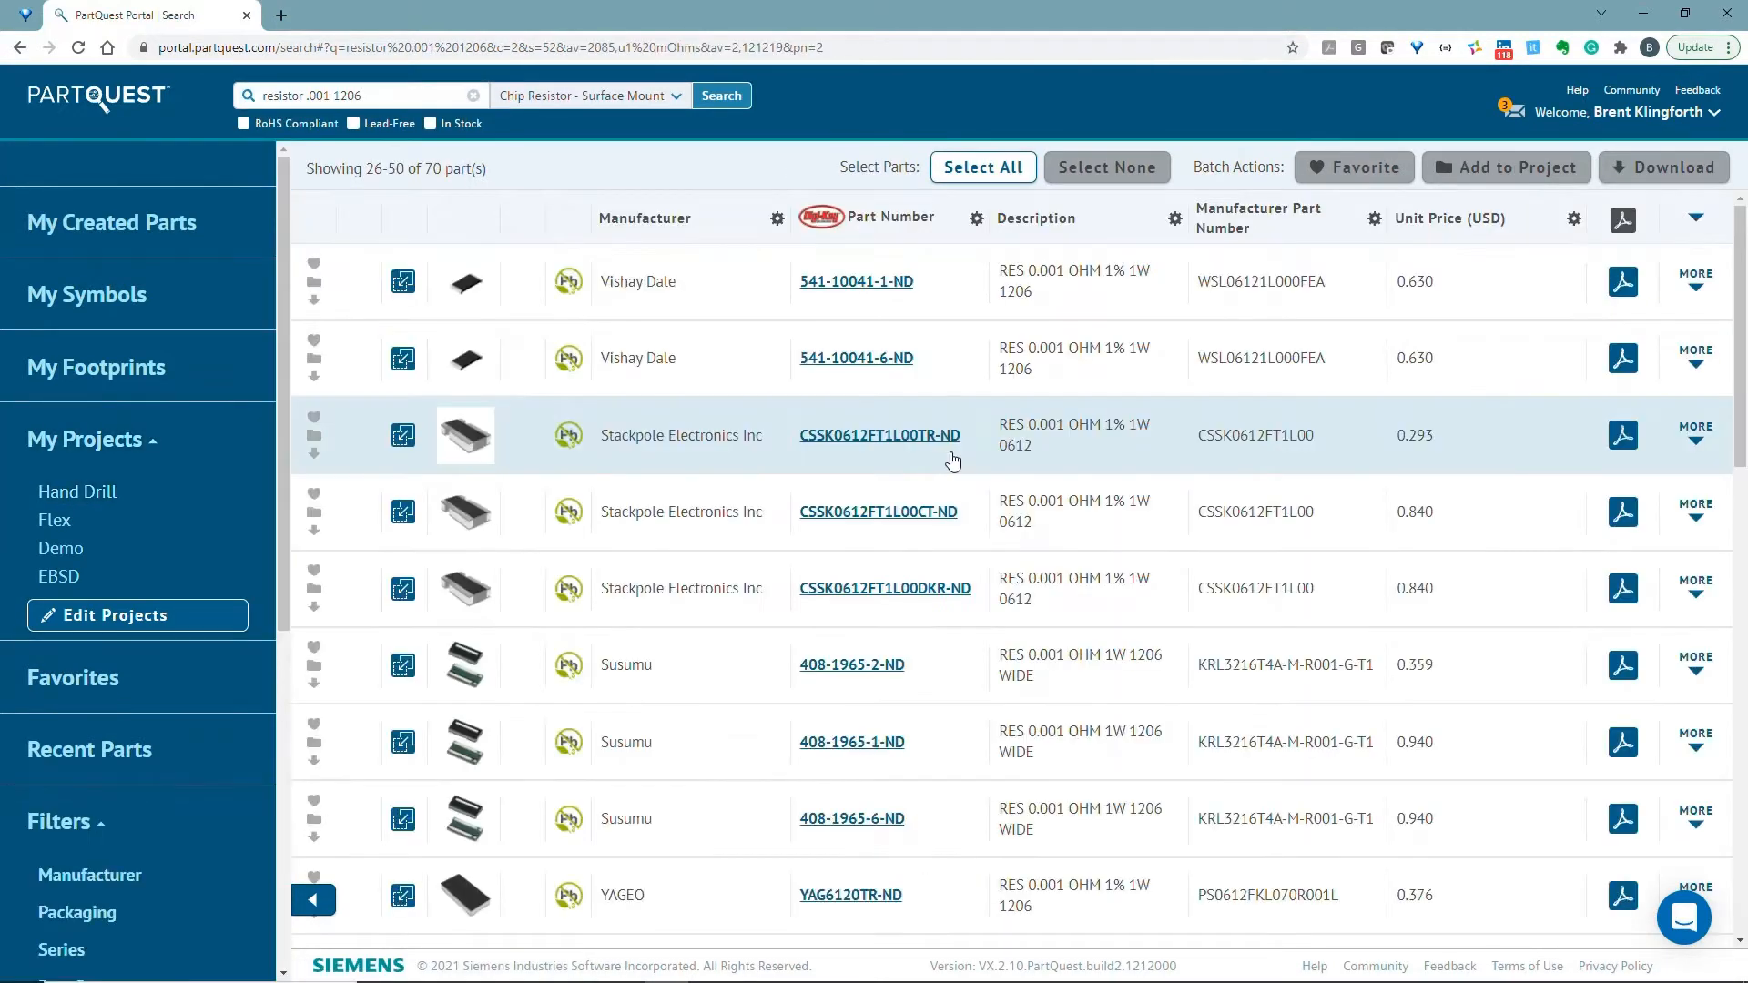
# Add the Stackpole resistor CSSK0612FT1L00TR-ND to the Hand Drill project
pyautogui.click(1694, 440)
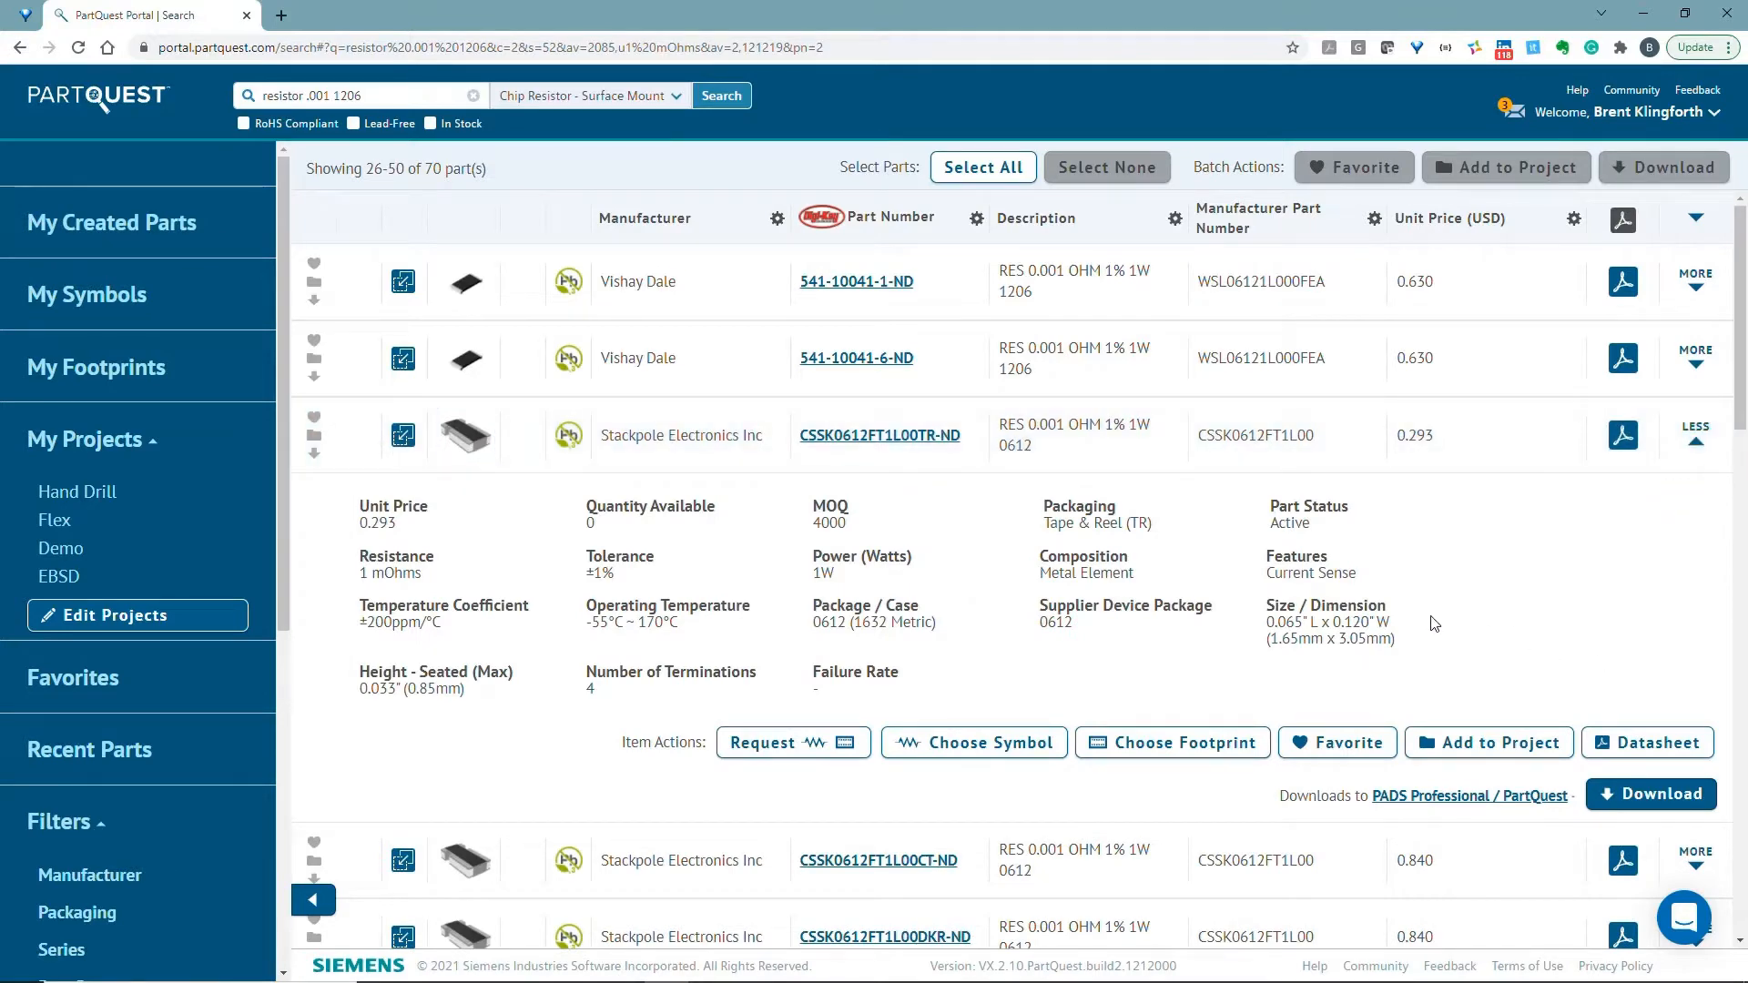
pyautogui.click(1448, 743)
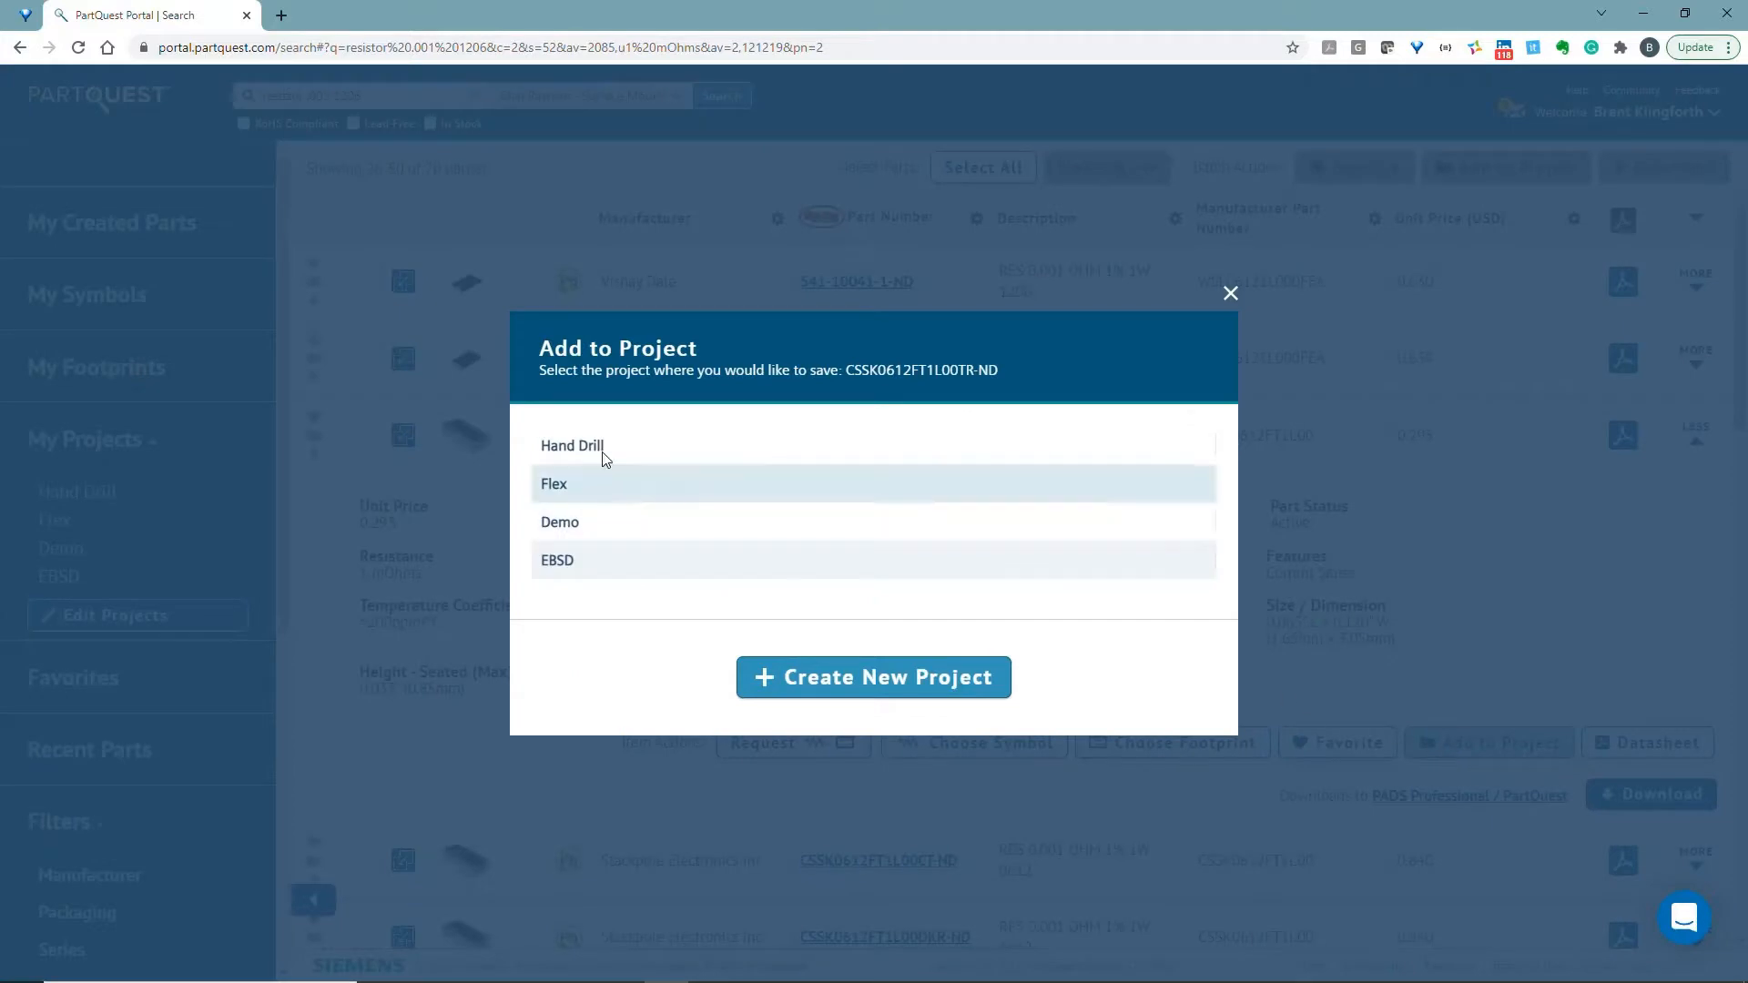
pyautogui.click(564, 451)
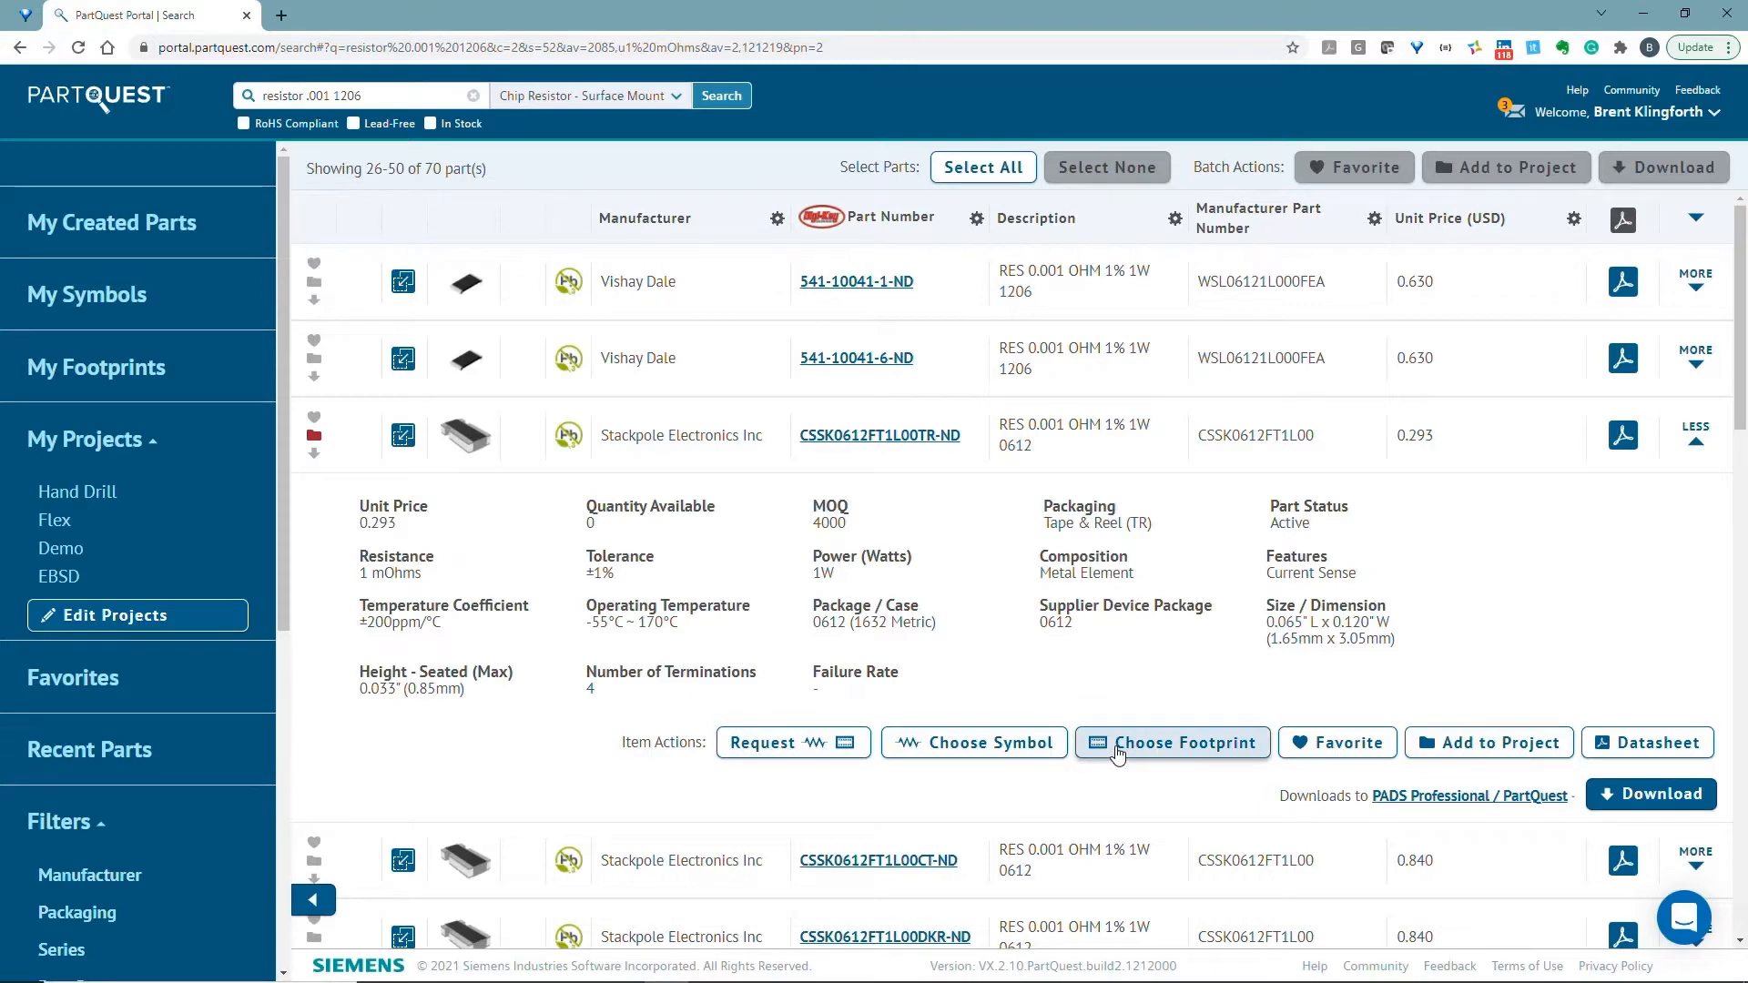
# Create a custom footprint for the Stackpole CSSK0612FT1L00 resistor using the Discrete package outline style
pyautogui.click(1118, 745)
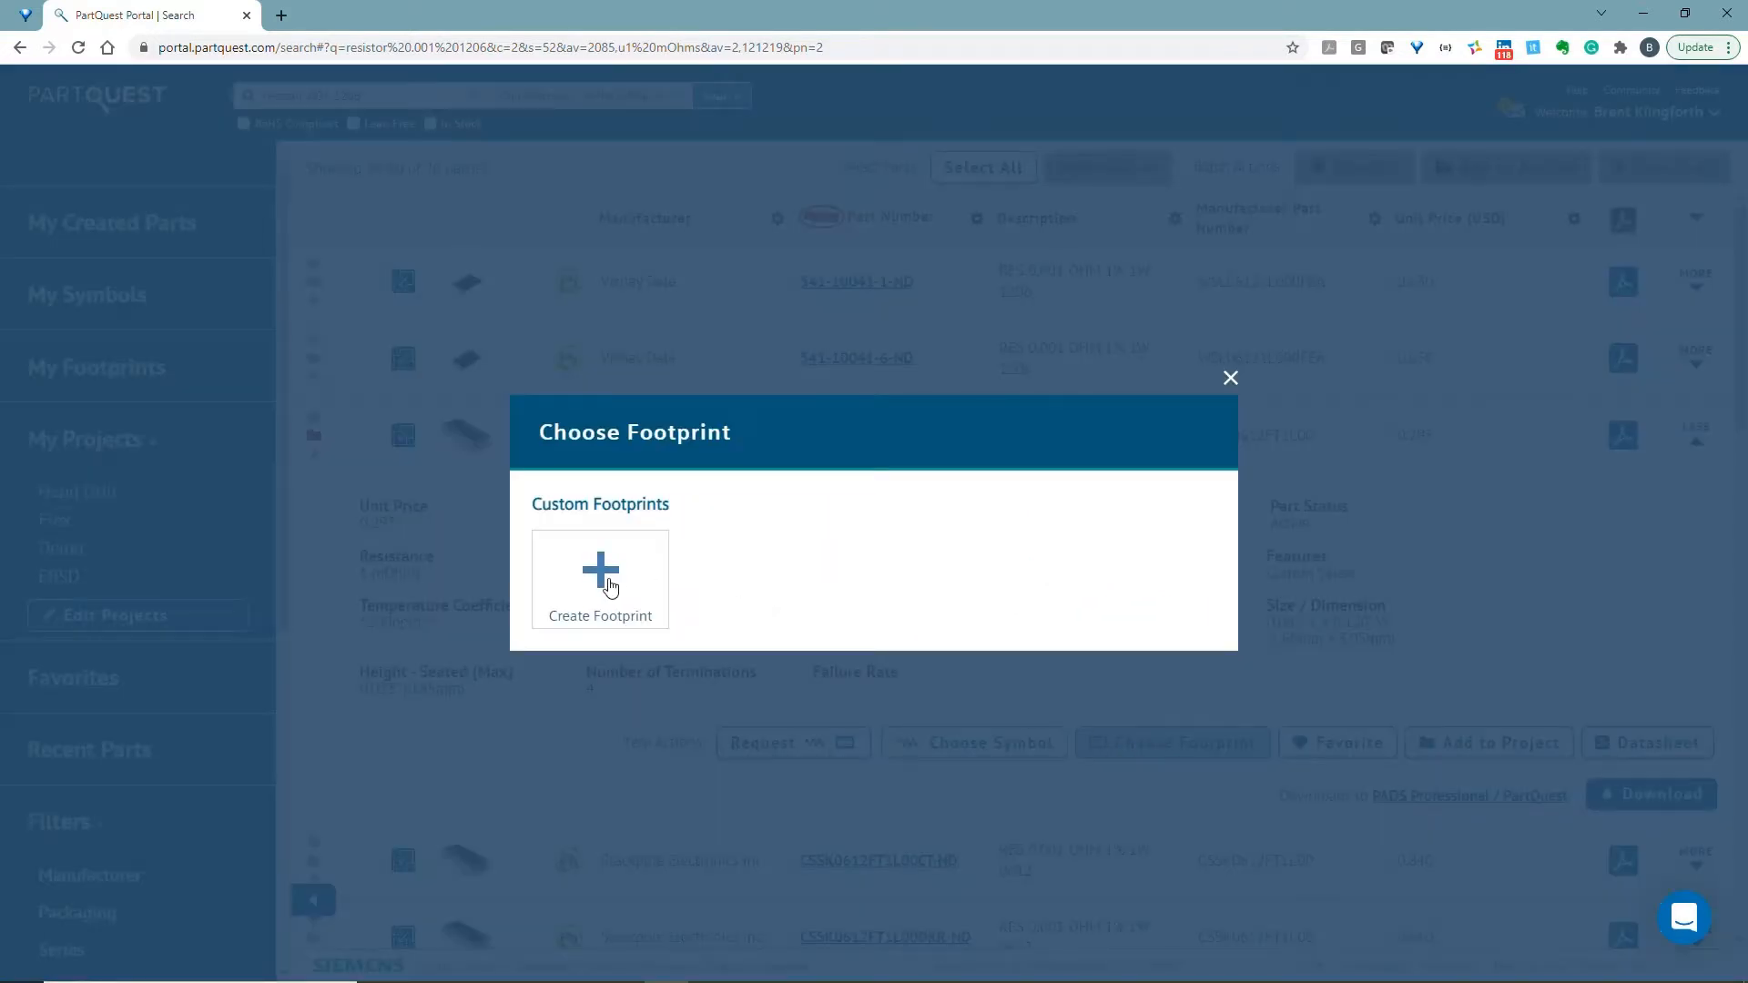
pyautogui.click(609, 587)
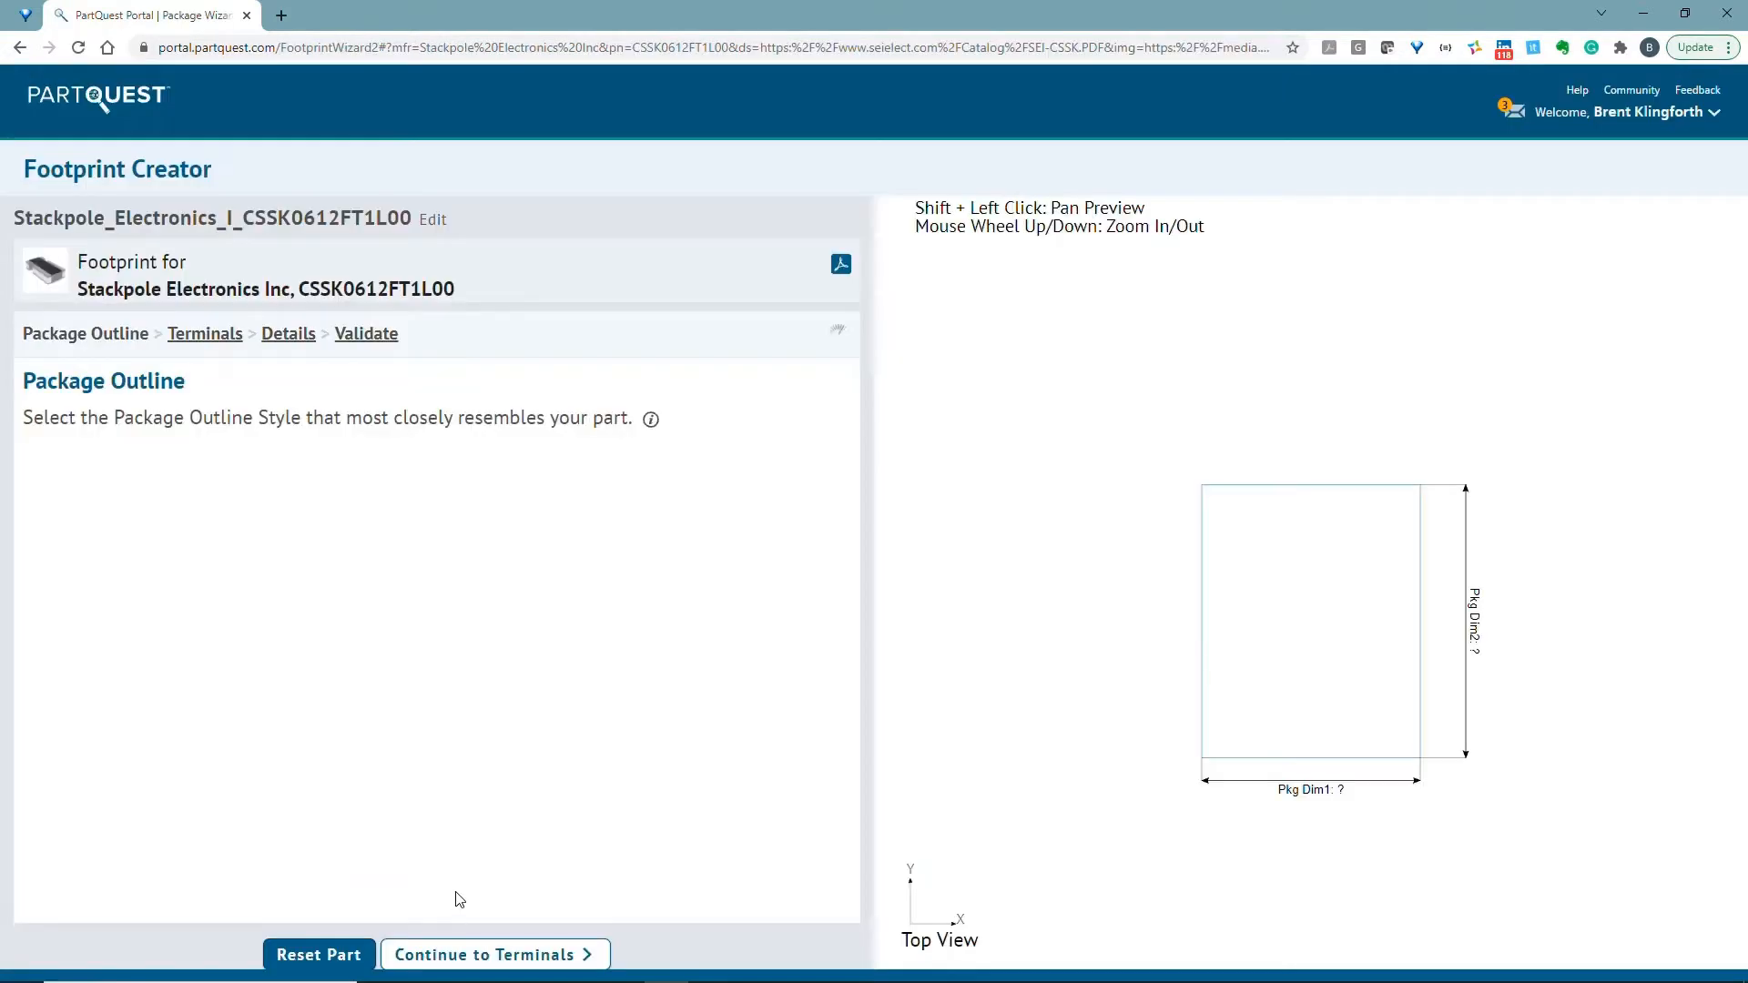
pyautogui.scroll(-2, 371, 695)
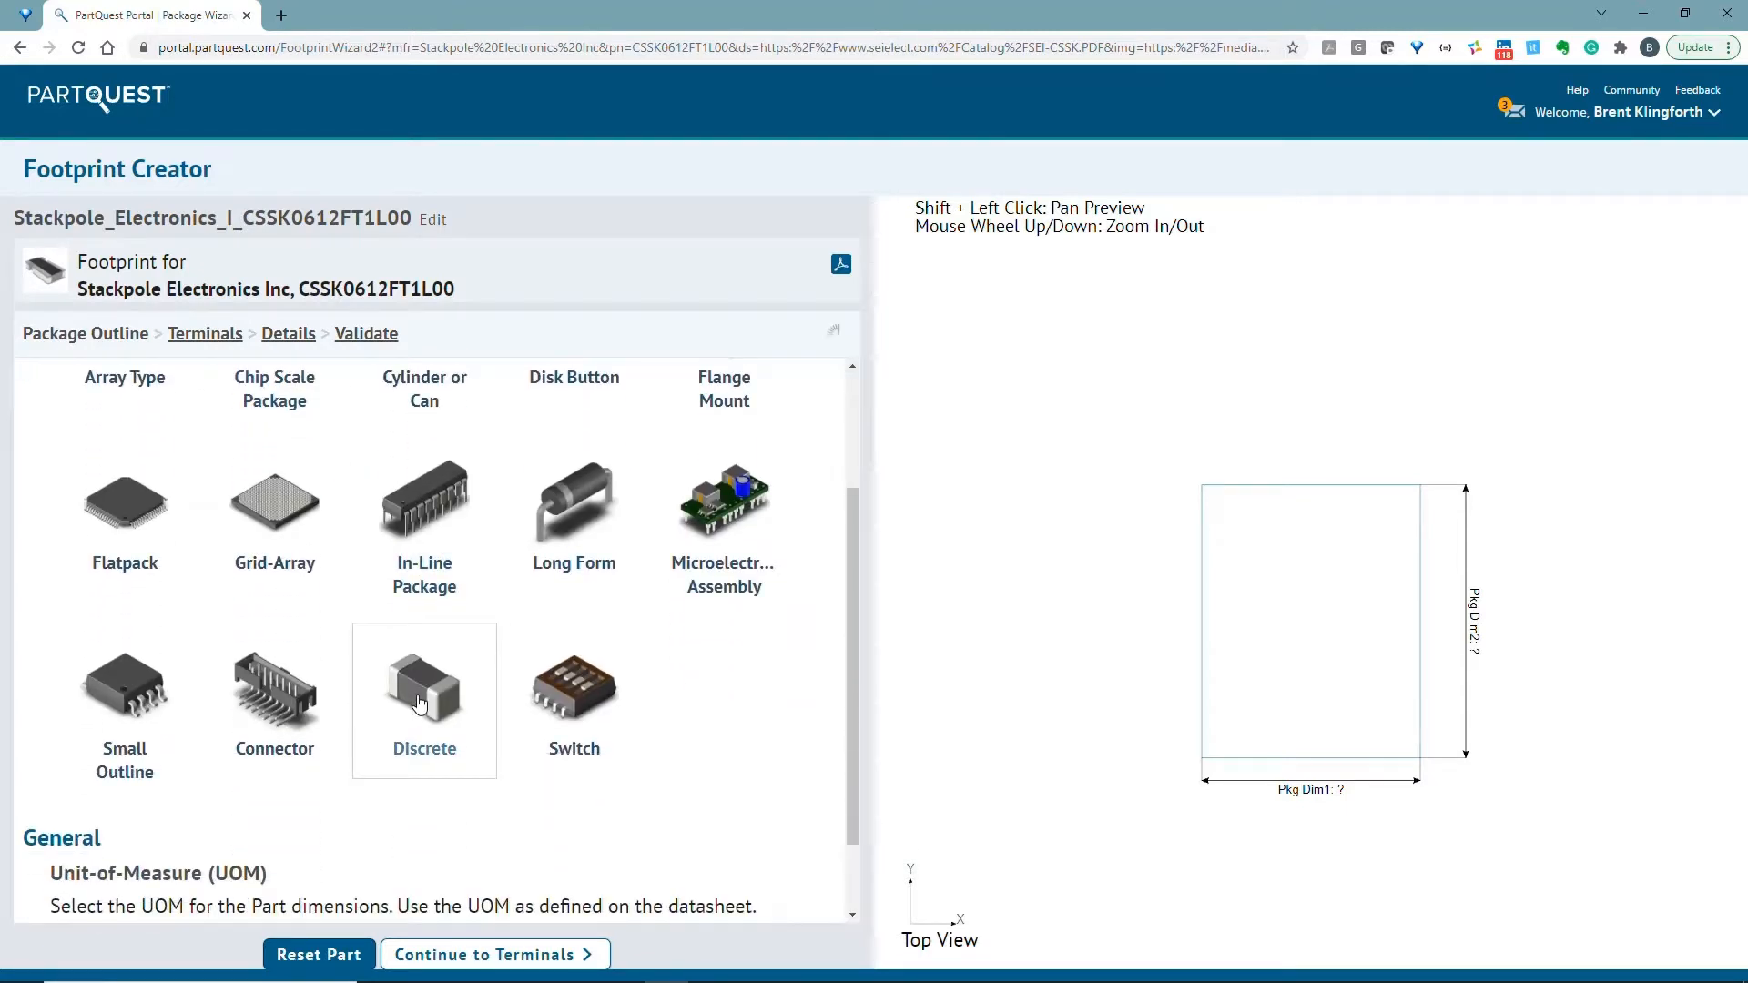
pyautogui.click(420, 704)
# Set the footprint's unit of measure to millimeters and its package shape to Rectangle
pyautogui.scroll(-2, 417, 637)
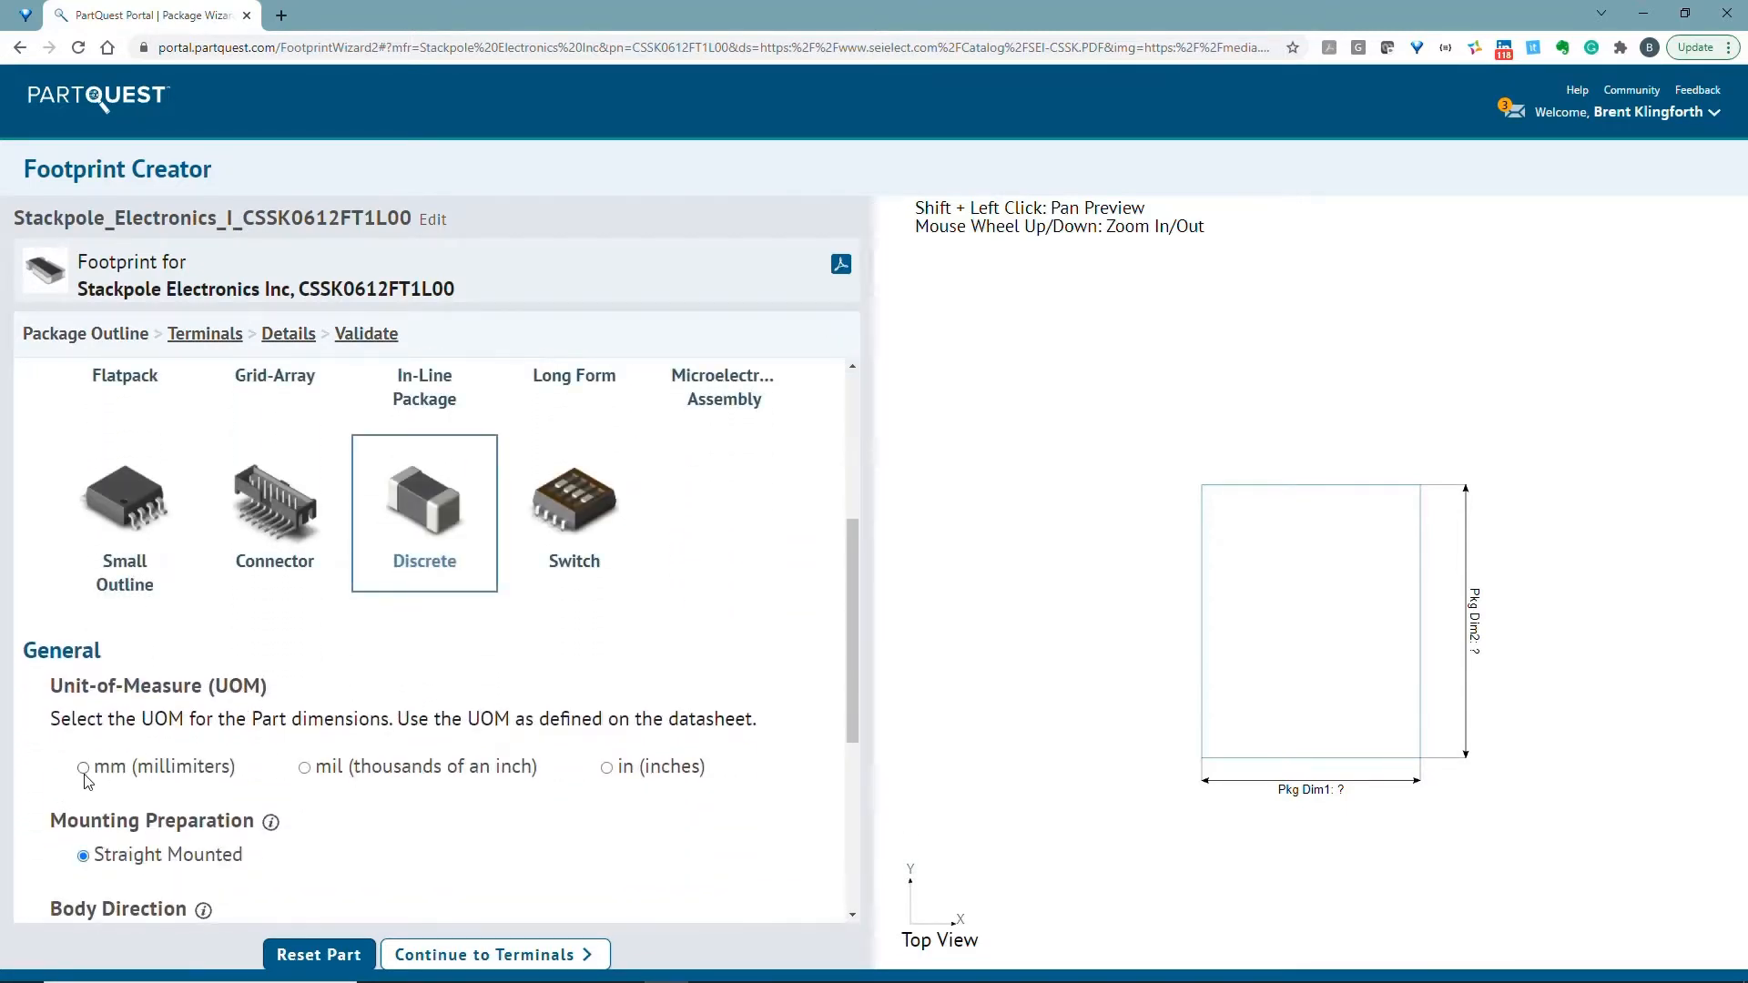
pyautogui.scroll(-5, 83, 775)
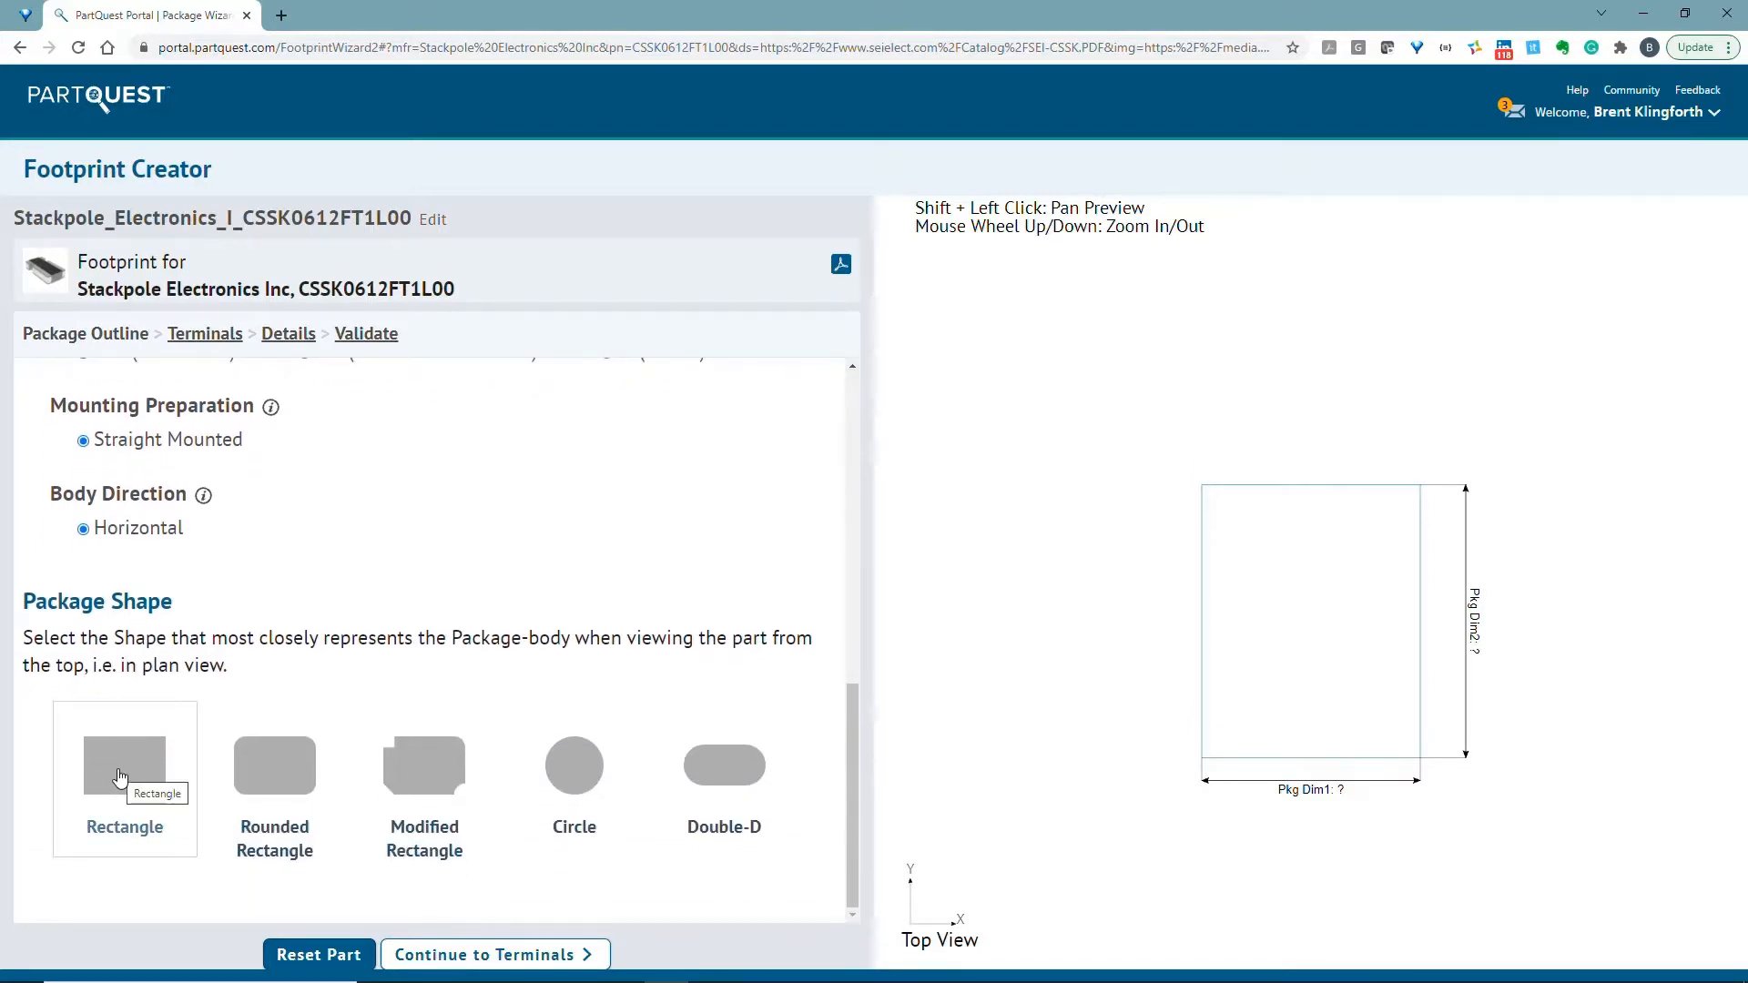
pyautogui.click(121, 775)
pyautogui.scroll(-2, 175, 781)
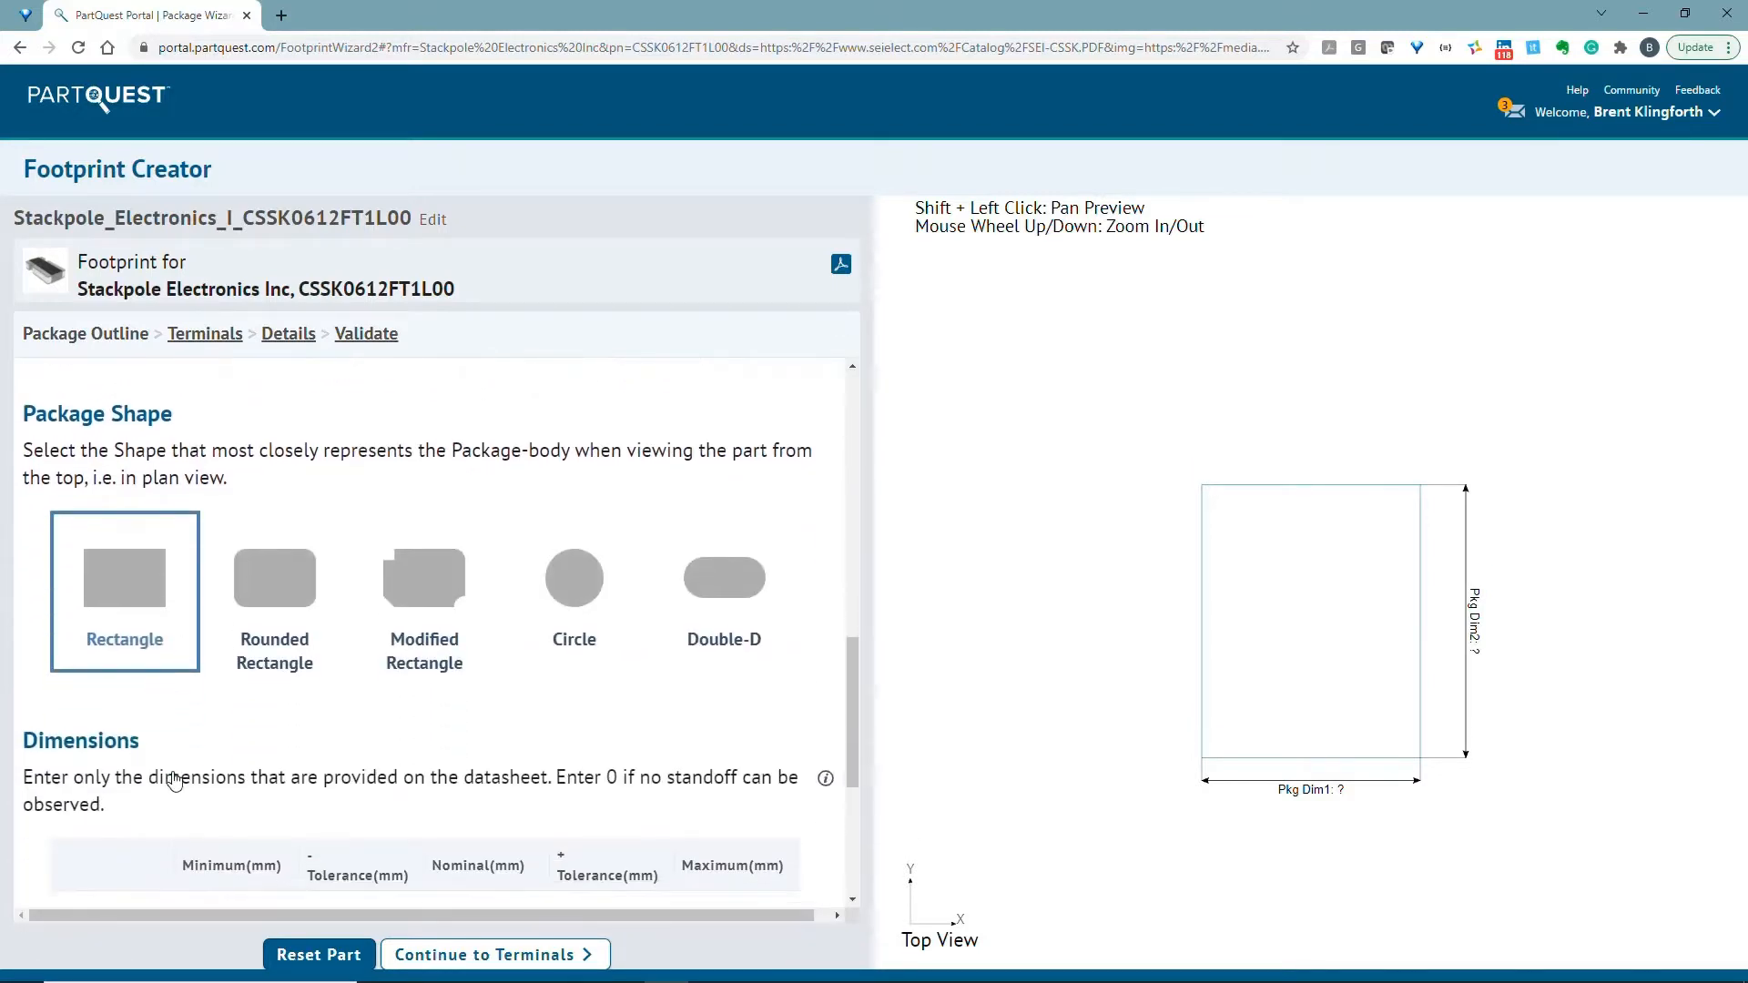
# Set package Dimension1 to 3.2 mm and Dimension2 to 1.6 mm, each with plus and minus tolerances of .25 mm
pyautogui.scroll(-4, 175, 781)
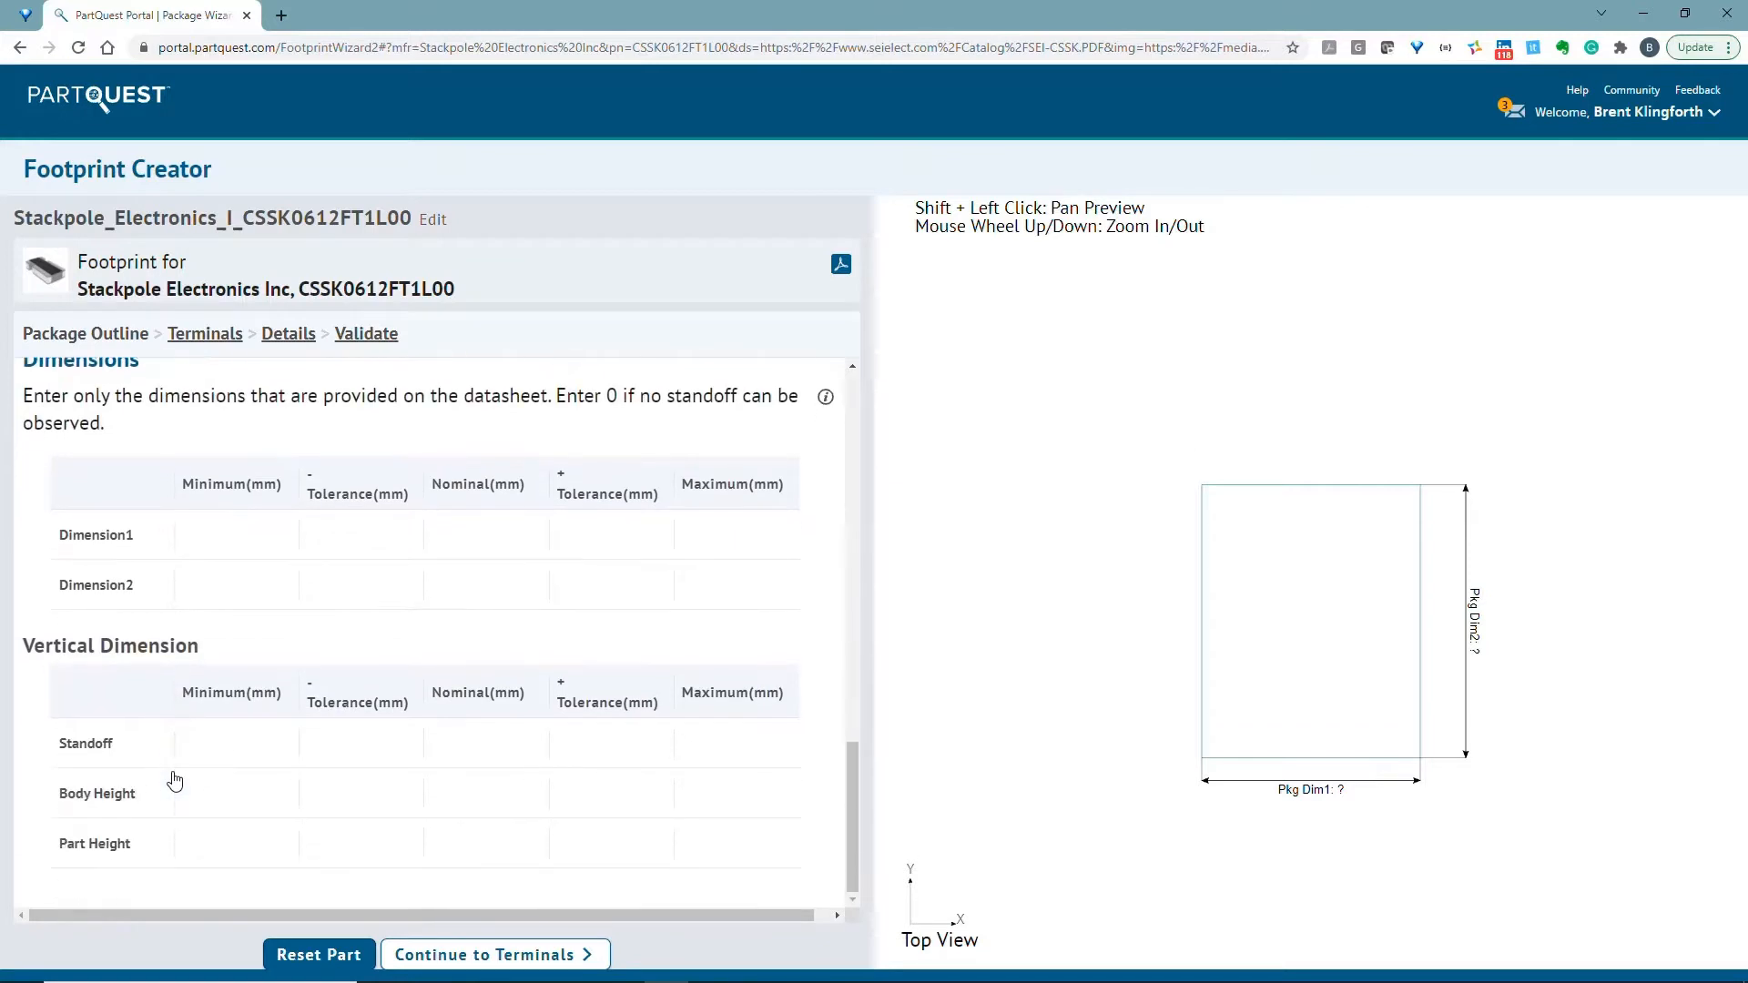
pyautogui.click(452, 534)
pyautogui.write('3.2')
pyautogui.click(445, 585)
pyautogui.write('1.6')
pyautogui.click(365, 535)
pyautogui.write('.25')
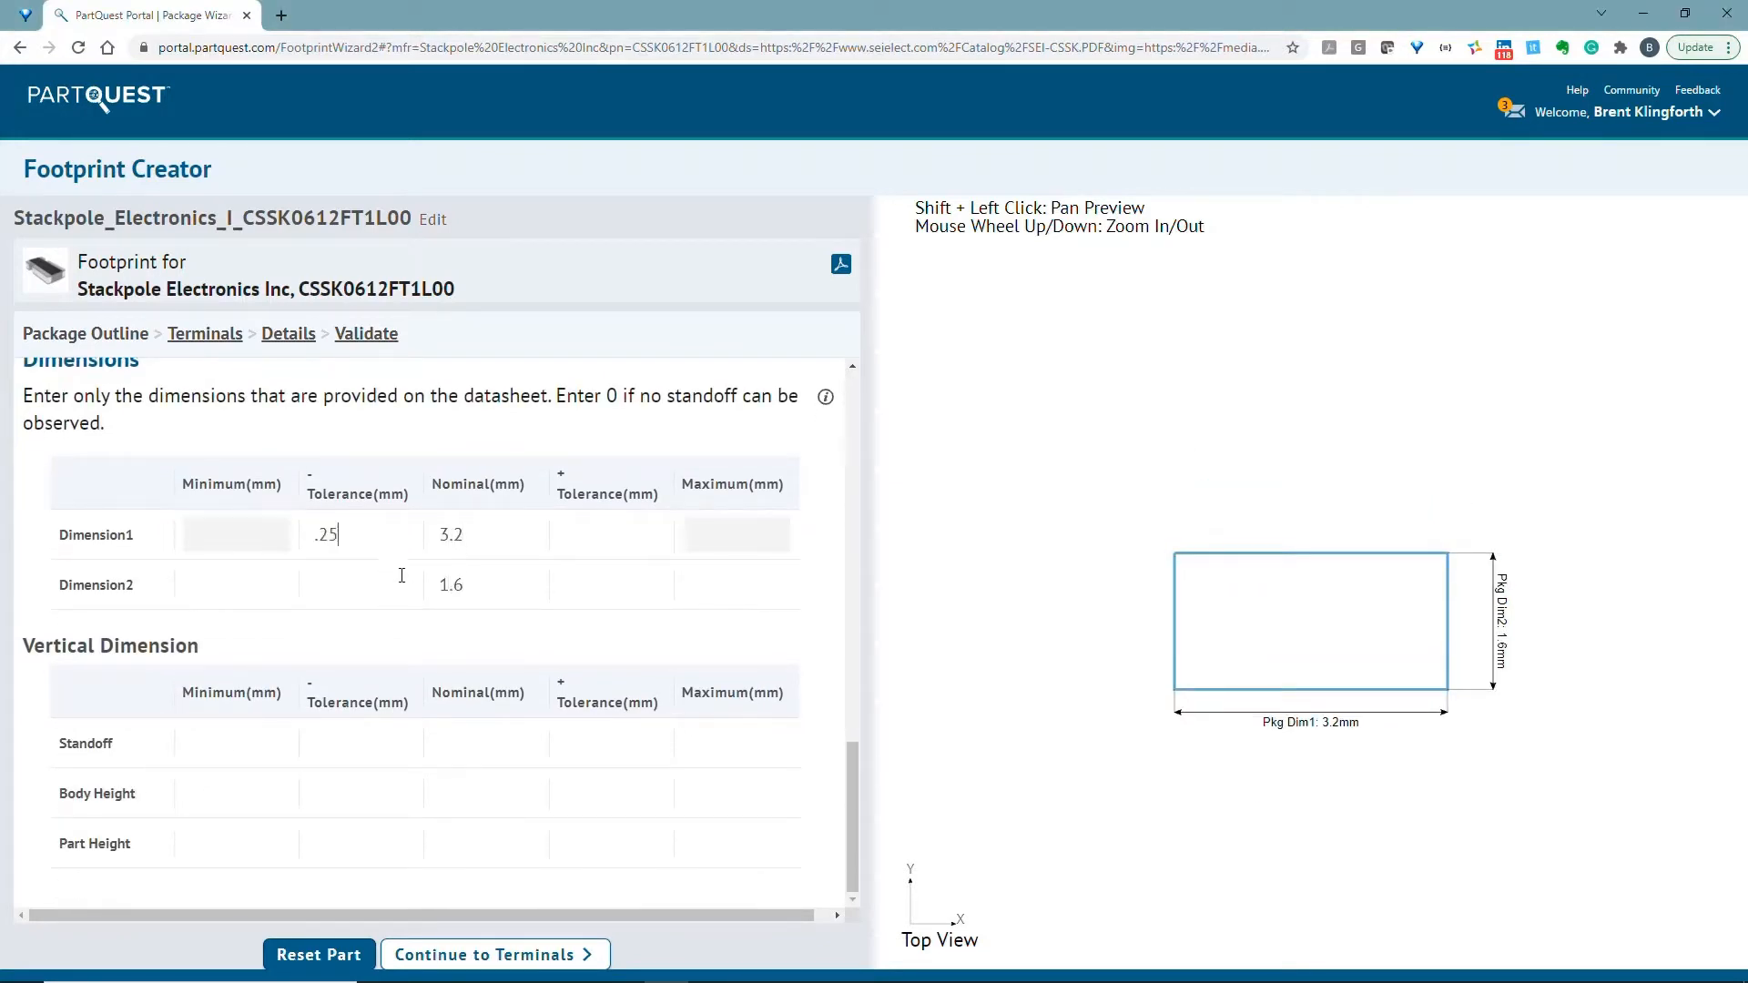
pyautogui.click(399, 585)
pyautogui.write('.3')
pyautogui.click(590, 535)
pyautogui.write('.25')
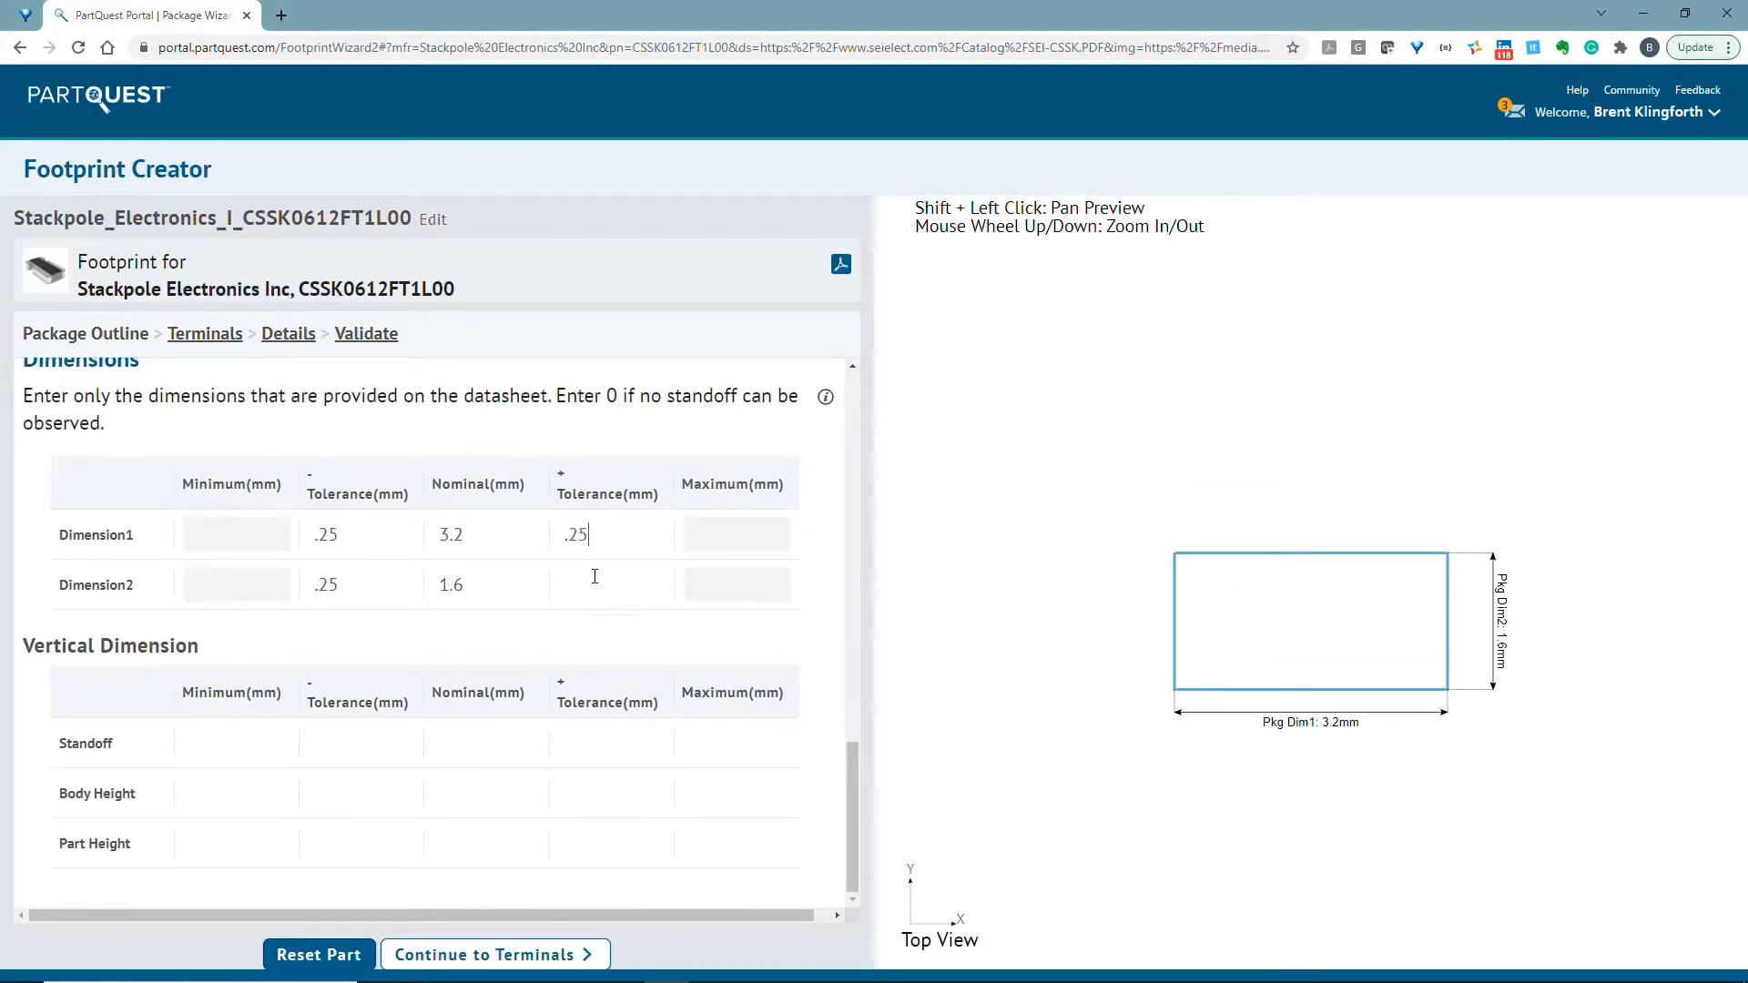
# Set the body height and part height to .6 mm nominal with plus and minus tolerances of .25 mm
pyautogui.click(346, 793)
pyautogui.write('.25')
pyautogui.click(355, 843)
pyautogui.write('.25')
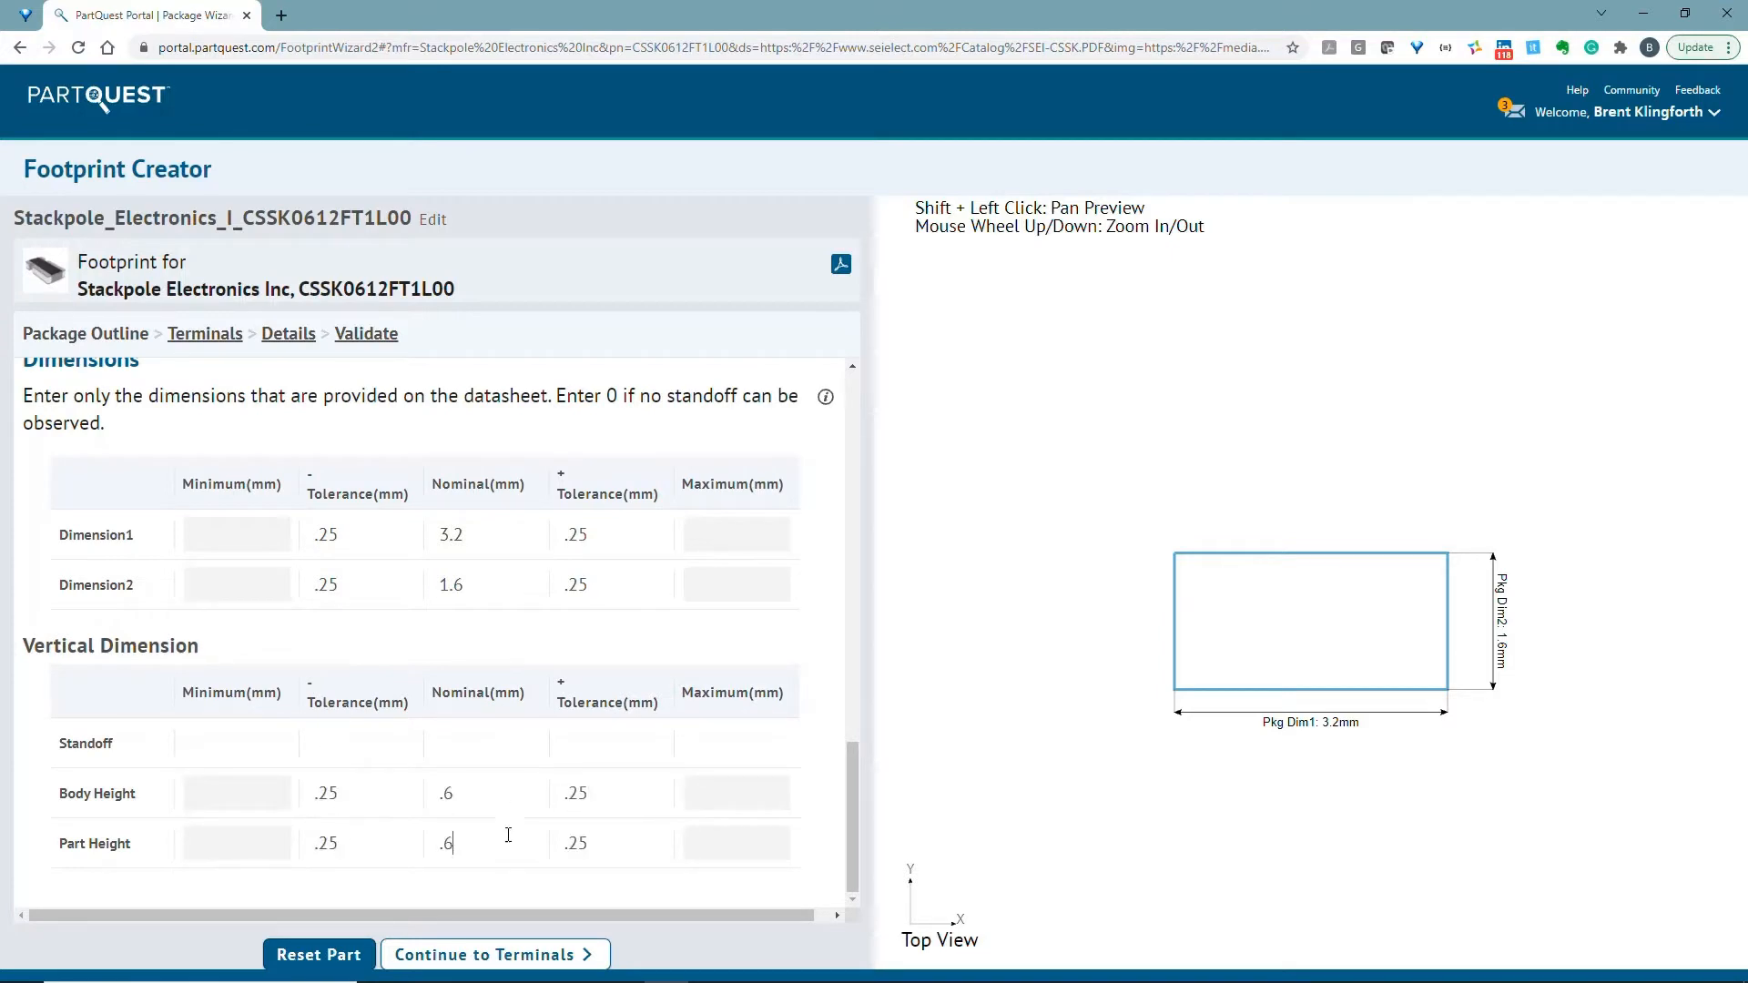
# Define the terminals as Castellated Non Wettable Flank in the End position along the Left-to-Right axis
pyautogui.click(502, 956)
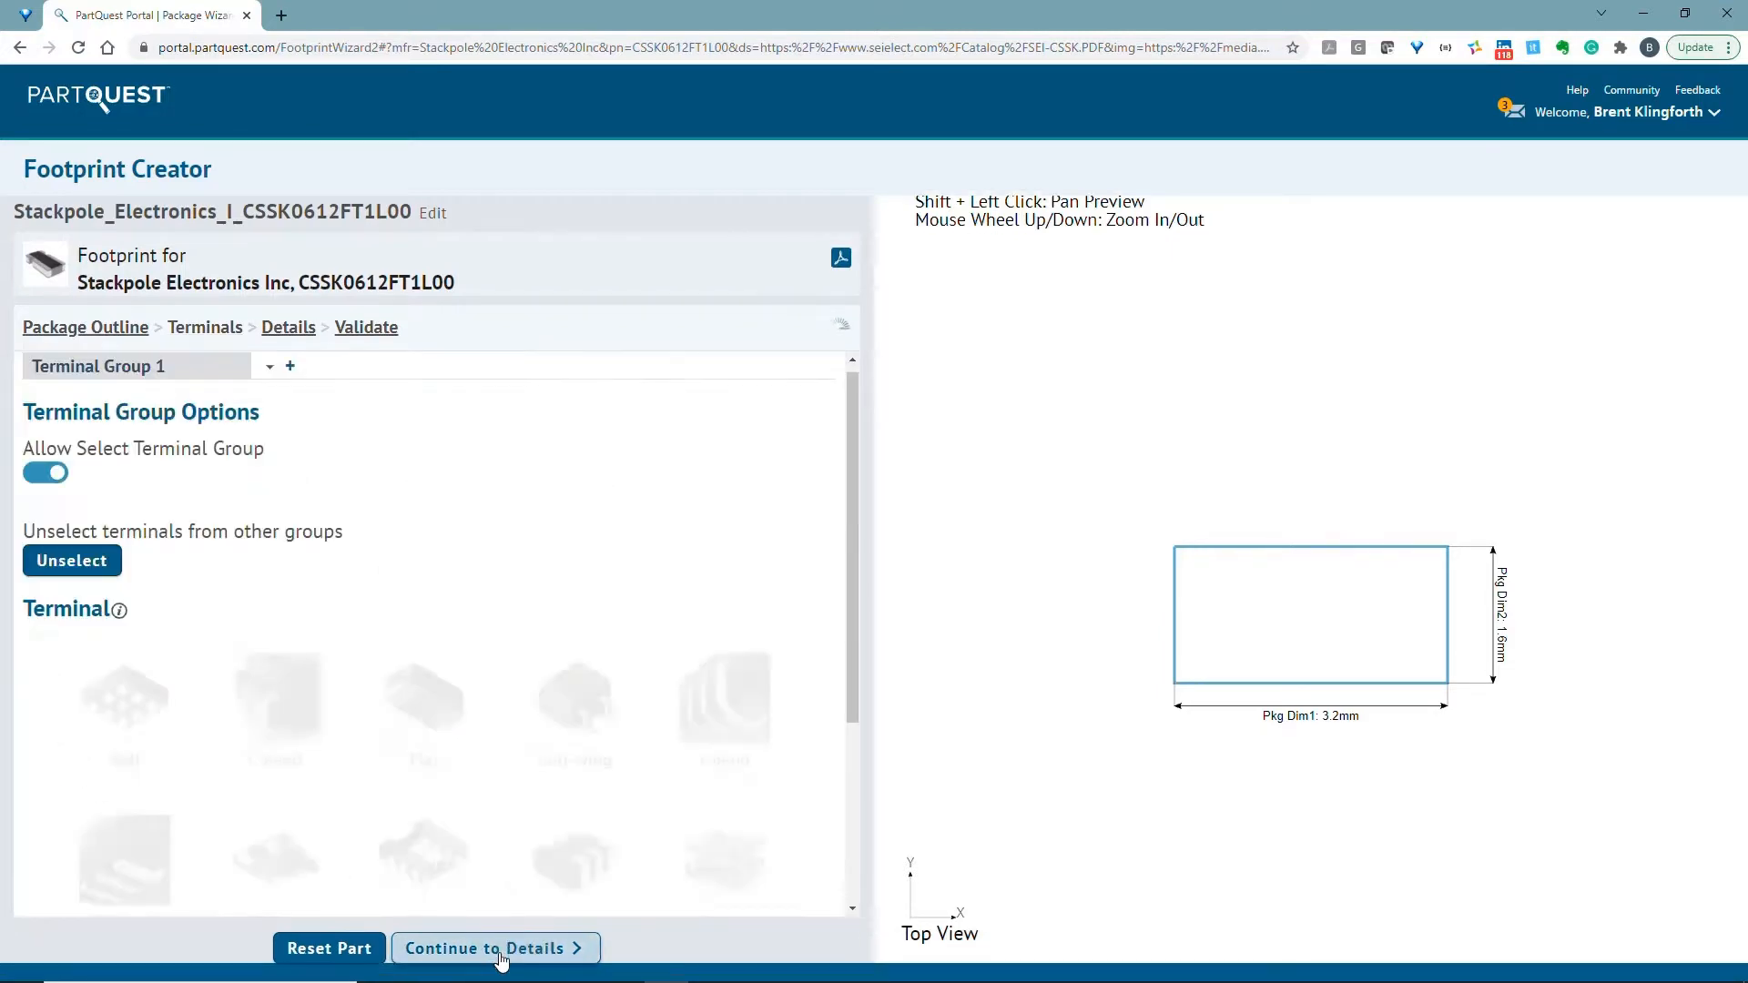
pyautogui.scroll(-2, 609, 574)
pyautogui.scroll(-6, 564, 656)
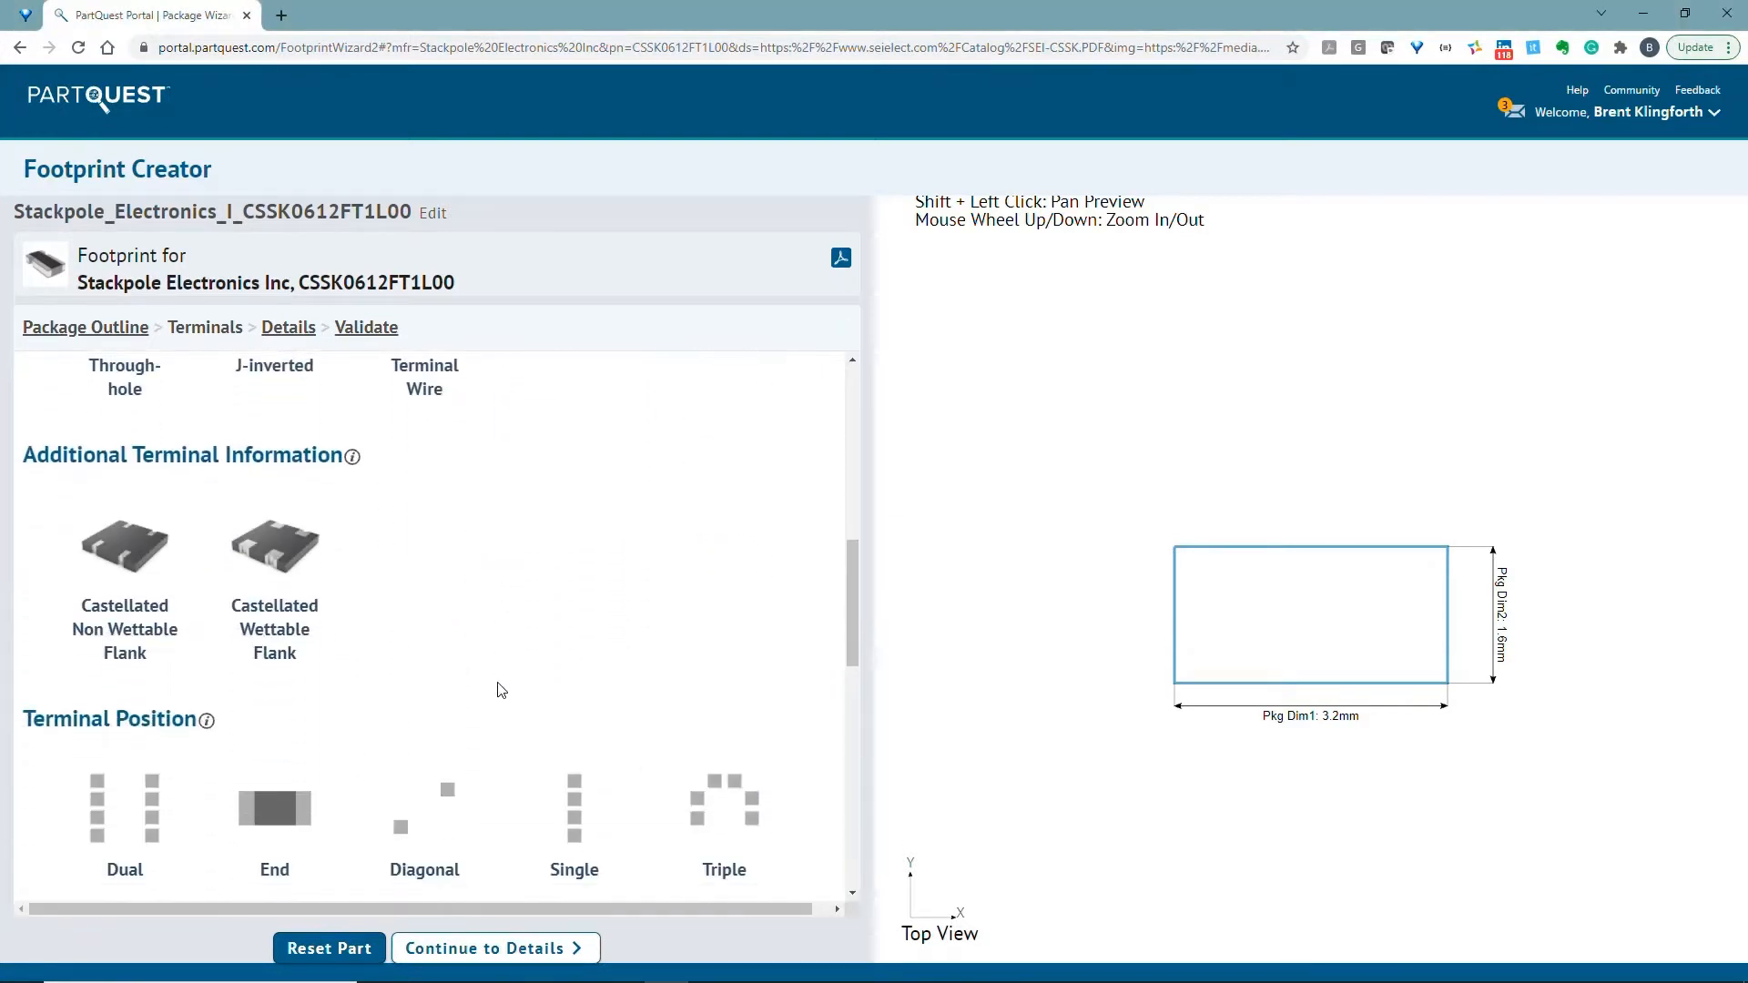
pyautogui.click(111, 652)
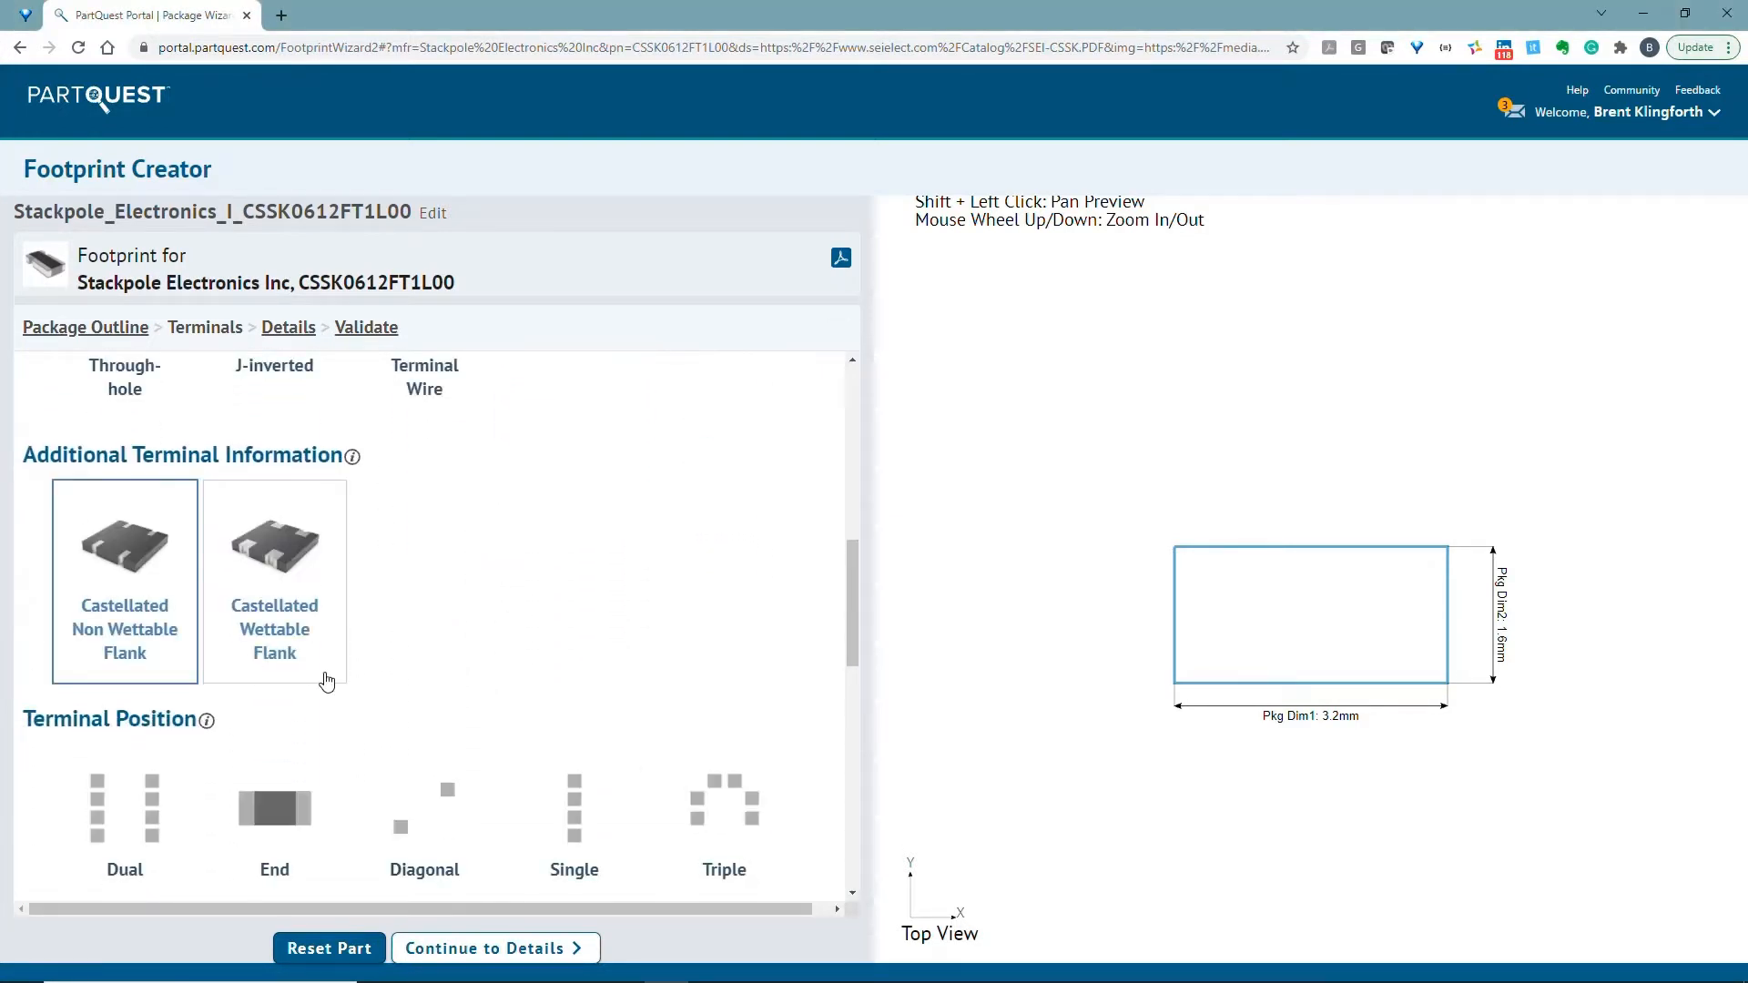
pyautogui.scroll(-3, 327, 682)
pyautogui.click(274, 536)
pyautogui.scroll(-1, 264, 547)
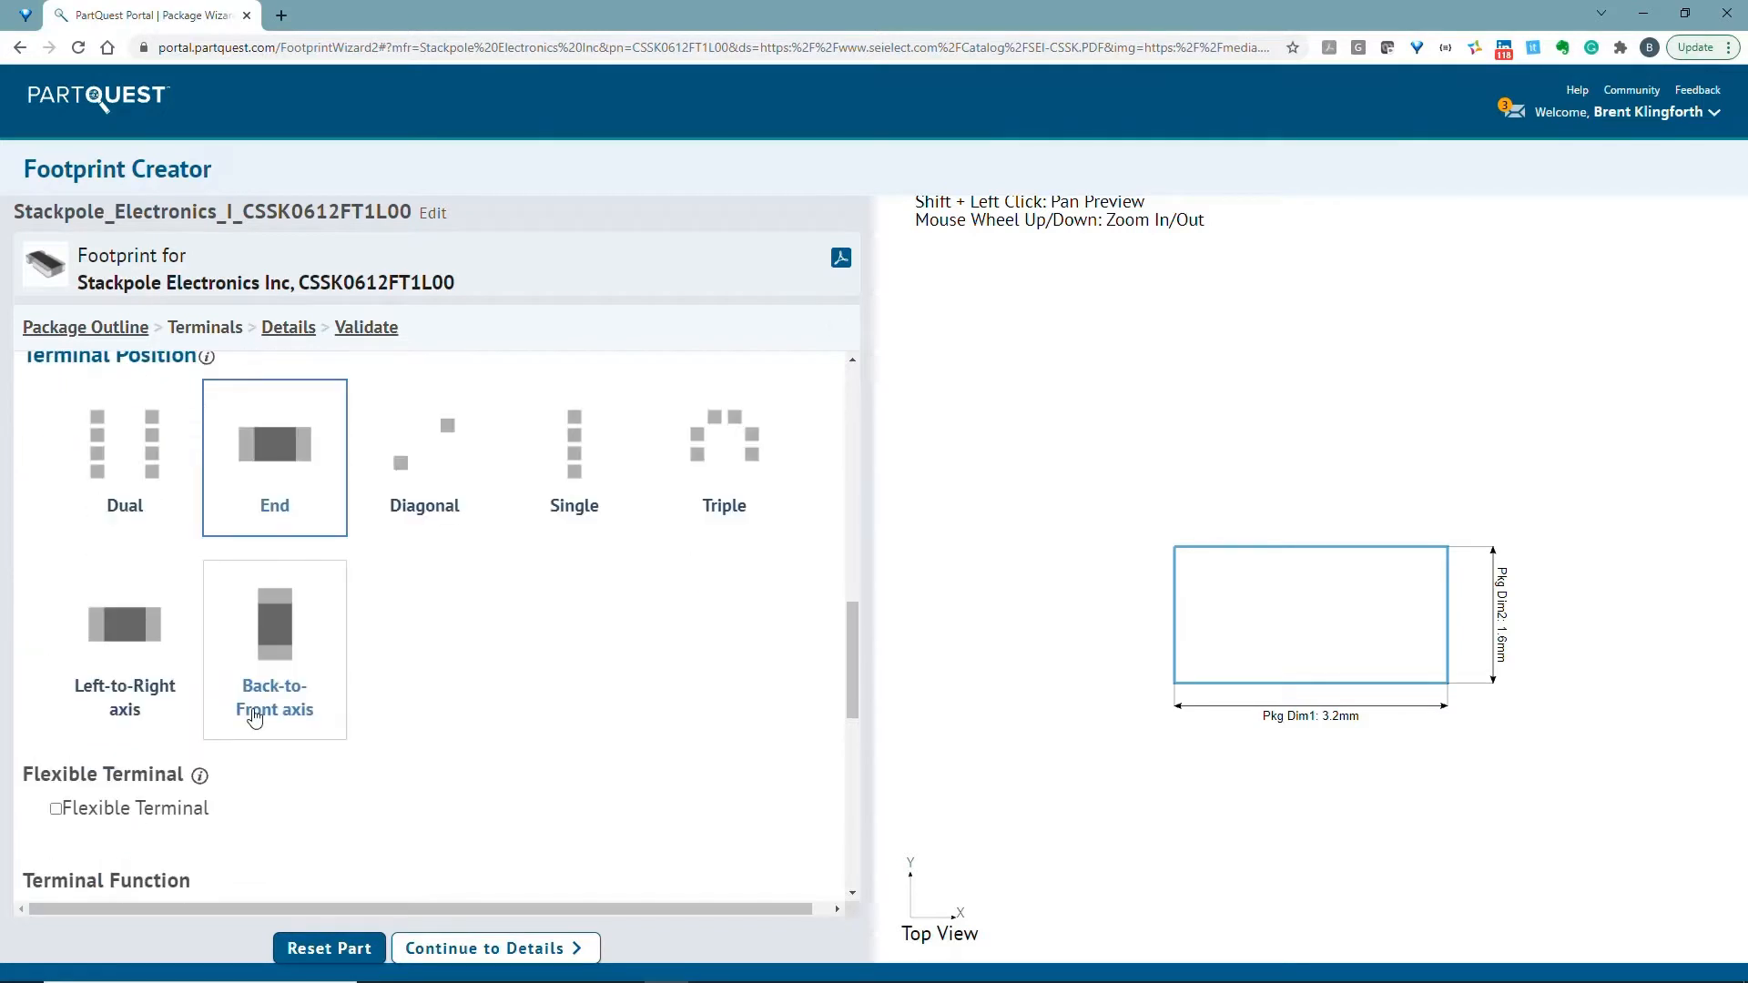
pyautogui.click(129, 649)
# Set the nominal terminal dimensions to 1.35 by 1.6 mm, terminal height to .2 mm and exposed terminal thickness to 0
pyautogui.scroll(-9, 163, 664)
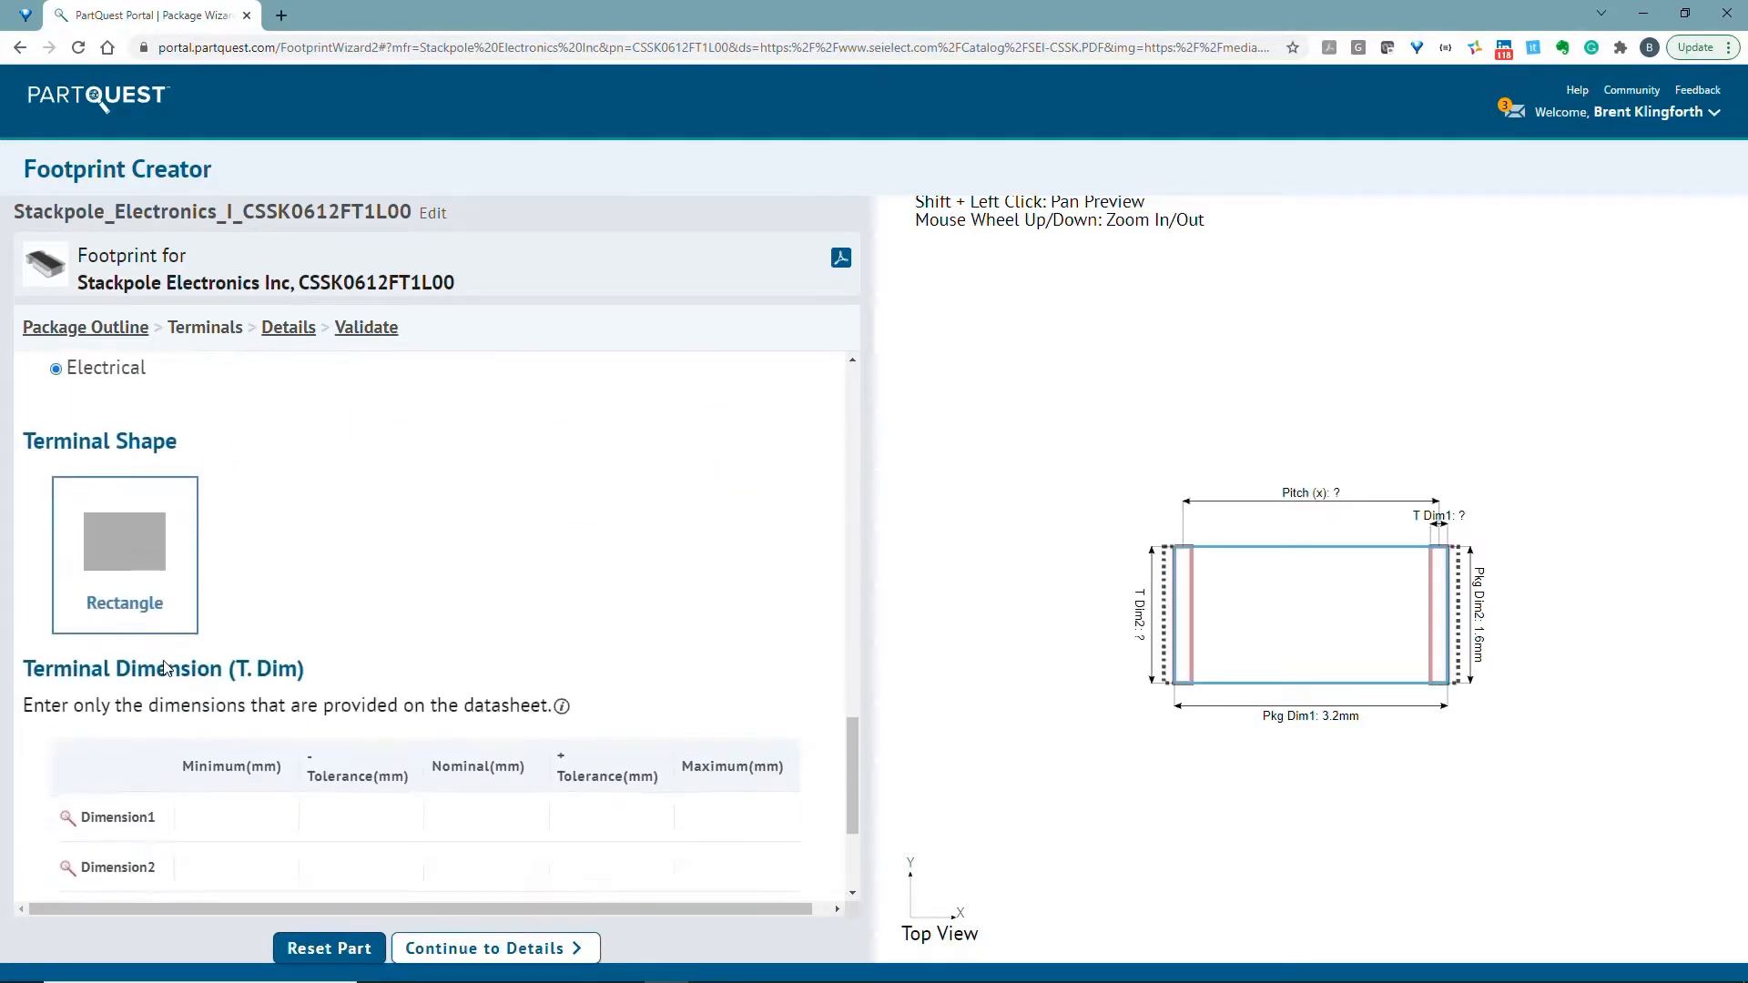
pyautogui.click(452, 572)
pyautogui.write('1.35')
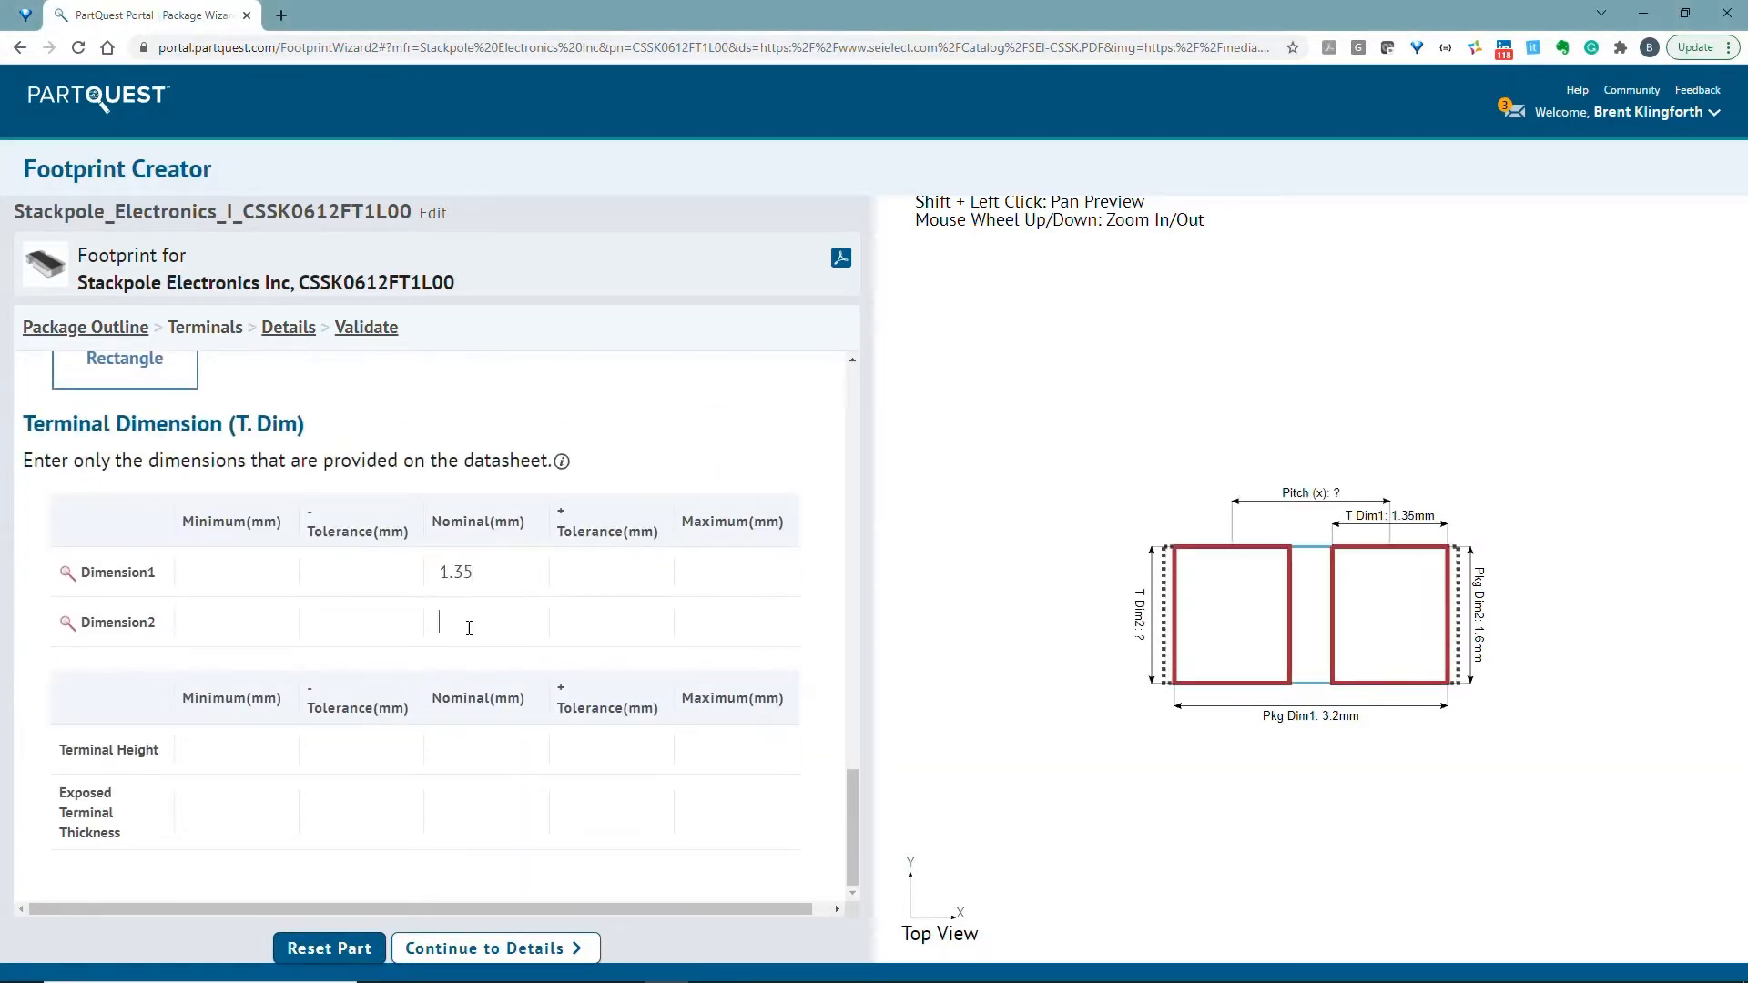
pyautogui.write('1.6')
pyautogui.write('.2')
pyautogui.click(449, 811)
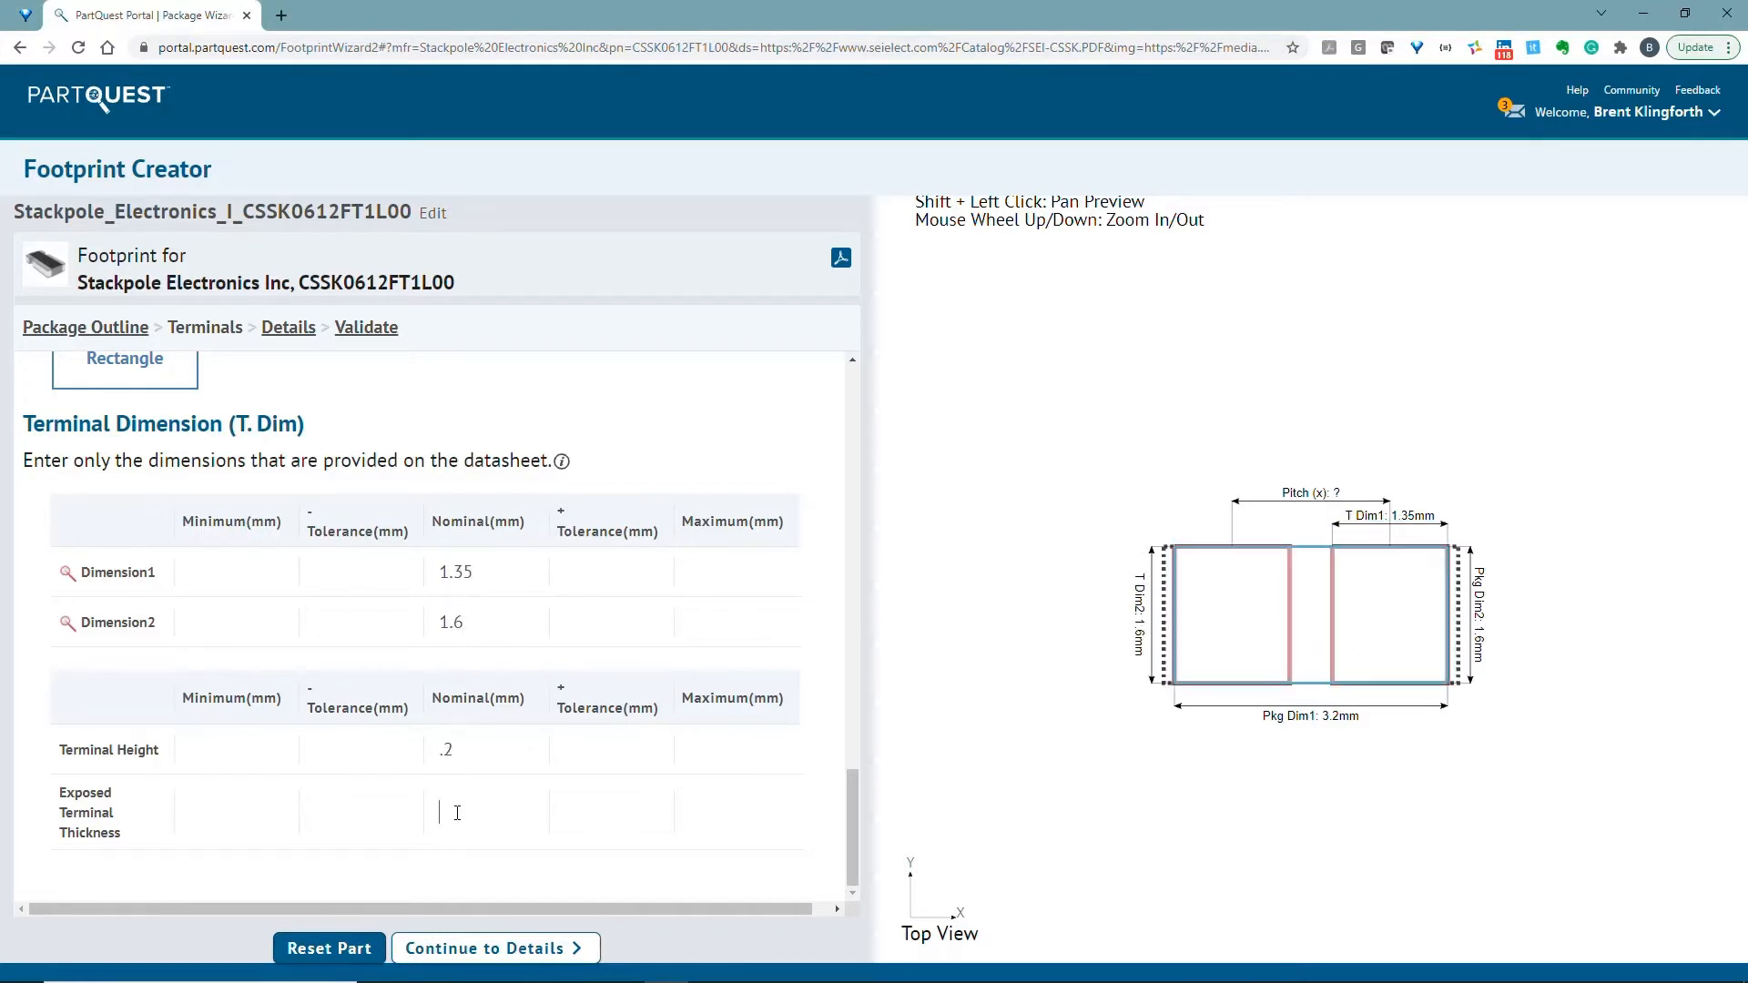
pyautogui.write('0')
# In the footprint details, number the terminals L2R and make the part Non-Polarized
pyautogui.click(472, 946)
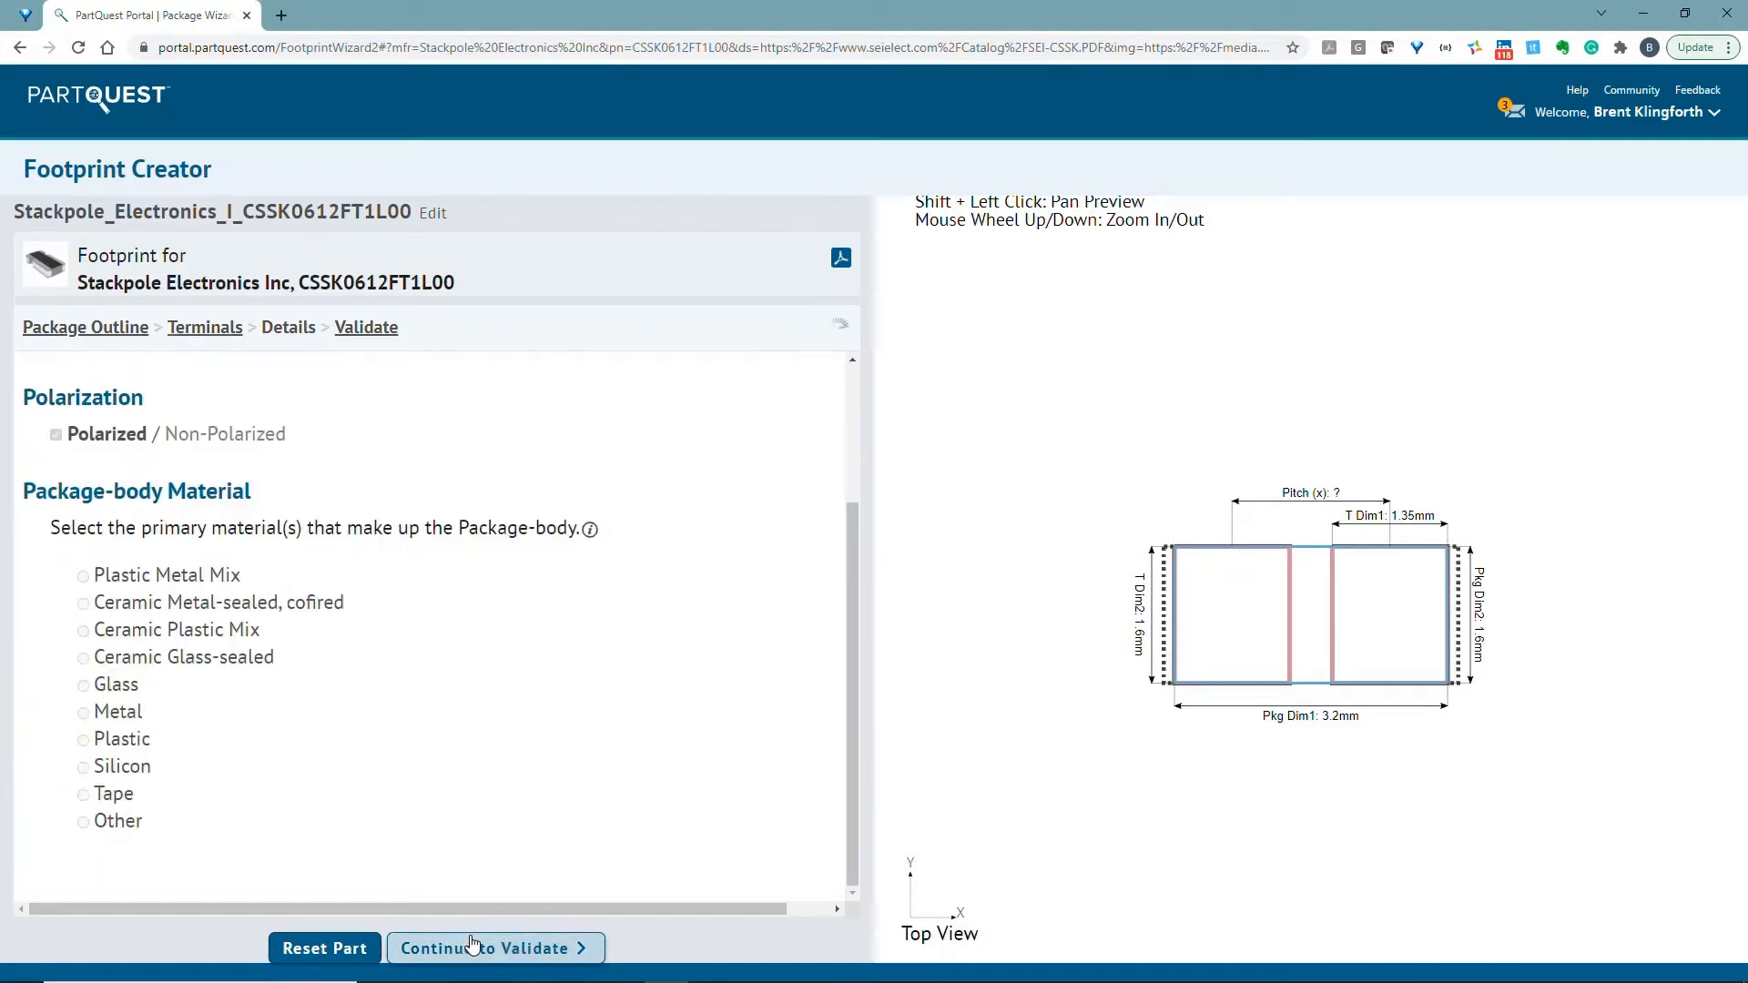
pyautogui.click(150, 478)
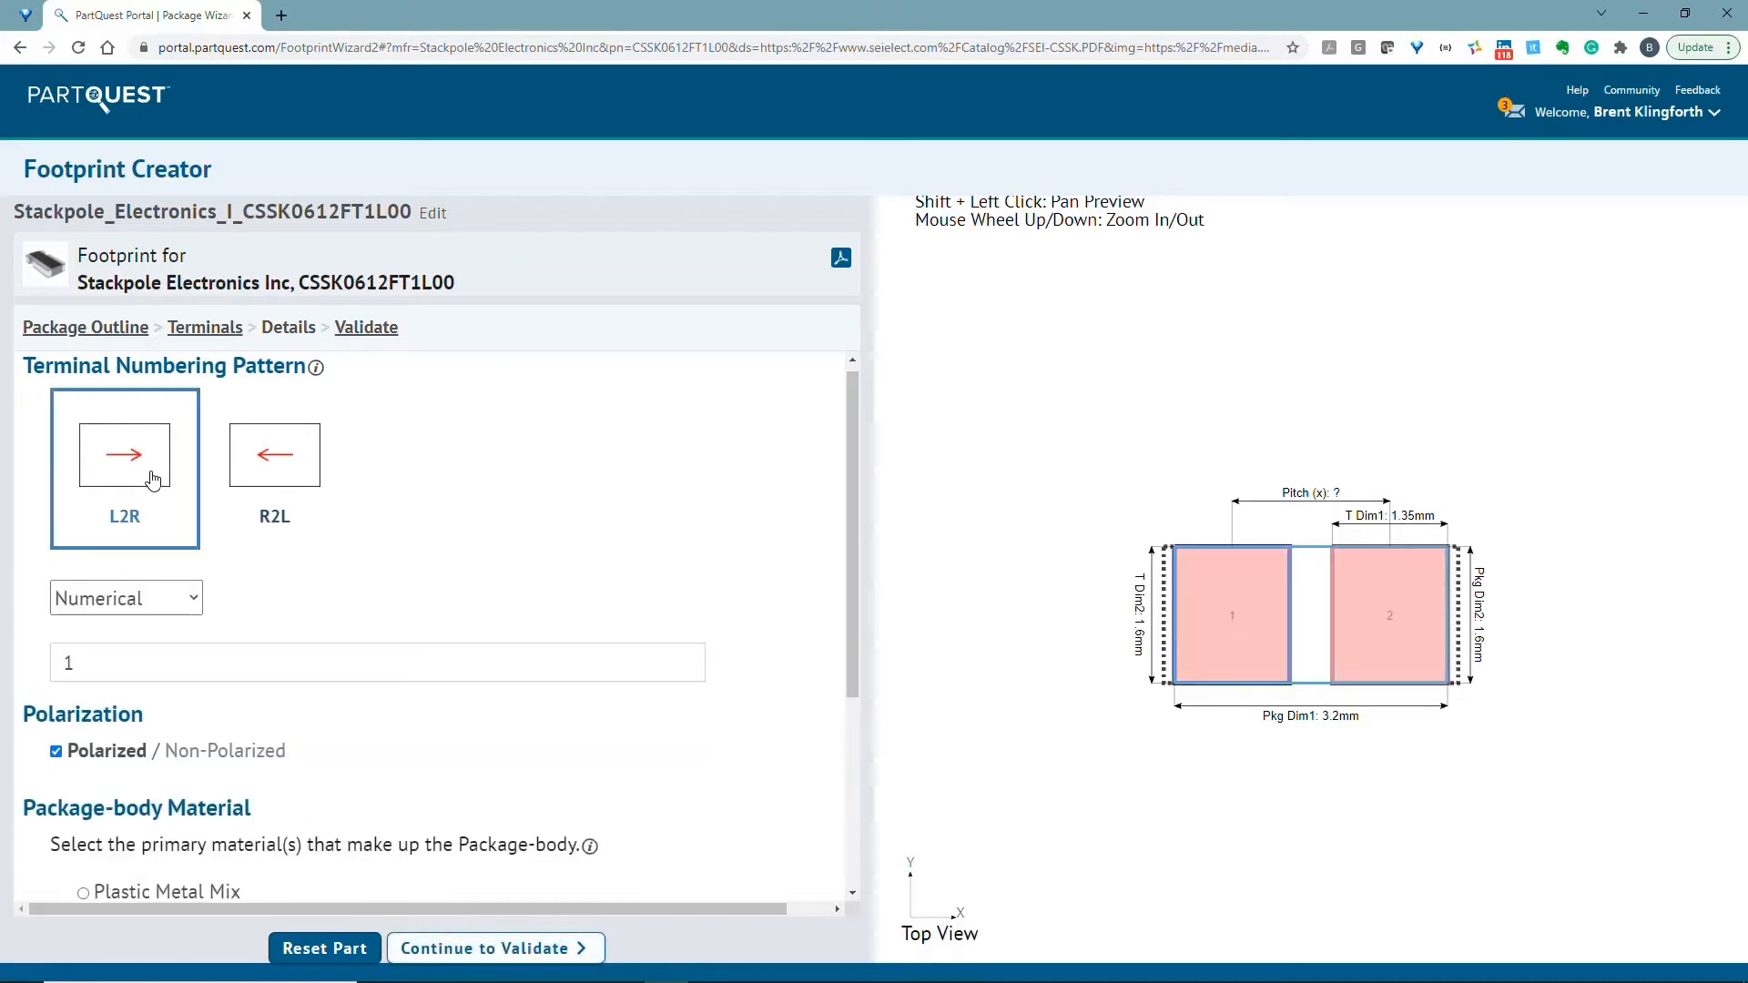
pyautogui.scroll(-2, 91, 619)
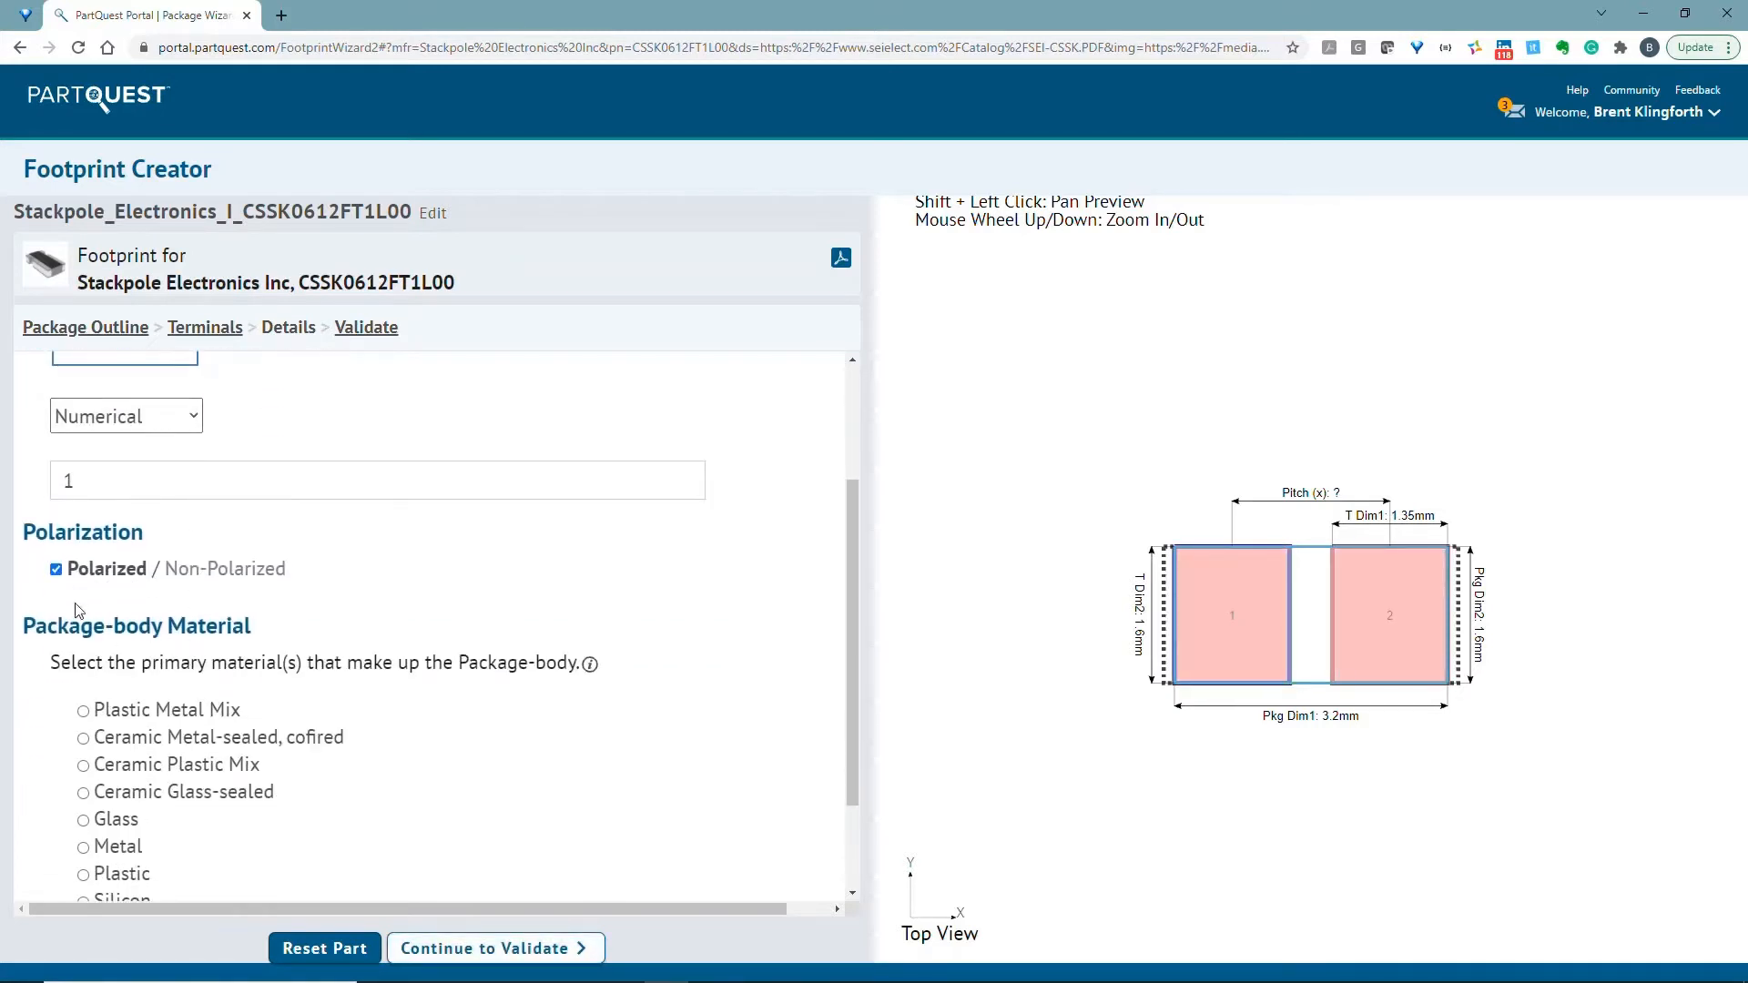
pyautogui.click(56, 571)
pyautogui.scroll(-2, 191, 630)
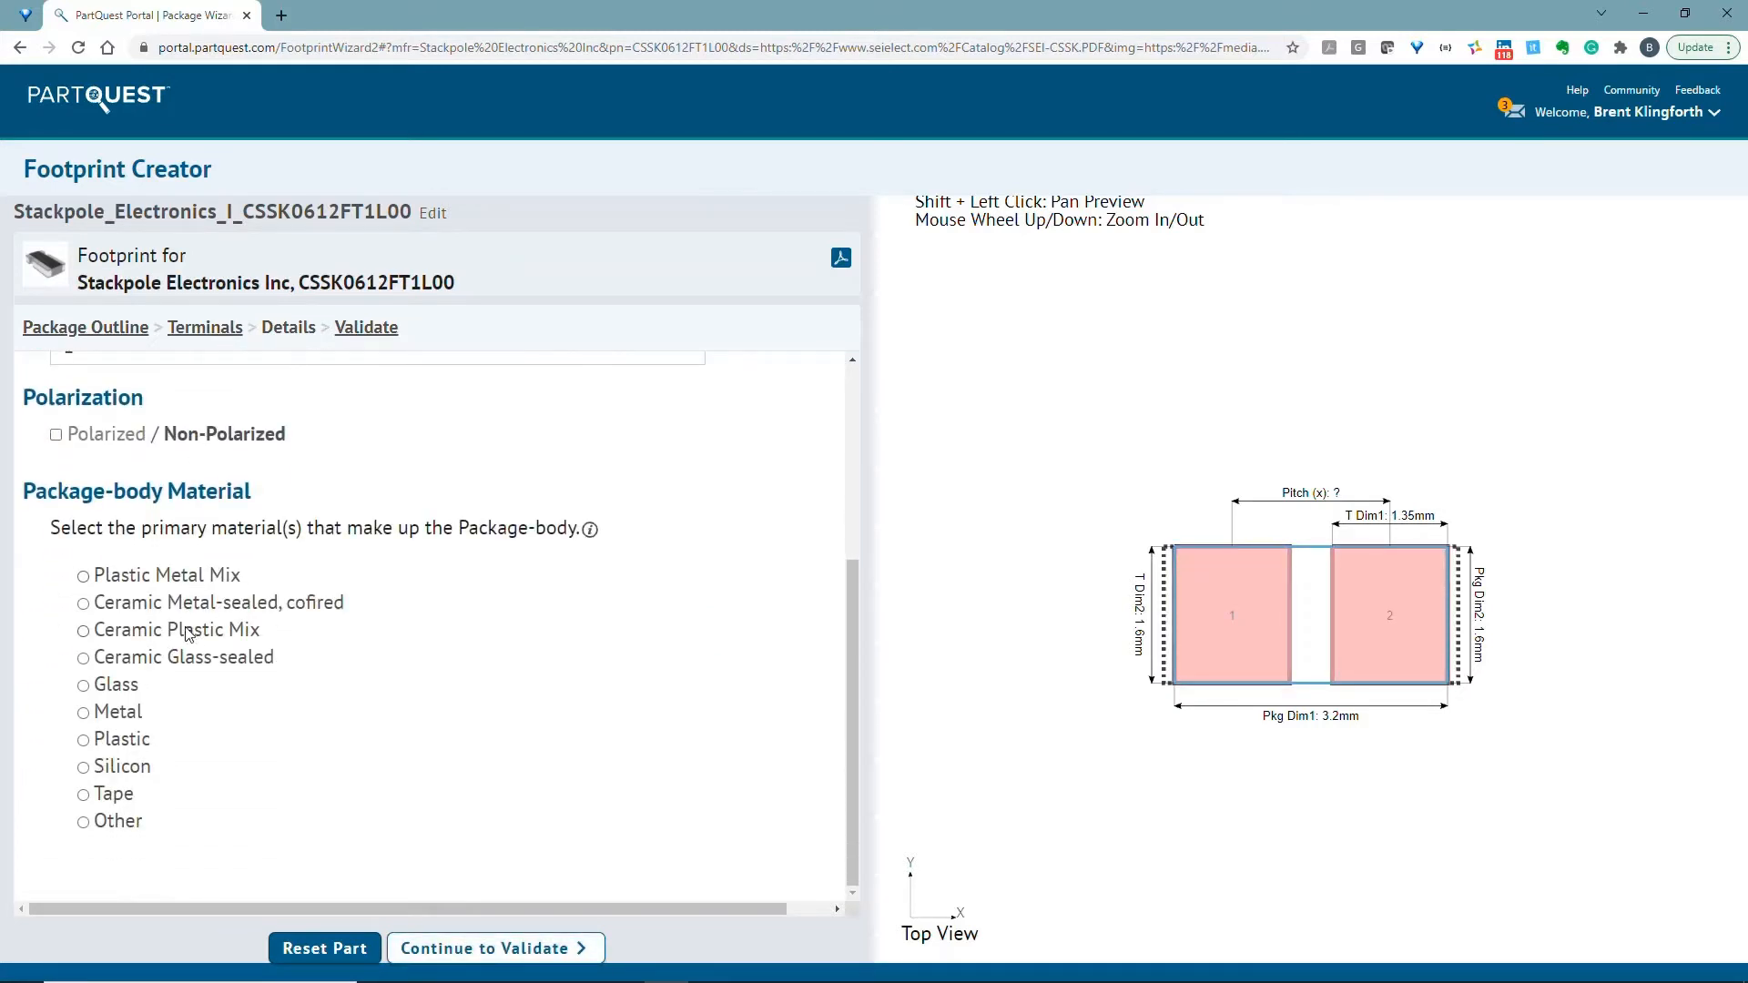
# Proceed to footprint validation, set the target design density to Nominal Material (Nominal Density), and review the summary
pyautogui.click(425, 945)
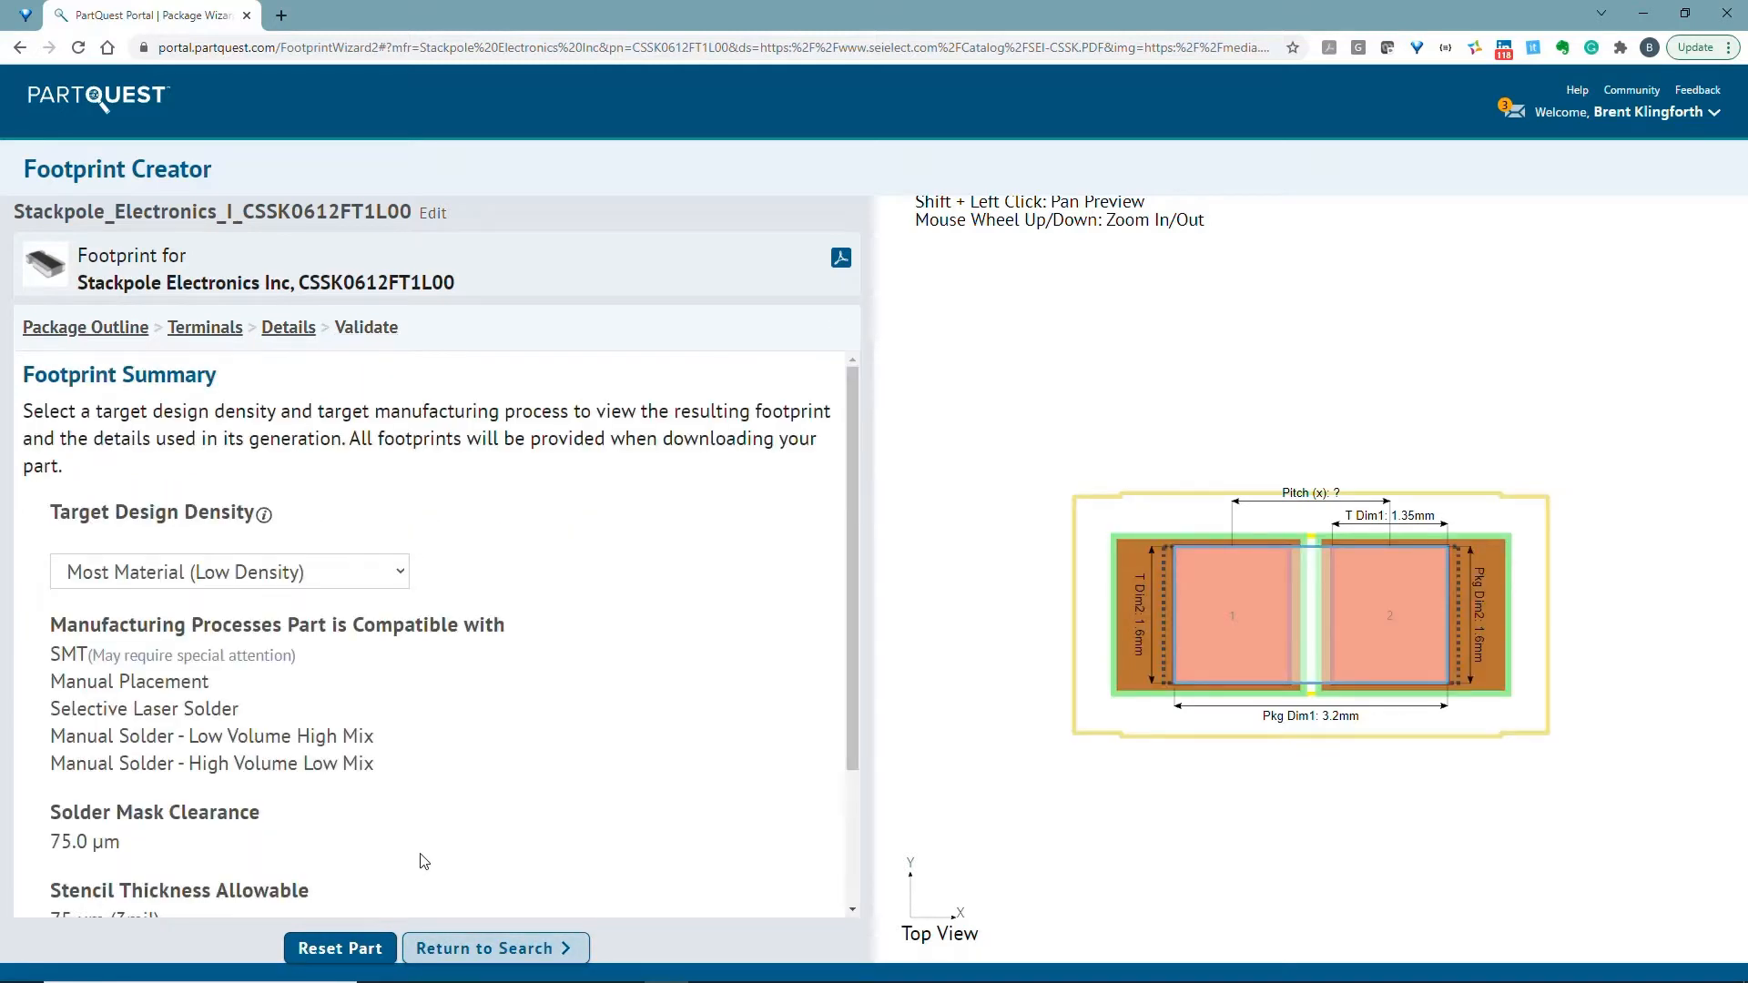
pyautogui.click(270, 580)
pyautogui.click(274, 630)
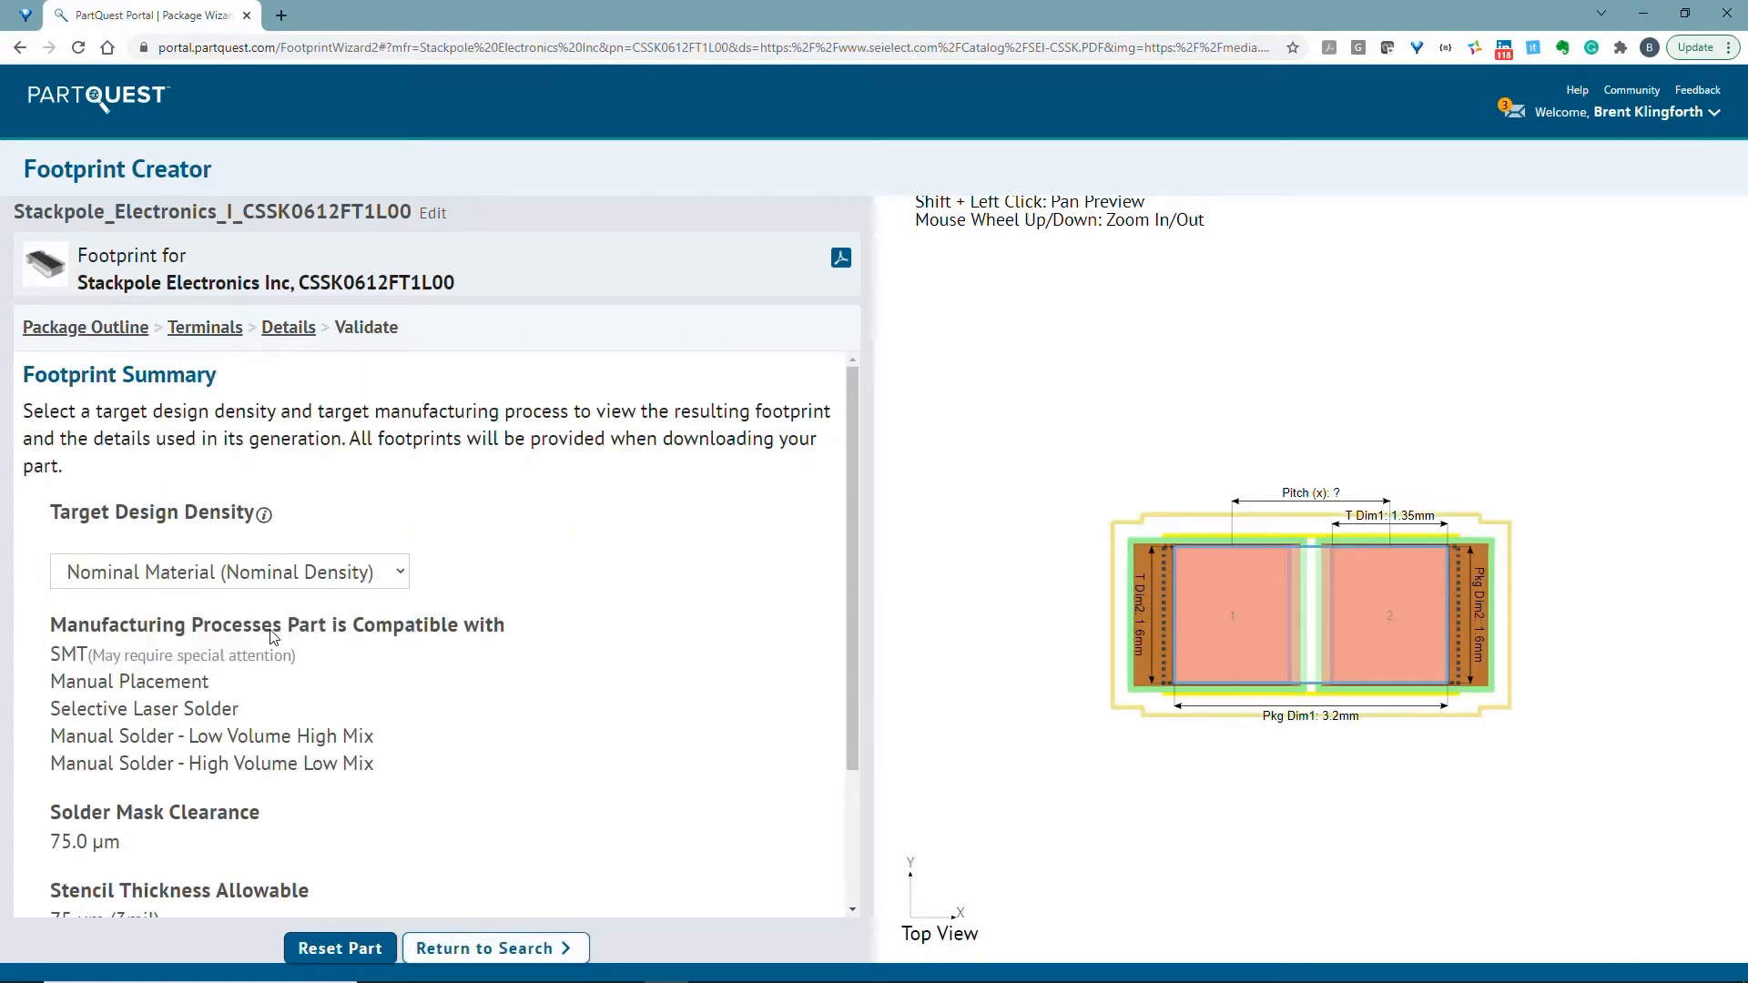
pyautogui.scroll(-1, 278, 635)
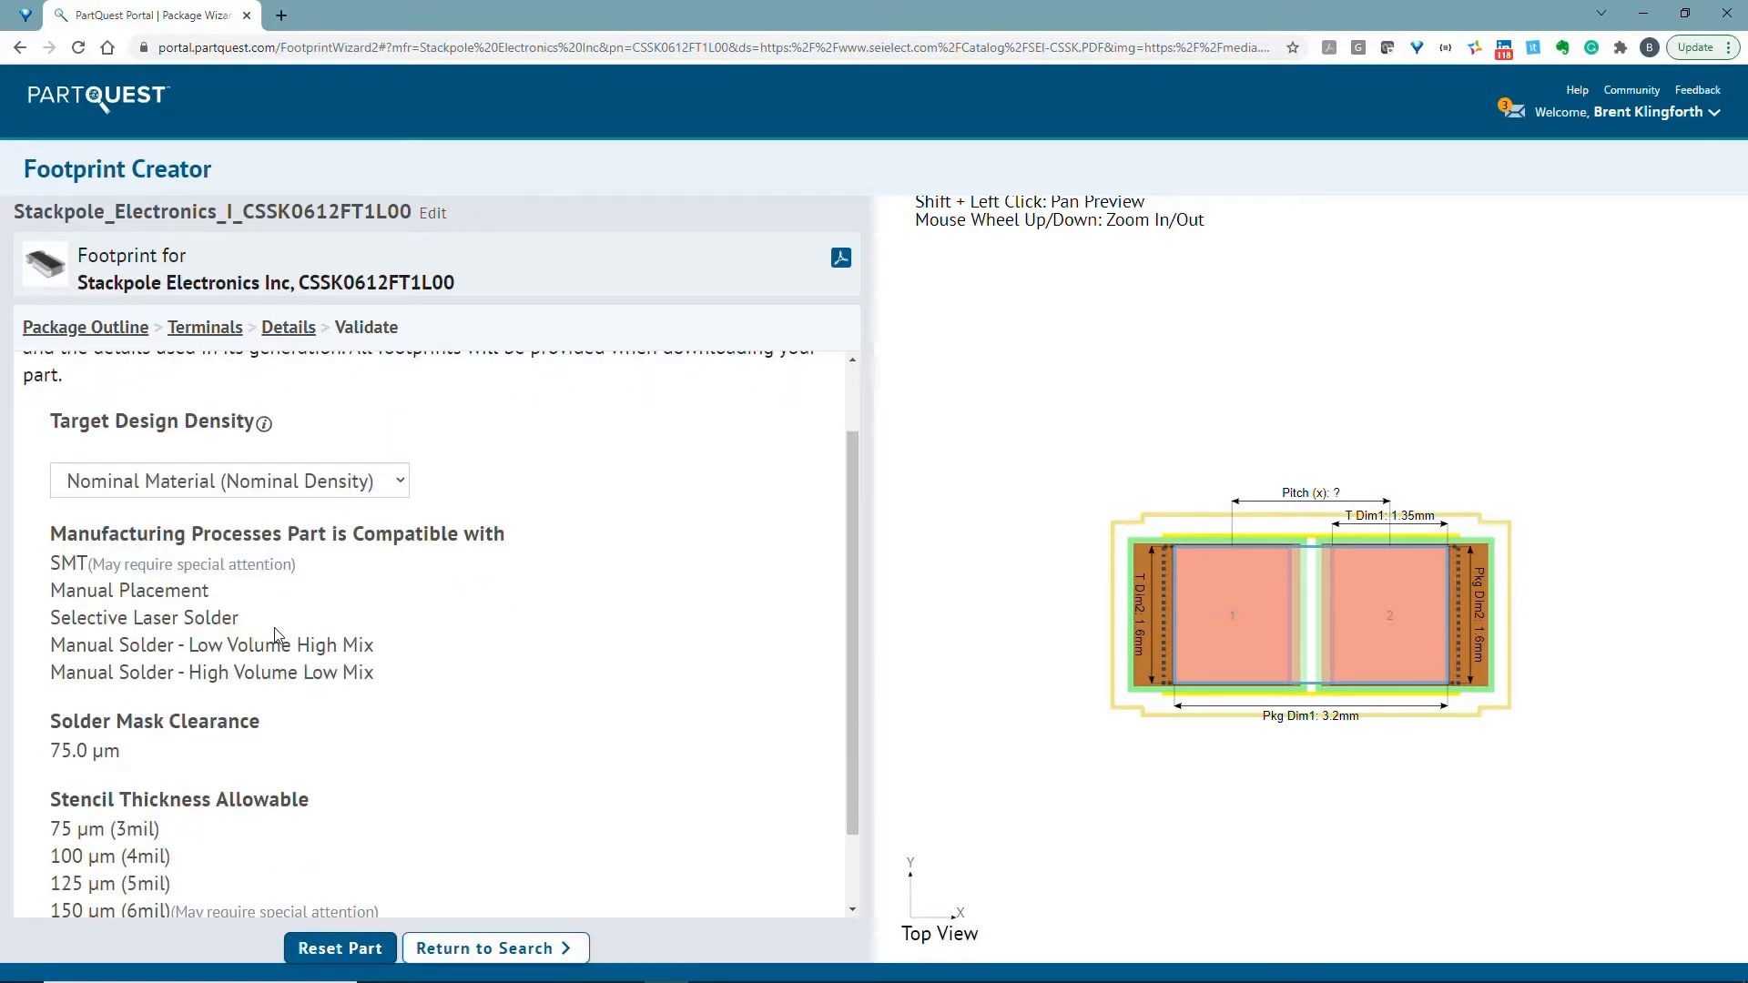
pyautogui.scroll(-1, 277, 634)
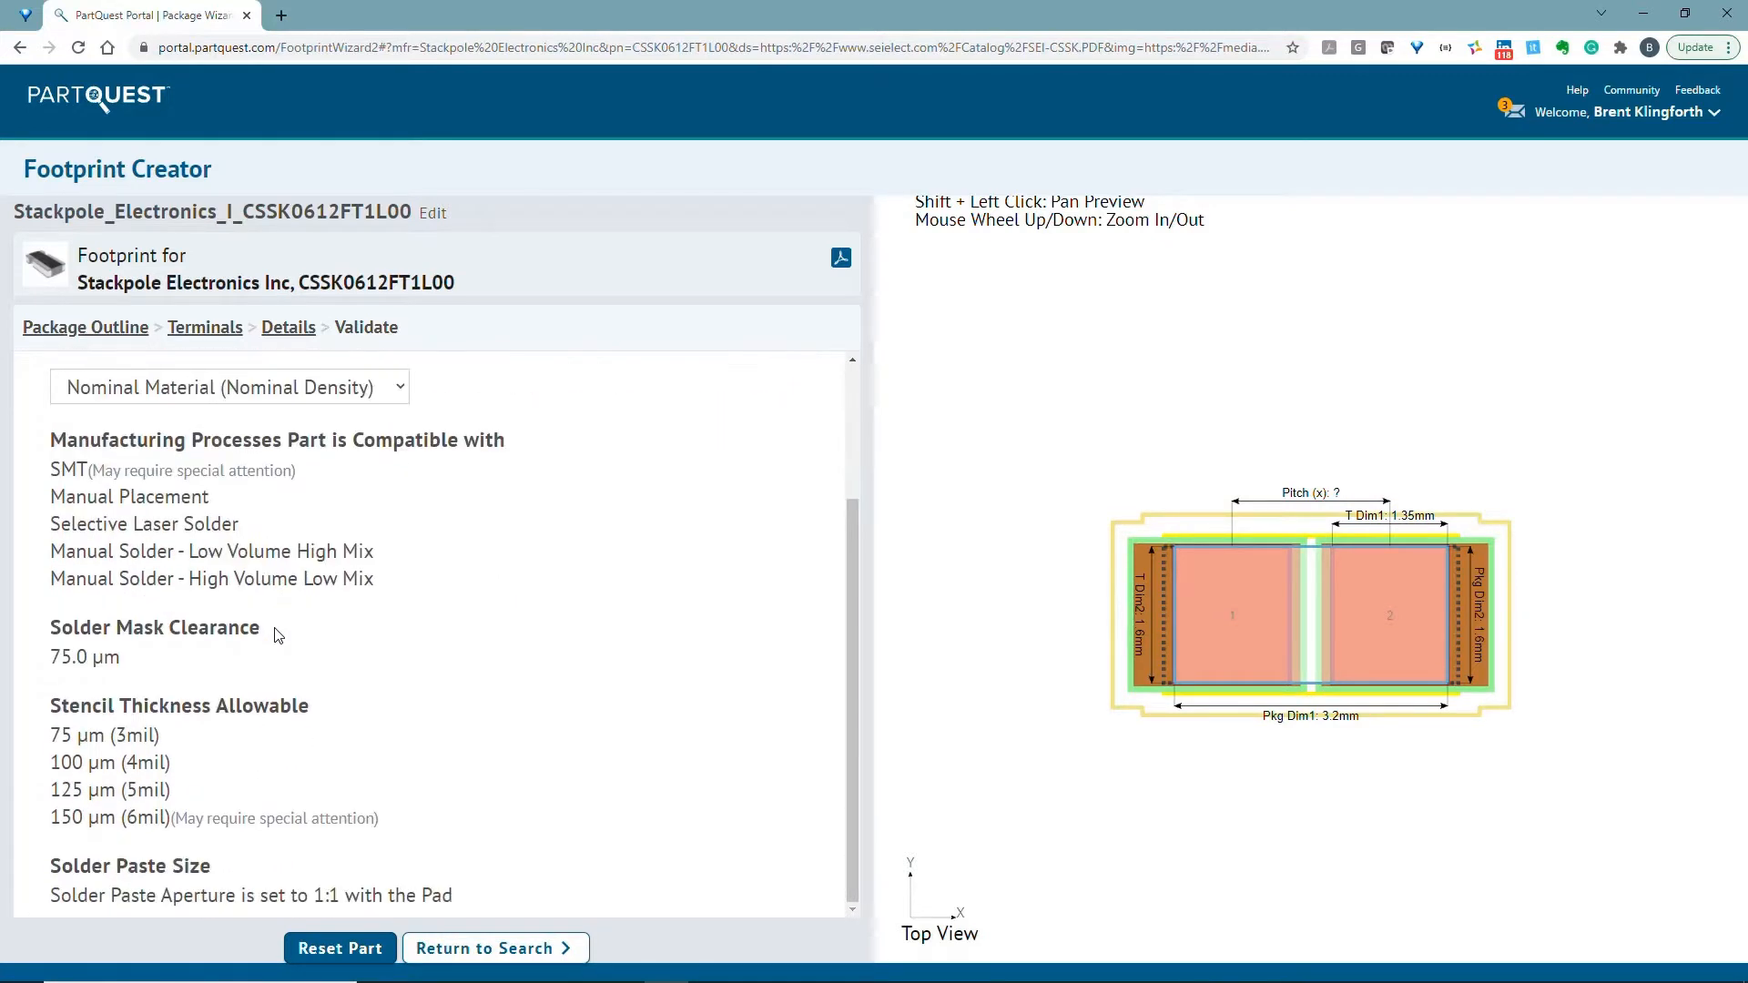
# Return to the part search and choose the standard Fixed resistor symbol for the Stackpole CSSK0612FT1L00
pyautogui.click(458, 949)
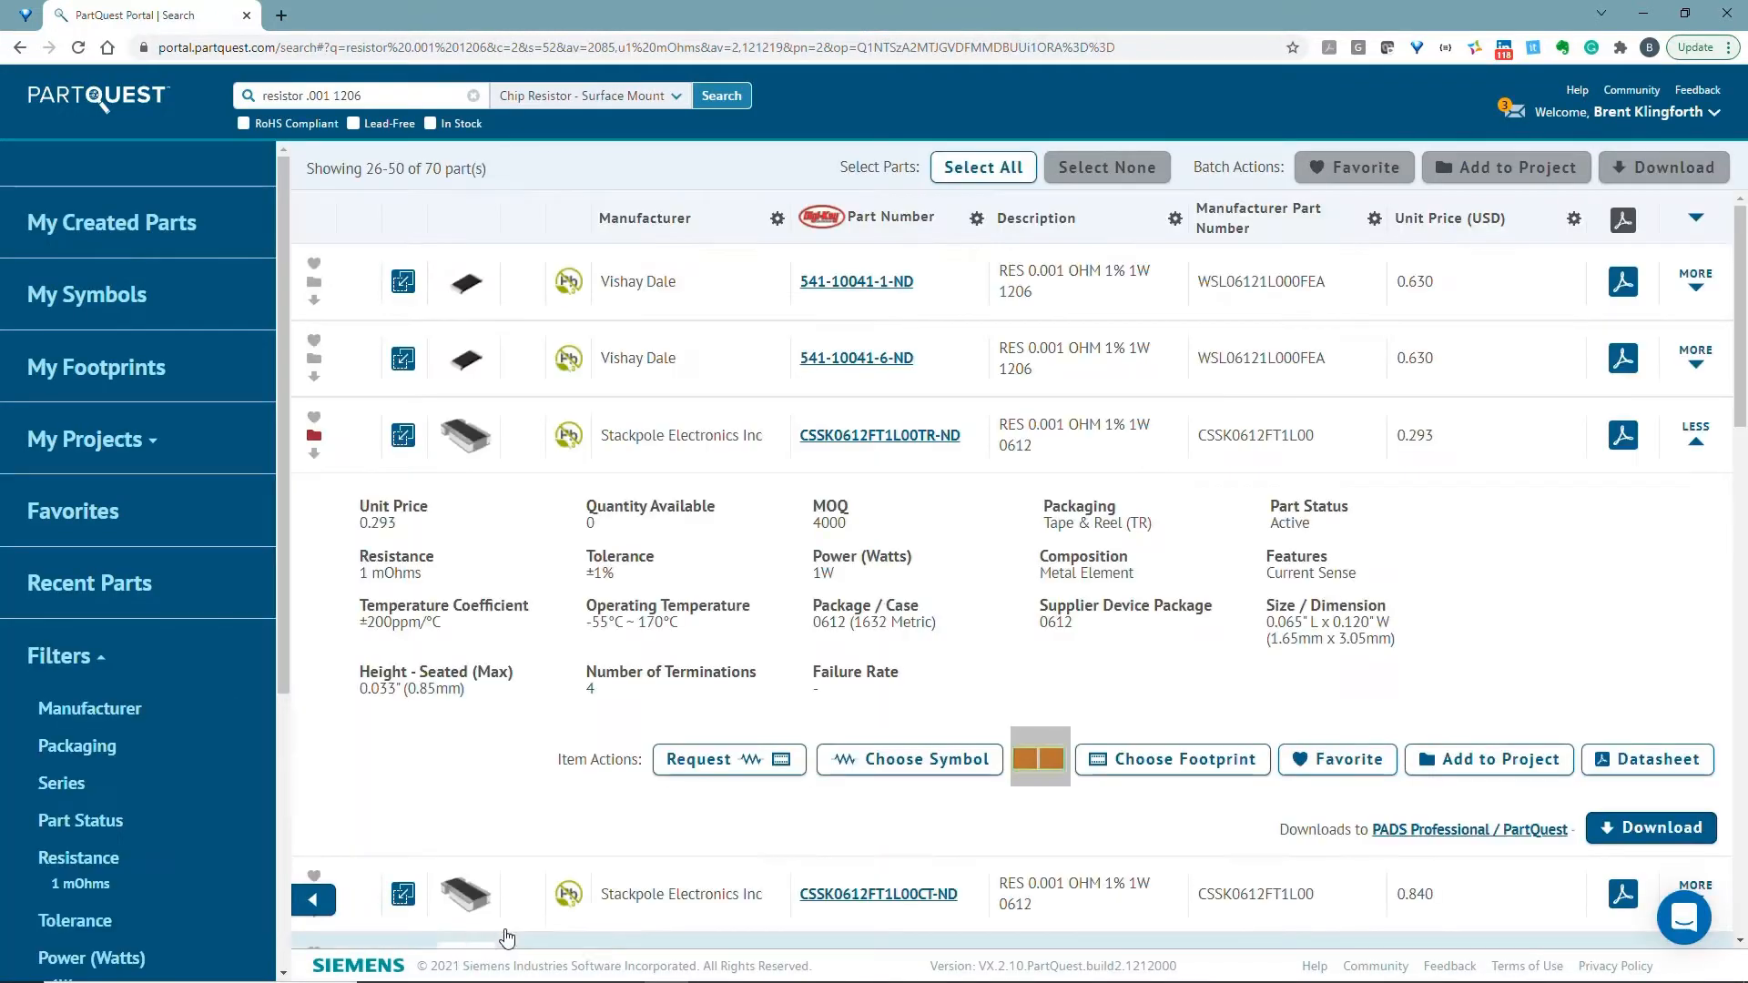
pyautogui.click(865, 763)
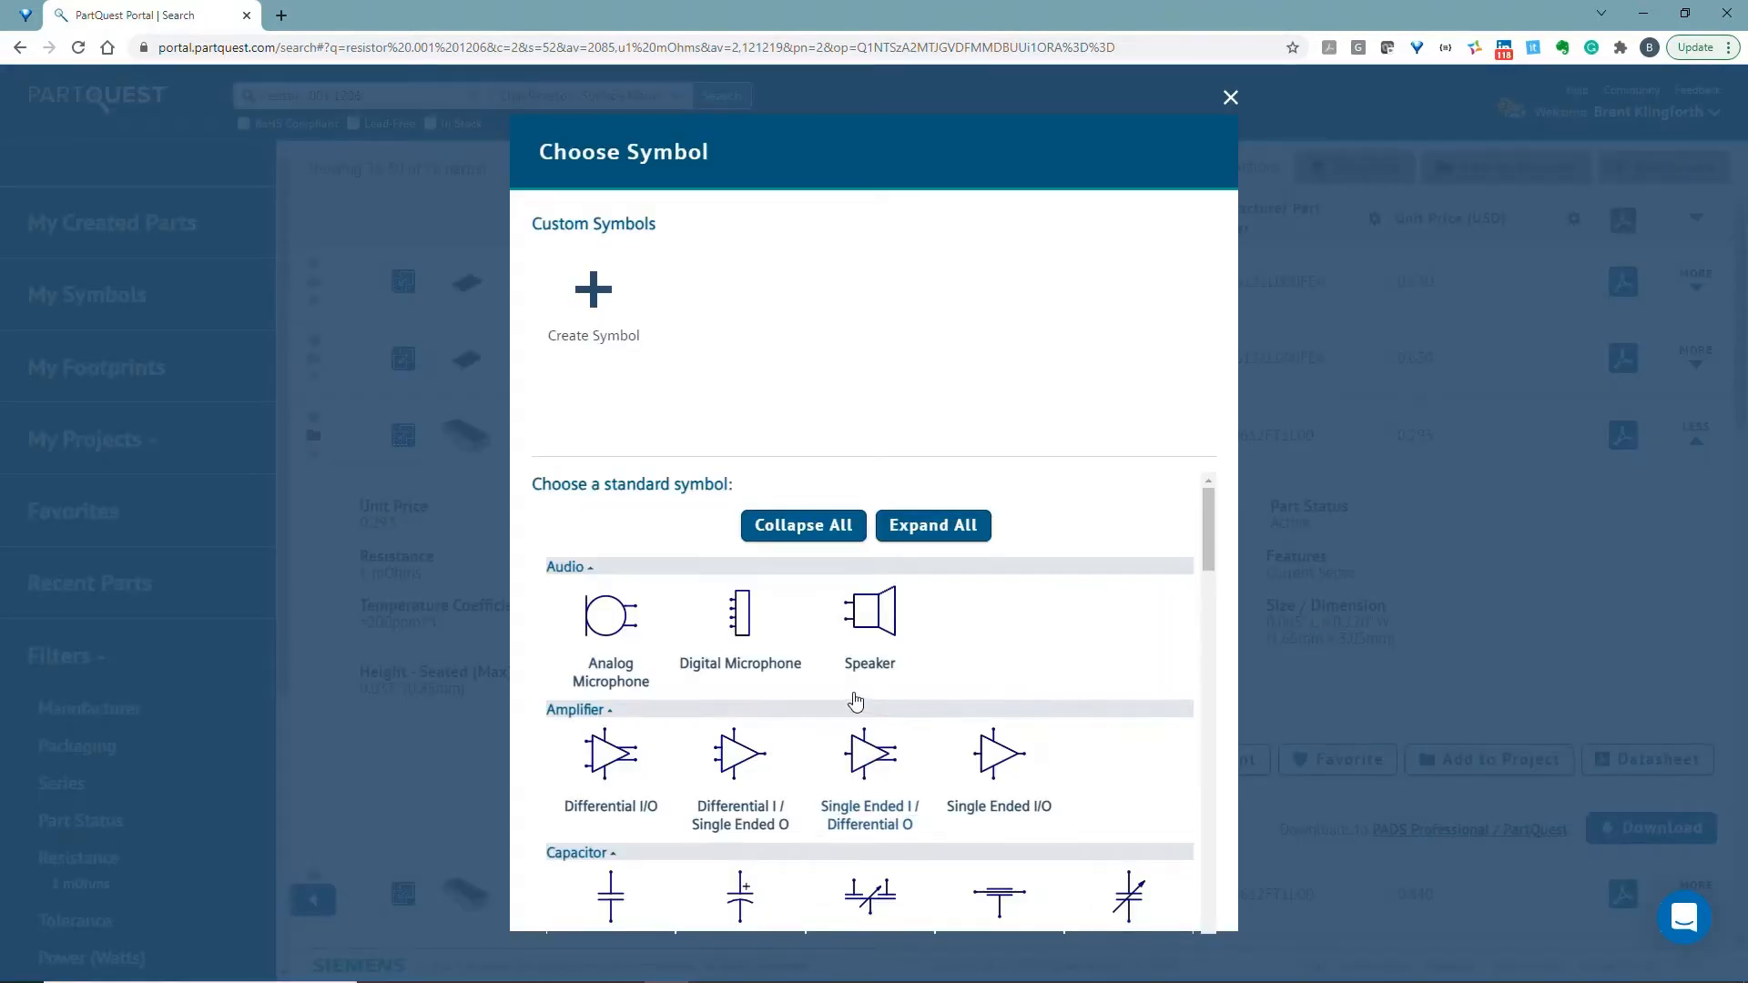
pyautogui.scroll(-7, 788, 605)
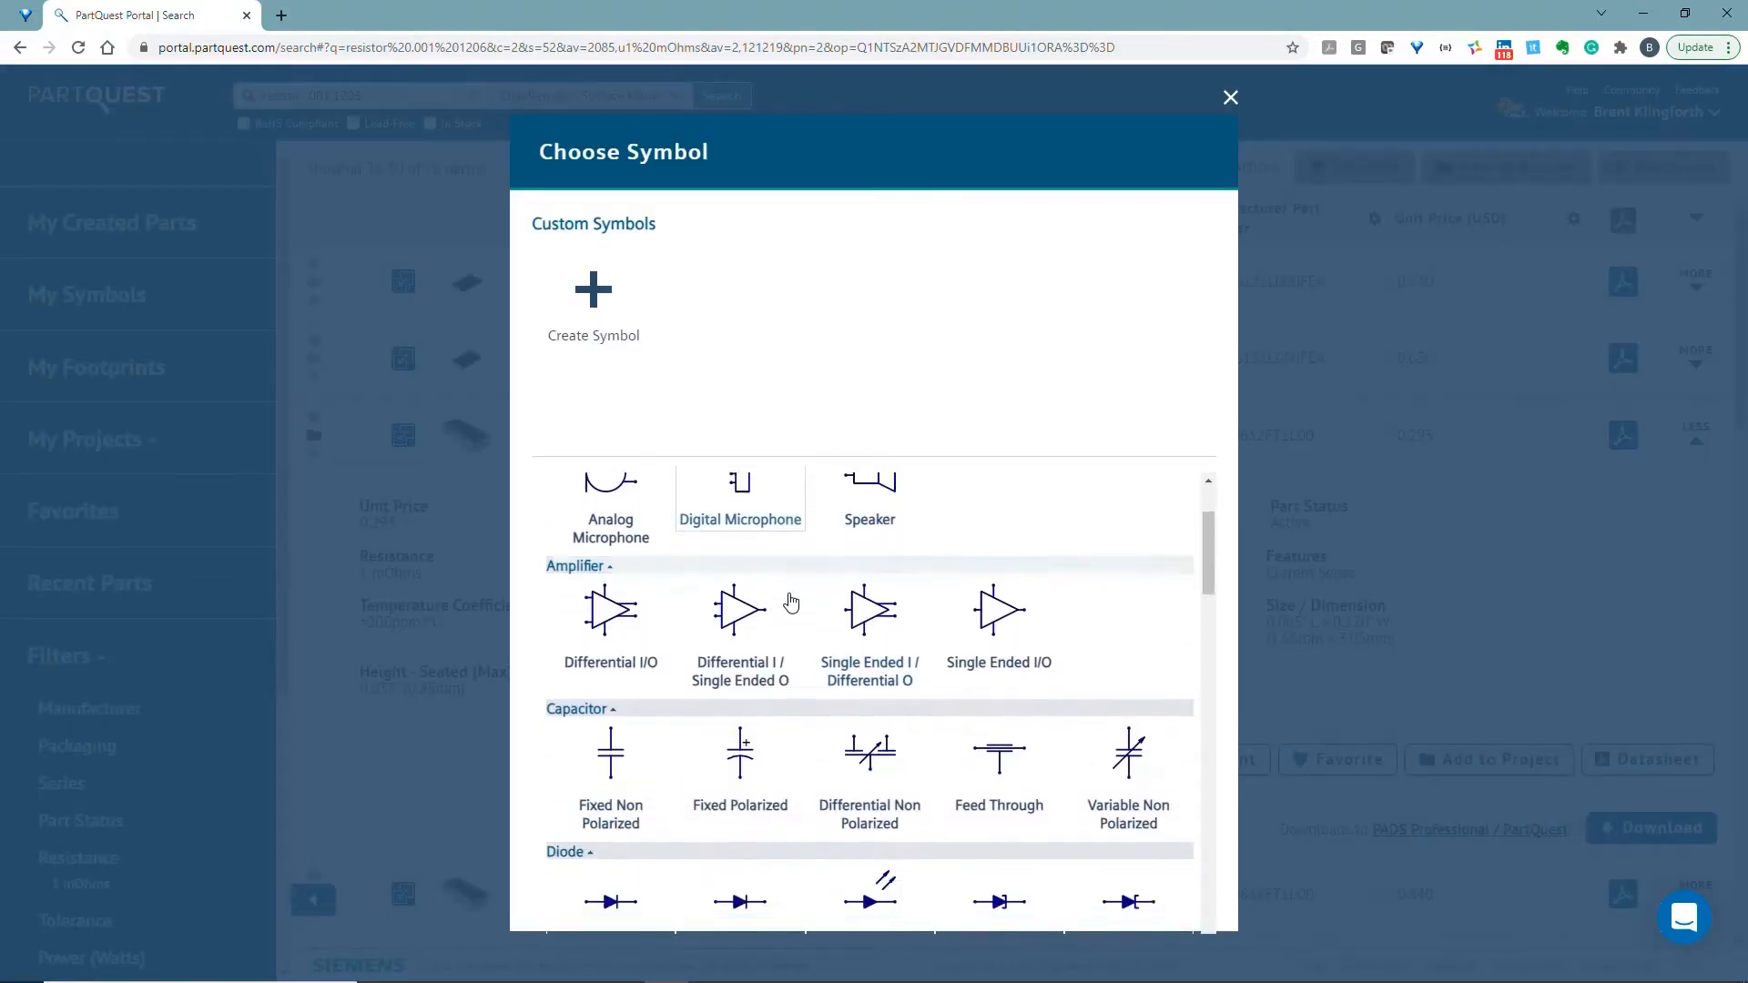
pyautogui.scroll(-10, 790, 674)
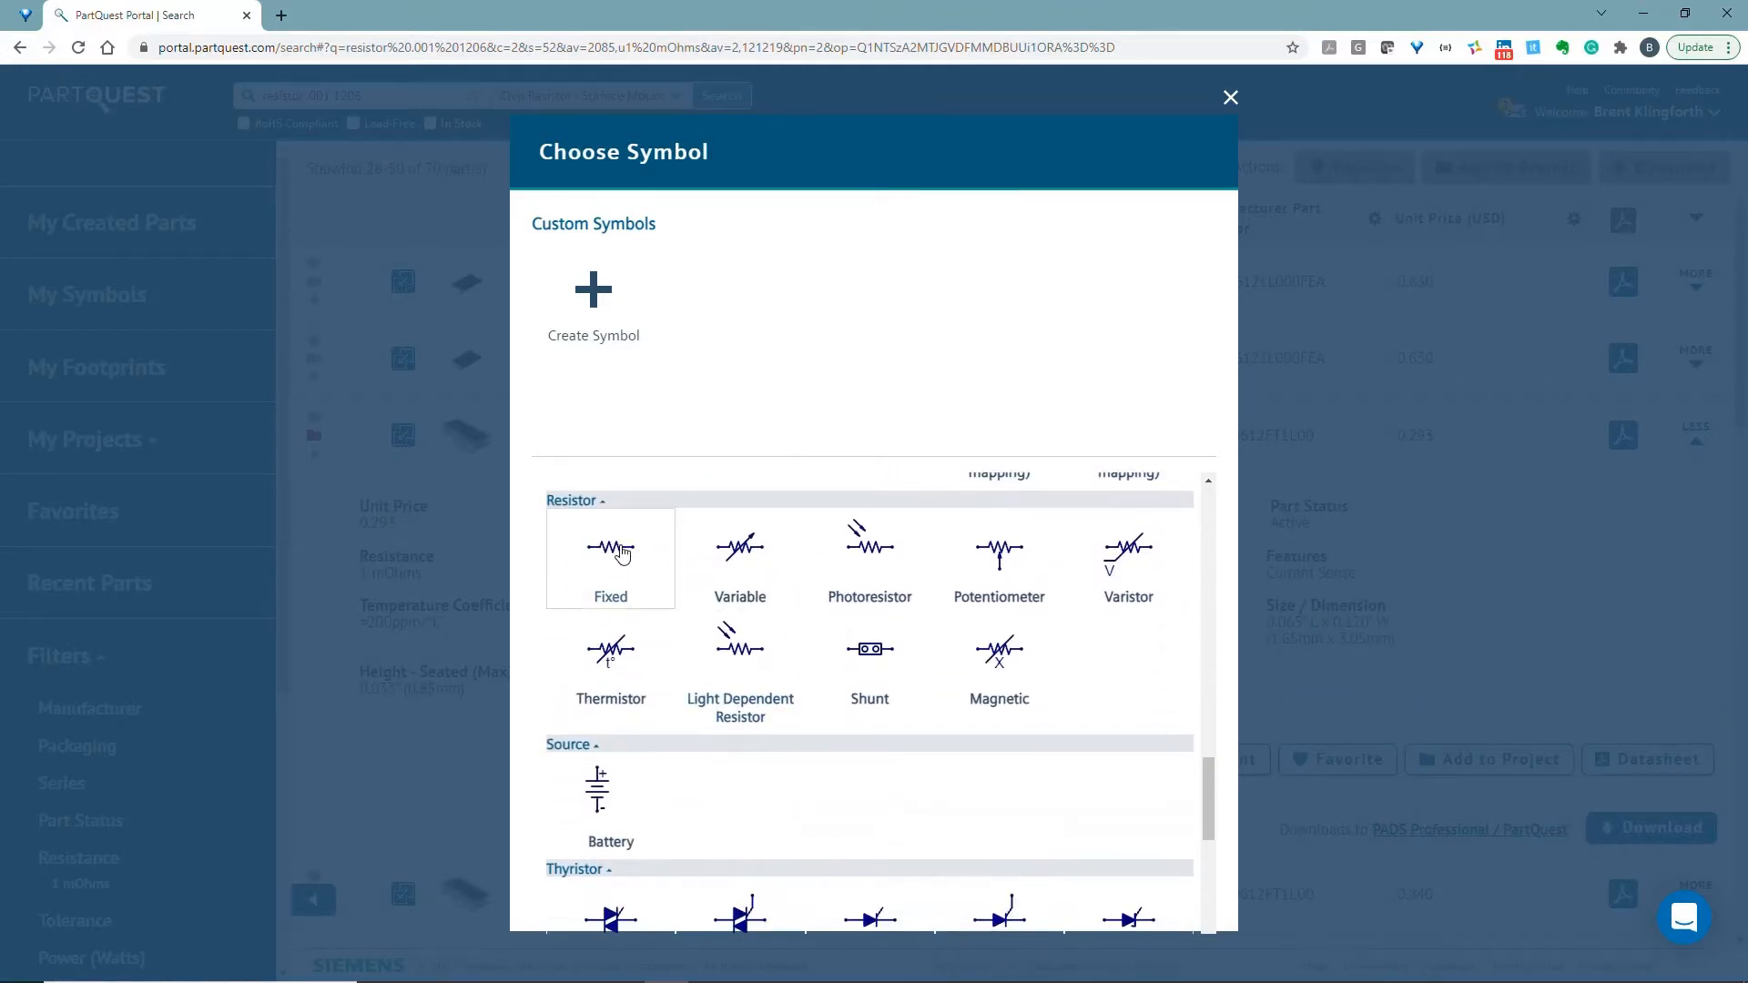
pyautogui.click(622, 554)
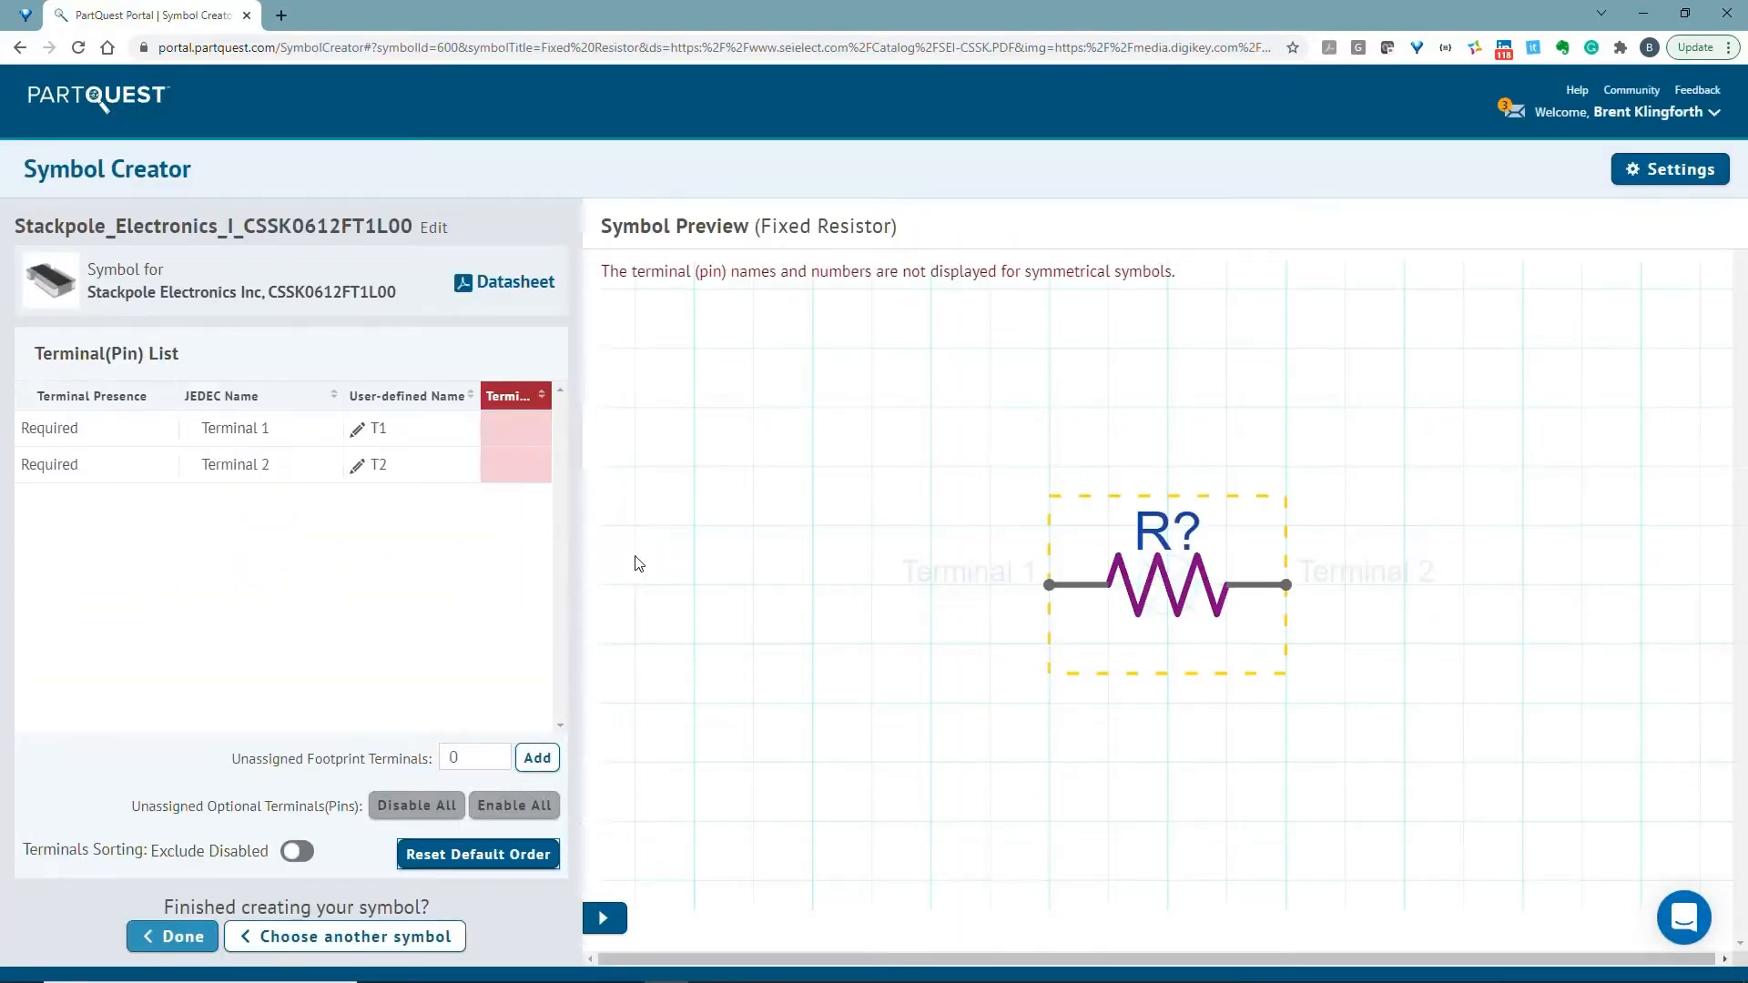
# Assign pin number 1 to Terminal 1 and pin number 2 to Terminal 2, and finish the symbol
pyautogui.click(512, 440)
pyautogui.click(270, 569)
pyautogui.click(478, 471)
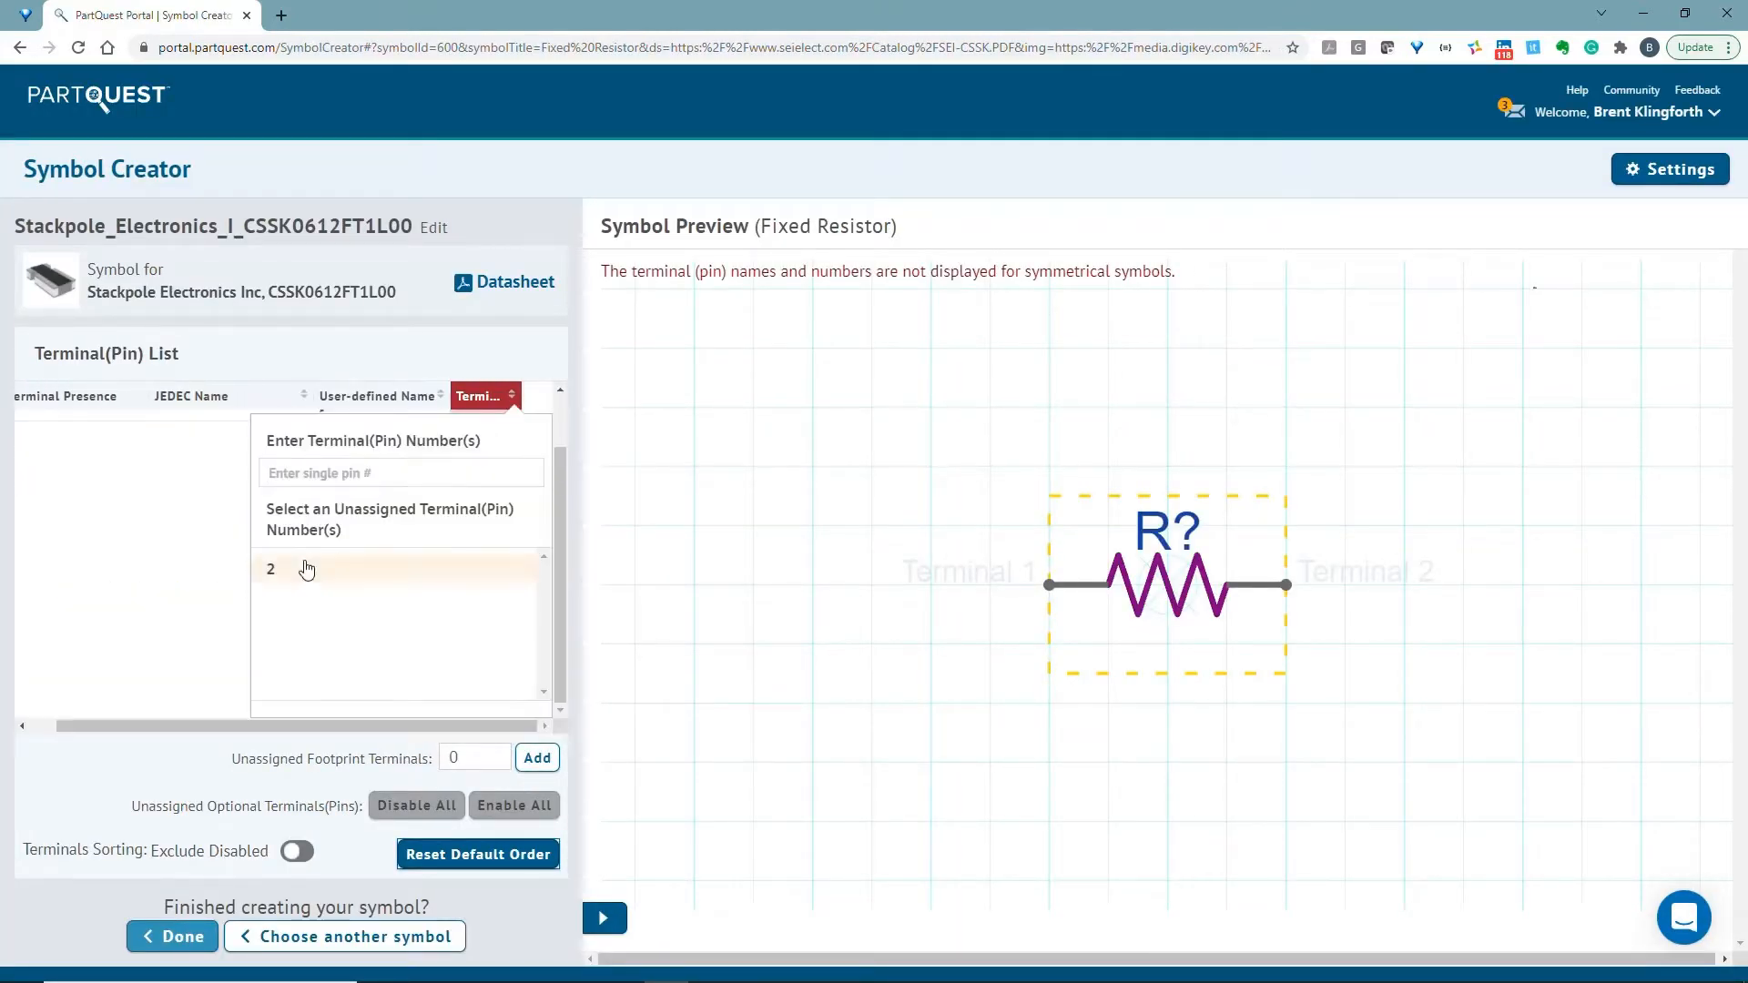
pyautogui.click(304, 569)
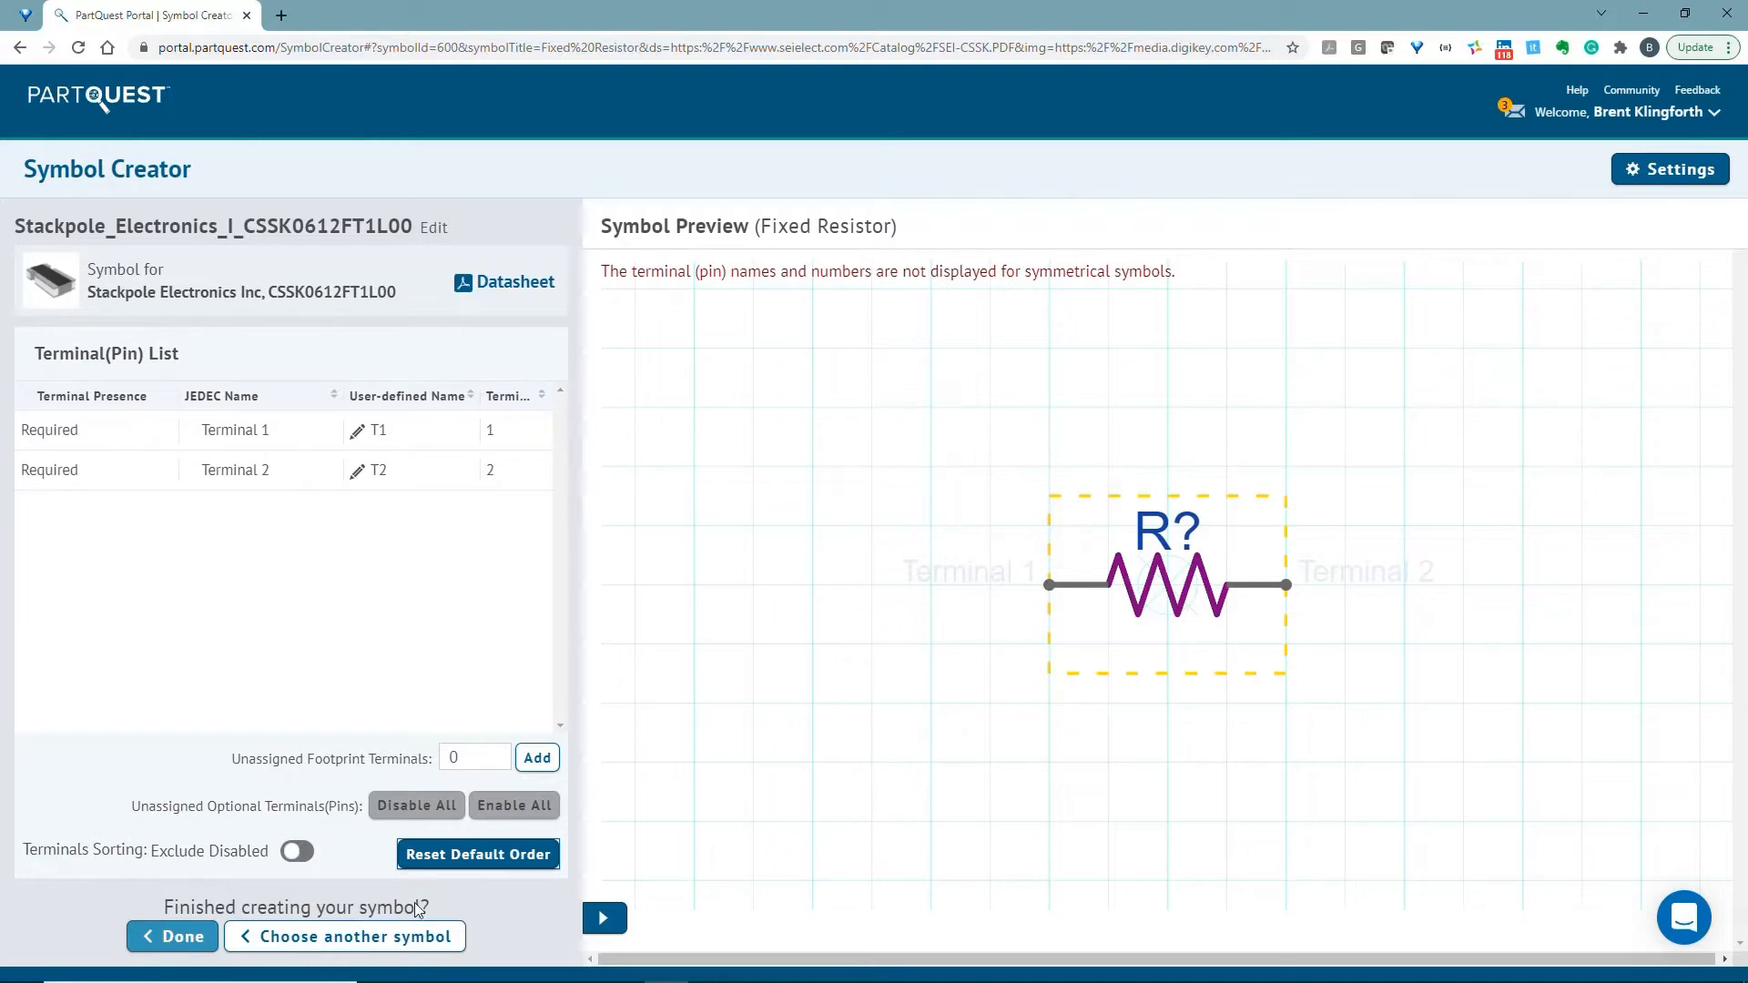
pyautogui.click(182, 938)
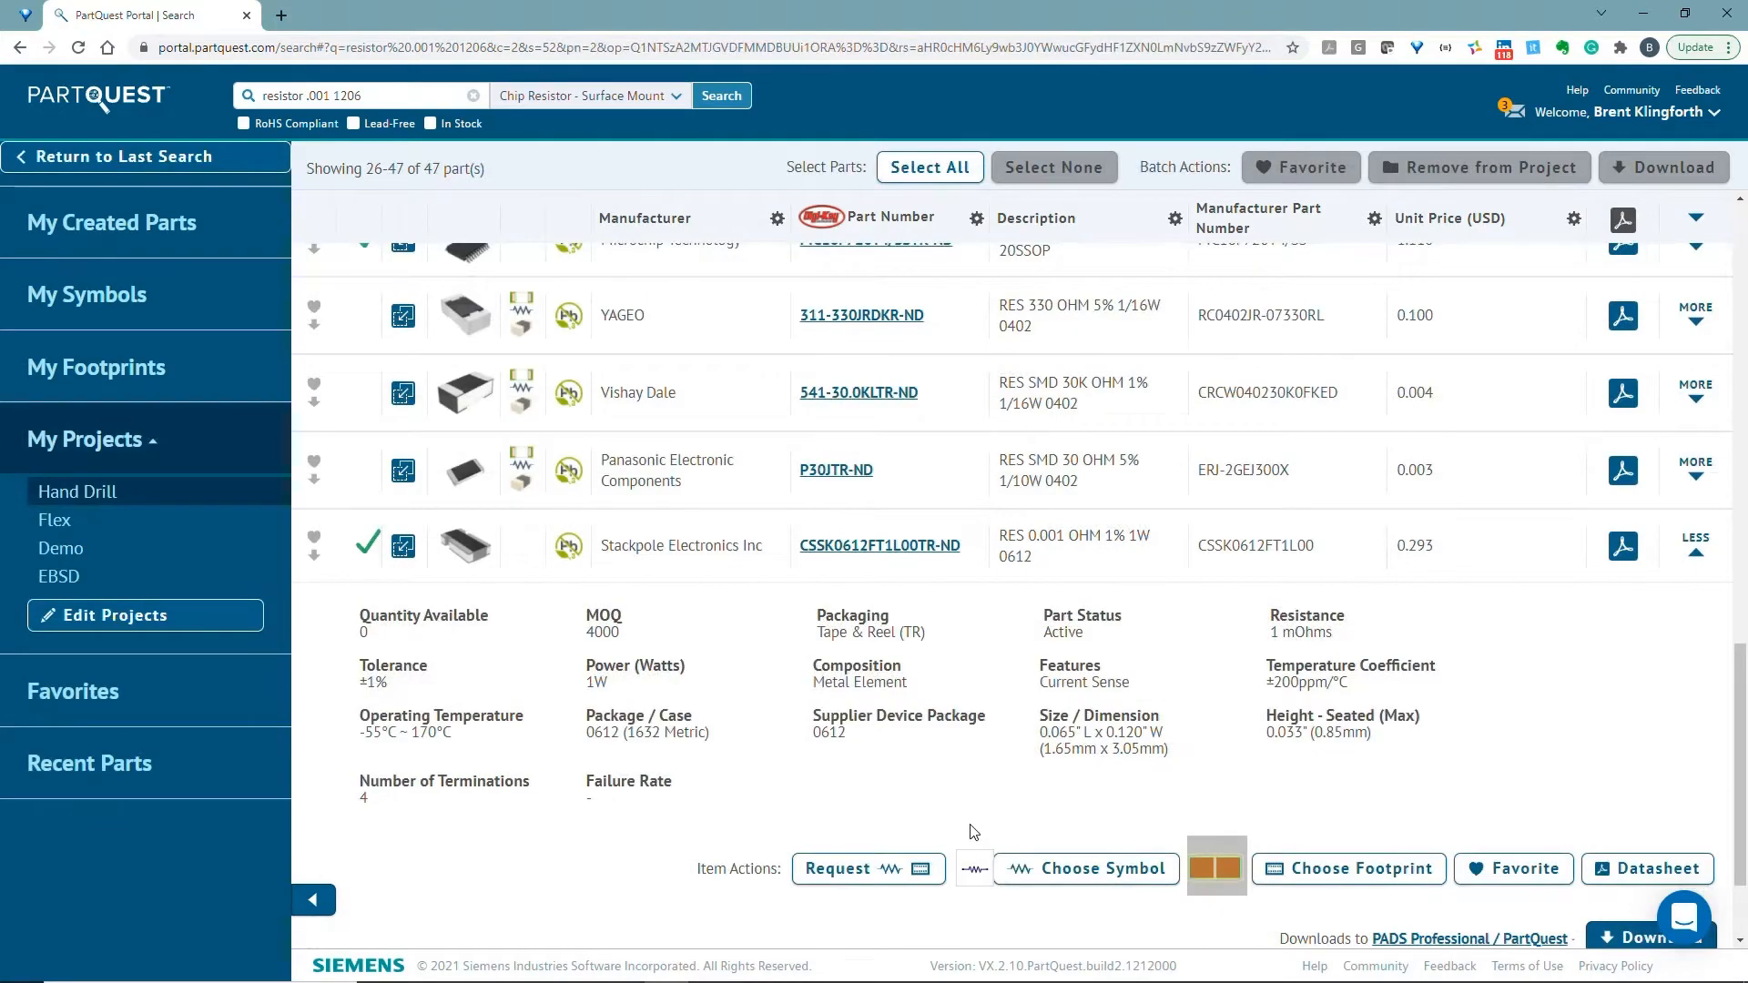
pyautogui.scroll(-2, 973, 828)
pyautogui.scroll(1, 972, 829)
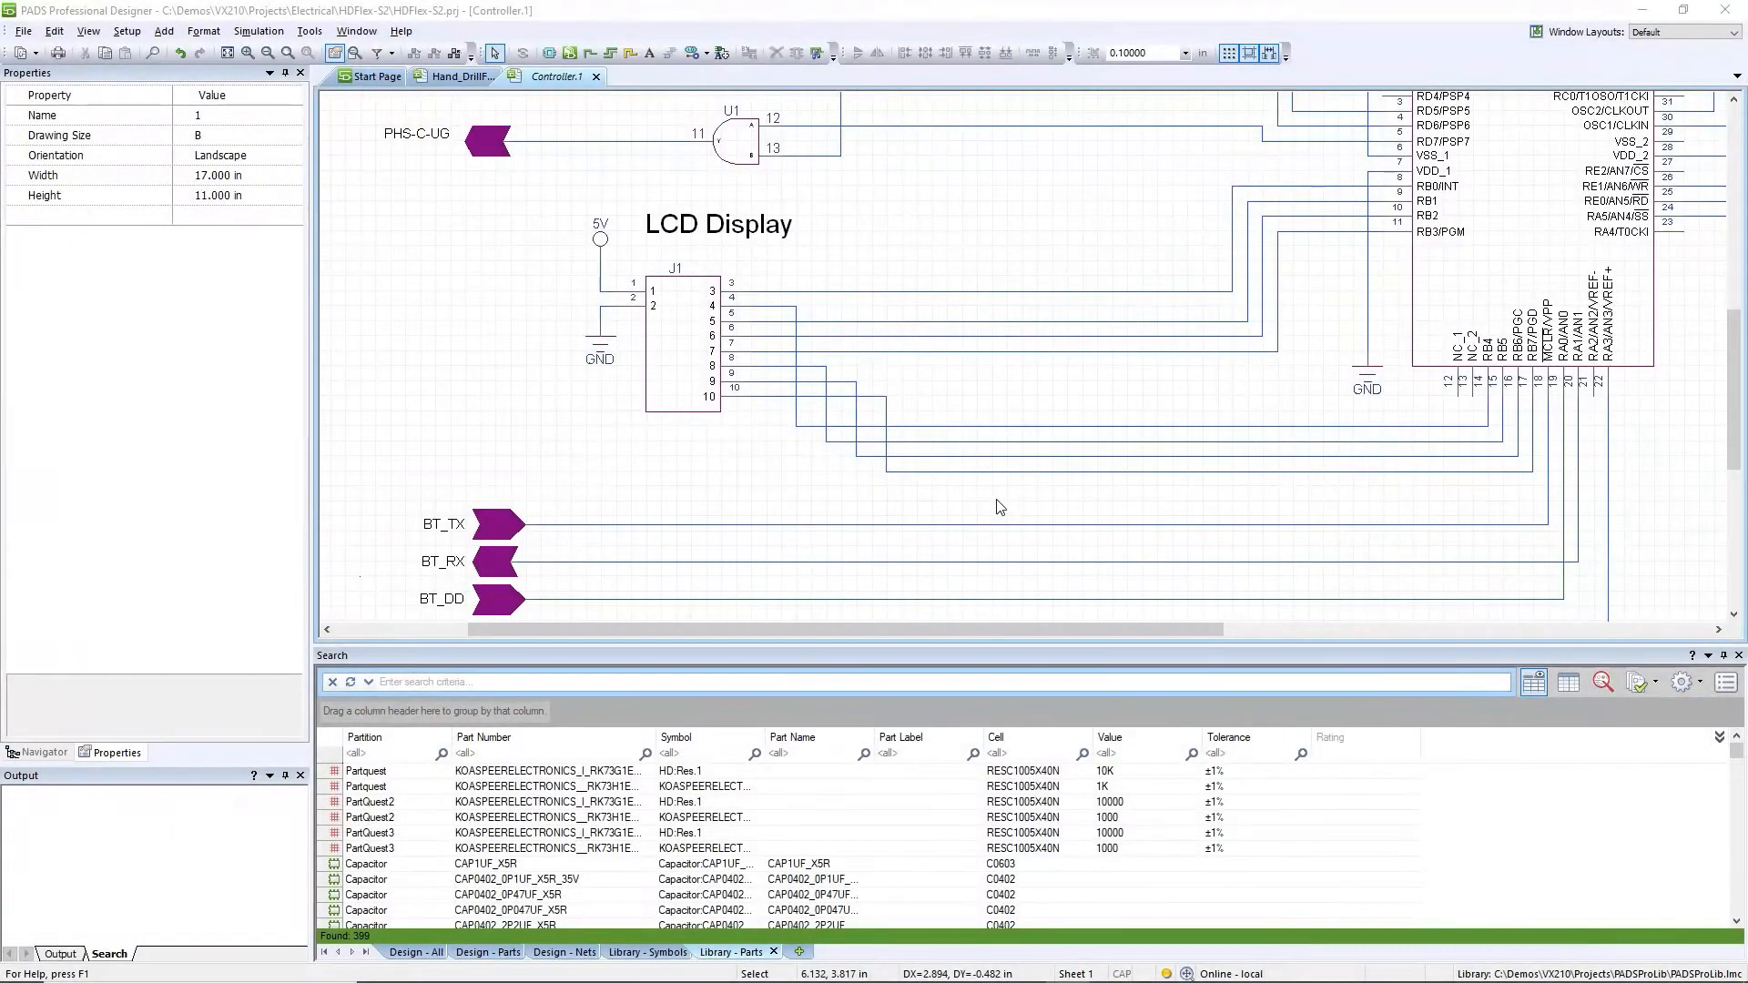
# Switch to the PartQuest portal and import the YAGEO RC0402JR-0730RL and Riedon CSR1206-0R001F1 resistors into PADS Professional Designer
pyautogui.hotkey('alt', 'Tab')
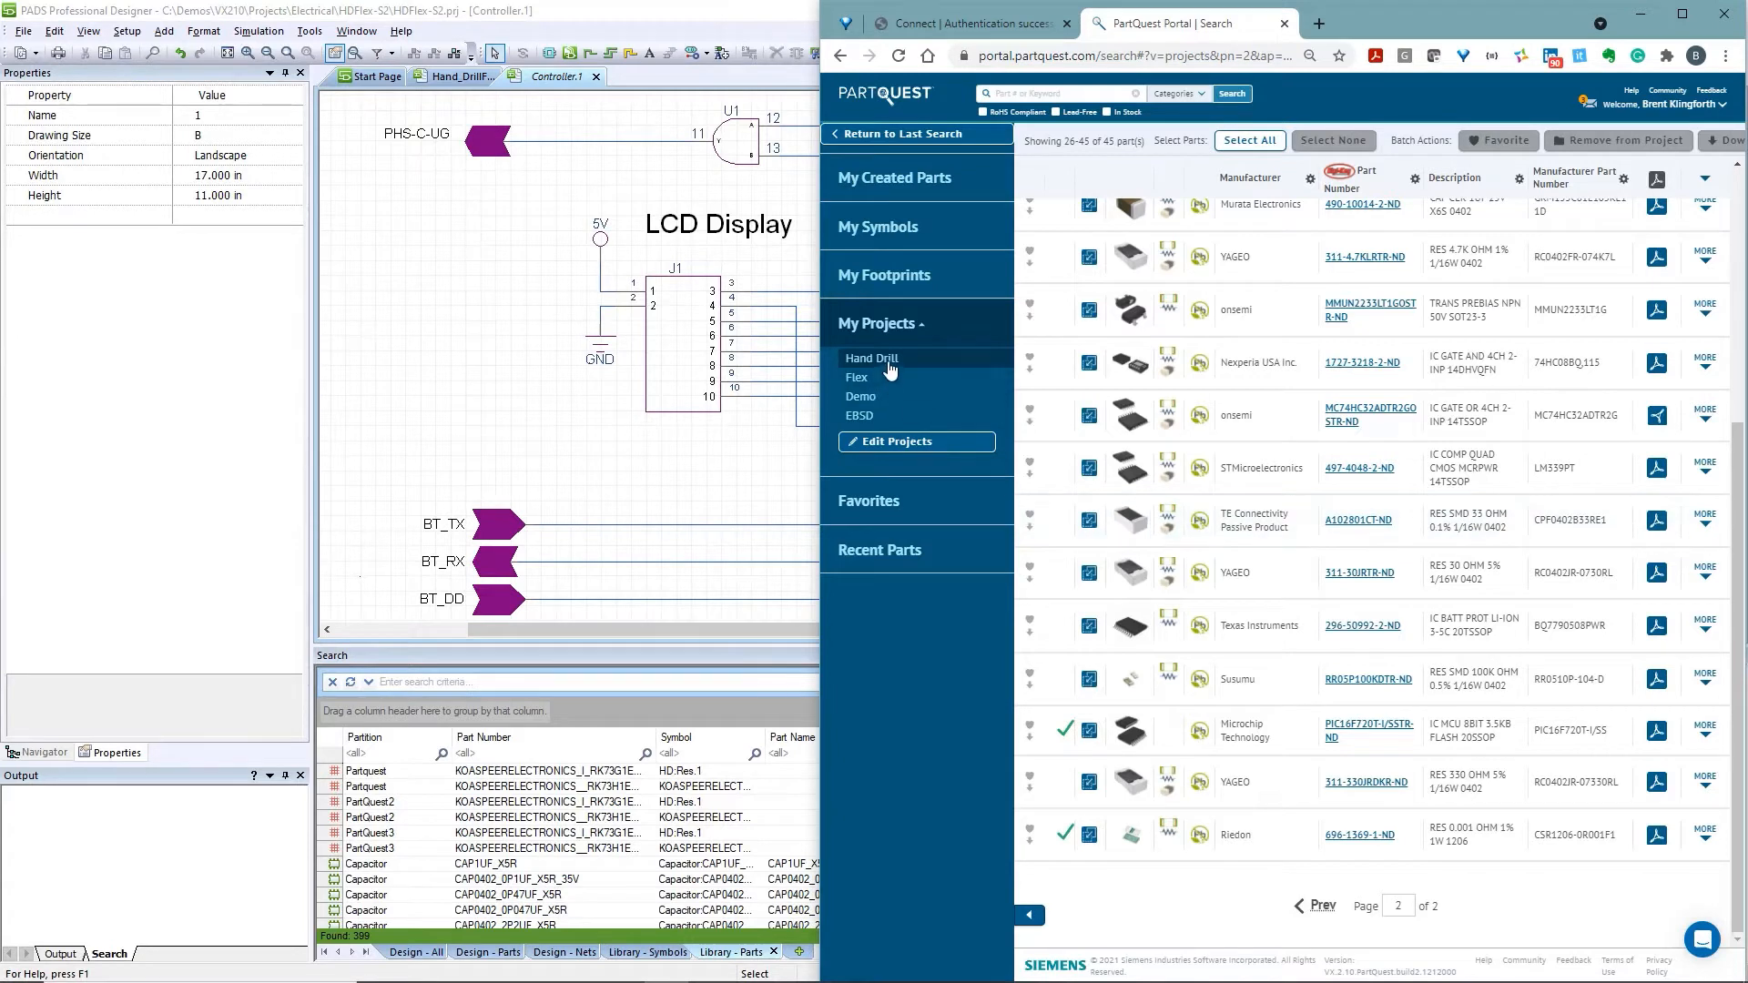
pyautogui.click(1090, 575)
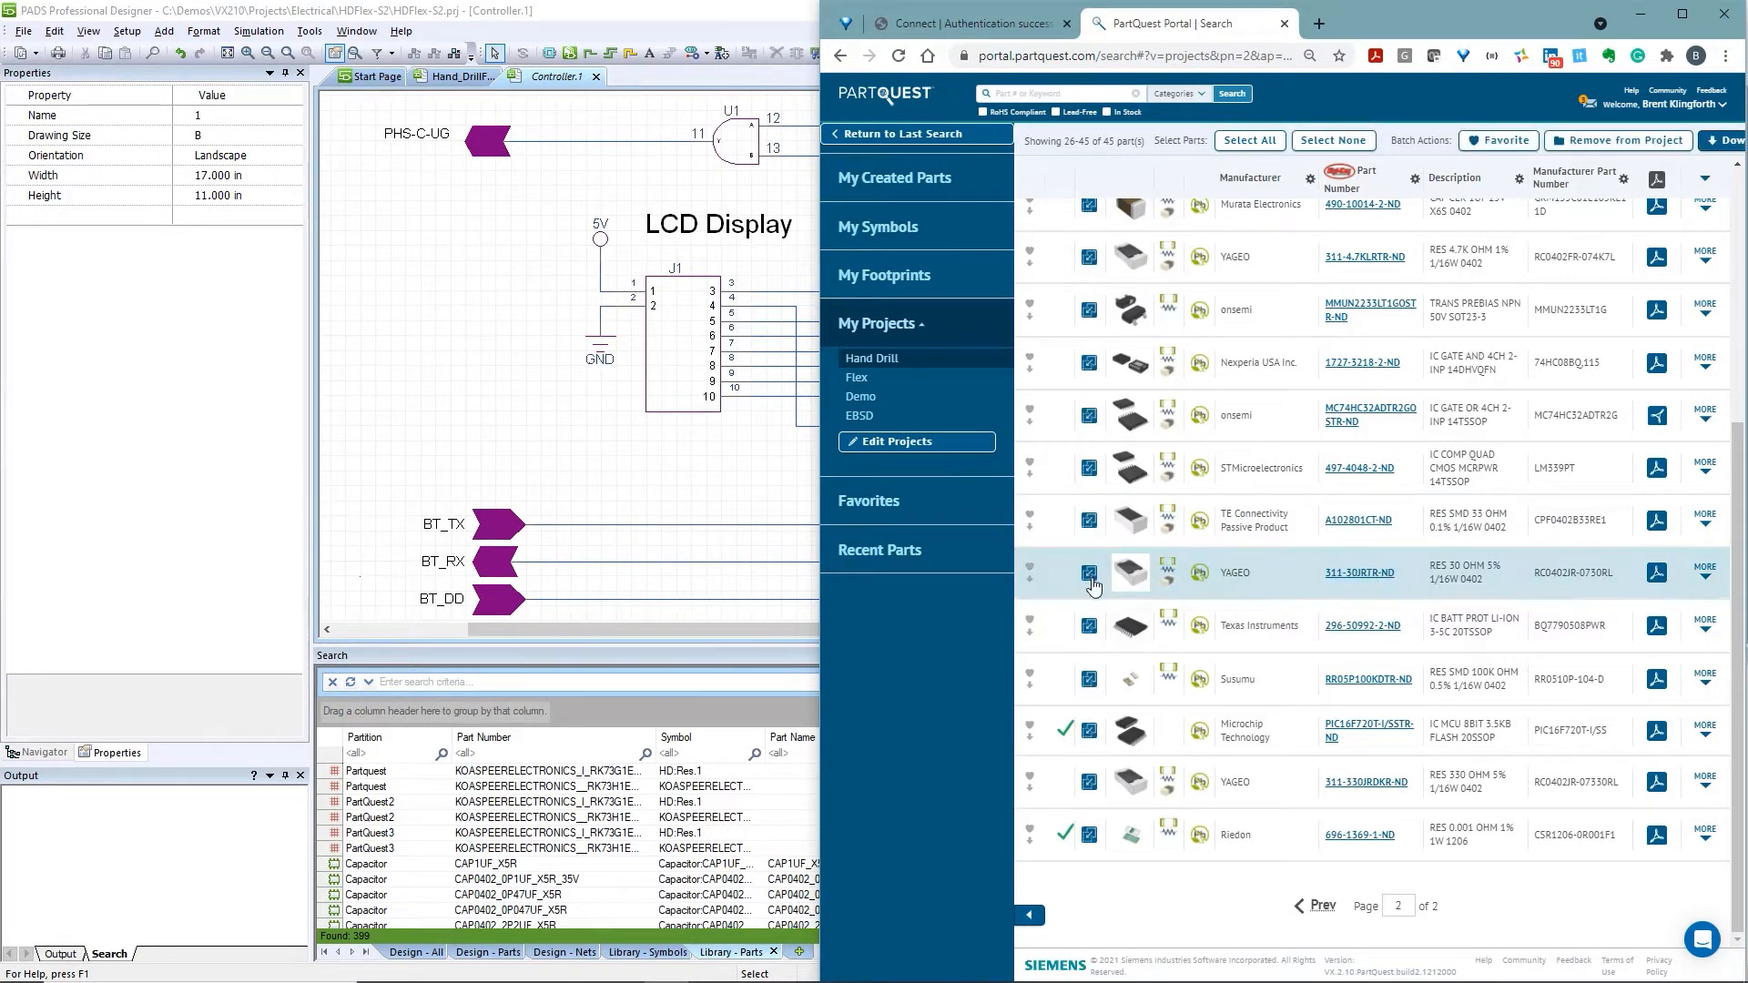
pyautogui.click(1083, 841)
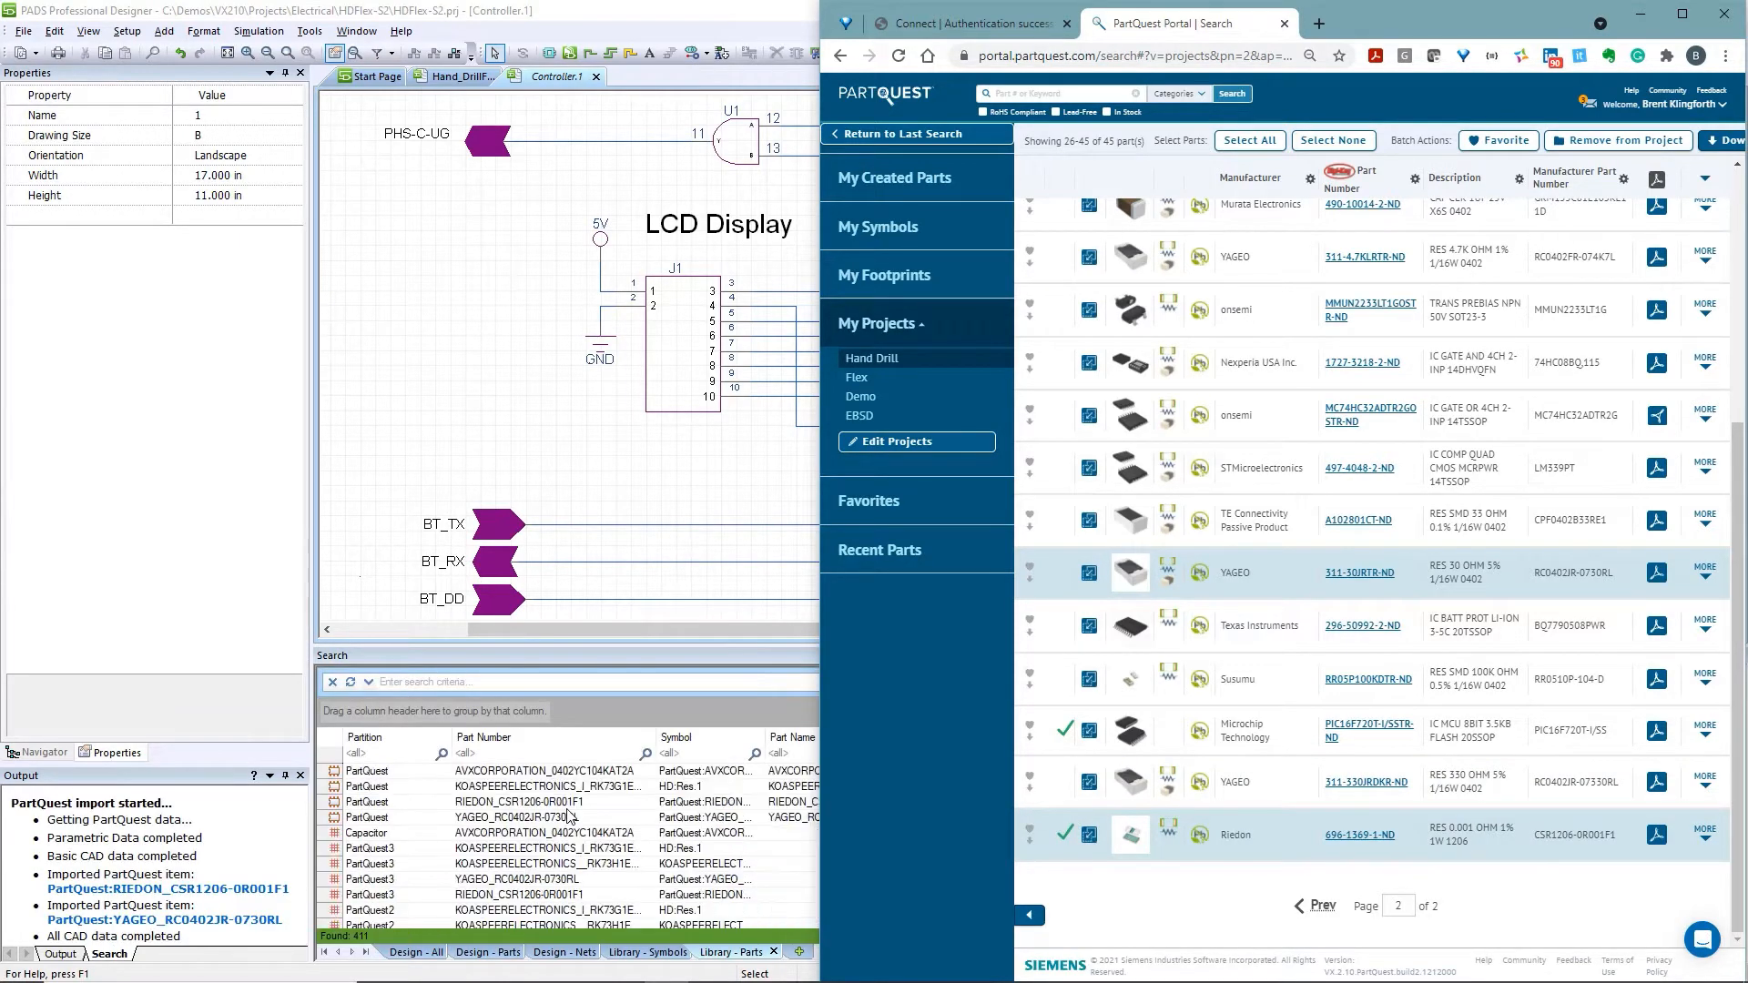
pyautogui.click(608, 657)
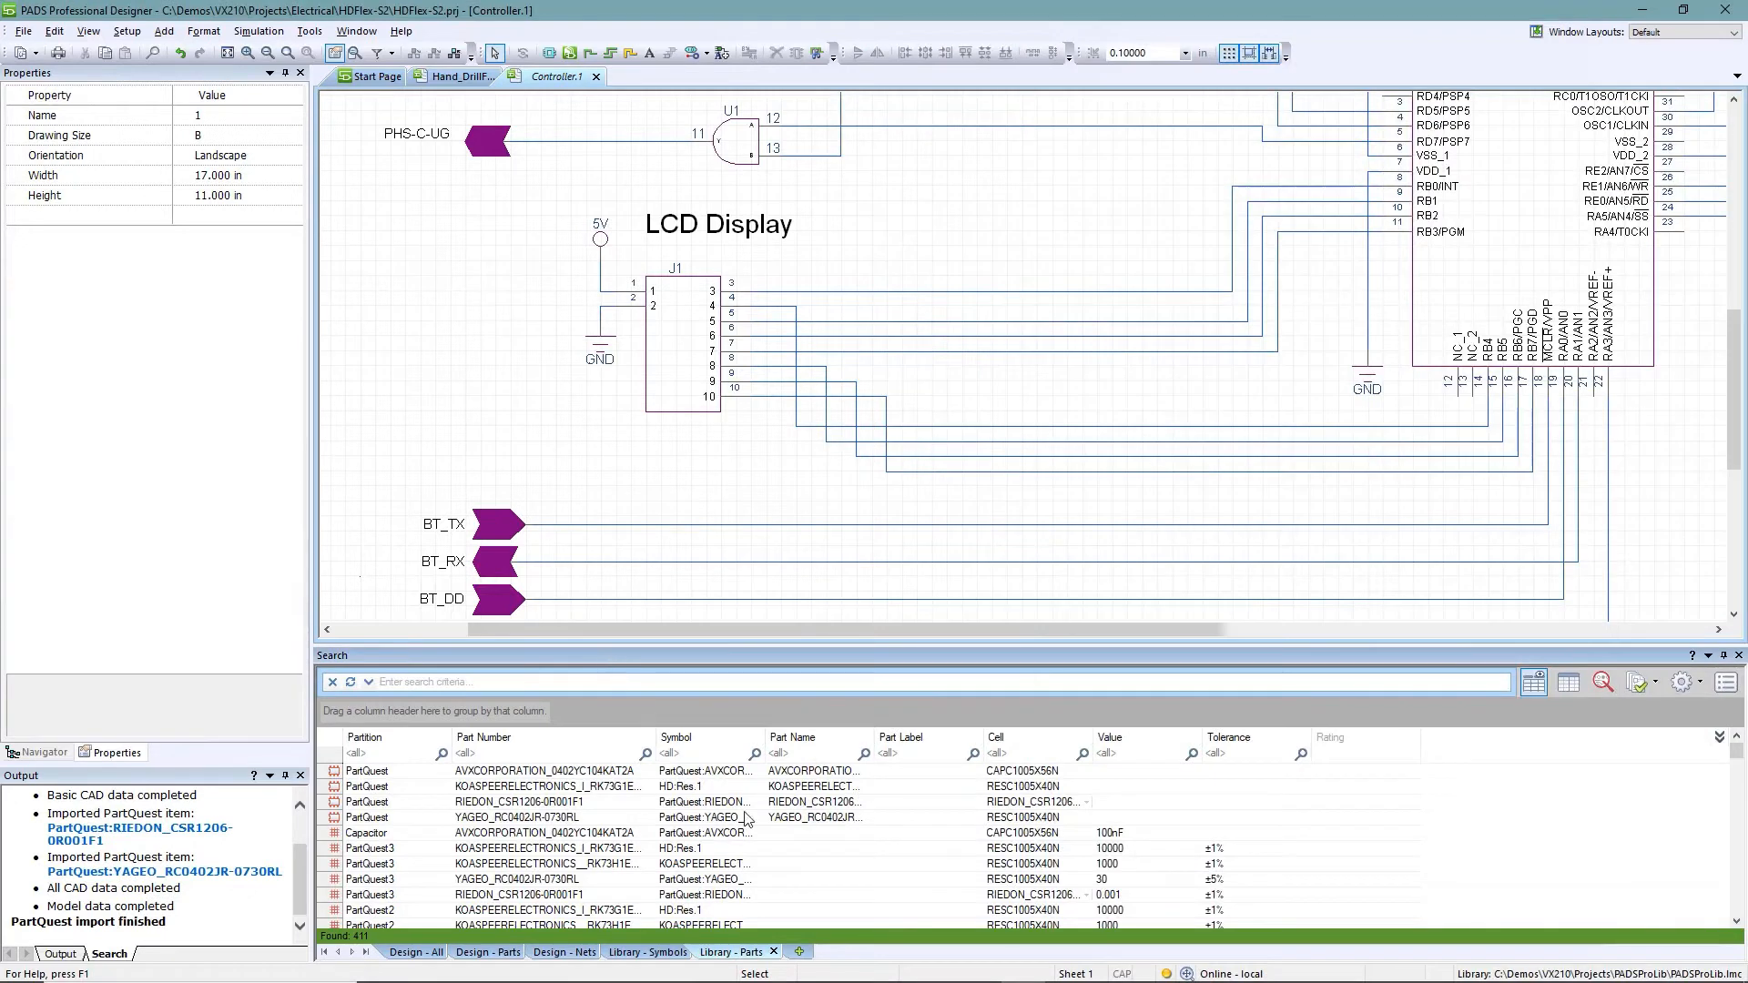
# Select the 30 ohm YAGEO_RC0402JR-0730RL in the library parts and turn on the preview layout with both symbol and footprint
pyautogui.click(880, 879)
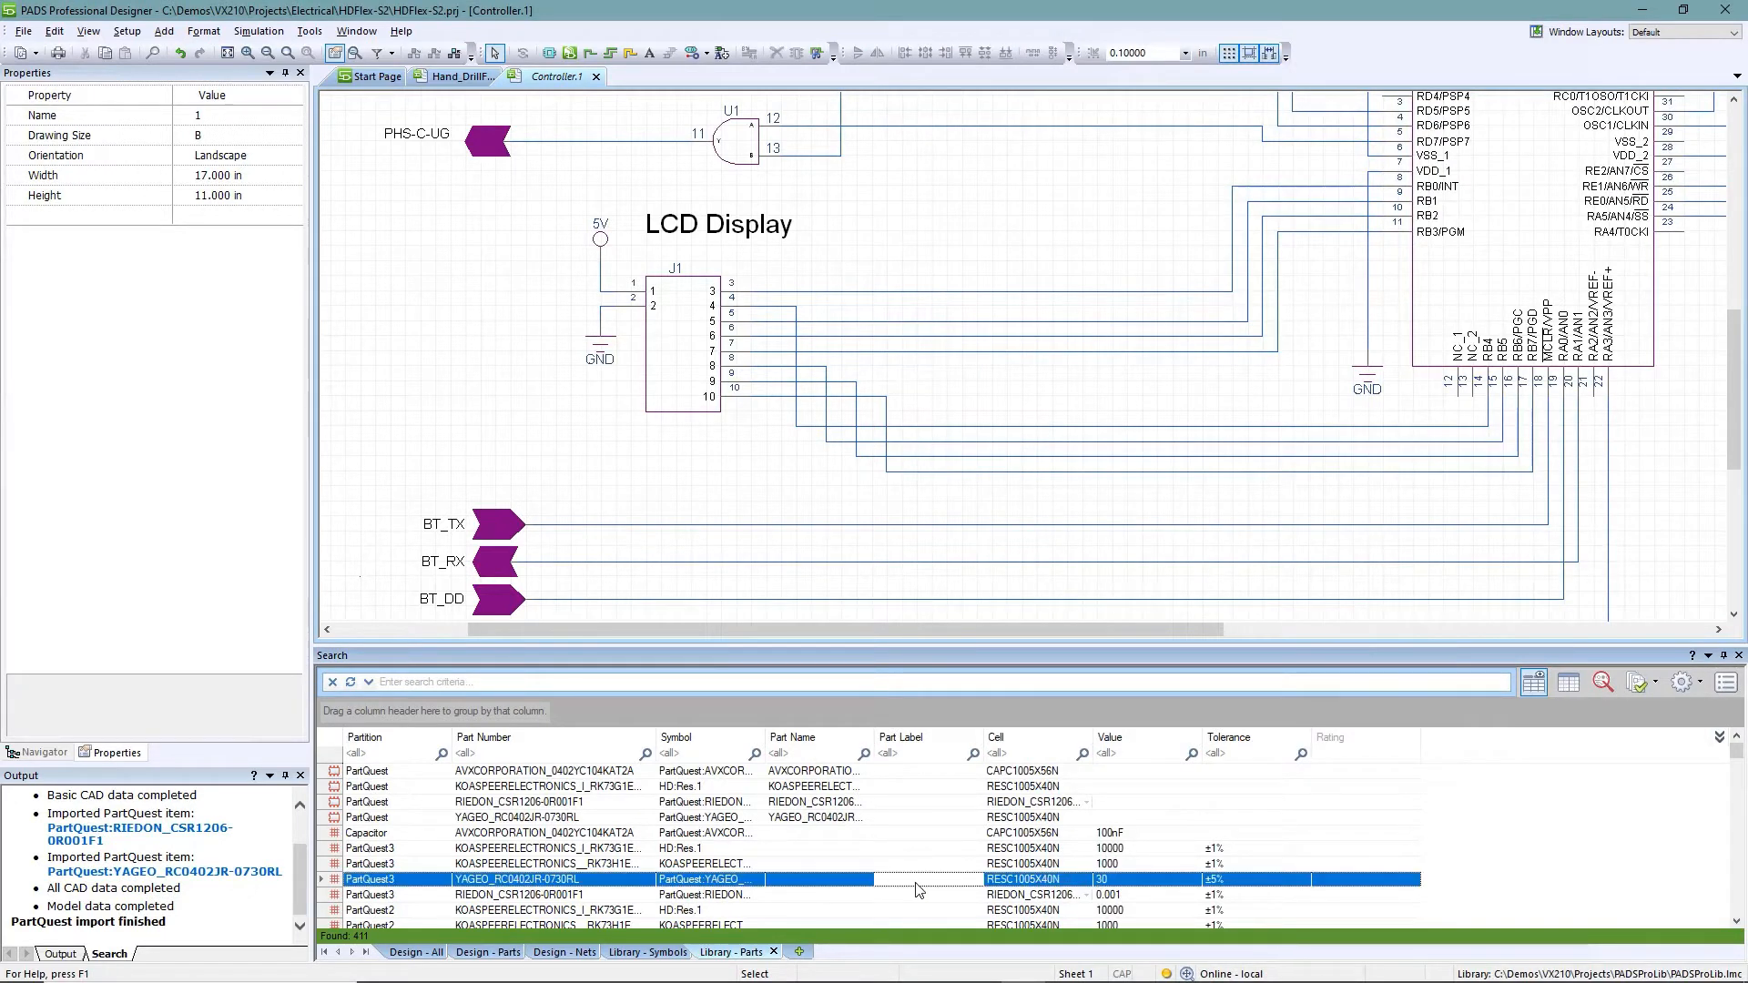
pyautogui.click(1730, 691)
pyautogui.click(1728, 671)
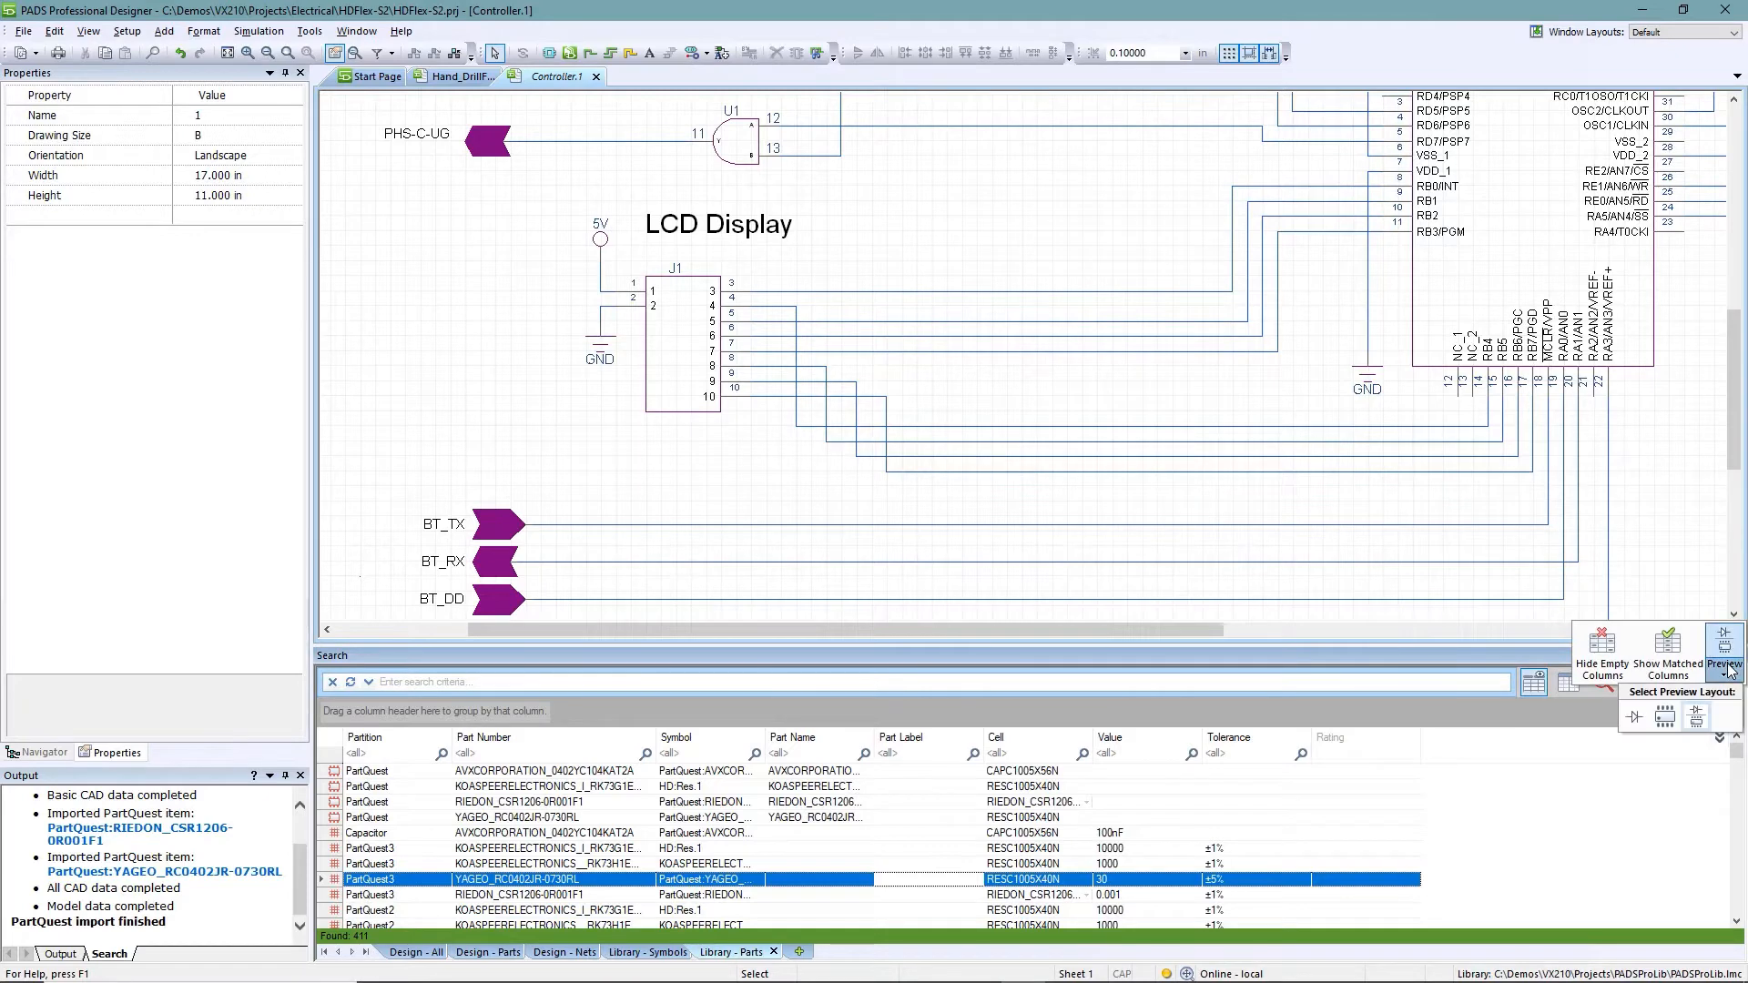
pyautogui.click(1695, 718)
# Place the YAGEO 30 ohm resistor on the Controller sheet beside J1 and review its imported properties
pyautogui.click(1699, 753)
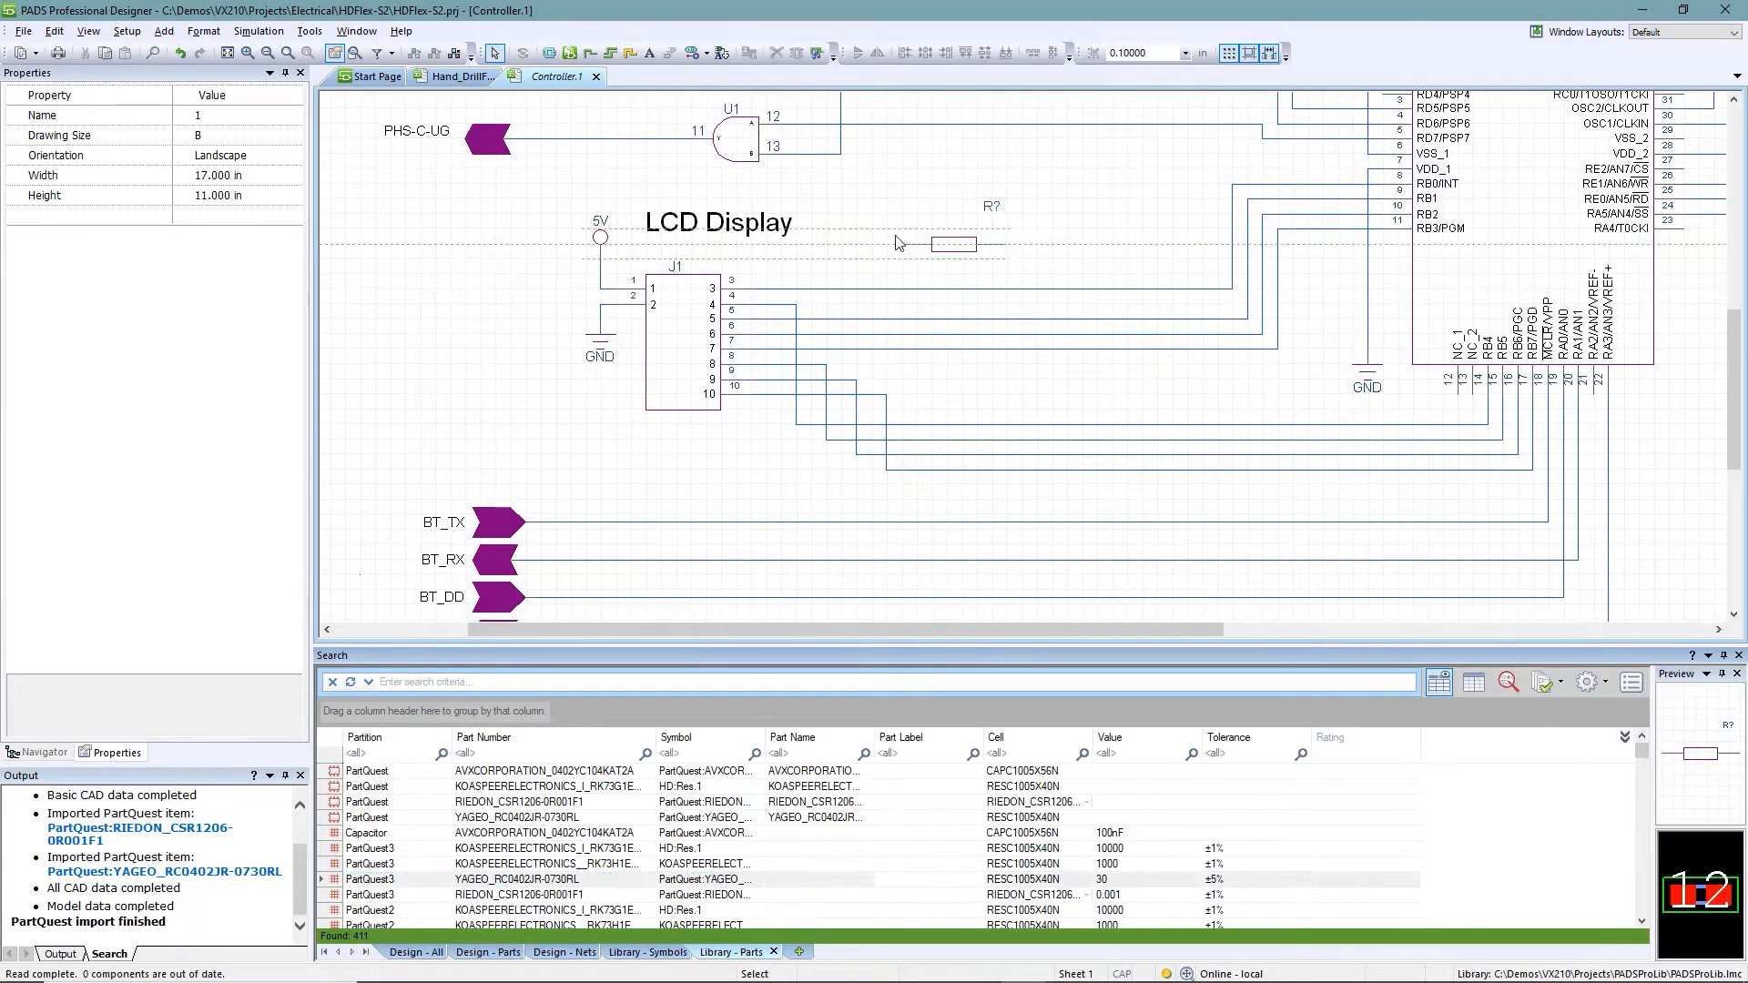
pyautogui.click(907, 303)
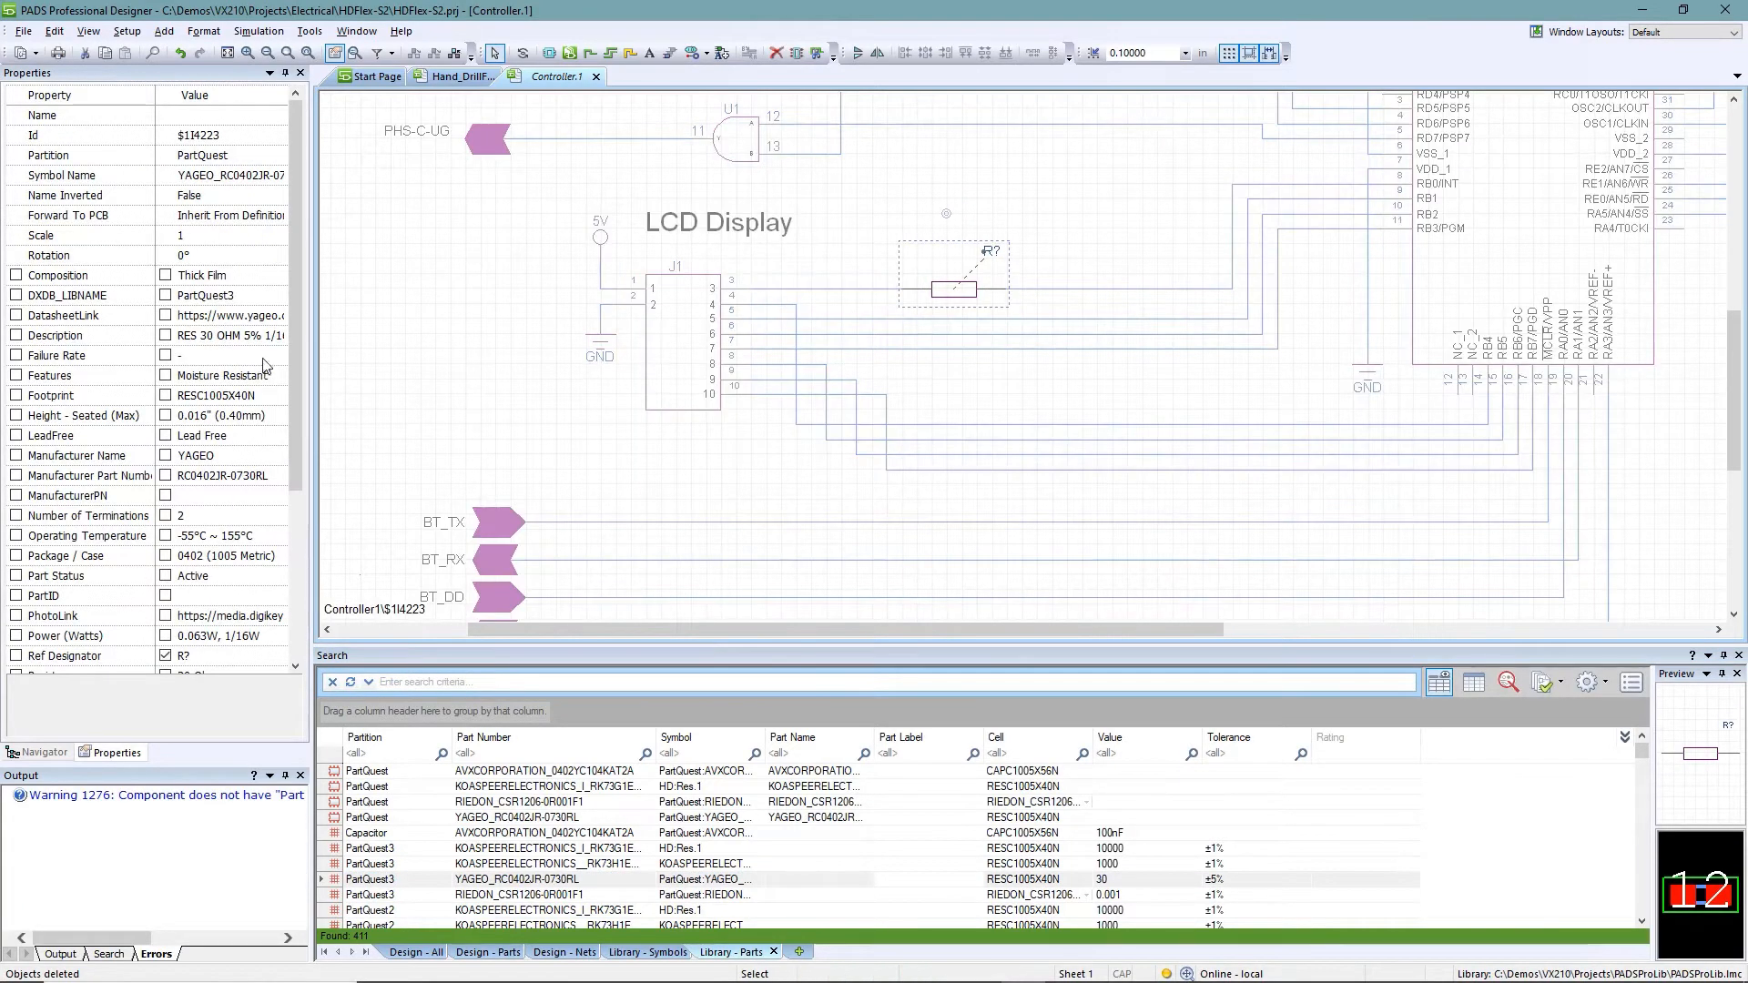
pyautogui.scroll(-5, 295, 363)
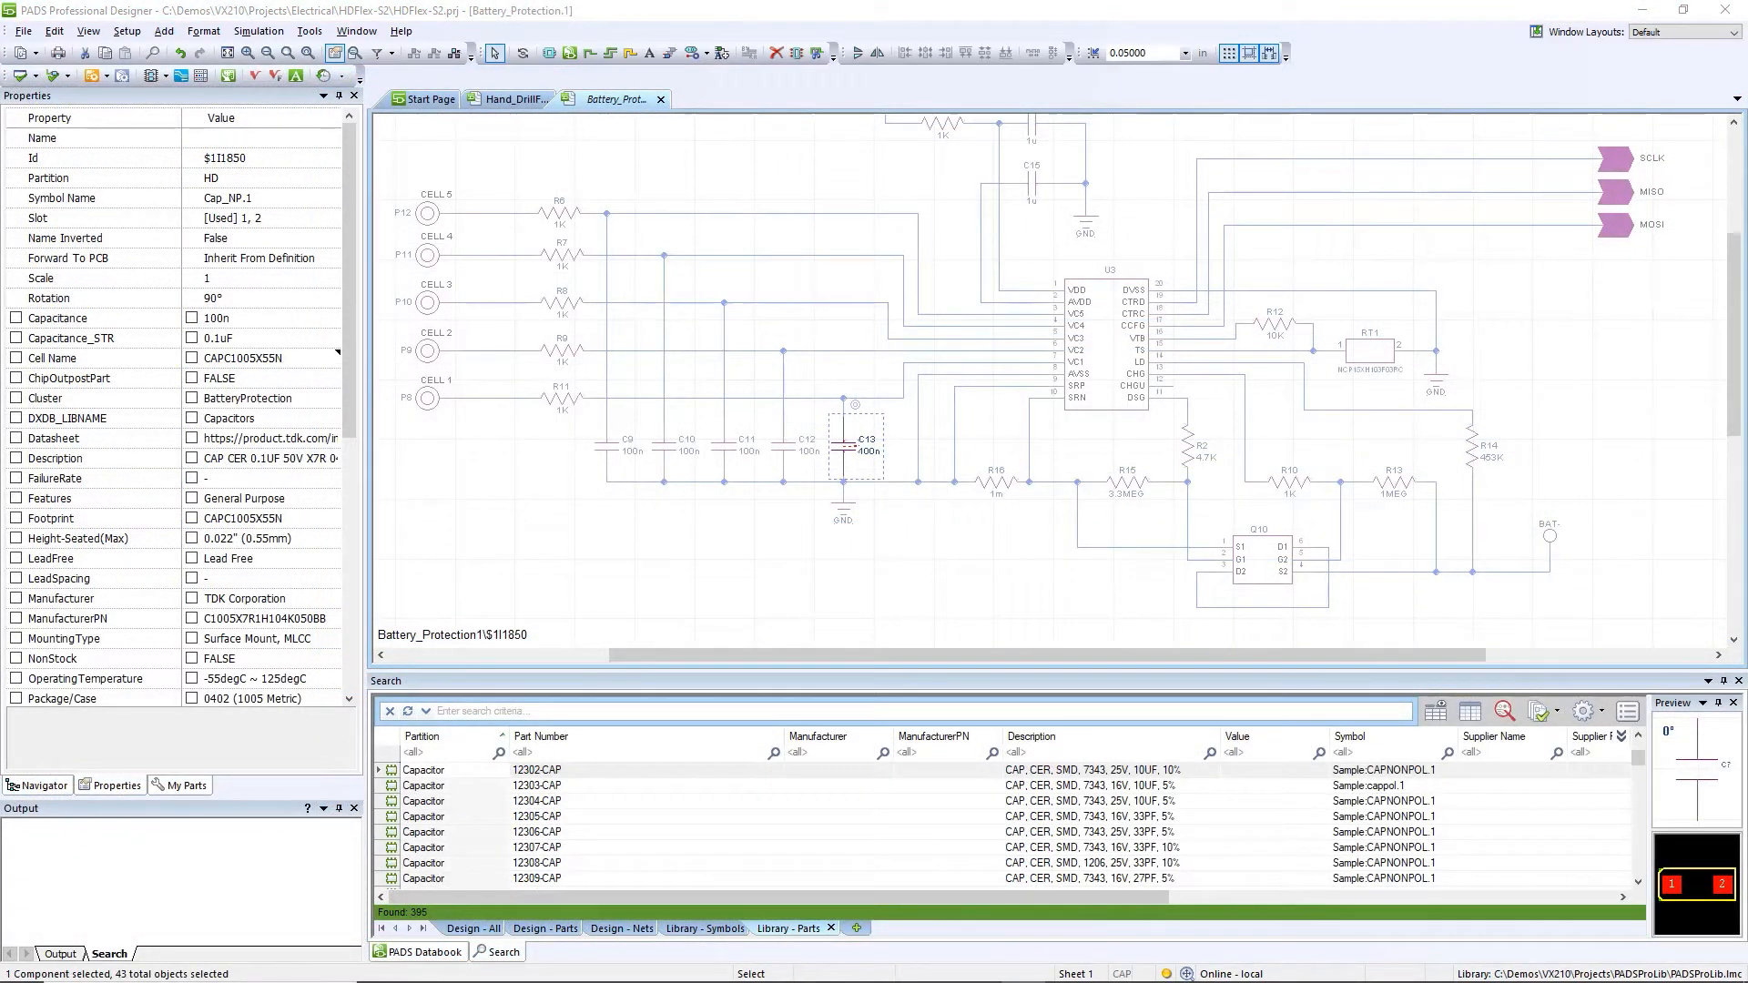
# Open the project's Supply Chain settings and log in to the supply chain service with the saved Siemens account credentials
pyautogui.click(126, 31)
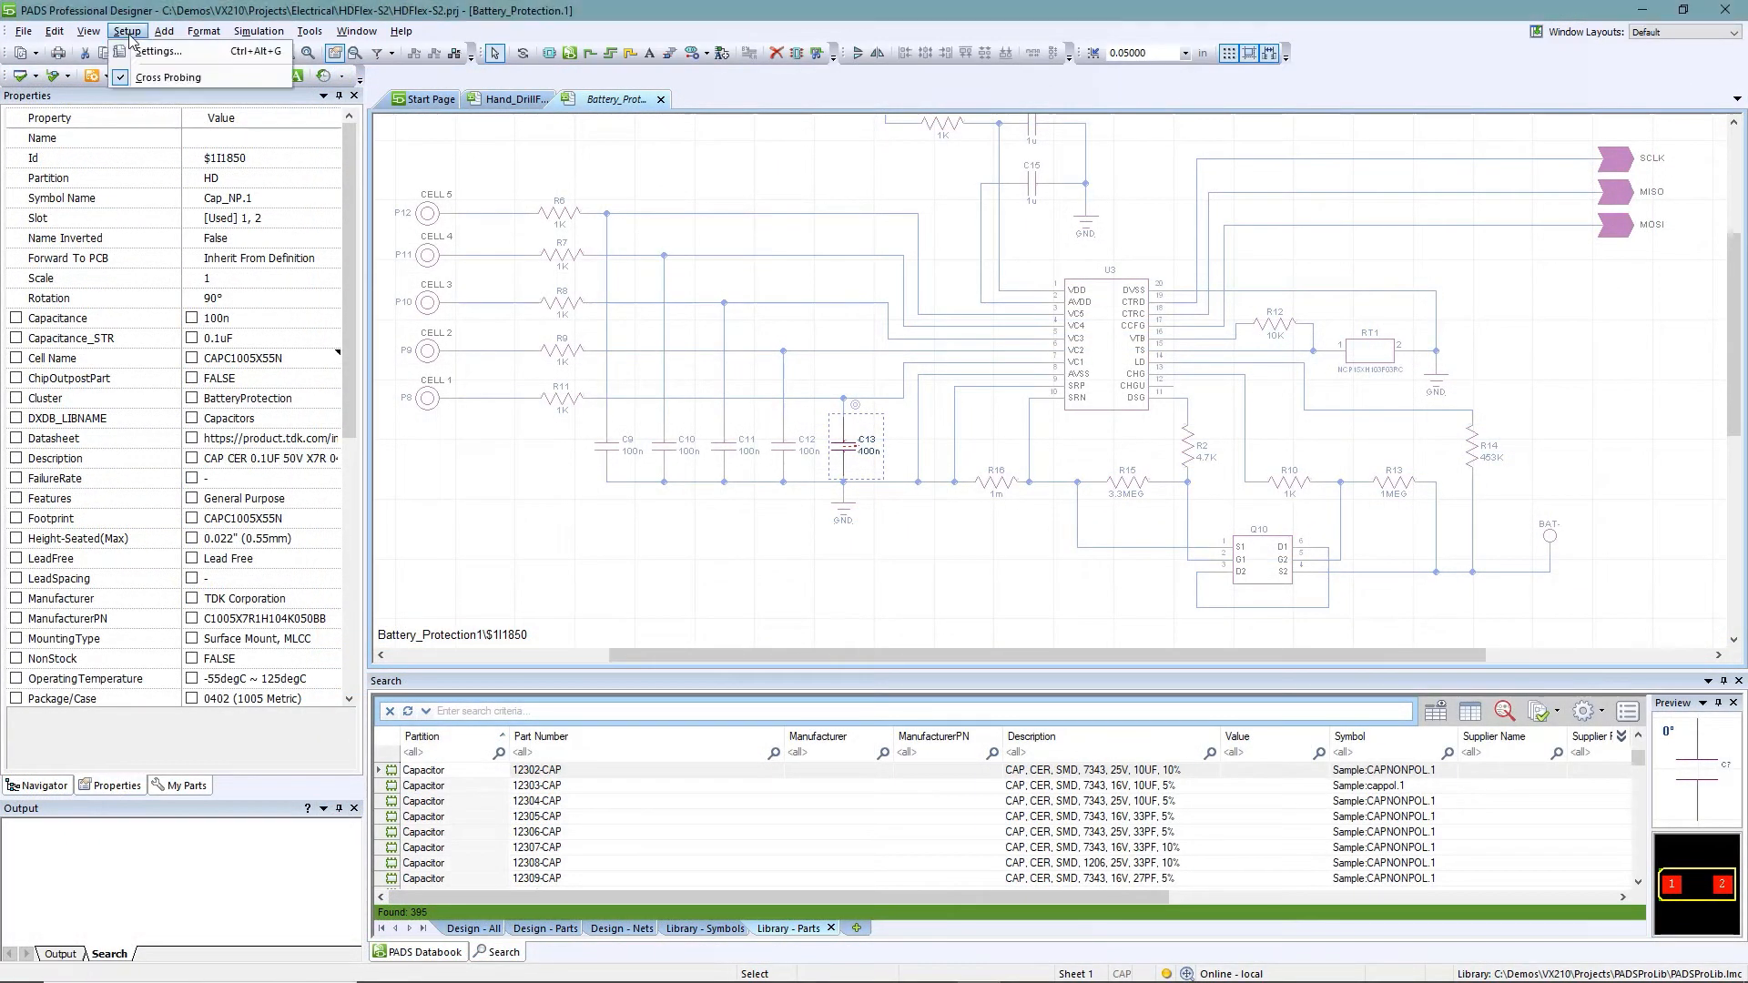
pyautogui.click(146, 52)
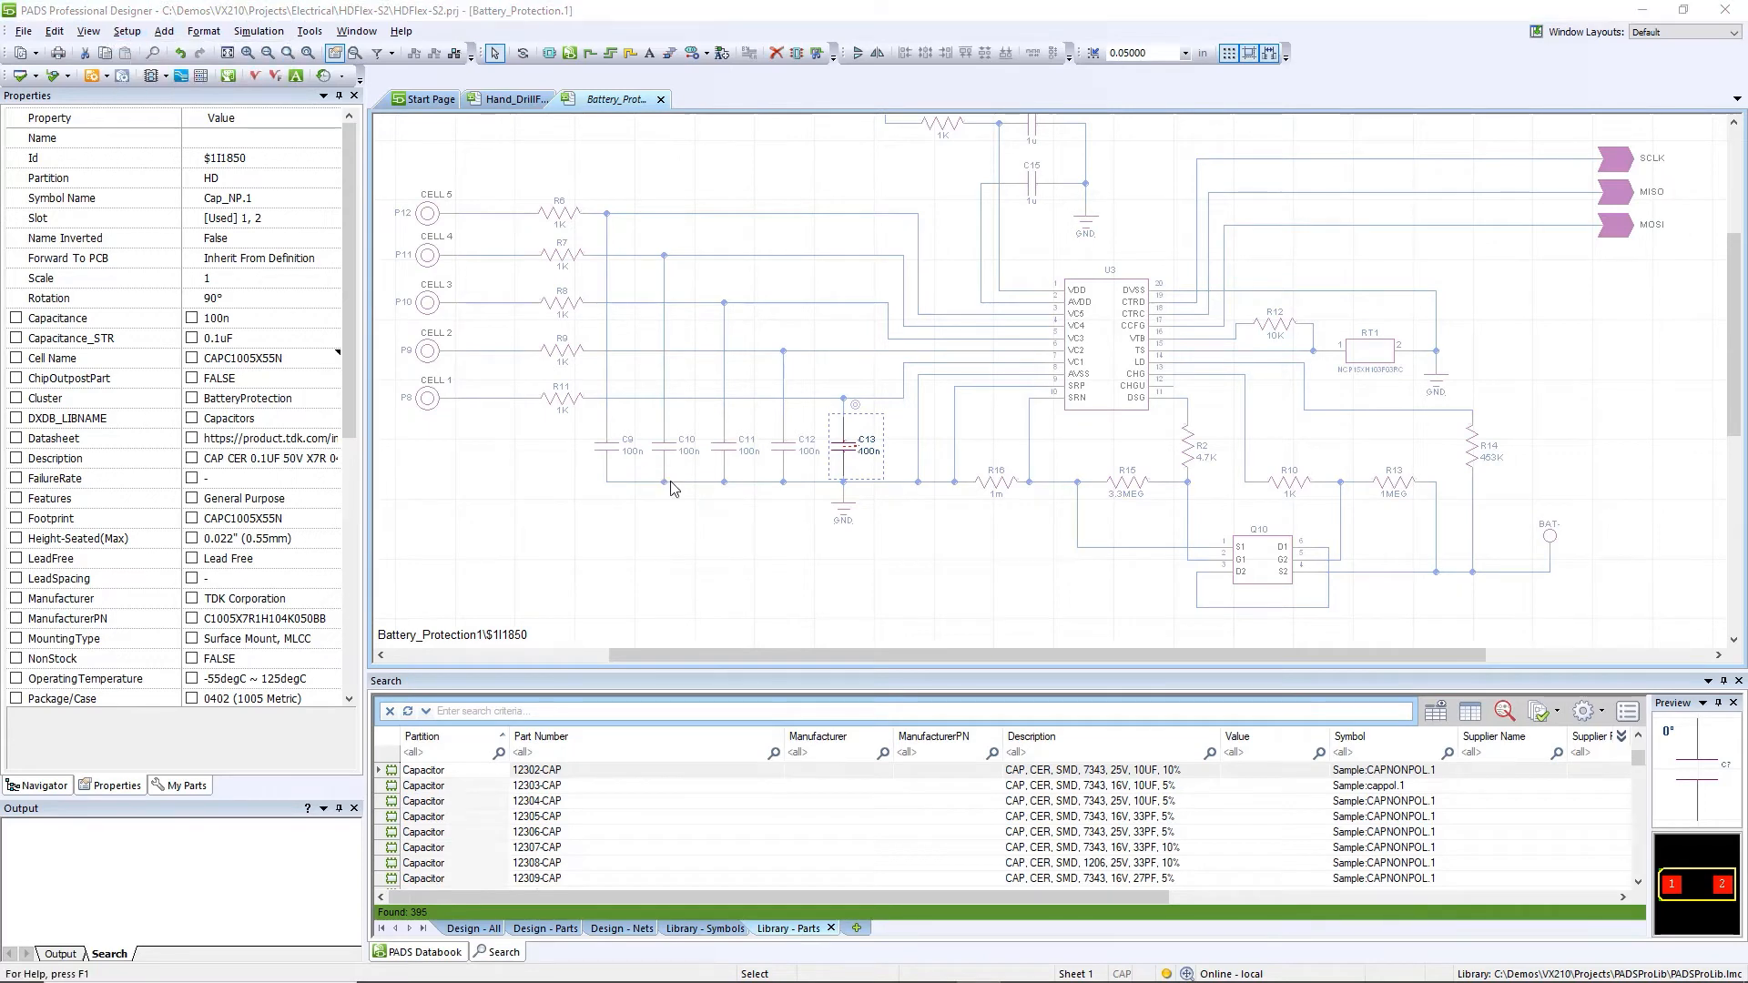
pyautogui.scroll(4, 687, 373)
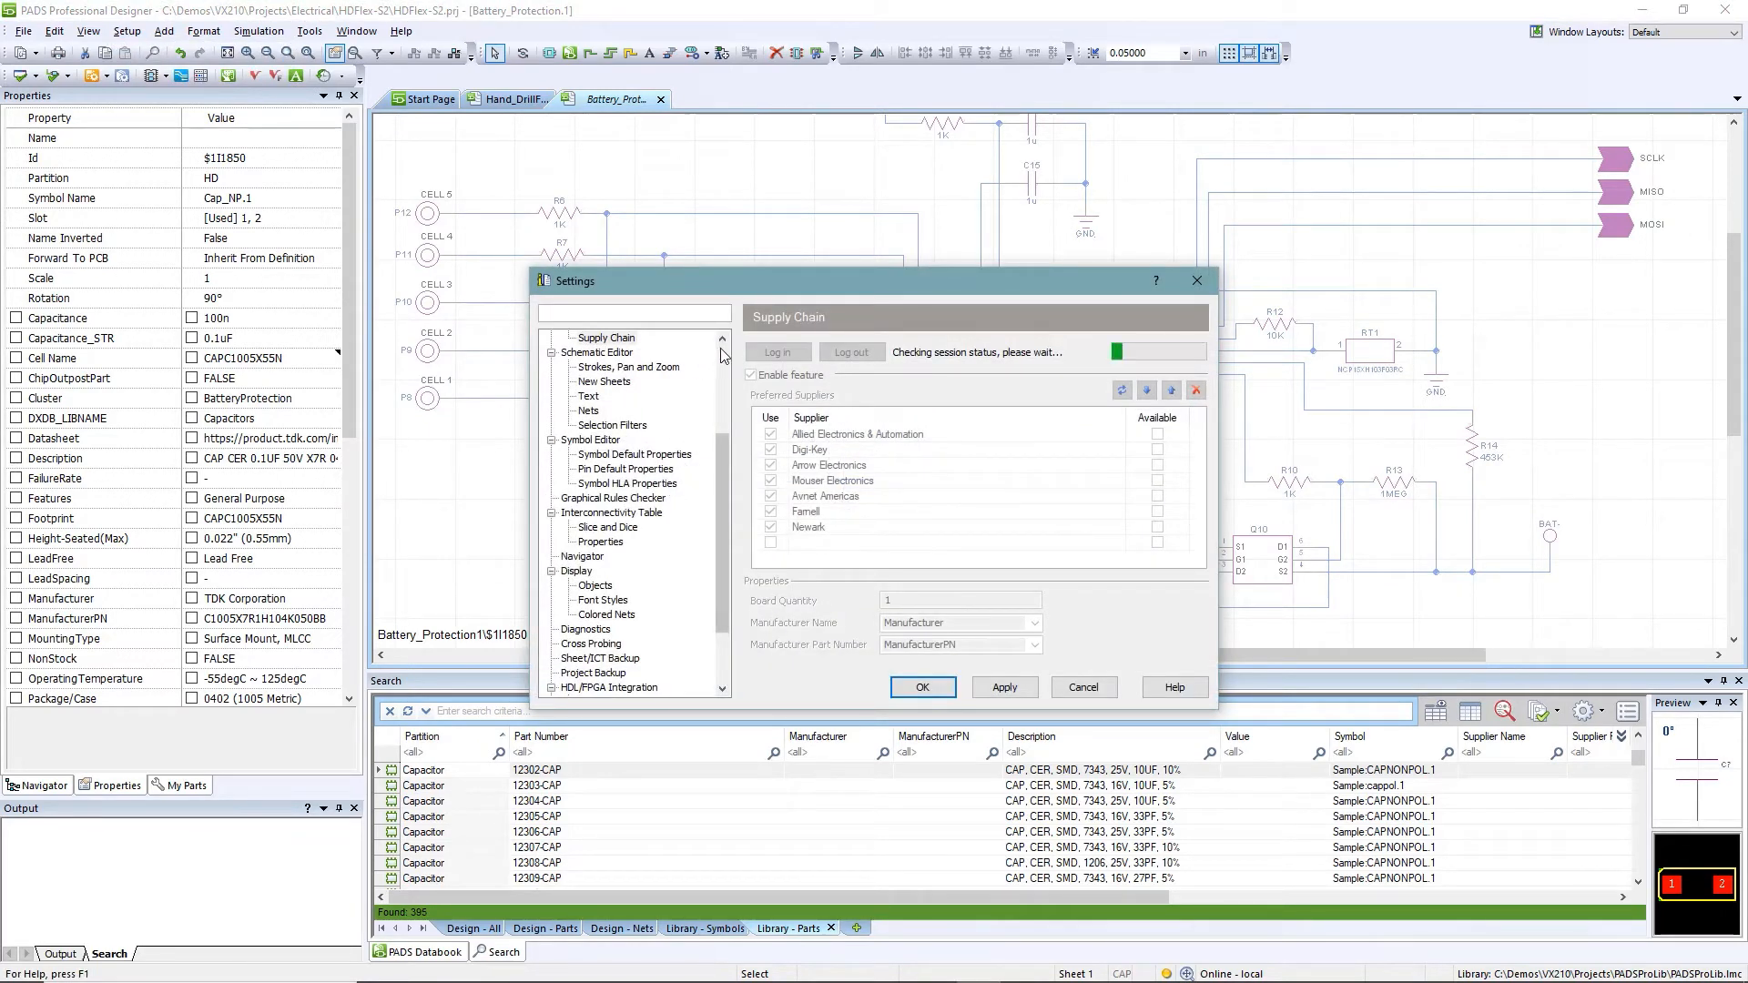
pyautogui.click(610, 500)
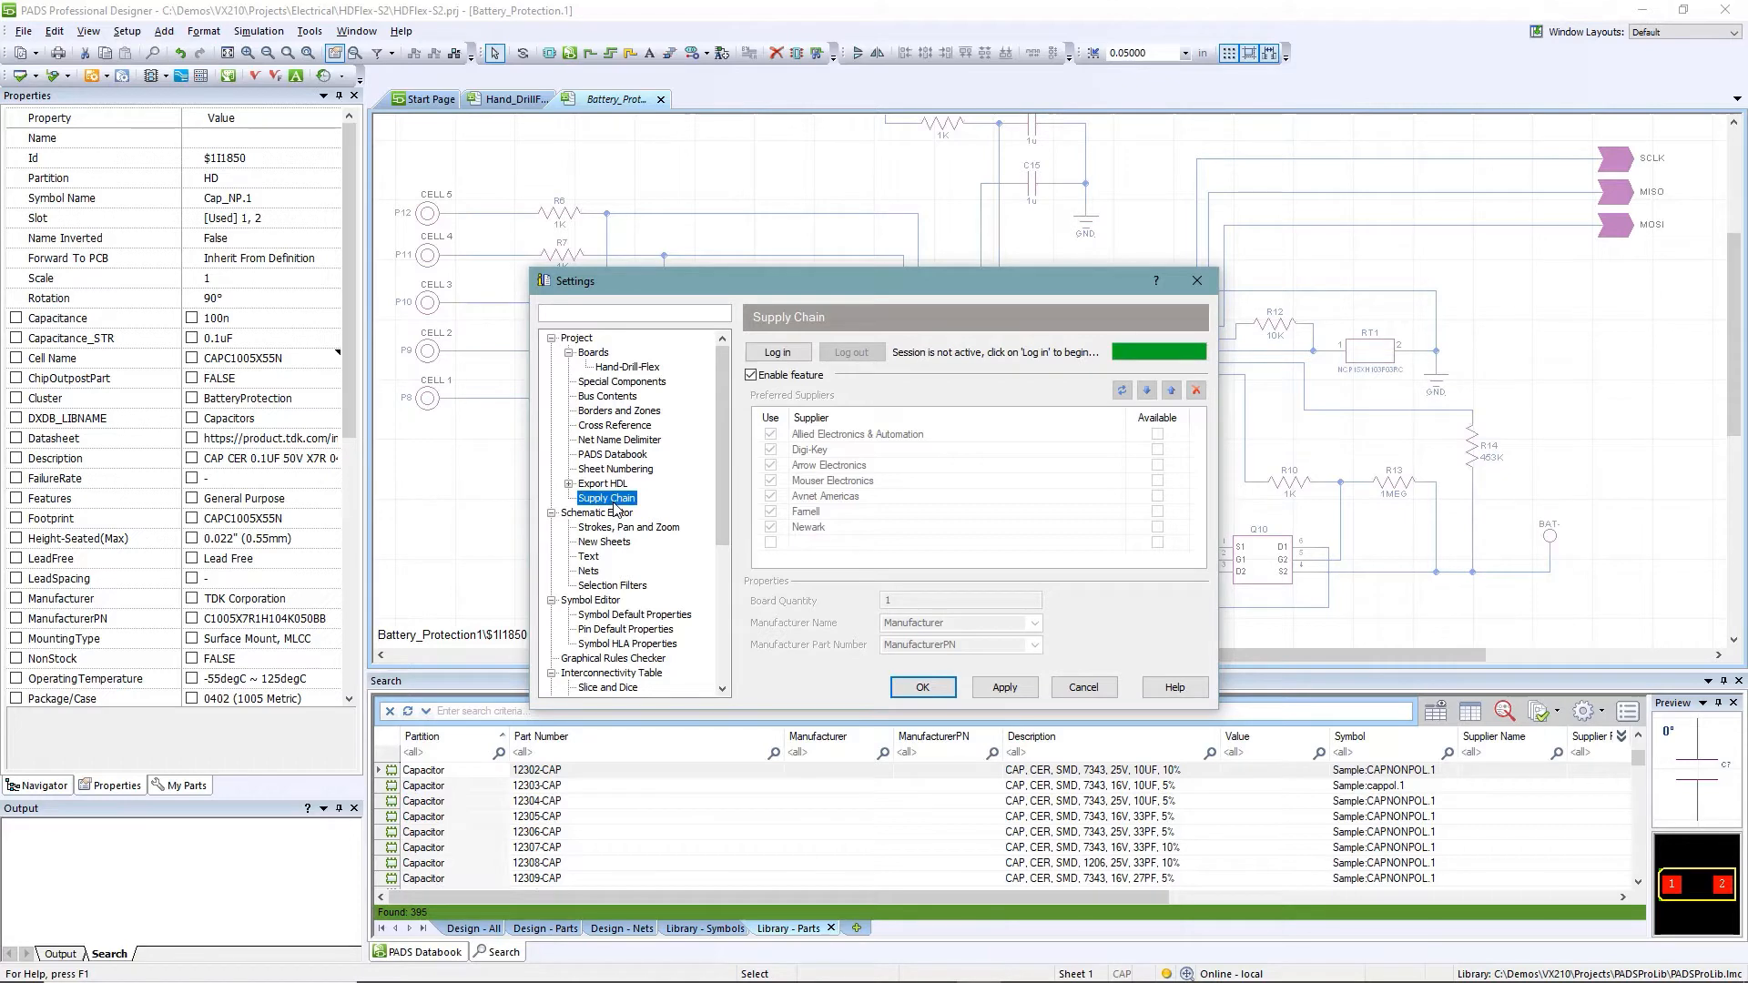
pyautogui.click(794, 352)
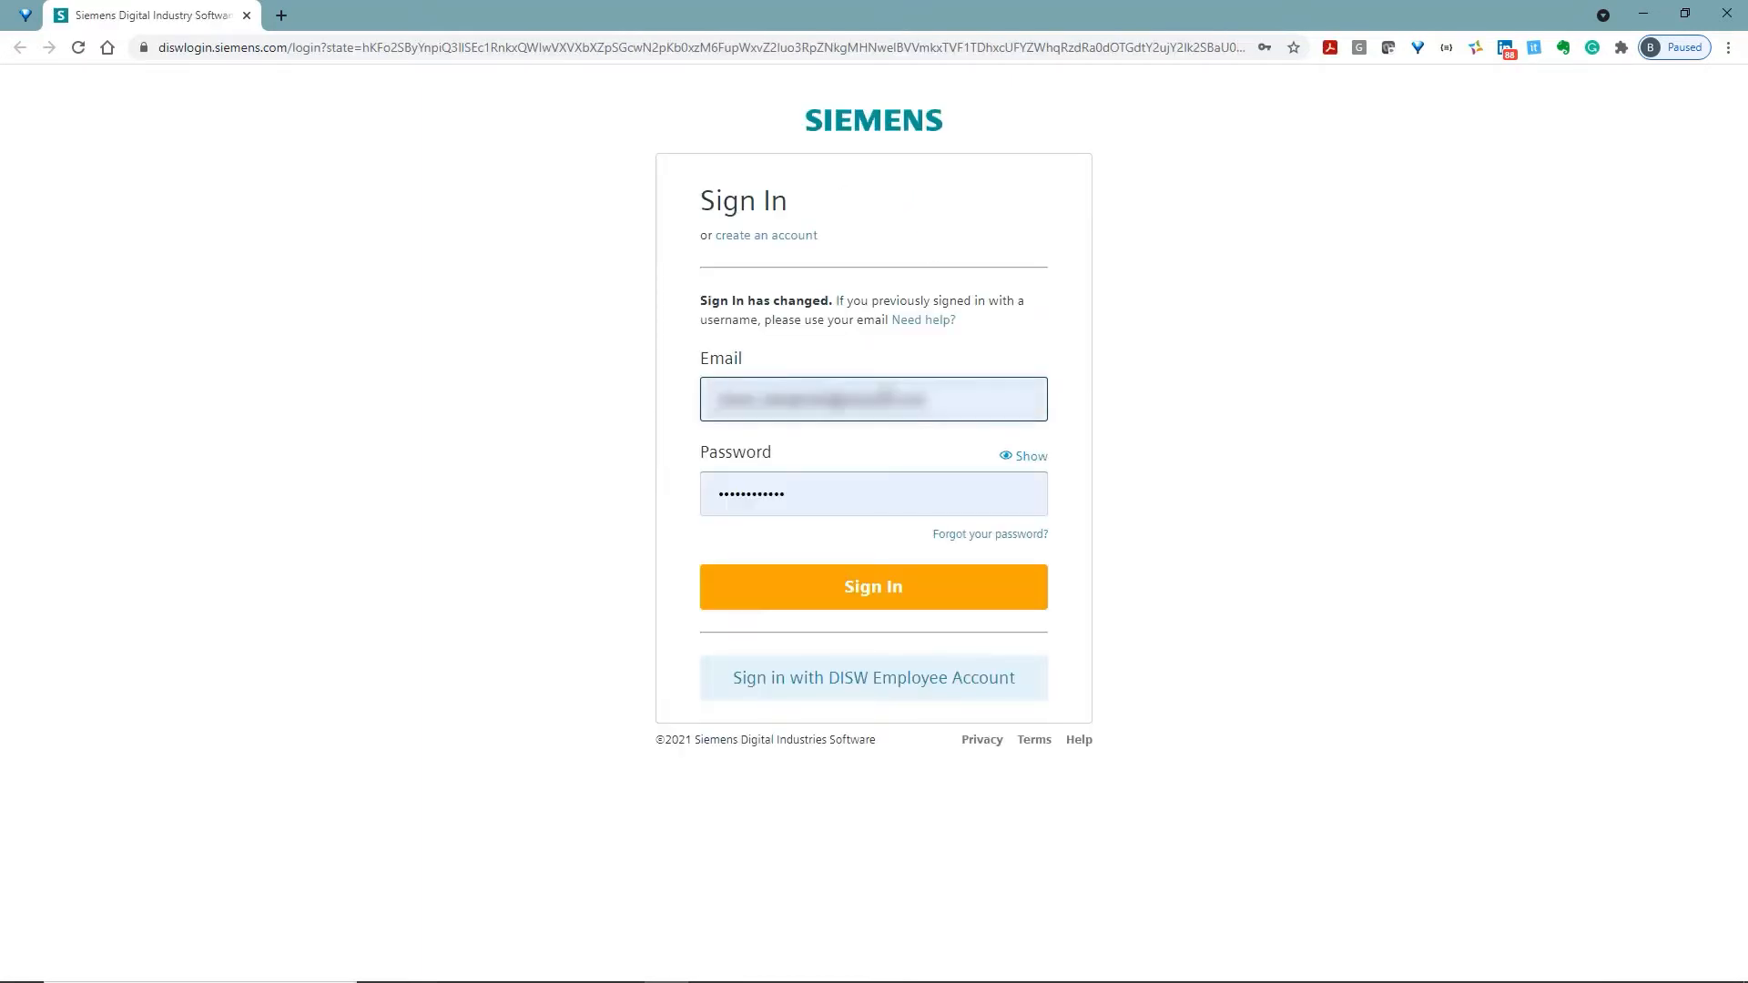
pyautogui.click(866, 587)
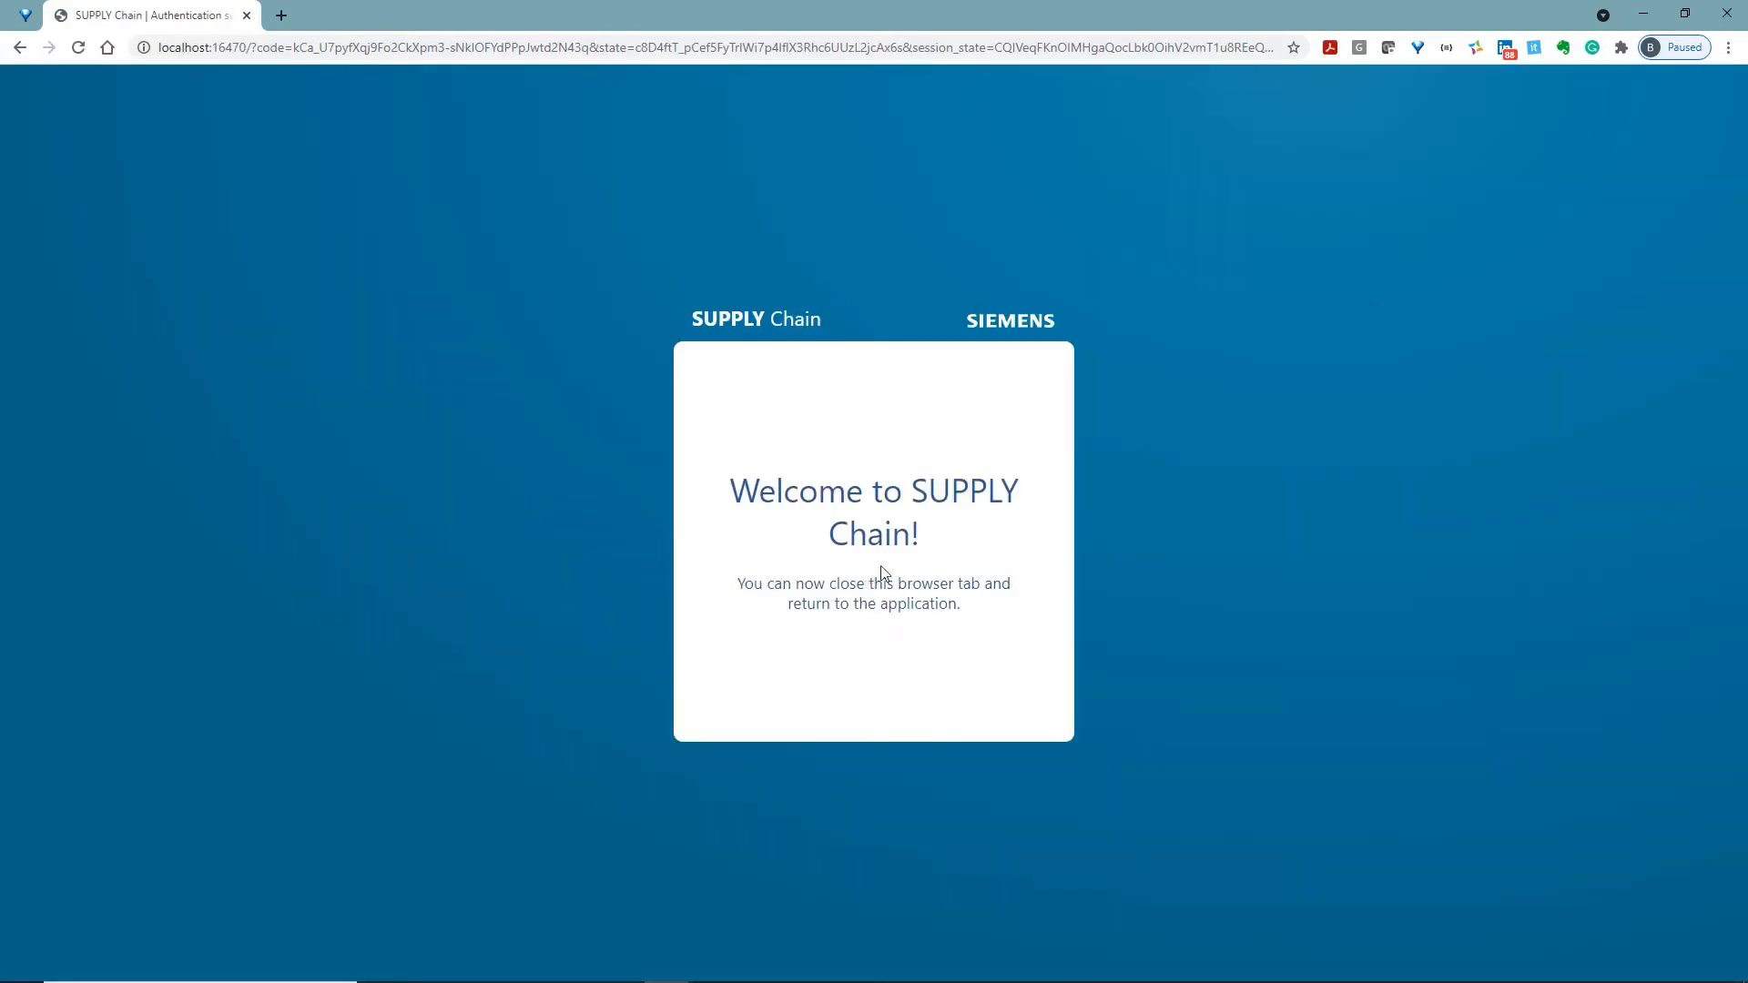
pyautogui.click(1635, 19)
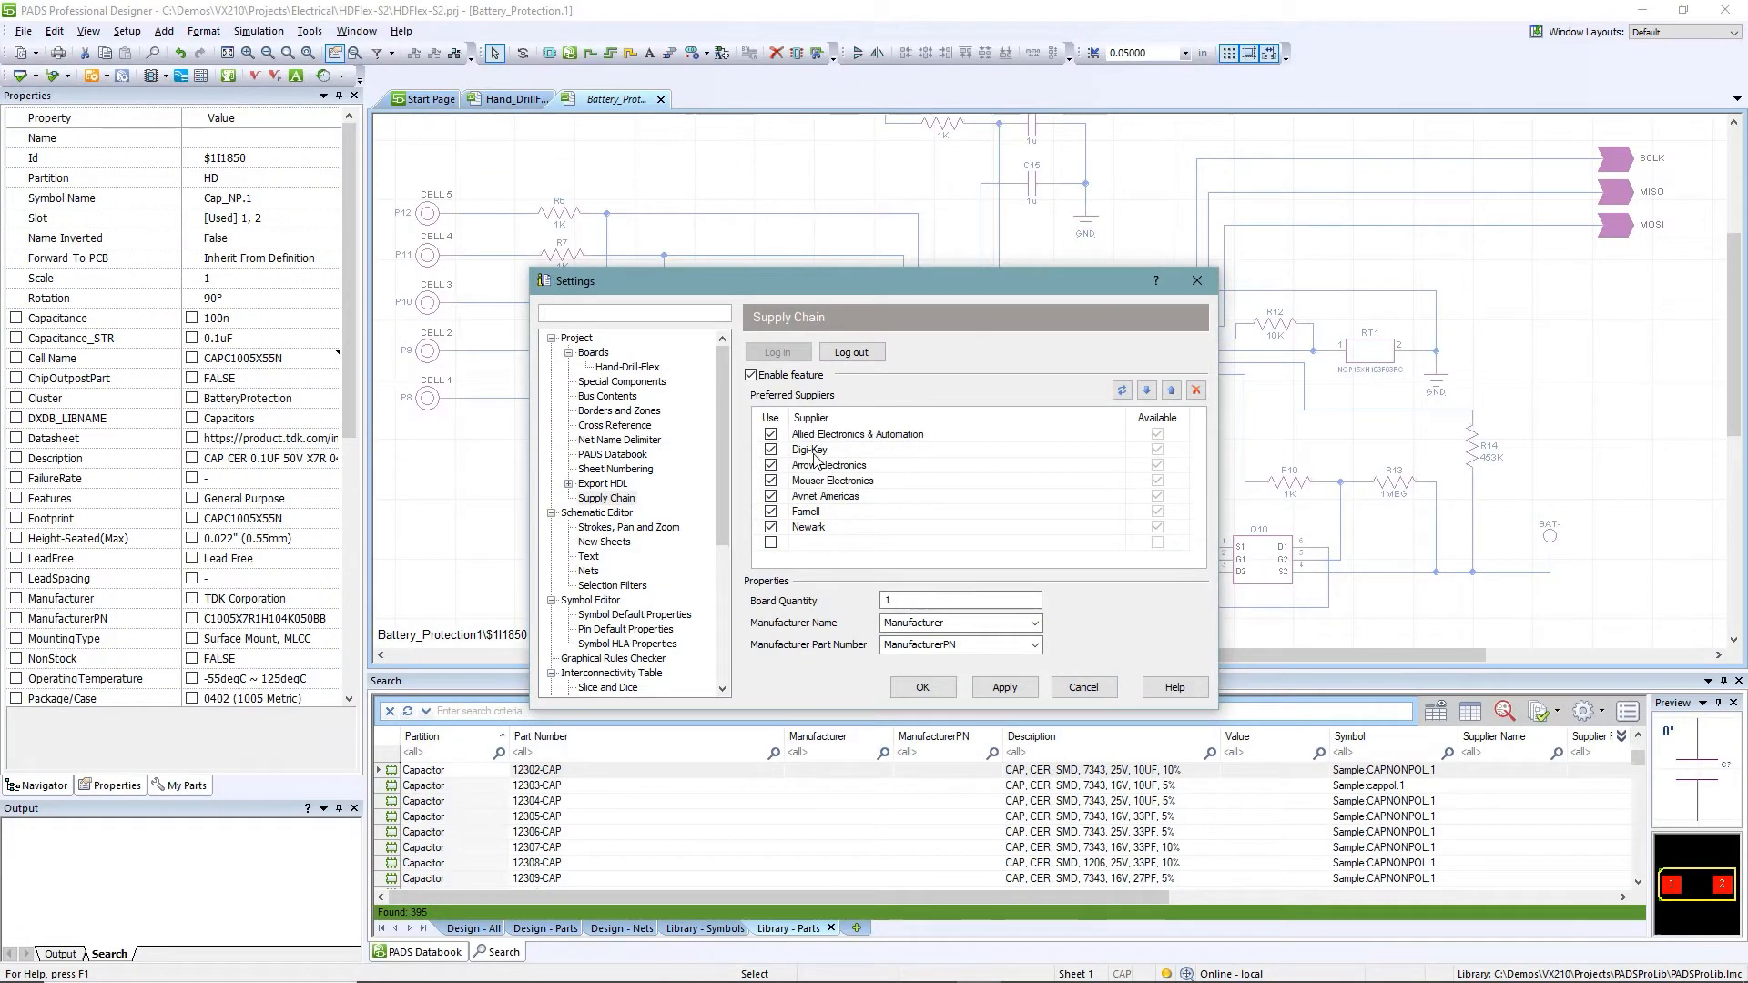
# Add Microchip Technology Inc as an enabled preferred supplier and accept the Supply Chain settings
pyautogui.click(770, 542)
pyautogui.click(1119, 544)
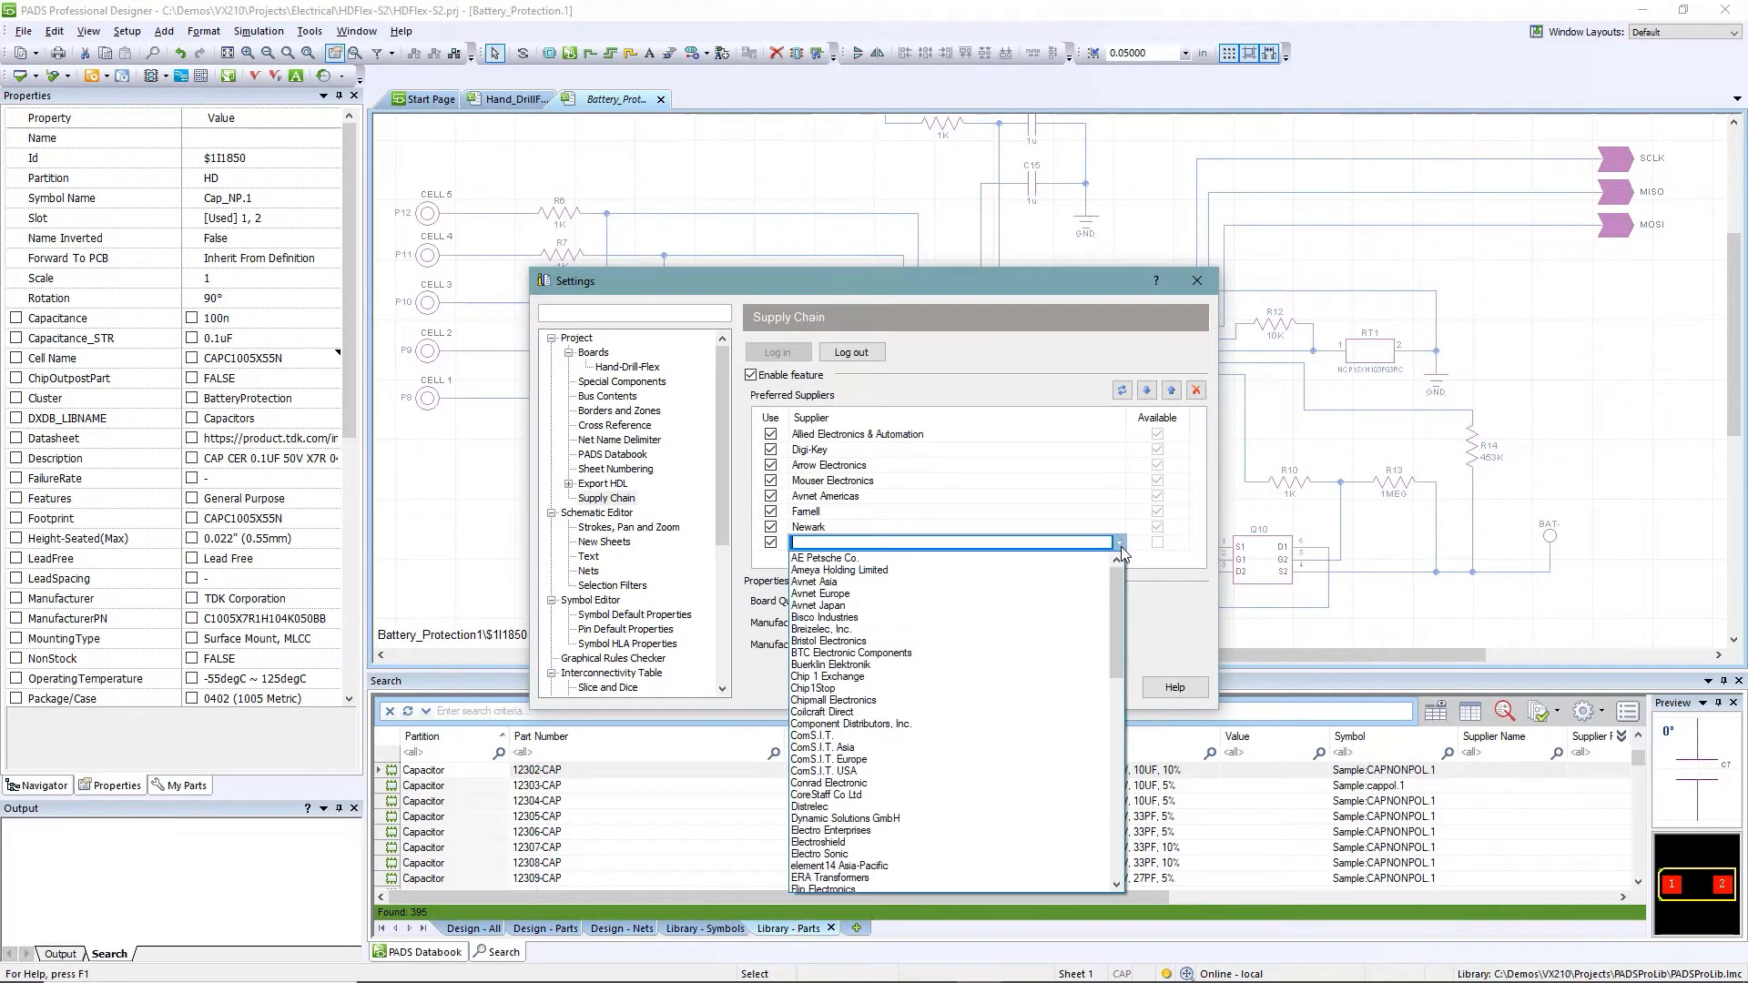
pyautogui.moveTo(1118, 579); pyautogui.dragTo(1107, 726)
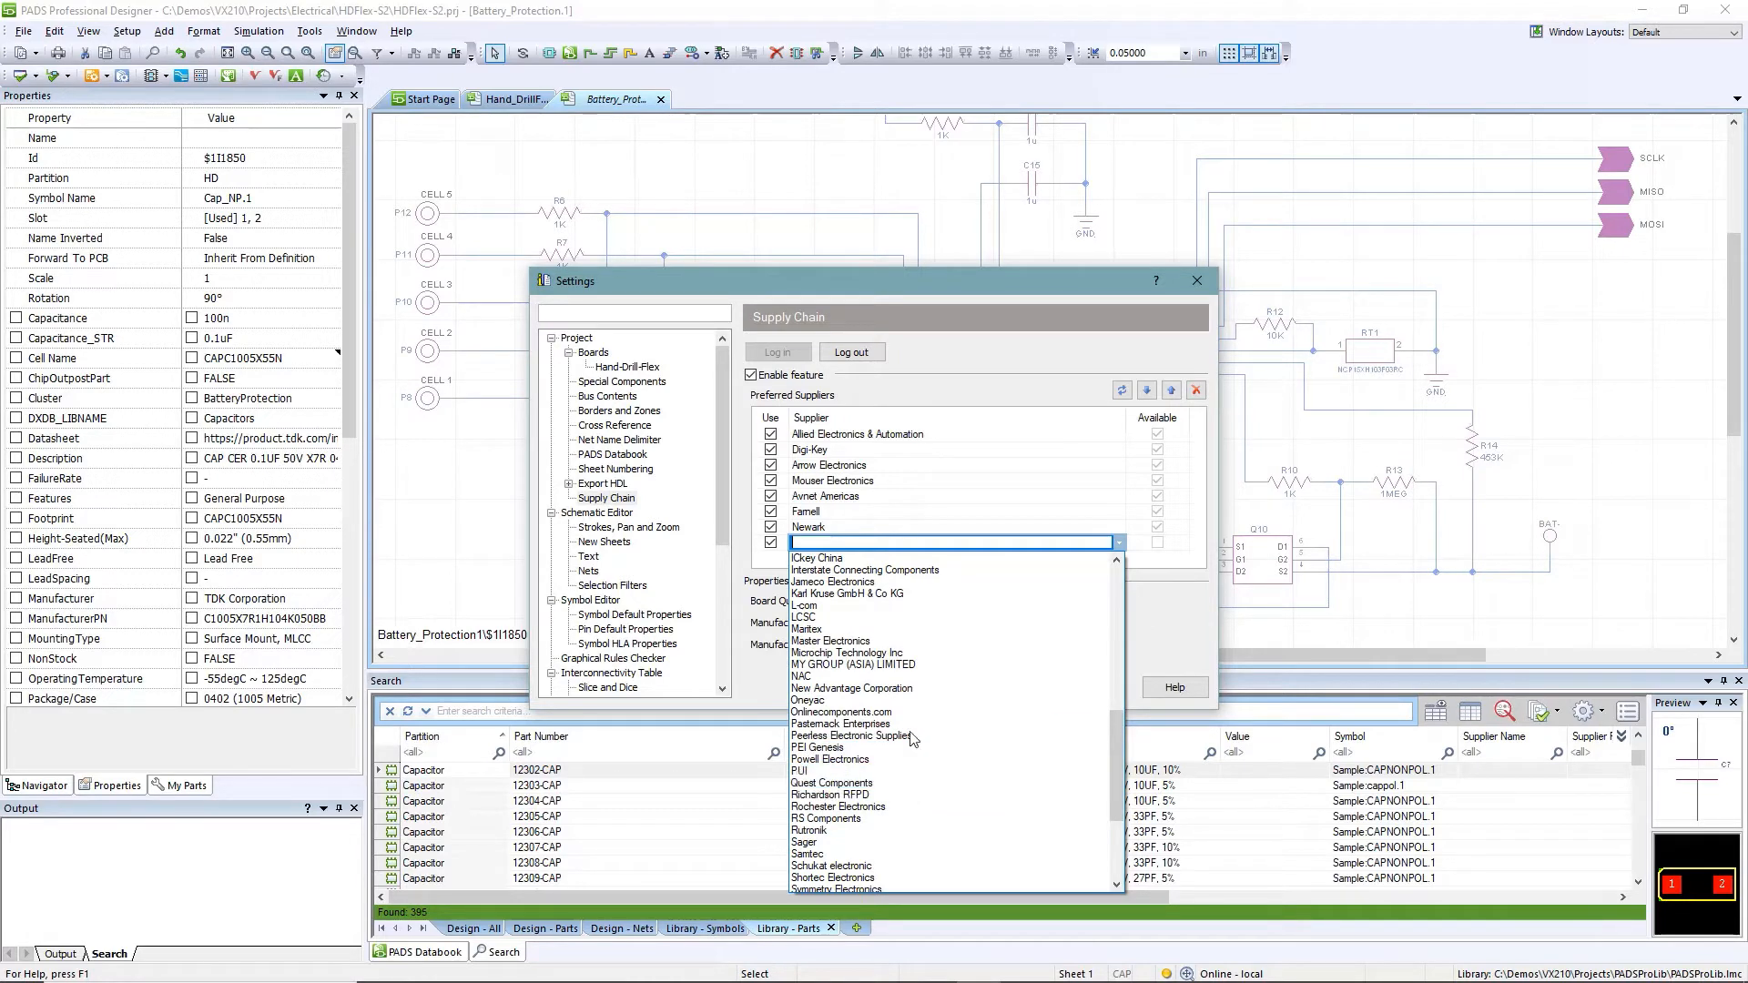
pyautogui.click(917, 653)
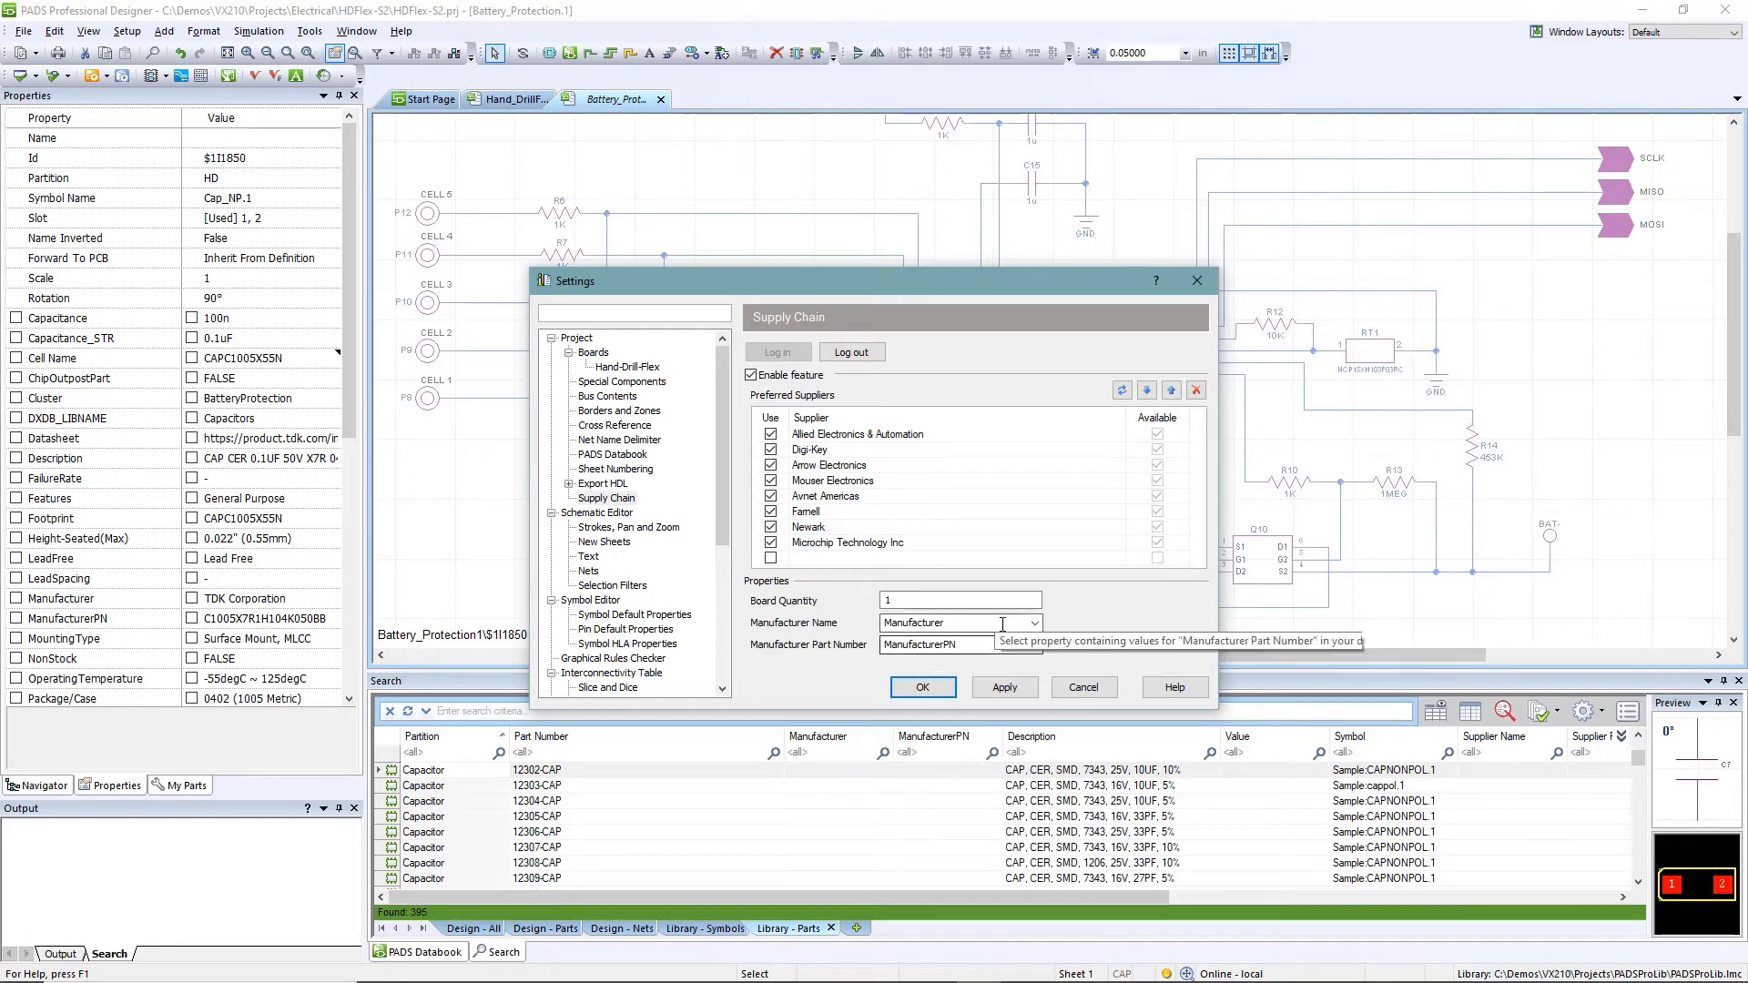
pyautogui.click(924, 688)
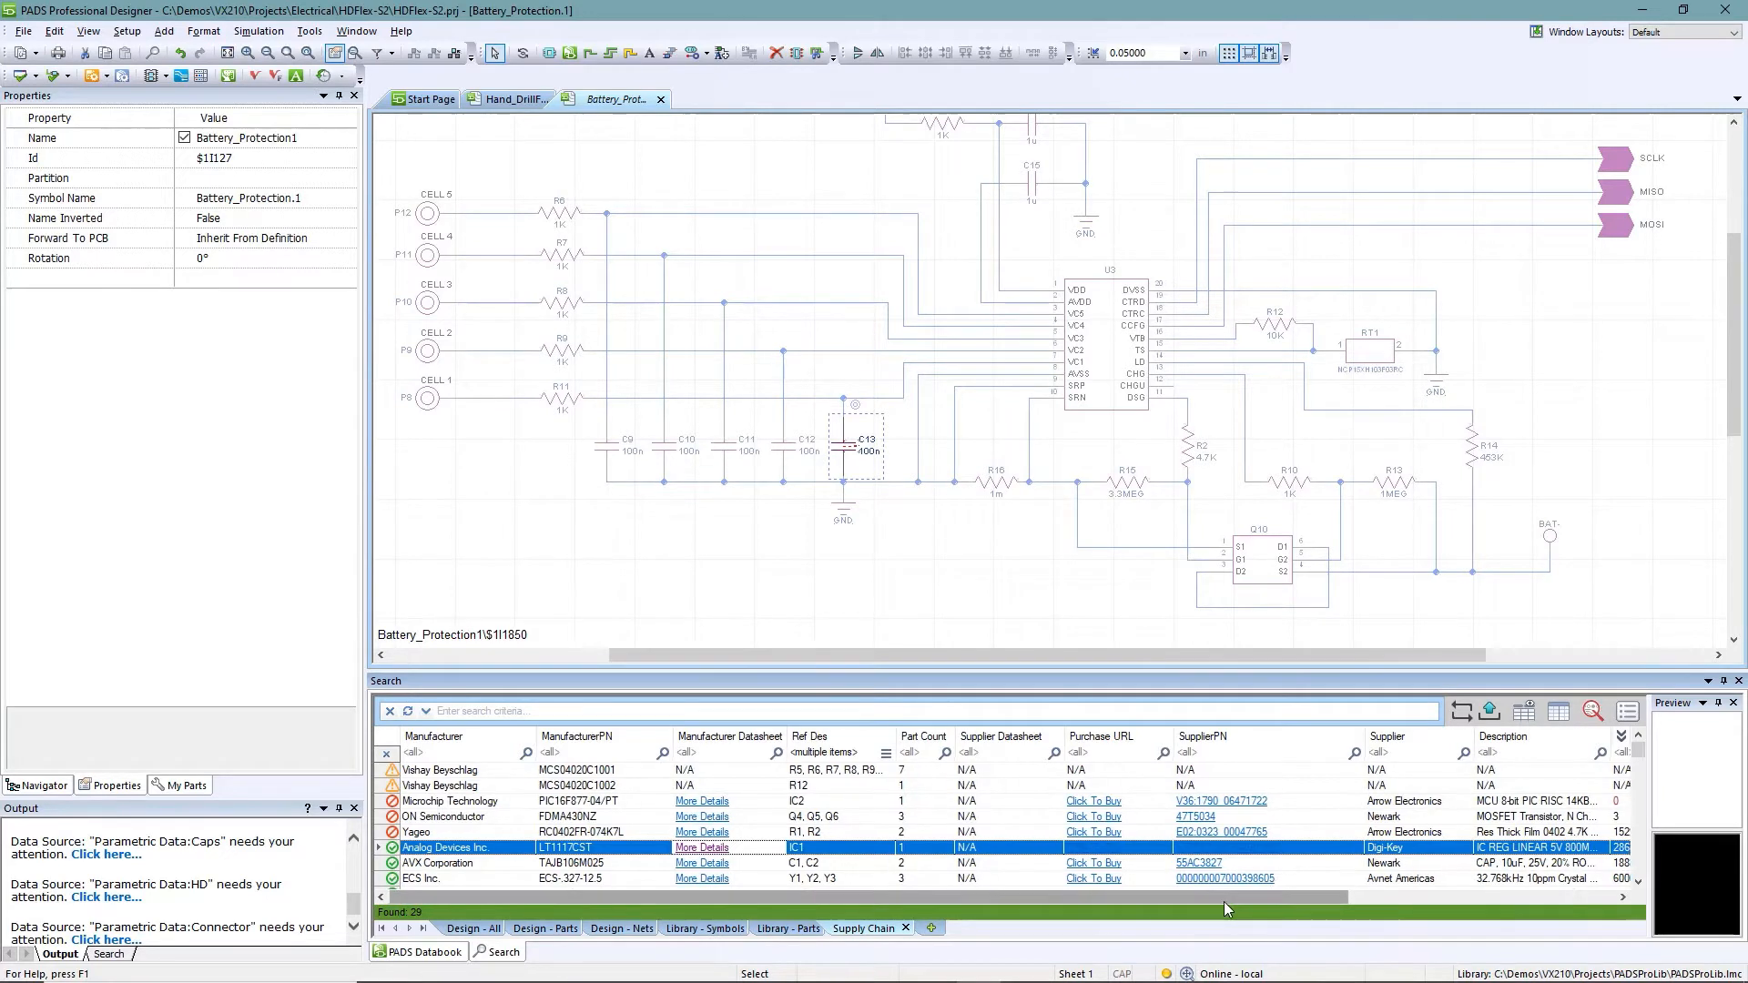
# Inspect the supply chain results for the Yageo RC0402FR-074K7L used by R1 and R2, and select Farnell record 2459292 as its supplier
pyautogui.moveTo(1224, 901); pyautogui.dragTo(1541, 897)
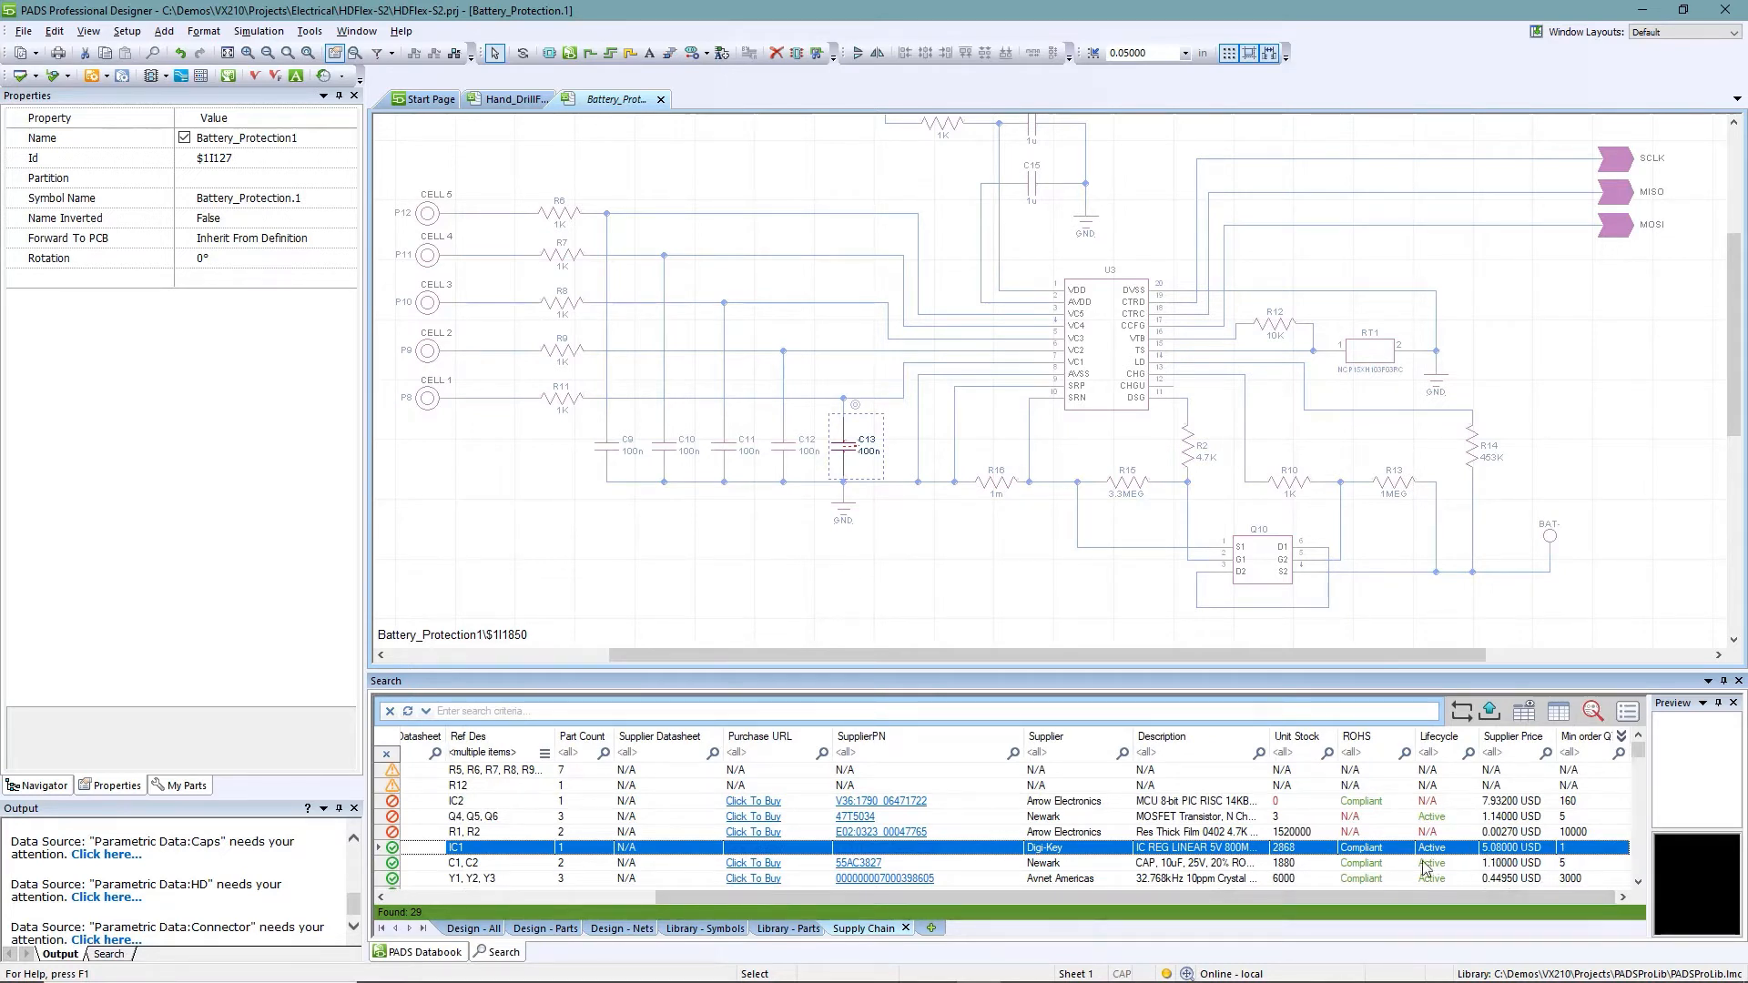
pyautogui.click(976, 834)
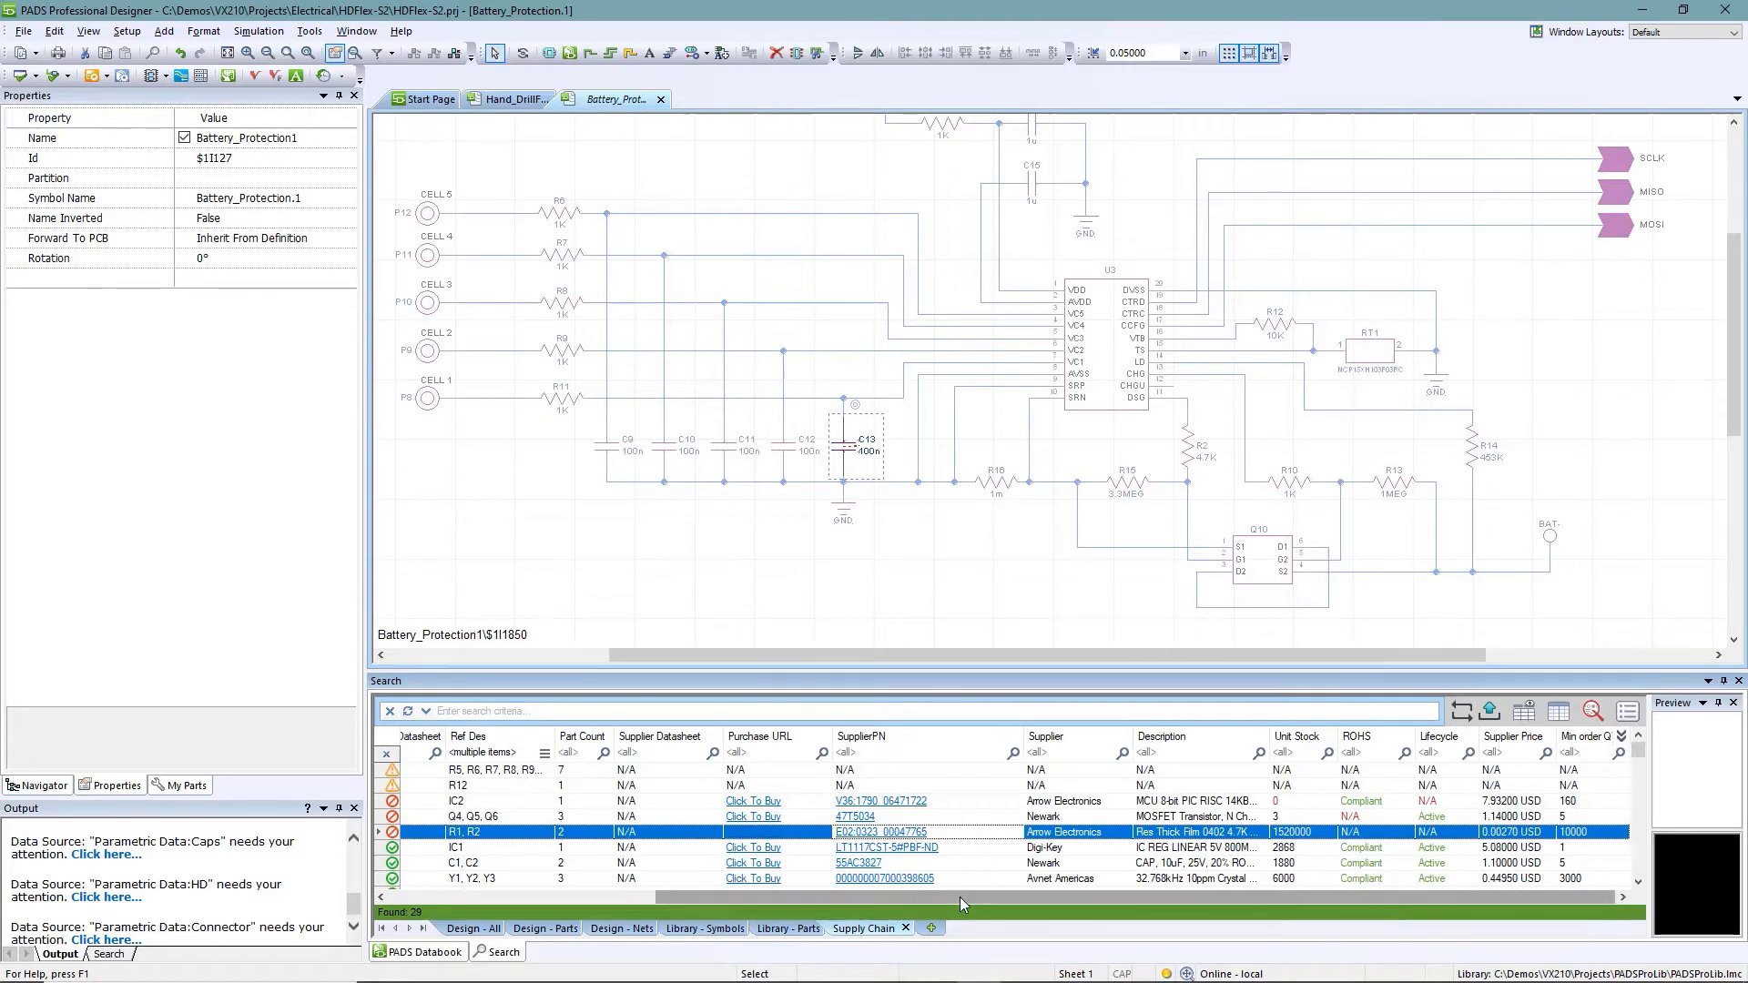
pyautogui.moveTo(959, 898); pyautogui.dragTo(575, 910)
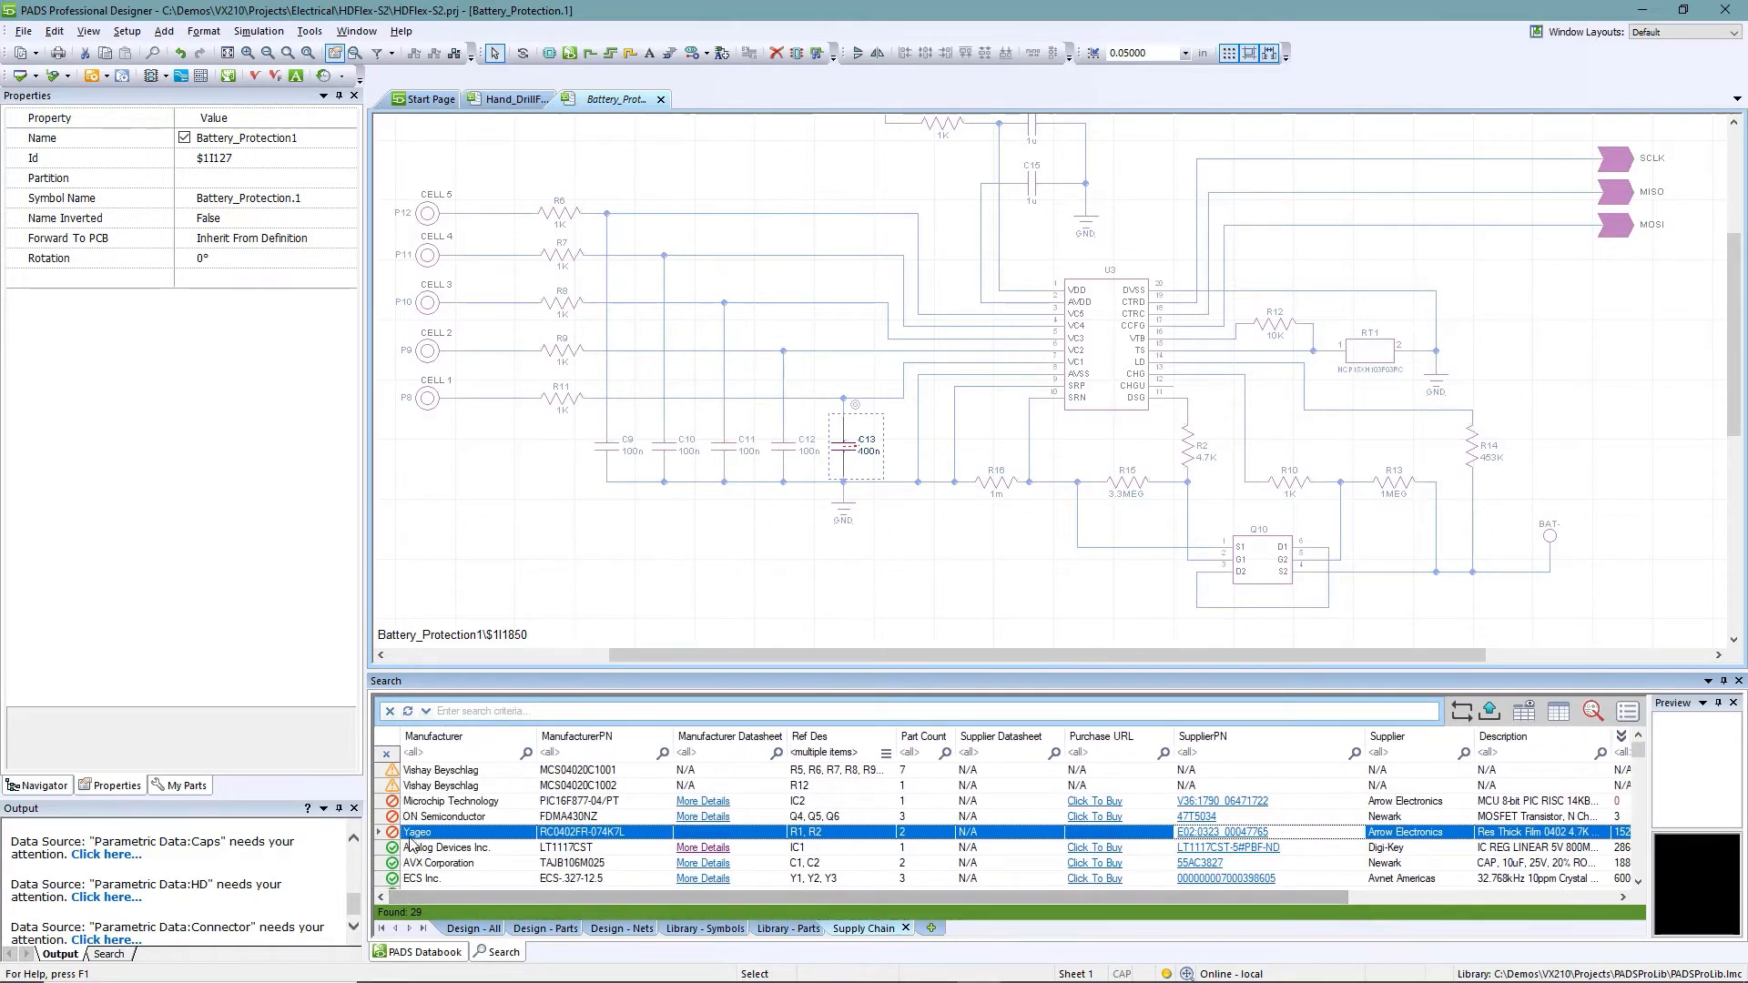
pyautogui.moveTo(394, 836)
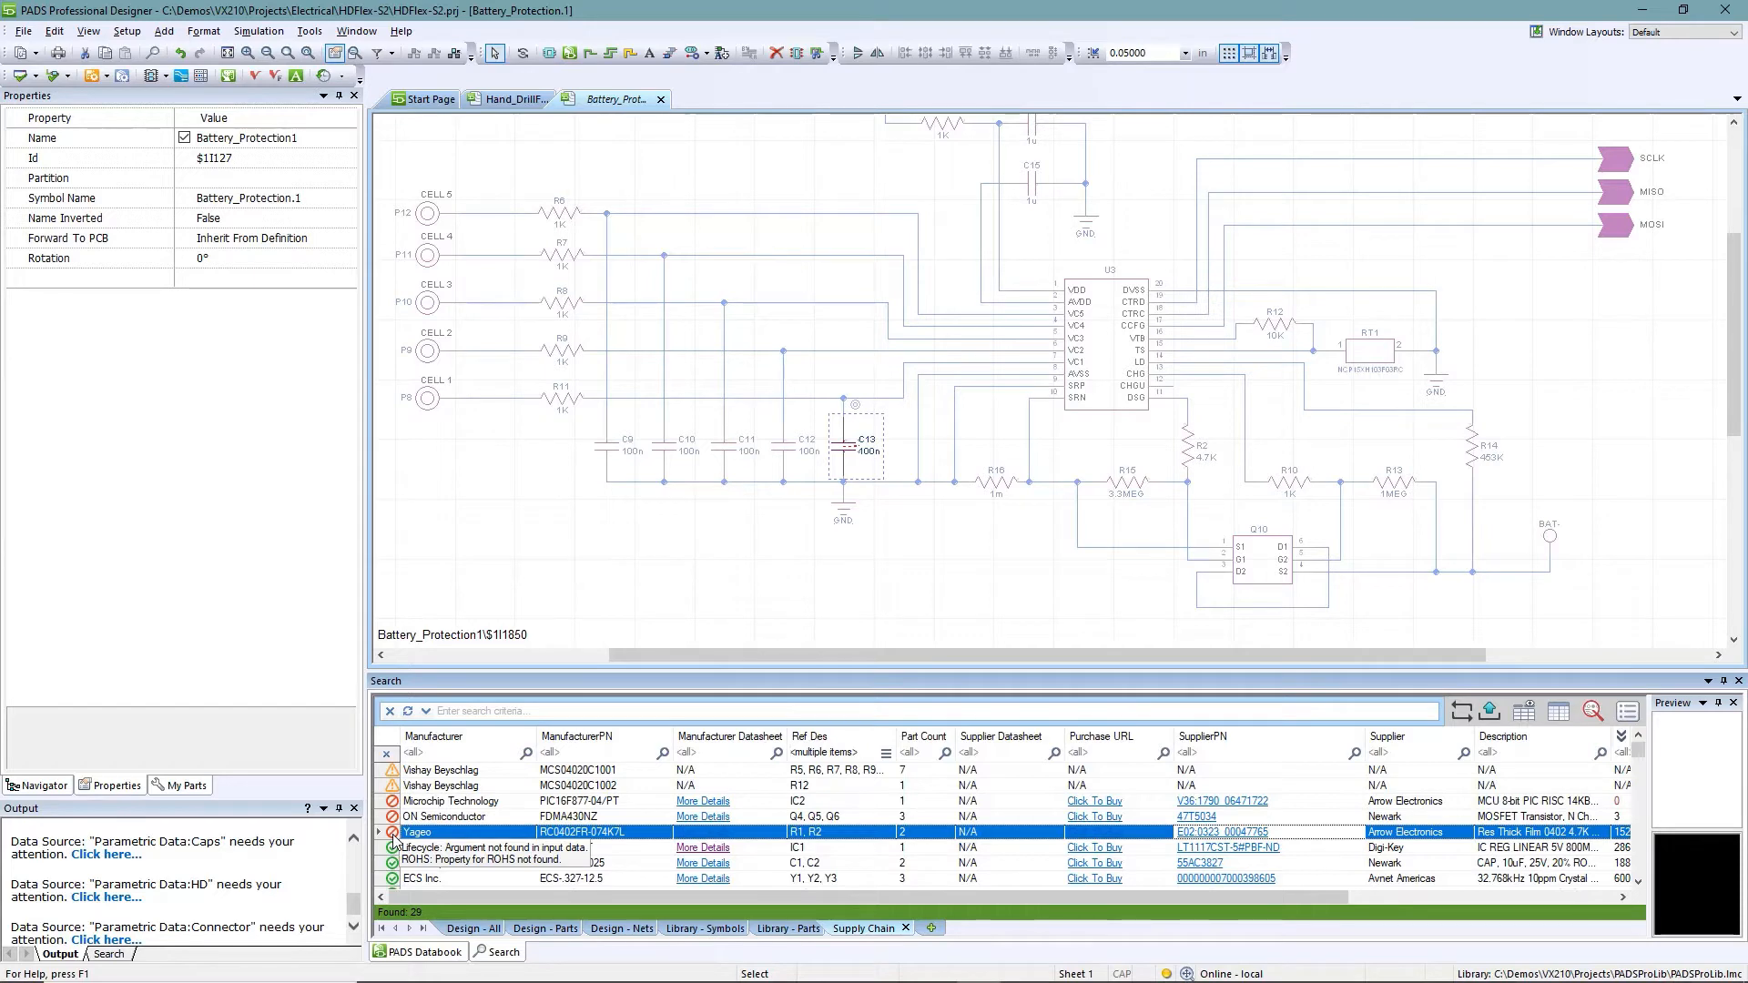
pyautogui.doubleClick(446, 840)
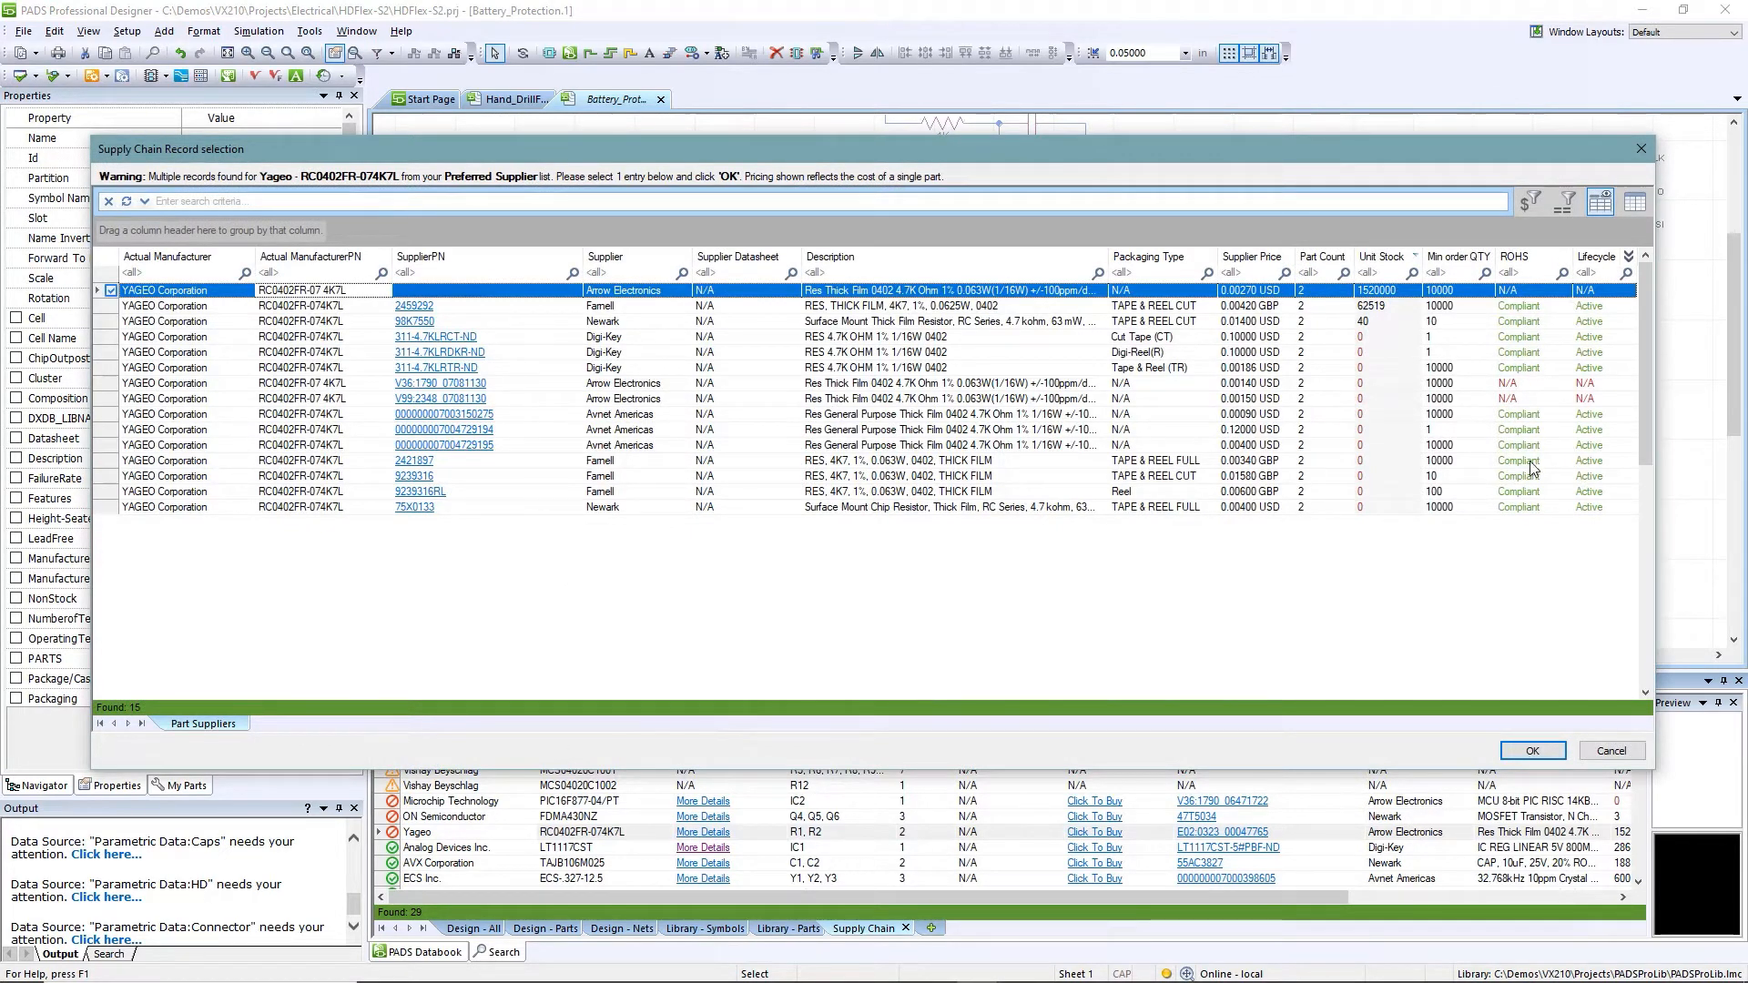
pyautogui.click(1454, 306)
pyautogui.click(1531, 751)
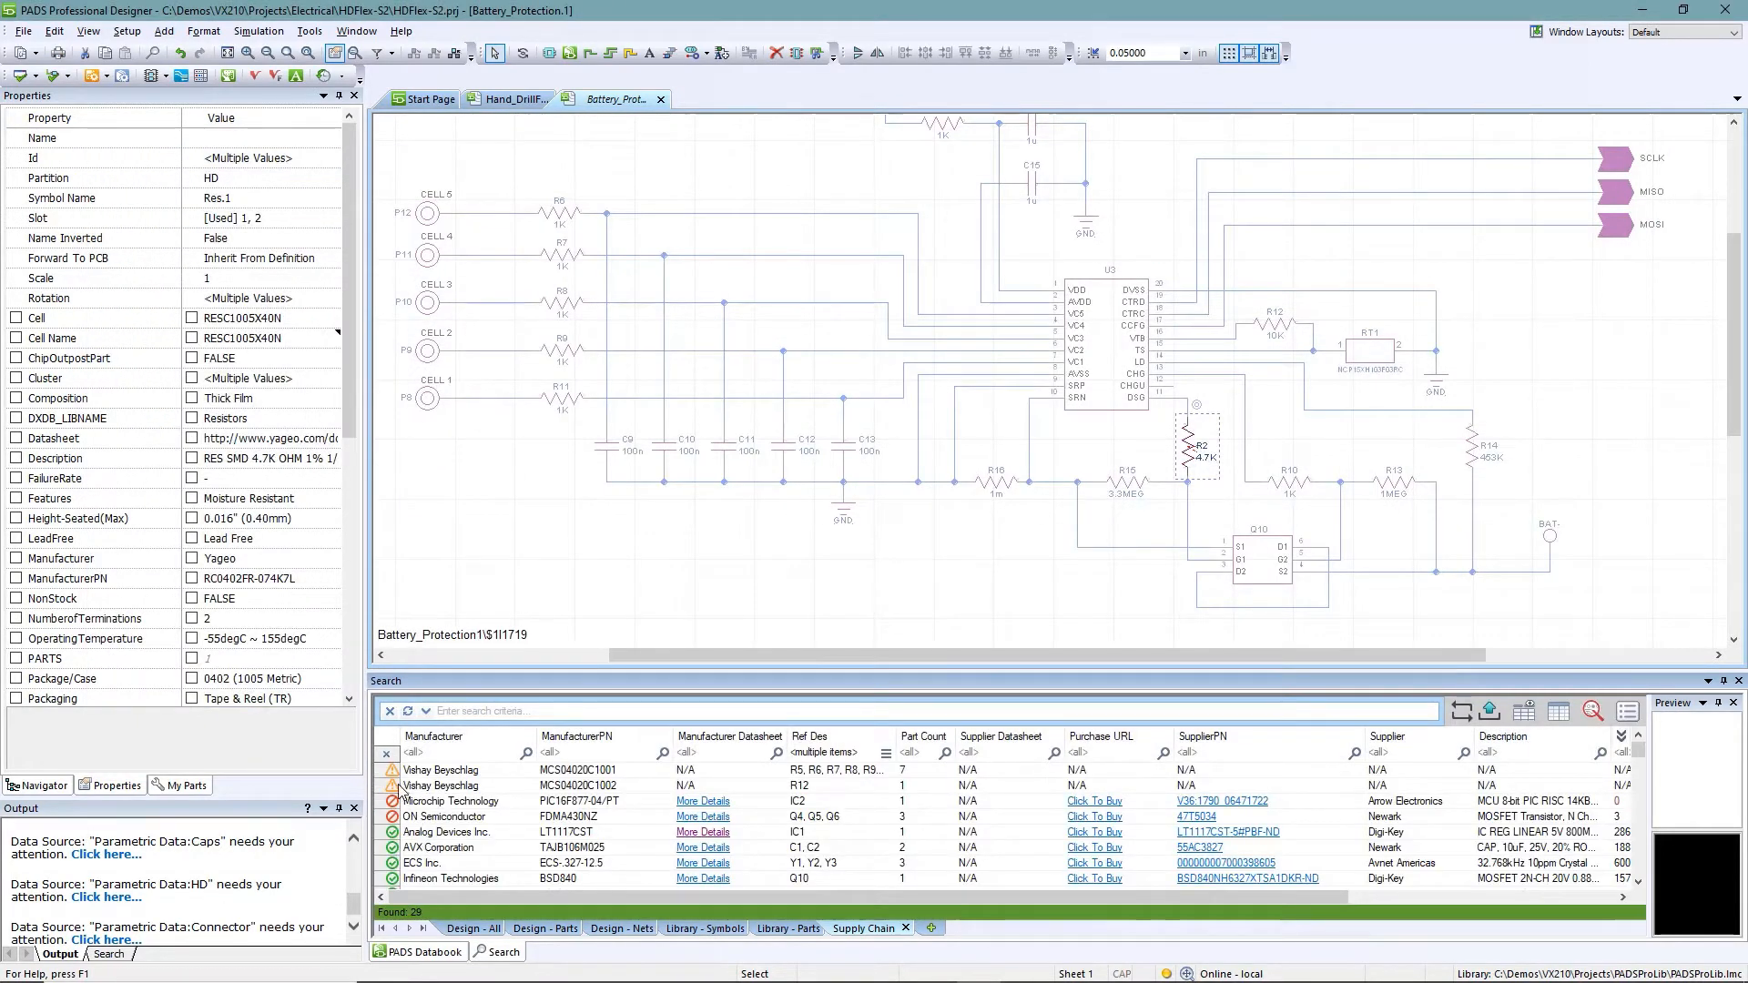
# Assign Digi-Key record MCS0402-10.0K-CFCT-ND as the supplier entry for R12's Vishay Beyschlag MCS04020C1002
pyautogui.moveTo(396, 789)
pyautogui.doubleClick(455, 788)
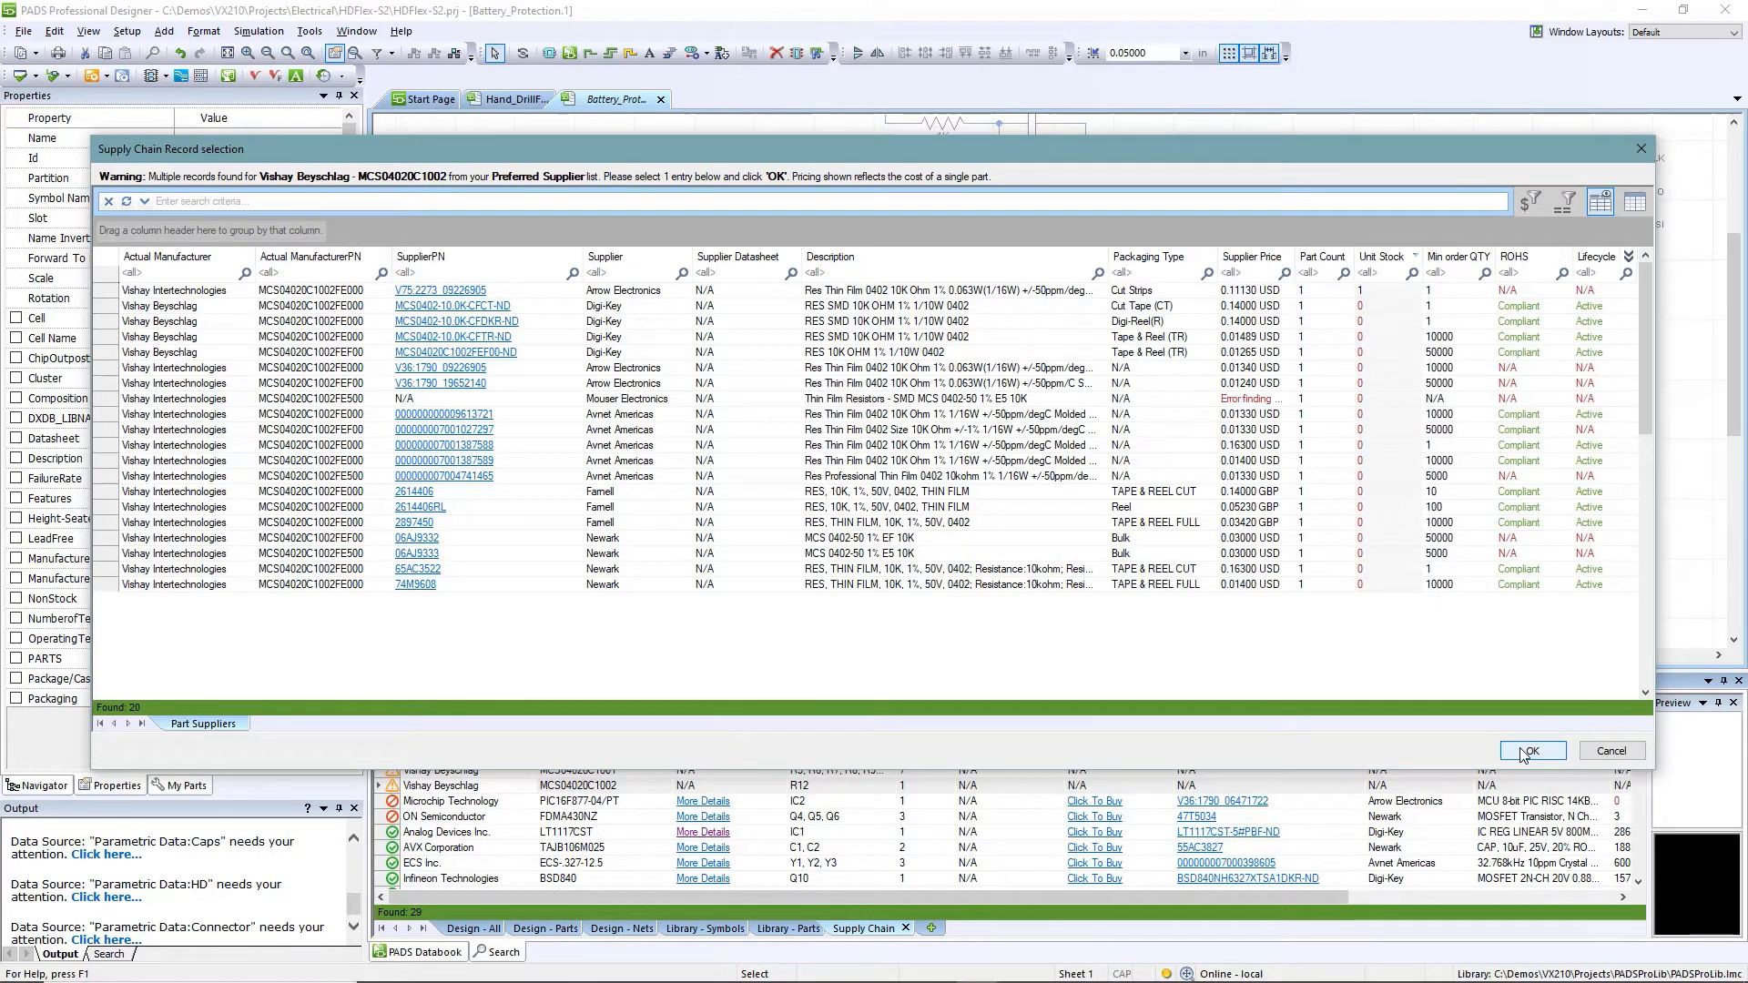
pyautogui.click(910, 308)
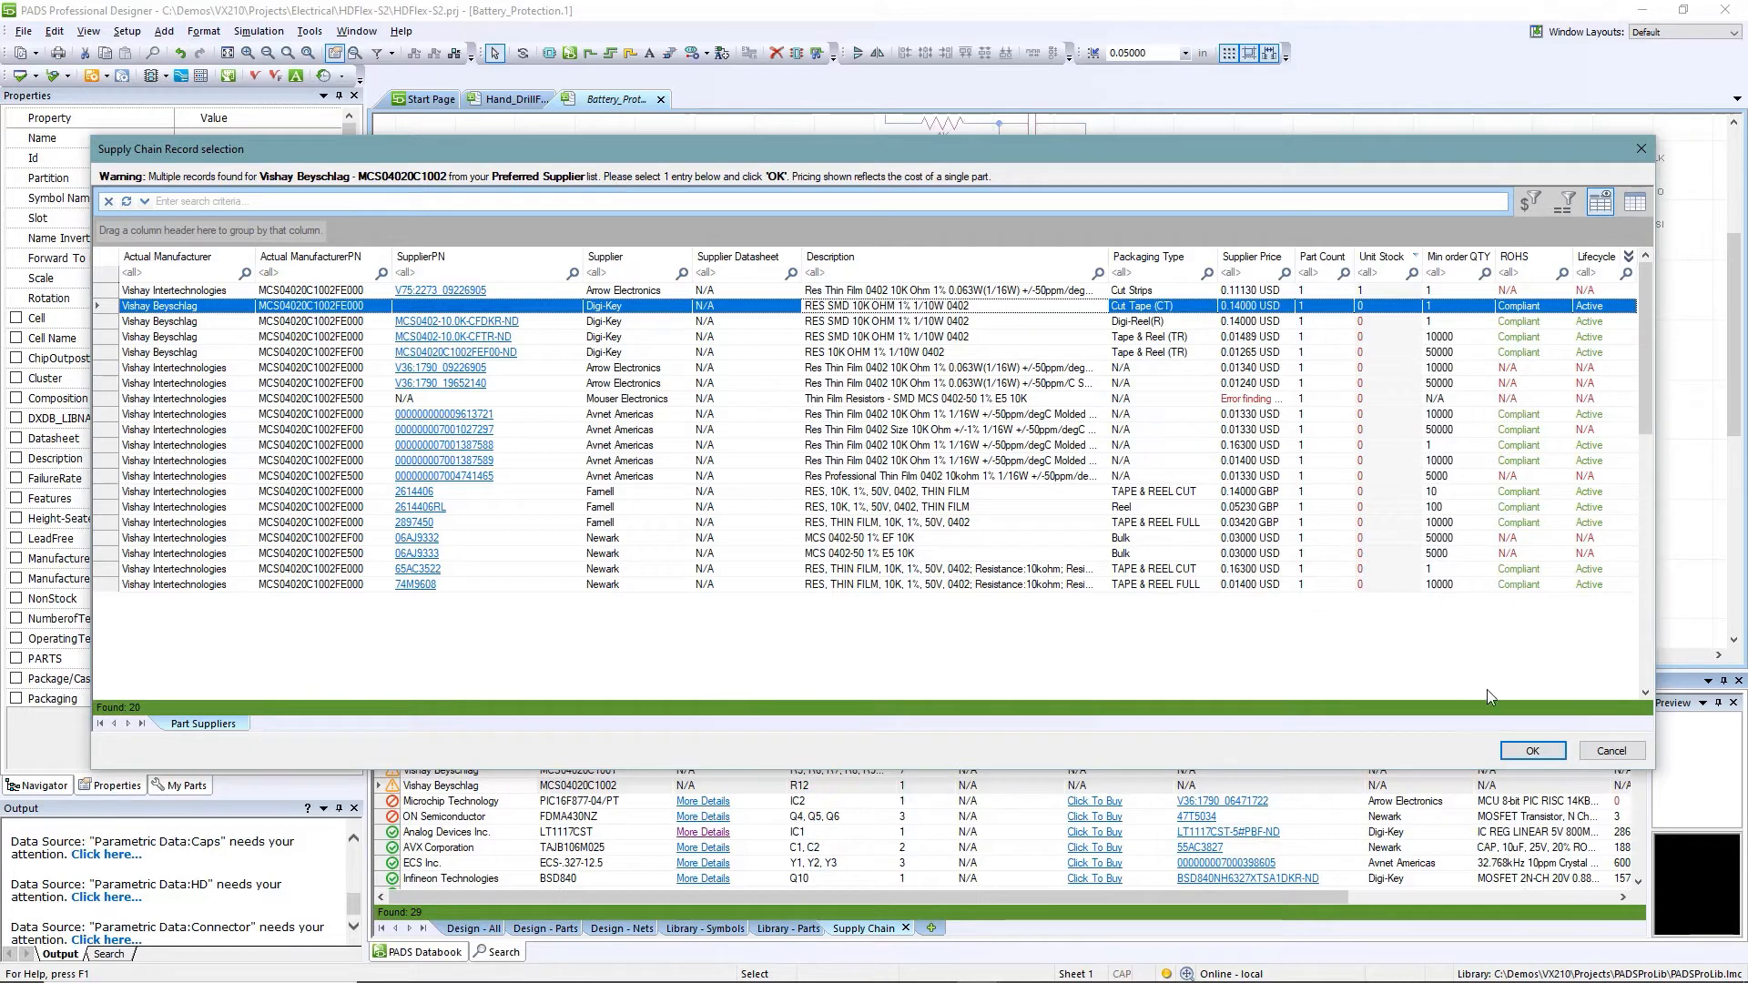
pyautogui.click(1528, 751)
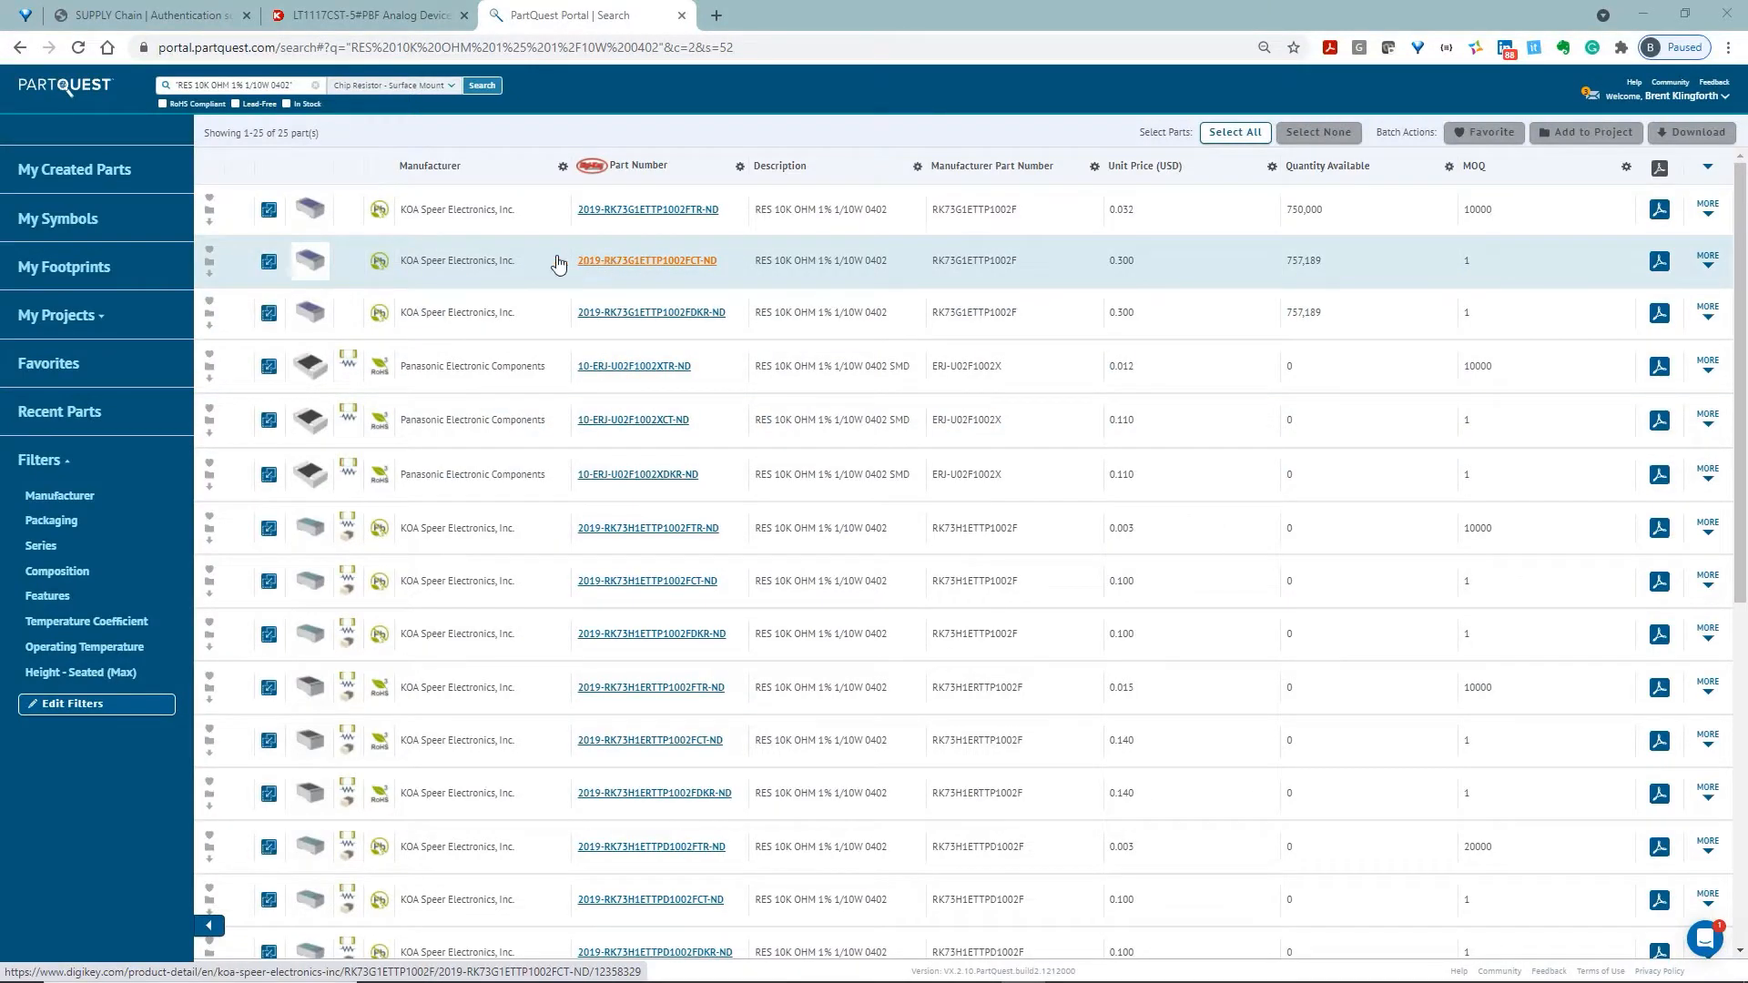
# Import KOA Speer resistor RK73G1ETTP1002F (2019-RK73G1ETTP1002FTR-ND) from the PartQuest search results into PADS Professional Designer
pyautogui.click(1686, 13)
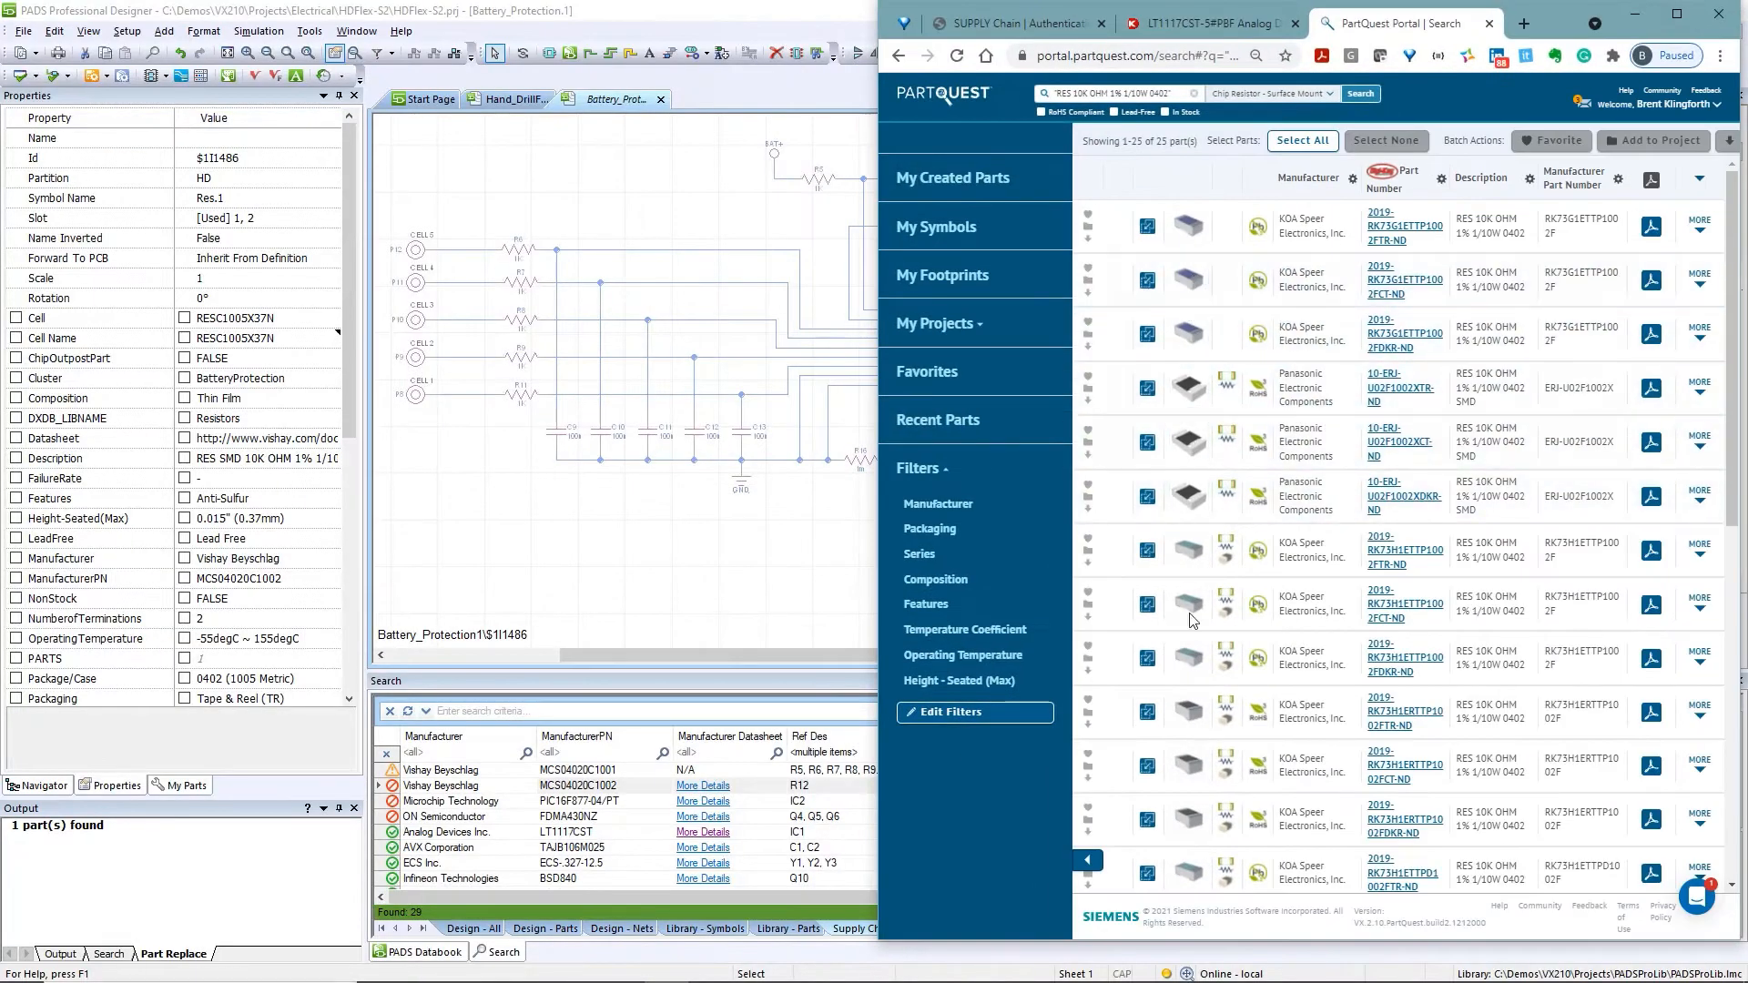
pyautogui.click(1148, 228)
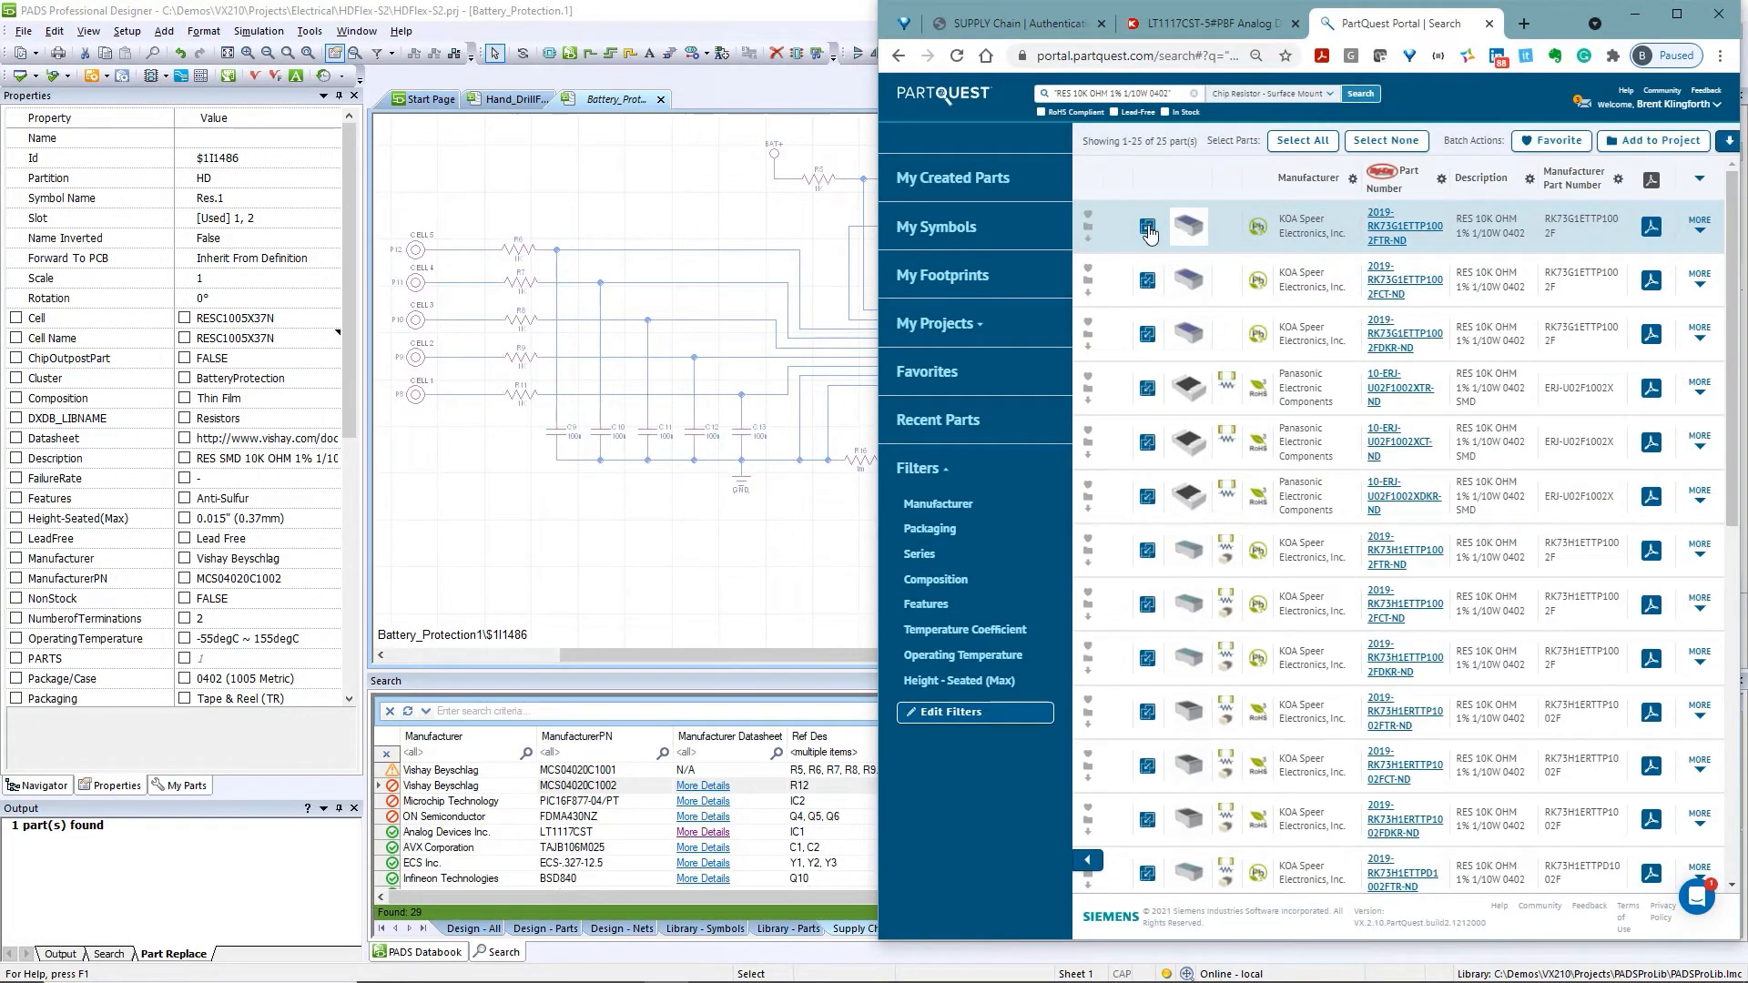
pyautogui.moveTo(1149, 234); pyautogui.dragTo(807, 828)
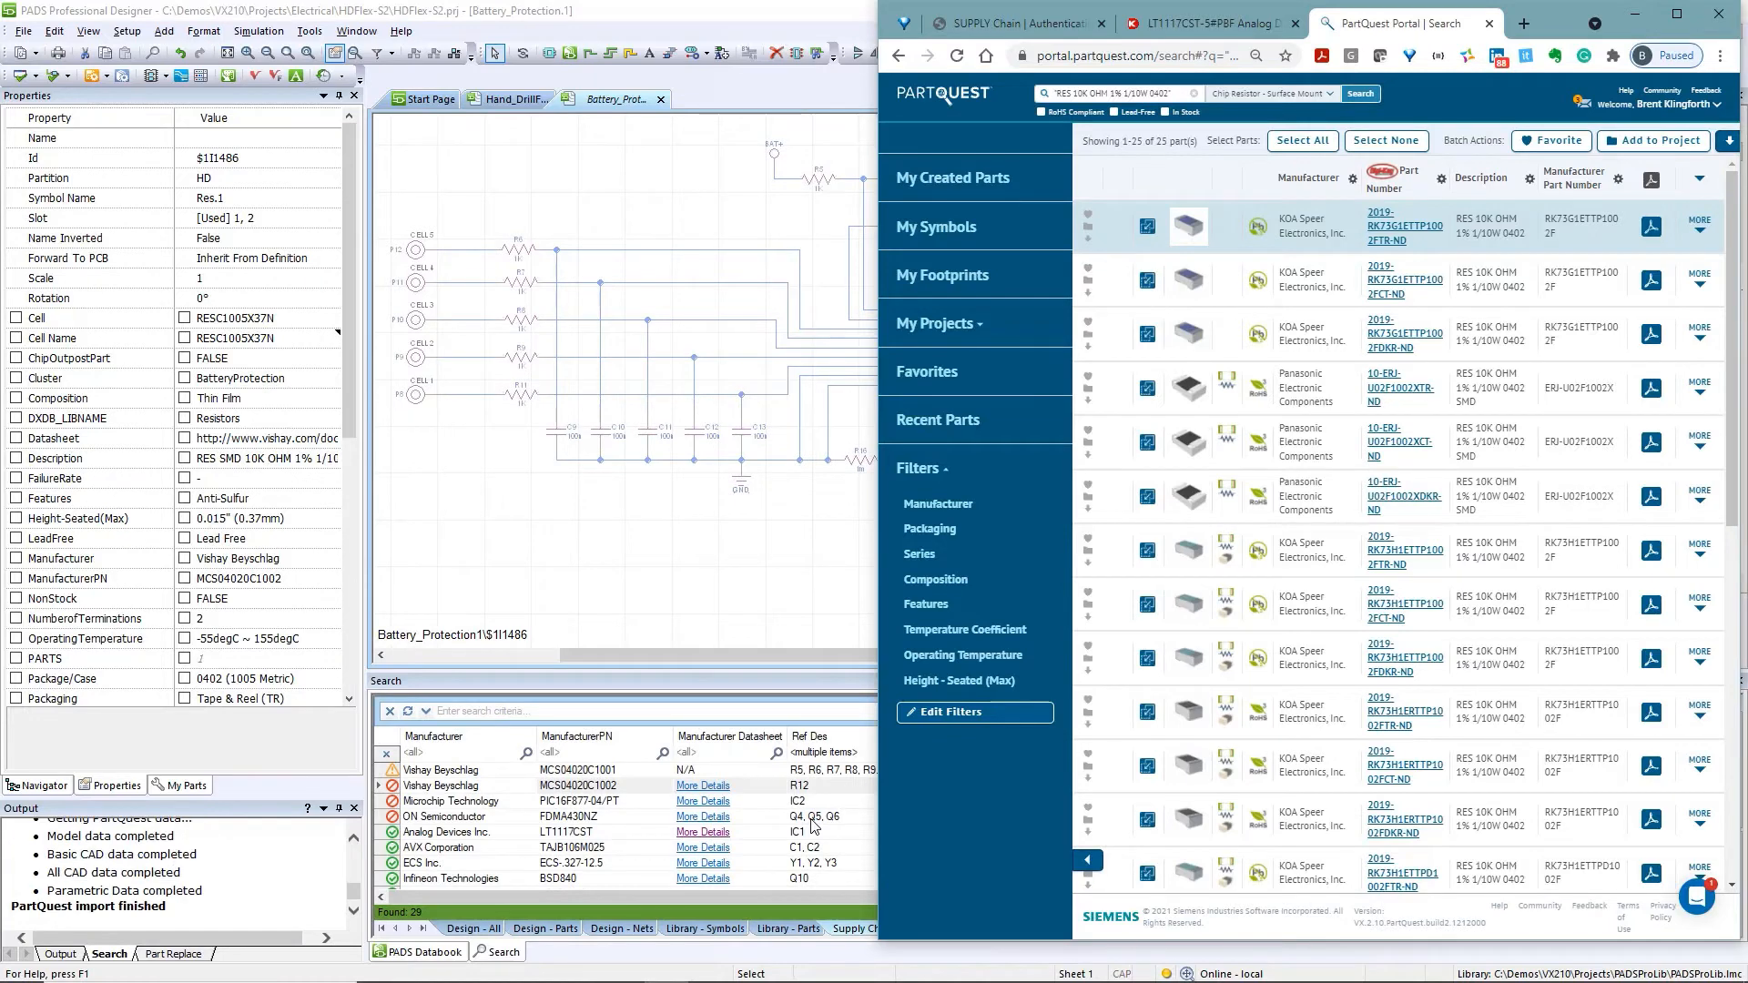
pyautogui.click(813, 685)
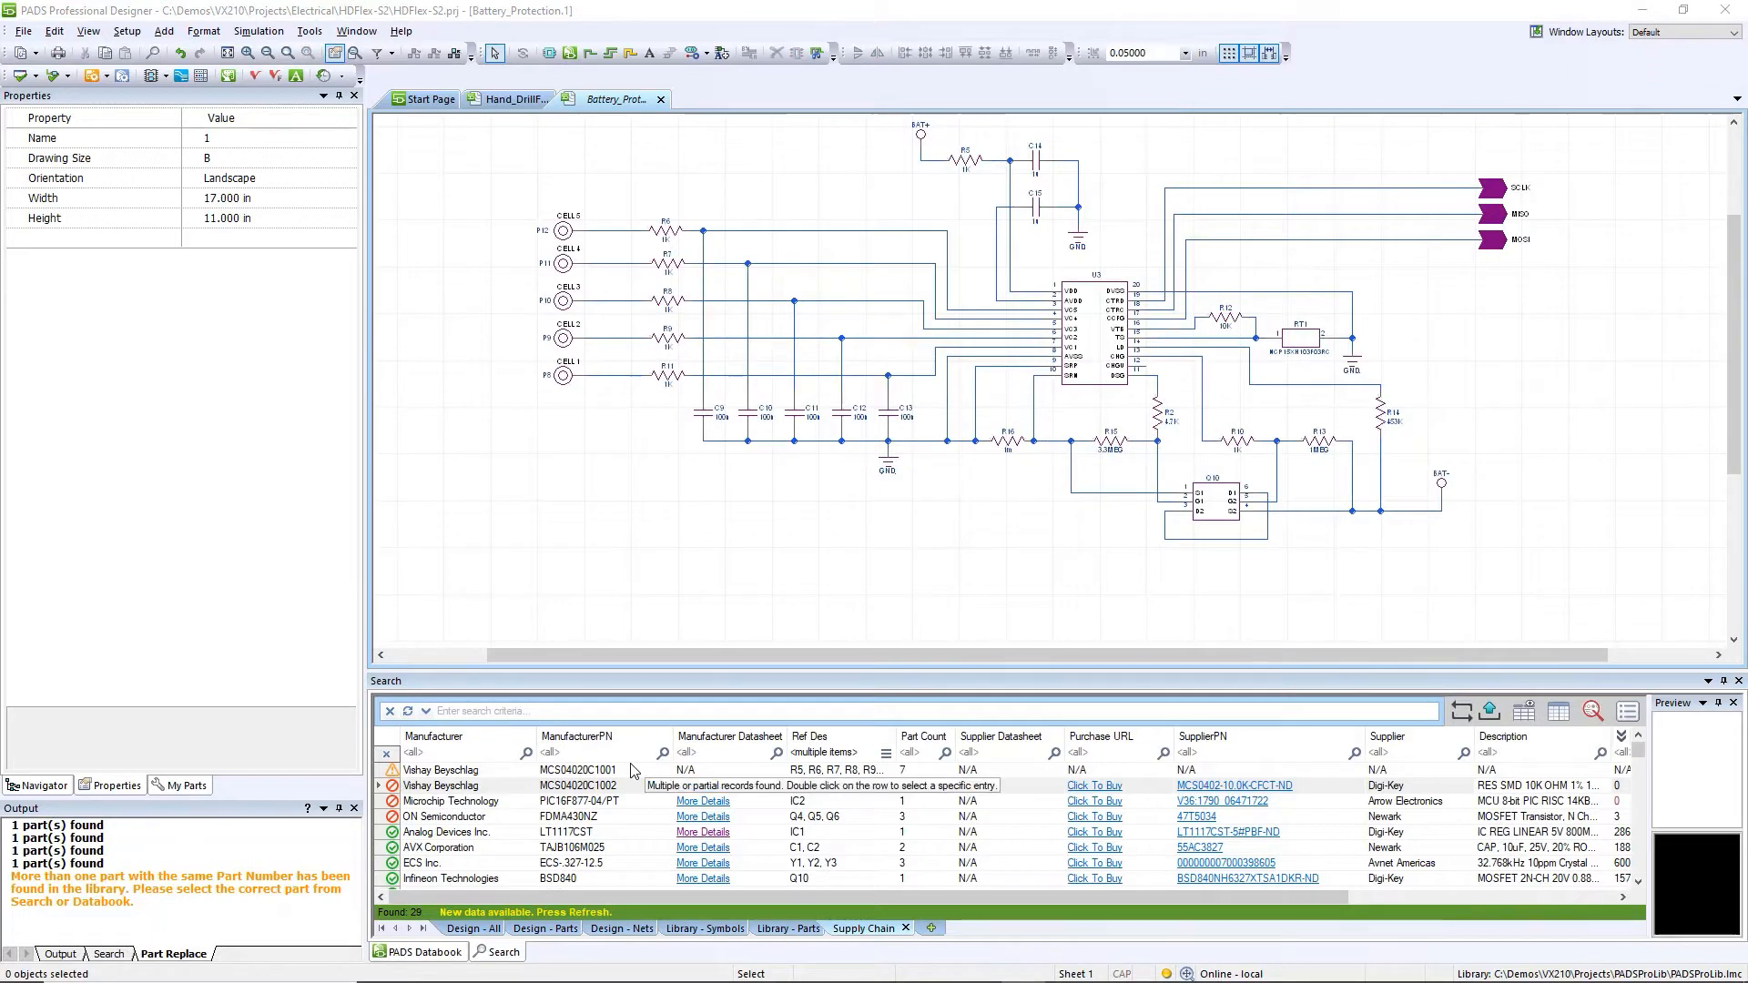
# Refresh the supply chain results and select the R12 entry for Vishay Beyschlag MCS04020C1002
pyautogui.click(407, 711)
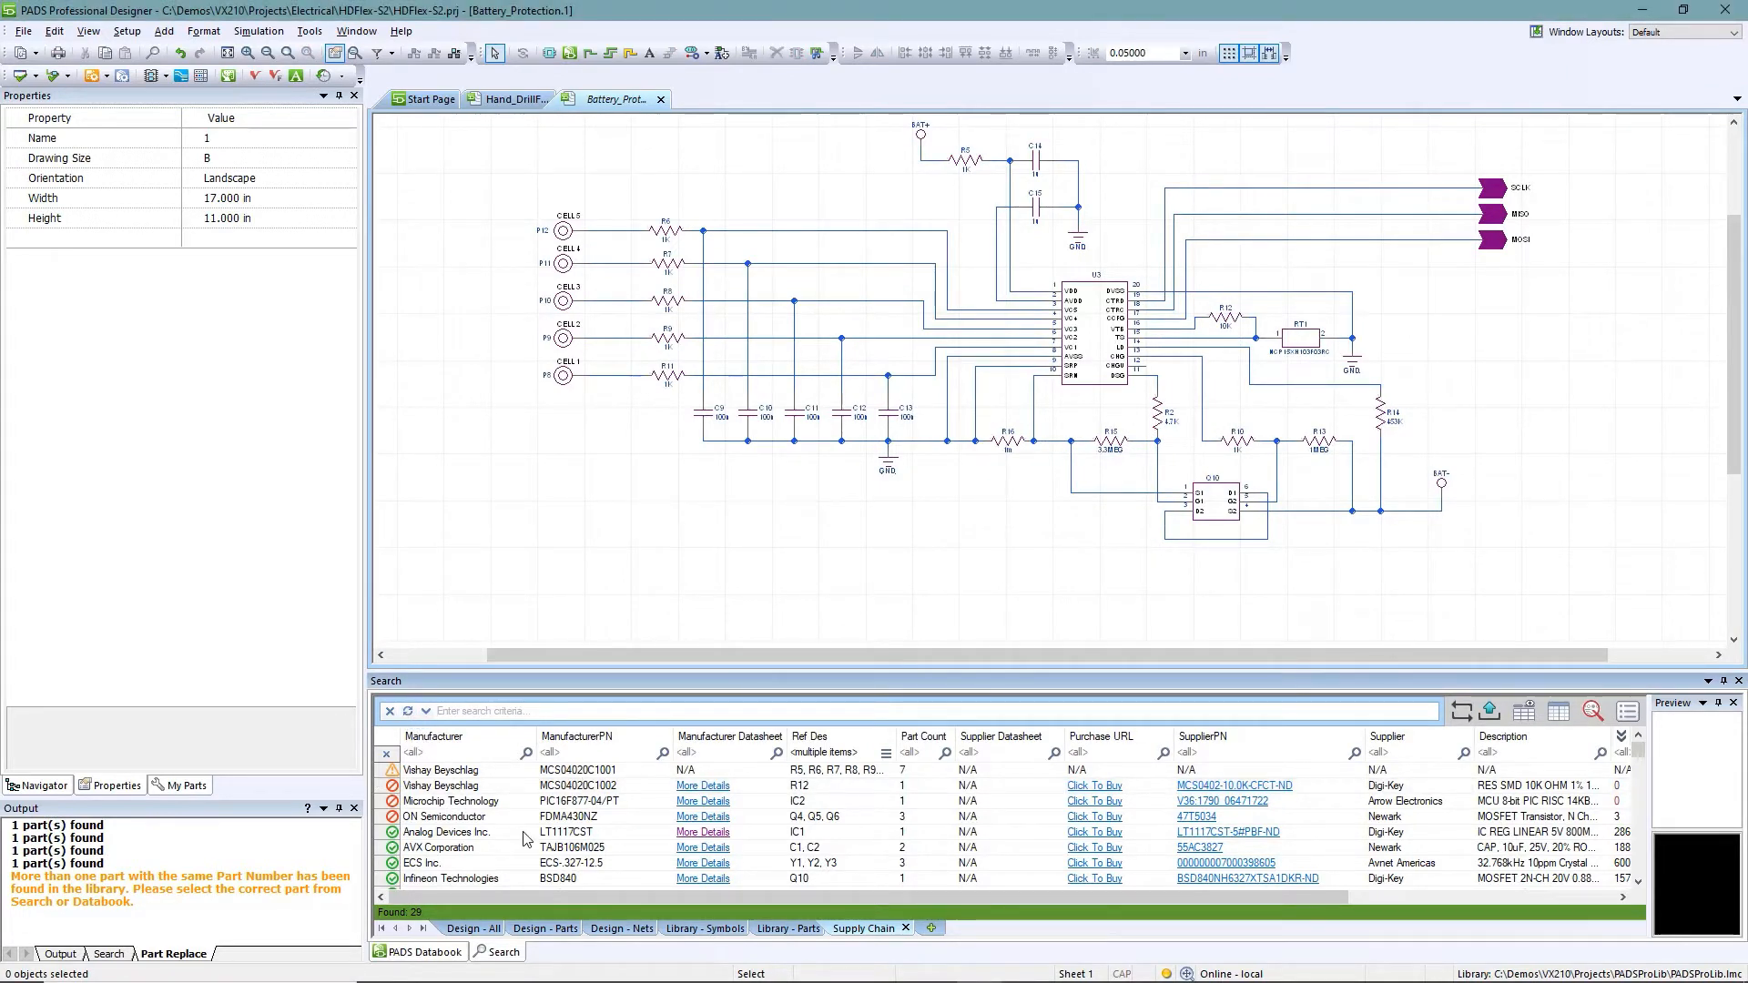
pyautogui.click(483, 788)
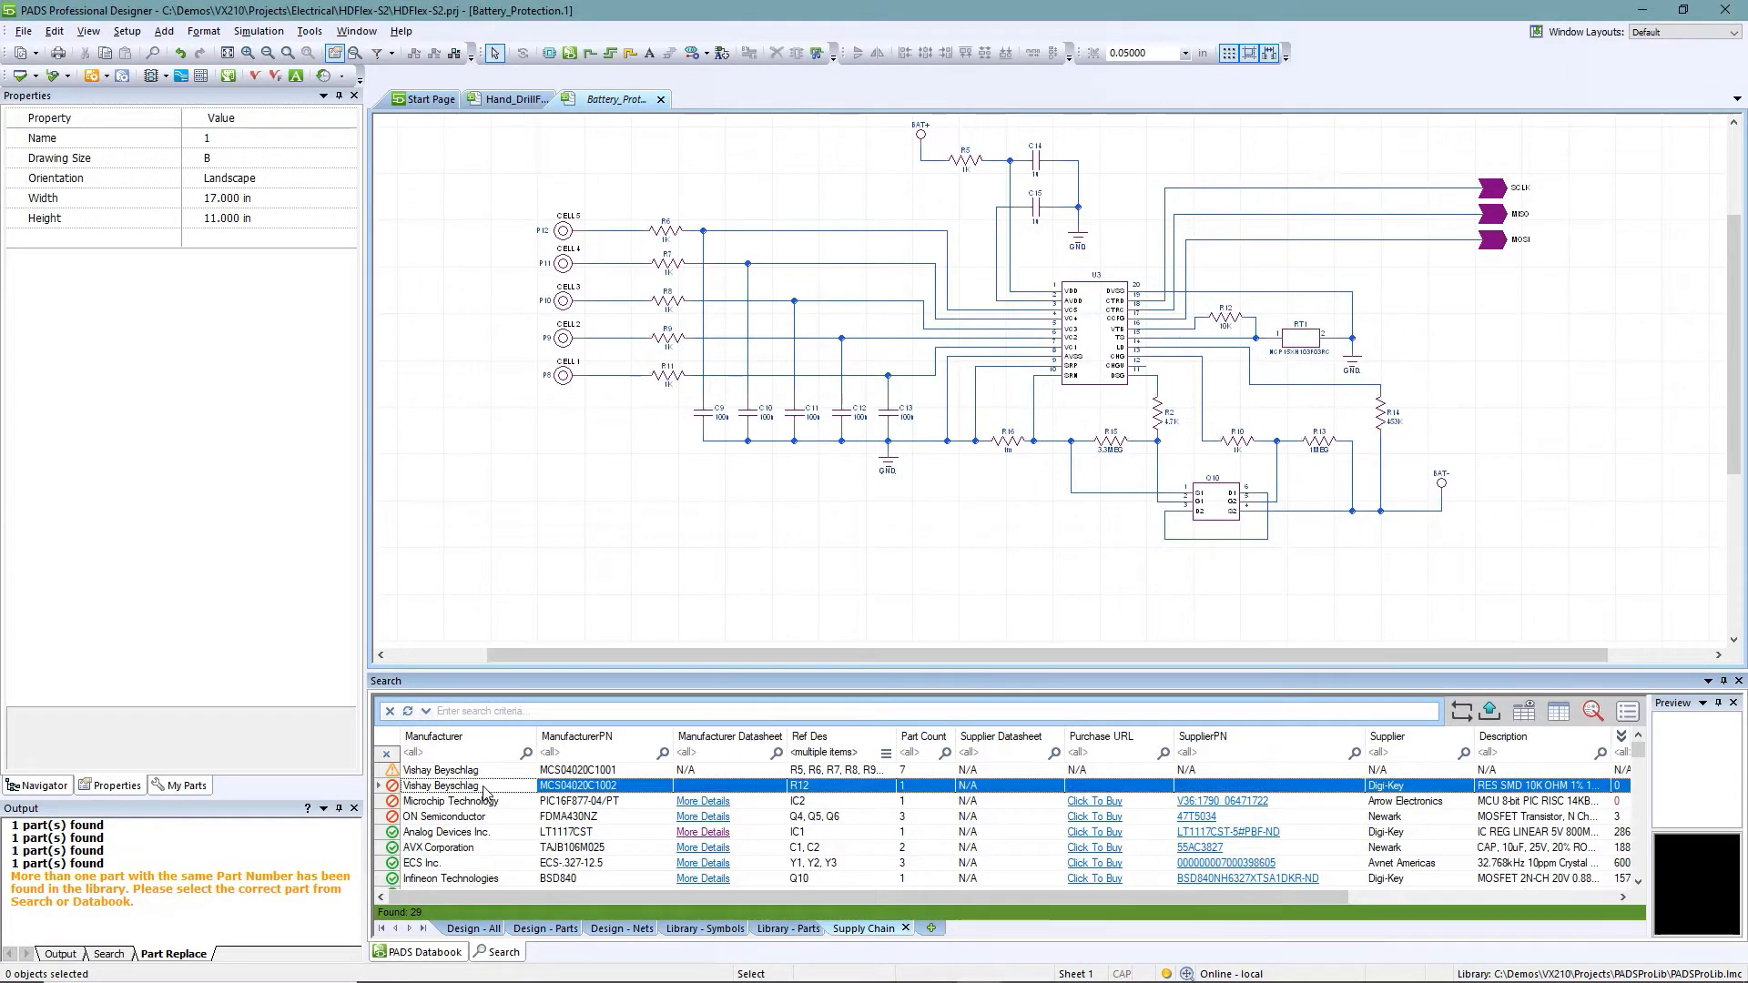
pyautogui.click(823, 786)
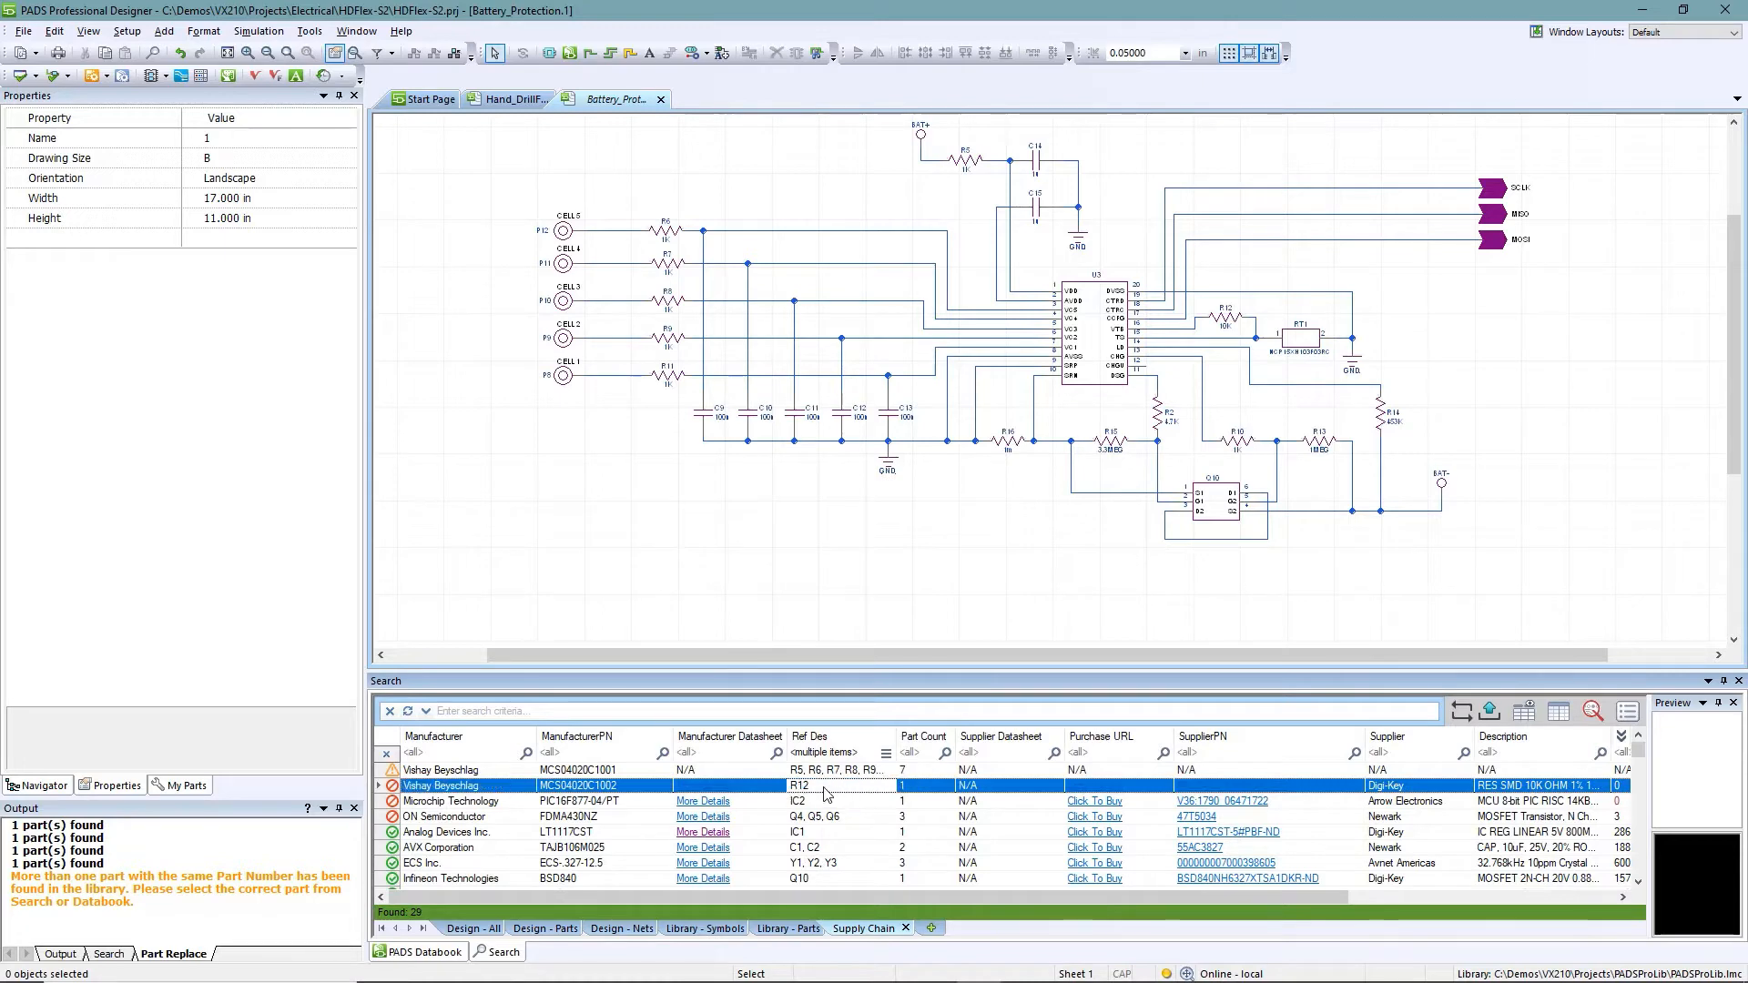
# Replace R12 with the imported library part KOASPEERELECTRONICS_I_RK73G1ETTP1002F, preserving its reference designator, and check its updated properties
pyautogui.scroll(4, 1237, 325)
pyautogui.click(1236, 325)
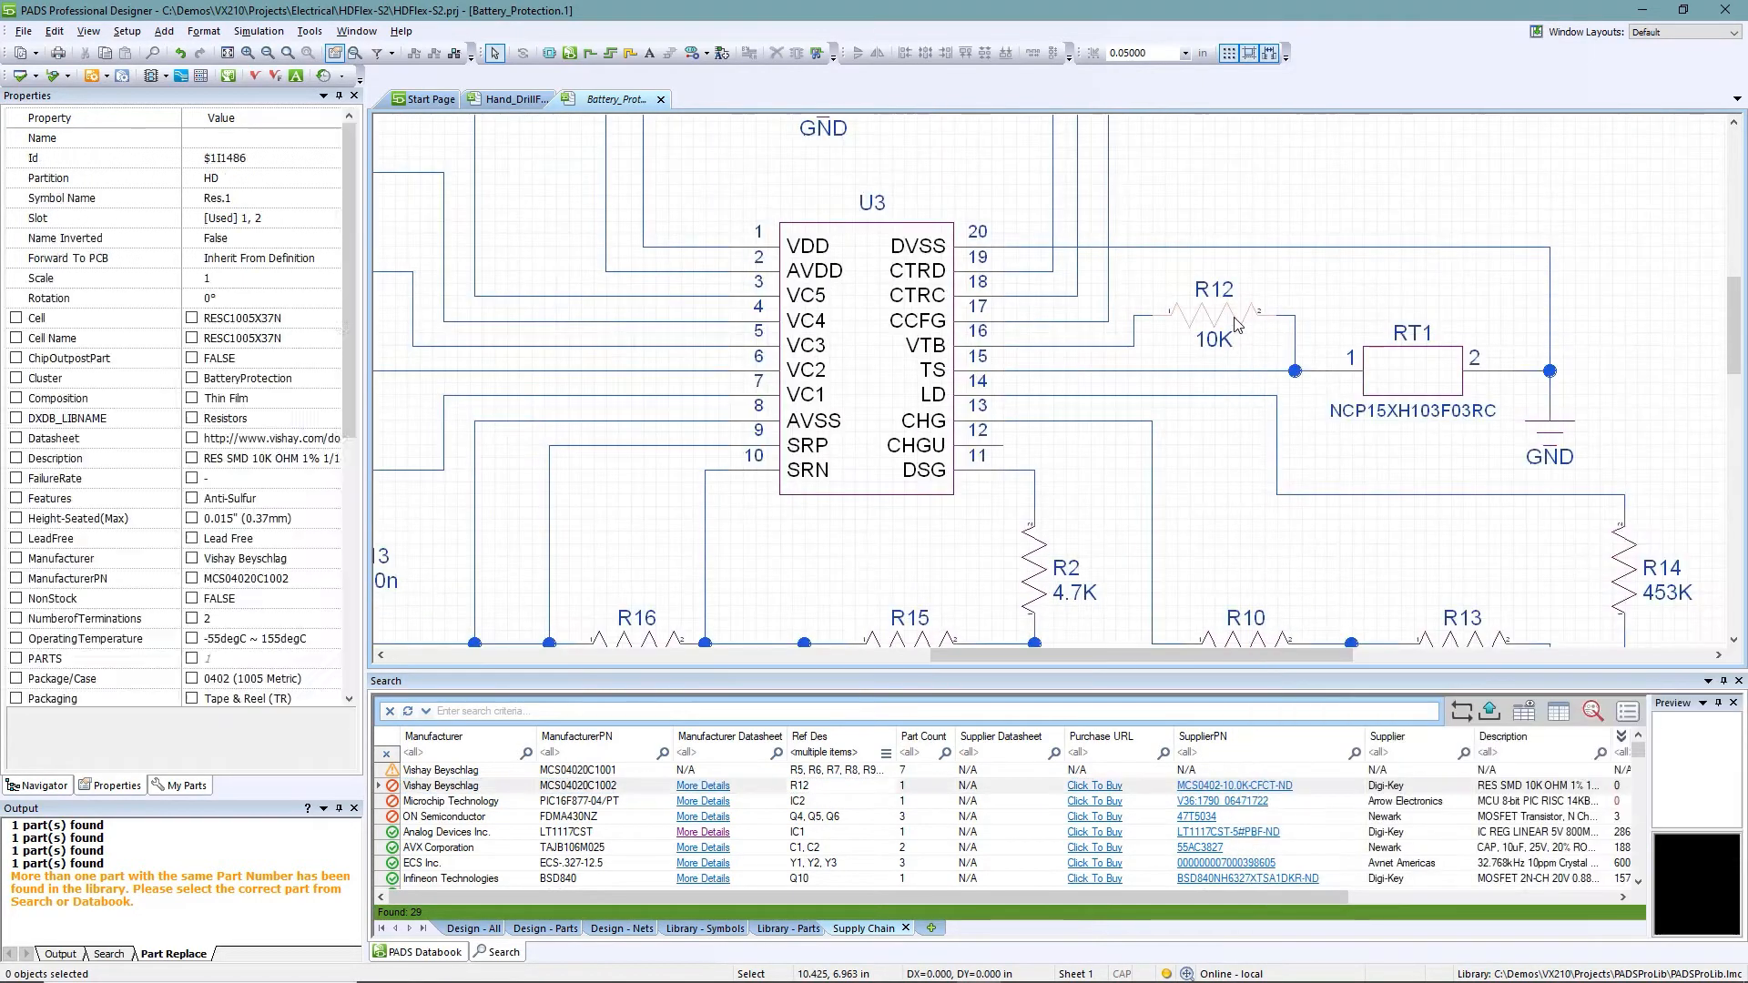
pyautogui.rightClick(1237, 323)
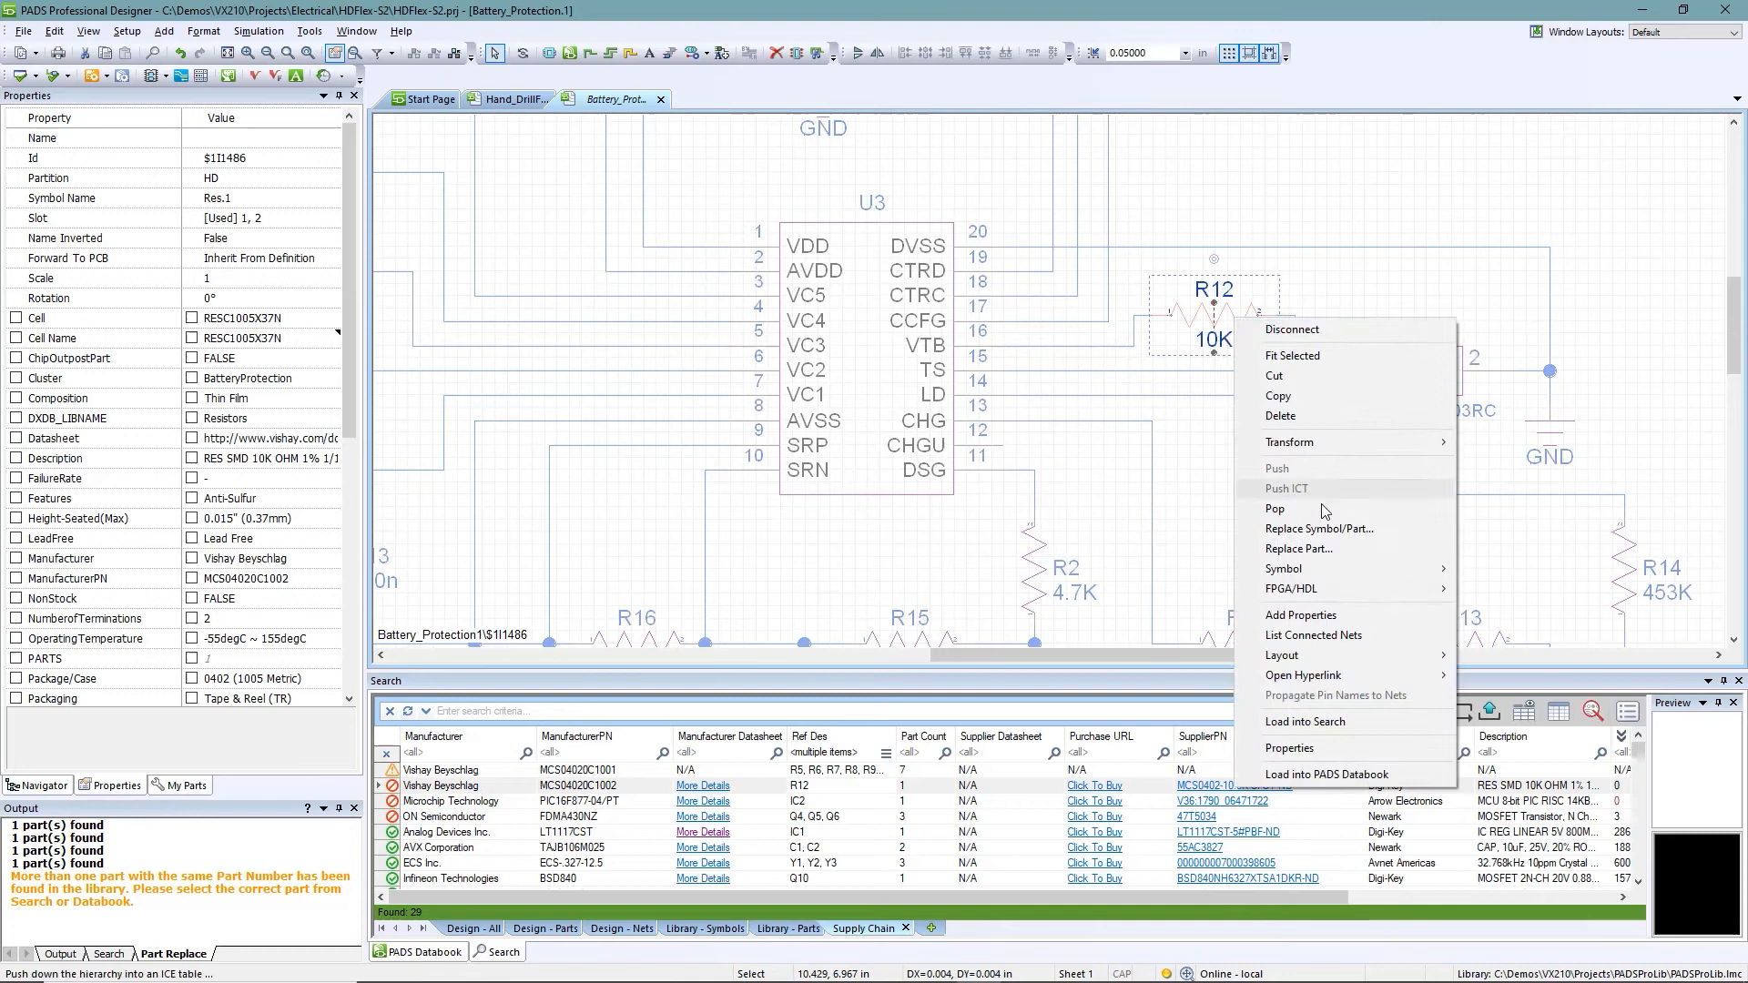
pyautogui.click(1319, 552)
pyautogui.click(803, 930)
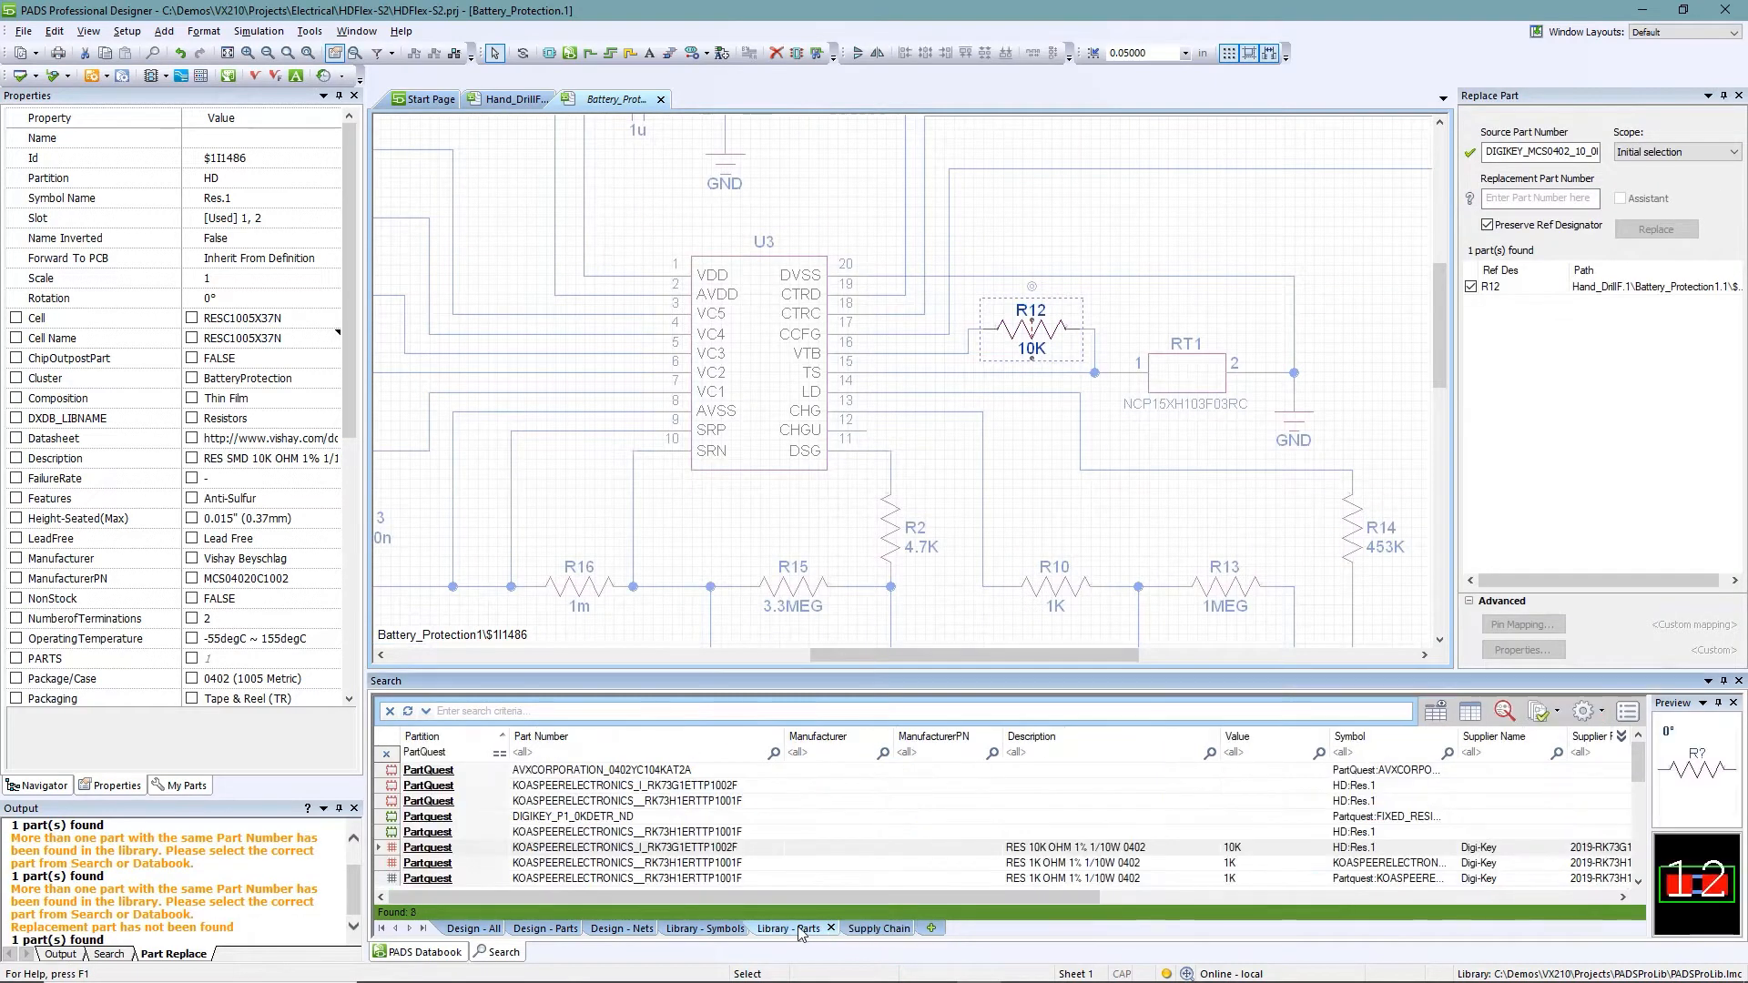
pyautogui.click(678, 739)
pyautogui.moveTo(678, 740); pyautogui.dragTo(1530, 202)
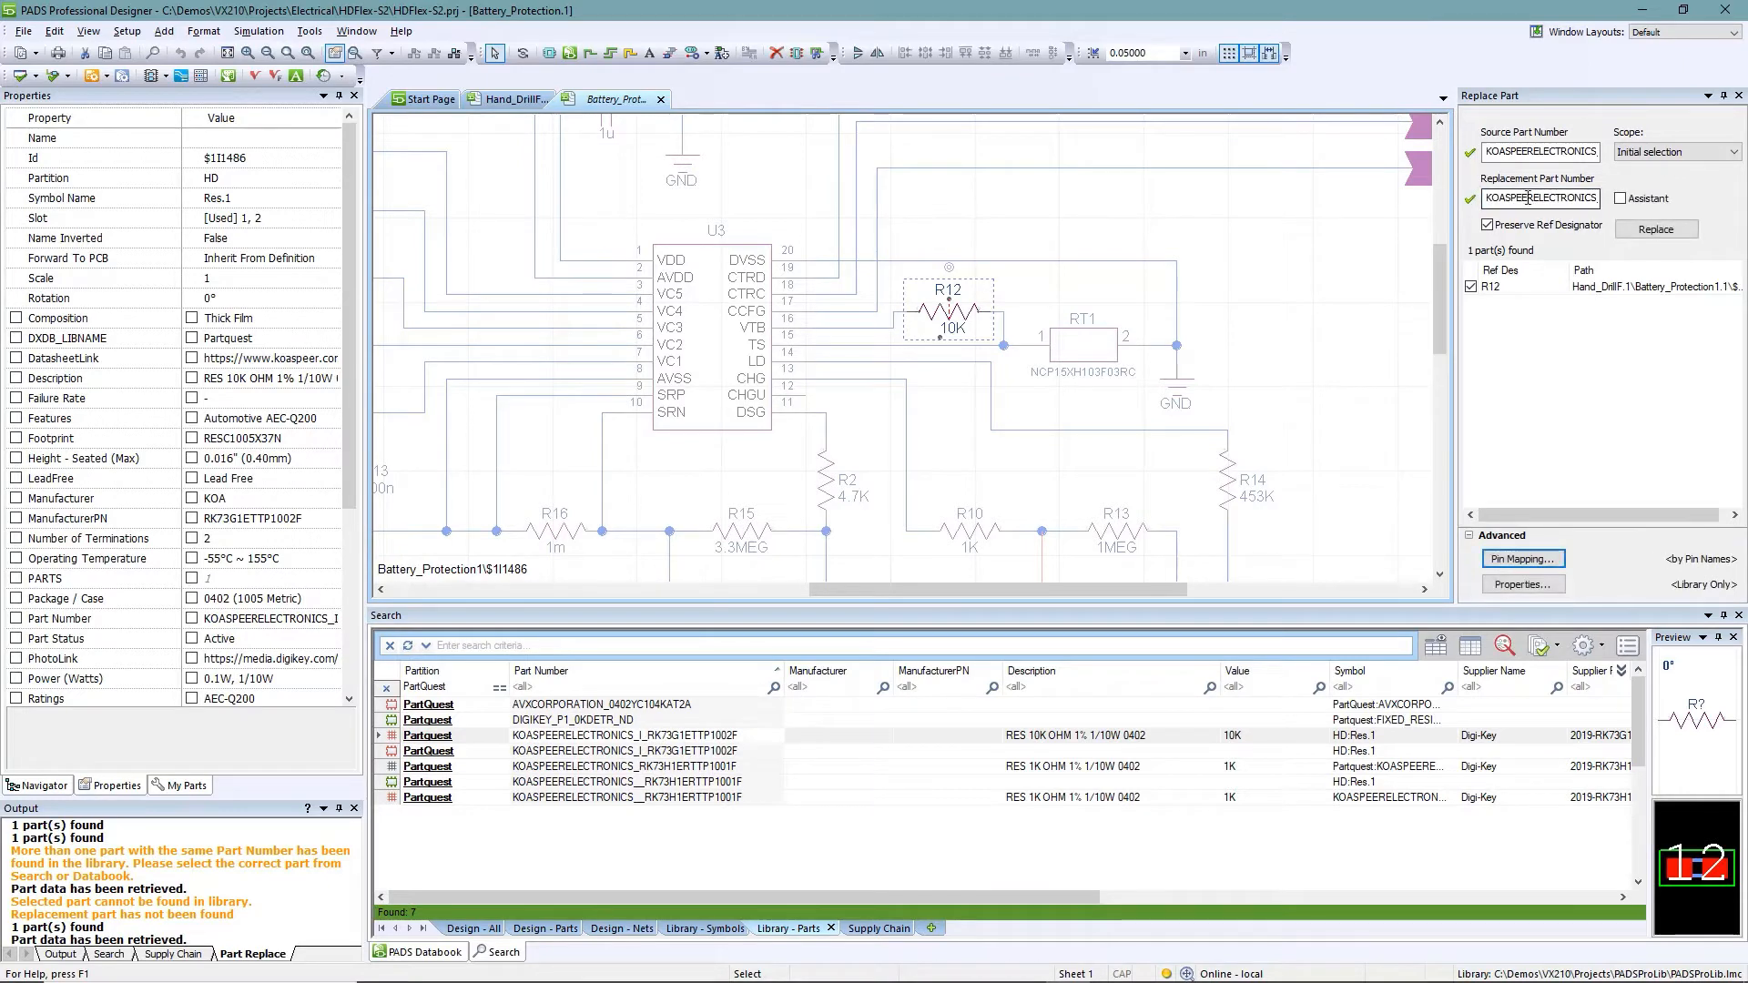
pyautogui.click(1656, 230)
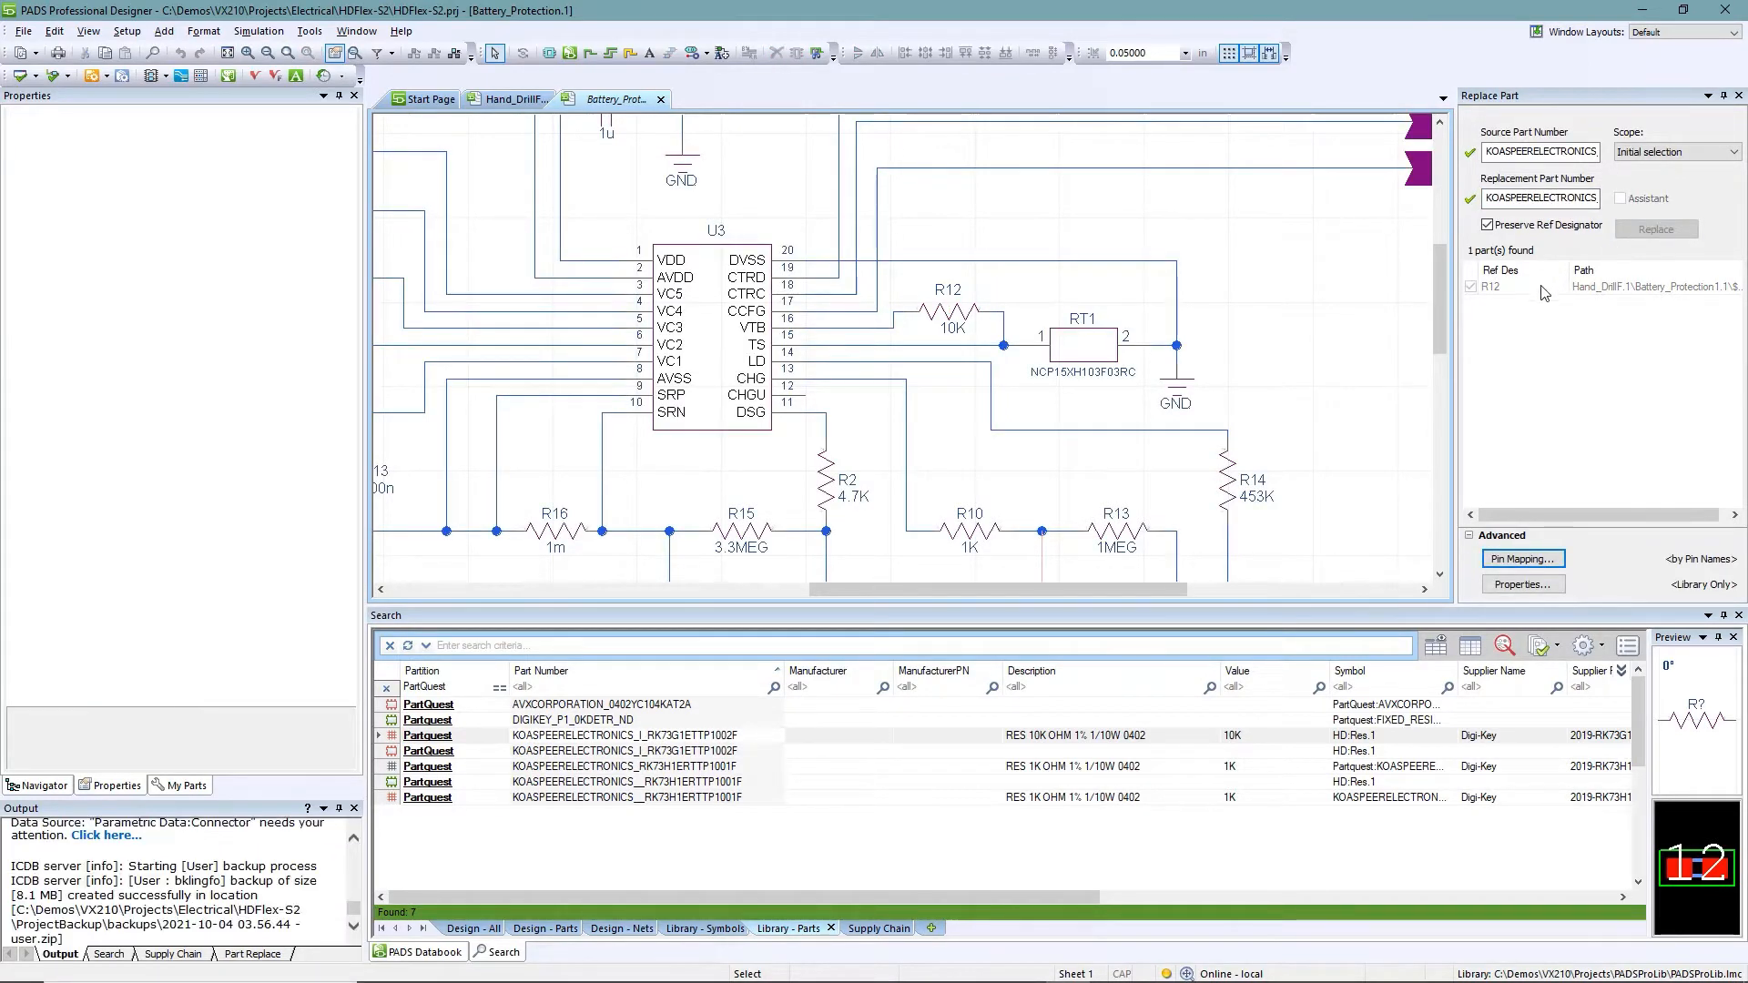
pyautogui.click(970, 318)
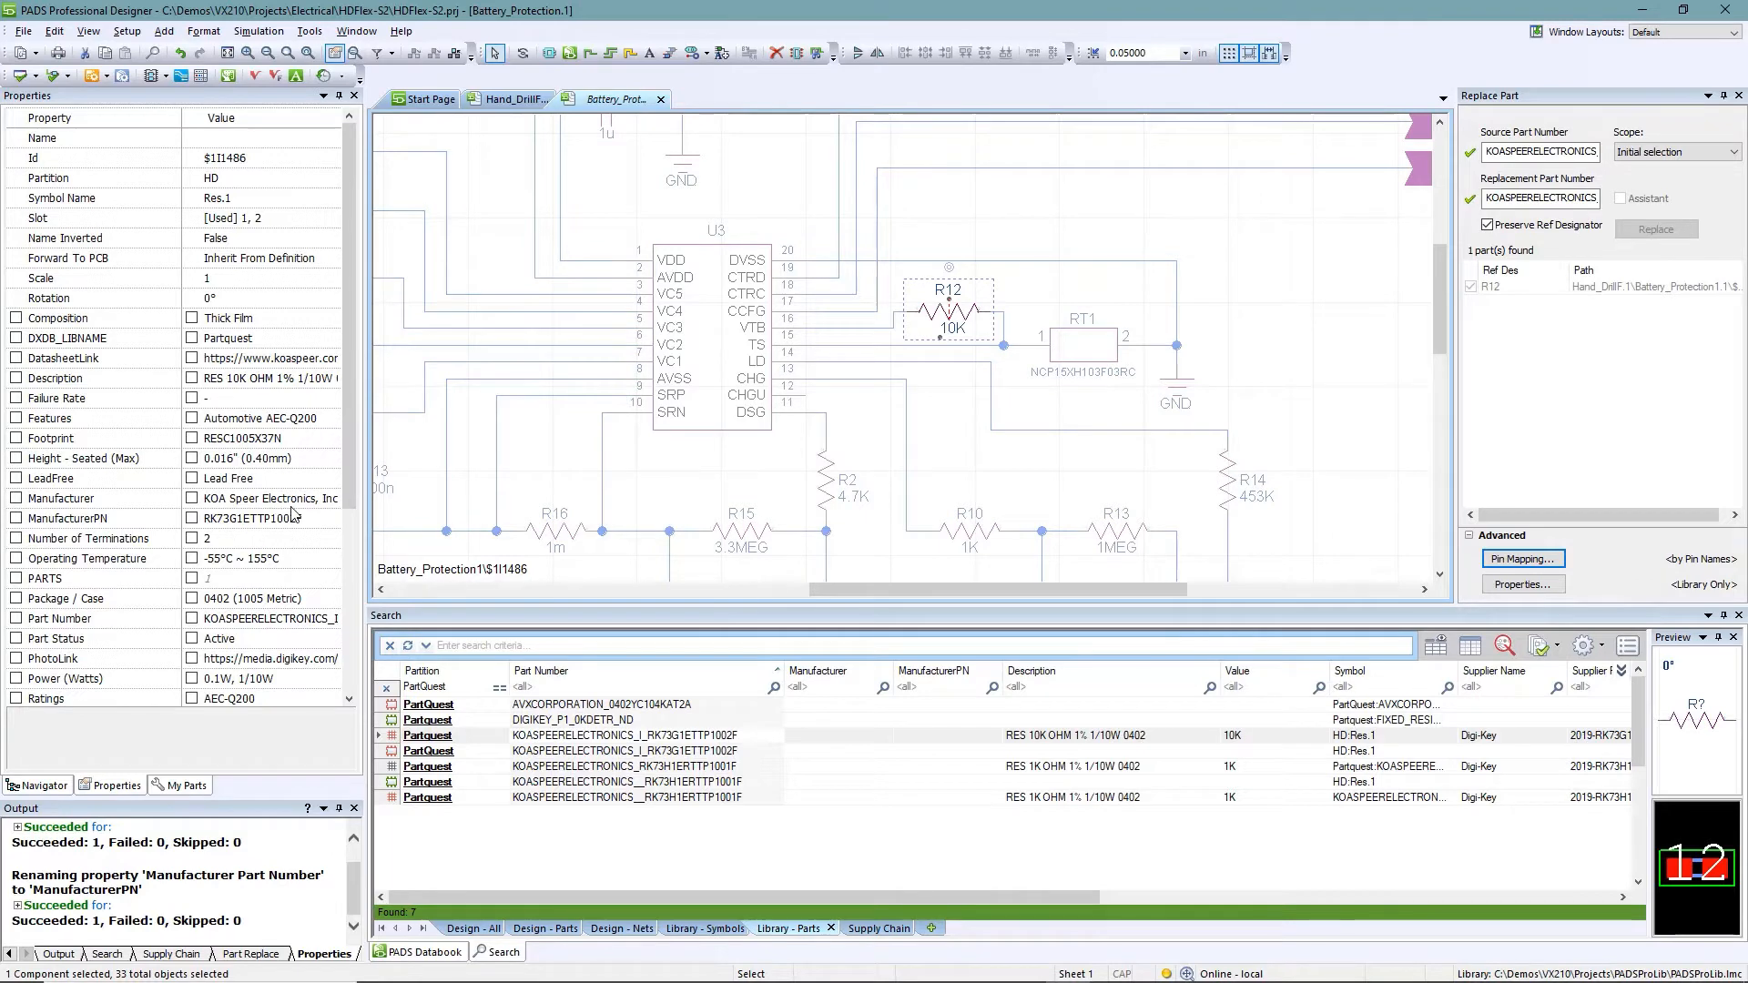
# Select Mouser record 660-RK73G1ETTP1002F as the supplier entry for R12's KOA Speer RK73G1ETTP1002F in the supply chain results
pyautogui.click(872, 929)
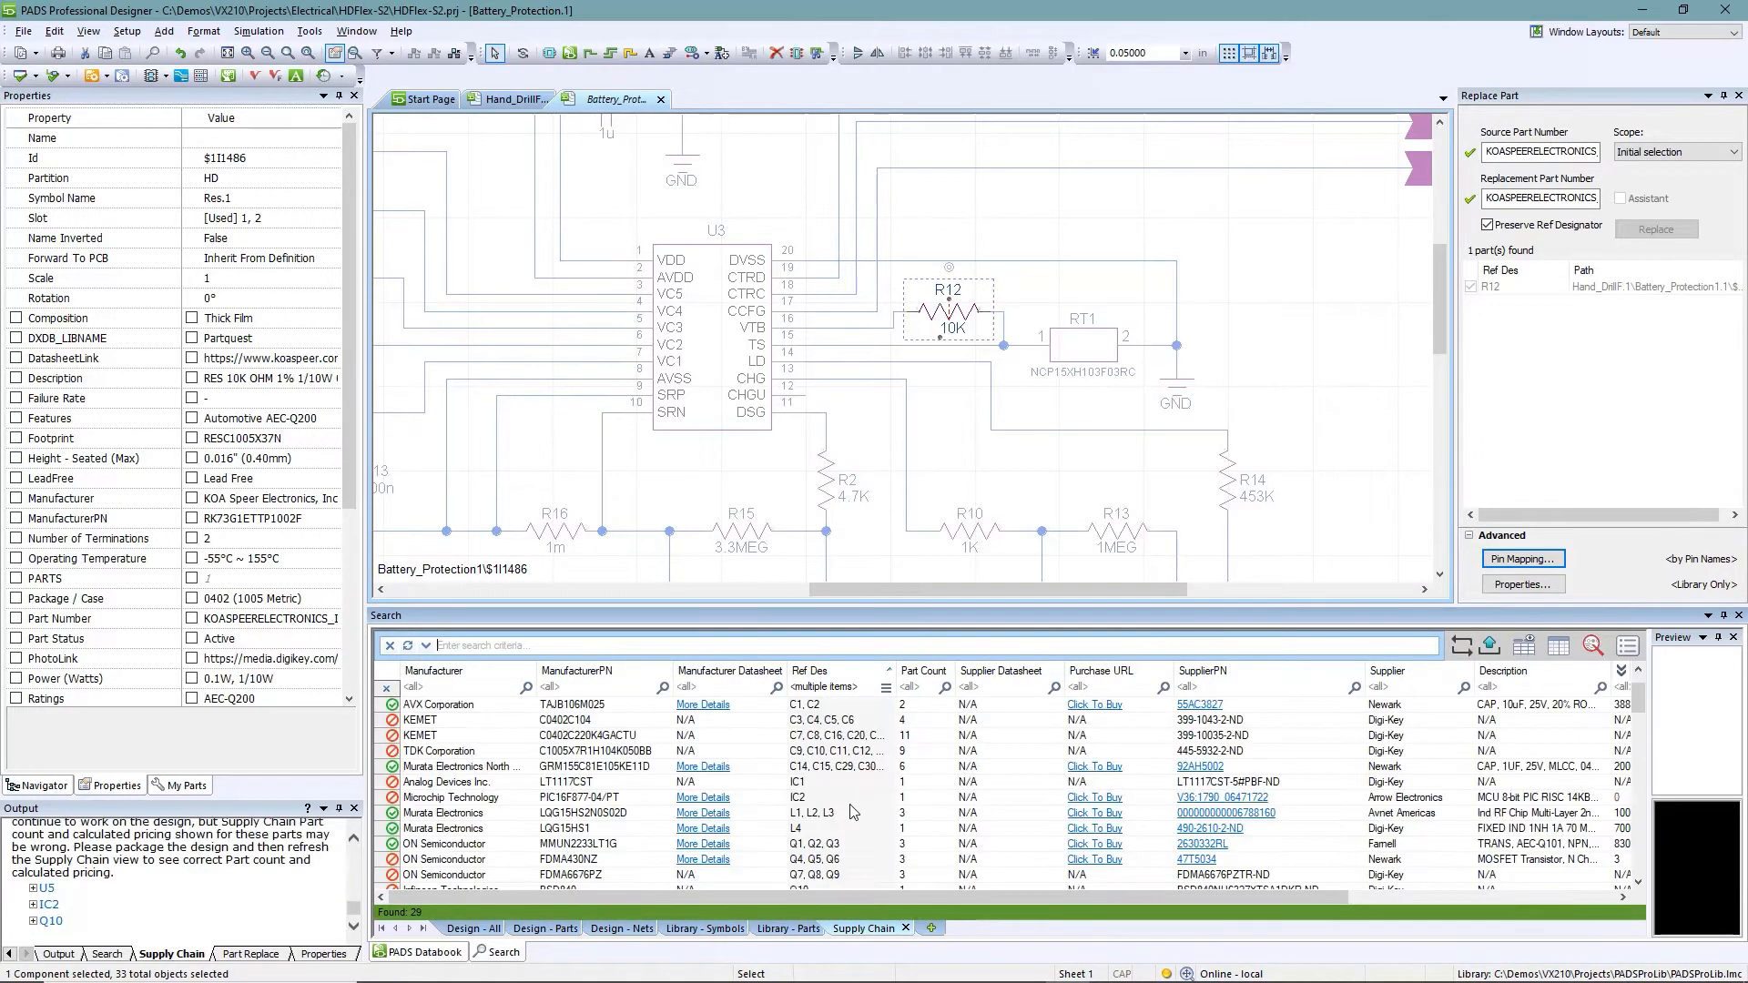
pyautogui.scroll(-2, 852, 811)
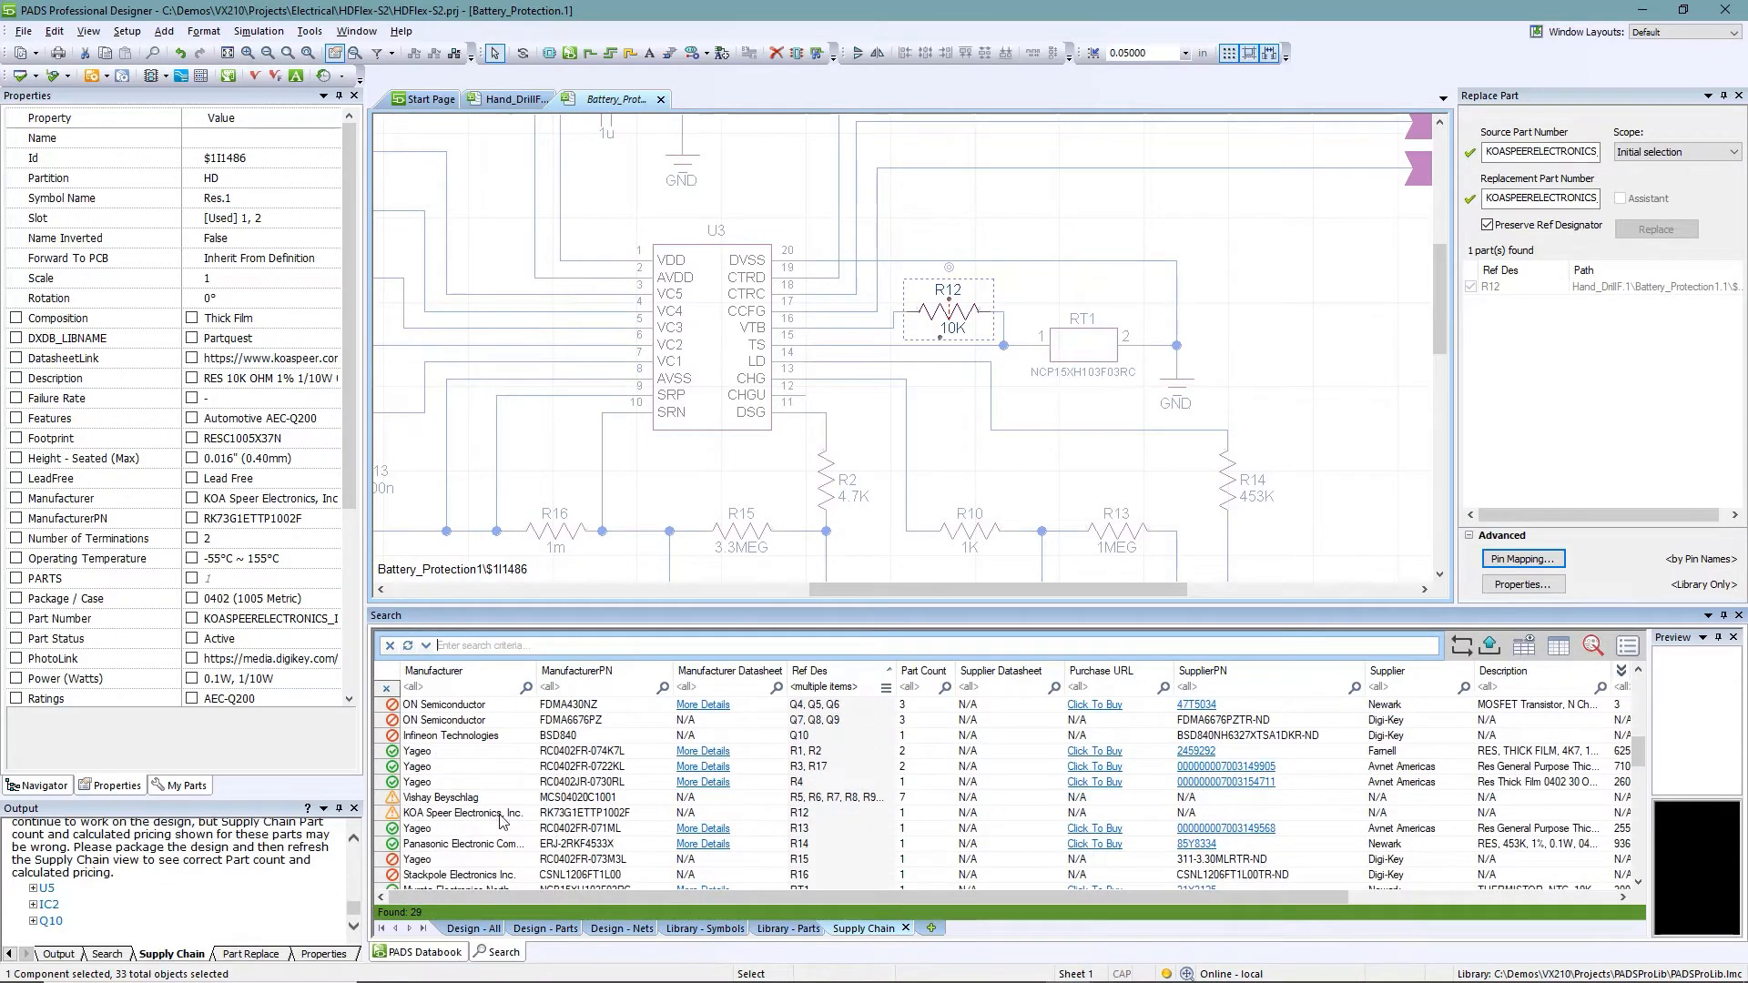
pyautogui.click(499, 814)
pyautogui.doubleClick(499, 813)
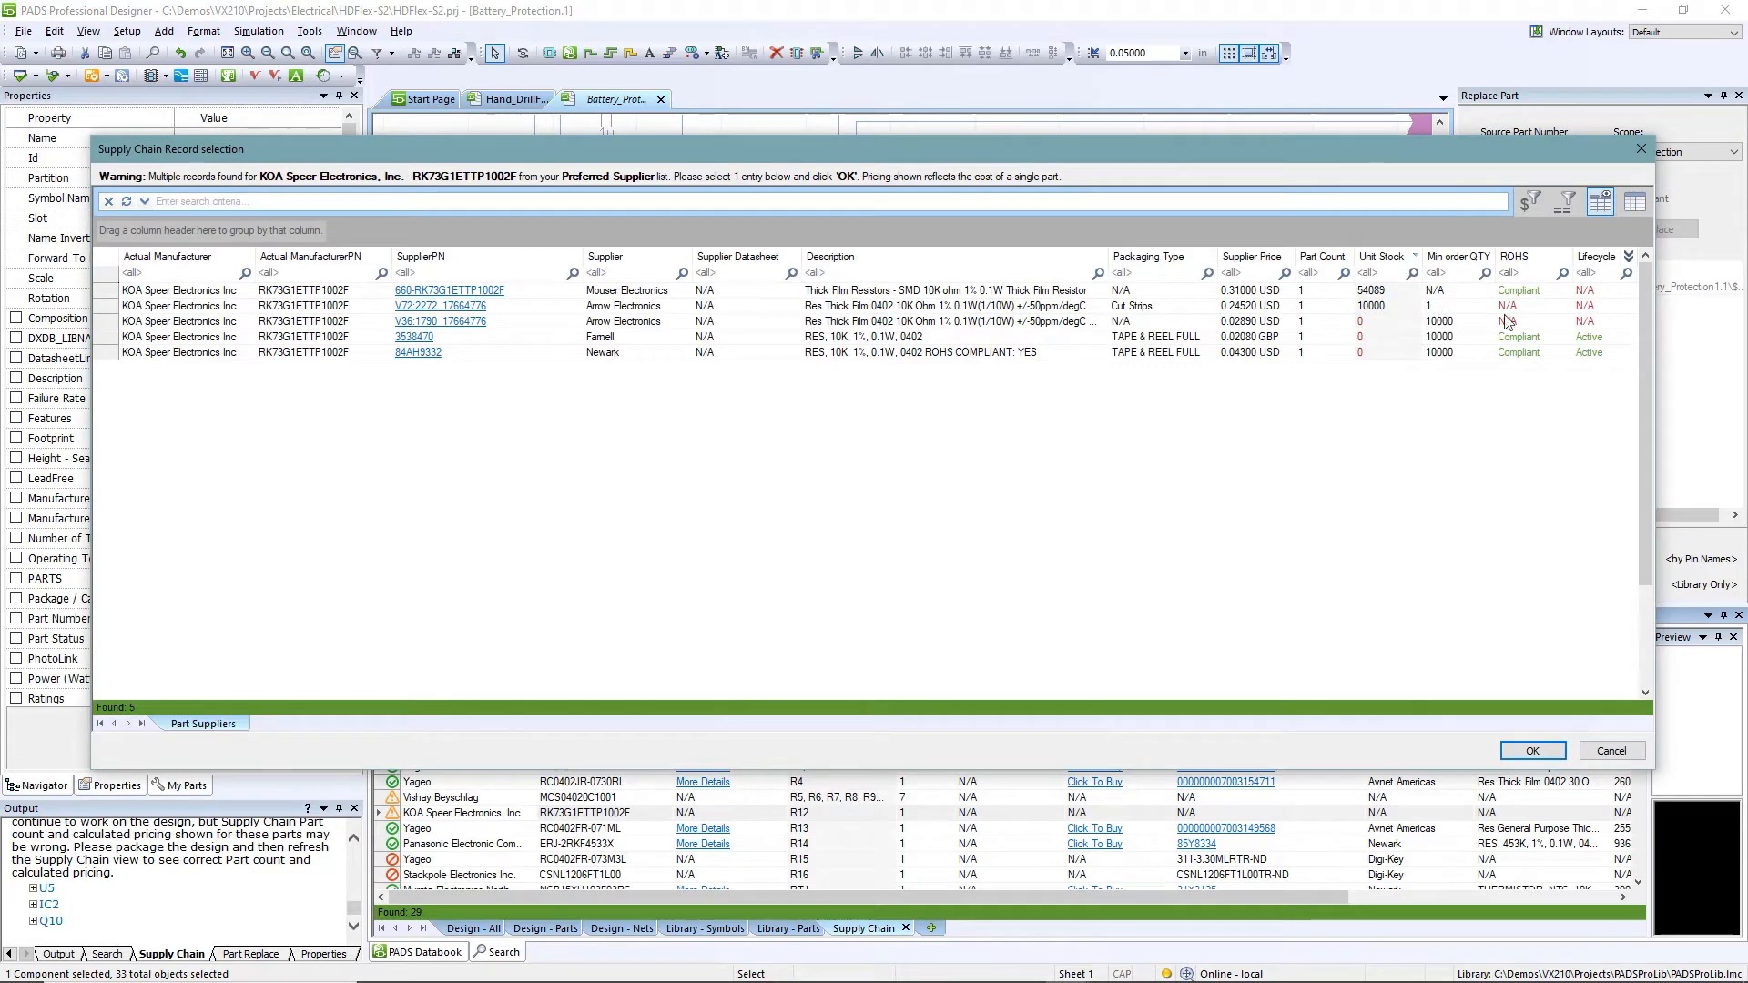
pyautogui.click(1024, 291)
pyautogui.click(1533, 750)
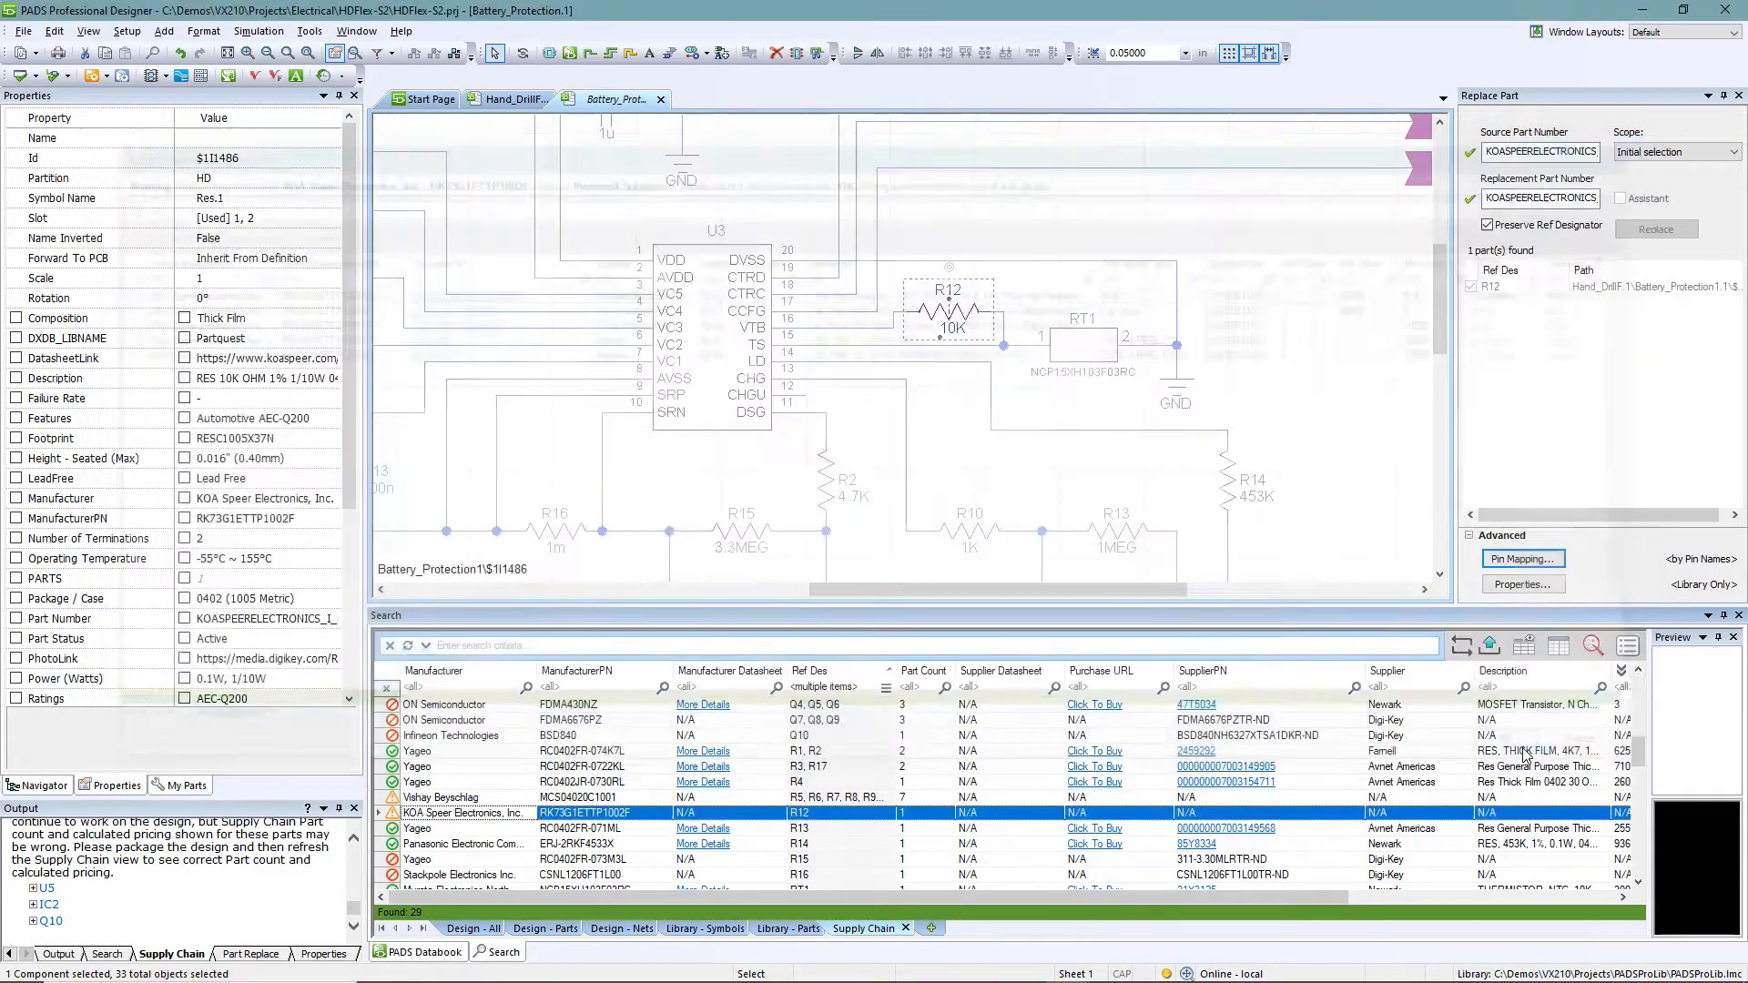
# Show the Supply Chain BOM and export it as a CSV file named HDFlex BOM V1 in the project's LogFiles folder
pyautogui.click(734, 829)
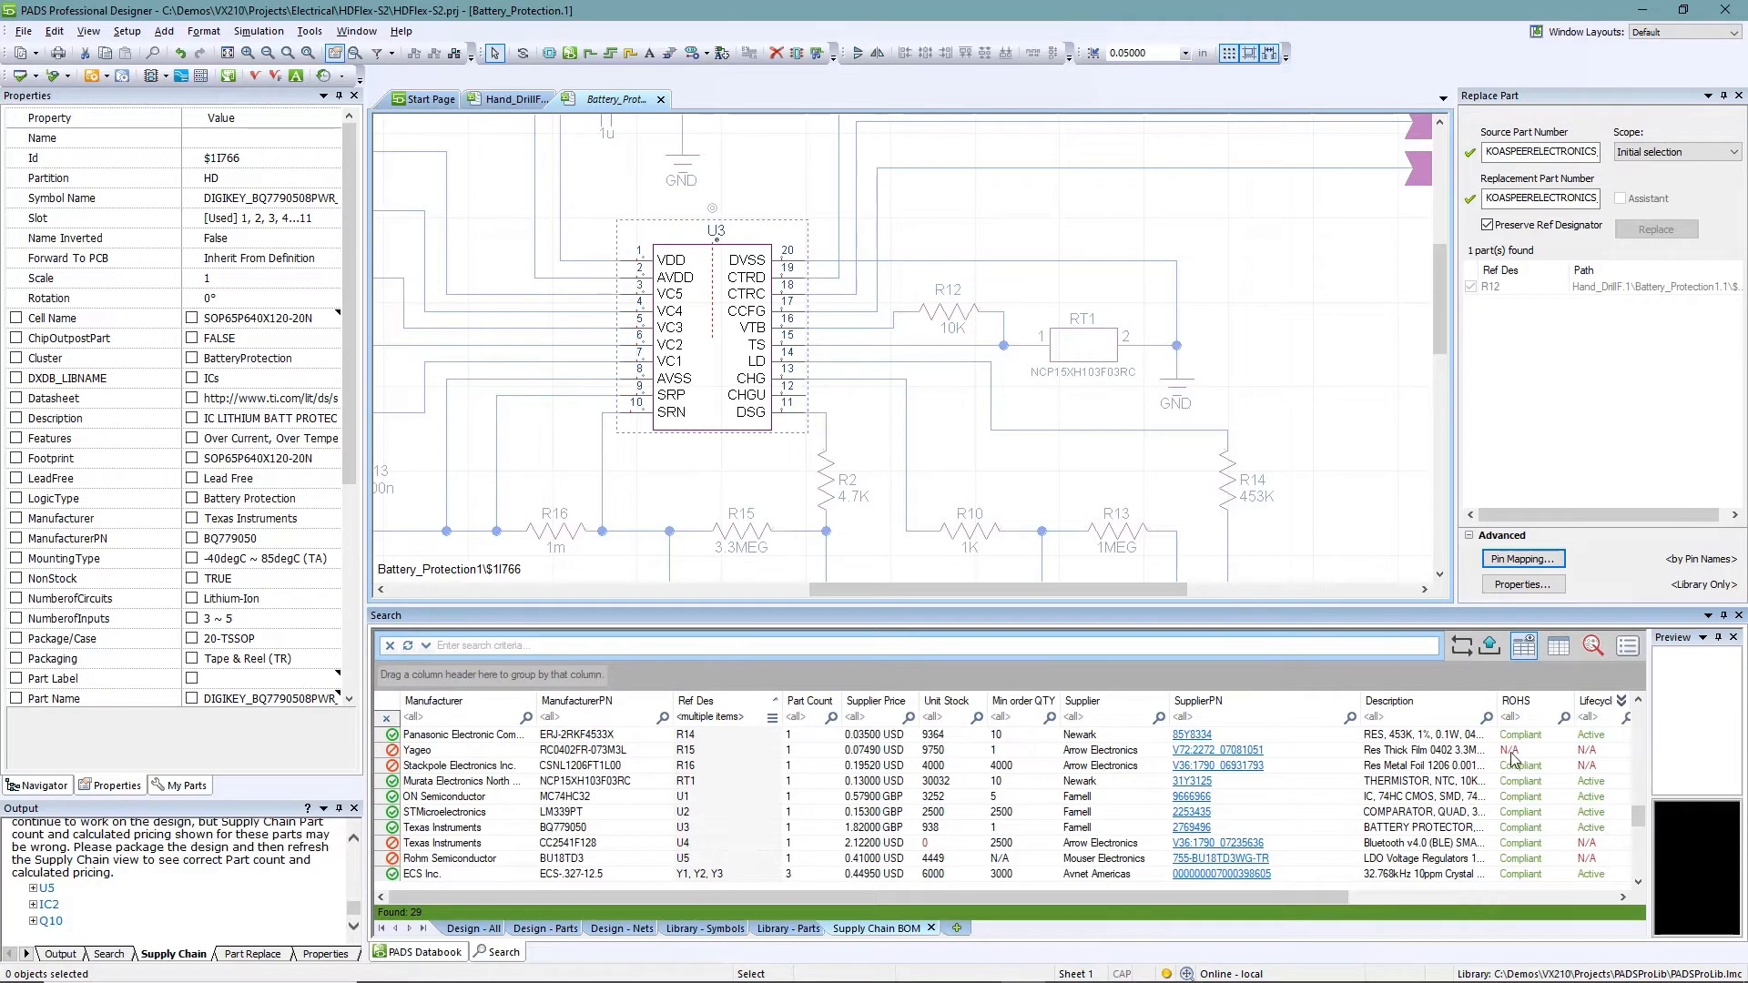
pyautogui.click(1496, 650)
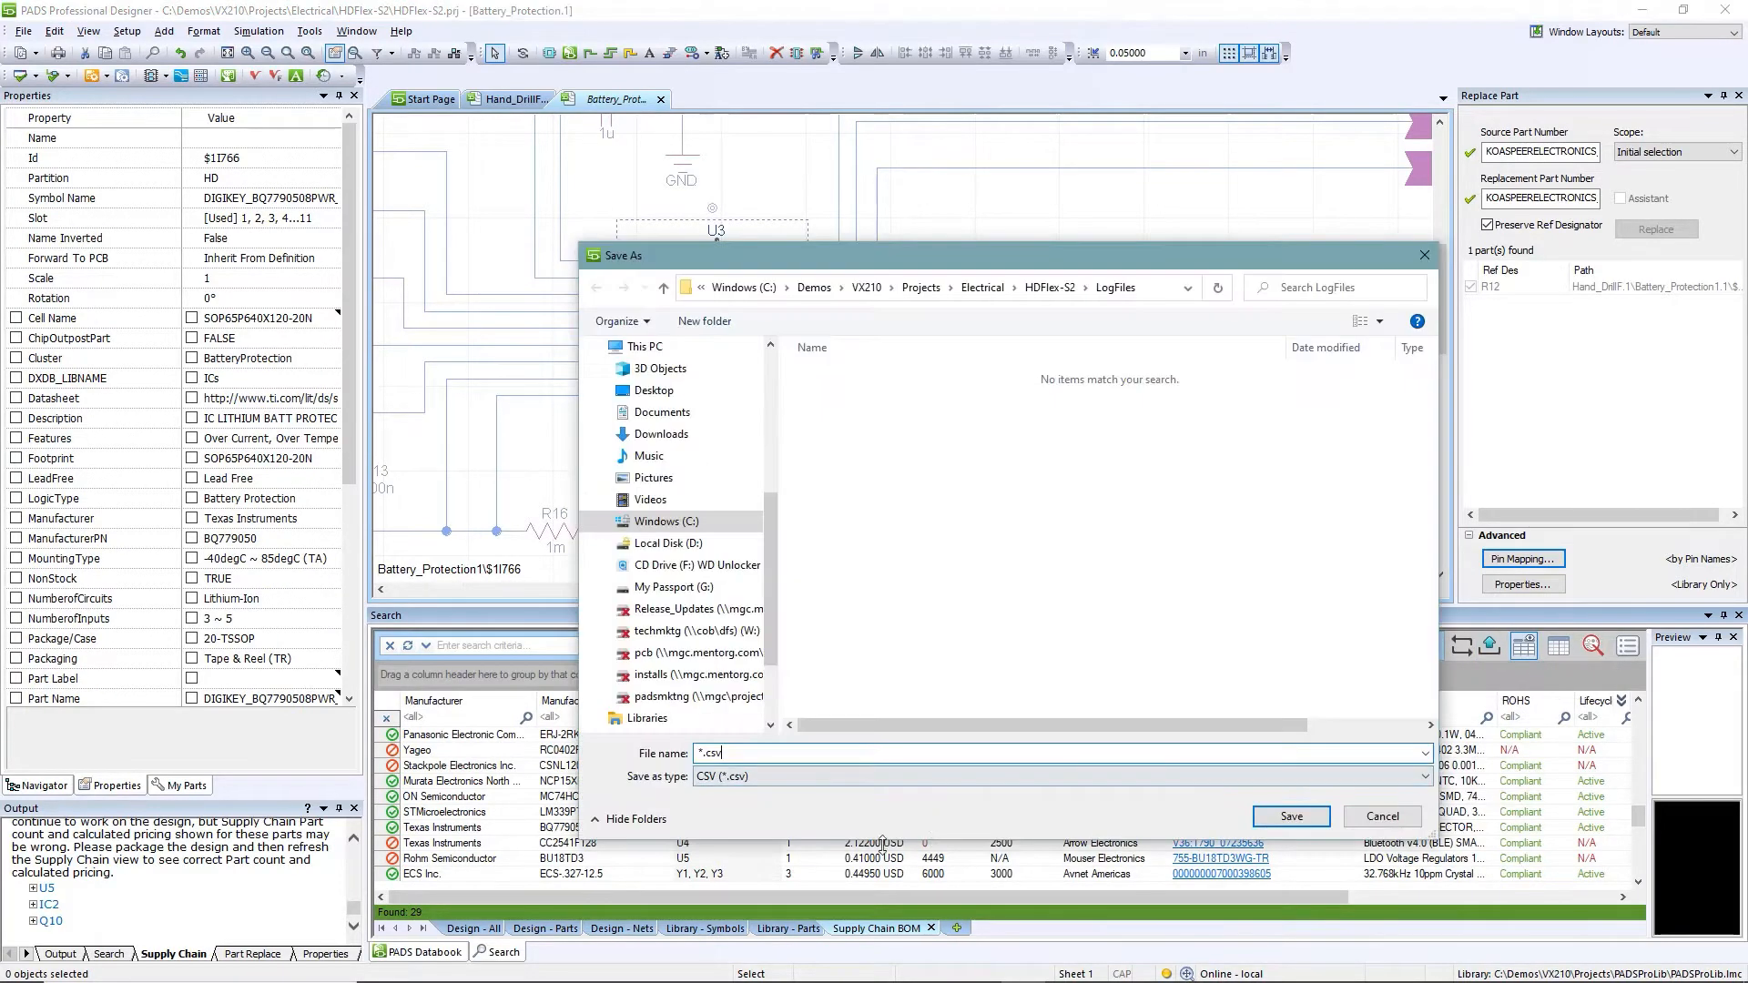
pyautogui.moveTo(698, 754); pyautogui.dragTo(704, 763)
pyautogui.write('HD')
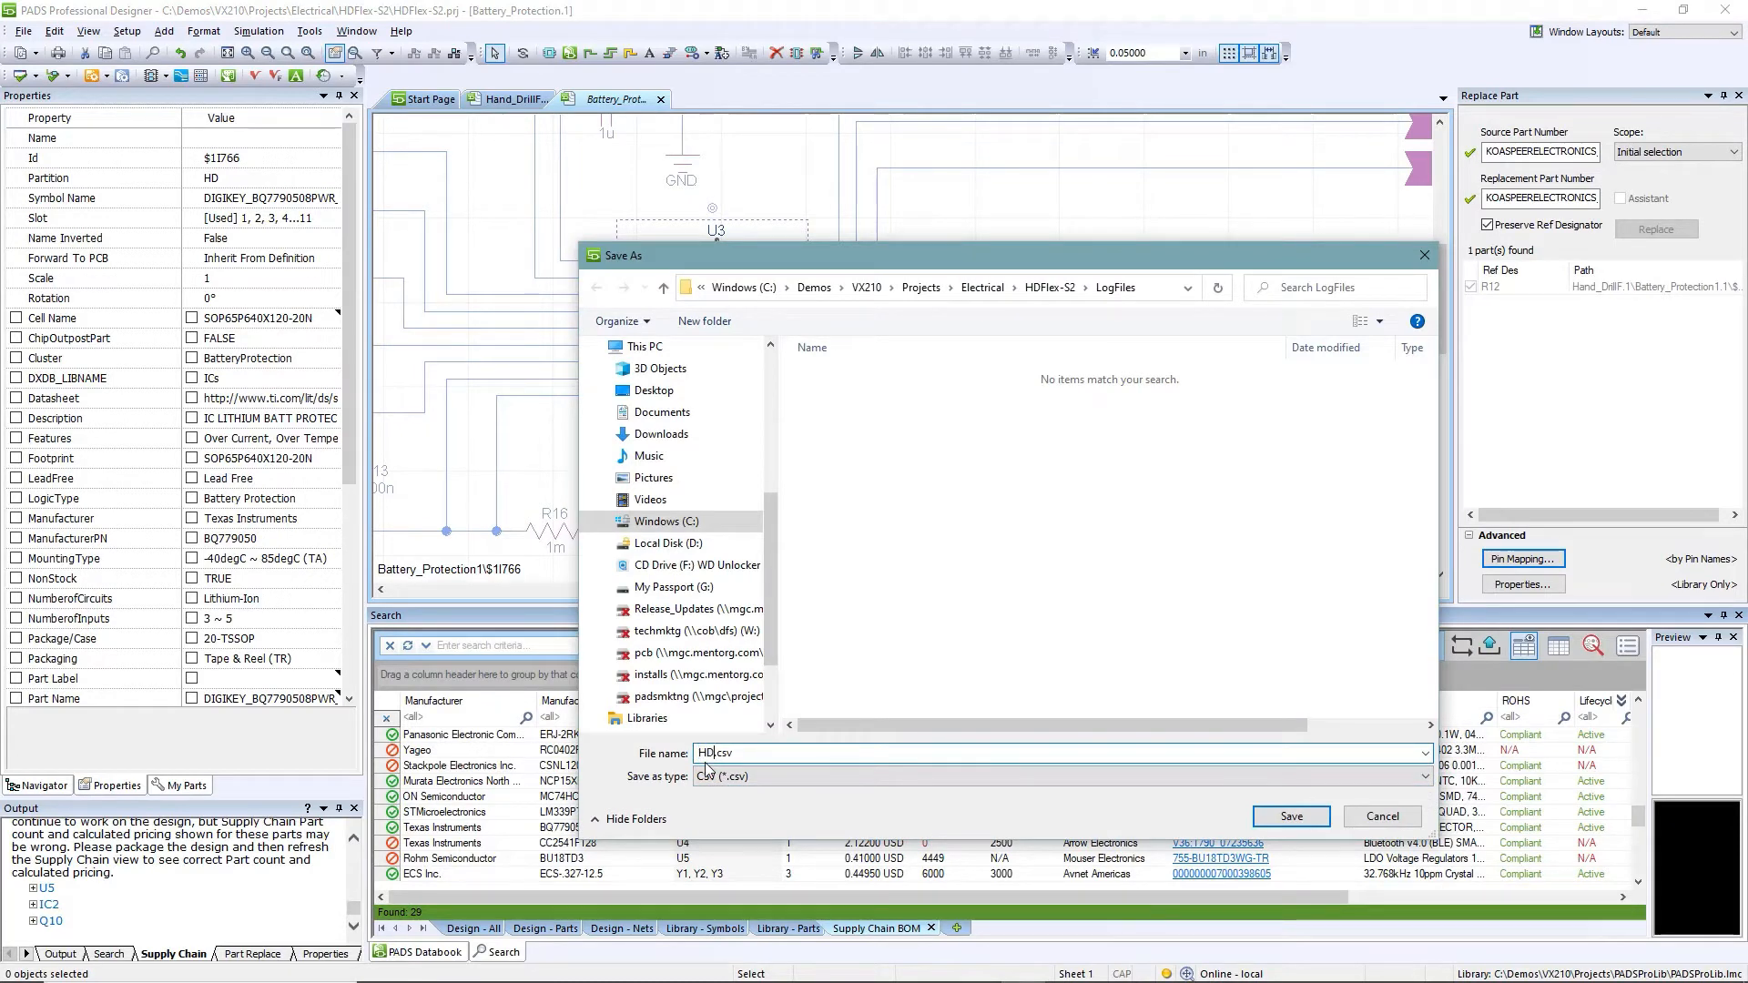
pyautogui.write('Flex BOM V1')
pyautogui.click(1290, 816)
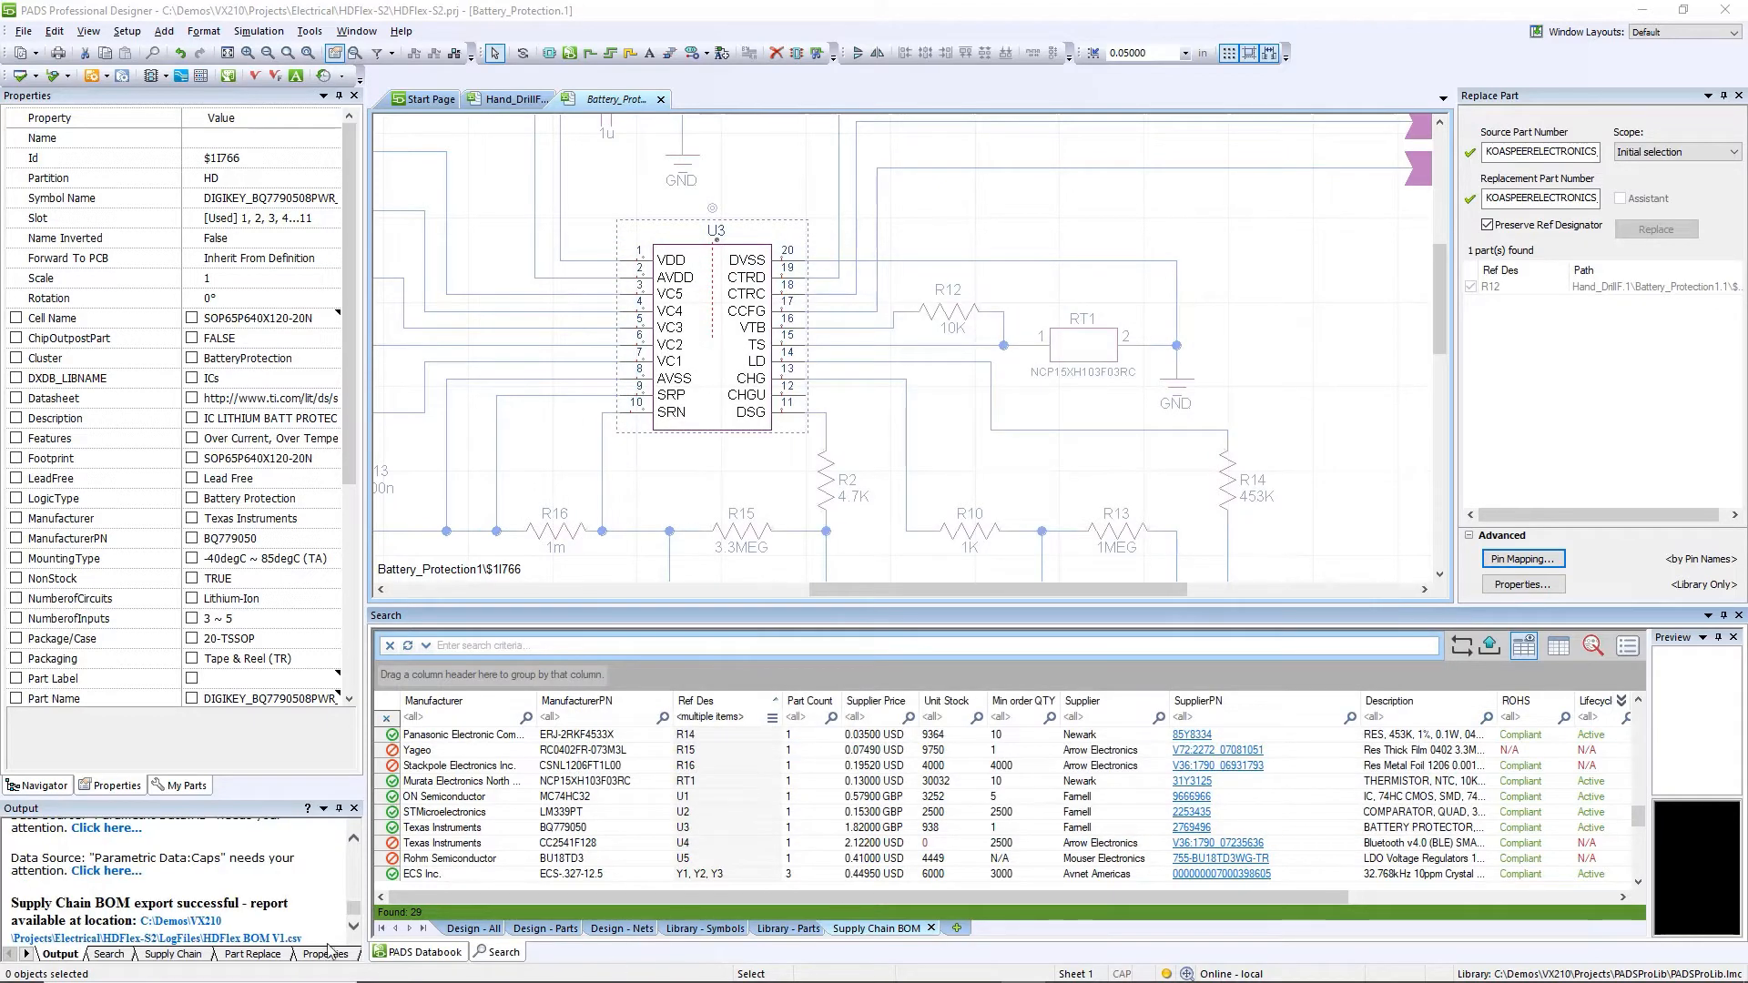
# Open the exported HDFlex BOM V1.csv in Excel, delete the two rows above the column headers and auto-fit all columns
pyautogui.click(208, 924)
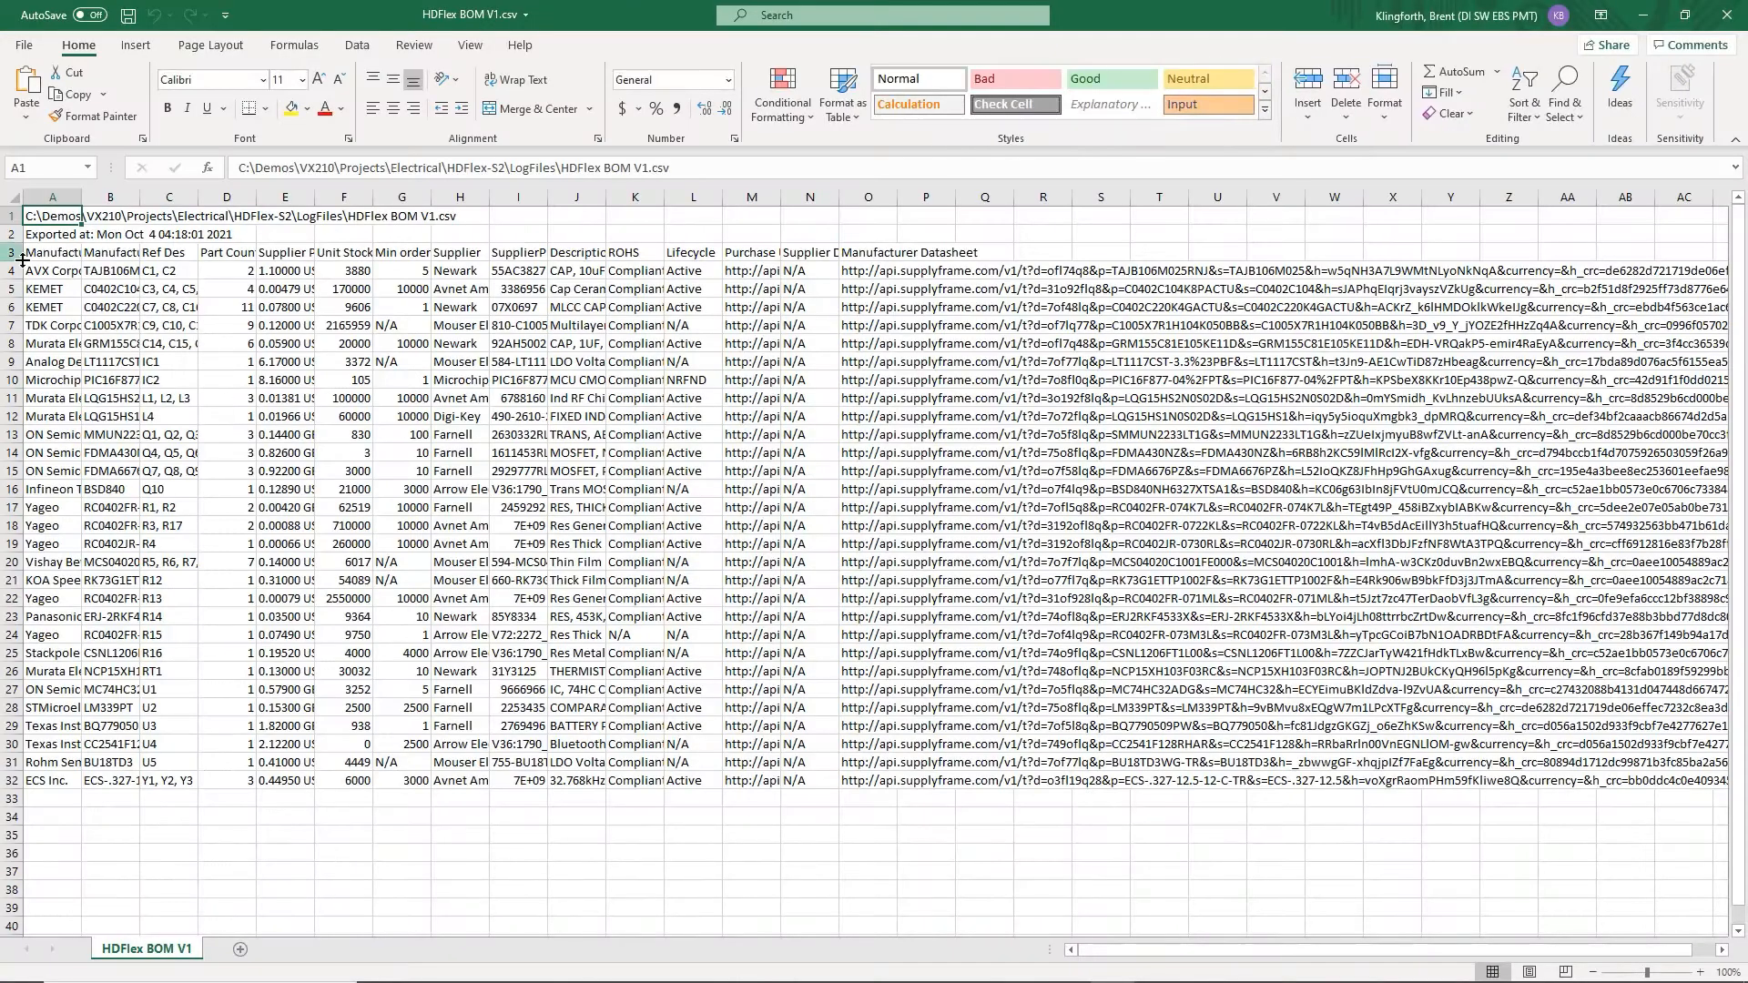
pyautogui.moveTo(10, 216); pyautogui.dragTo(11, 234)
pyautogui.click(66, 406)
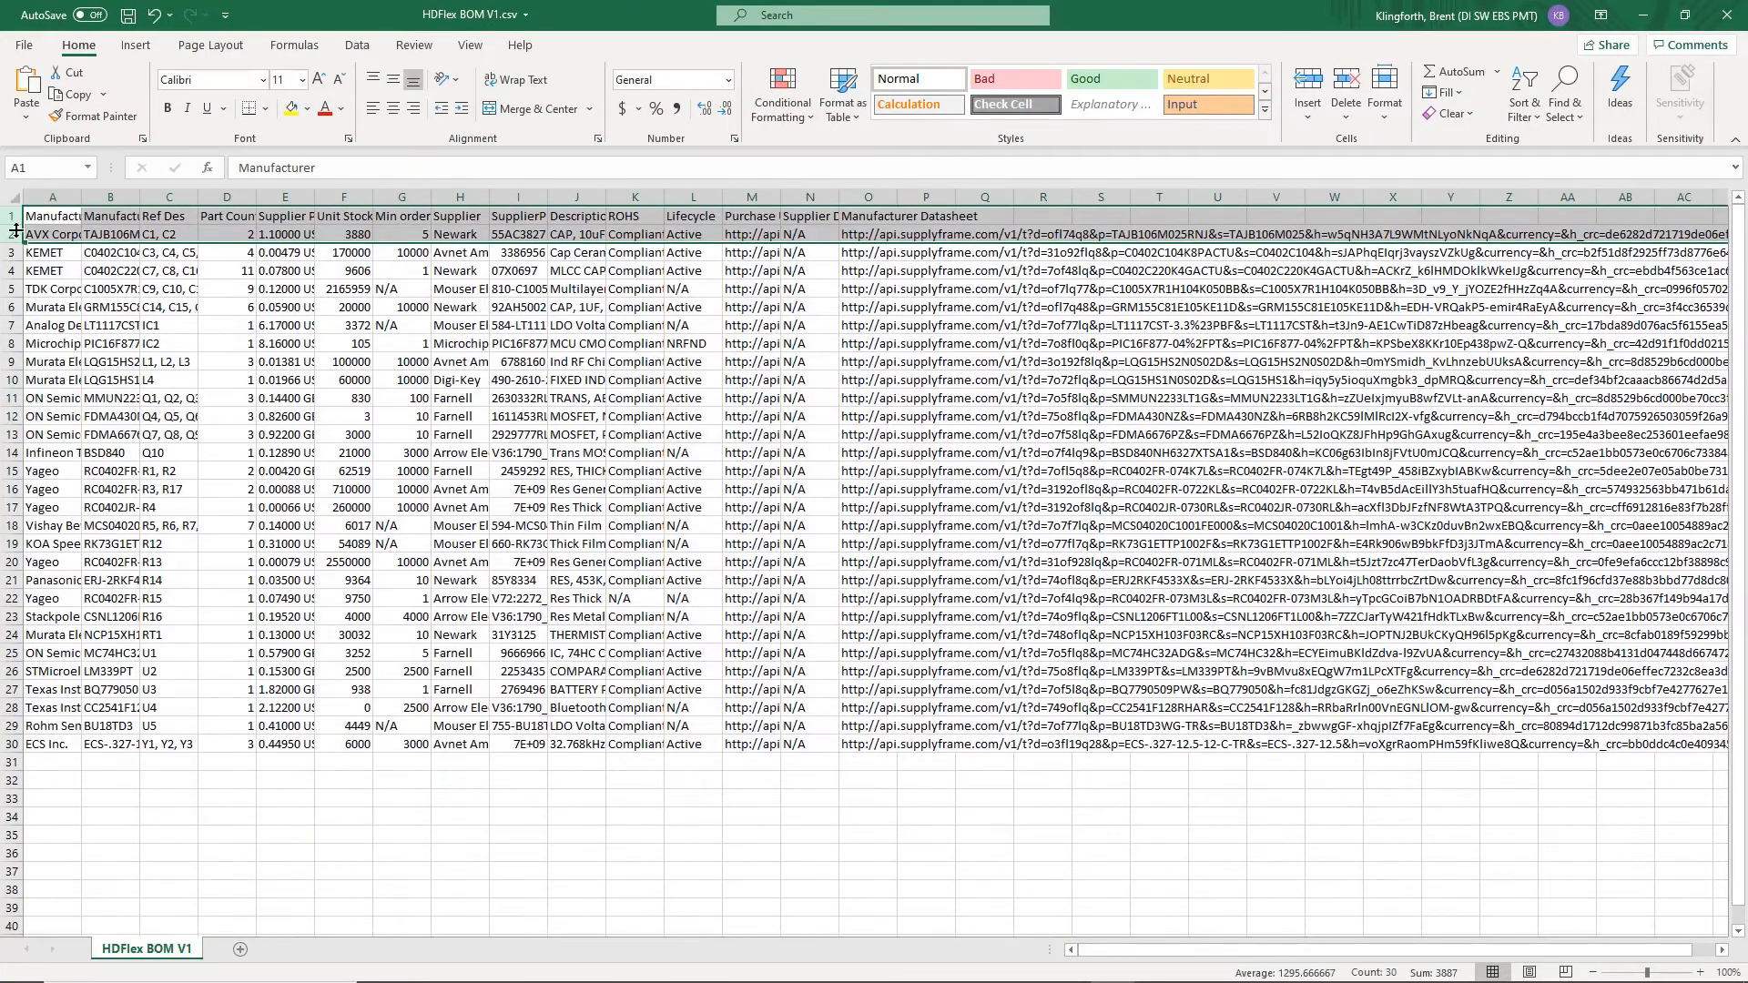
pyautogui.click(13, 198)
pyautogui.doubleClick(140, 197)
pyautogui.click(440, 454)
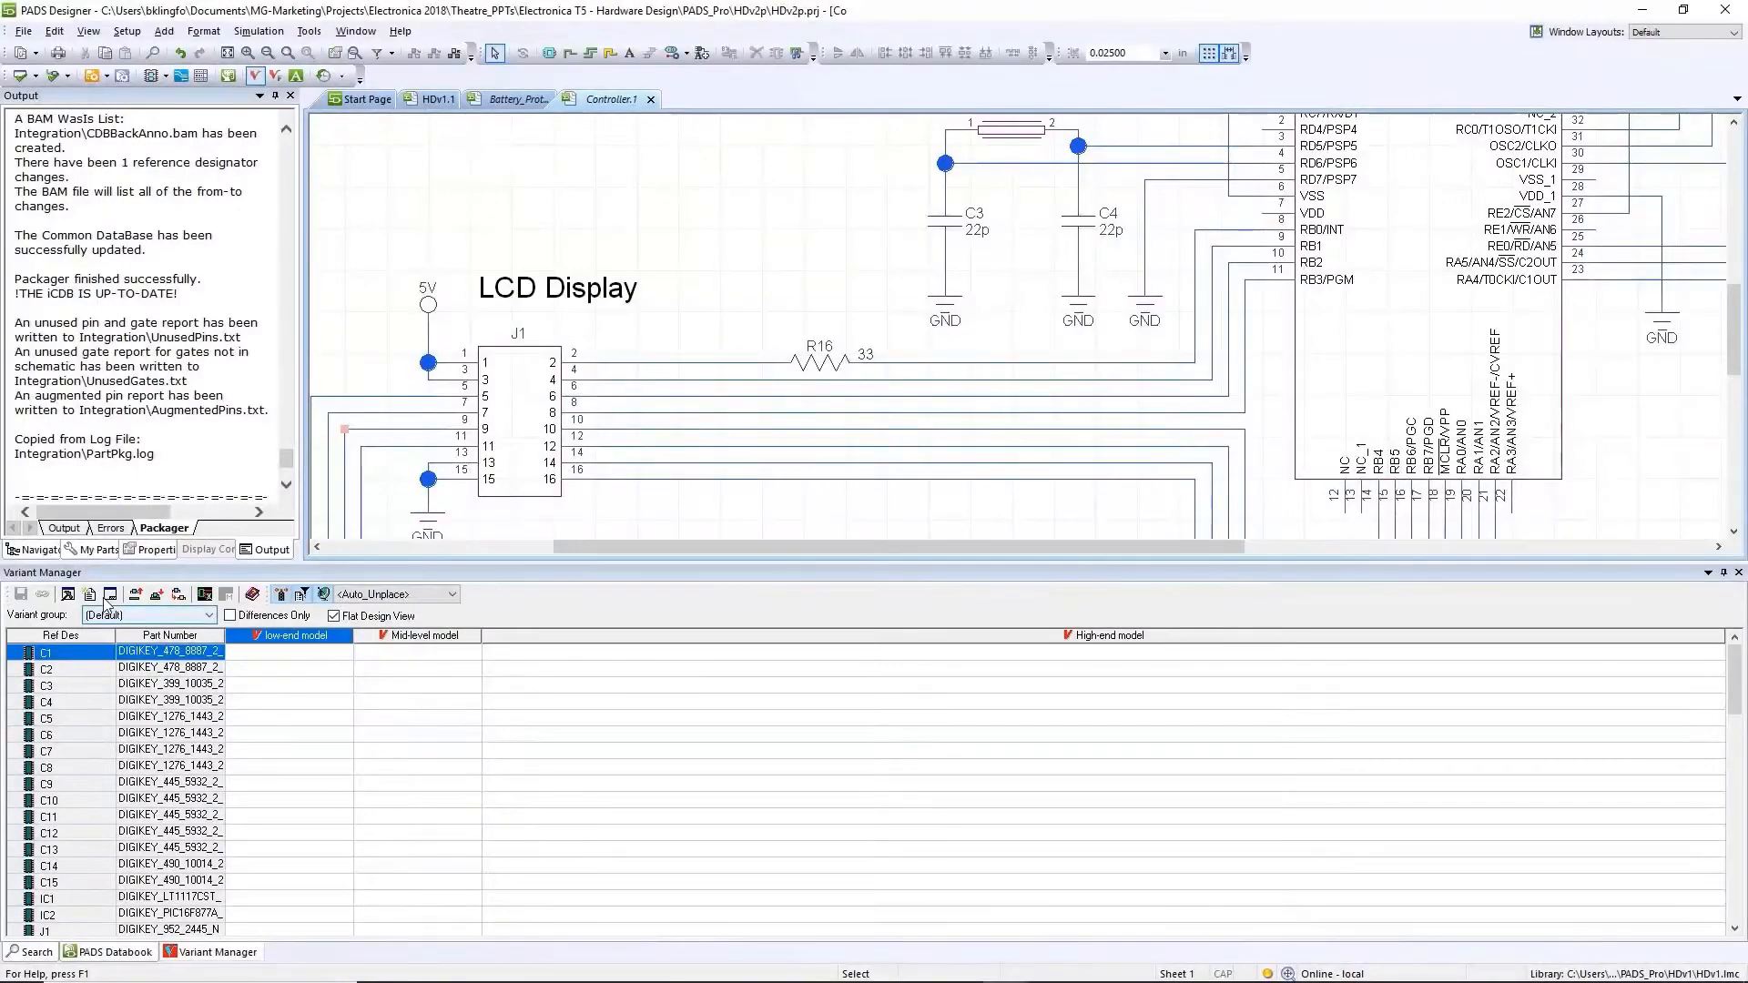
# In PADS Designer, define the Low-end model variant, number 1000-0003, described as "Removes bluetooth, display.", and mark J1 as Unplaced in it
pyautogui.click(110, 594)
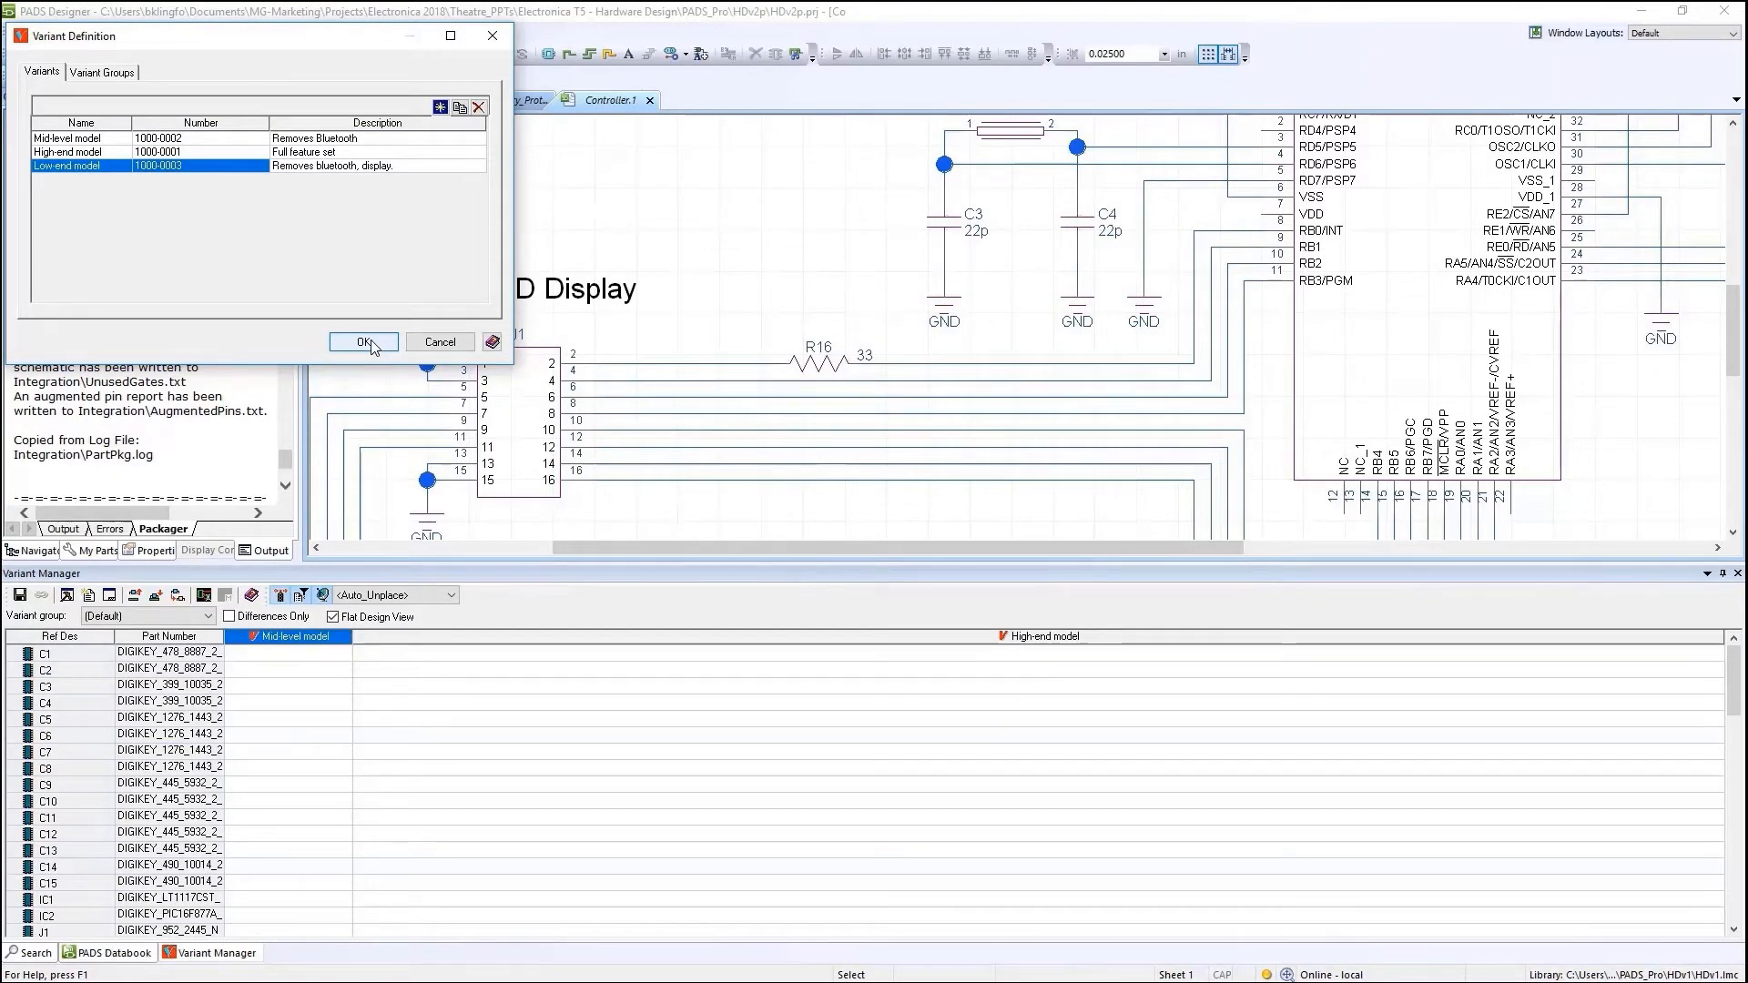
pyautogui.click(363, 342)
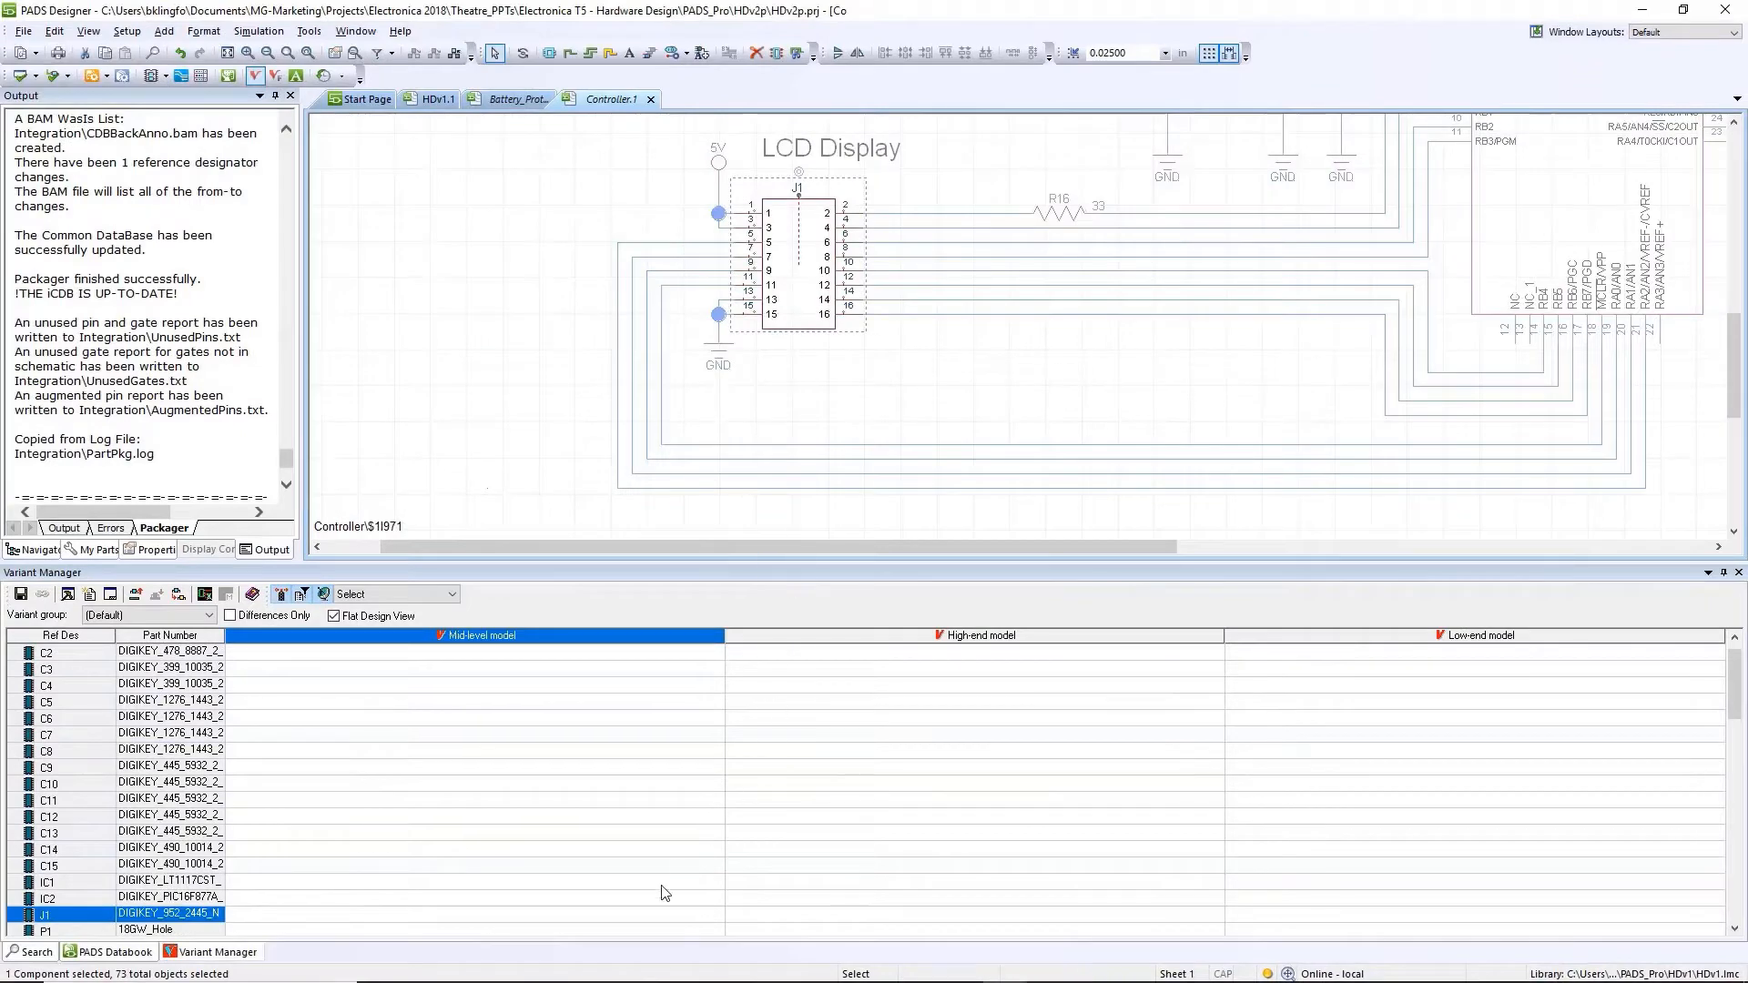
pyautogui.click(1267, 915)
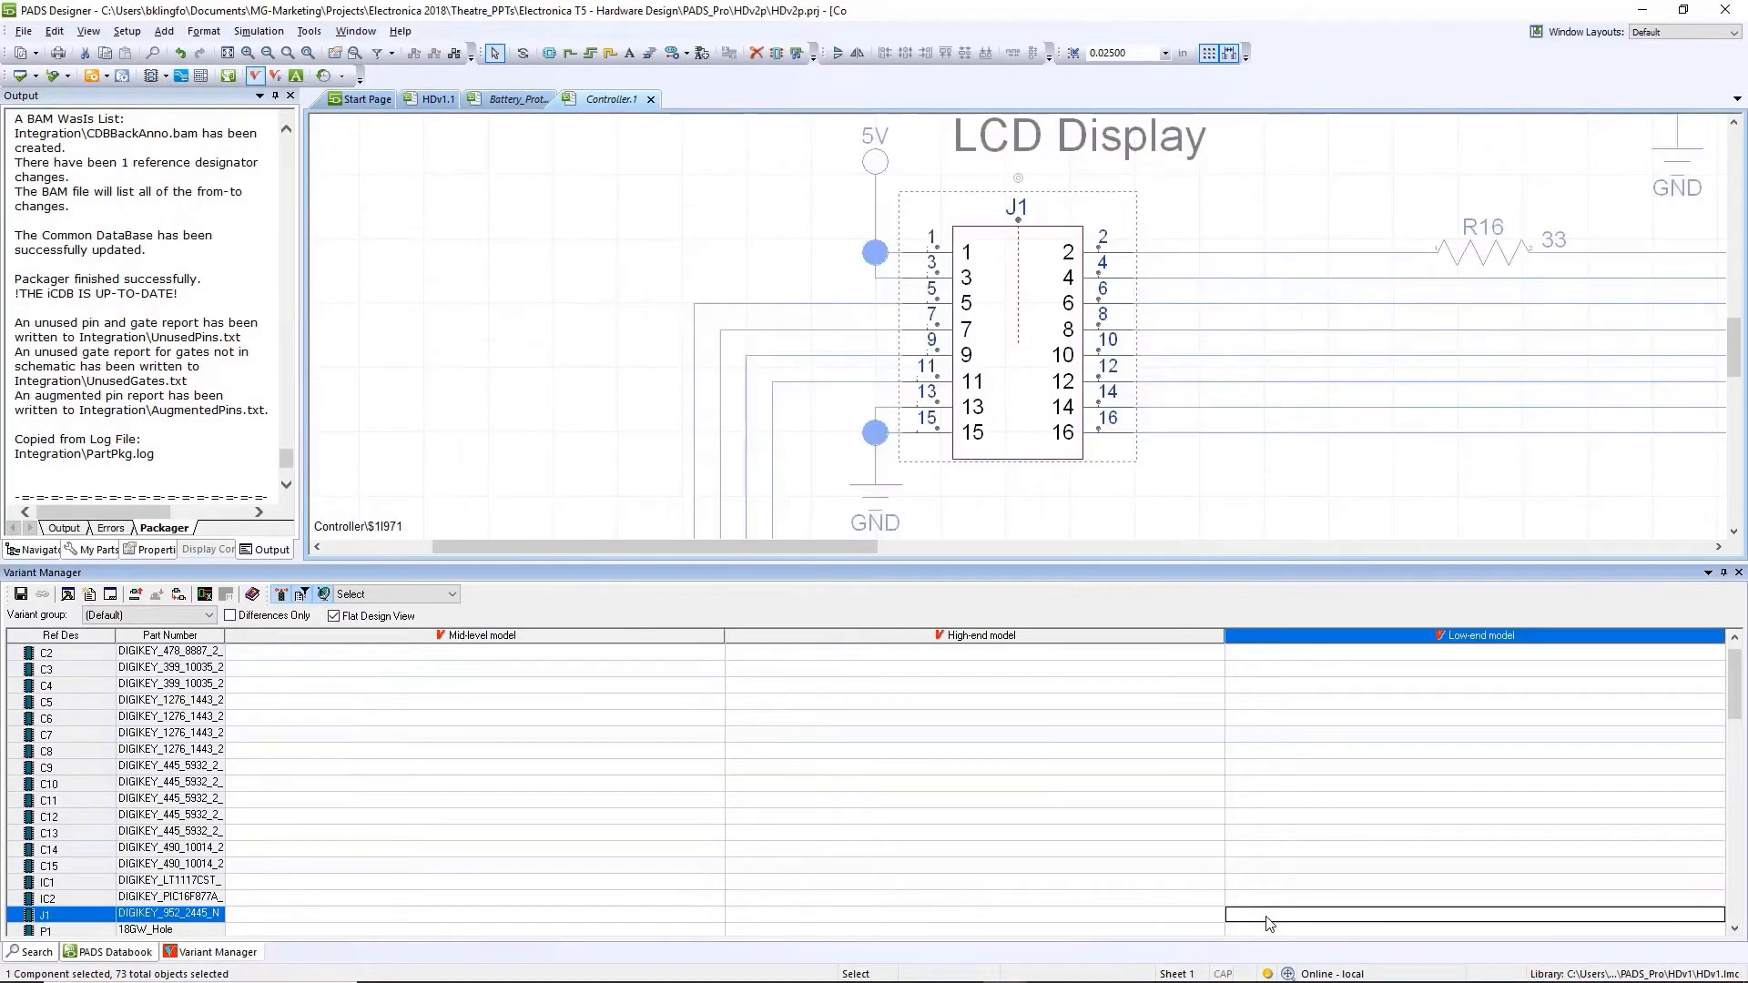
pyautogui.rightClick(1269, 923)
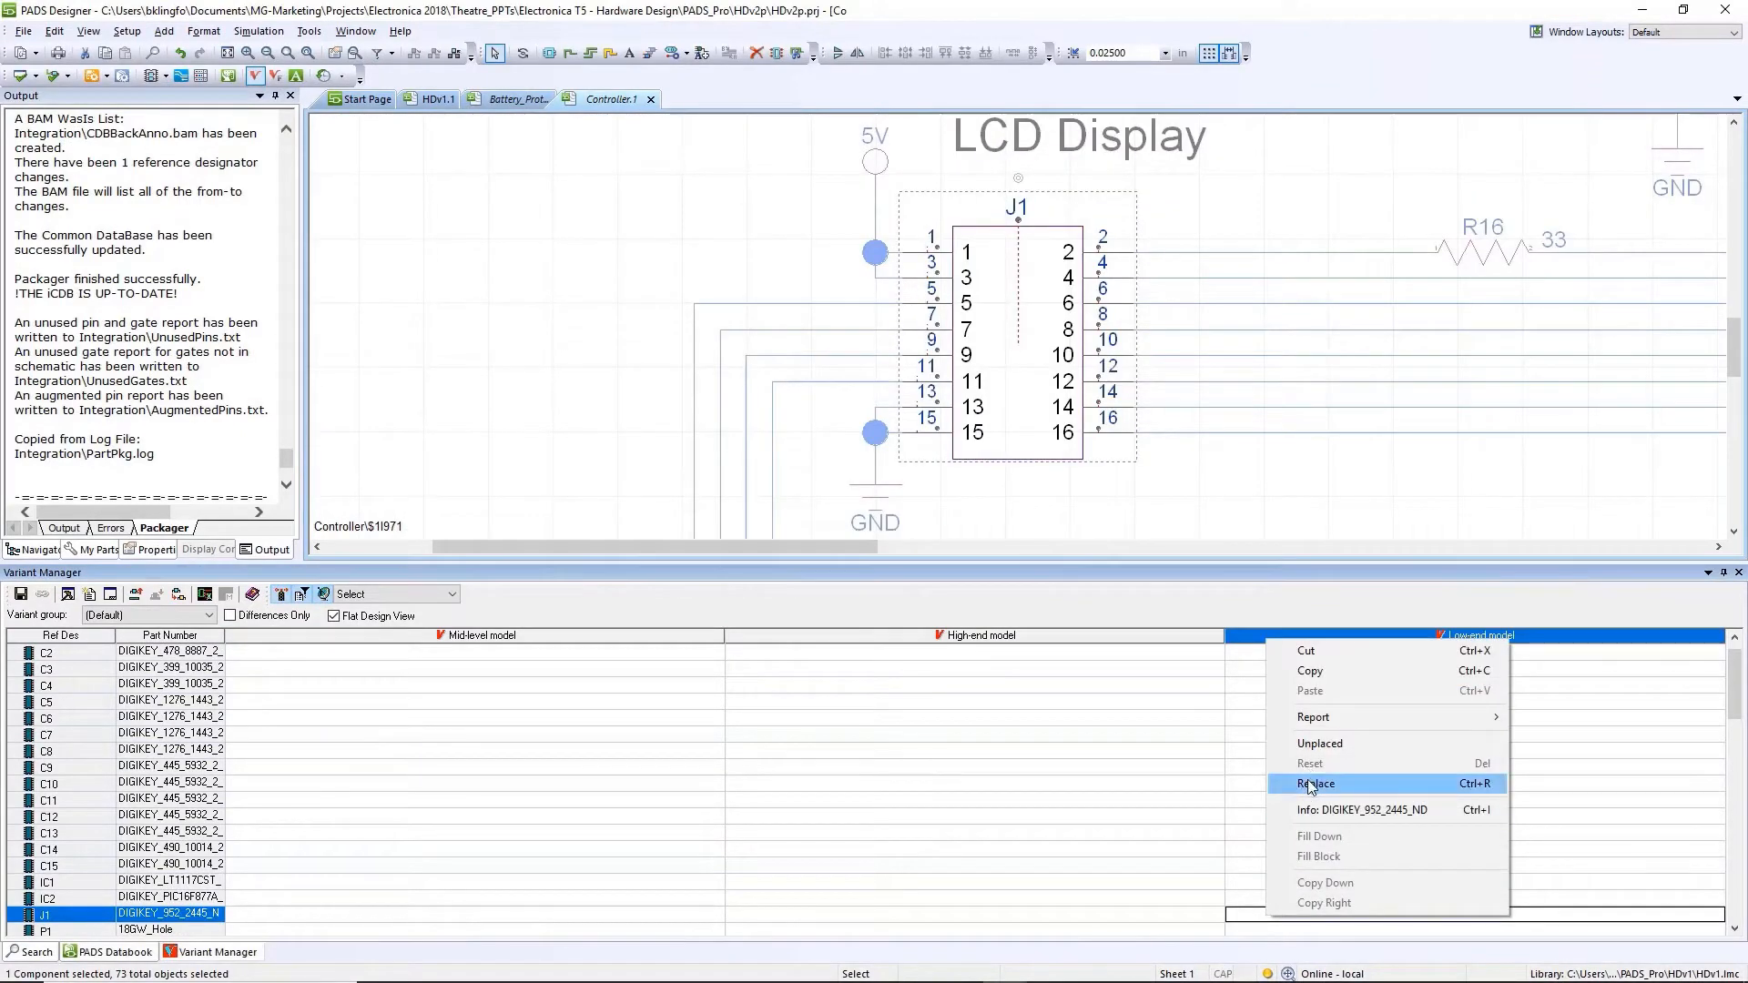
pyautogui.click(1312, 744)
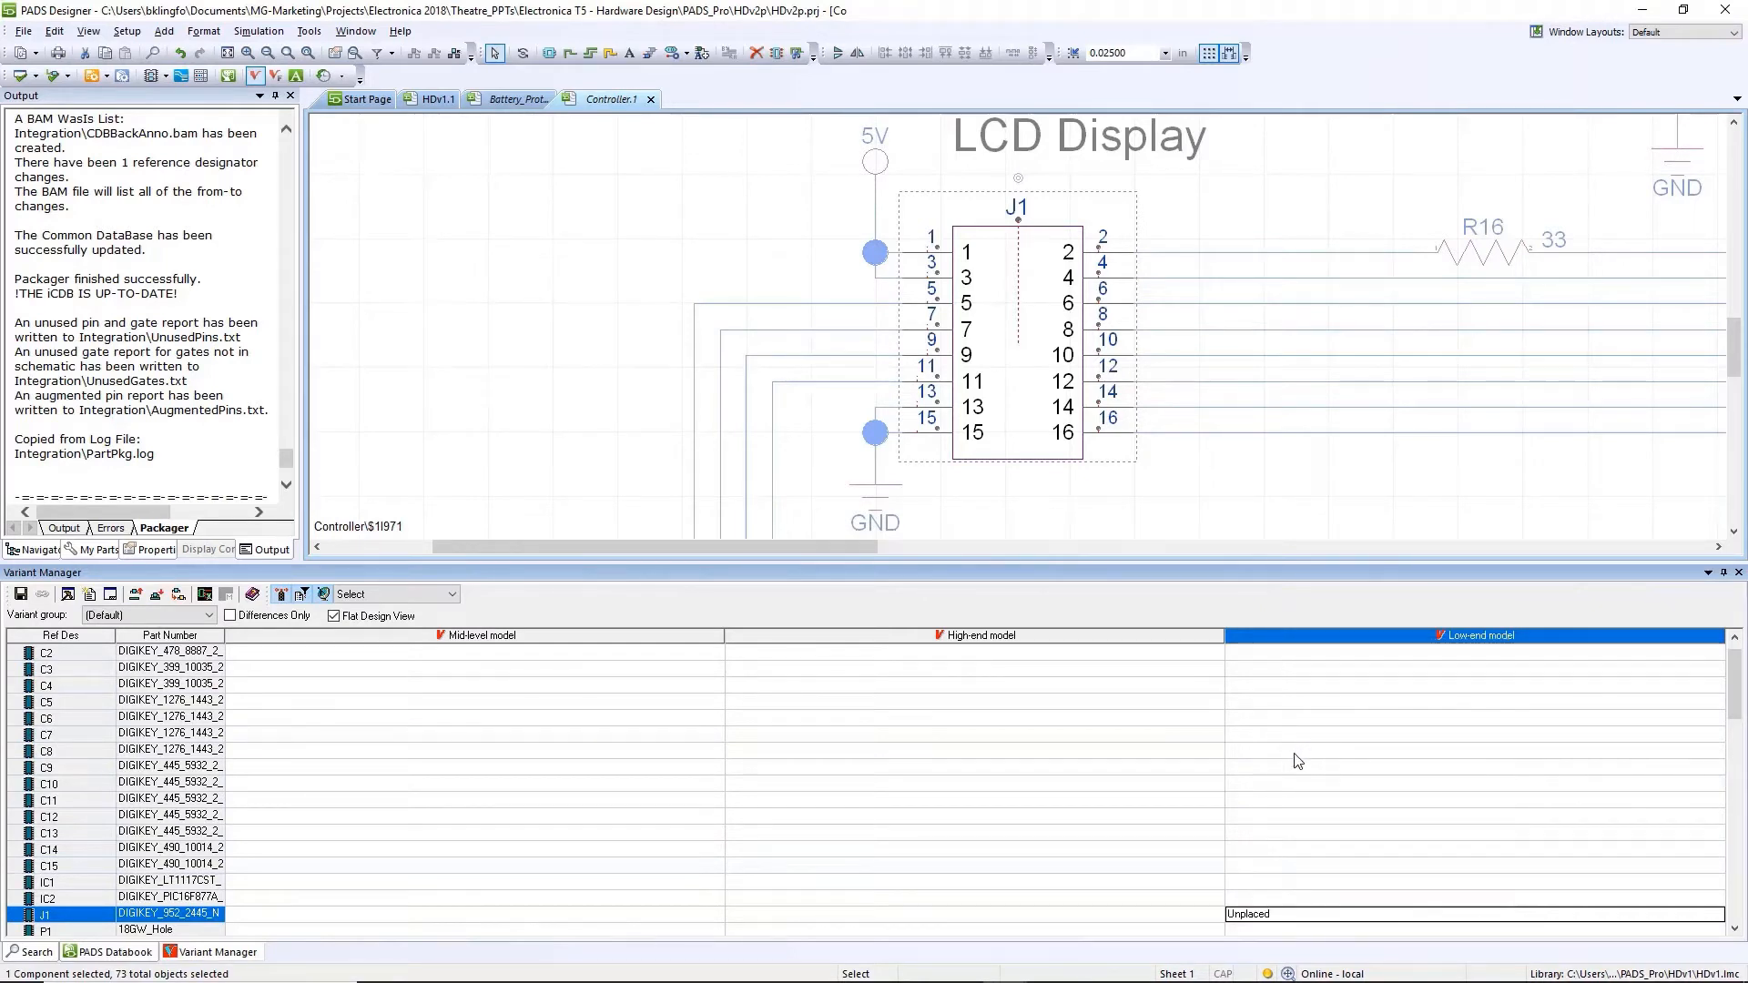
# Show the Low-end model variant on the schematic in Variant Manager mode
pyautogui.scroll(-2, 1297, 760)
pyautogui.click(936, 513)
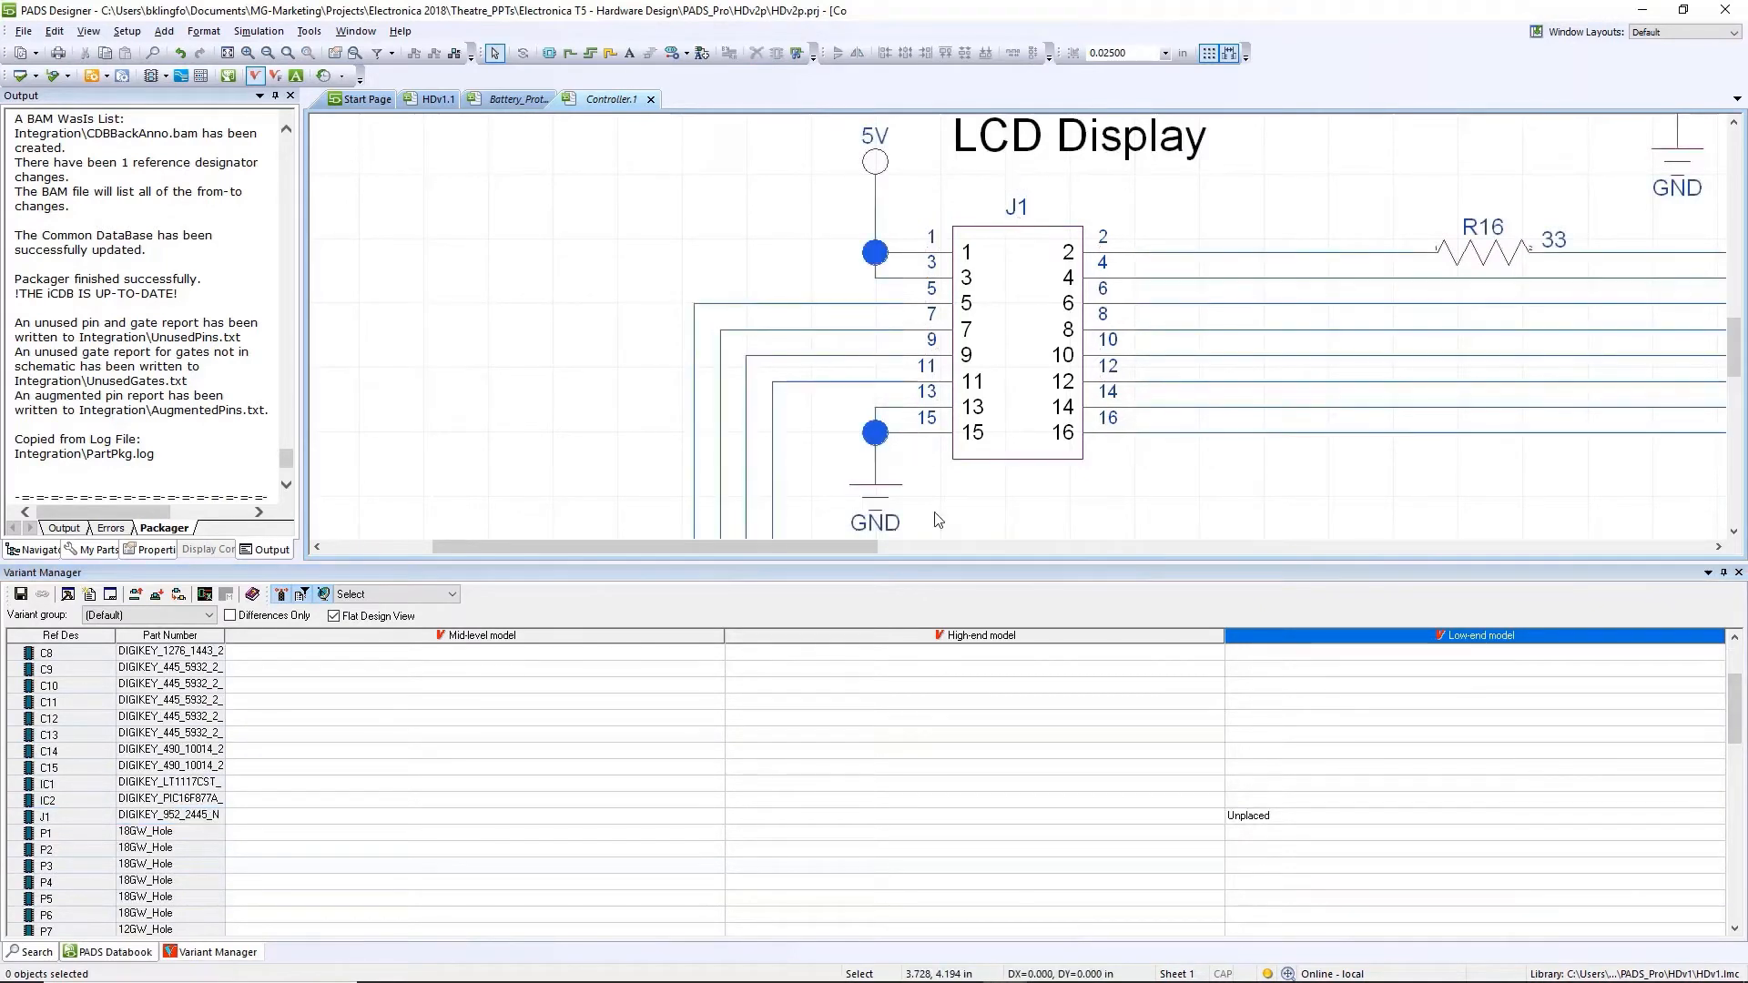
pyautogui.click(205, 595)
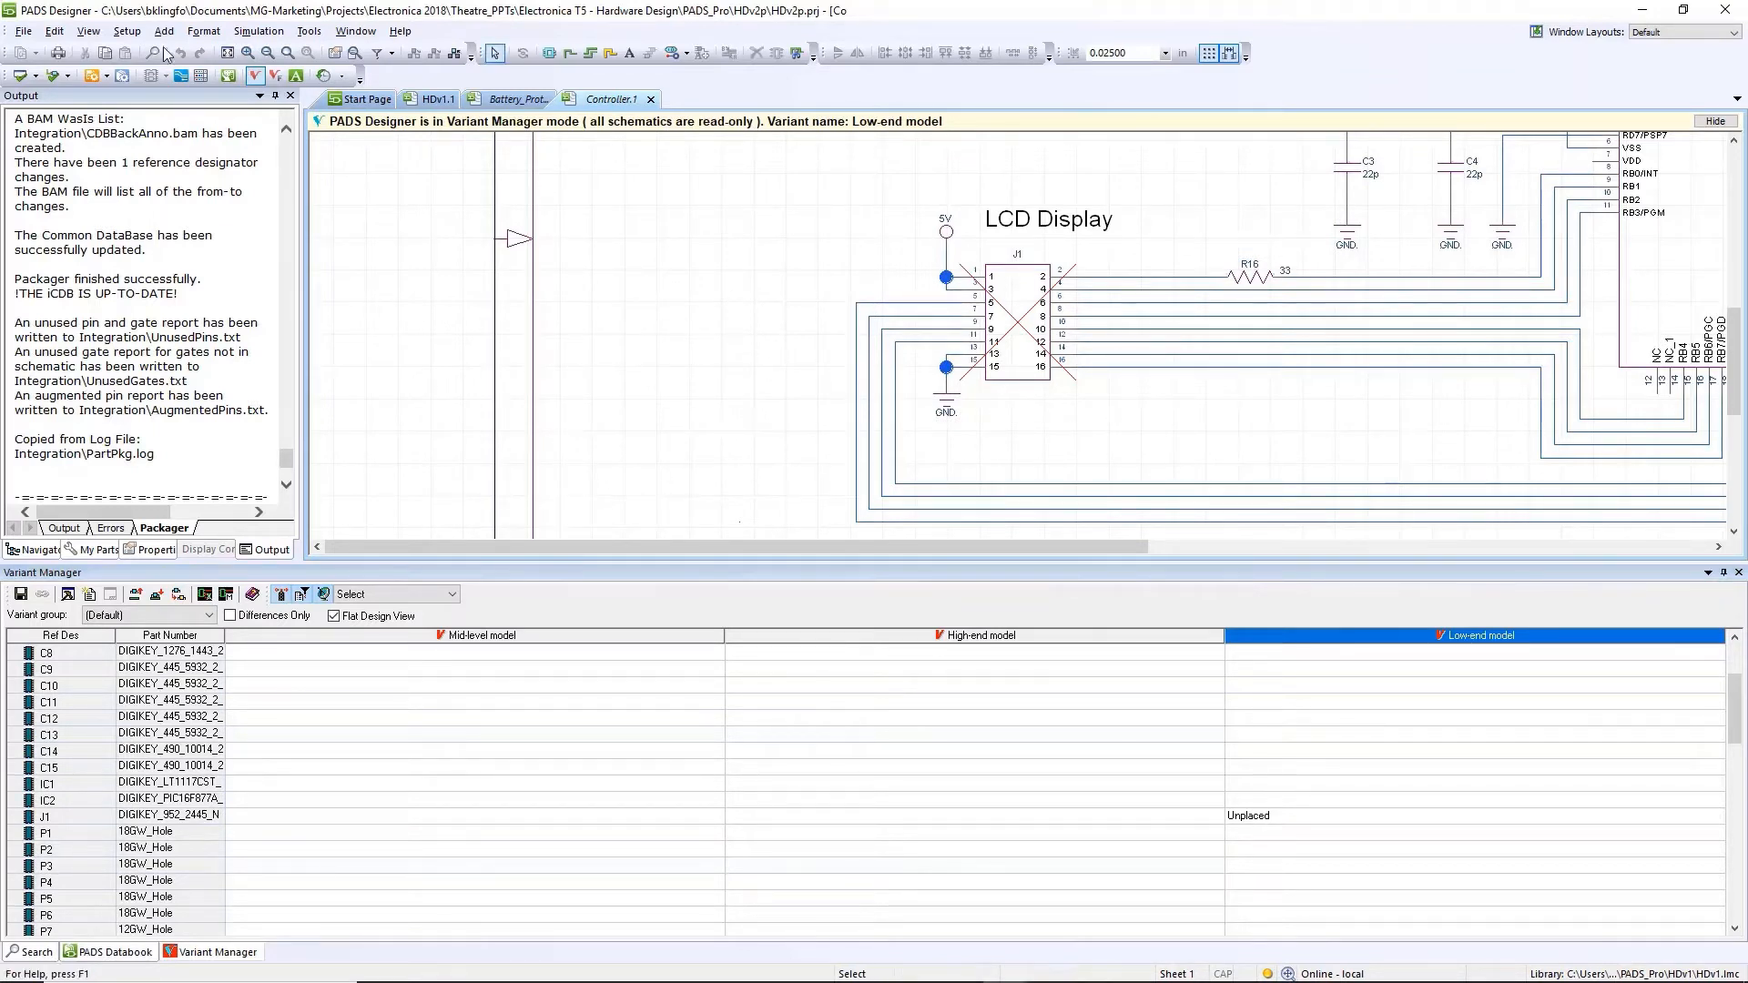
# Export the HDv1 block as the black-and-white PDF HandDril-Basic-1000-0003l.pdf, with the PDF reader starting after generation
pyautogui.click(18, 36)
pyautogui.moveTo(428, 248)
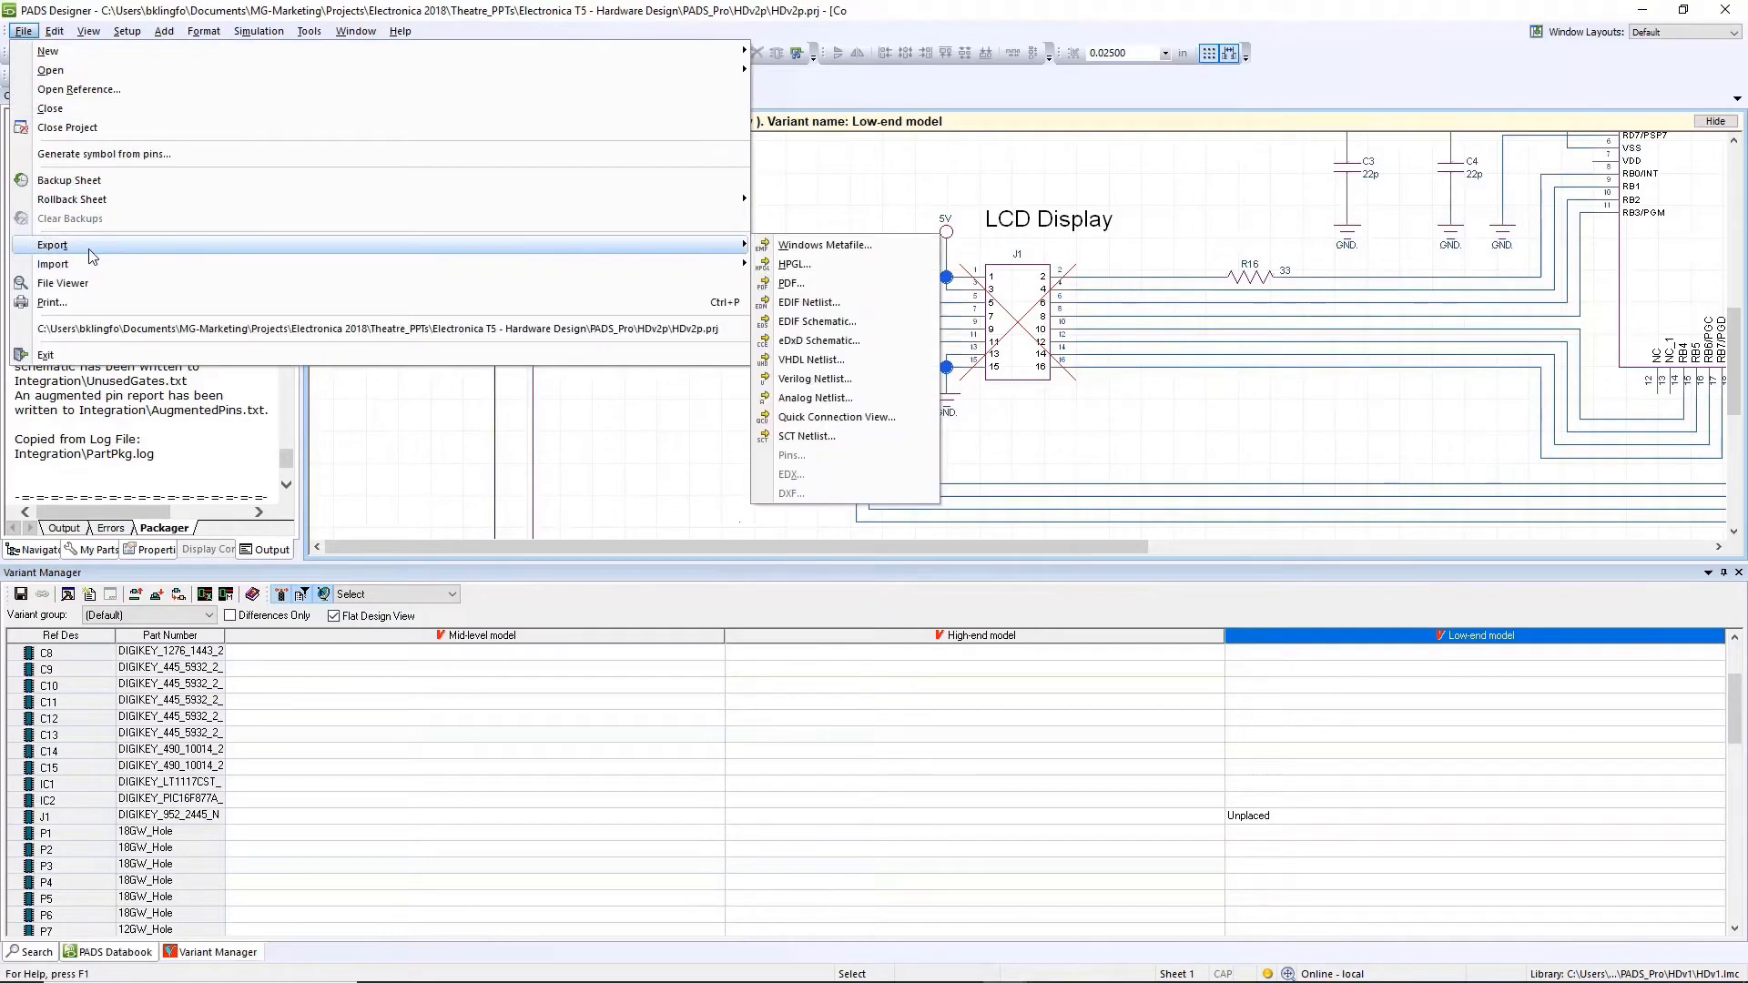
pyautogui.click(769, 248)
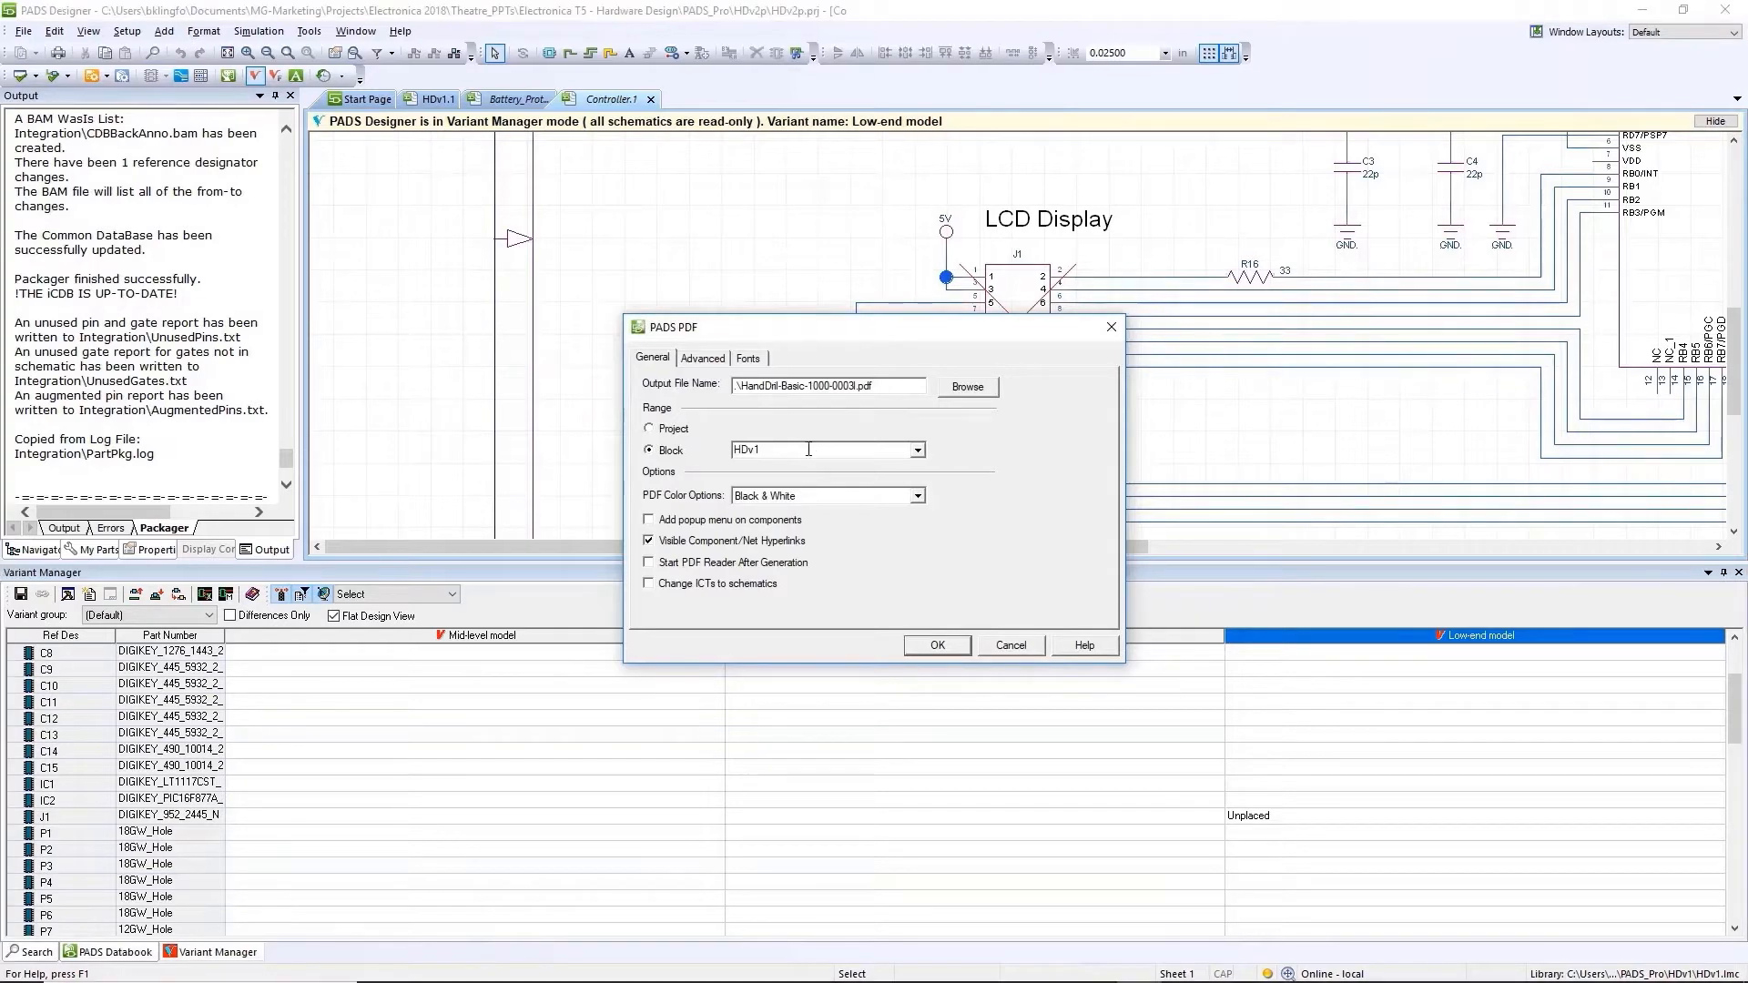
pyautogui.click(721, 562)
pyautogui.click(934, 646)
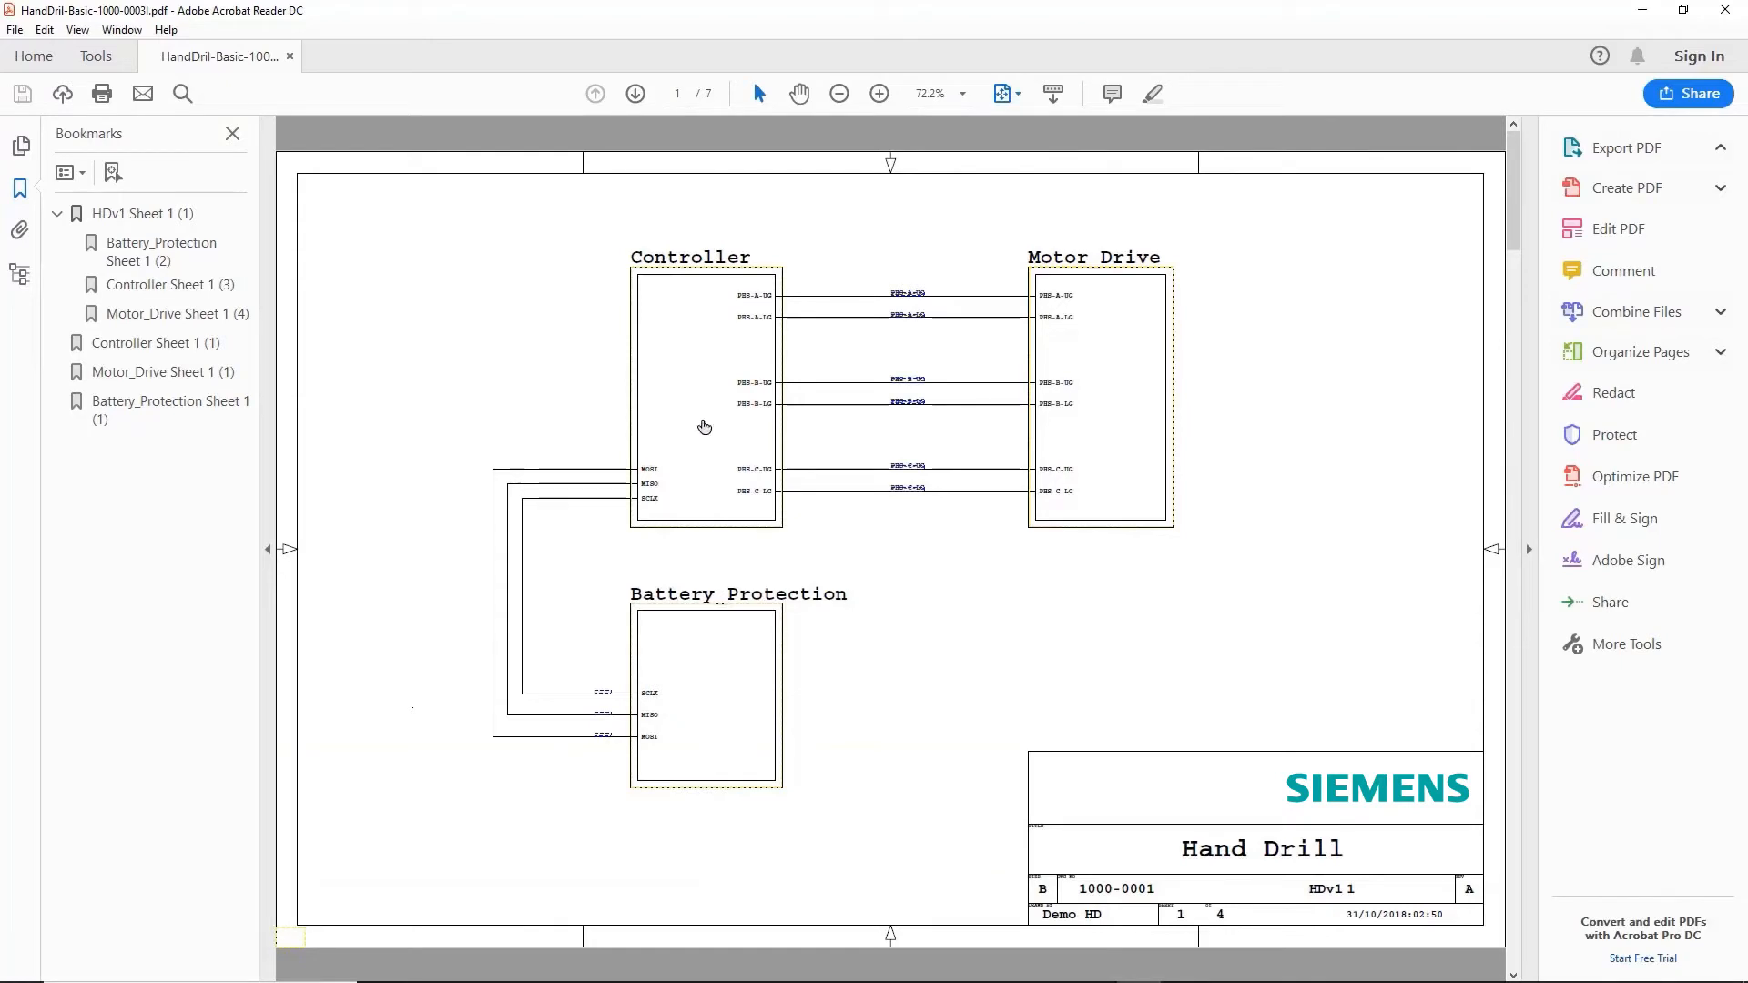
# In the exported PDF, follow the Controller block to its sheet, inspect IC1's properties, and return to PADS Designer
pyautogui.click(703, 426)
pyautogui.moveTo(724, 464)
pyautogui.click(911, 437)
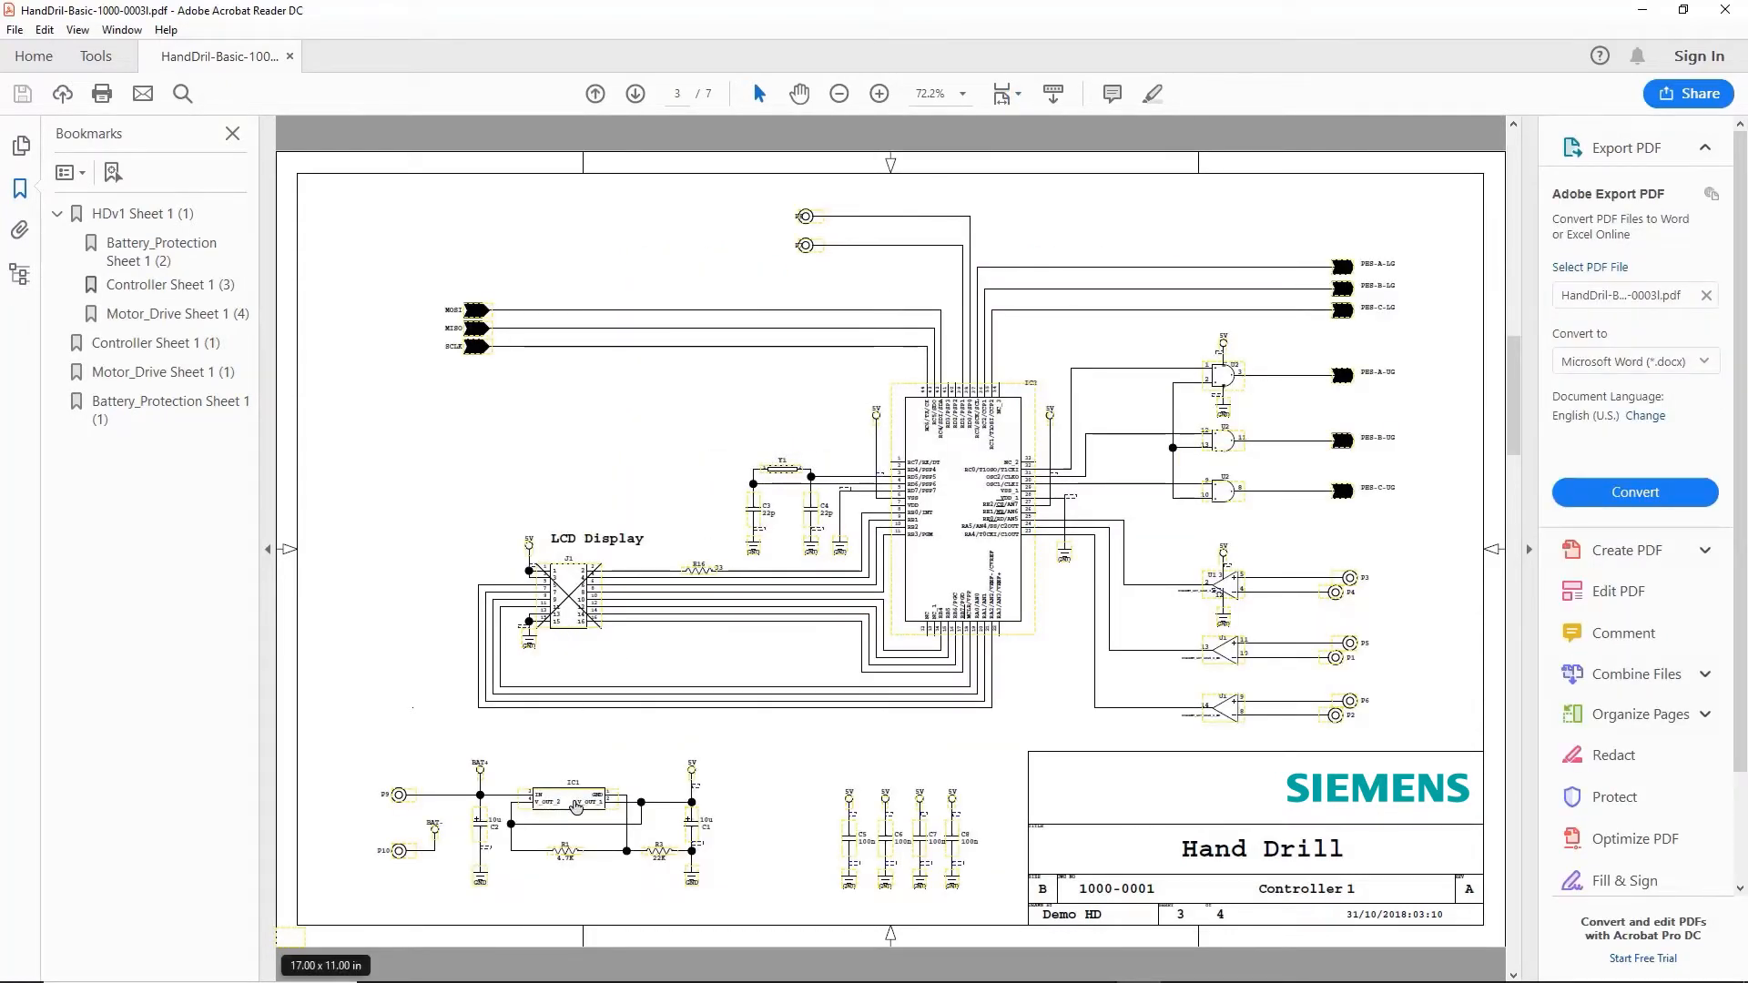
pyautogui.click(577, 806)
pyautogui.moveTo(625, 848)
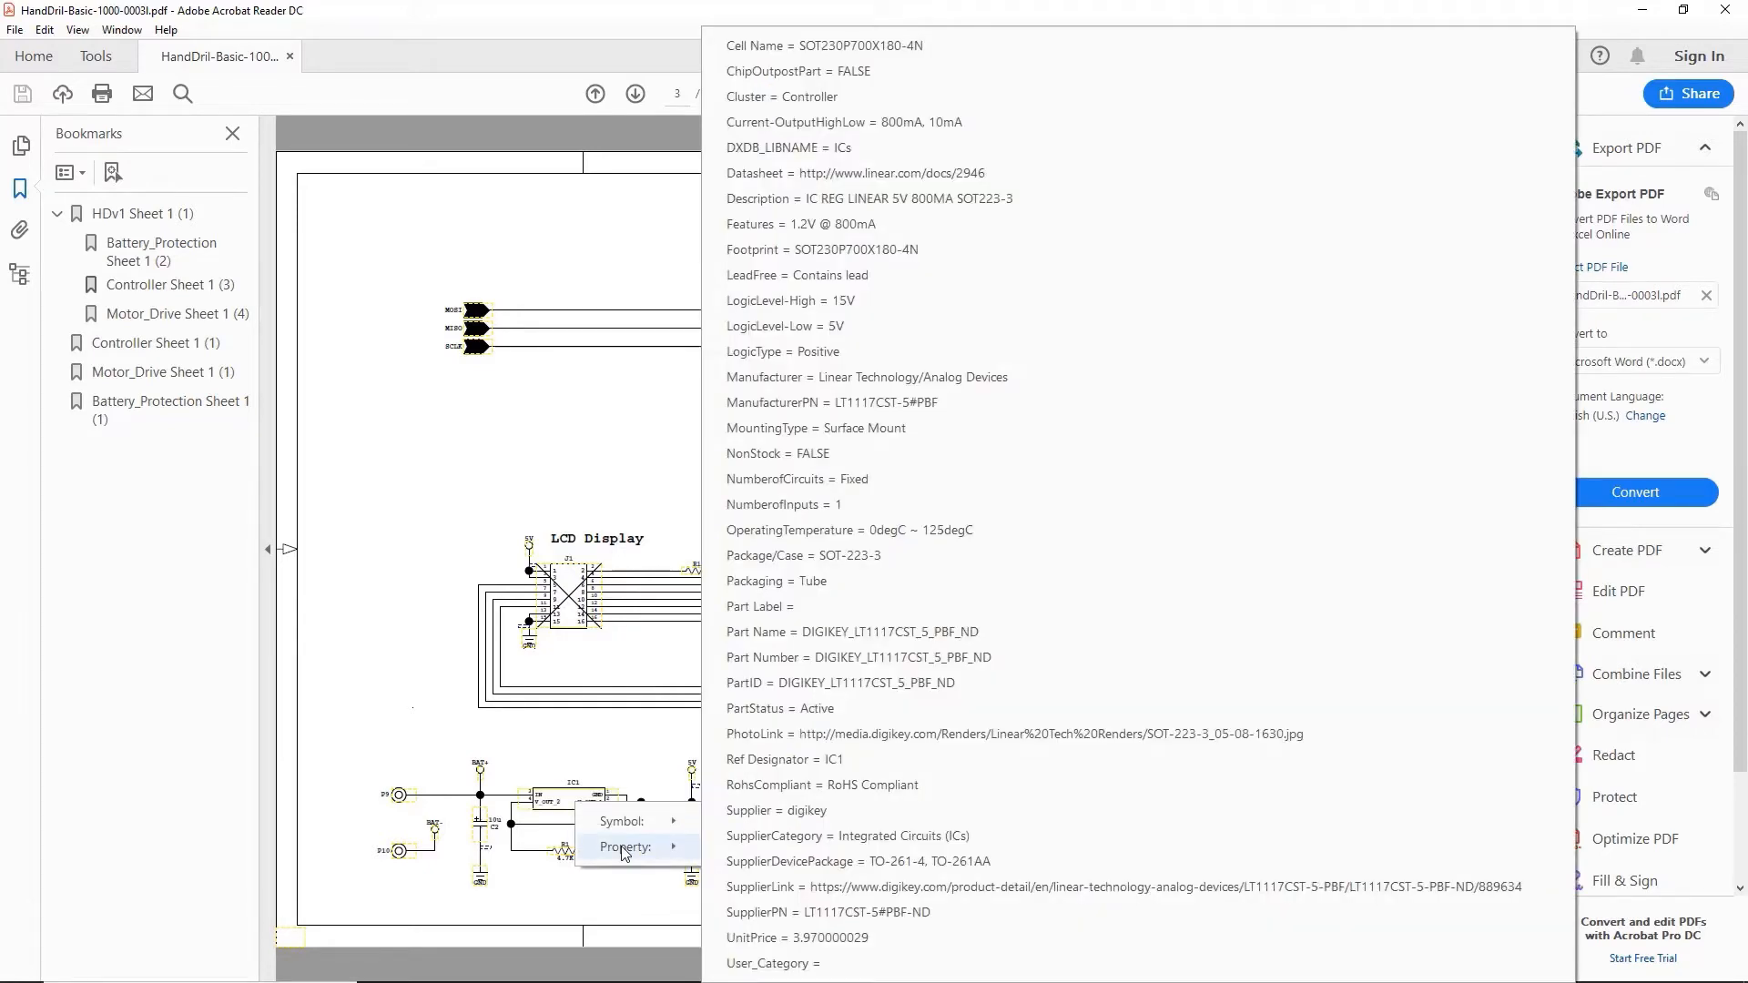
pyautogui.click(634, 744)
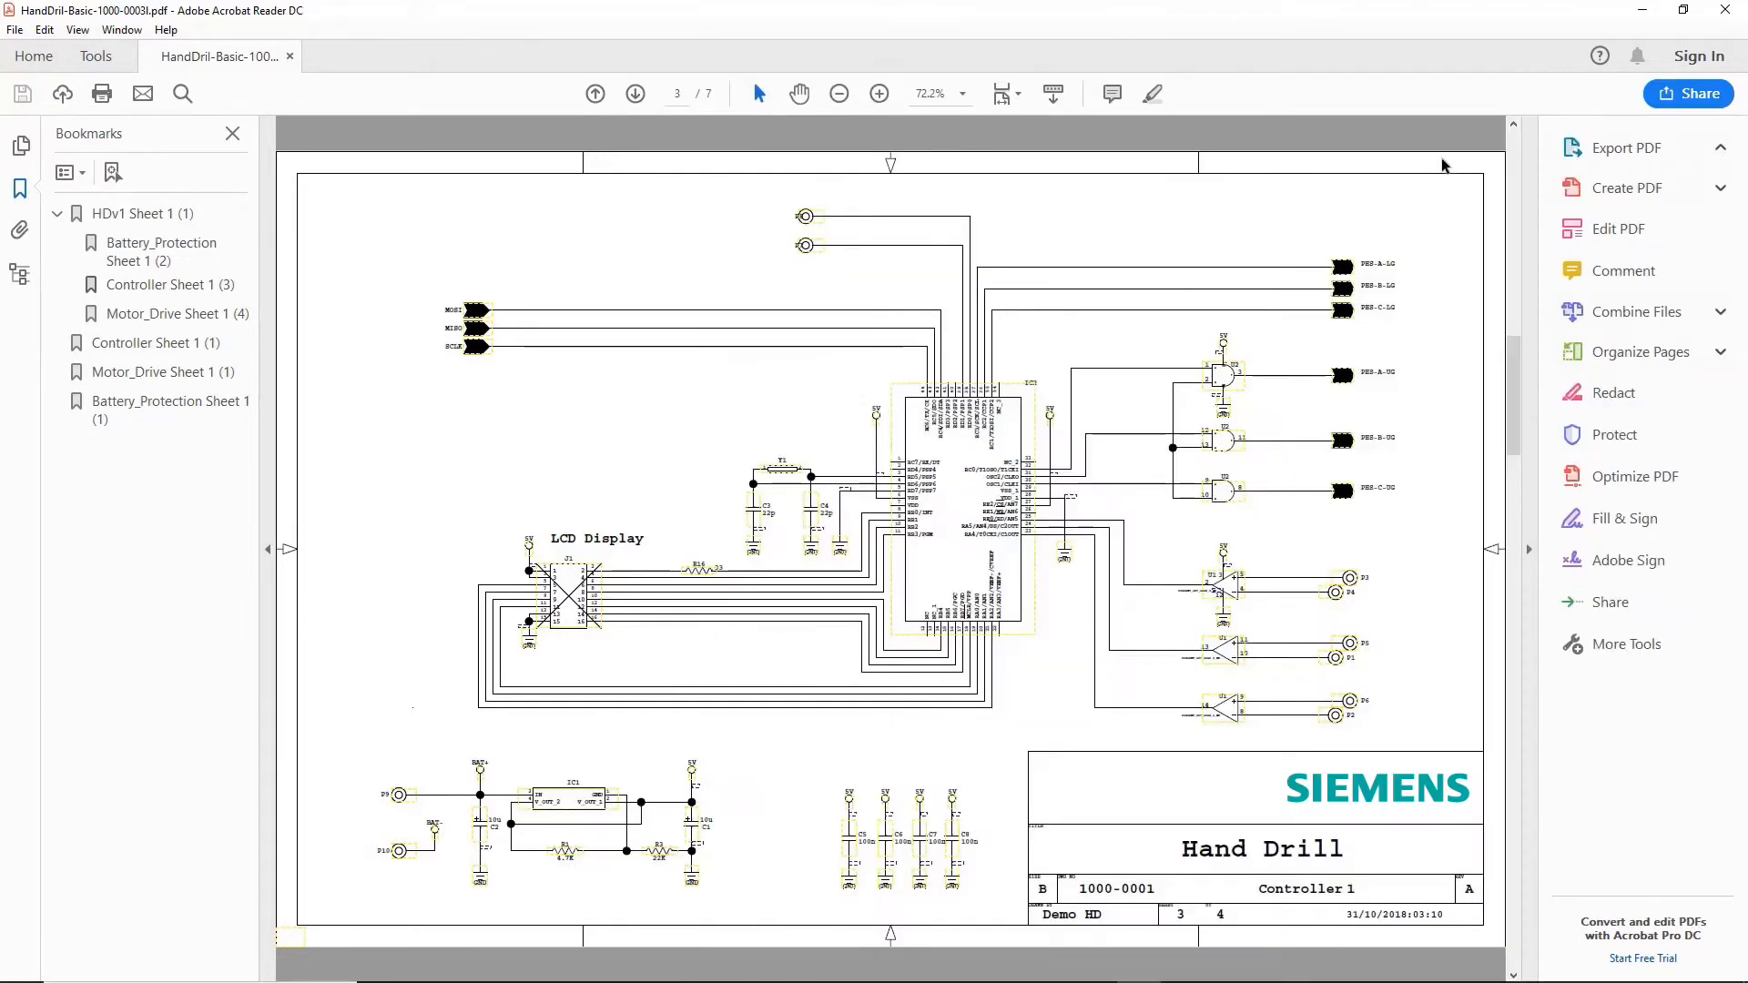
pyautogui.click(1642, 10)
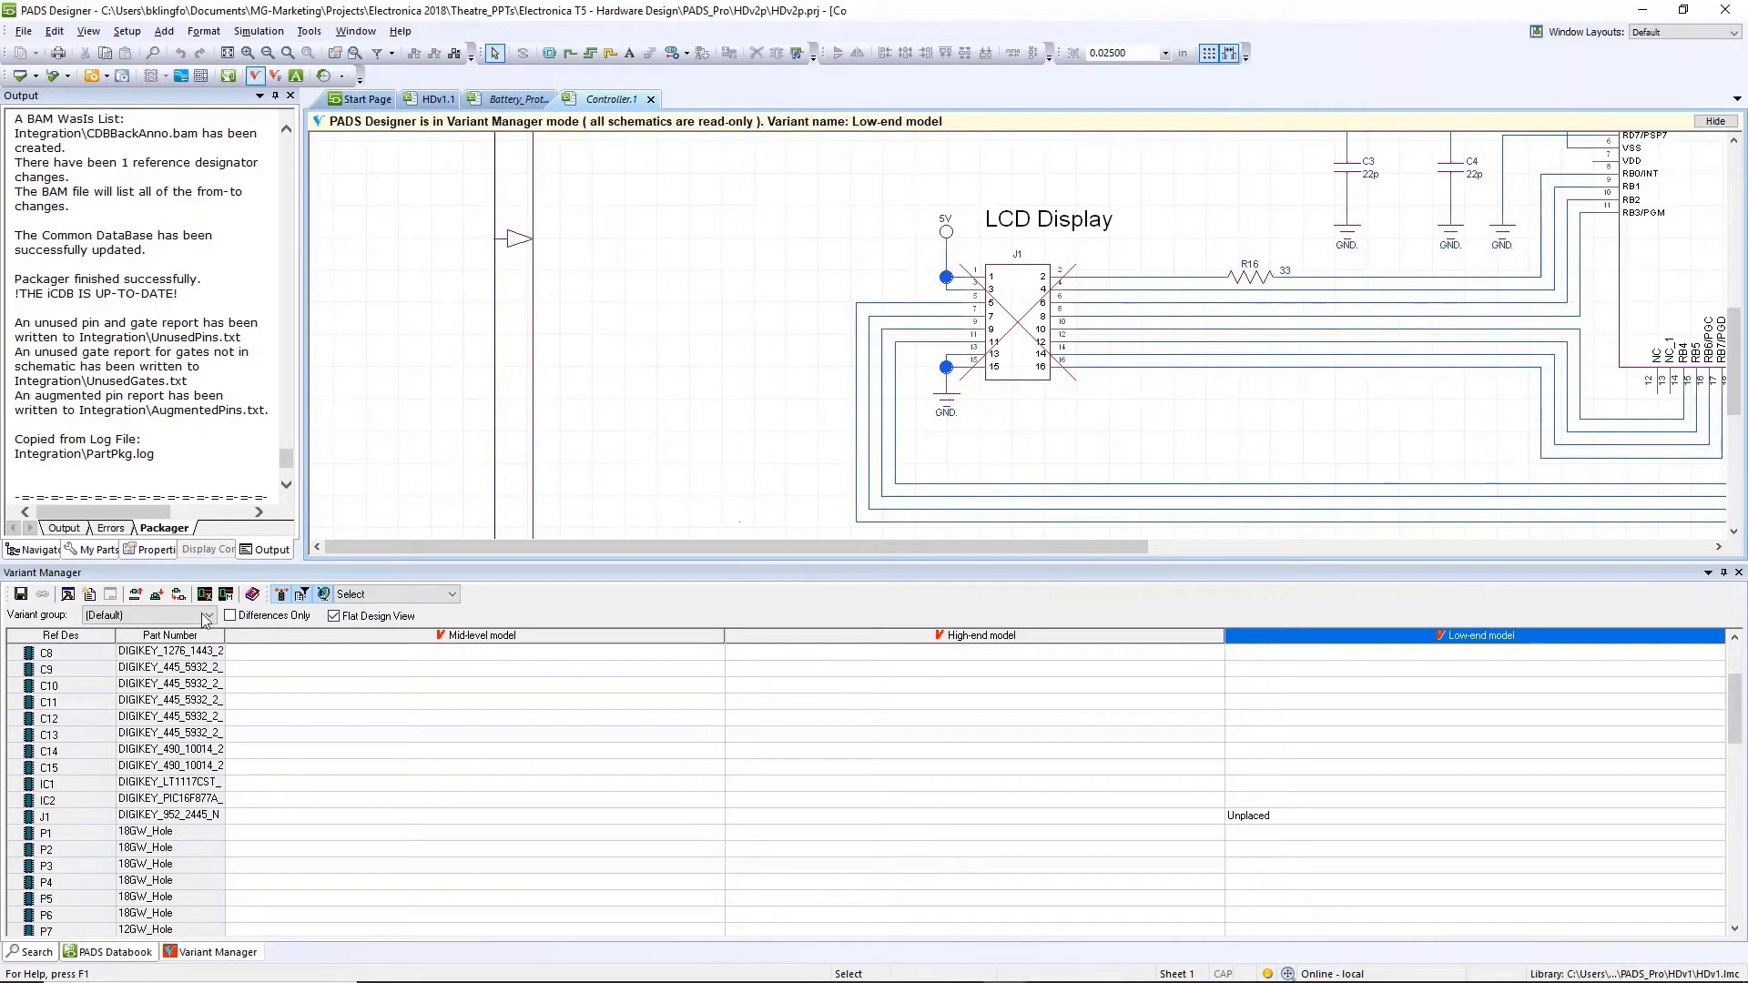
# Leave the variant view of the schematic and generate Microsoft Excel part list reports for all three variants plus the master BOM
pyautogui.click(225, 595)
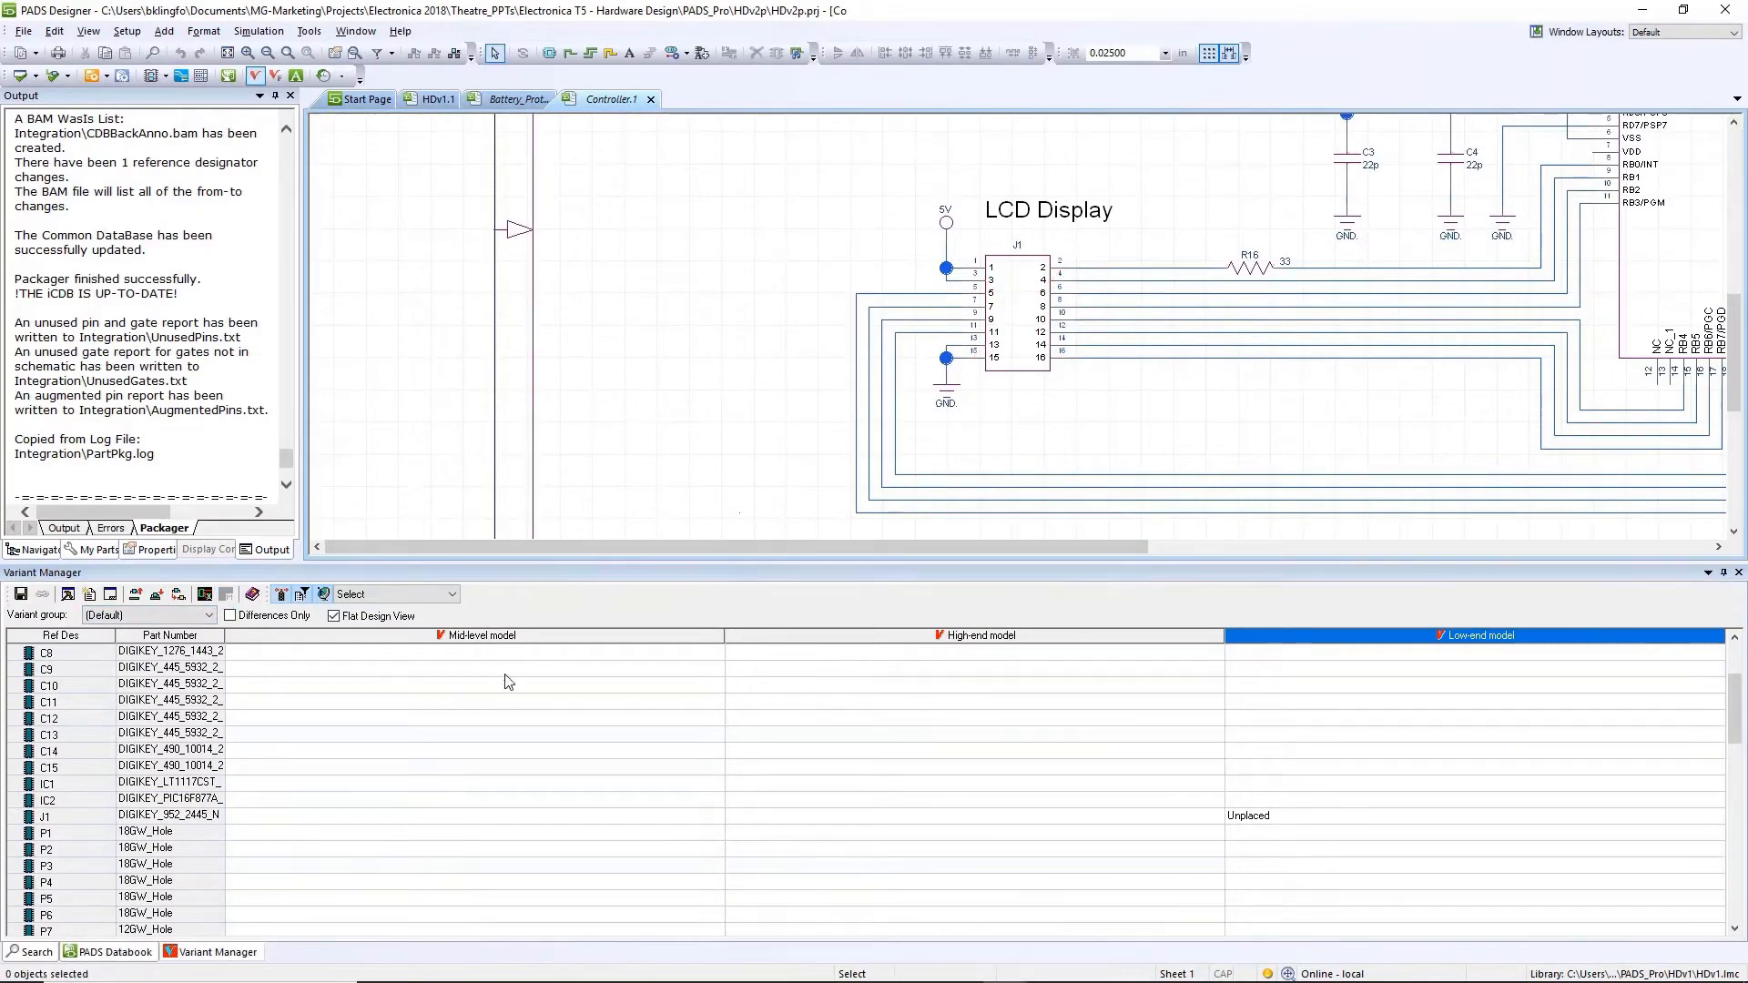
pyautogui.rightClick(502, 767)
pyautogui.moveTo(546, 562)
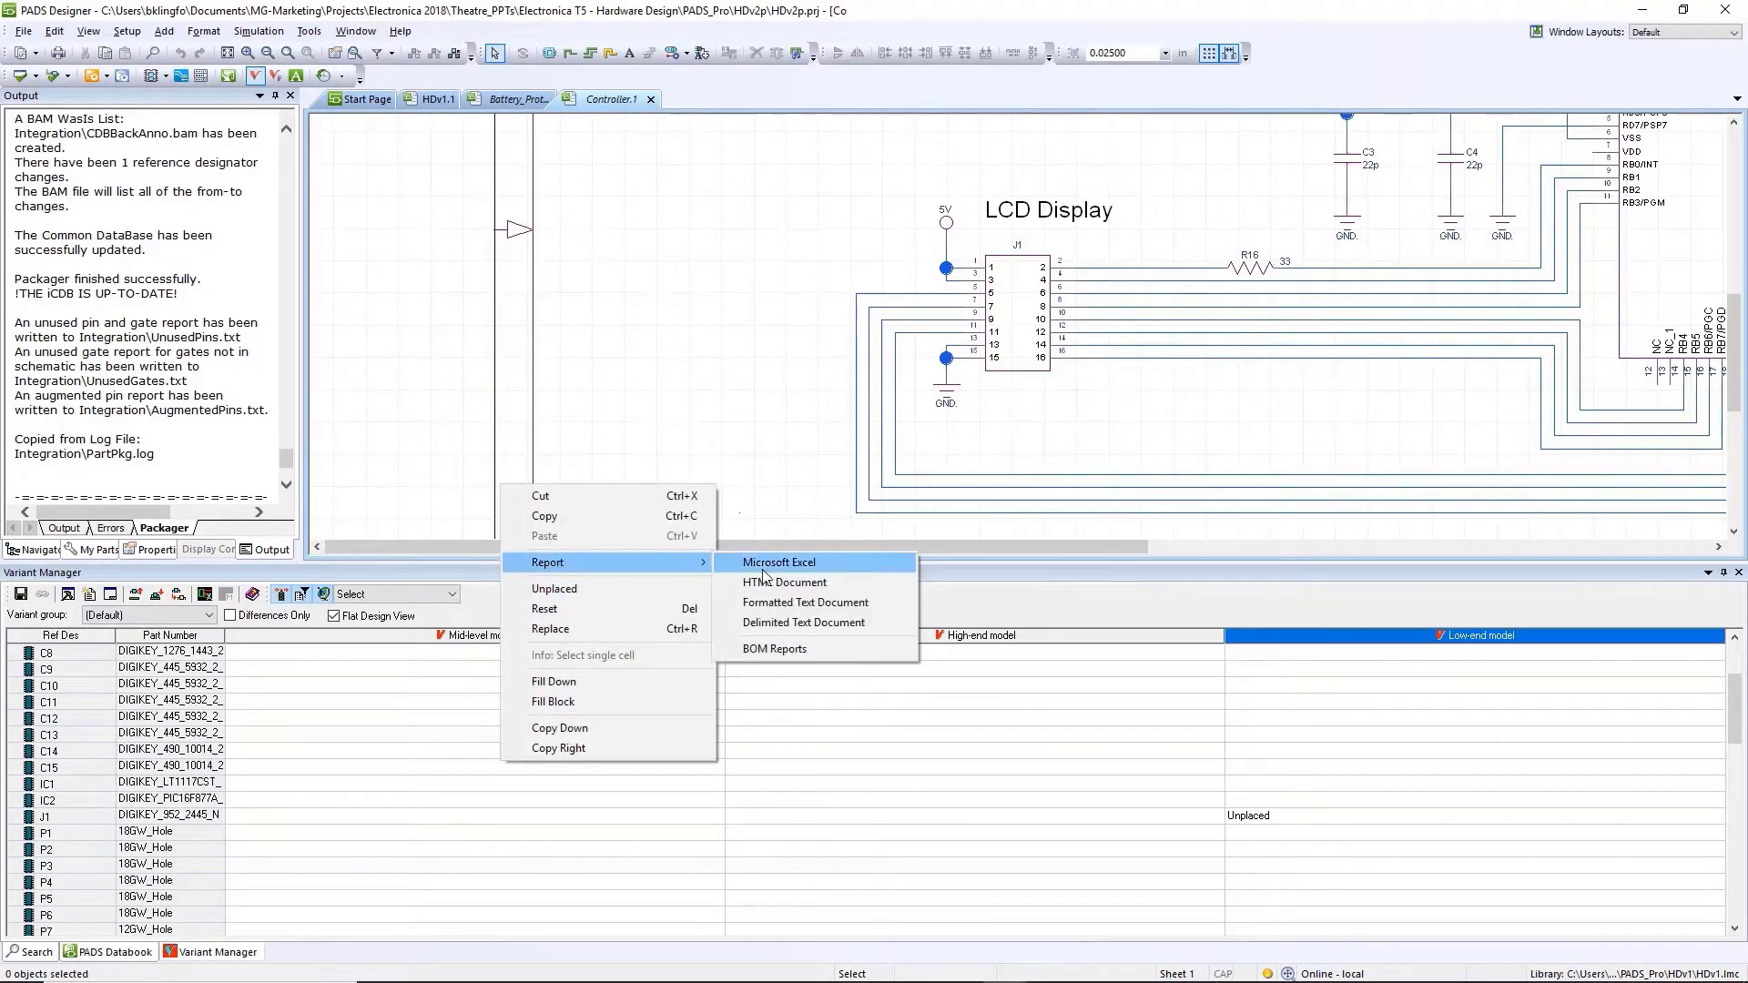
pyautogui.click(774, 562)
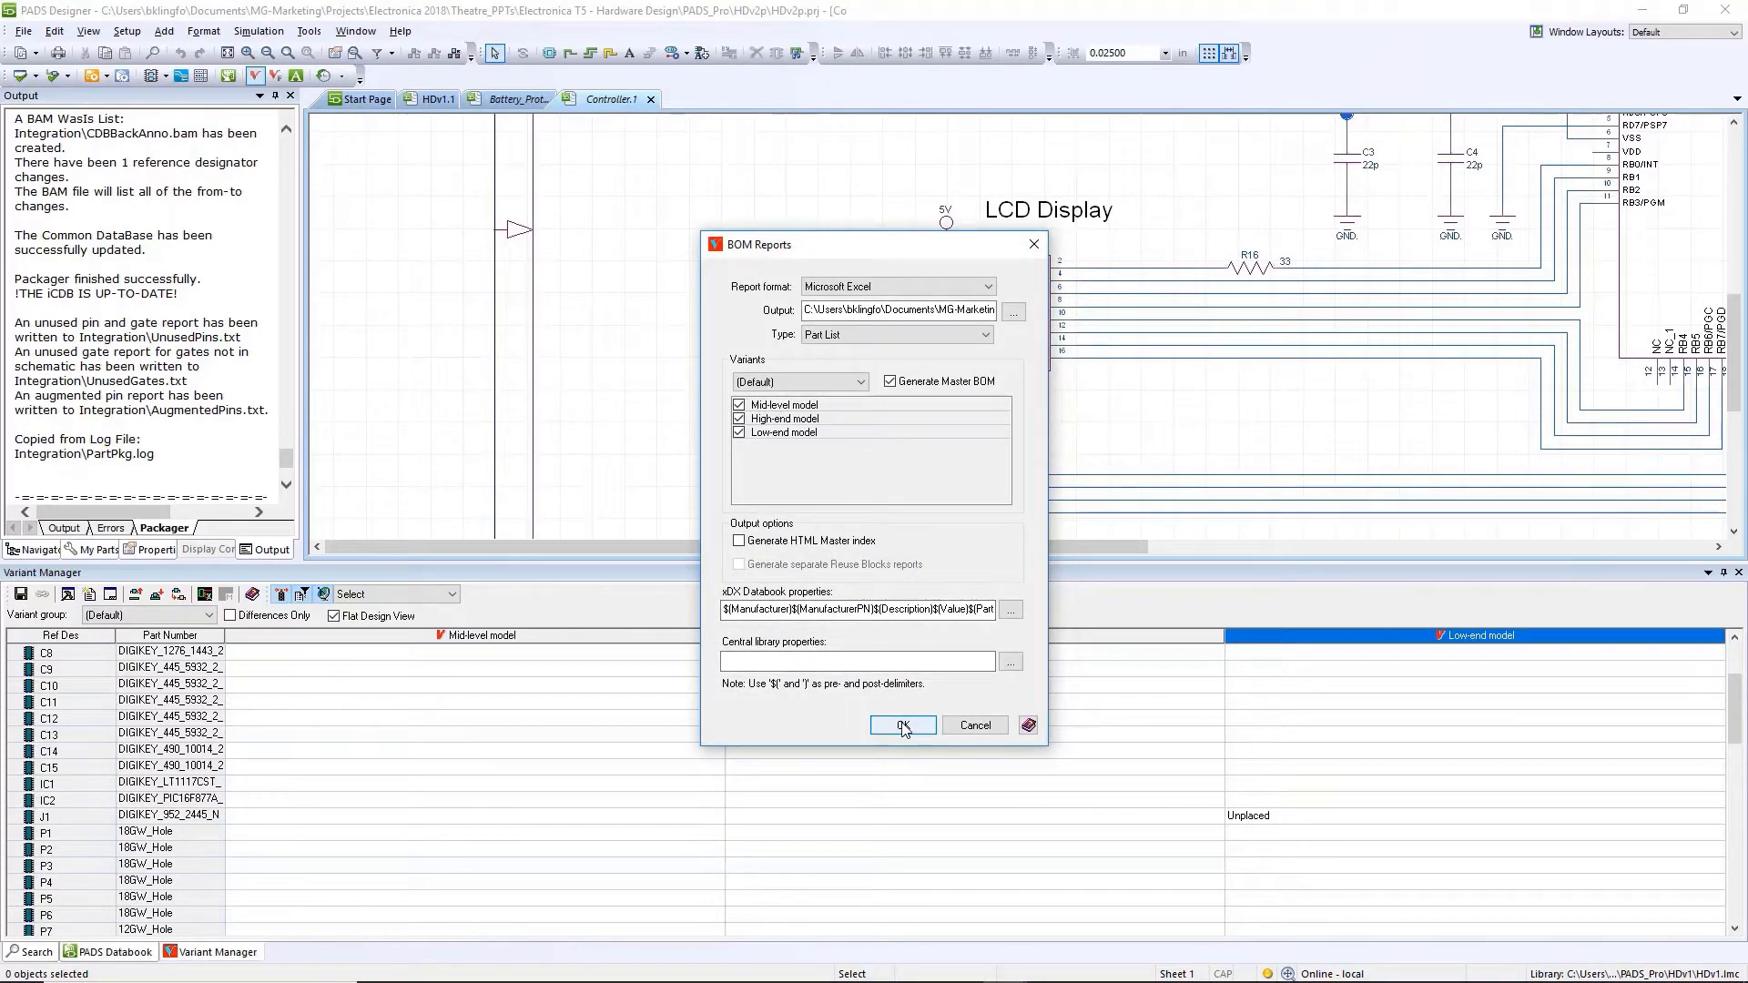
pyautogui.doubleClick(507, 735)
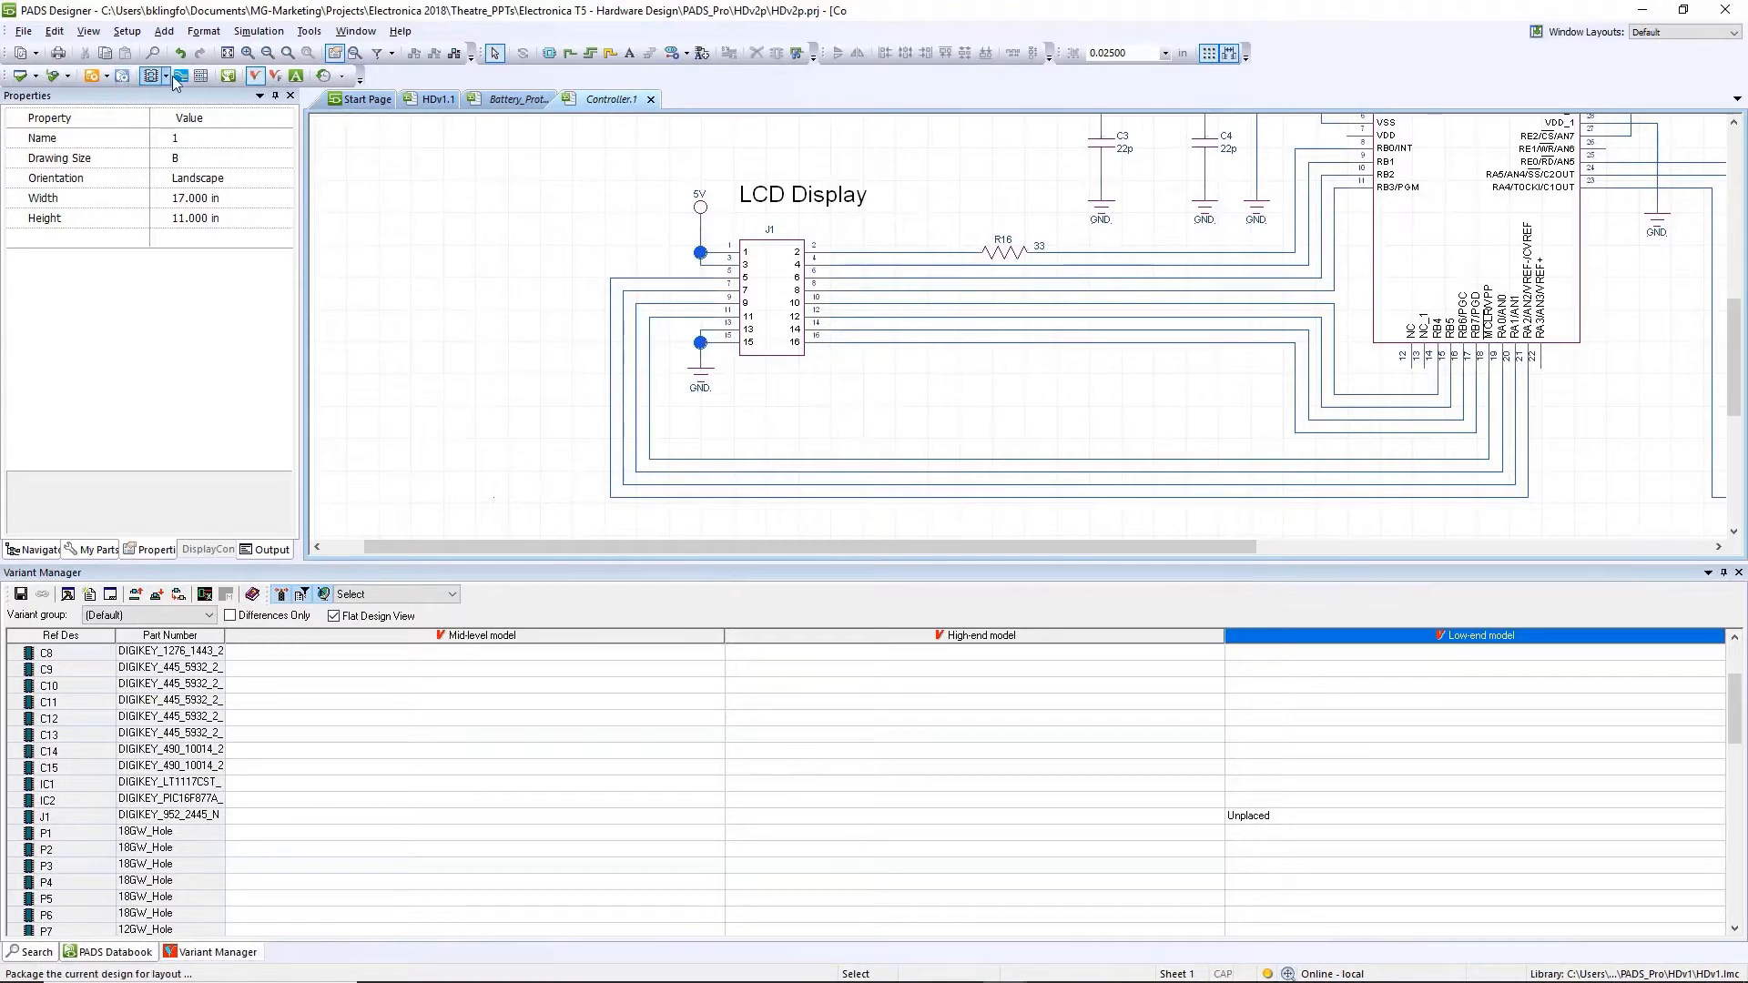
# Open Constraint Manager for the project and create a new net class named PWR
pyautogui.click(92, 77)
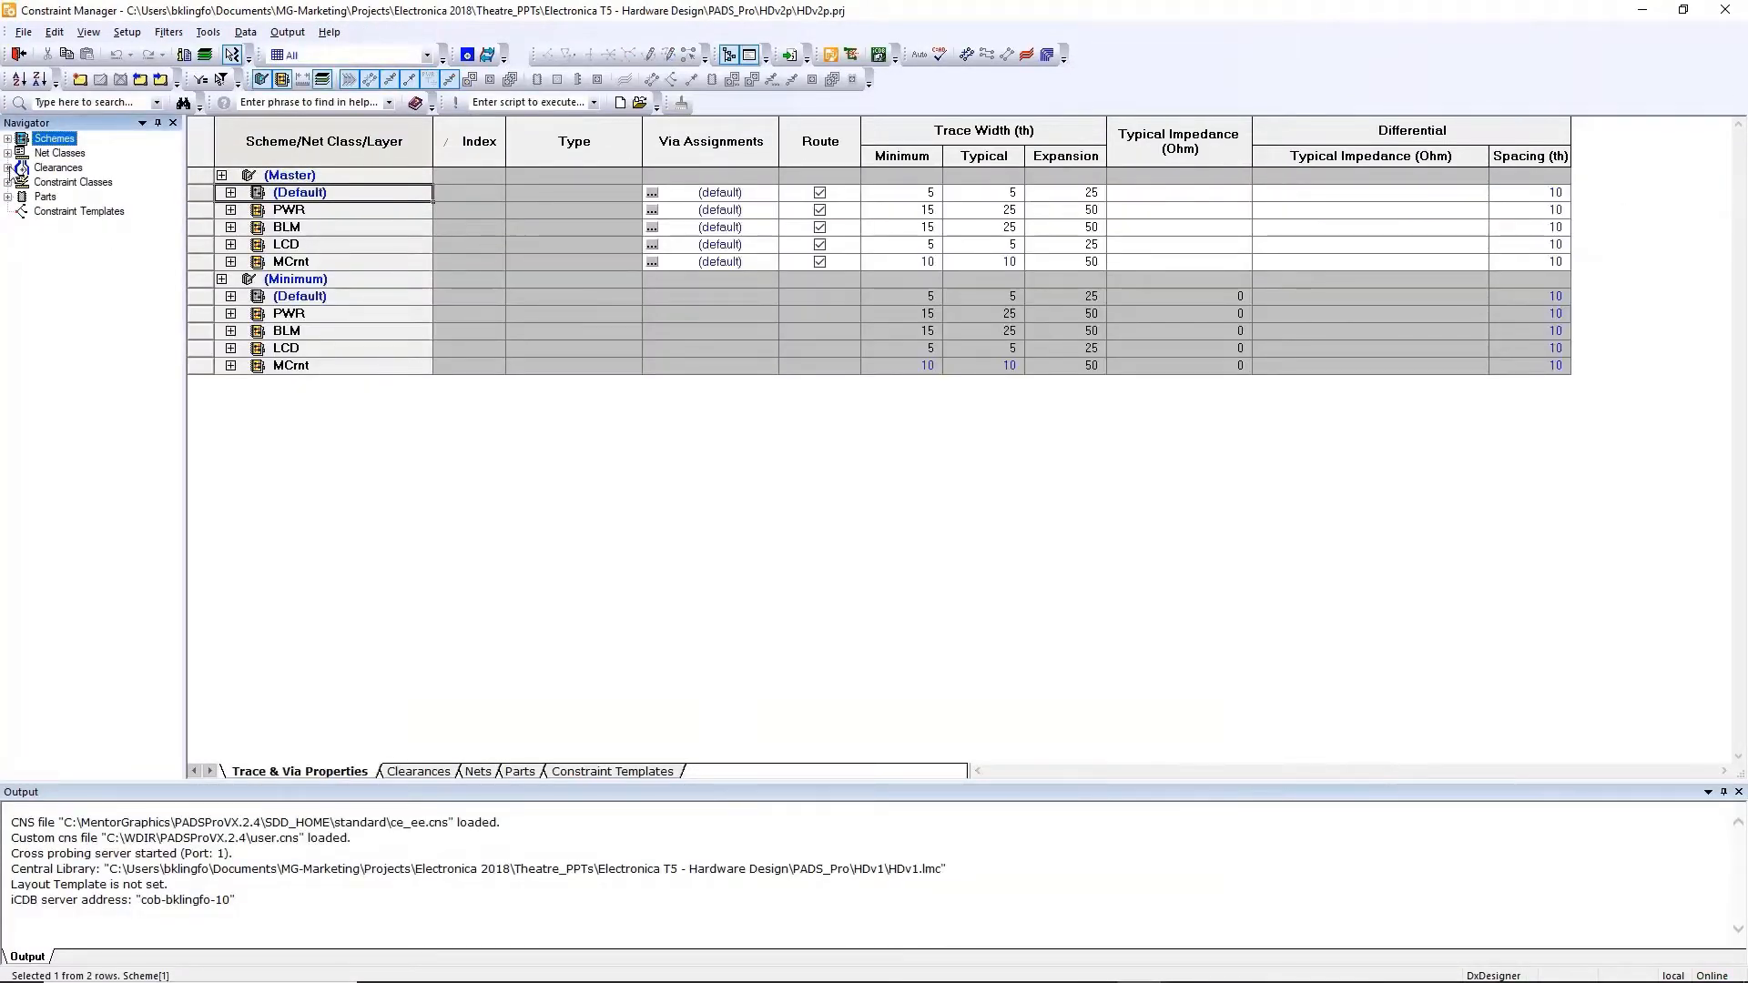
pyautogui.click(58, 153)
pyautogui.rightClick(62, 153)
pyautogui.click(121, 206)
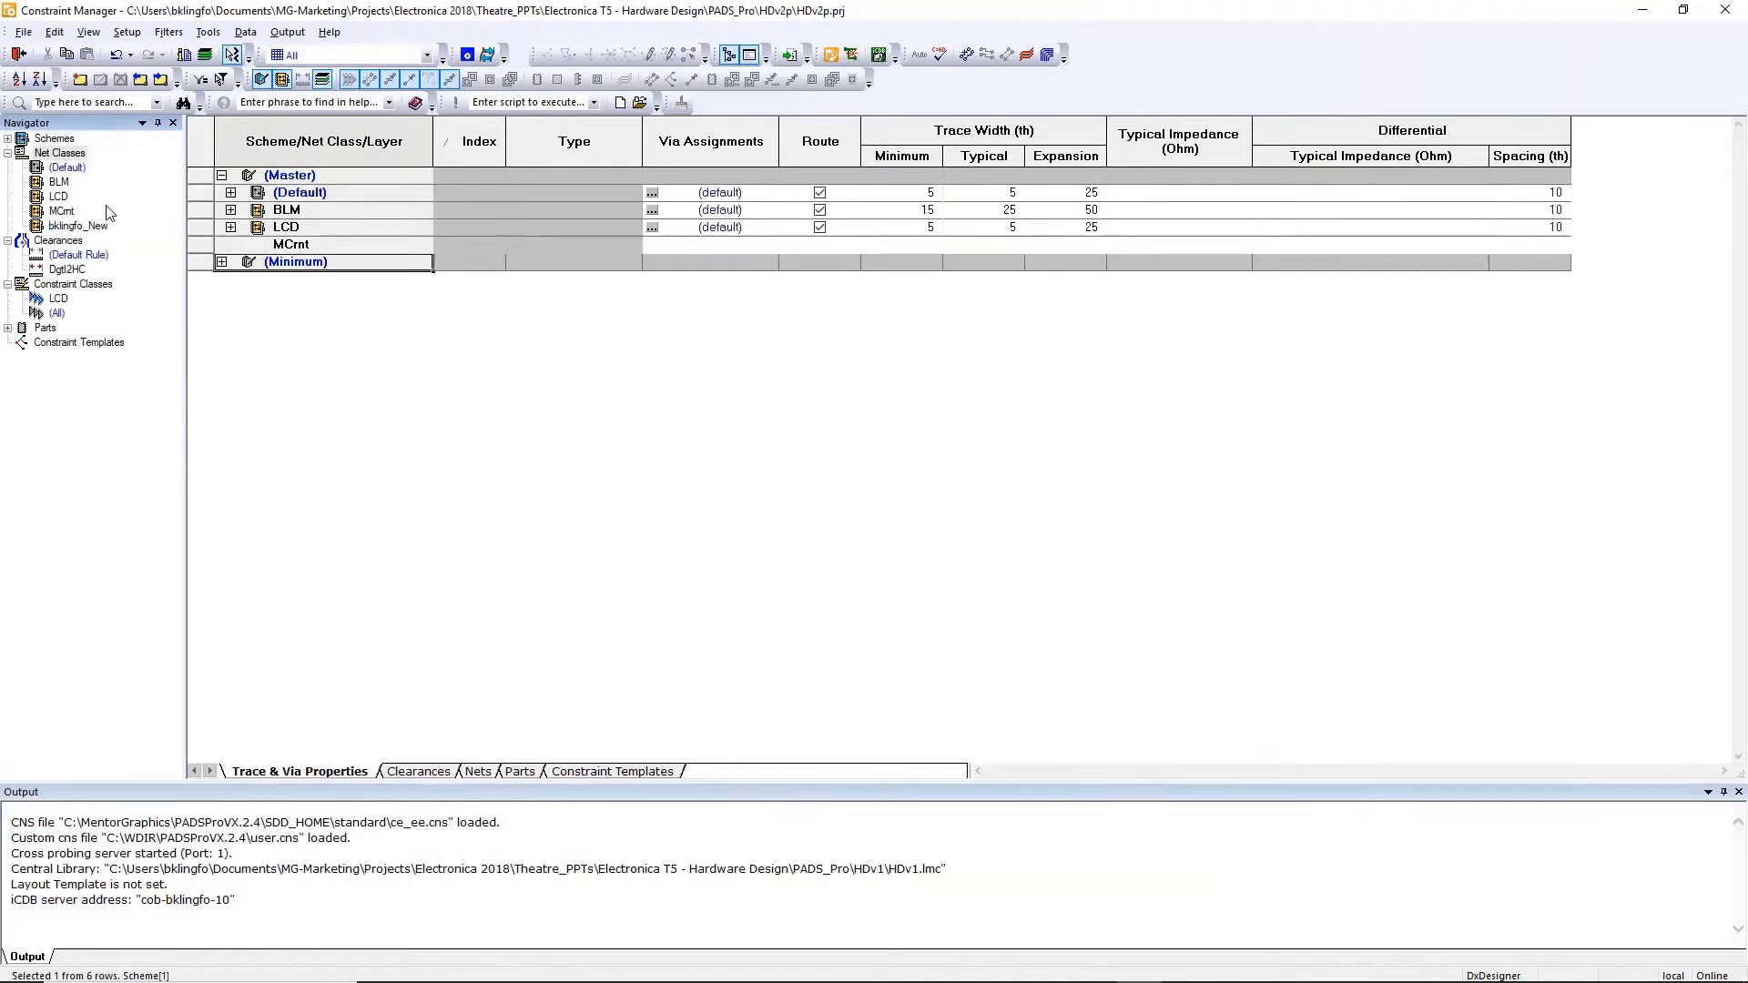
pyautogui.write('PWR')
pyautogui.press('Return')
# Assign the physical nets 5V, BAT+, BAT- and GND from the default net class to PWR
pyautogui.rightClick(58, 226)
pyautogui.click(105, 368)
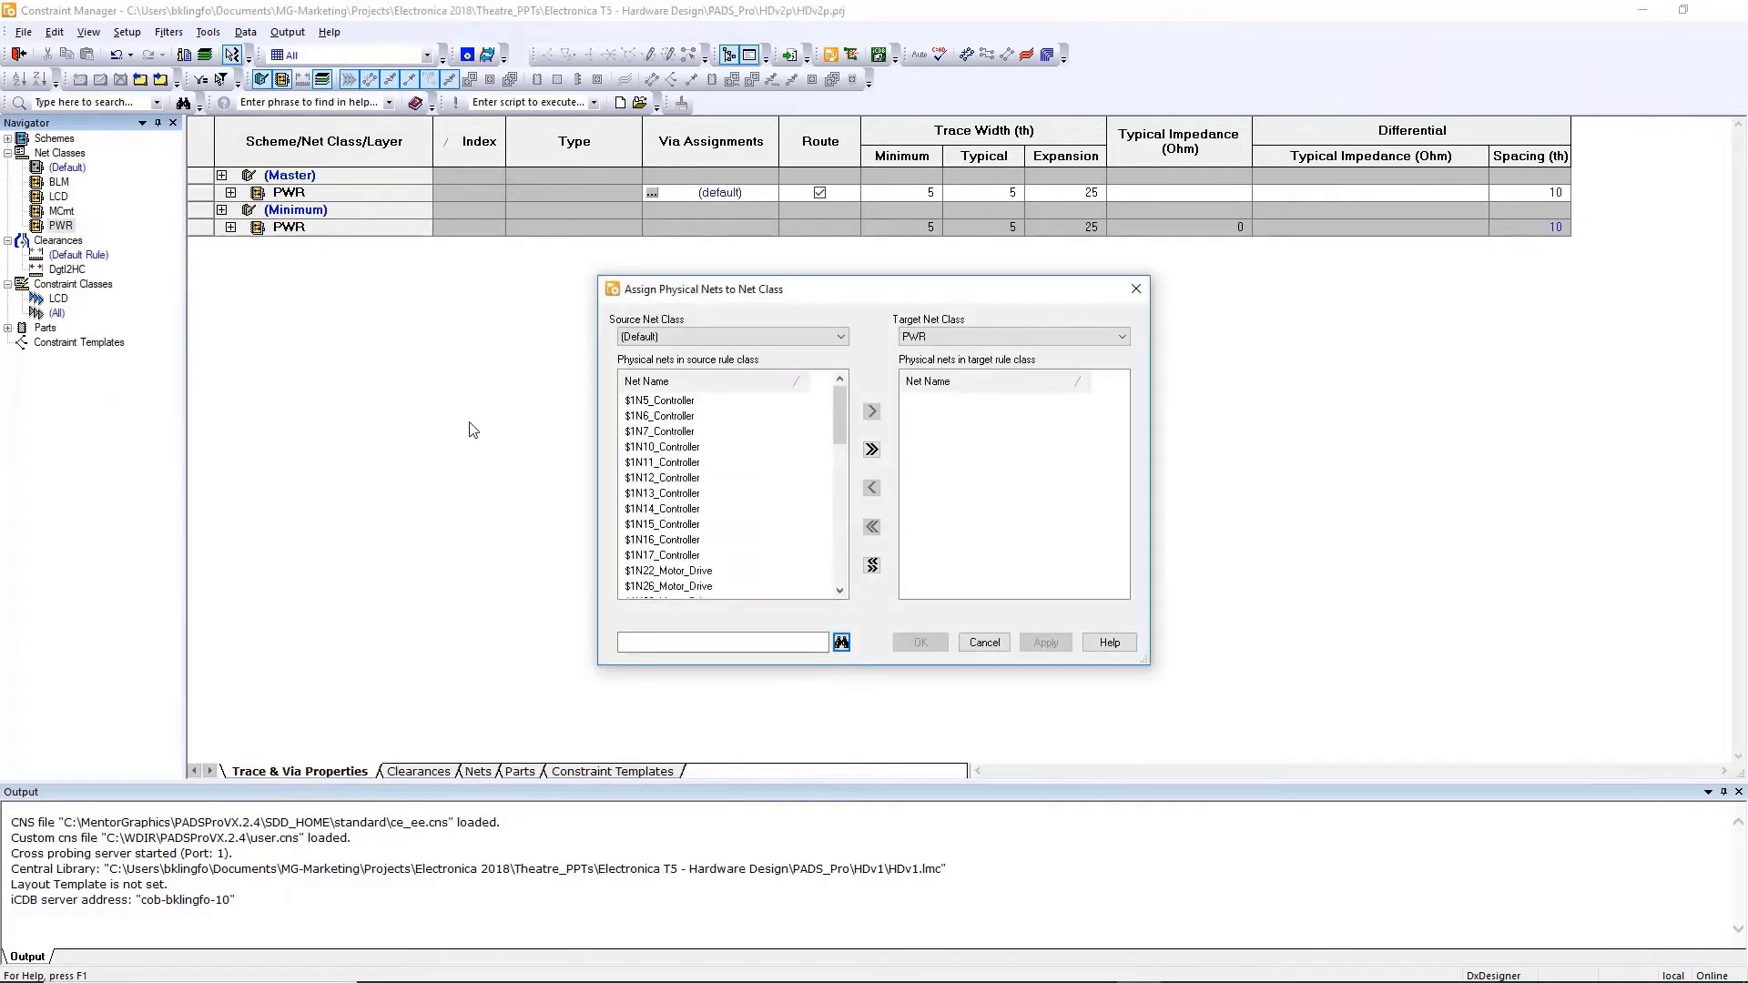
pyautogui.moveTo(840, 415); pyautogui.dragTo(841, 554)
pyautogui.doubleClick(838, 379)
pyautogui.click(640, 432)
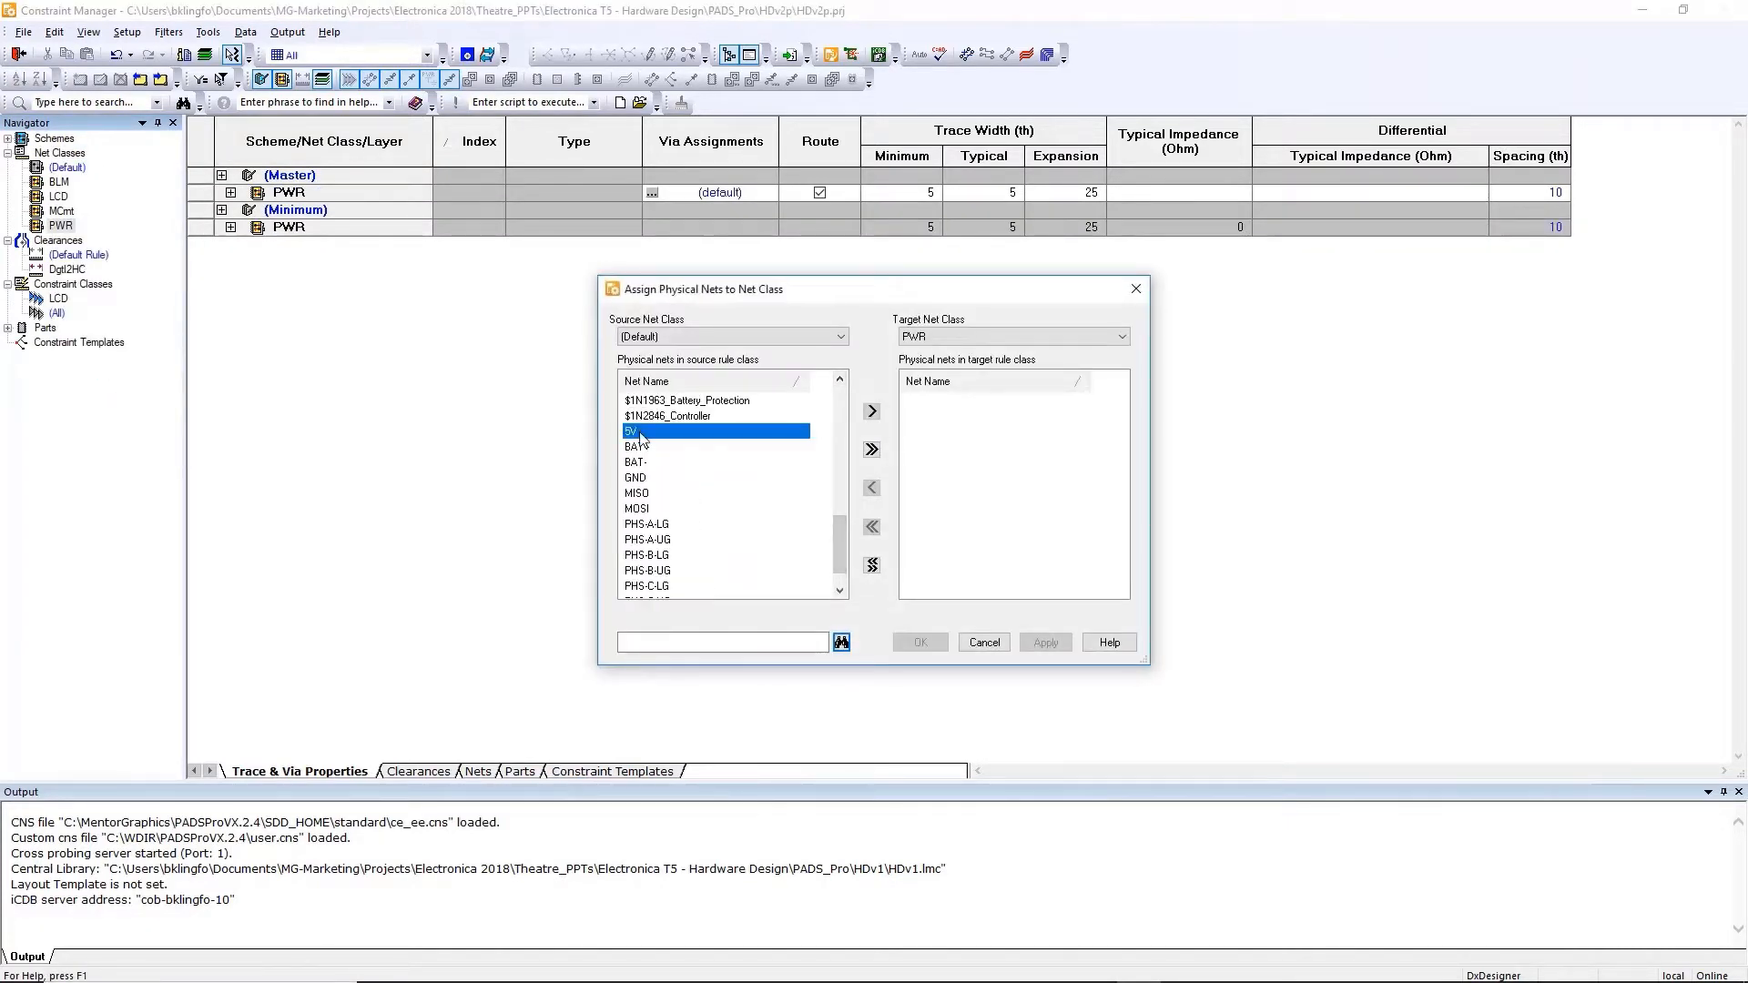
pyautogui.keyDown('shift'); pyautogui.click(651, 478); pyautogui.keyUp('shift')
pyautogui.click(871, 412)
pyautogui.click(941, 644)
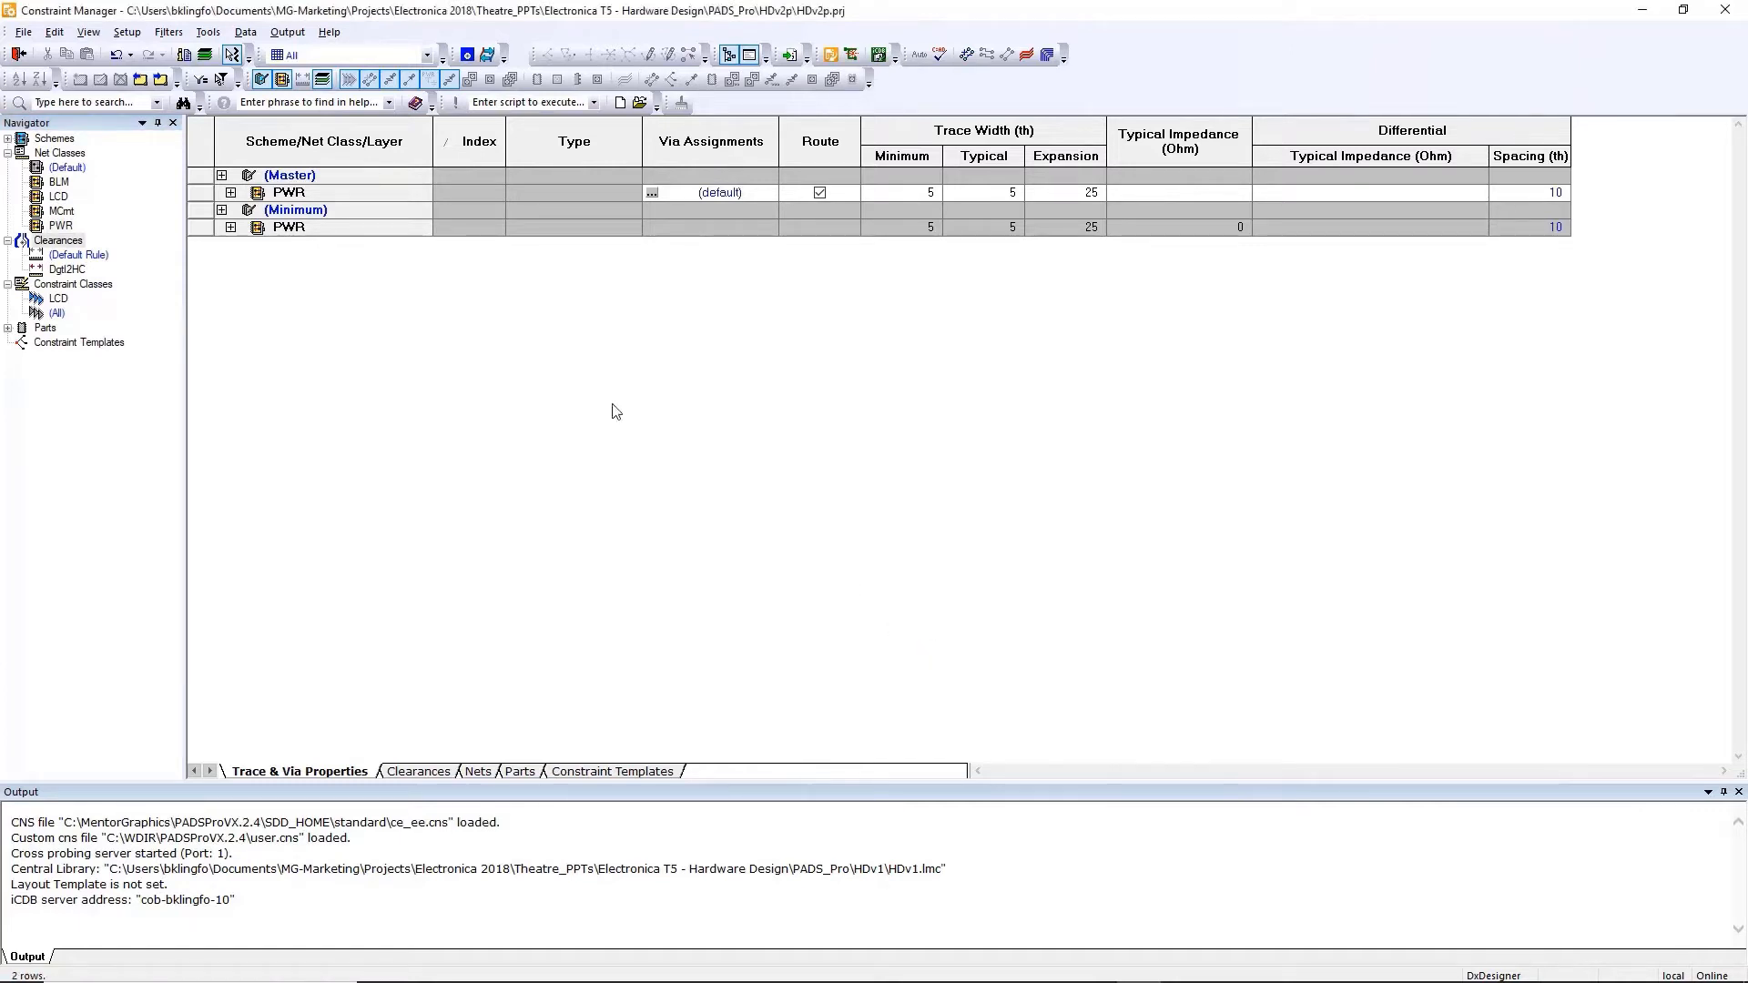
# Expand the PWR net class to its layers and set its expansion trace width to 50 th
pyautogui.click(230, 192)
pyautogui.click(421, 296)
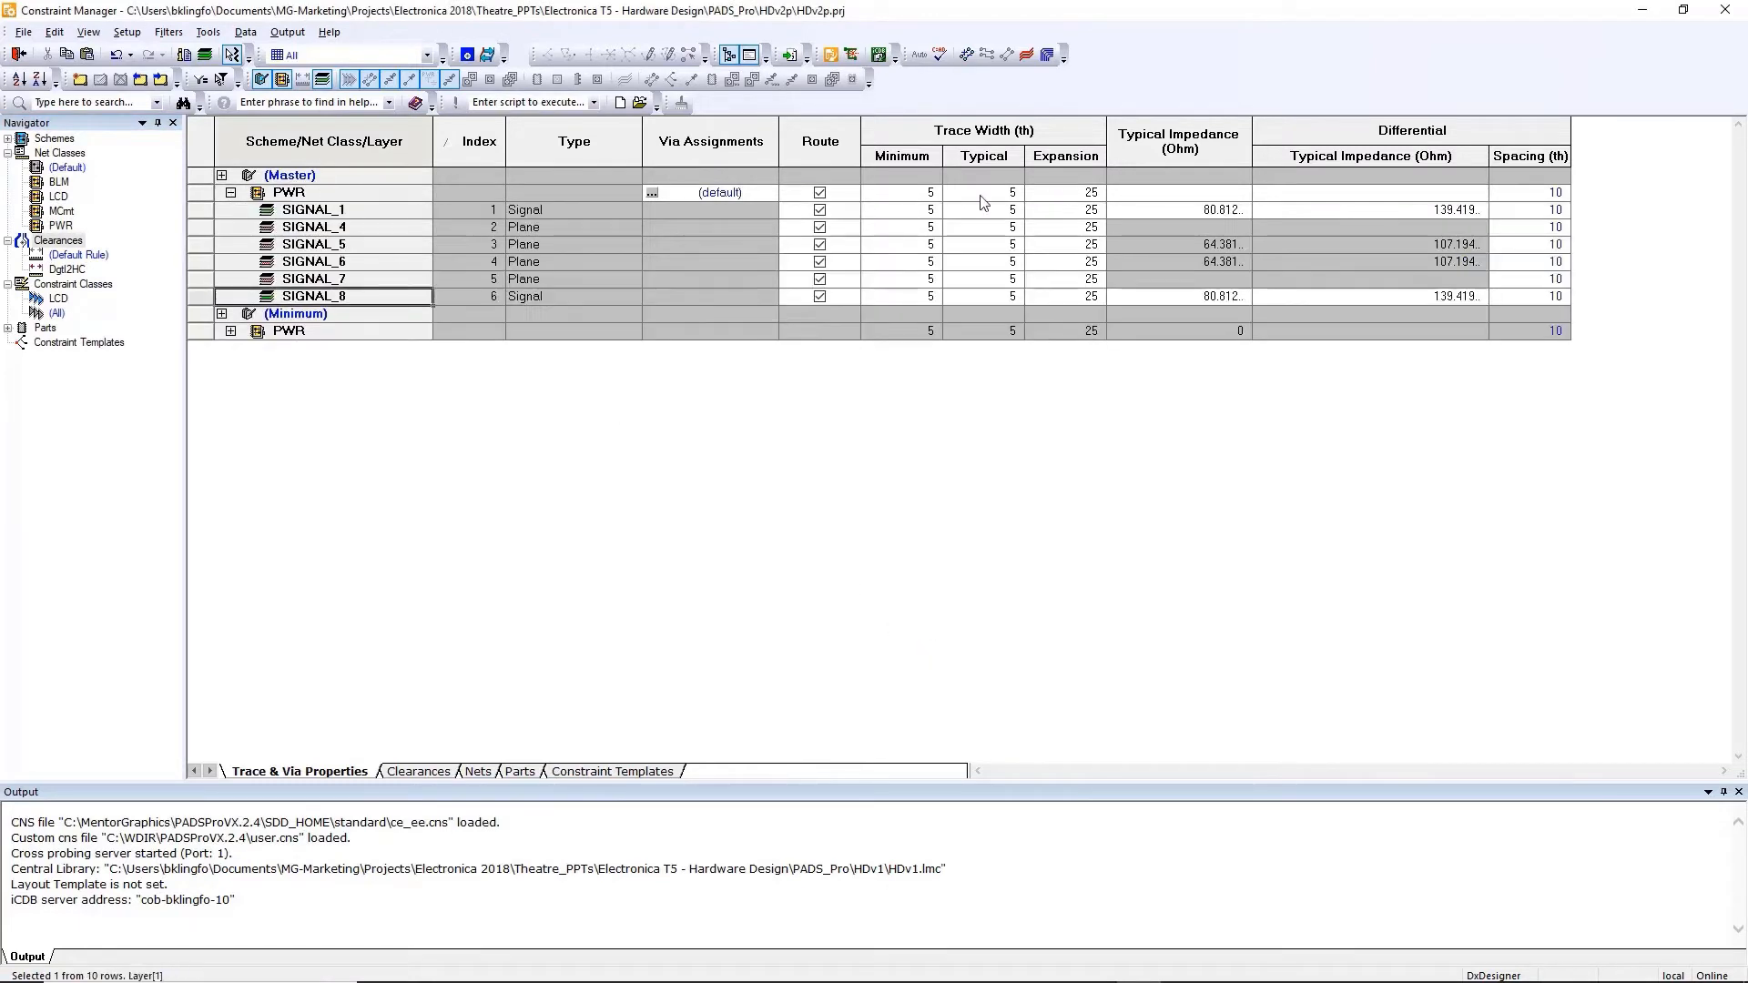
pyautogui.click(1066, 196)
pyautogui.write('50')
pyautogui.click(985, 194)
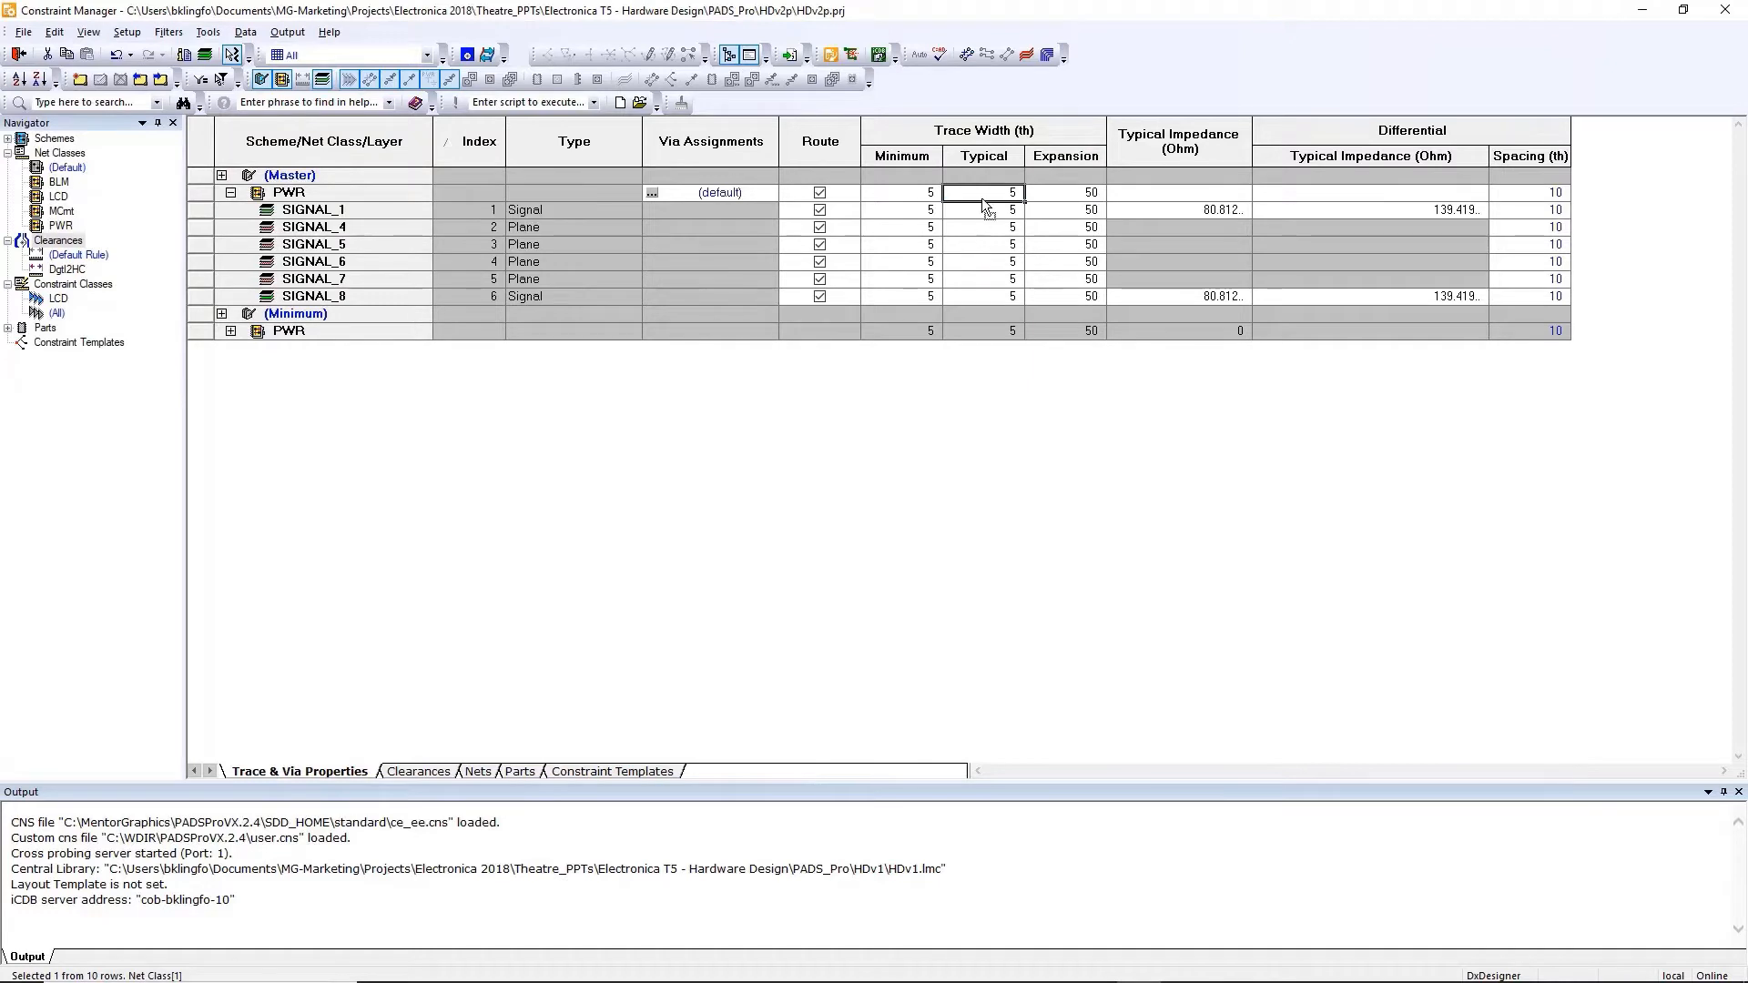
# In the Dgtl2HC clearance rule, set all clearances on plane layers SIGNAL_4 through SIGNAL_7 to 20 th
pyautogui.click(67, 270)
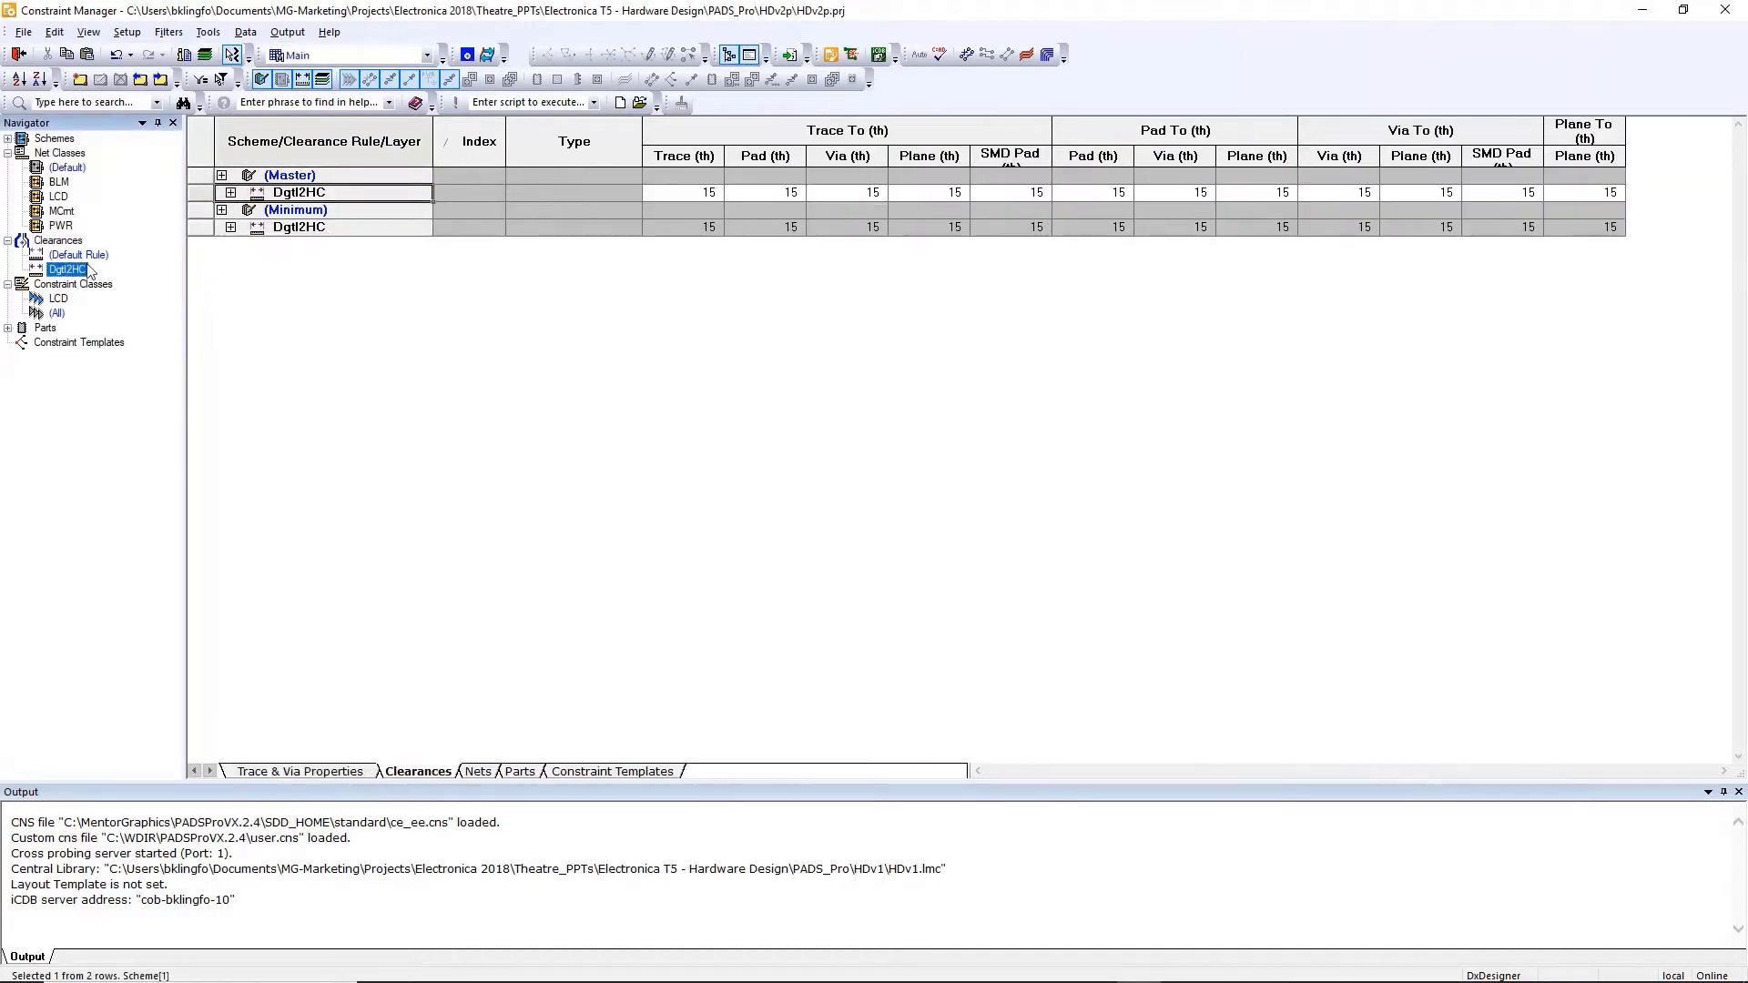
pyautogui.click(230, 192)
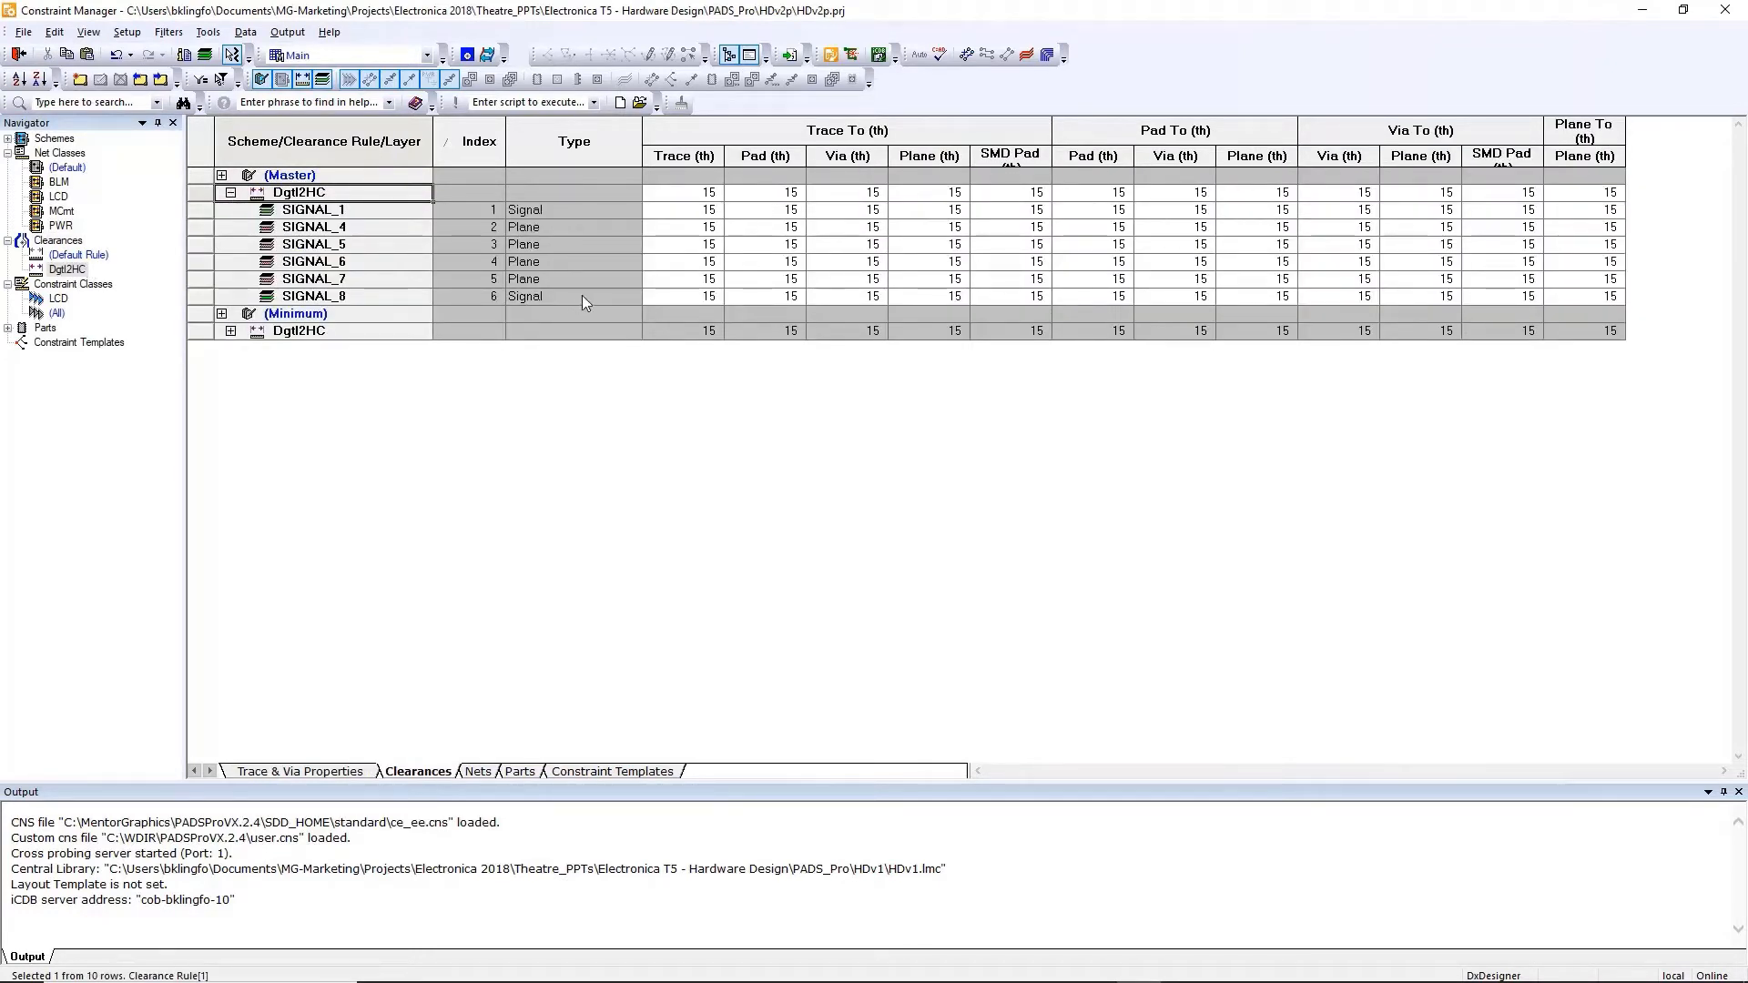
pyautogui.click(679, 229)
pyautogui.write('20')
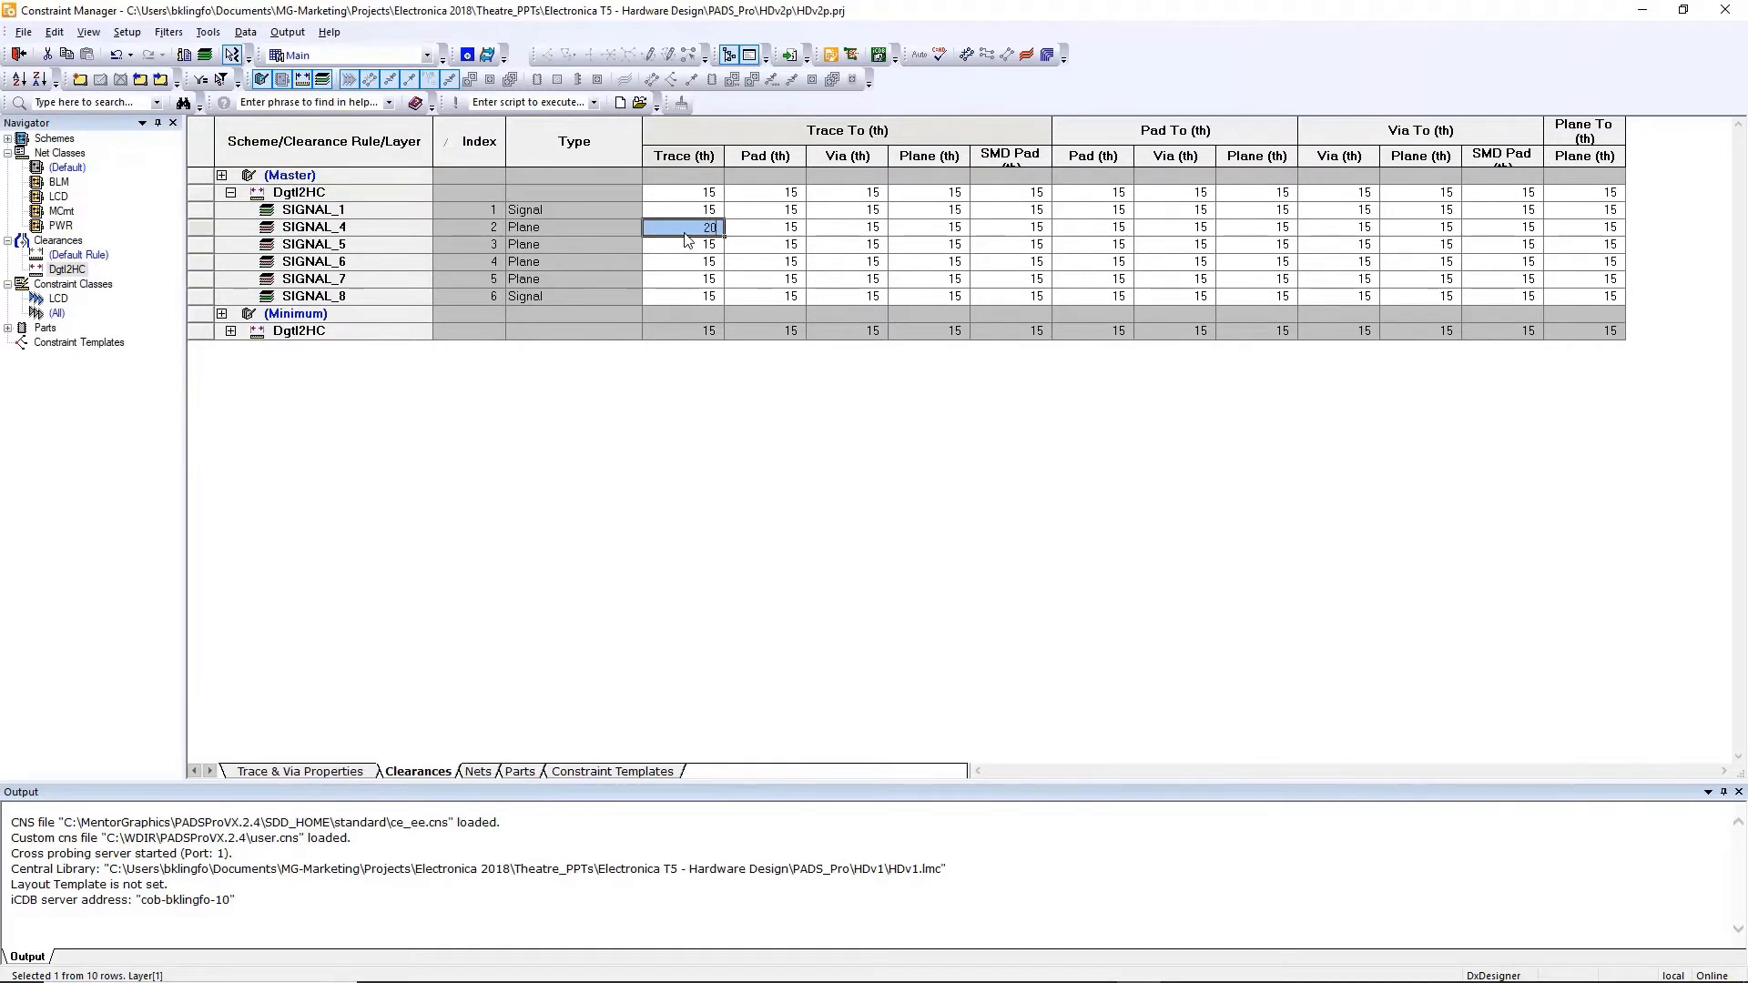
pyautogui.press('Return')
pyautogui.moveTo(723, 234)
pyautogui.mouseDown()
pyautogui.moveTo(1608, 229)
pyautogui.moveTo(1637, 284)
pyautogui.mouseUp()
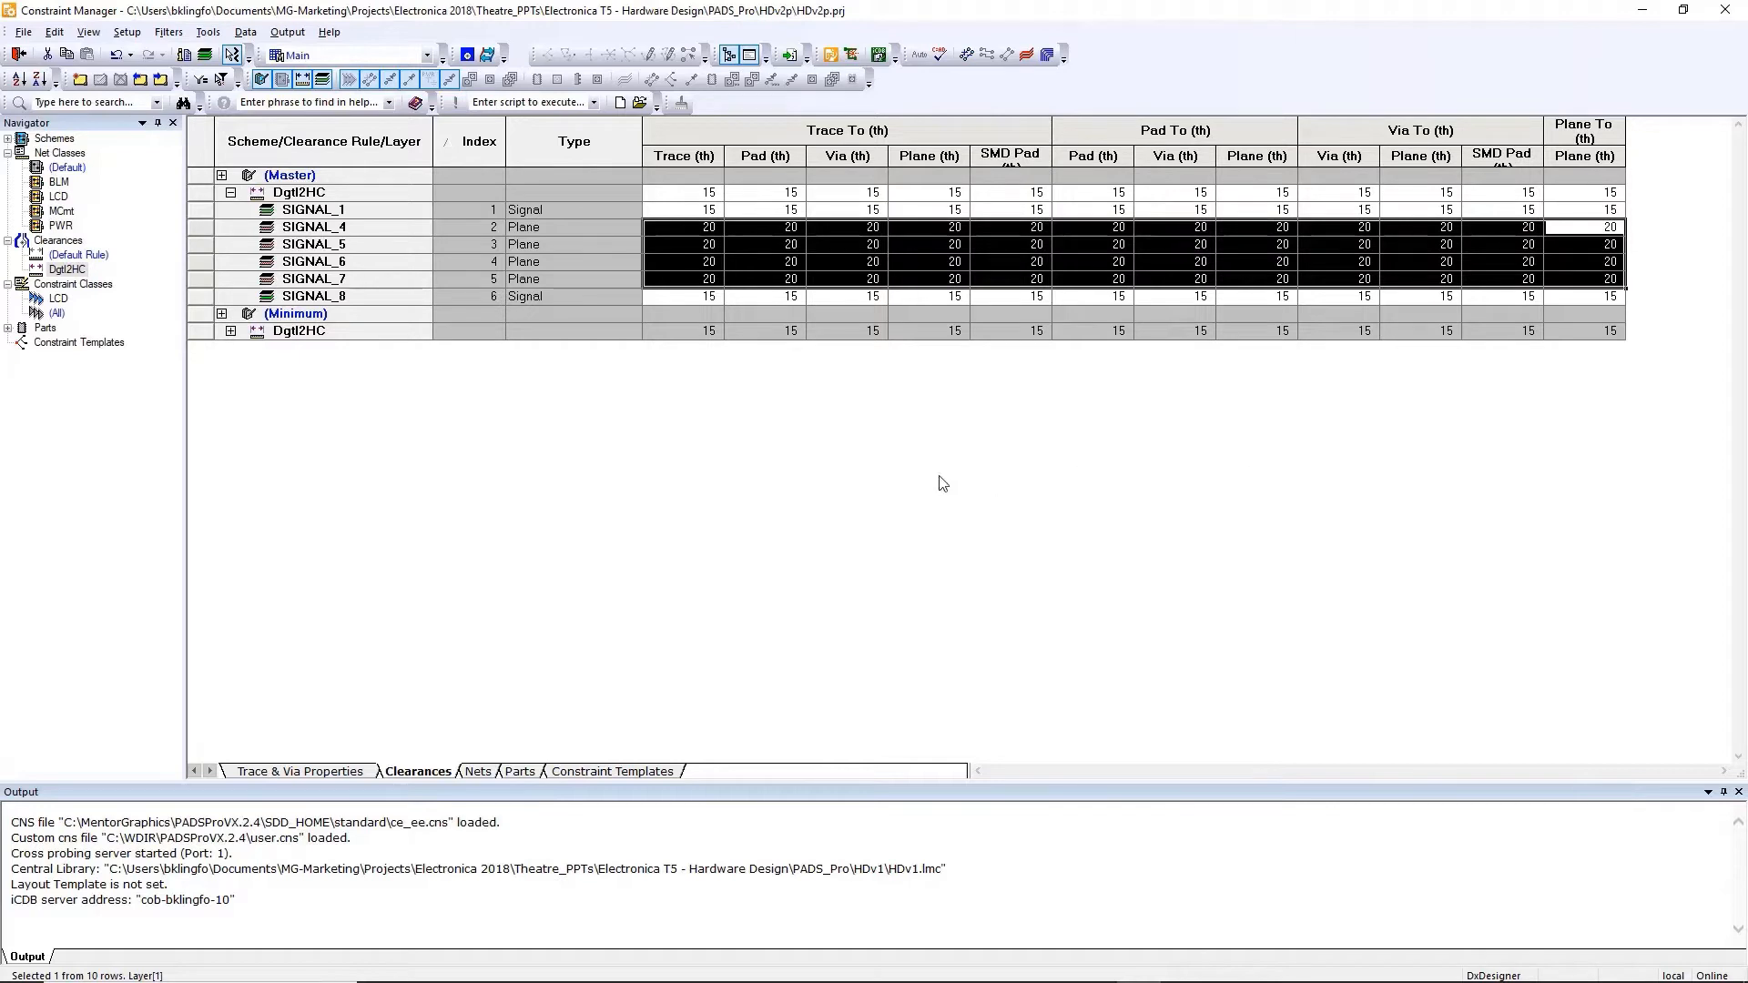
pyautogui.click(651, 229)
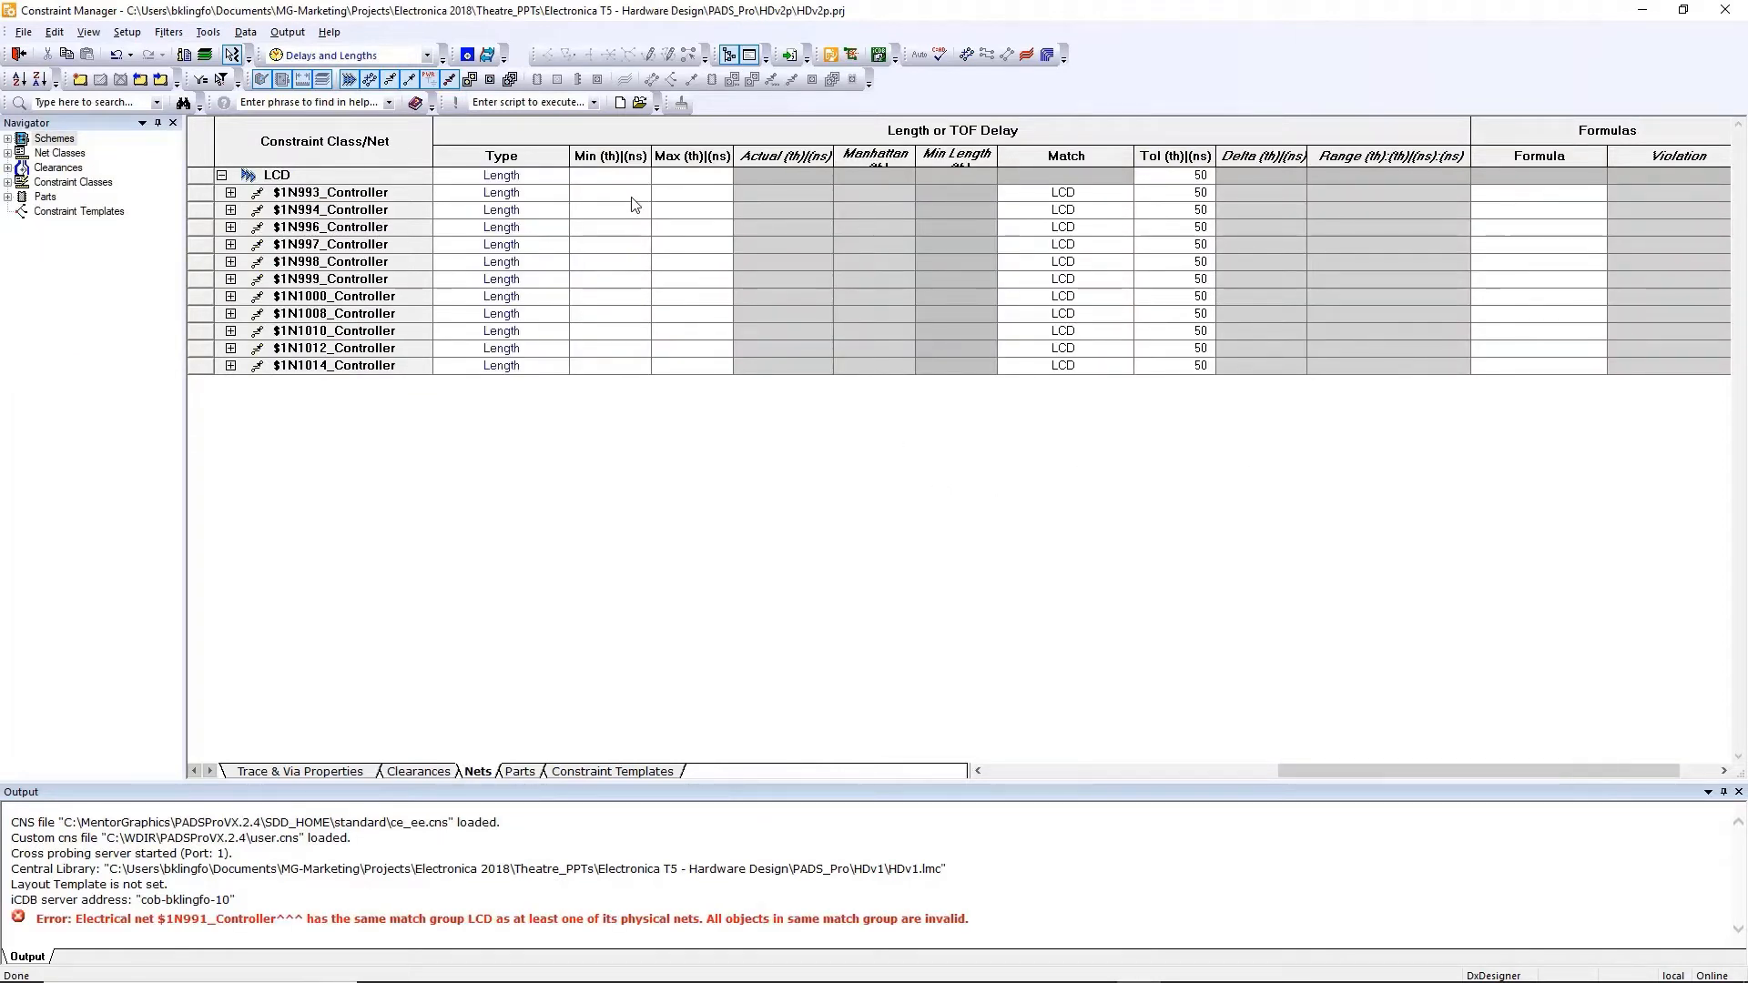
# Set the minimum length to 1000 th and the maximum length to 2000 th for all nets in the LCD constraint class
pyautogui.click(634, 202)
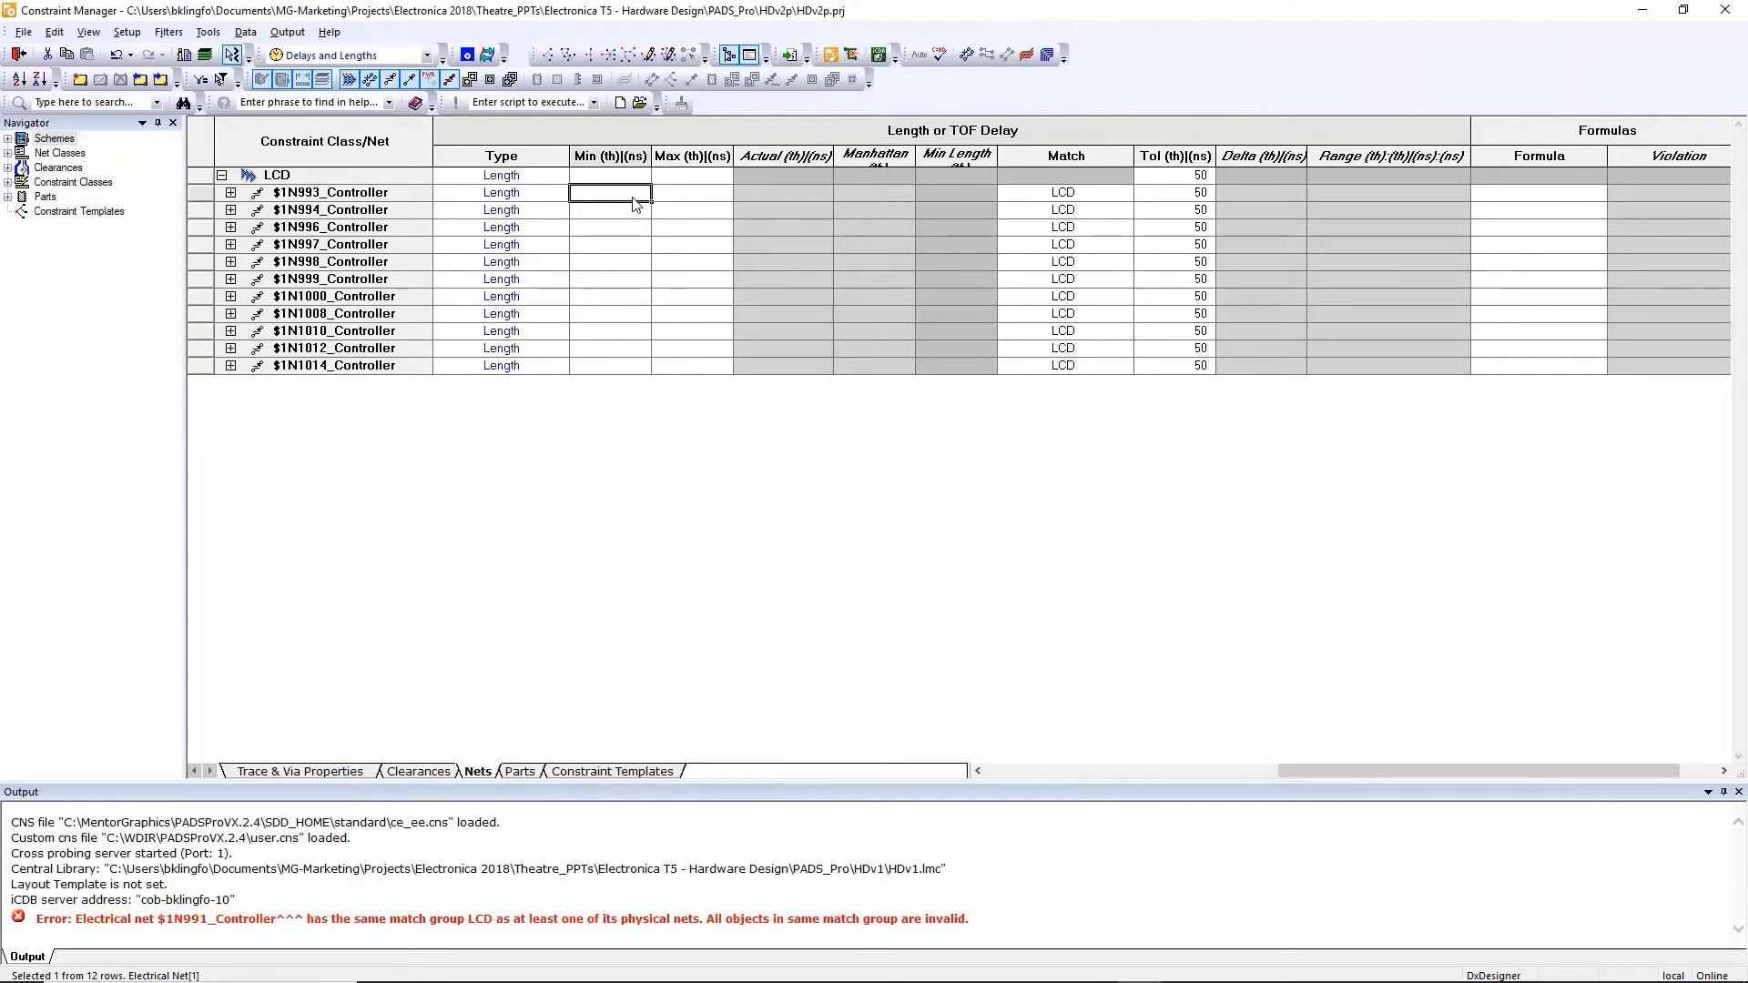
pyautogui.write('1000')
pyautogui.press('Return')
pyautogui.click(685, 198)
pyautogui.write('2000')
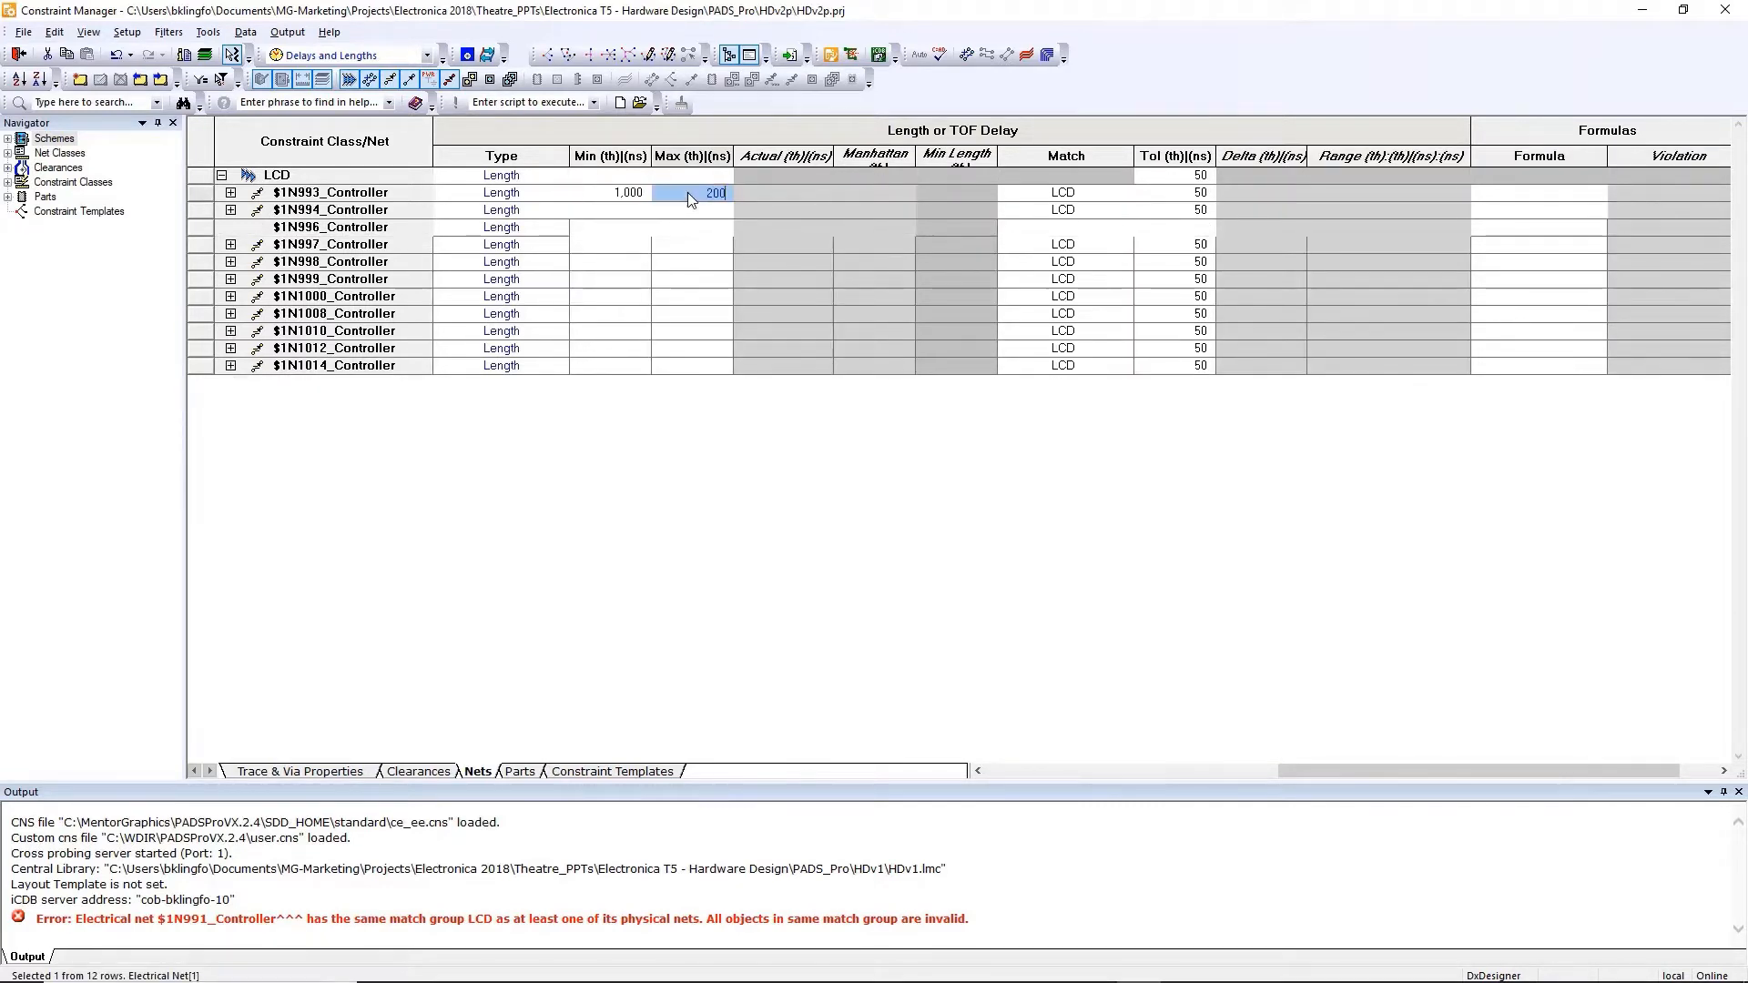
pyautogui.press('Return')
pyautogui.moveTo(634, 195); pyautogui.dragTo(732, 371)
pyautogui.hotkey('ctrl', 'd')
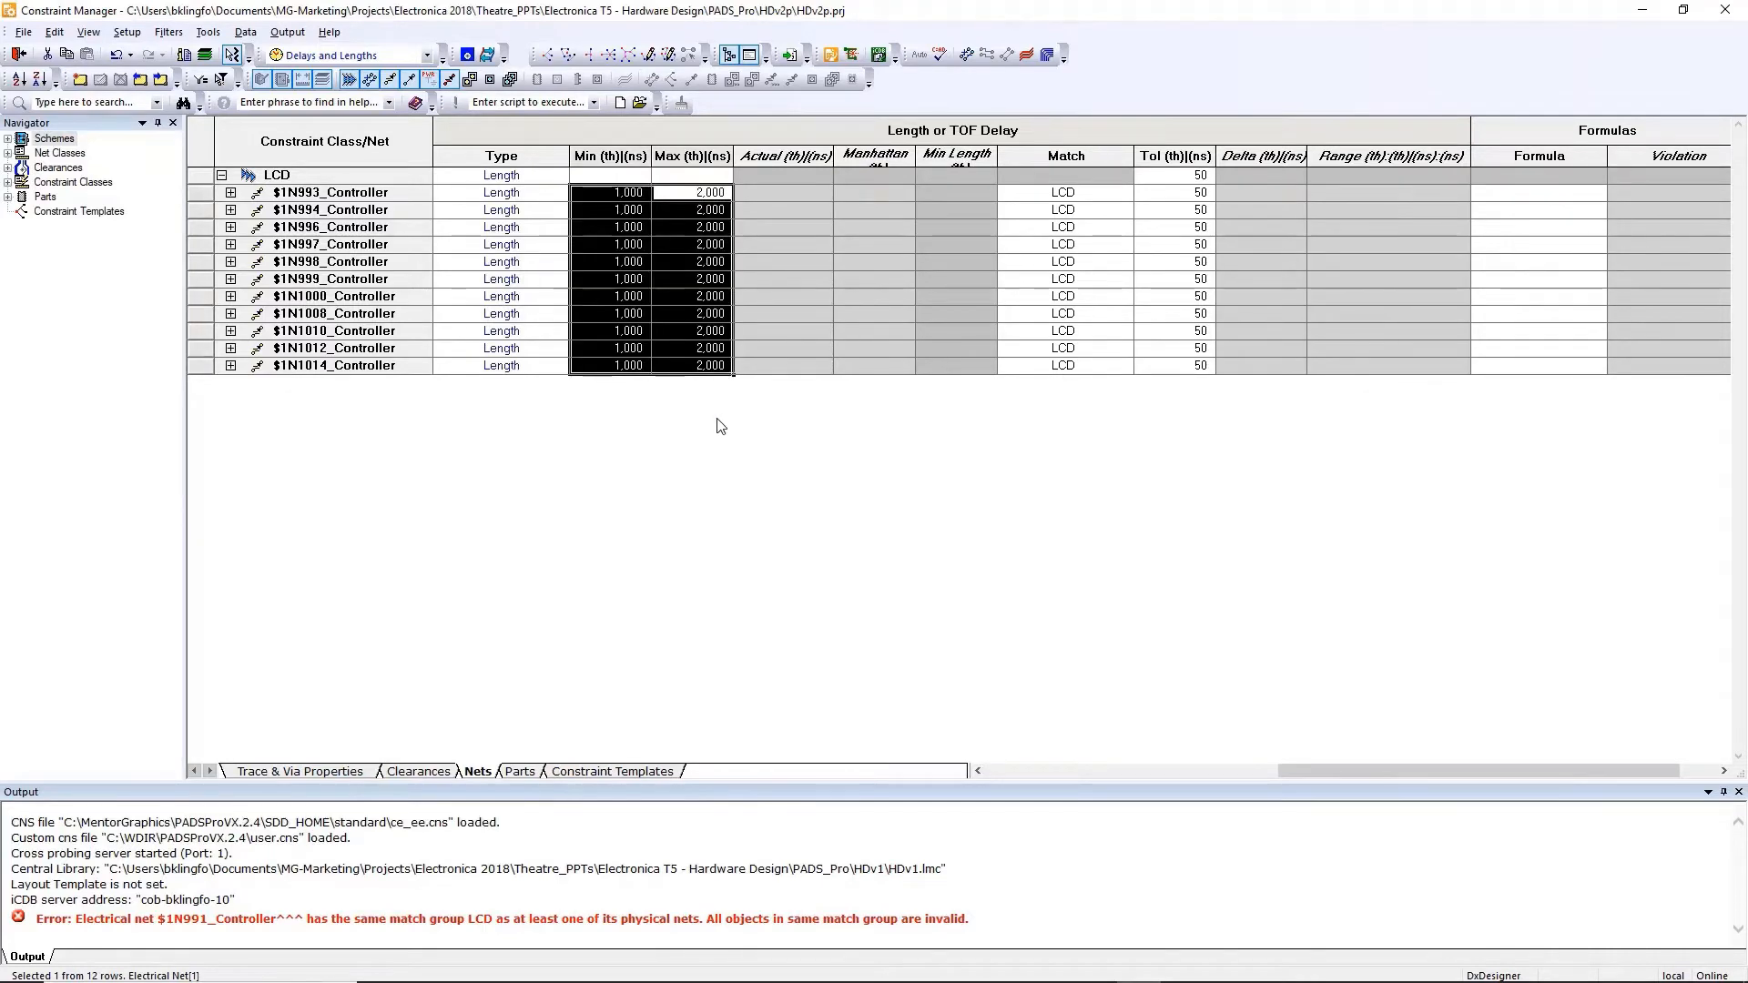
pyautogui.click(743, 331)
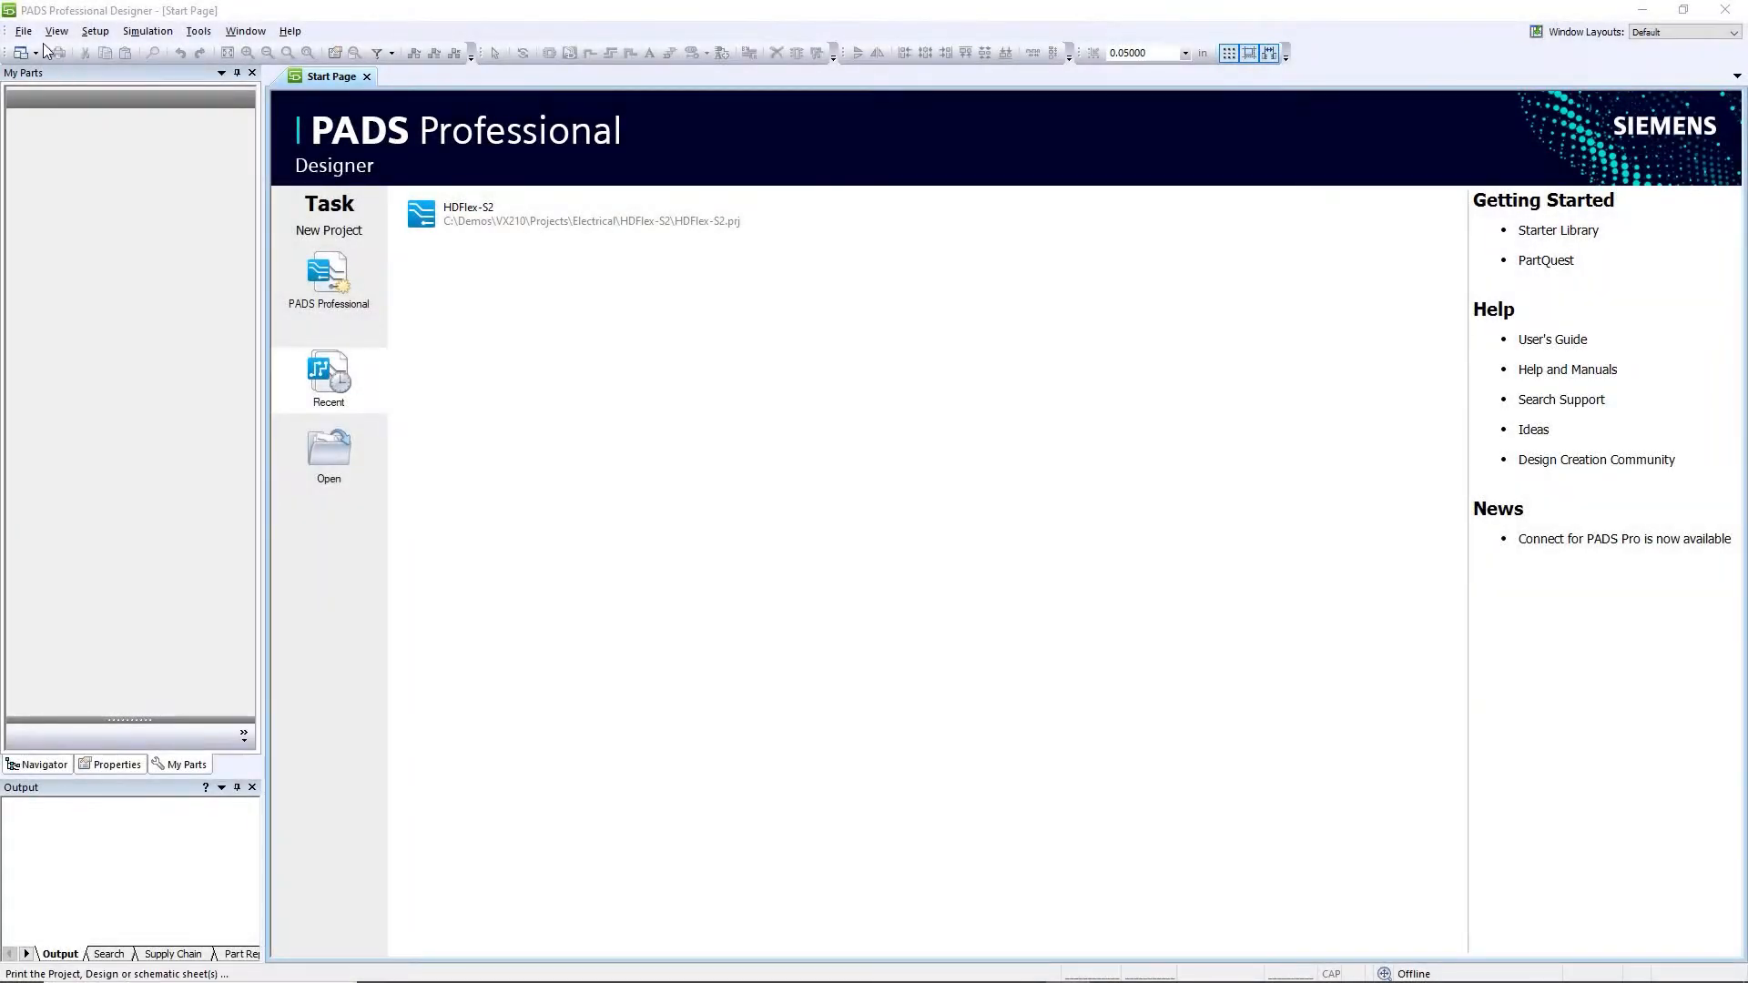
# In PADS Professional Designer, set data management integration to Connect for PADS Professional and sign in with the prefilled account credentials
pyautogui.click(25, 32)
pyautogui.moveTo(113, 318)
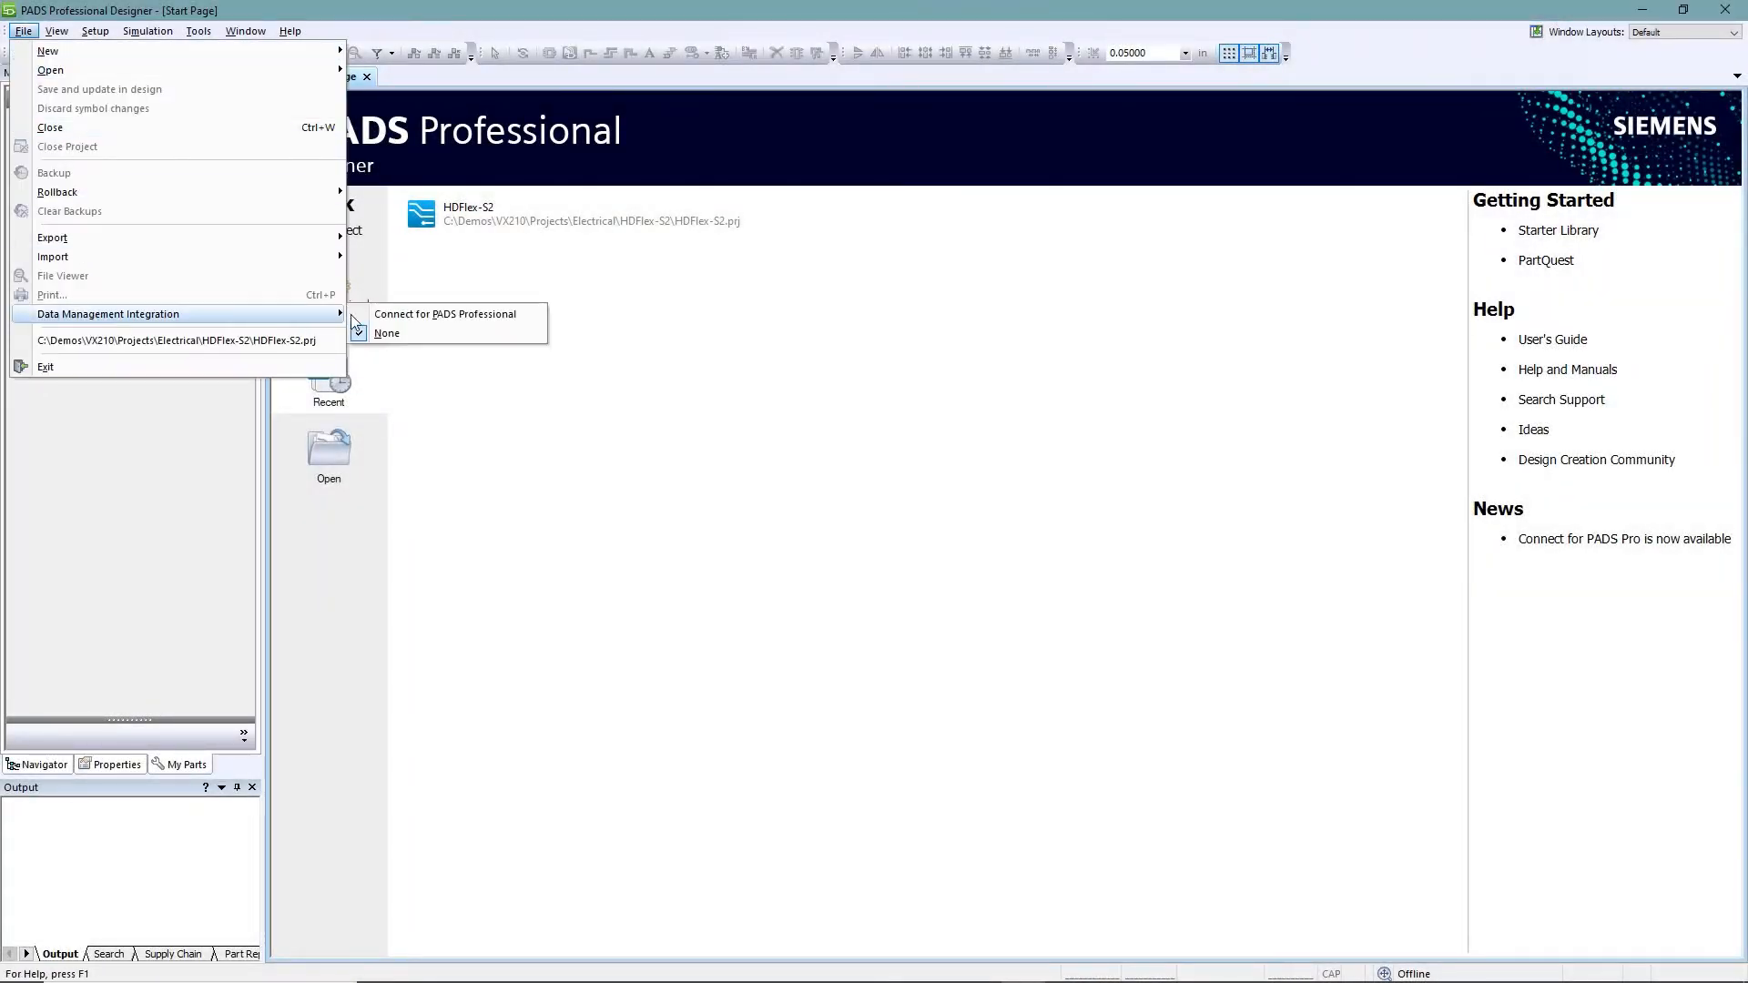
pyautogui.click(403, 317)
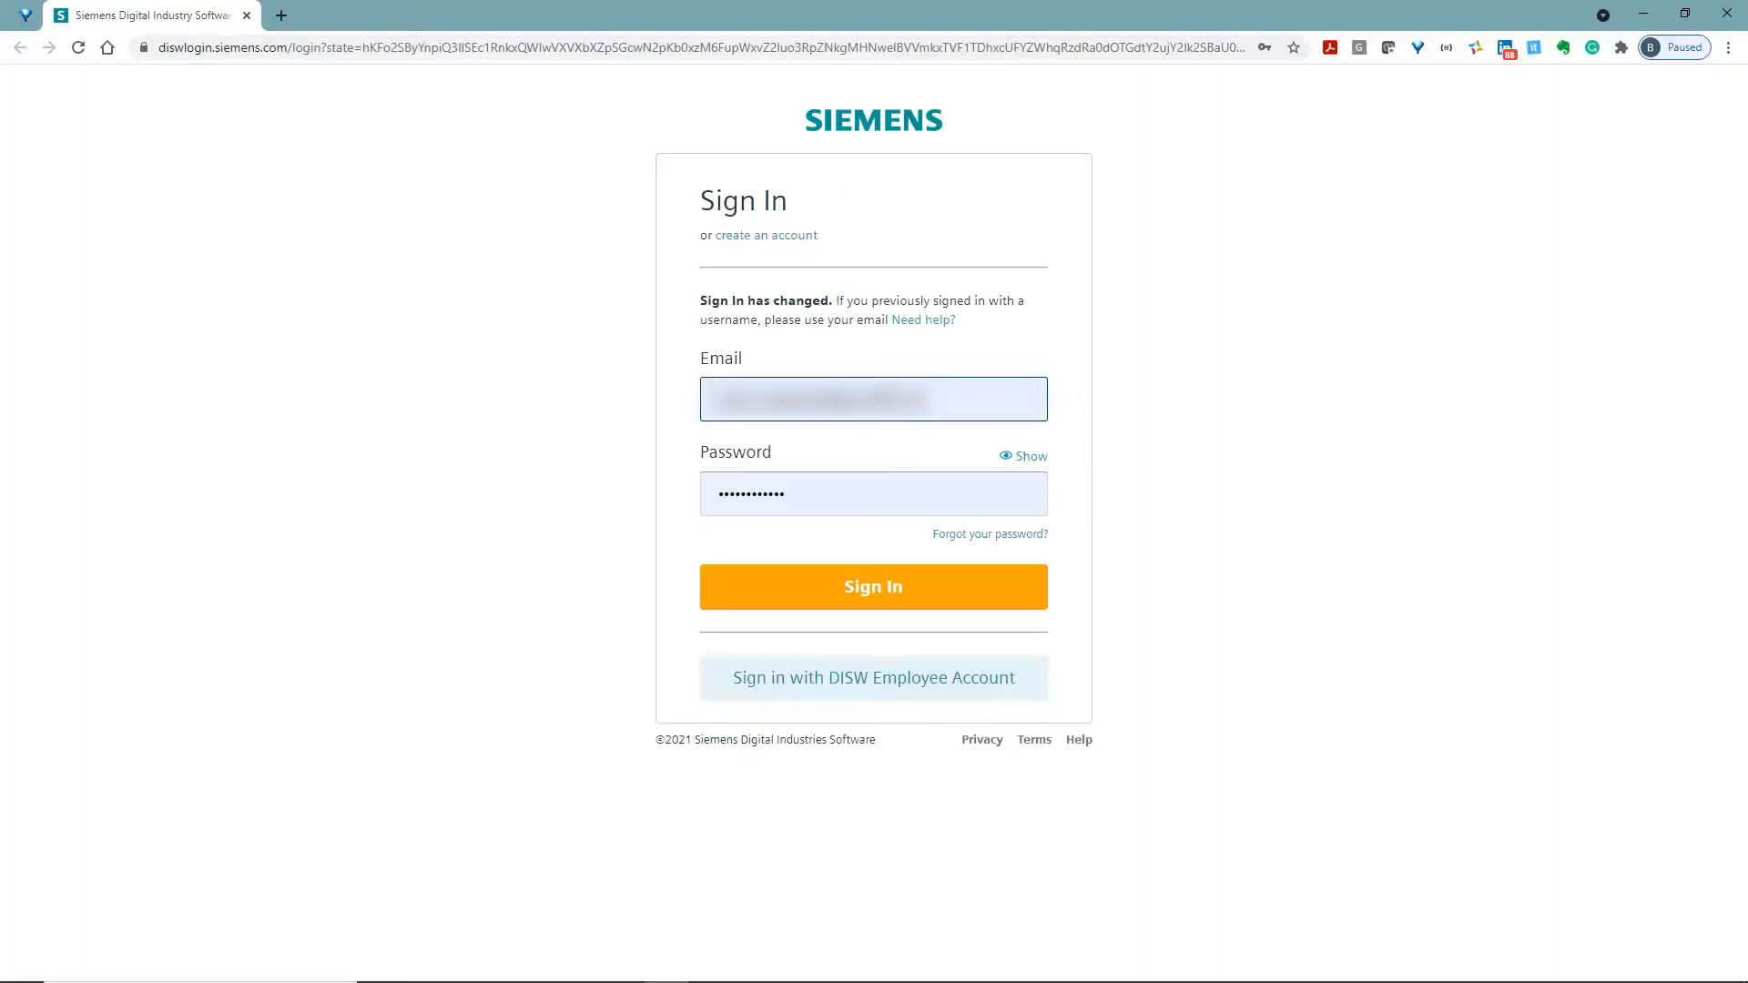
pyautogui.click(867, 588)
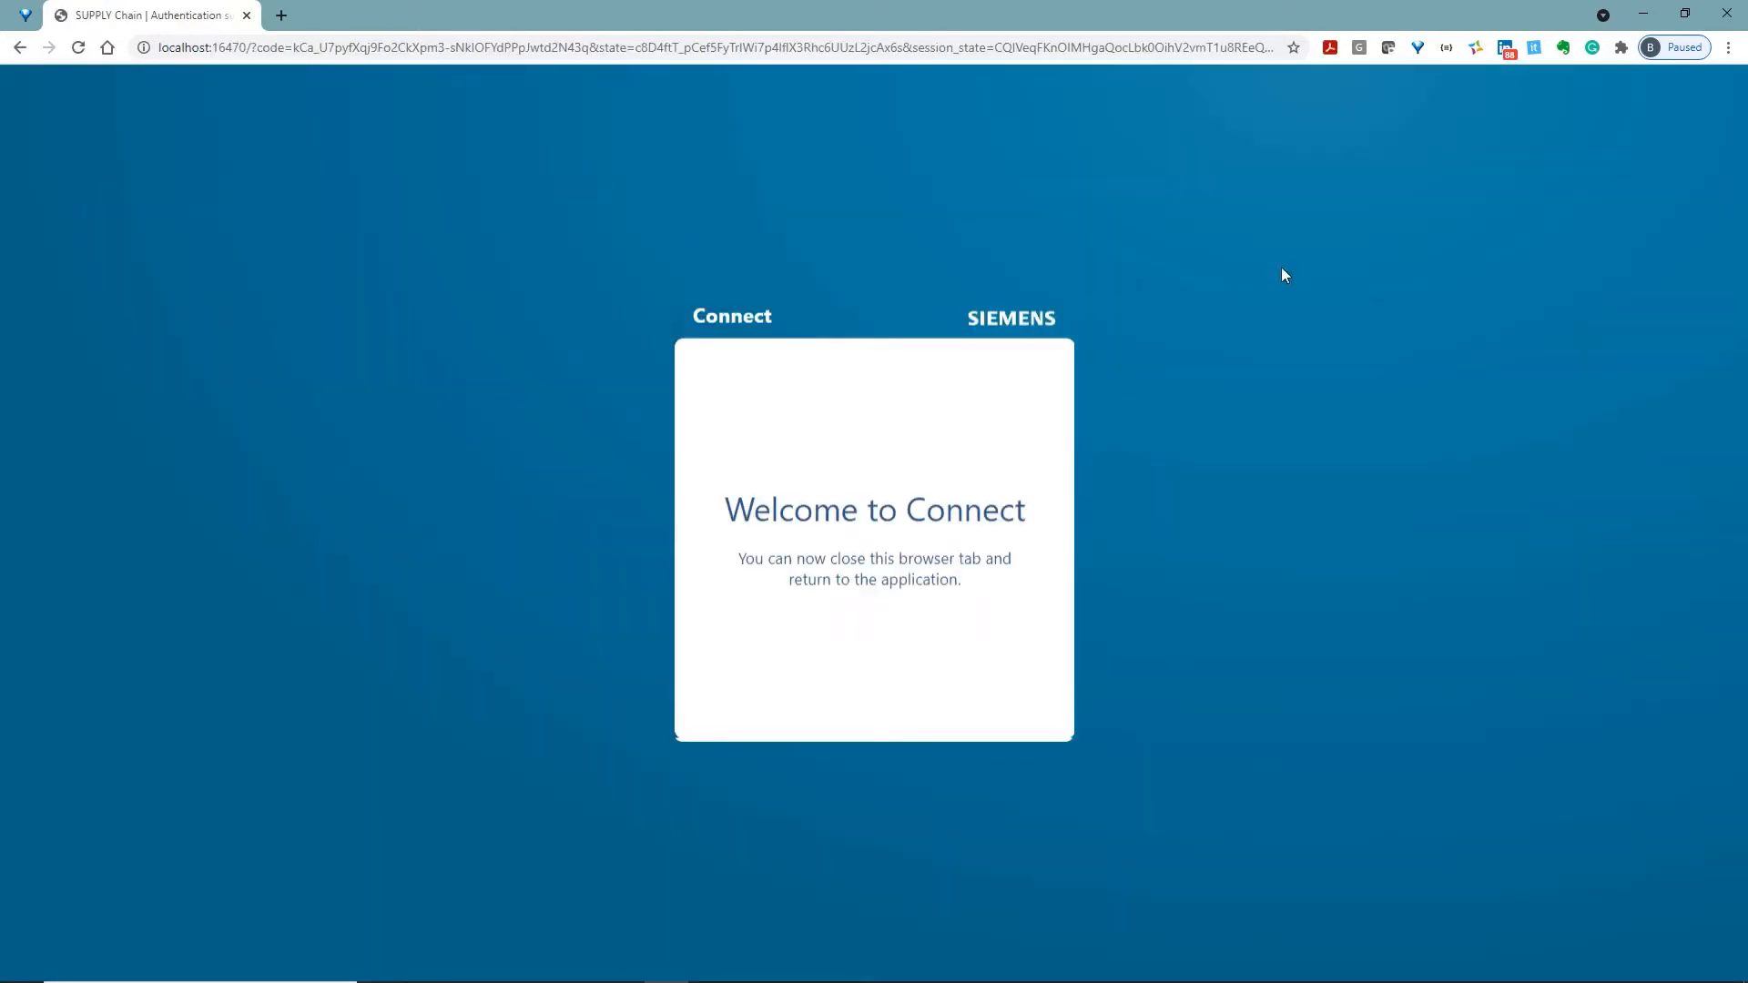
pyautogui.click(1637, 16)
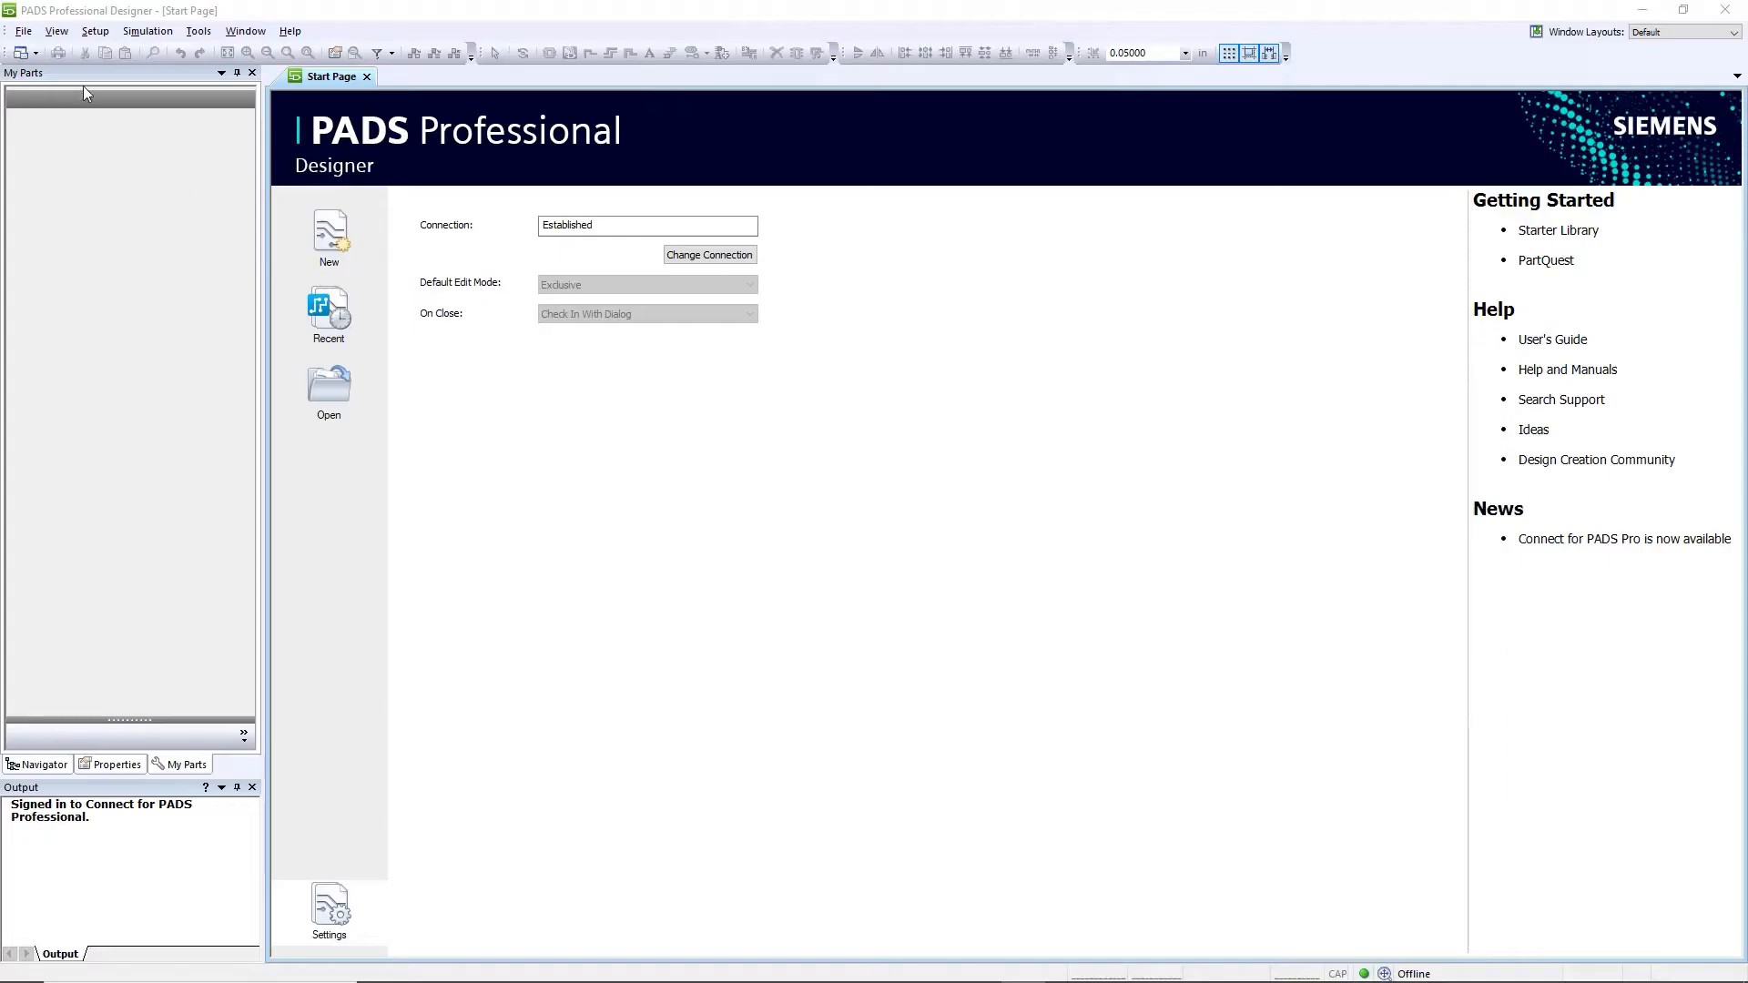
# Choose the local project file HDFlex-S2.prj from the HDFlex-S2 folder for upload to Connect
pyautogui.click(23, 31)
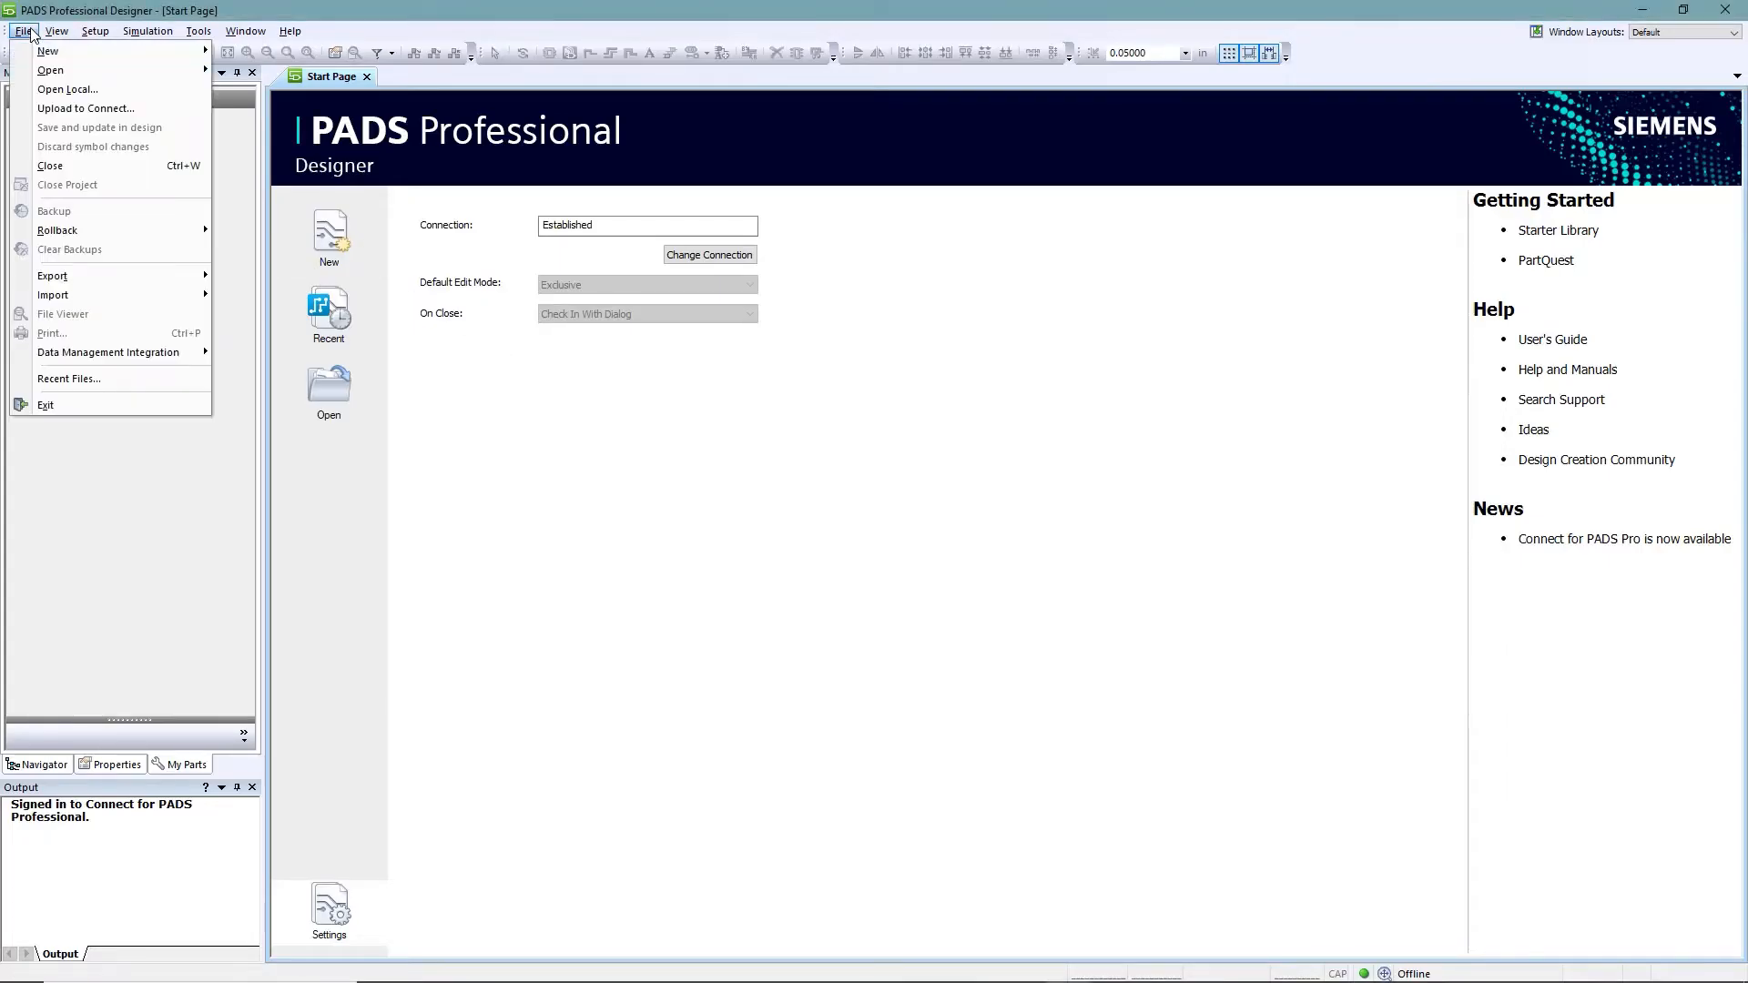
pyautogui.click(68, 114)
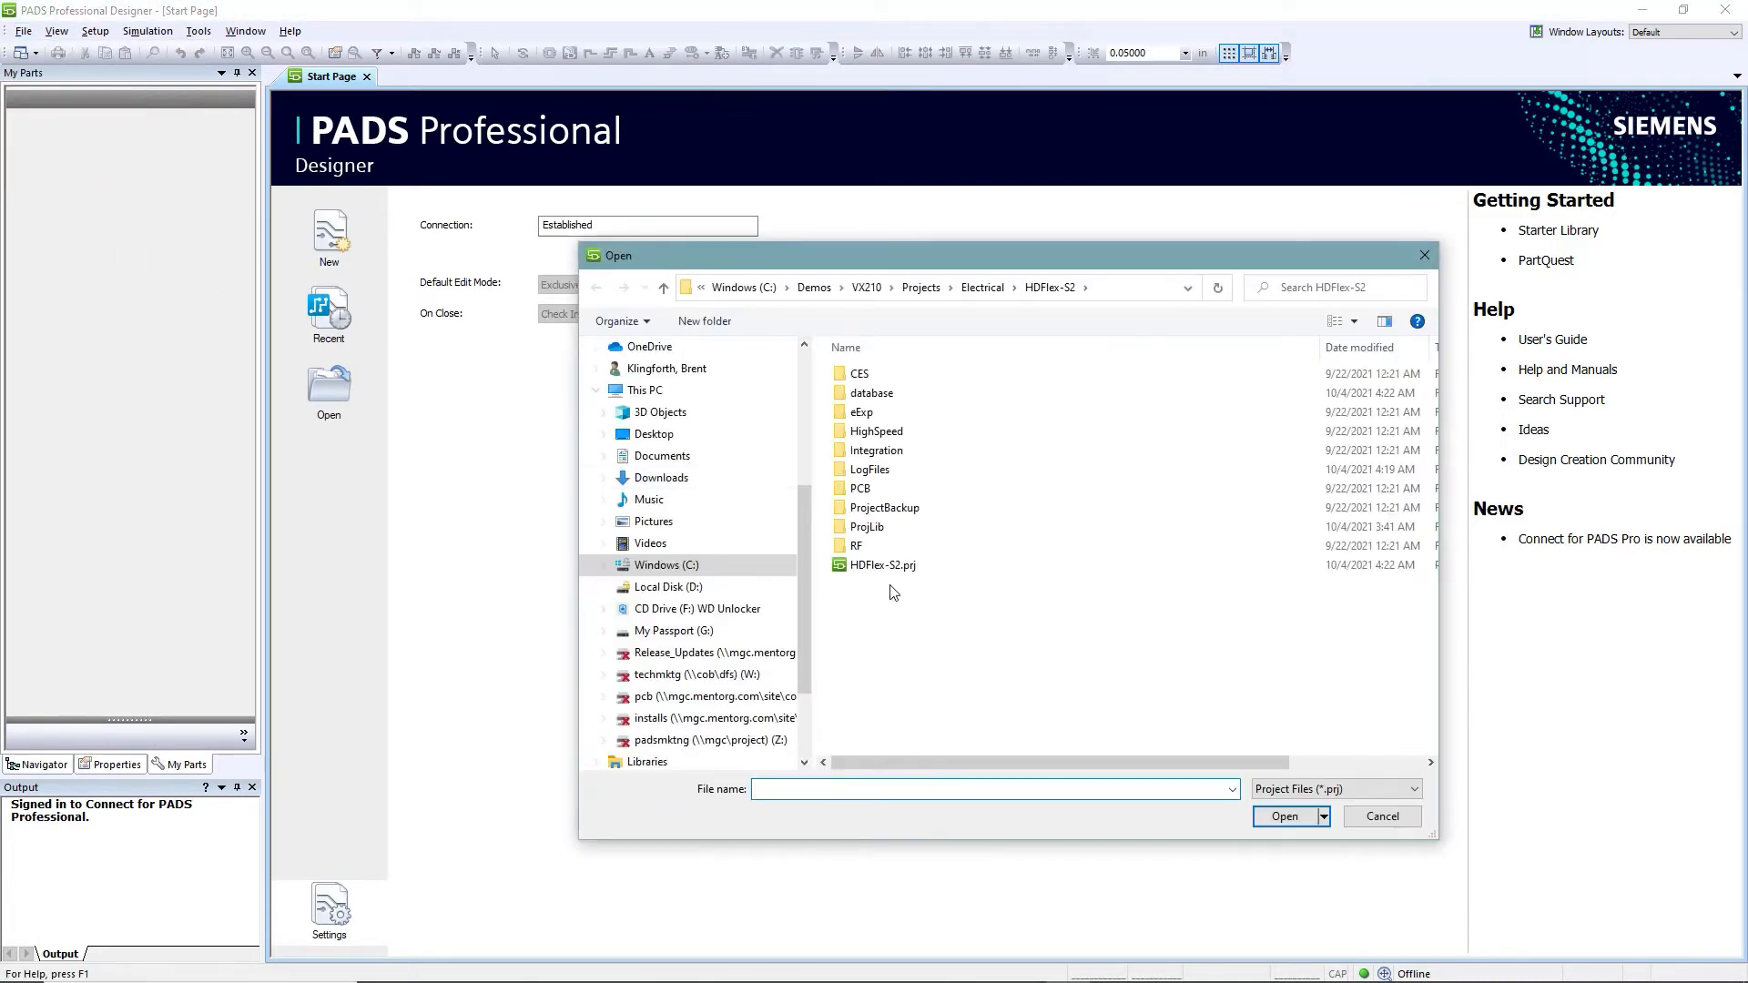
pyautogui.click(885, 565)
pyautogui.click(1285, 816)
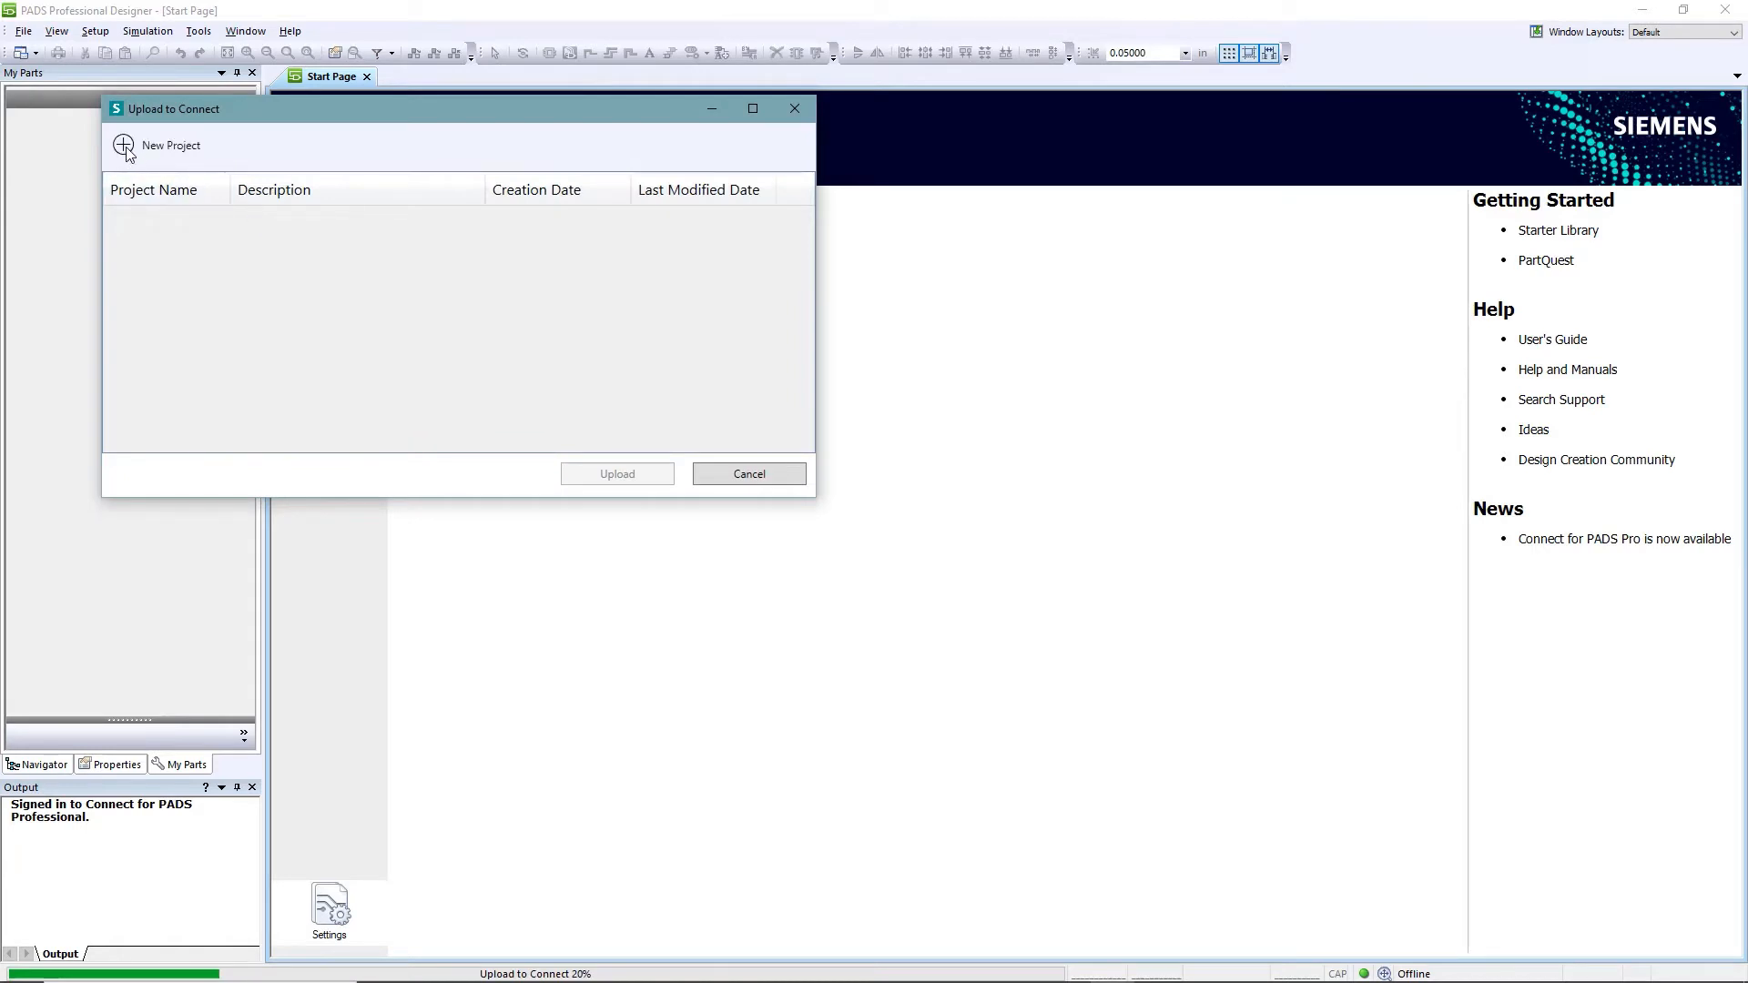
# Create and upload a Connect project named Hand Drill Bluetooth, described as "Added Bluetooth circuit and replaced wired cable with flex"
pyautogui.click(126, 148)
pyautogui.click(159, 220)
pyautogui.write('Hand Drill Bluetooth')
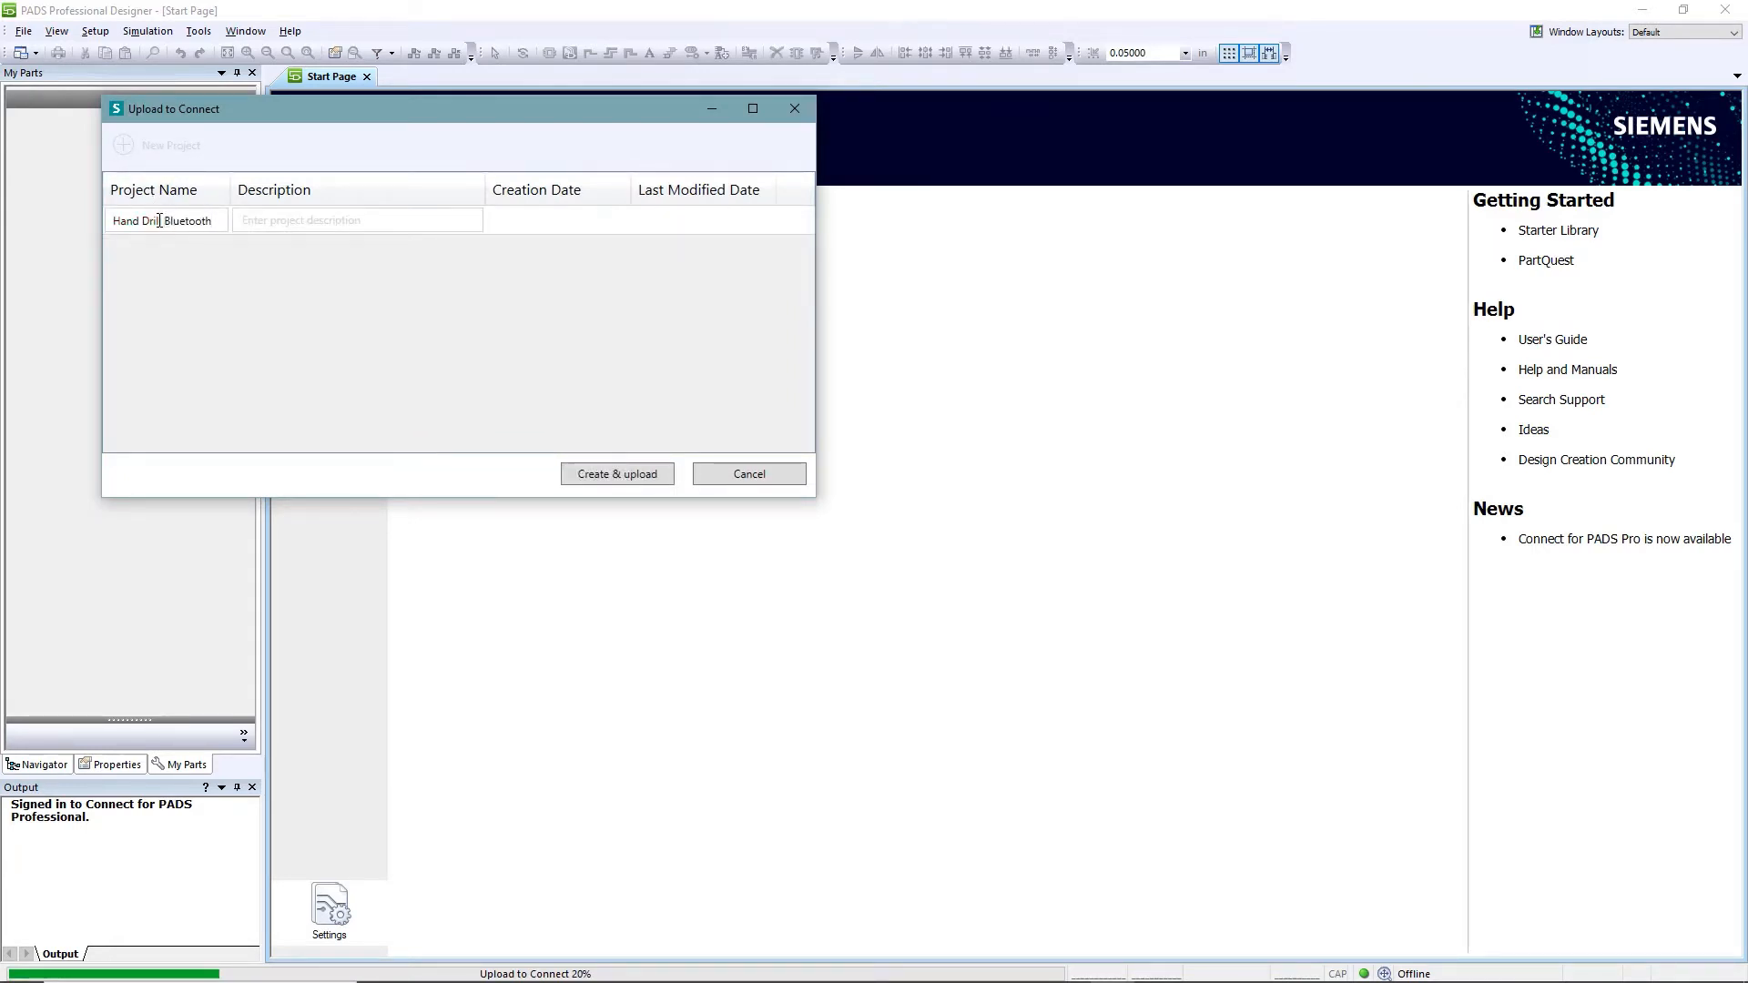
pyautogui.click(278, 223)
pyautogui.write('Added Bluetooth circuit and re')
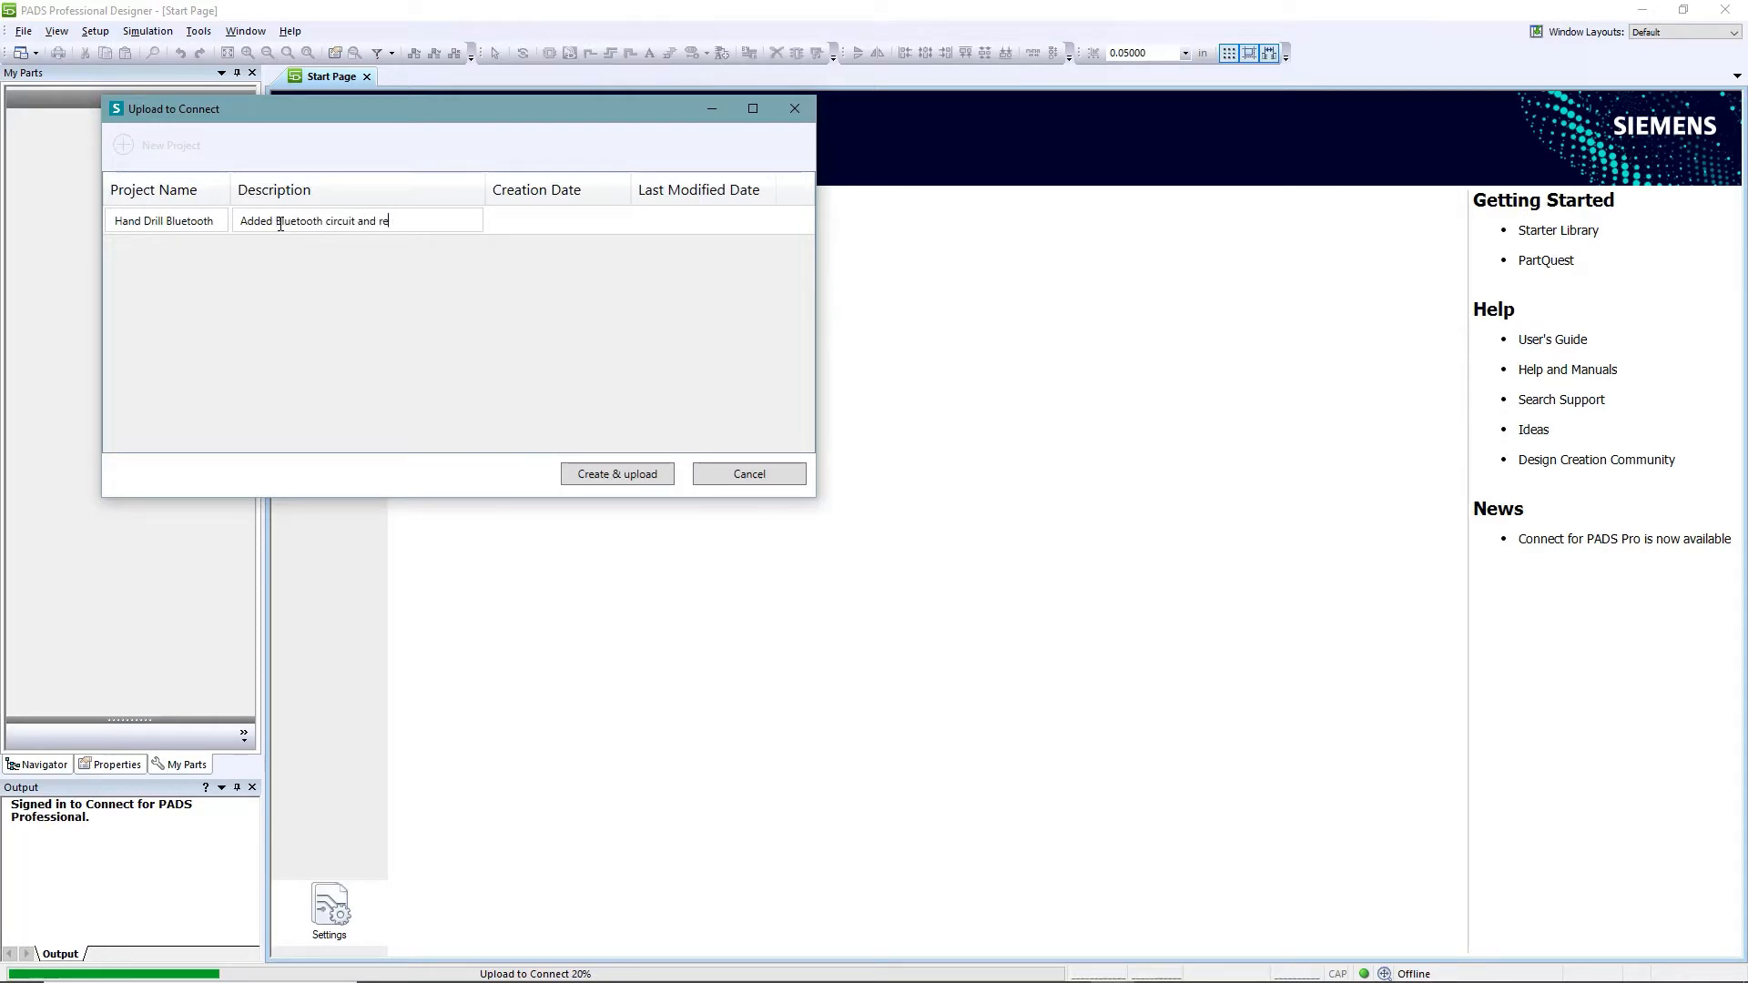
pyautogui.write('ble with flex')
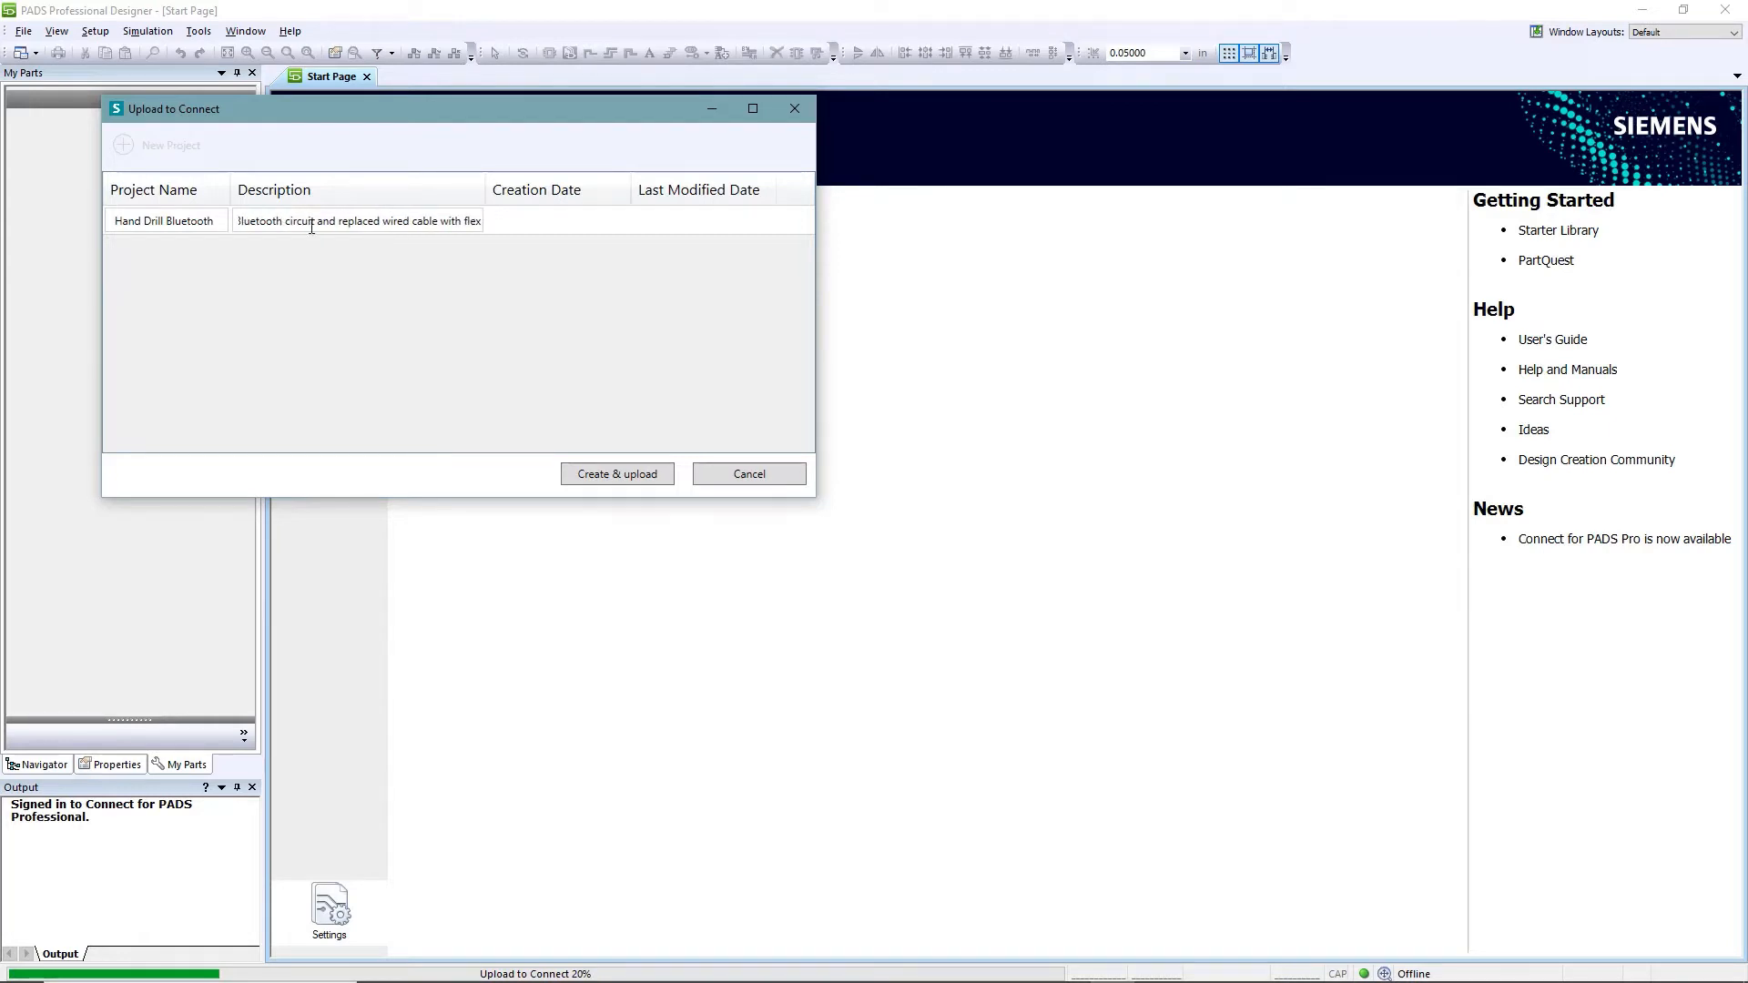
pyautogui.click(547, 237)
pyautogui.click(601, 474)
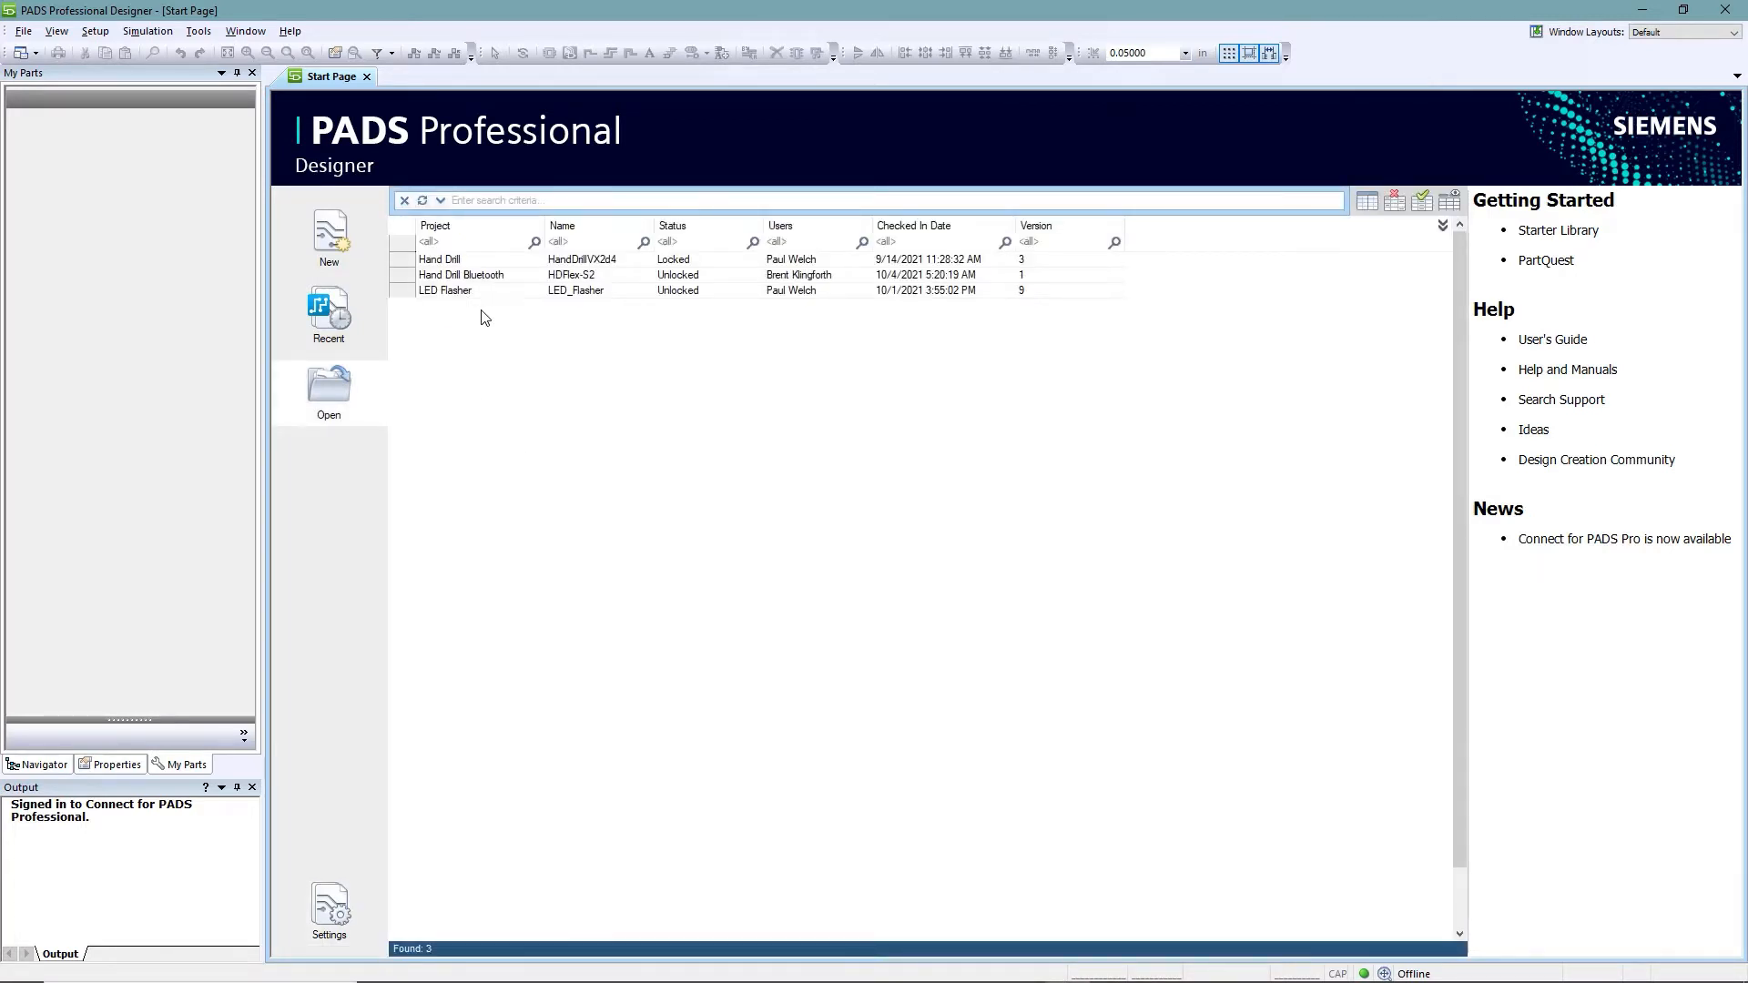
# Open the Hand Drill Bluetooth project from Connect for exclusive editing
pyautogui.click(485, 277)
pyautogui.rightClick(485, 280)
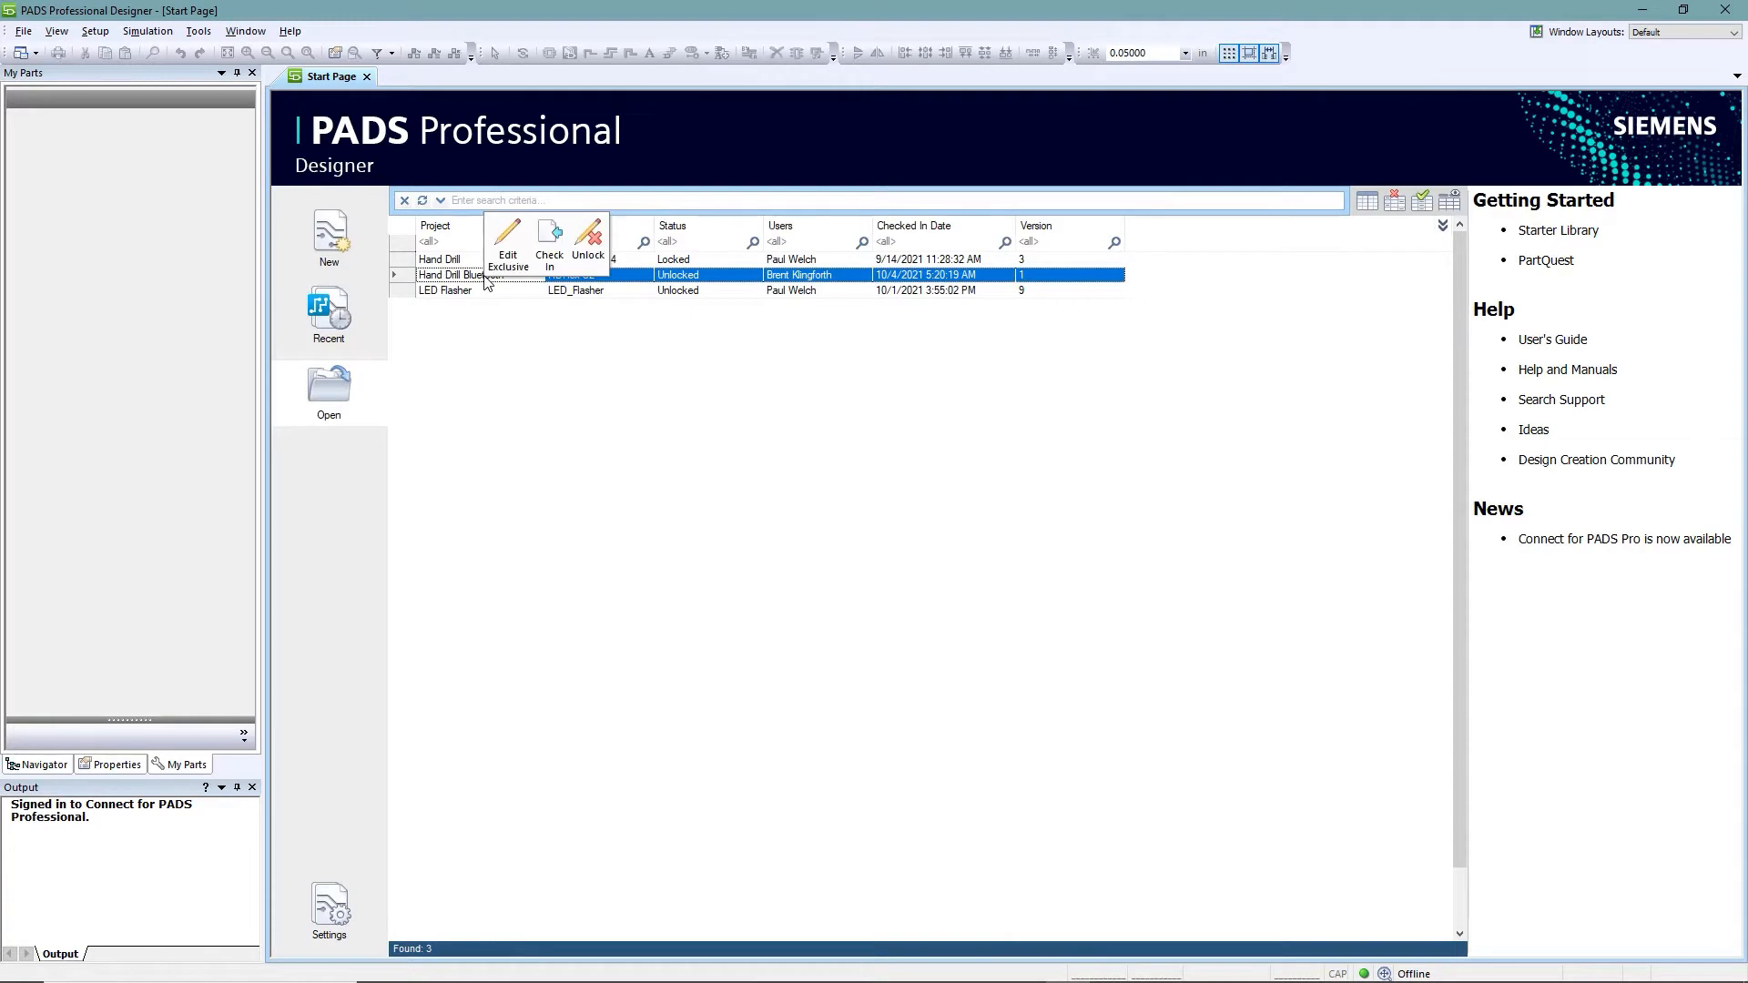
pyautogui.click(506, 263)
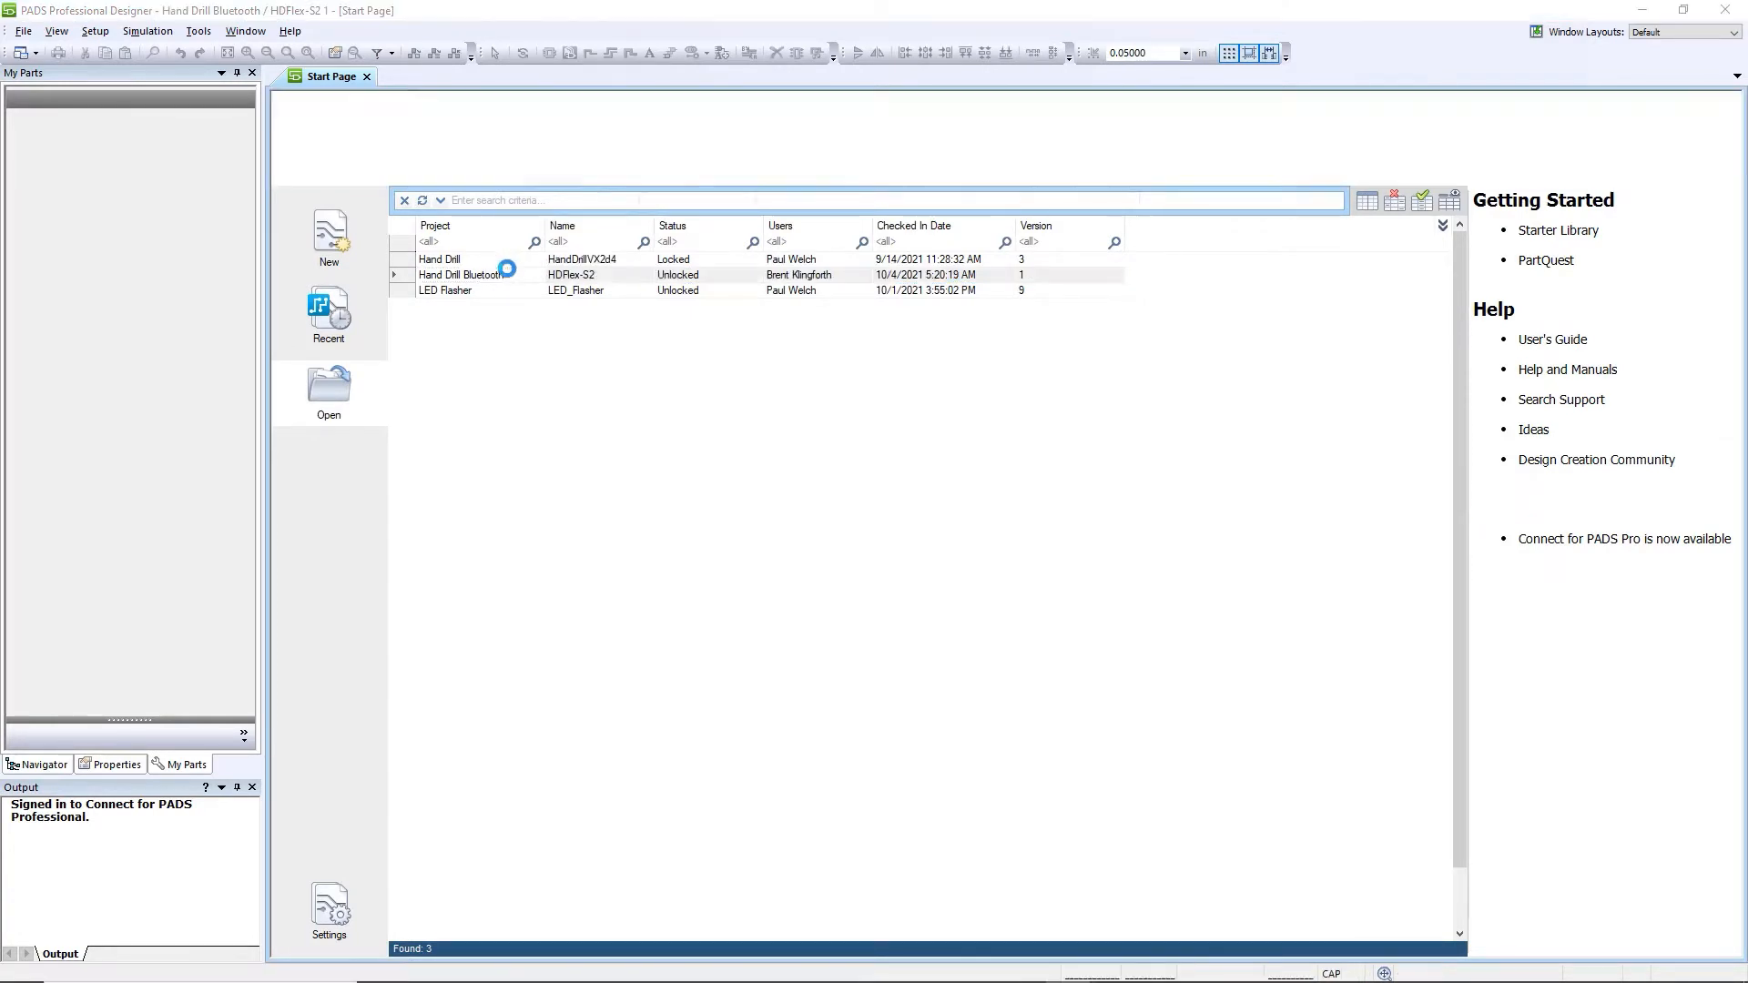
pyautogui.click(889, 640)
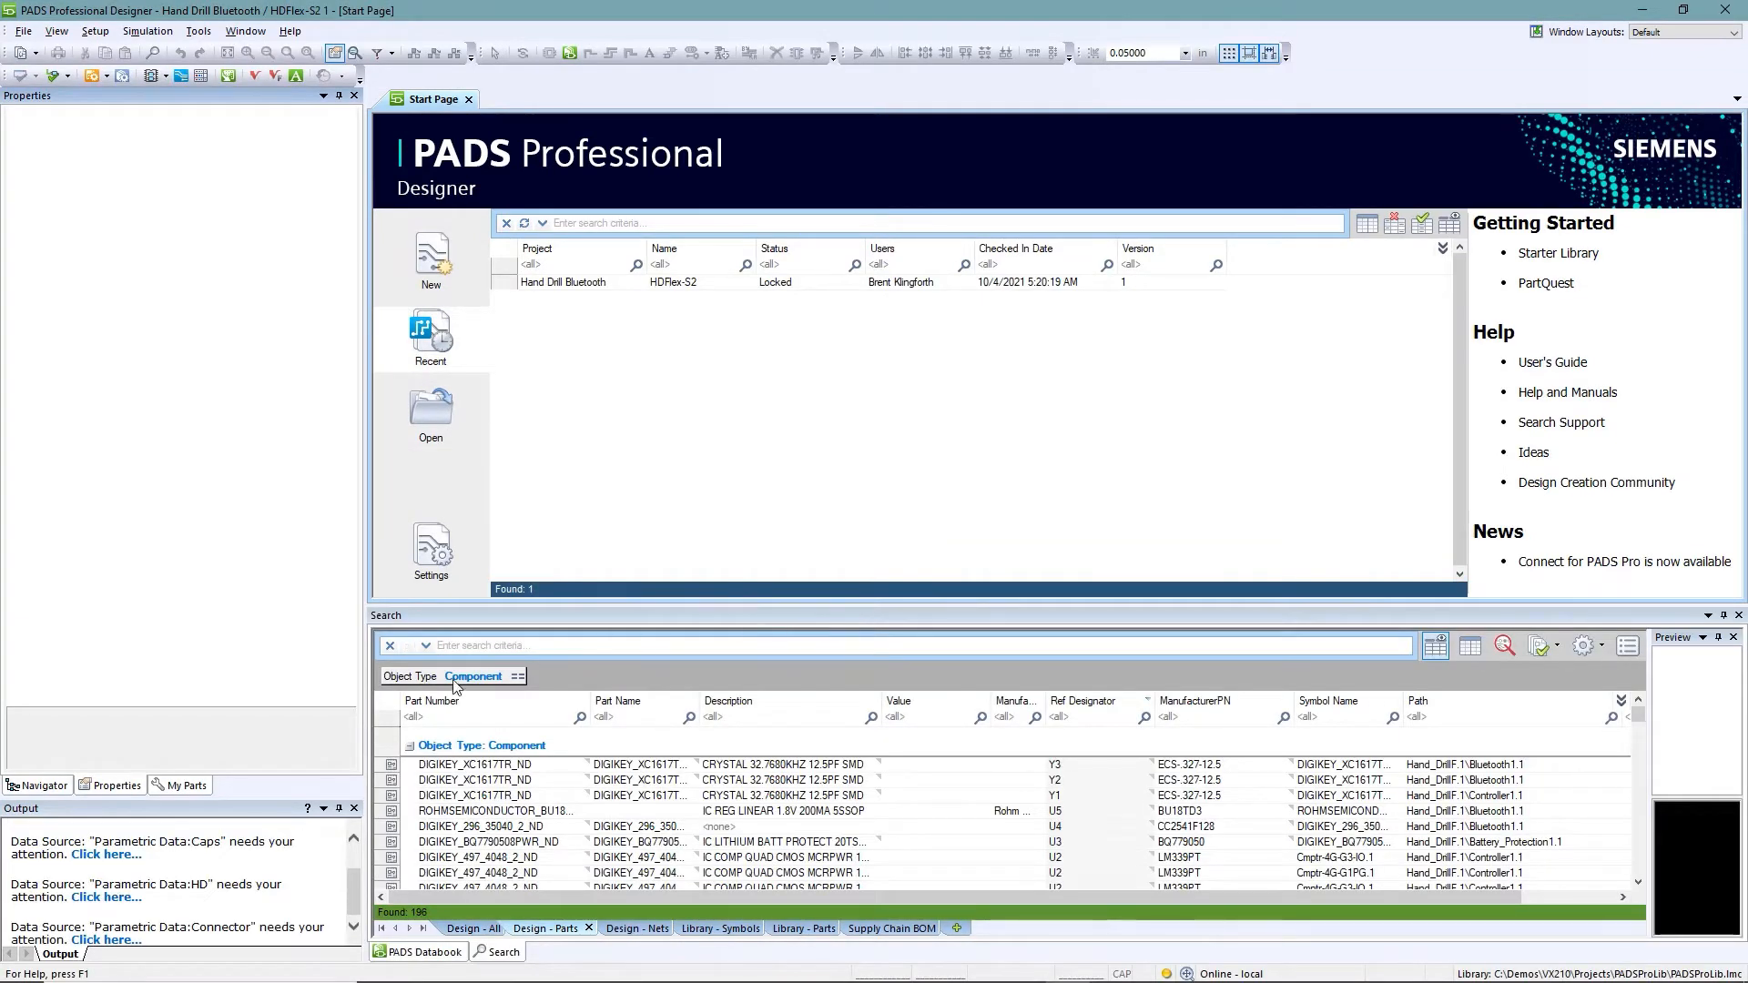
# Open the Hand_DrillF schematic of the Hand-Drill-Flex board and descend into its Battery_Protection1 block
pyautogui.click(41, 786)
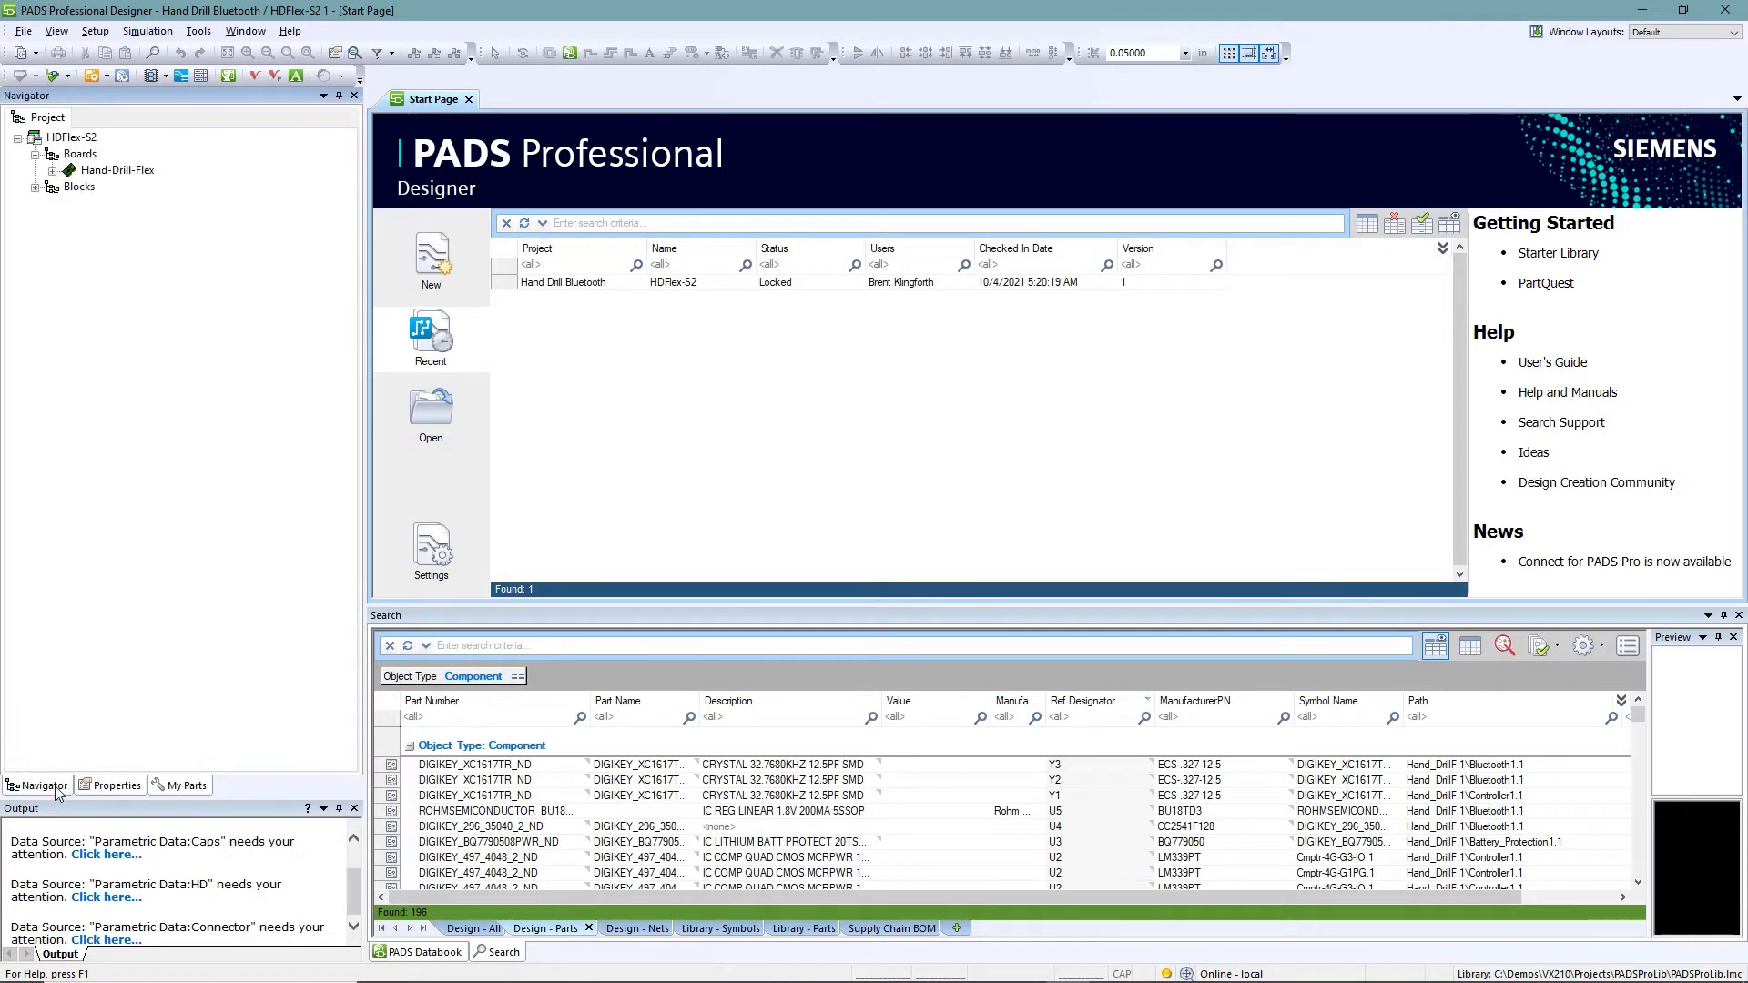
pyautogui.click(52, 171)
pyautogui.doubleClick(121, 183)
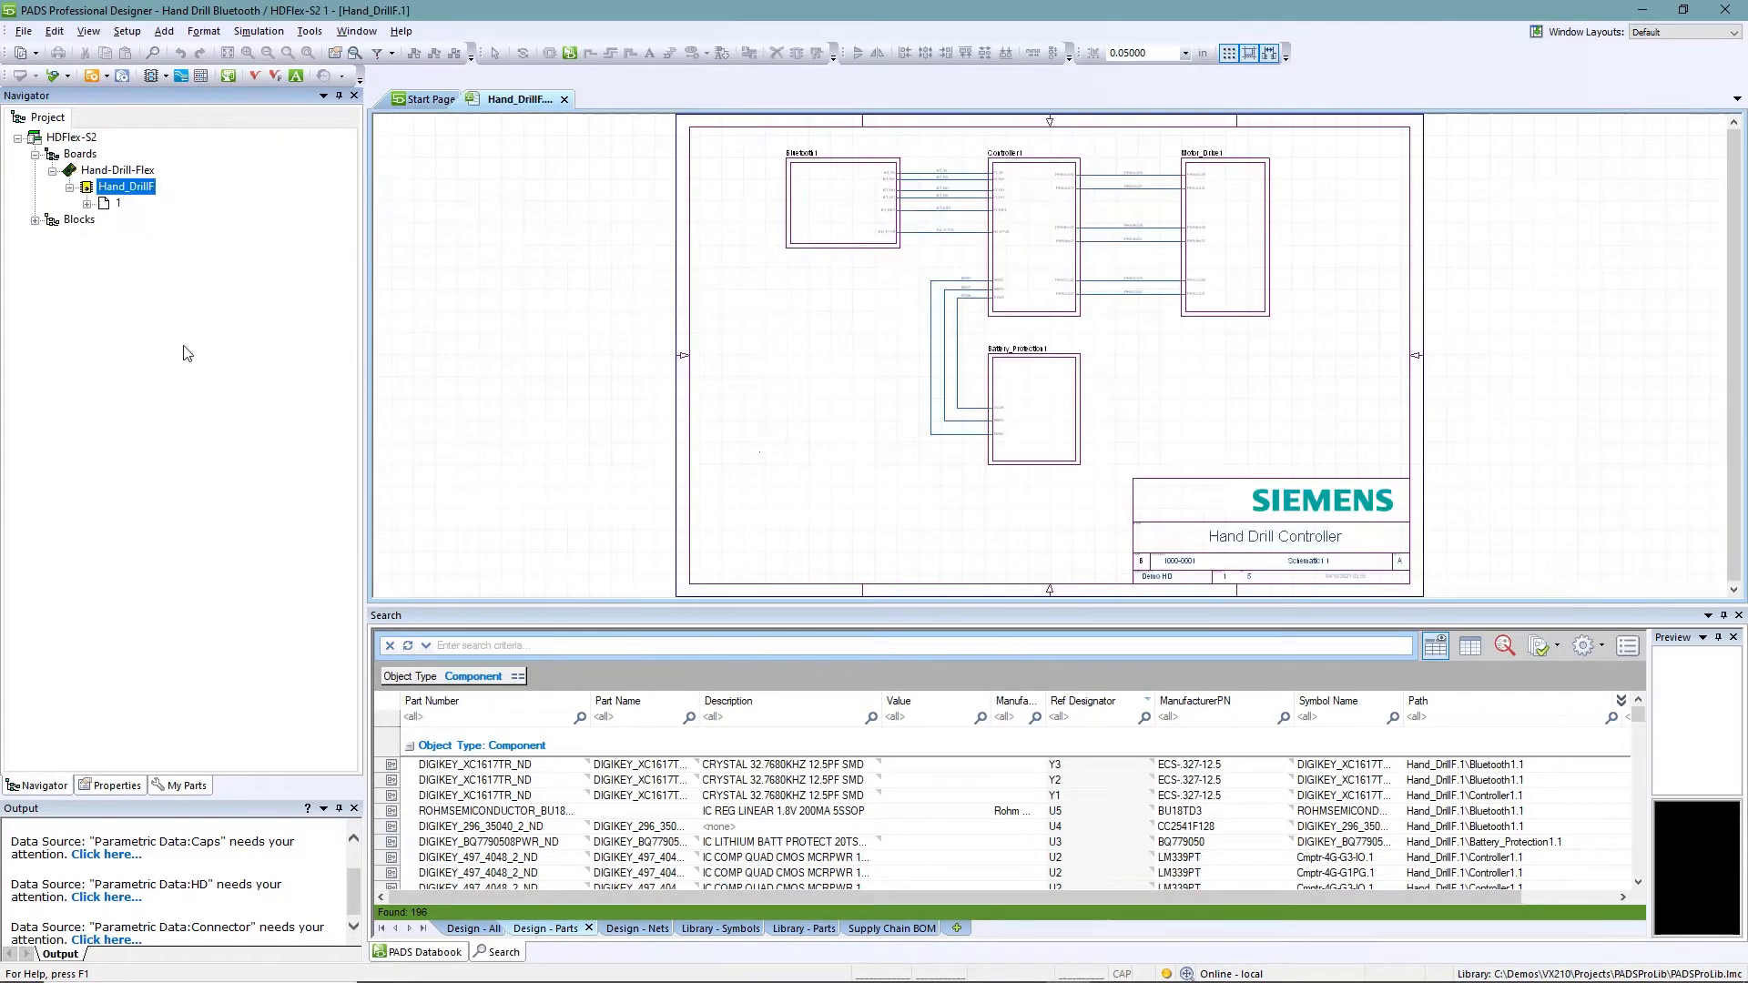
pyautogui.doubleClick(1026, 399)
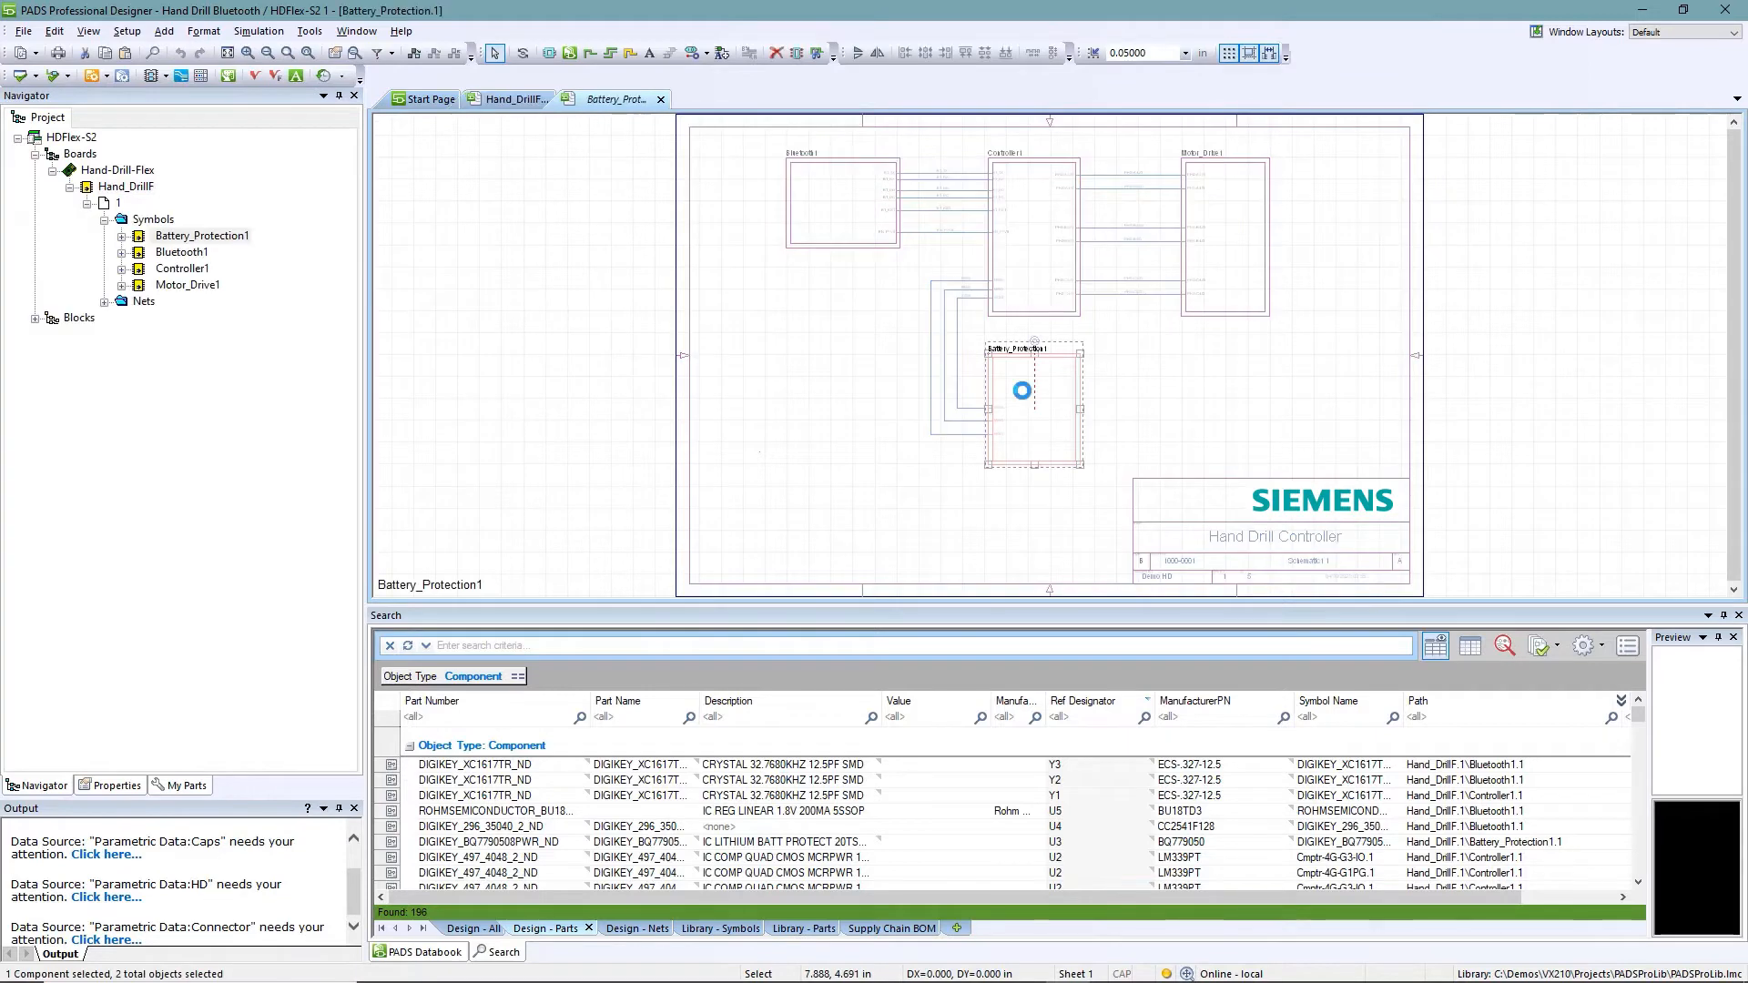
# Select the battery protection IC U3 in the Battery_Protection1 sheet and show its properties
pyautogui.scroll(3, 1097, 301)
pyautogui.scroll(2, 1102, 299)
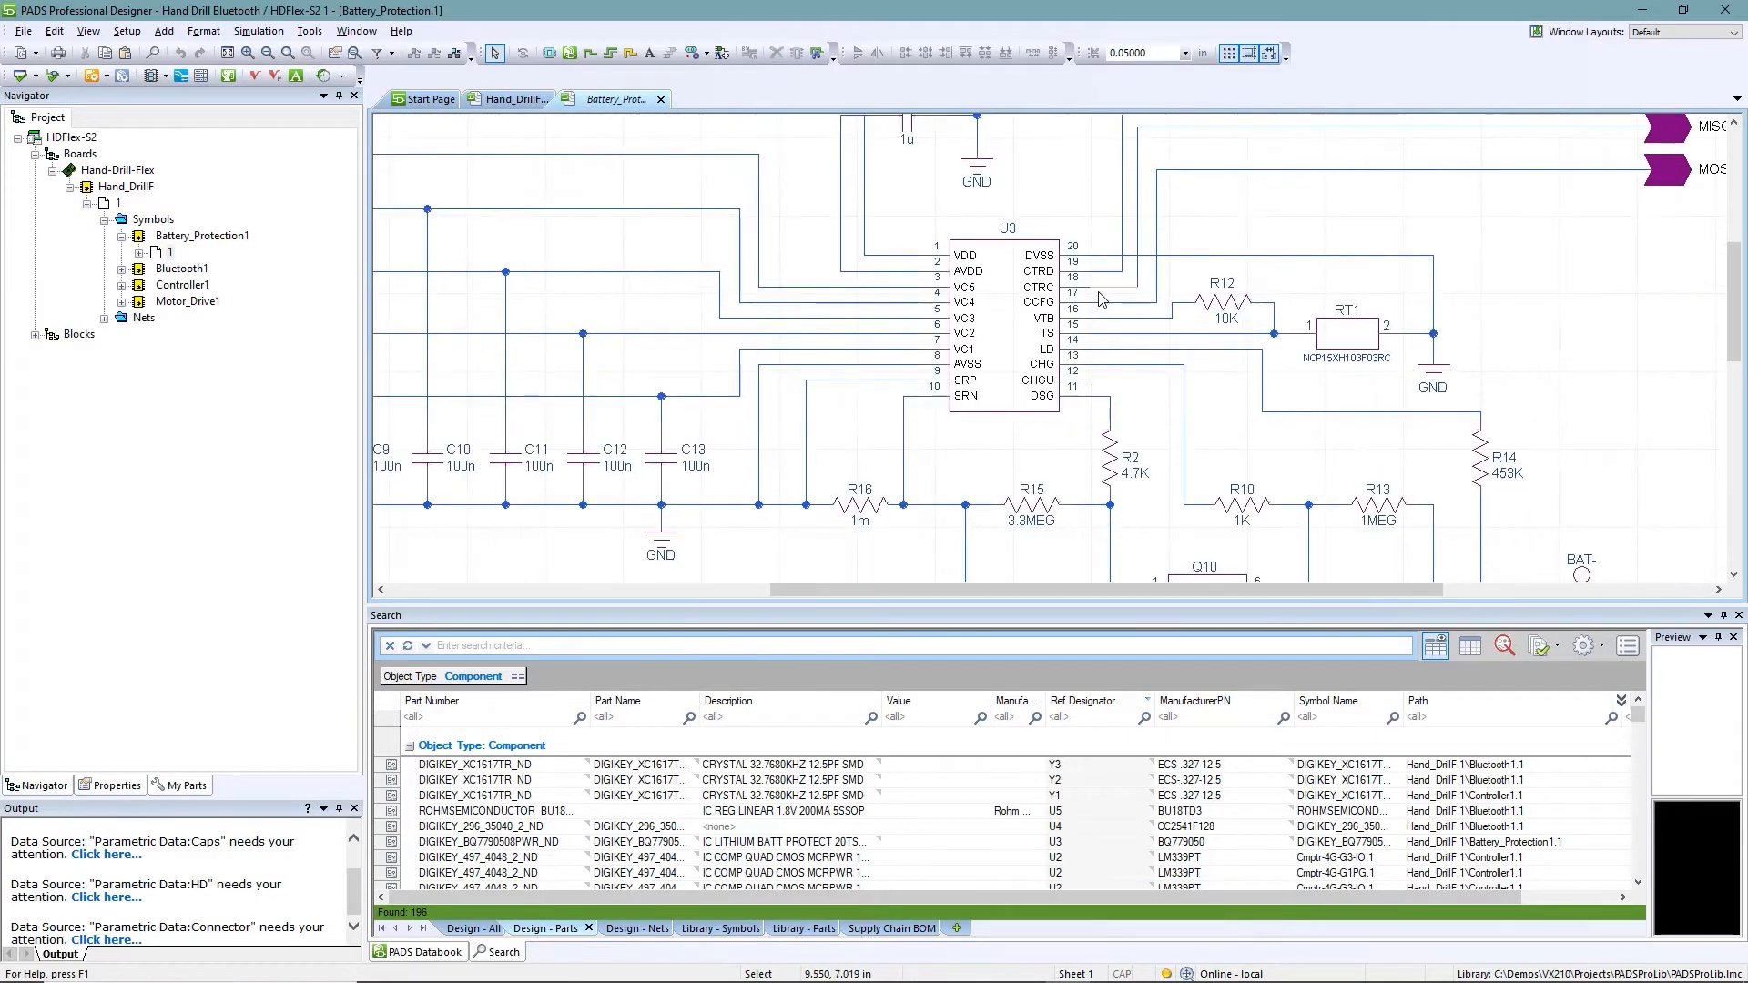
pyautogui.scroll(2, 1083, 309)
pyautogui.click(1034, 321)
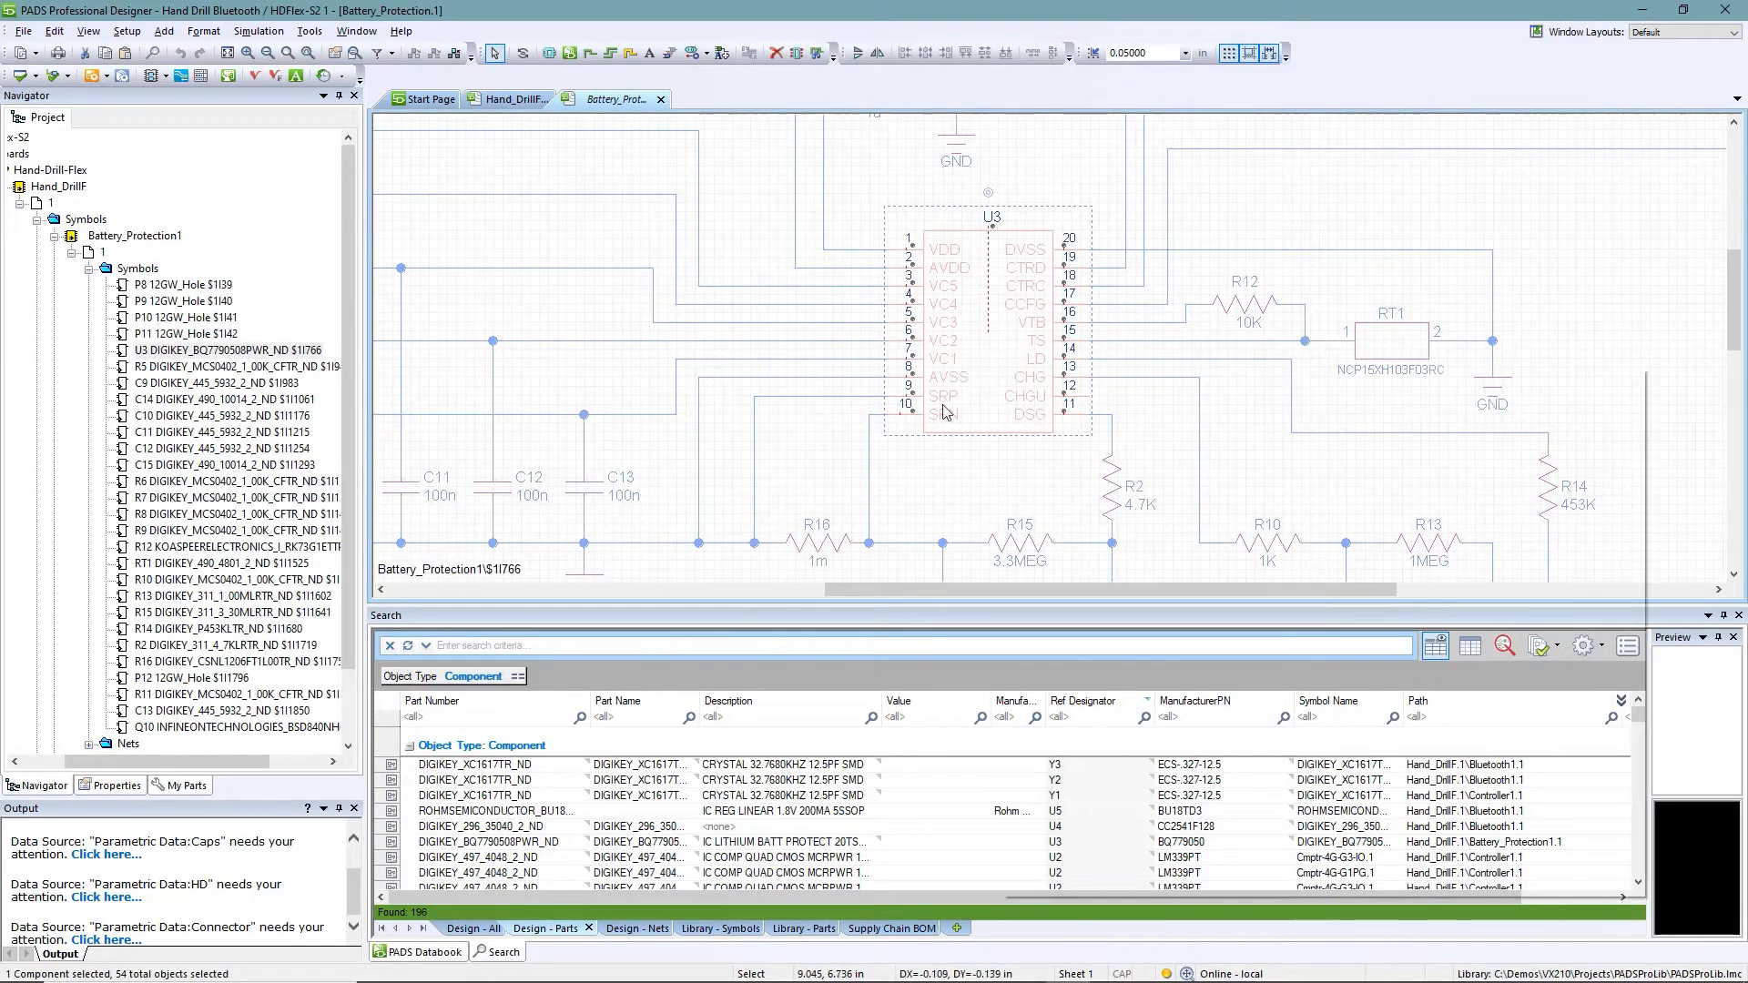
pyautogui.click(113, 785)
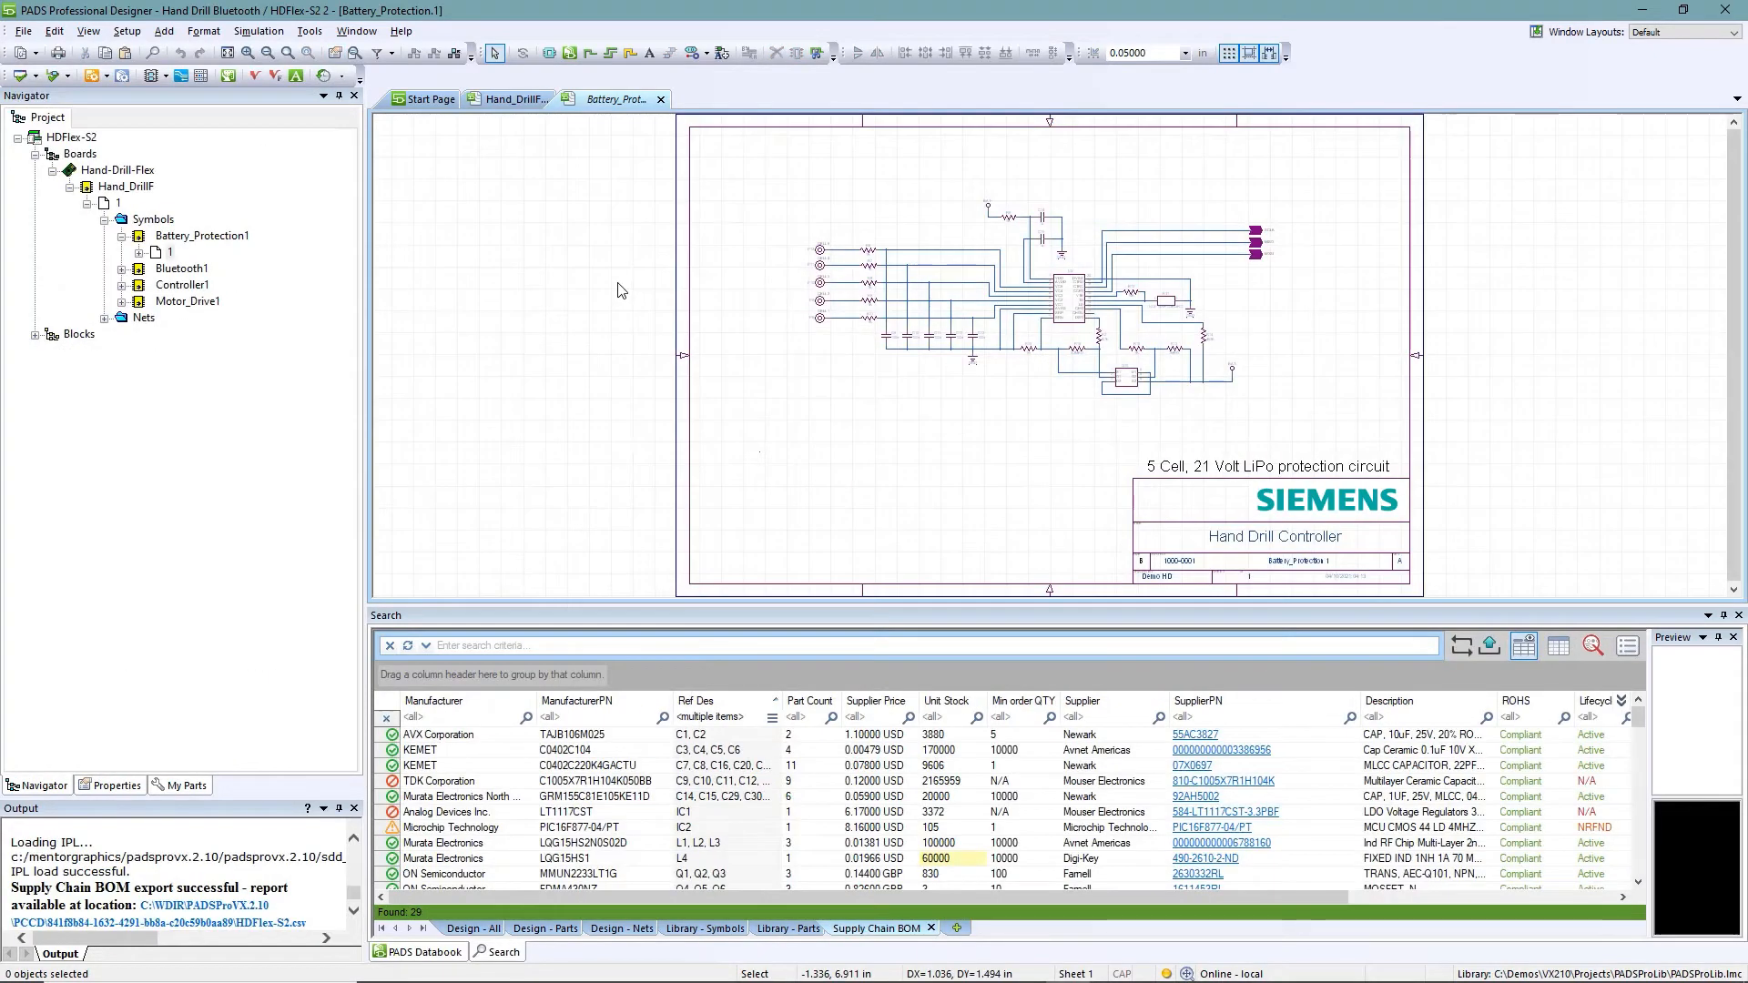
# Check in the Hand Drill Bluetooth project with a comment beginning "Created BOM and", keeping team notification enabled
pyautogui.click(23, 31)
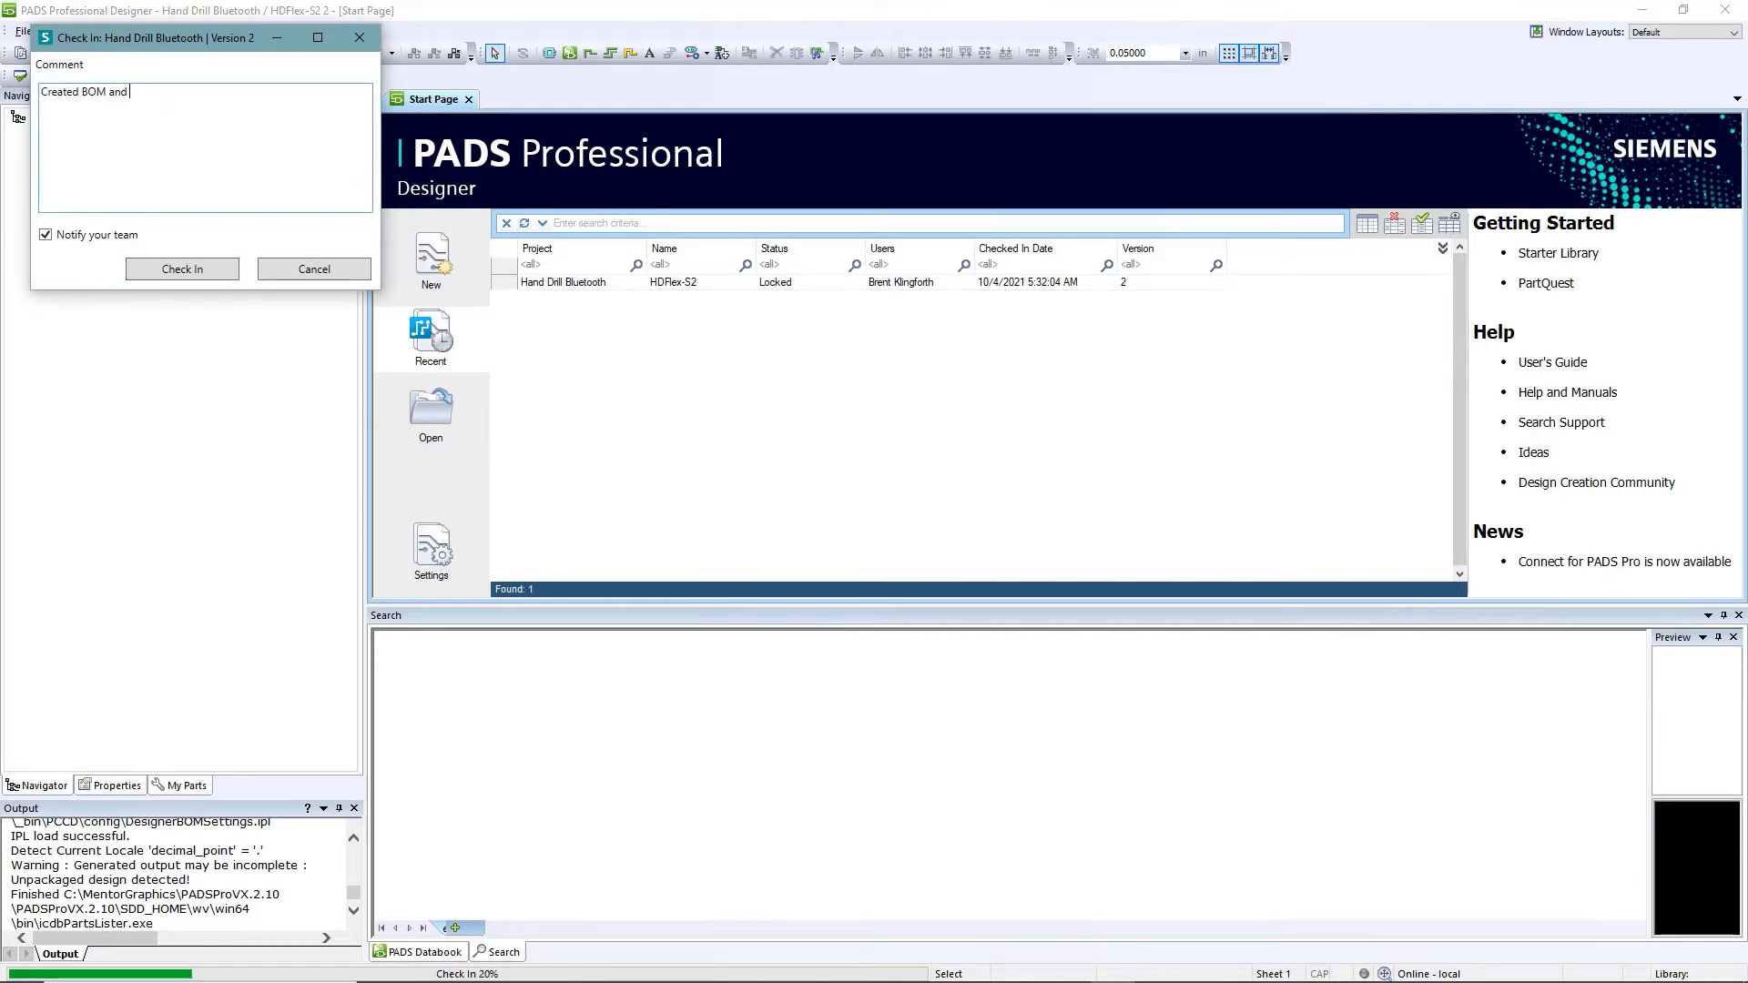
pyautogui.write('ewing')
pyautogui.click(173, 265)
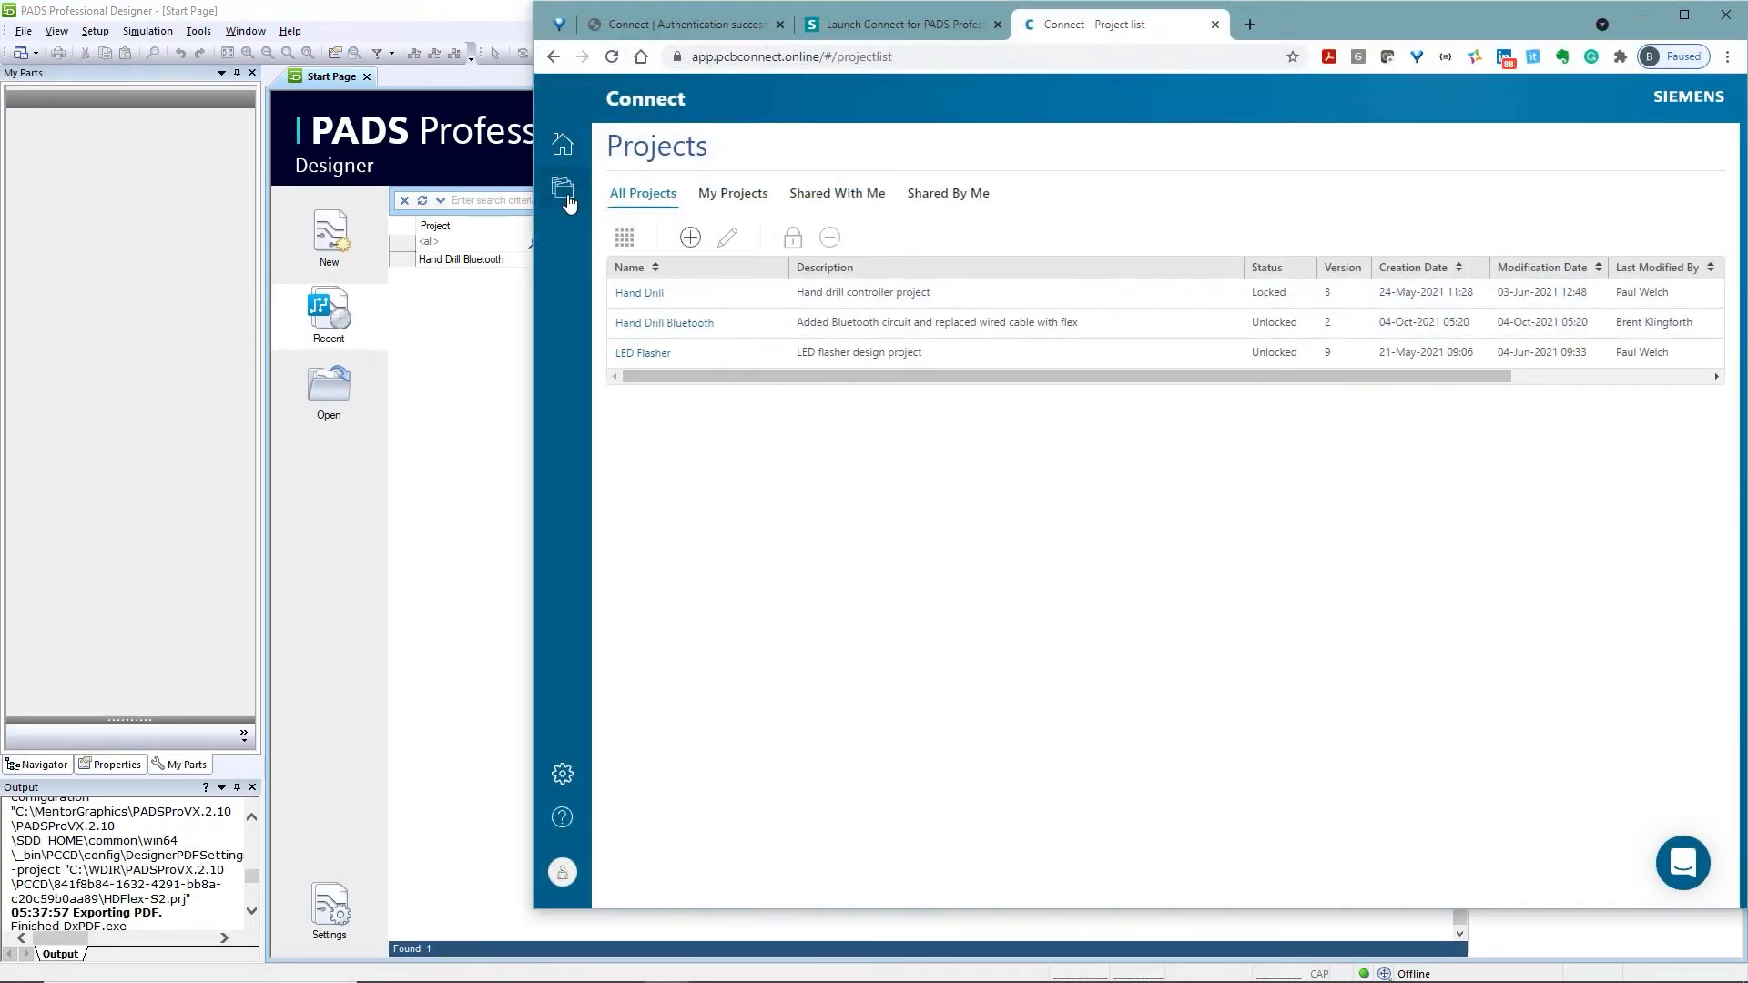
# In the Connect web app, open the Hand Drill Bluetooth project from the recent projects and view its HDFlex-S2.prj schematic
pyautogui.click(561, 145)
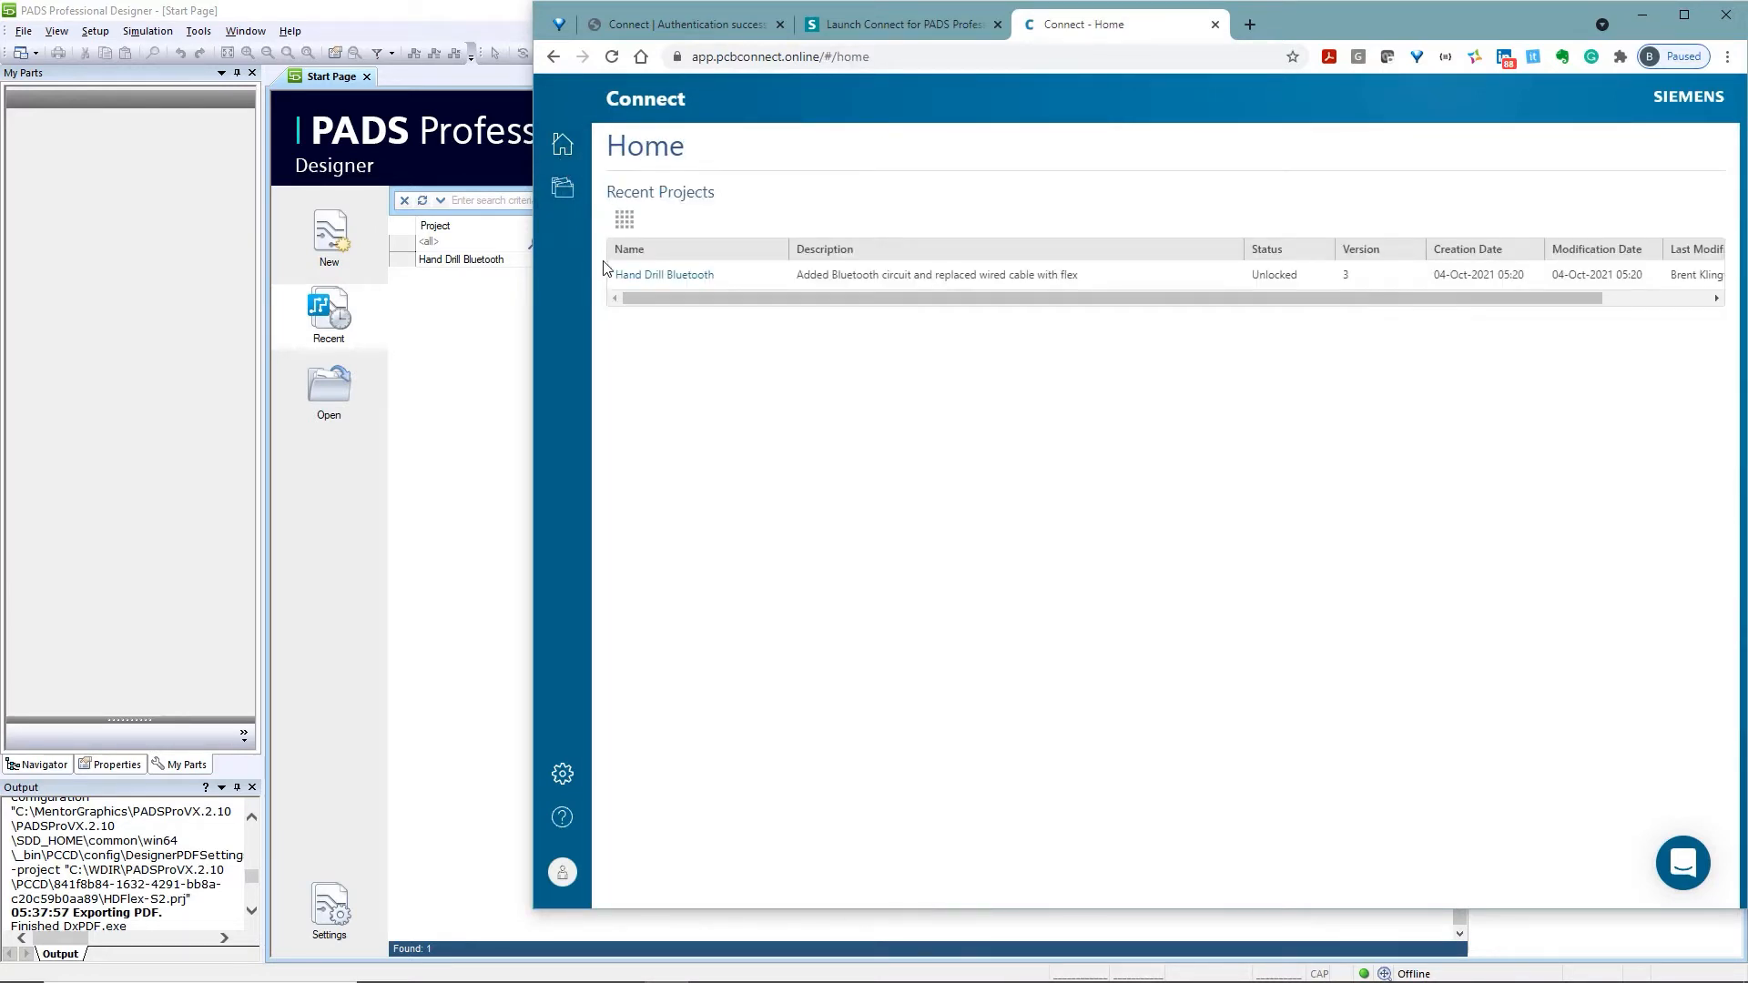
pyautogui.click(664, 275)
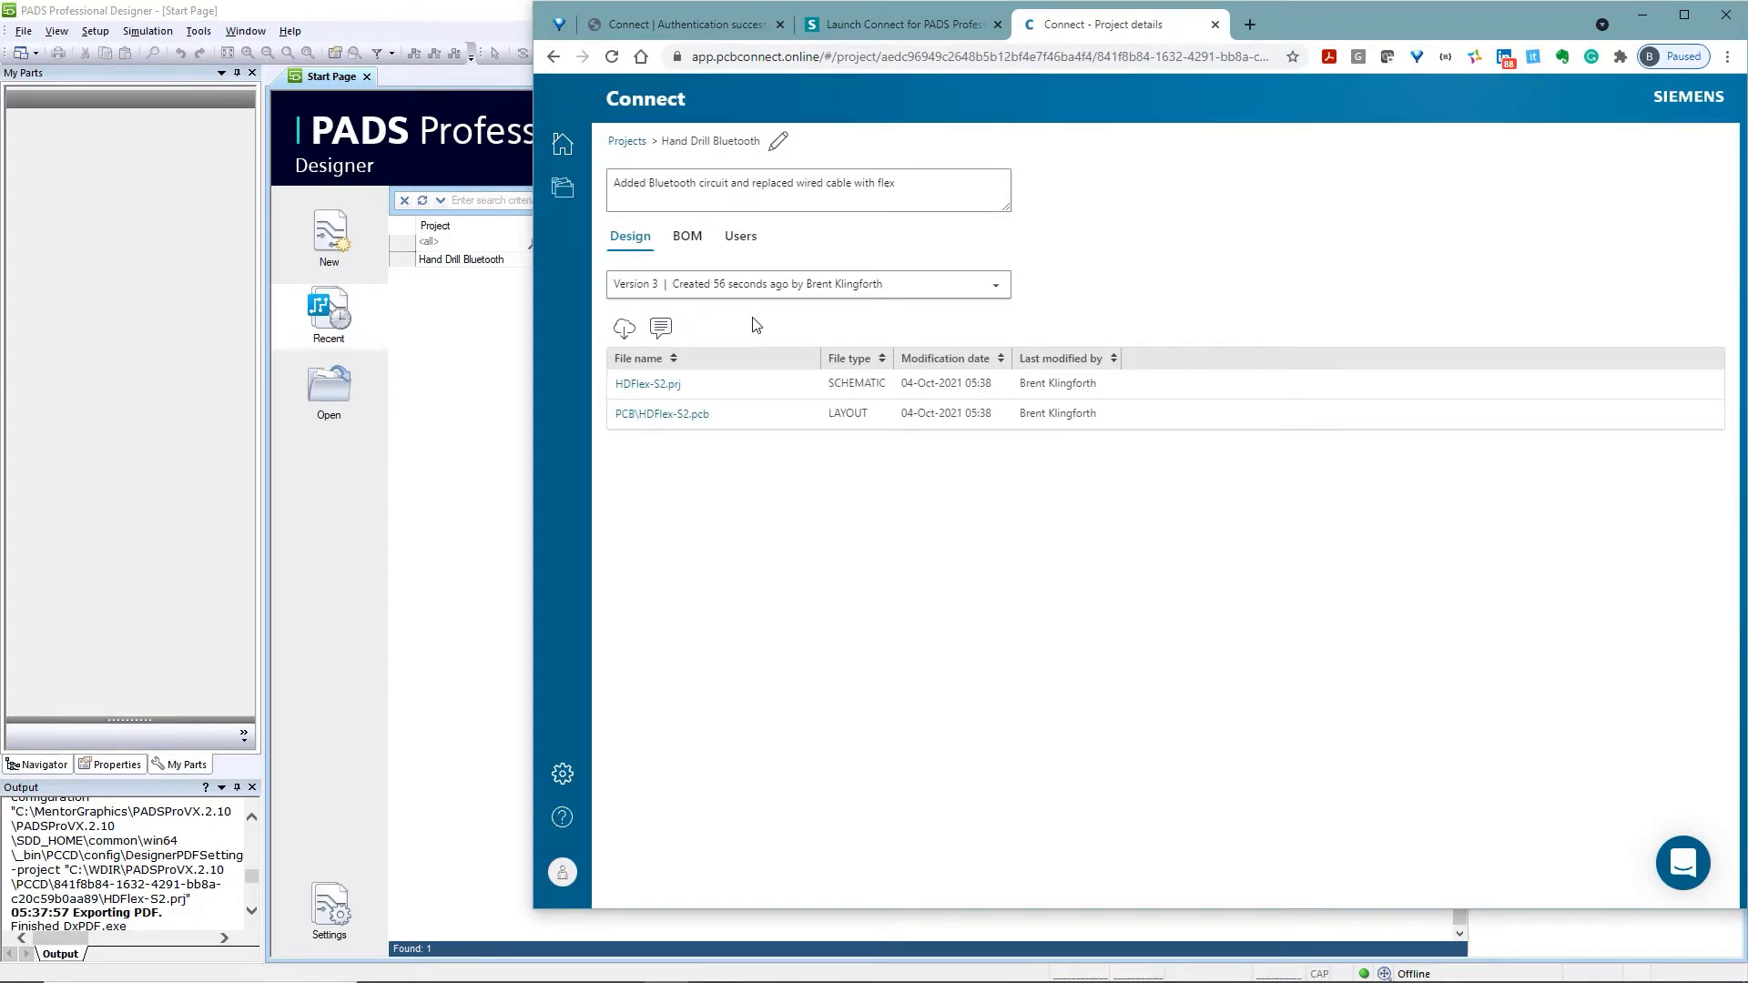
pyautogui.click(672, 387)
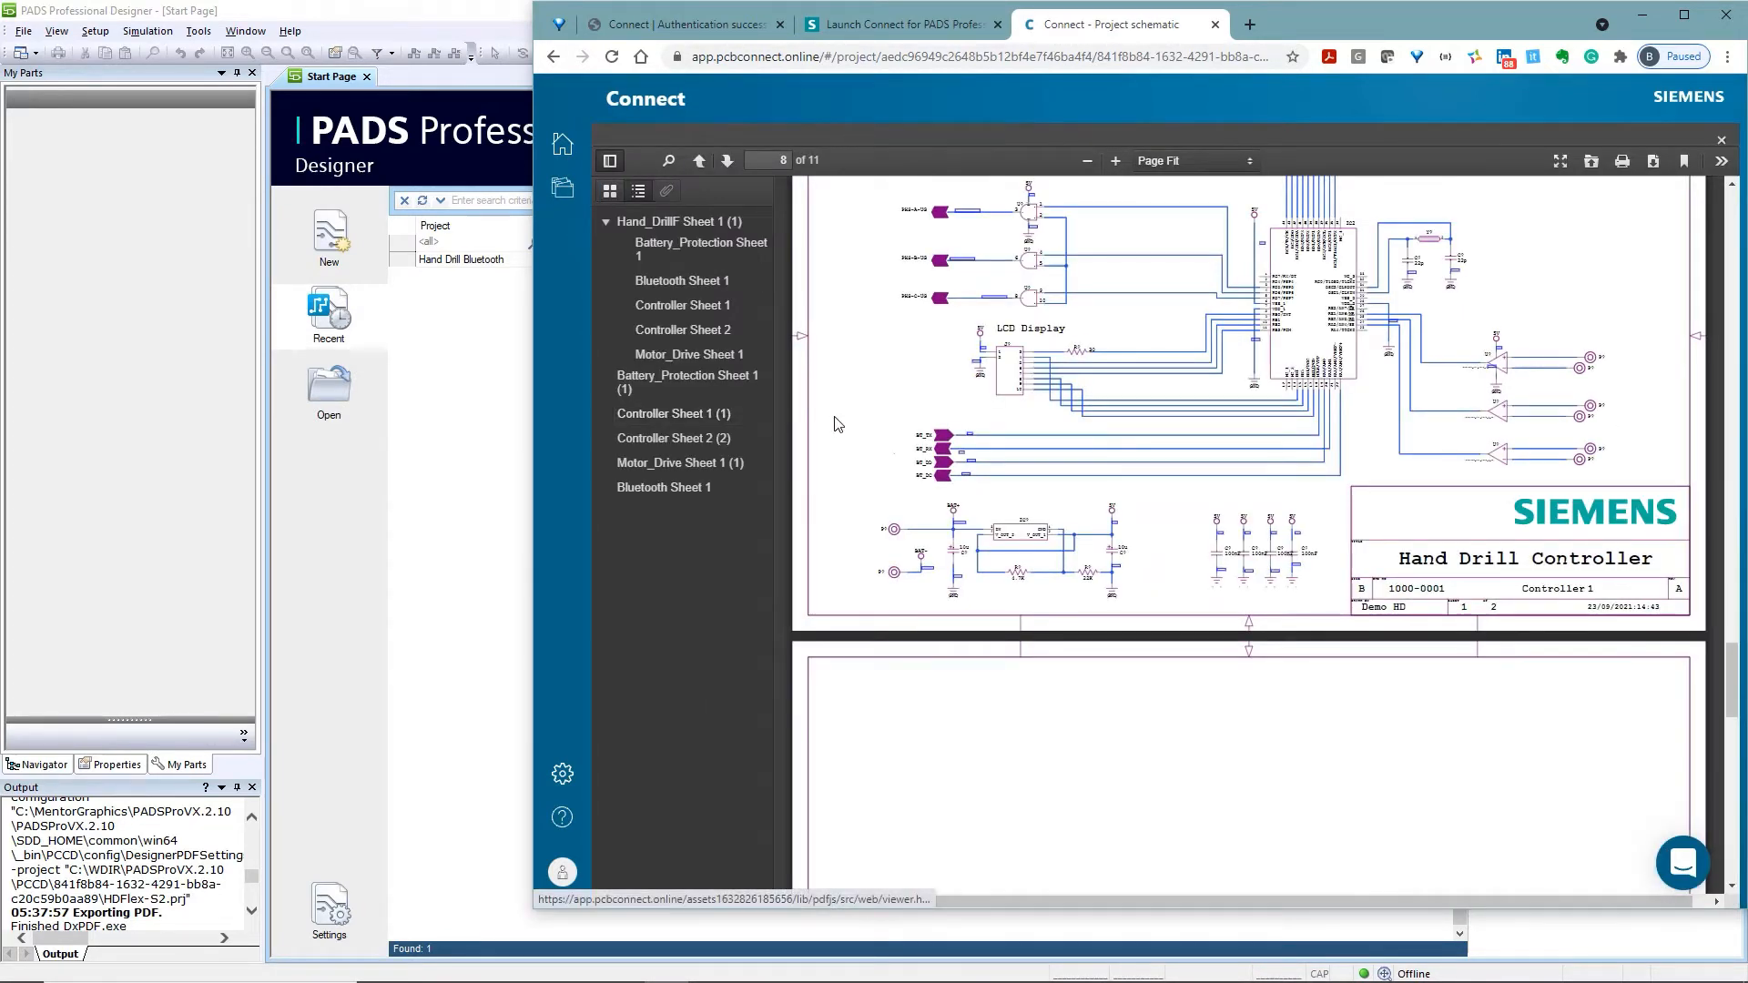
# Review the schematic from Controller Sheet 1 through the Bluetooth sheet and close the viewer
pyautogui.click(723, 418)
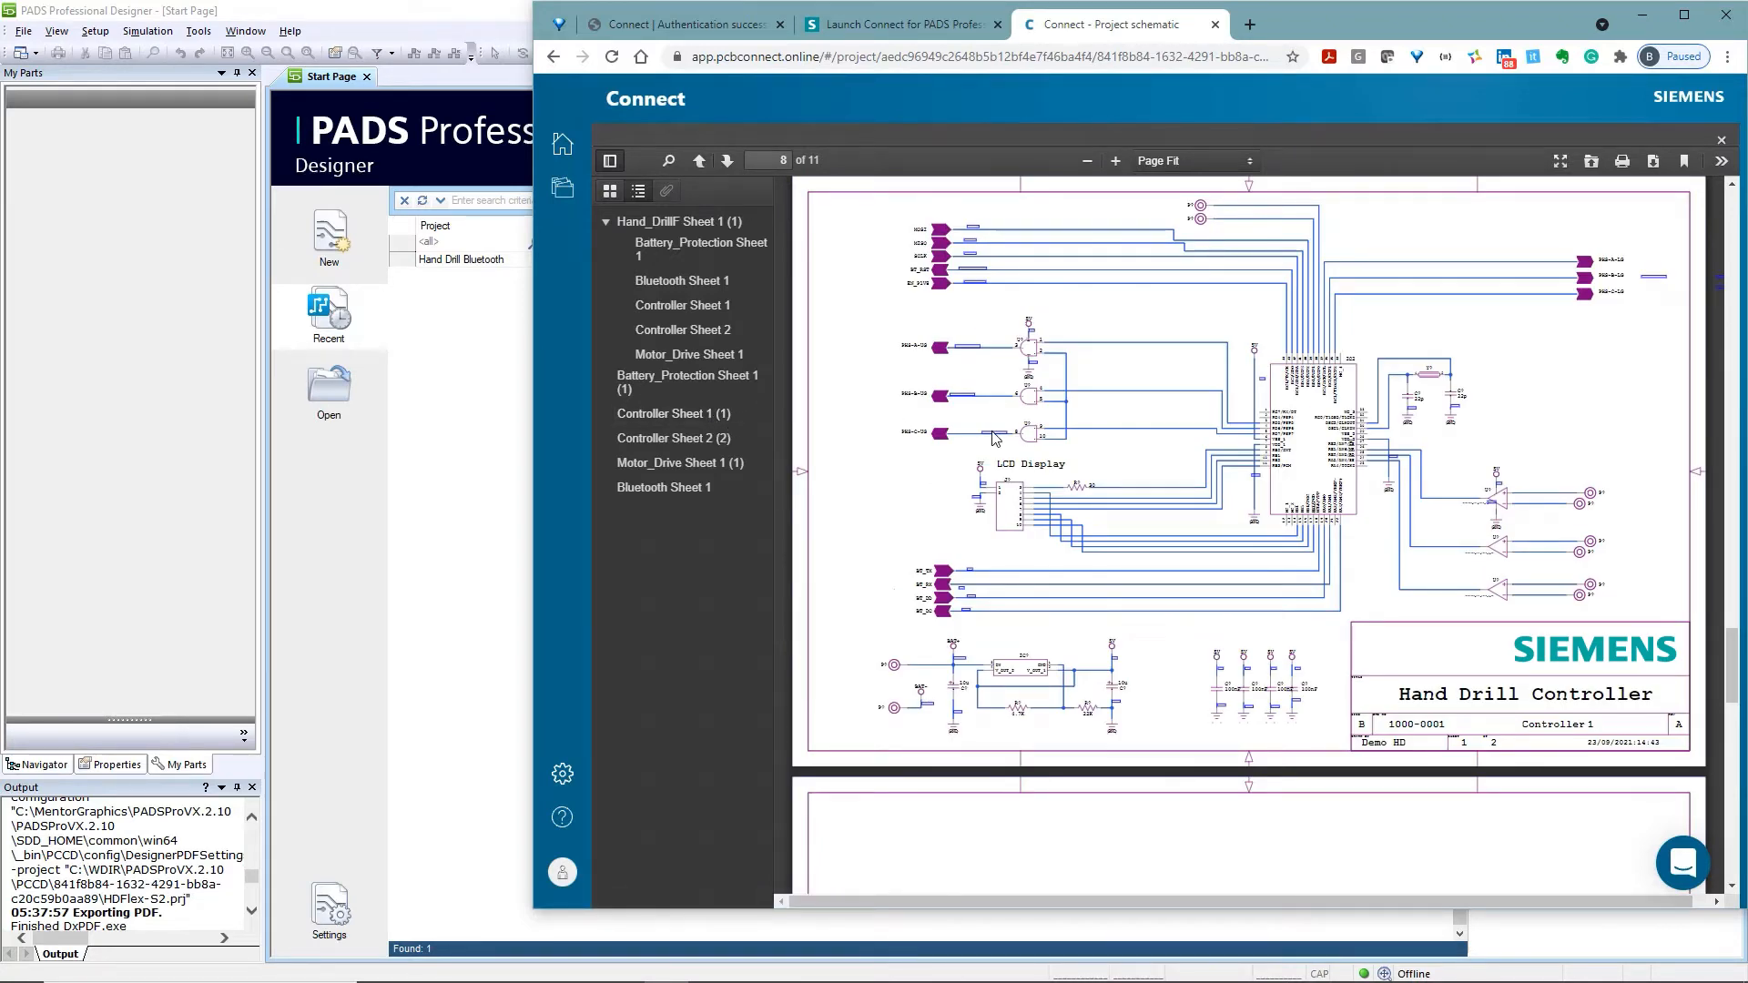
pyautogui.scroll(-15, 995, 439)
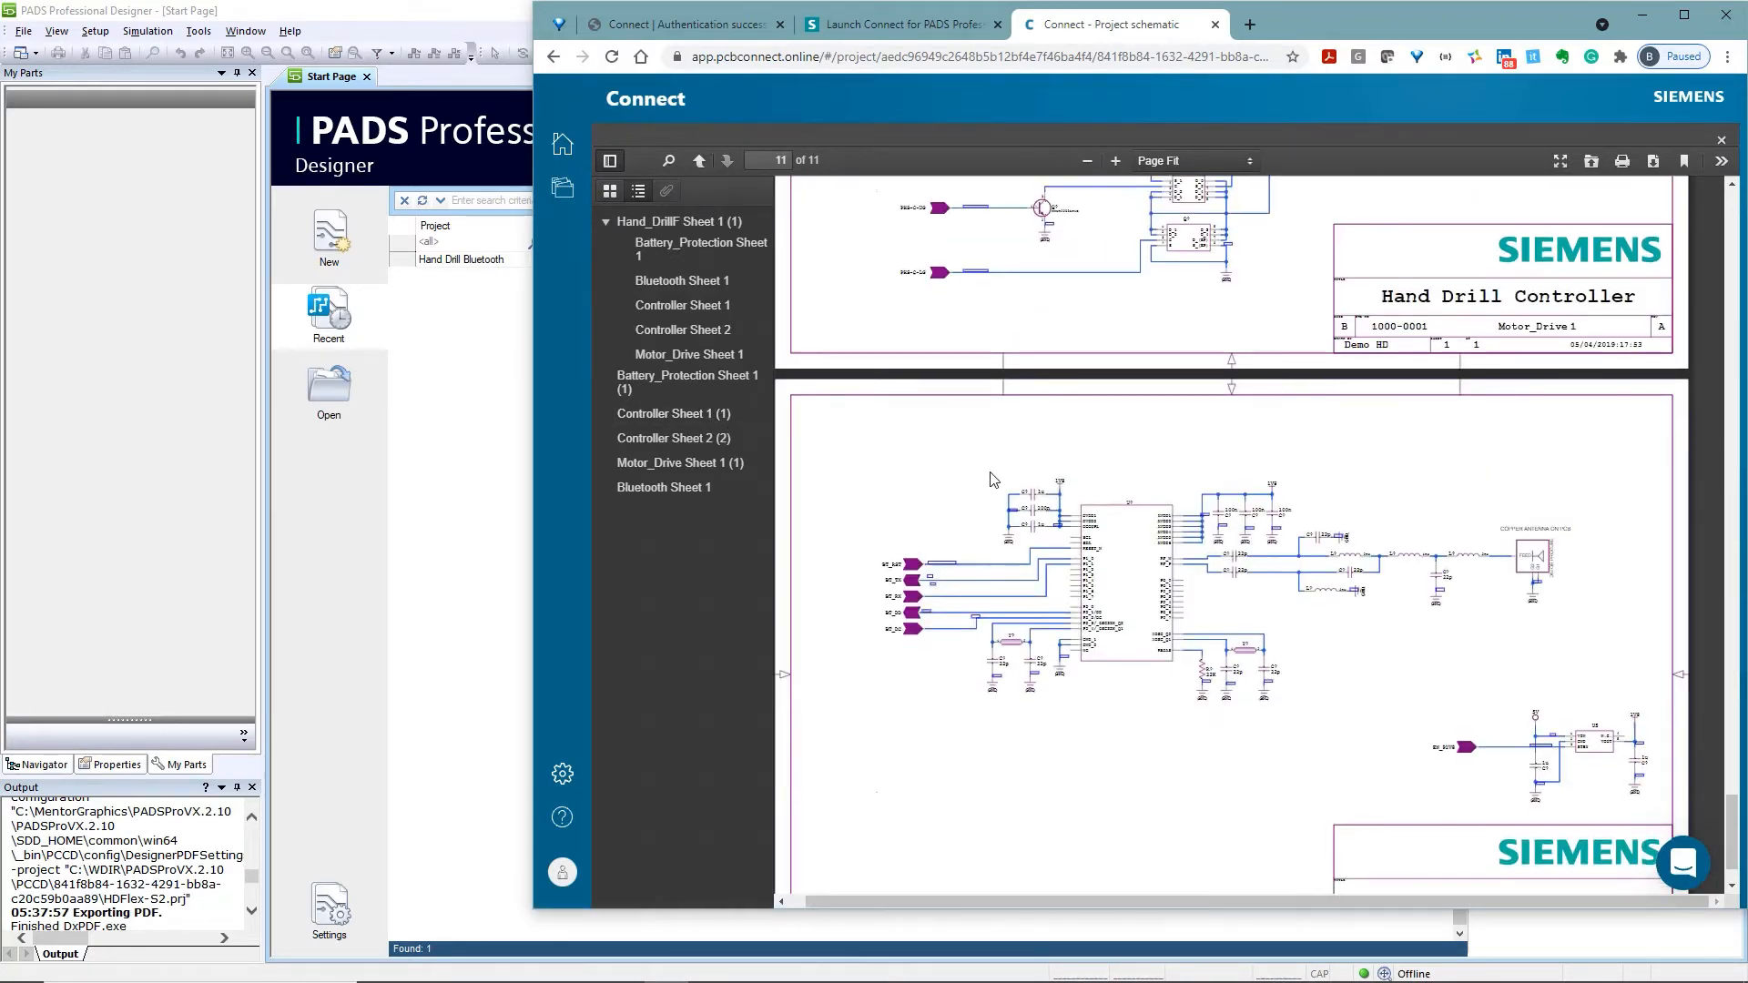
pyautogui.scroll(-1, 993, 480)
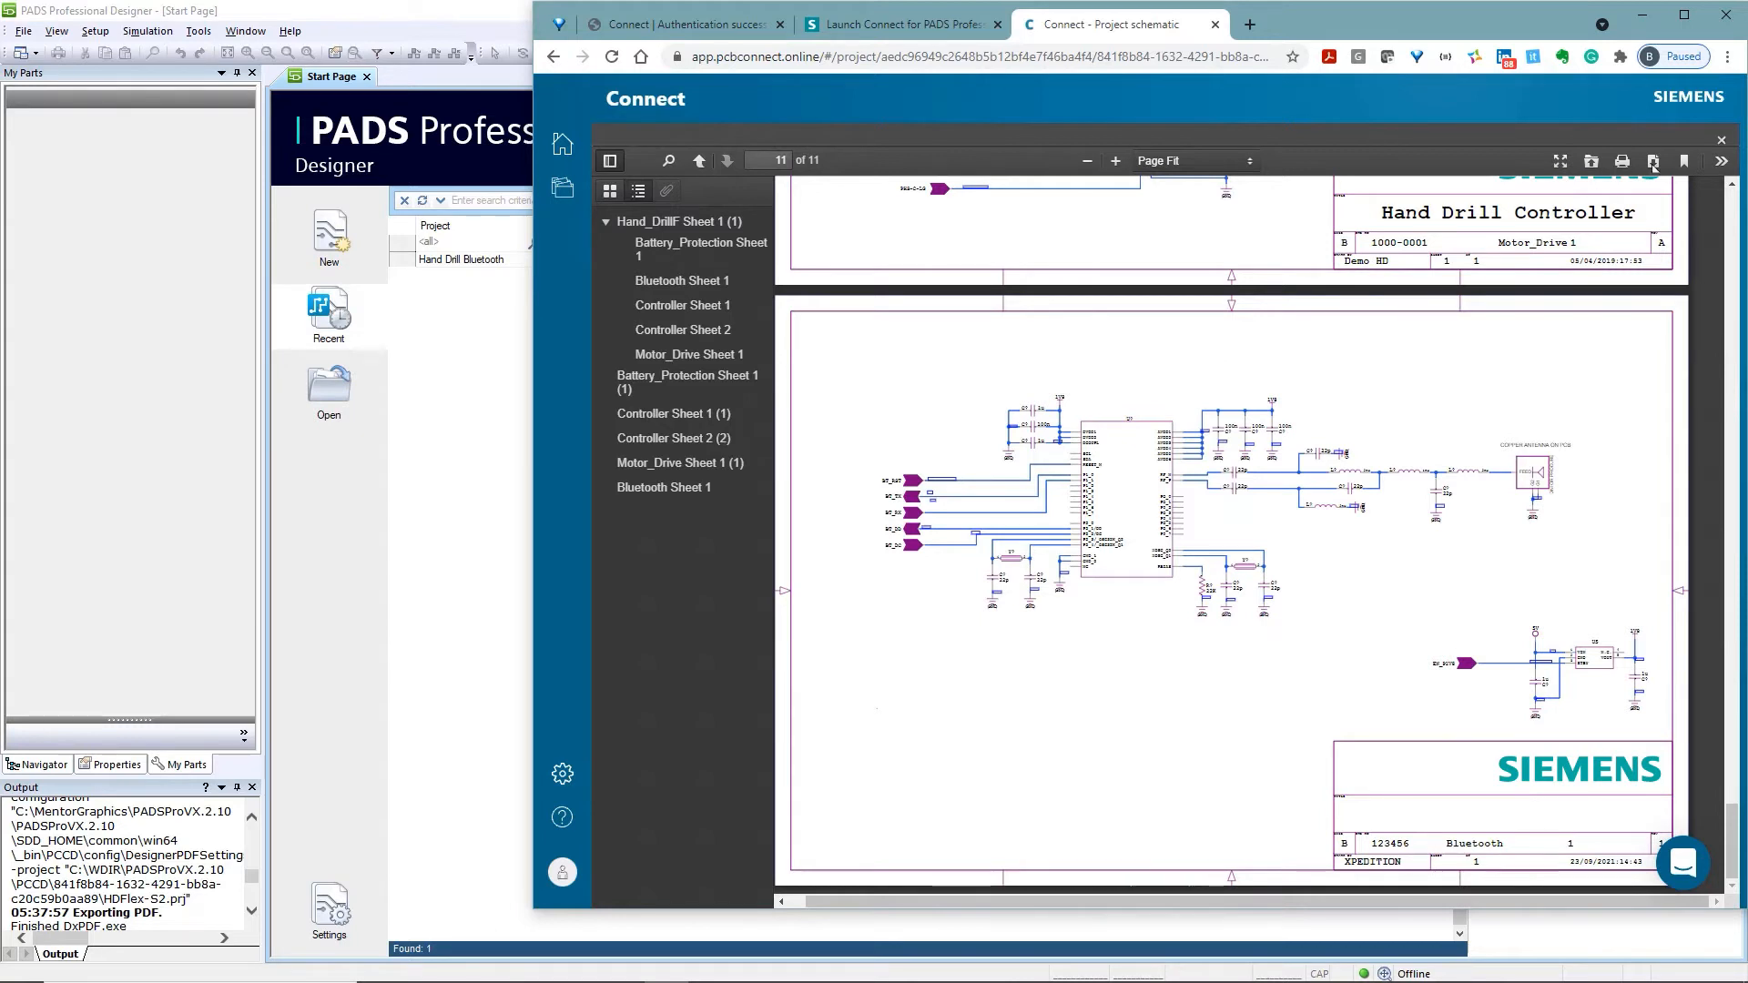
pyautogui.click(1721, 140)
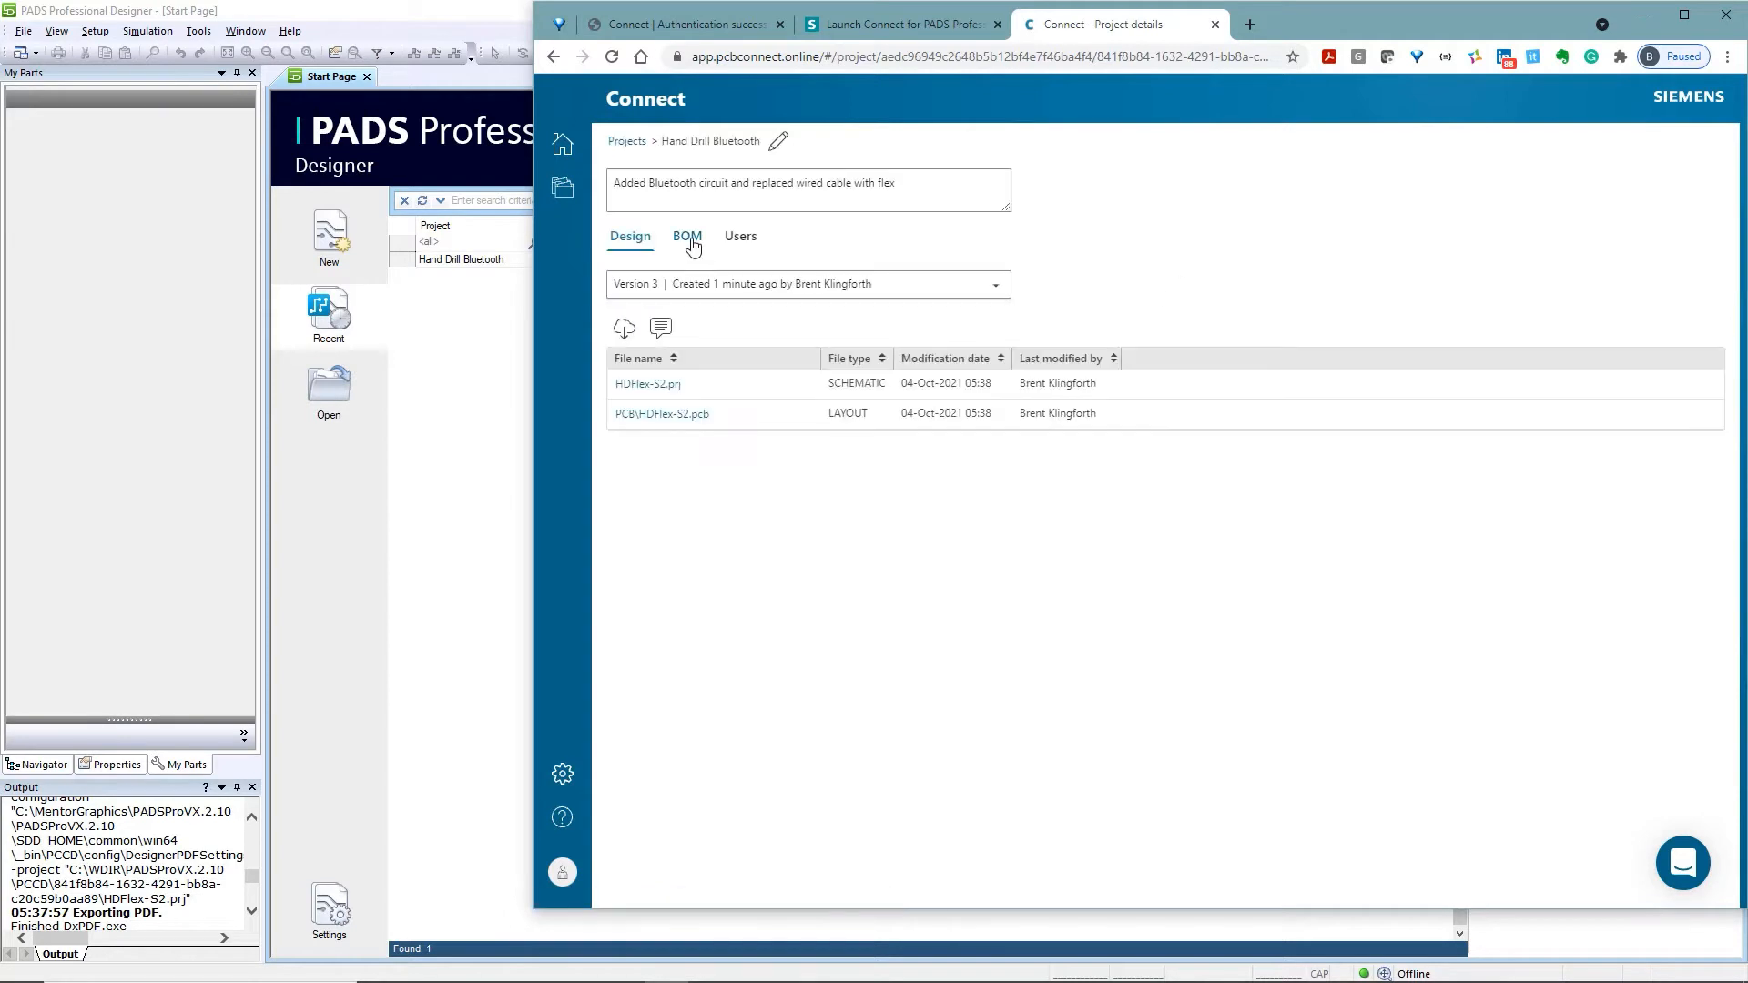
# Review the bill of materials for version 3 of the Hand Drill Bluetooth project
pyautogui.click(688, 238)
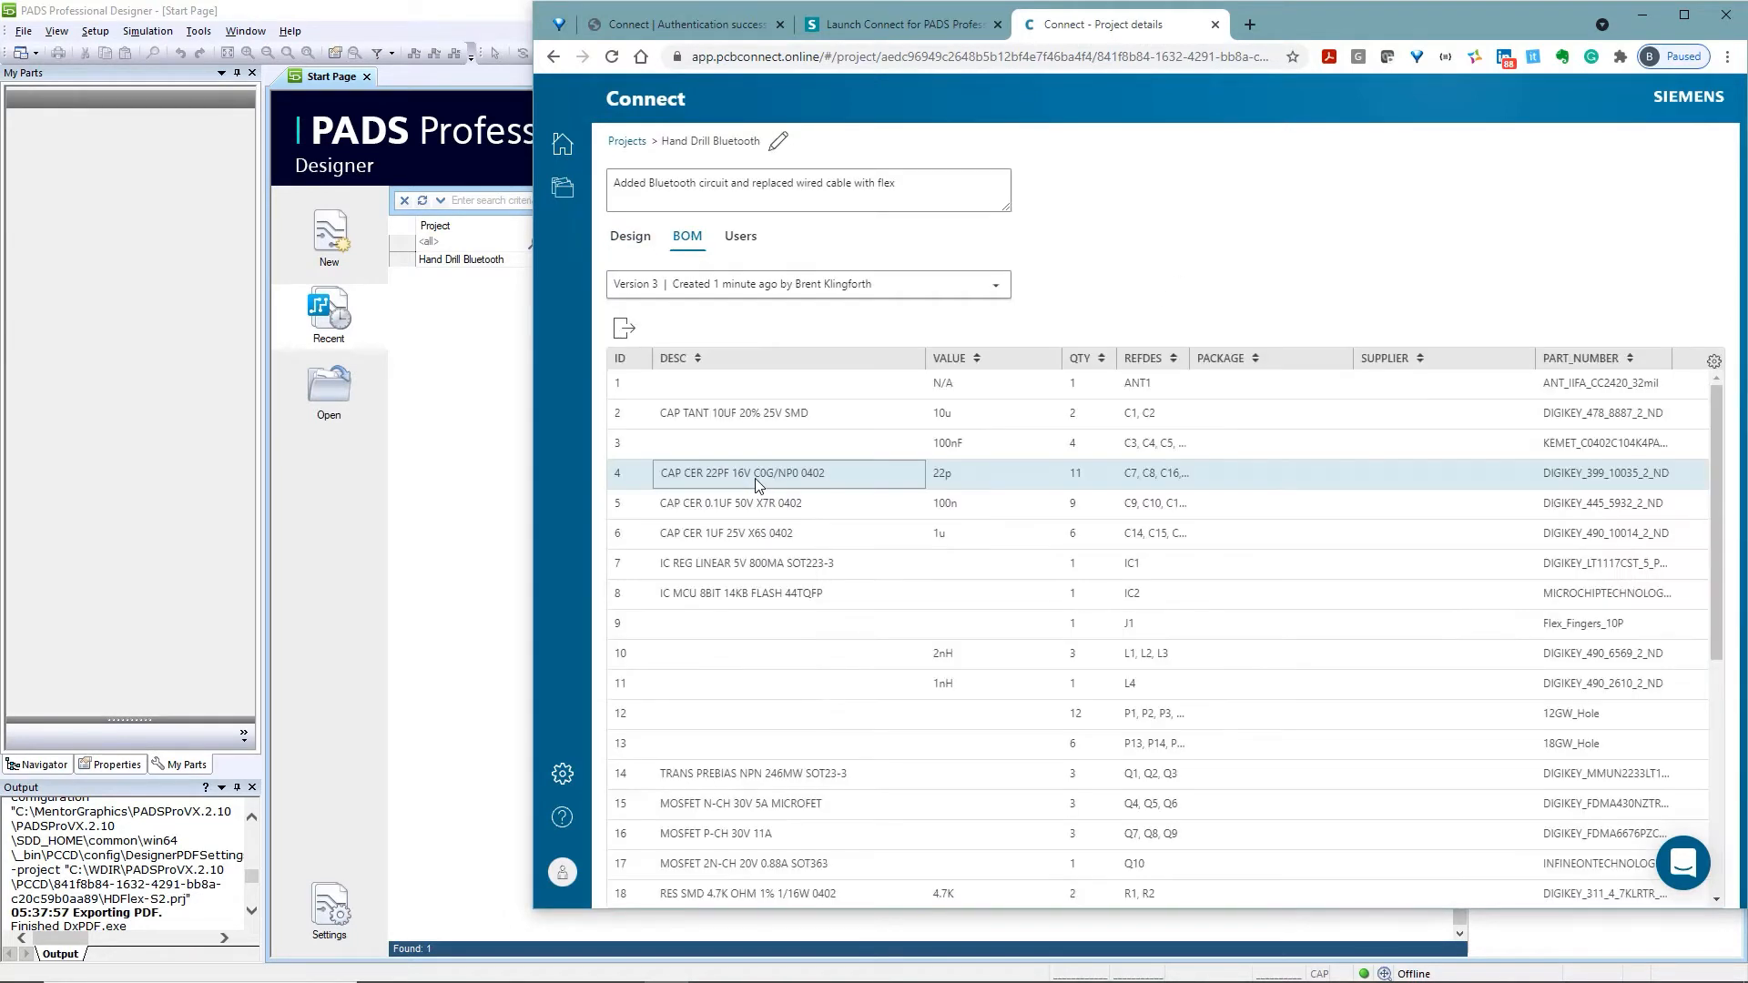
pyautogui.click(821, 475)
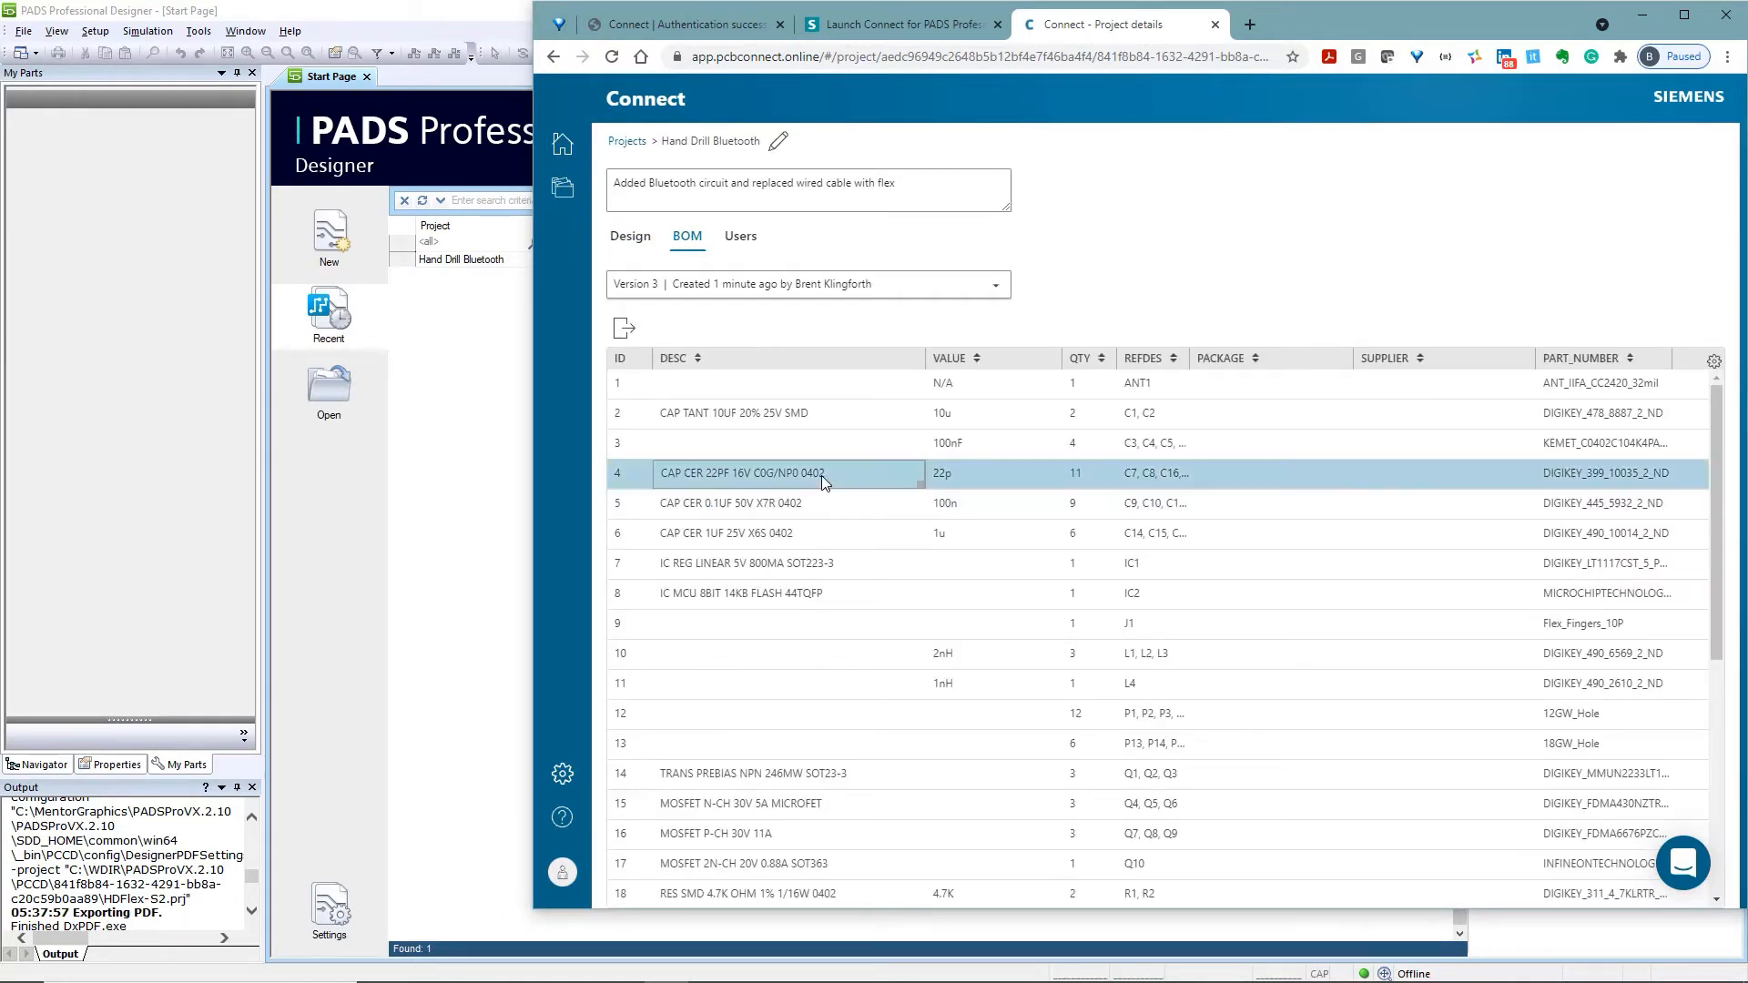
pyautogui.scroll(-5, 821, 481)
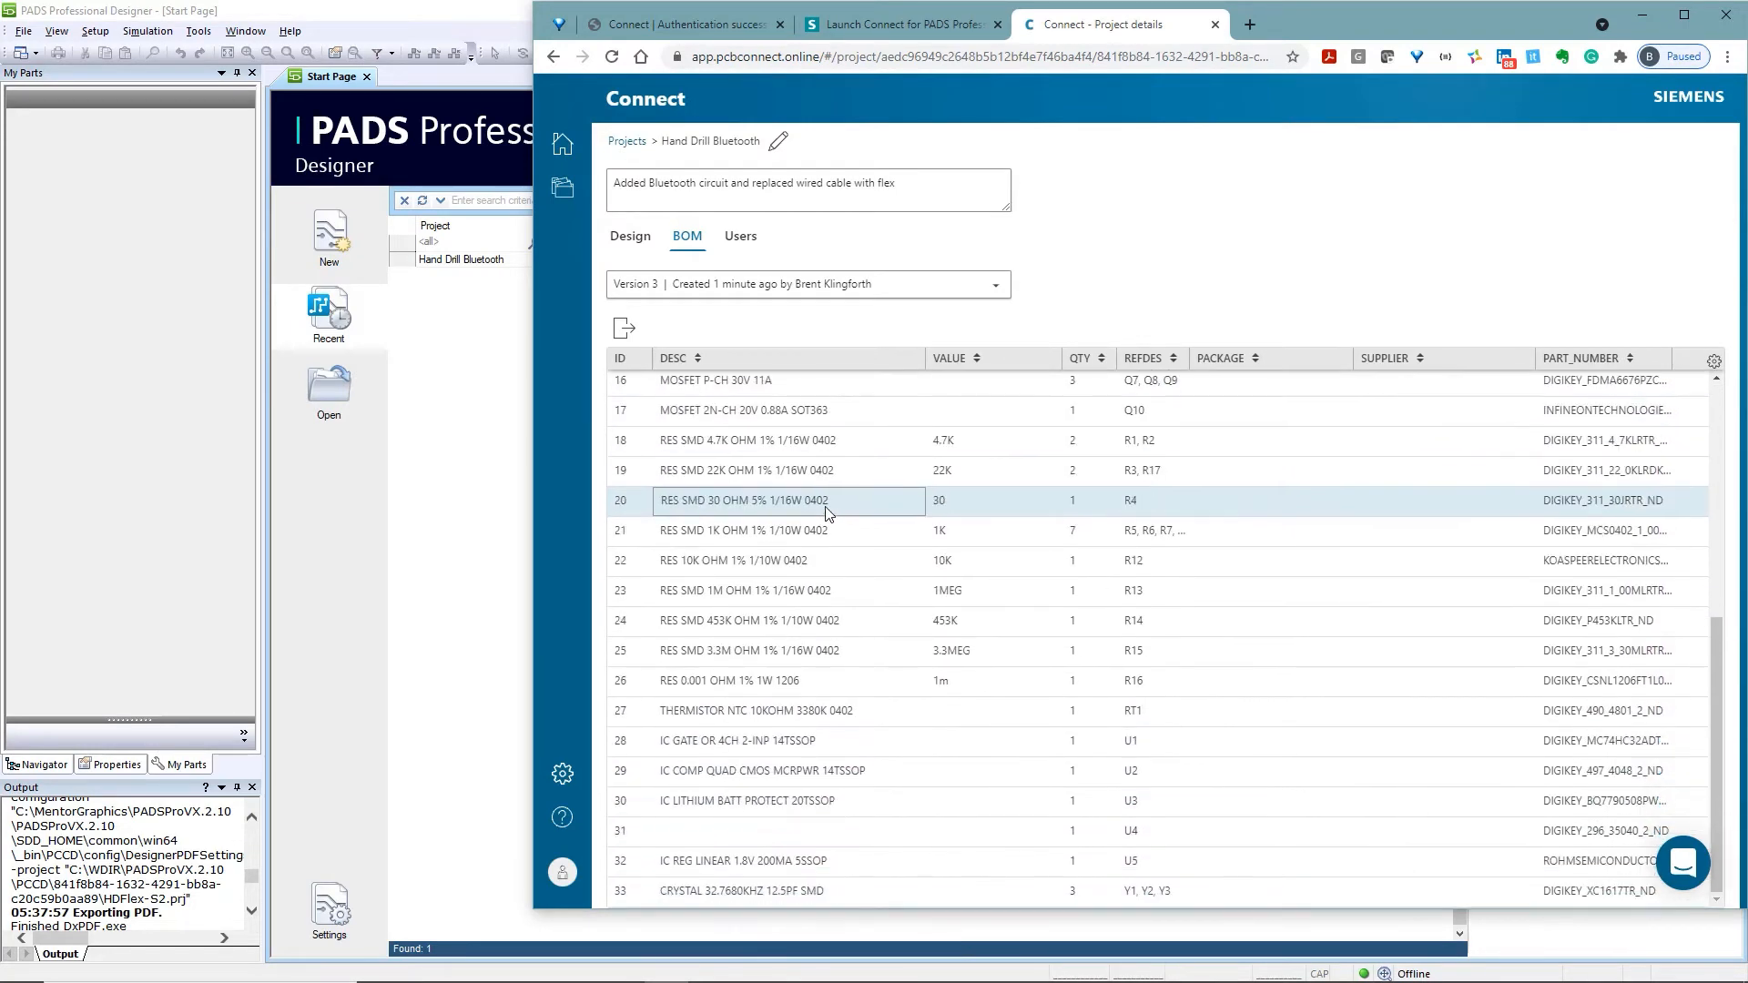
pyautogui.scroll(4, 806, 496)
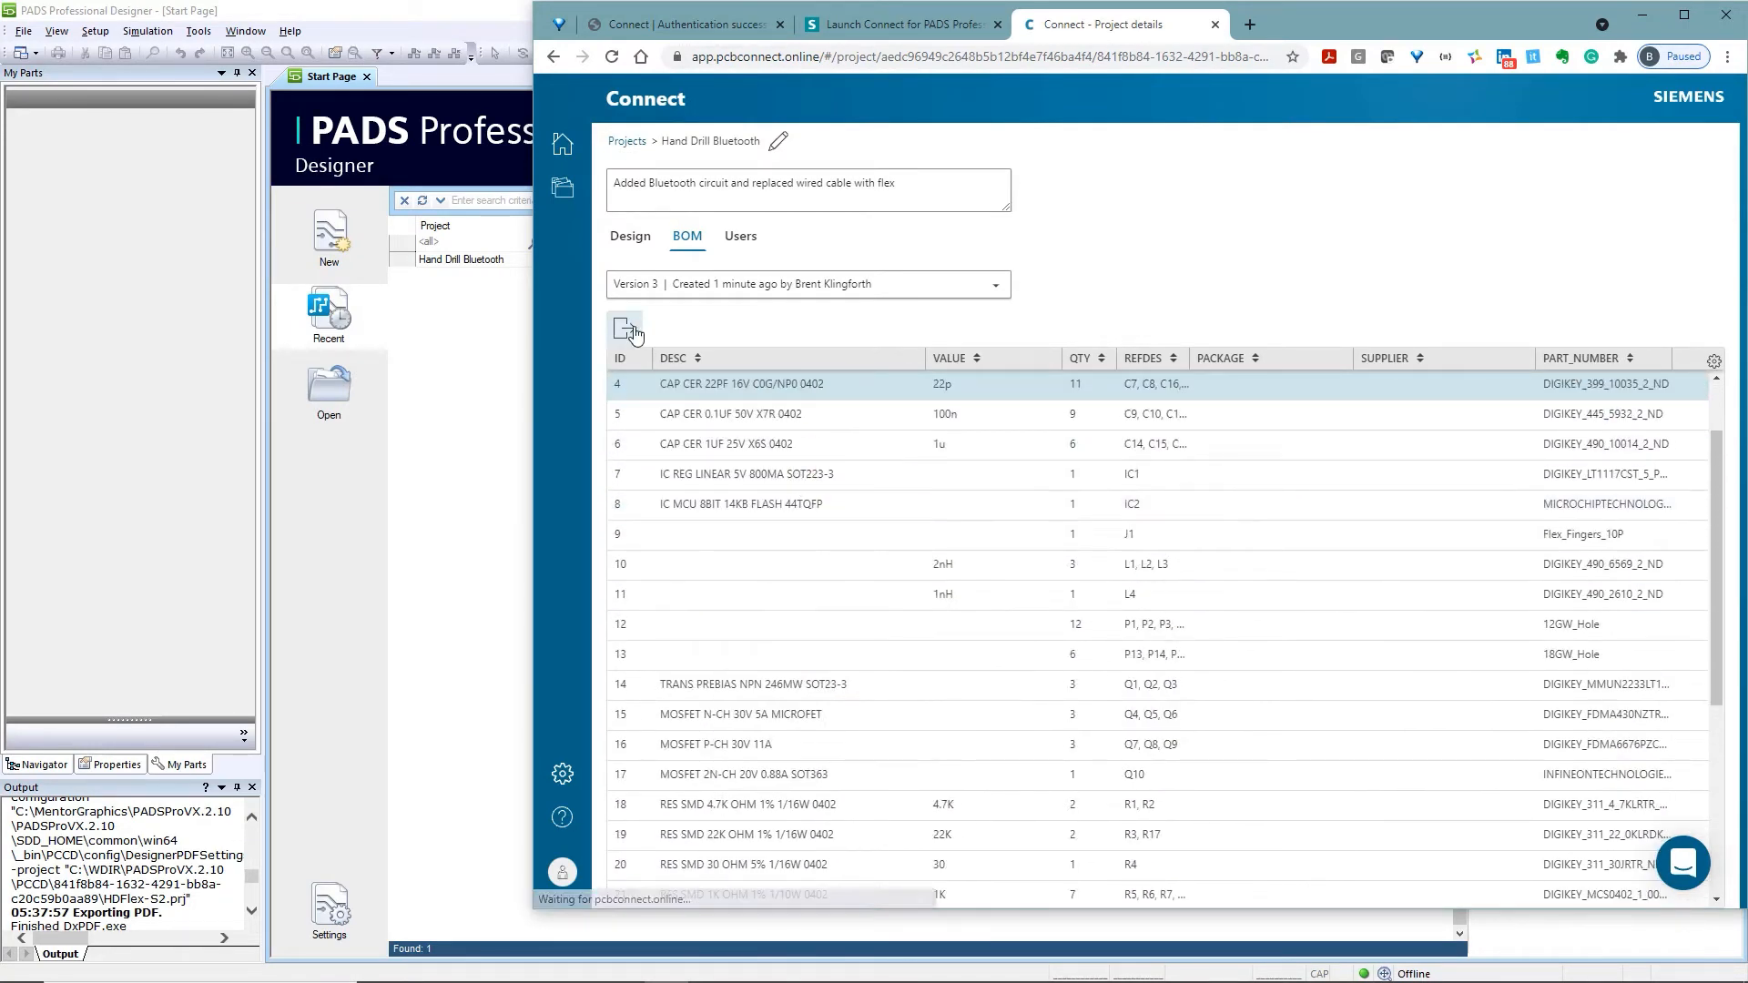
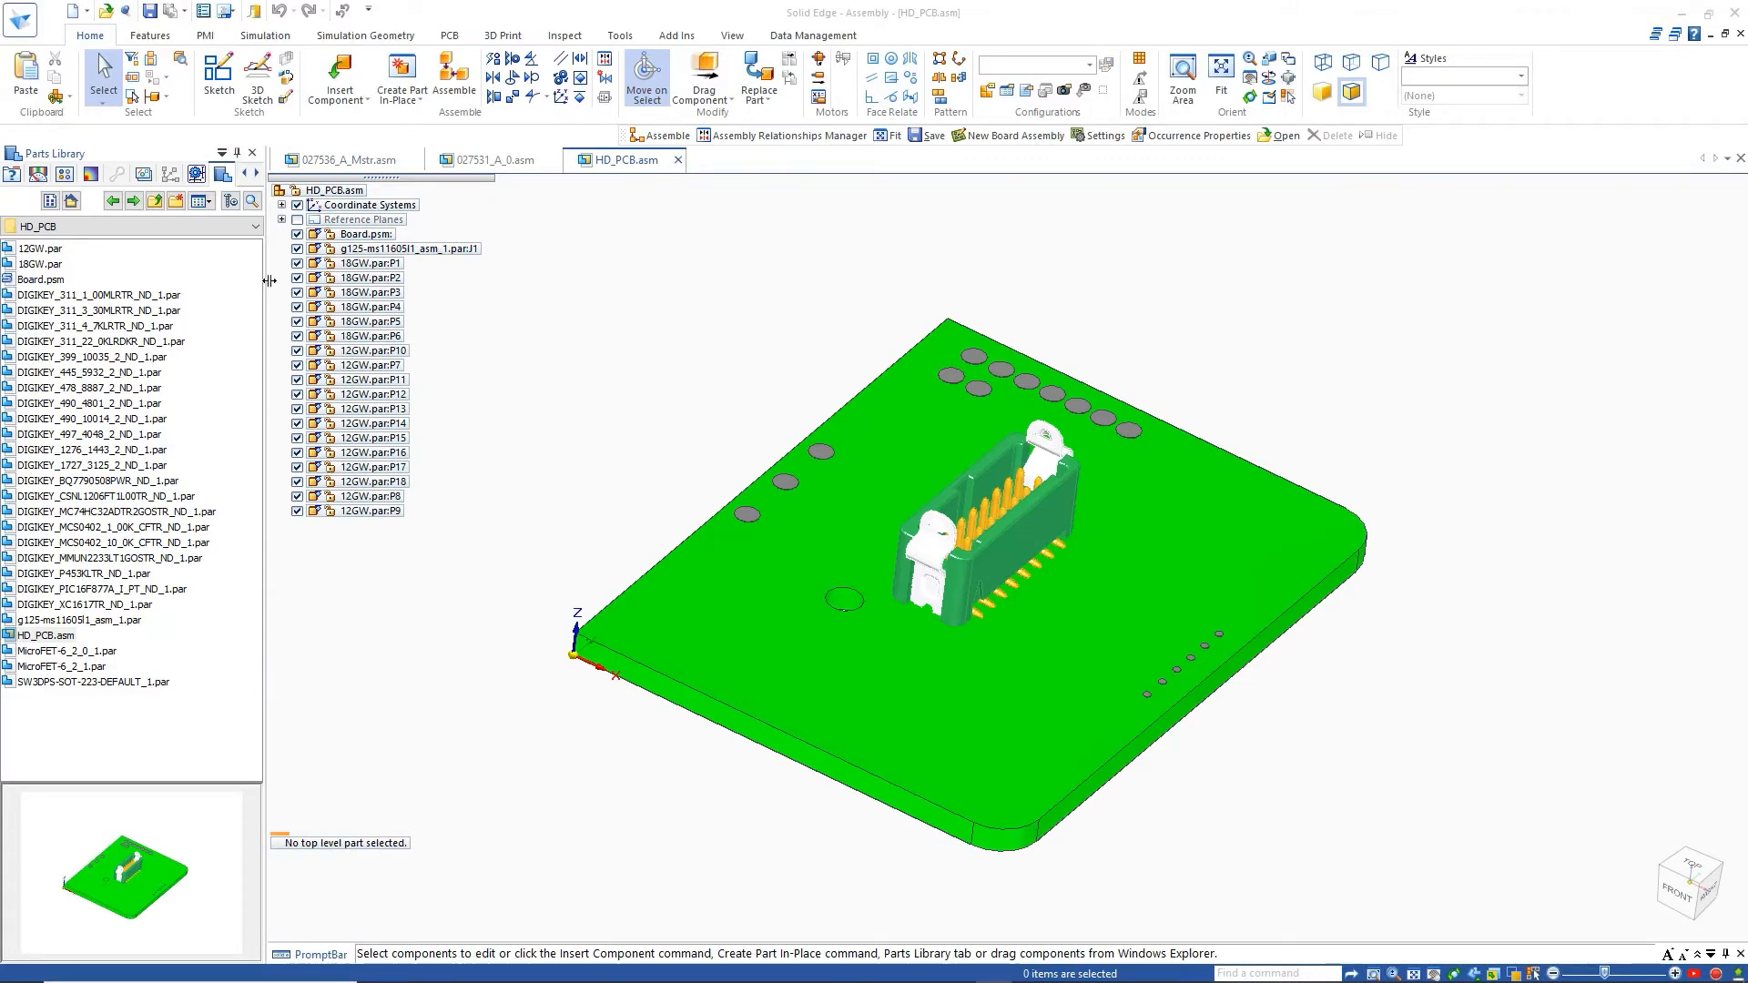
# In Solid Edge, start the ECAD Collaborator for HD_PCB.asm and get the PCB data as a Baseline
pyautogui.click(450, 36)
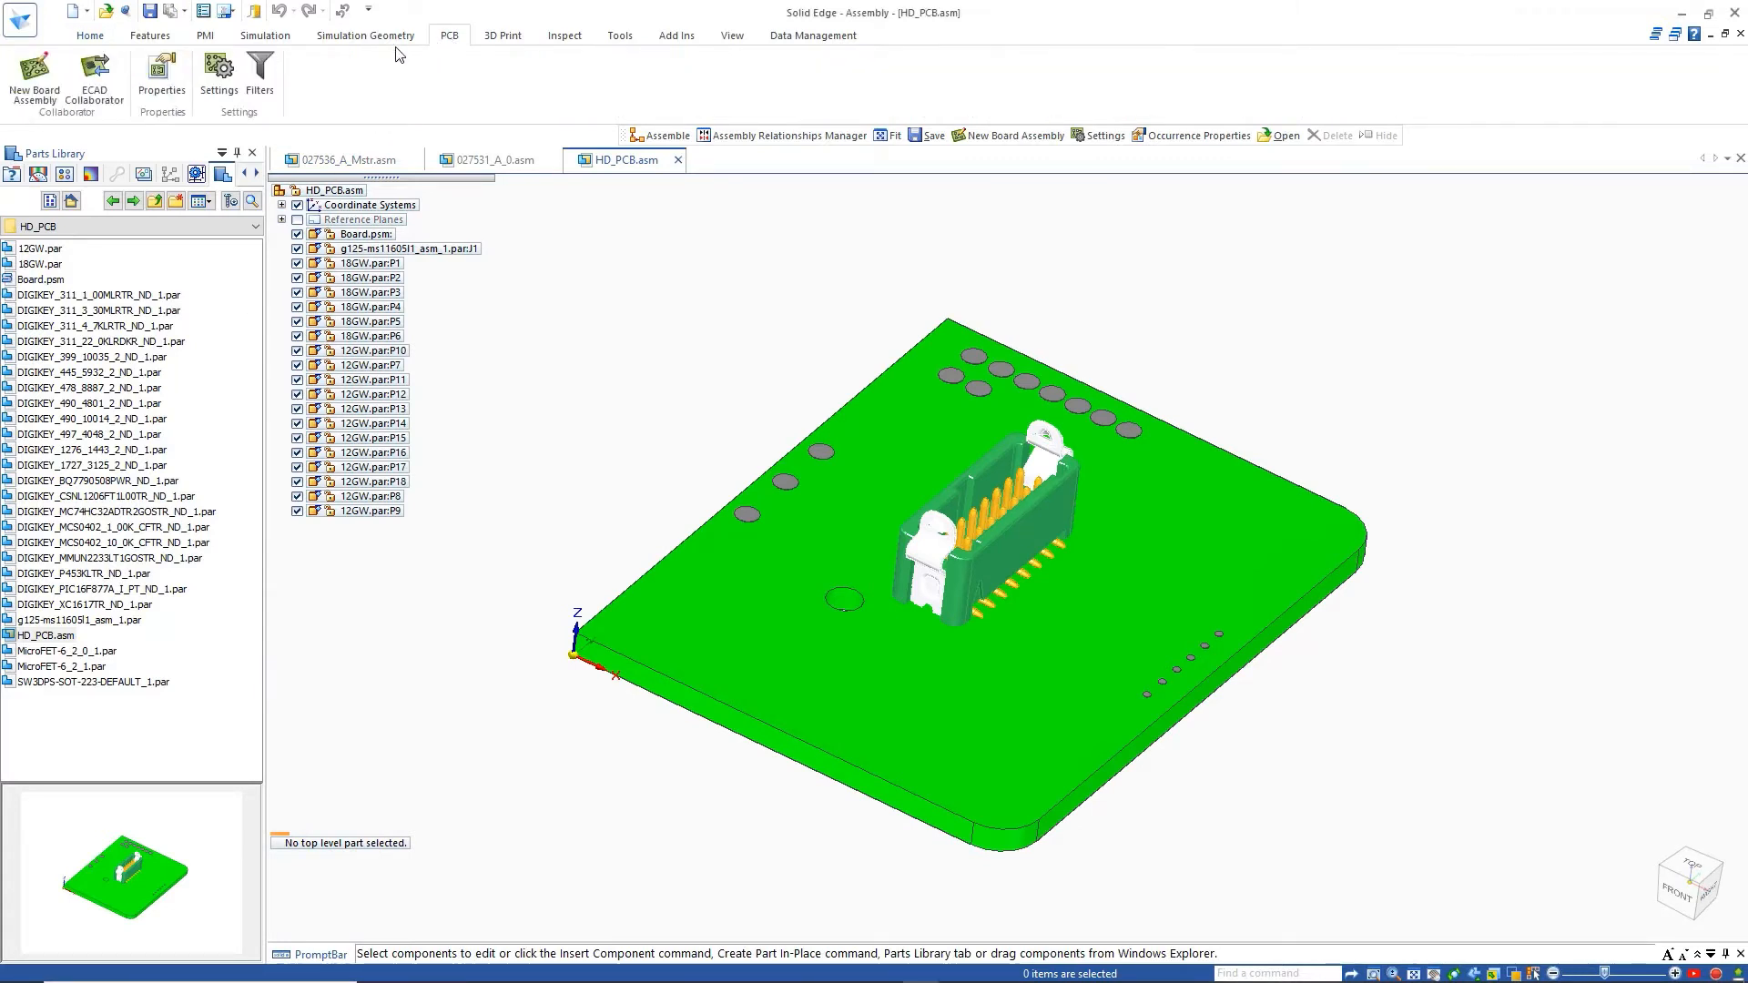
pyautogui.click(110, 88)
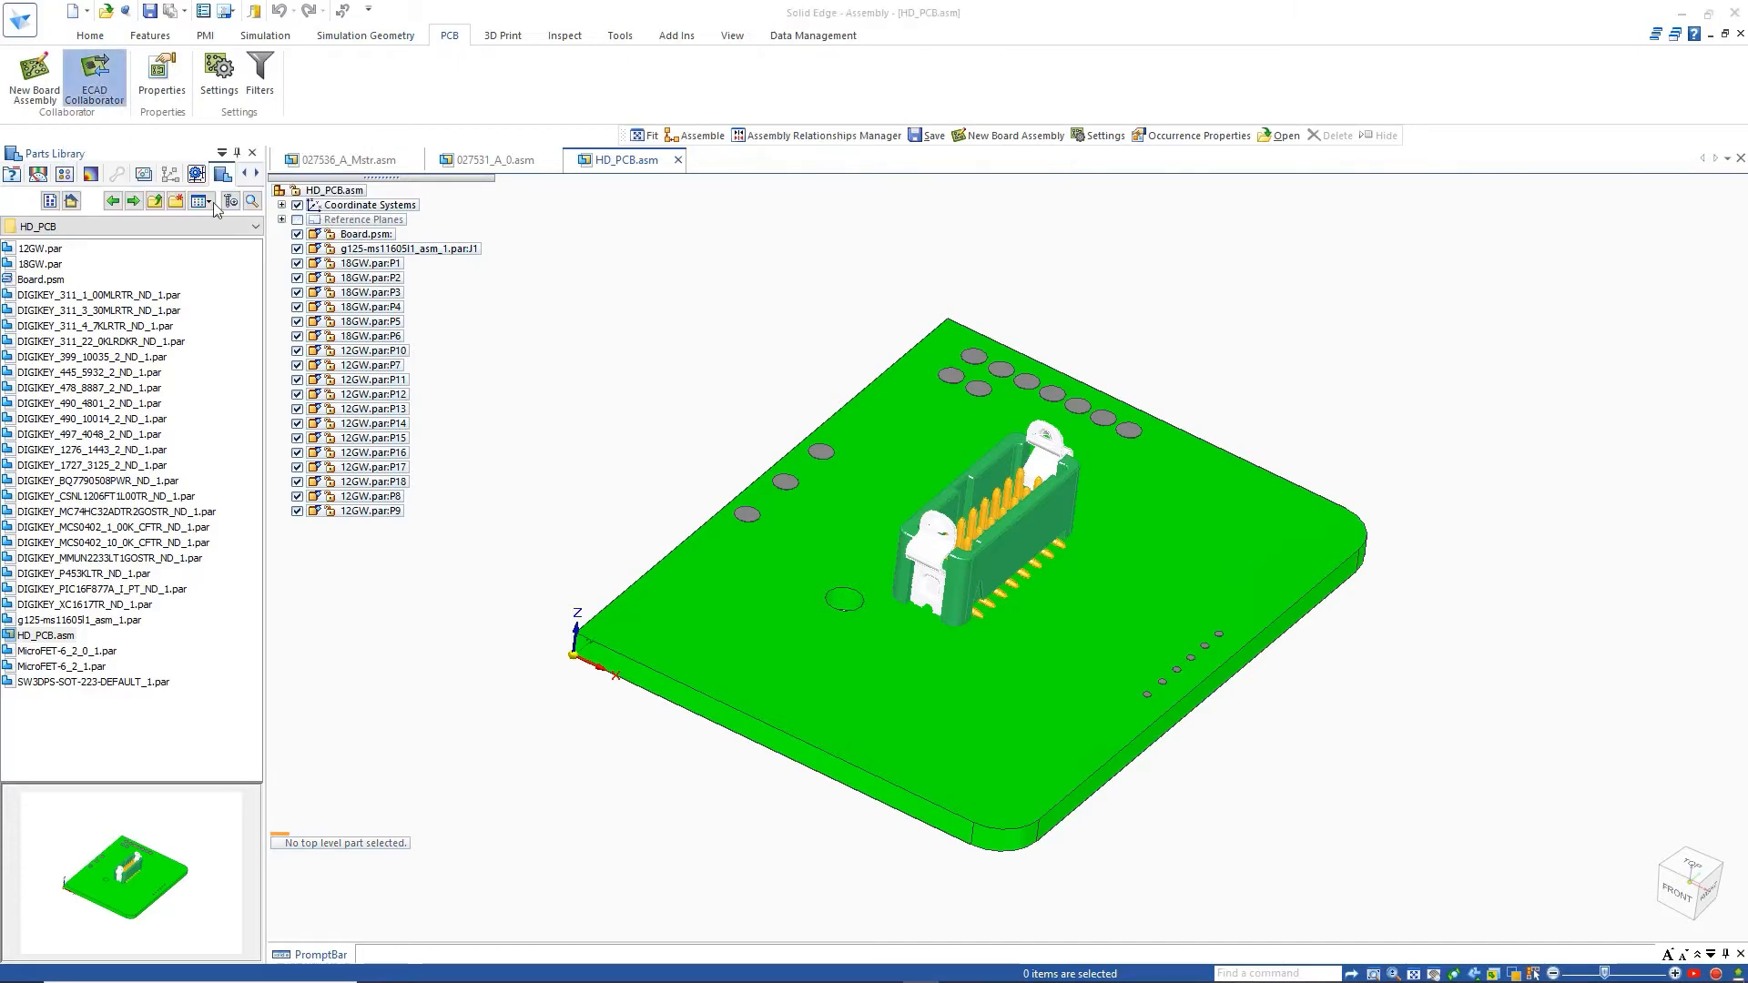
pyautogui.click(790, 58)
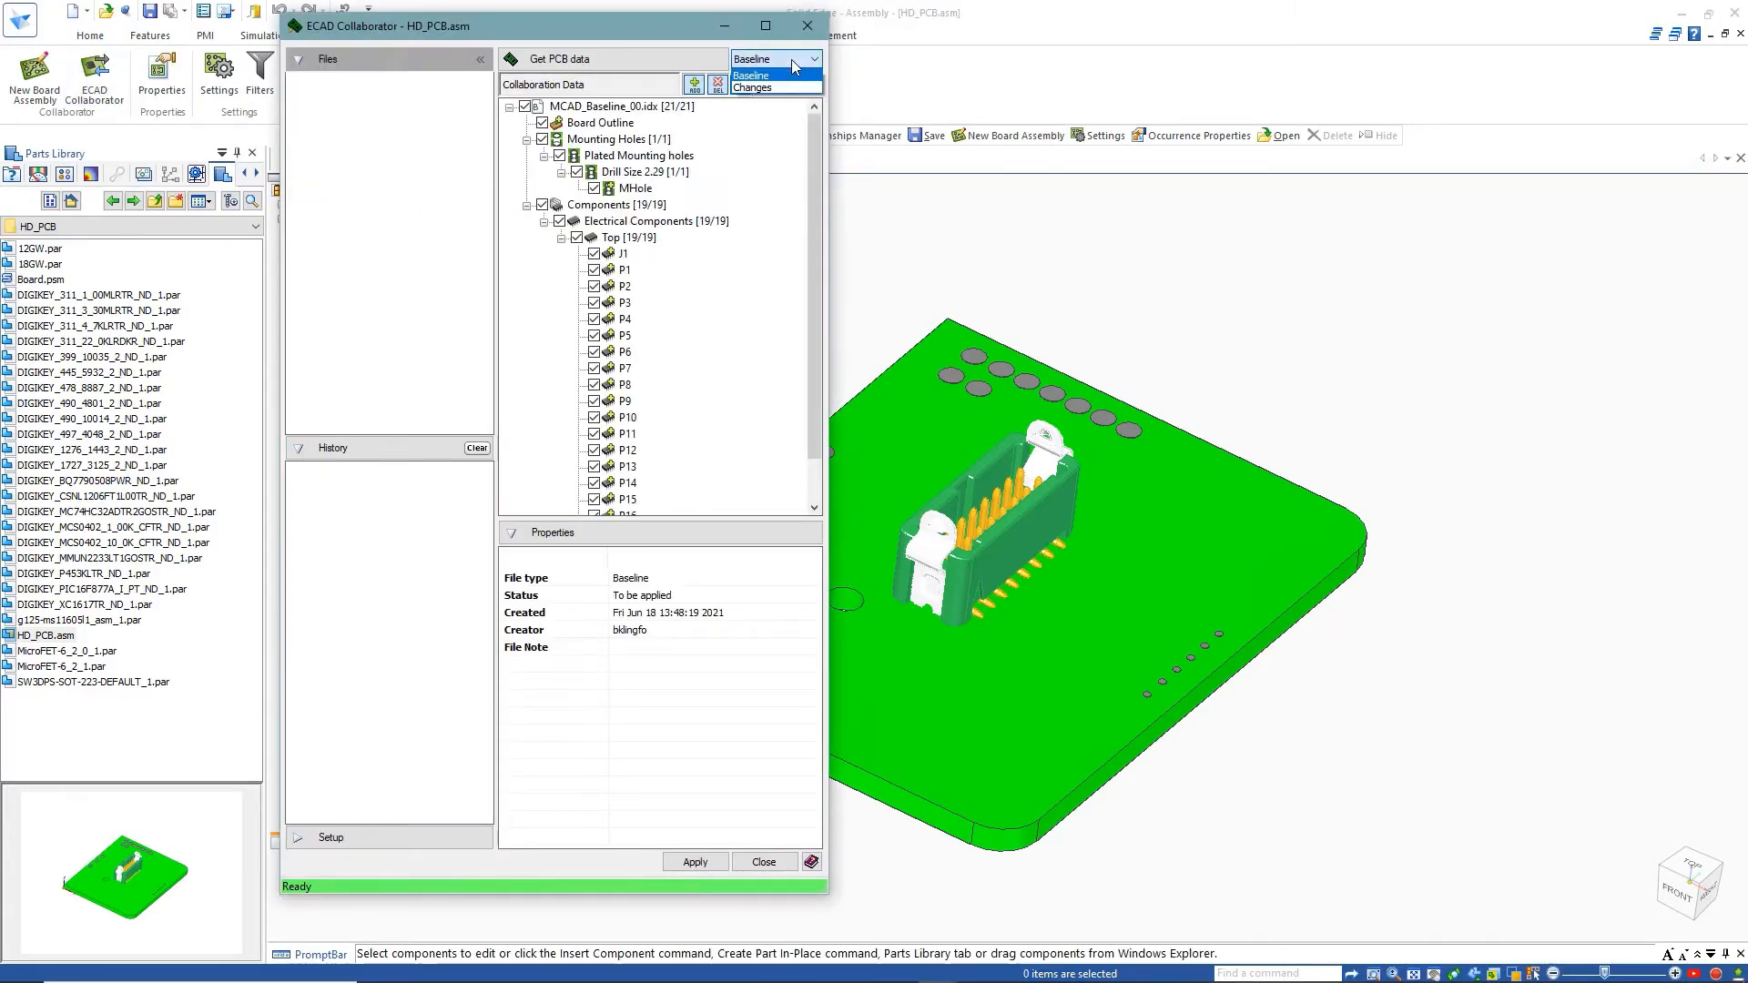
pyautogui.click(789, 76)
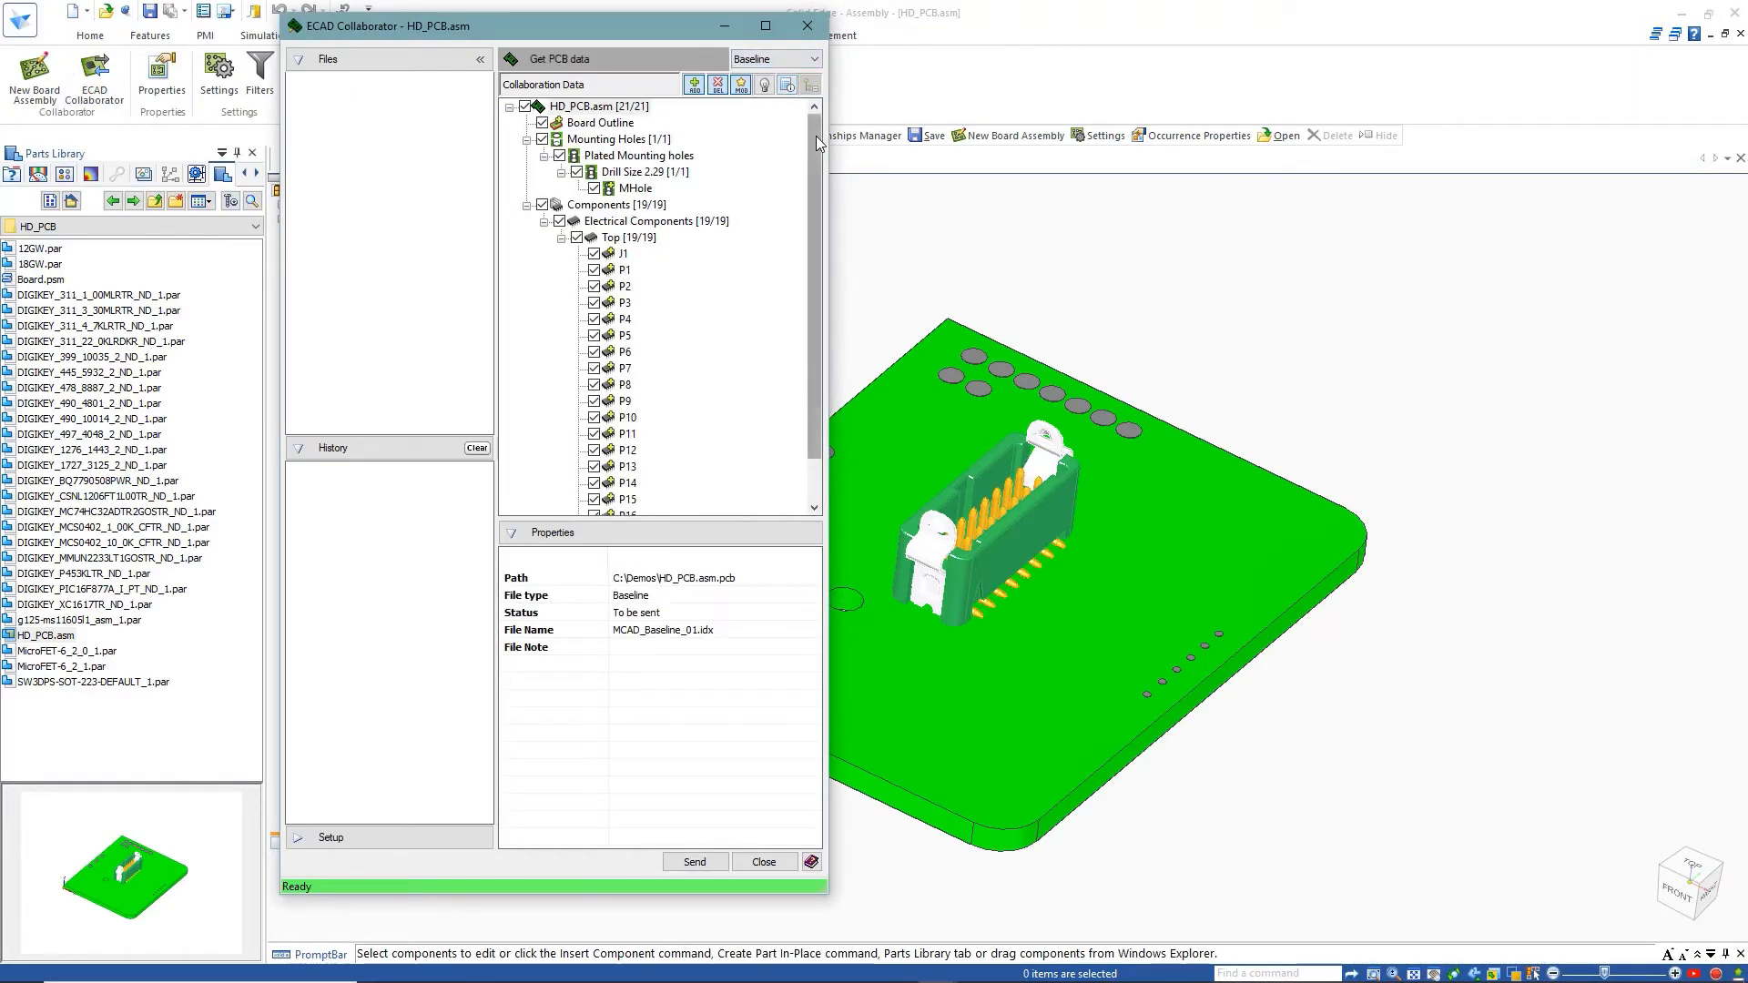
# Send the baseline MCAD_Baseline_01.idx with the file note "Start for PCB design", and close the log and the collaborator
pyautogui.moveTo(815, 134); pyautogui.dragTo(818, 232)
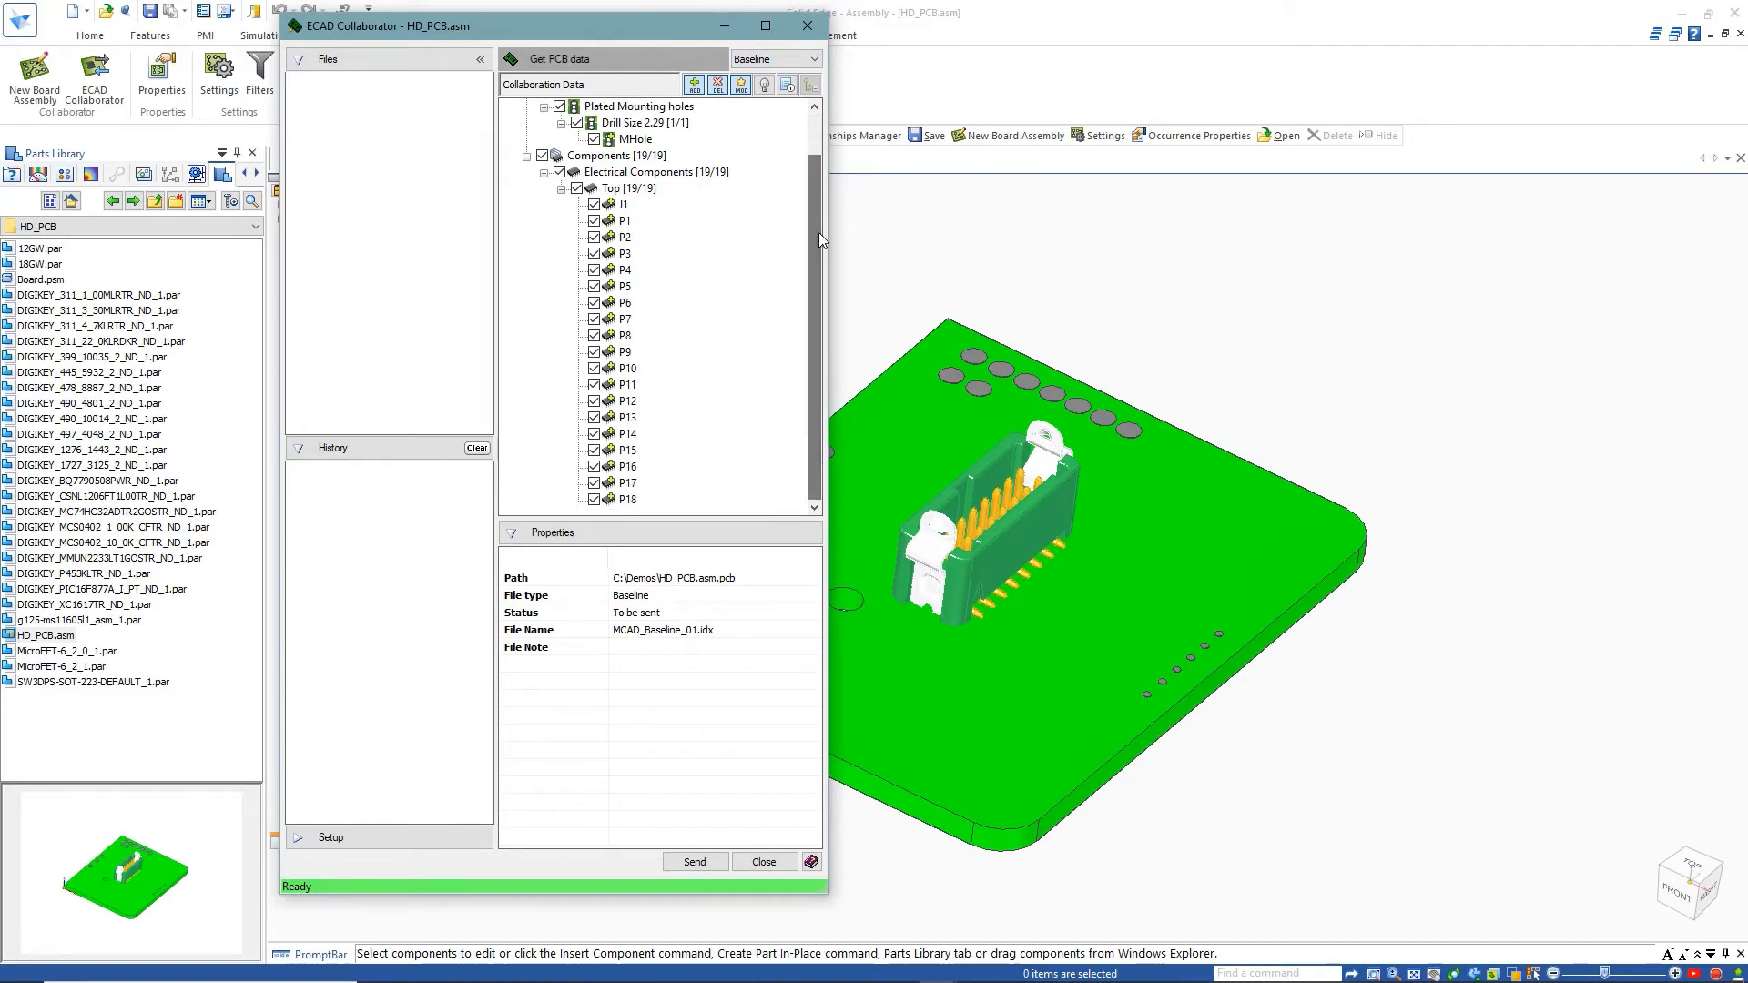
pyautogui.click(679, 654)
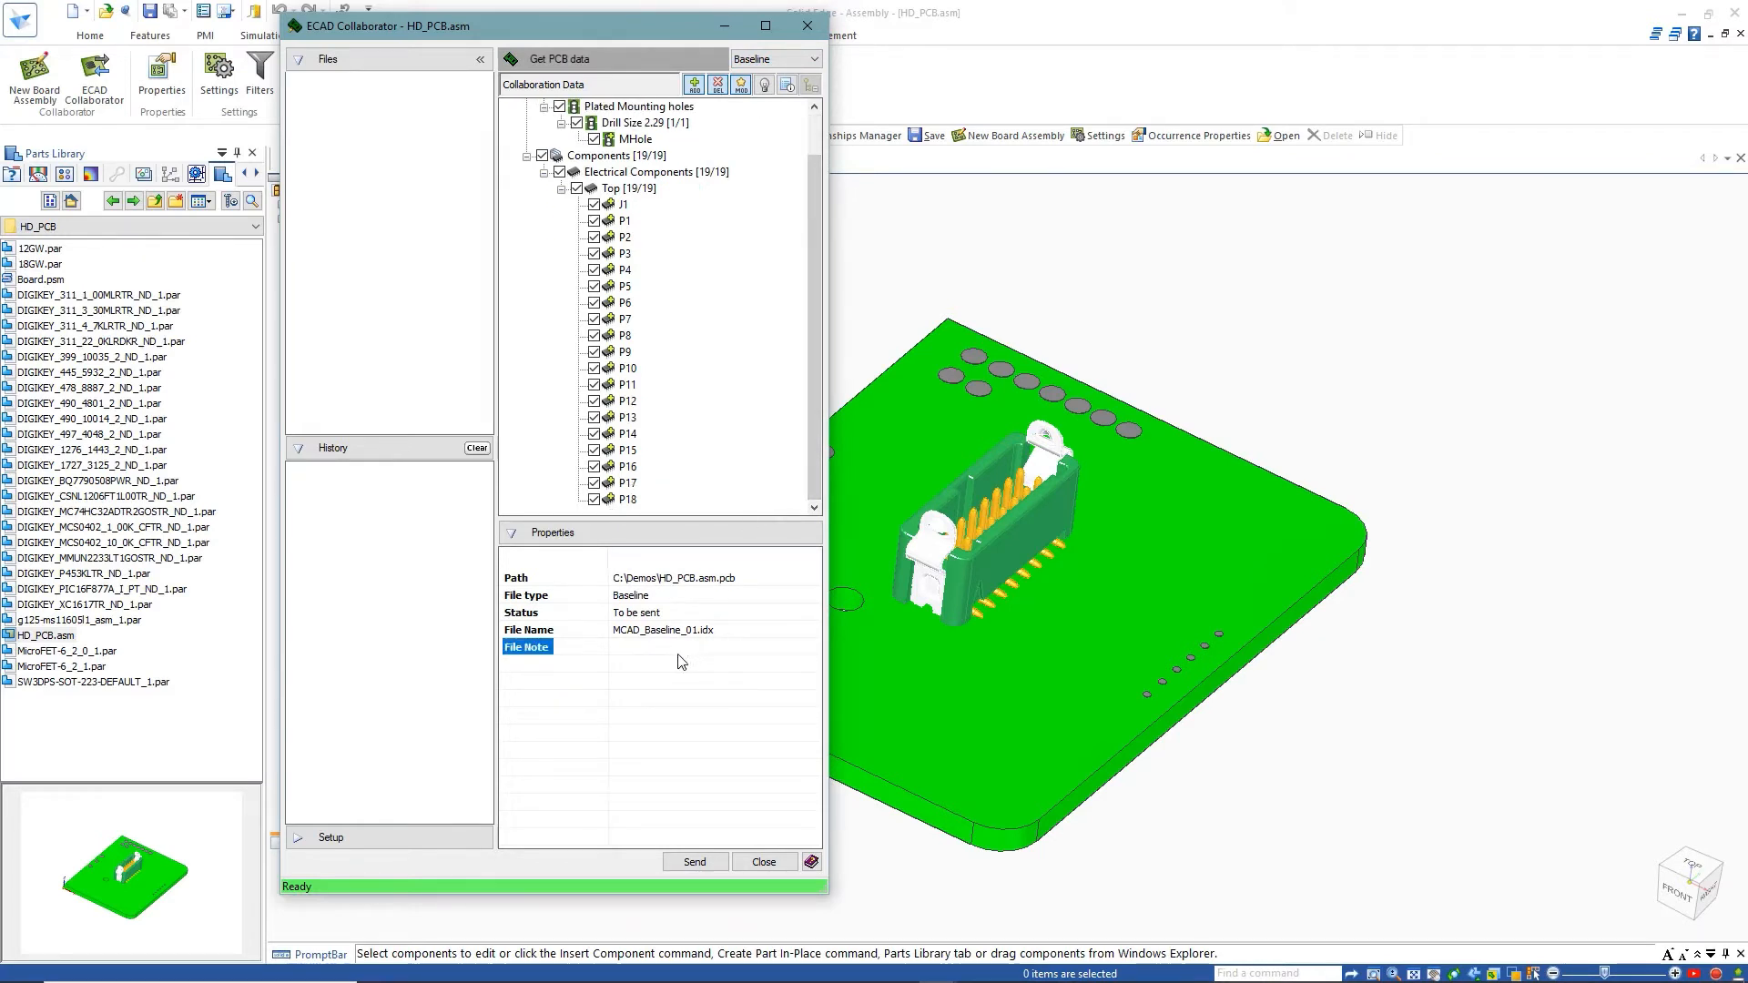
pyautogui.click(622, 653)
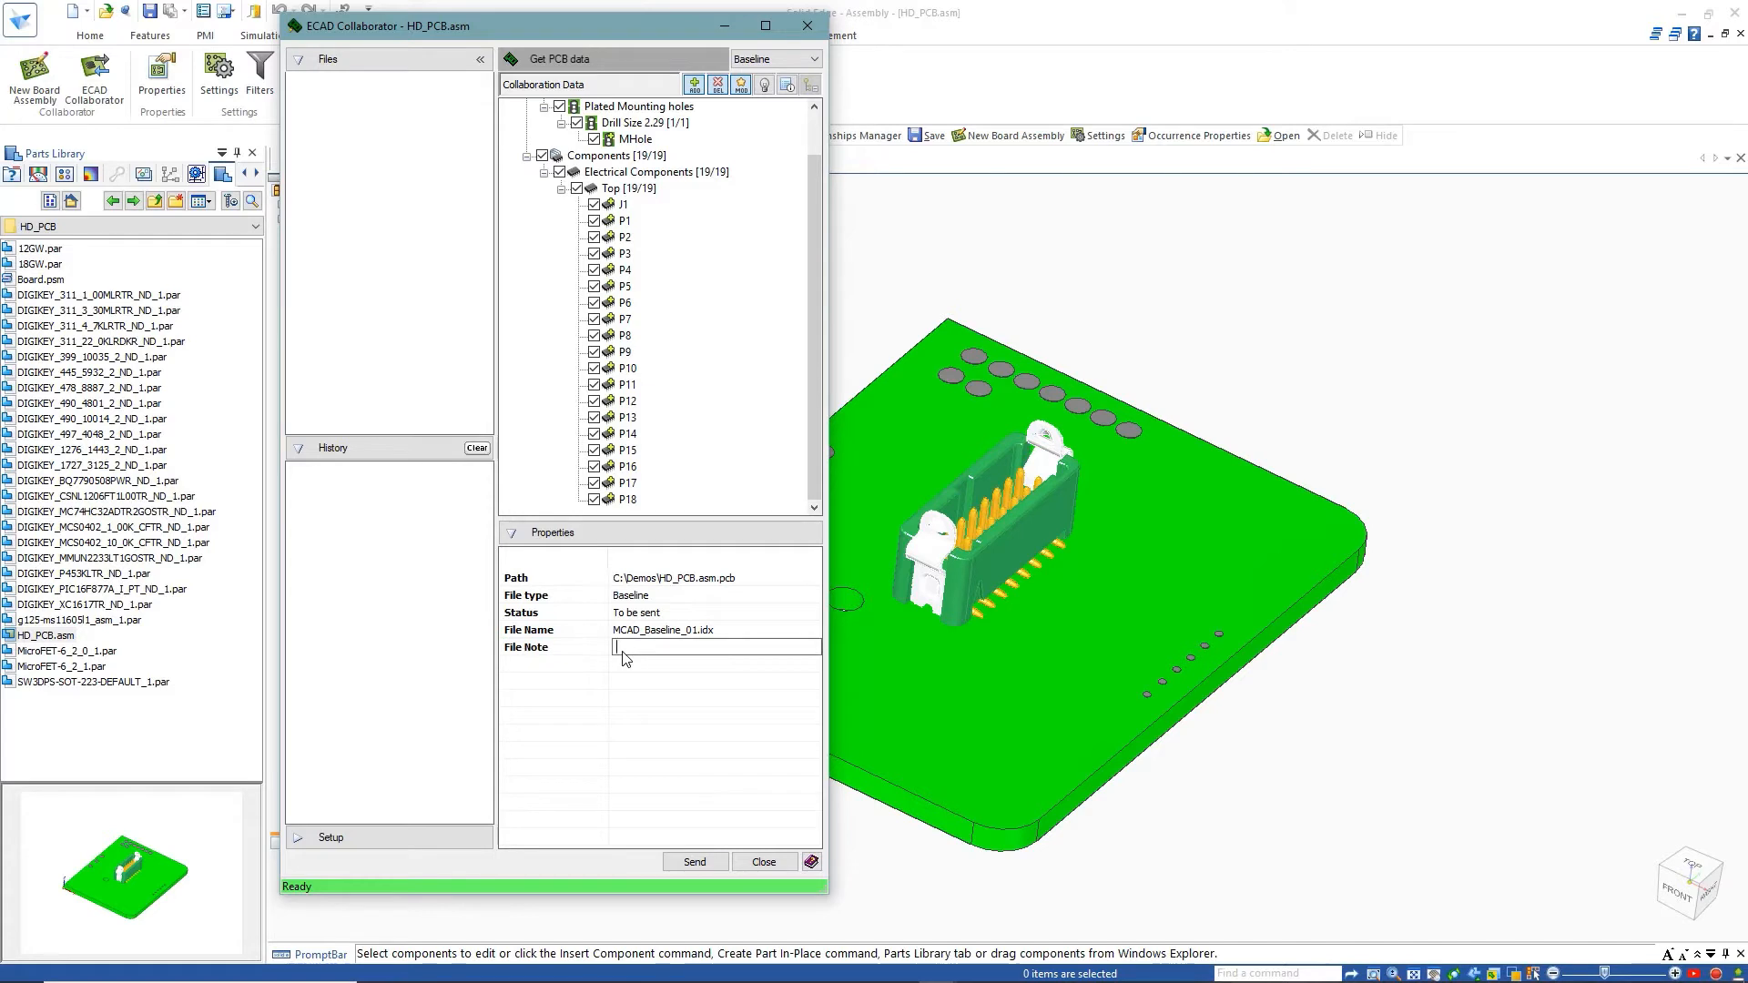
pyautogui.write('Start for PCB design')
pyautogui.click(681, 862)
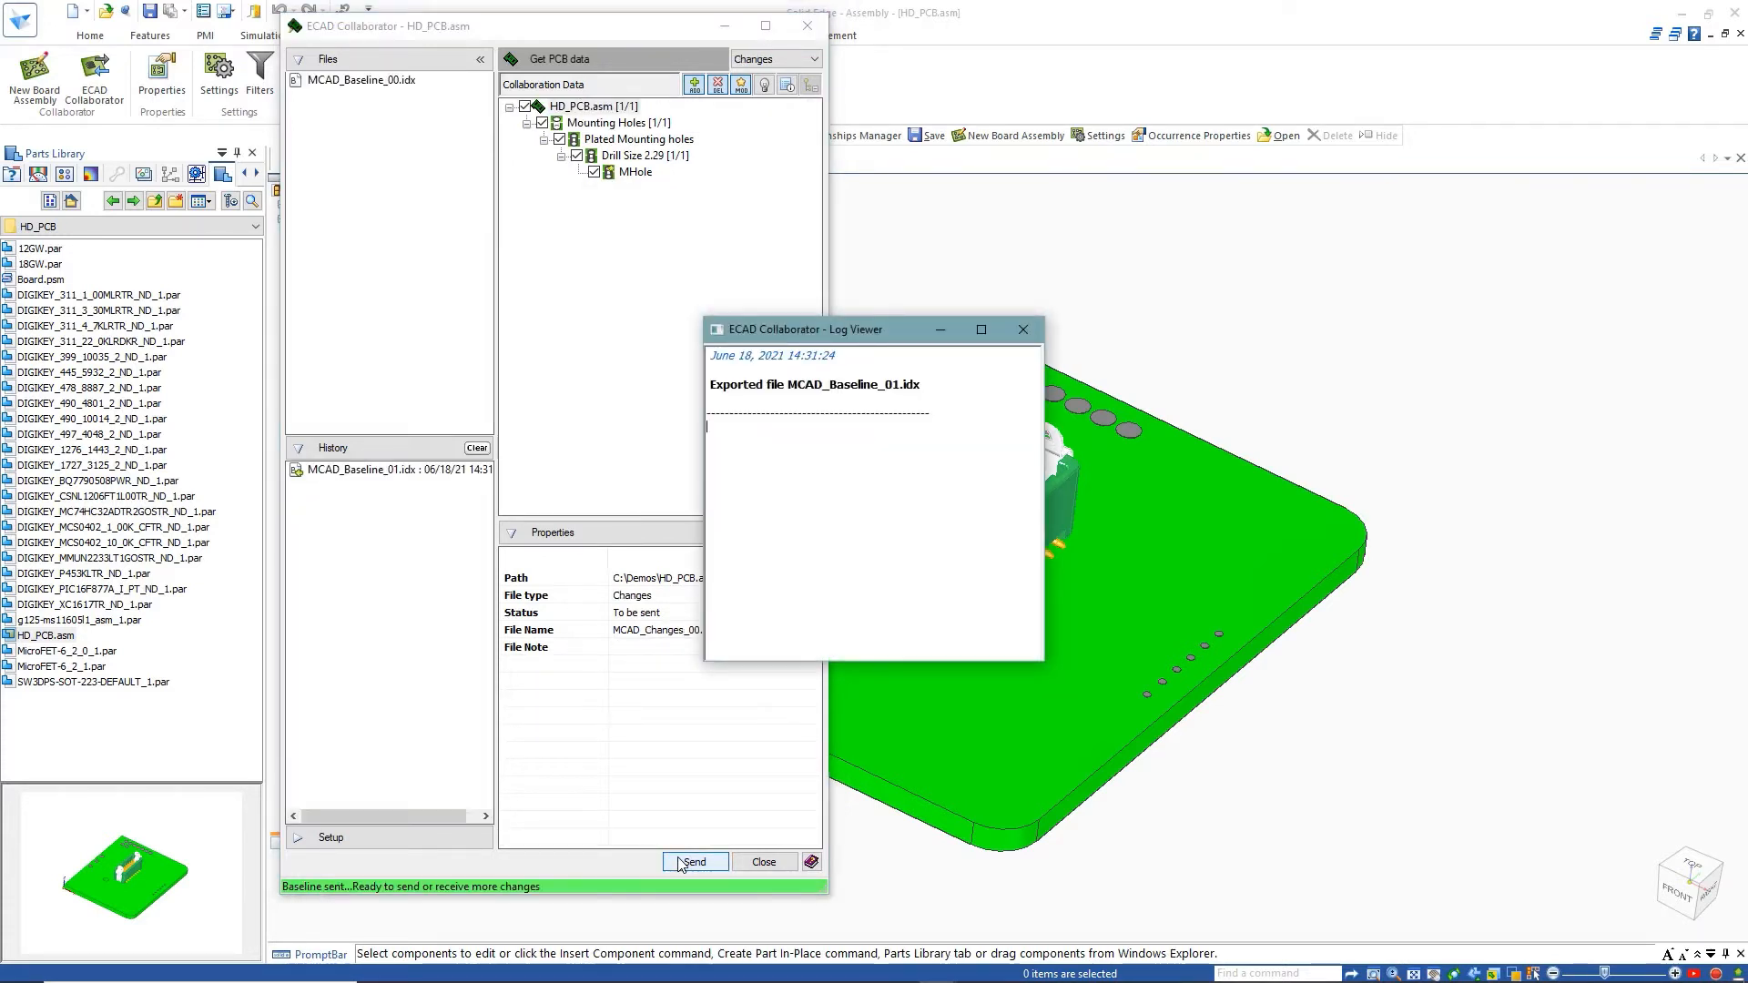
pyautogui.click(1022, 329)
pyautogui.click(808, 27)
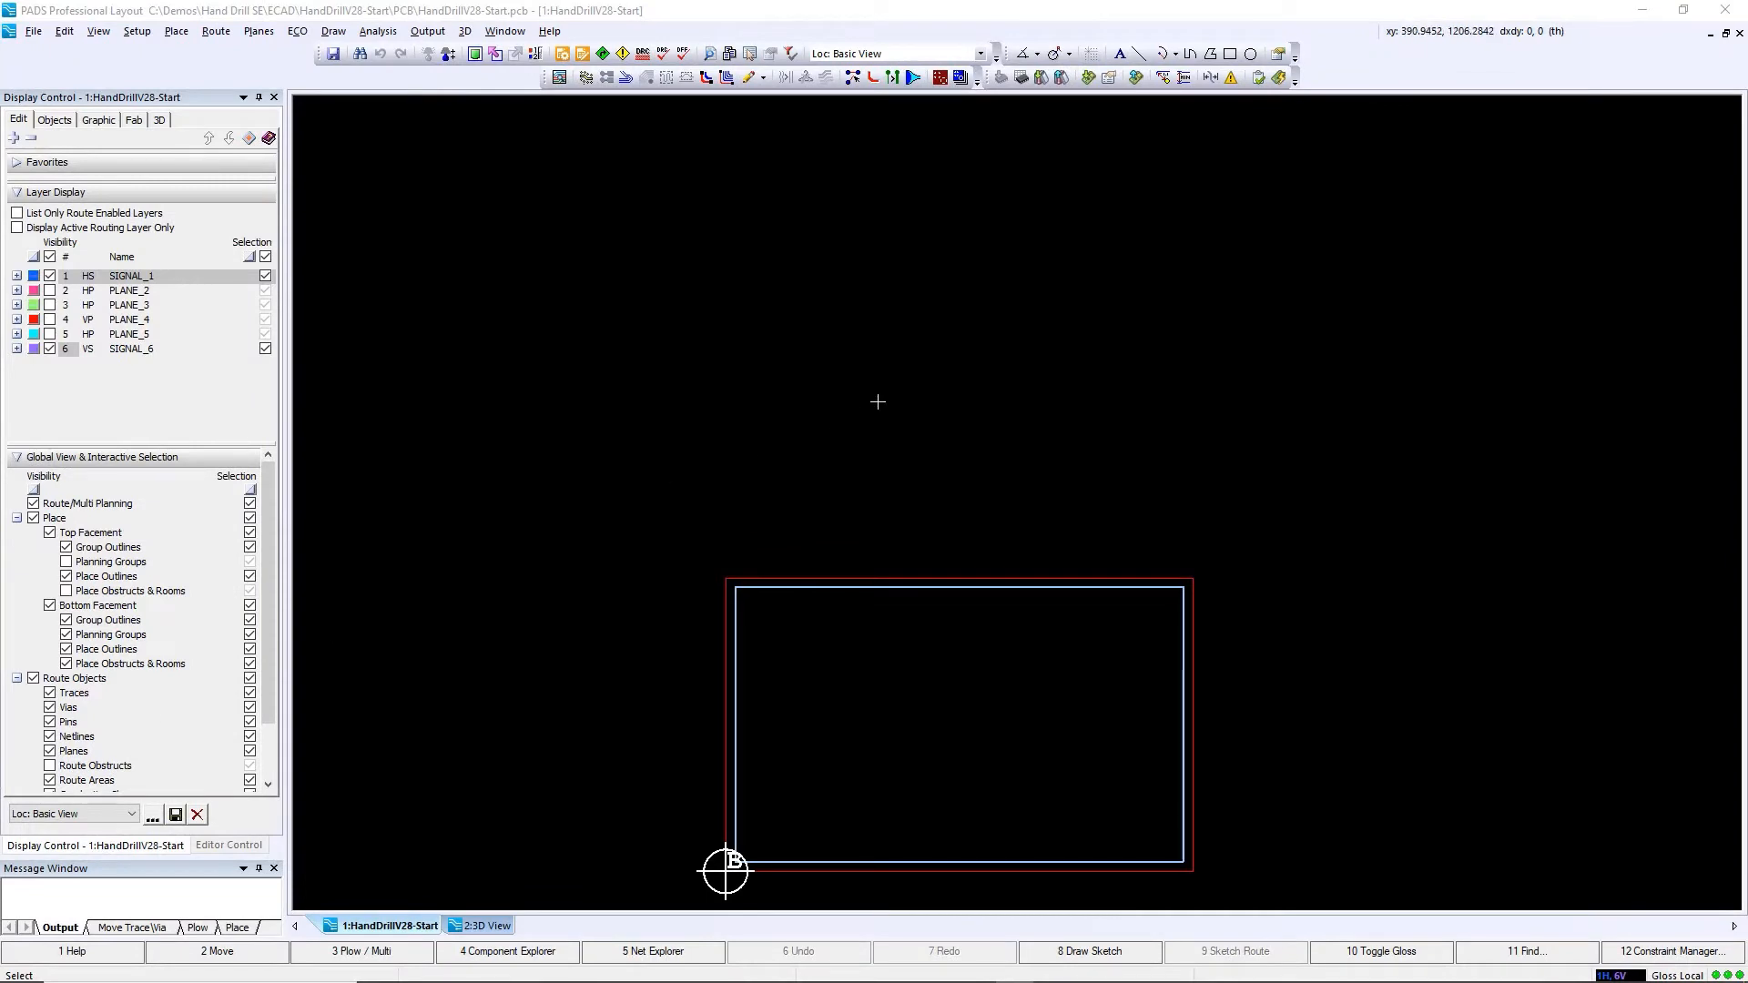
# In PADS Professional Layout, open the MCAD Collaborator for the HandDrillV28-Start board
pyautogui.click(1278, 78)
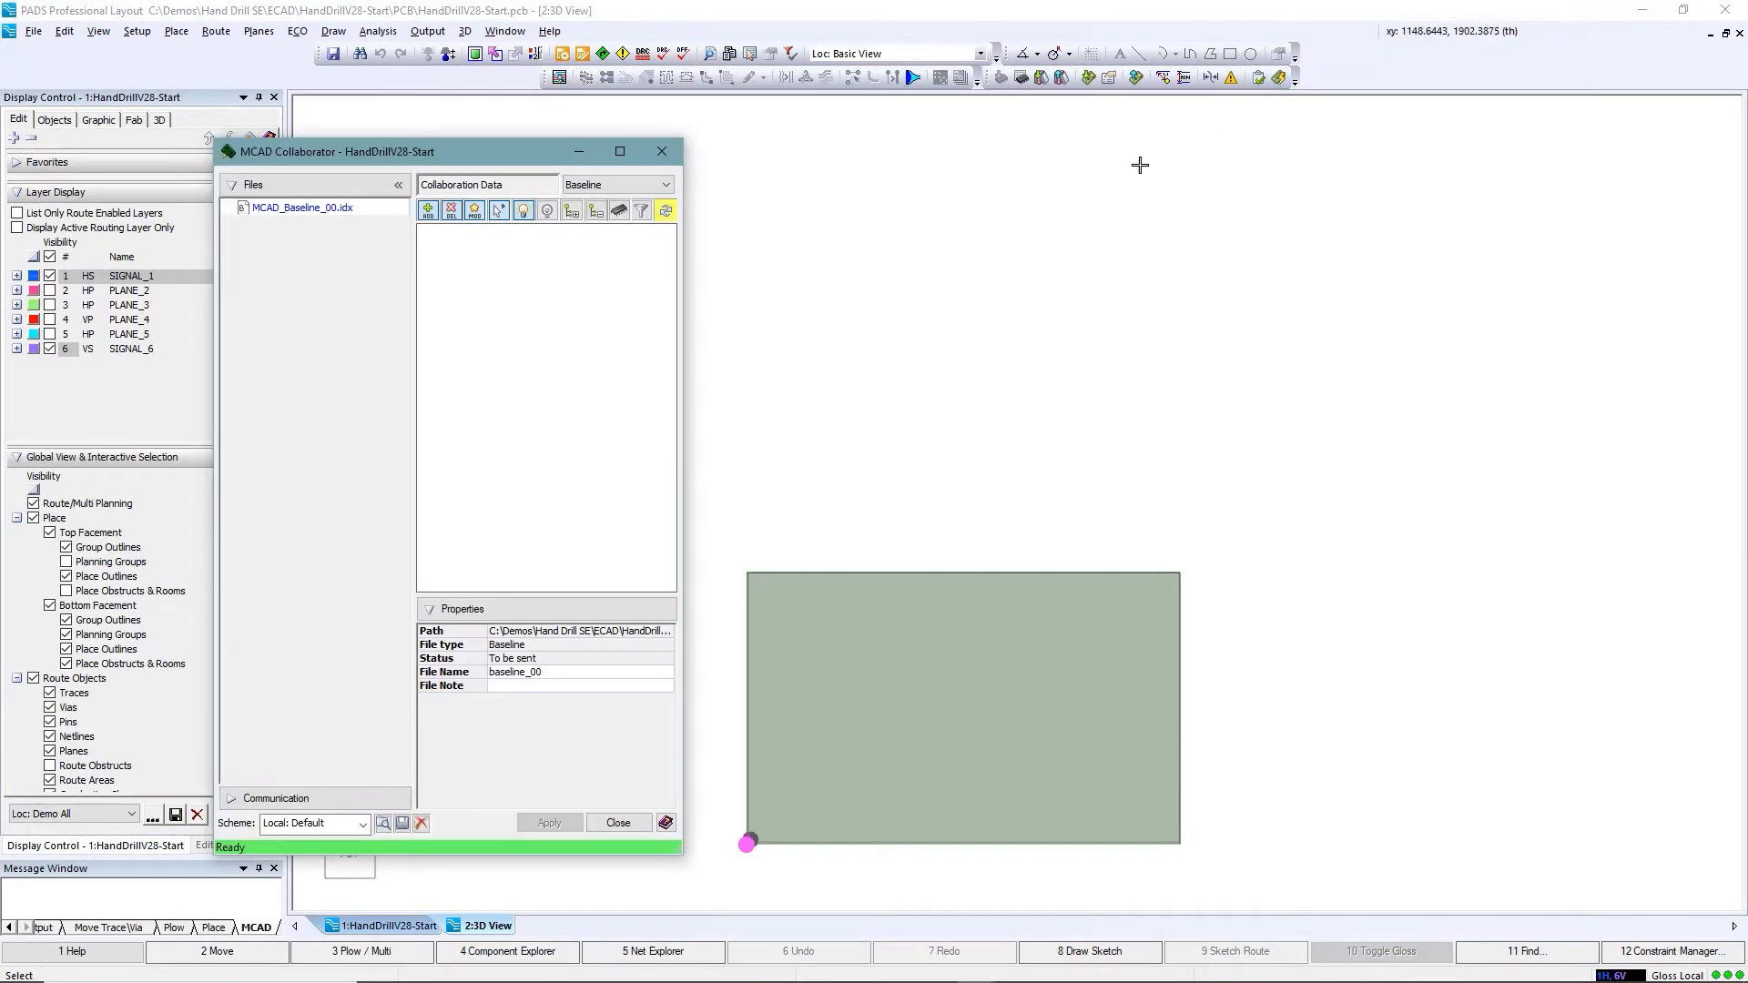
# Apply the MCAD_Baseline_00.idx baseline to the board in MCAD Collaborator and close the collaborator
pyautogui.click(346, 211)
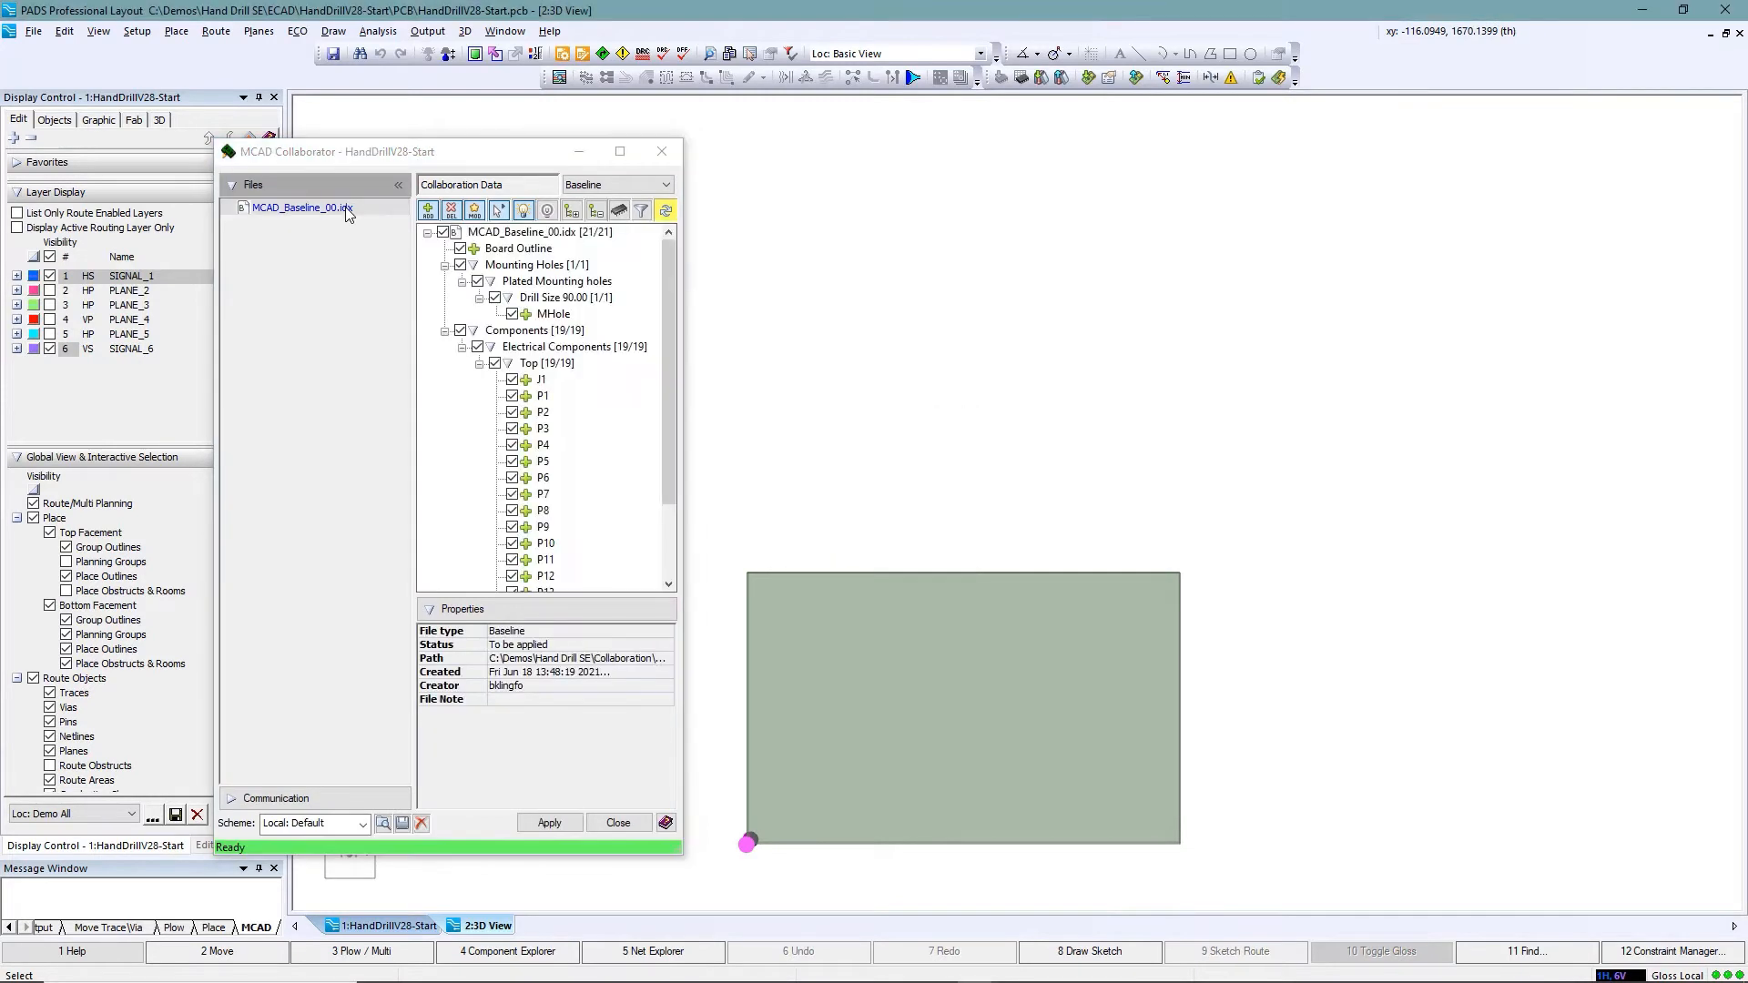
pyautogui.click(498, 234)
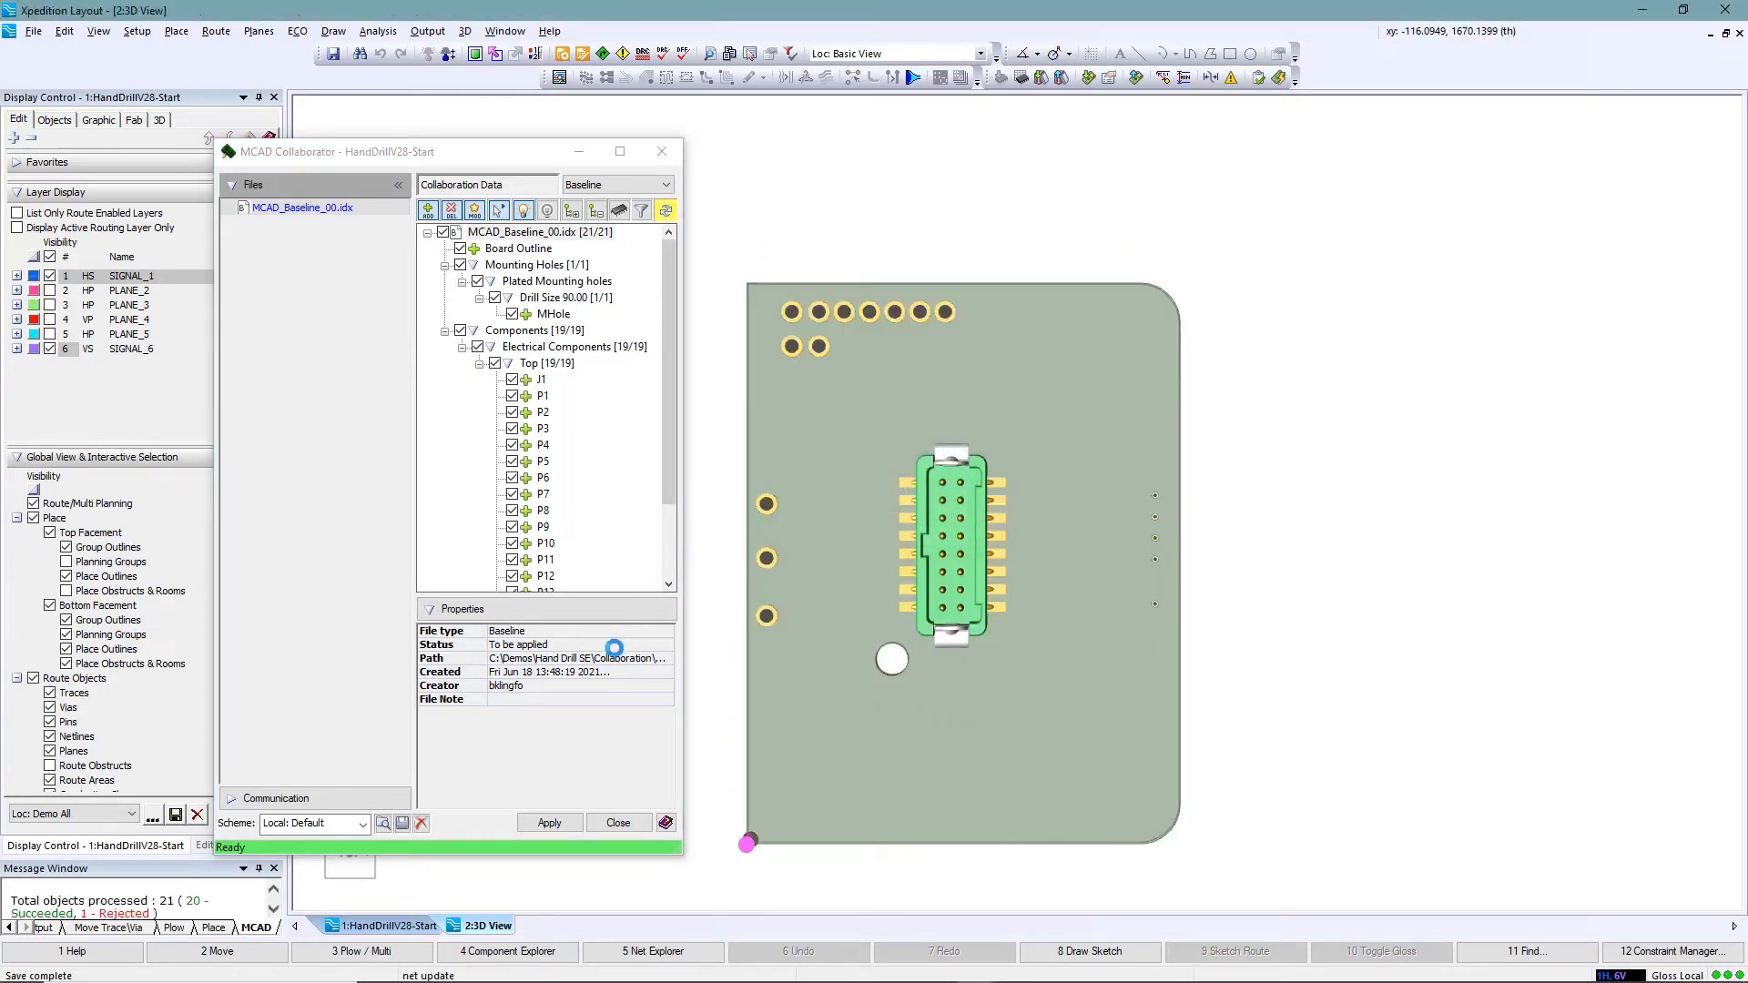
pyautogui.click(618, 823)
pyautogui.moveTo(354, 845); pyautogui.dragTo(370, 853)
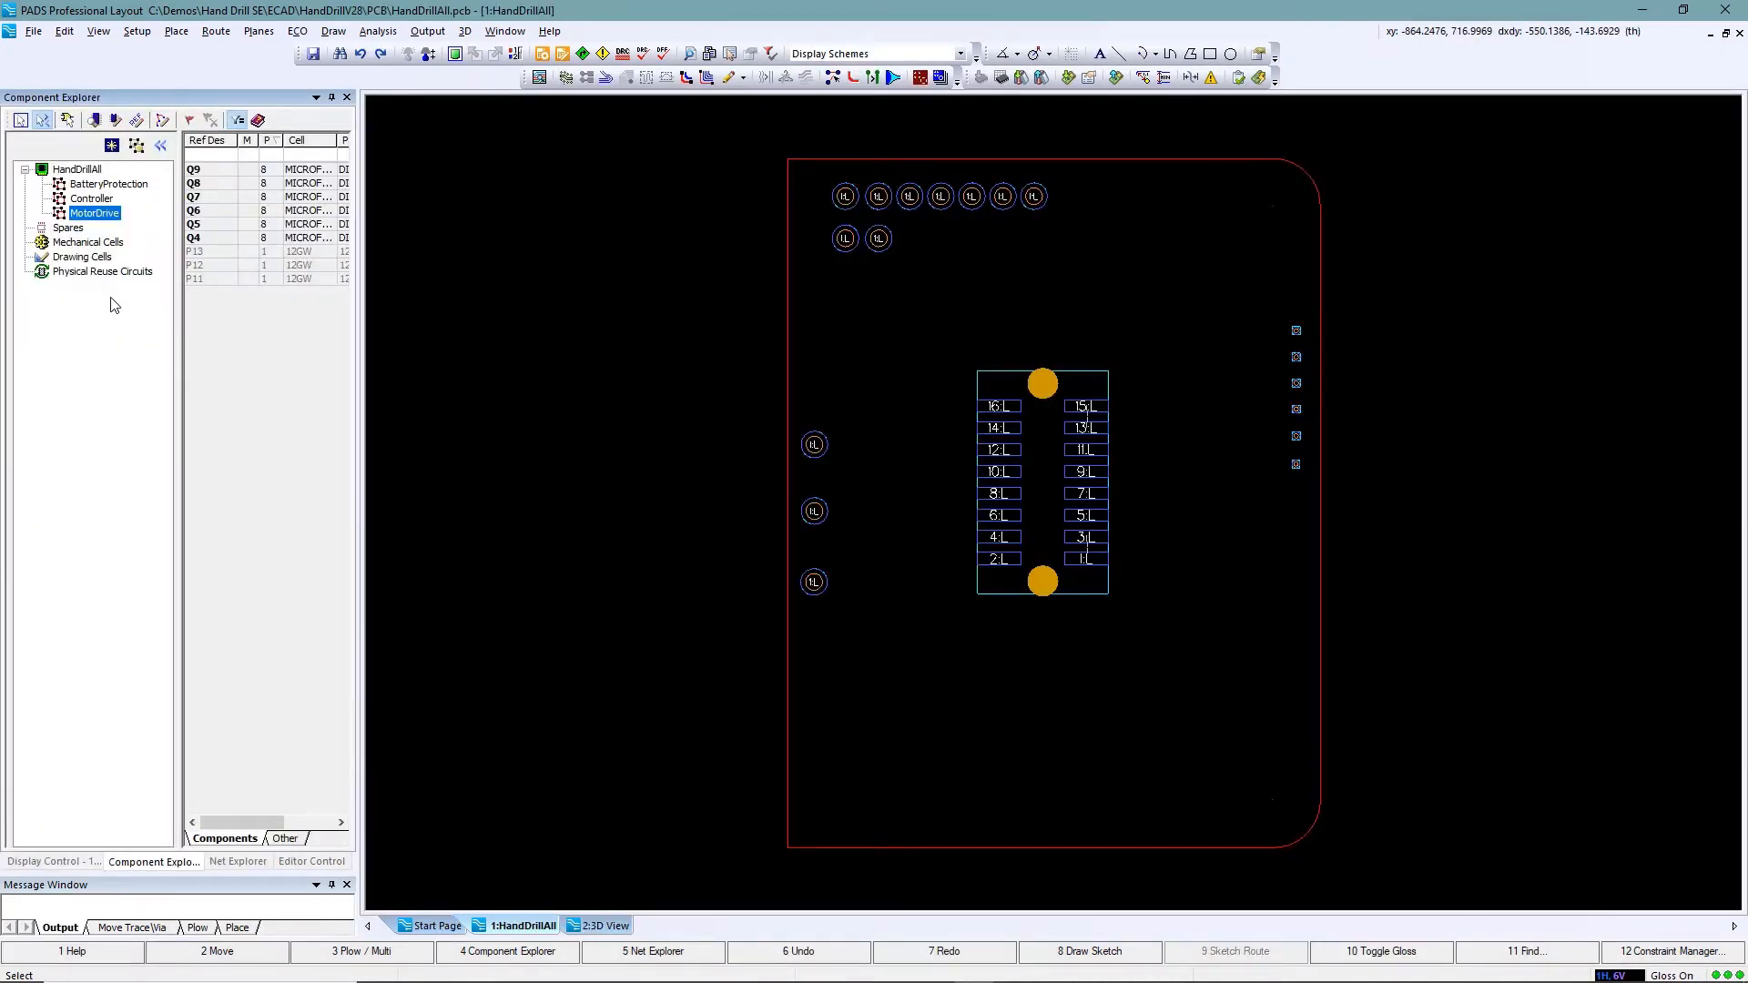
# Place the BatteryProtection group in the board's upper right, Controller in its lower right and MotorDrive beside the left-edge pads
pyautogui.moveTo(109, 183); pyautogui.dragTo(1175, 283)
pyautogui.moveTo(95, 203); pyautogui.dragTo(1156, 669)
pyautogui.moveTo(94, 213); pyautogui.dragTo(895, 504)
# Arrange all levels of the BatteryProtection planning group and place its parts outside the board, beside the upper right corner
pyautogui.click(1080, 329)
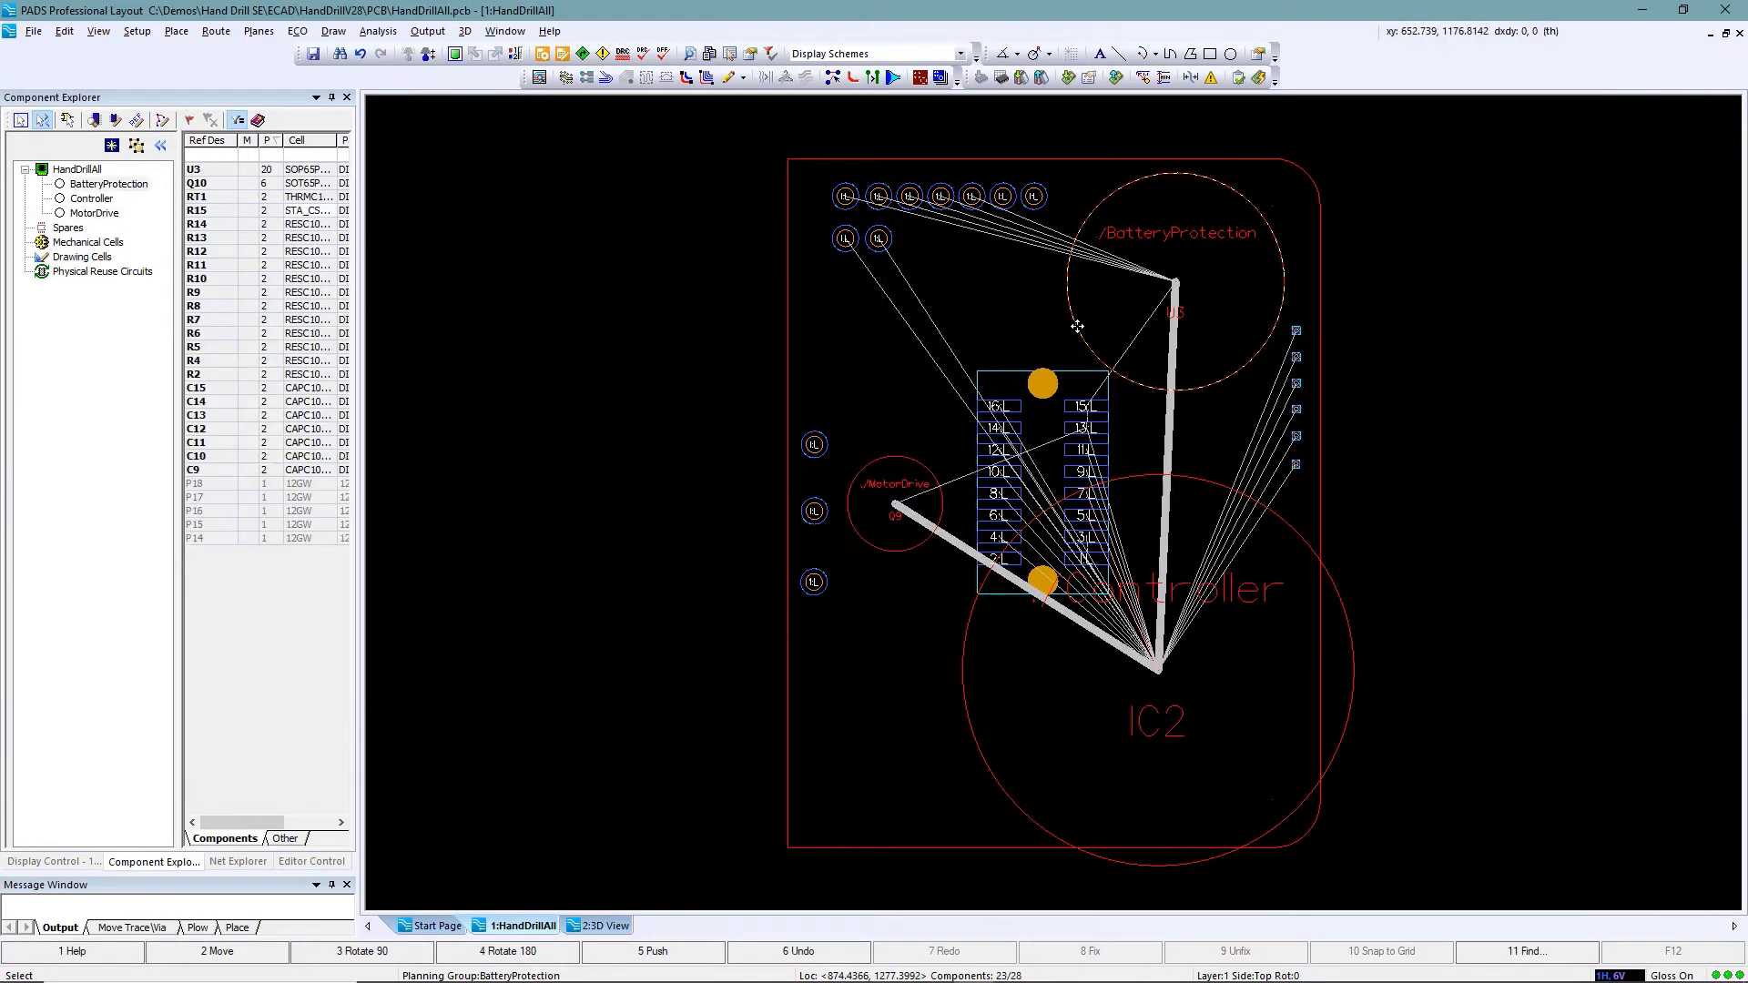
pyautogui.rightClick(1078, 326)
pyautogui.moveTo(1207, 626)
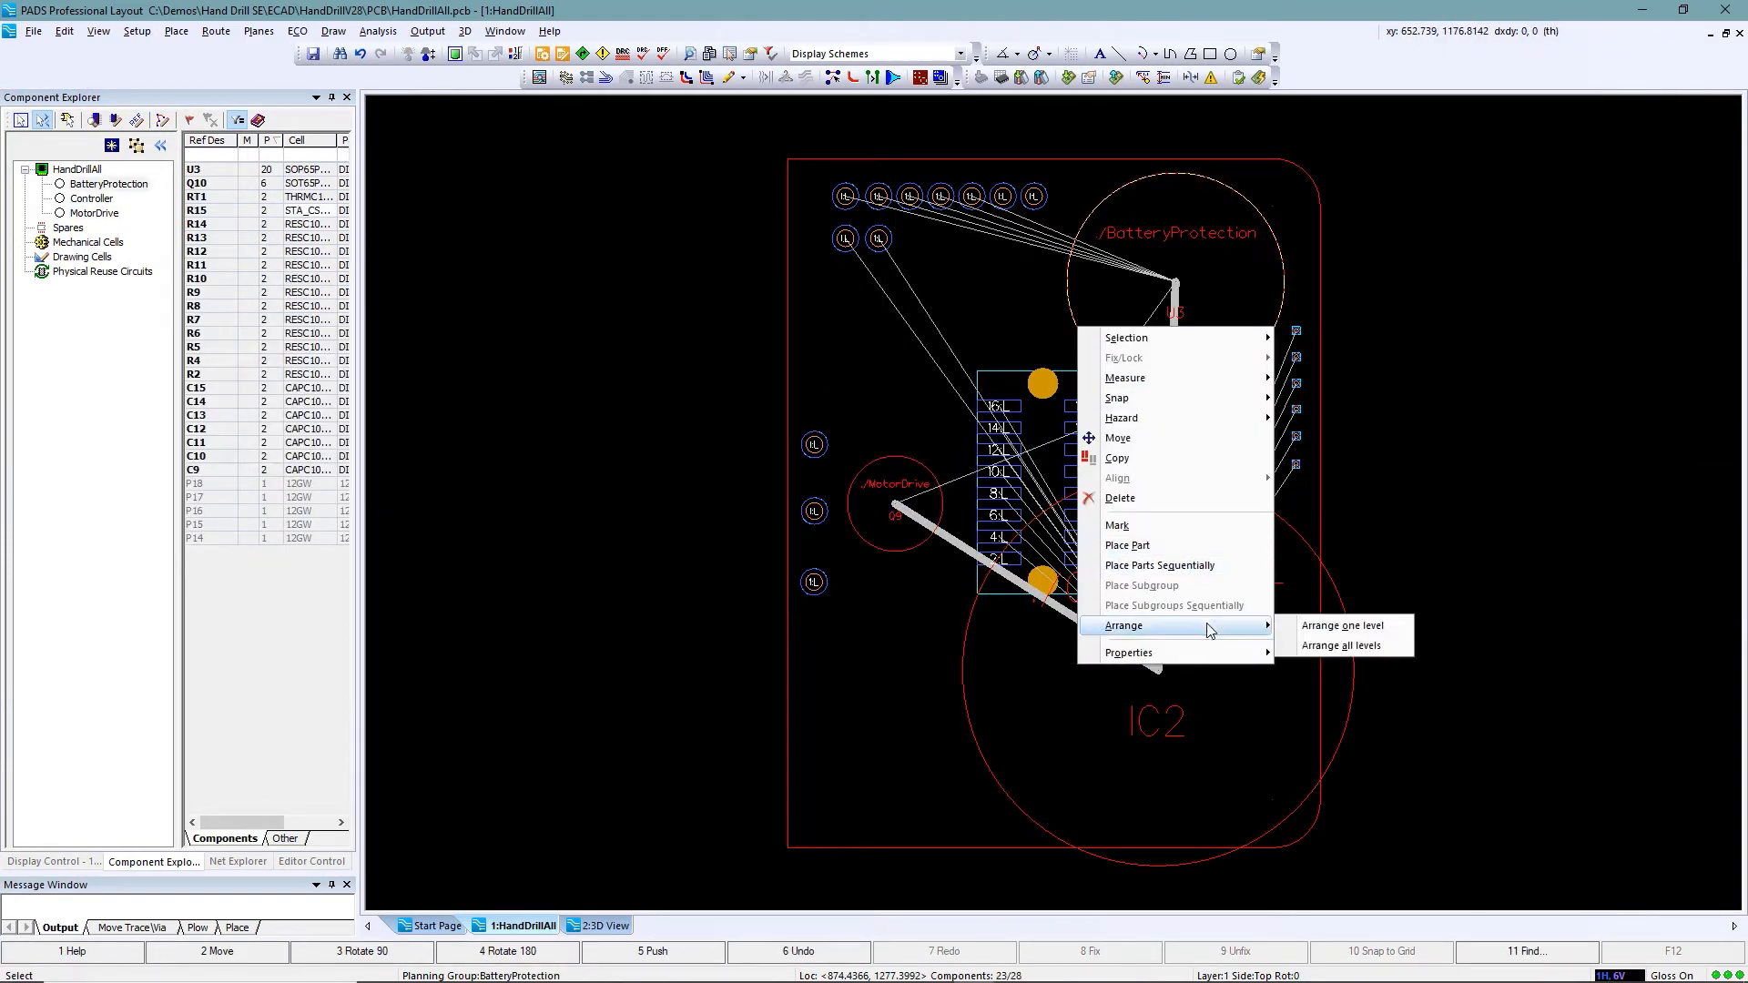
pyautogui.click(1313, 645)
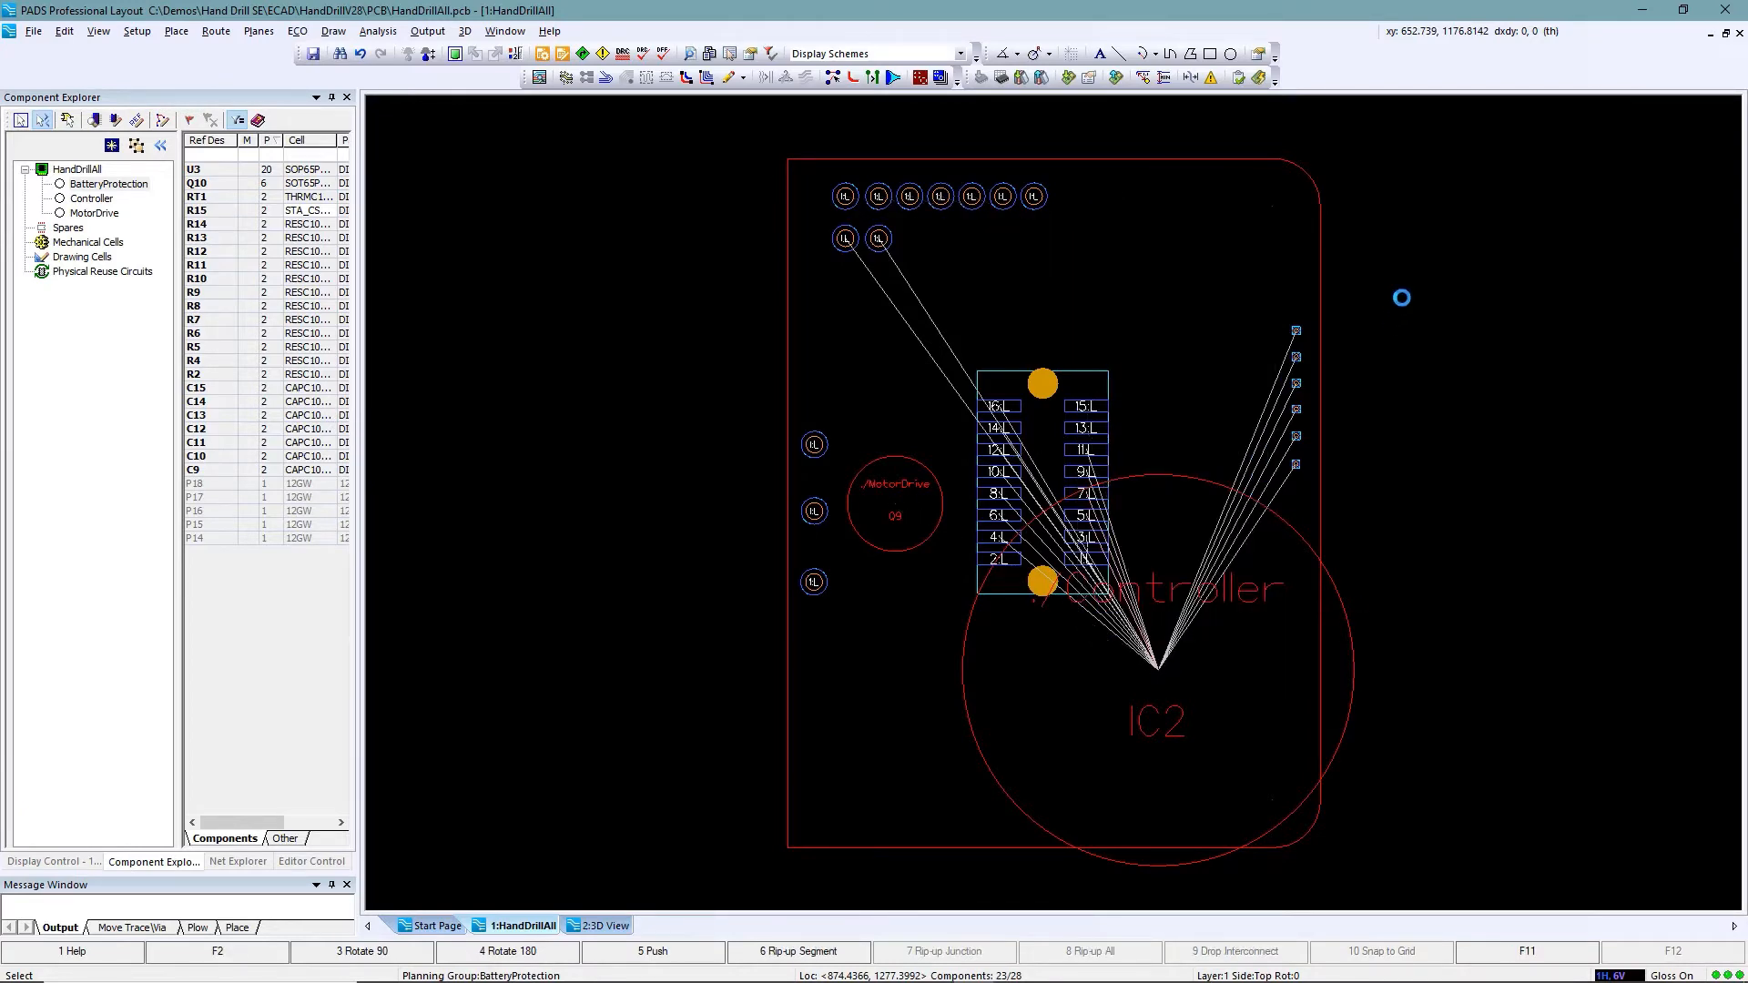
pyautogui.click(1461, 292)
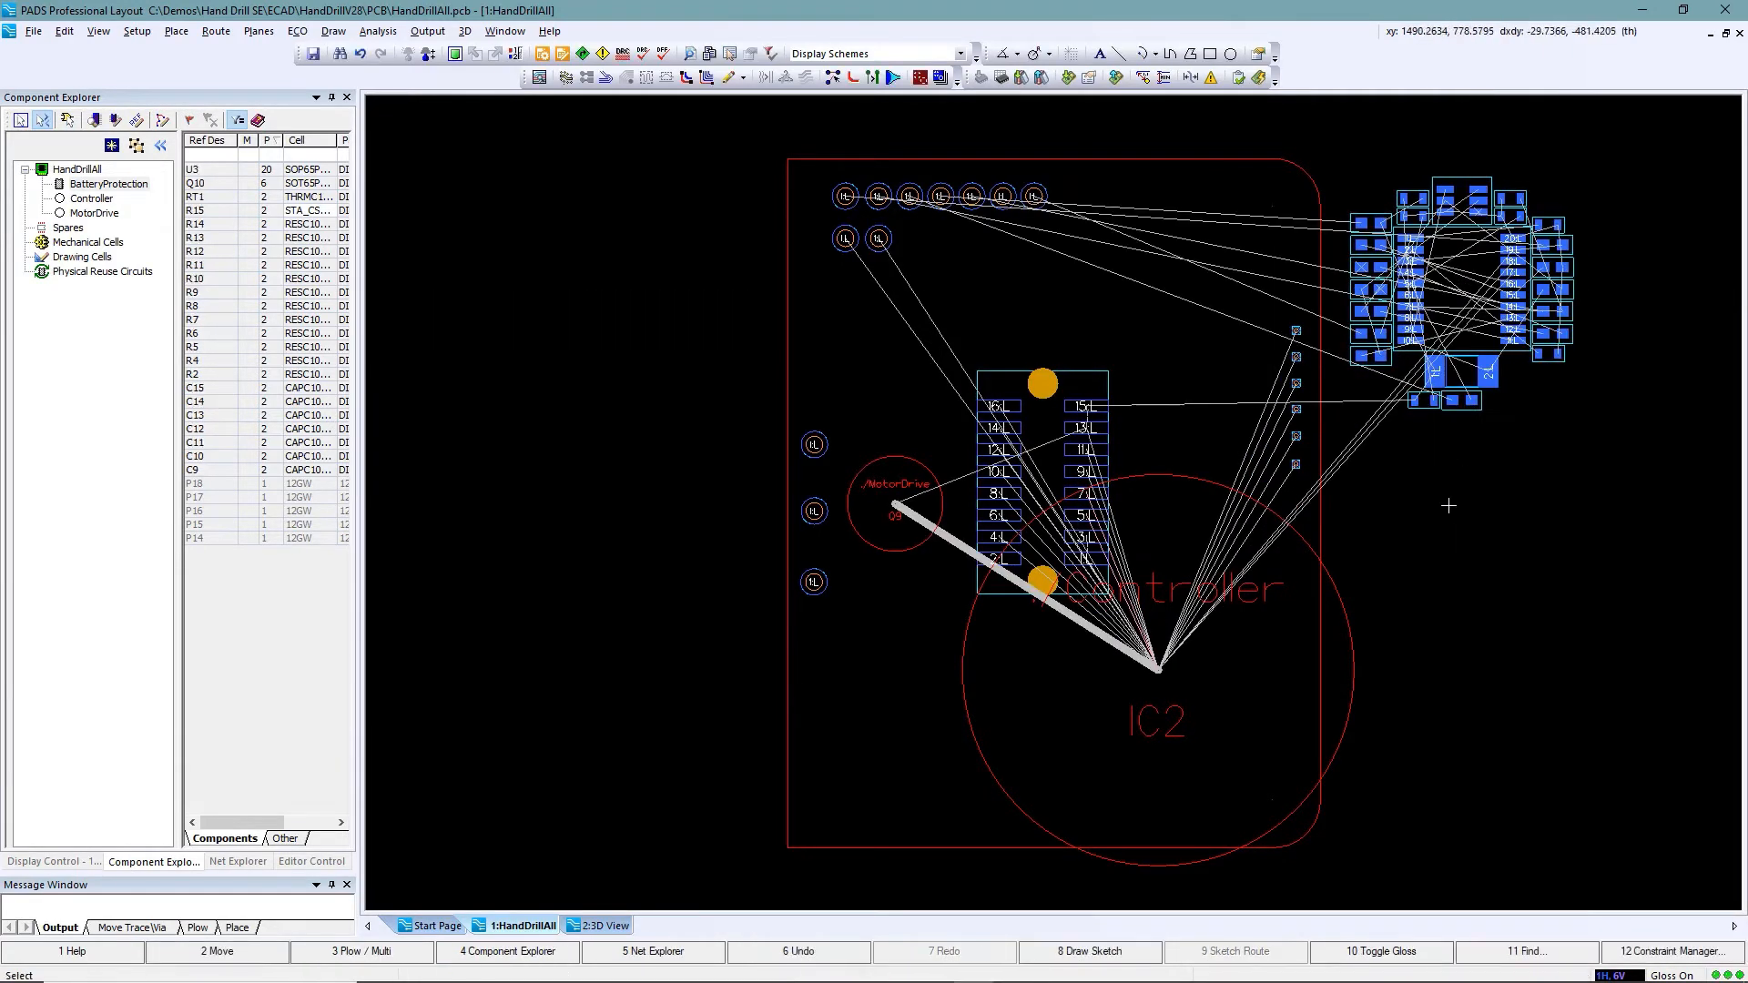
# Arrange all levels of the Controller planning group and place its parts outside the board's lower right edge
pyautogui.click(963, 695)
pyautogui.rightClick(963, 694)
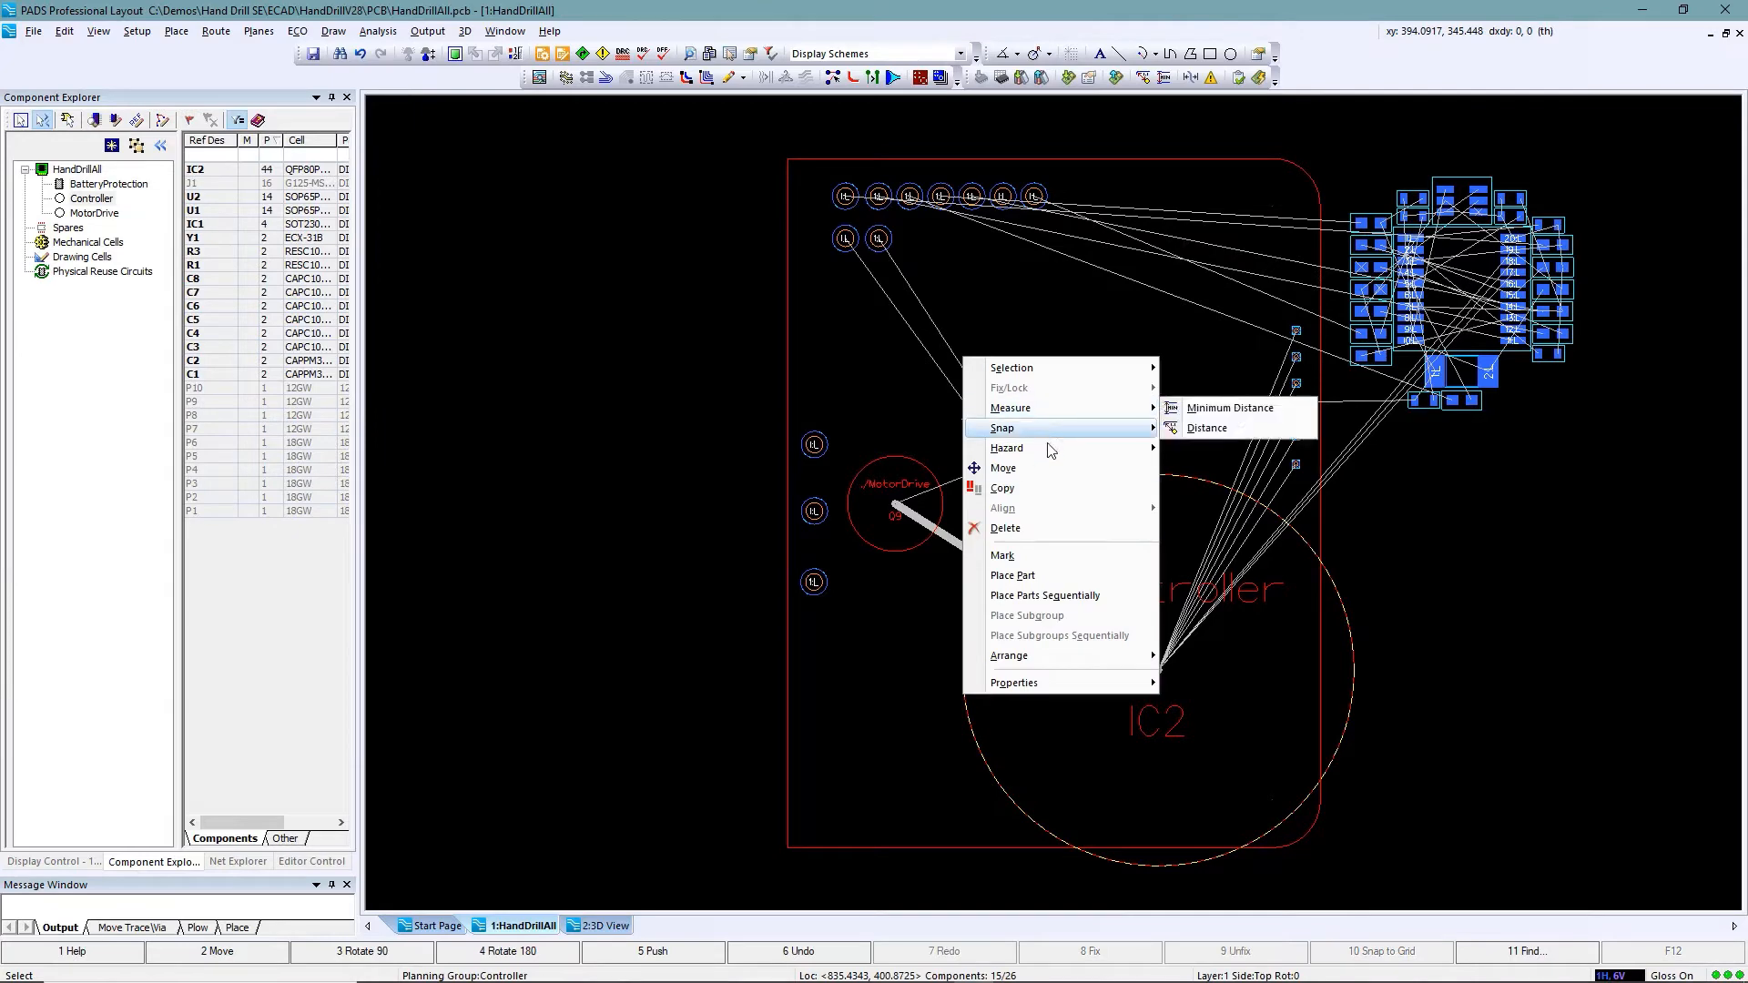
pyautogui.moveTo(1075, 653)
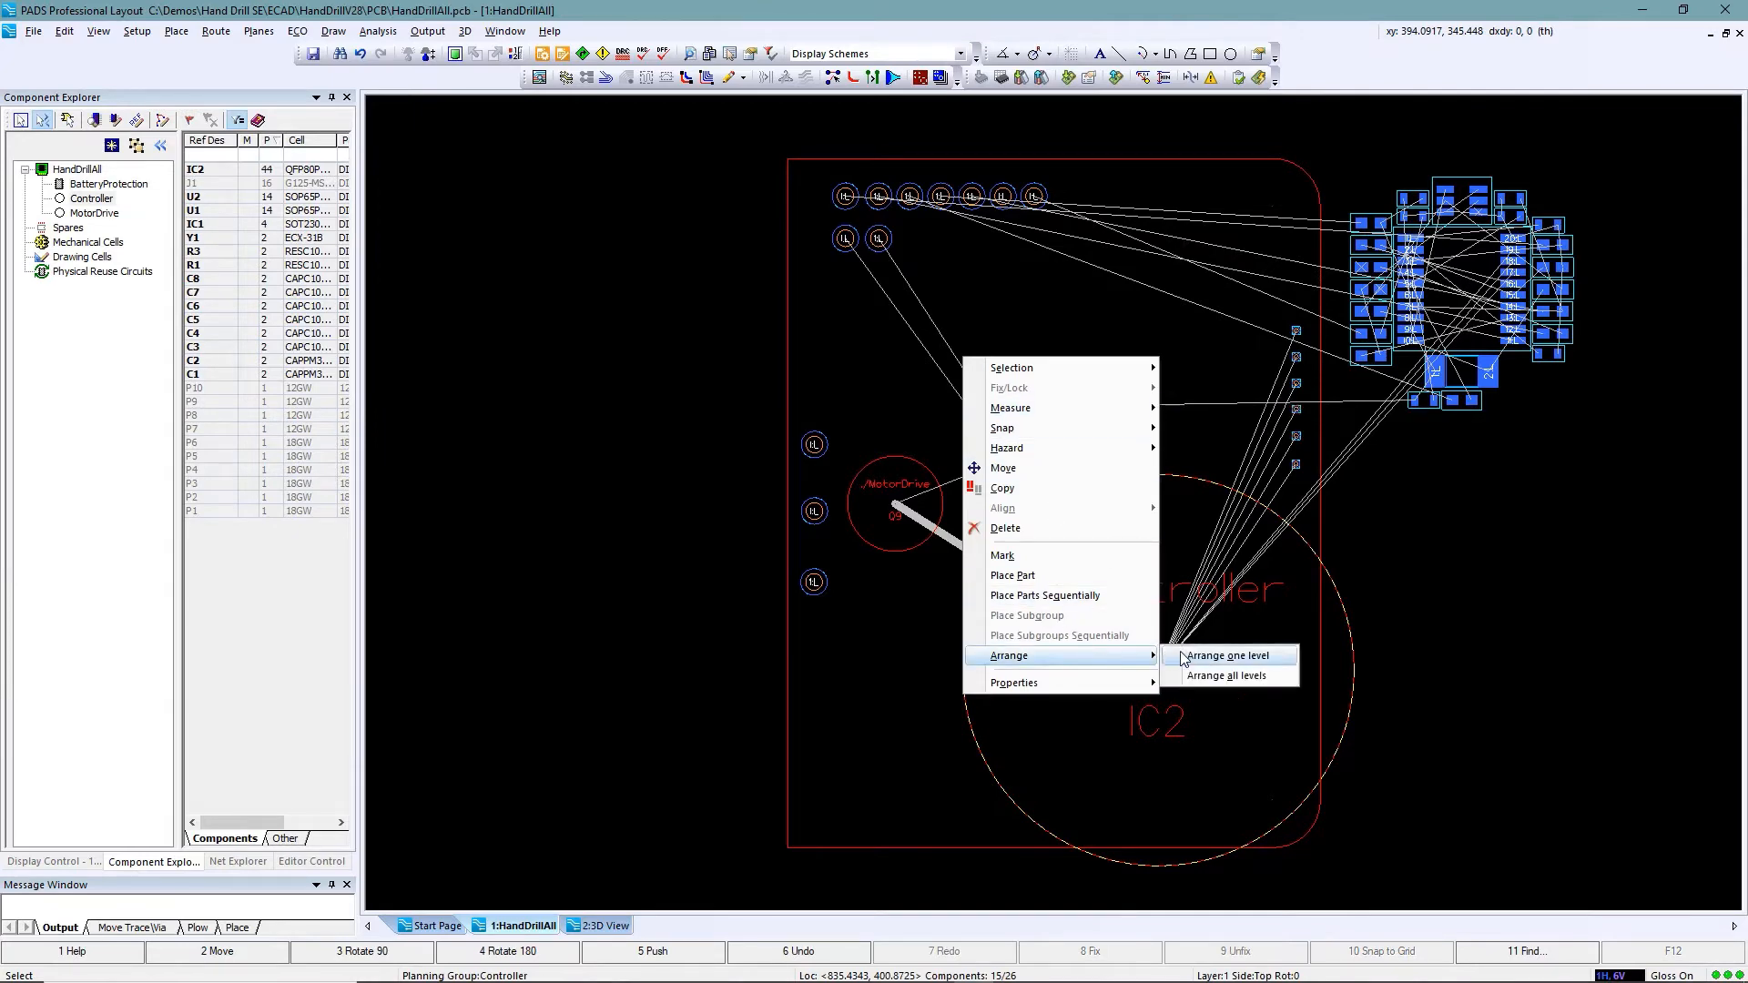
pyautogui.click(1213, 676)
pyautogui.click(1545, 656)
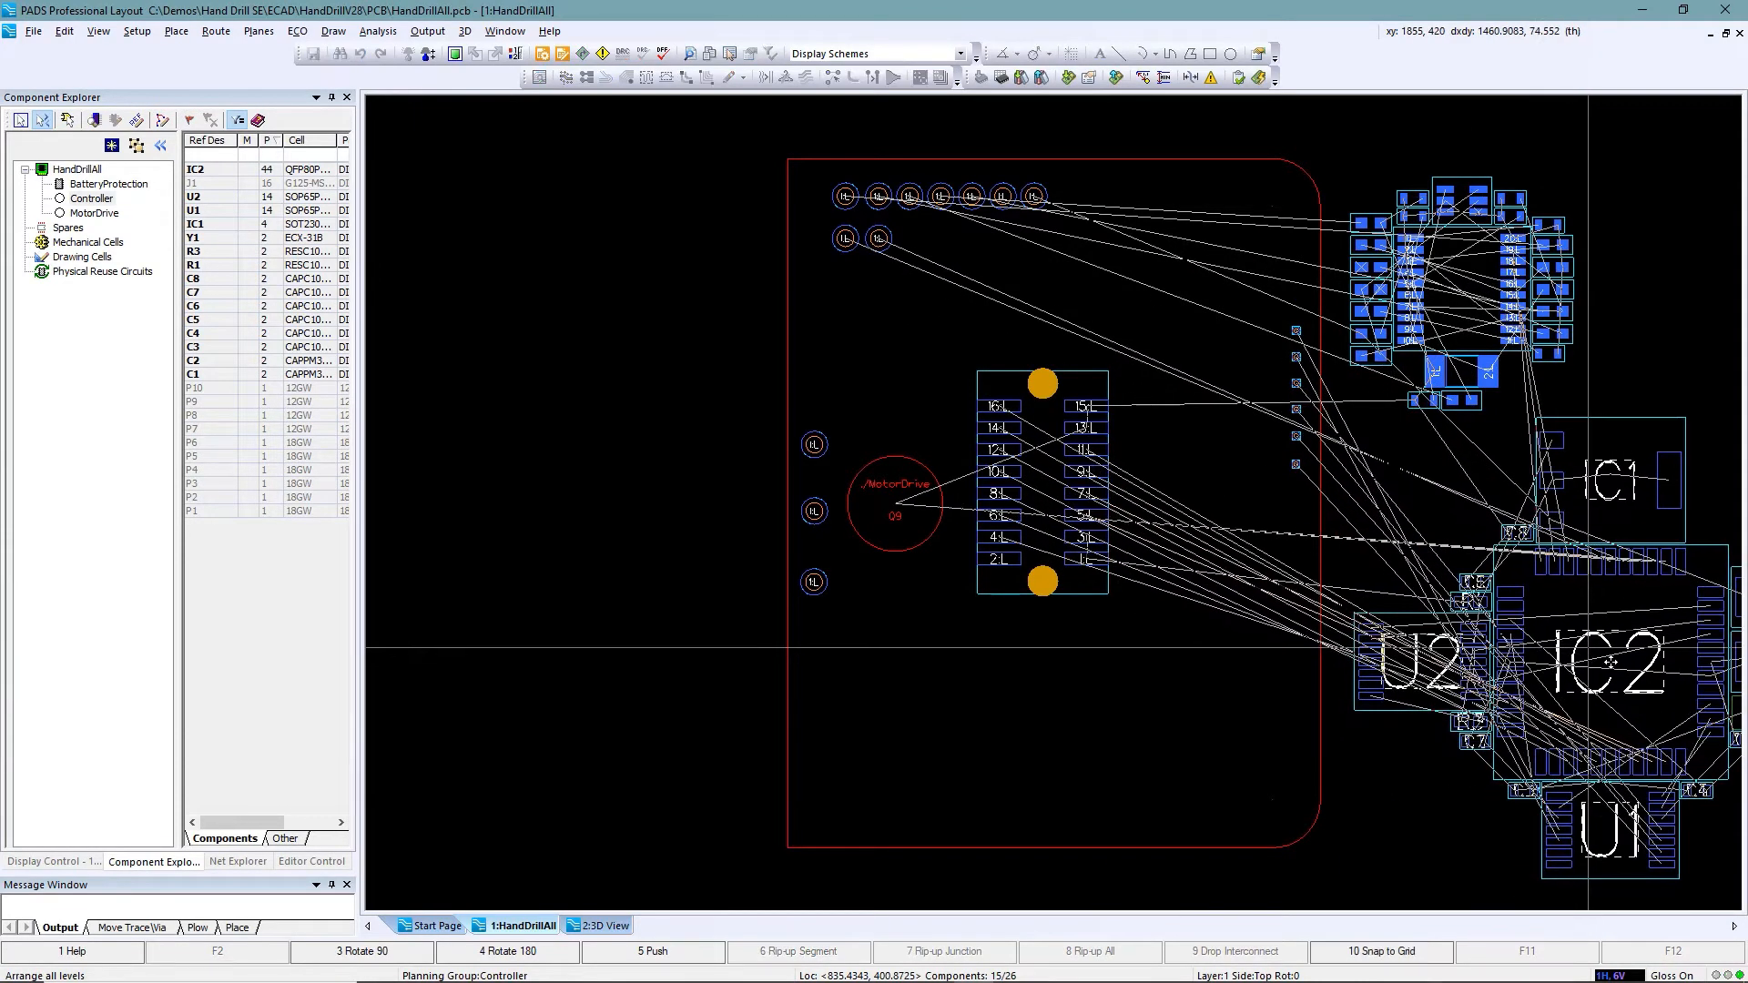
# Place MotorDrive parts Q9 through Q4 one by one in three rows of two between the left-edge pads and the connector
pyautogui.scroll(3, 891, 493)
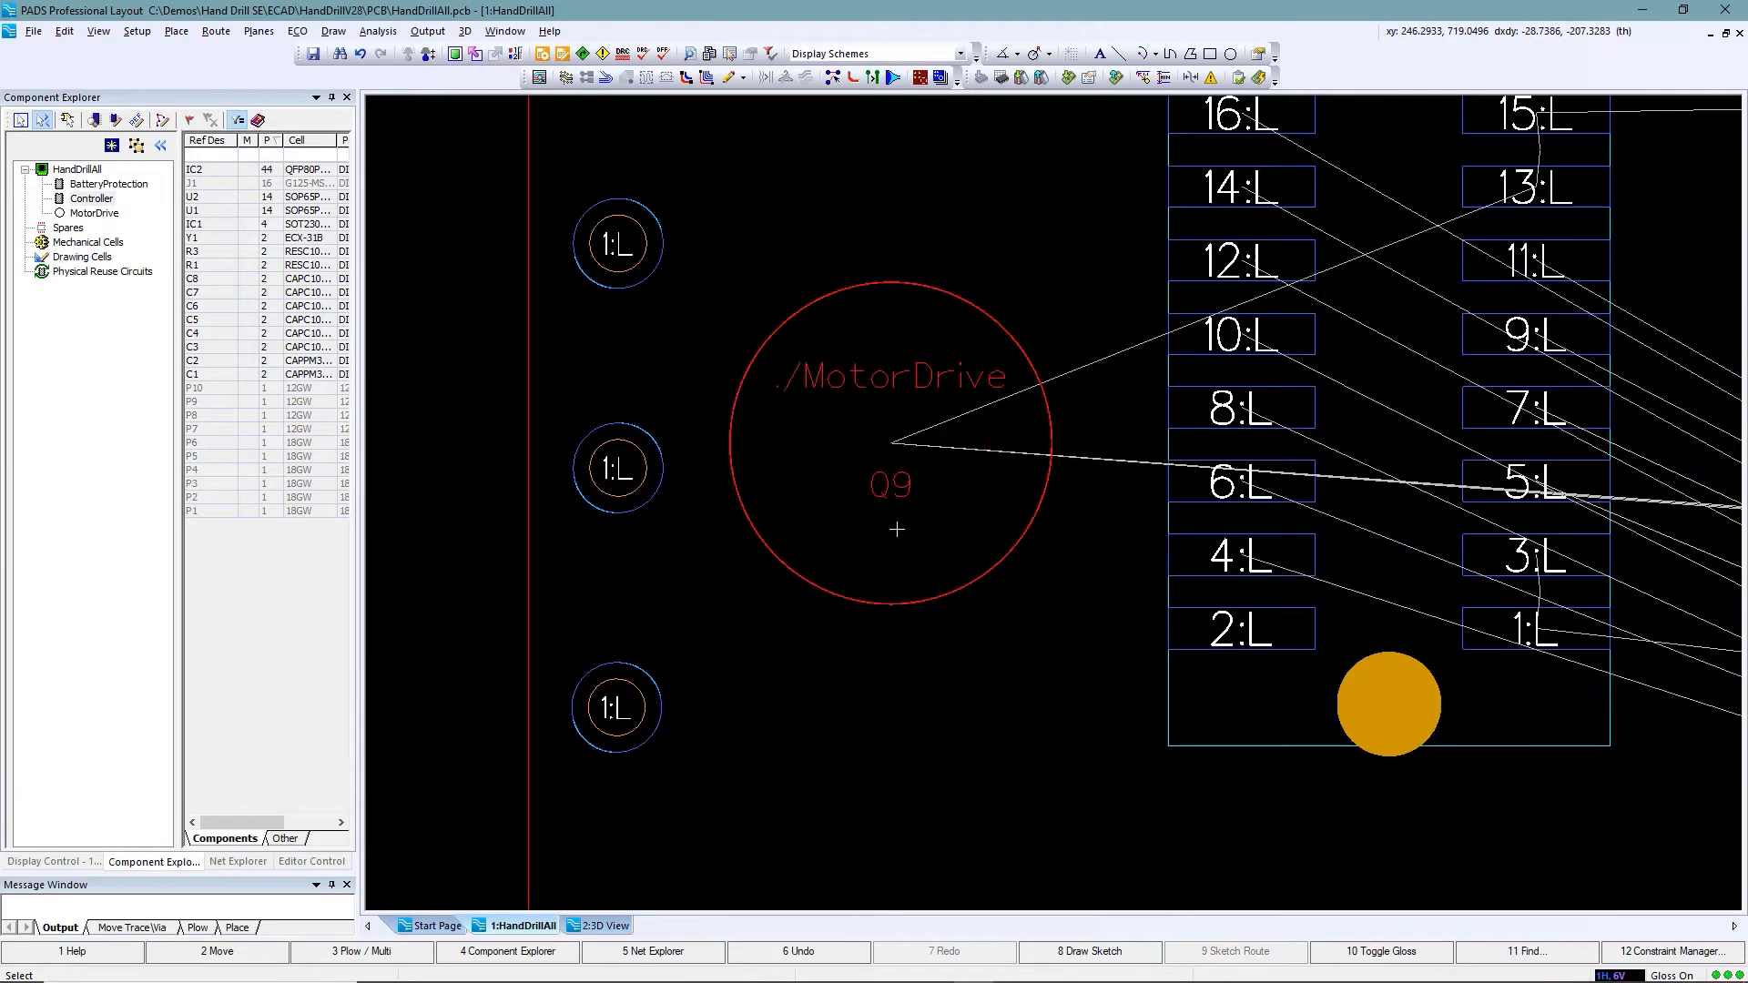
pyautogui.click(890, 488)
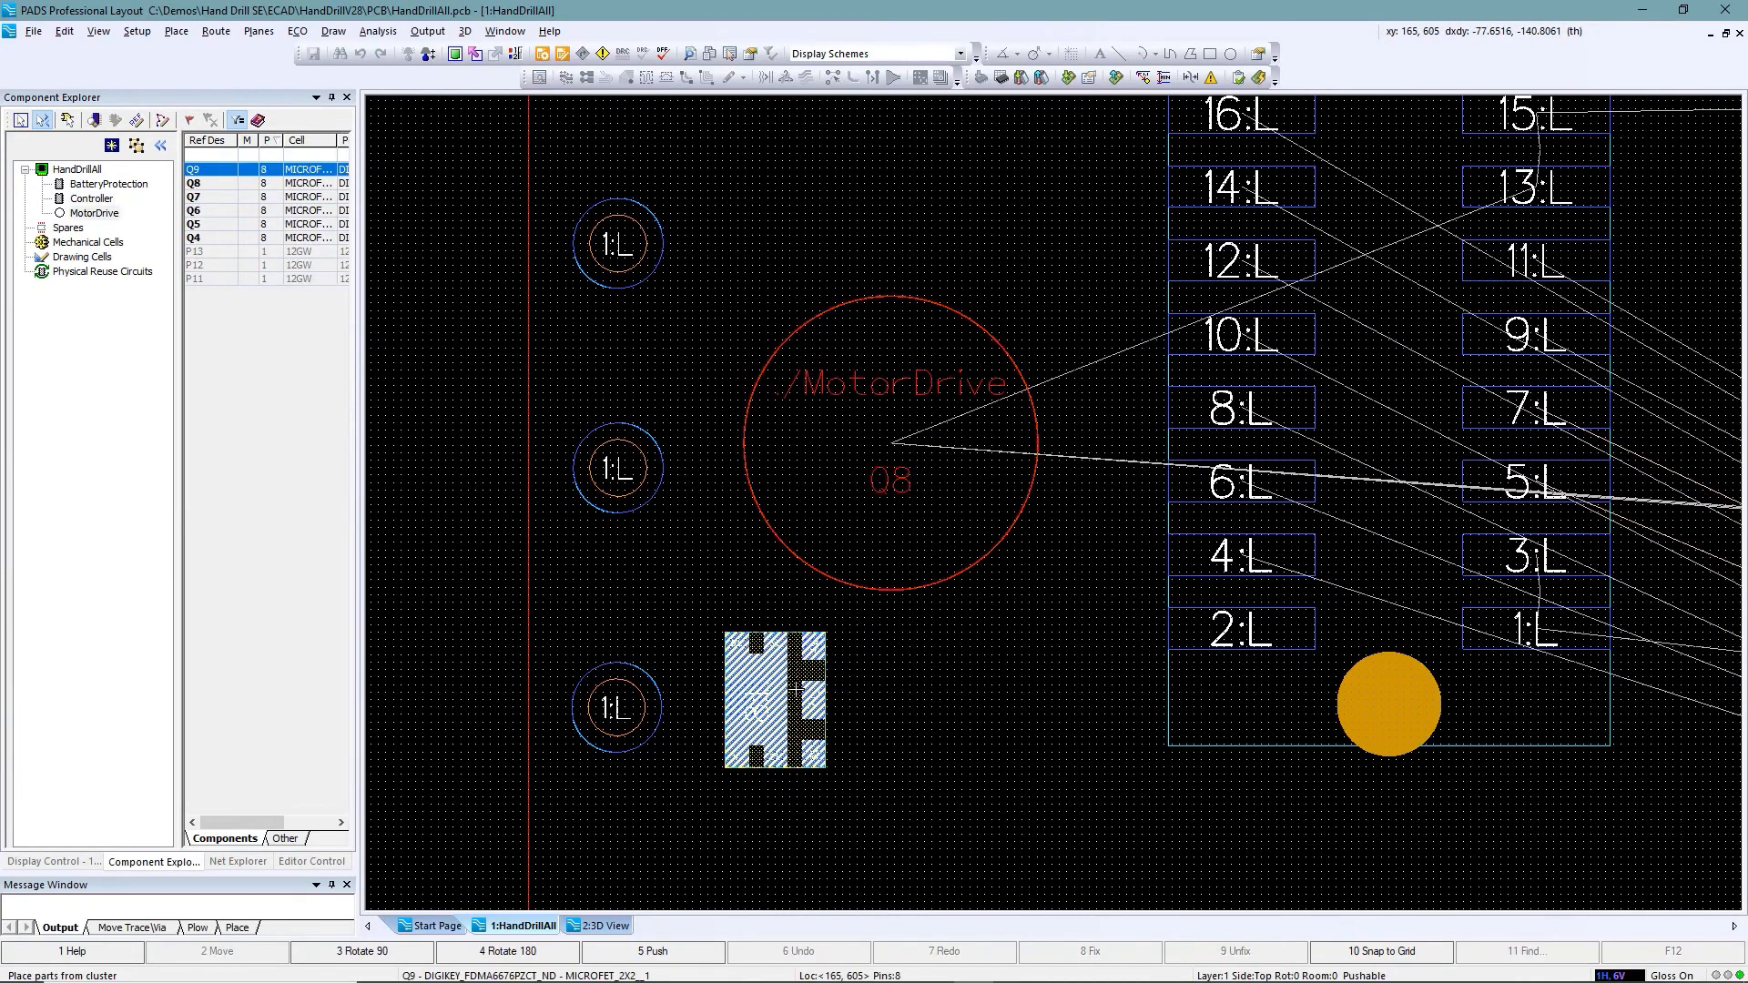
pyautogui.click(775, 699)
pyautogui.click(897, 497)
pyautogui.click(900, 498)
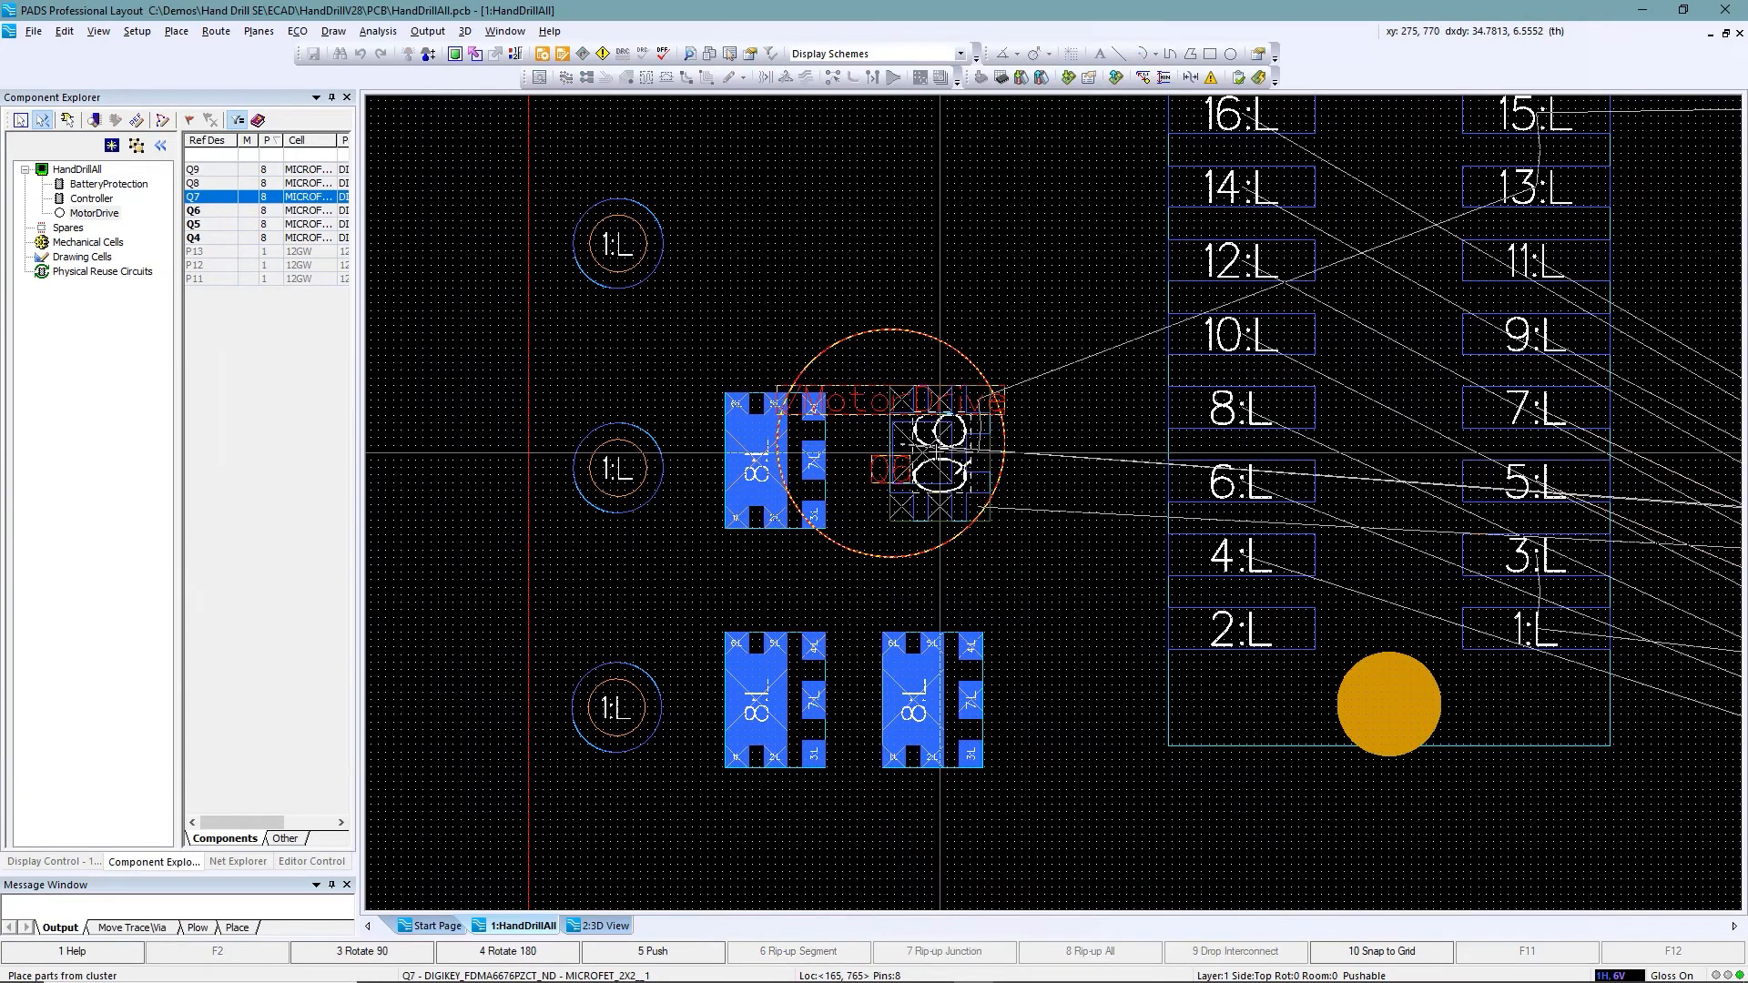
pyautogui.click(932, 461)
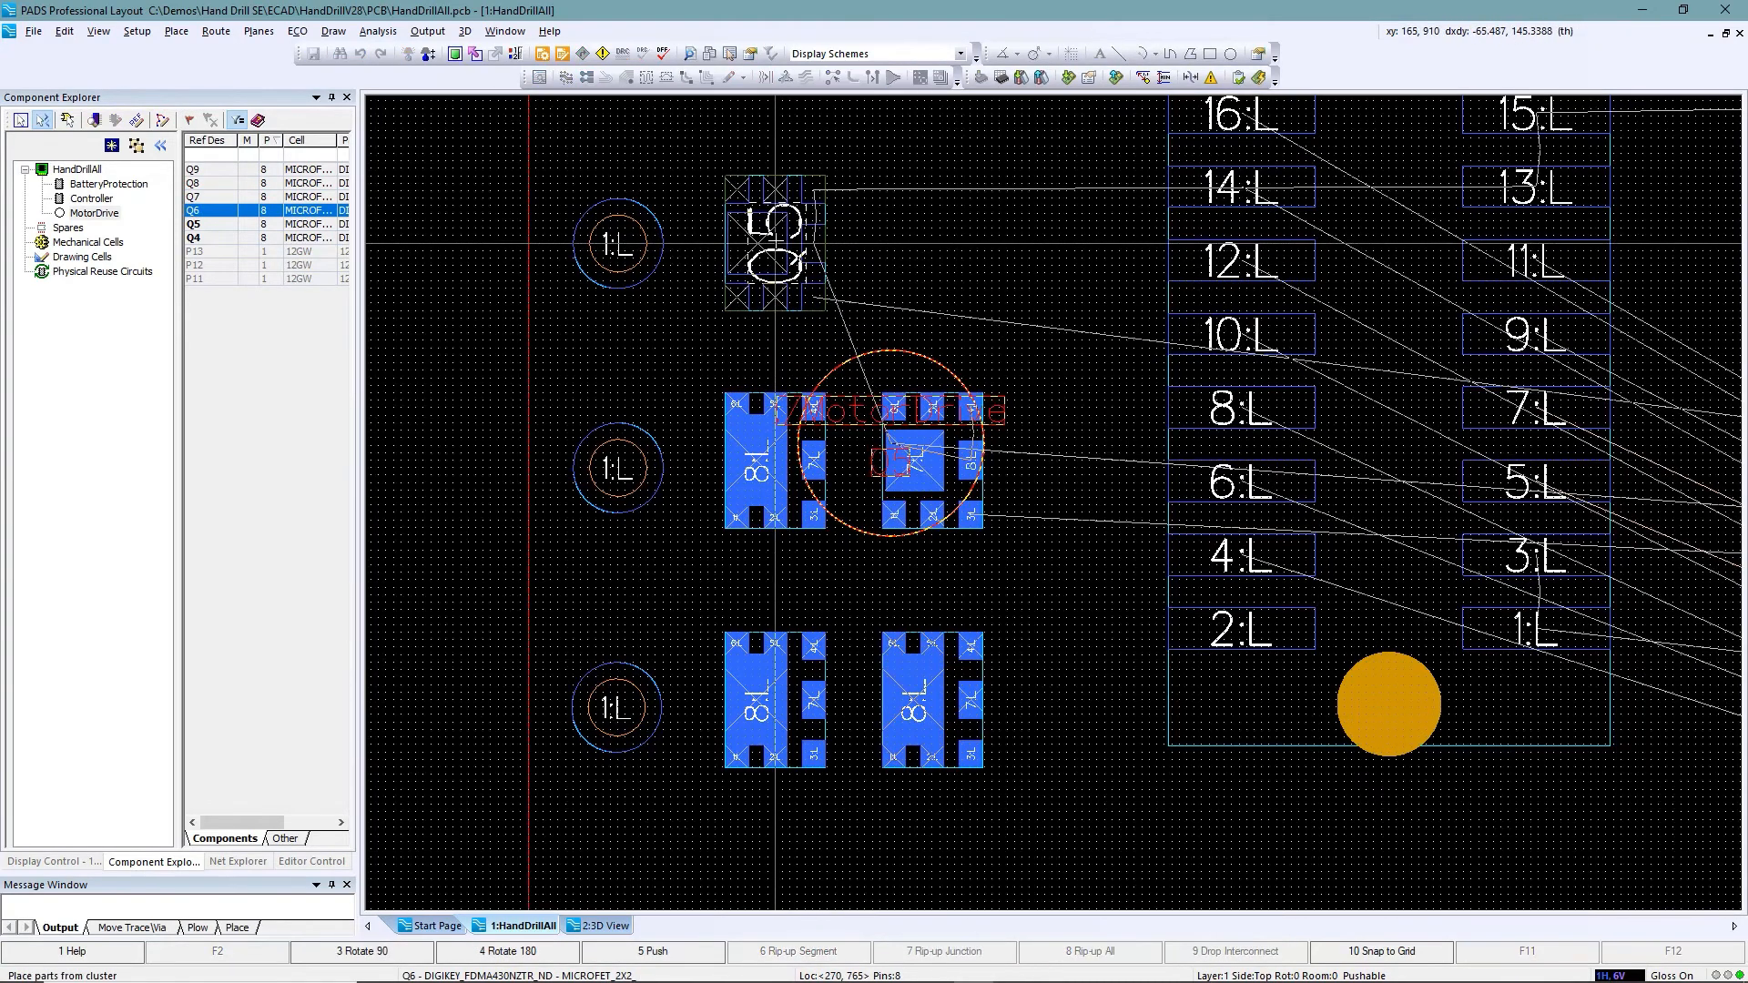
pyautogui.click(775, 243)
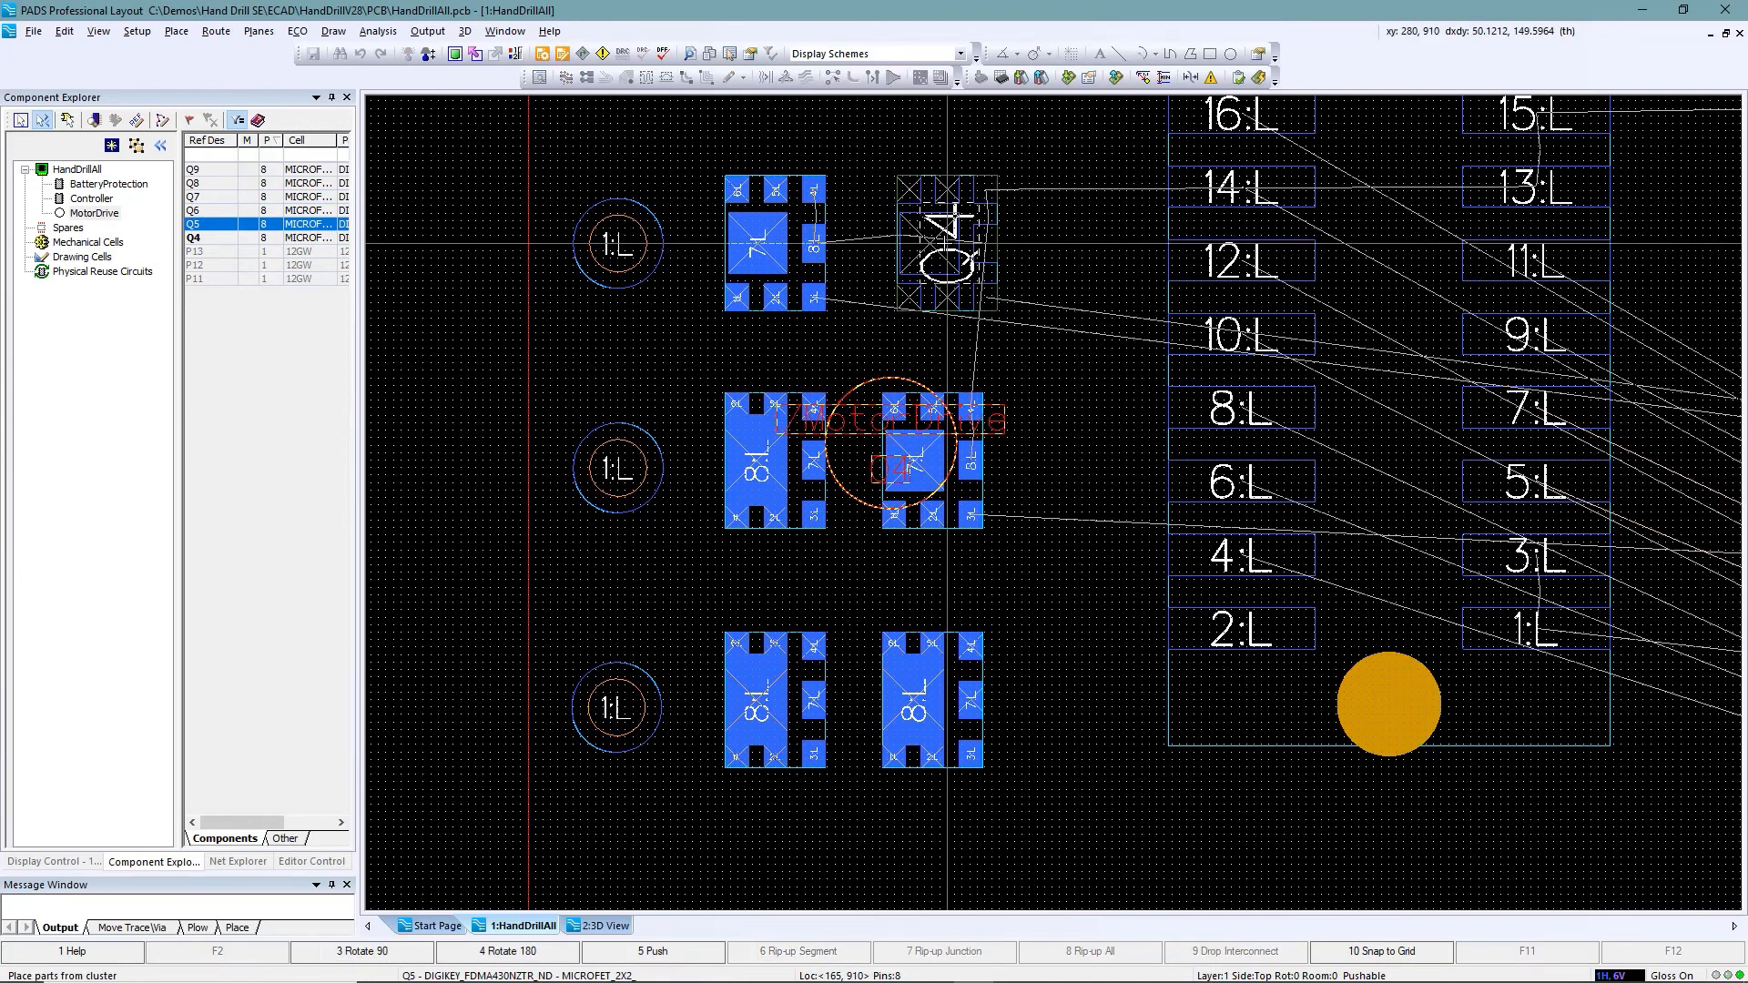
pyautogui.click(933, 243)
pyautogui.click(1049, 376)
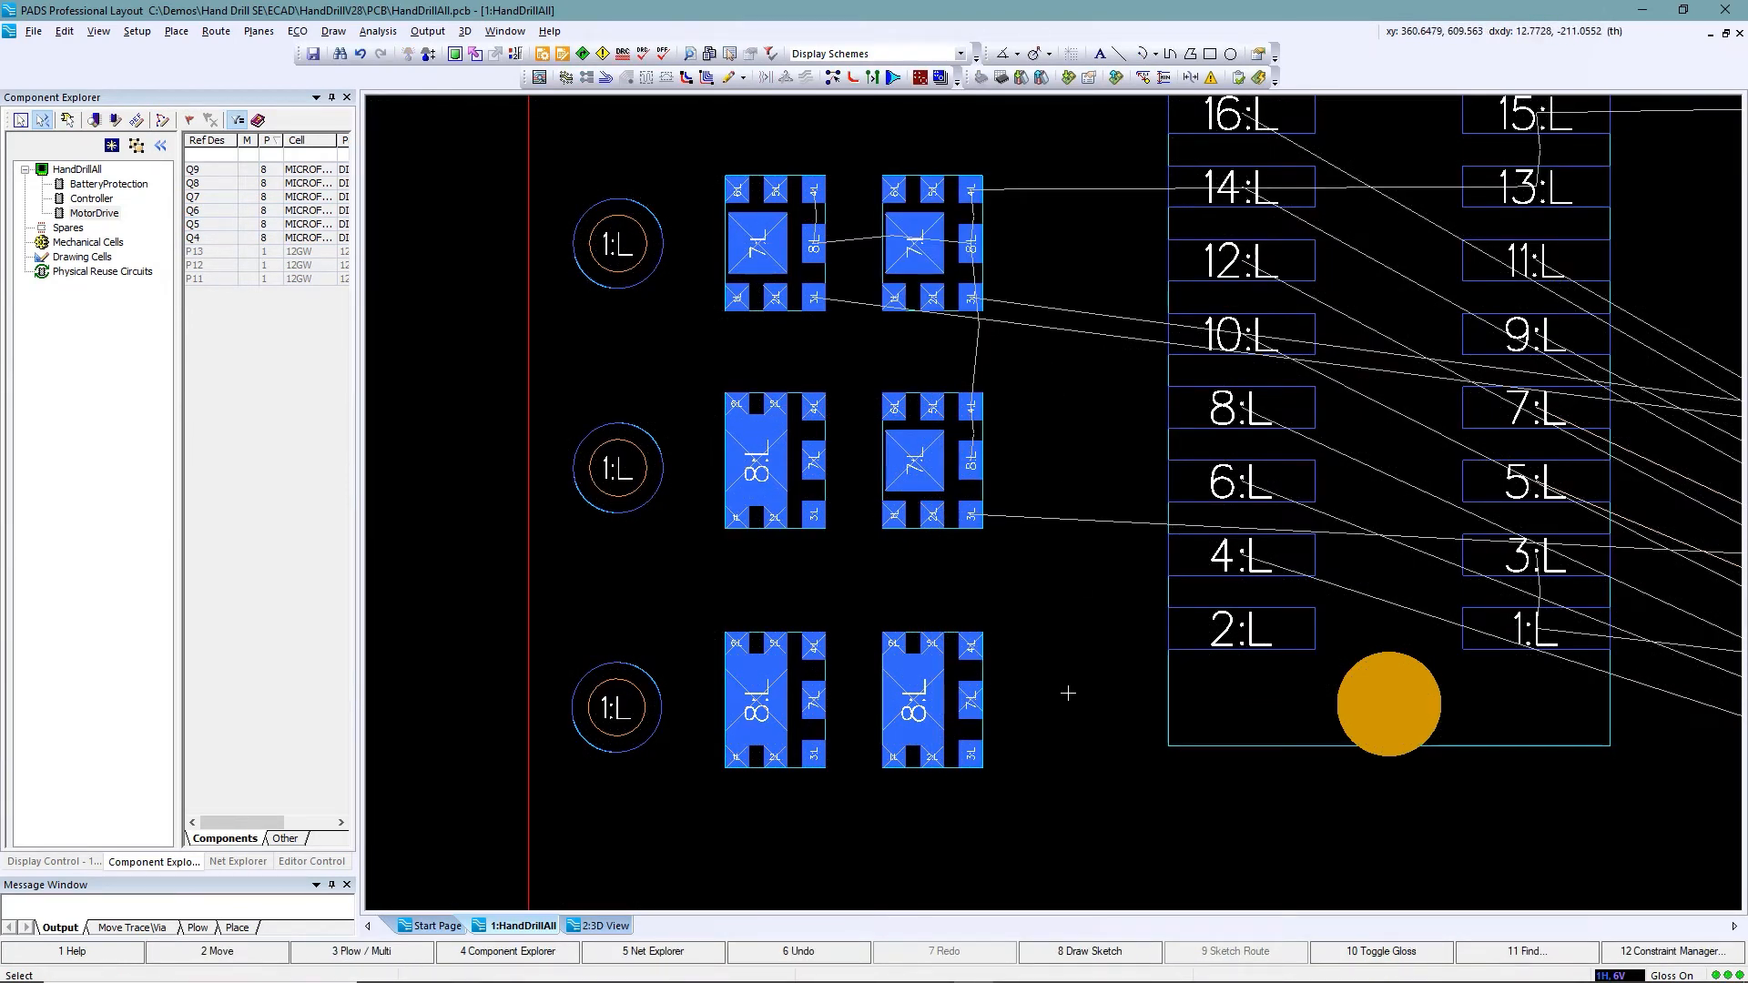
# Move IC2 into the board's lower right area and IC1 into its upper right area, rotating IC1 by 90 degrees
pyautogui.scroll(-3, 1068, 694)
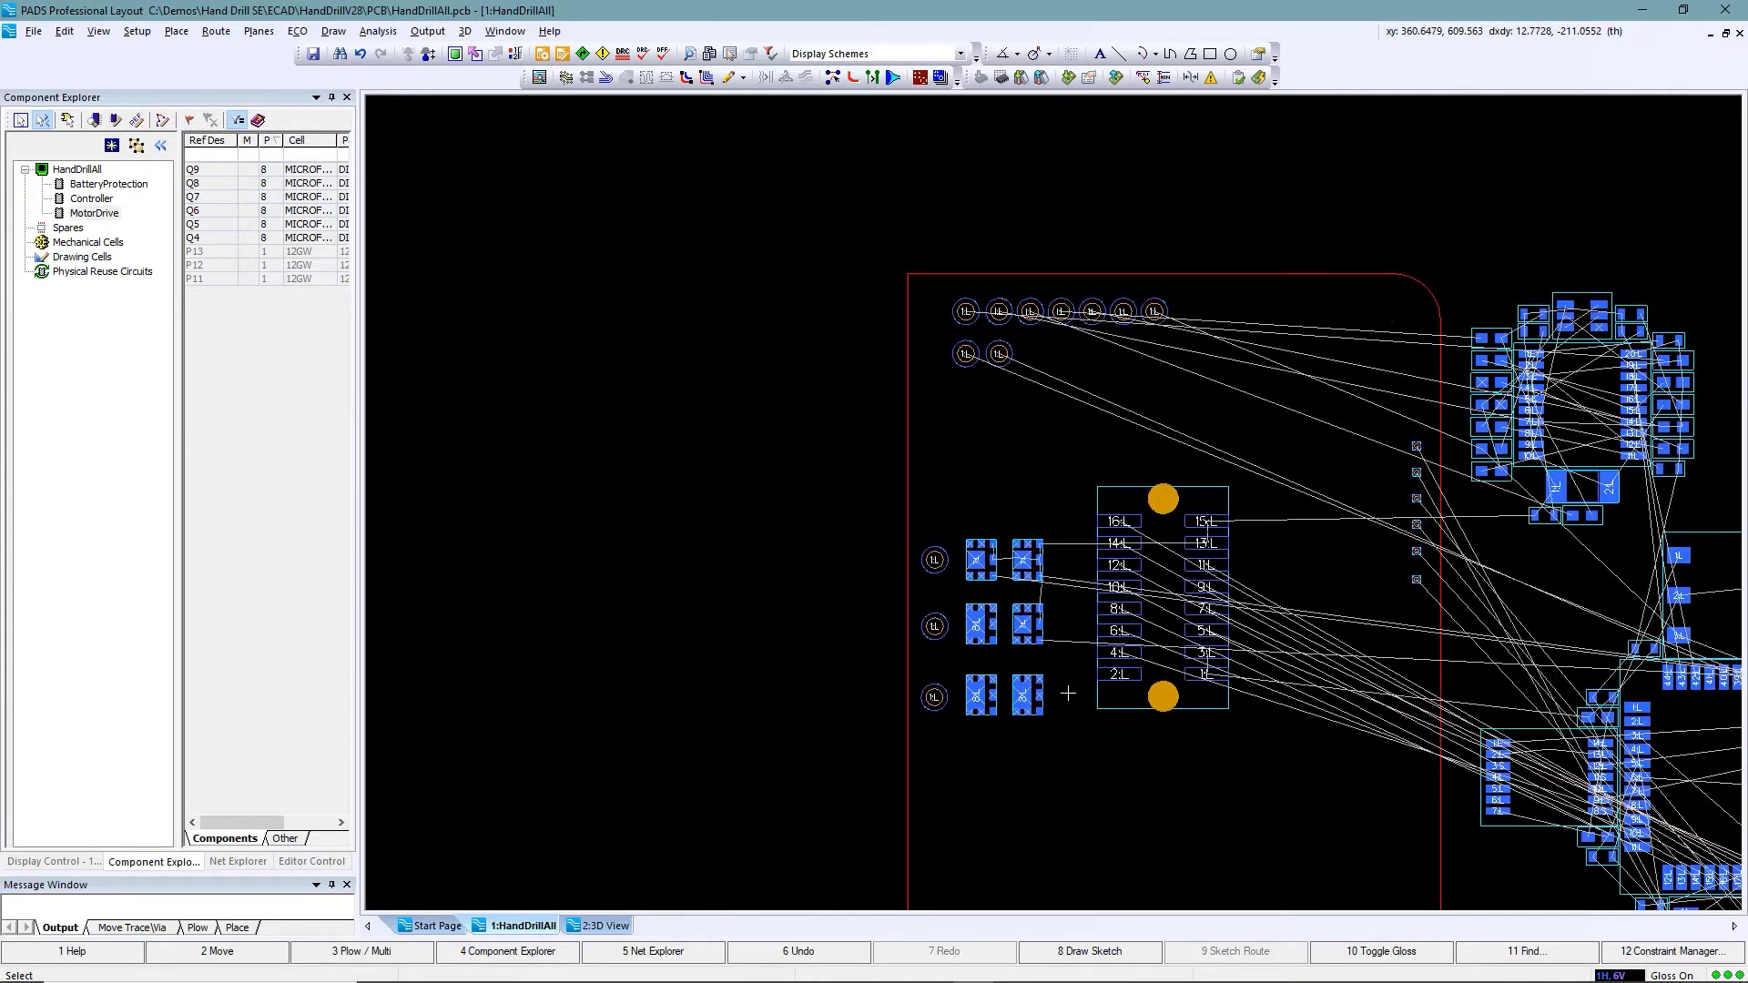
pyautogui.moveTo(1068, 694); pyautogui.dragTo(1123, 725, button='middle')
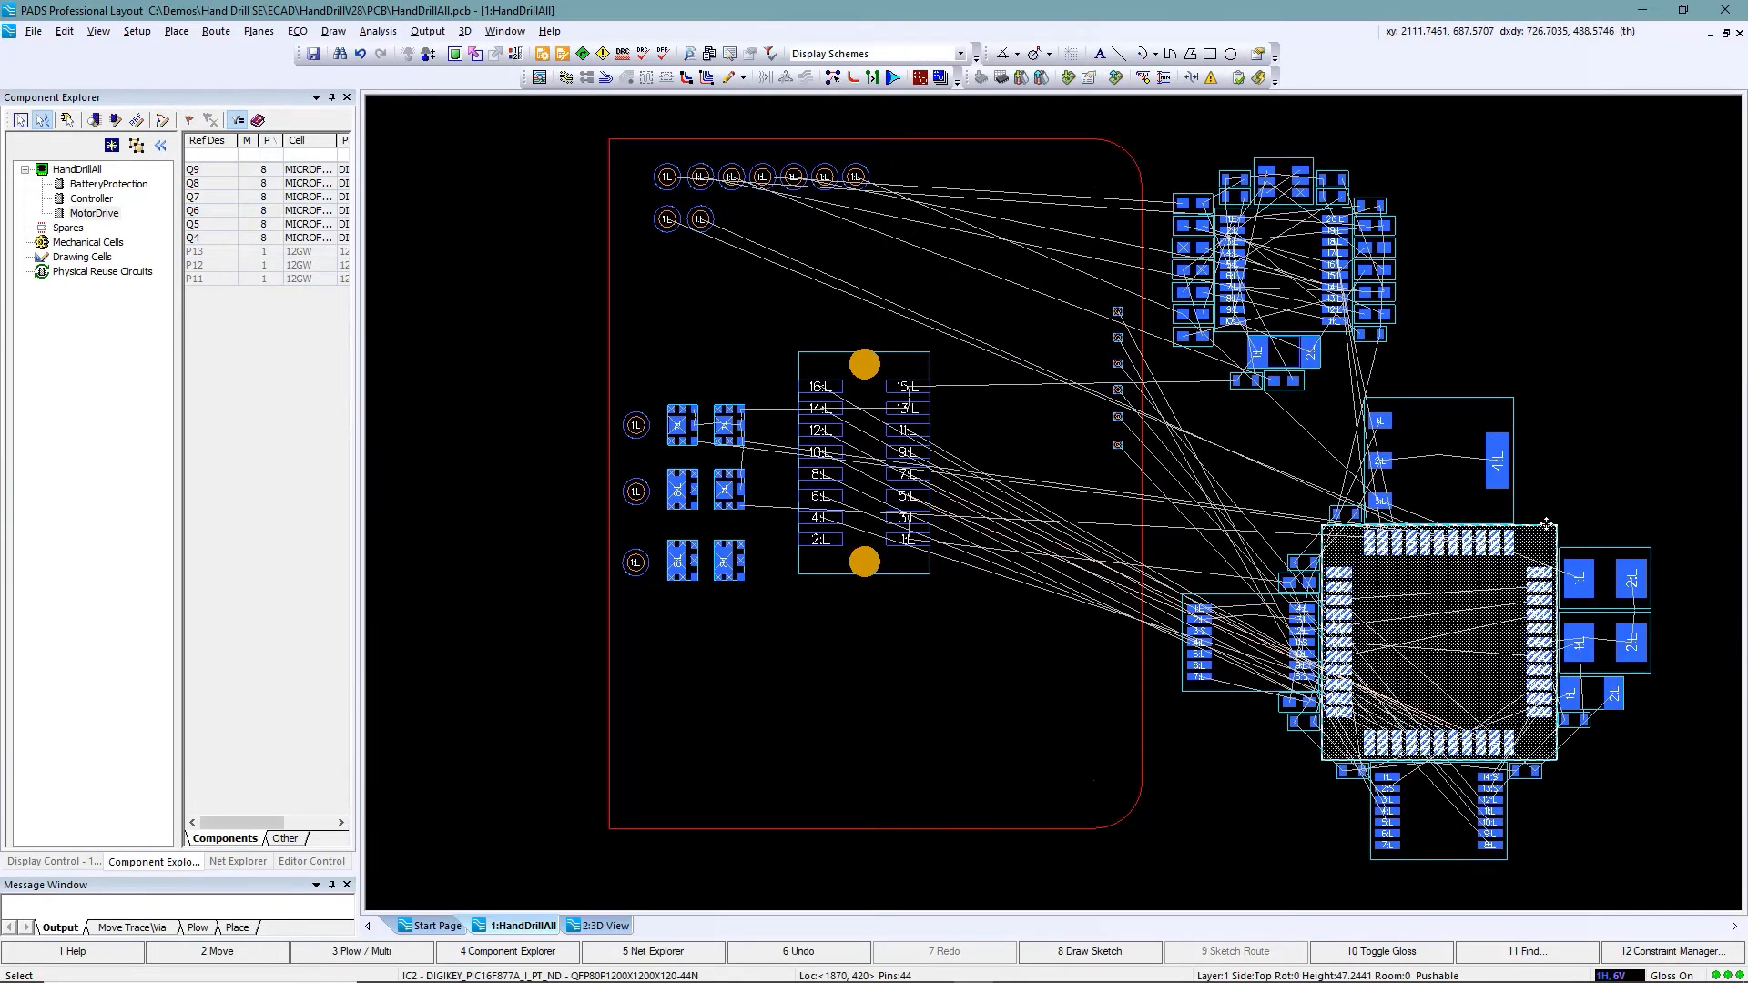
pyautogui.moveTo(1545, 525); pyautogui.dragTo(1100, 543)
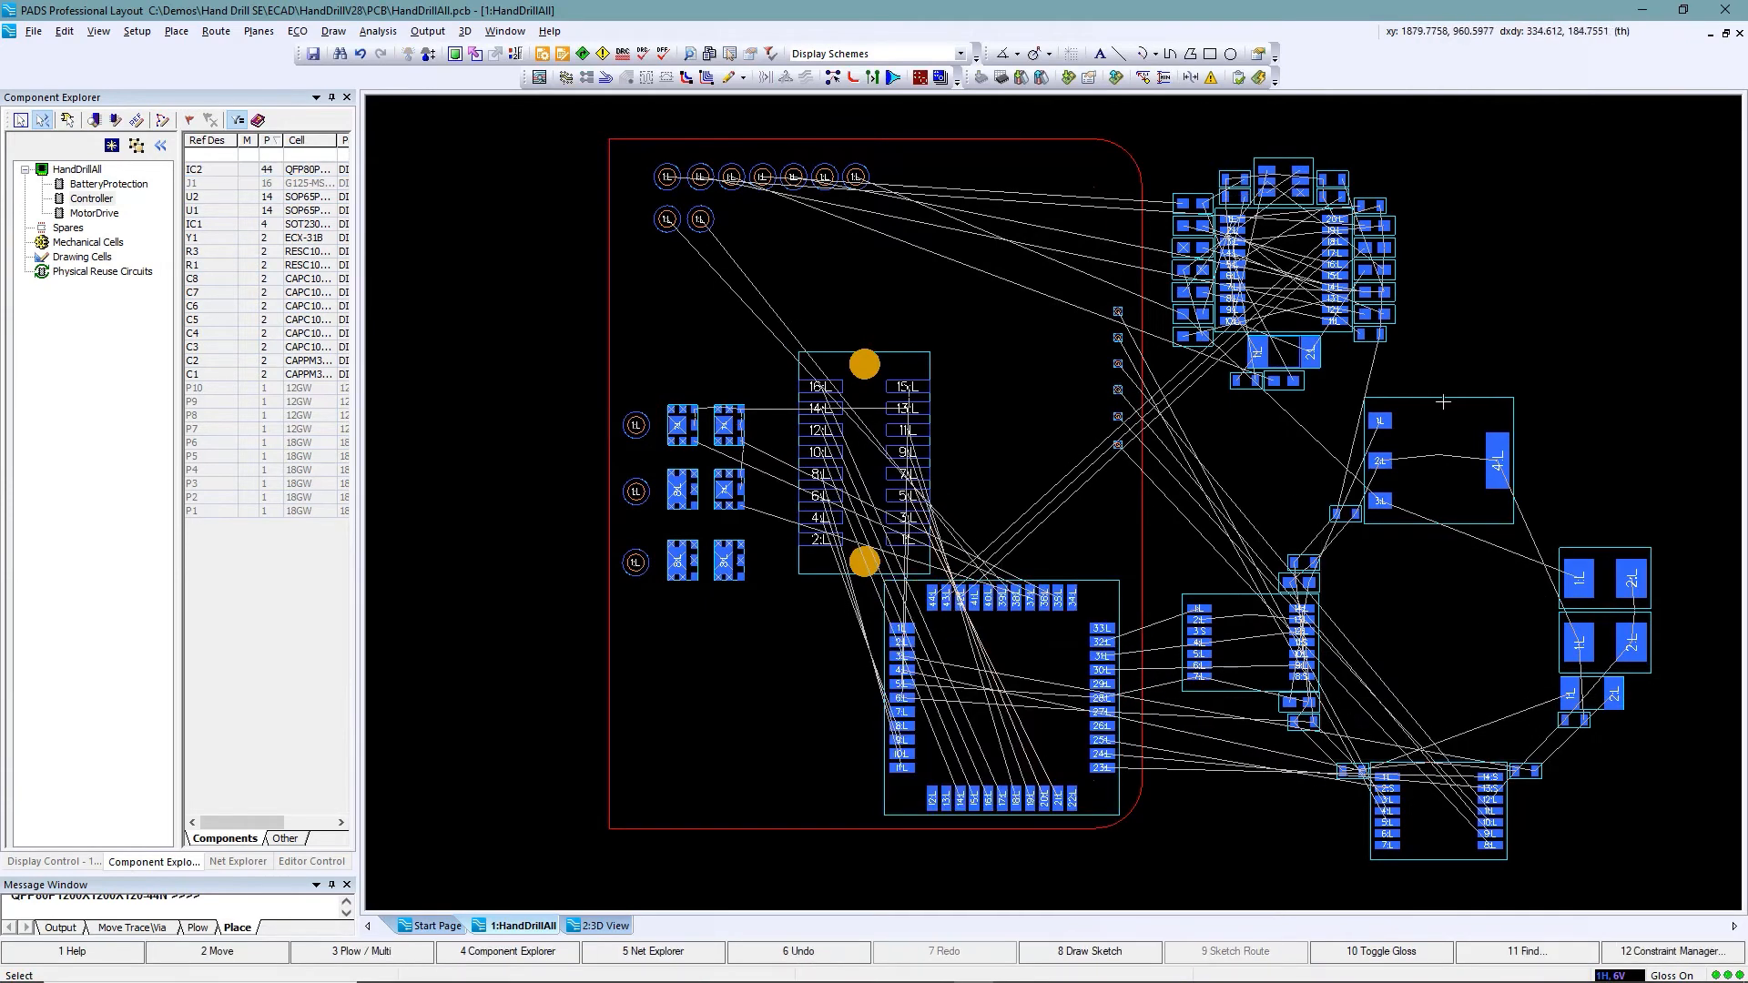
pyautogui.moveTo(1439, 460); pyautogui.dragTo(1021, 261)
pyautogui.press('F3')
pyautogui.moveTo(1028, 197); pyautogui.dragTo(1026, 234)
pyautogui.click(1445, 568)
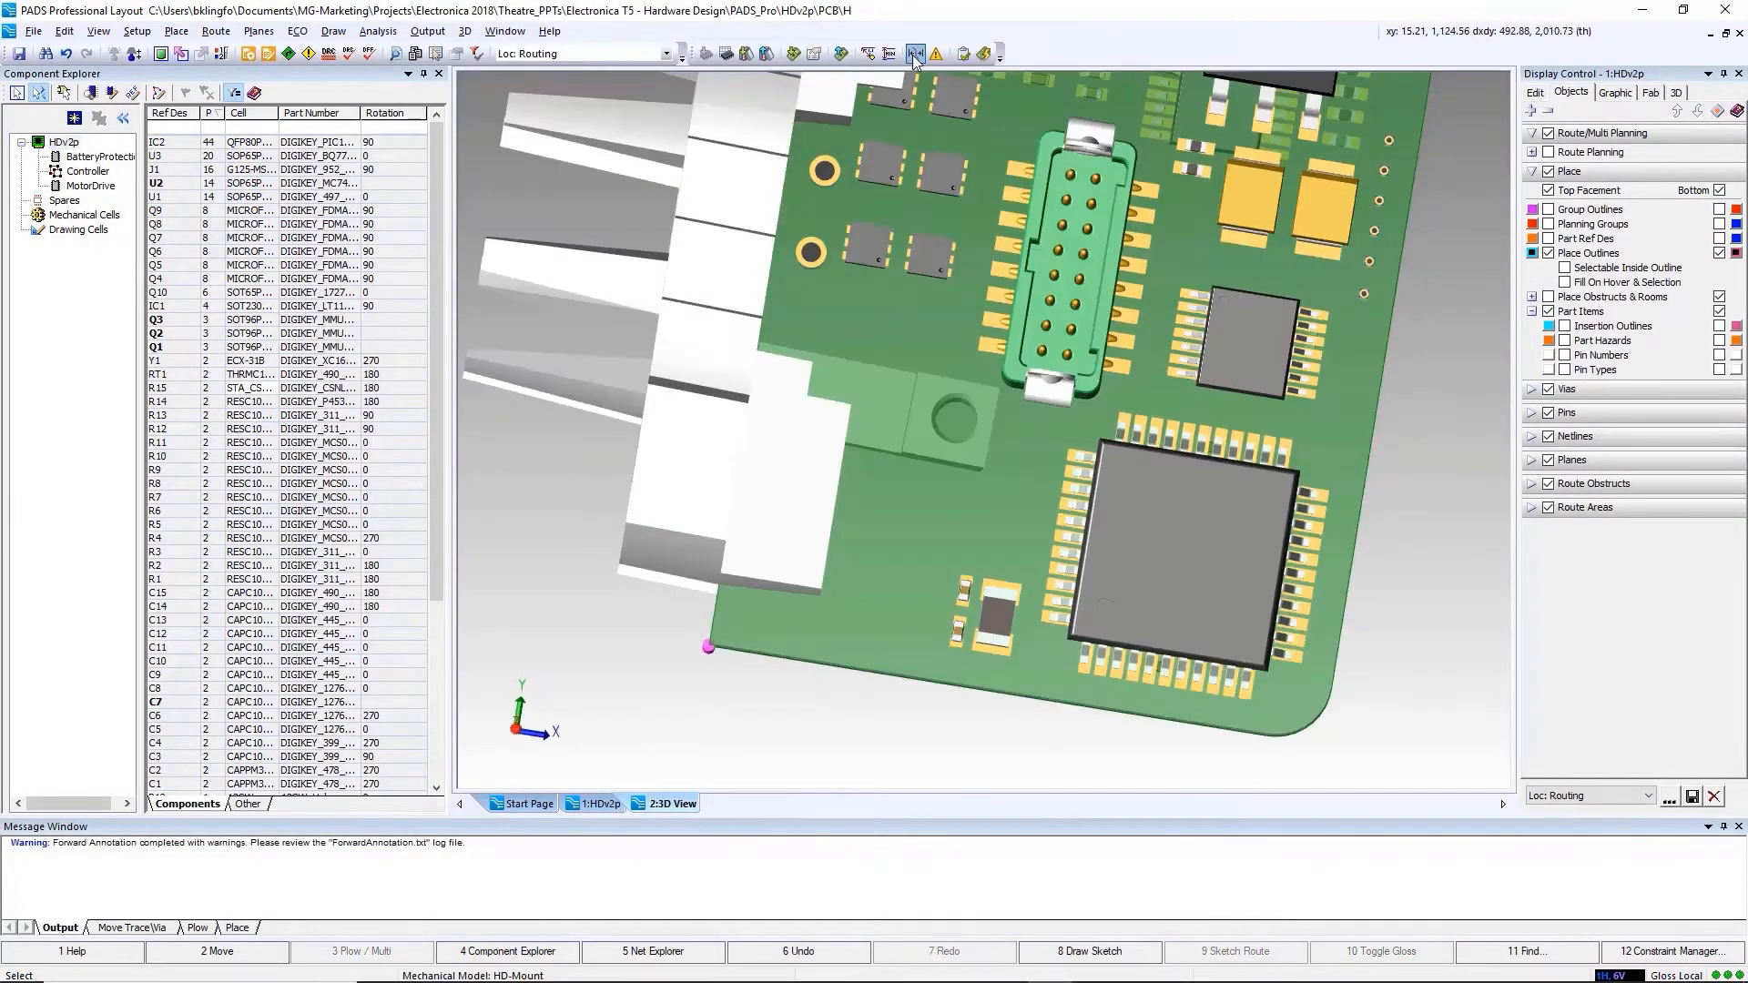
# Add a Mechanical-to-Component 3D clearance rule with minimum XY 10, minimum Z 10 and optimal XY 20, setting the optimal Z too
pyautogui.click(914, 55)
pyautogui.click(889, 143)
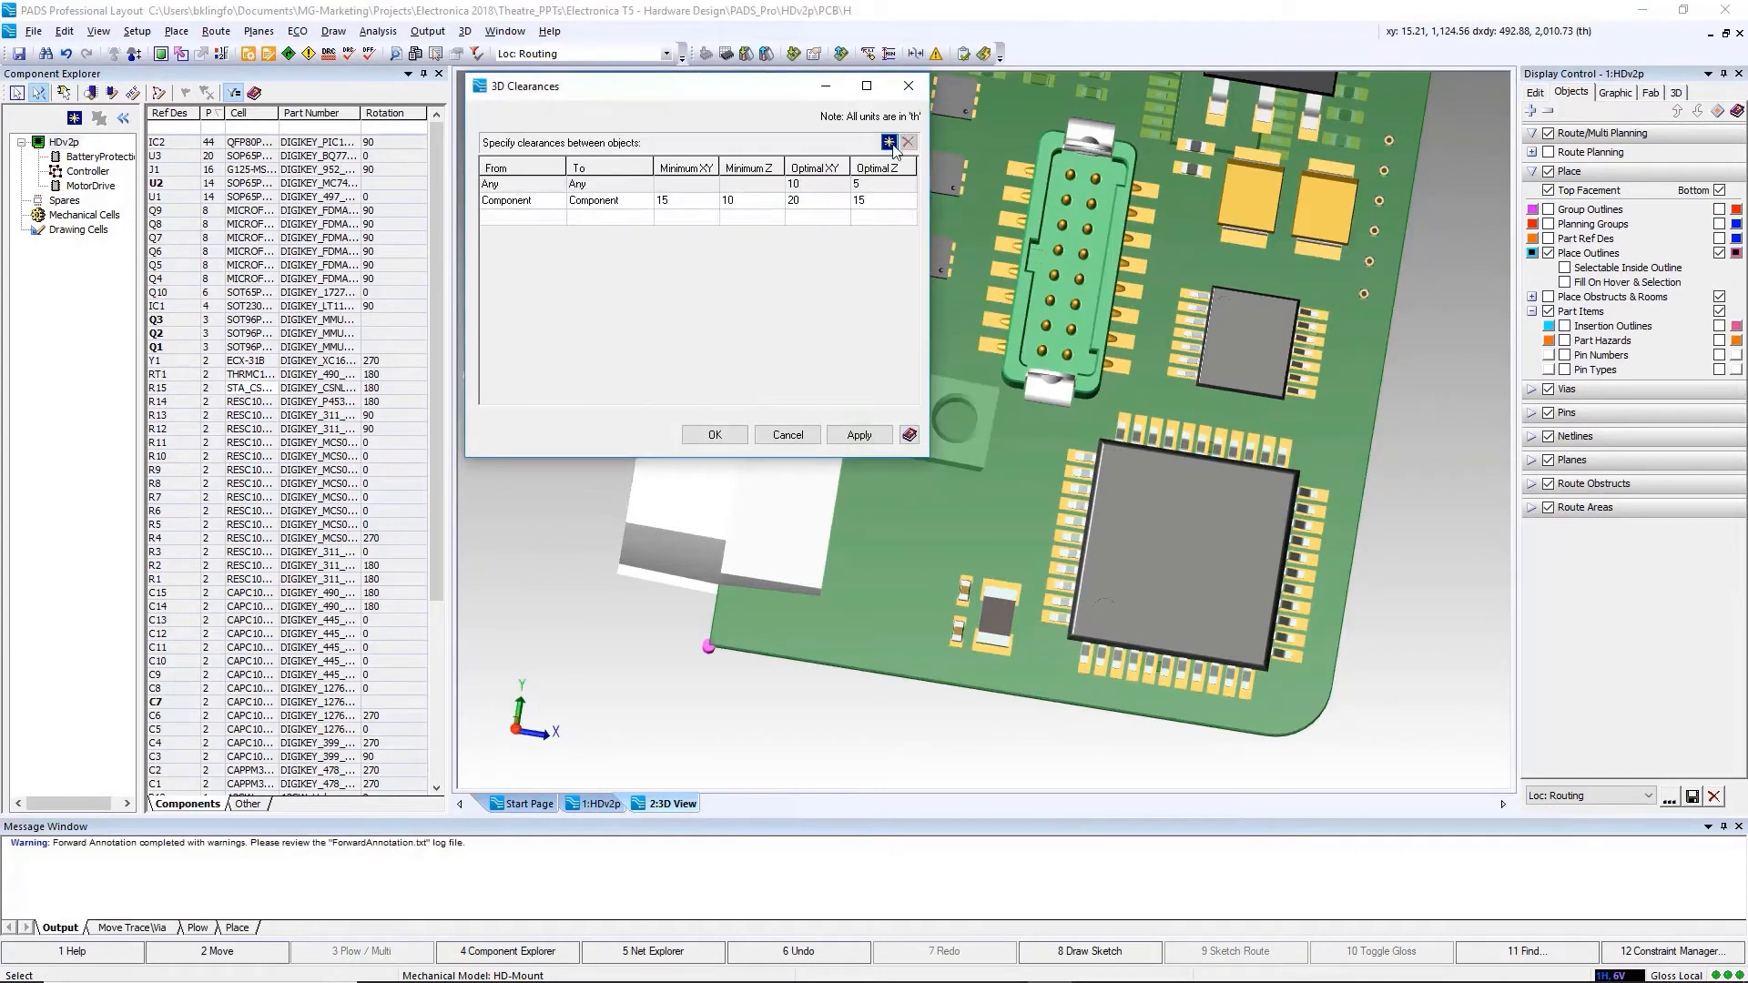
pyautogui.click(559, 219)
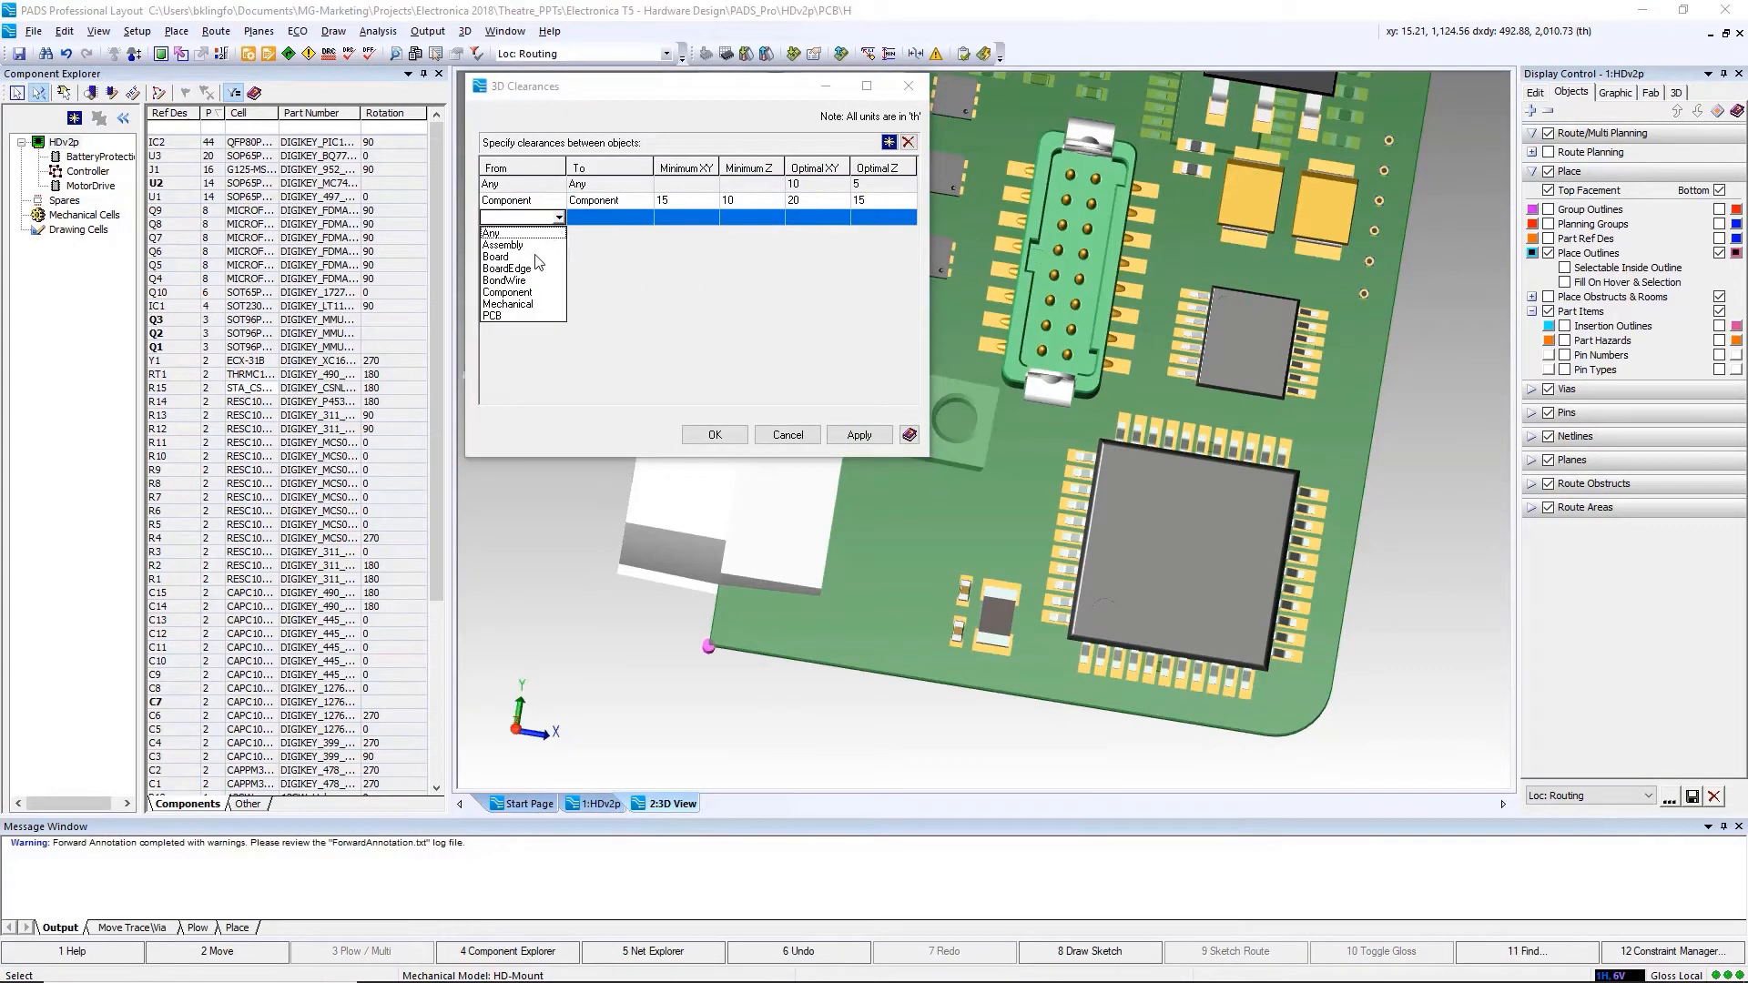
pyautogui.click(507, 304)
pyautogui.click(819, 218)
pyautogui.click(882, 220)
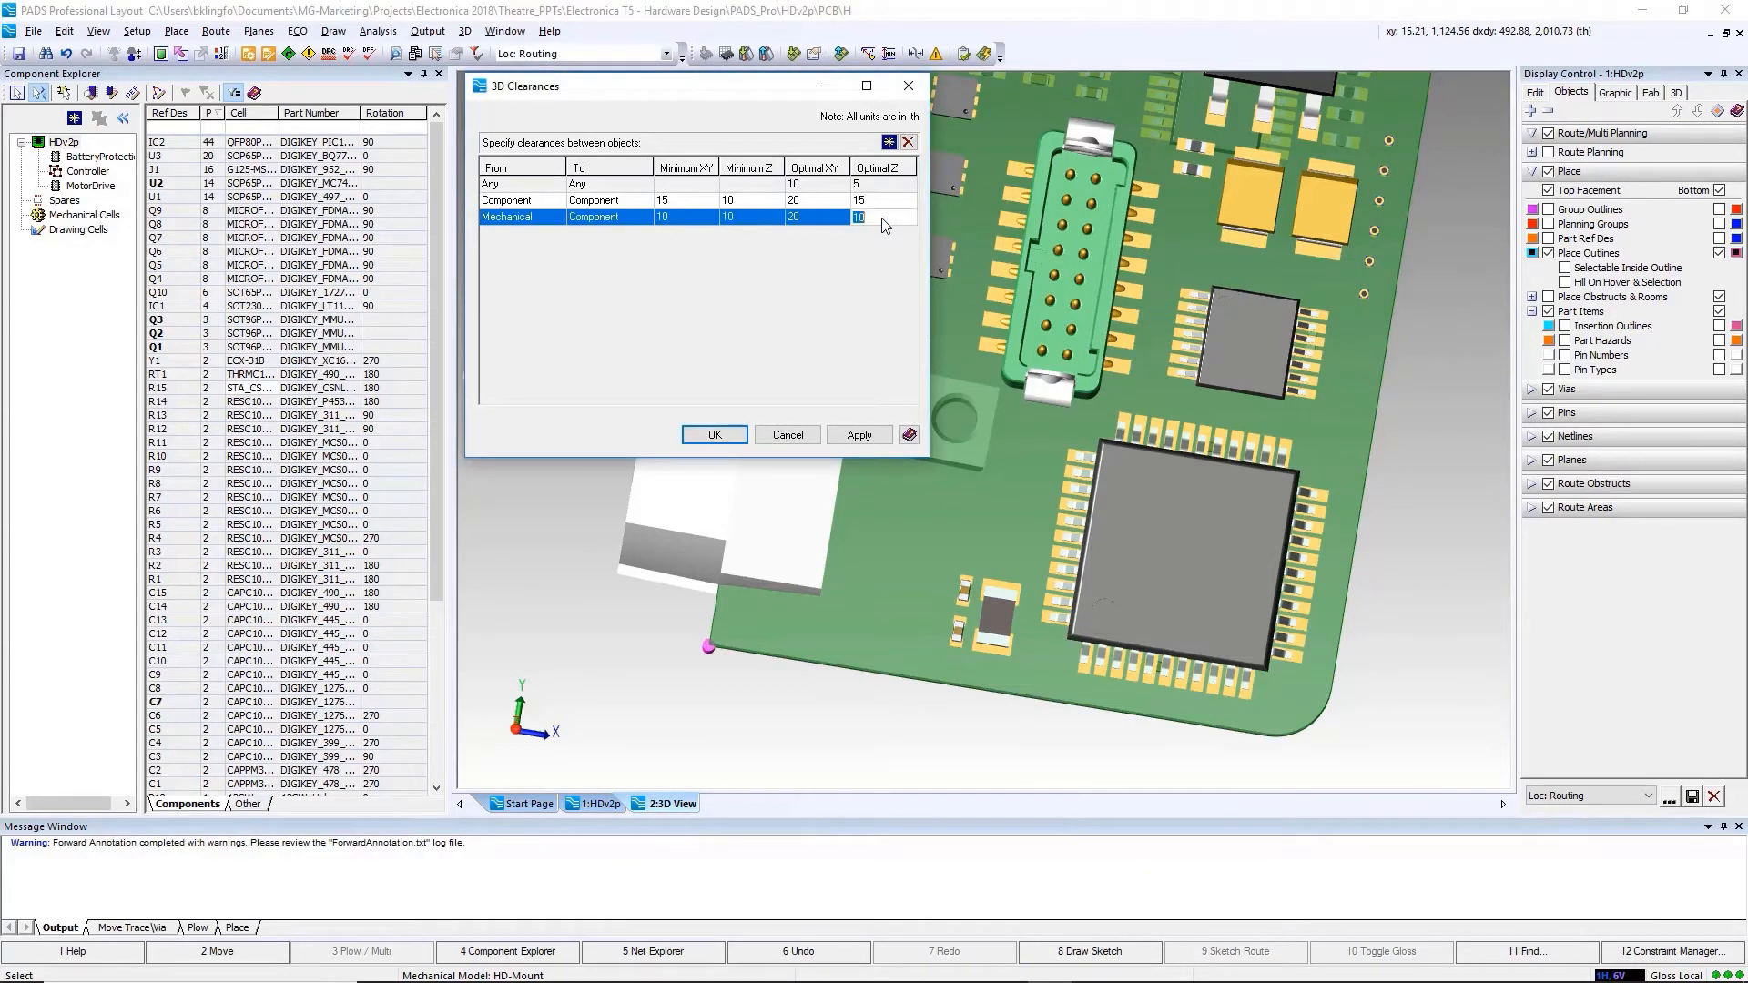
pyautogui.write('1')
pyautogui.press('Return')
# Place U2 near the board's lower left corner, partly under the white mechanical part, and check its fit from the side
pyautogui.moveTo(157, 188); pyautogui.dragTo(879, 555)
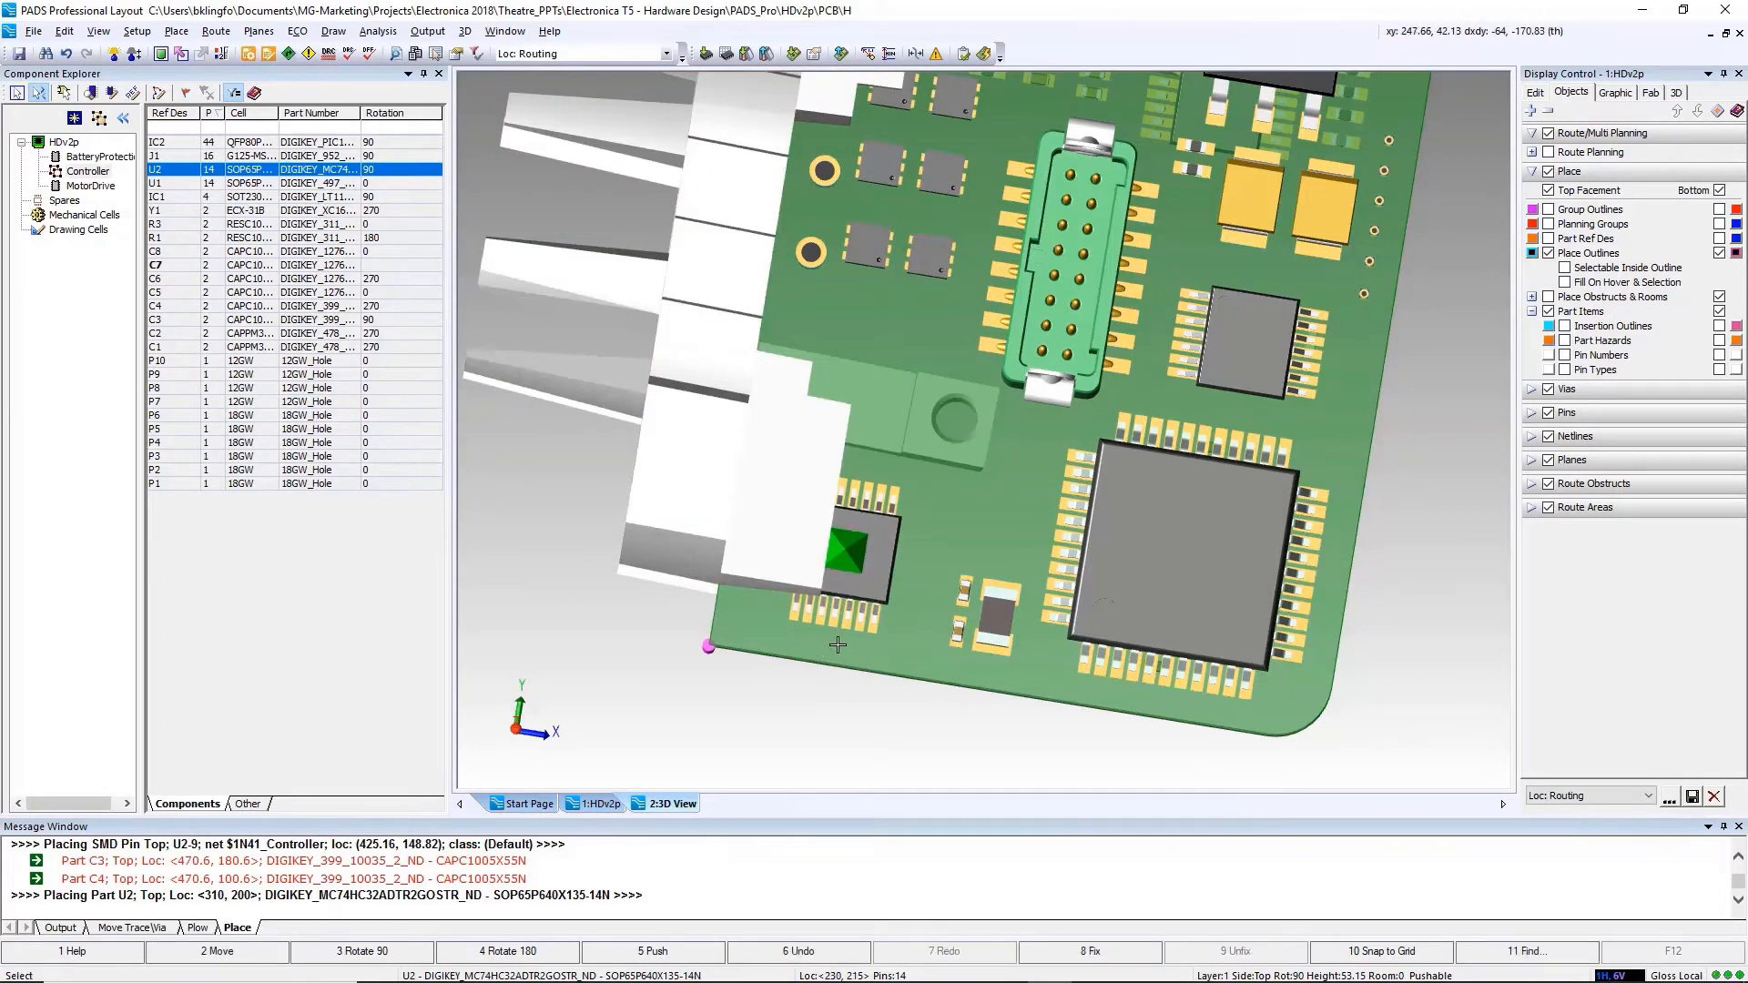
pyautogui.moveTo(837, 644); pyautogui.dragTo(872, 489, button='middle')
pyautogui.press('Escape')
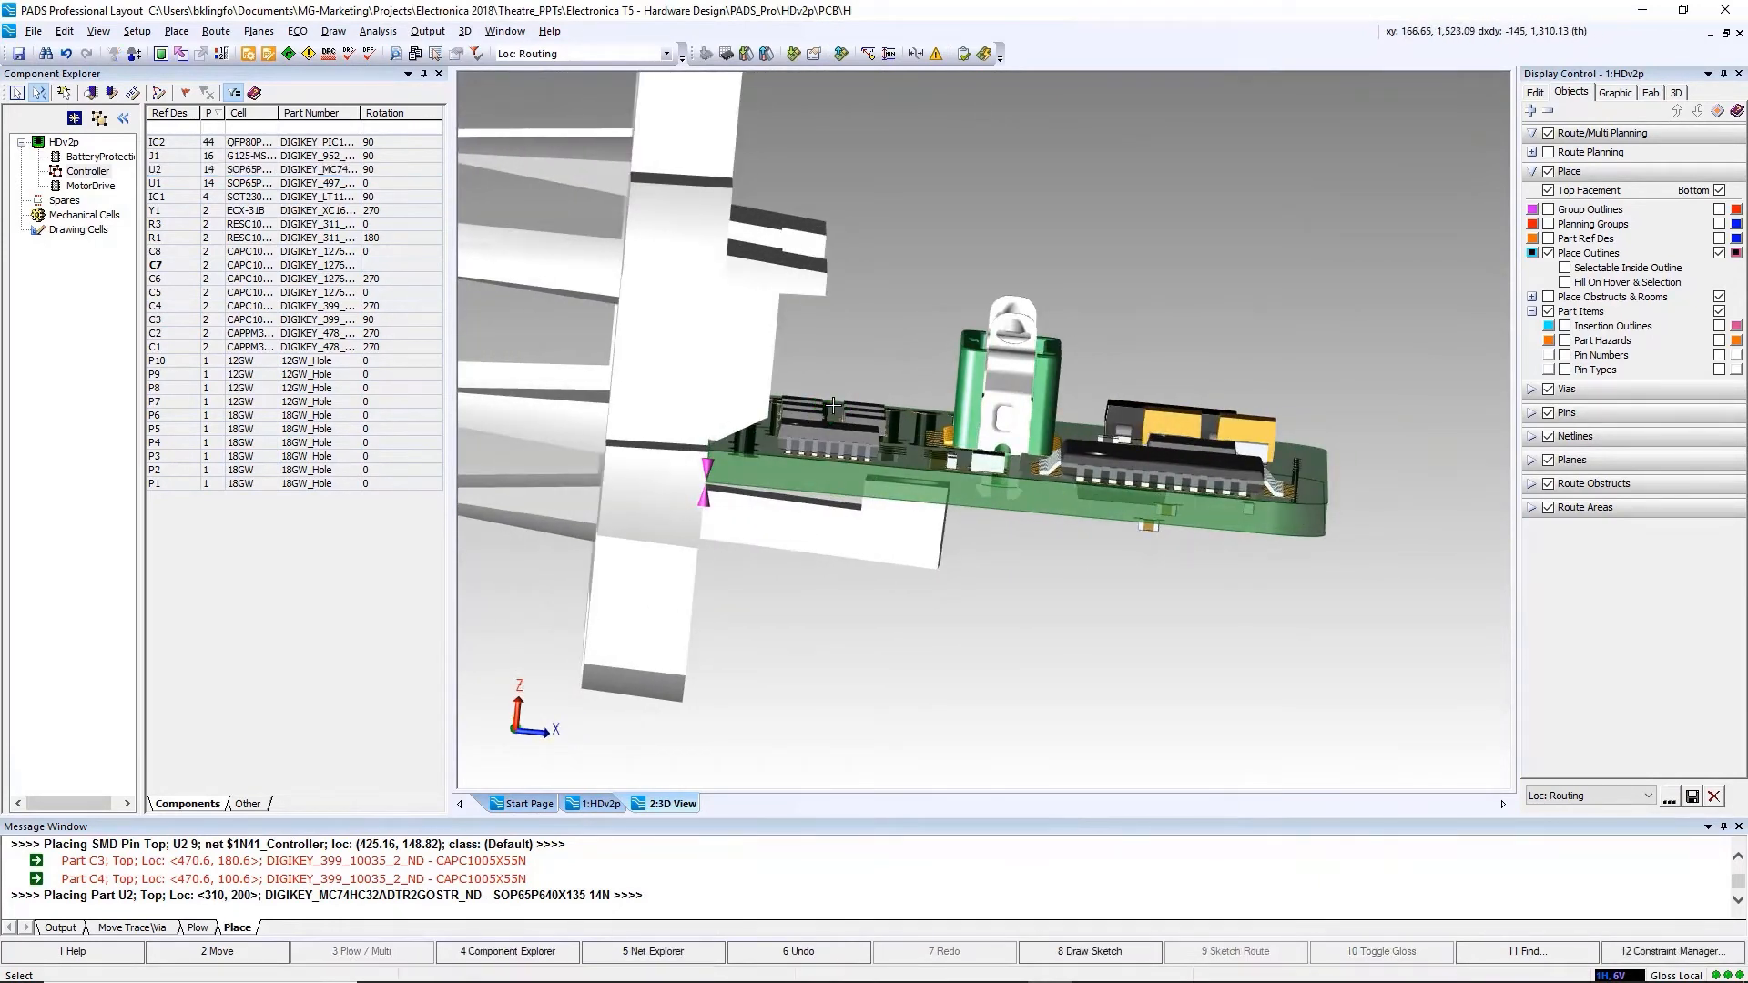
pyautogui.click(833, 436)
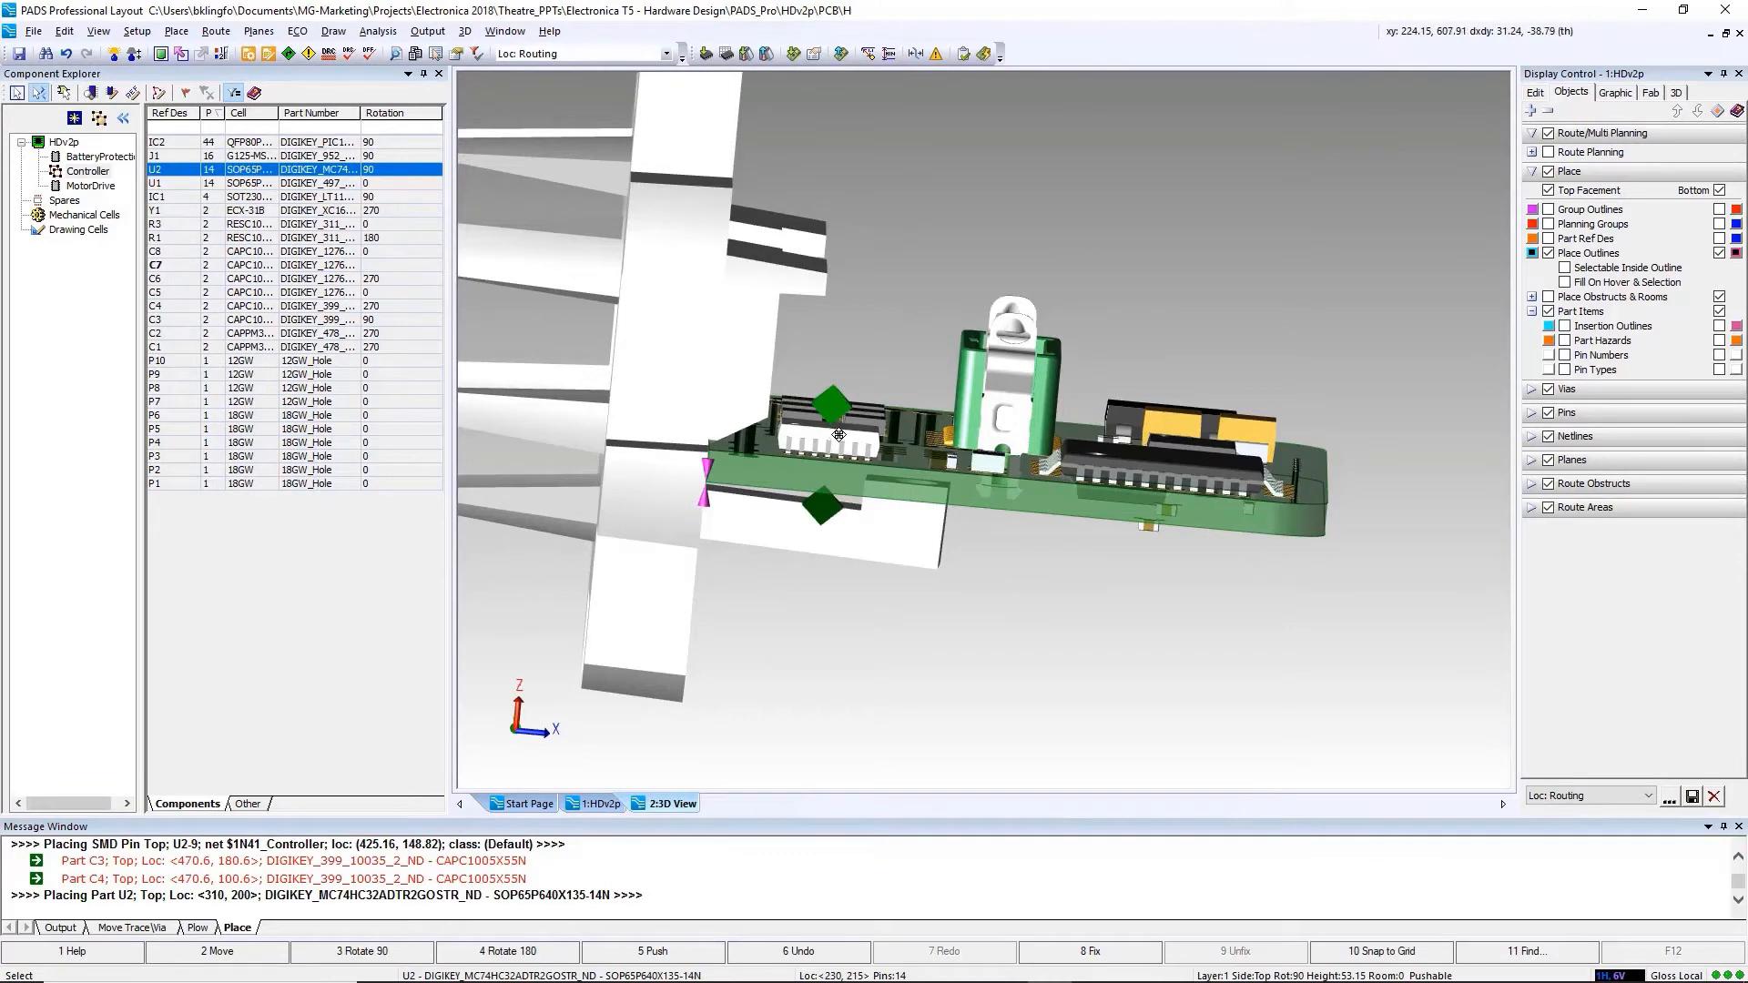
pyautogui.moveTo(839, 435); pyautogui.dragTo(830, 434)
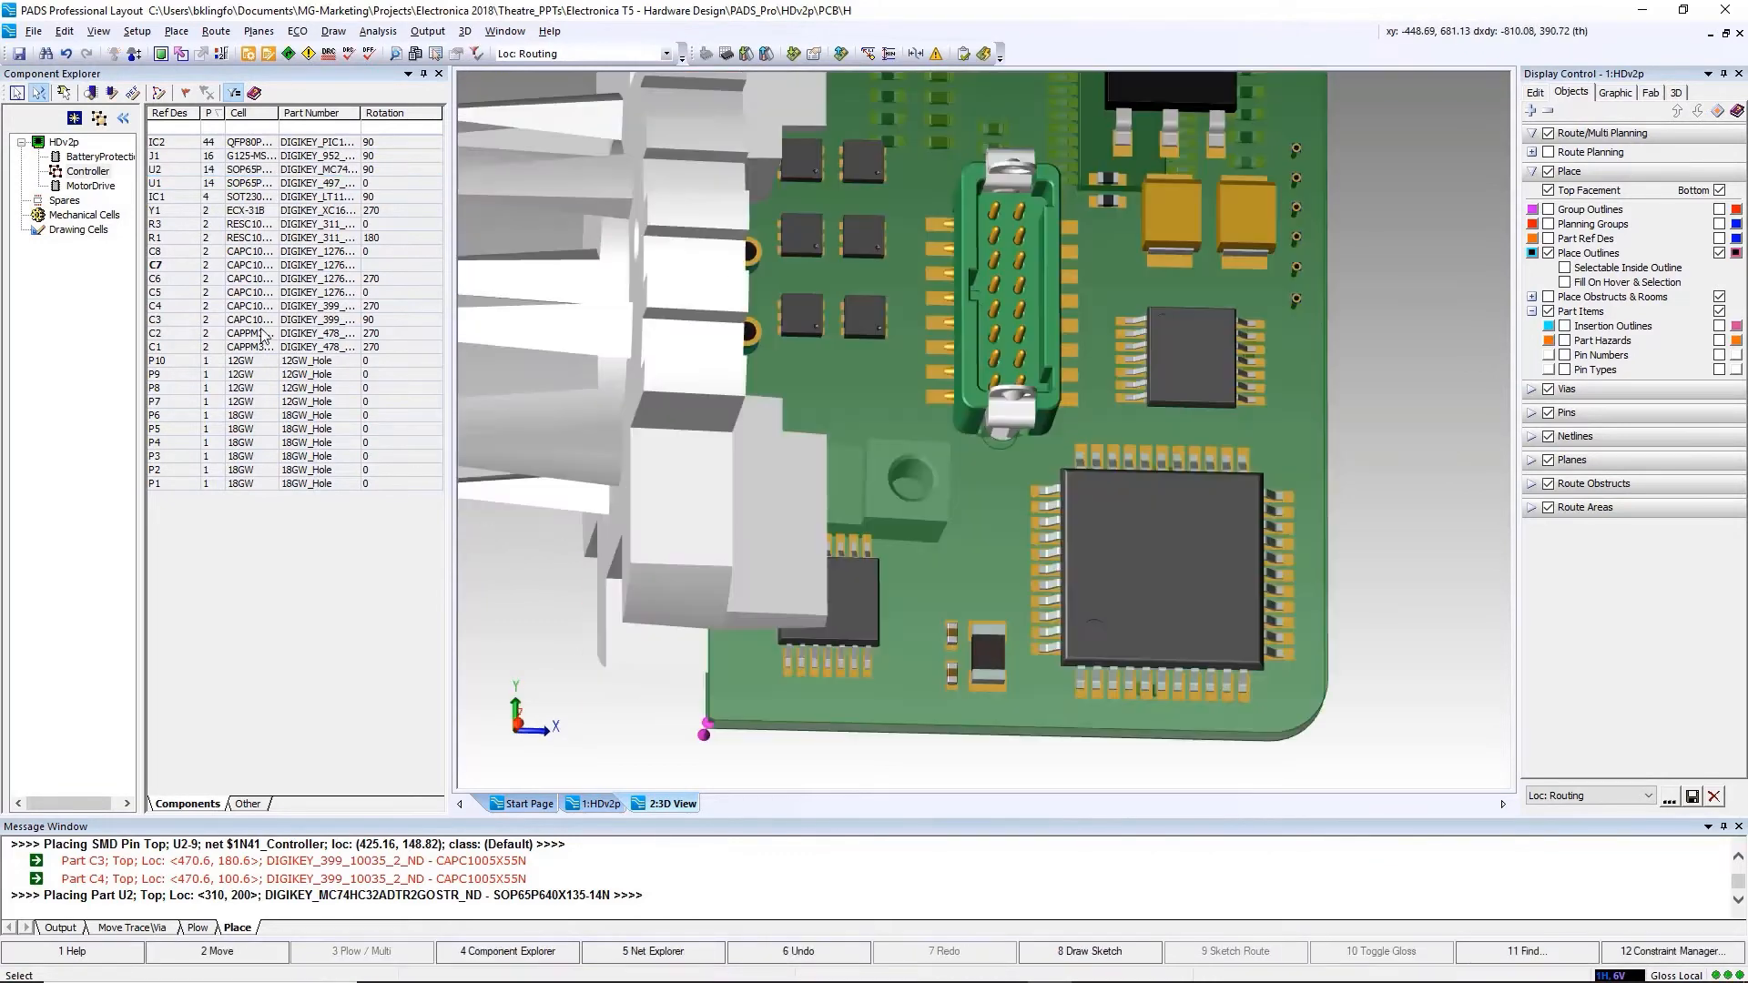
# Place capacitor C7 directly above U2's upper left pin and rotate it by 90 degrees
pyautogui.click(180, 272)
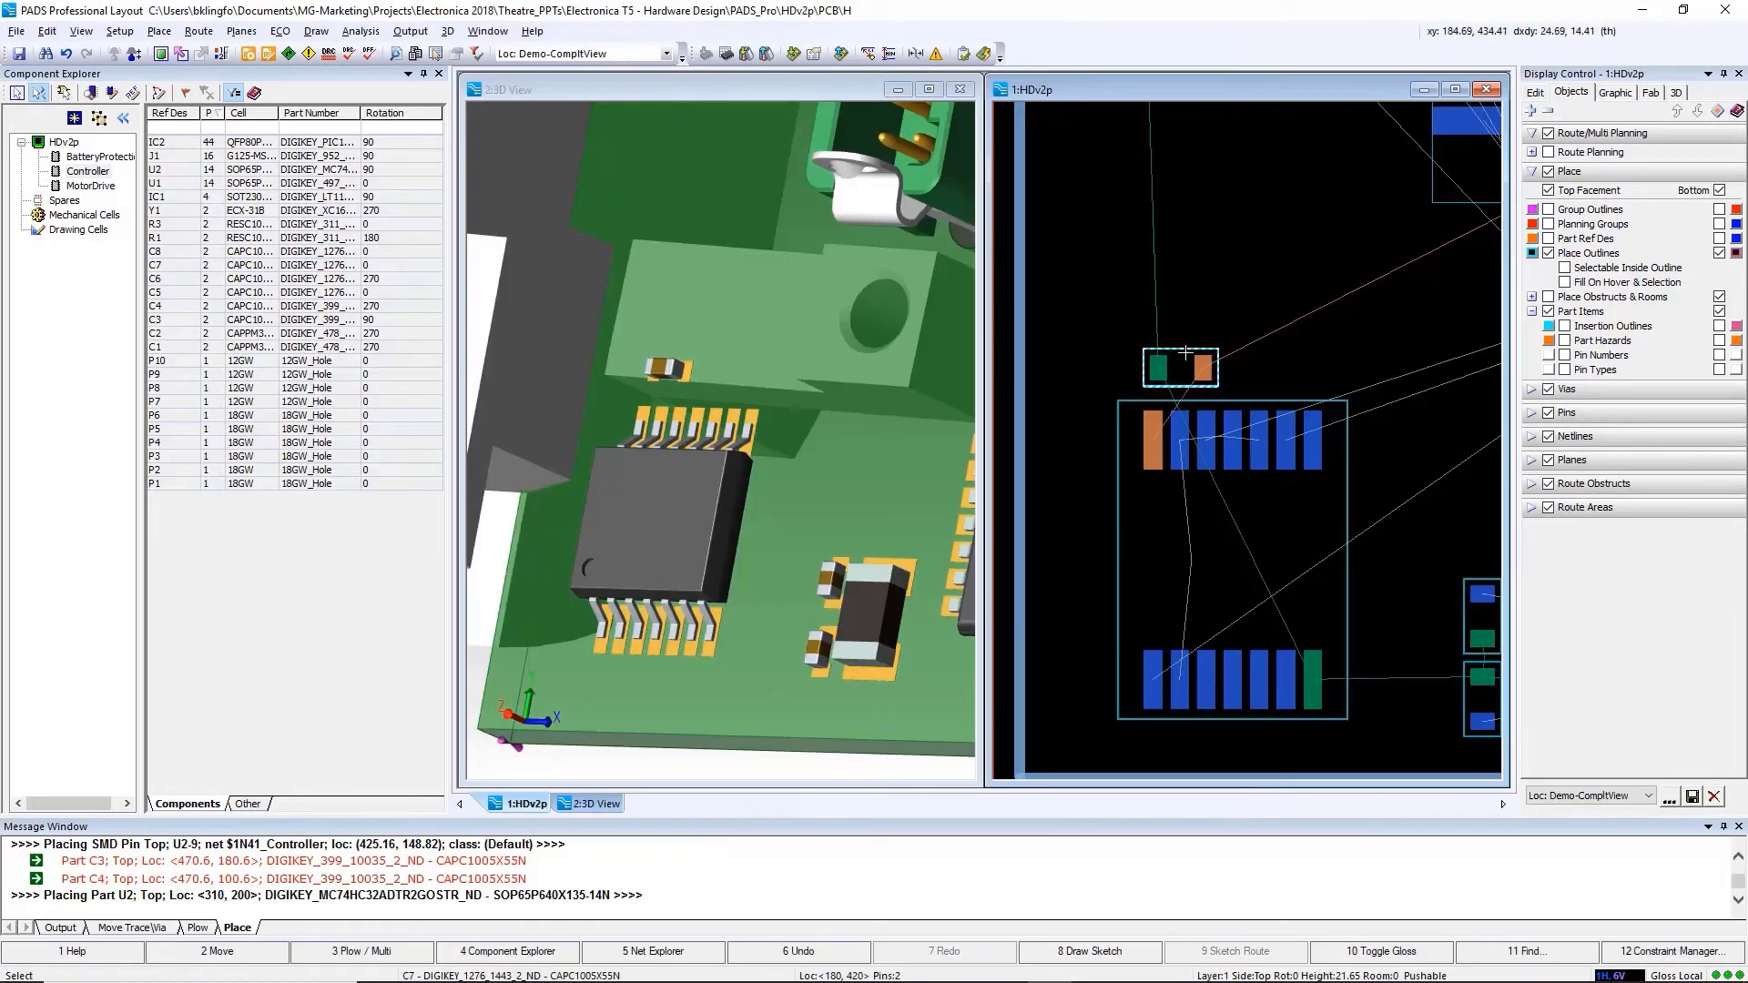
pyautogui.moveTo(1185, 352)
pyautogui.mouseDown()
pyautogui.moveTo(1161, 360)
pyautogui.moveTo(1170, 387)
pyautogui.moveTo(1145, 377)
pyautogui.moveTo(1154, 352)
pyautogui.mouseUp()
pyautogui.press('F3')
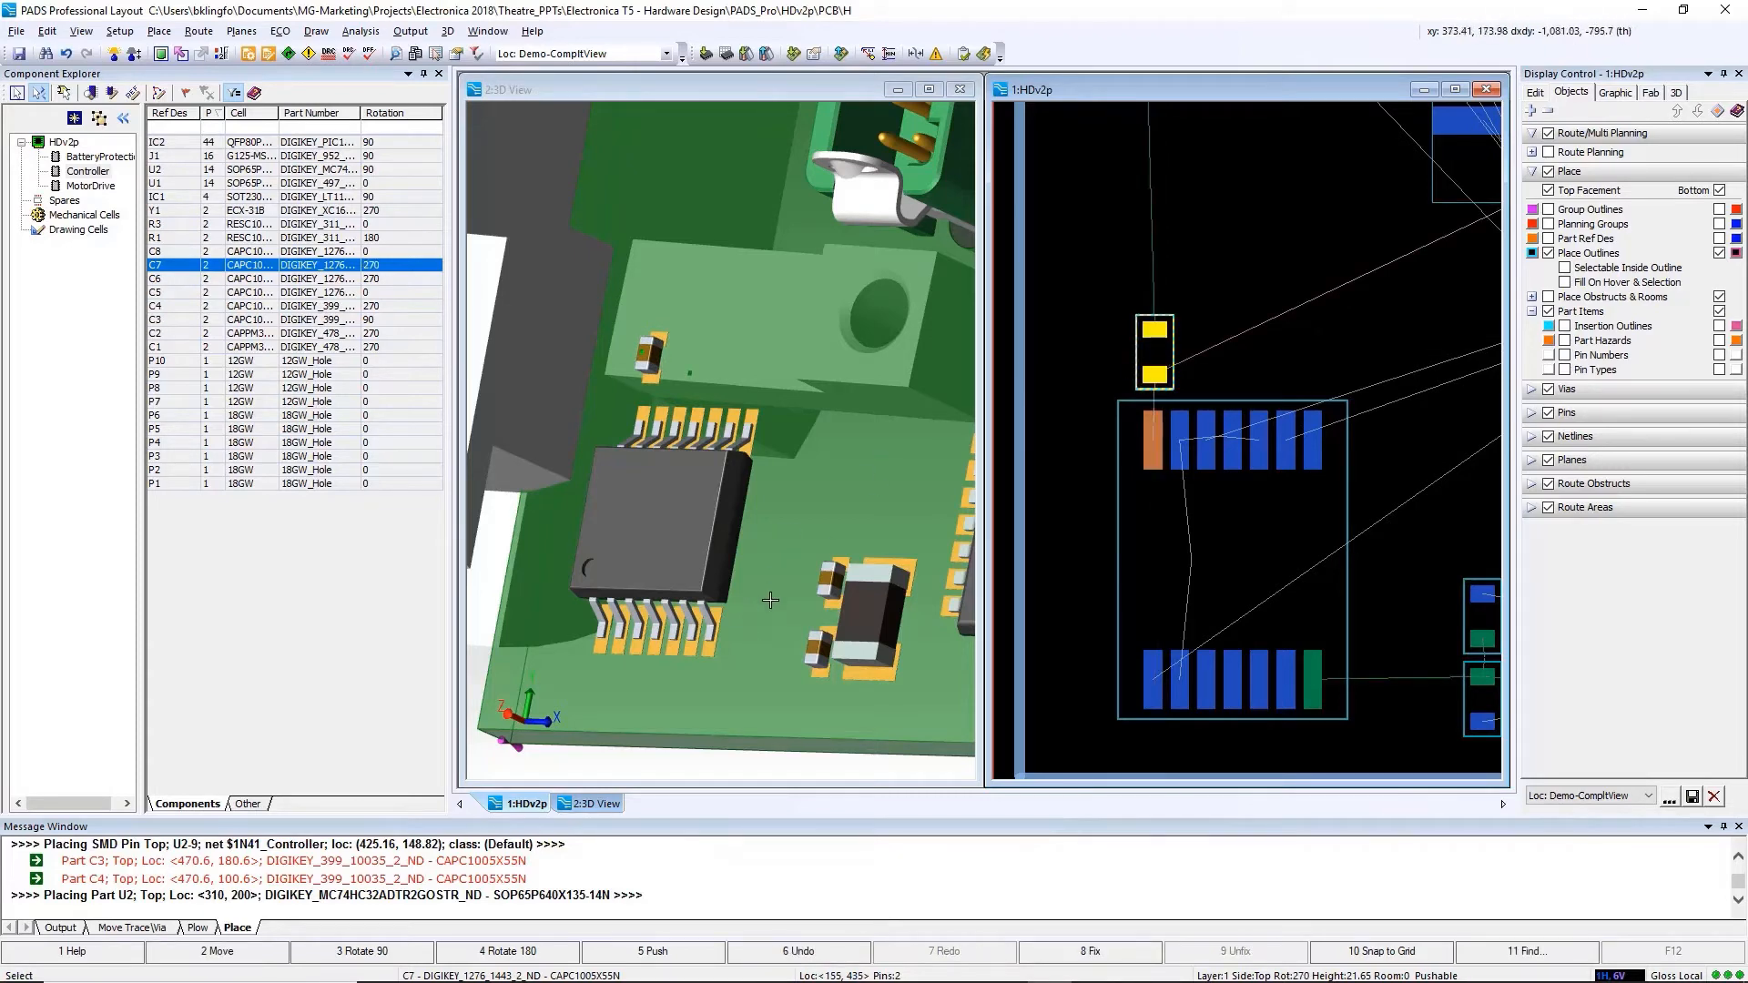
pyautogui.click(788, 589)
pyautogui.moveTo(783, 583); pyautogui.dragTo(738, 631, button='middle')
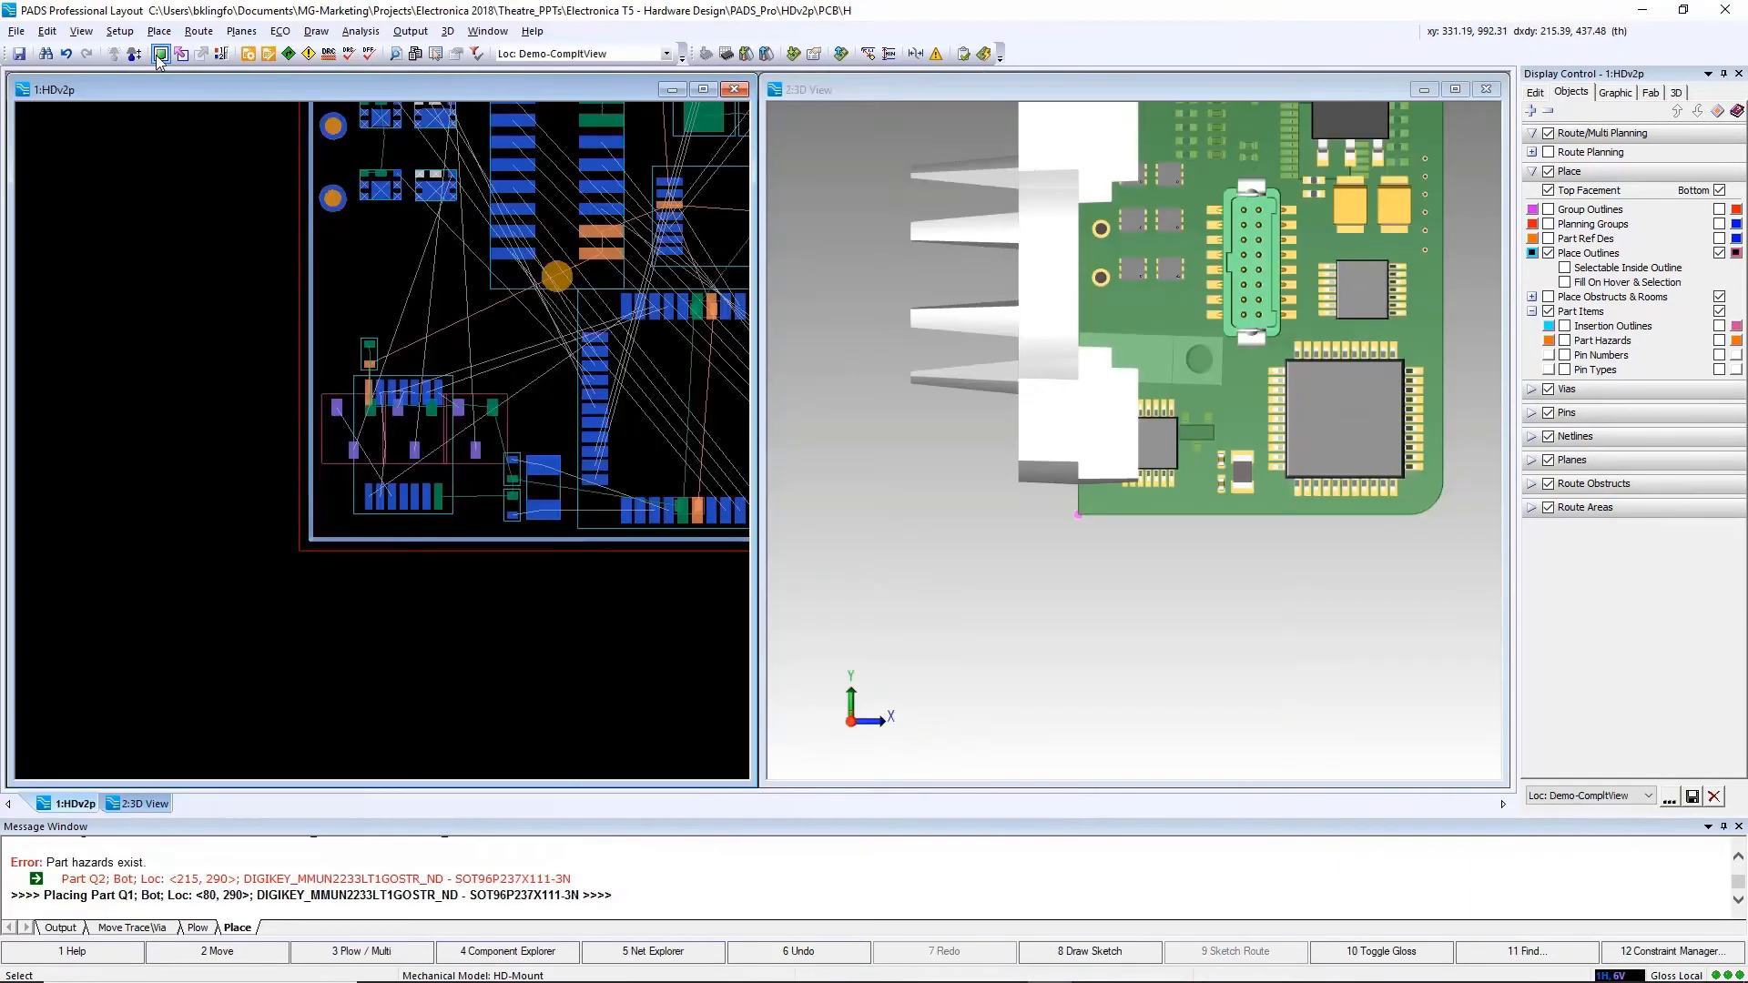
# Select parts Q4 through Q9 with pads P11 through P13 and move them together slightly down the board
pyautogui.click(160, 54)
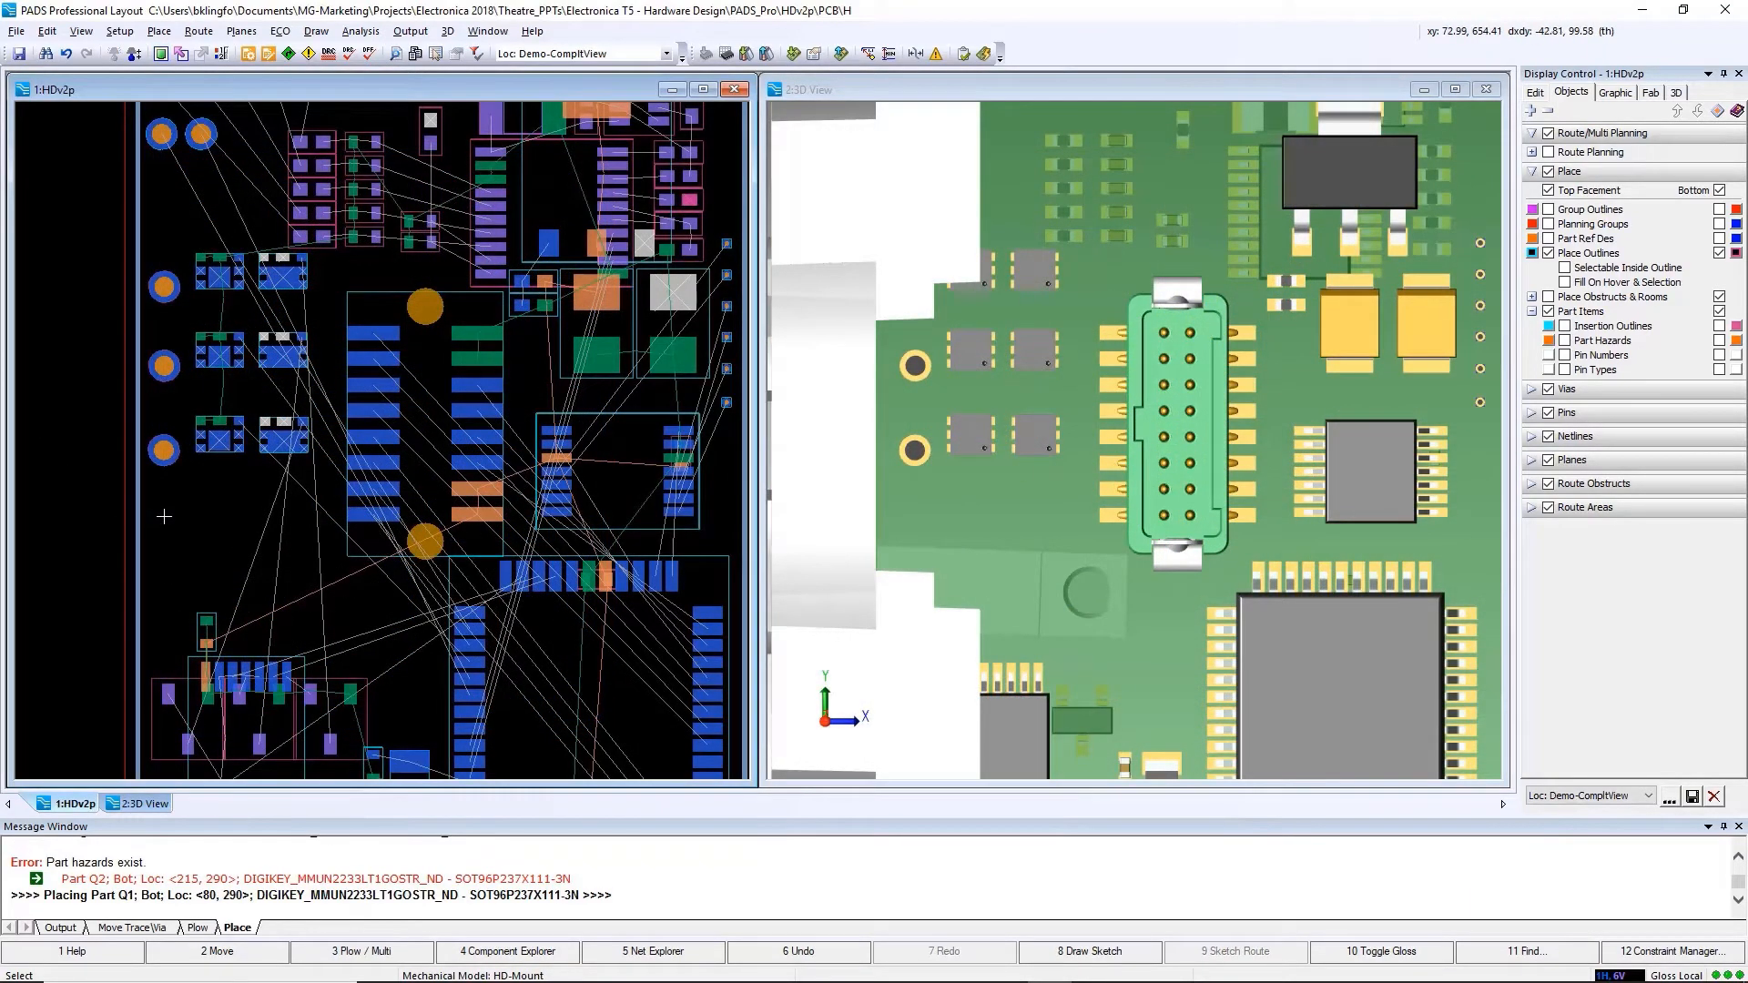
pyautogui.moveTo(165, 508)
pyautogui.mouseDown()
pyautogui.moveTo(189, 422)
pyautogui.moveTo(293, 275)
pyautogui.mouseUp()
pyautogui.rightClick(293, 275)
pyautogui.click(334, 386)
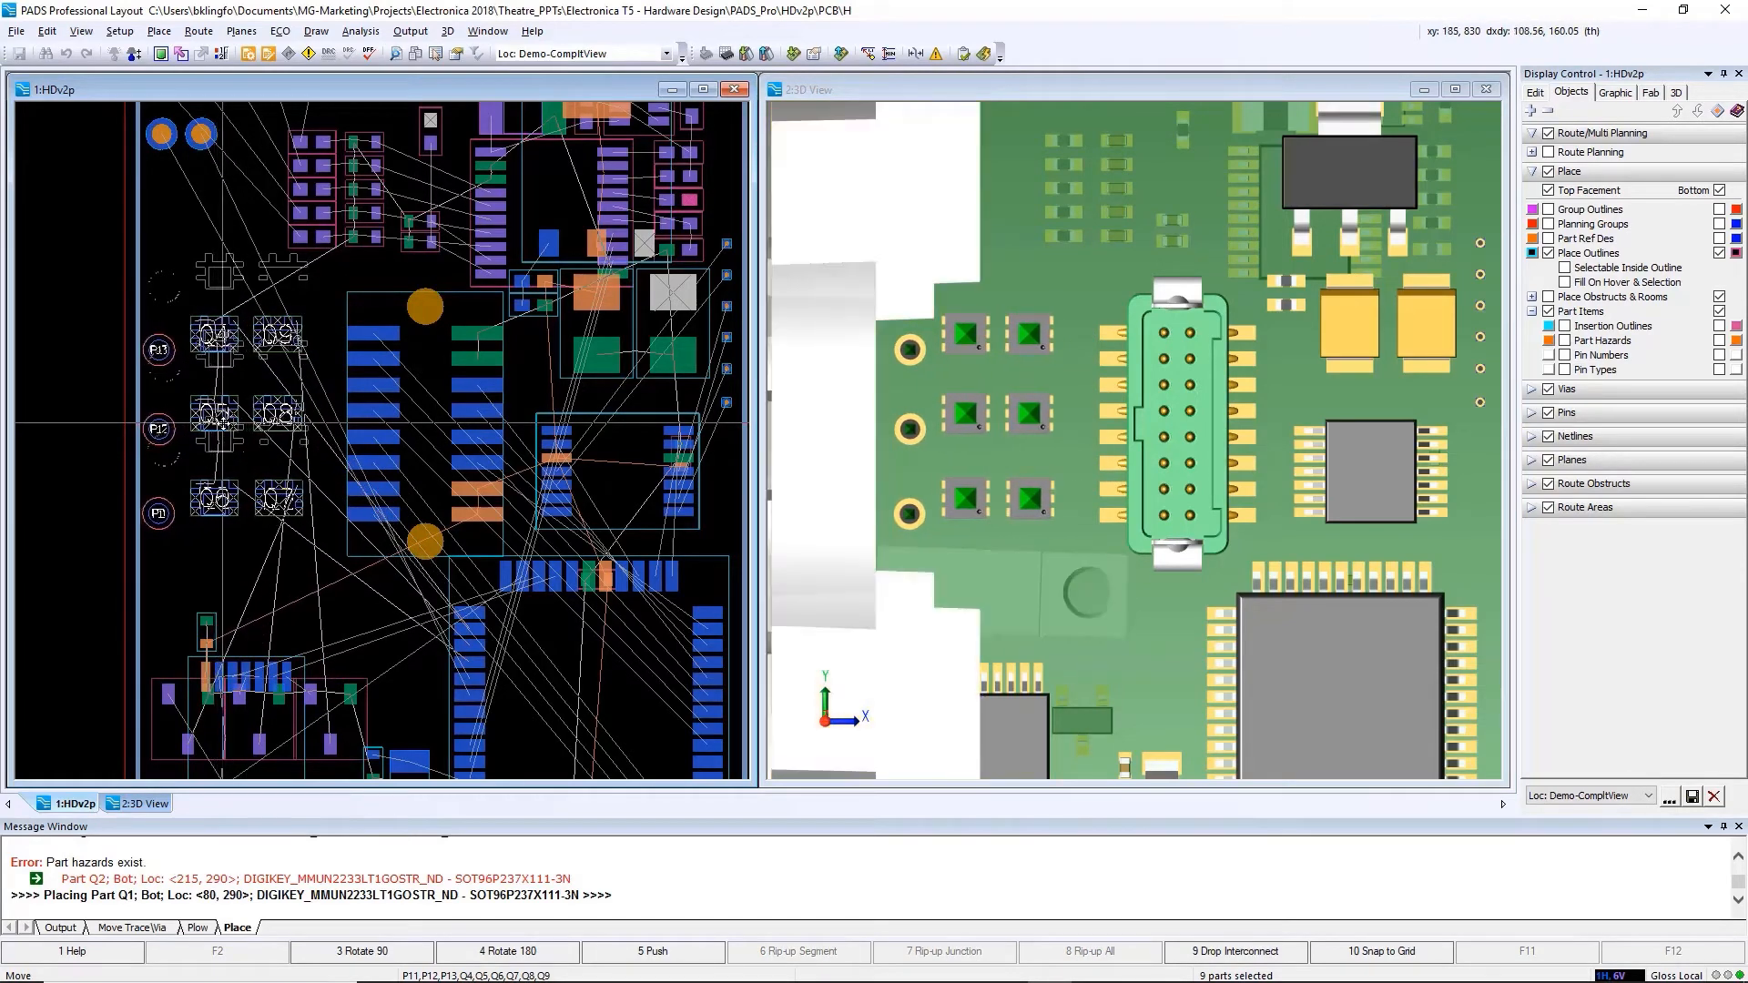
pyautogui.click(221, 422)
pyautogui.click(235, 556)
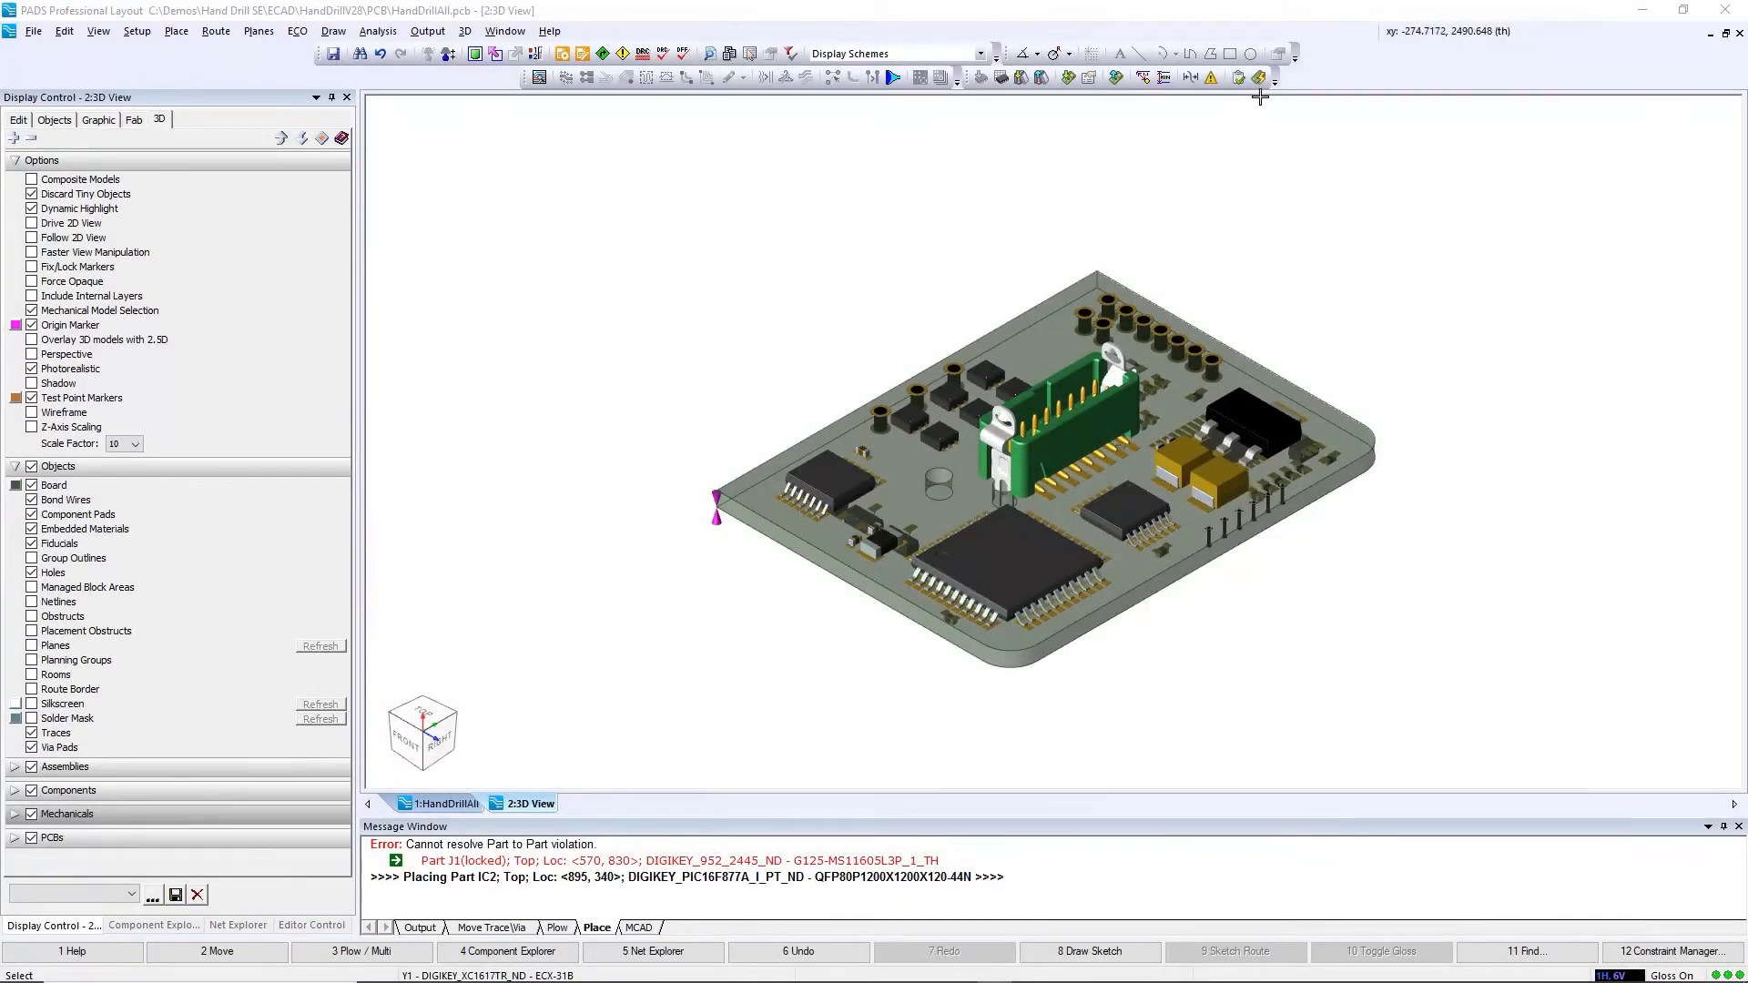
# Open MCAD Collaborator and display the contents of the MCADbaseline_00.idx file
pyautogui.click(1259, 78)
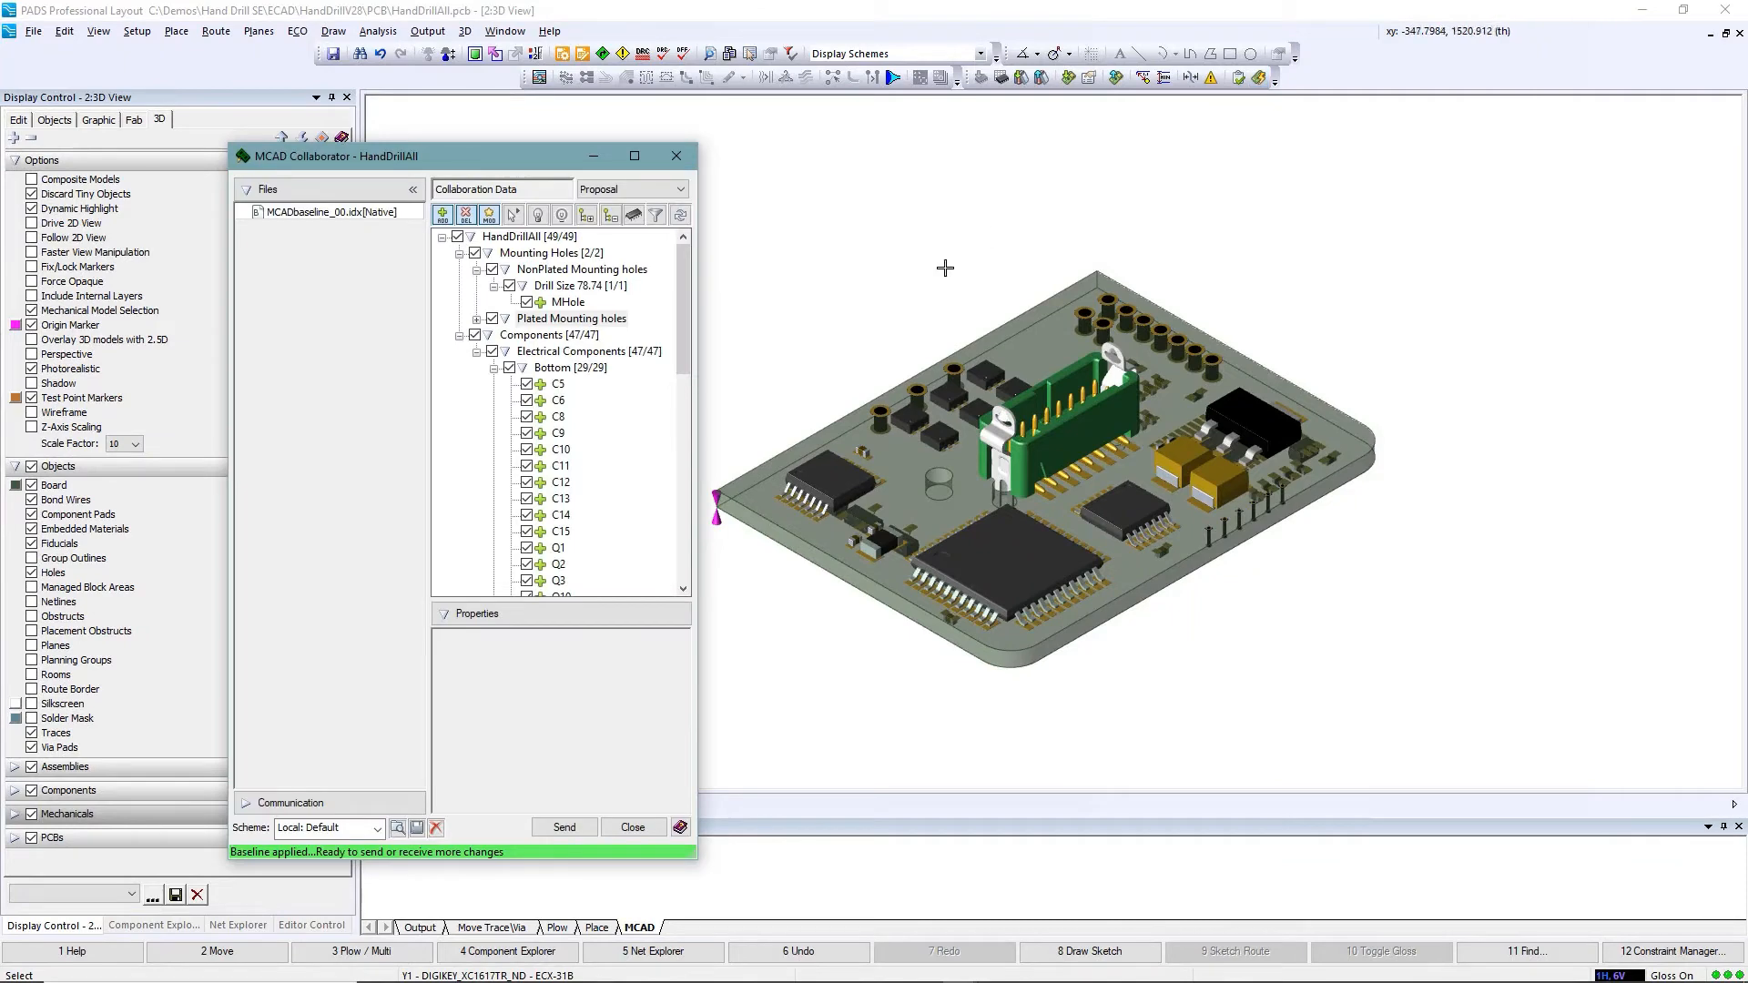
pyautogui.click(370, 215)
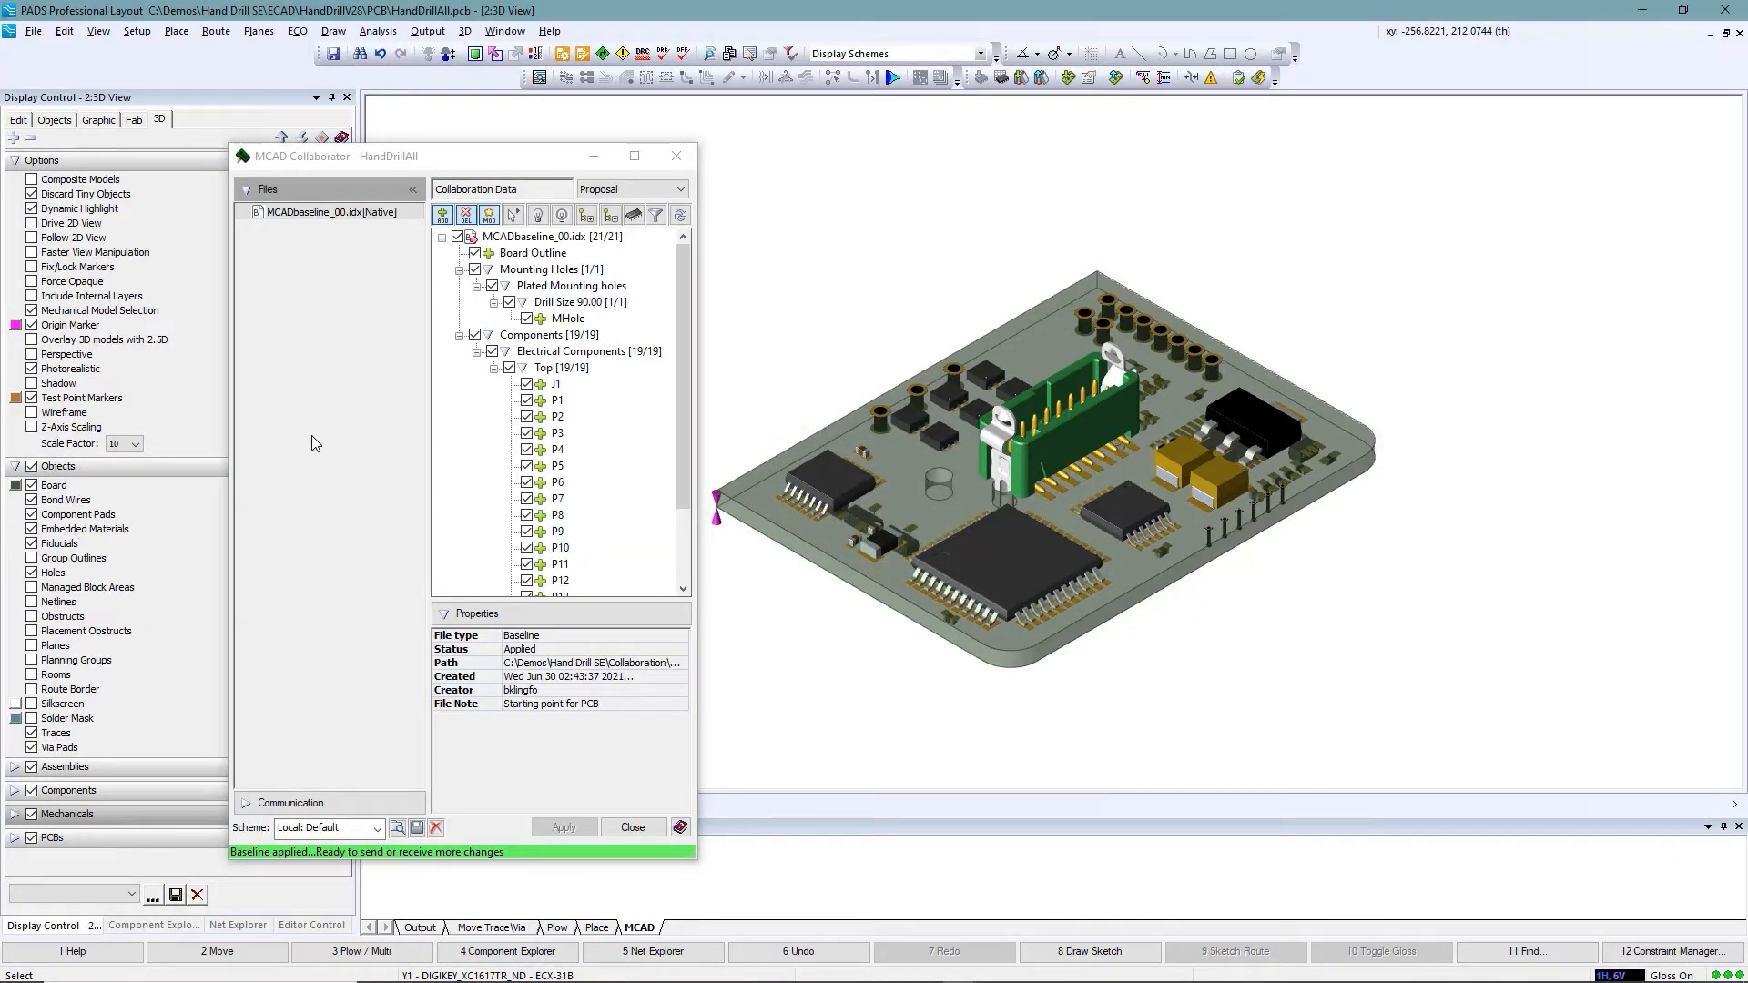
# Generate the proposal_00 collaboration data, add the file note "Complete part placement", send it to MCAD and agree to save the design
pyautogui.click(630, 192)
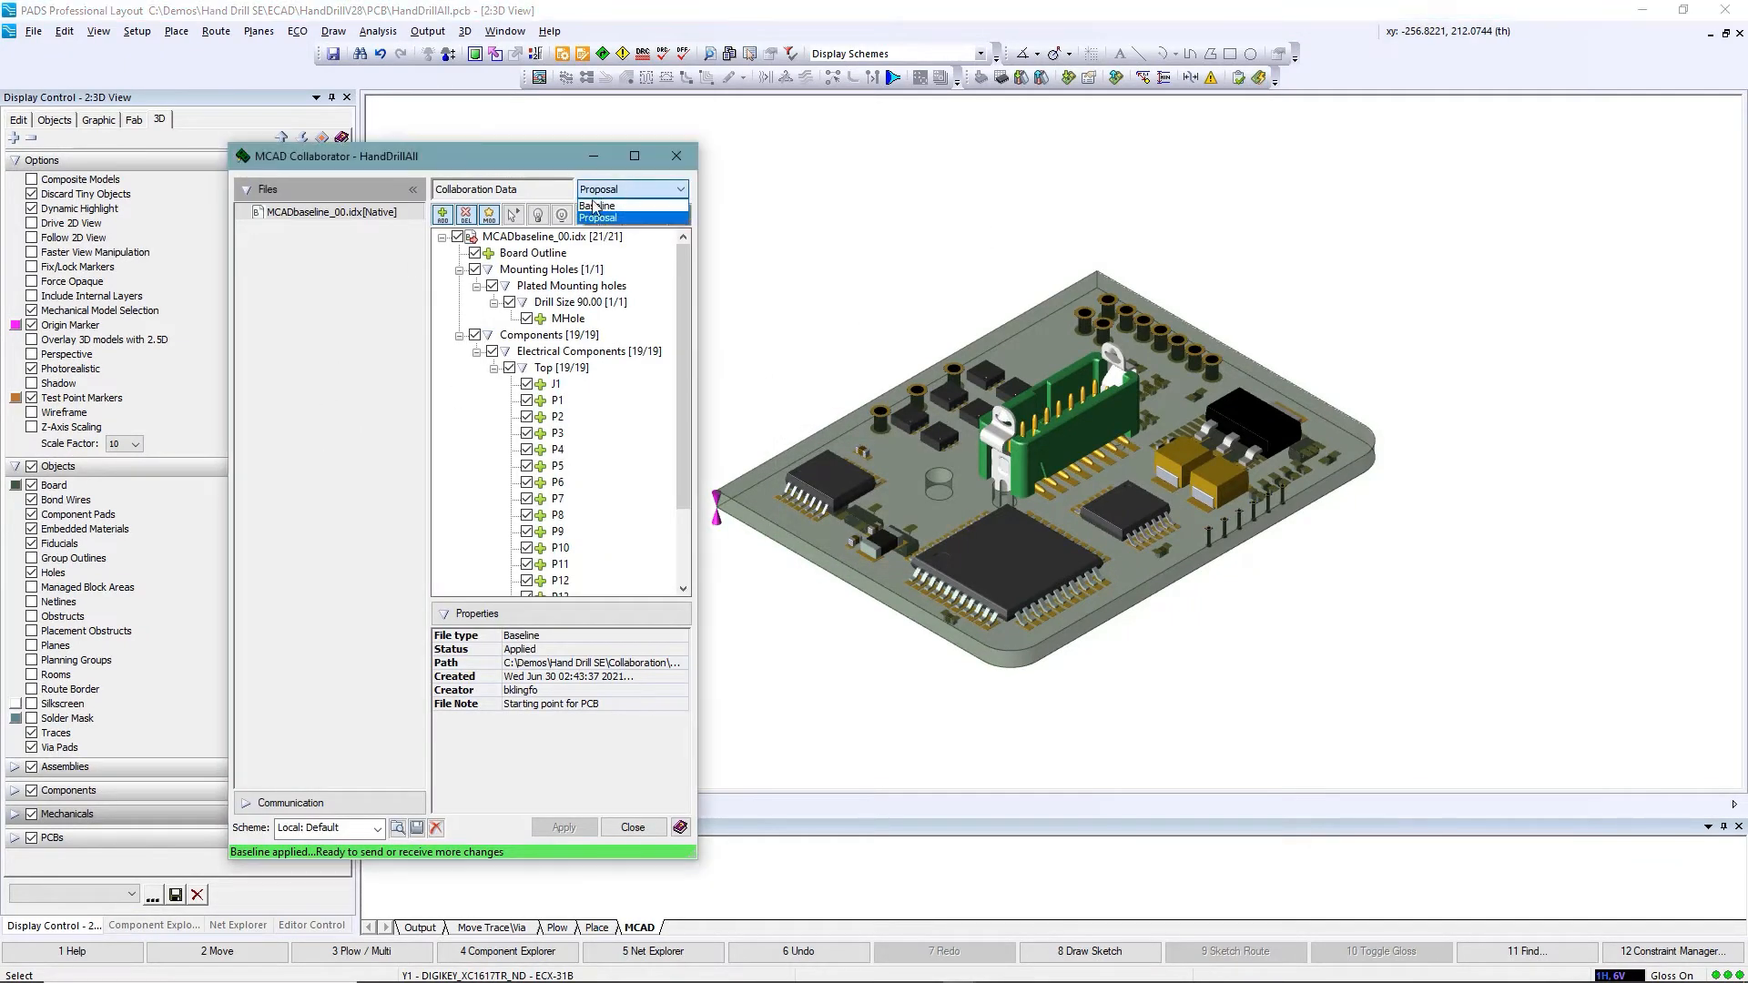
pyautogui.click(591, 220)
pyautogui.click(681, 216)
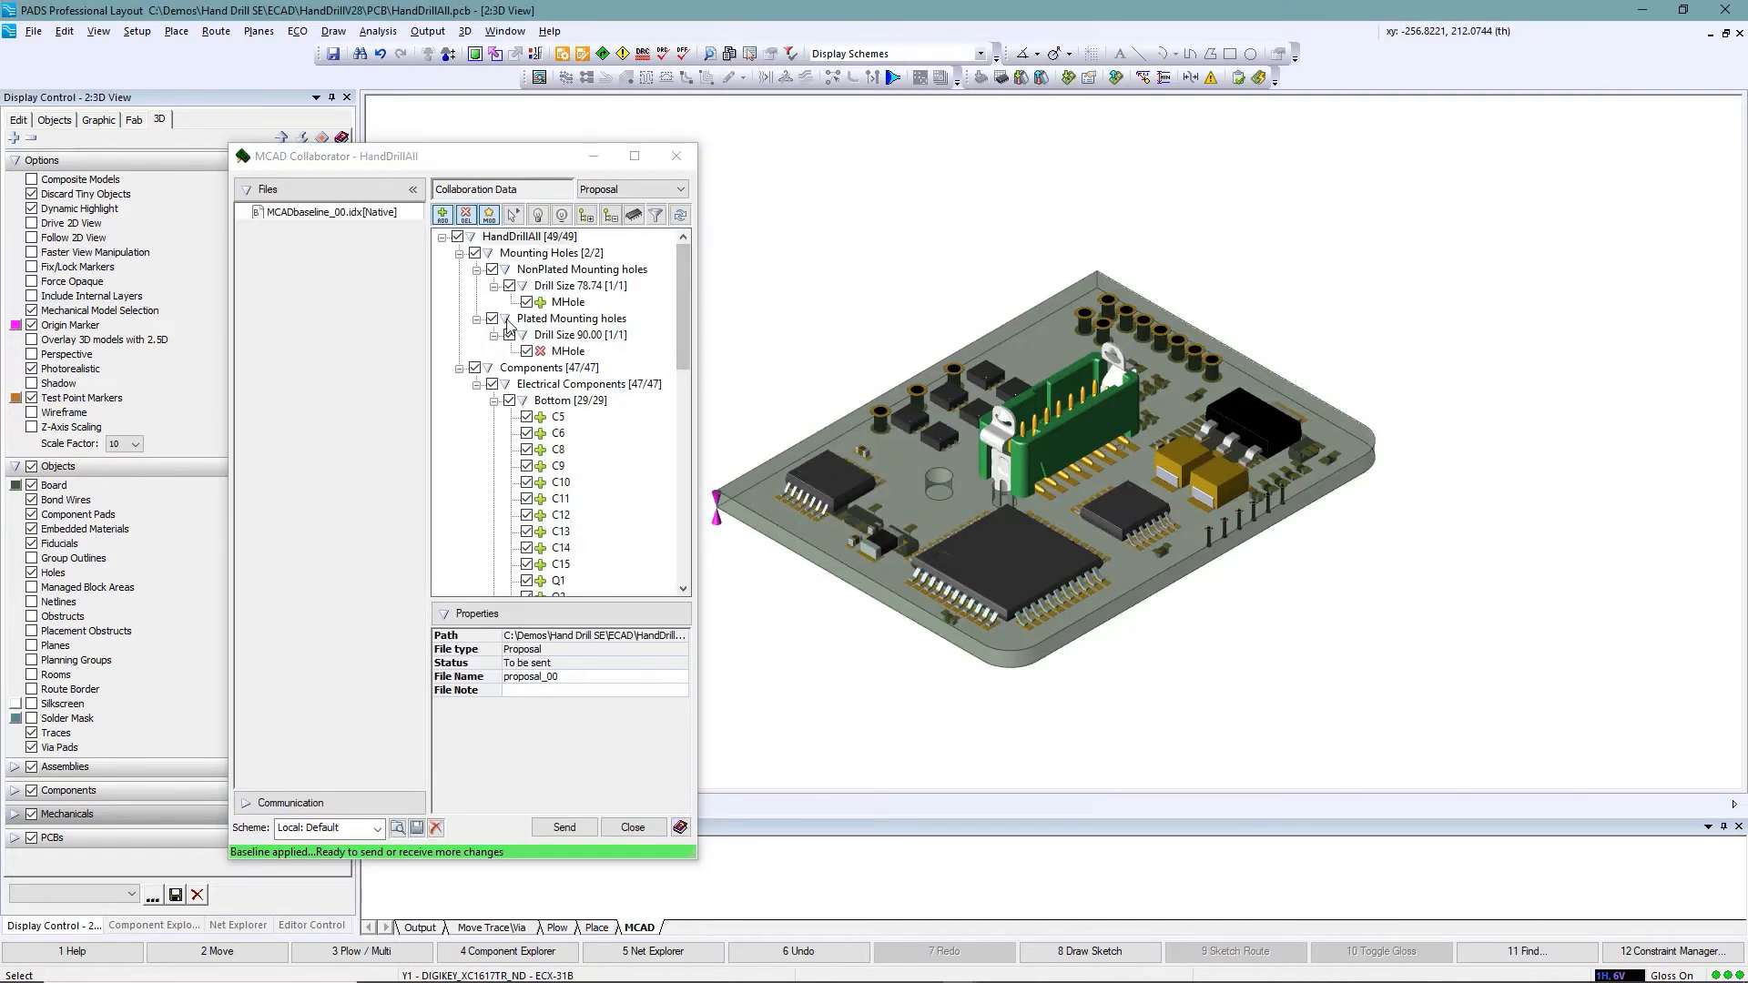
pyautogui.click(476, 319)
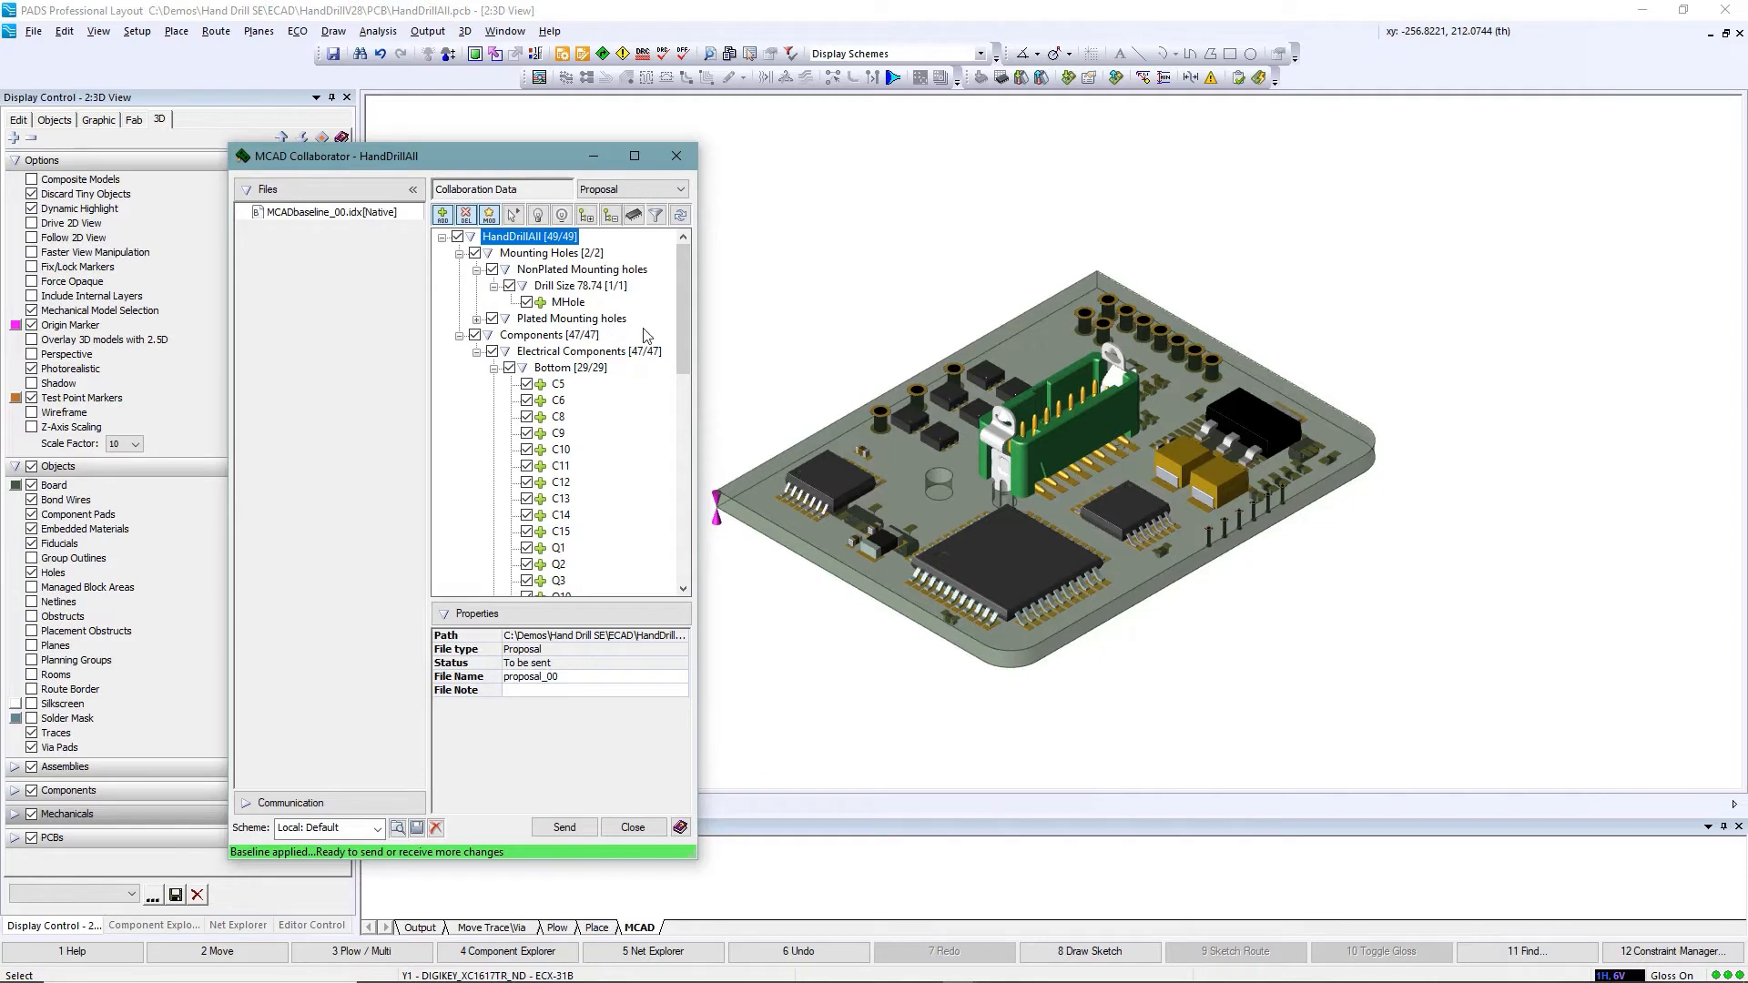
pyautogui.moveTo(680, 291); pyautogui.dragTo(690, 508)
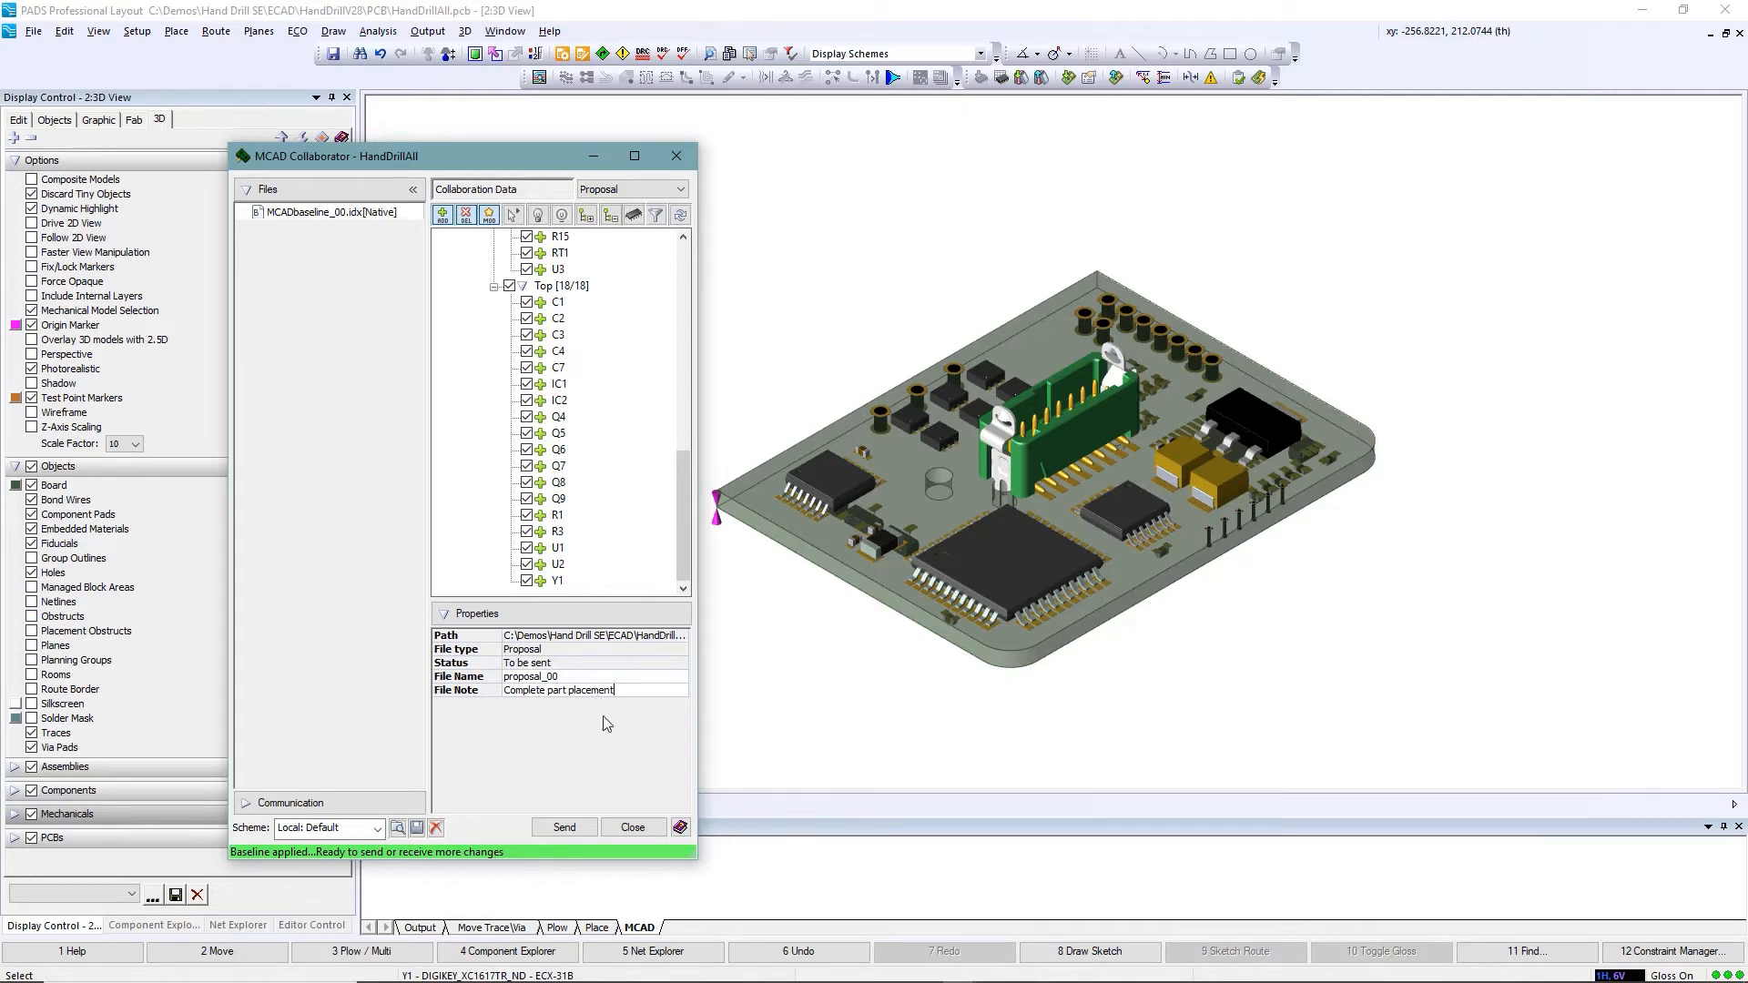
pyautogui.click(564, 828)
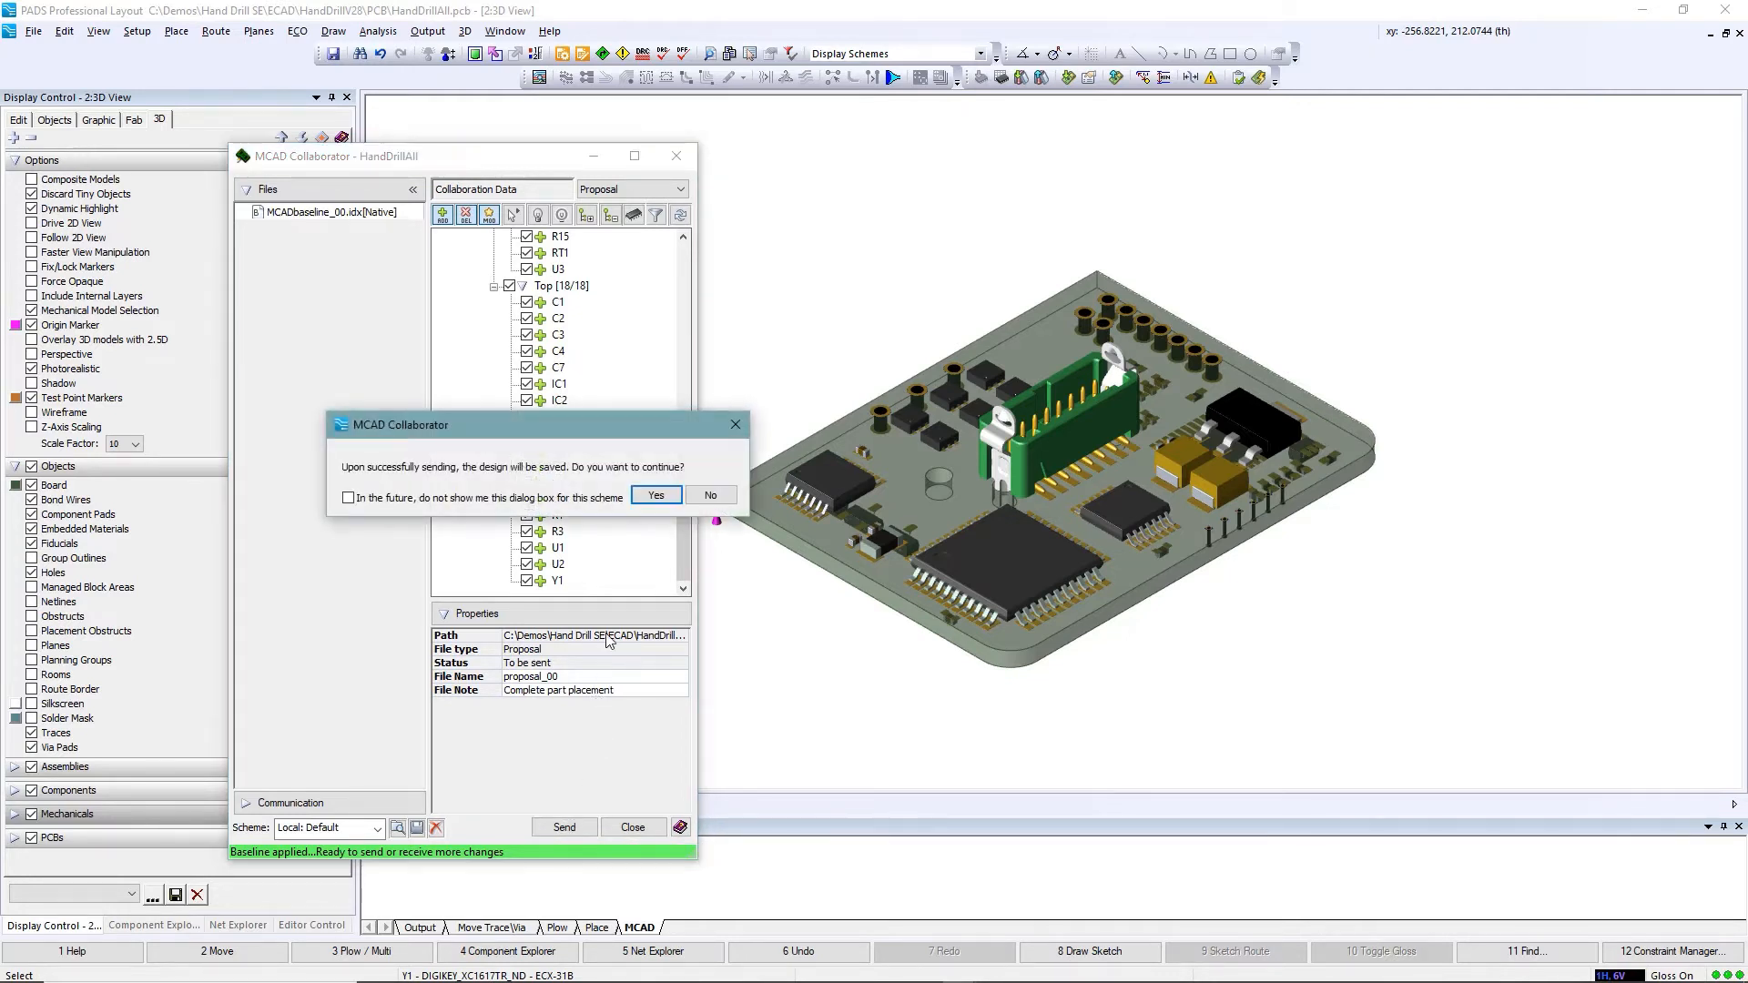
pyautogui.click(656, 497)
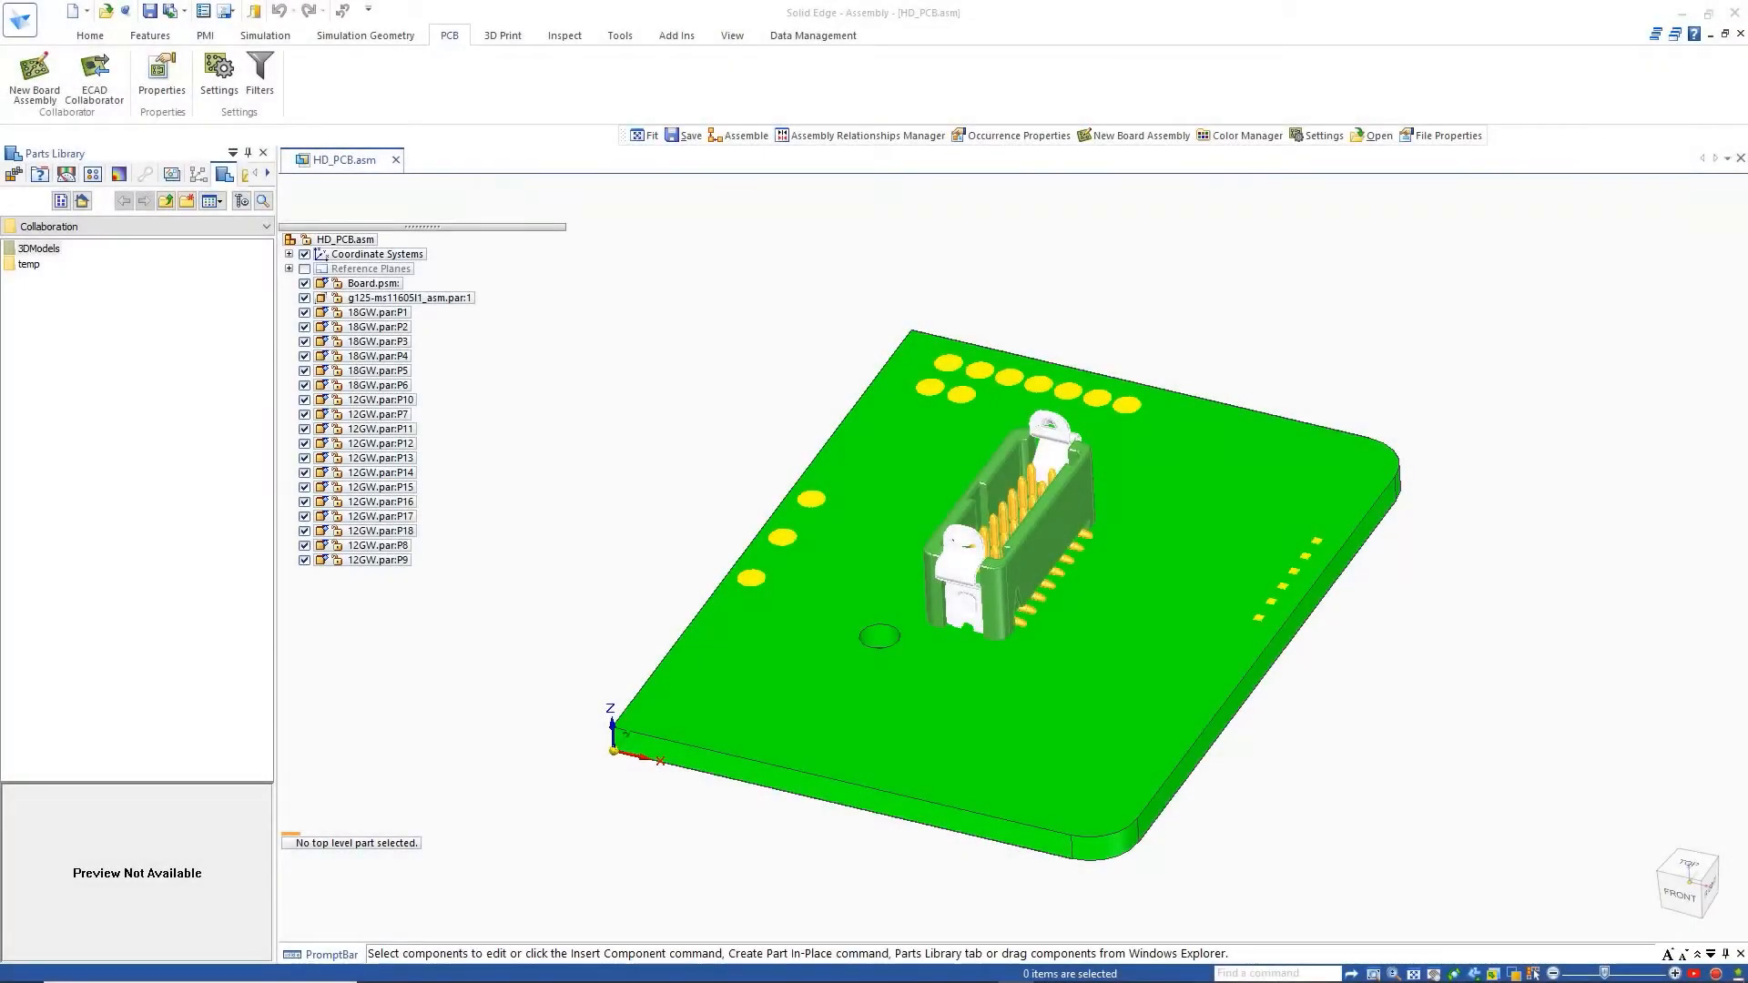
# Switch to Solid Edge, open proposal_00.idx in ECAD Collaborator, review its components and C1's properties, and apply the proposal to HD_PCB.asm
pyautogui.click(95, 72)
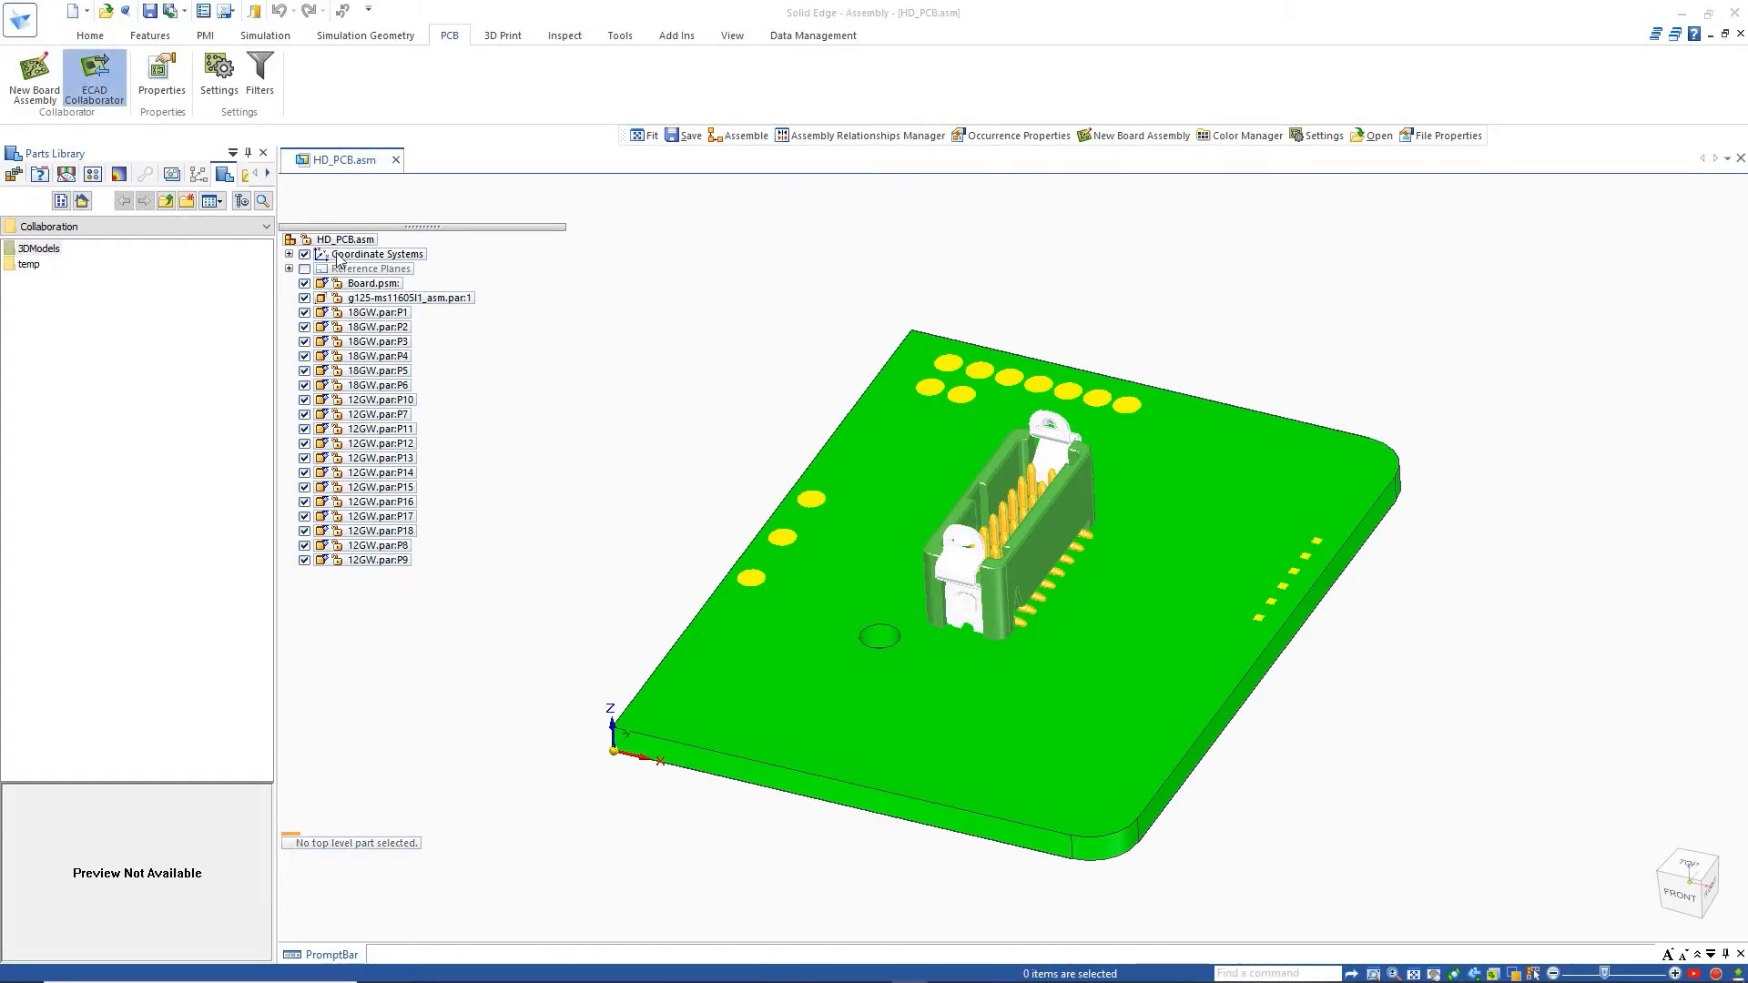
pyautogui.click(300, 64)
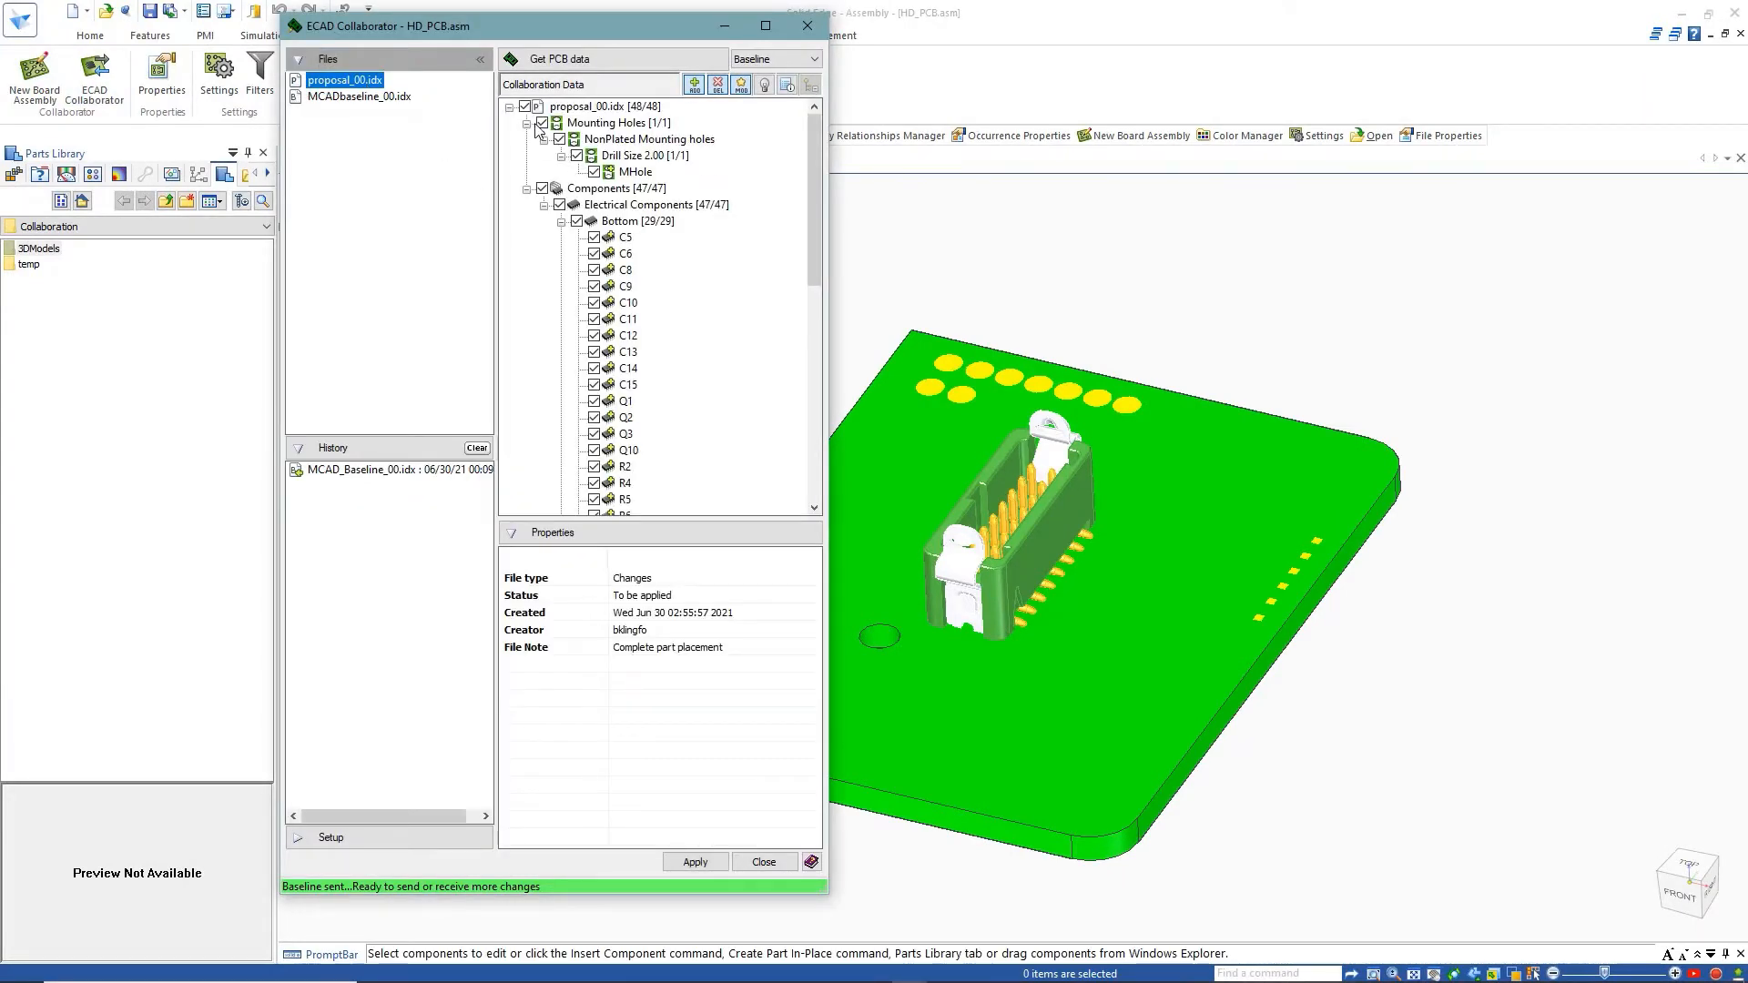
pyautogui.click(539, 122)
pyautogui.moveTo(810, 189); pyautogui.dragTo(814, 364)
pyautogui.click(626, 270)
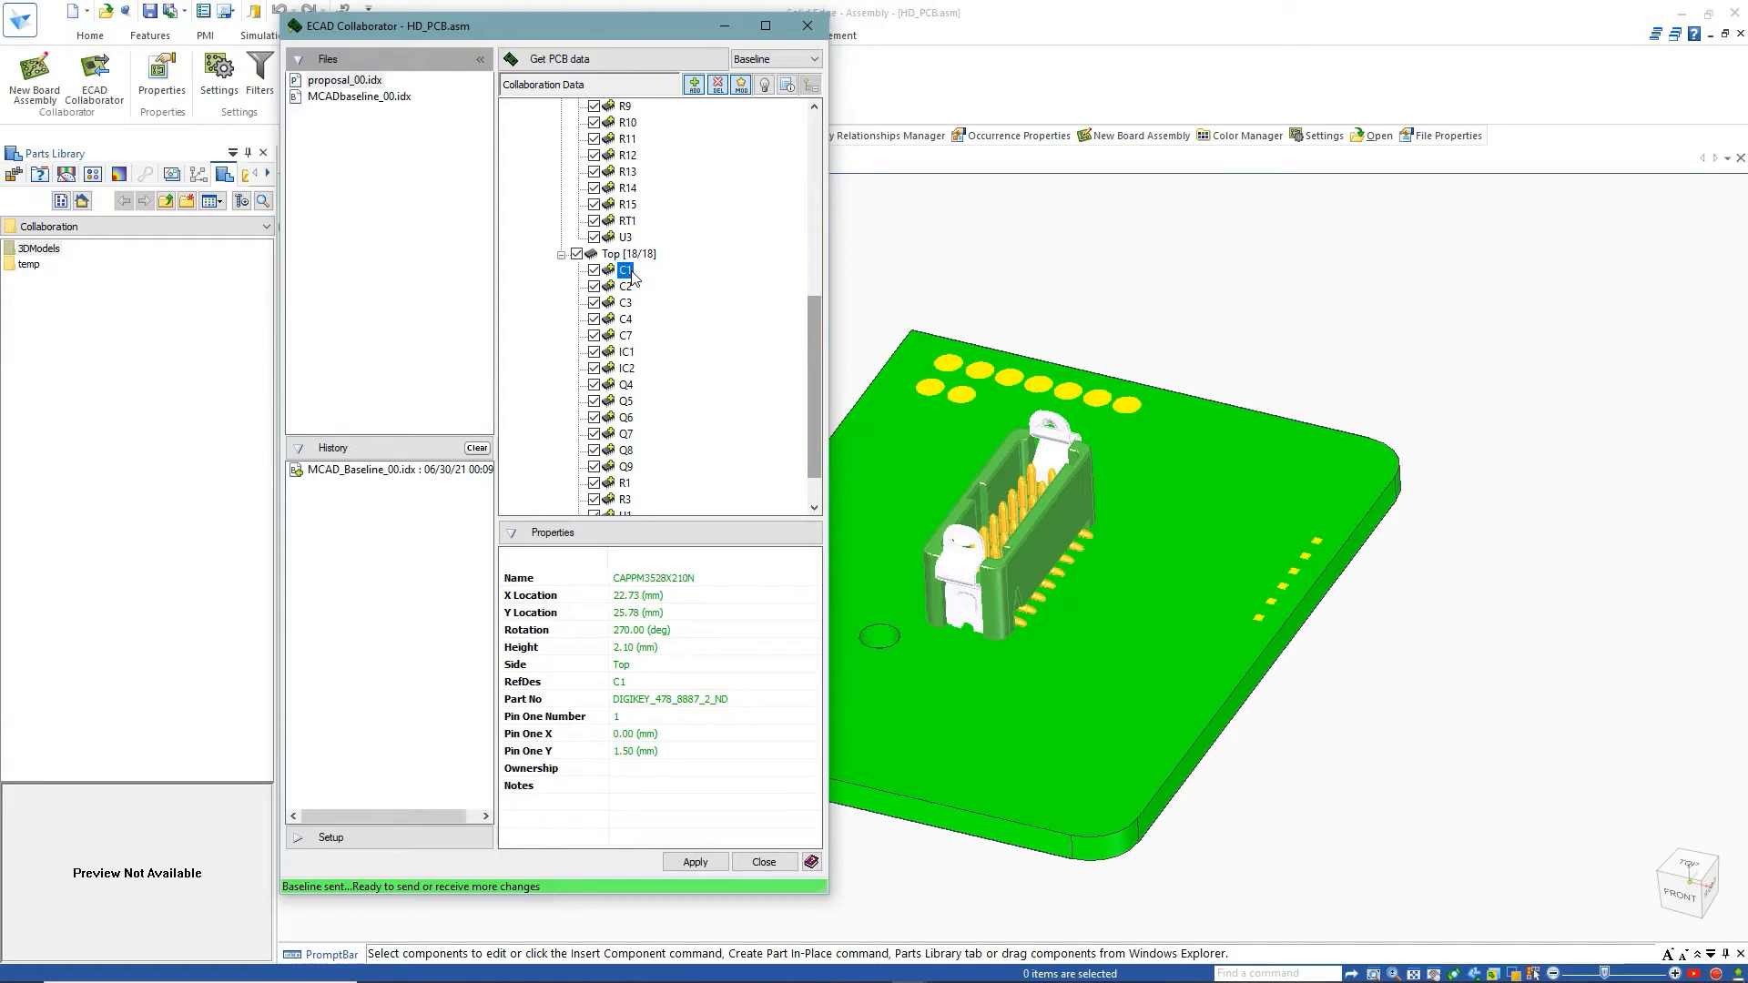
pyautogui.click(698, 863)
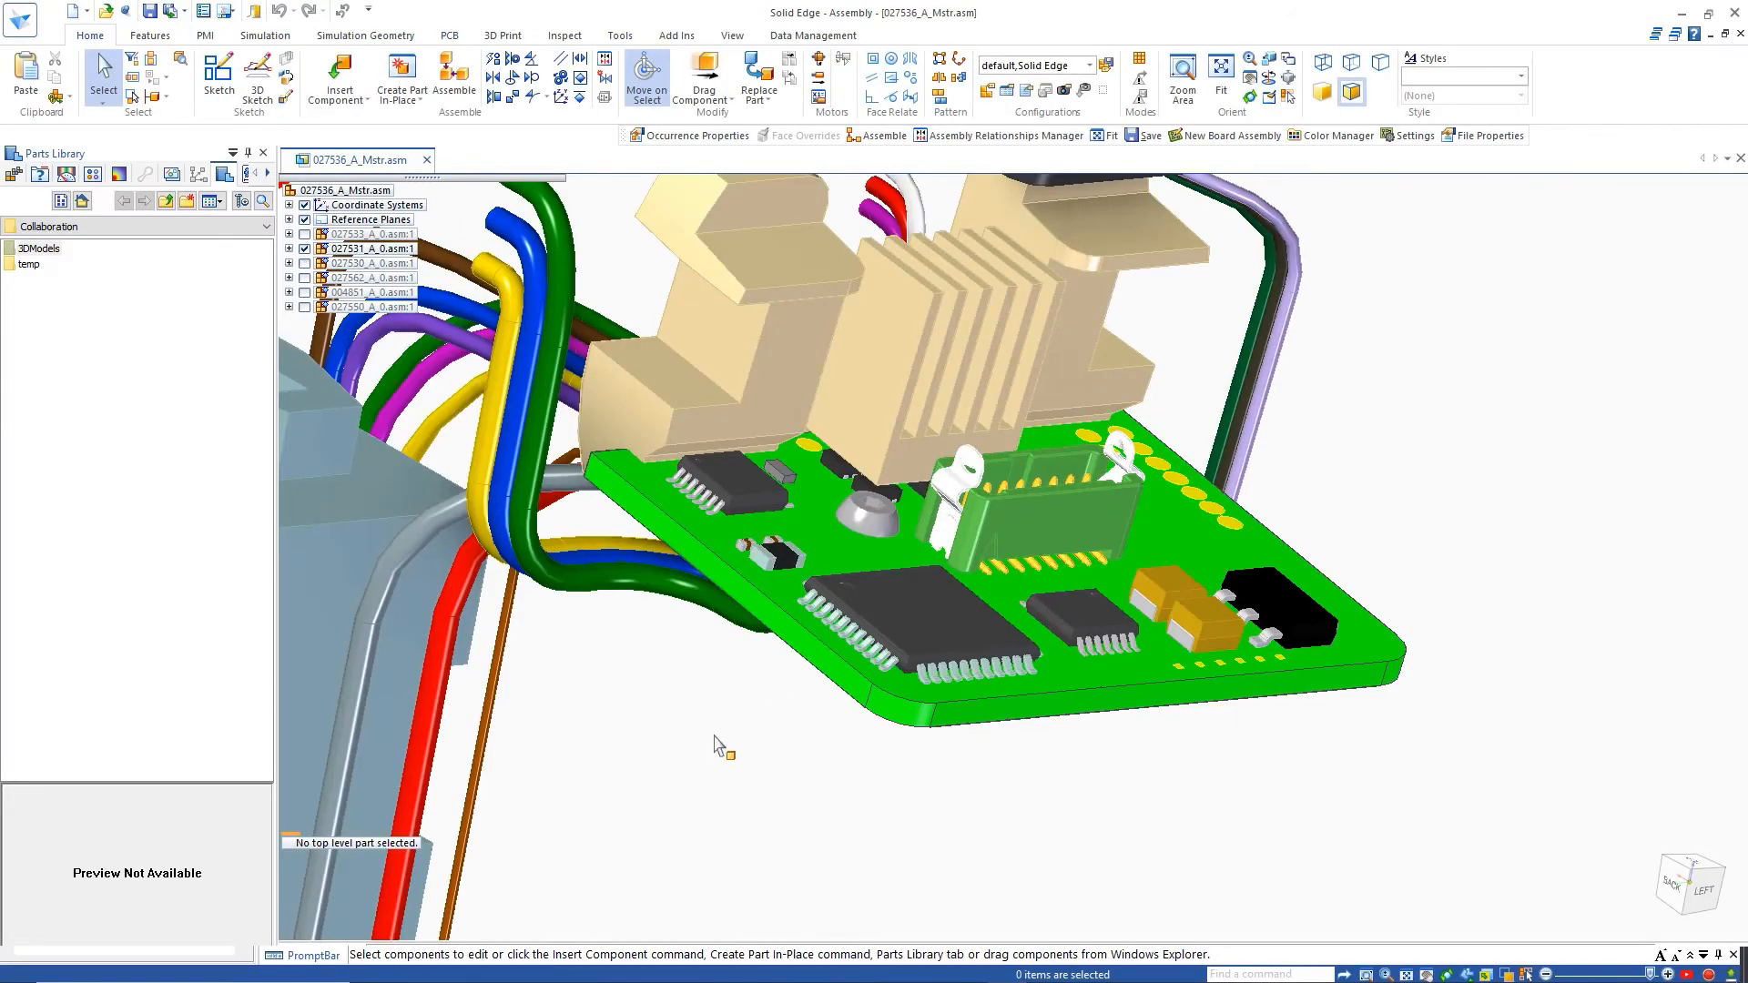
# Show the hidden subassemblies of 027536_A_Mstr.asm and examine how the populated board fits inside the drill housing
pyautogui.moveTo(722, 733); pyautogui.dragTo(795, 701, button='middle')
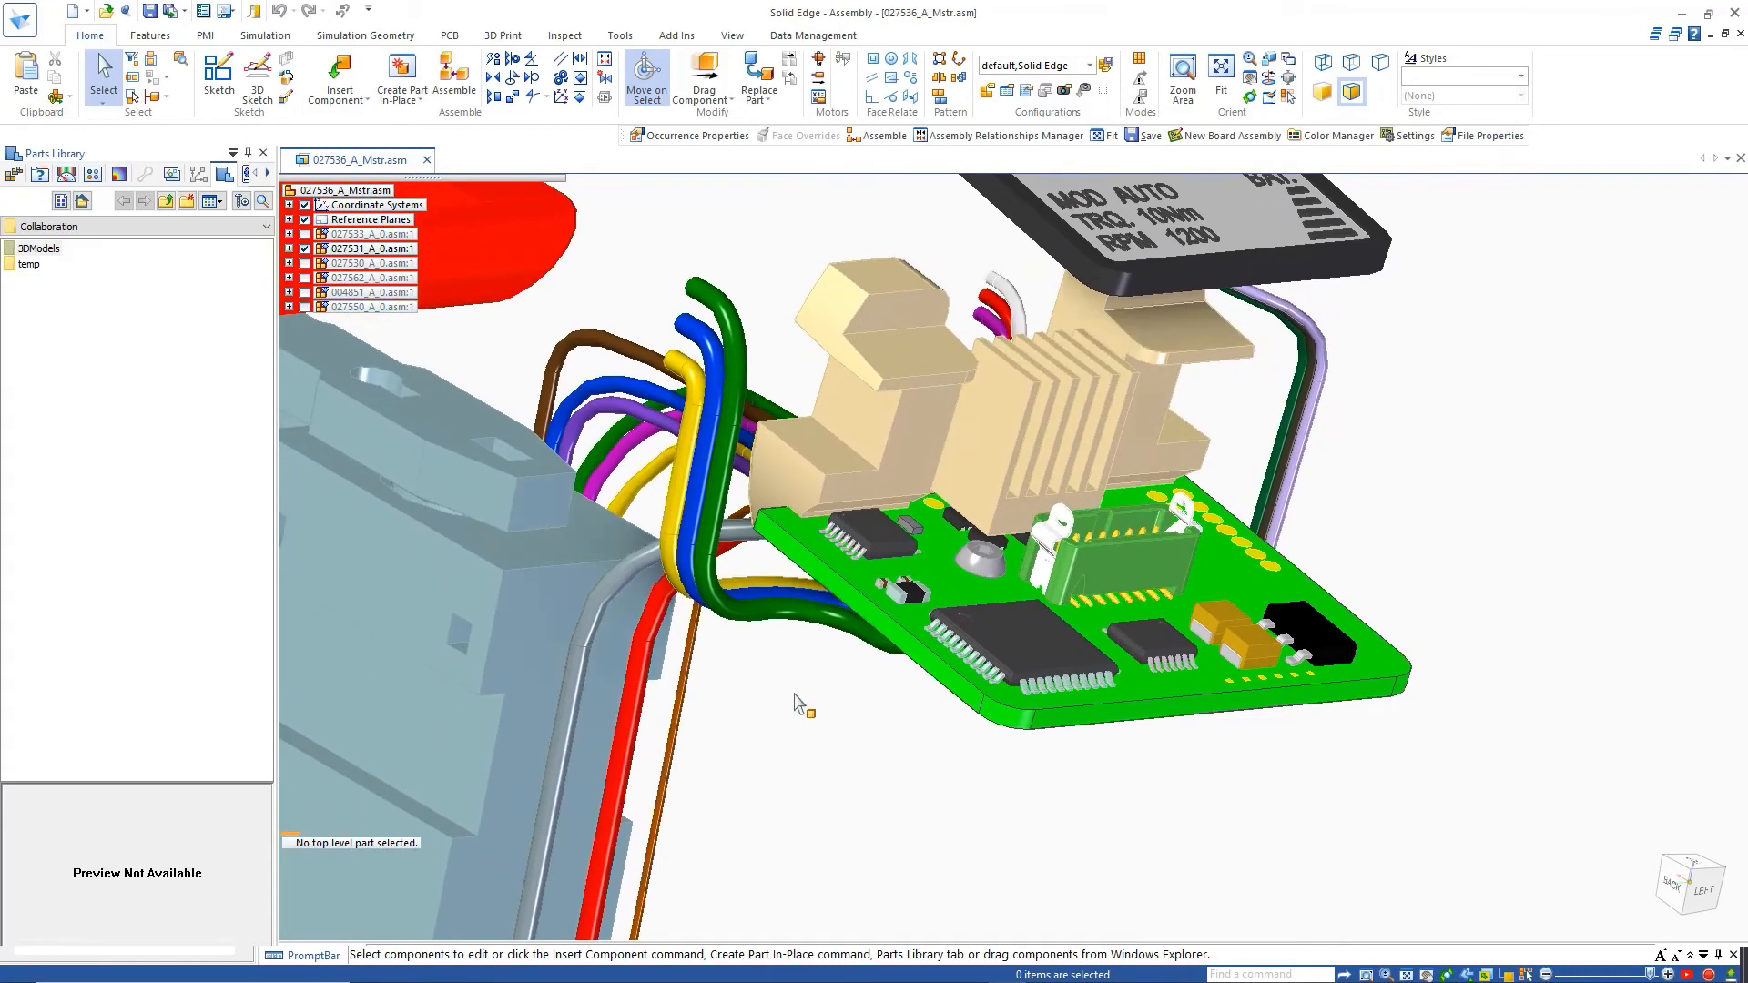
pyautogui.moveTo(305, 308); pyautogui.dragTo(306, 235)
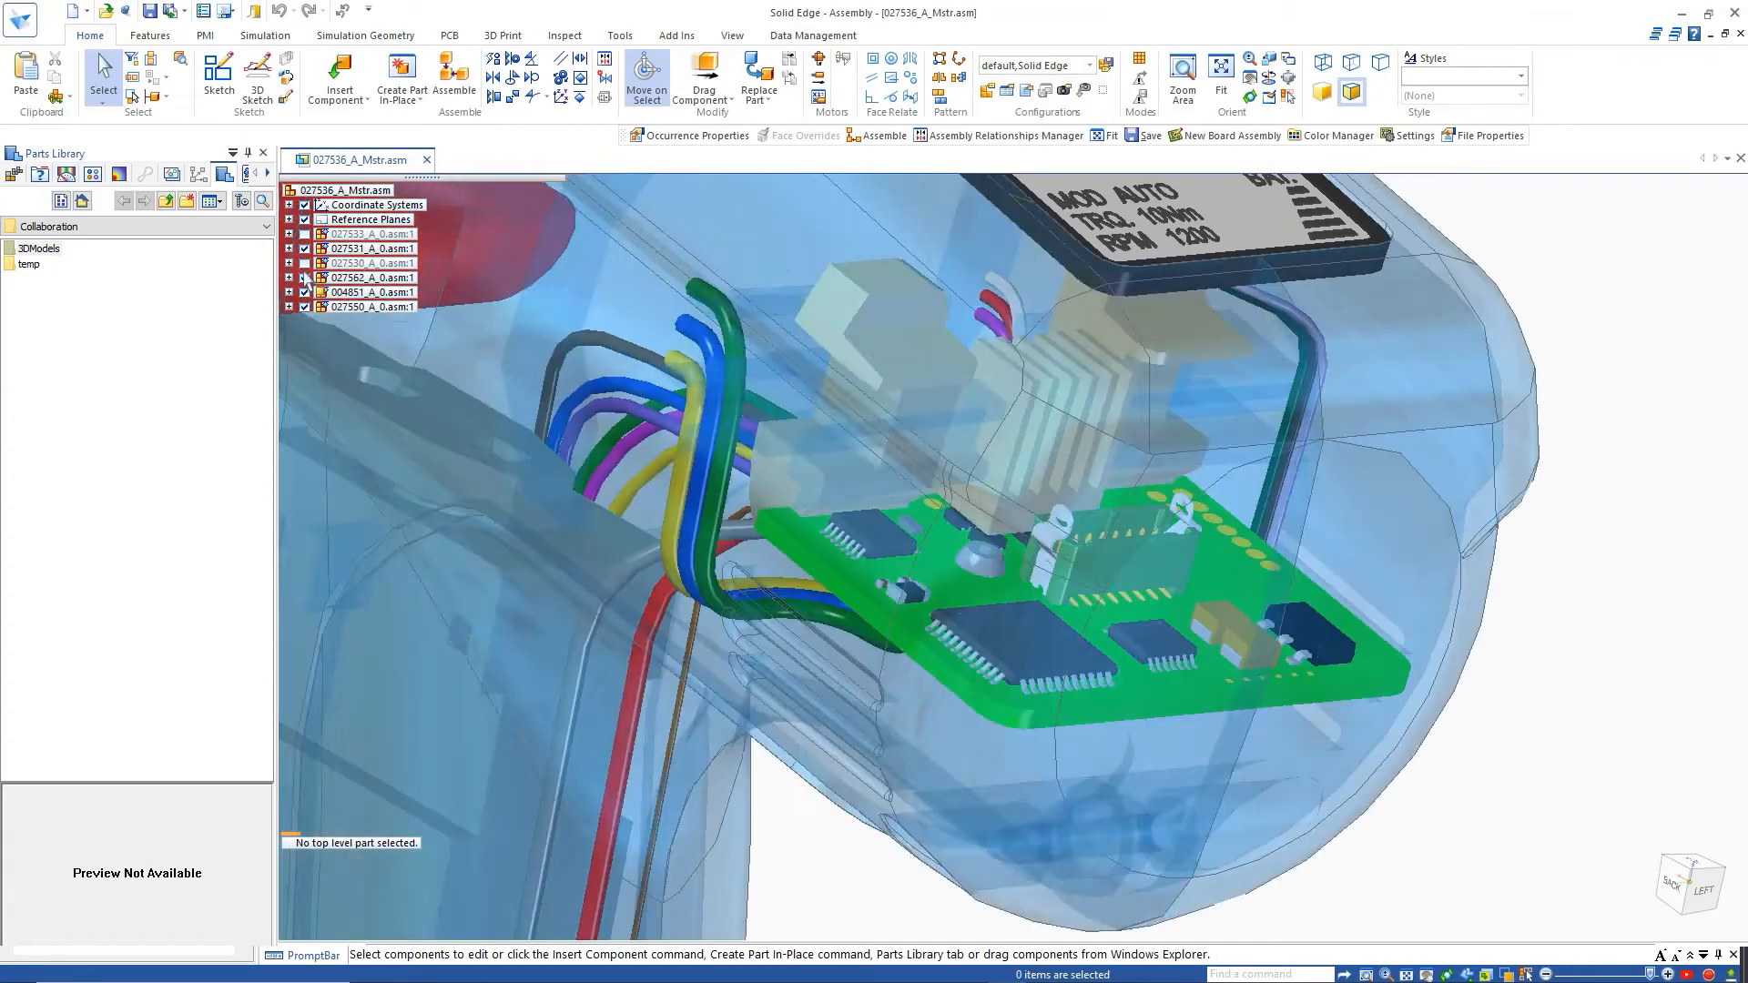
pyautogui.scroll(5, 968, 636)
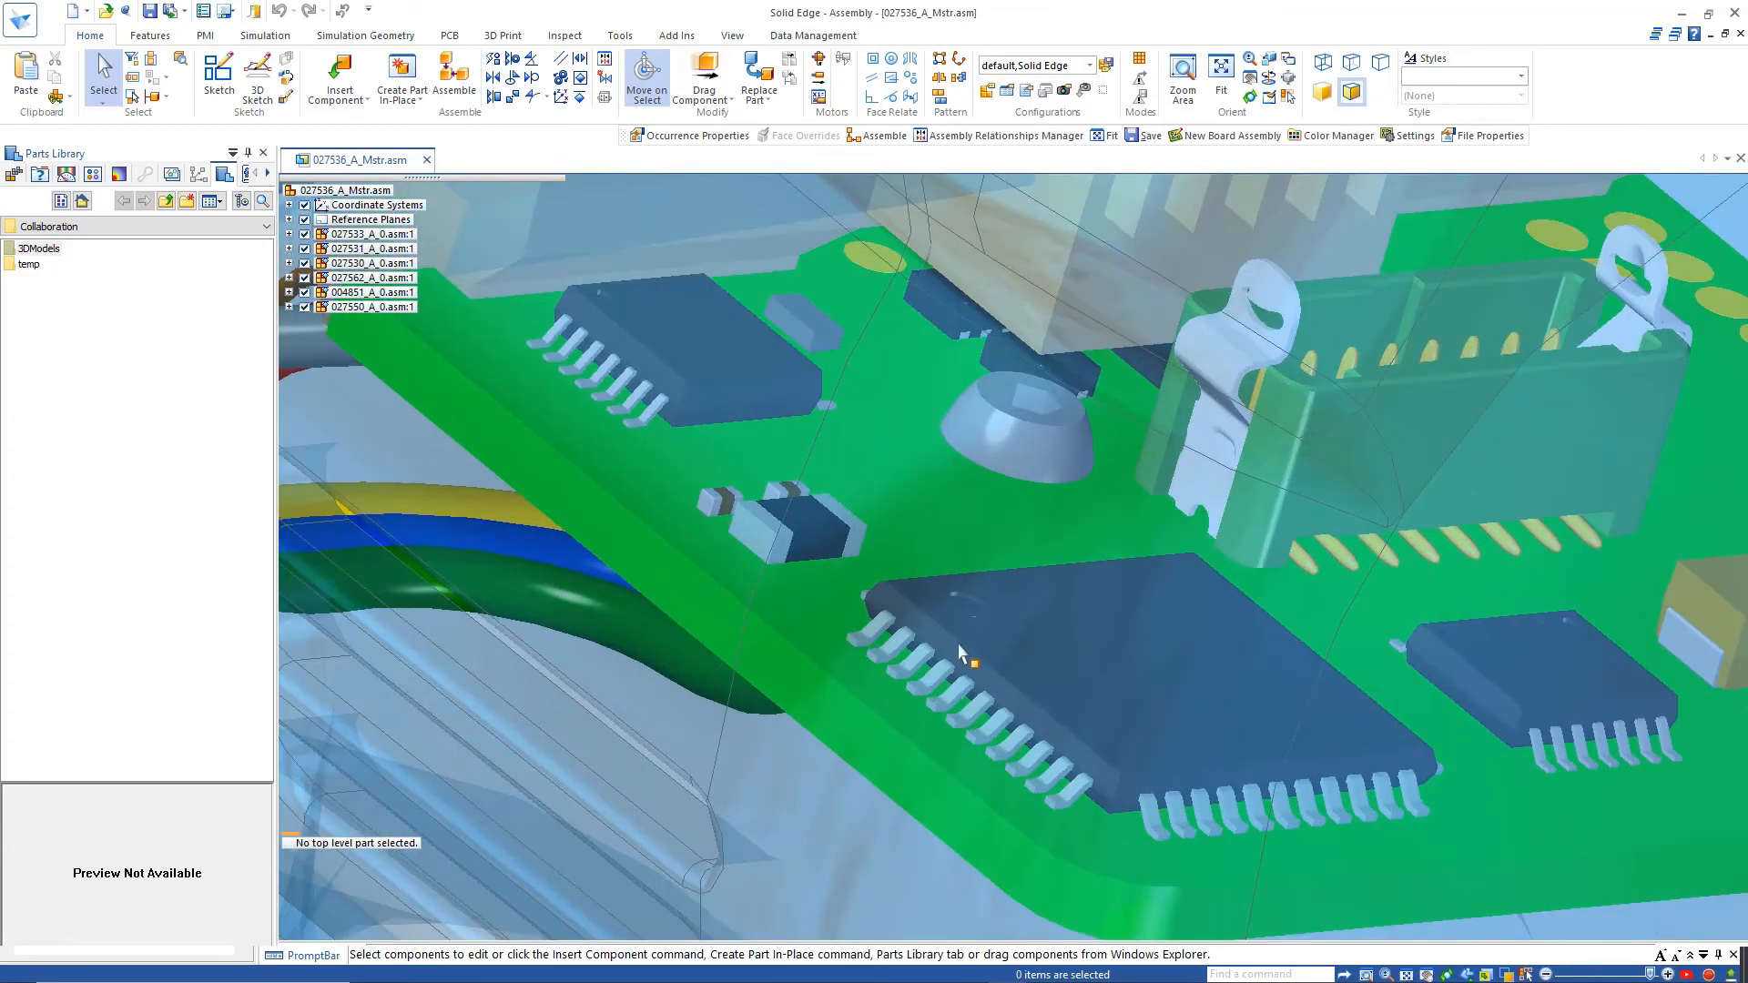
pyautogui.keyDown('shift'); pyautogui.moveTo(915, 806); pyautogui.dragTo(404, 737, button='middle'); pyautogui.keyUp('shift')
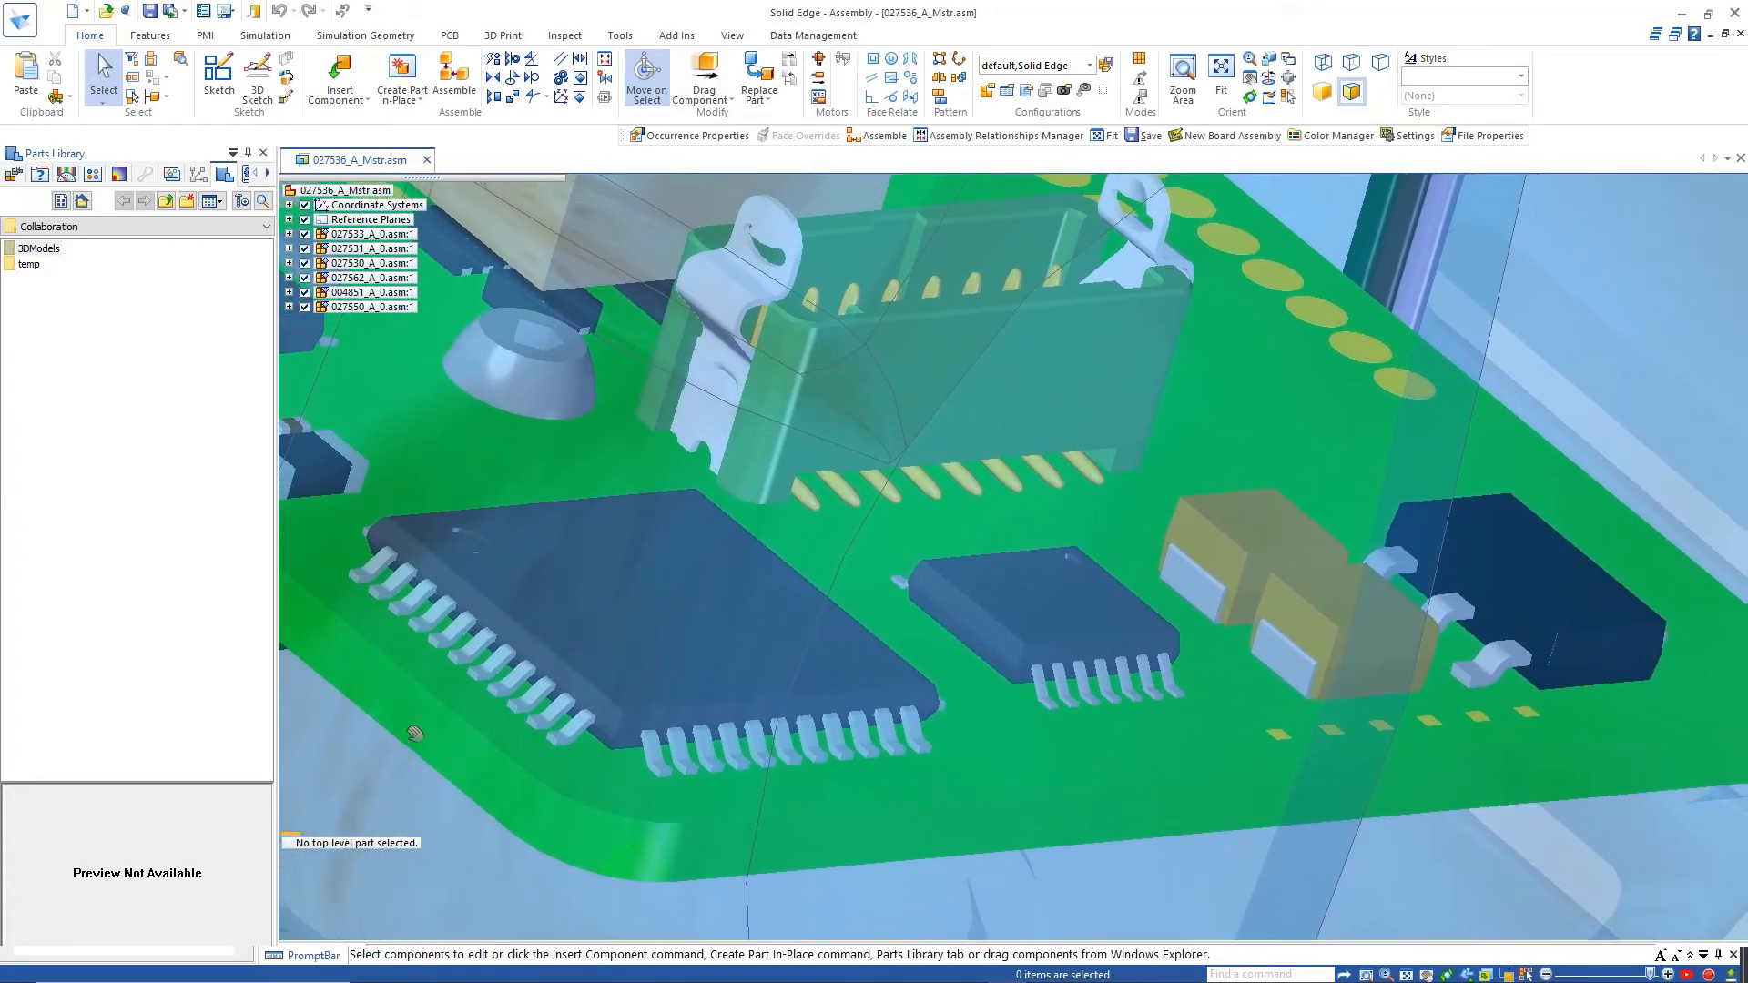
pyautogui.moveTo(1049, 719); pyautogui.dragTo(544, 896, button='middle')
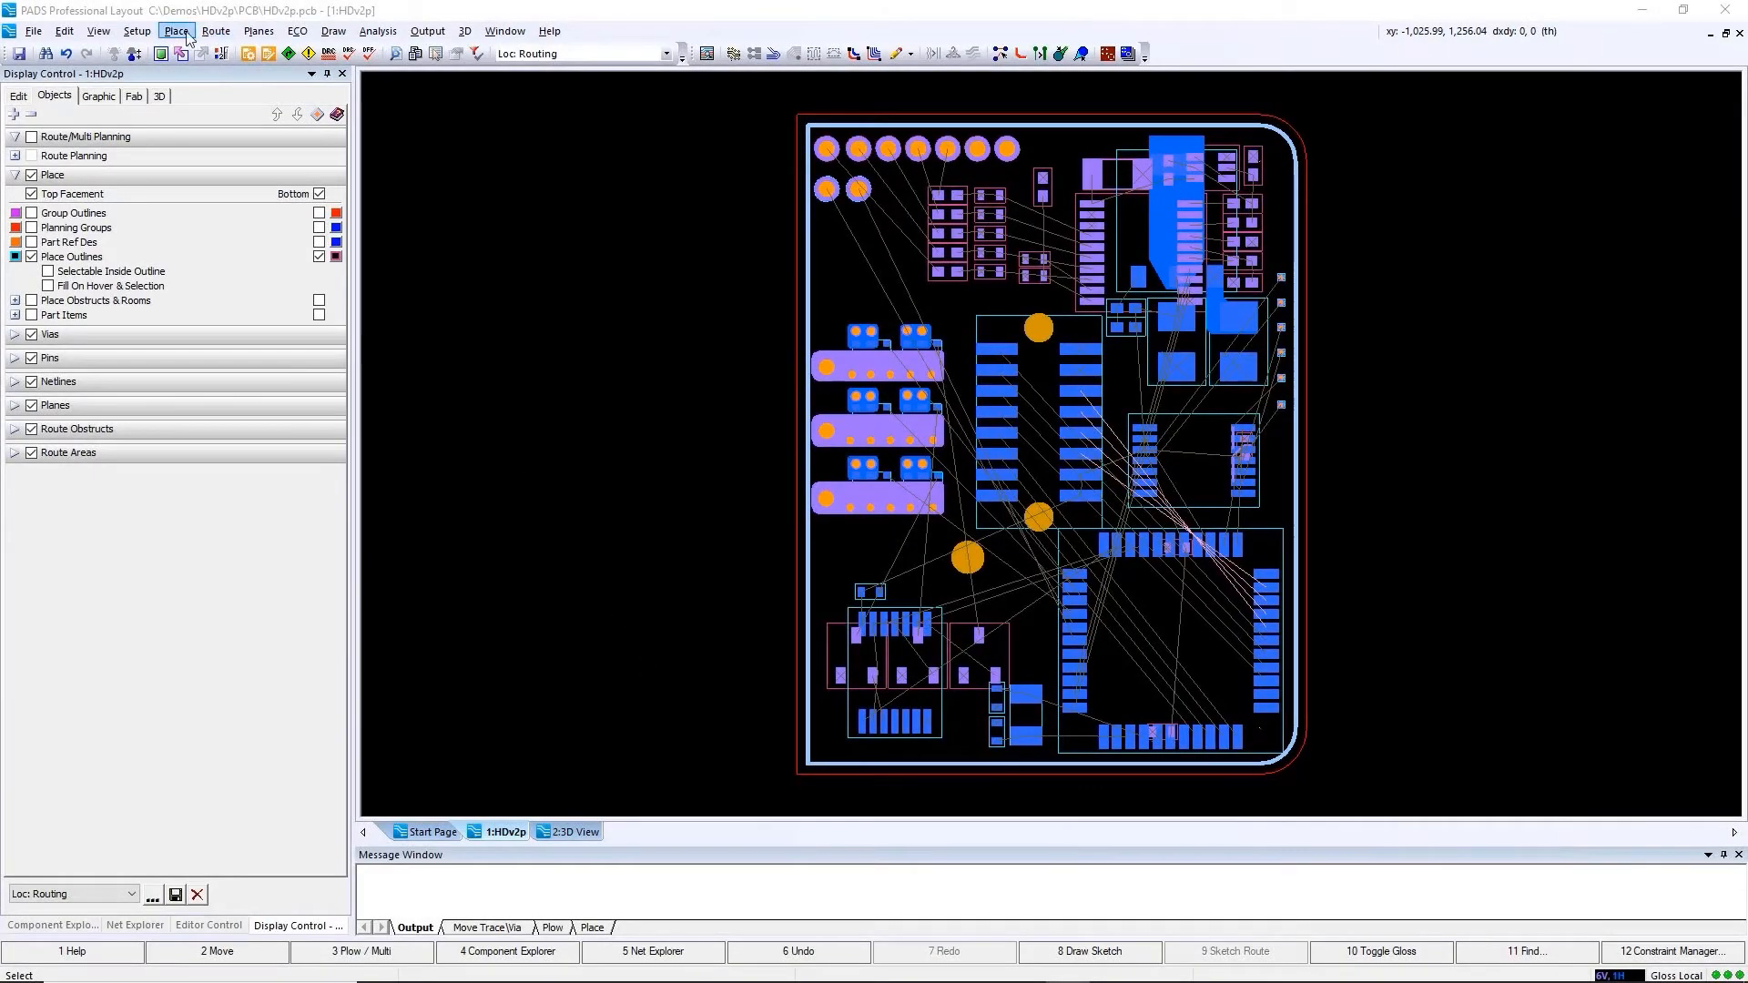
# Switch to PADS Professional Layout and fan out the large quad chip and the IC above it with Alternate alignment and Inside direction
pyautogui.click(216, 31)
pyautogui.click(265, 233)
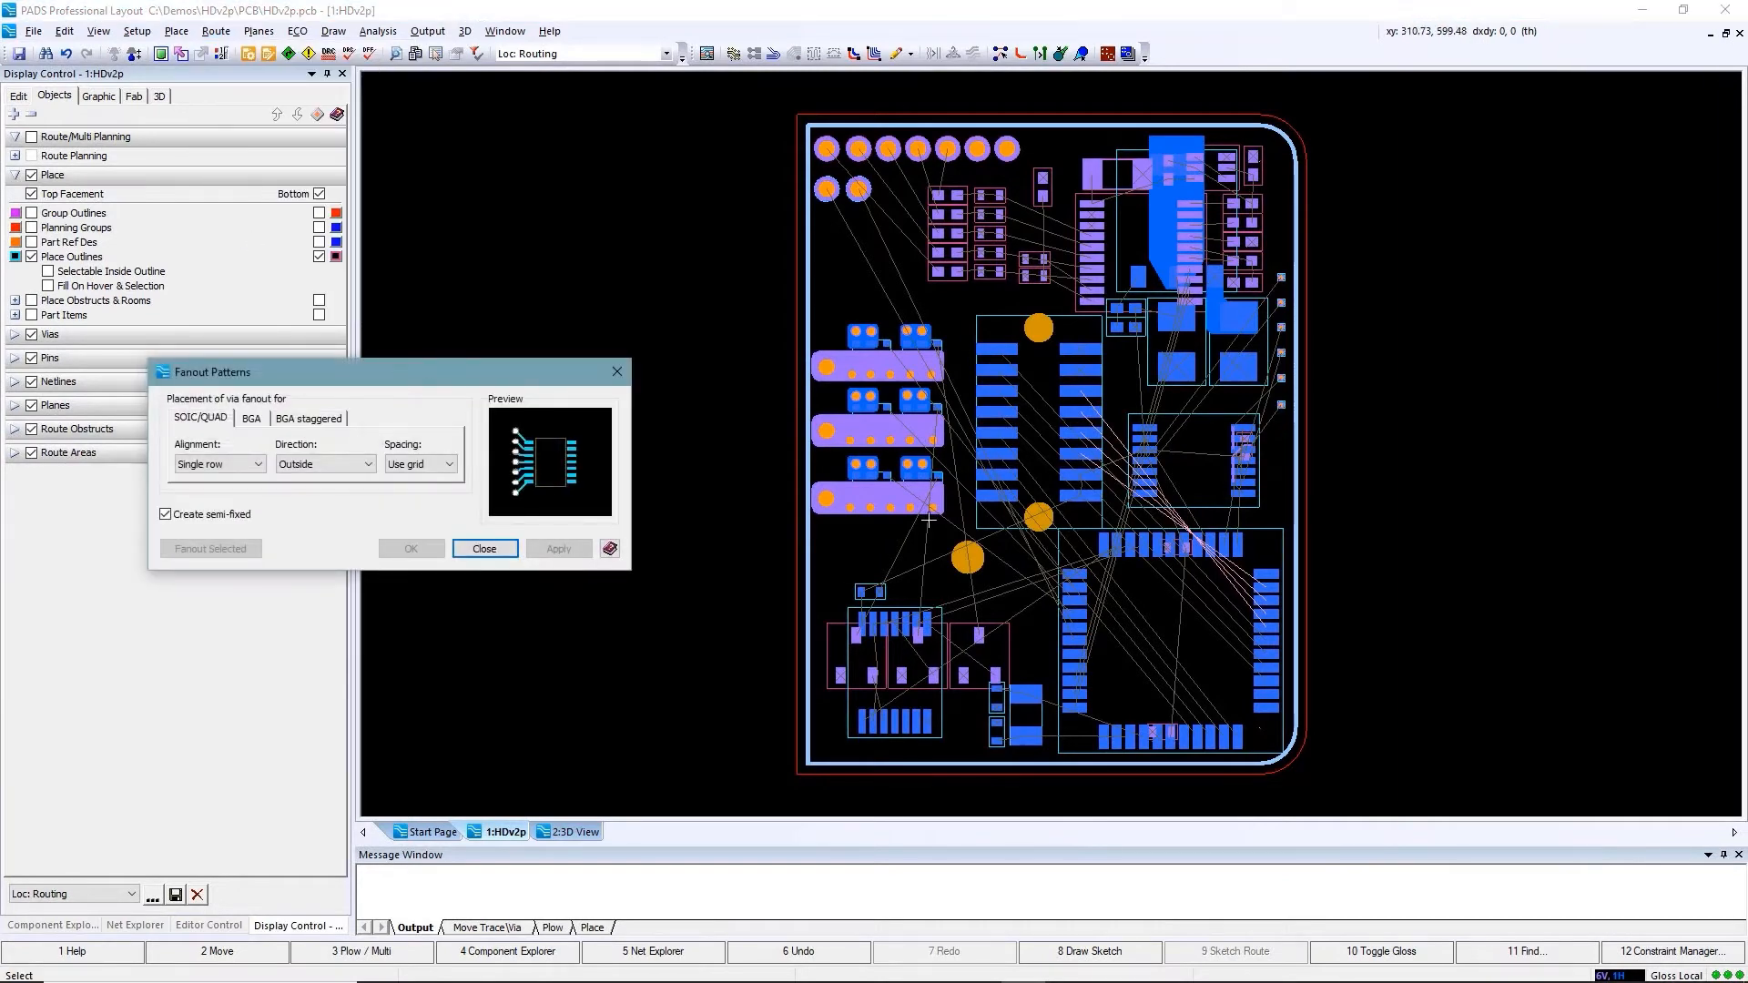
pyautogui.scroll(4, 1167, 662)
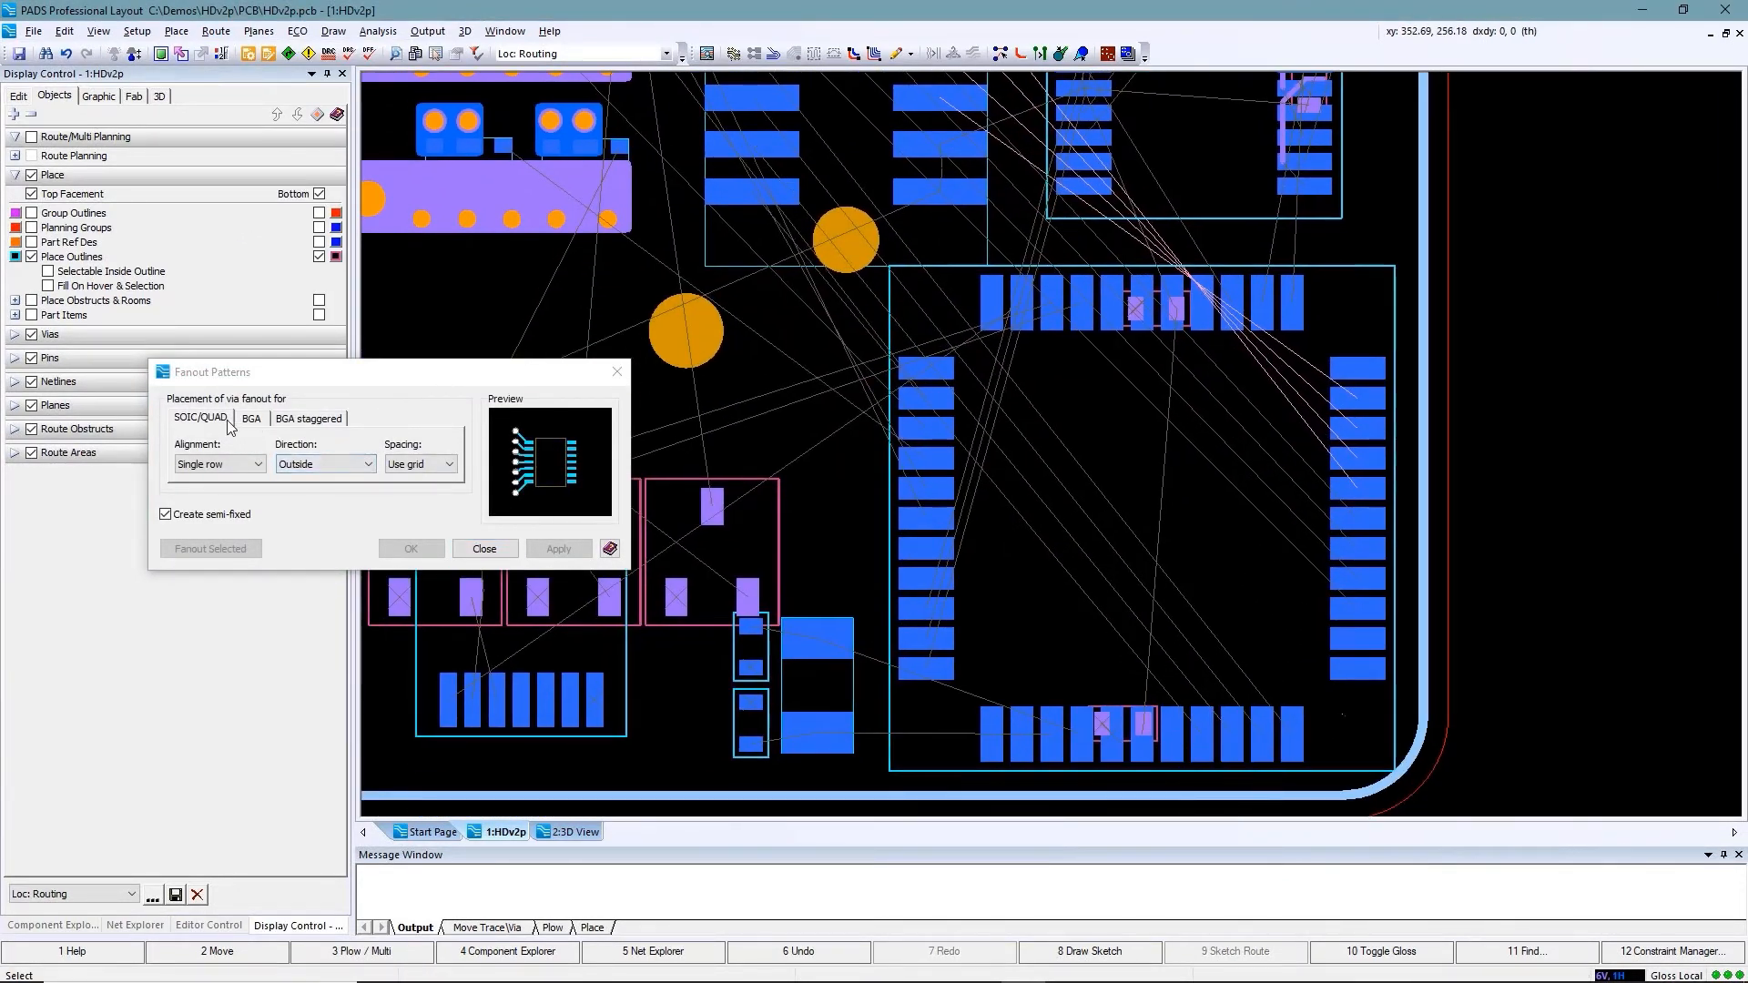
pyautogui.click(325, 464)
pyautogui.click(314, 490)
pyautogui.click(225, 466)
pyautogui.click(218, 490)
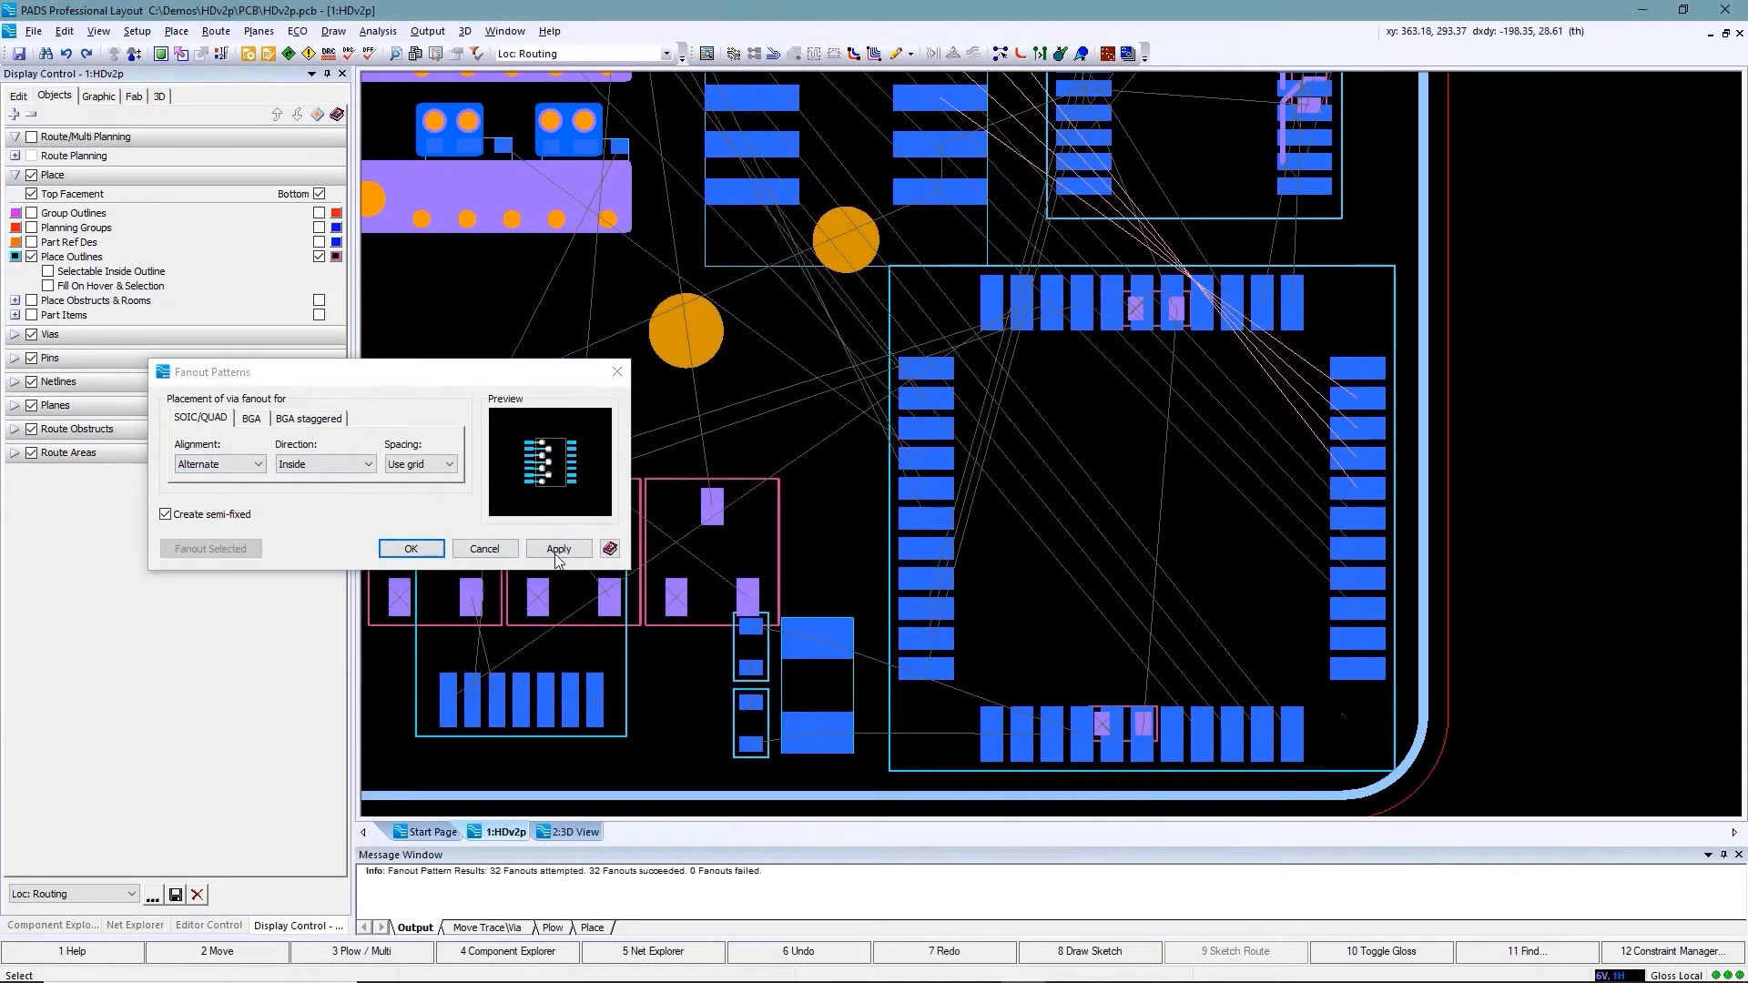
pyautogui.click(558, 548)
pyautogui.click(891, 531)
pyautogui.rightClick(891, 531)
pyautogui.click(967, 901)
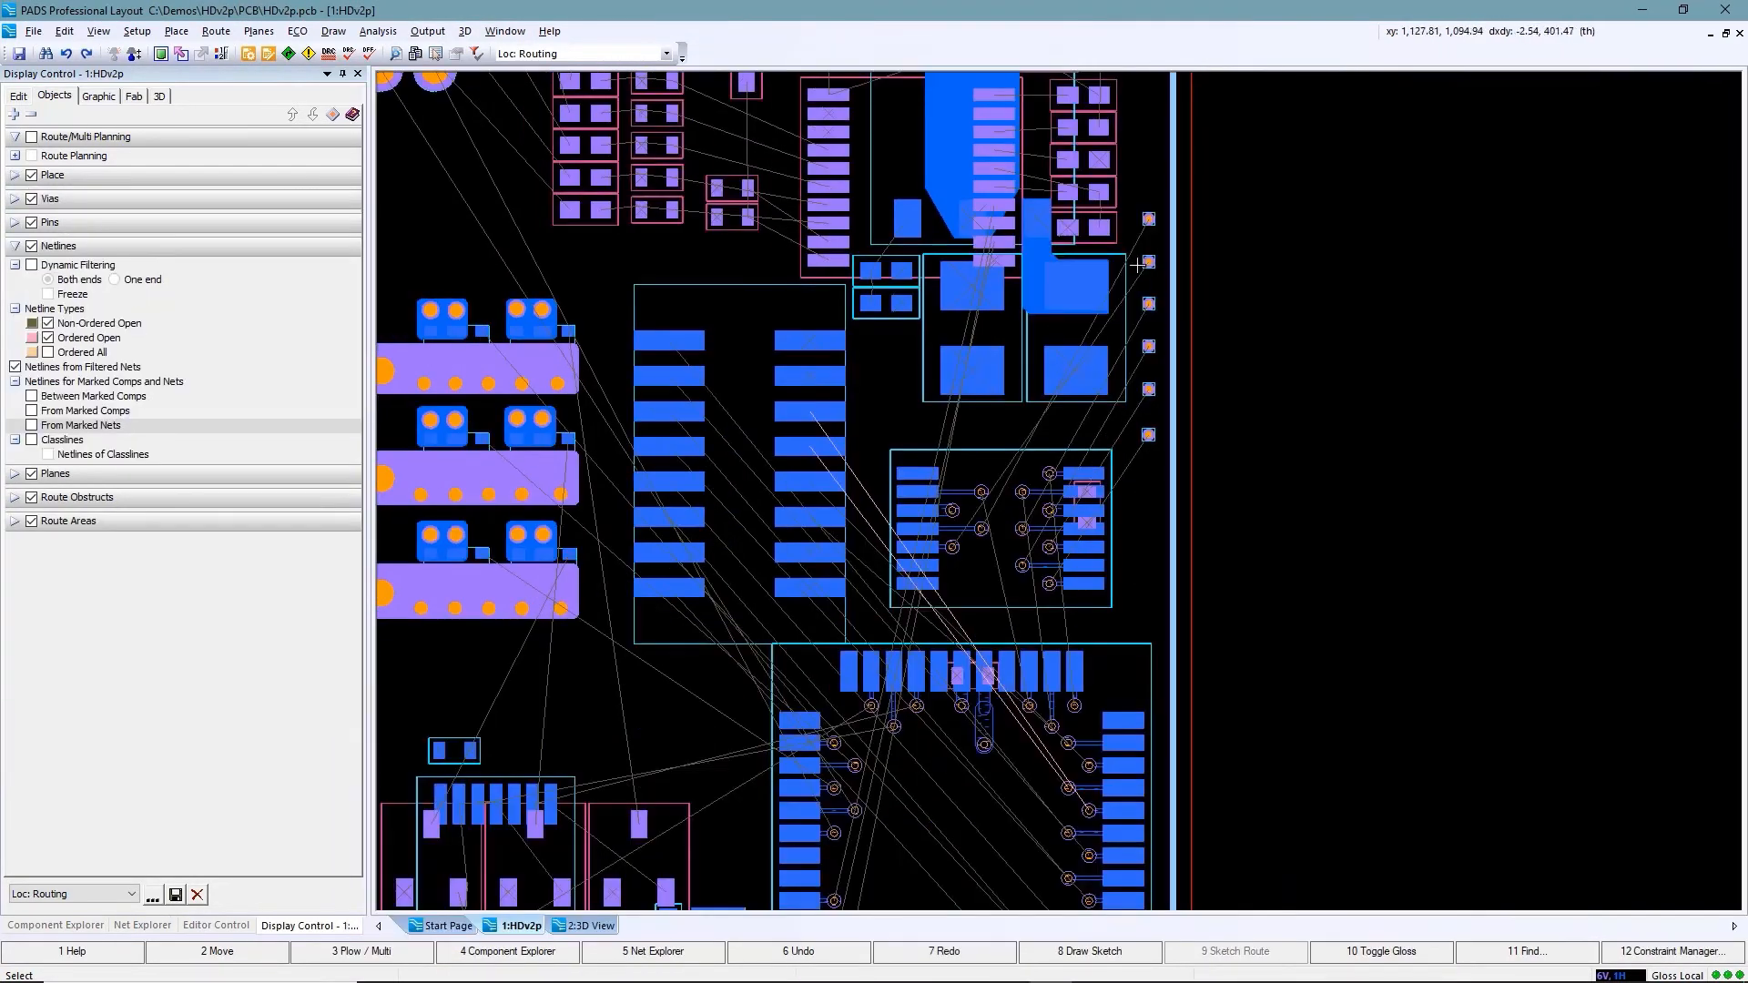
# Sketch-route the nets from the six small pads along the right board edge to the fanned-out IC above the quad chip
pyautogui.moveTo(1130, 207); pyautogui.dragTo(1143, 473)
pyautogui.click(1118, 951)
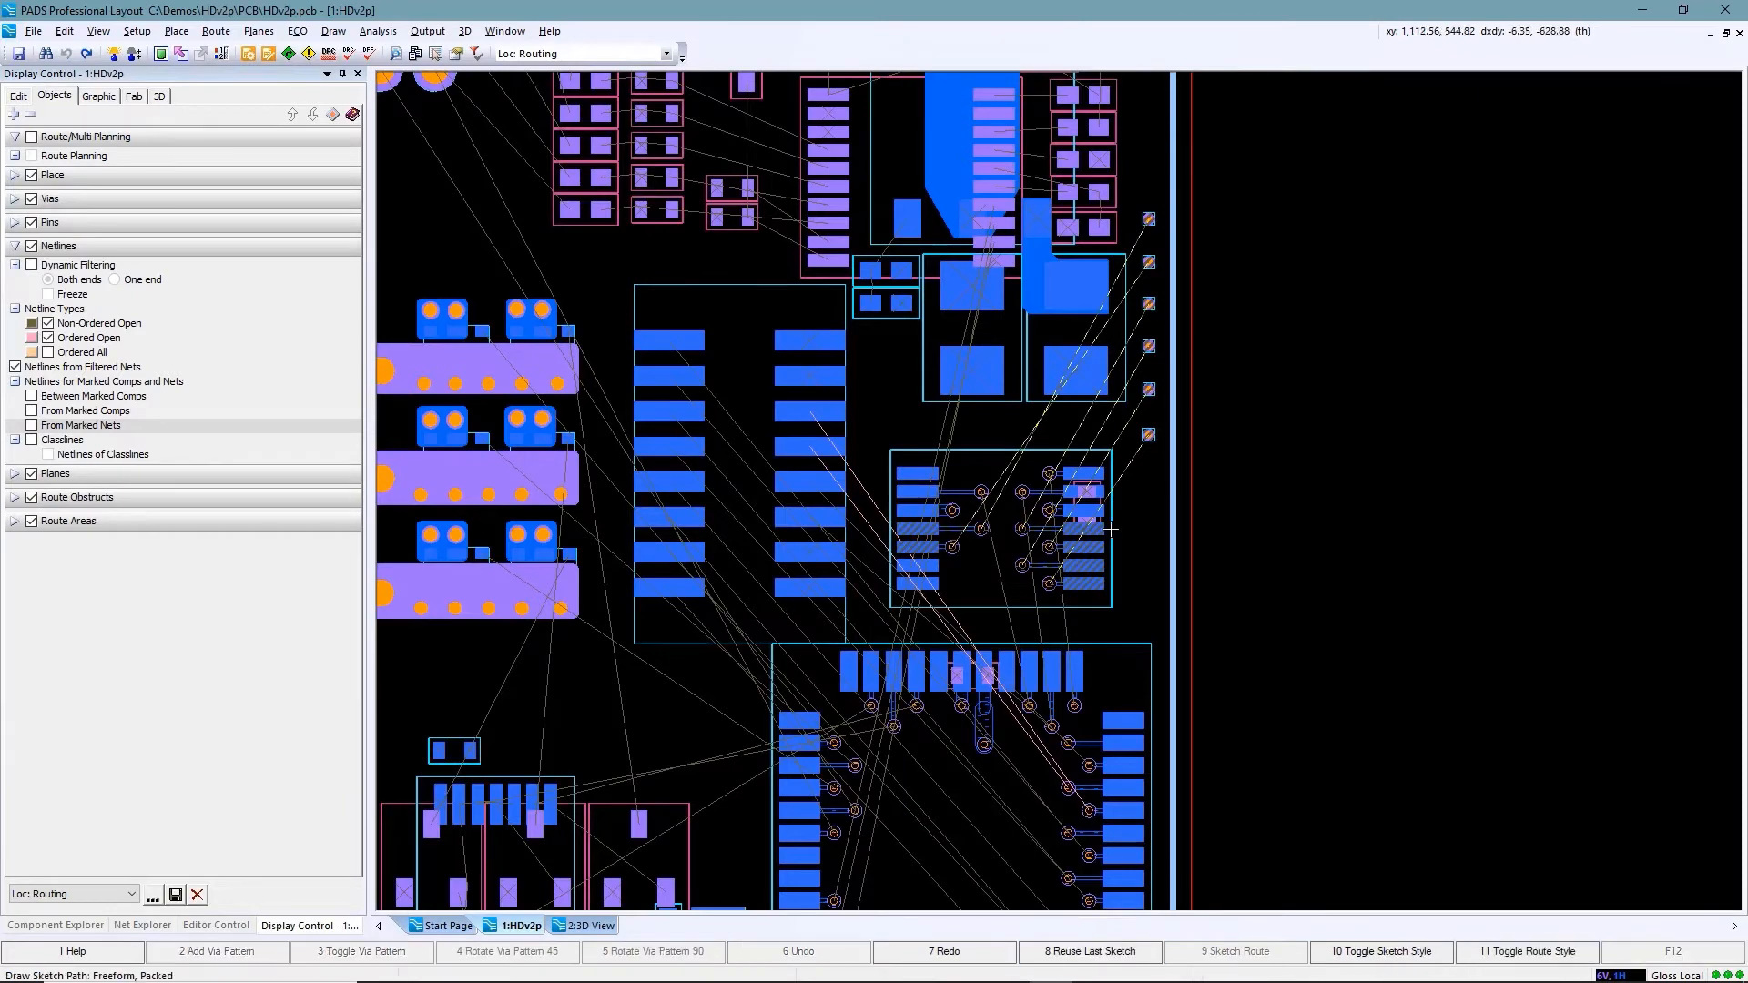
pyautogui.moveTo(1129, 315)
pyautogui.mouseDown()
pyautogui.moveTo(1114, 433)
pyautogui.moveTo(1008, 501)
pyautogui.moveTo(1009, 522)
pyautogui.mouseUp()
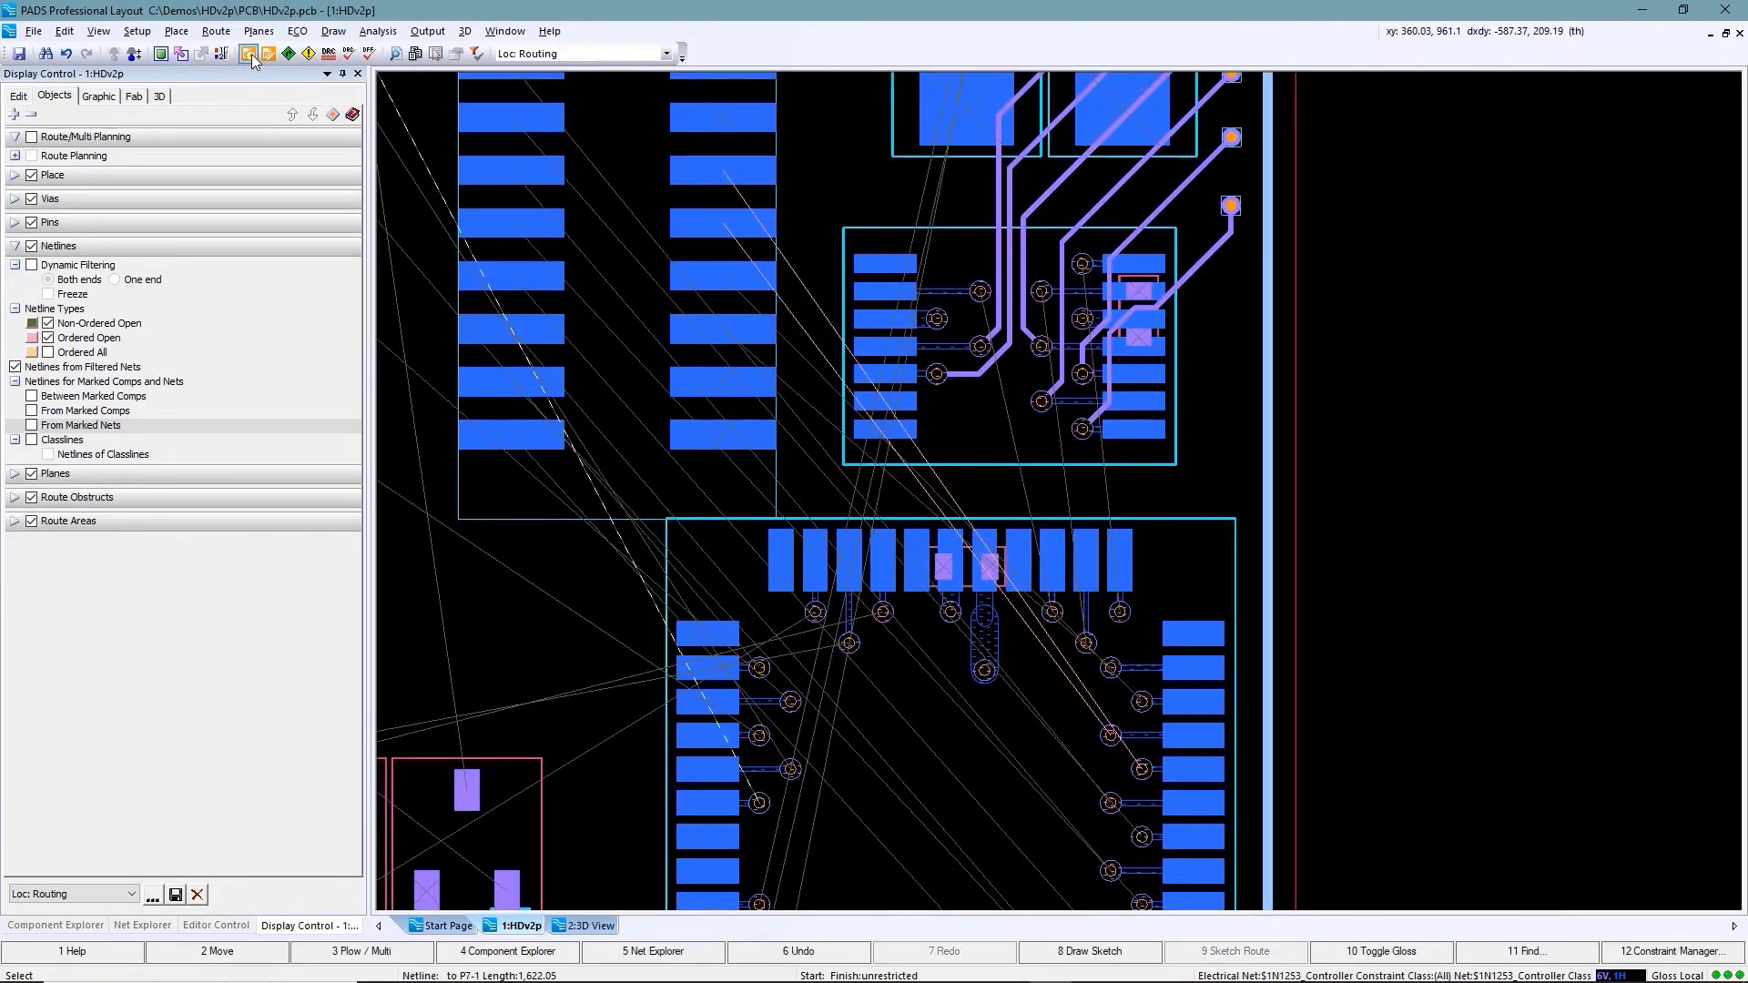
# Select the netlines $1N1008_Controller and $1N1010_Controller in the layout and make them a differential pair in Constraint Manager
pyautogui.click(250, 54)
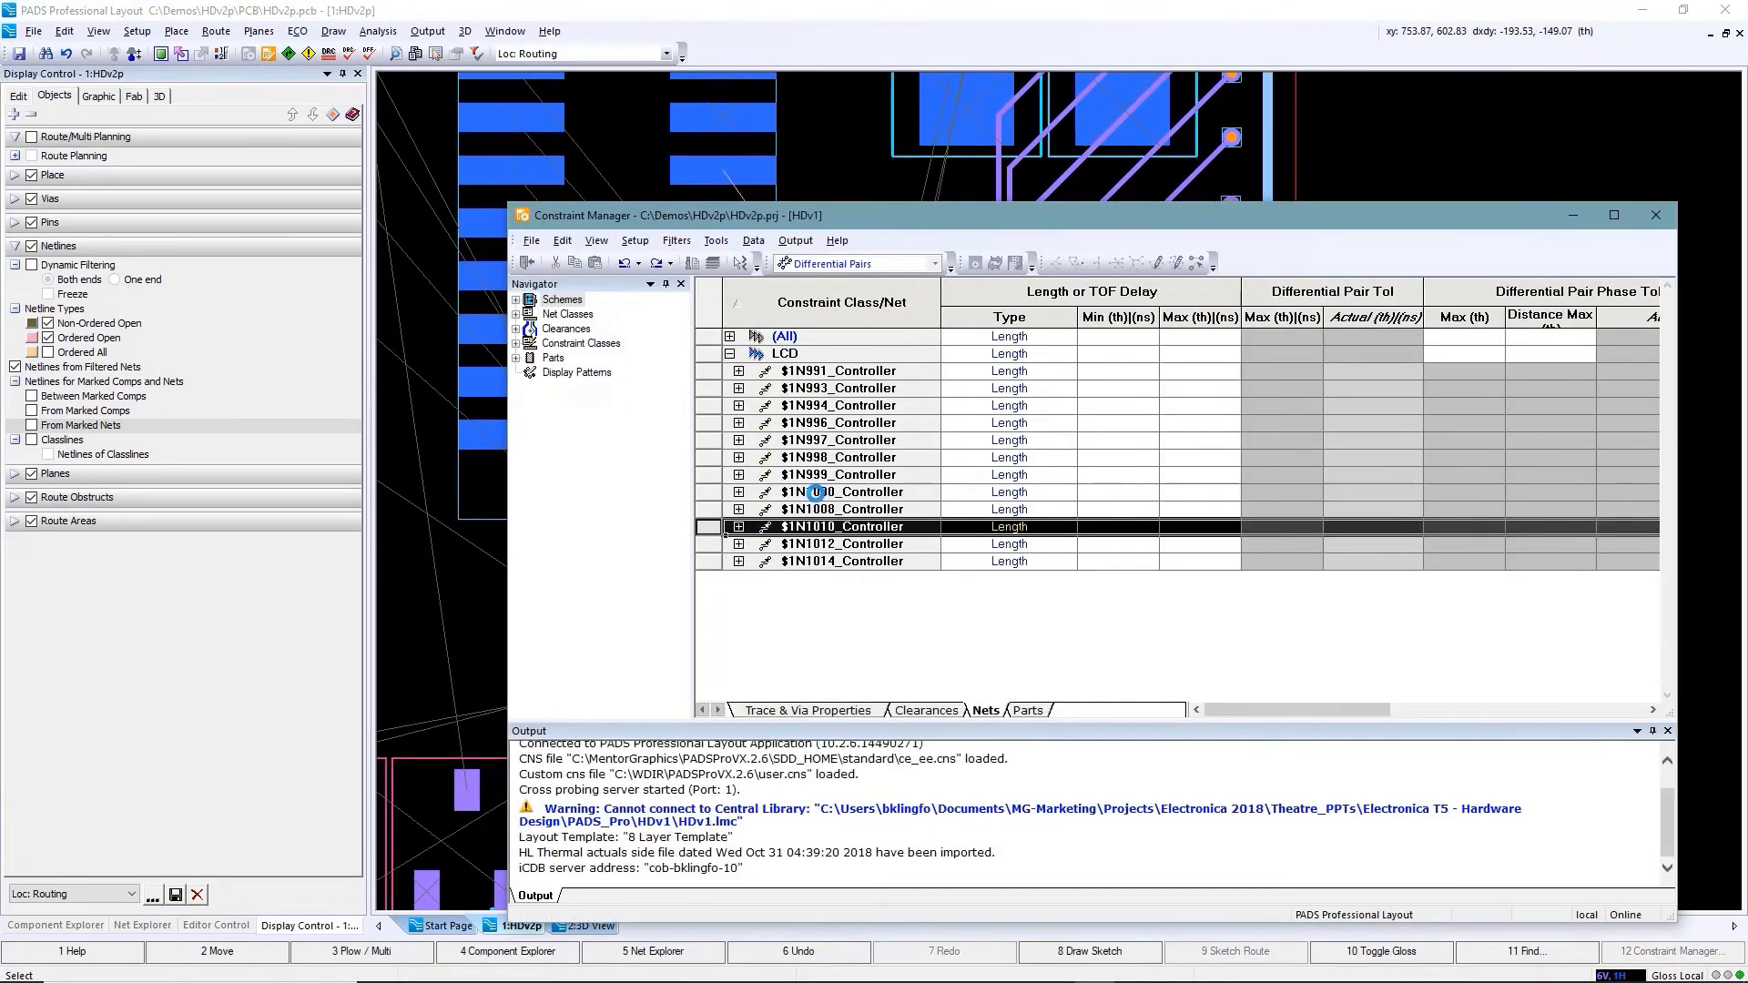
pyautogui.click(826, 179)
pyautogui.click(787, 259)
pyautogui.keyDown('ctrl'); pyautogui.click(791, 309); pyautogui.keyUp('ctrl')
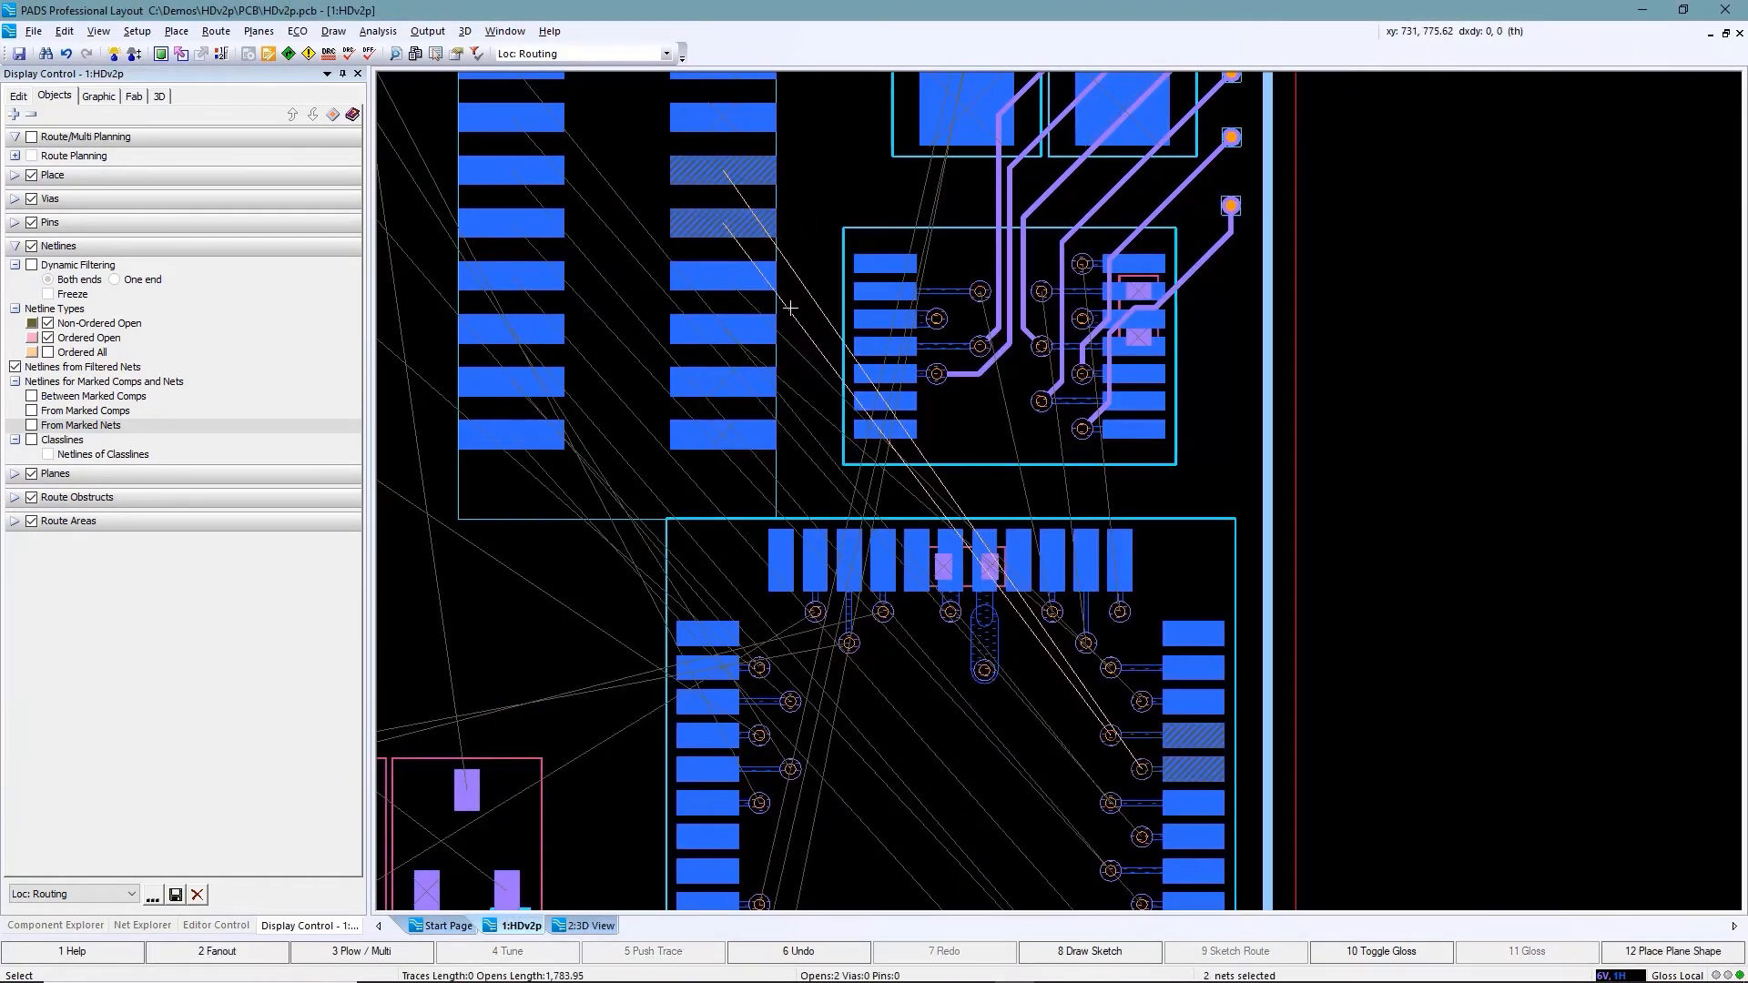
pyautogui.hotkey('alt', 'Tab')
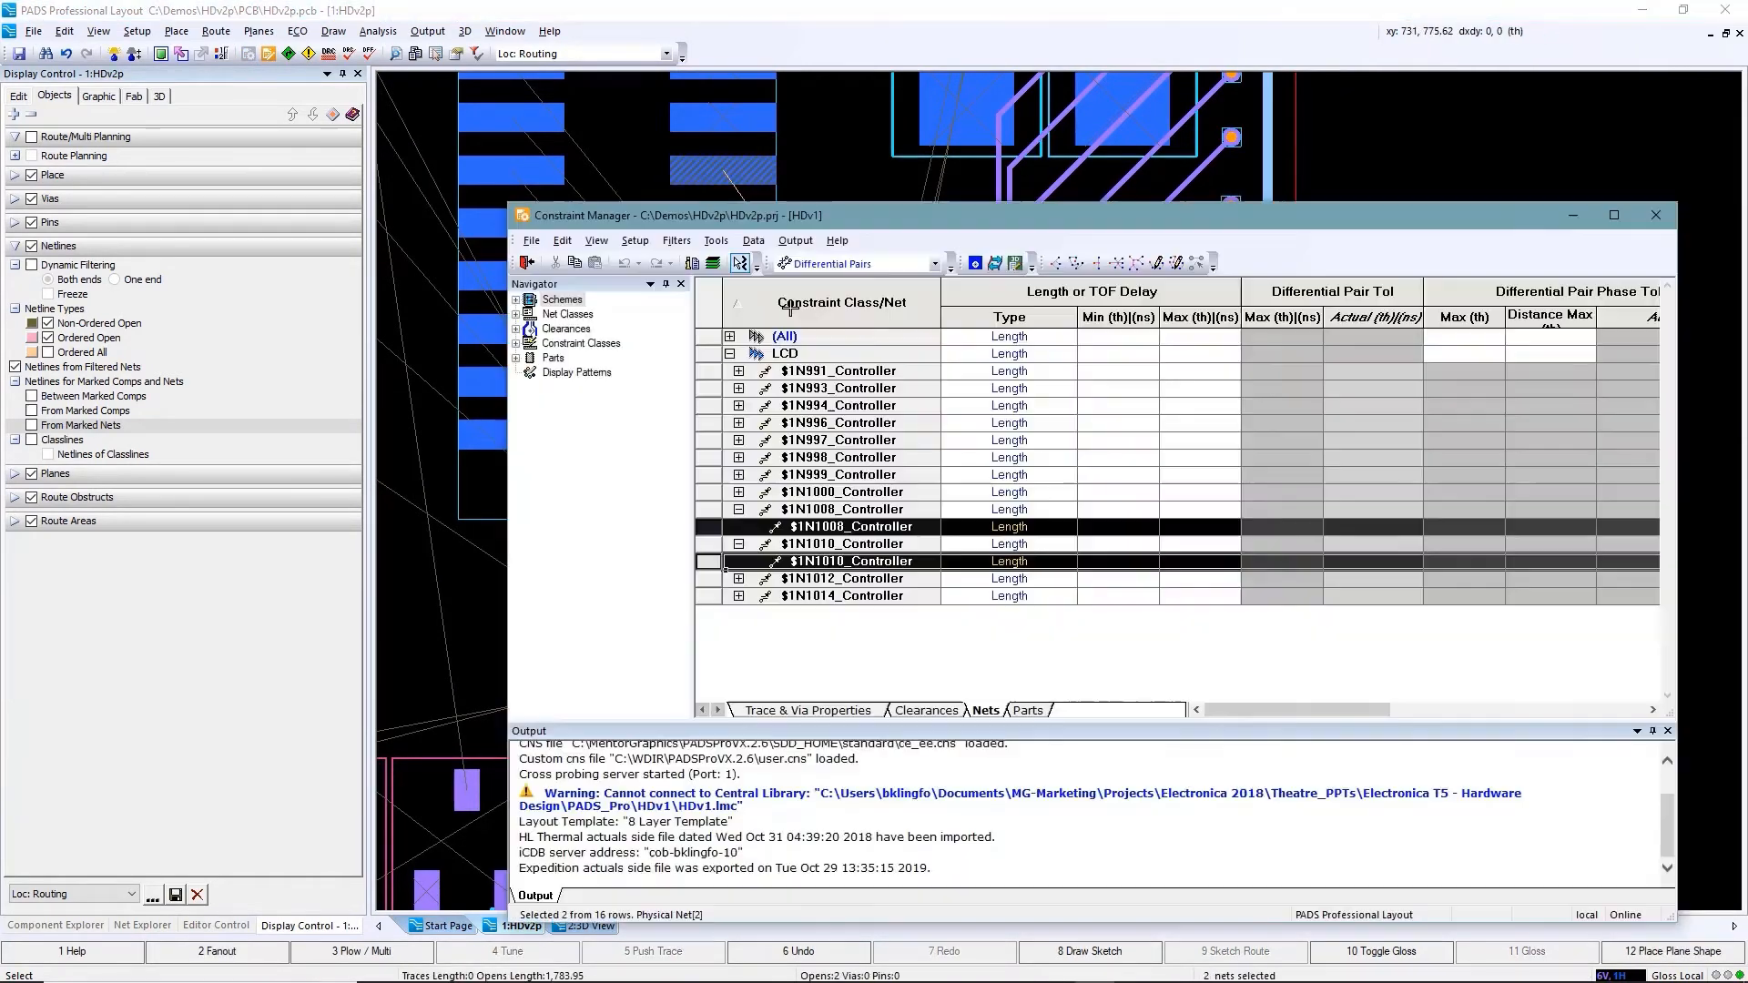
pyautogui.rightClick(869, 533)
pyautogui.click(928, 314)
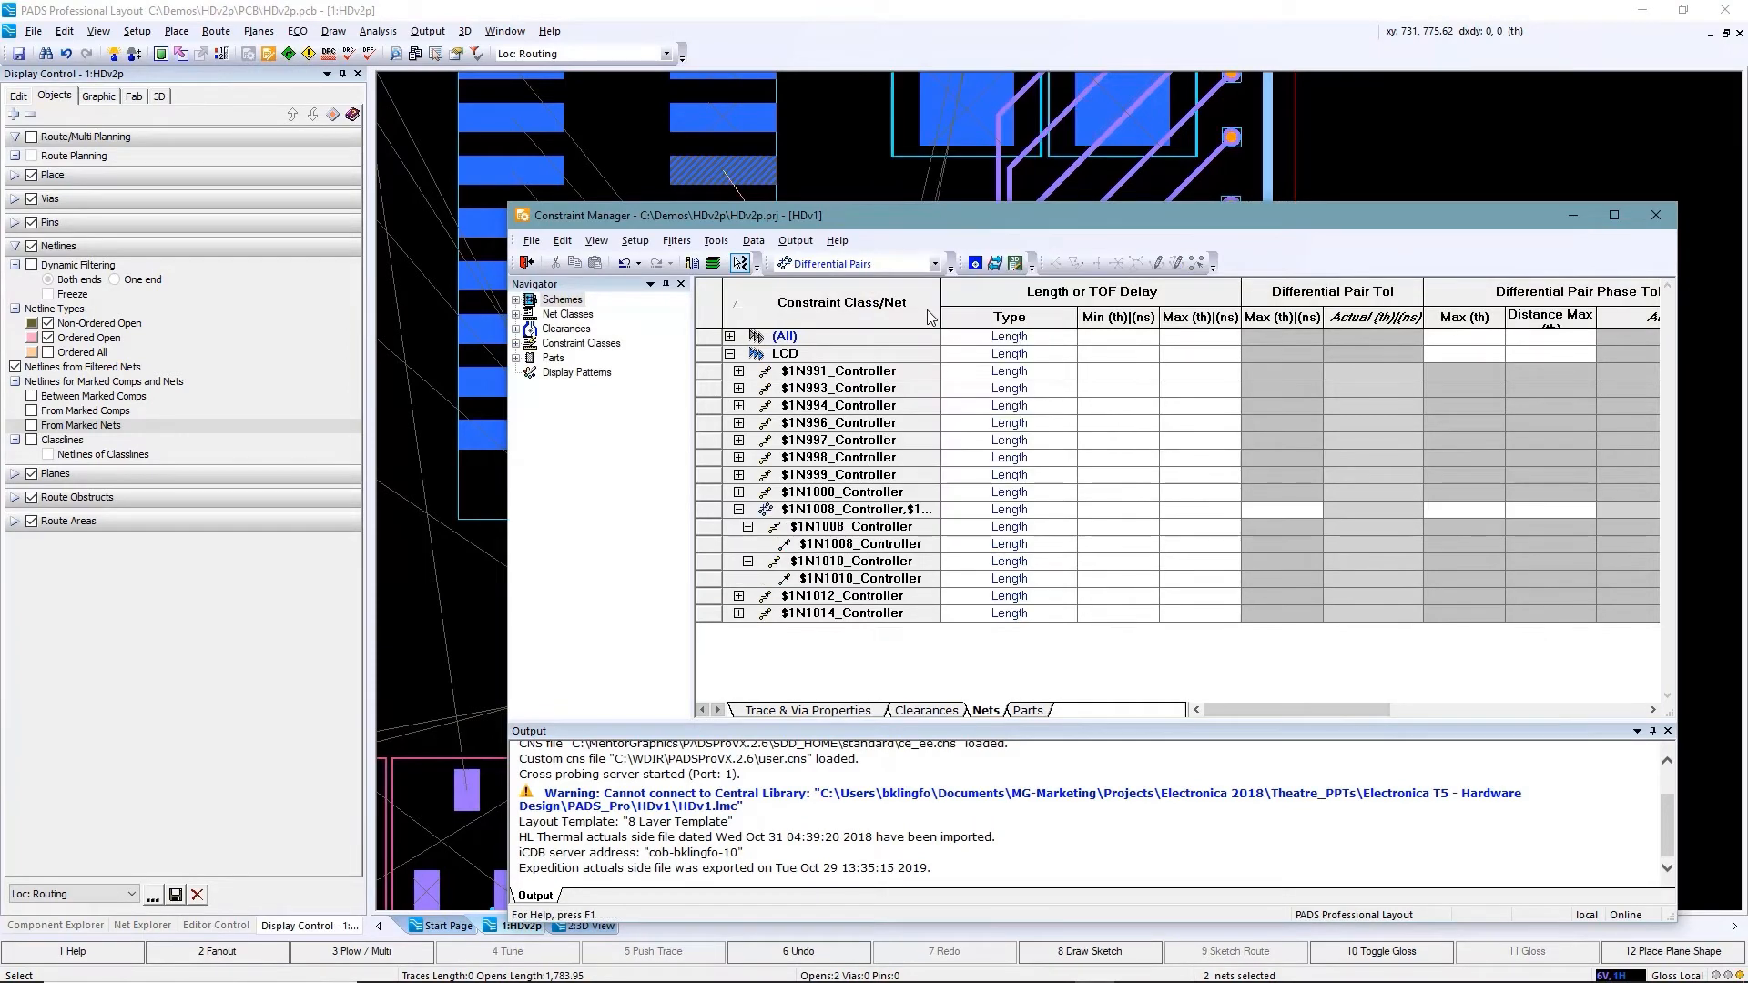
# Select the nets $1N1012_Controller and $1N1014_Controller in the layout and make them a second differential pair in Constraint Manager
pyautogui.hotkey('alt', 'Tab')
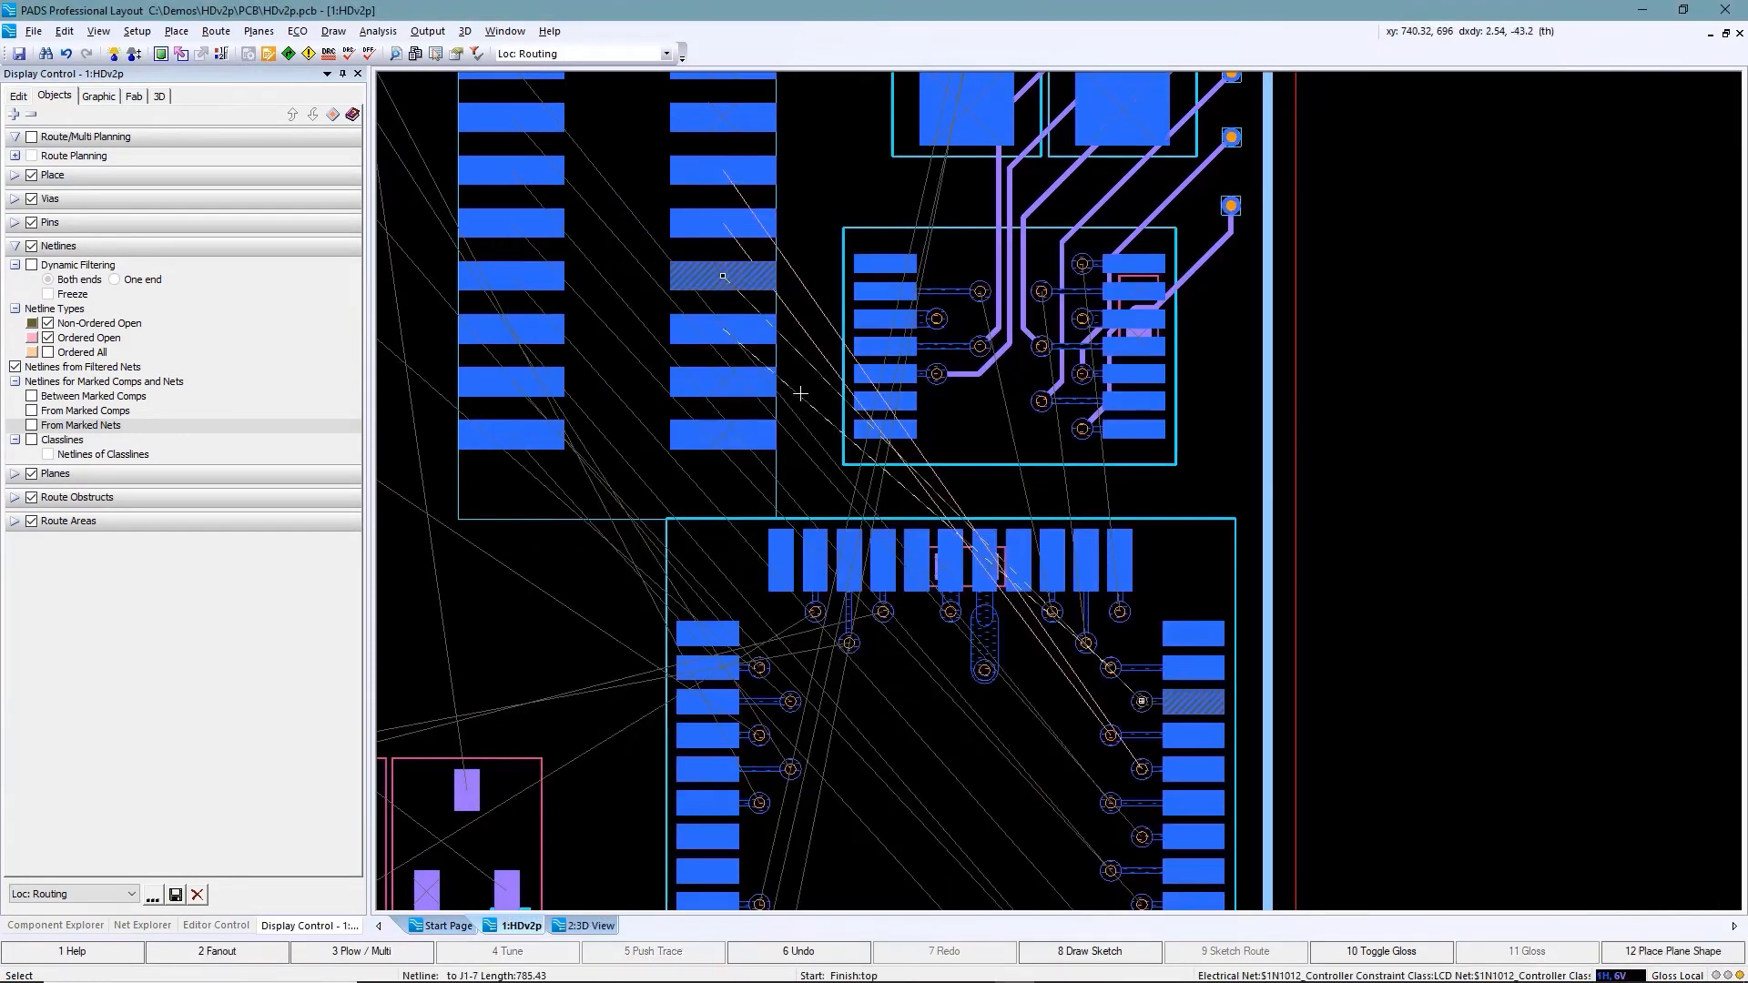
pyautogui.hotkey('alt', 'Tab')
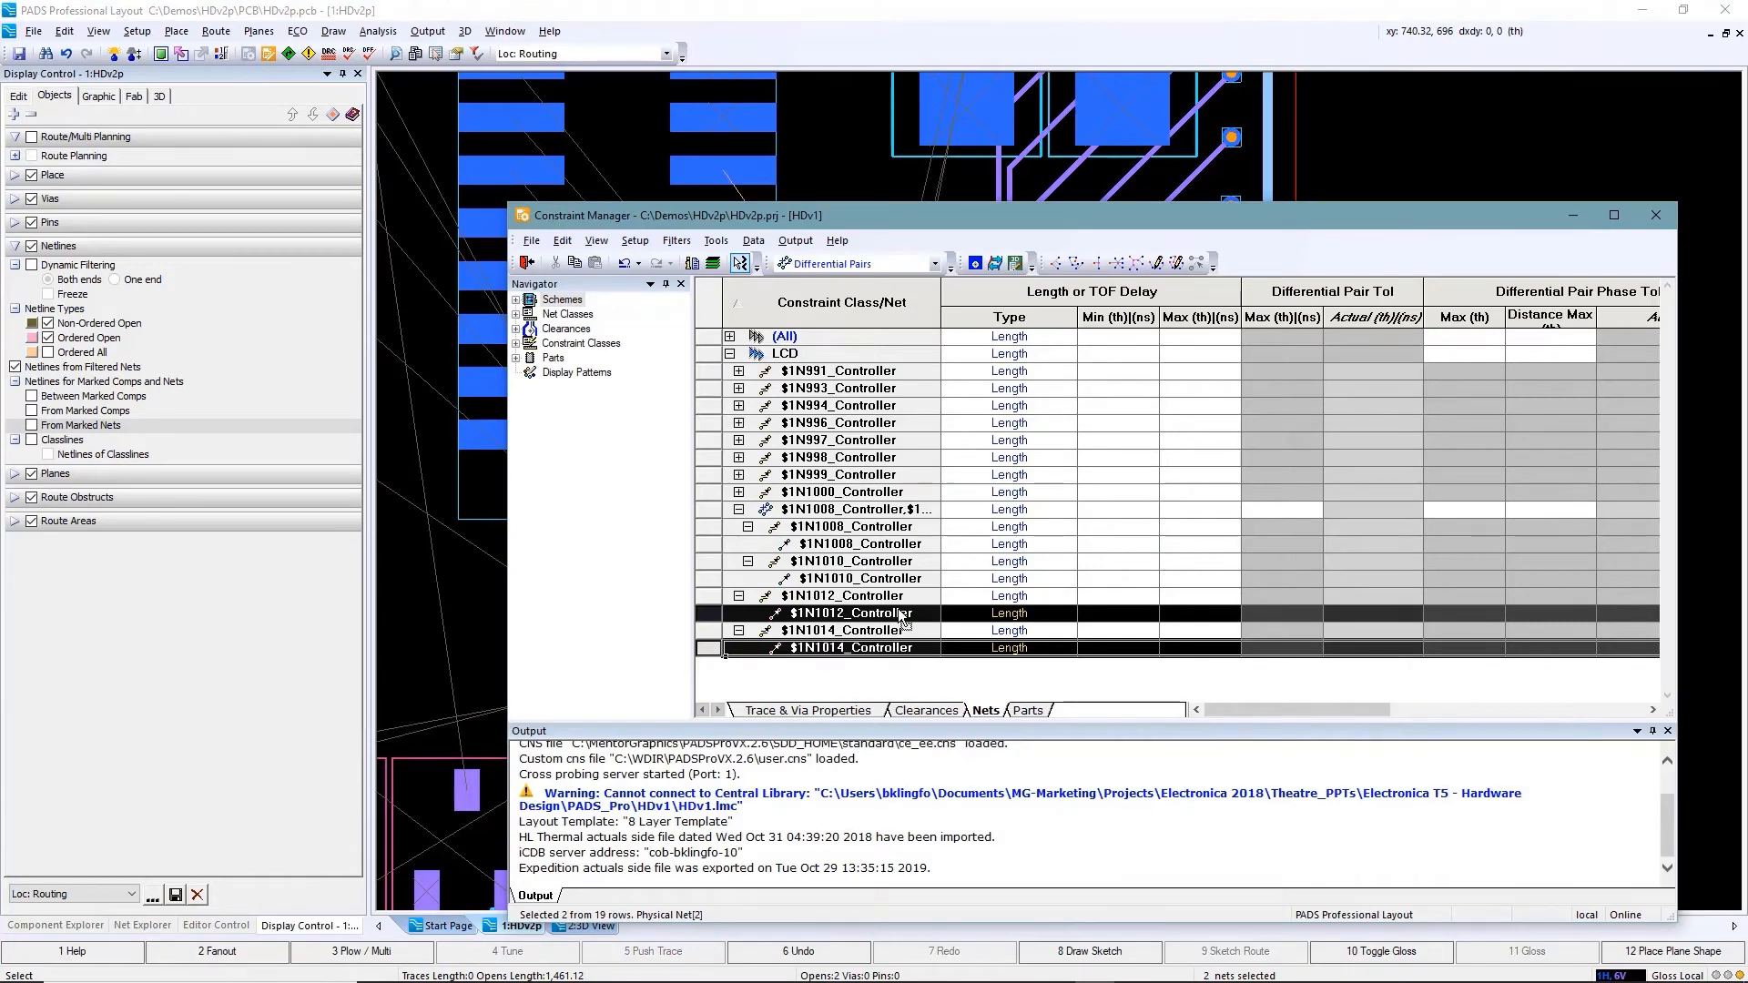
pyautogui.rightClick(904, 622)
pyautogui.click(961, 395)
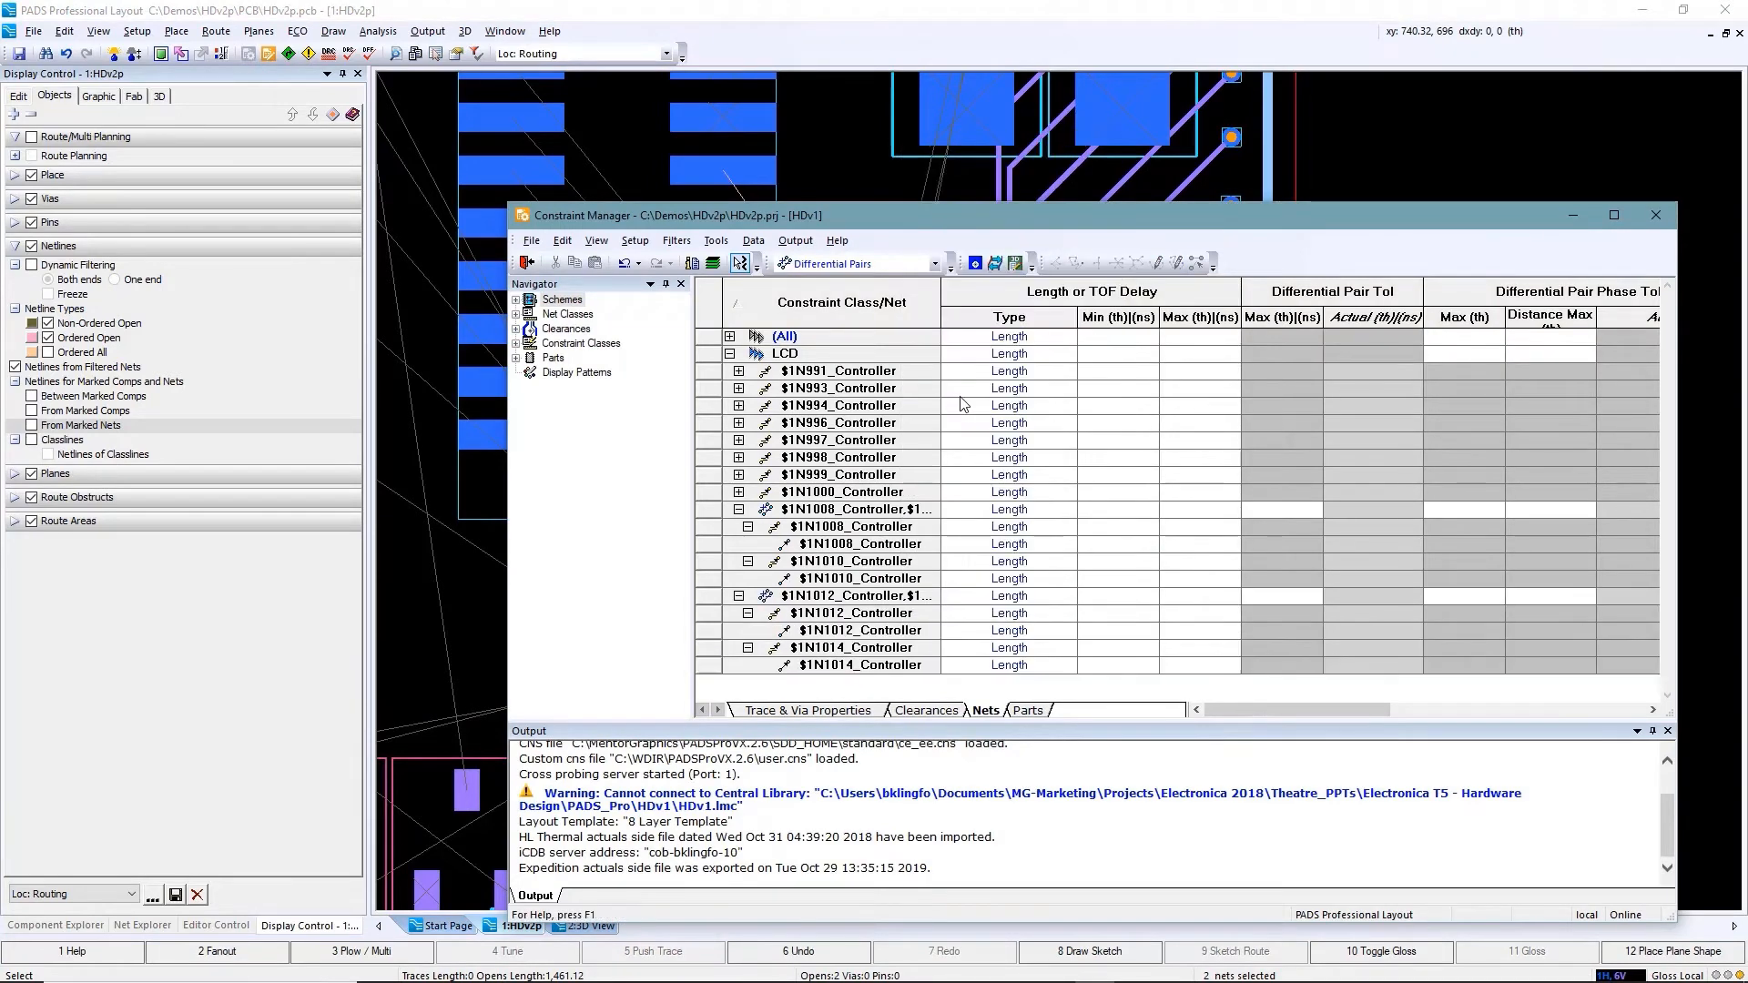
# Display the Delays and Lengths constraints and set $1N991_Controller's length to a minimum of 1,400 th and a maximum of 1,450 th
pyautogui.click(934, 265)
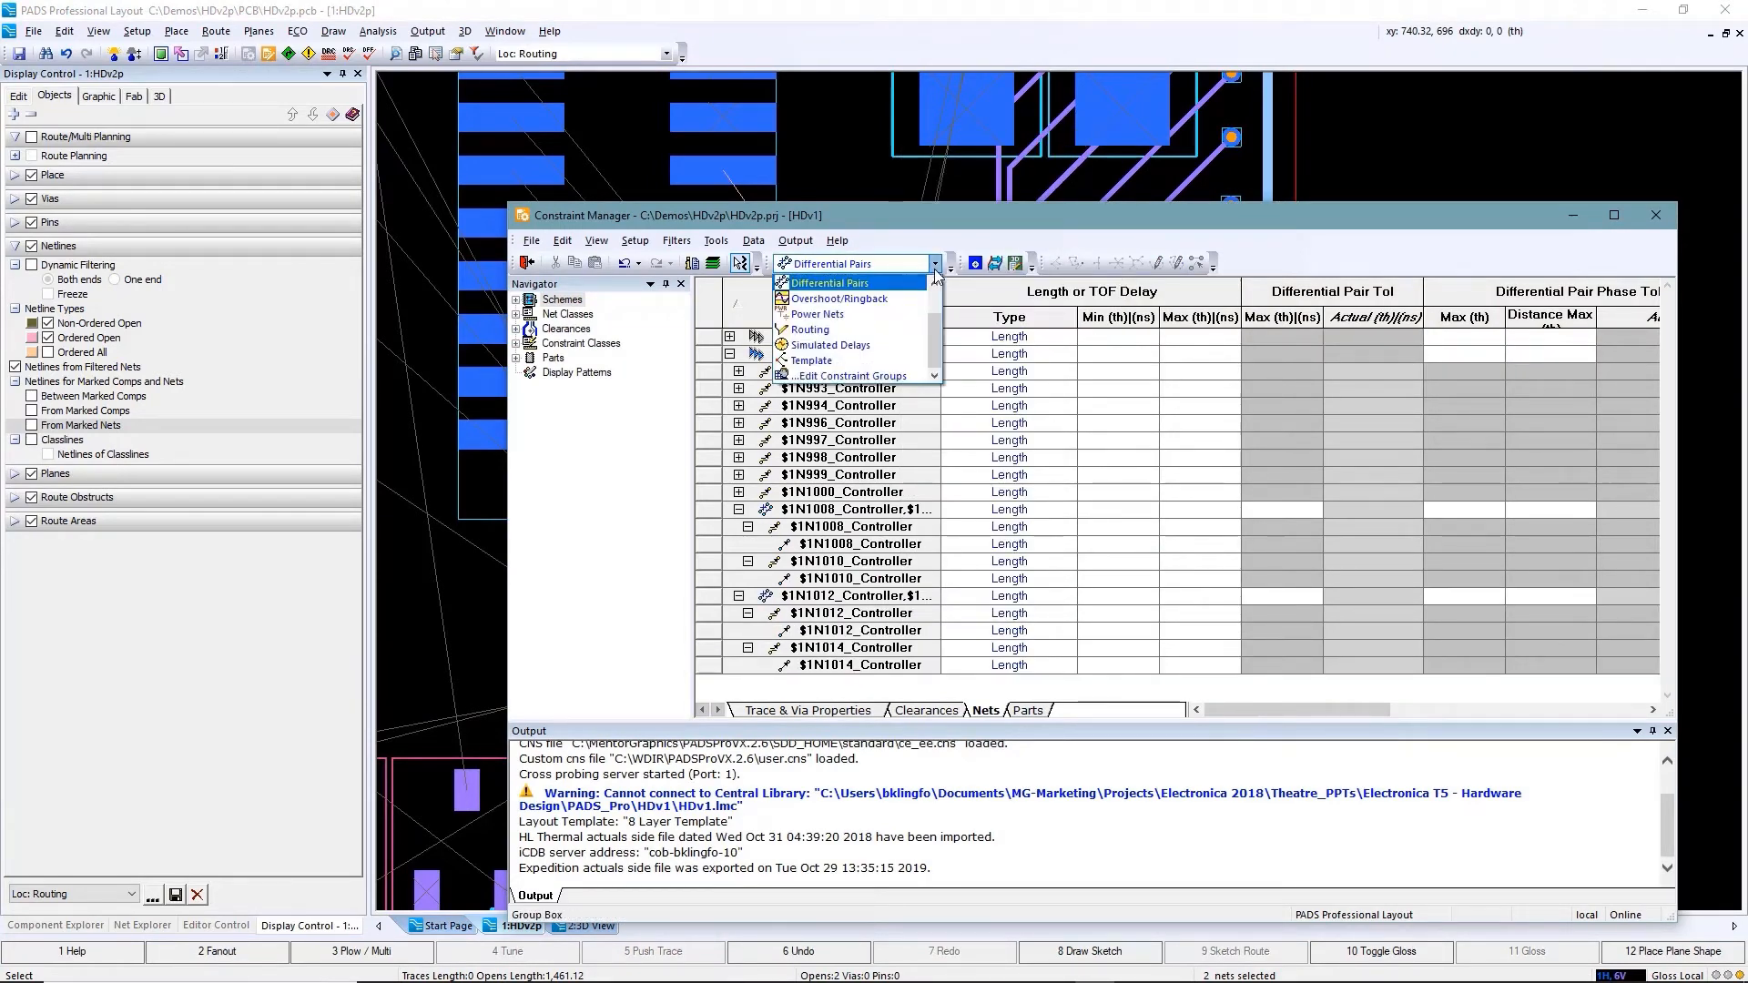
pyautogui.click(895, 319)
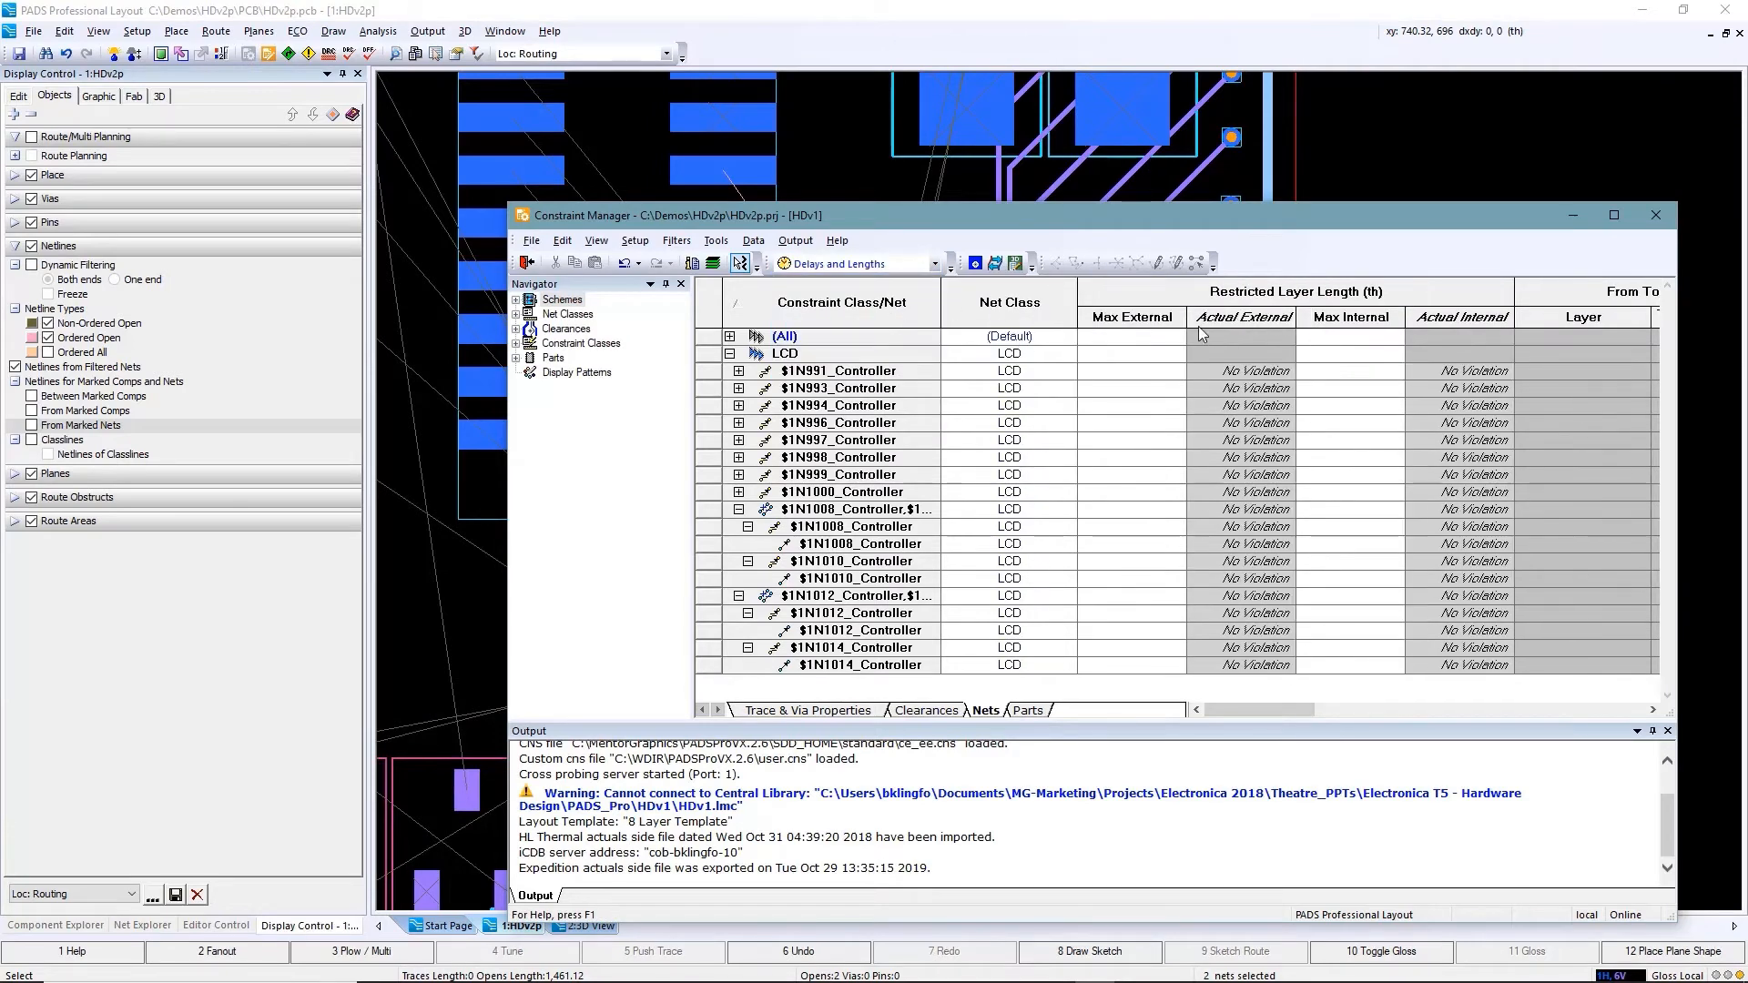
pyautogui.moveTo(1253, 708); pyautogui.dragTo(1424, 712)
pyautogui.click(1097, 375)
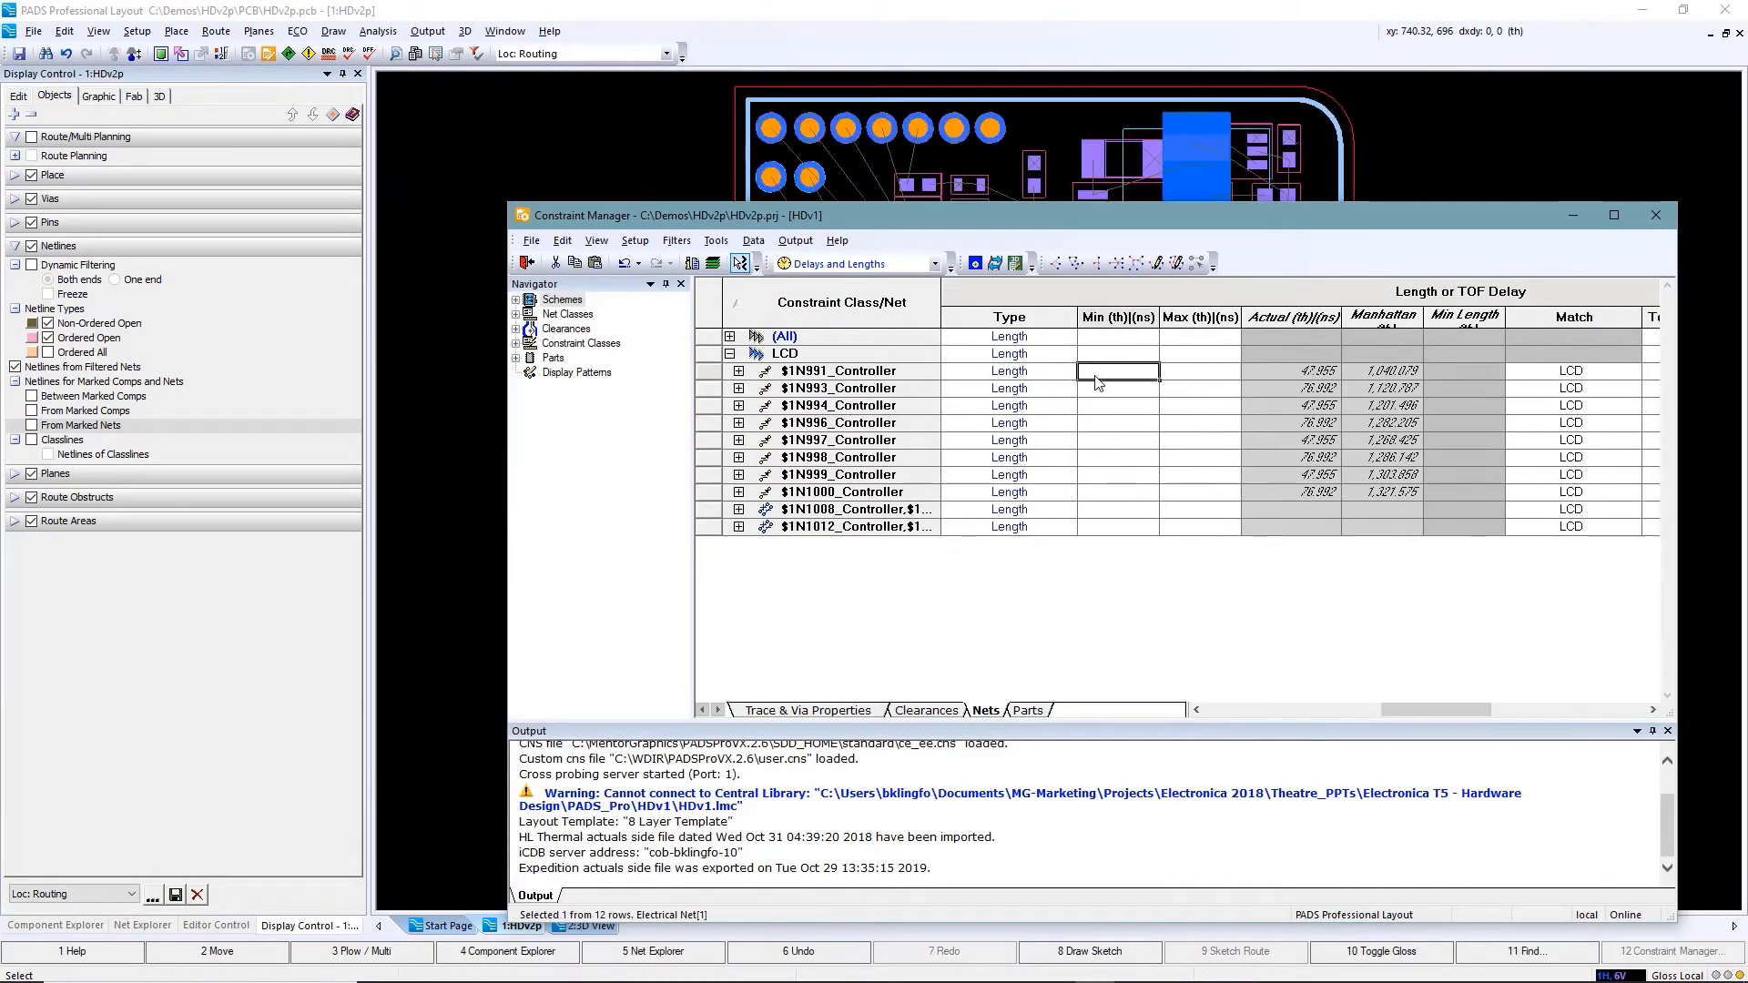
pyautogui.write('1400')
pyautogui.click(1192, 375)
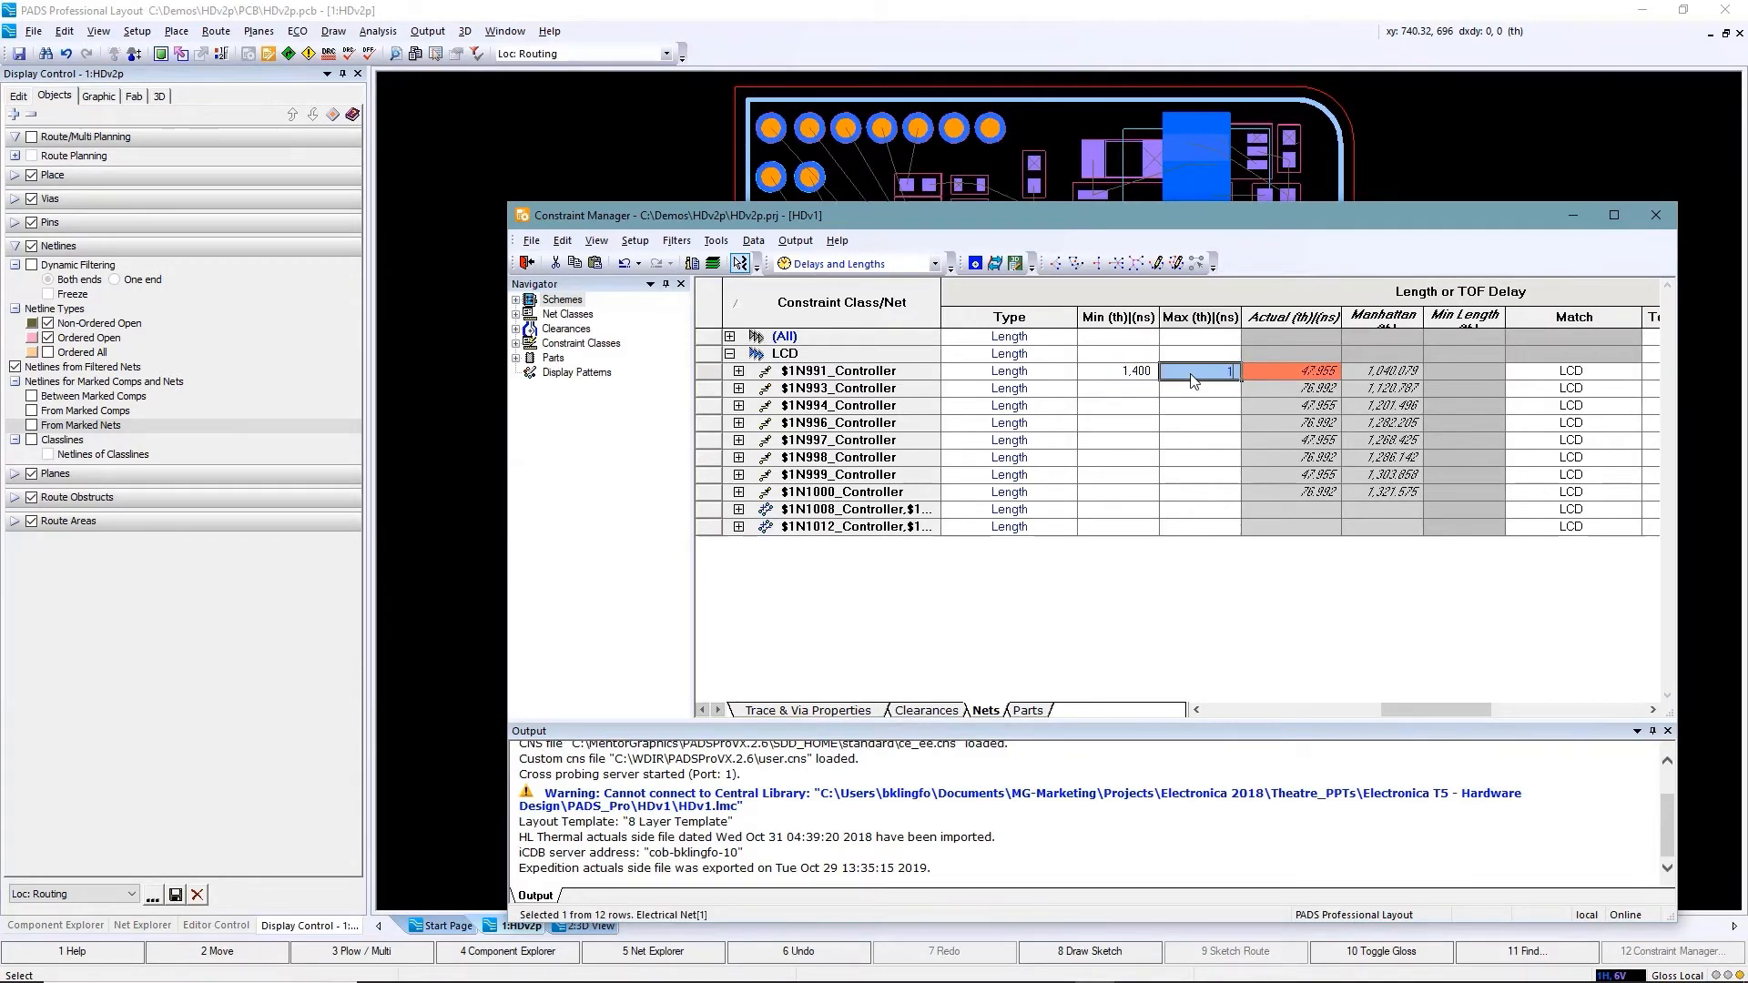
# Copy $1N991_Controller's minimum and maximum length limits to all other nets and both differential pairs in the LCD class
pyautogui.click(1149, 377)
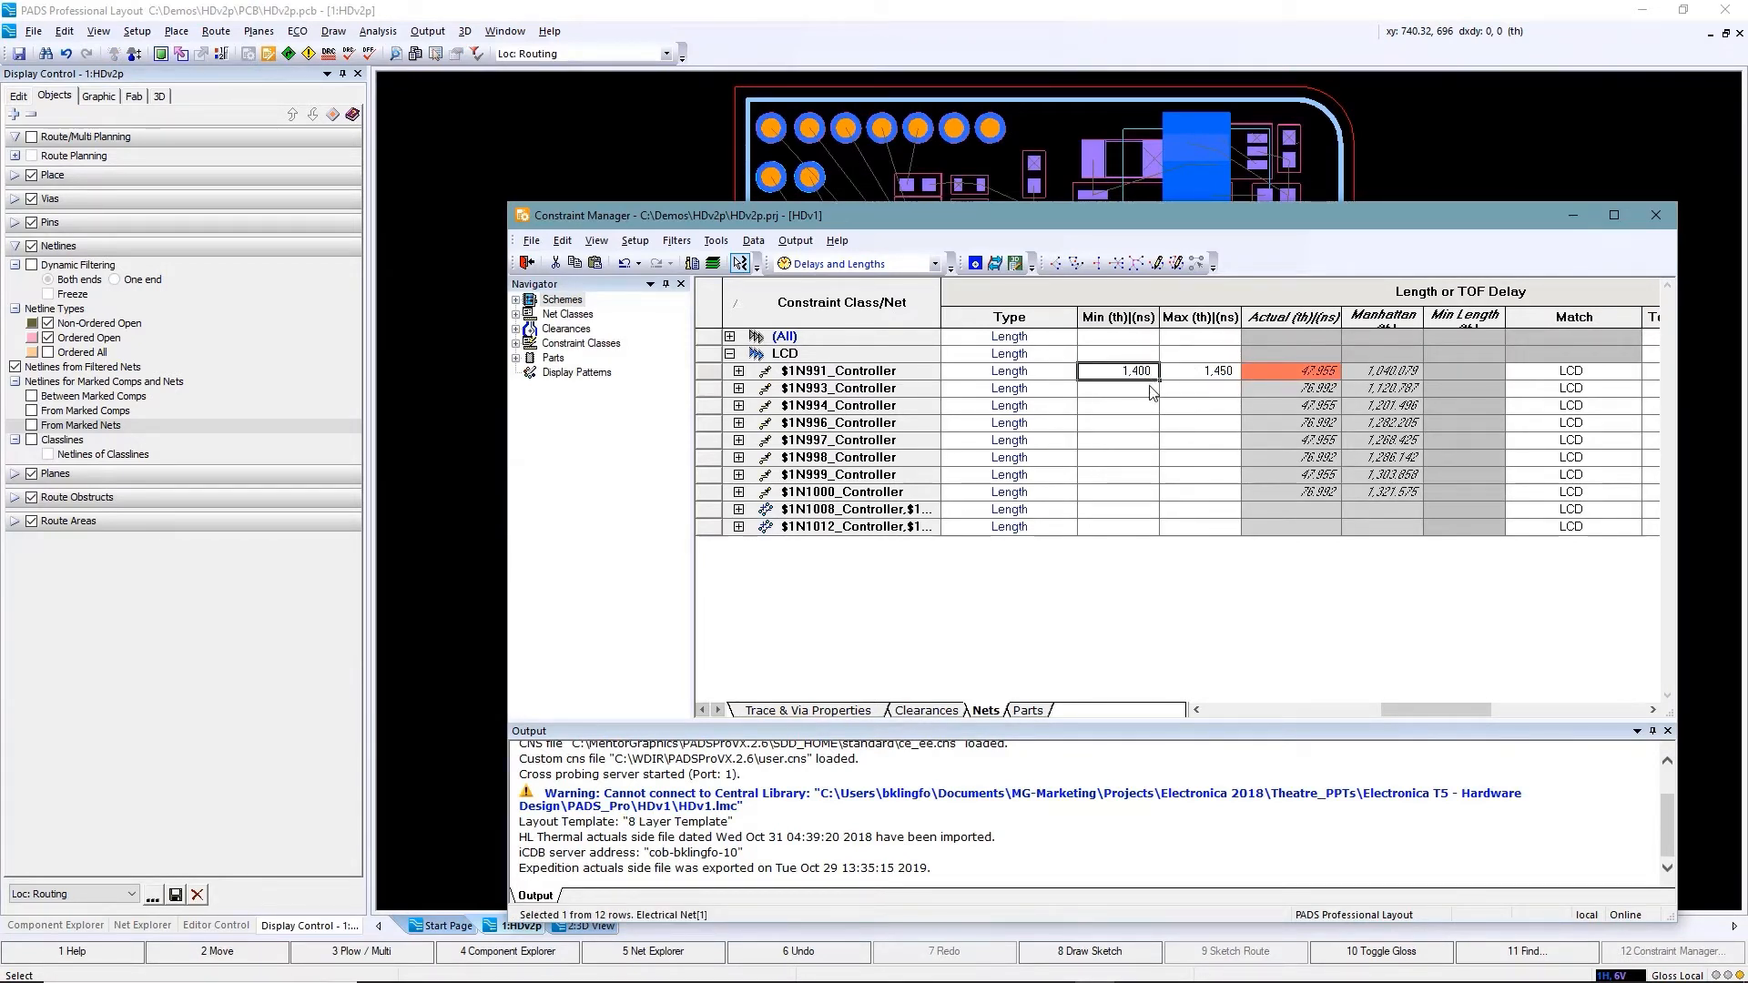
pyautogui.moveTo(1154, 474); pyautogui.dragTo(1155, 531)
pyautogui.click(1229, 373)
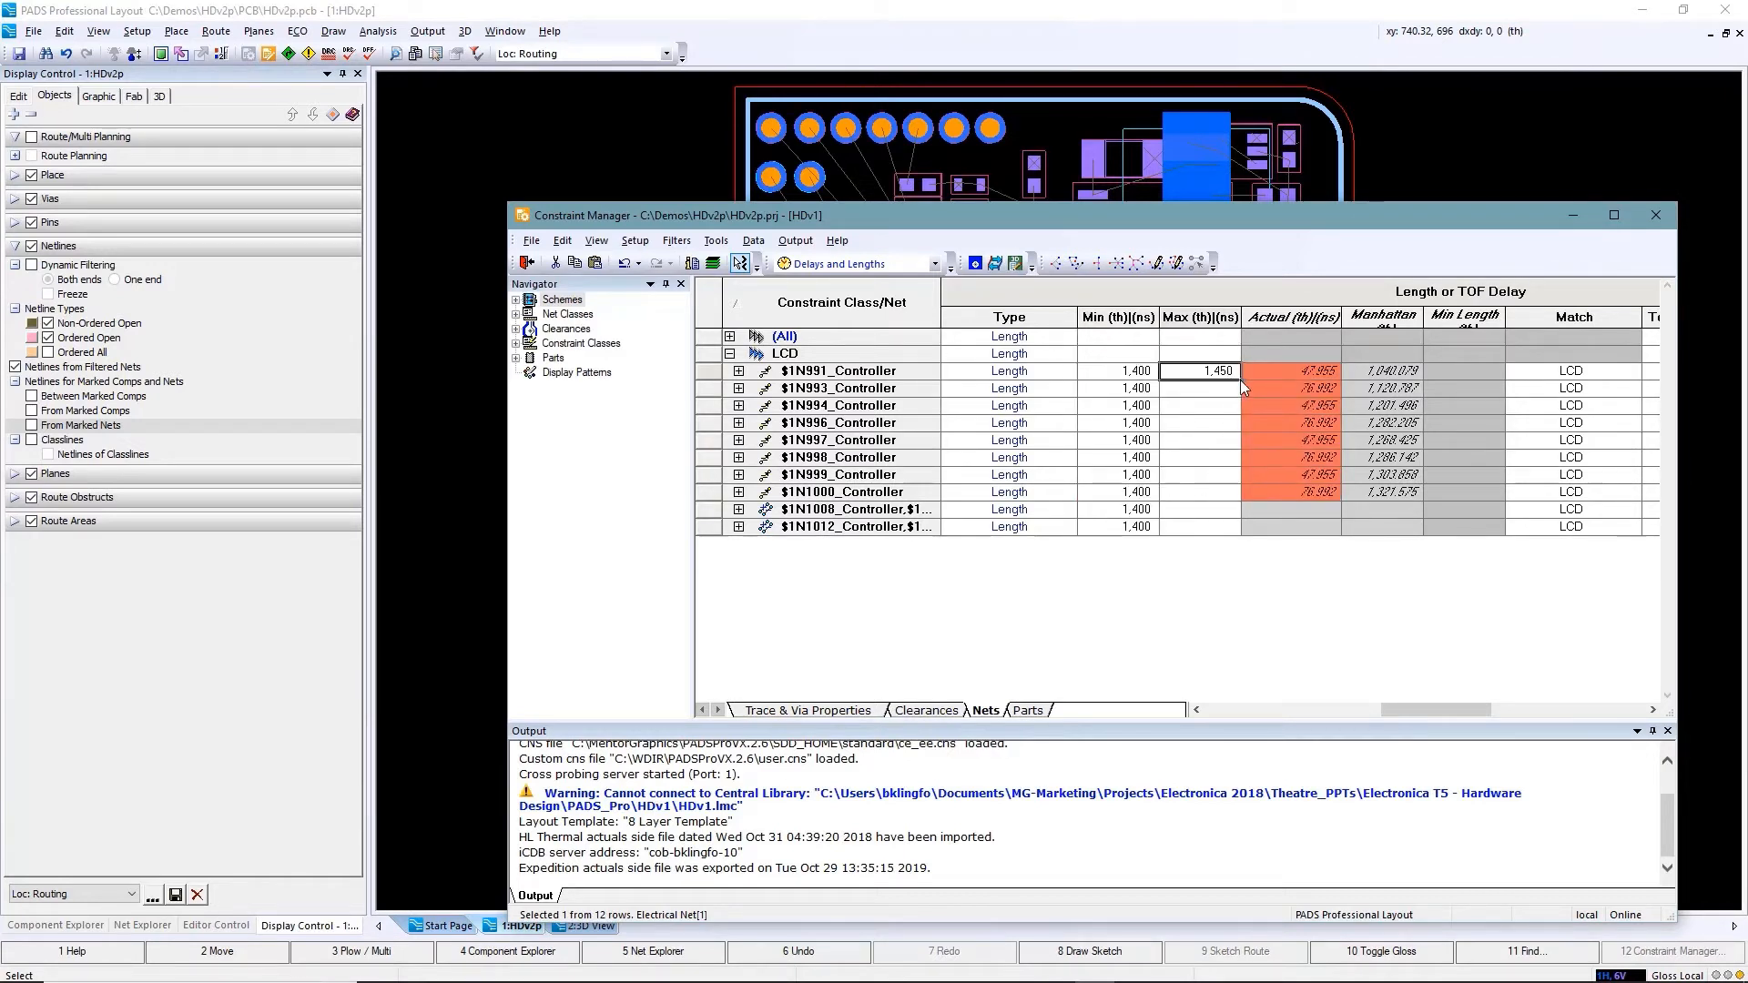
pyautogui.moveTo(1240, 380); pyautogui.dragTo(1242, 544)
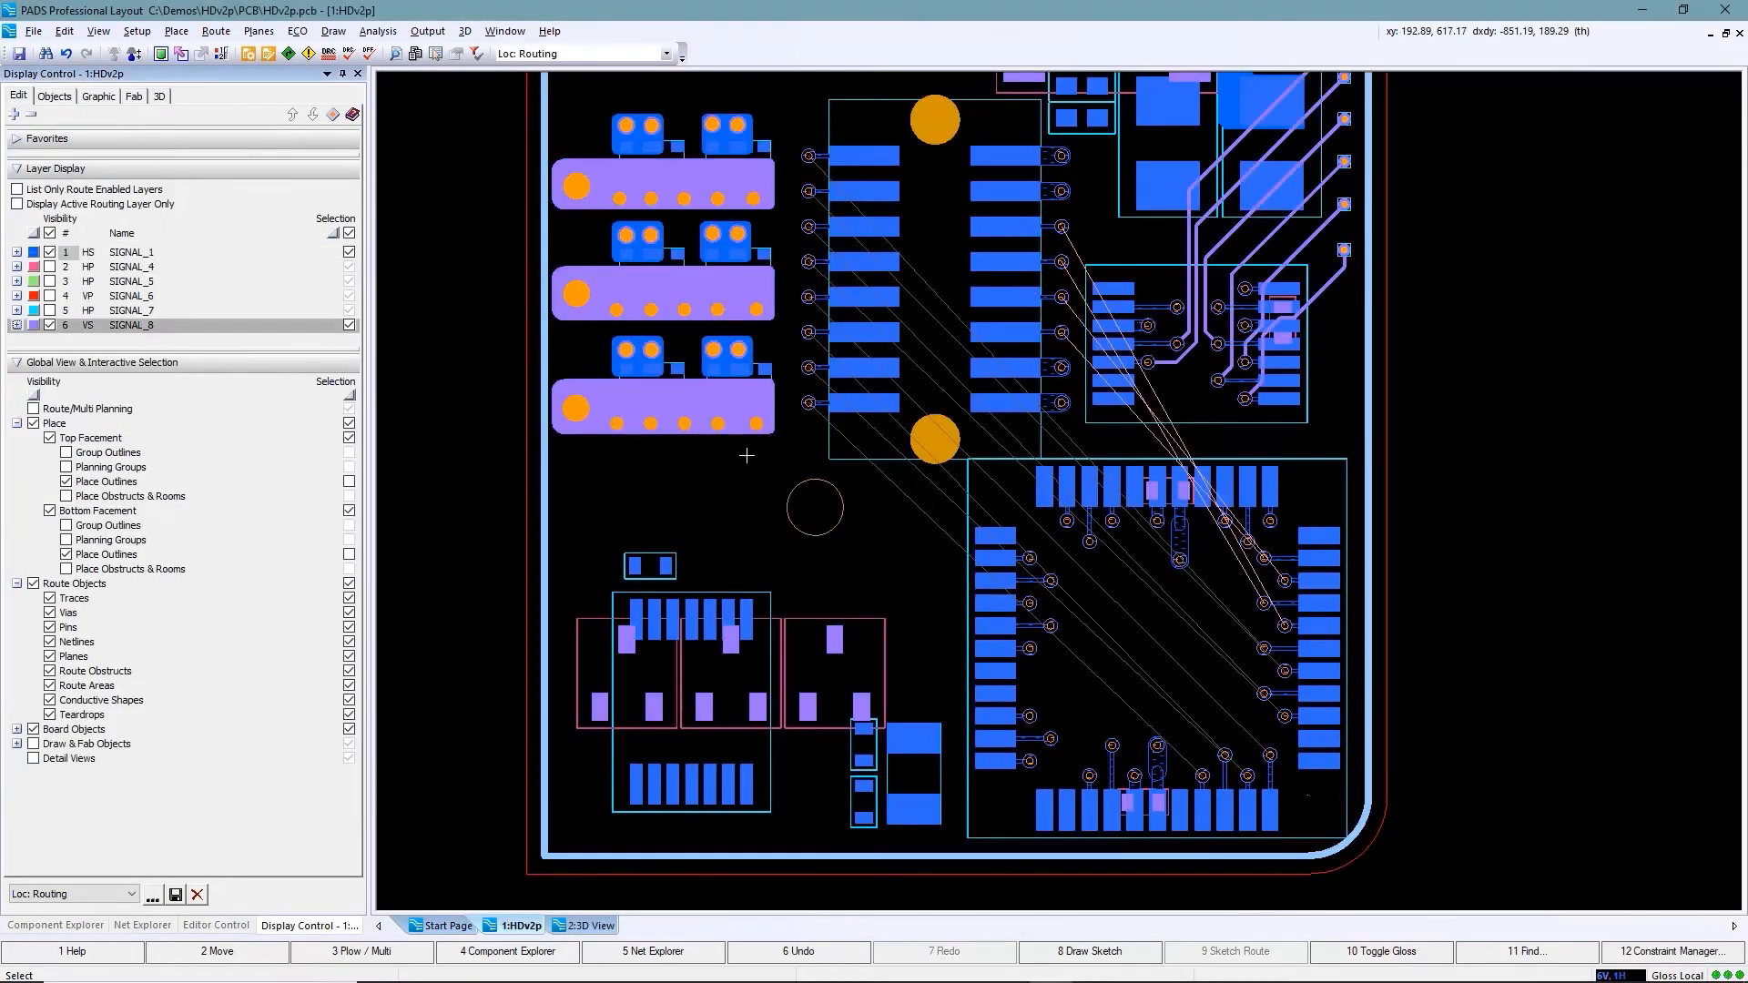
# Route the differential pairs $1N1012_Controller/$1N1014_Controller and $1N1008_Controller/$1N1010_Controller from IC2 to J1
pyautogui.press('F3')
pyautogui.click(1283, 580)
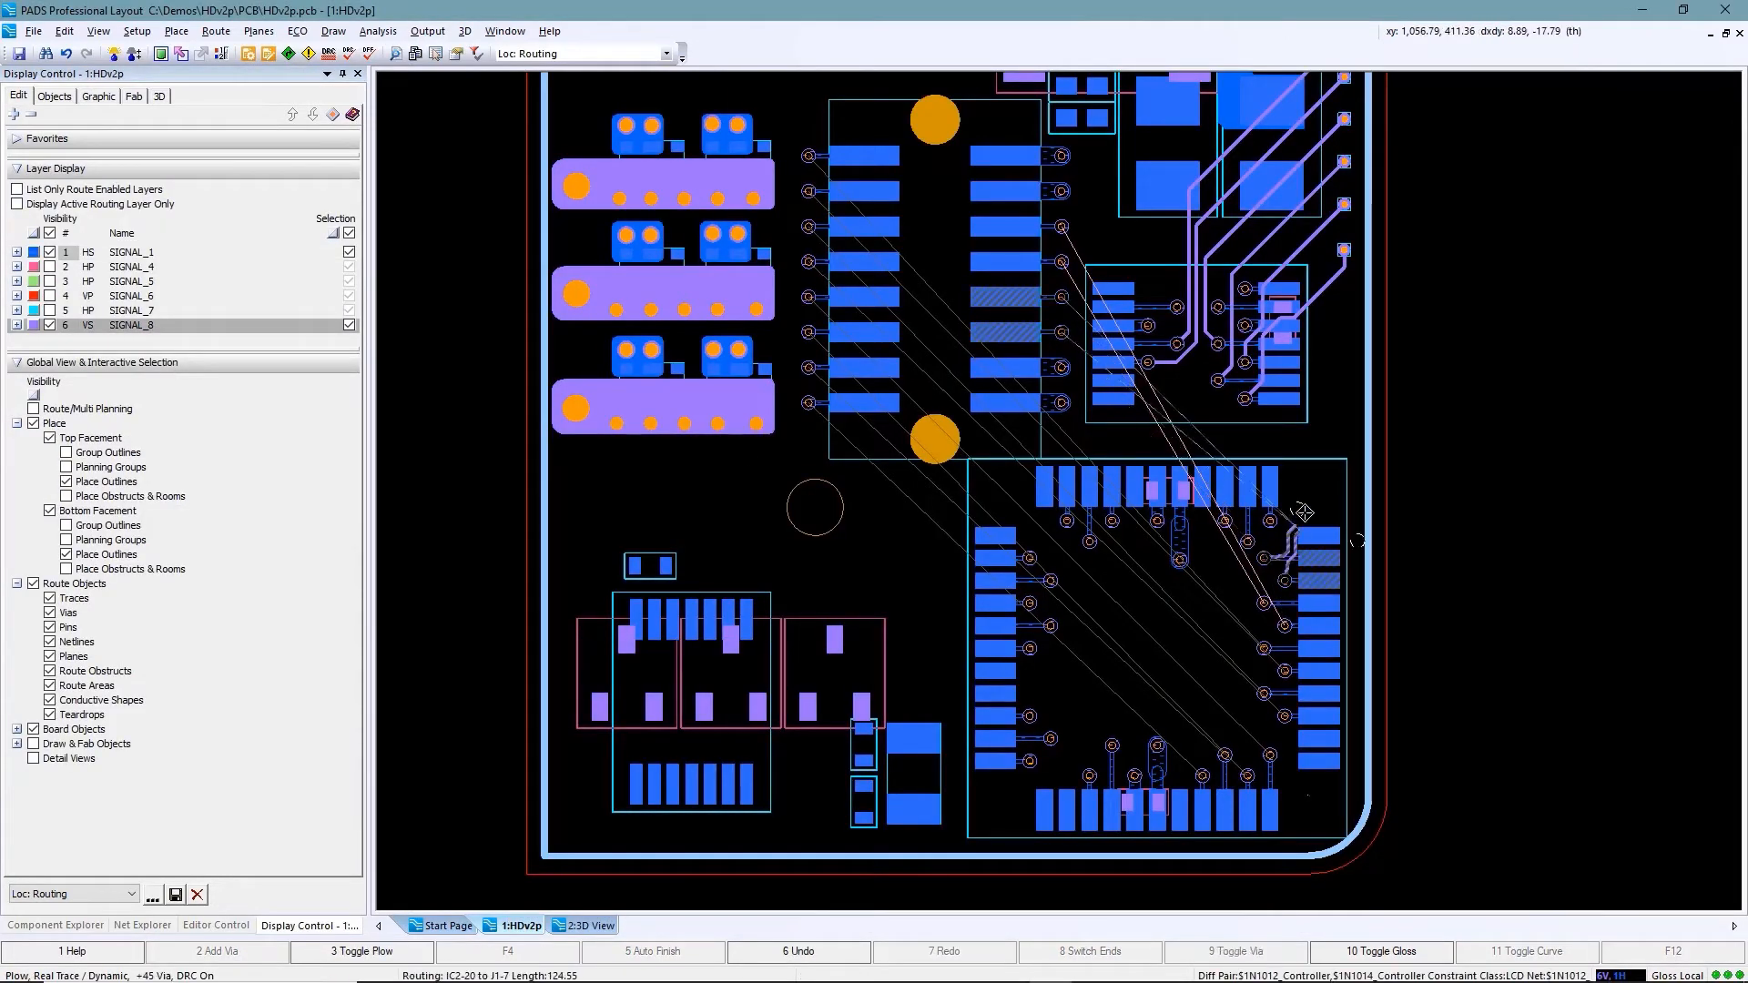
pyautogui.click(1066, 314)
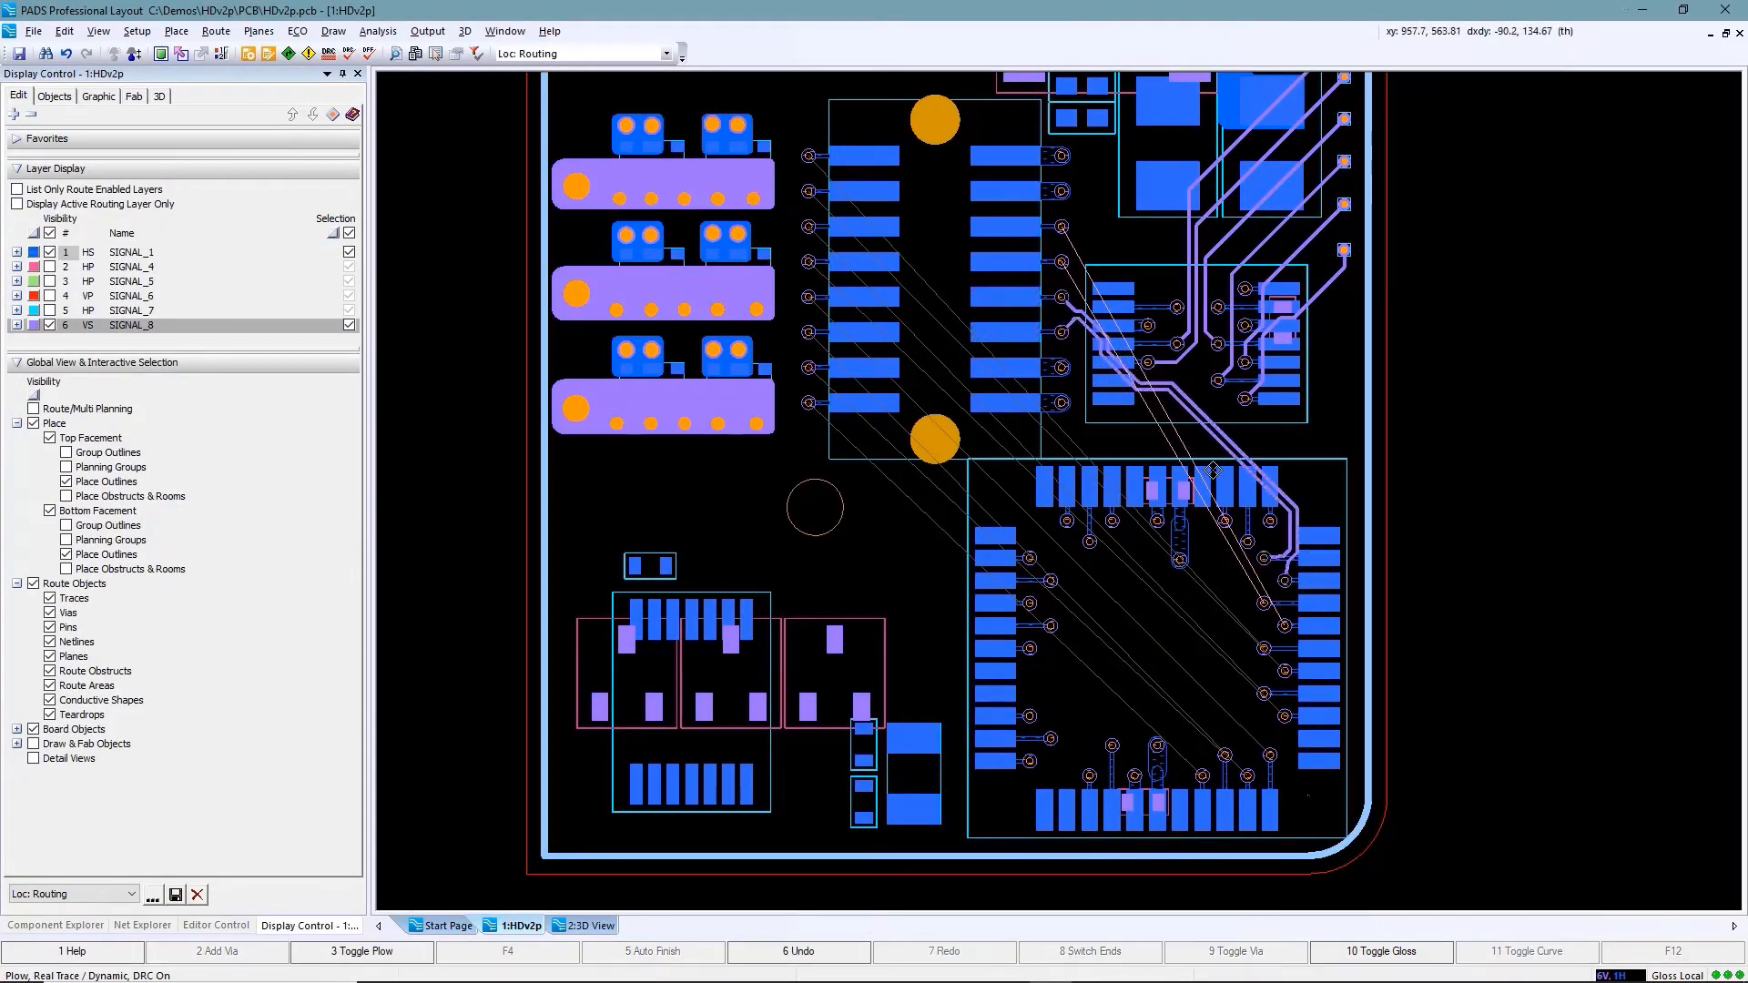
pyautogui.click(1286, 625)
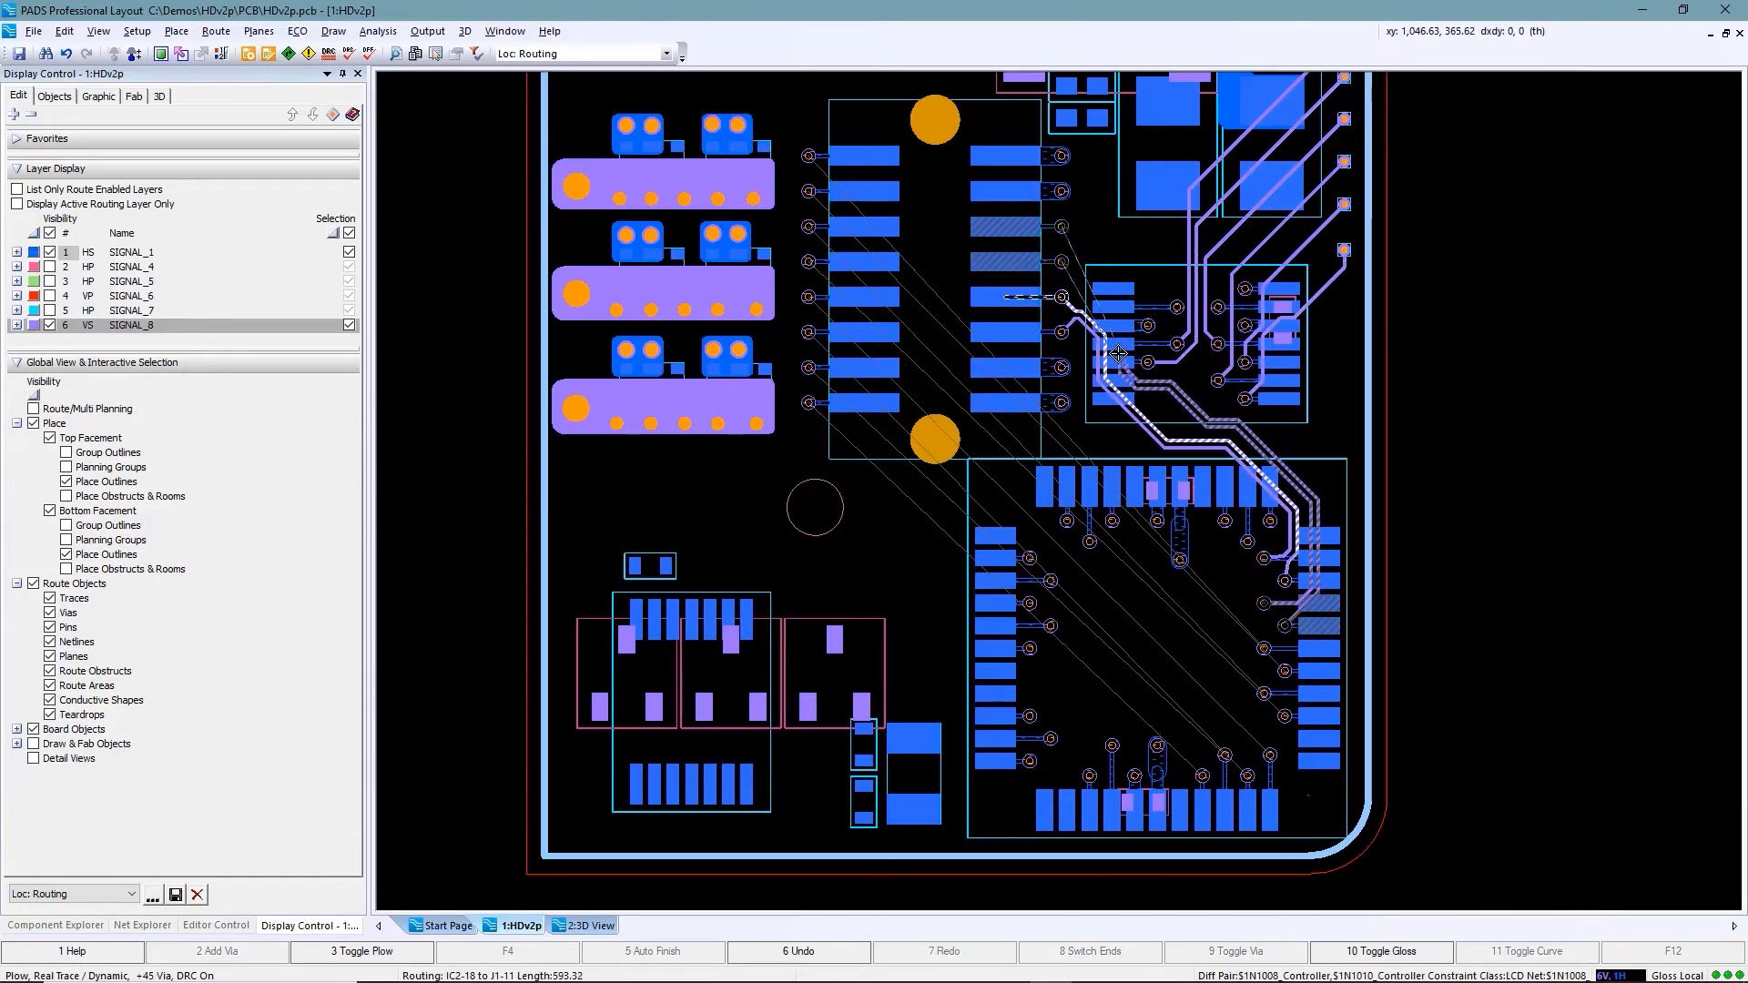
pyautogui.click(1093, 261)
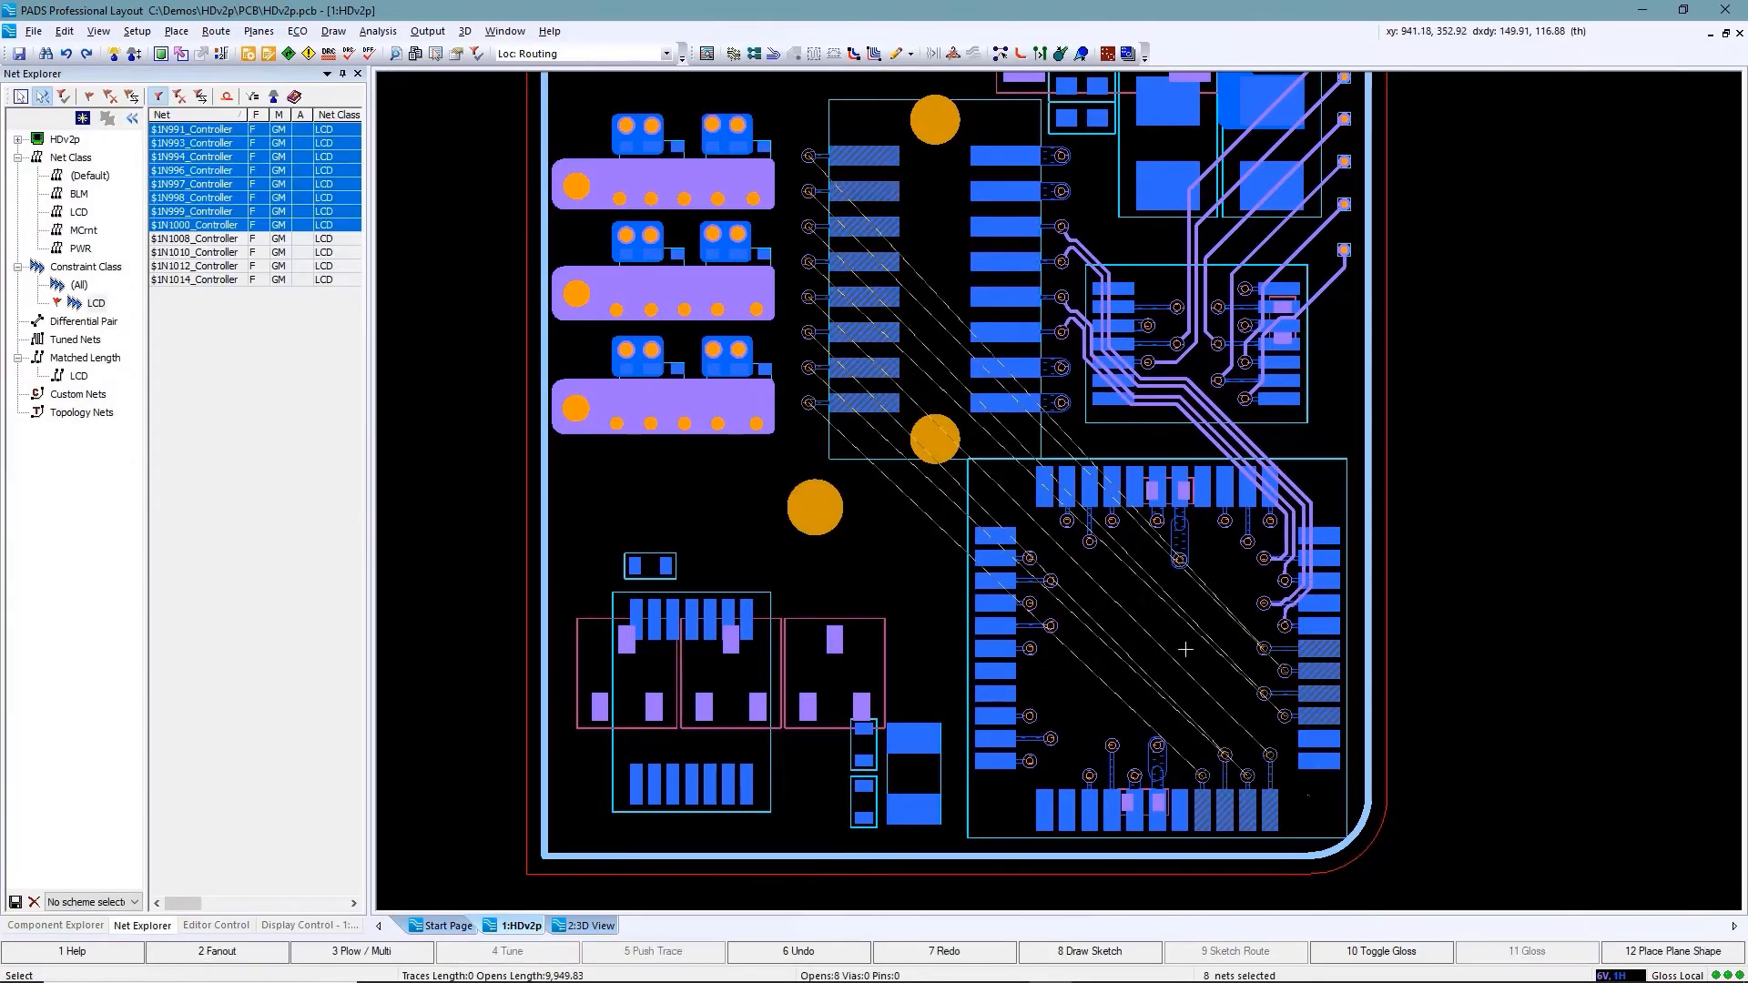
# Sketch-route the eight selected single-ended LCD nets as one bundle, and tune the lengths of all nets in the LCD constraint class
pyautogui.press('F8')
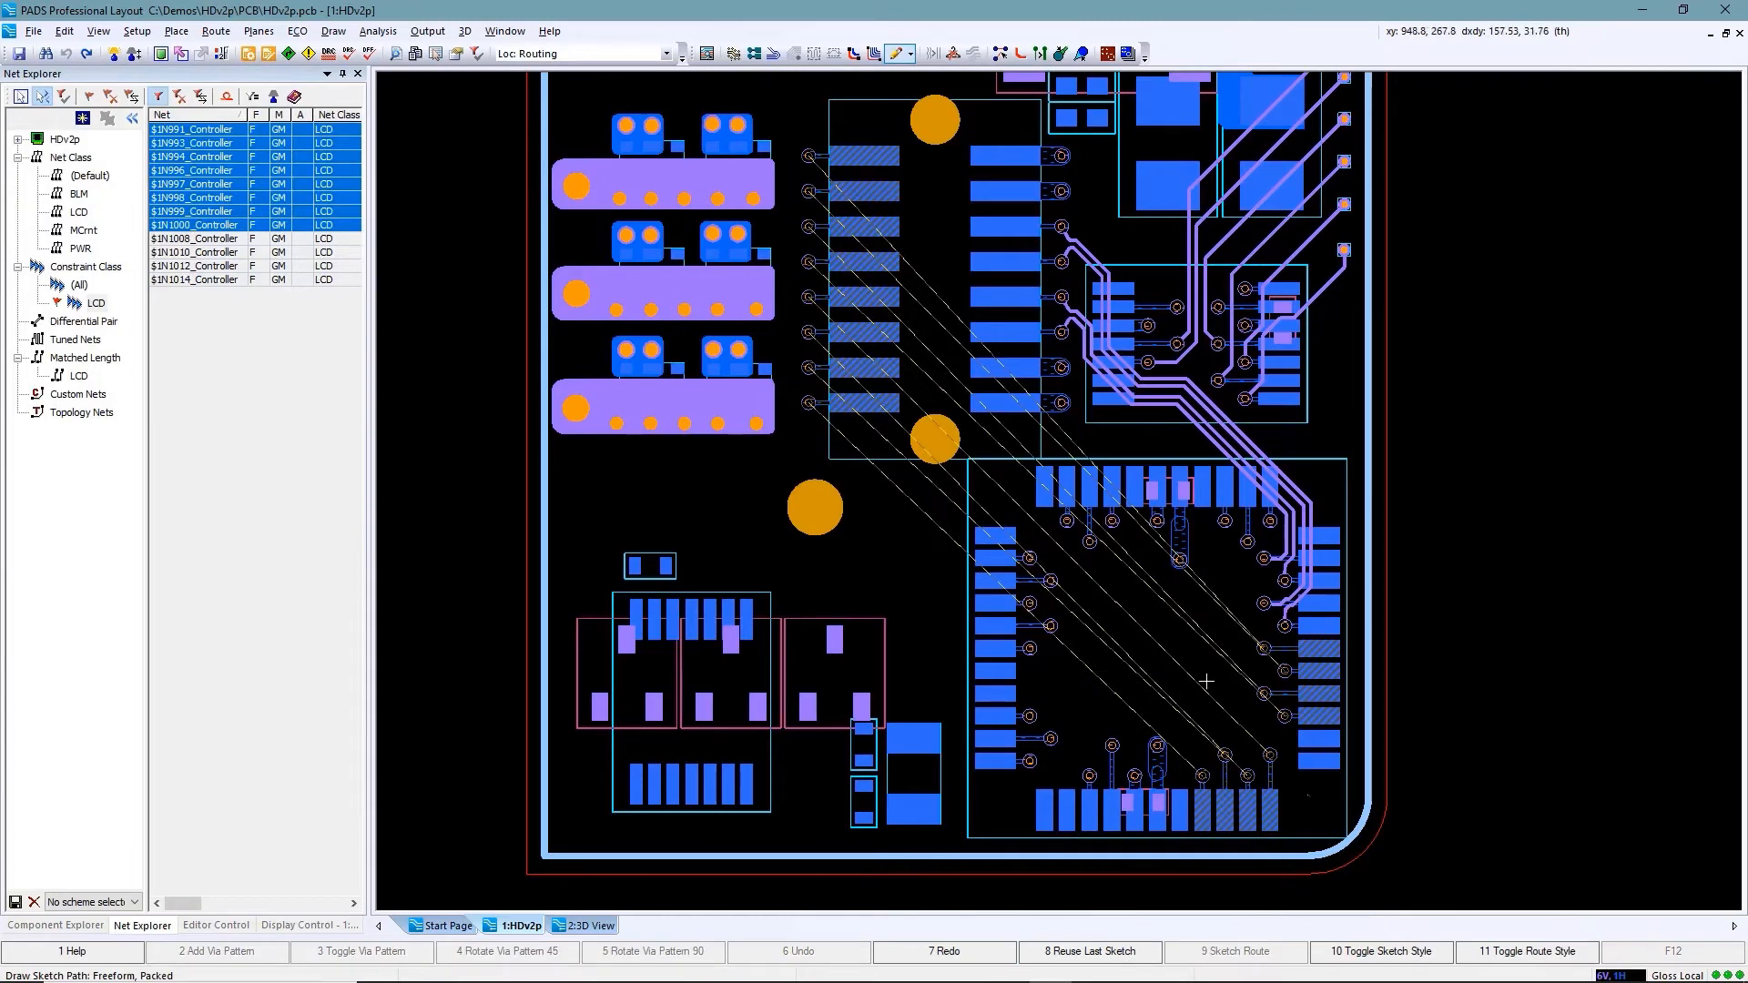
pyautogui.moveTo(1209, 681)
pyautogui.mouseDown()
pyautogui.moveTo(1141, 433)
pyautogui.moveTo(911, 271)
pyautogui.mouseUp()
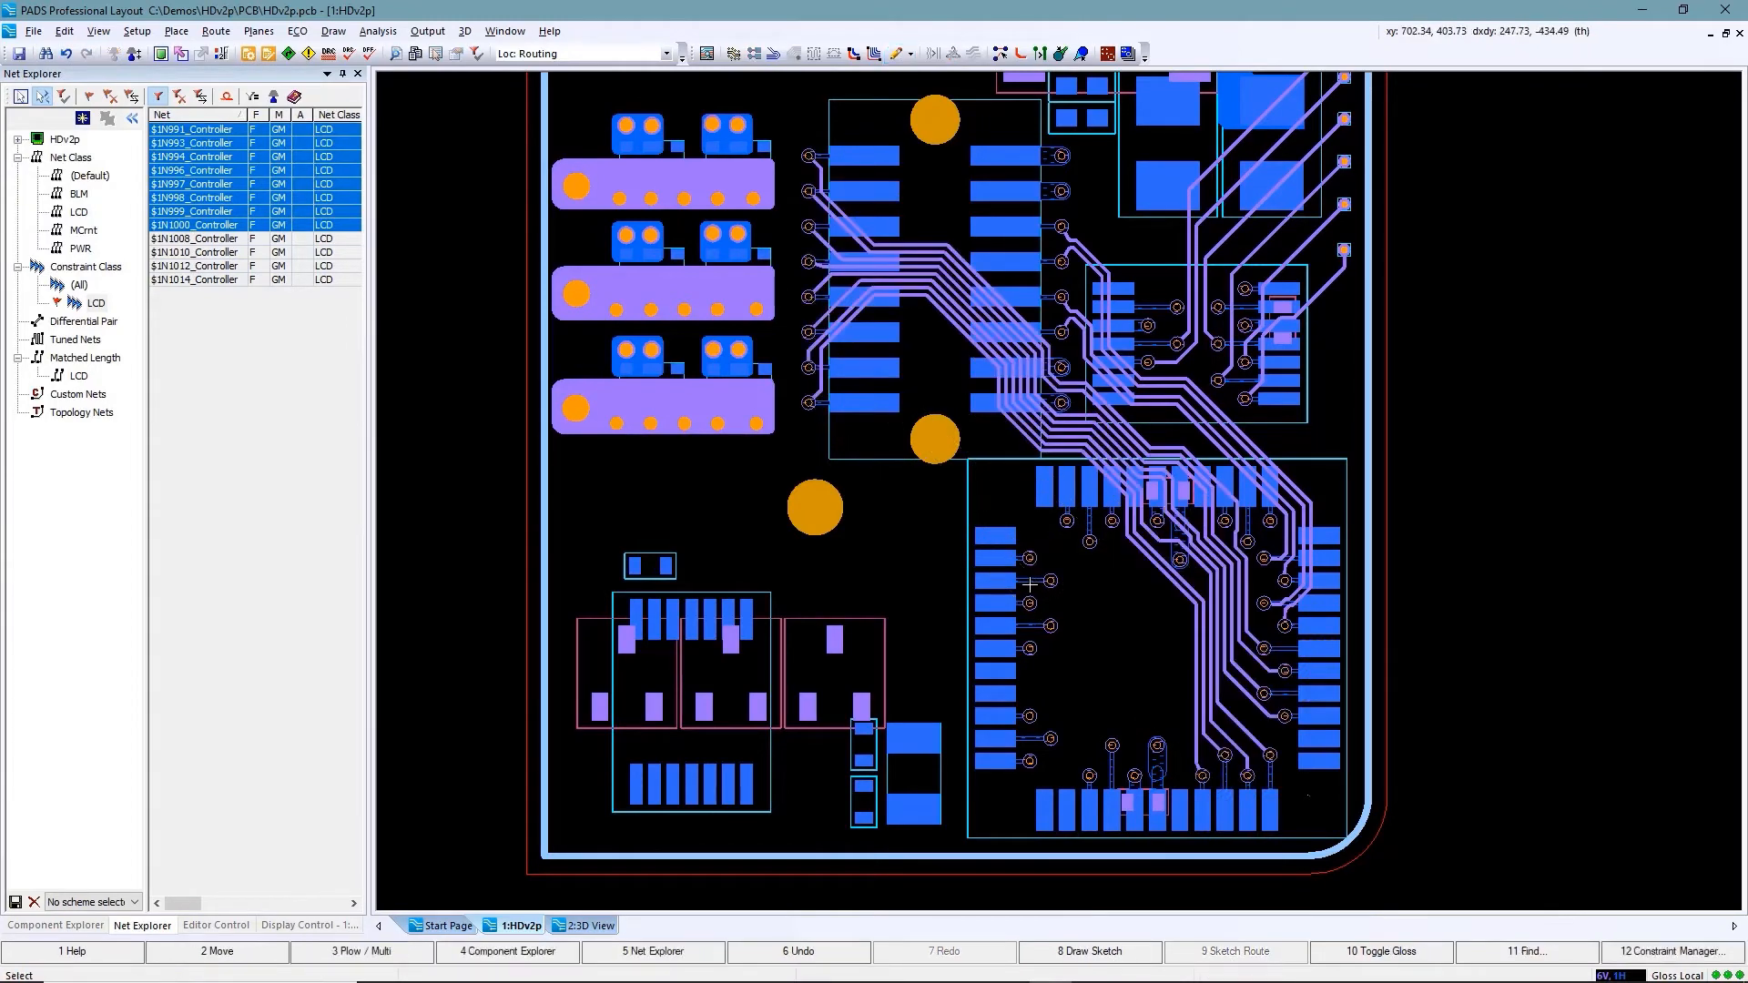
pyautogui.click(91, 303)
pyautogui.rightClick(874, 503)
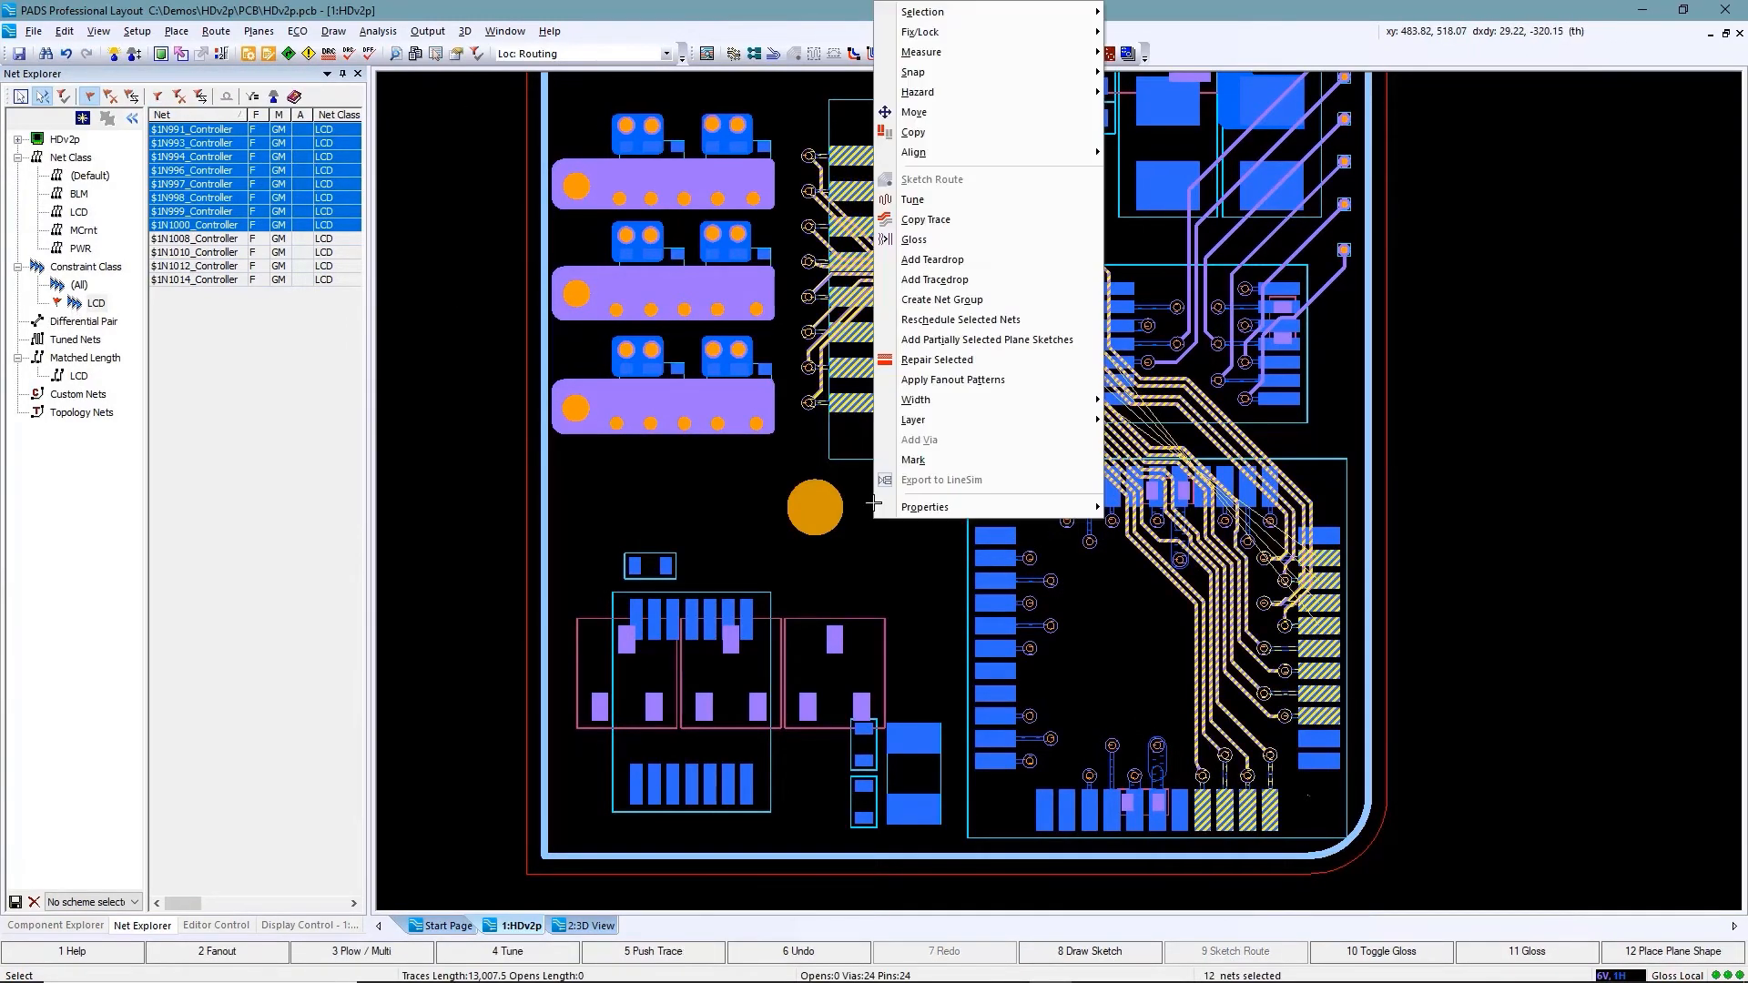
pyautogui.click(933, 199)
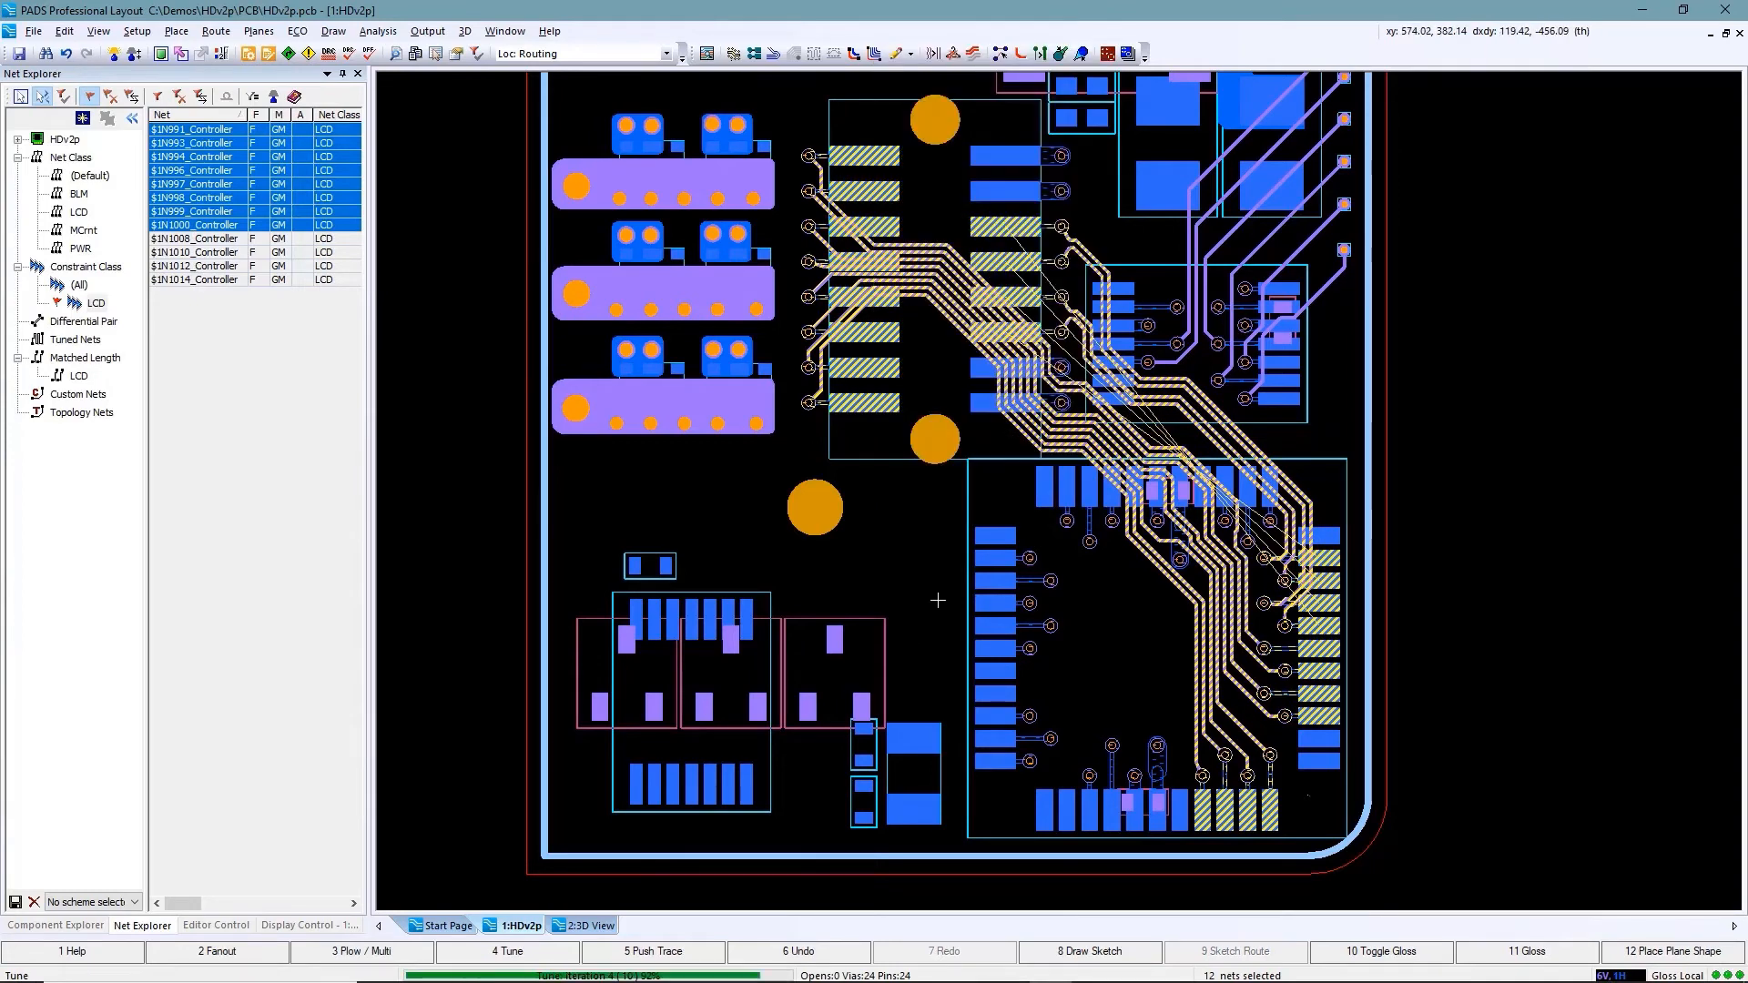
pyautogui.click(938, 600)
# Select the LCD constraint class and examine its nets' current lengths and tuning status in Target Lengths
pyautogui.click(310, 925)
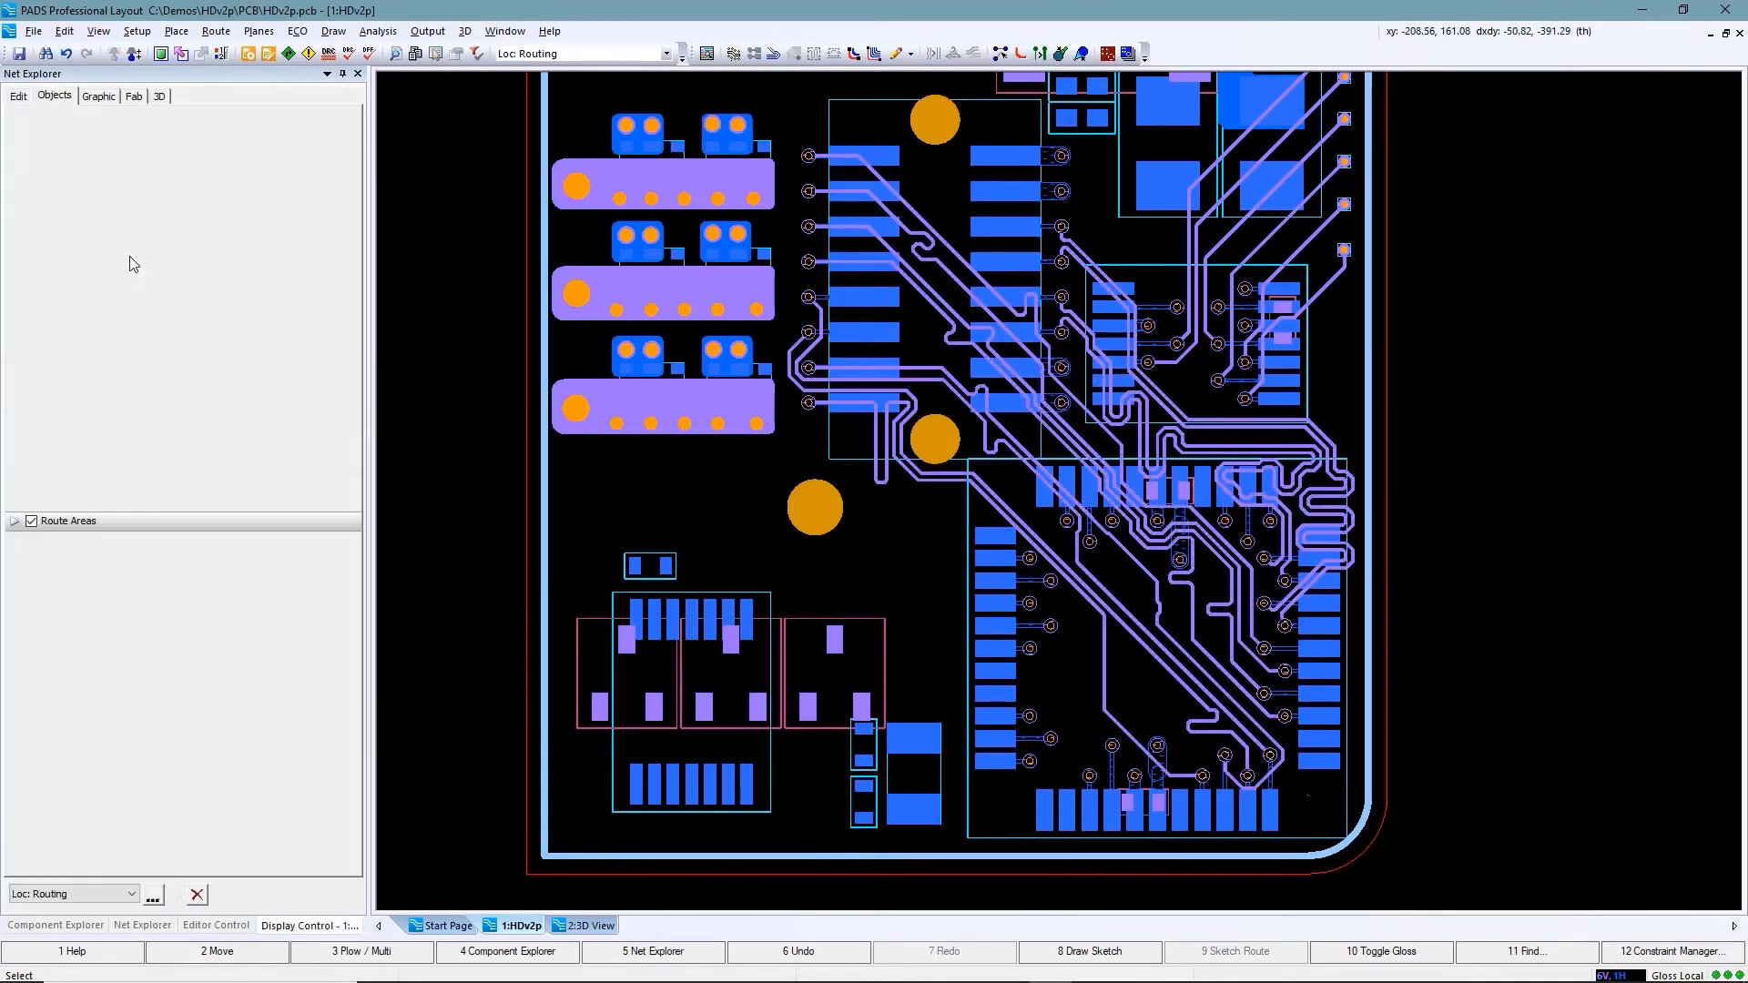
pyautogui.click(142, 925)
pyautogui.click(97, 303)
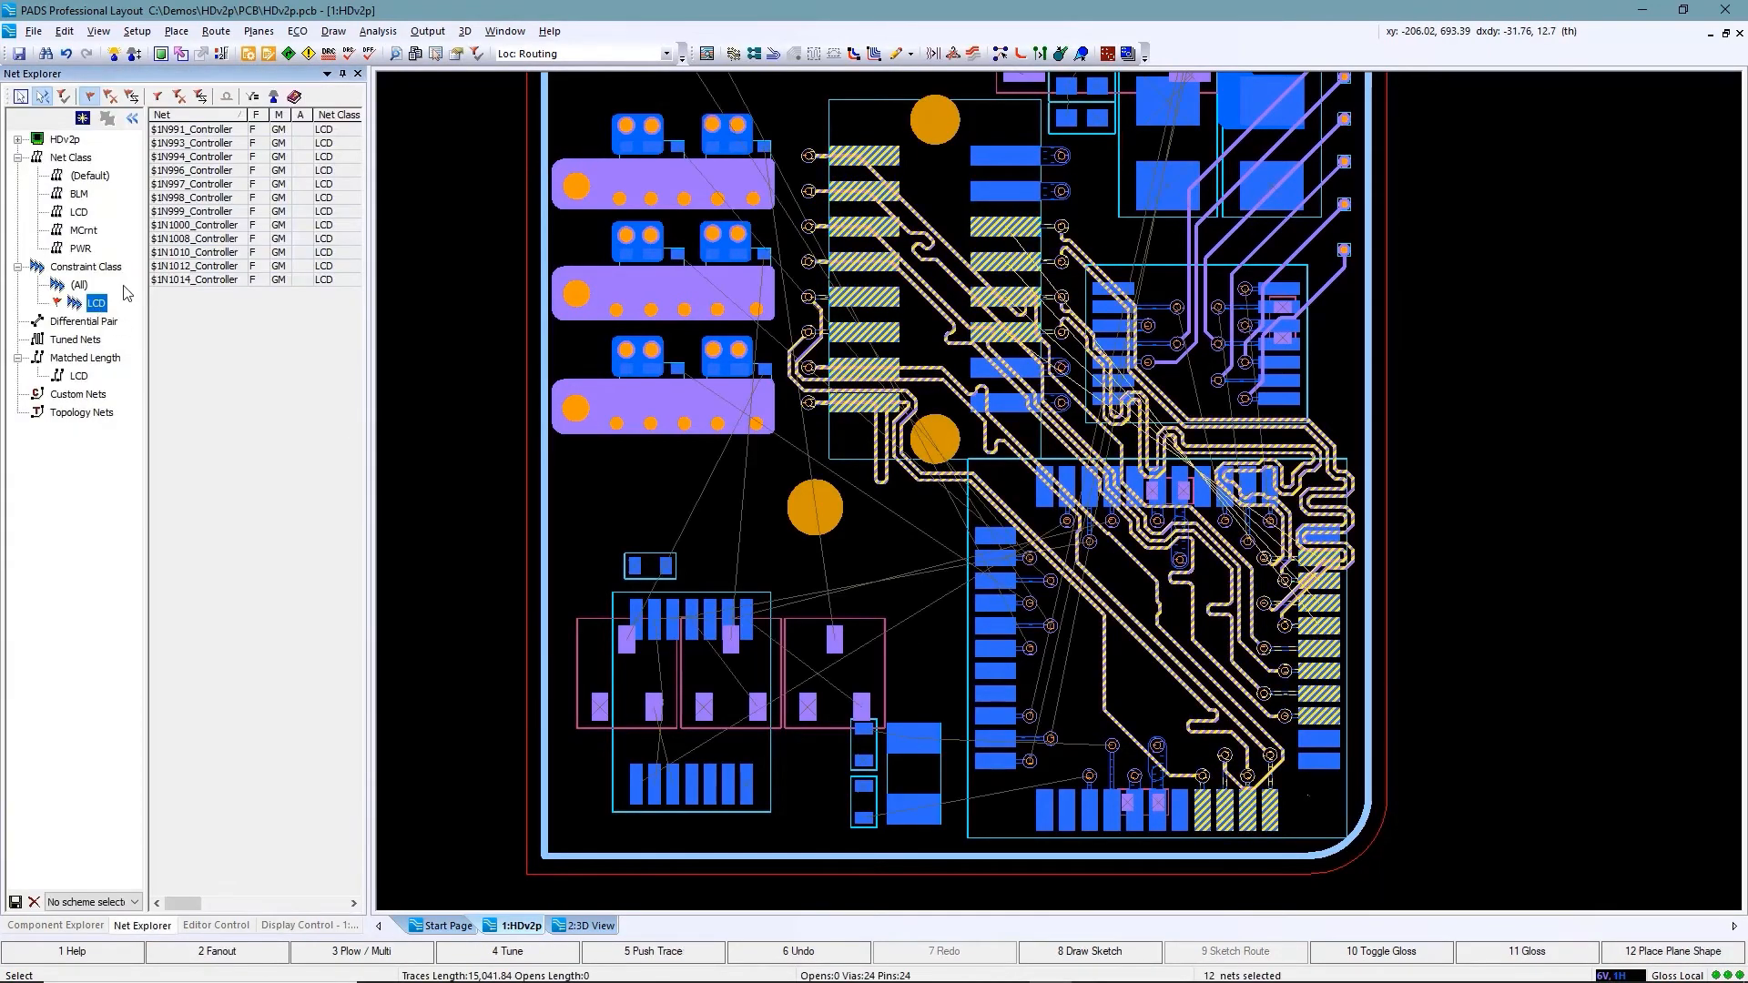
pyautogui.click(368, 52)
pyautogui.click(392, 208)
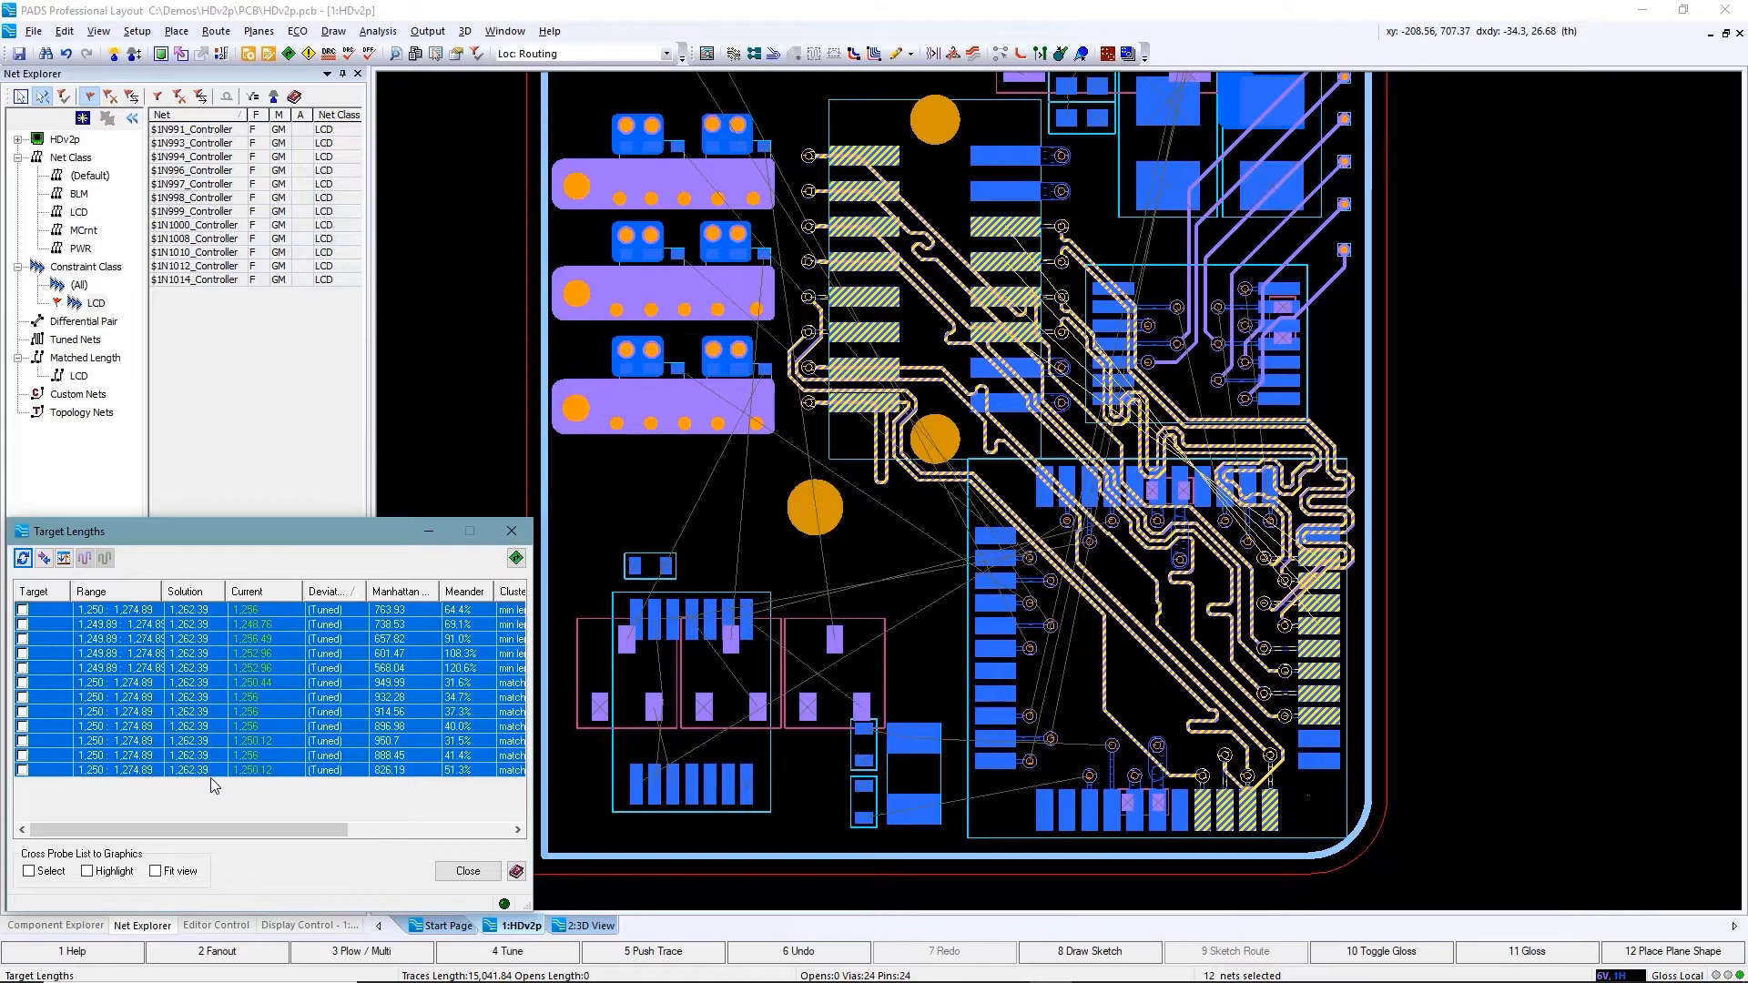
pyautogui.click(467, 871)
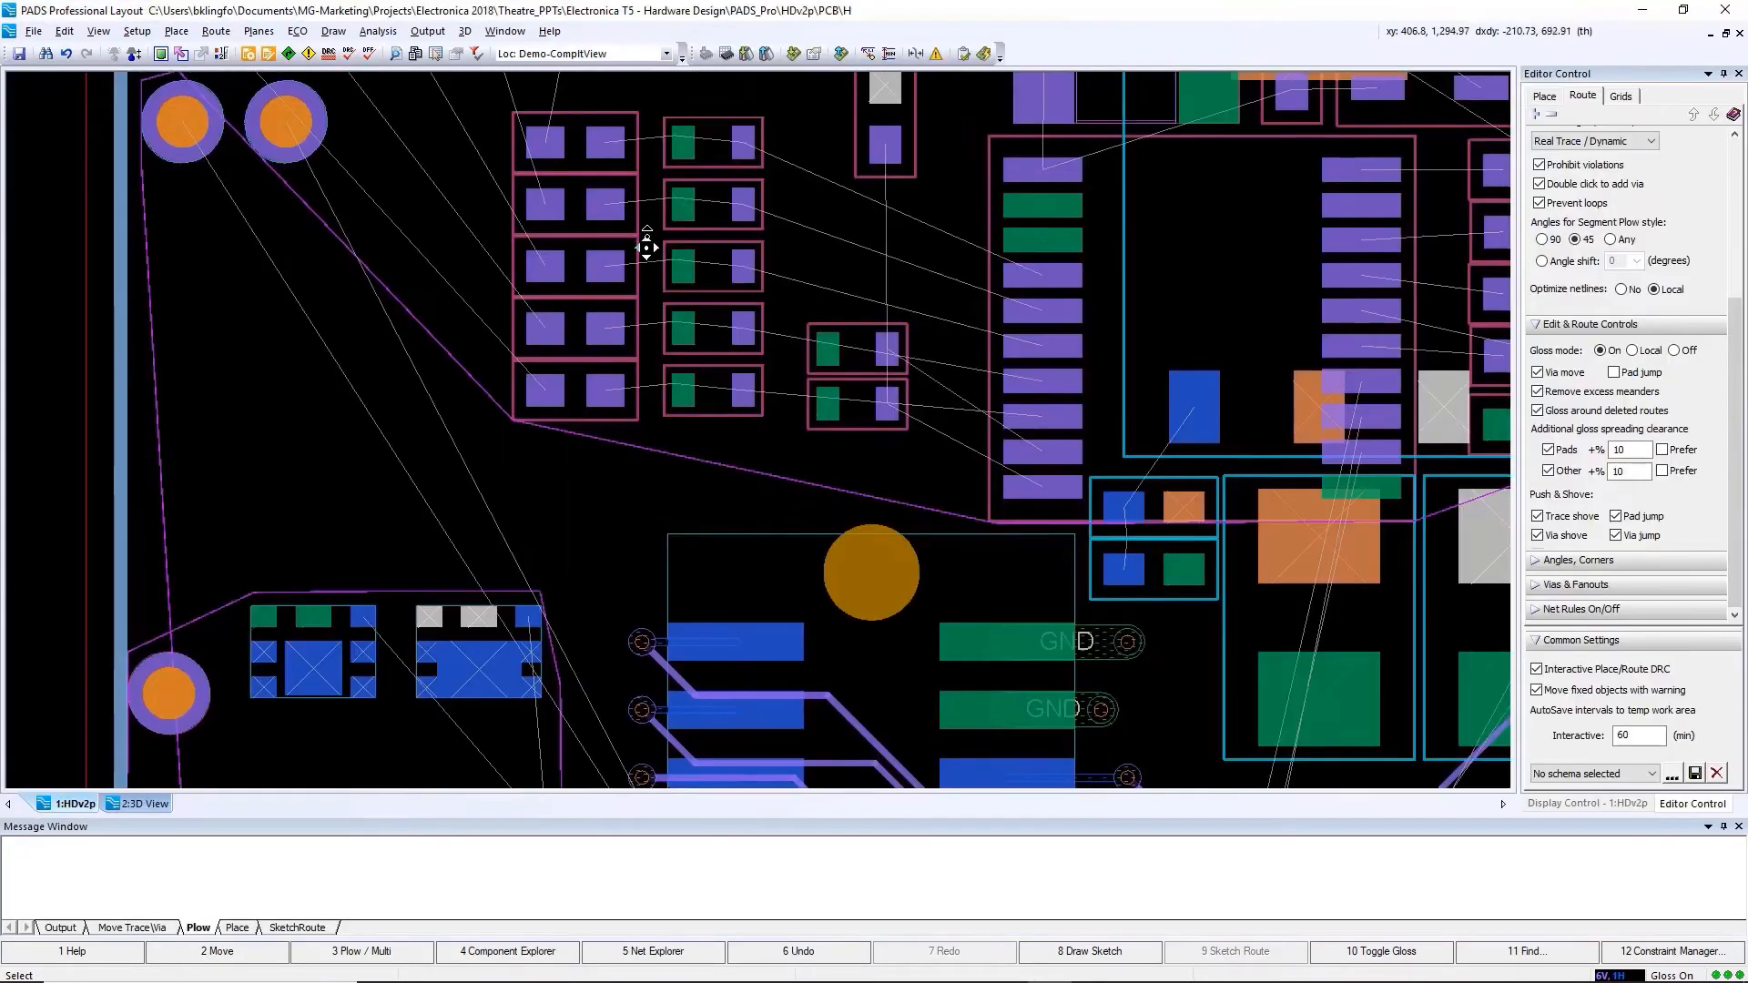
# Route a short GND trace from the lowest capacitor's GND pad in the upper-left column and end it with a via
pyautogui.moveTo(647, 238); pyautogui.dragTo(647, 233, button='middle')
pyautogui.scroll(2, 659, 419)
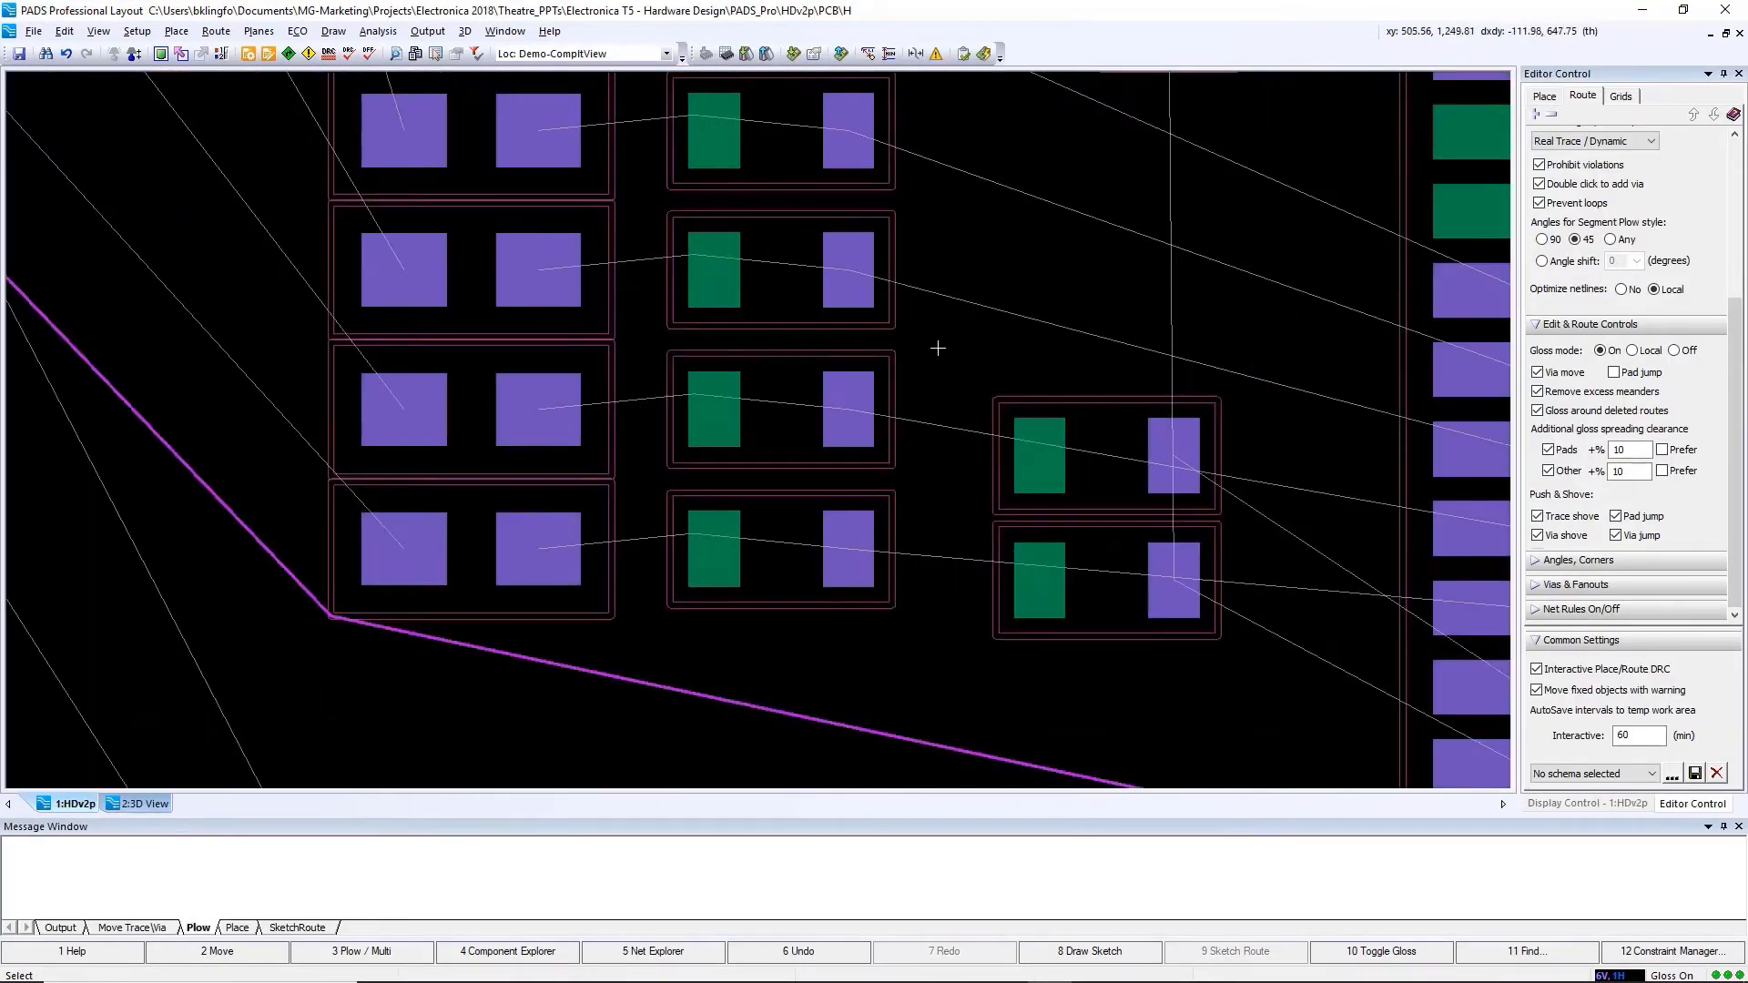
pyautogui.click(714, 546)
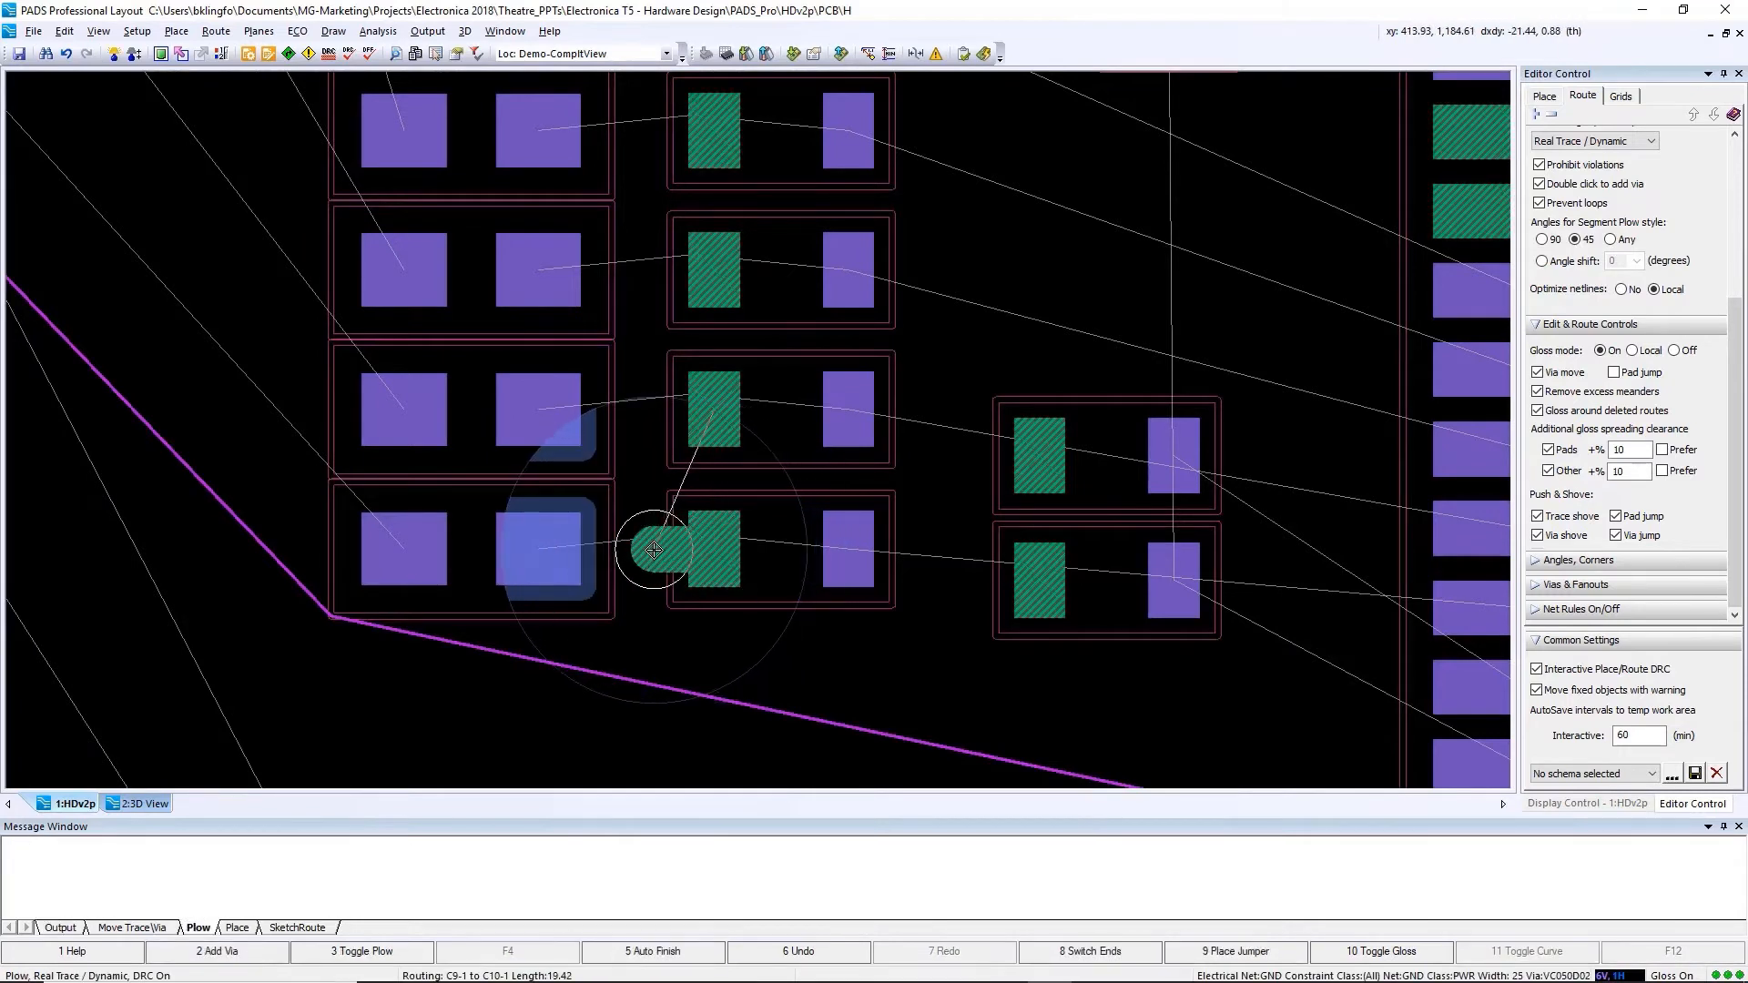
pyautogui.doubleClick(641, 548)
pyautogui.press('Escape')
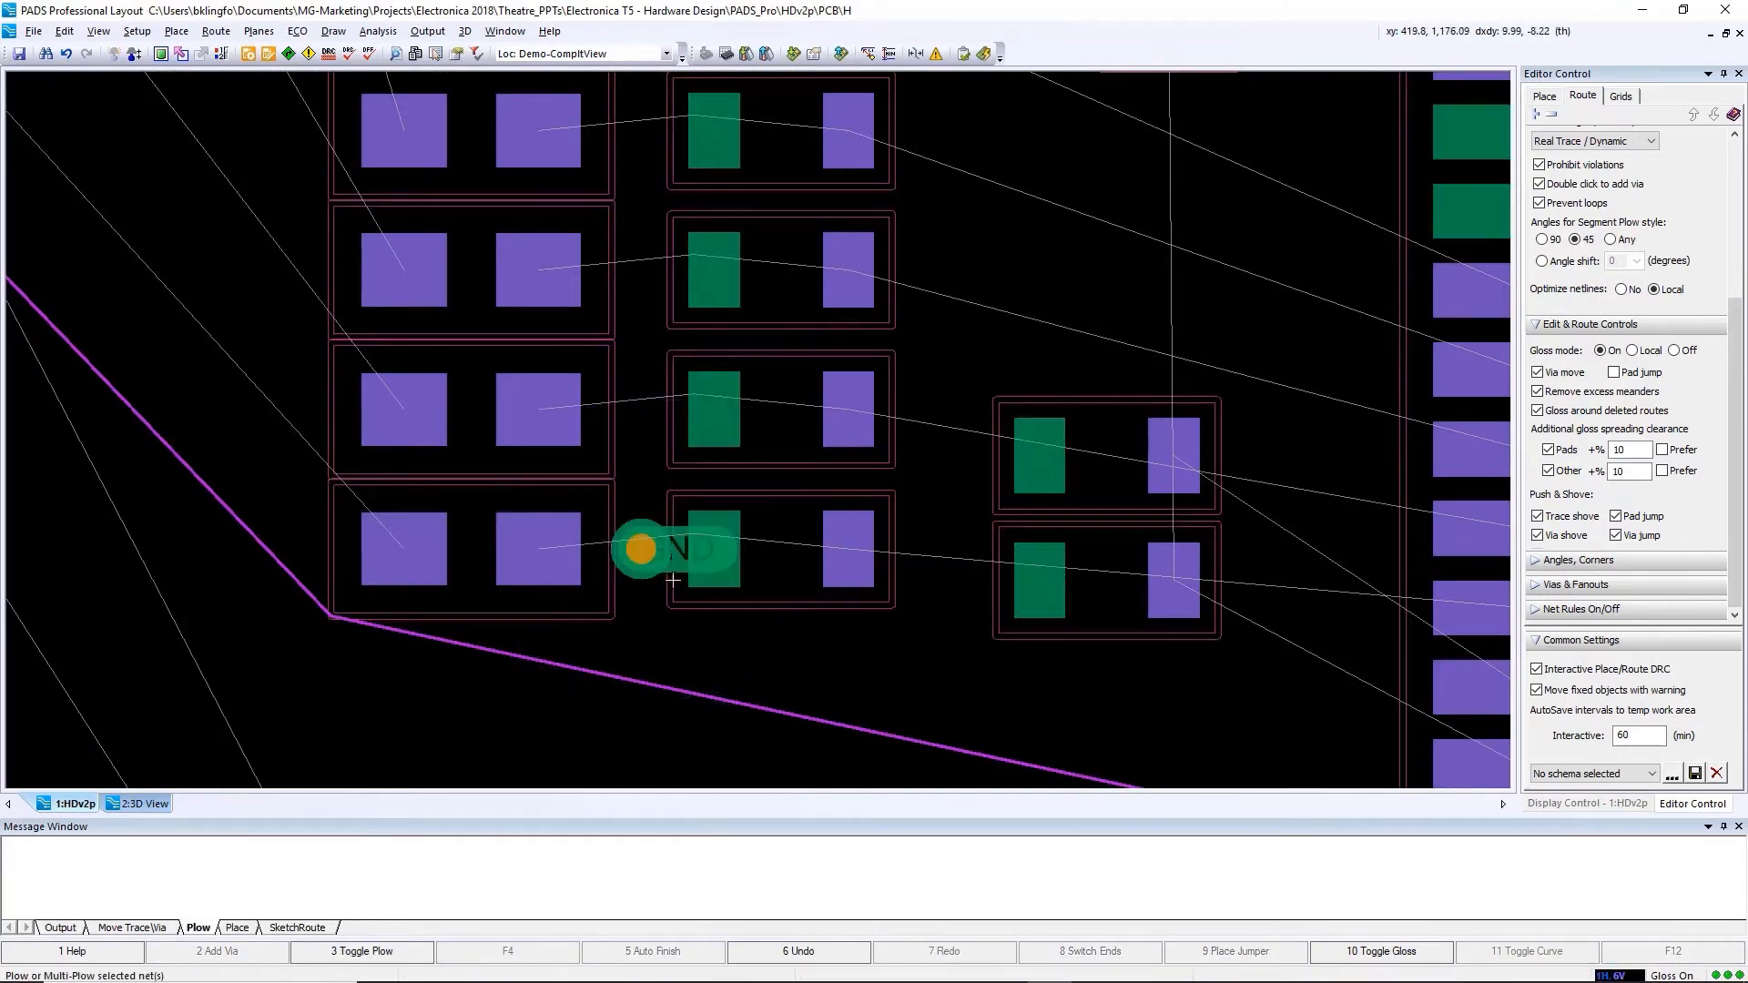
# Copy the GND trace and via from the lowest capacitor to the GND pads of the four capacitors above it
pyautogui.moveTo(623, 610); pyautogui.dragTo(677, 517)
pyautogui.keyDown('ctrl'); pyautogui.click(671, 607); pyautogui.keyUp('ctrl')
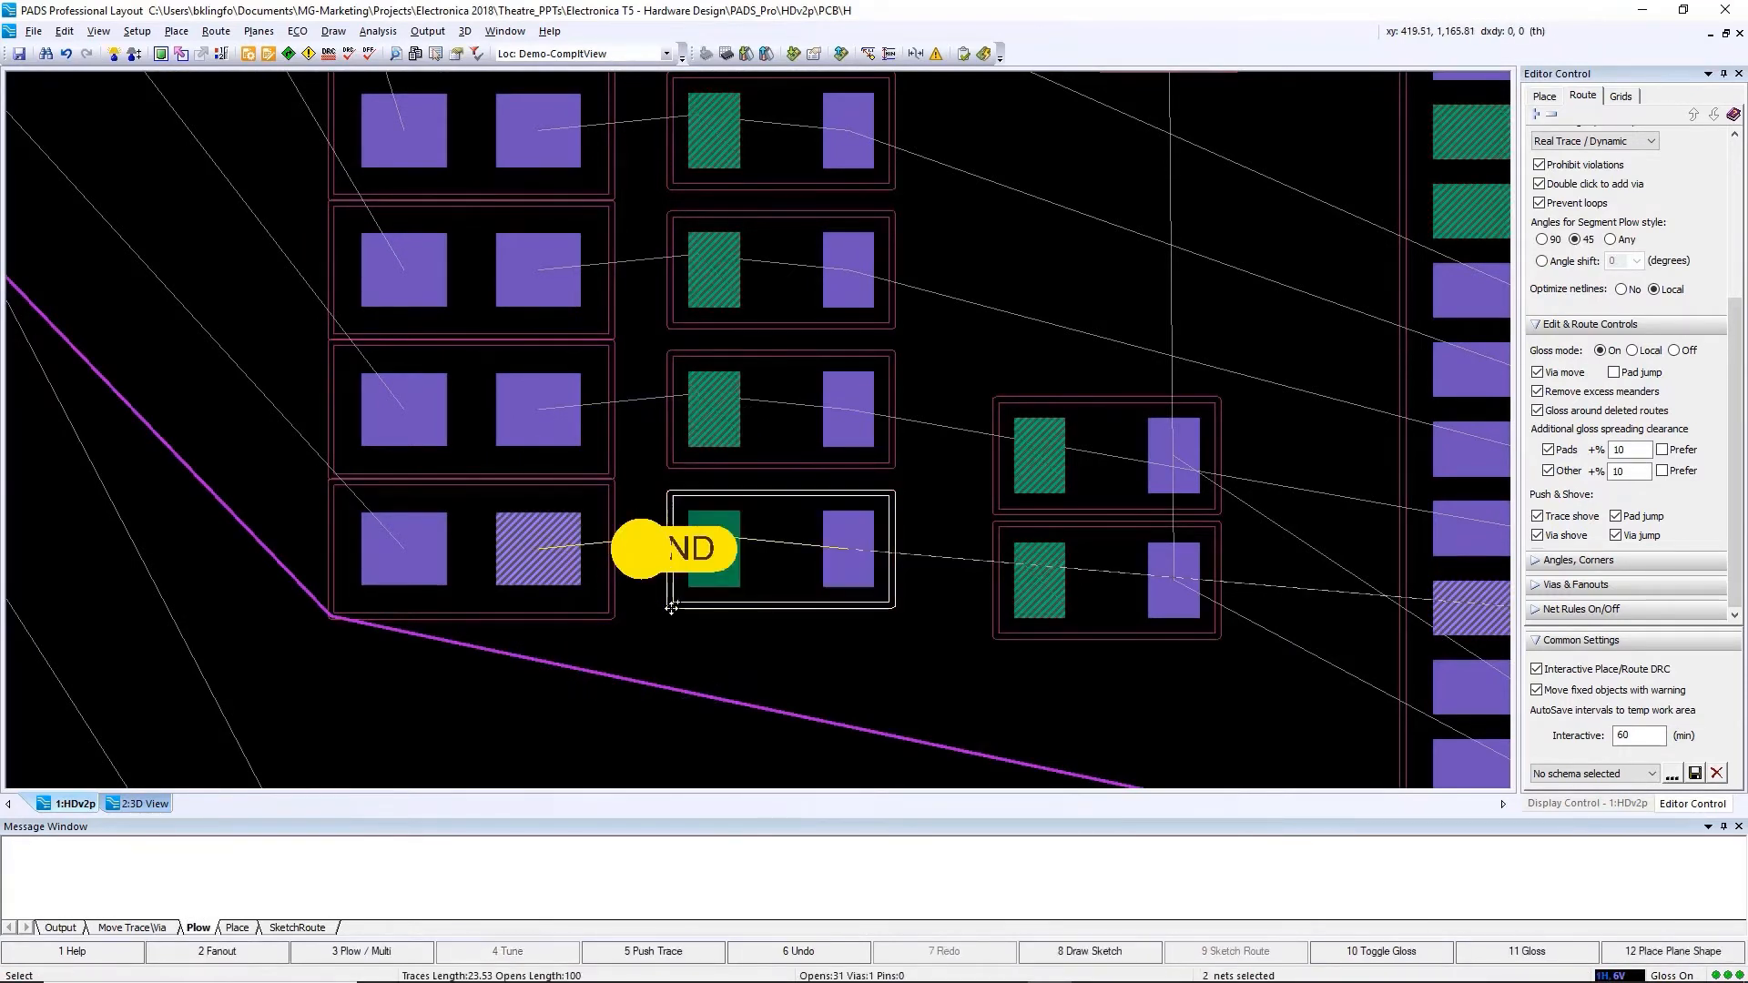
pyautogui.hotkey('ctrl', 'c')
pyautogui.click(667, 411)
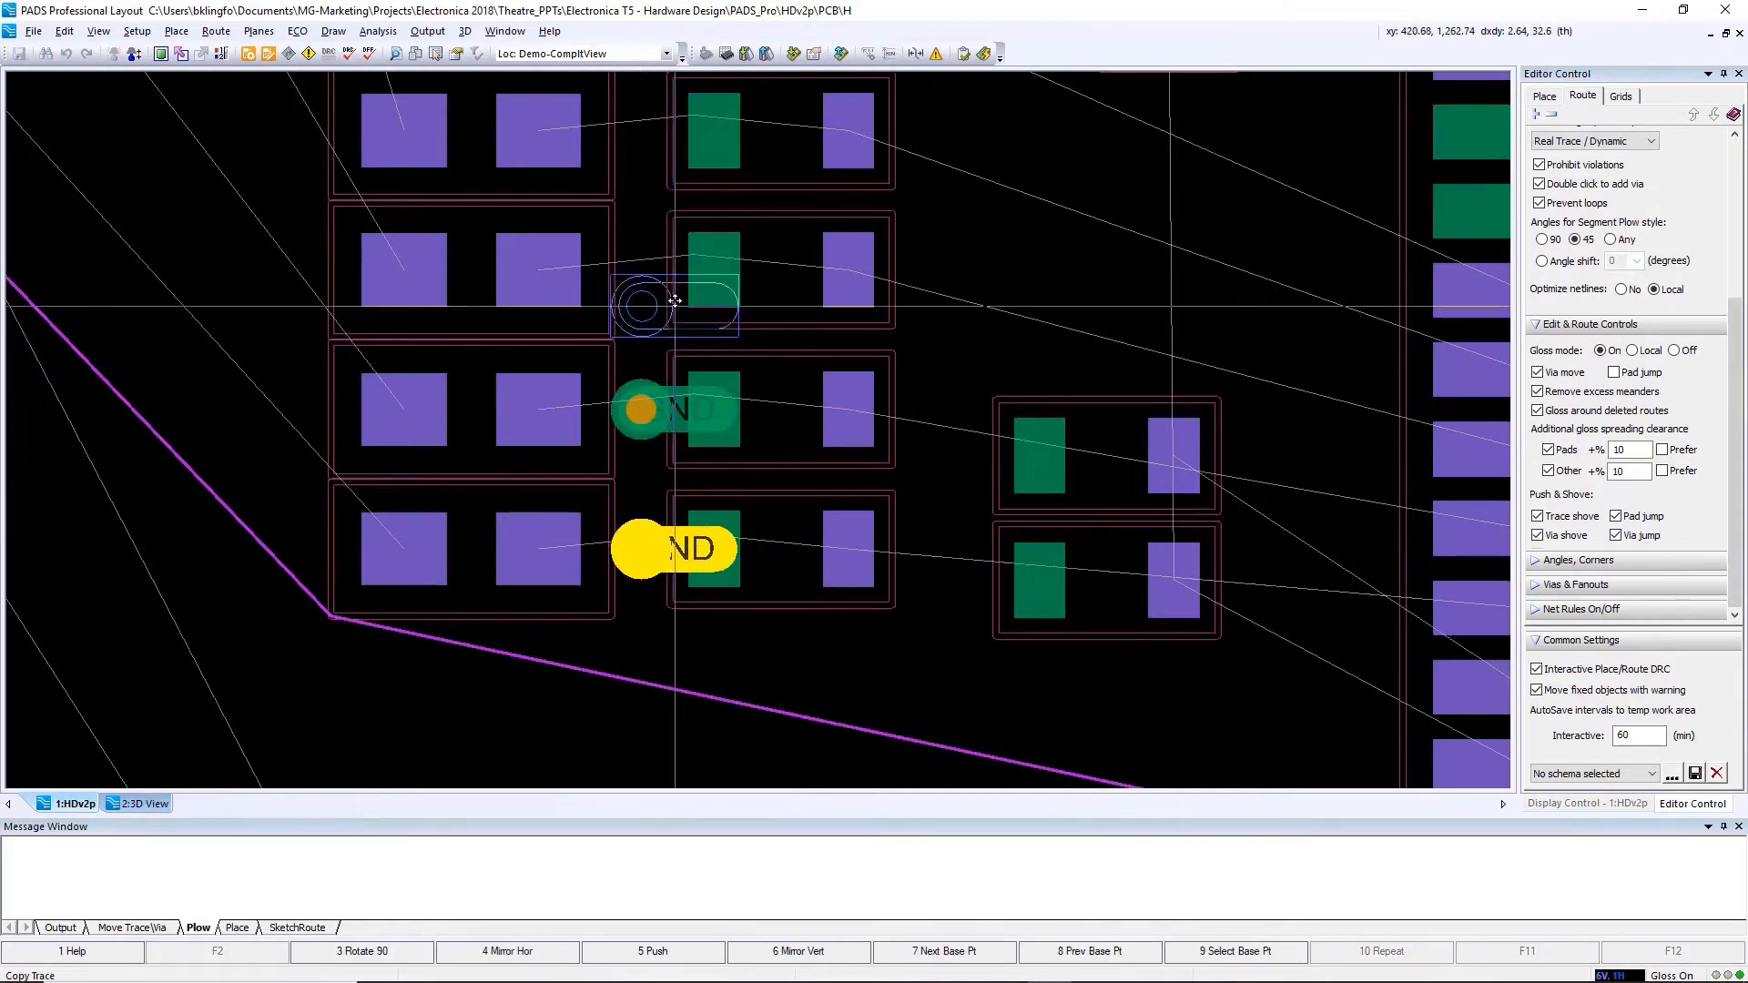
pyautogui.middleClick(671, 275)
pyautogui.click(757, 434)
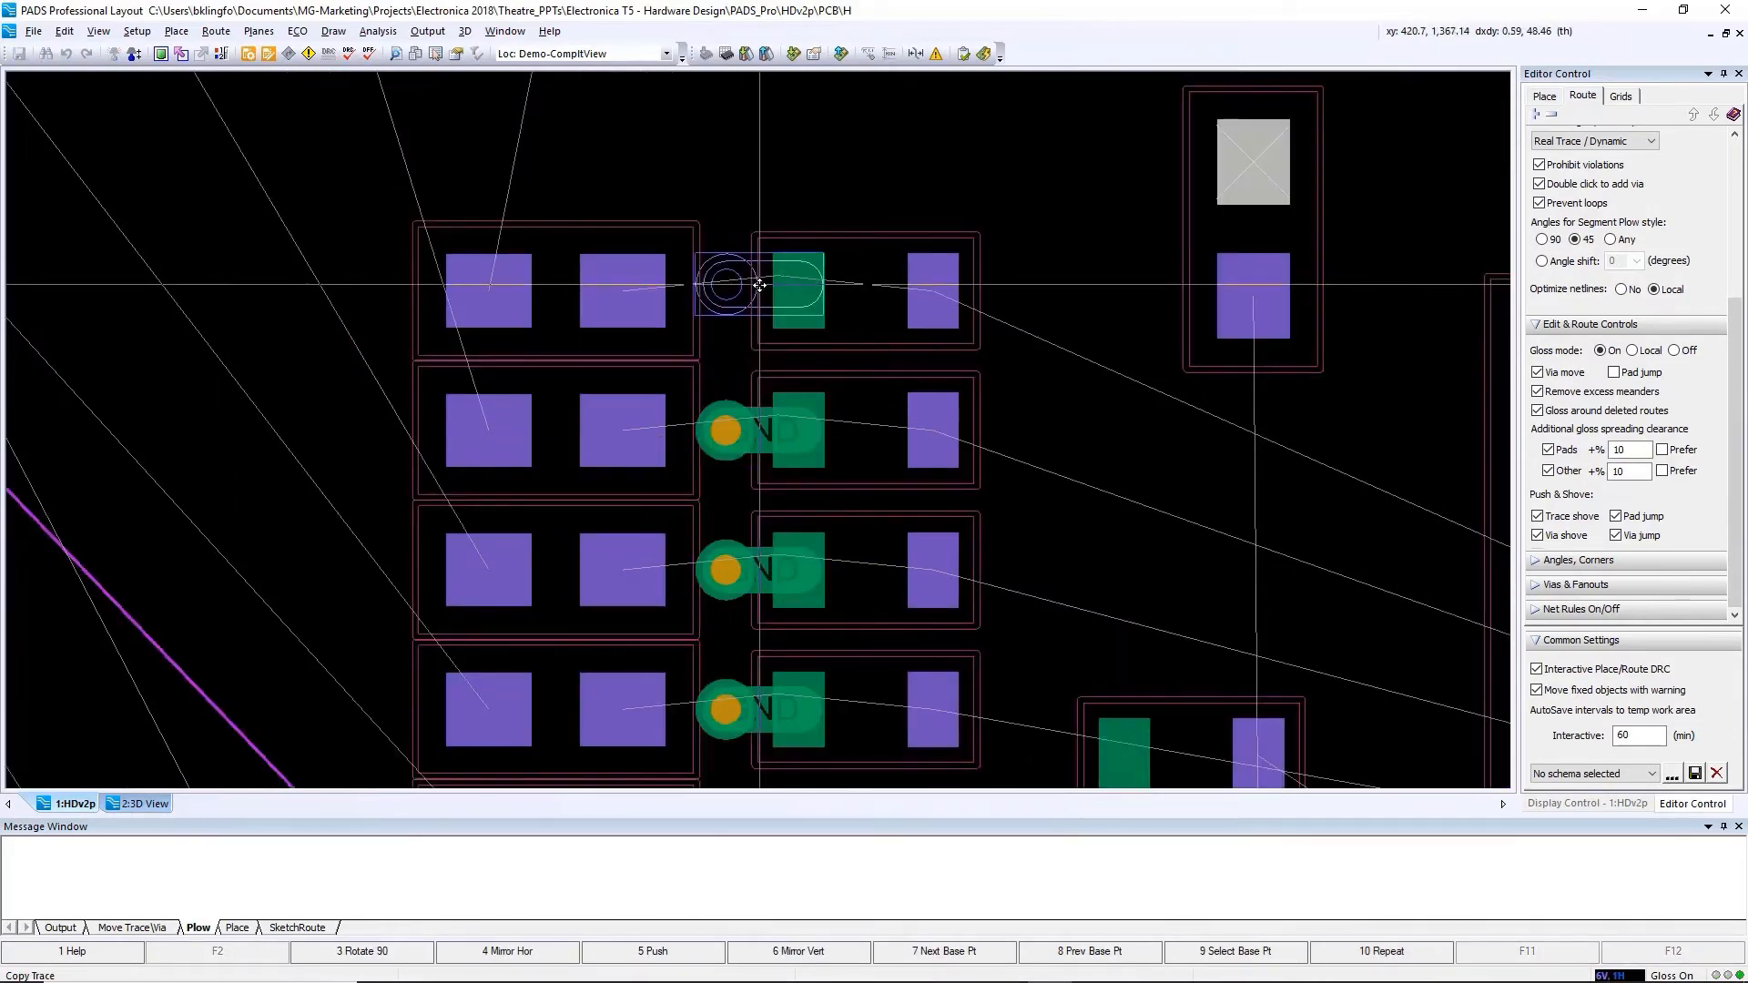
pyautogui.click(758, 290)
pyautogui.middleClick(759, 150)
pyautogui.press('Escape')
pyautogui.scroll(-1, 840, 510)
pyautogui.moveTo(850, 625); pyautogui.dragTo(843, 707, button='middle')
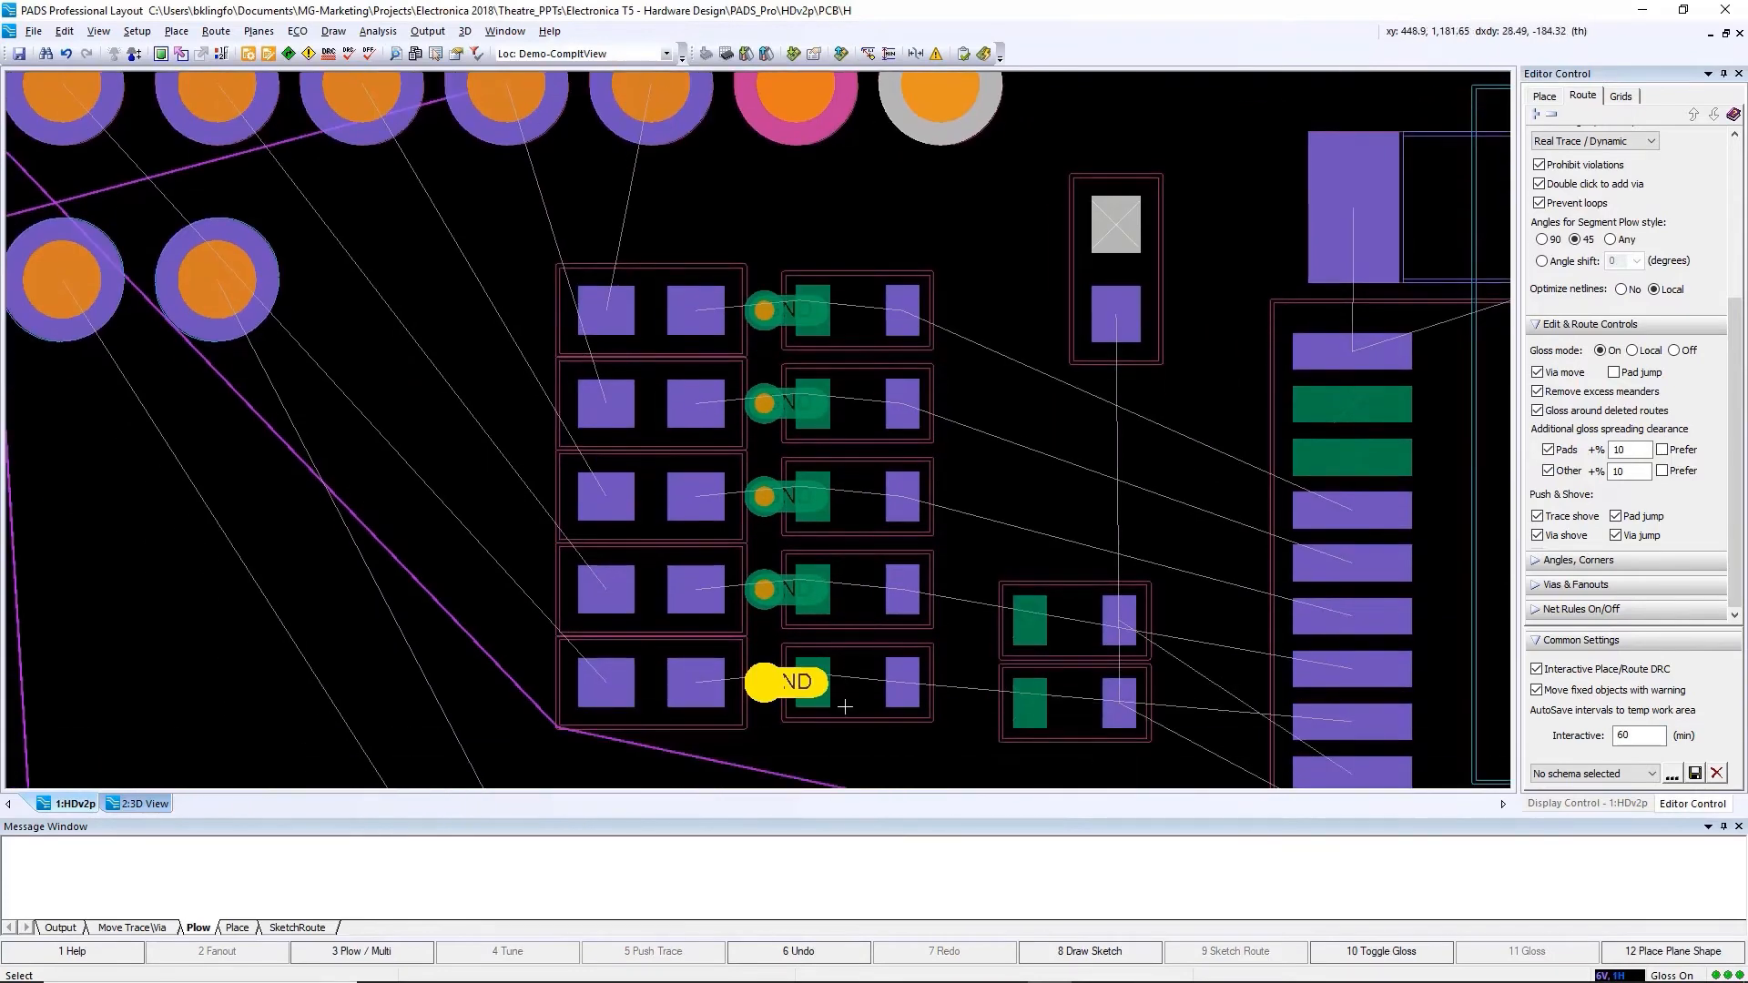
pyautogui.click(843, 706)
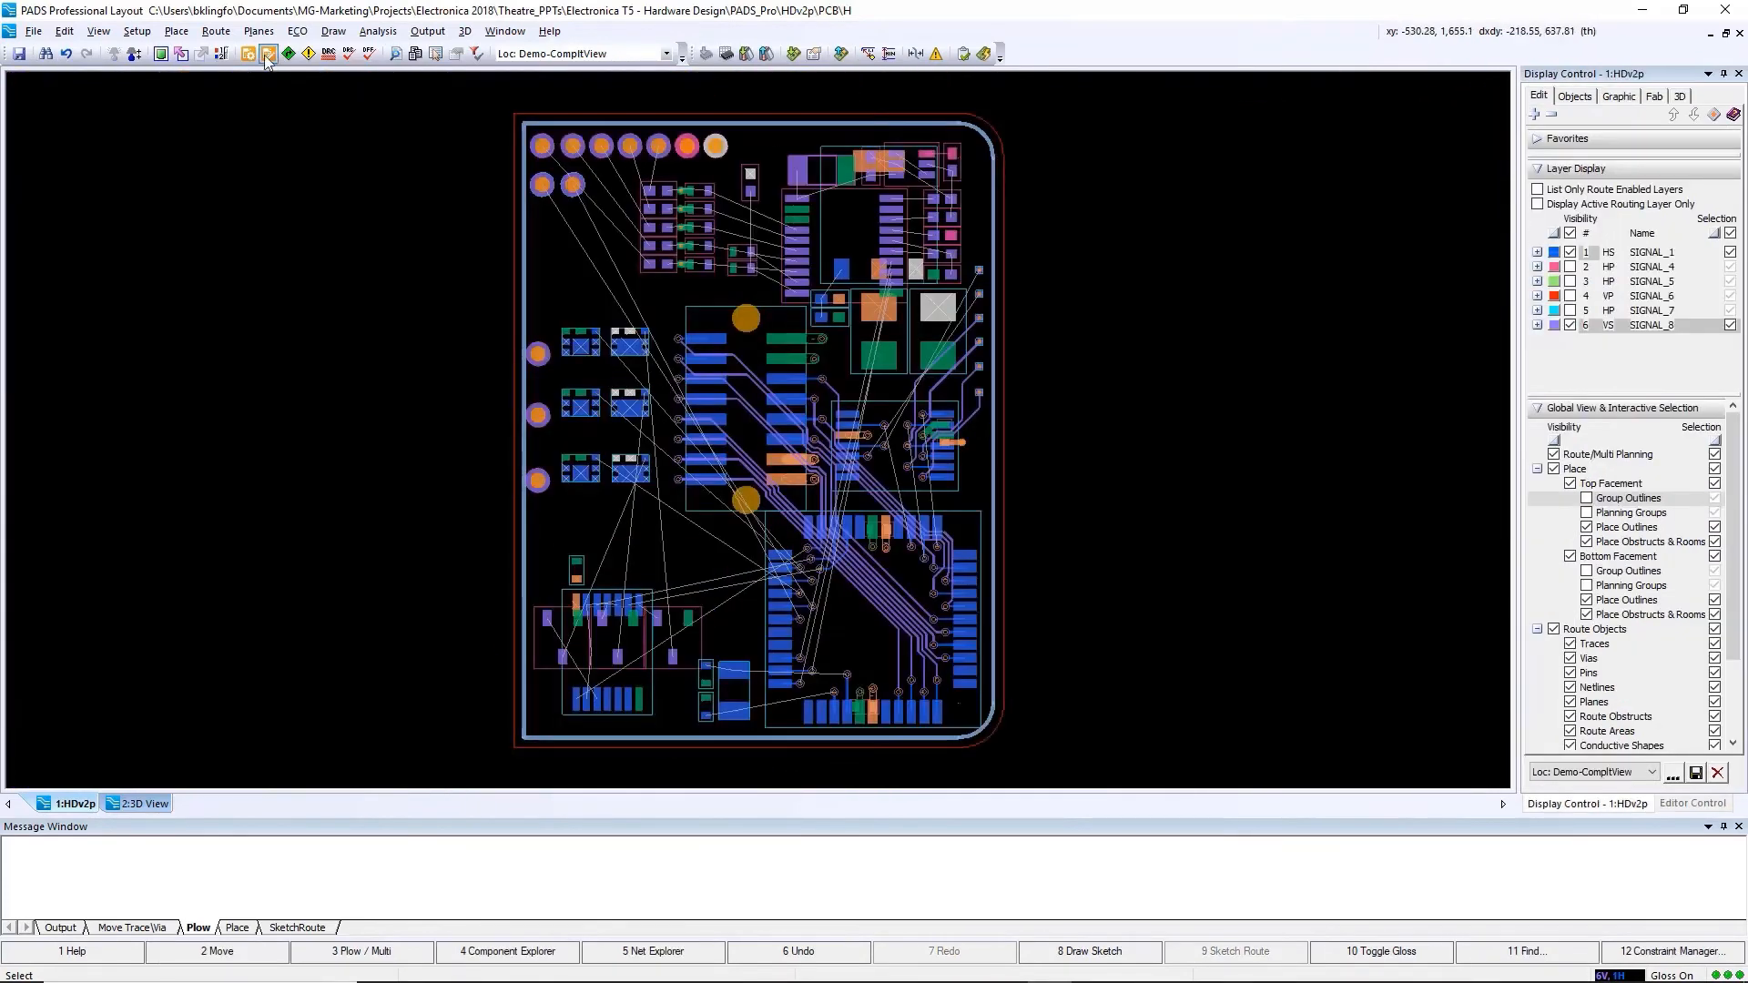
# Check the plane data states of layers 4 and 5 in Plane Assignments and accept the settings
pyautogui.click(259, 33)
pyautogui.click(270, 73)
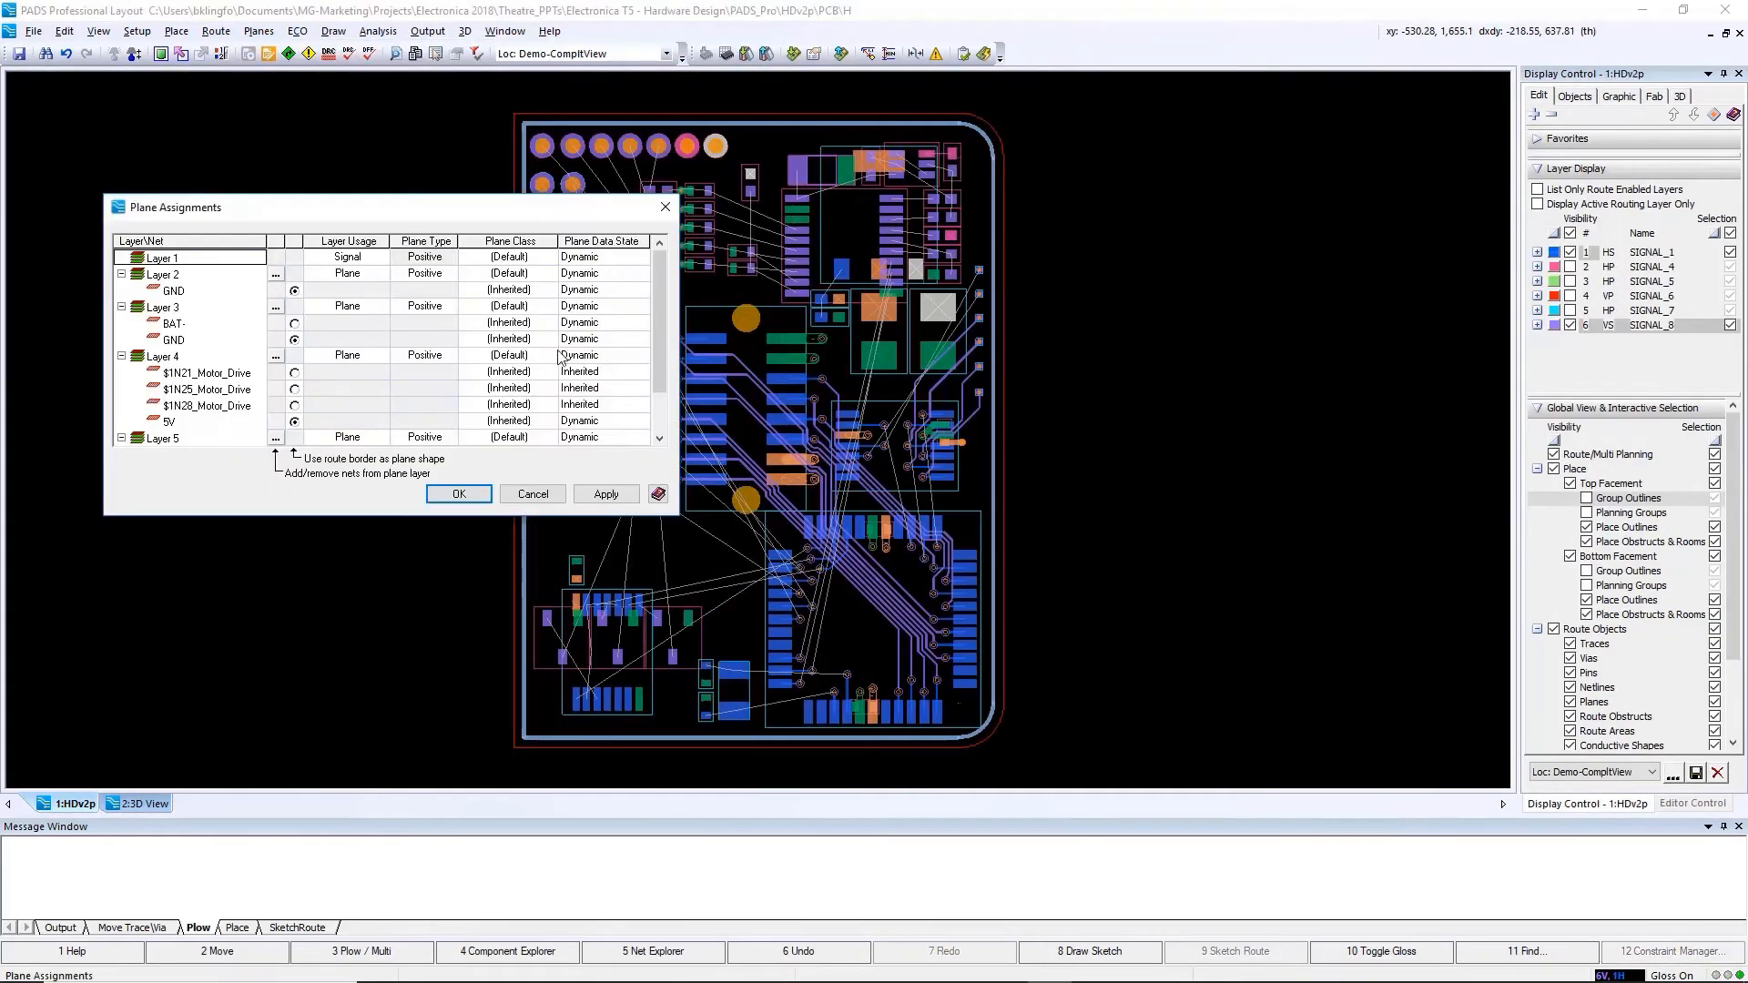
pyautogui.click(590, 372)
pyautogui.click(588, 420)
pyautogui.click(588, 438)
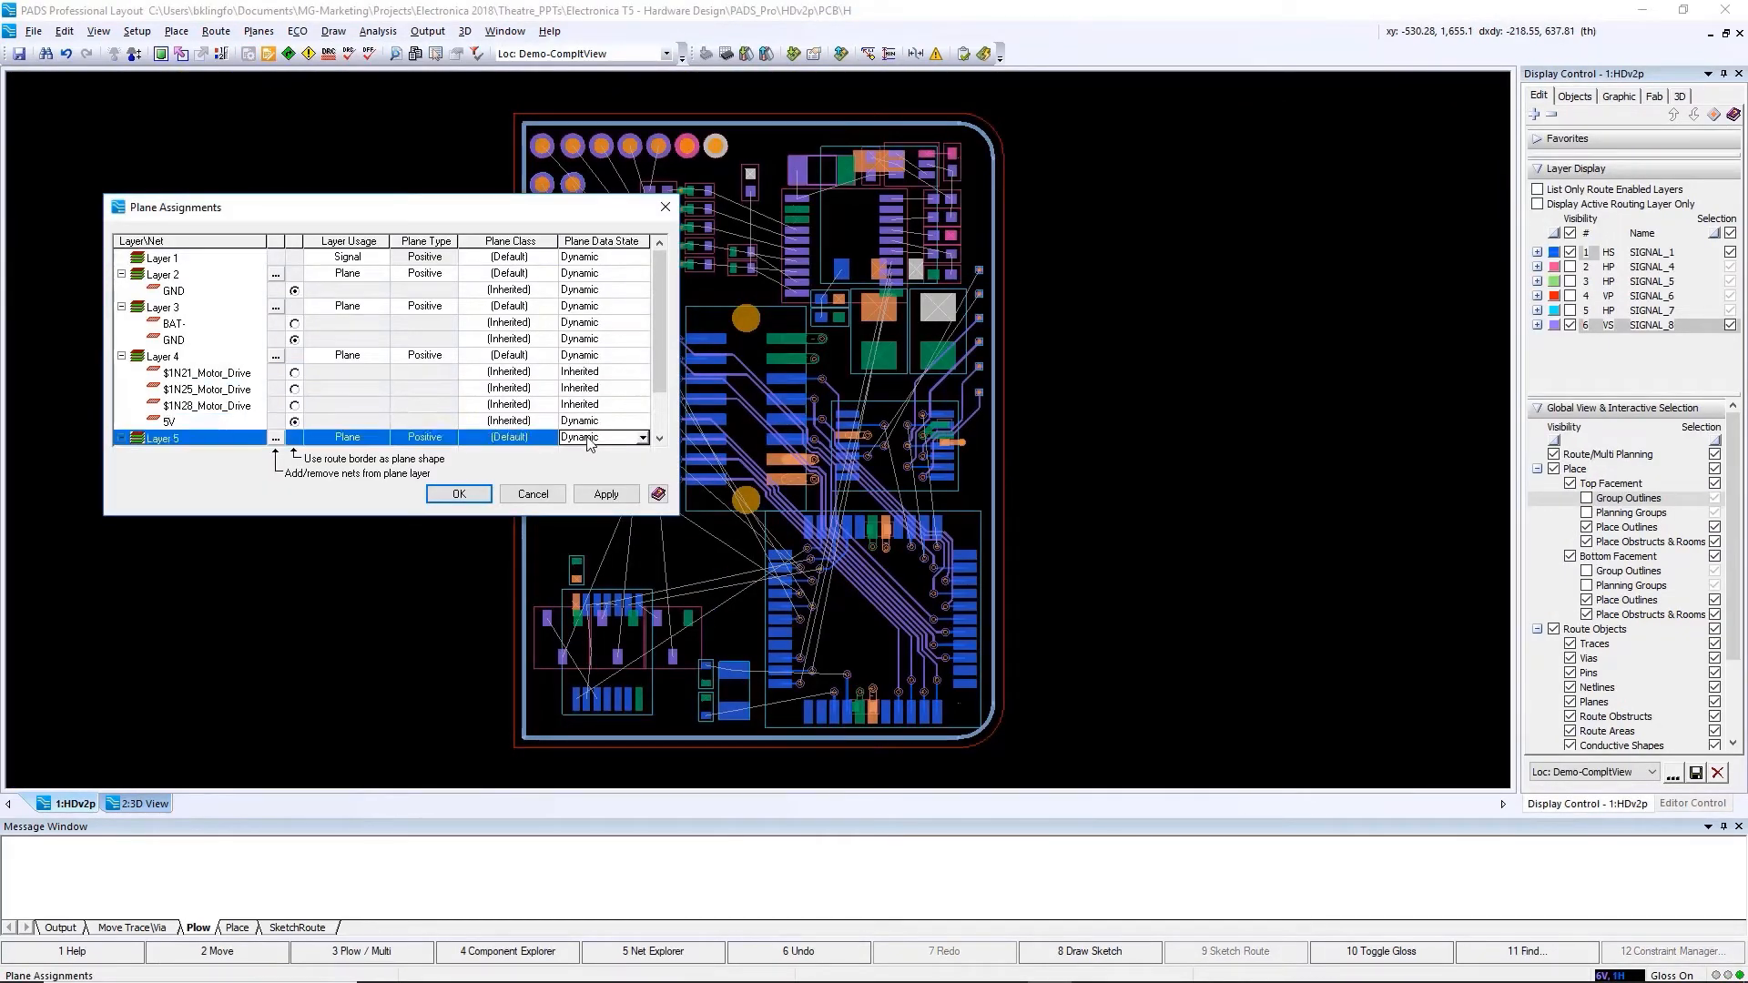
pyautogui.click(457, 494)
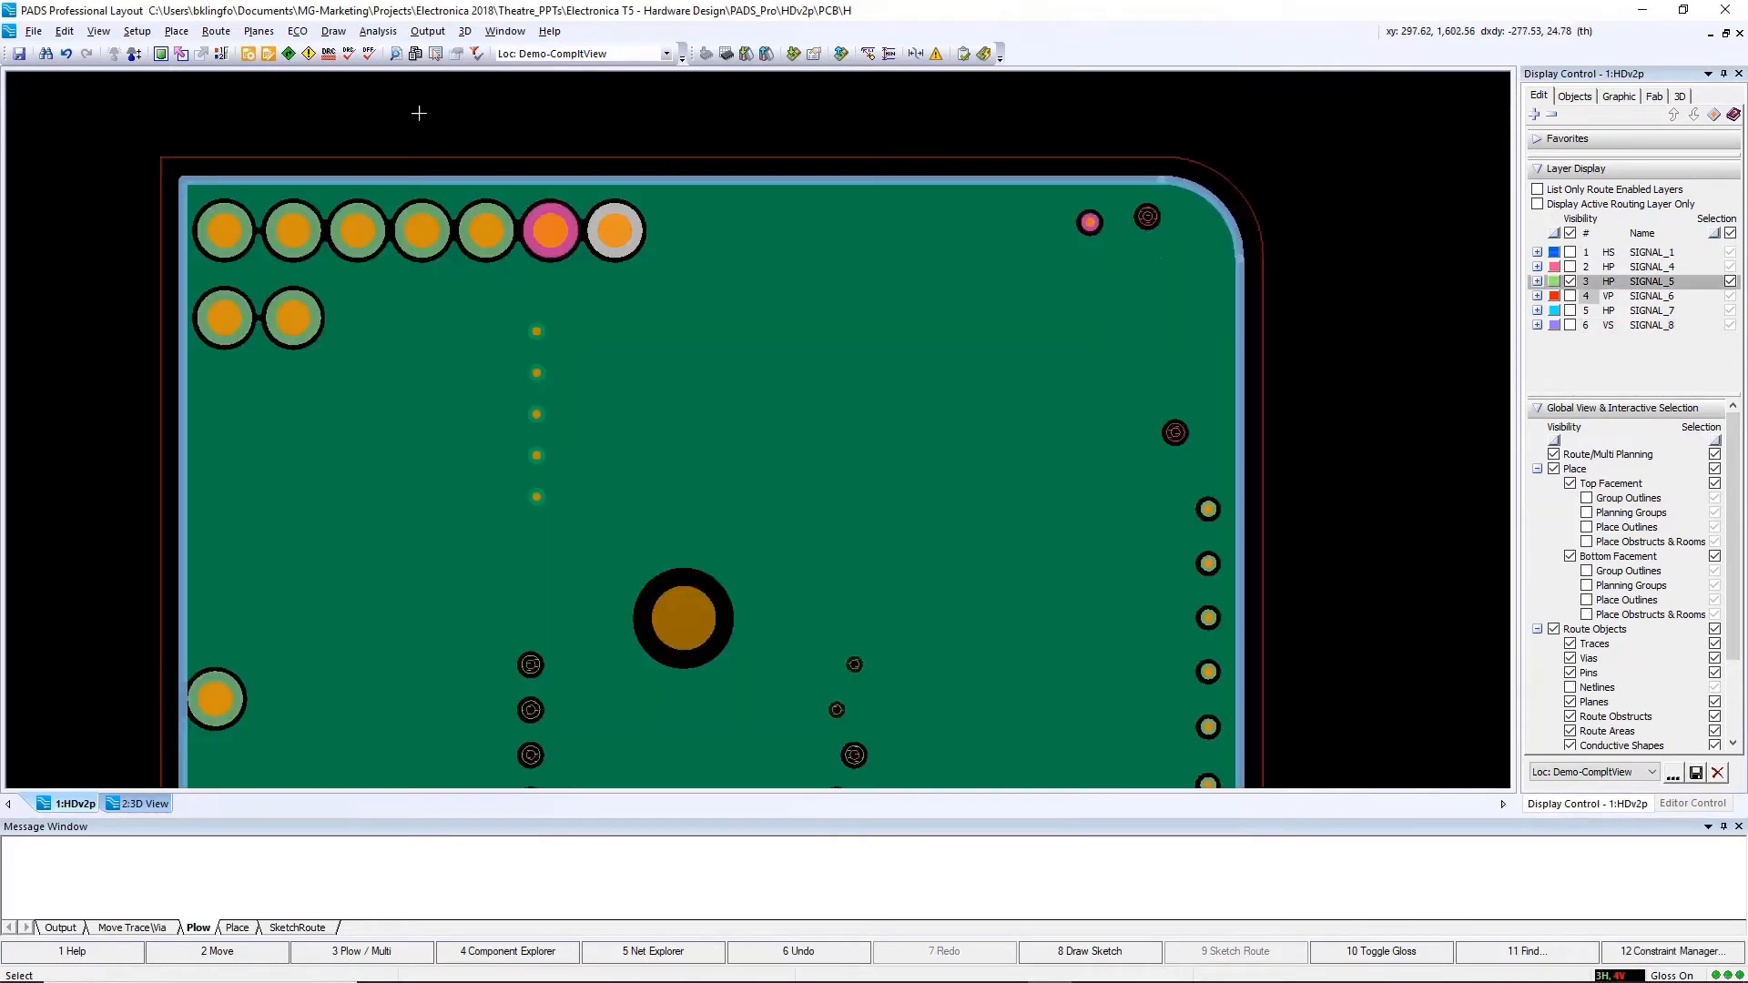
# Draw a BAT- conductive shape on layer 3 through 390,1530, 390,1130 and 1170,1130, closing it along the board's upper edge
pyautogui.click(333, 31)
pyautogui.click(352, 89)
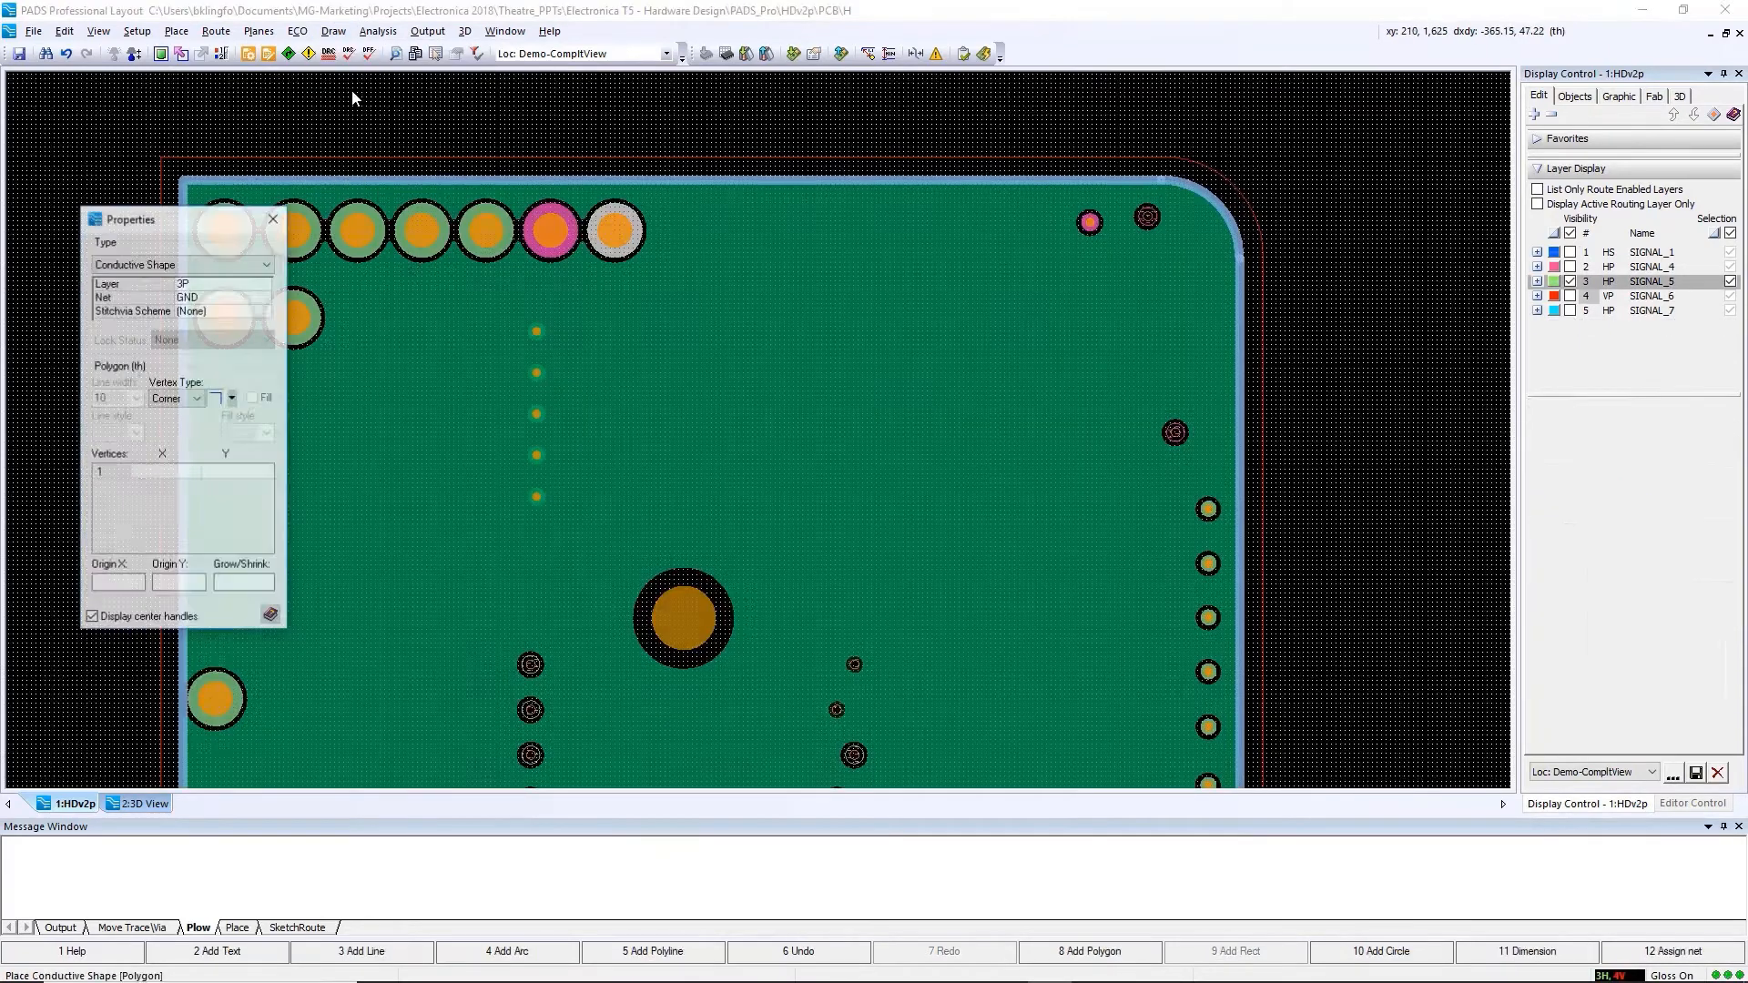
pyautogui.click(524, 204)
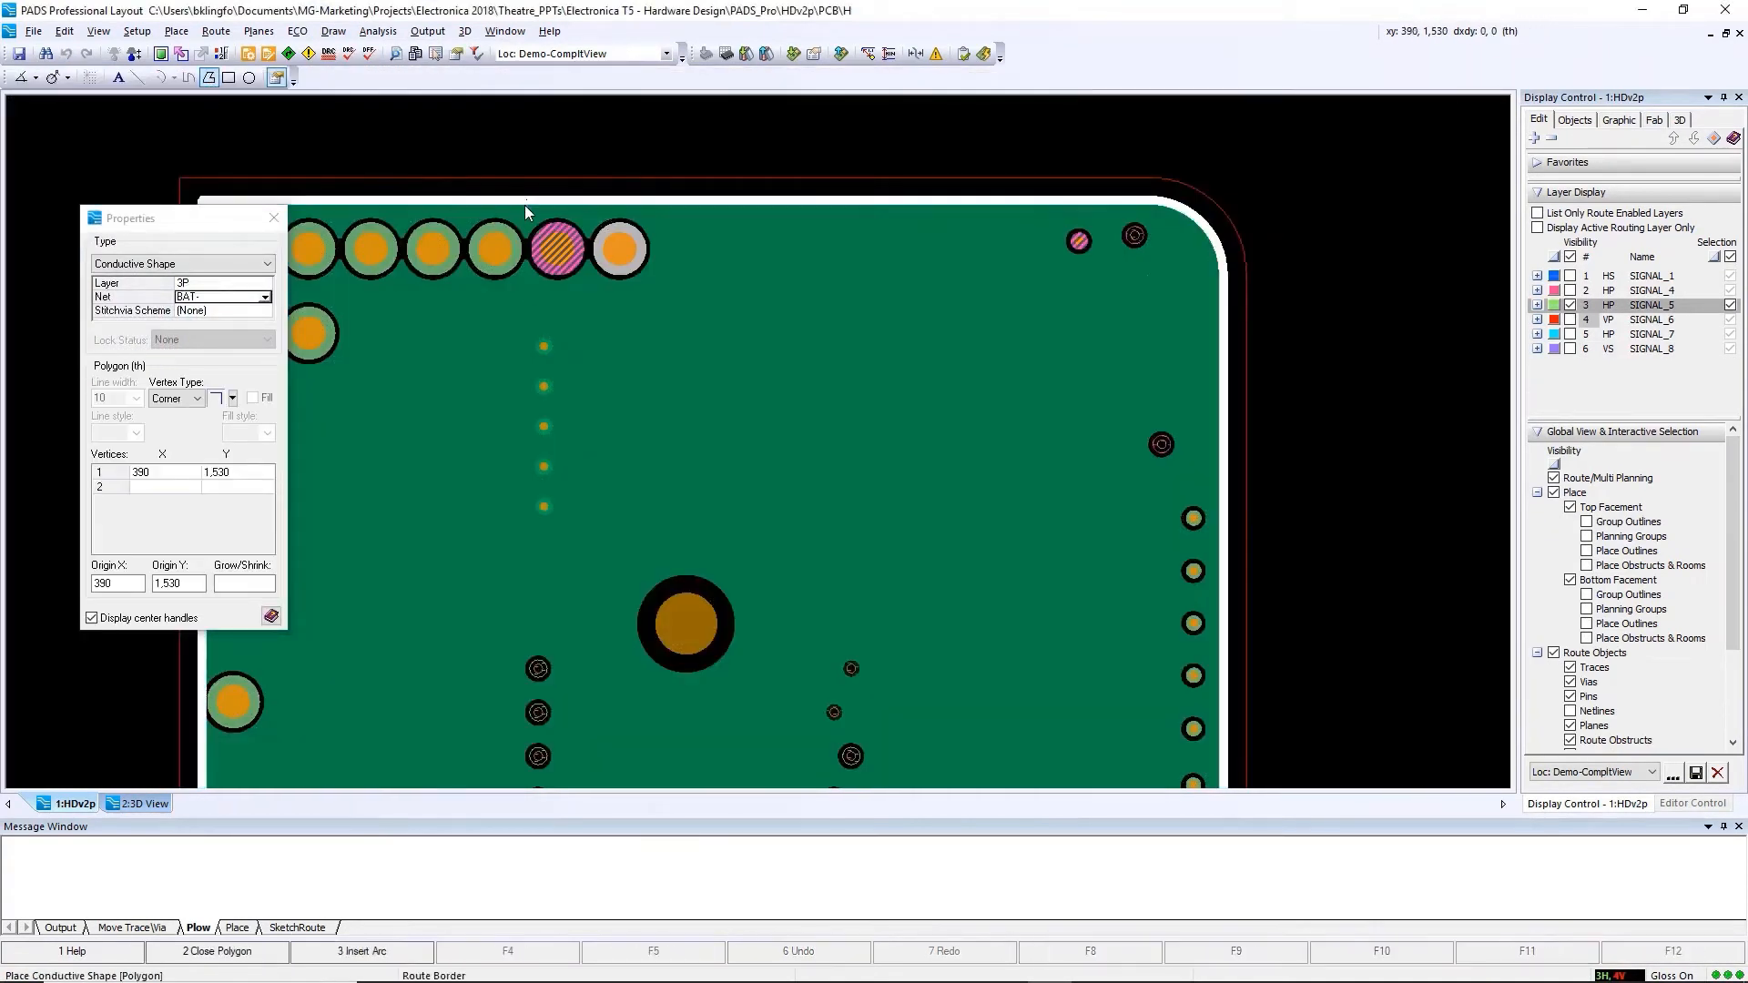
pyautogui.click(527, 555)
pyautogui.click(1220, 554)
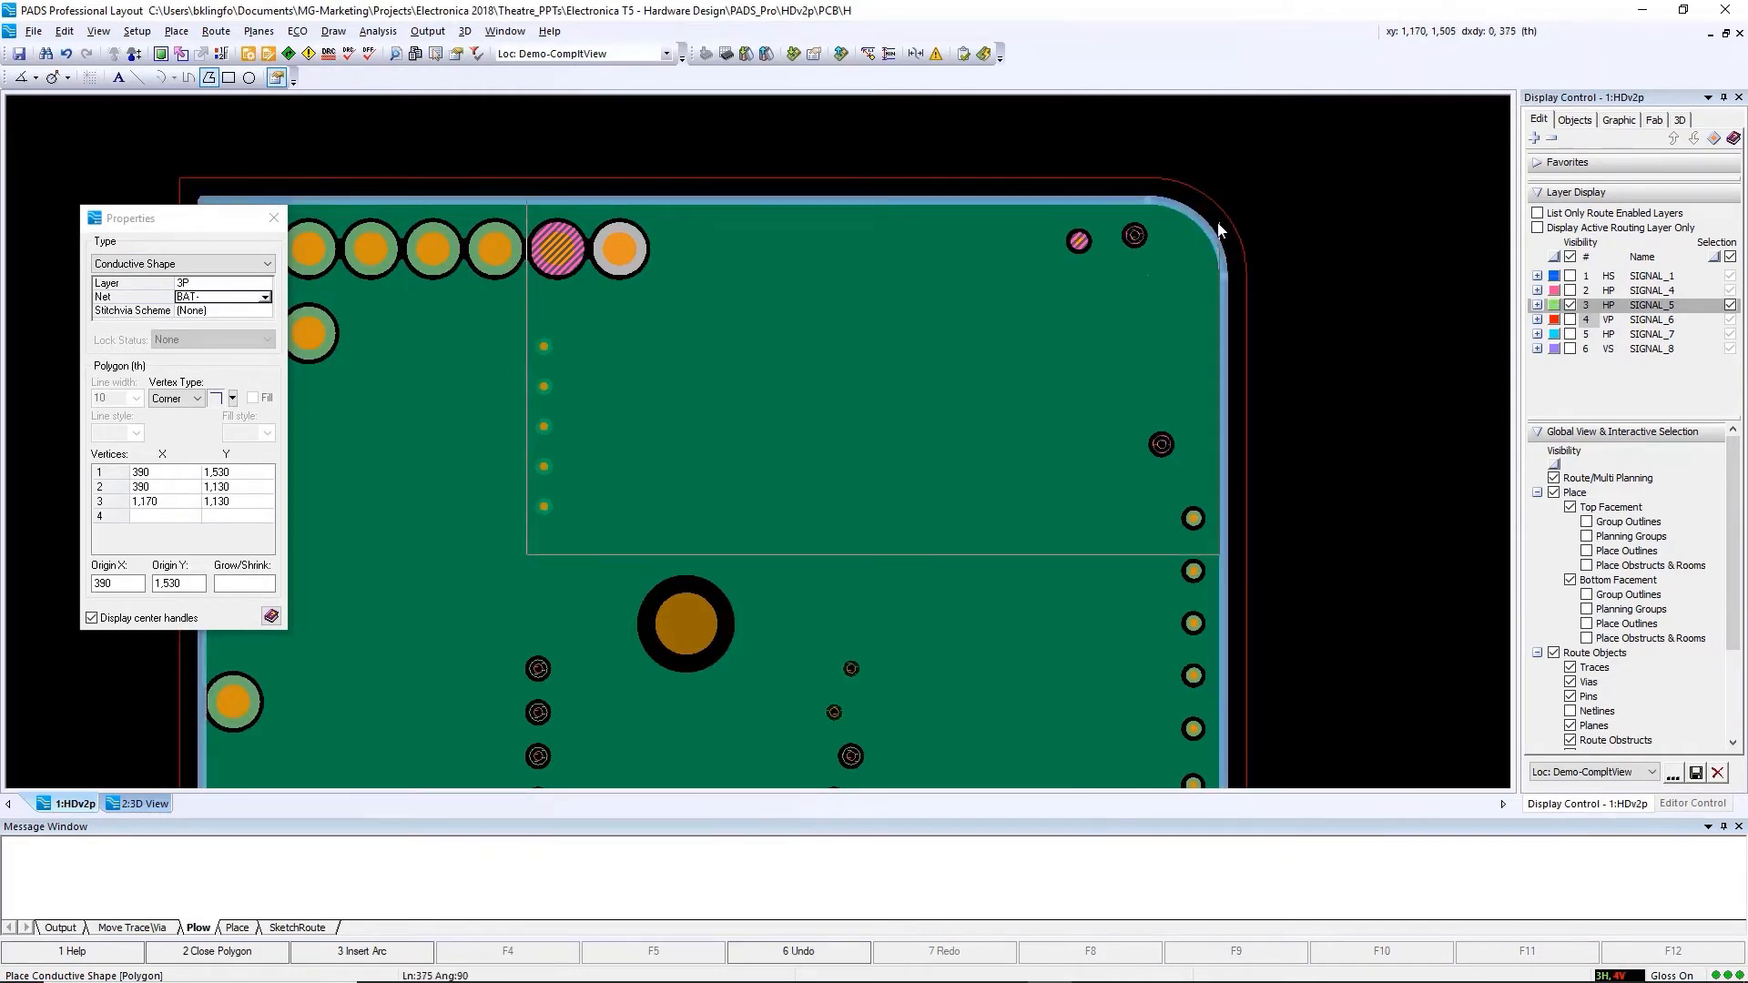
pyautogui.click(1215, 206)
pyautogui.click(528, 201)
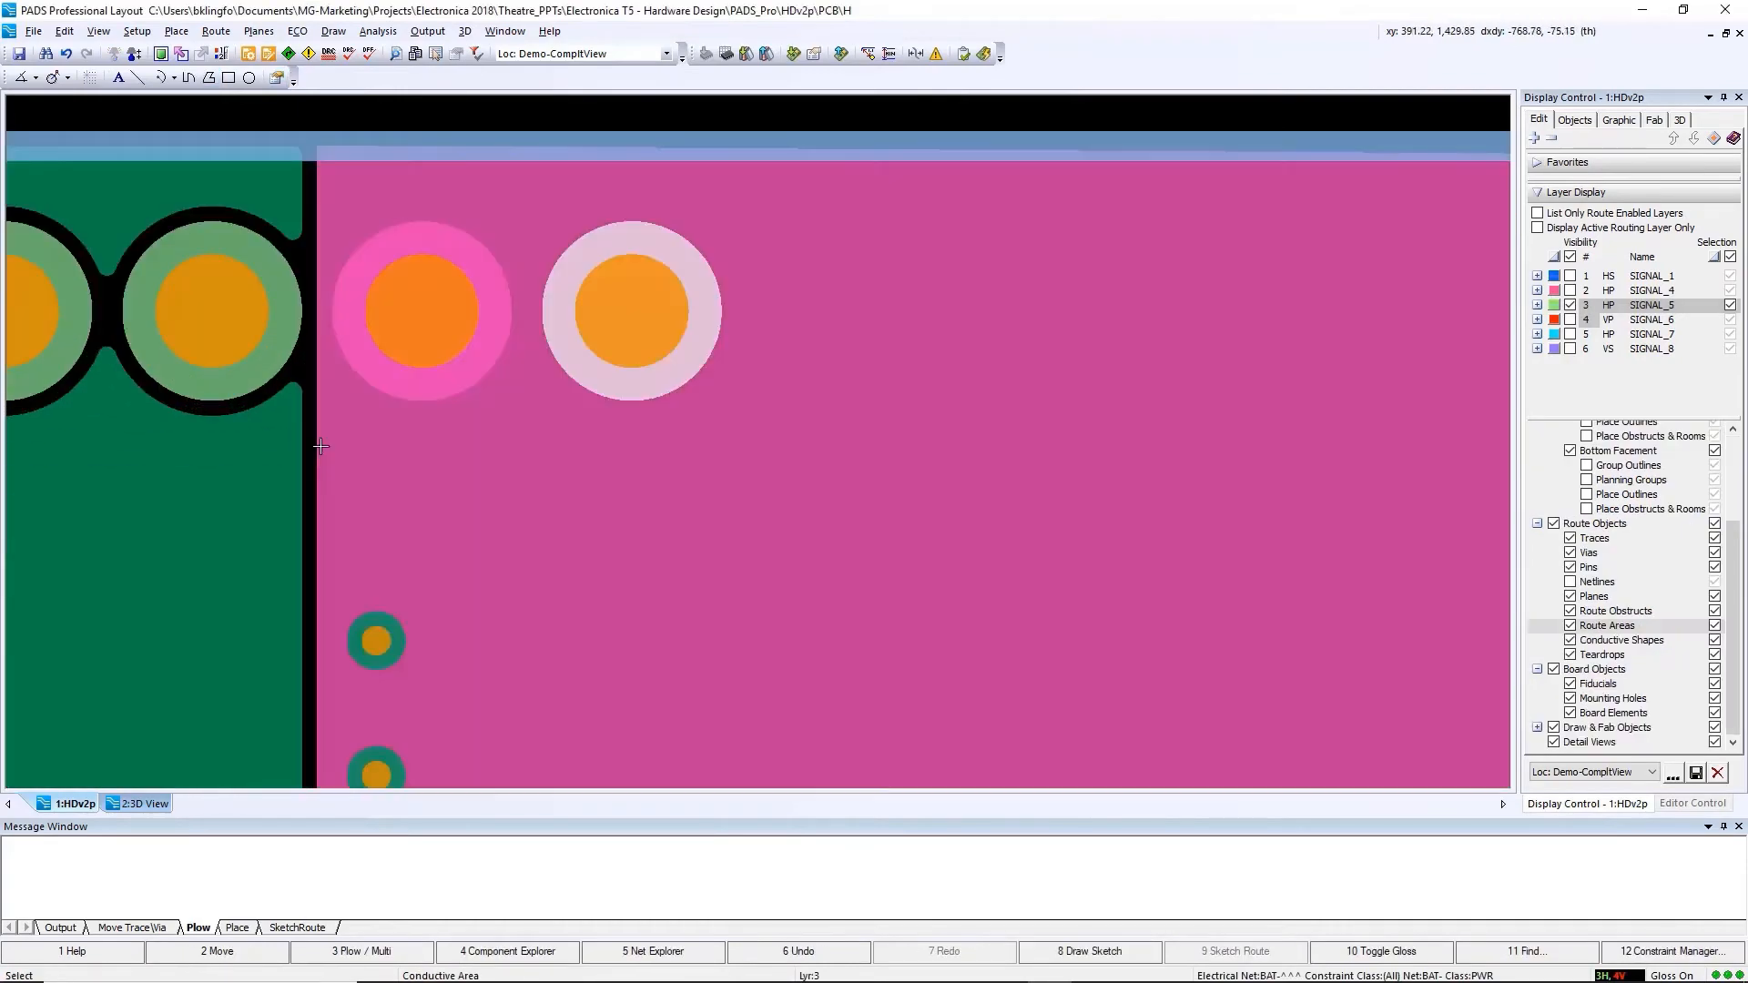
# Change the BAT- conductive shape on layer 3 to a Plane Shape
pyautogui.doubleClick(321, 446)
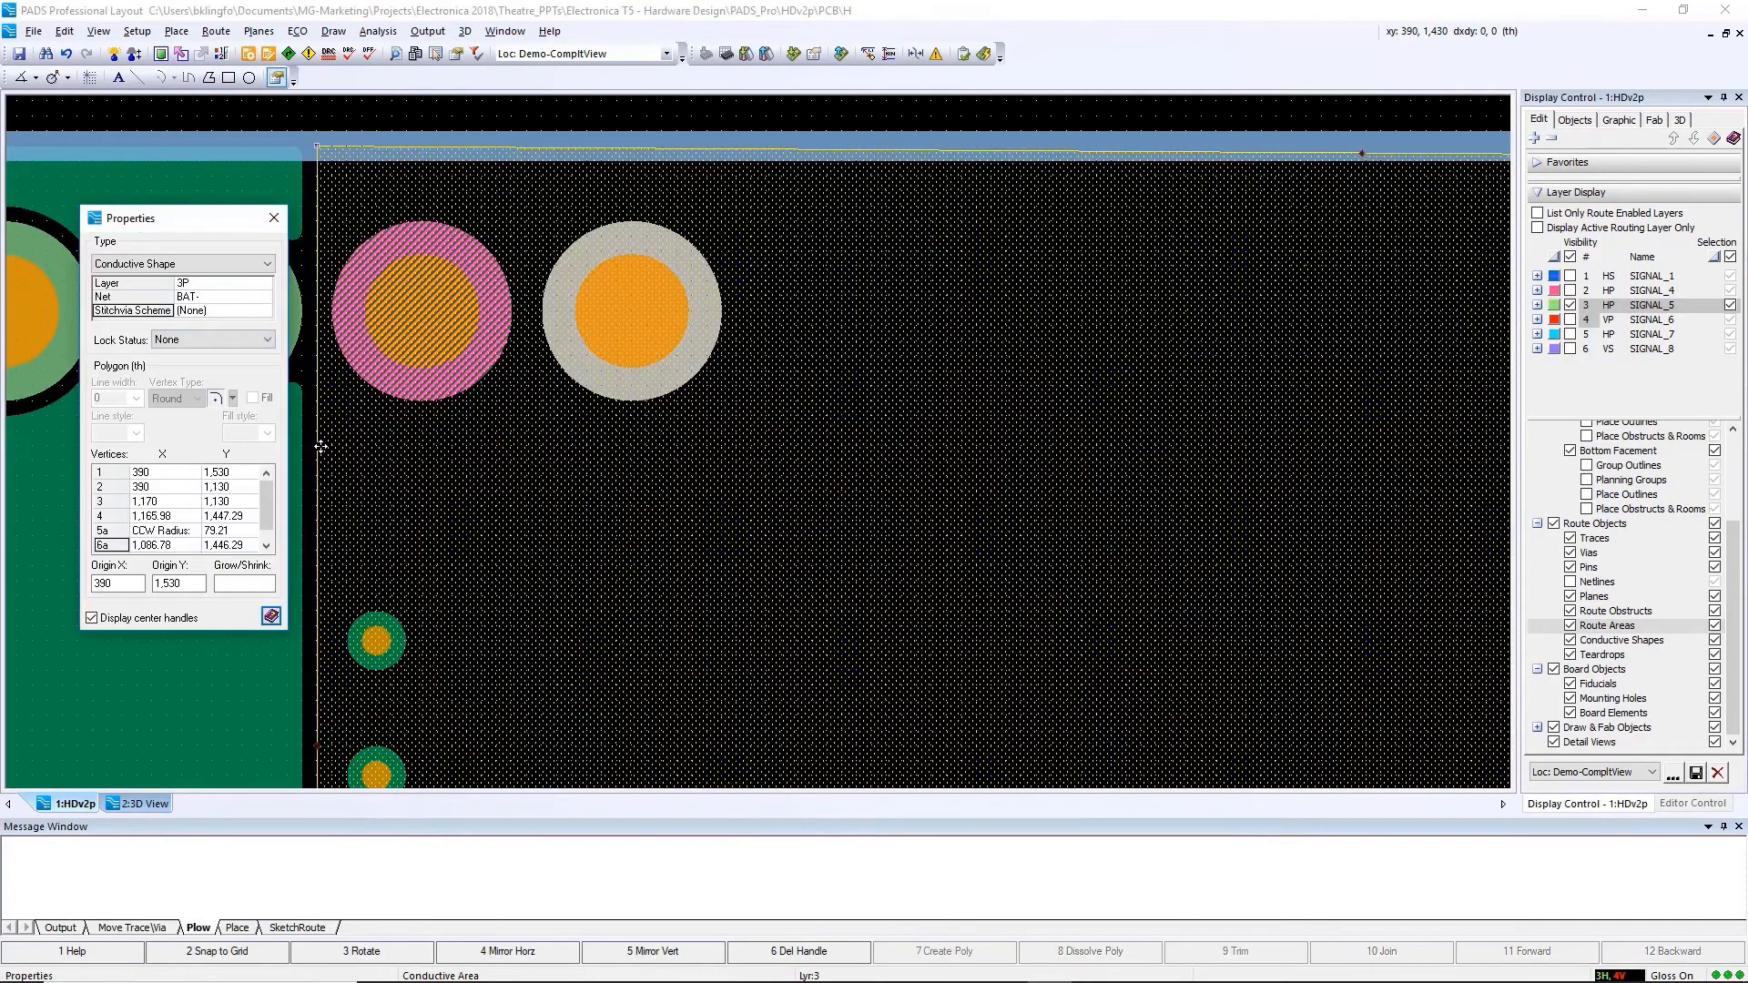
pyautogui.click(182, 263)
pyautogui.click(245, 470)
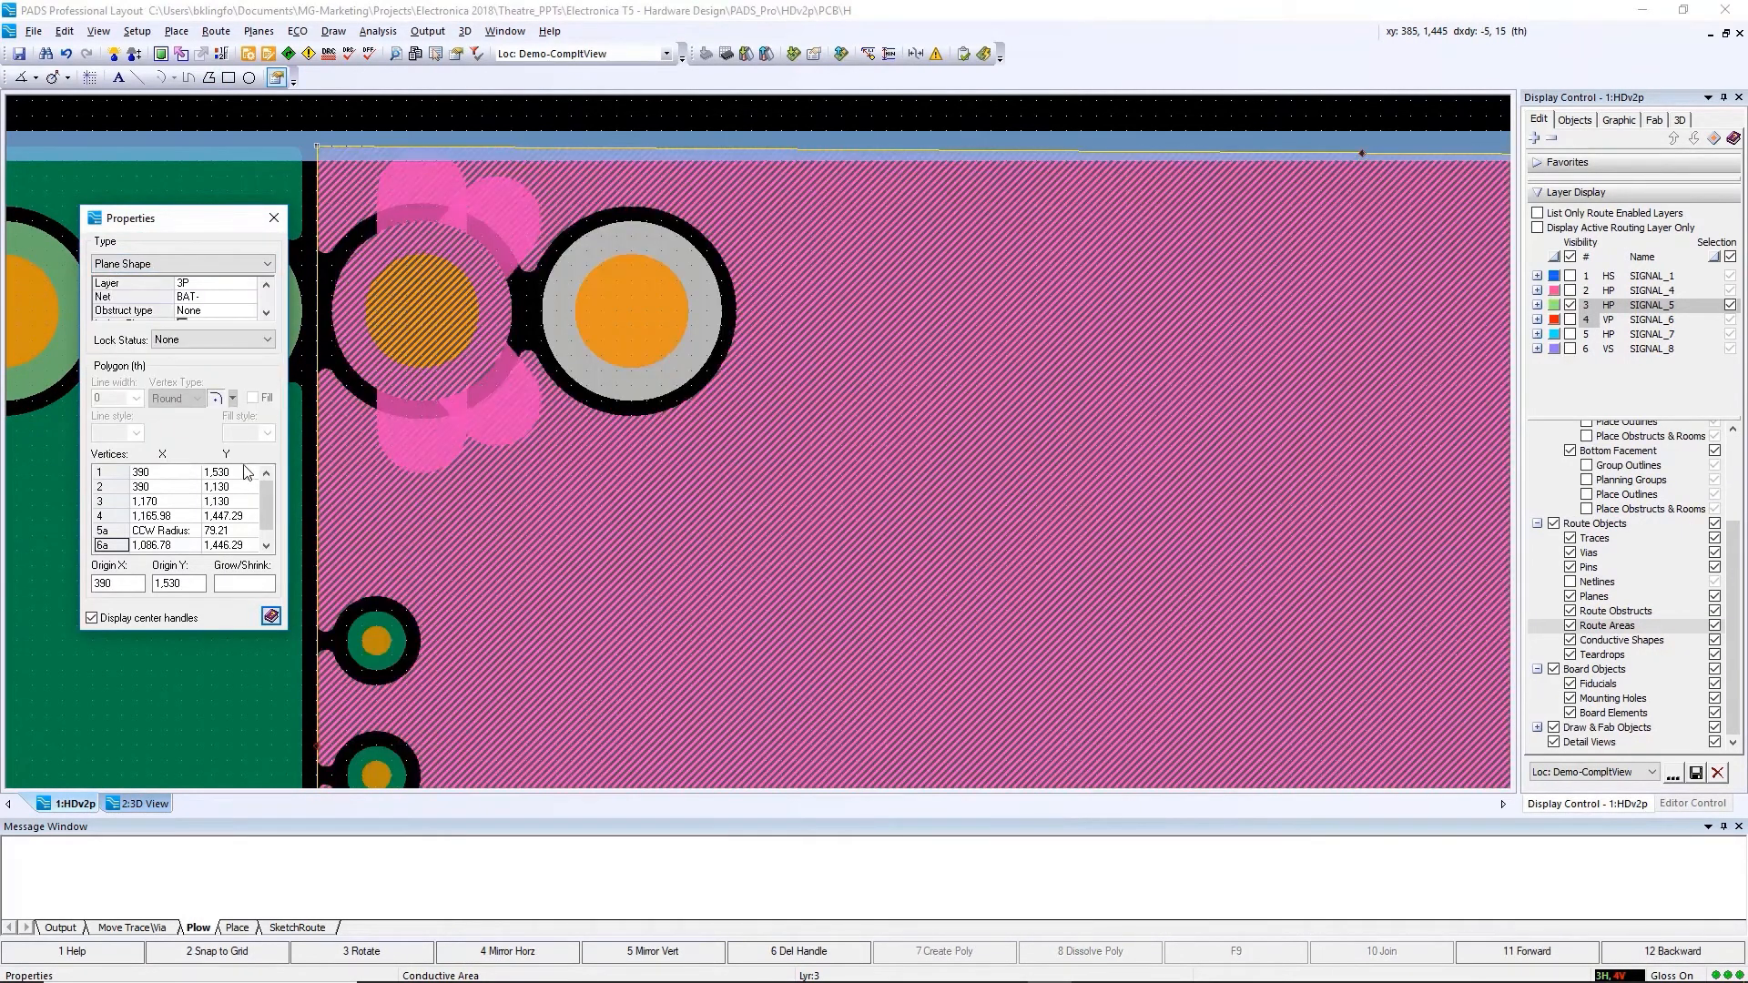
pyautogui.click(273, 218)
# Place a layer 3 thermal override on BAT- pin P10-1, with non-via connections of 30 th and eight tie legs
pyautogui.rightClick(413, 318)
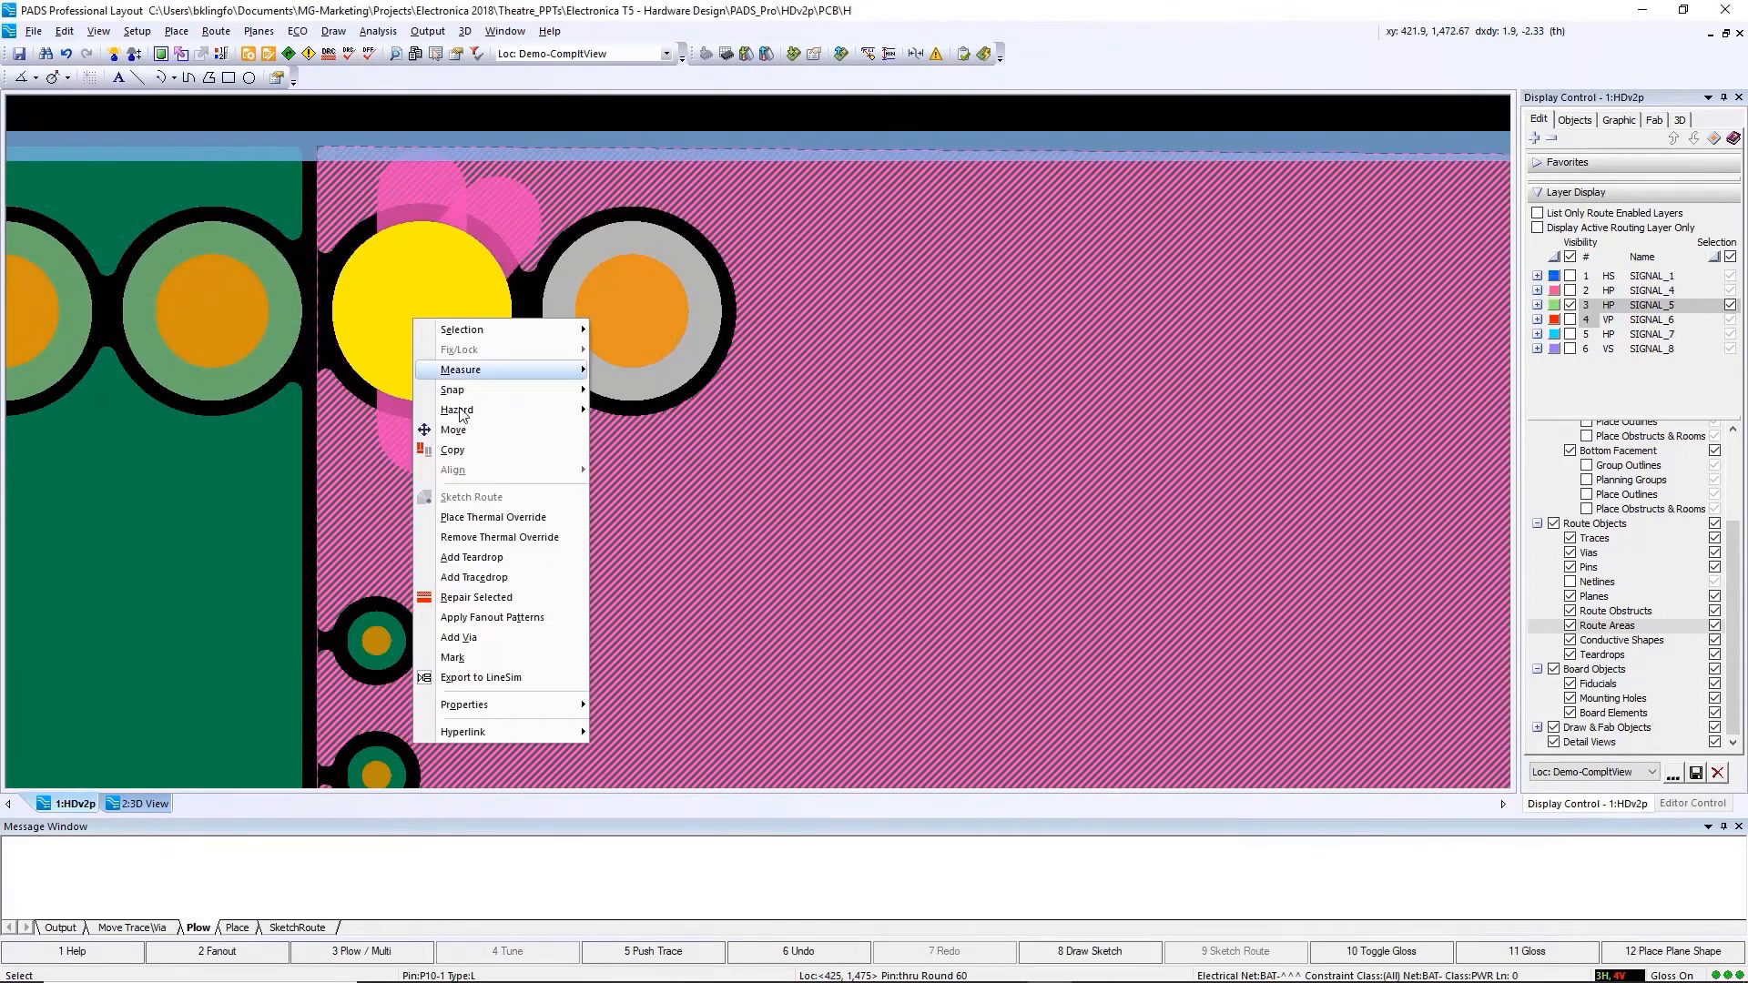
pyautogui.click(494, 519)
pyautogui.click(965, 724)
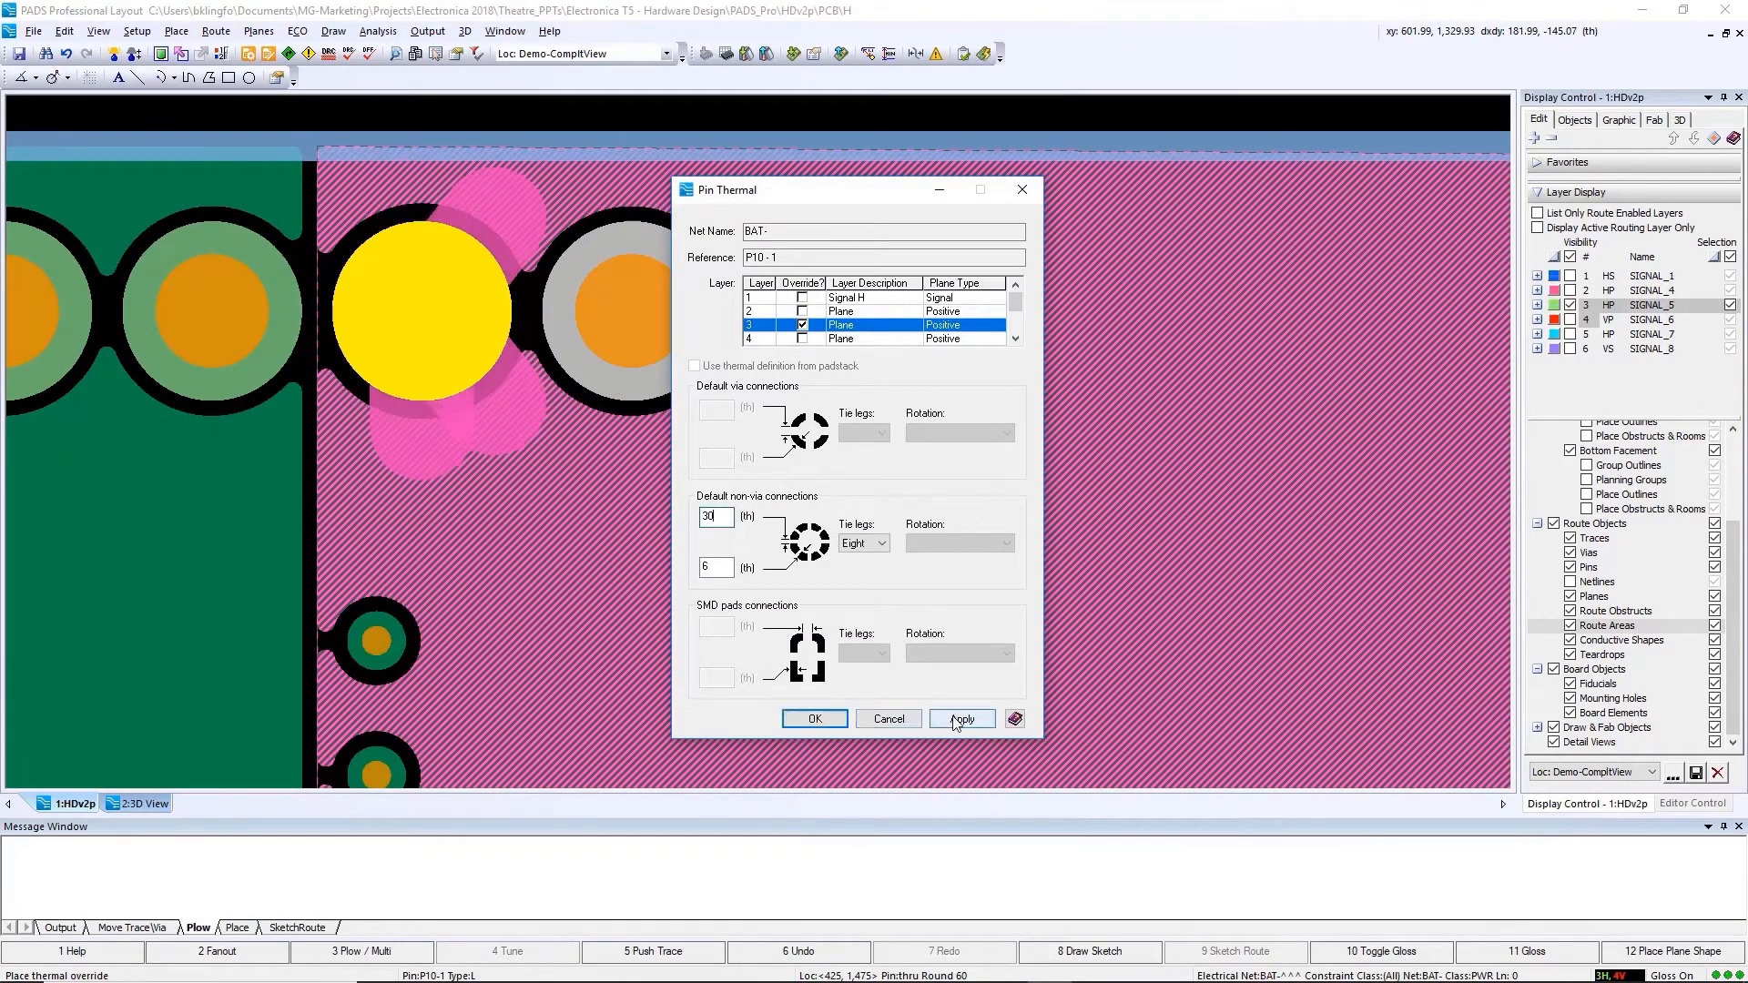
pyautogui.click(959, 720)
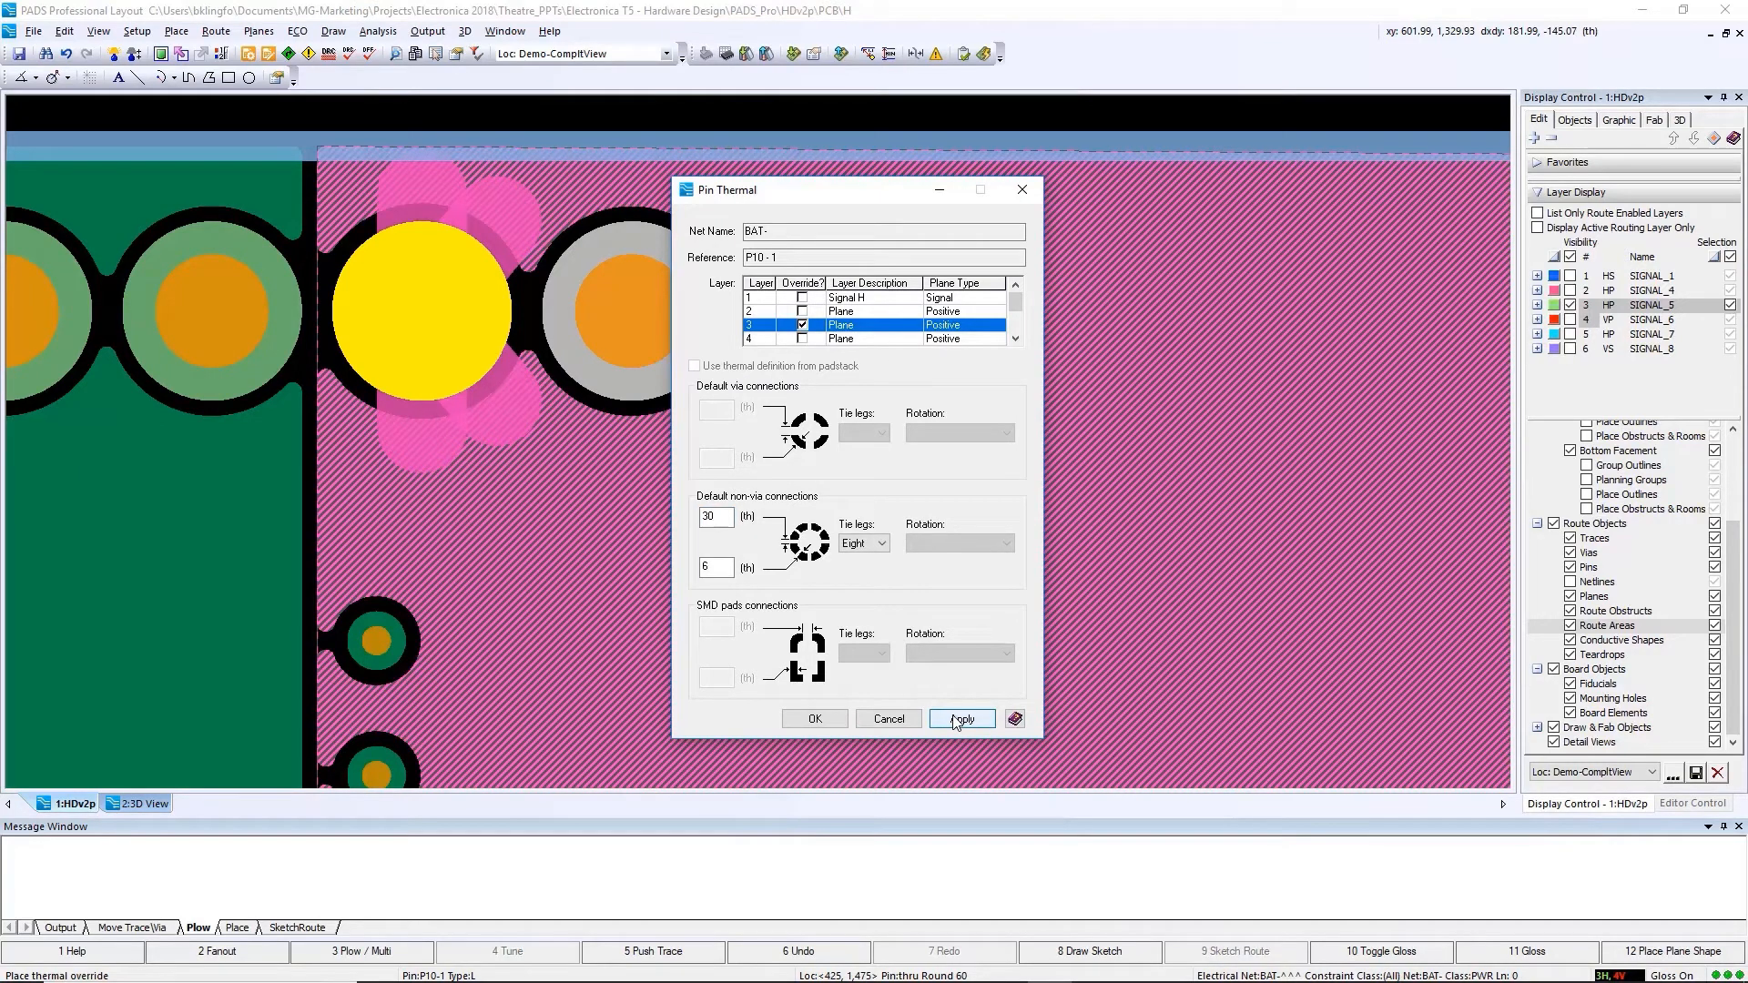
pyautogui.click(888, 719)
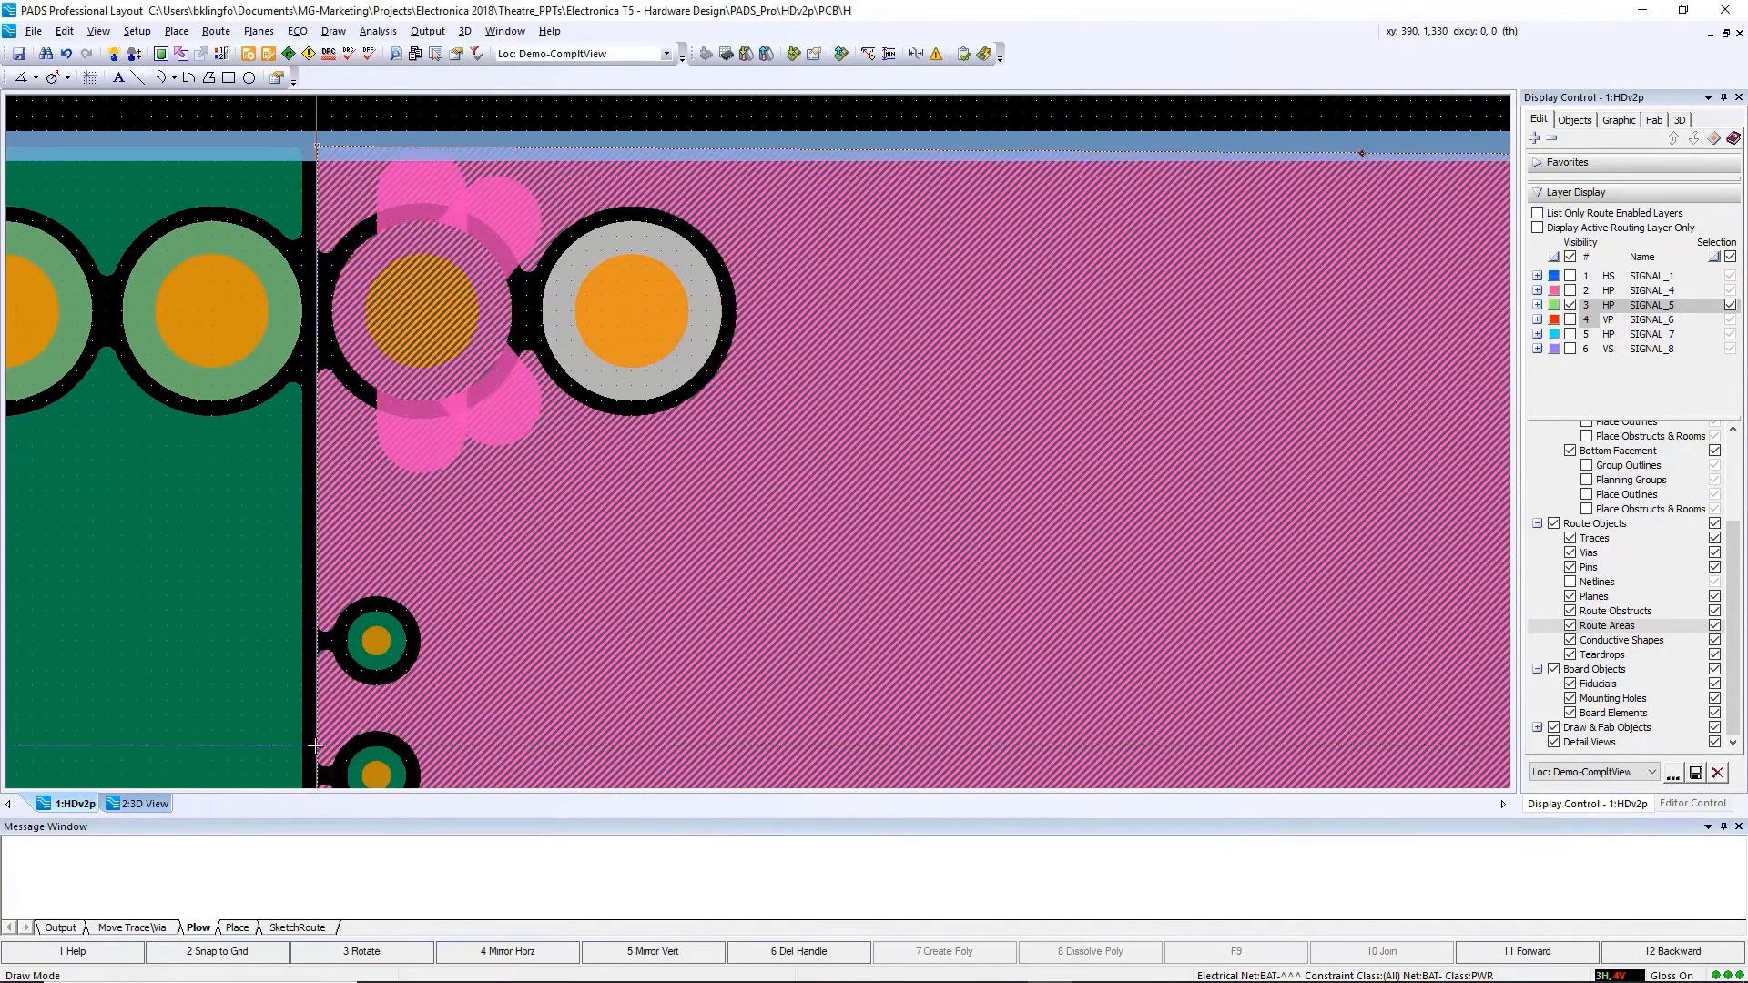
# Shift the left edge of the BAT- plane shape outward from its midpoint
pyautogui.moveTo(277, 745); pyautogui.dragTo(277, 744)
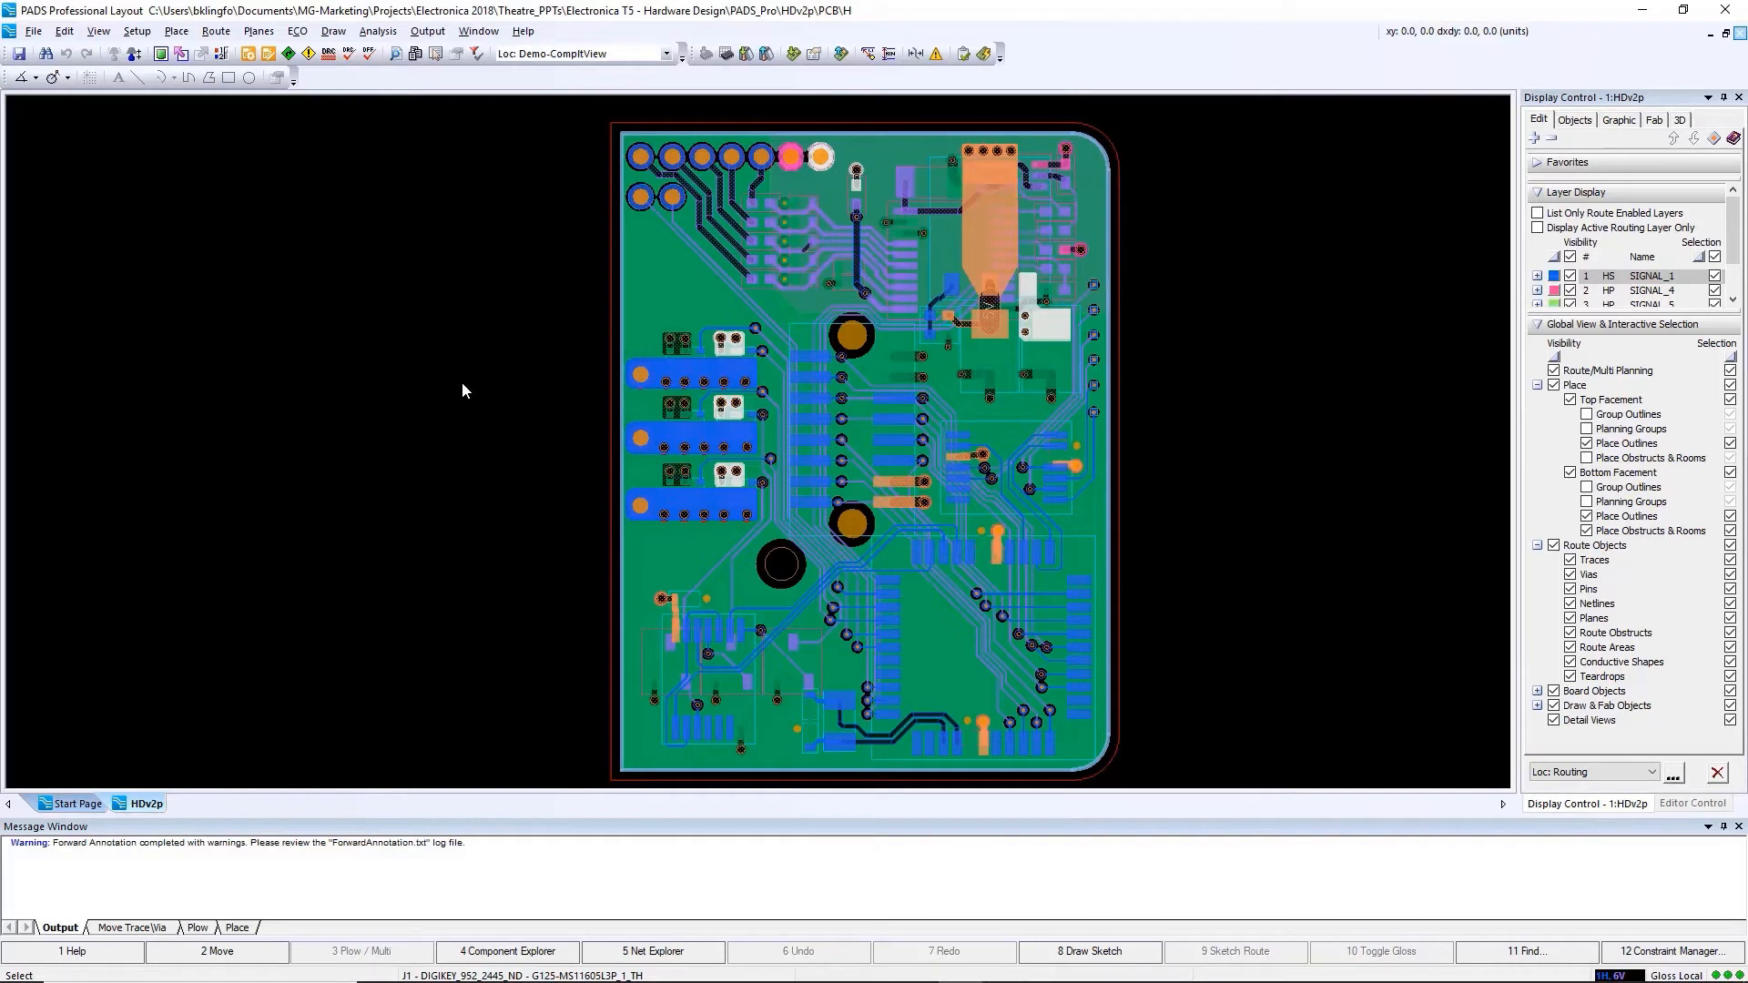
# Export the board to HyperLynx SI/PI/Thermal and select net $1N1014_Controller for analysis
pyautogui.click(378, 32)
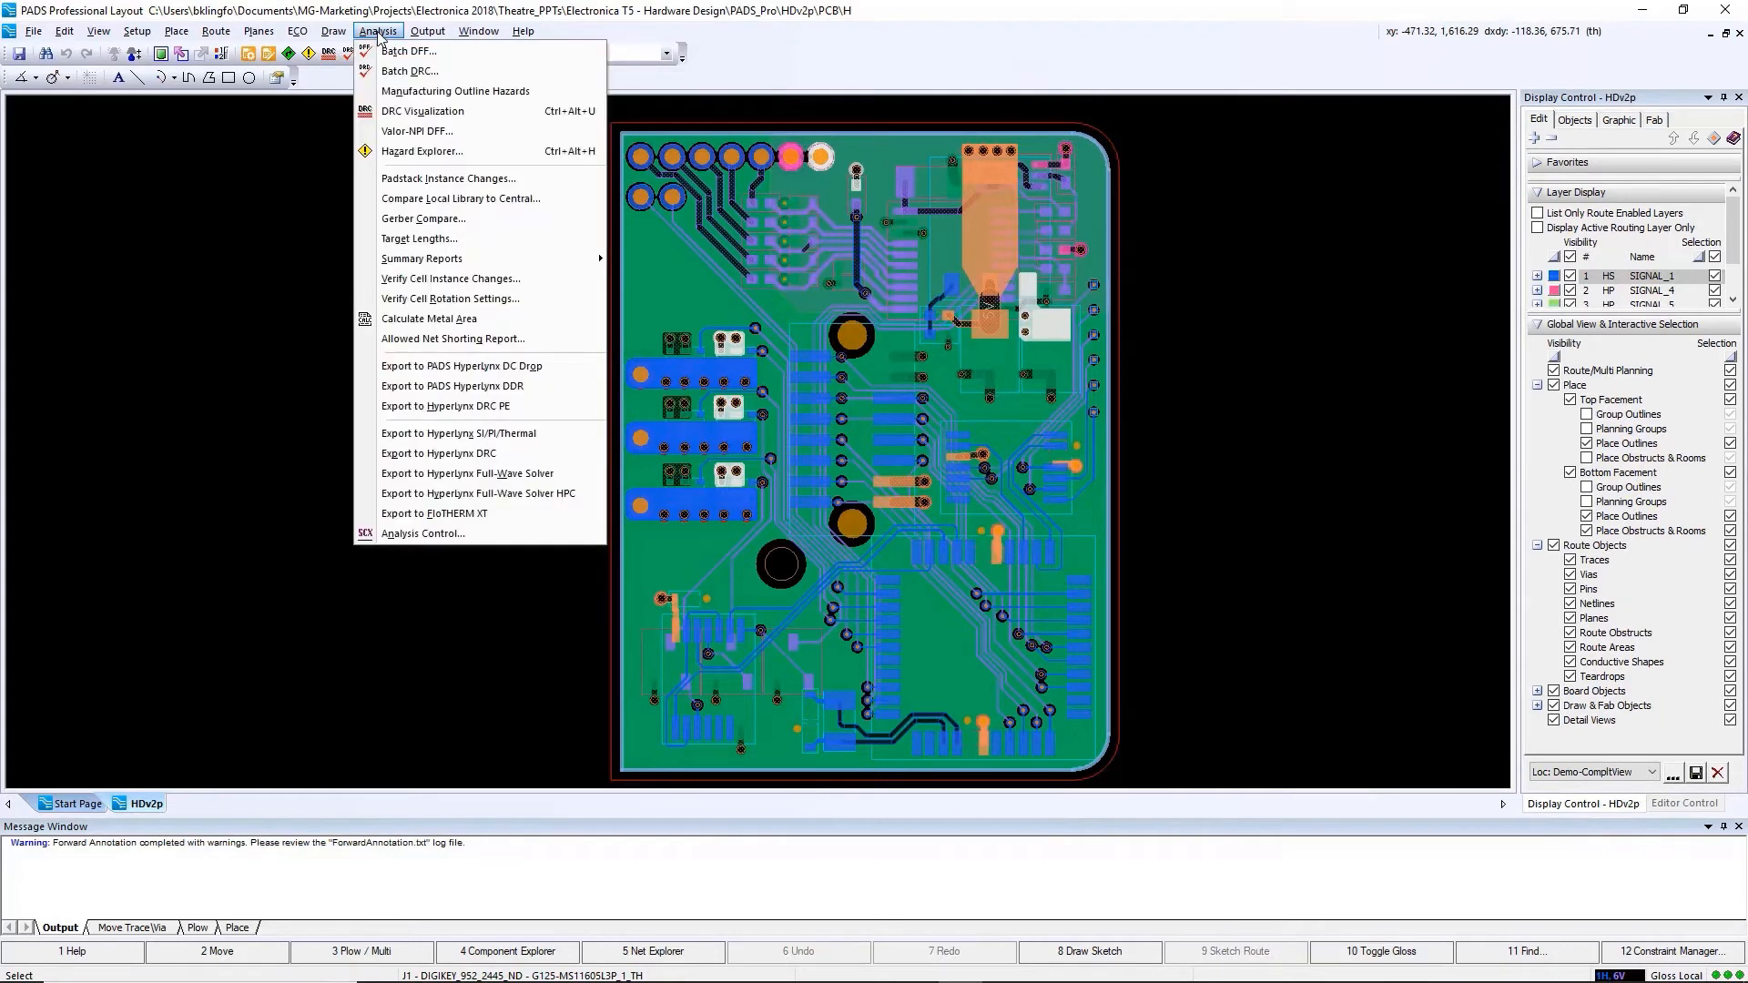
pyautogui.click(446, 433)
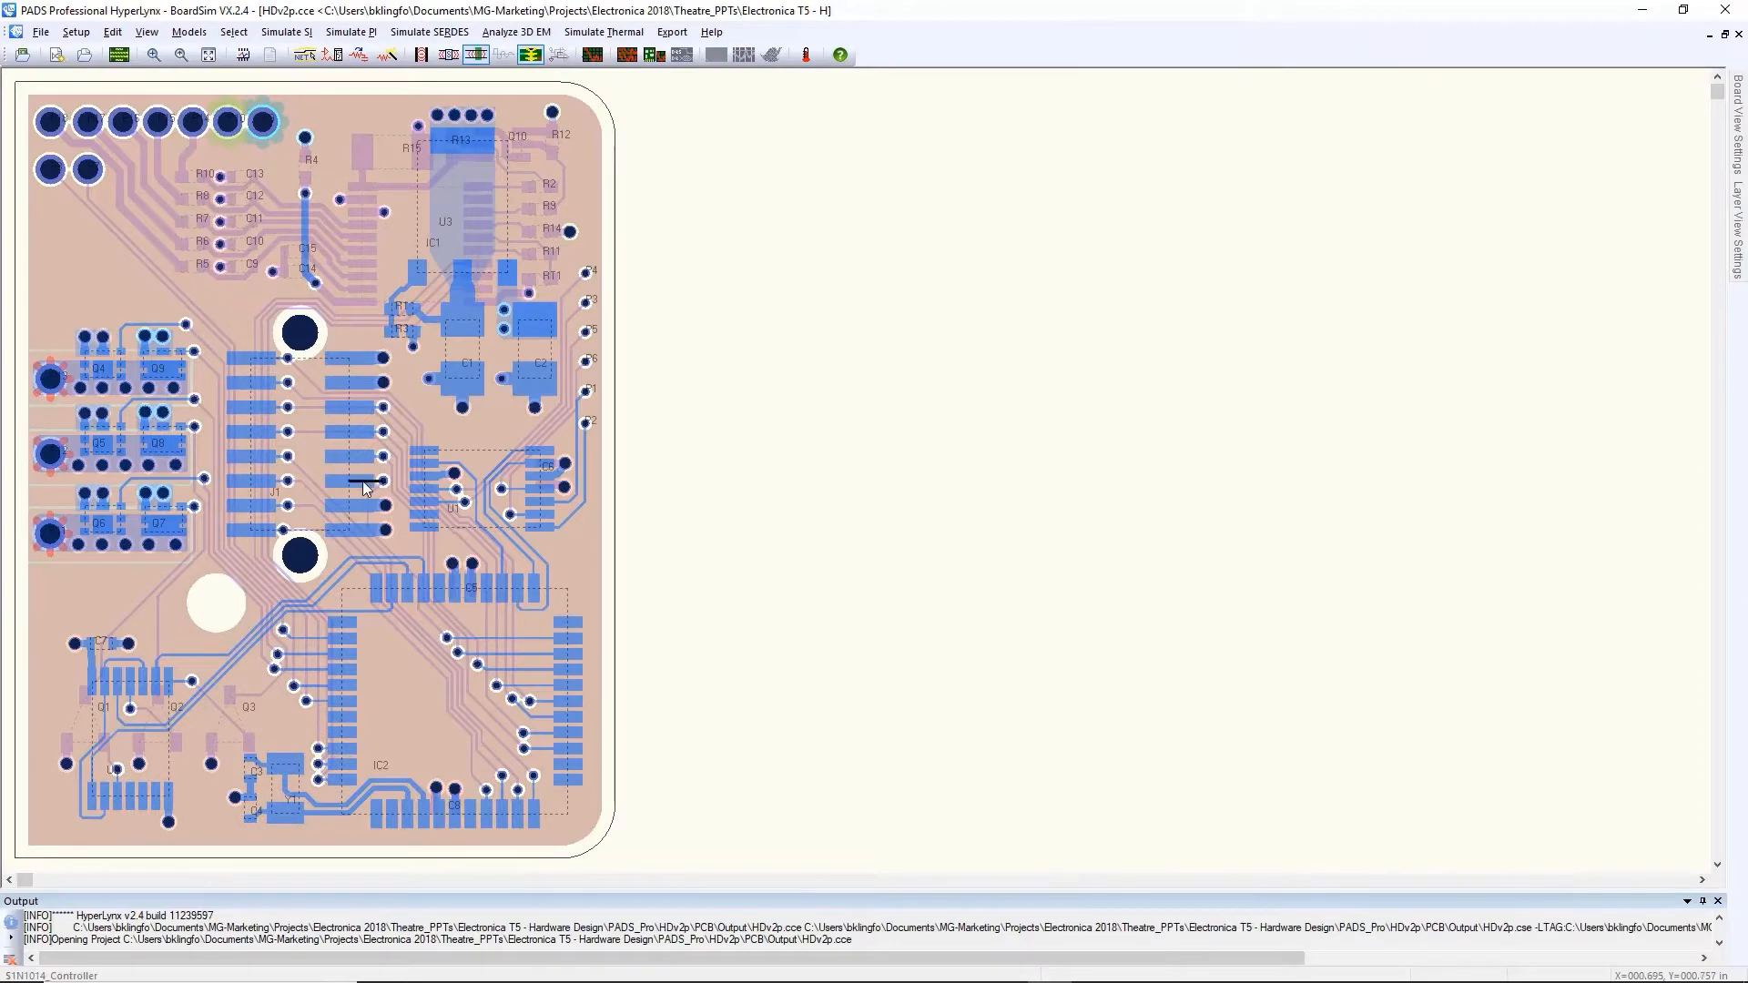
pyautogui.rightClick(362, 481)
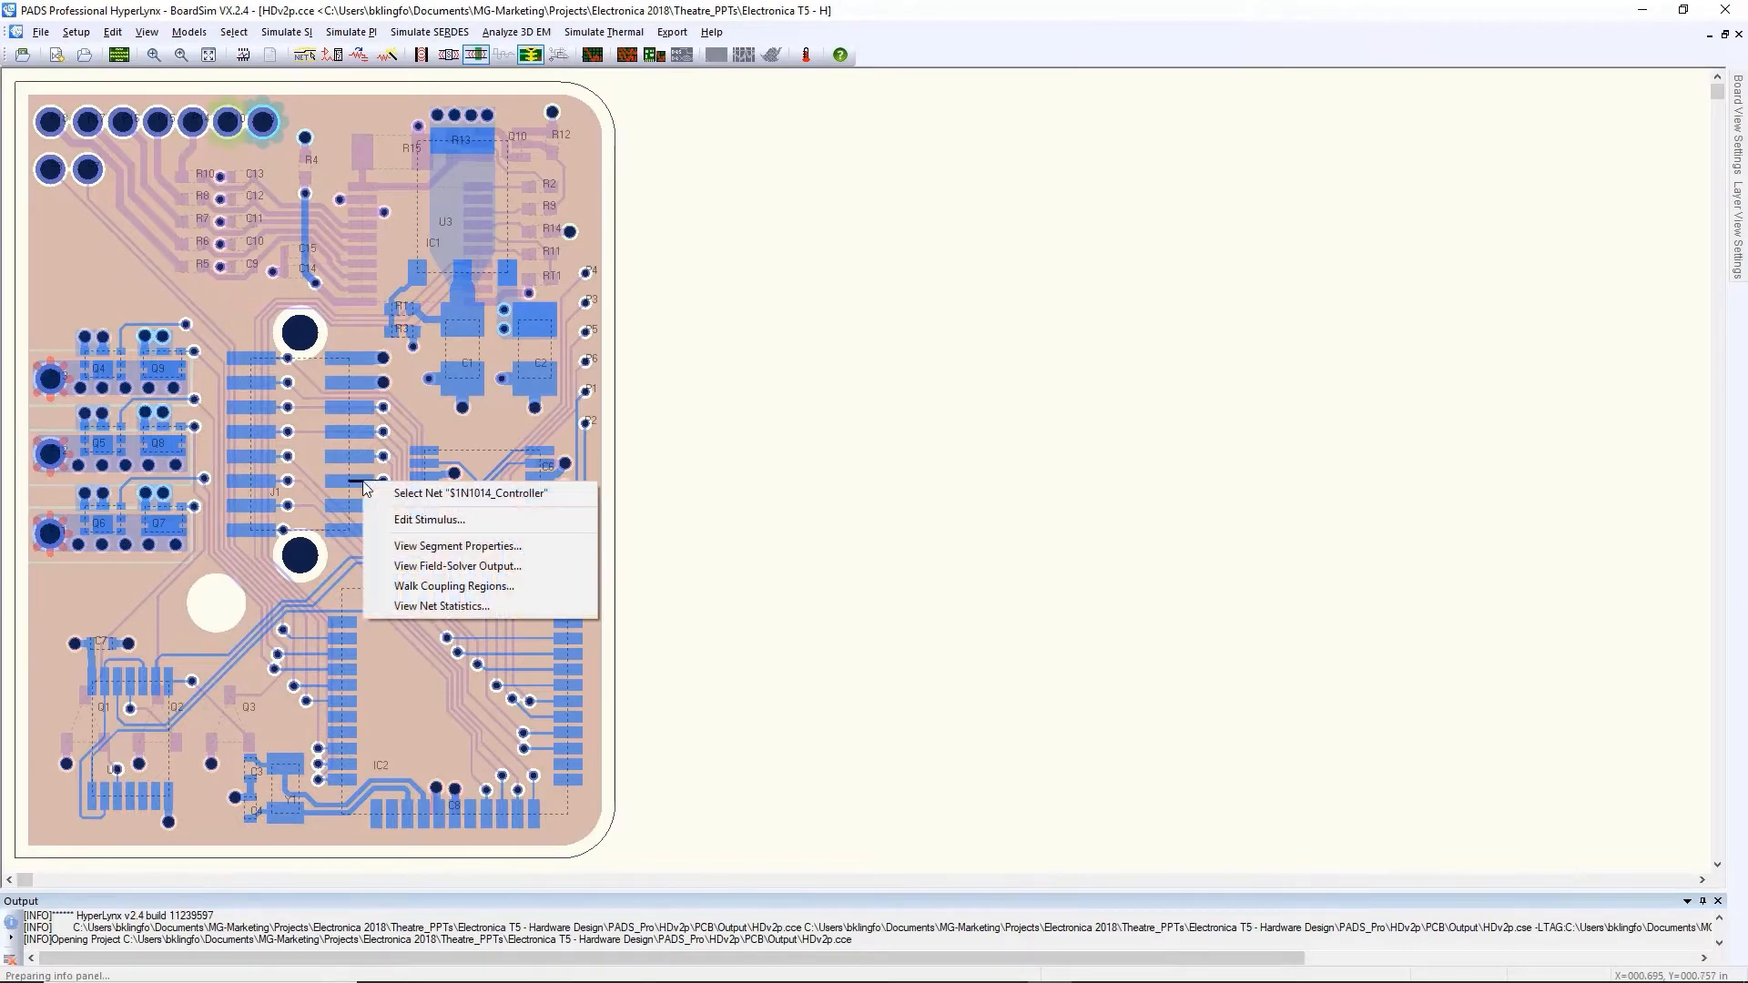
pyautogui.click(392, 489)
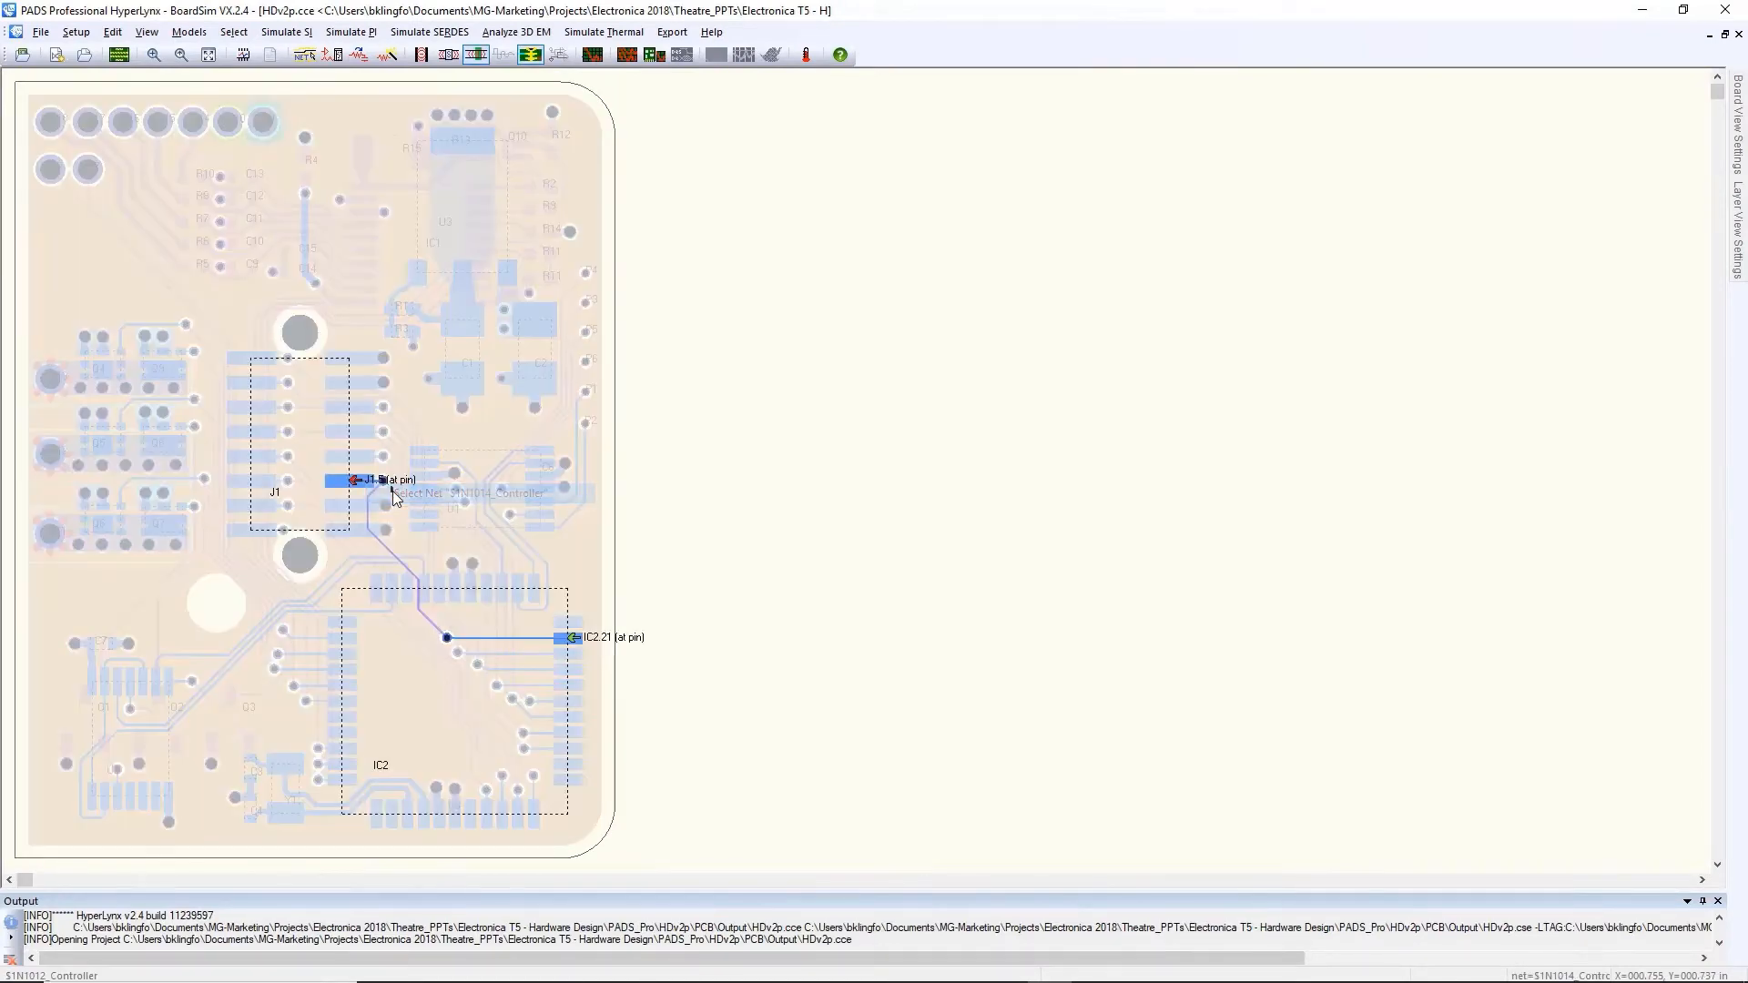
pyautogui.click(592, 55)
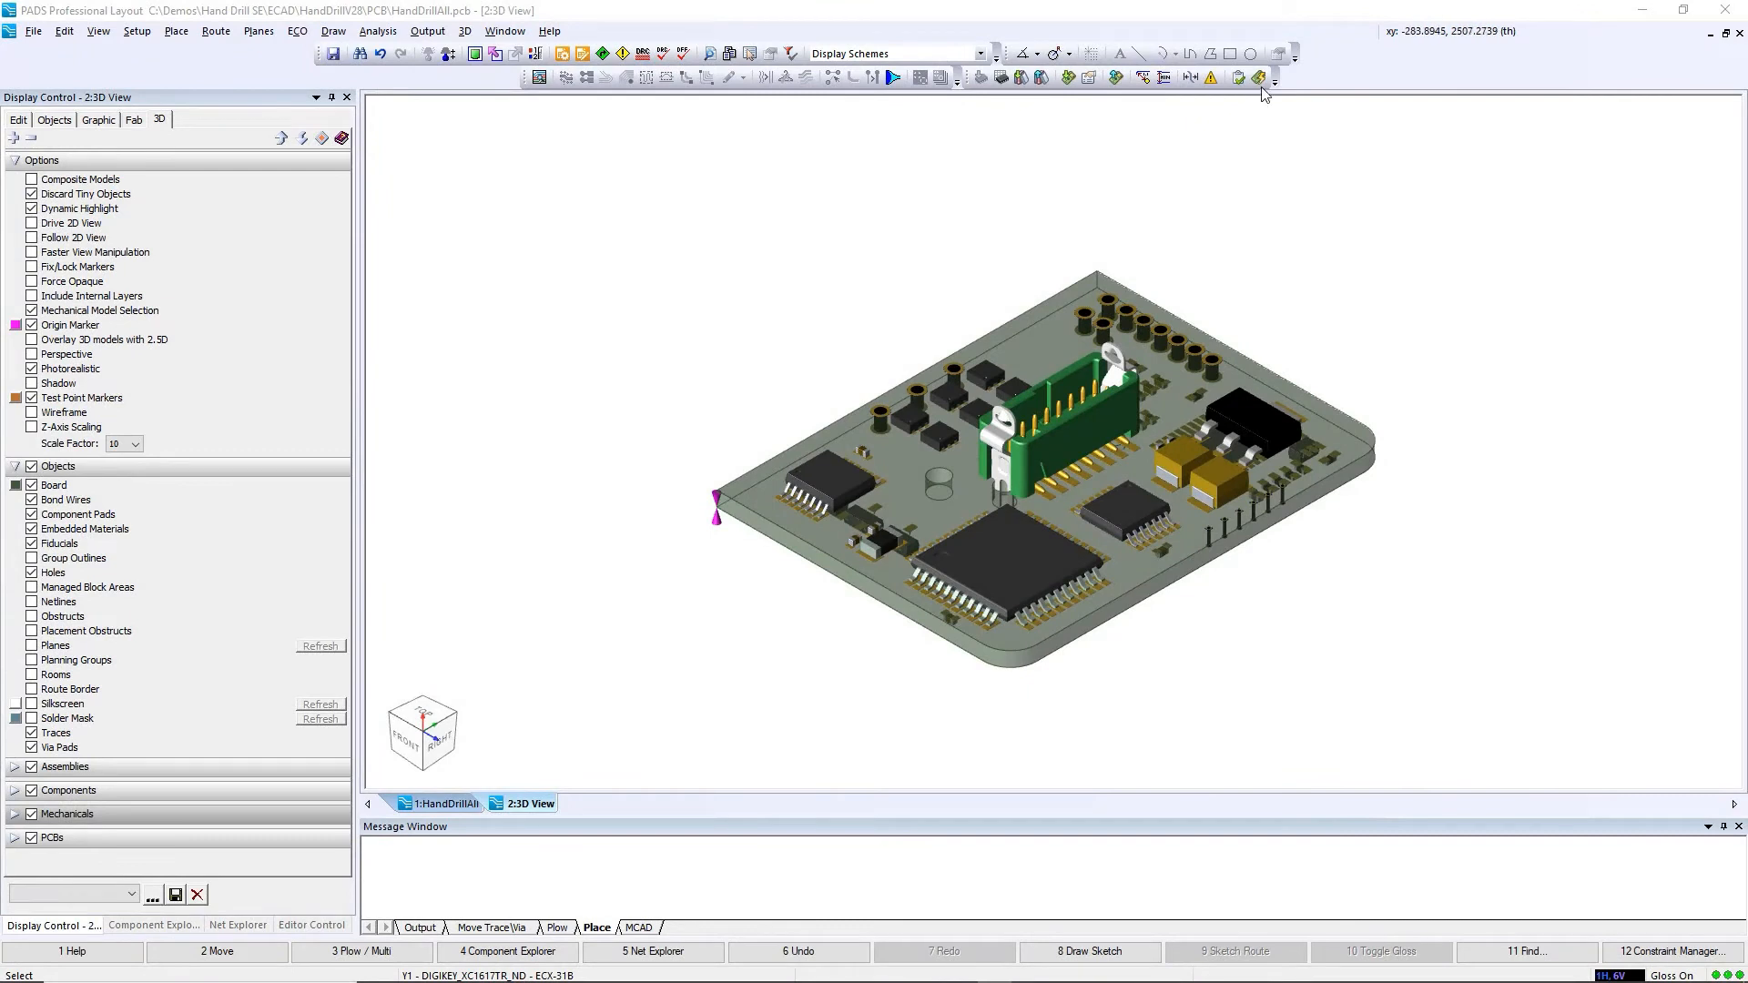
# Review the MCADbaseline_00.idx baseline in the MCAD Collaborator and load the HandDrillAll changes as a Proposal
pyautogui.click(1260, 78)
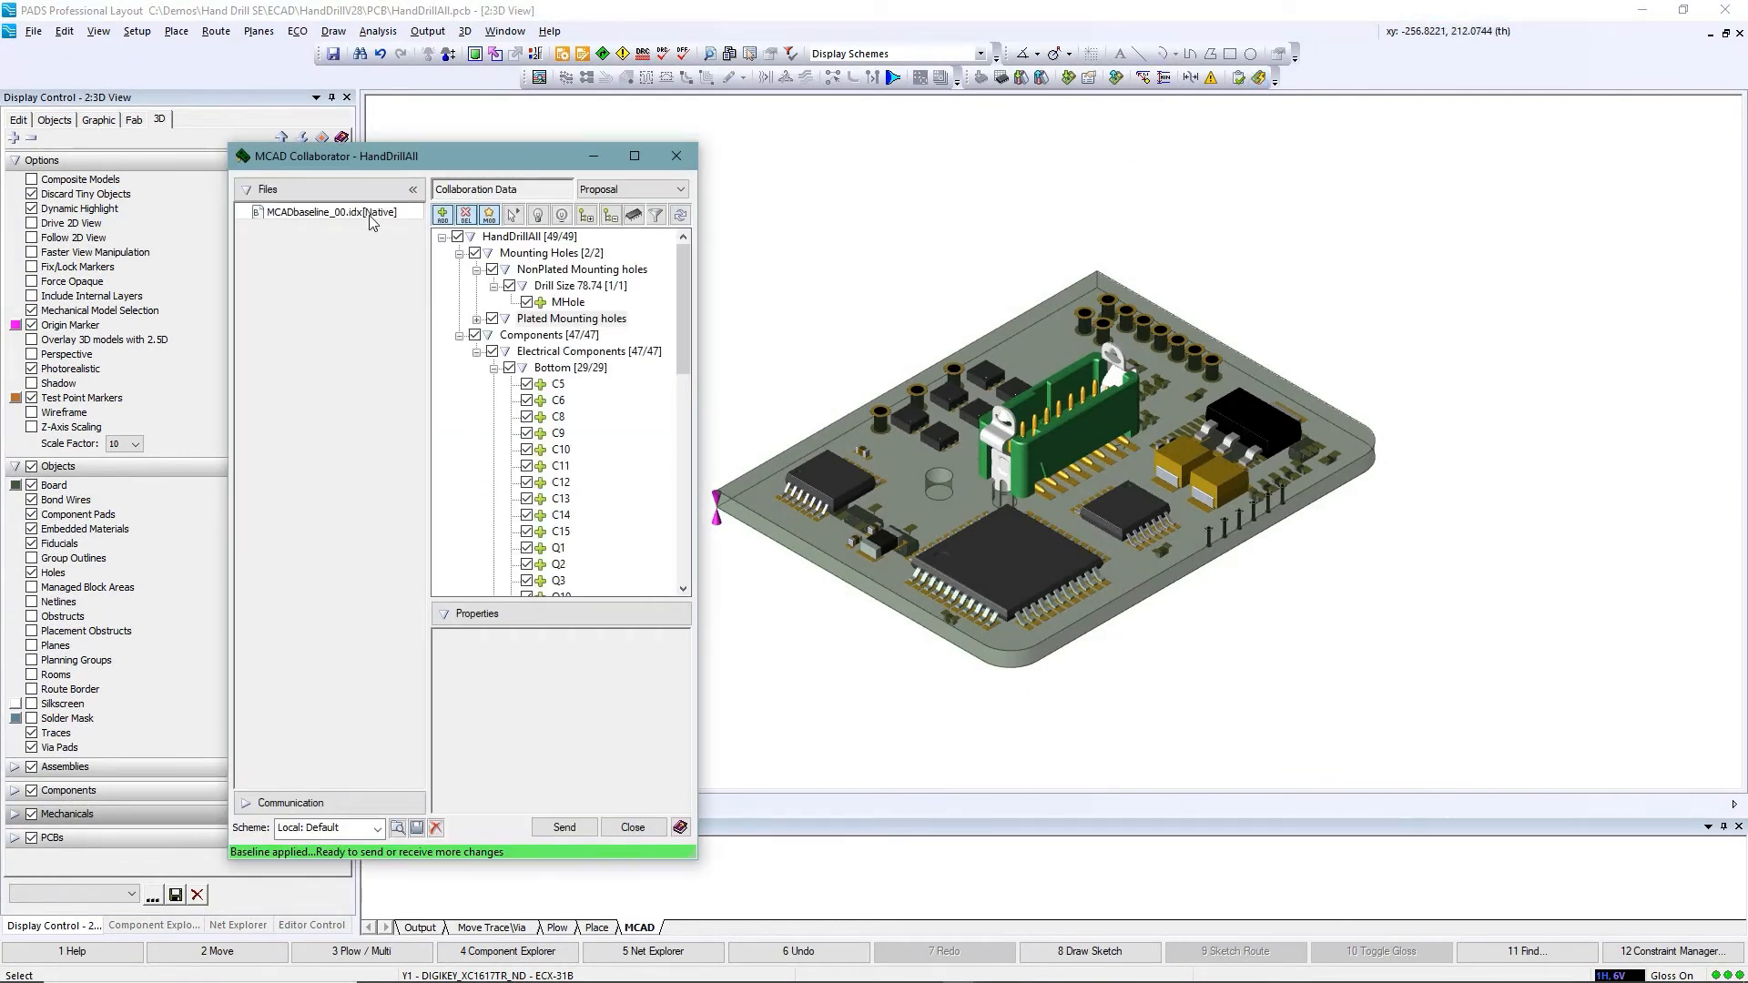
pyautogui.click(369, 213)
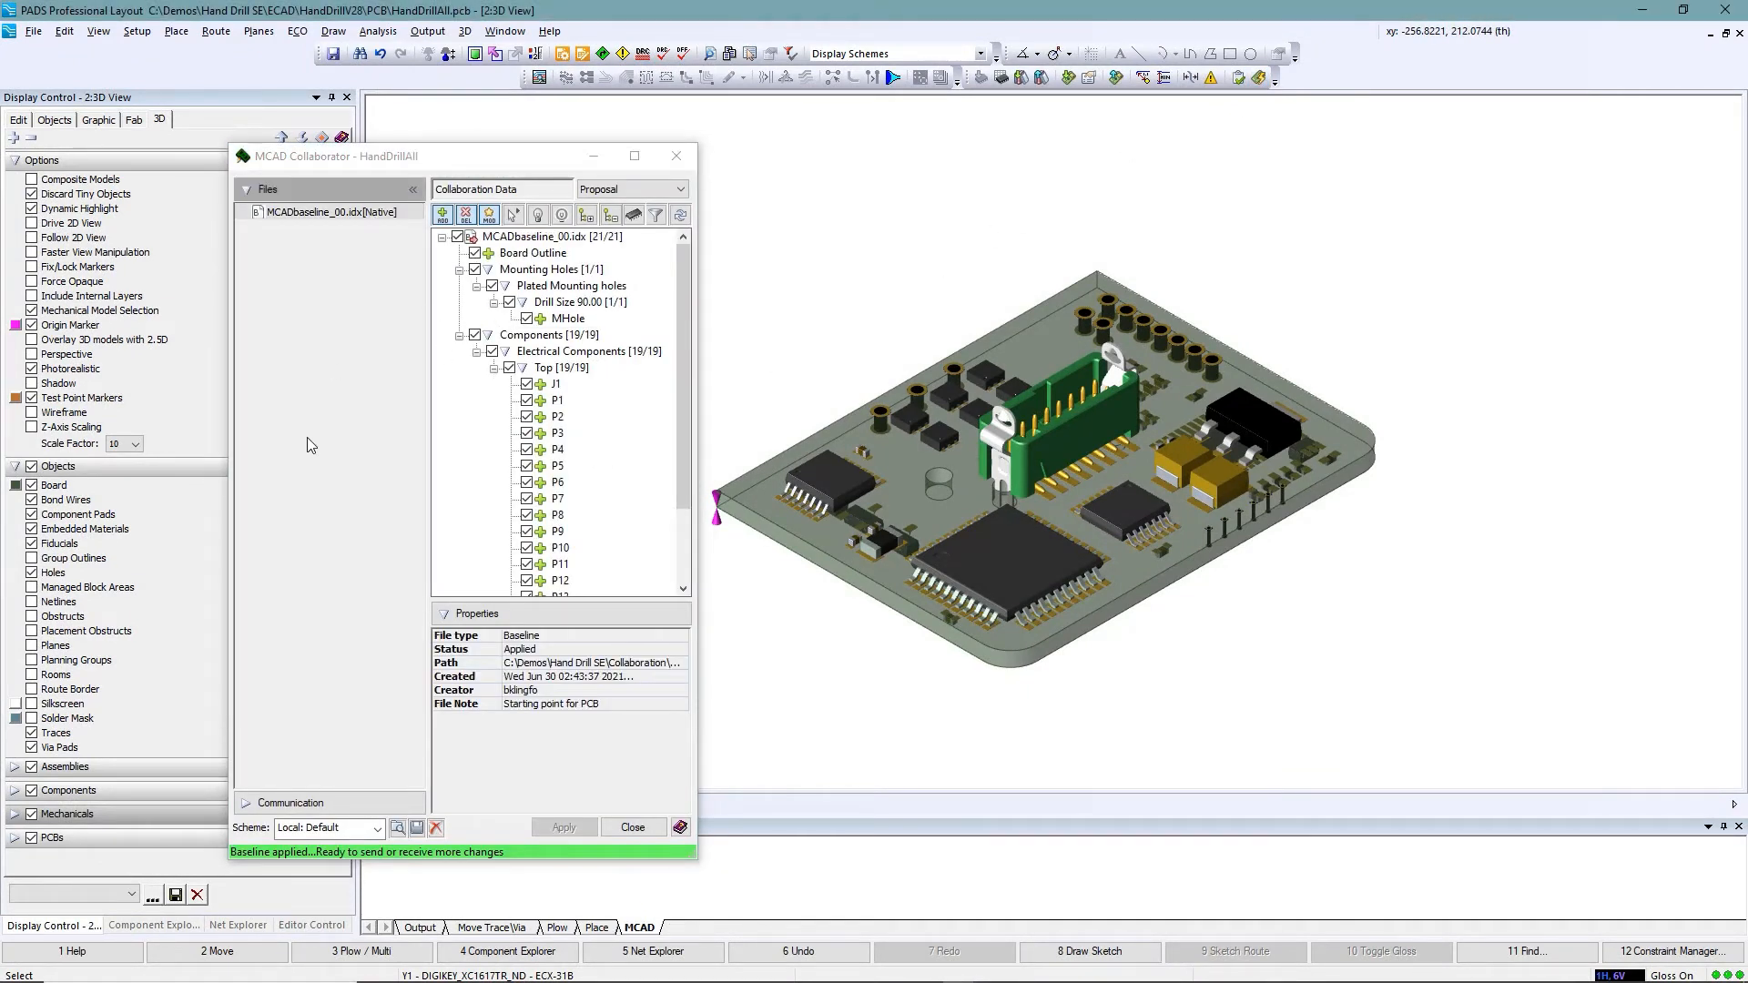
pyautogui.click(631, 189)
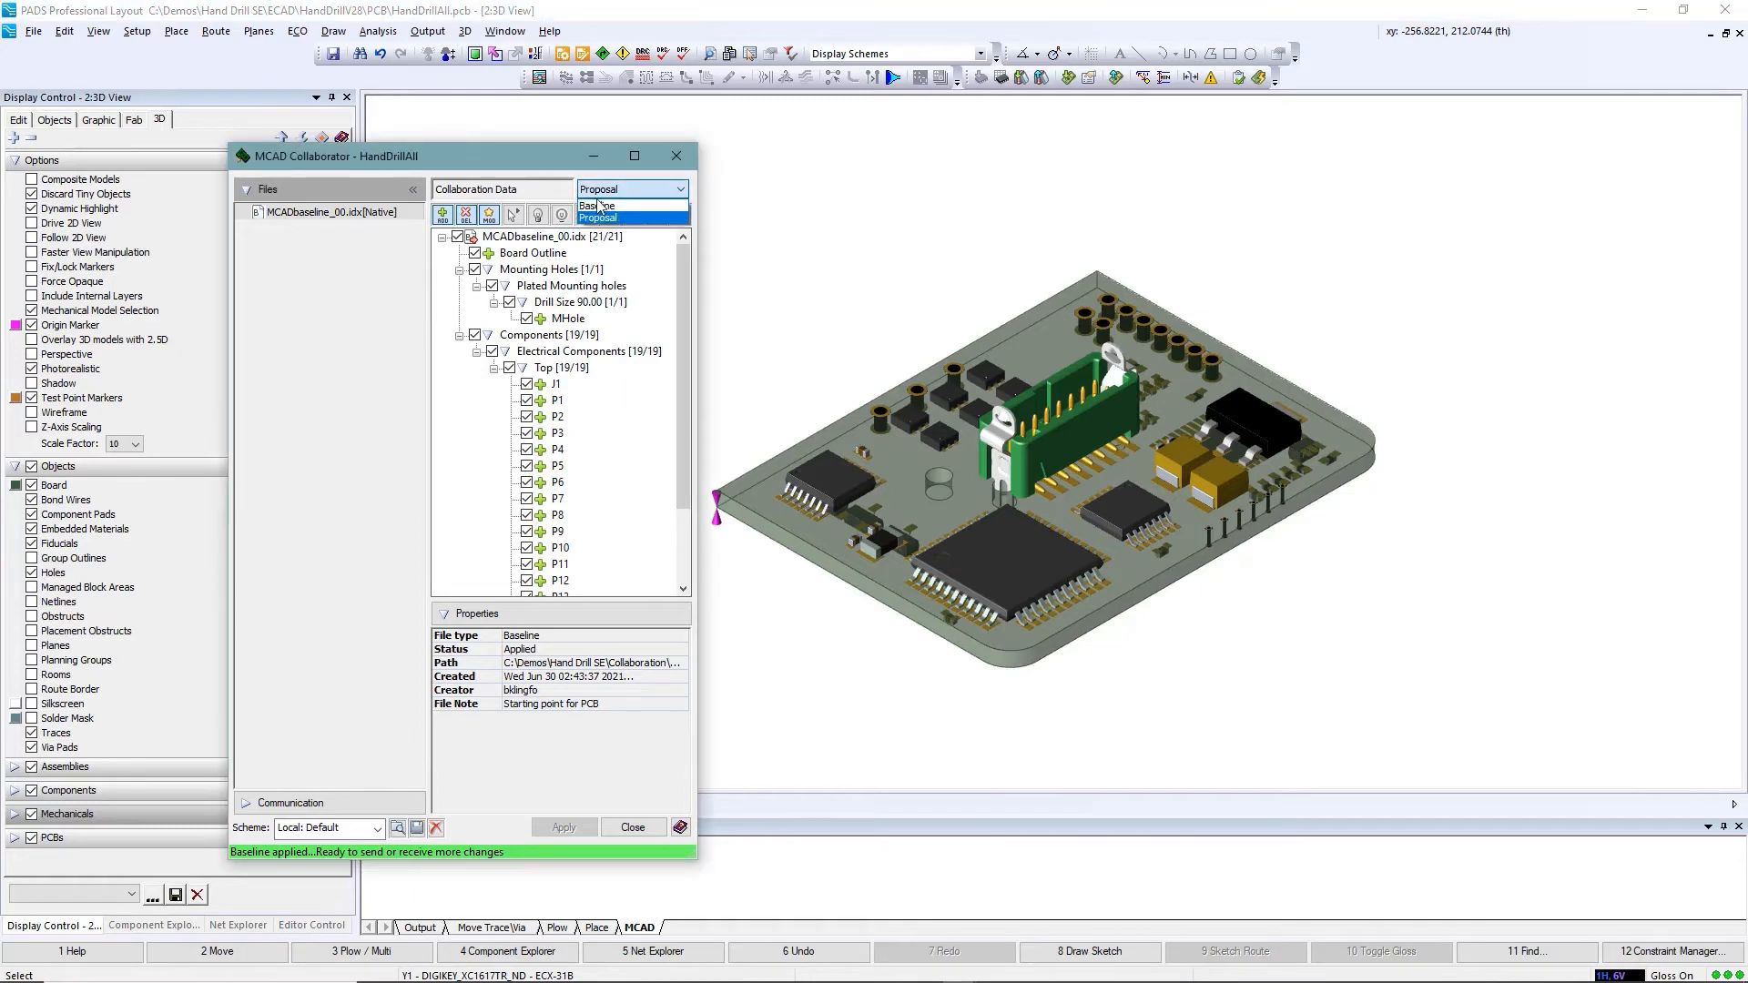
pyautogui.click(597, 217)
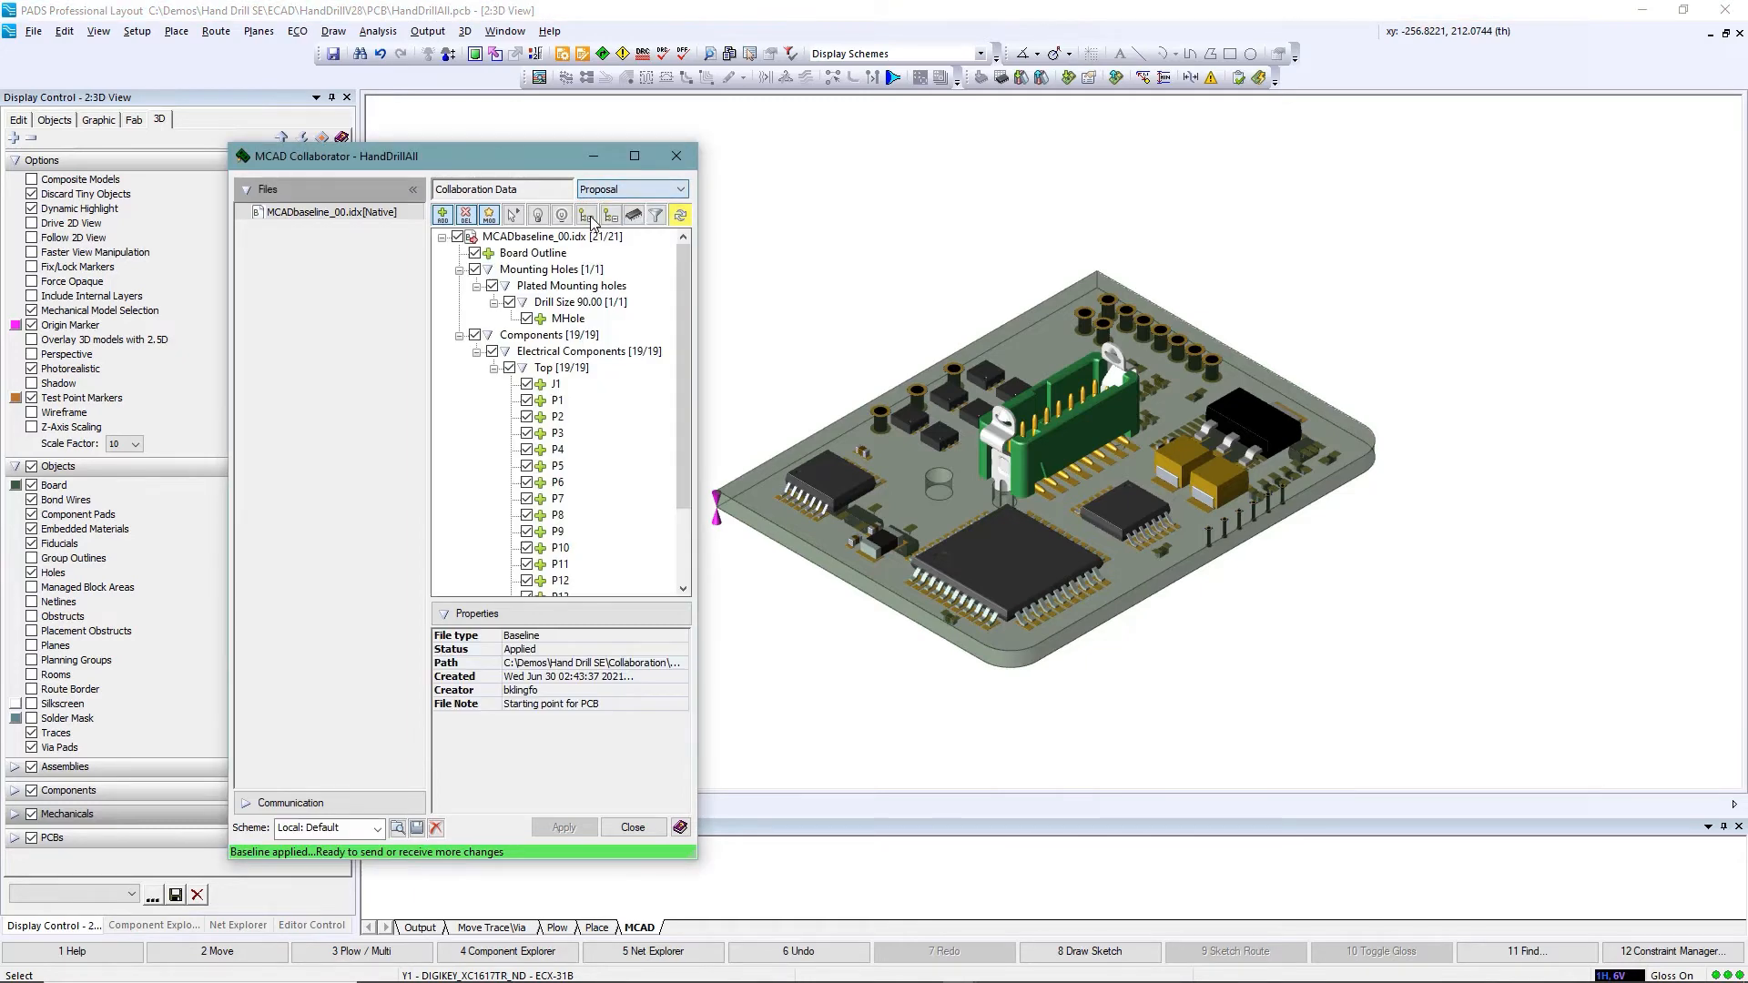
pyautogui.click(681, 216)
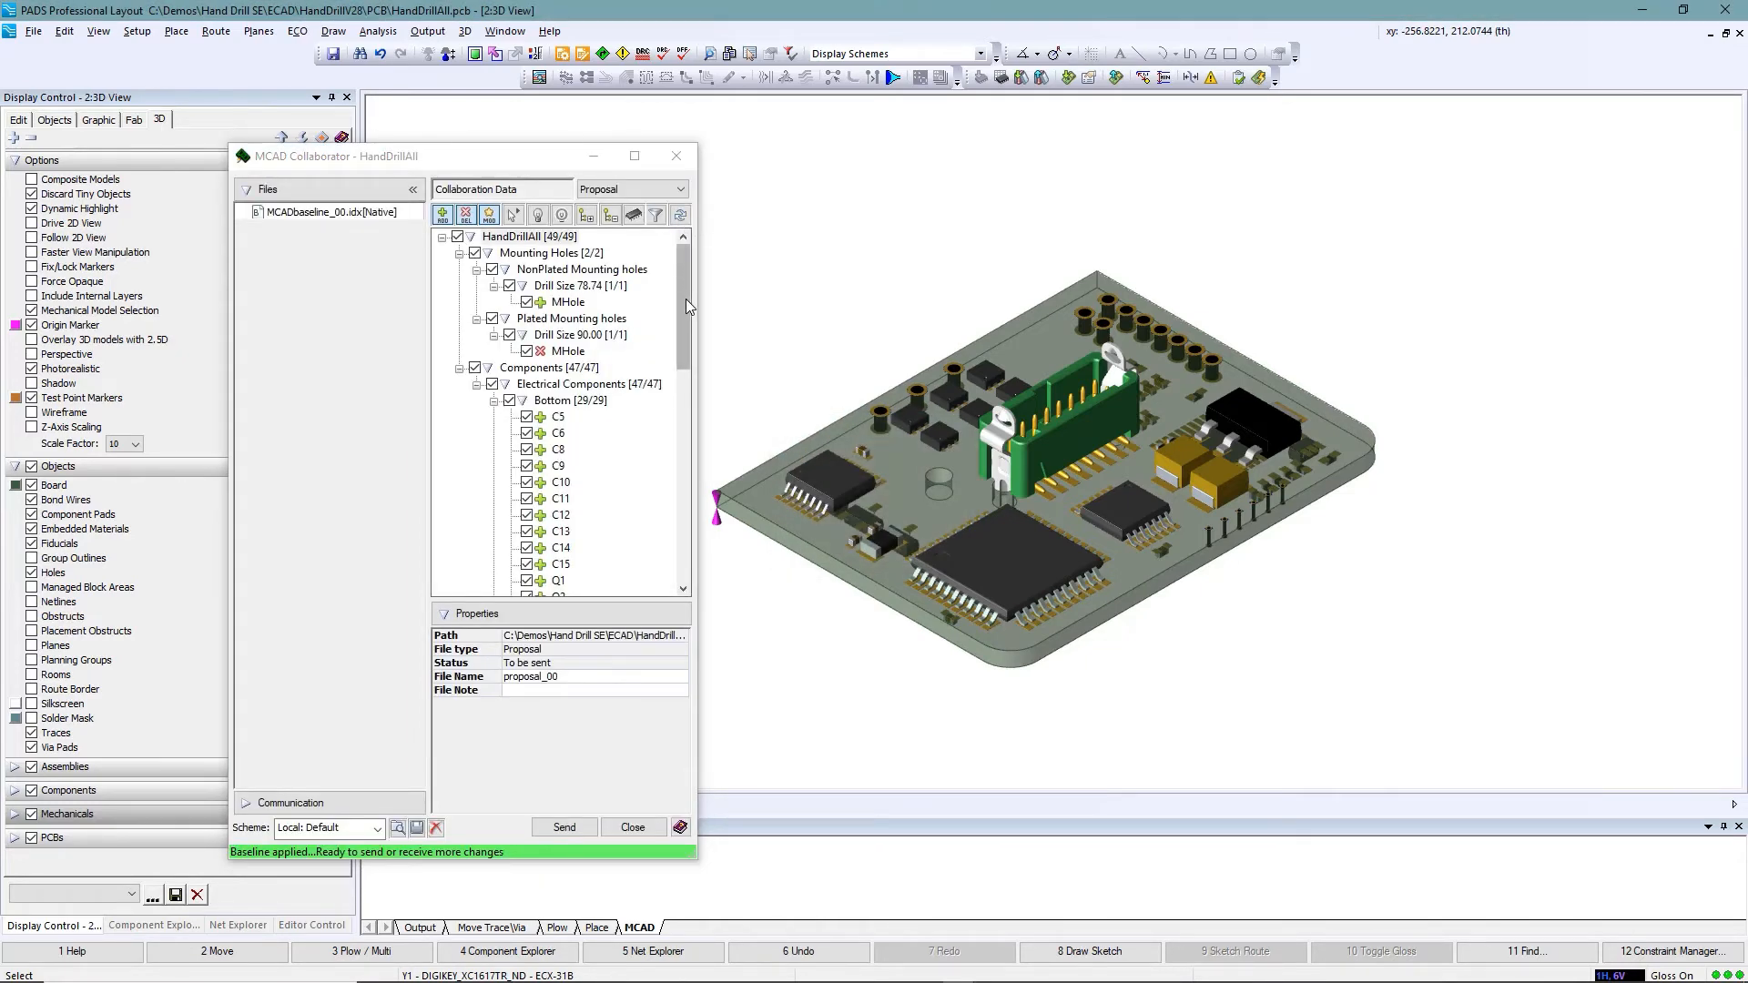
pyautogui.click(476, 320)
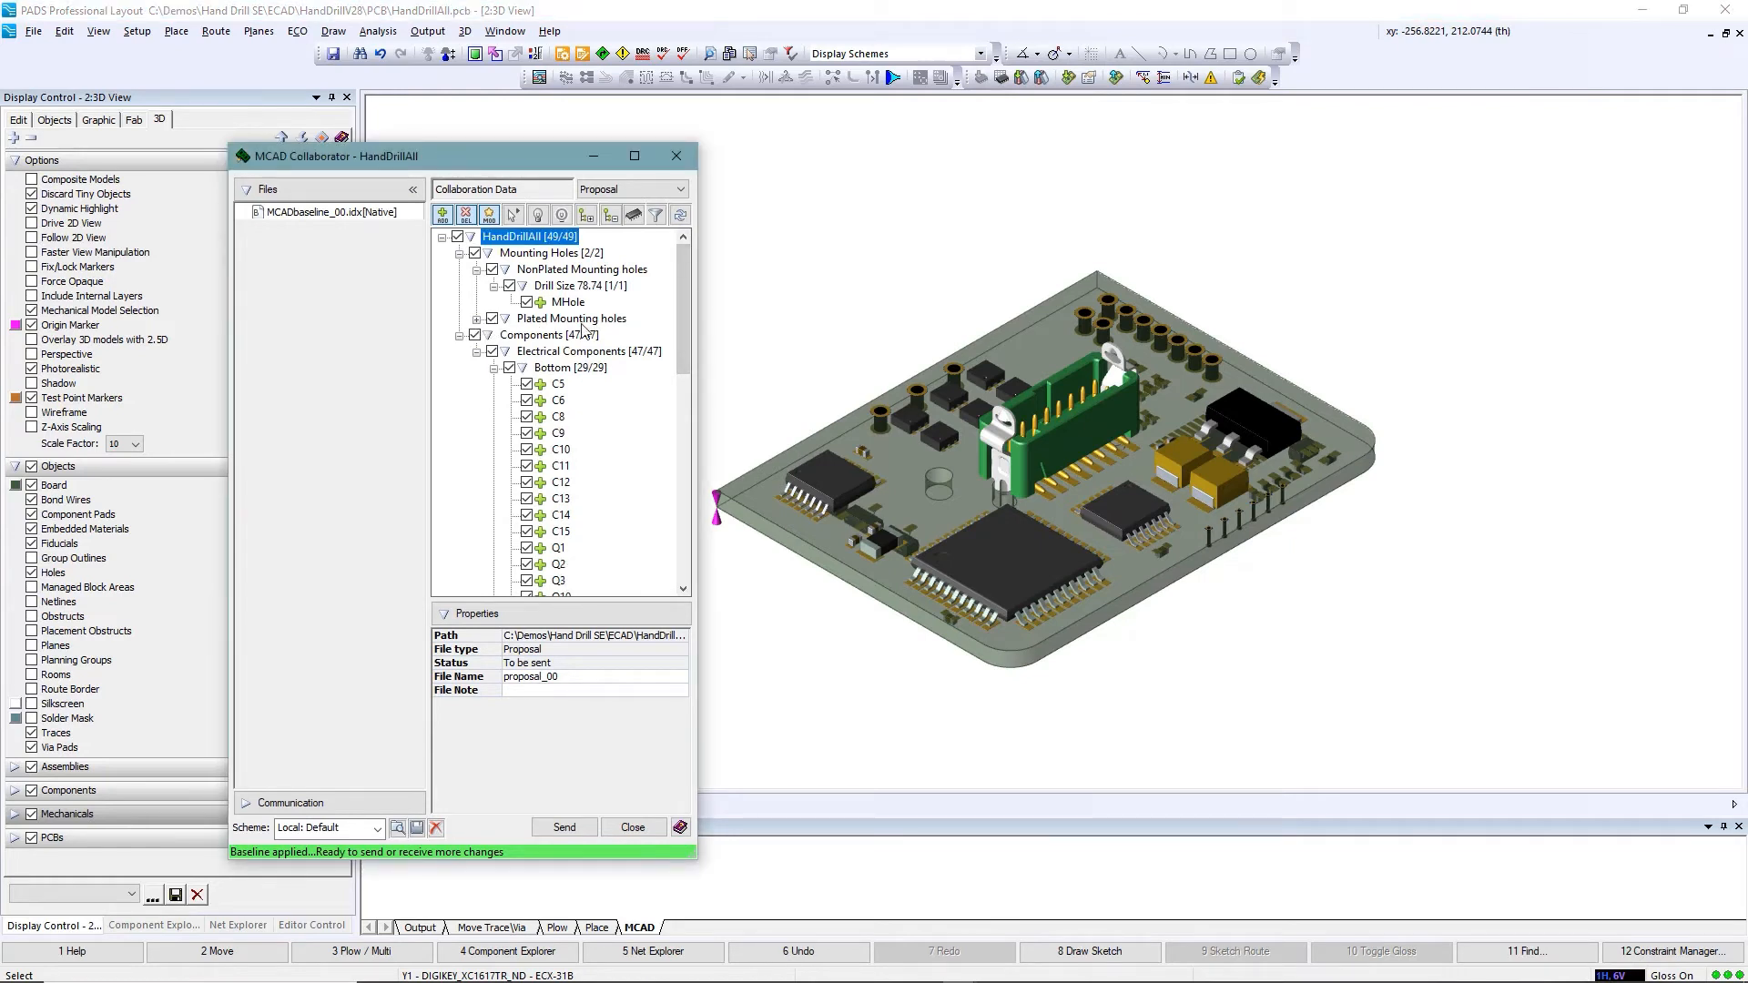
# Send proposal_00 with the file note "Complete part placement", accept saving the design, and open the file note of the response in the ECAD Collaborator
pyautogui.moveTo(678, 293); pyautogui.dragTo(690, 508)
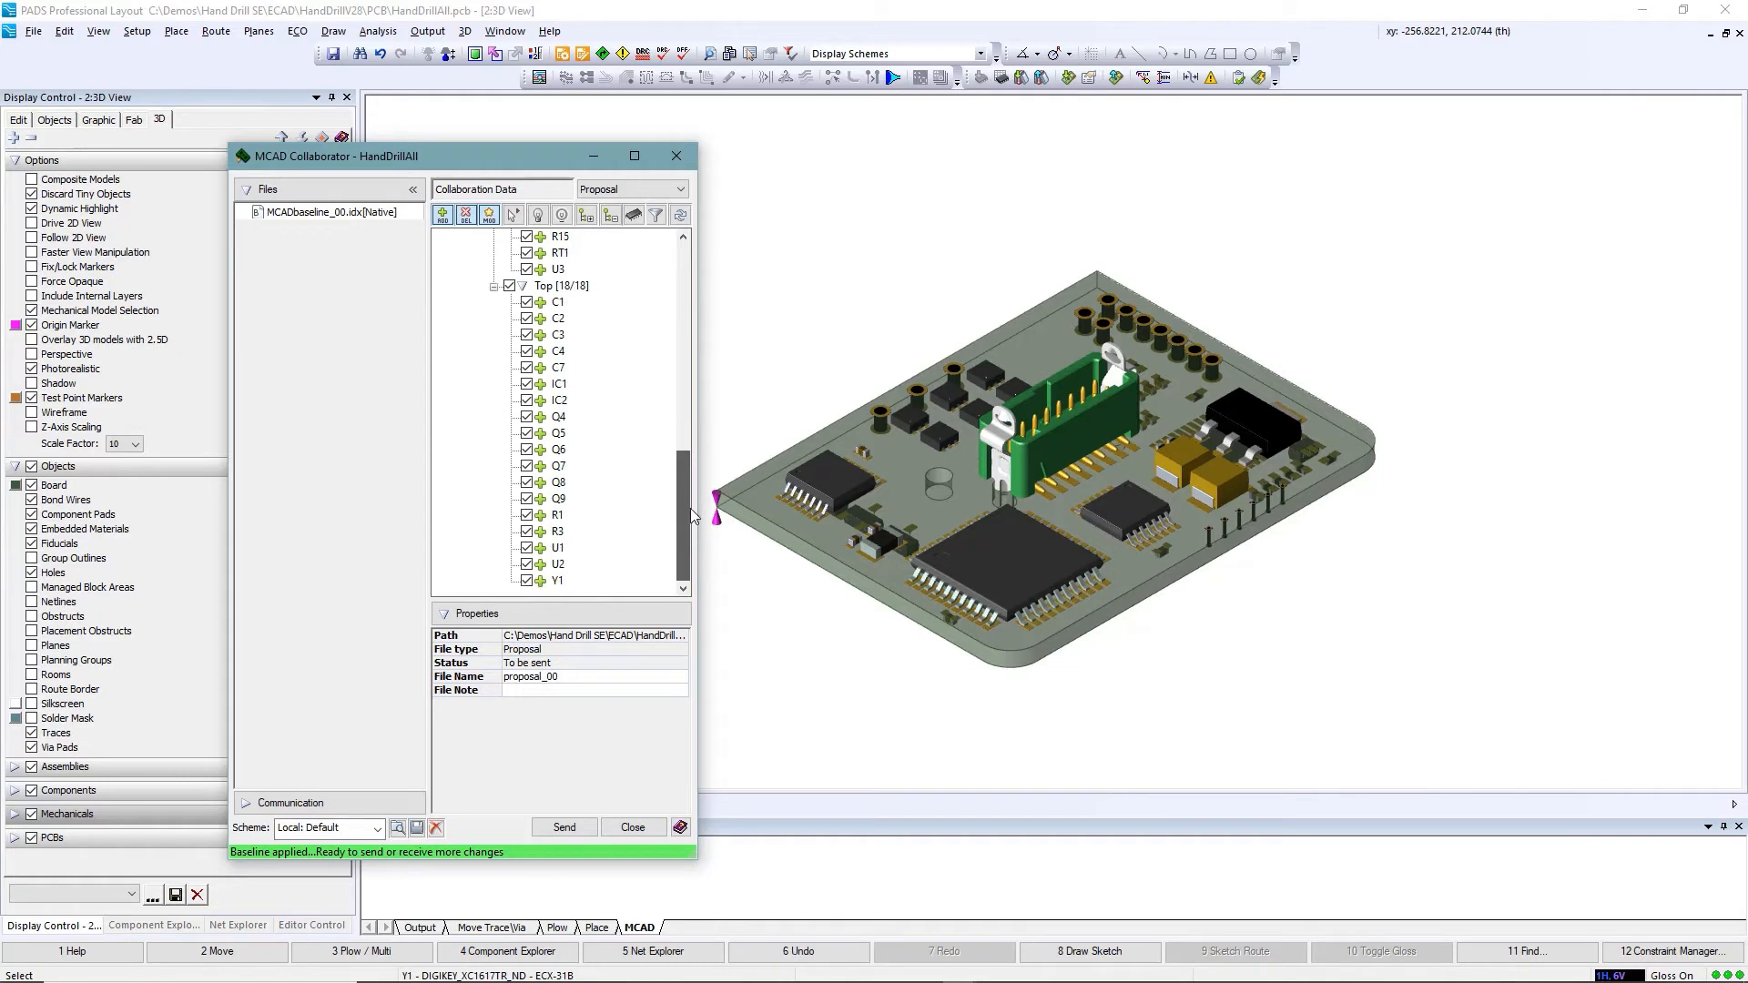
pyautogui.write('Complete part placement')
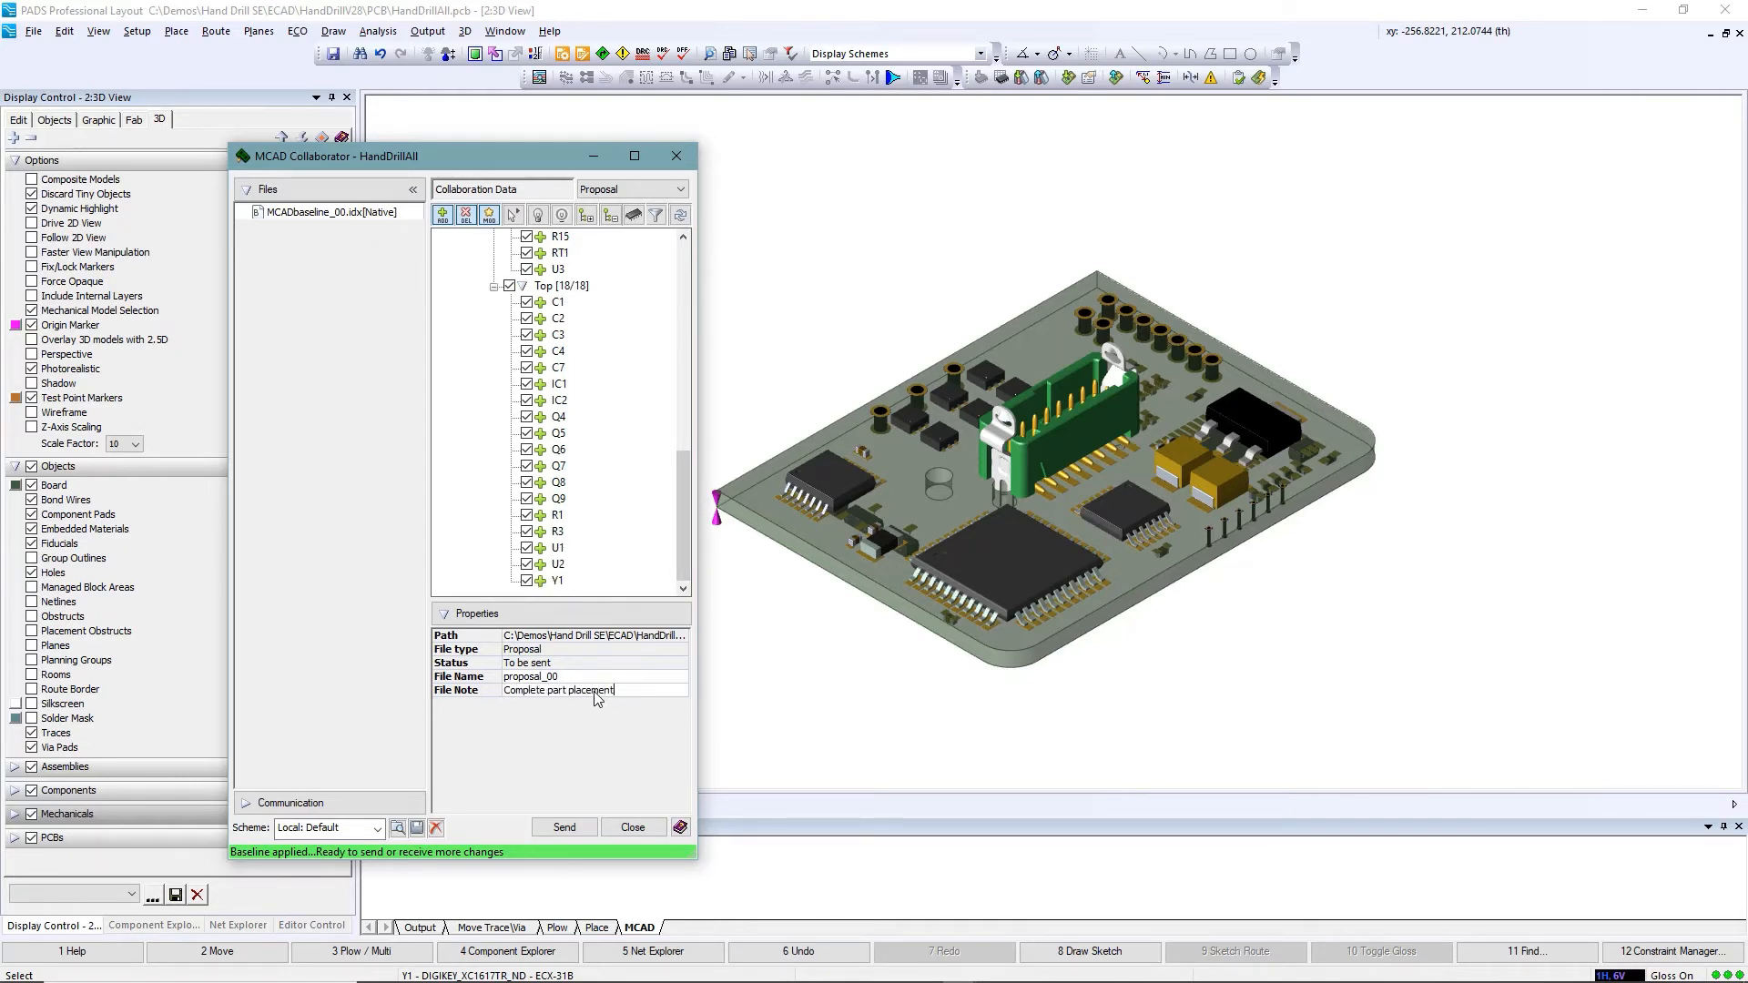
pyautogui.click(574, 828)
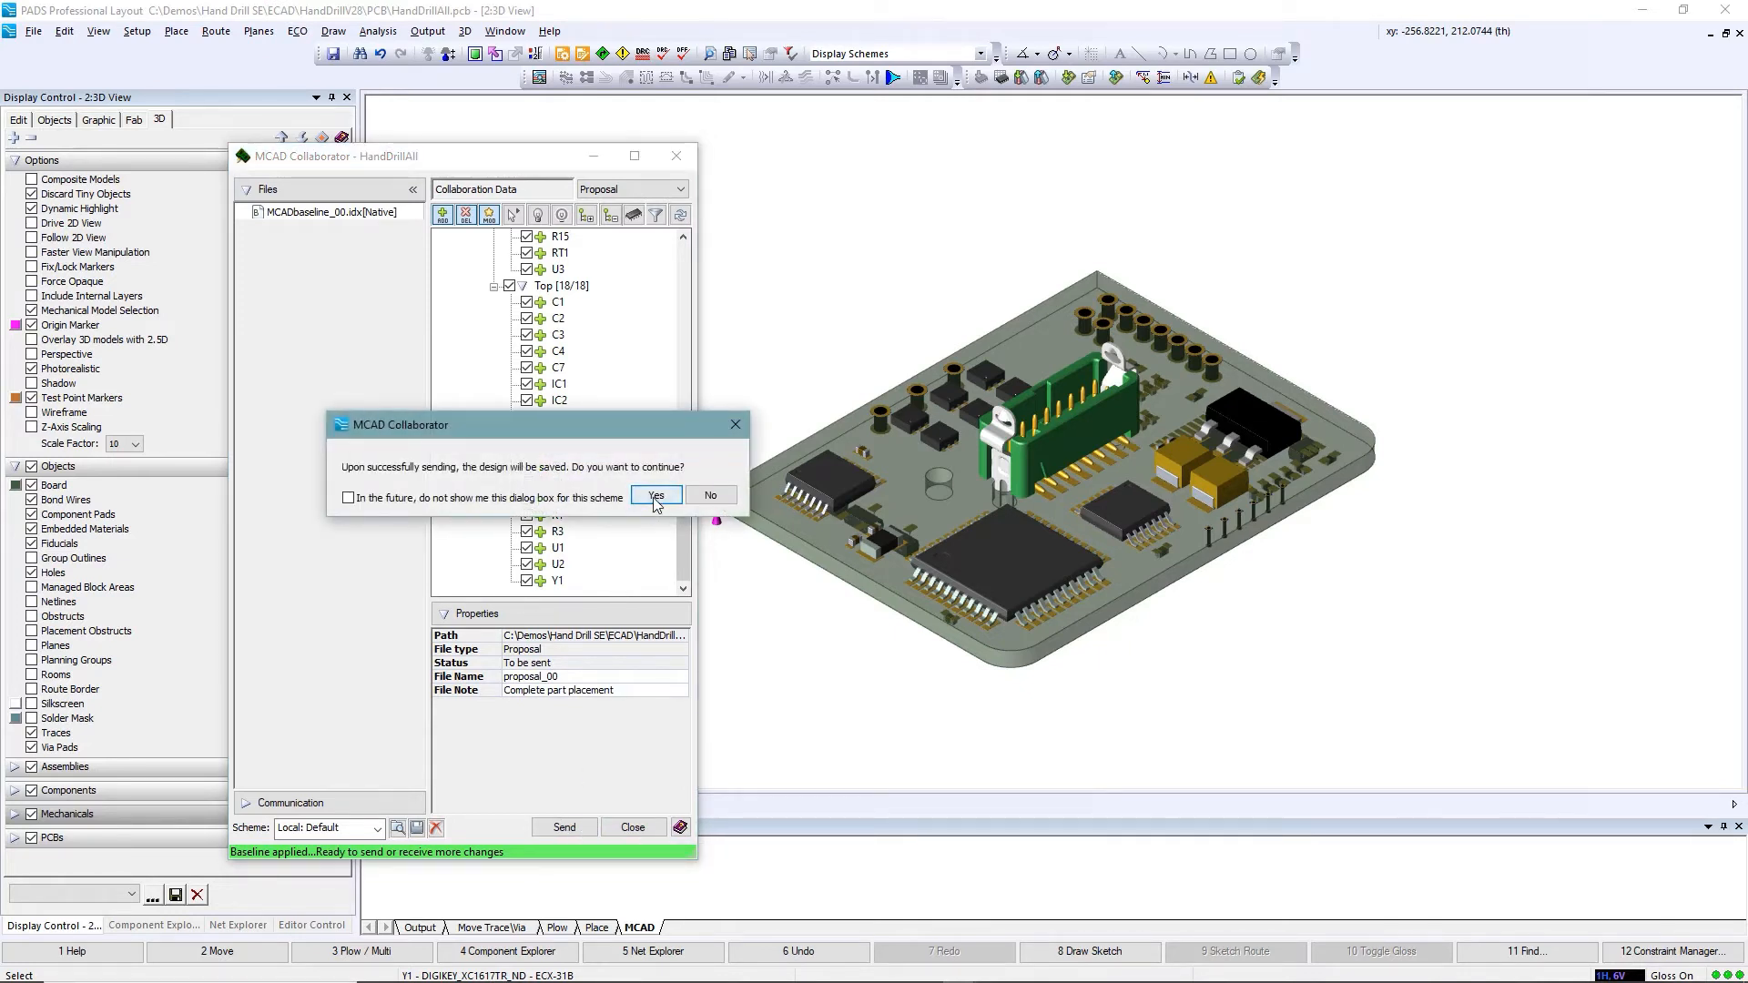
pyautogui.click(656, 496)
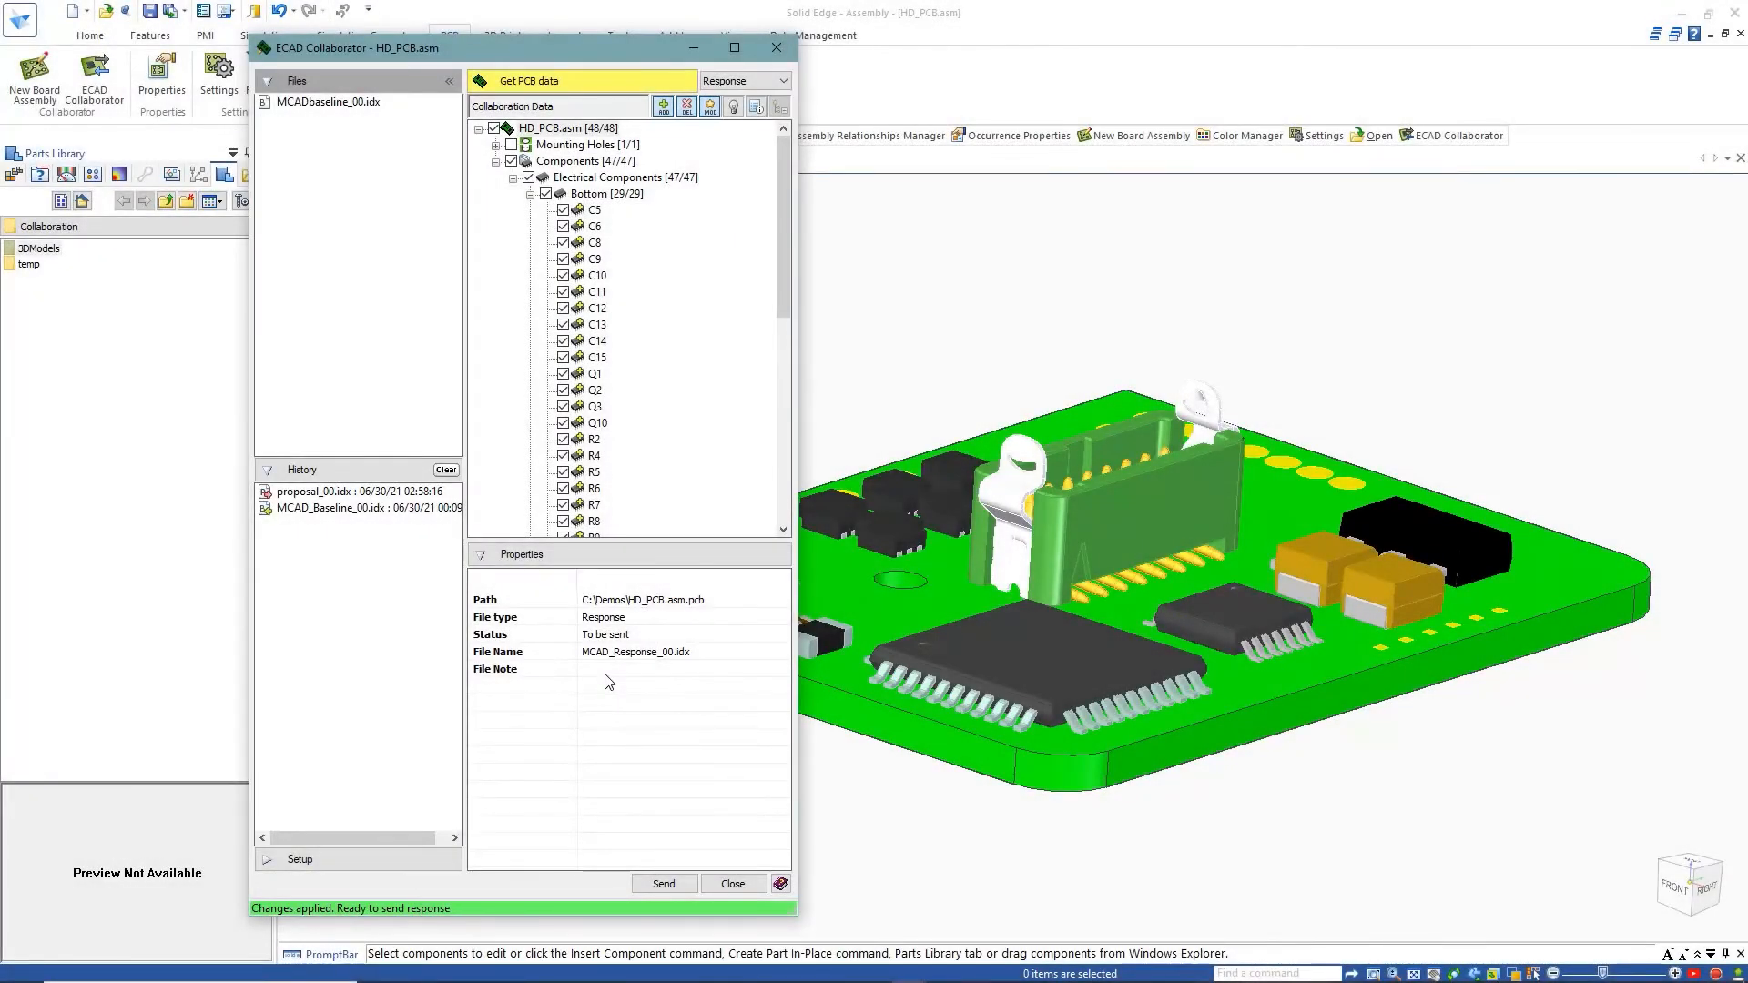
pyautogui.click(607, 673)
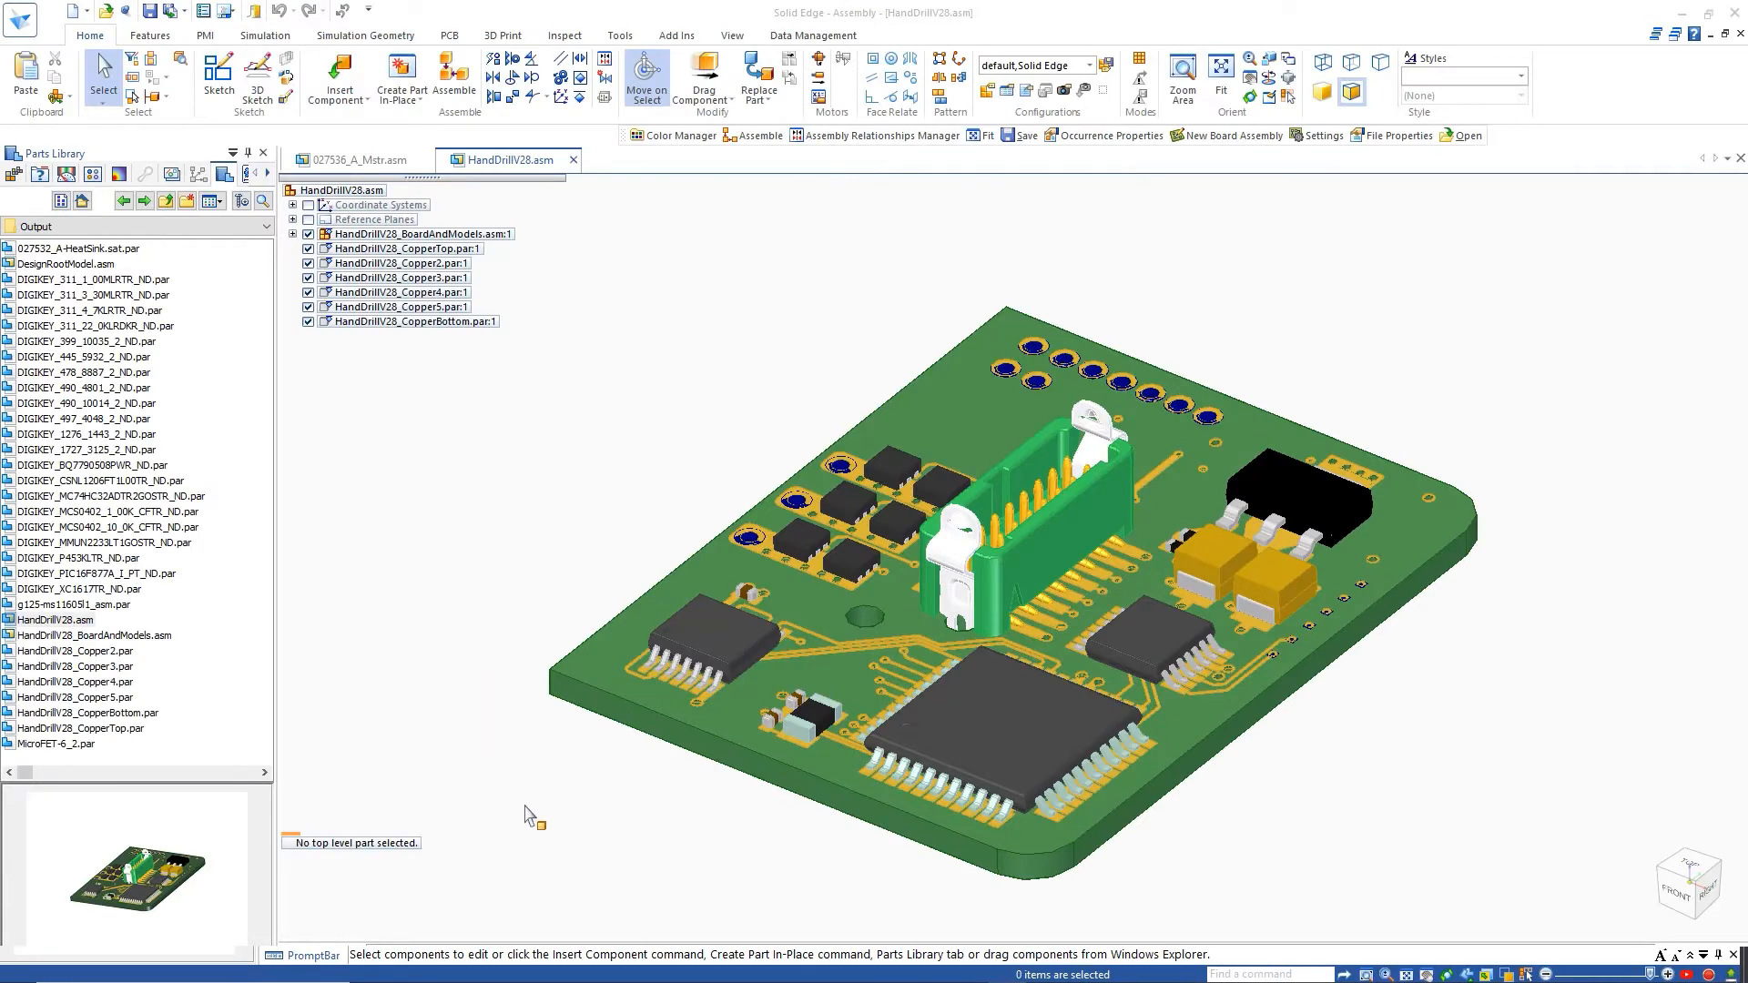
# Hide the CopperTop, CopperBottom and BoardAndModels parts of HandDrillV28.asm to examine the inner copper layers
pyautogui.click(309, 250)
pyautogui.click(308, 321)
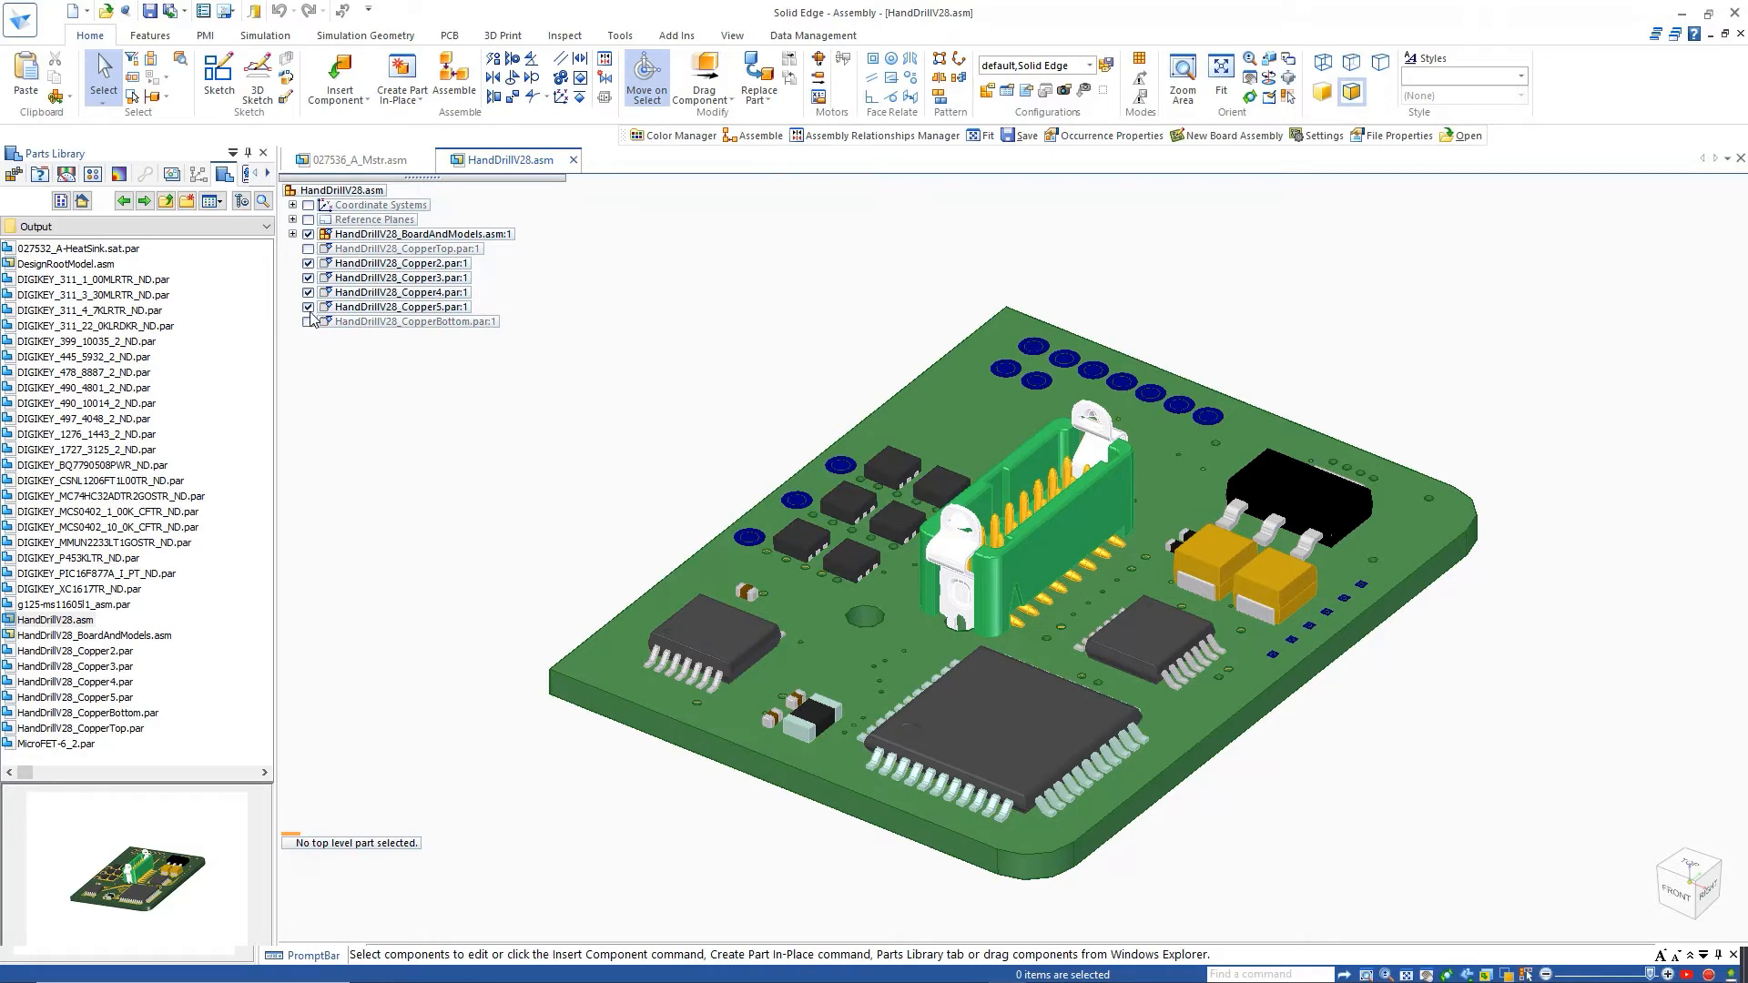
pyautogui.click(308, 235)
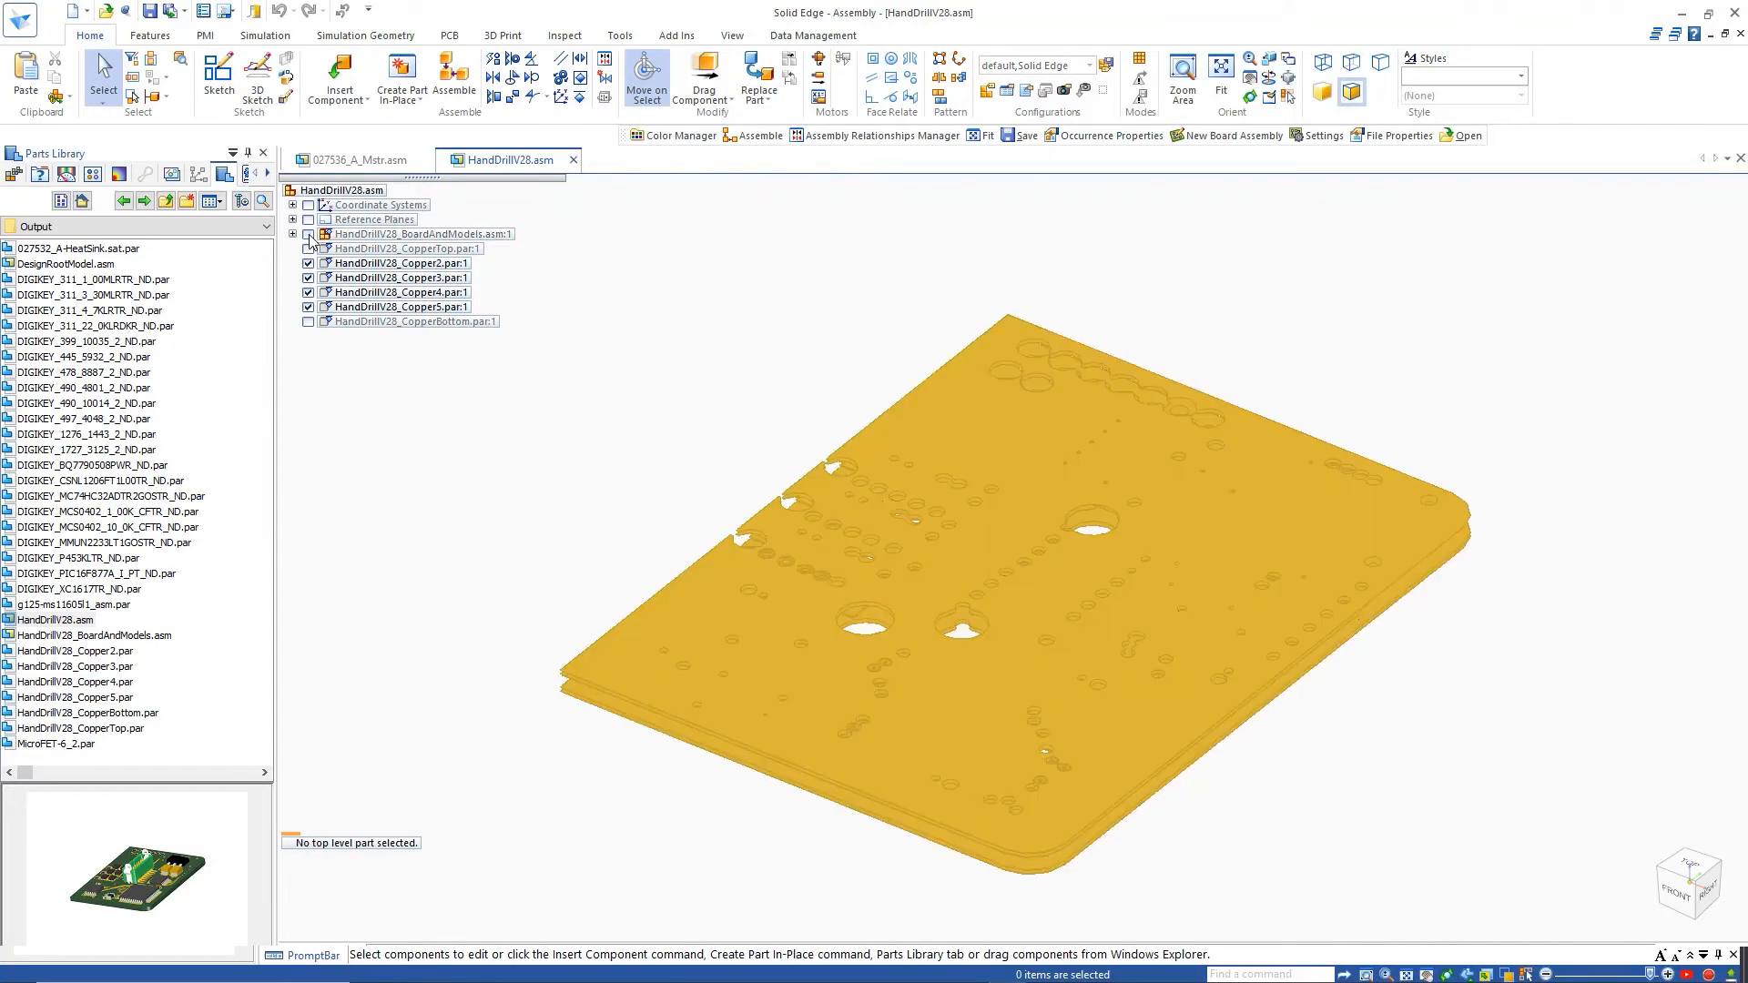
pyautogui.moveTo(612, 531)
pyautogui.mouseDown(button='middle')
pyautogui.moveTo(636, 589)
pyautogui.moveTo(613, 511)
pyautogui.moveTo(628, 448)
pyautogui.moveTo(663, 422)
pyautogui.moveTo(616, 488)
pyautogui.moveTo(611, 538)
pyautogui.mouseUp(button='middle')
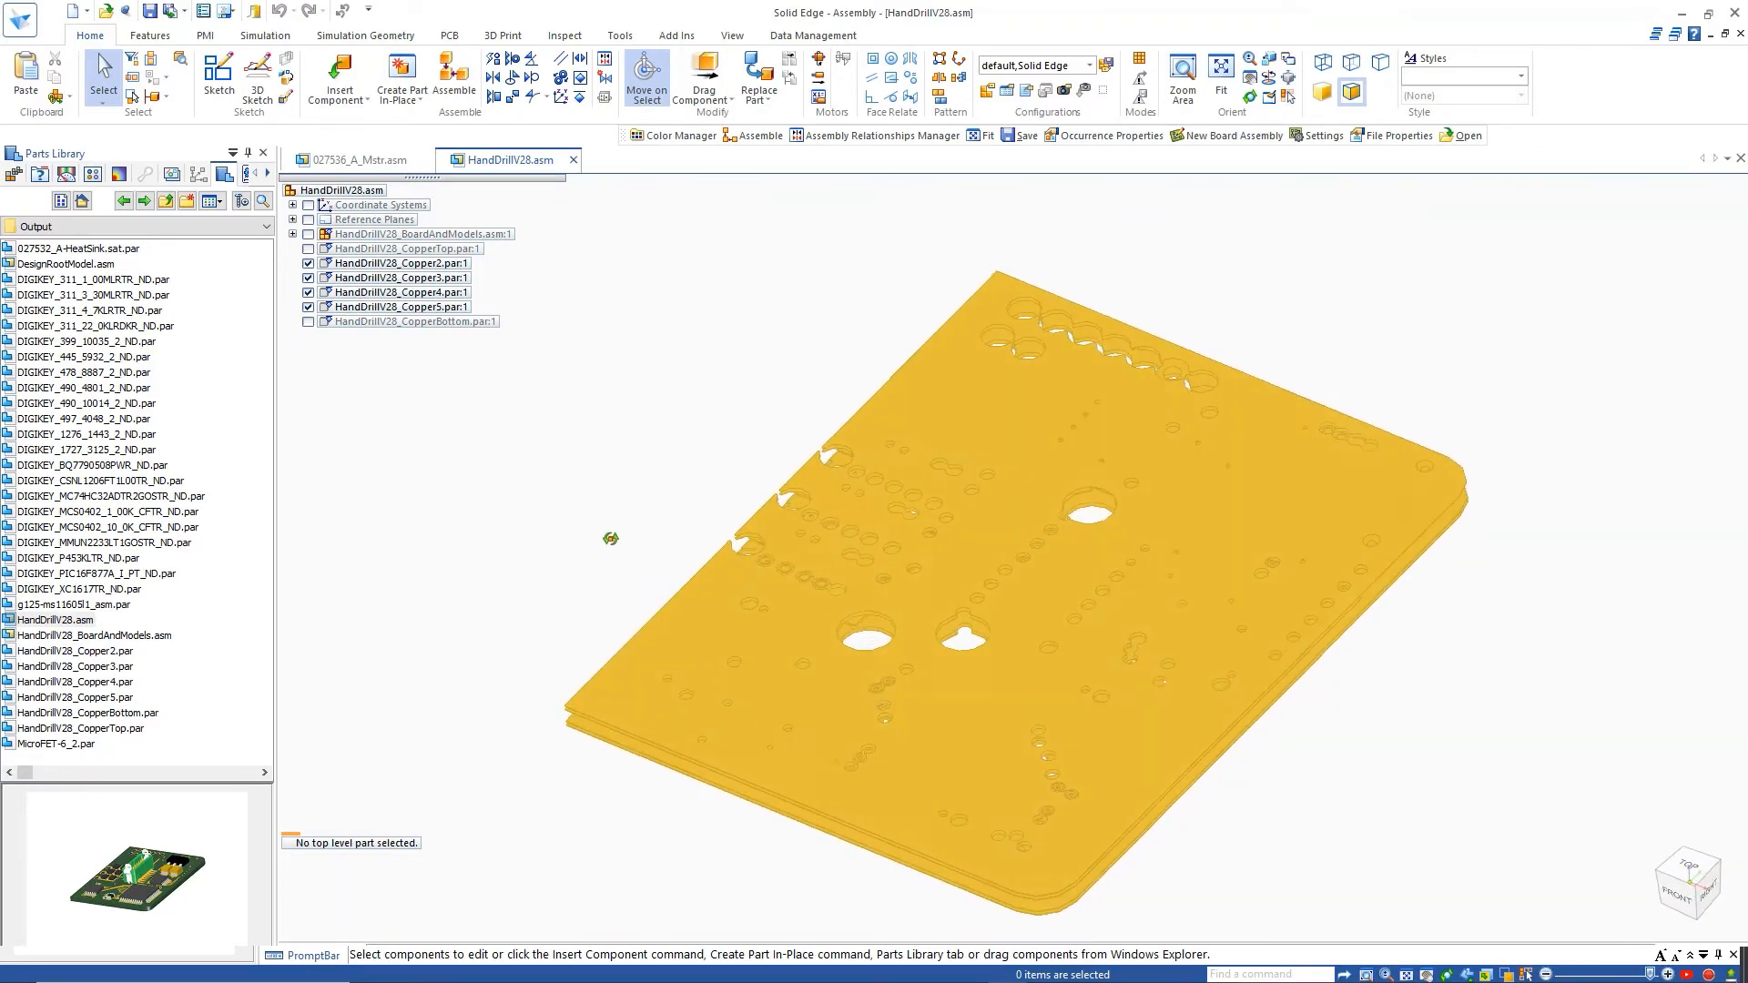
# Show the CopperBottom, CopperTop and BoardAndModels parts of HandDrillV28.asm again and inspect the complete board
pyautogui.click(308, 321)
pyautogui.click(309, 249)
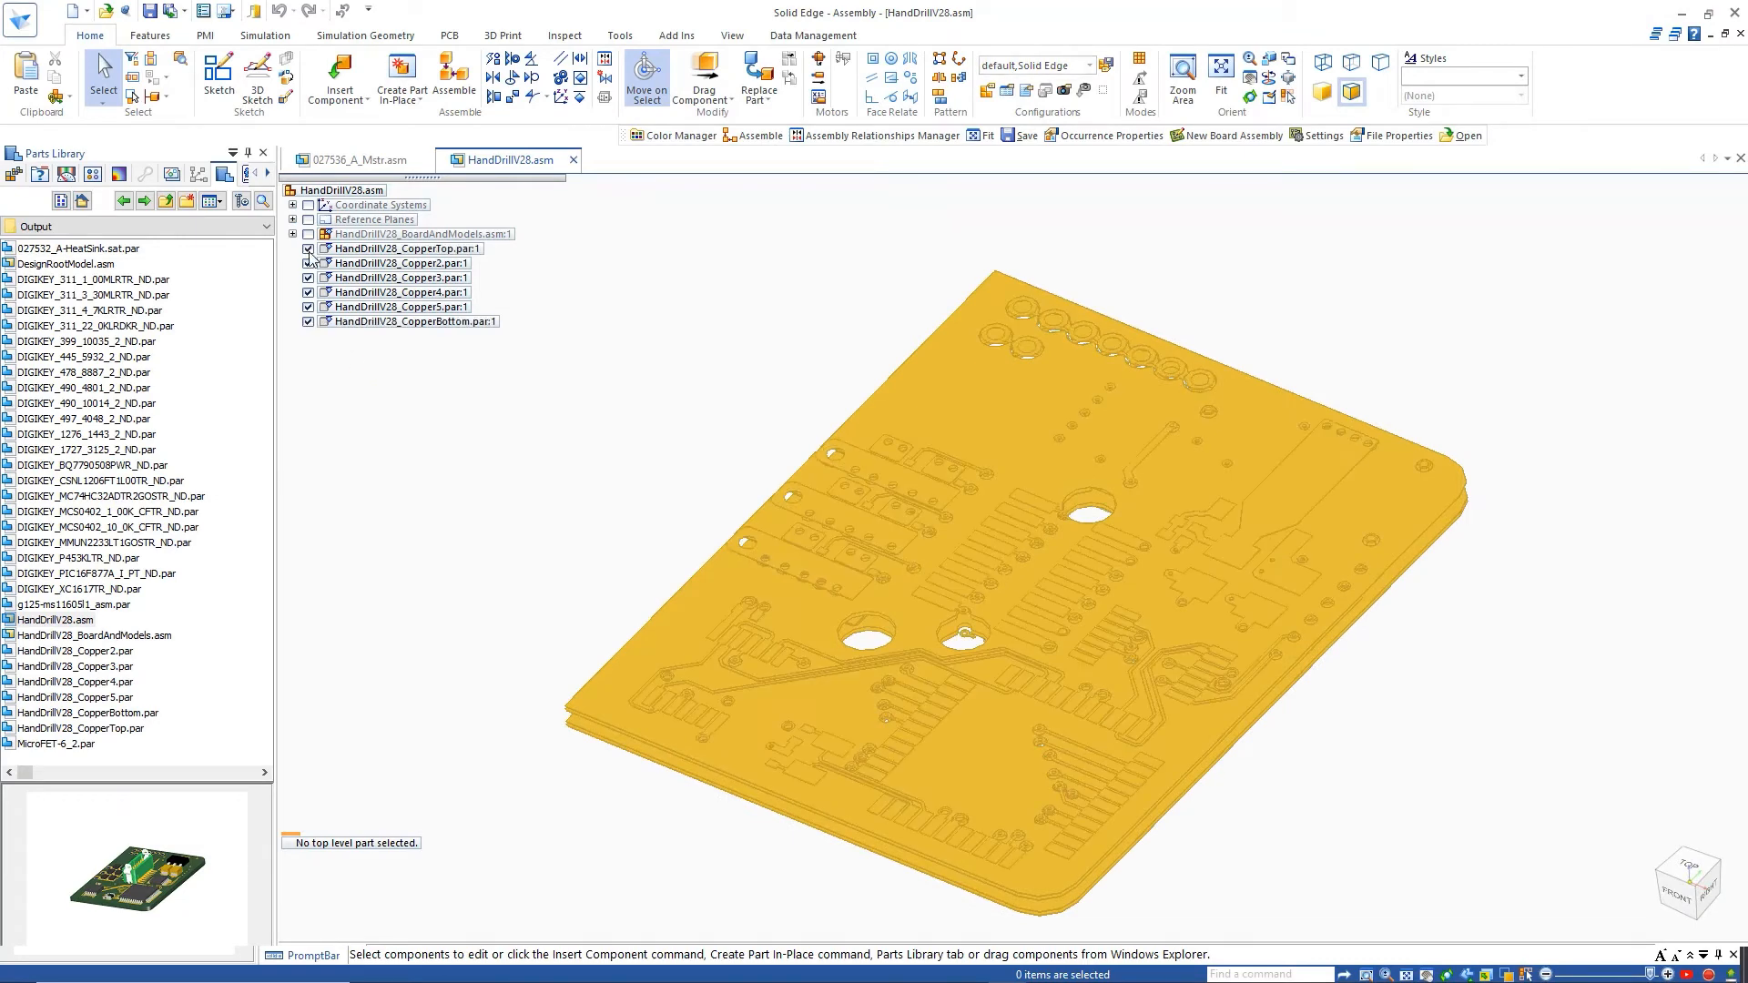
pyautogui.click(308, 234)
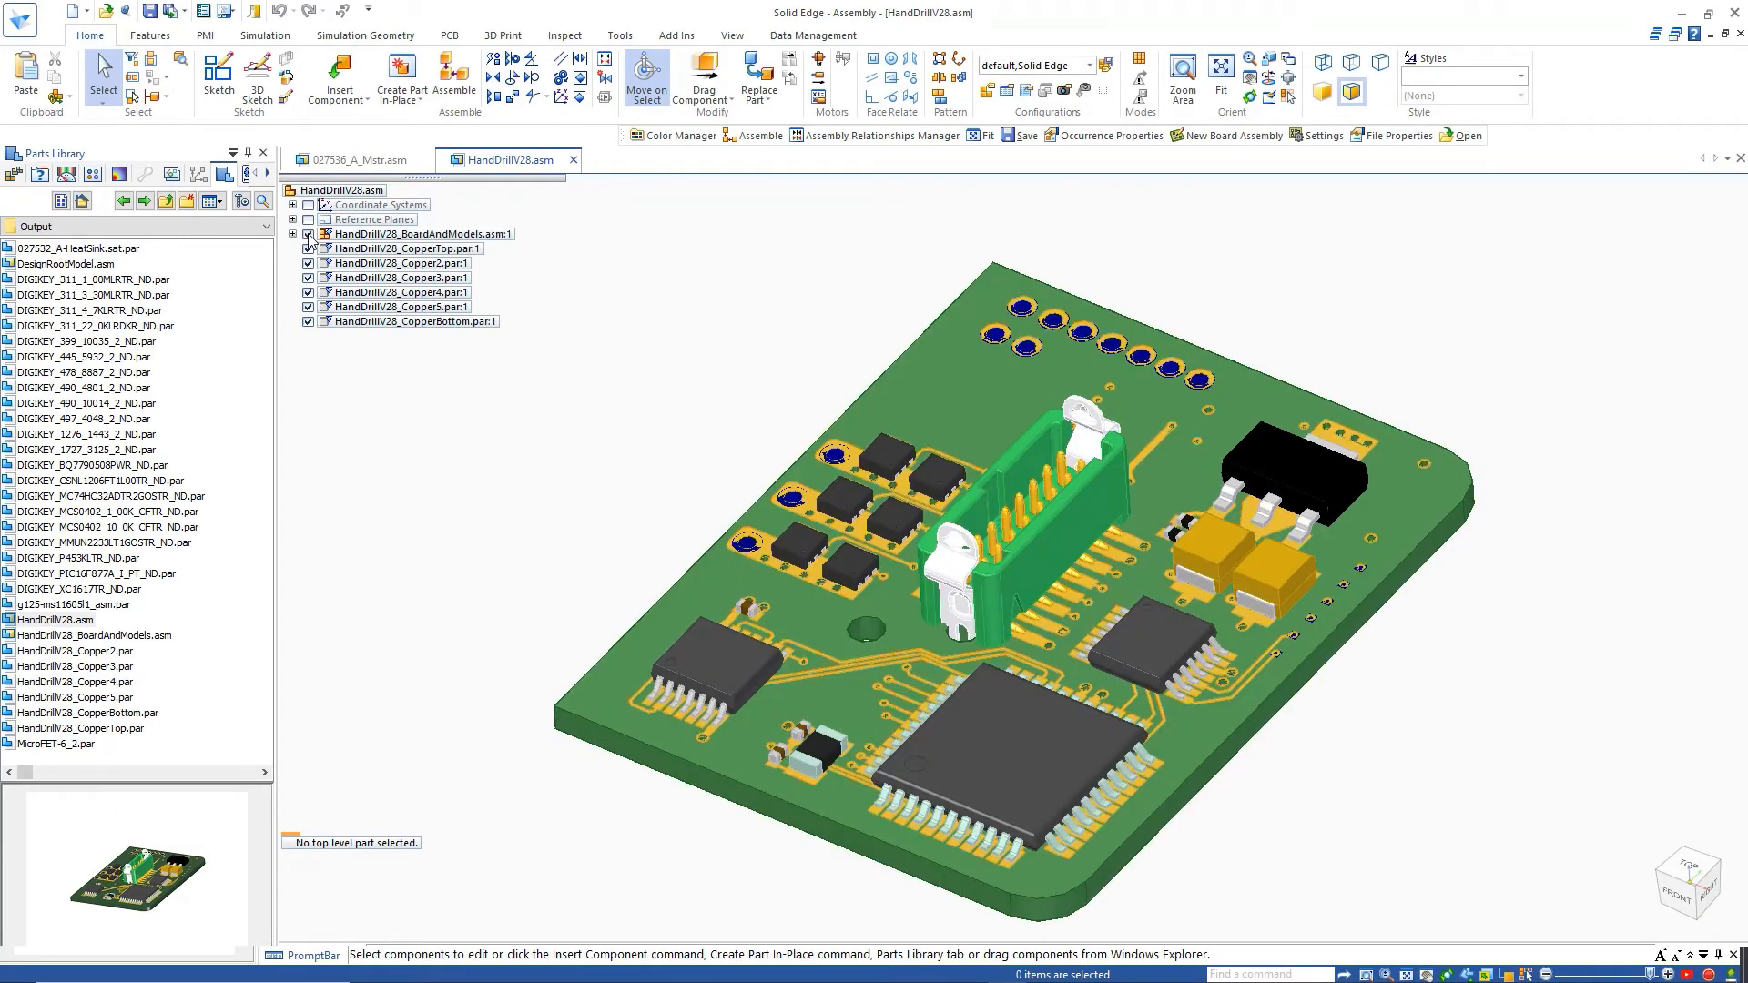
pyautogui.moveTo(586, 598); pyautogui.dragTo(586, 560, button='middle')
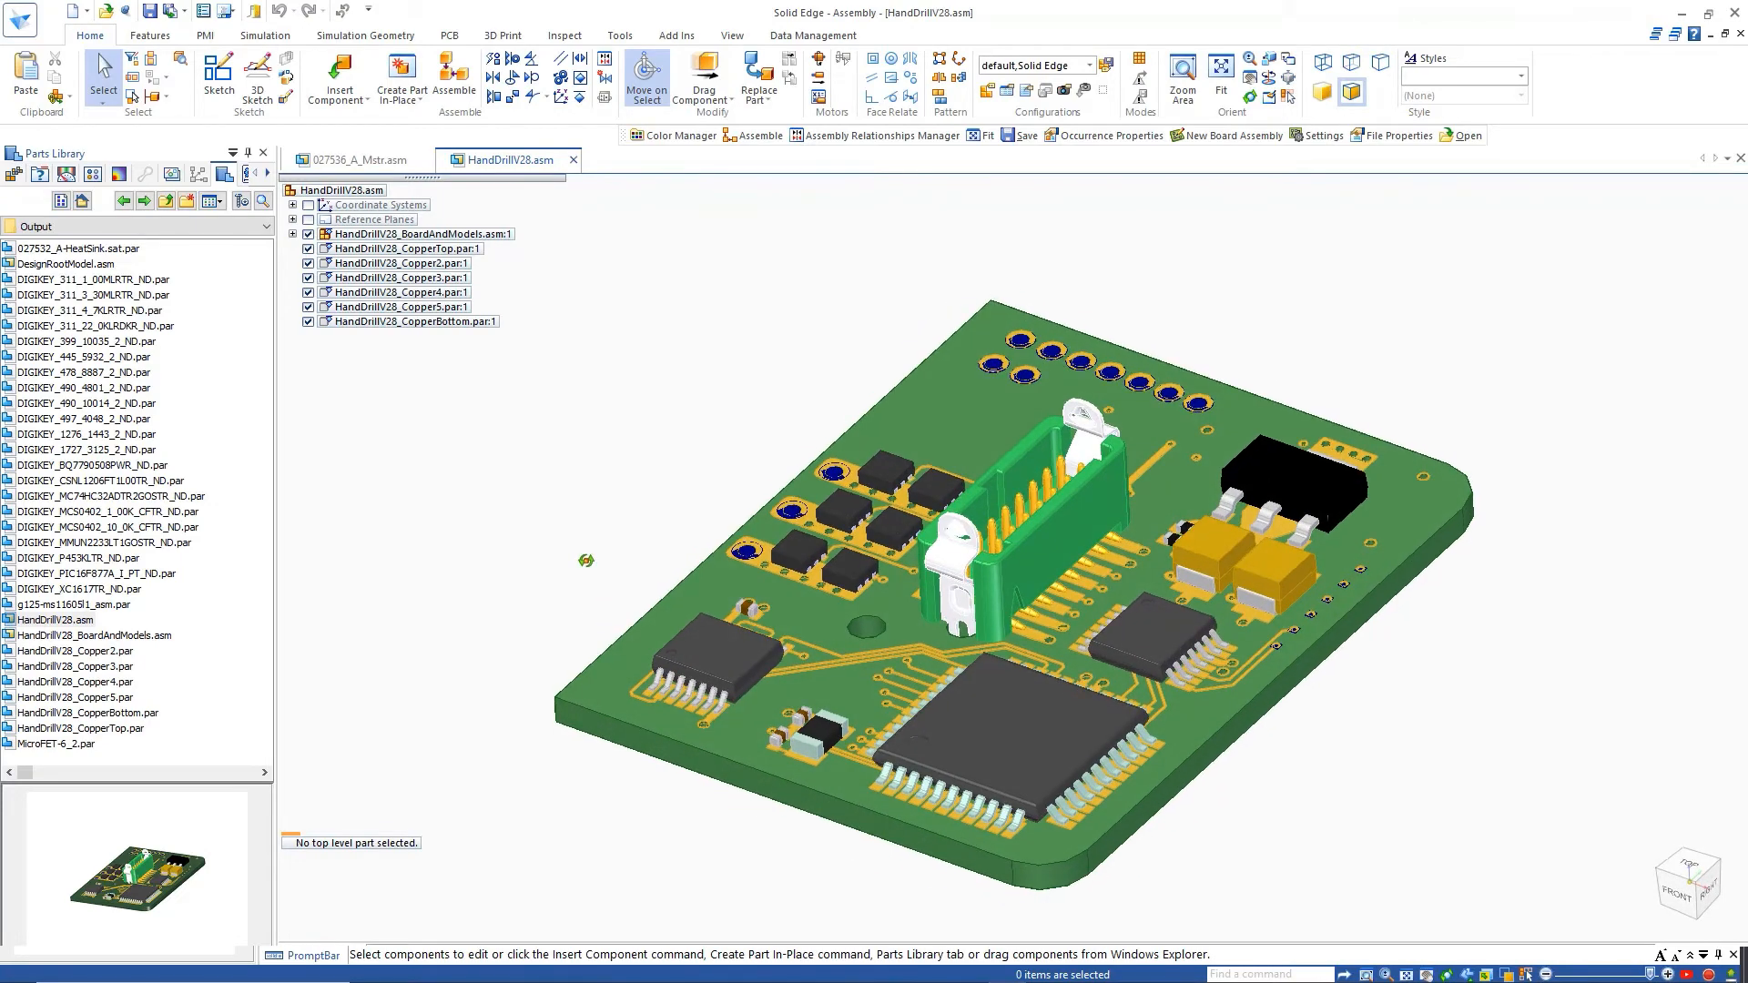
# Switch to the 027536_A_Mstr.asm assembly and examine how the circuit board fits inside the drill housing
pyautogui.click(405, 163)
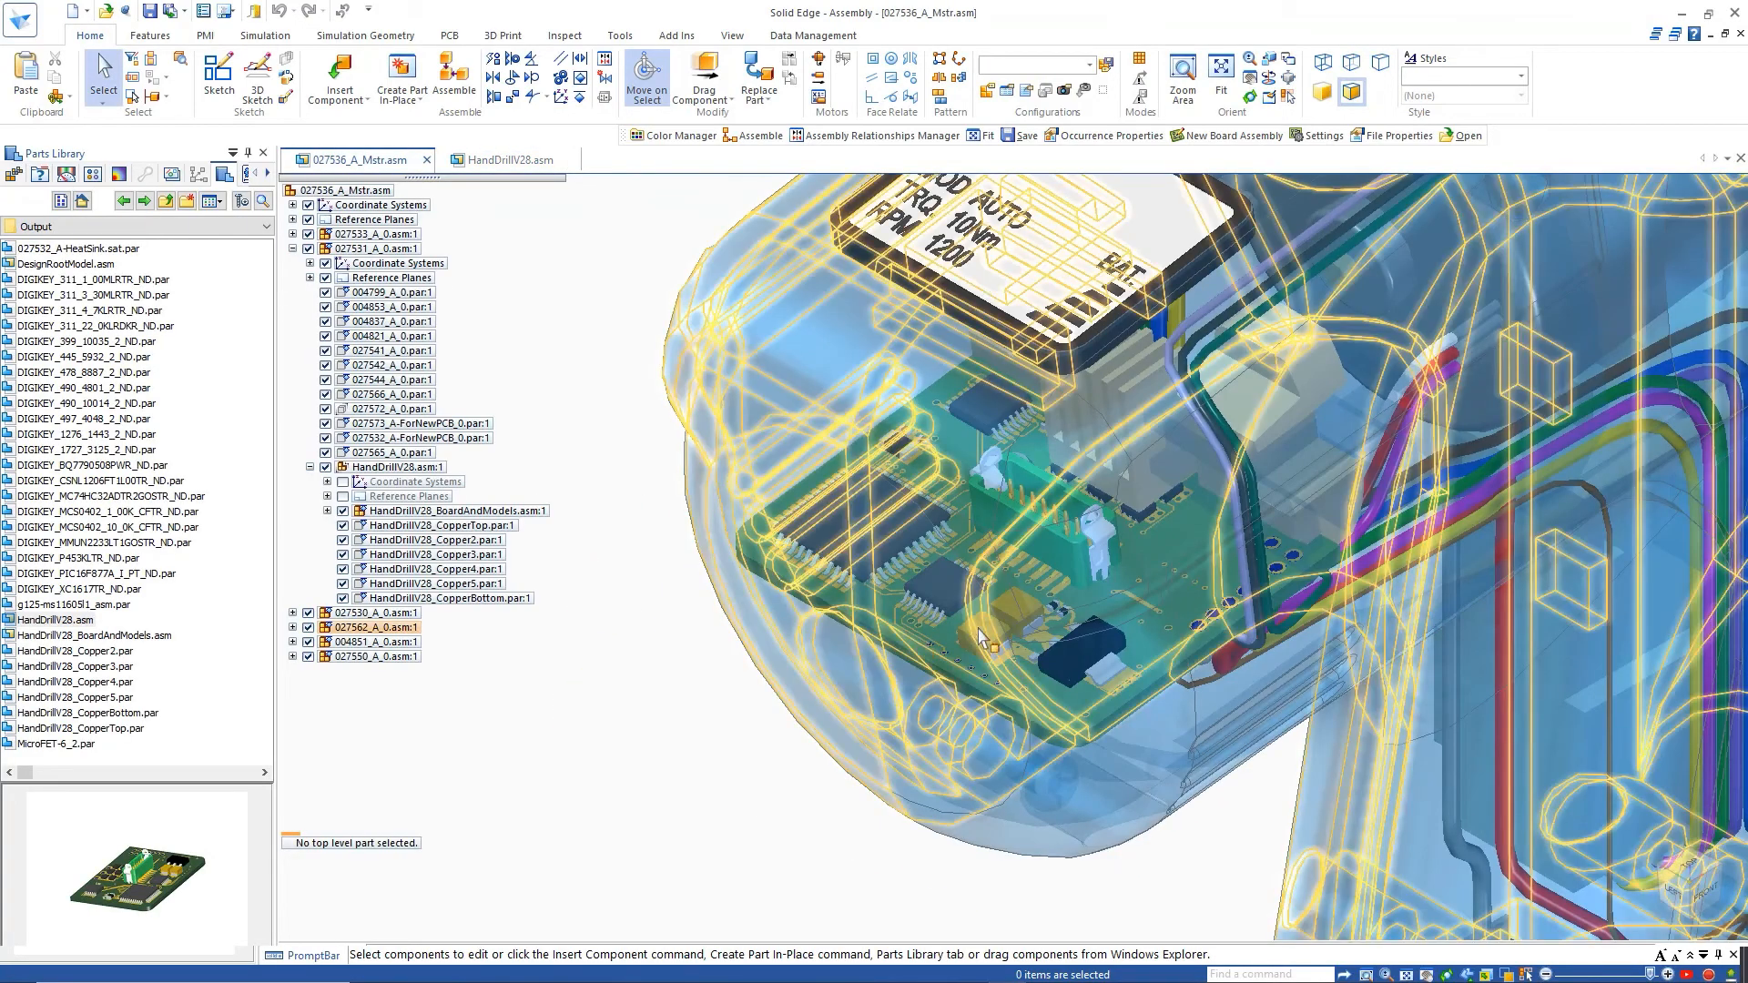
pyautogui.scroll(5, 984, 634)
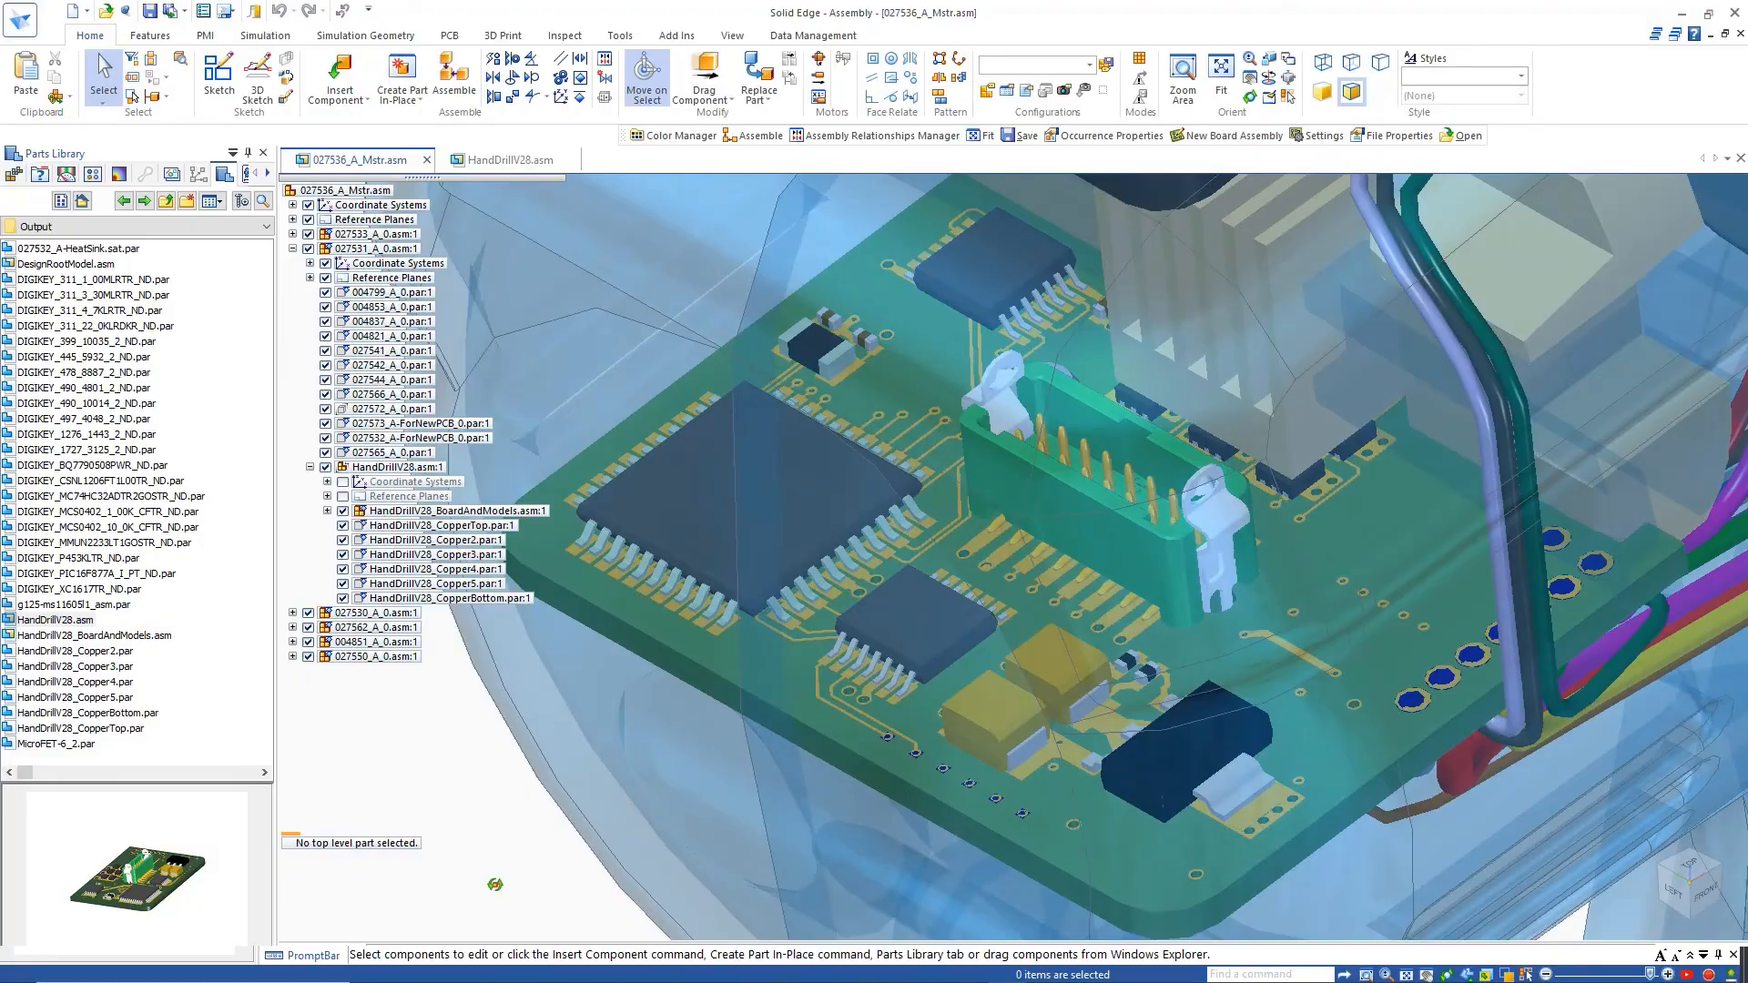
pyautogui.moveTo(495, 884); pyautogui.dragTo(782, 795, button='middle')
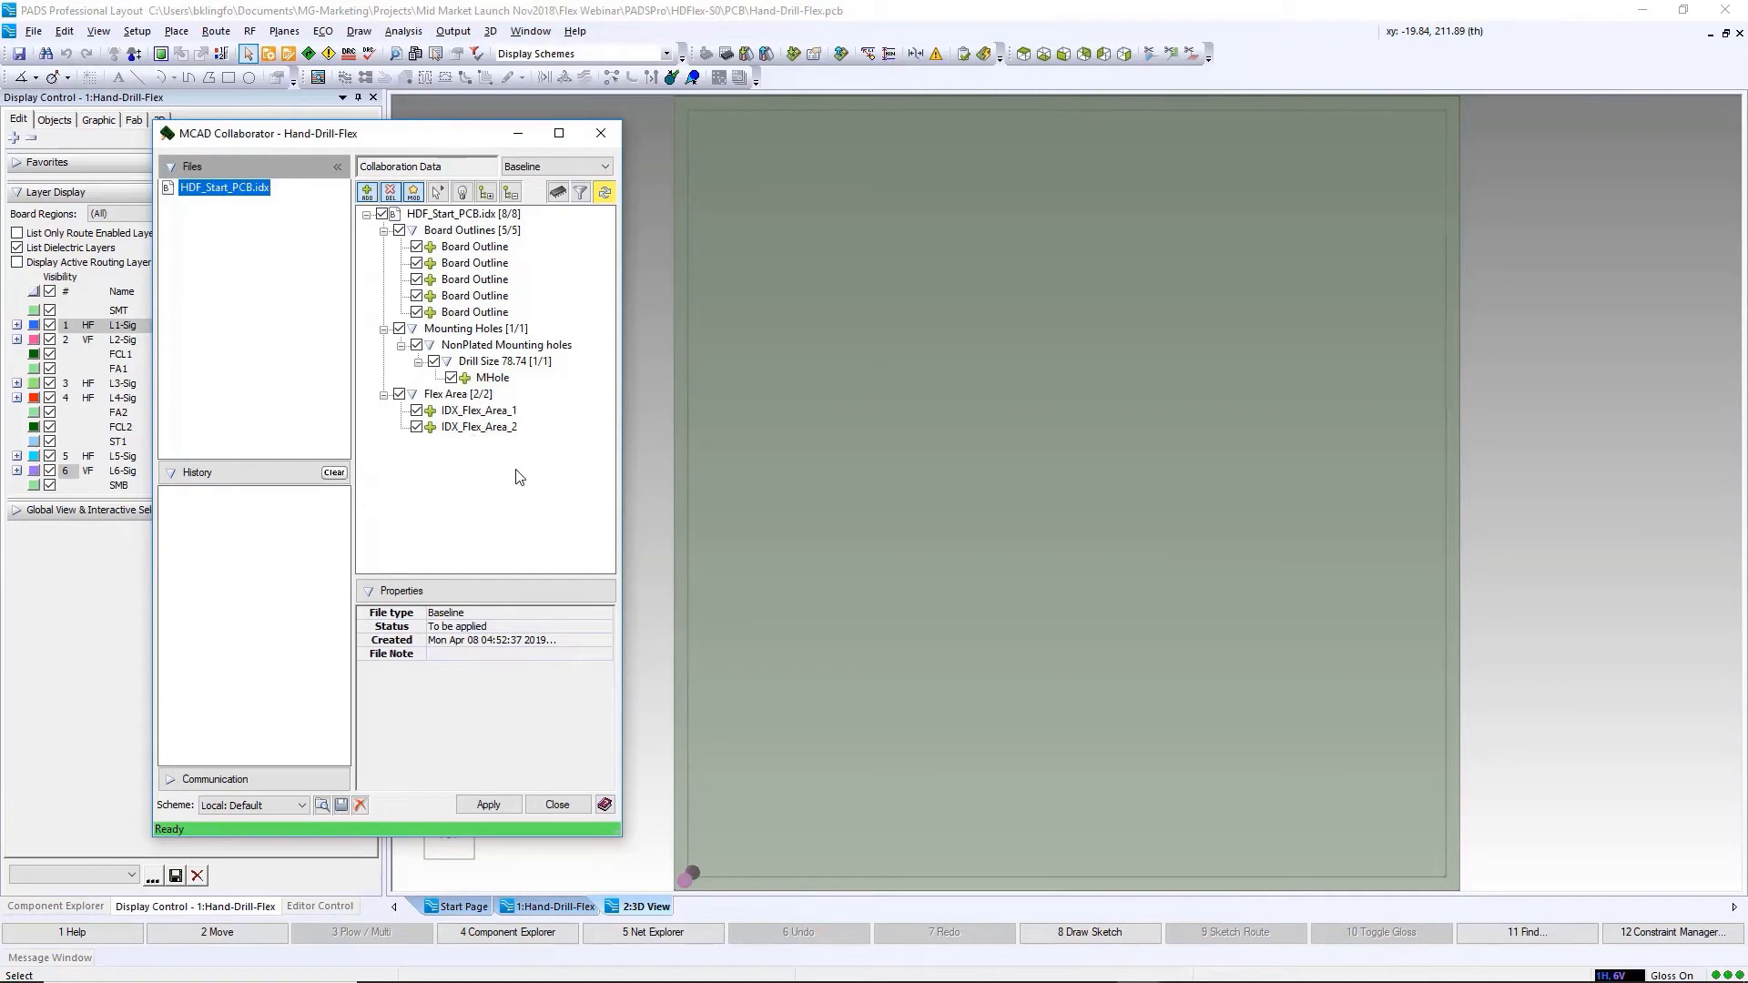
# Apply the HDF_Start_PCB.idx baseline to the Hand-Drill-Flex design and close the MCAD Collaborator
pyautogui.click(501, 805)
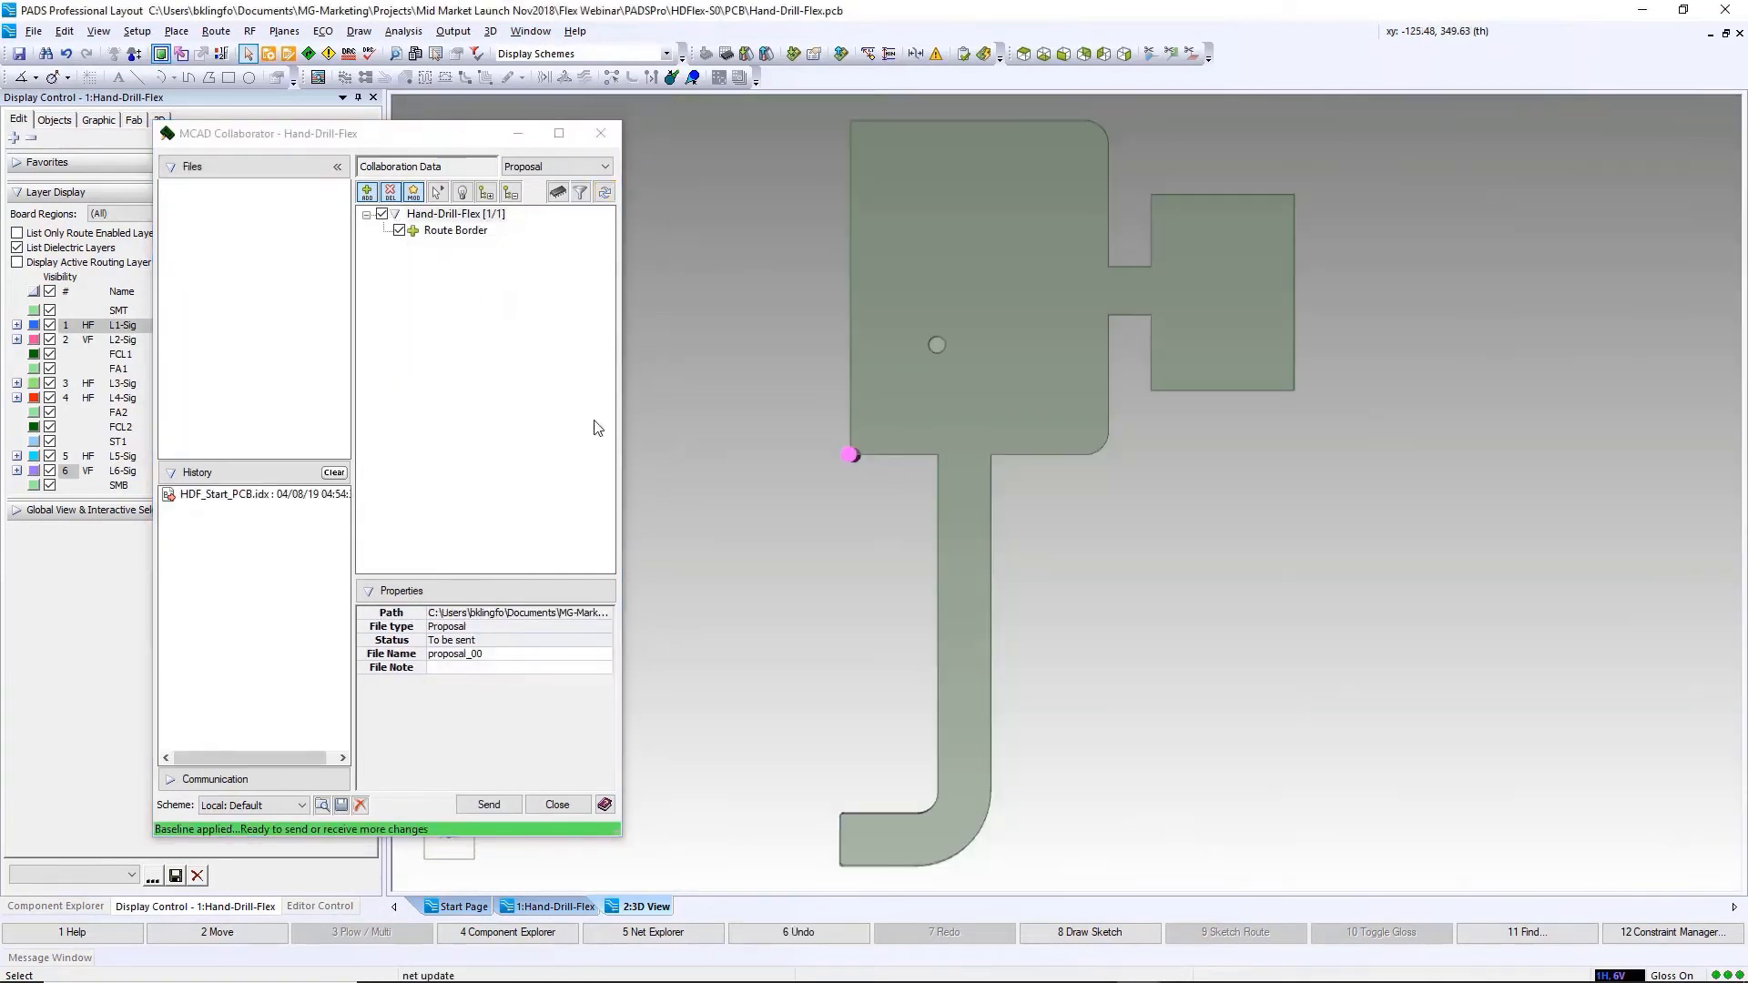
pyautogui.click(570, 810)
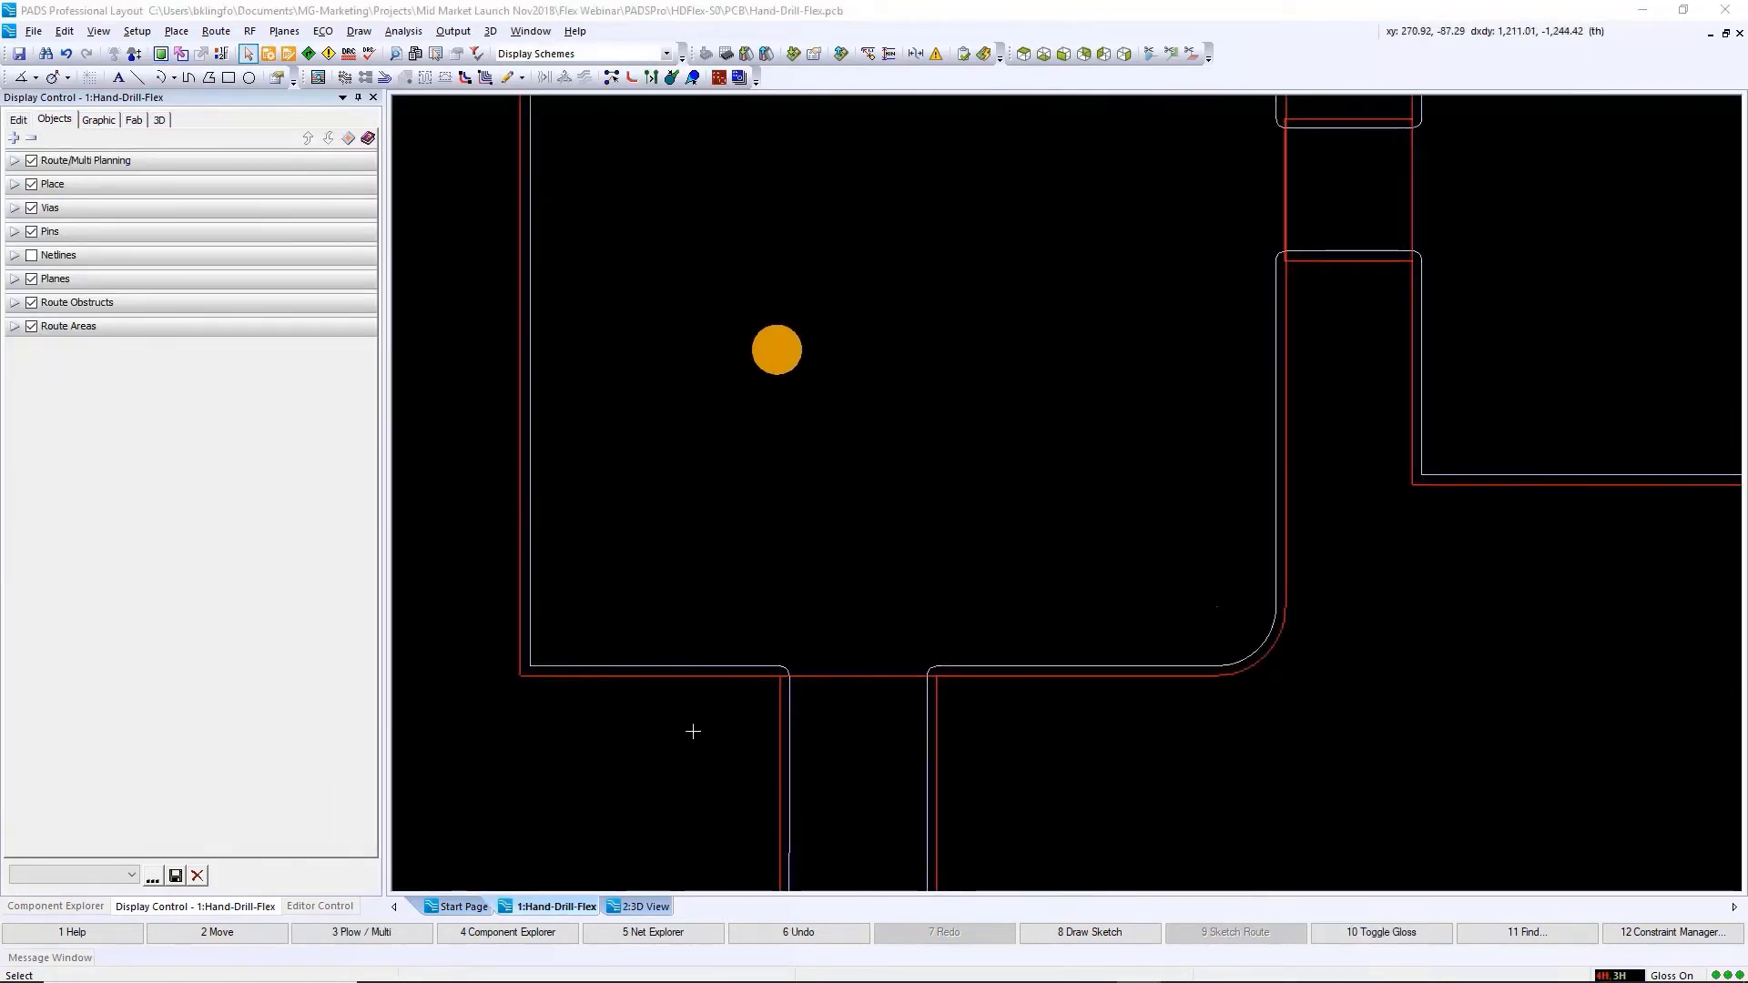
# Rename the flex board outline IDX_Flex_Area_2 below the main board as Flex_LCD
pyautogui.doubleClick(780, 712)
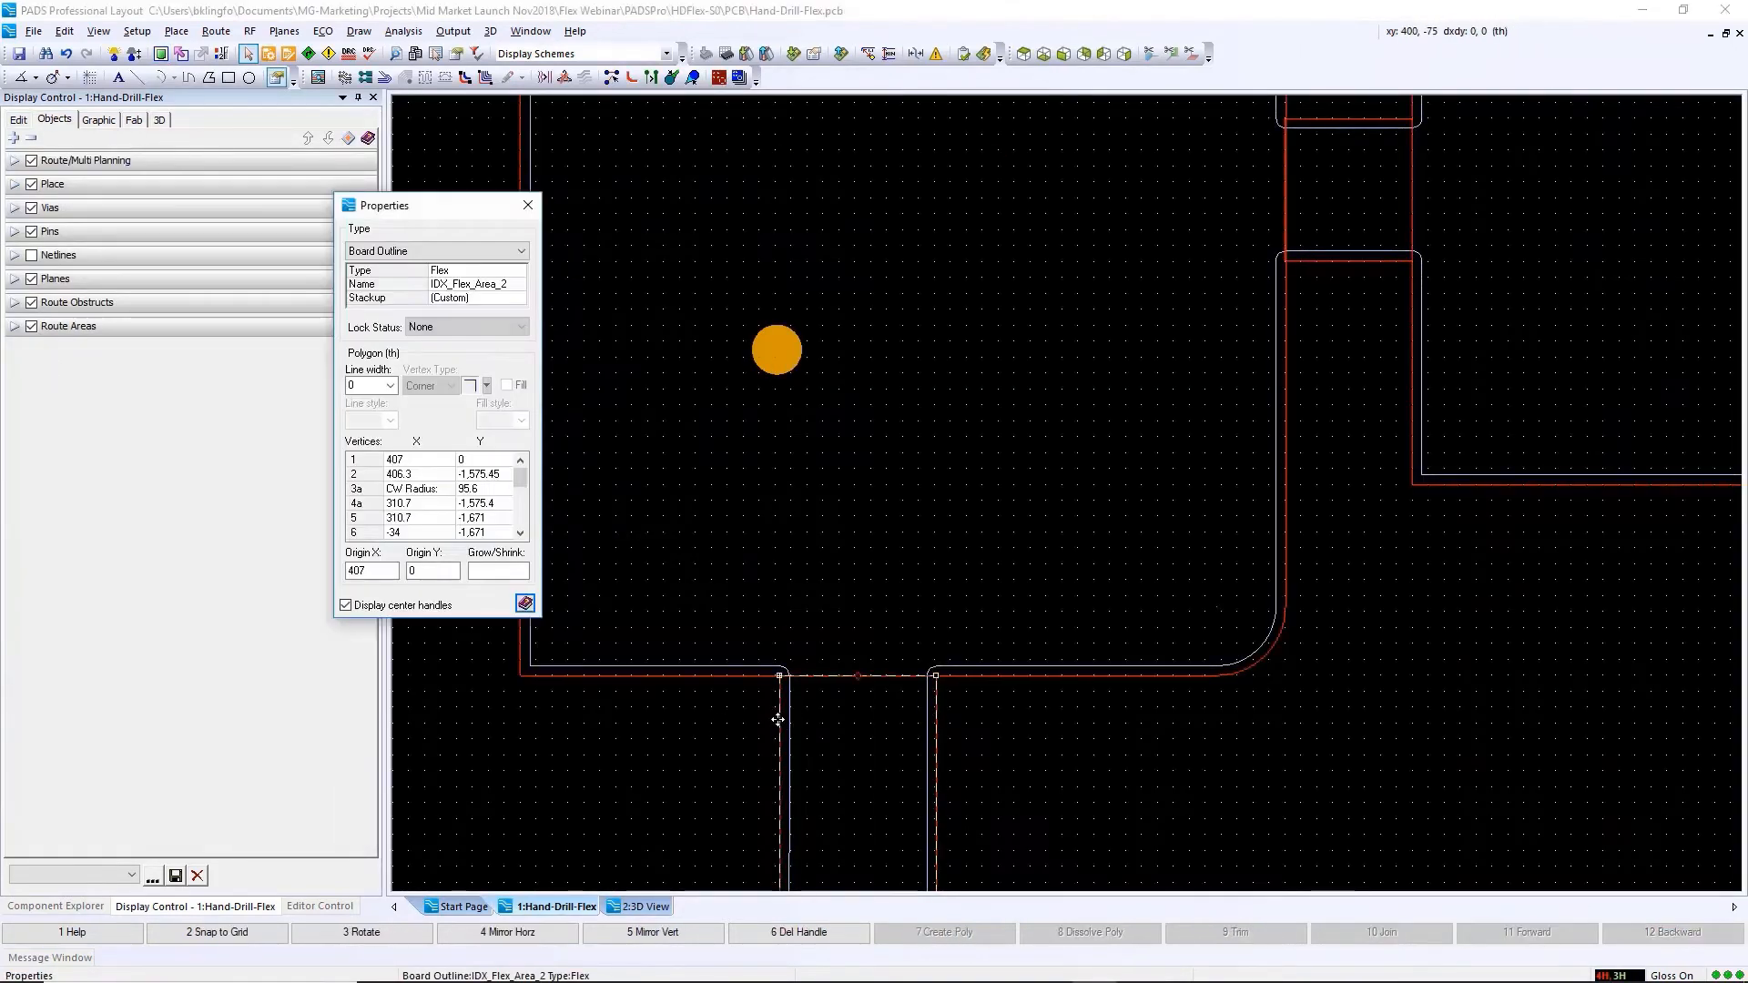
pyautogui.click(512, 285)
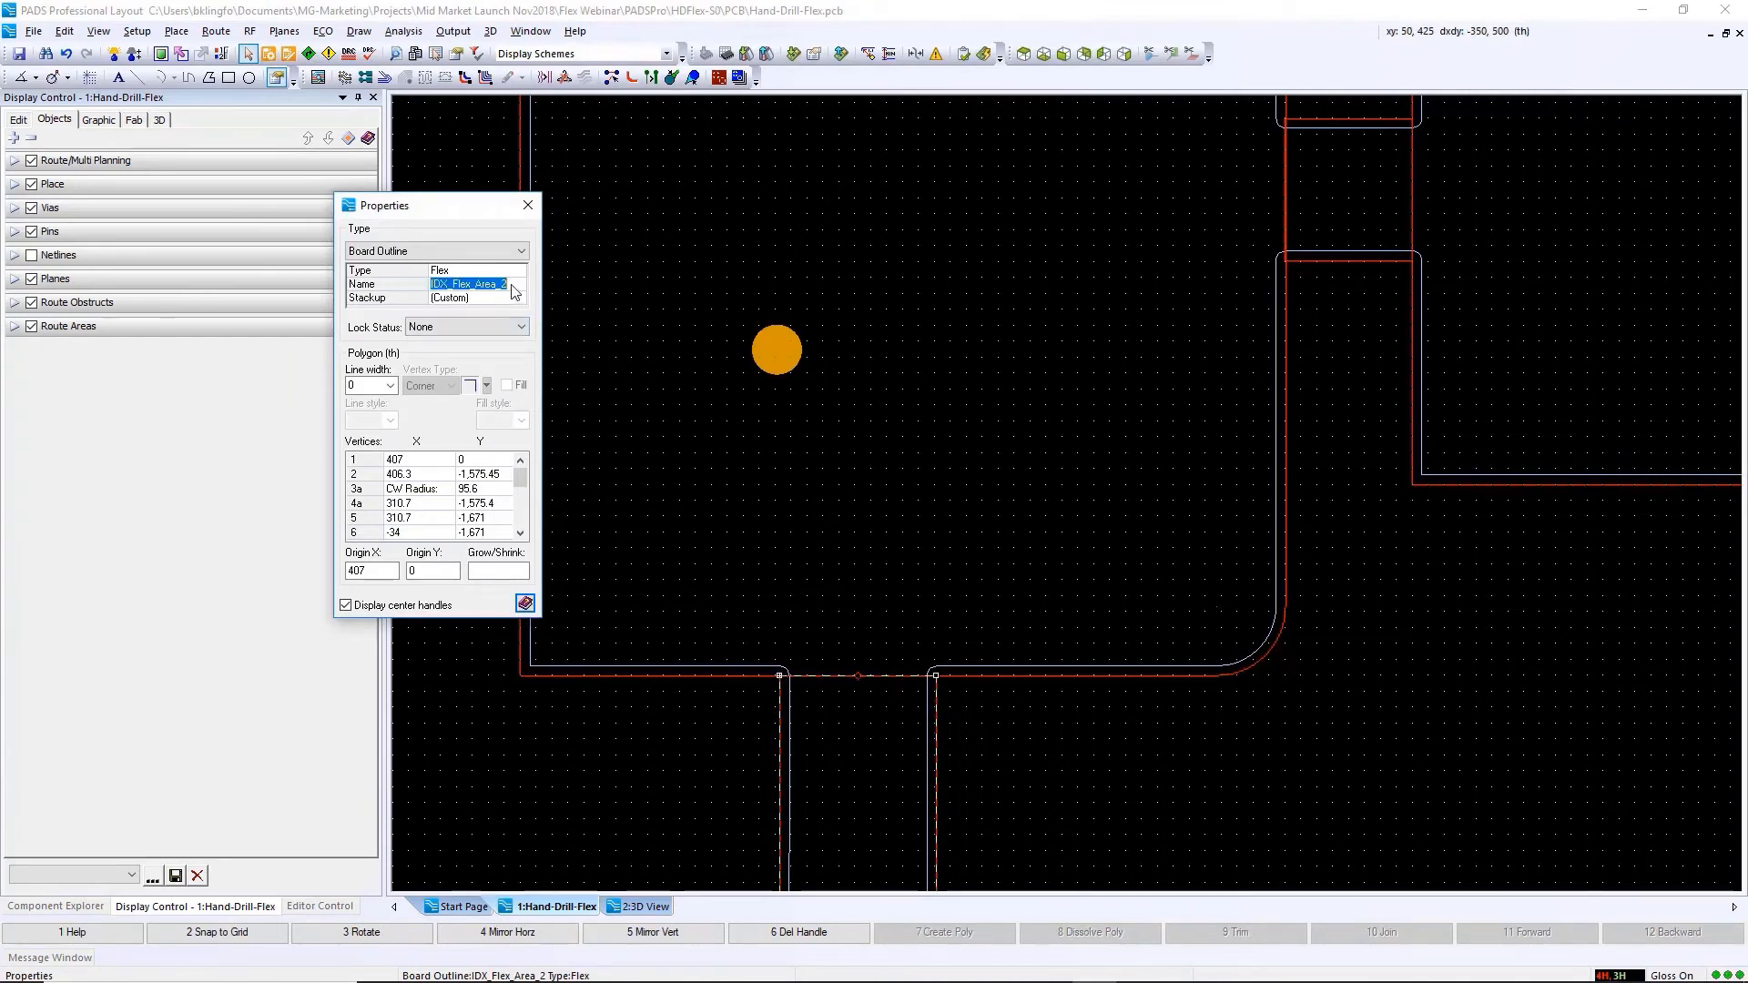
pyautogui.write('Flex_LCD')
pyautogui.press('Return')
# Give the Flex_LCD outline a custom stackup containing only FCL1, FA1, L3-Sig, FS1, L4-Sig, FA2, FCL2 and ST1
pyautogui.click(517, 297)
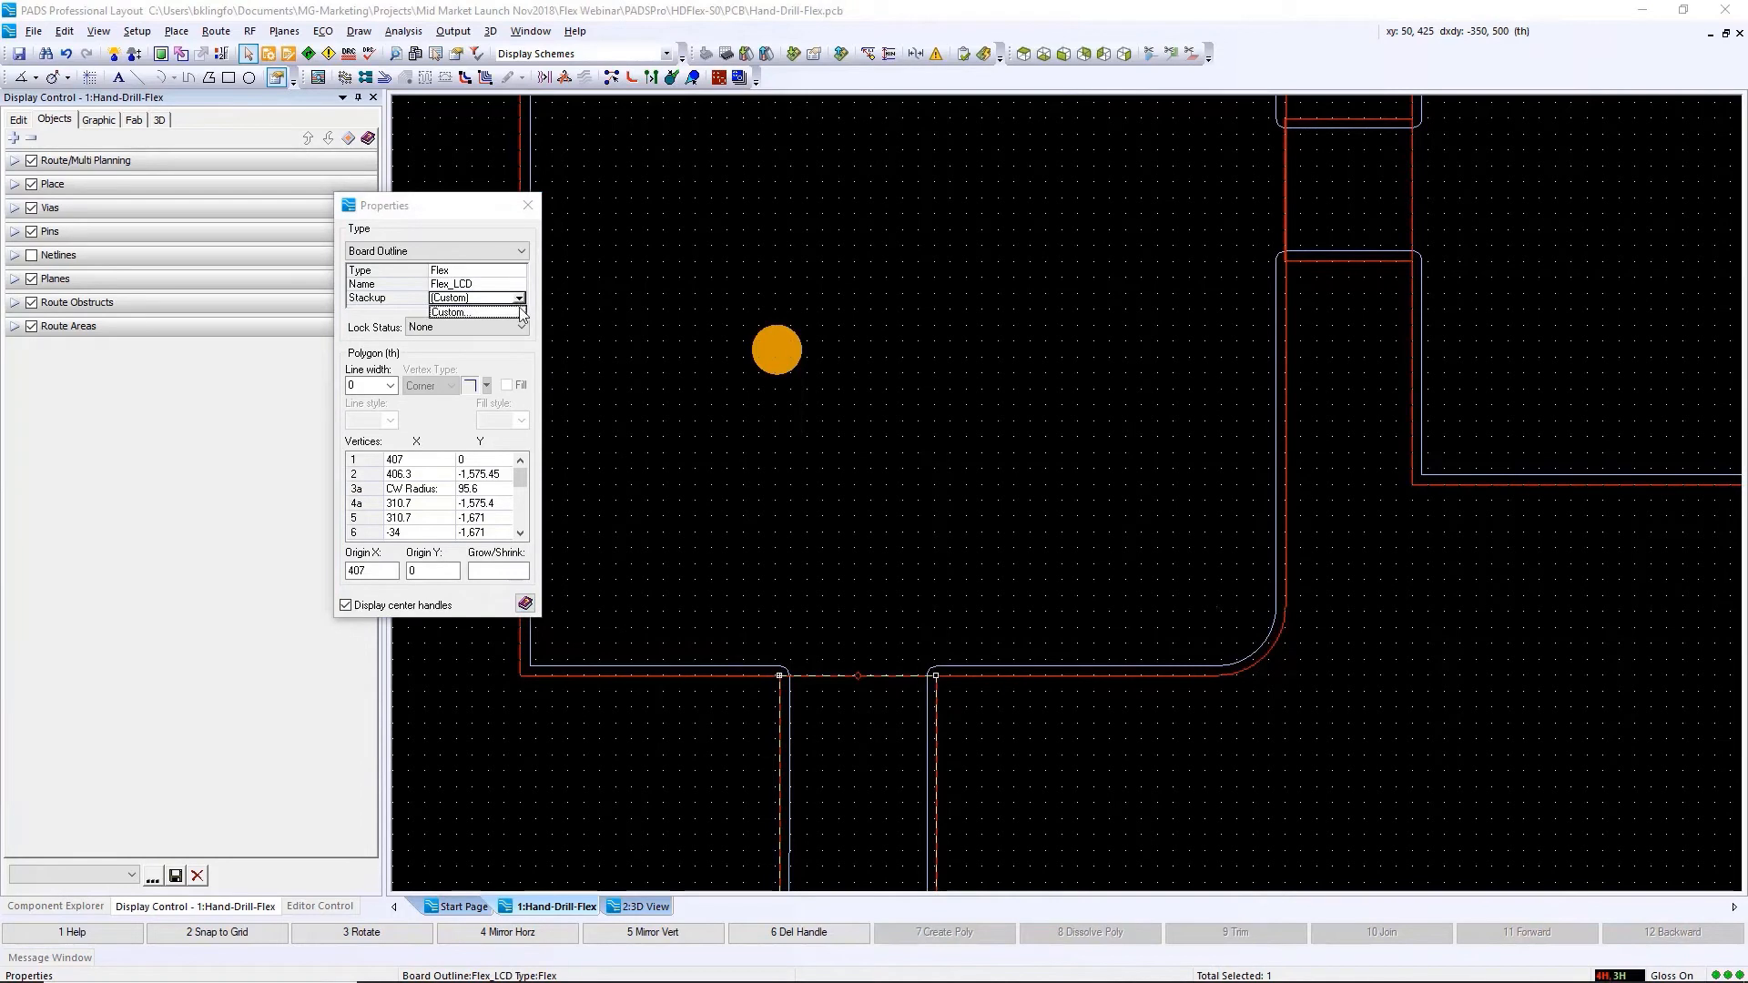
pyautogui.click(521, 313)
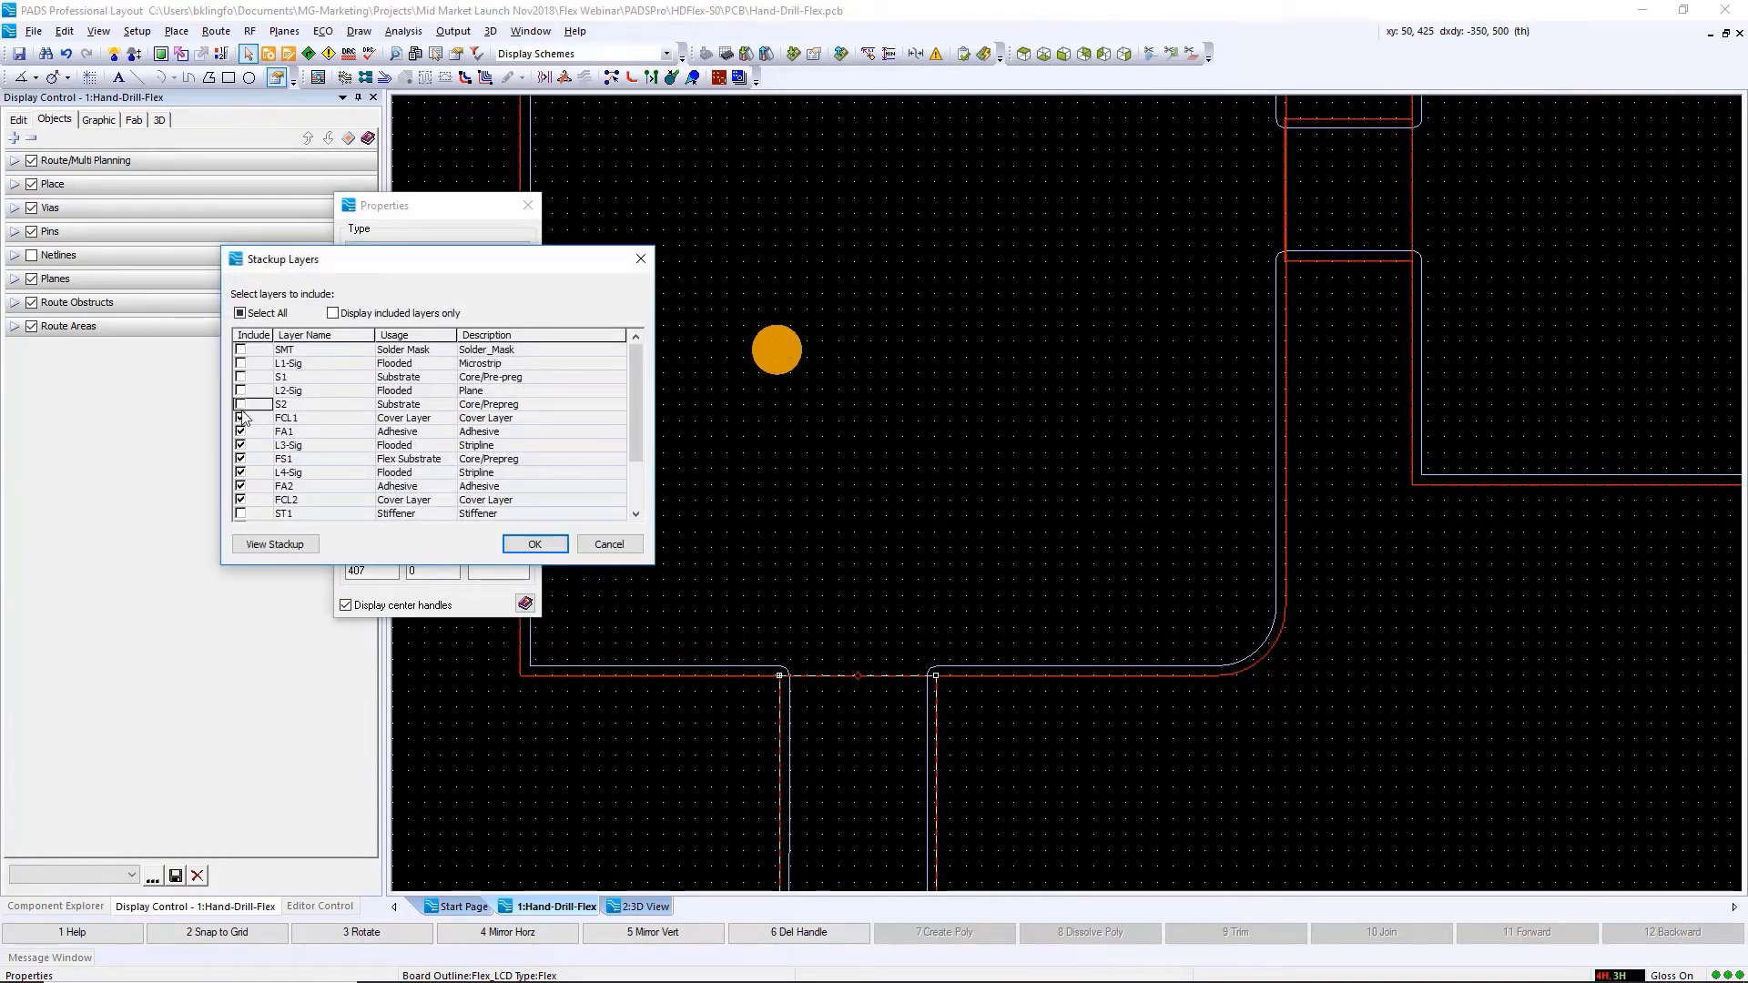
pyautogui.scroll(-2, 241, 521)
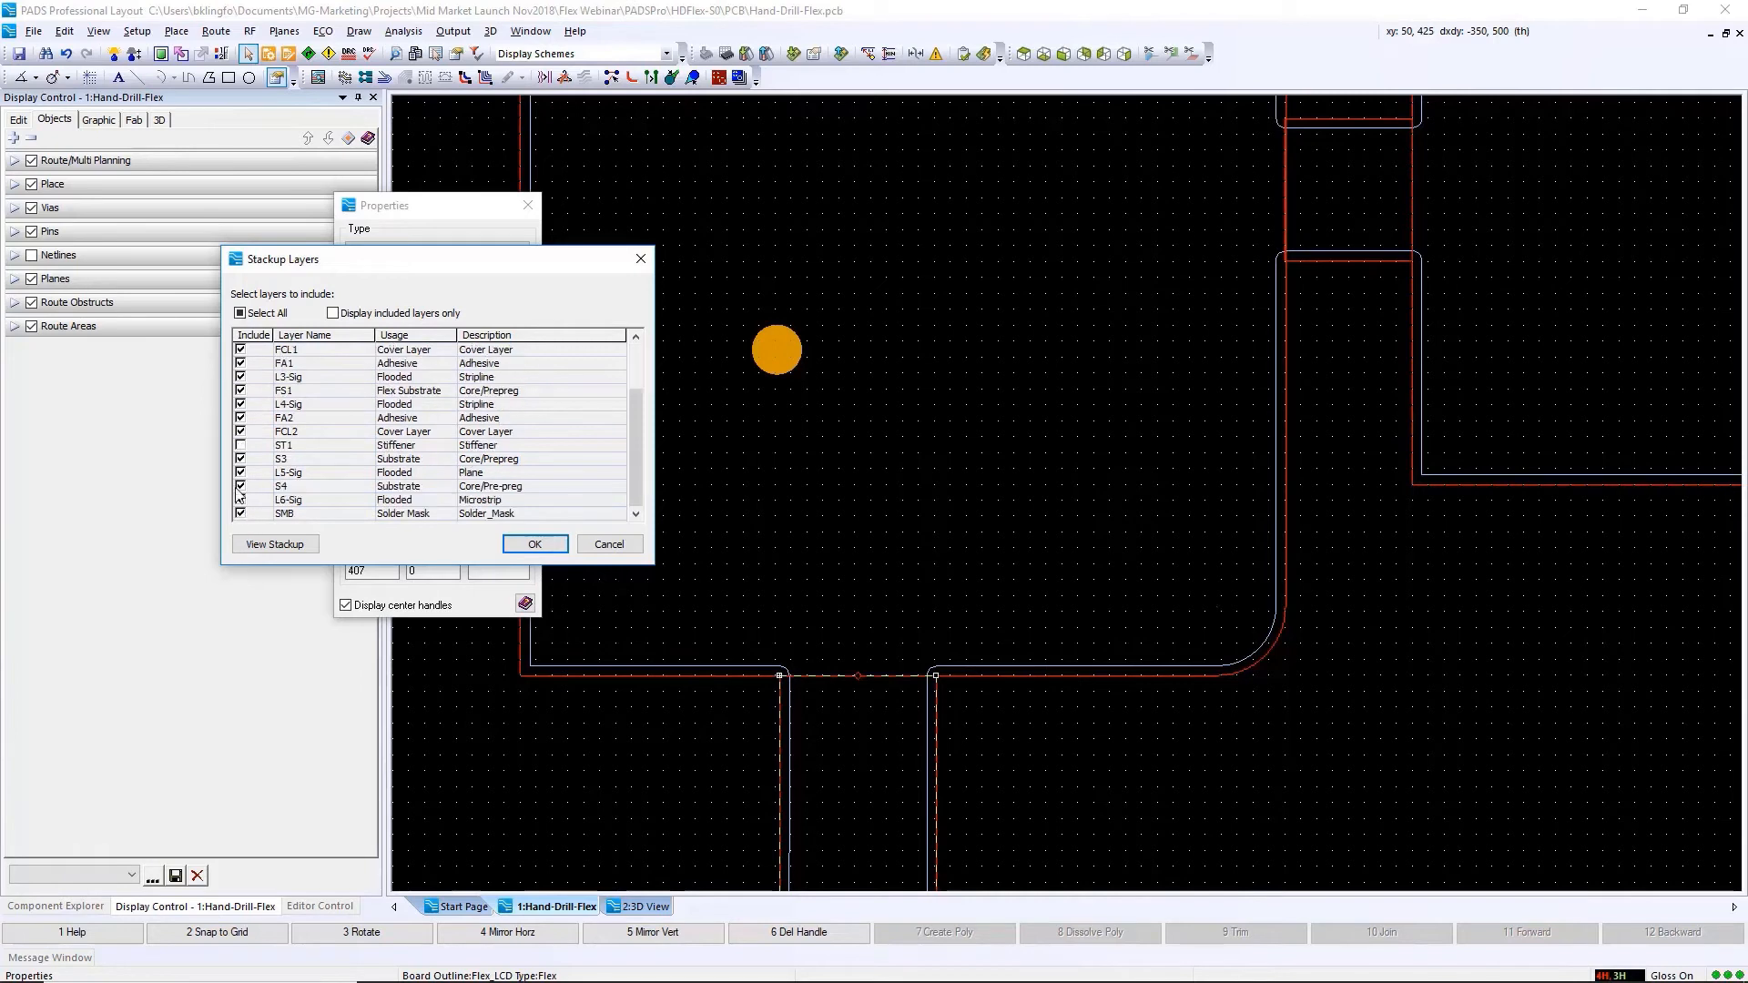
pyautogui.click(241, 458)
pyautogui.click(240, 473)
pyautogui.click(241, 500)
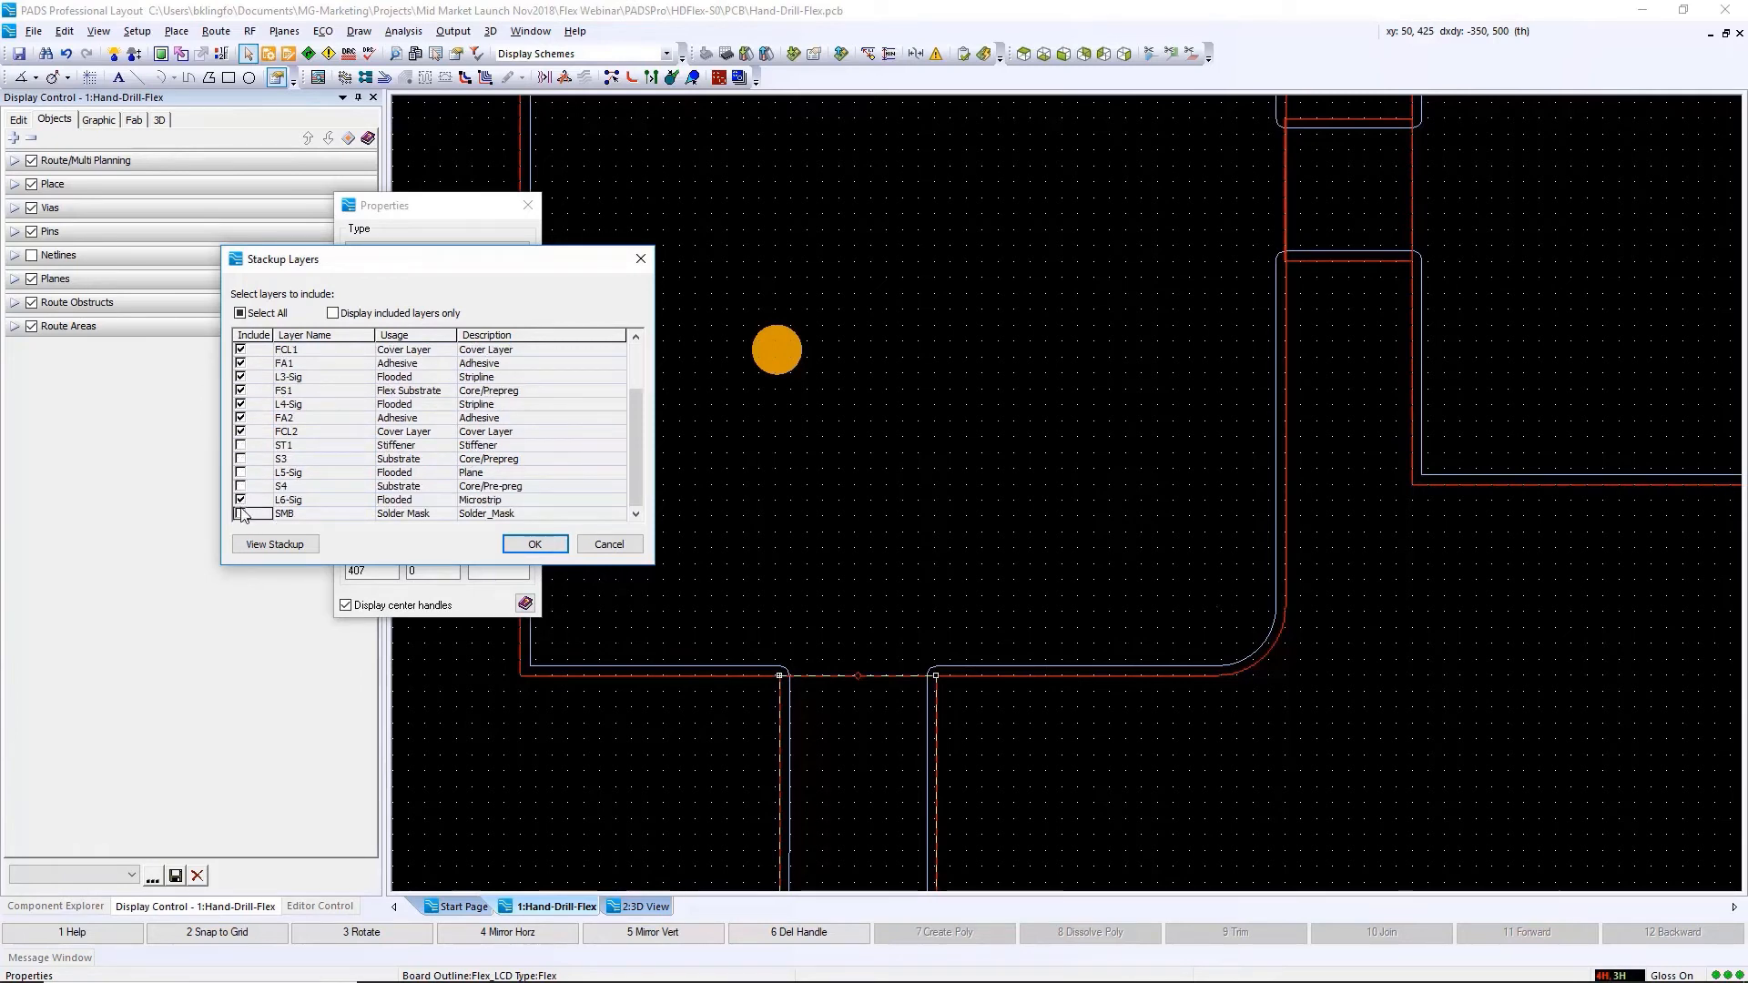
pyautogui.click(240, 514)
pyautogui.click(240, 445)
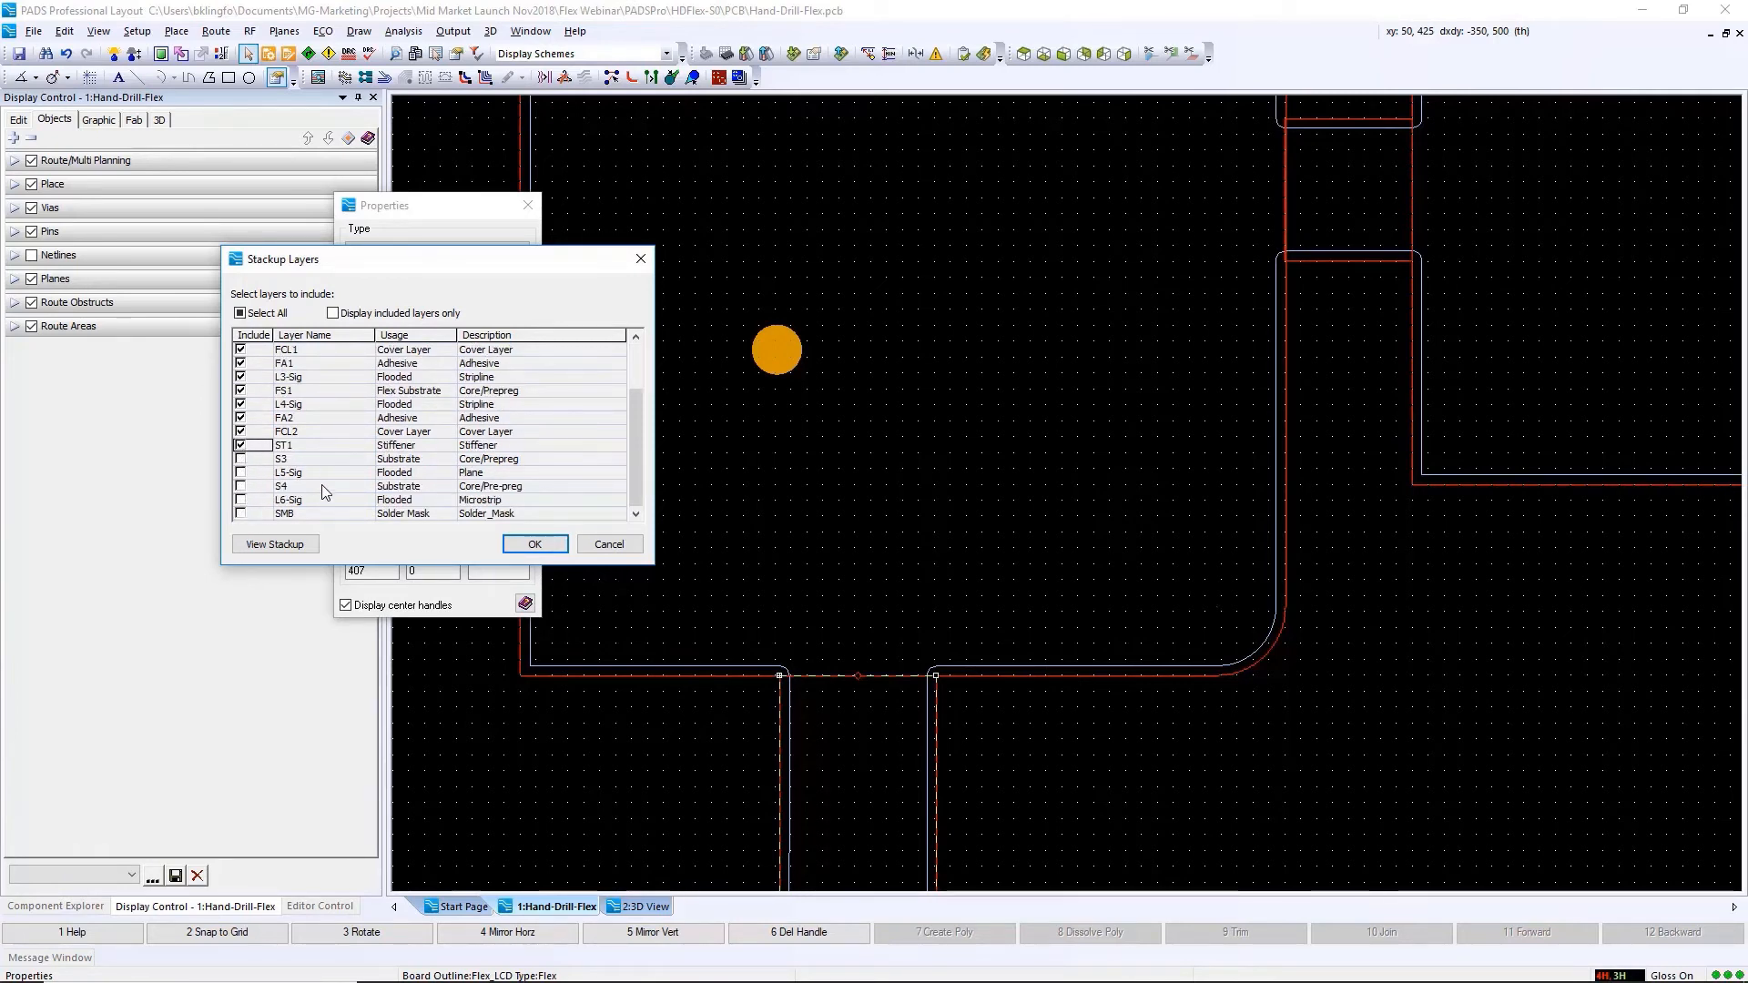
pyautogui.scroll(2, 338, 492)
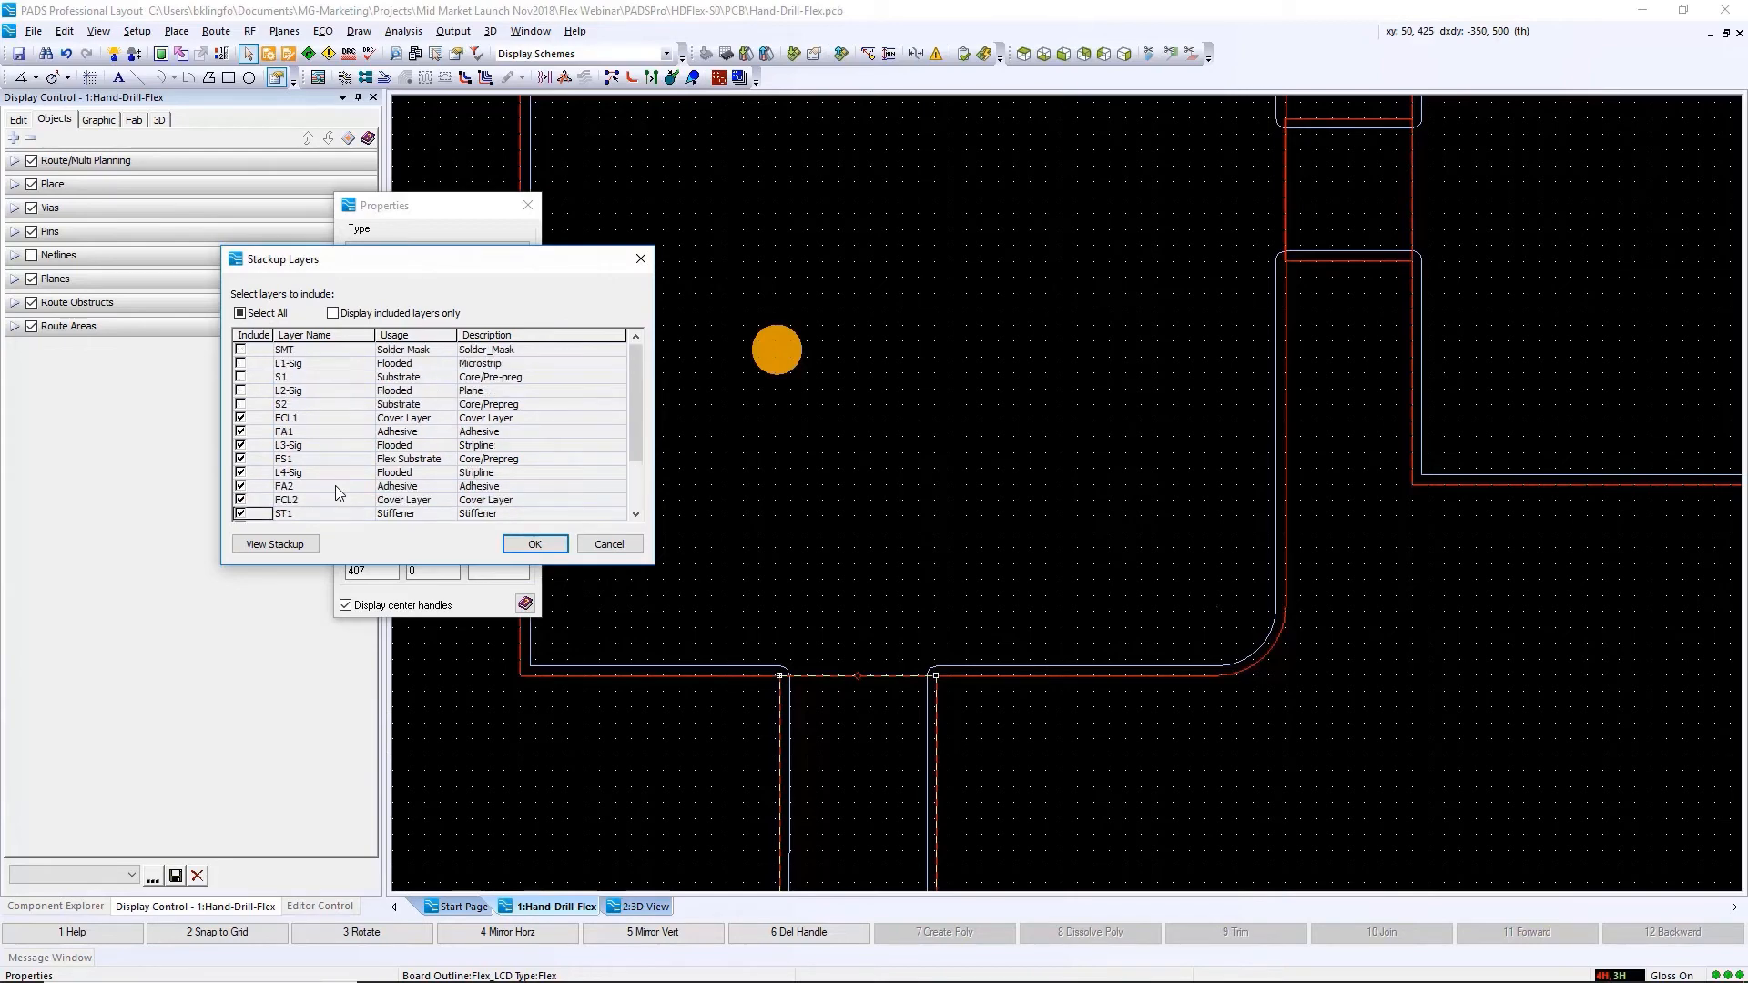
# Review the stackup cross-section for Flex_LCD, accept the selected layers and close the outline's properties
pyautogui.click(284, 545)
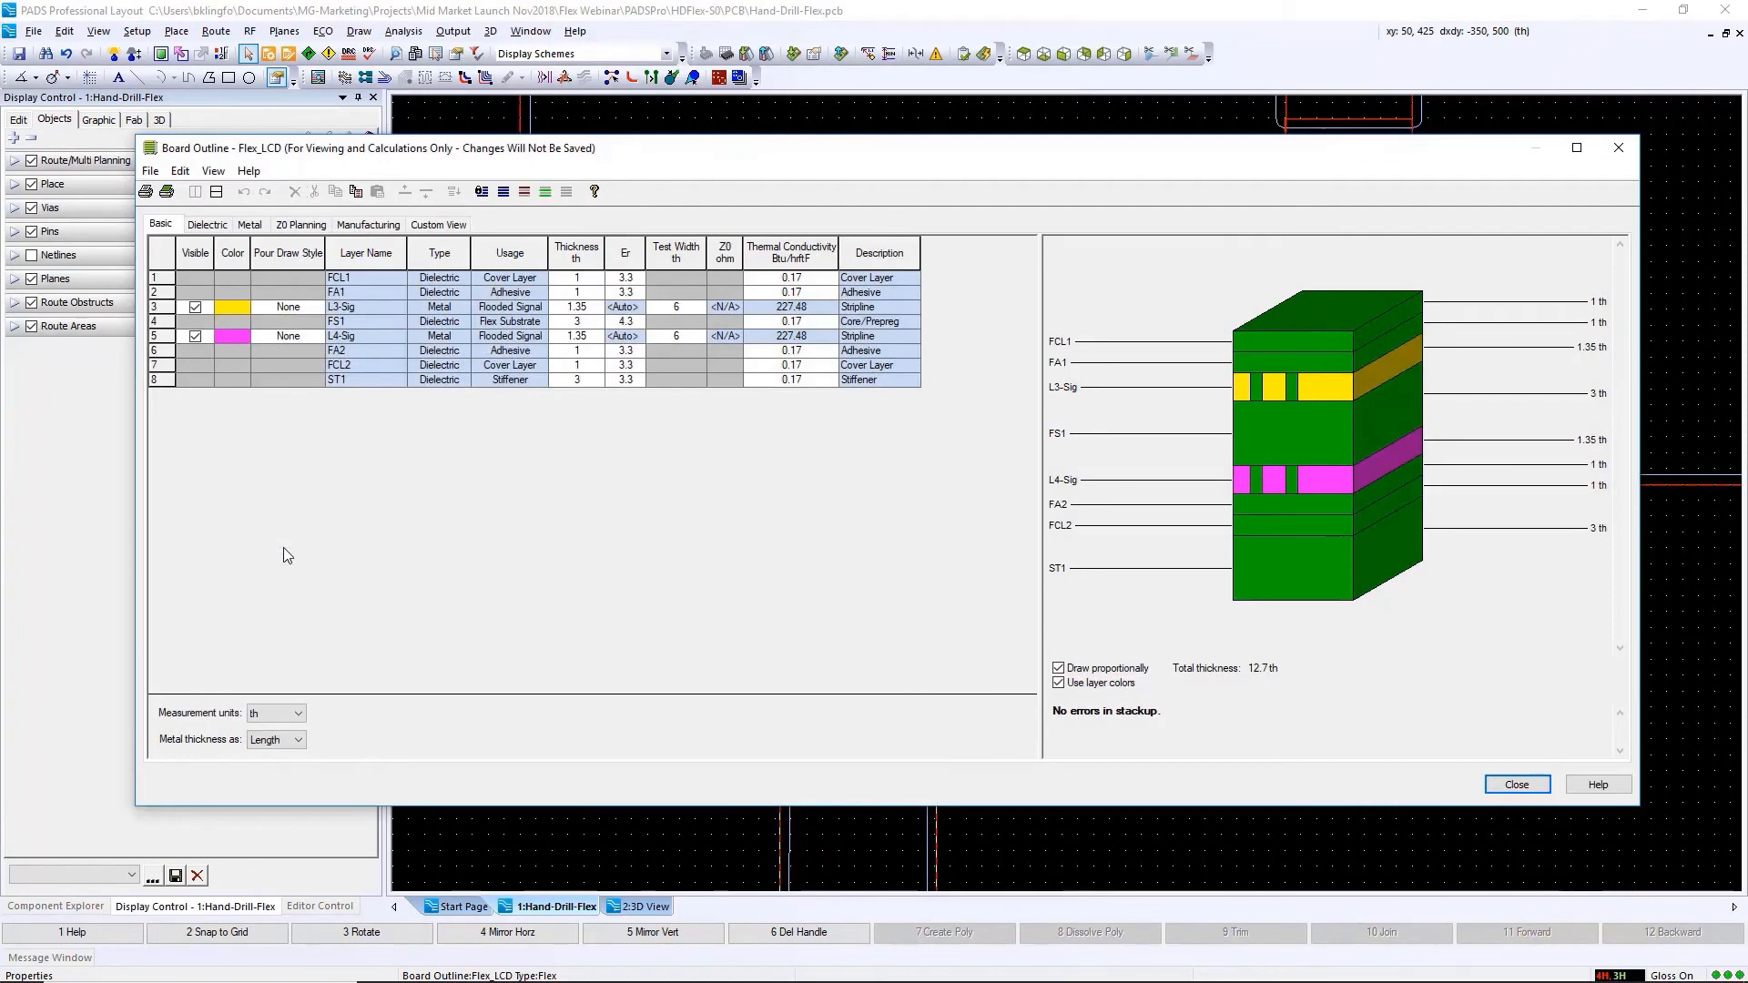
pyautogui.click(1618, 148)
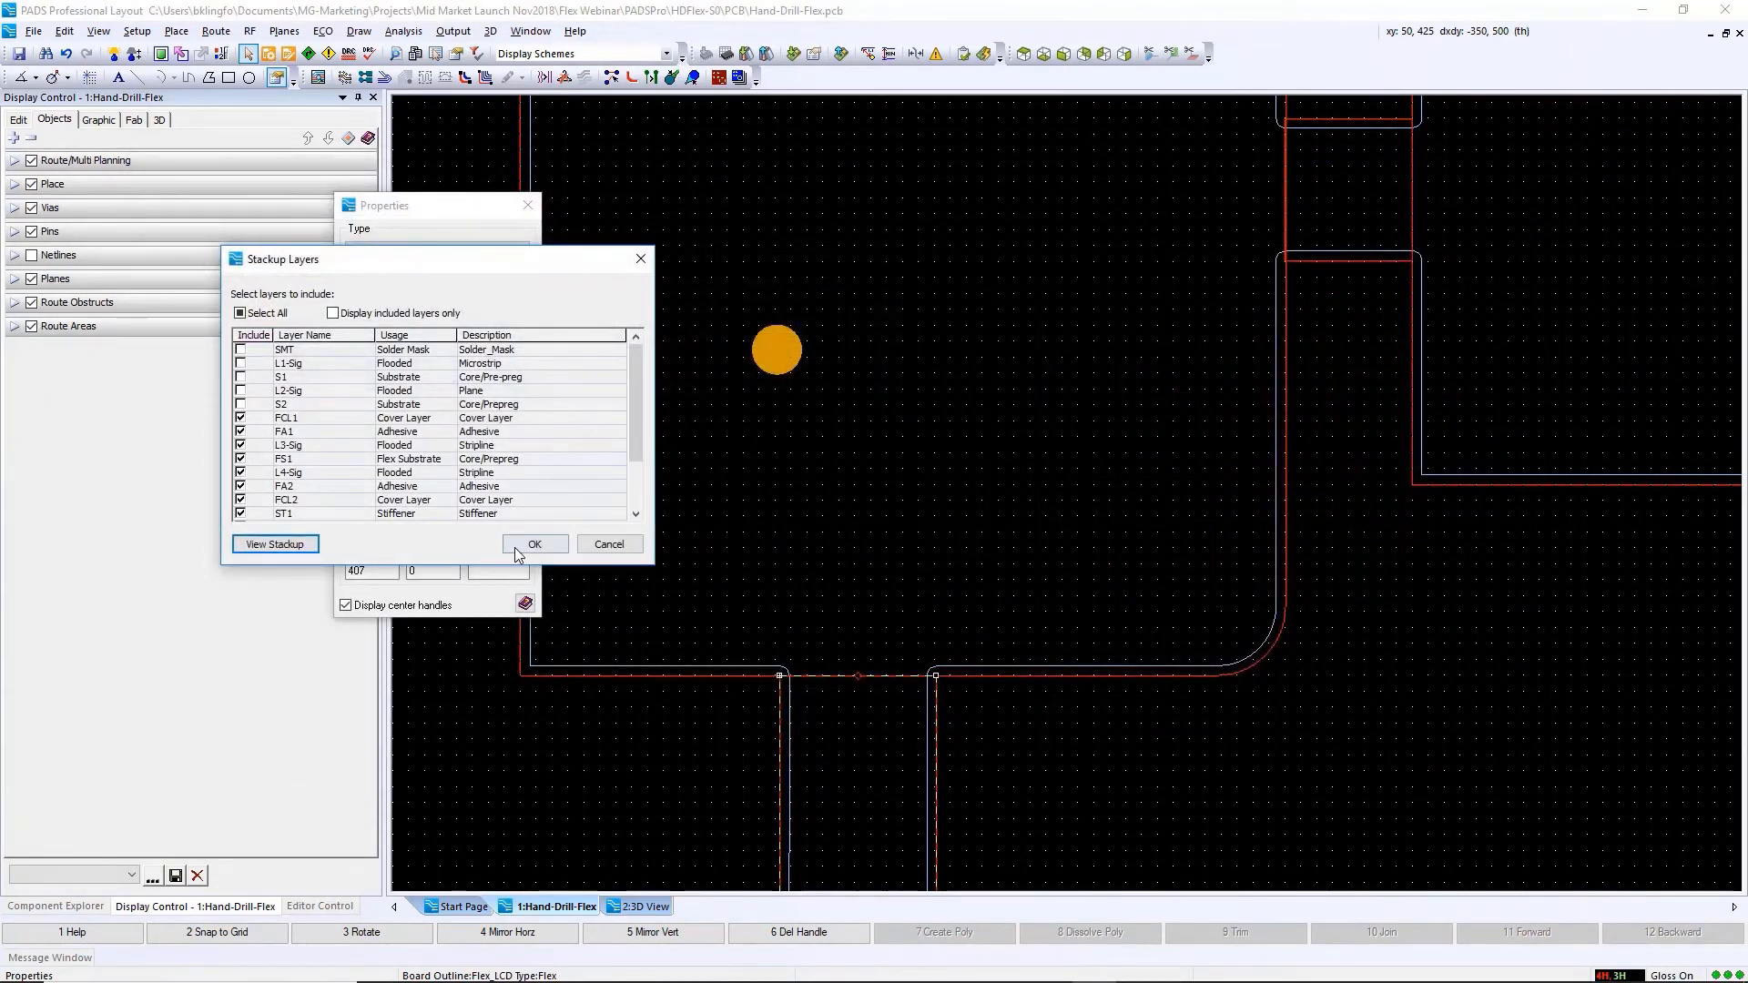
pyautogui.click(534, 545)
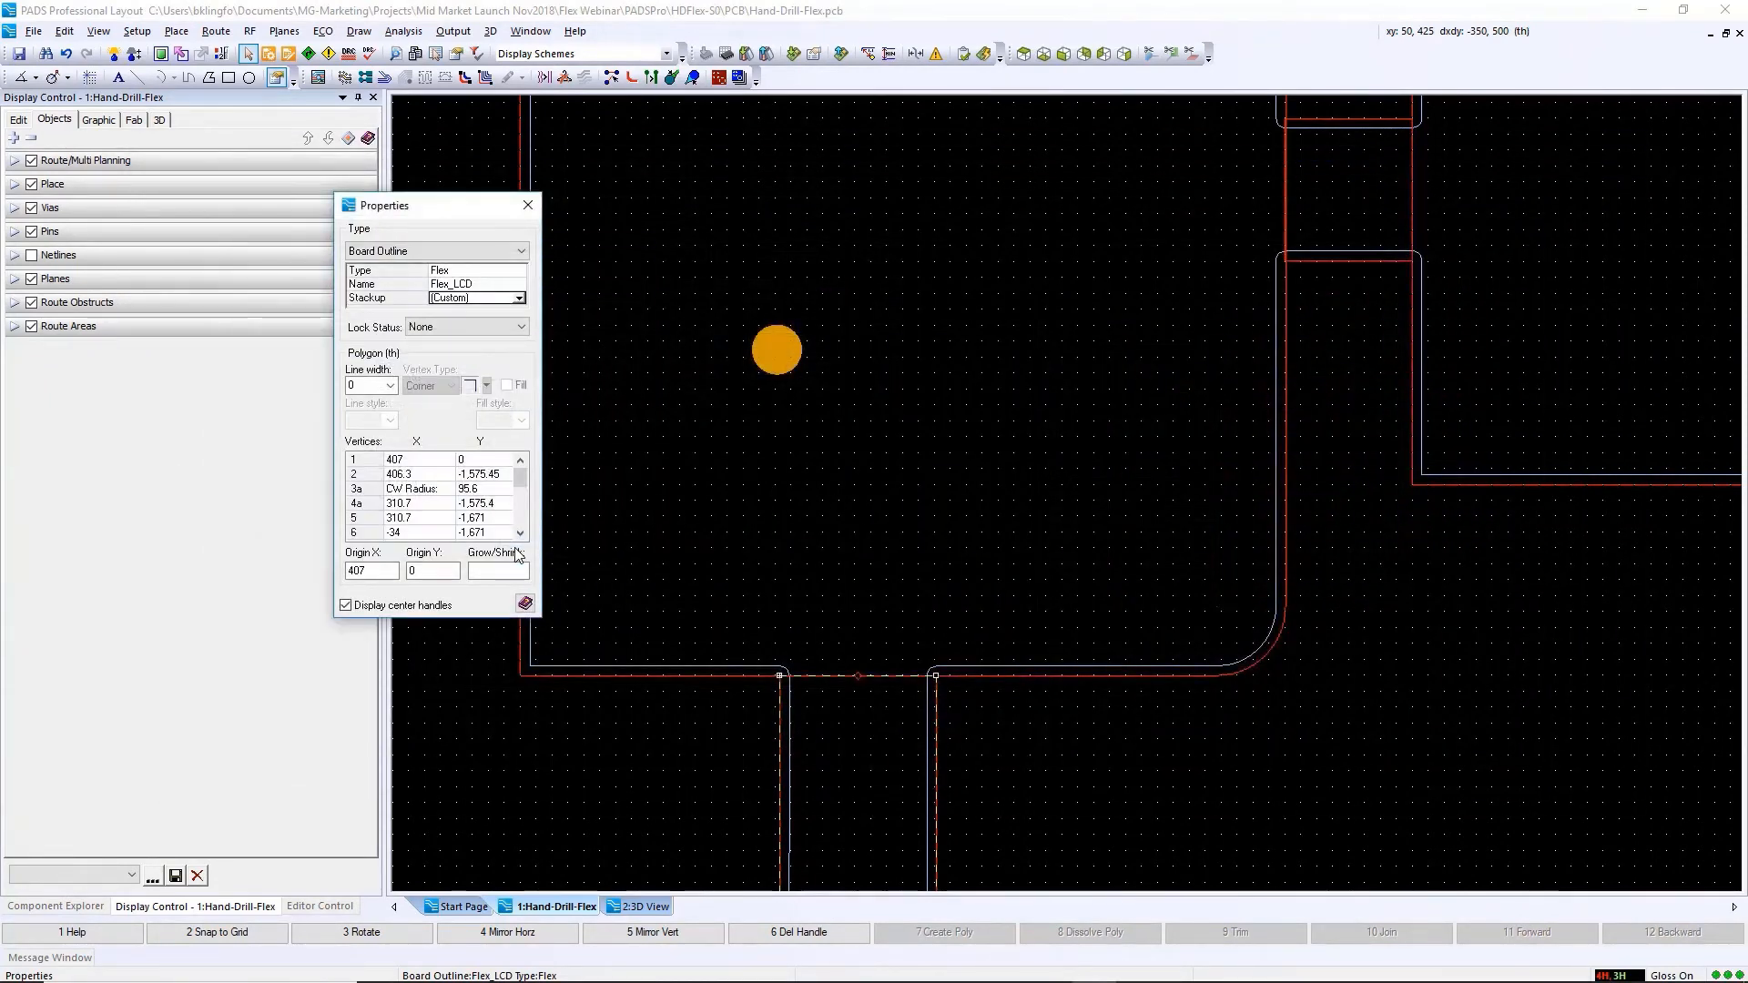
pyautogui.click(527, 205)
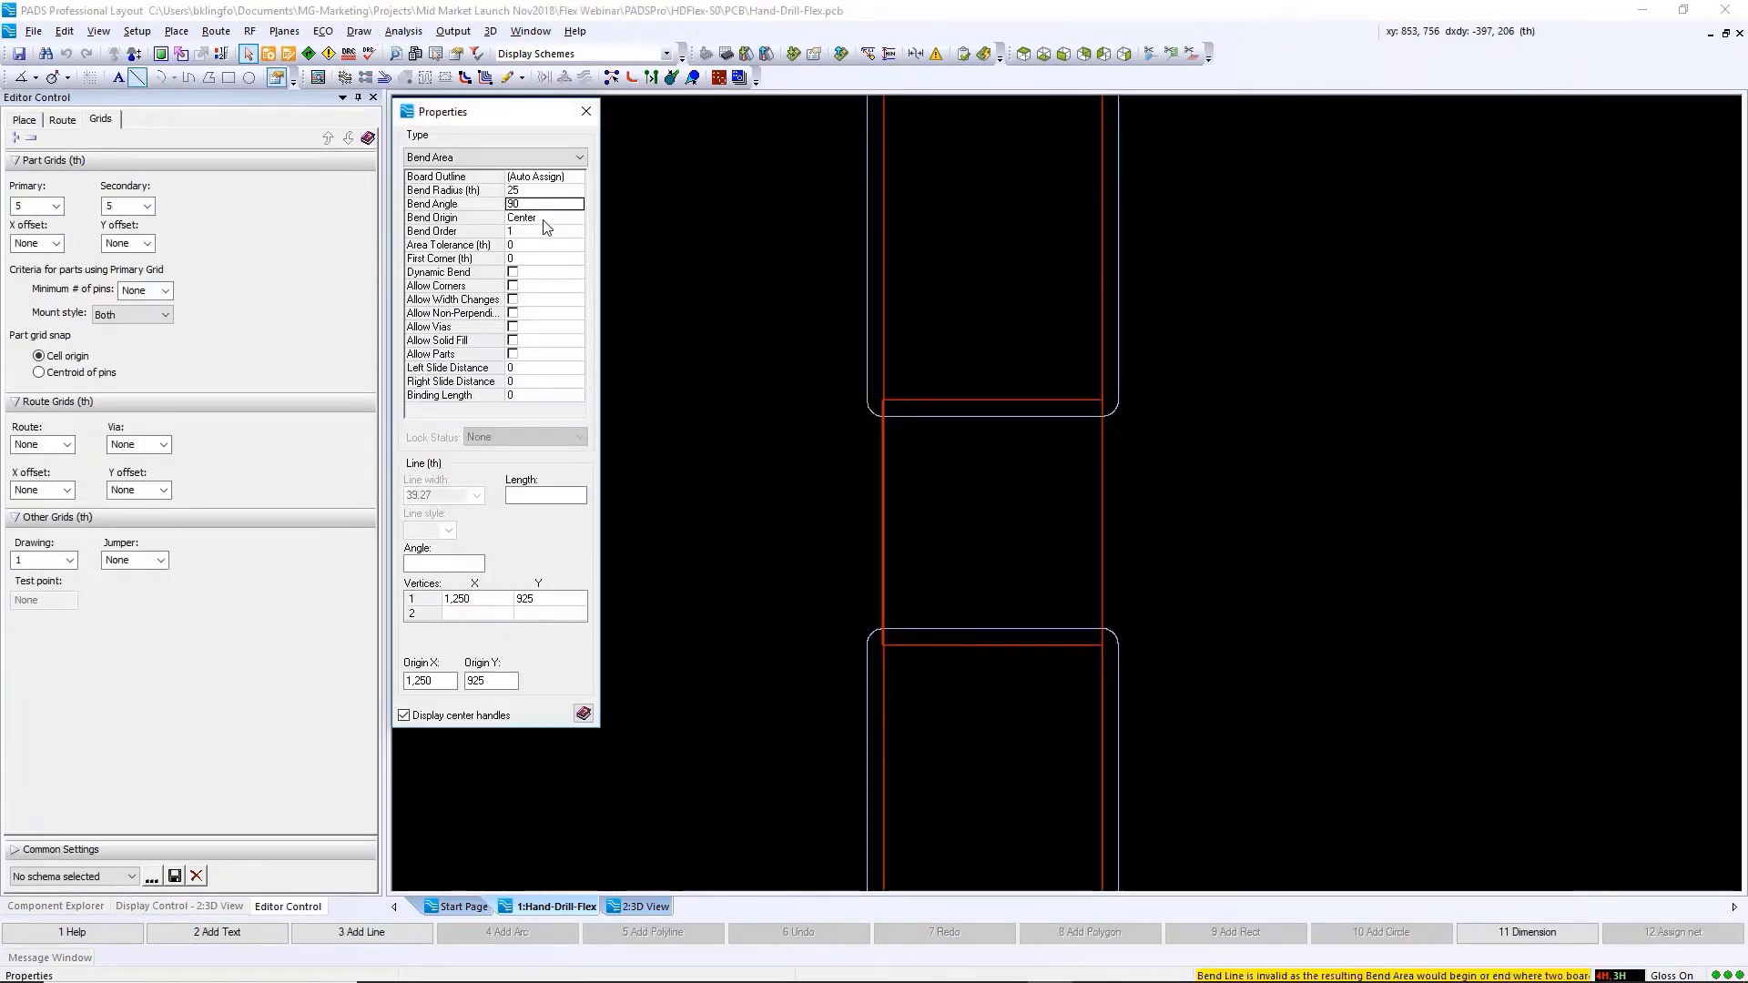
# Set the bend origin to Left and draw a vertical bend area about 302 th long across the Flex_BT strip
pyautogui.click(547, 218)
pyautogui.click(578, 218)
pyautogui.click(567, 245)
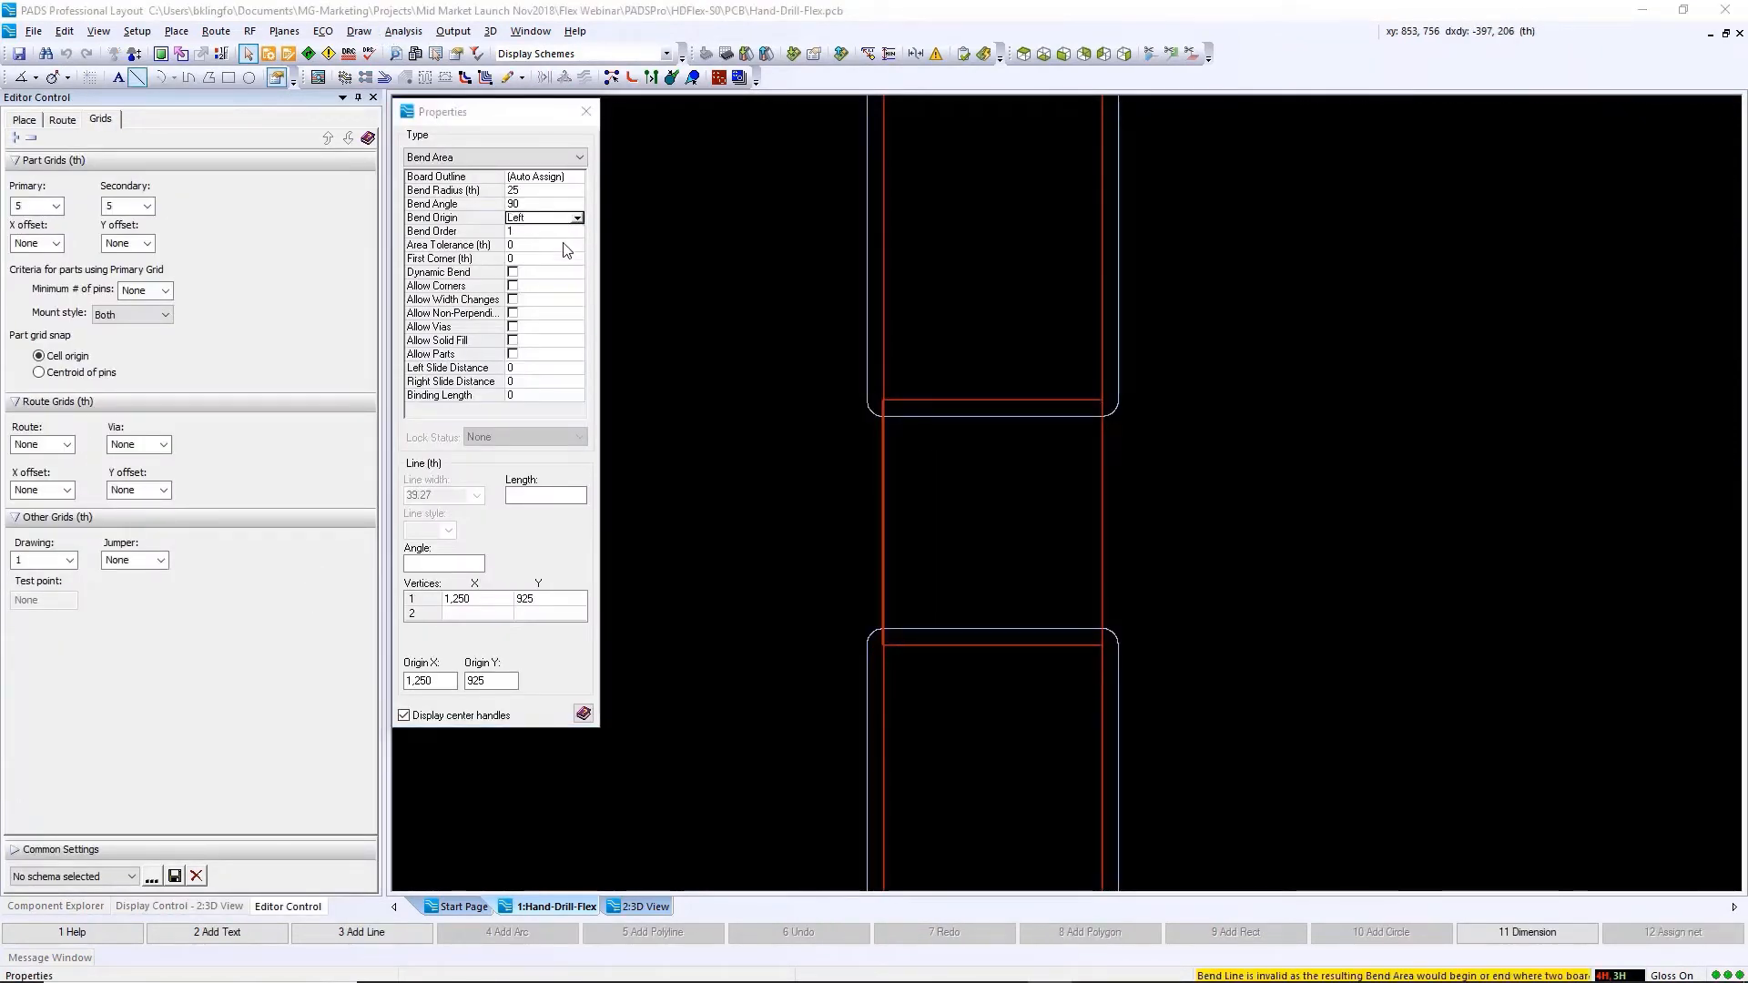
pyautogui.click(905, 696)
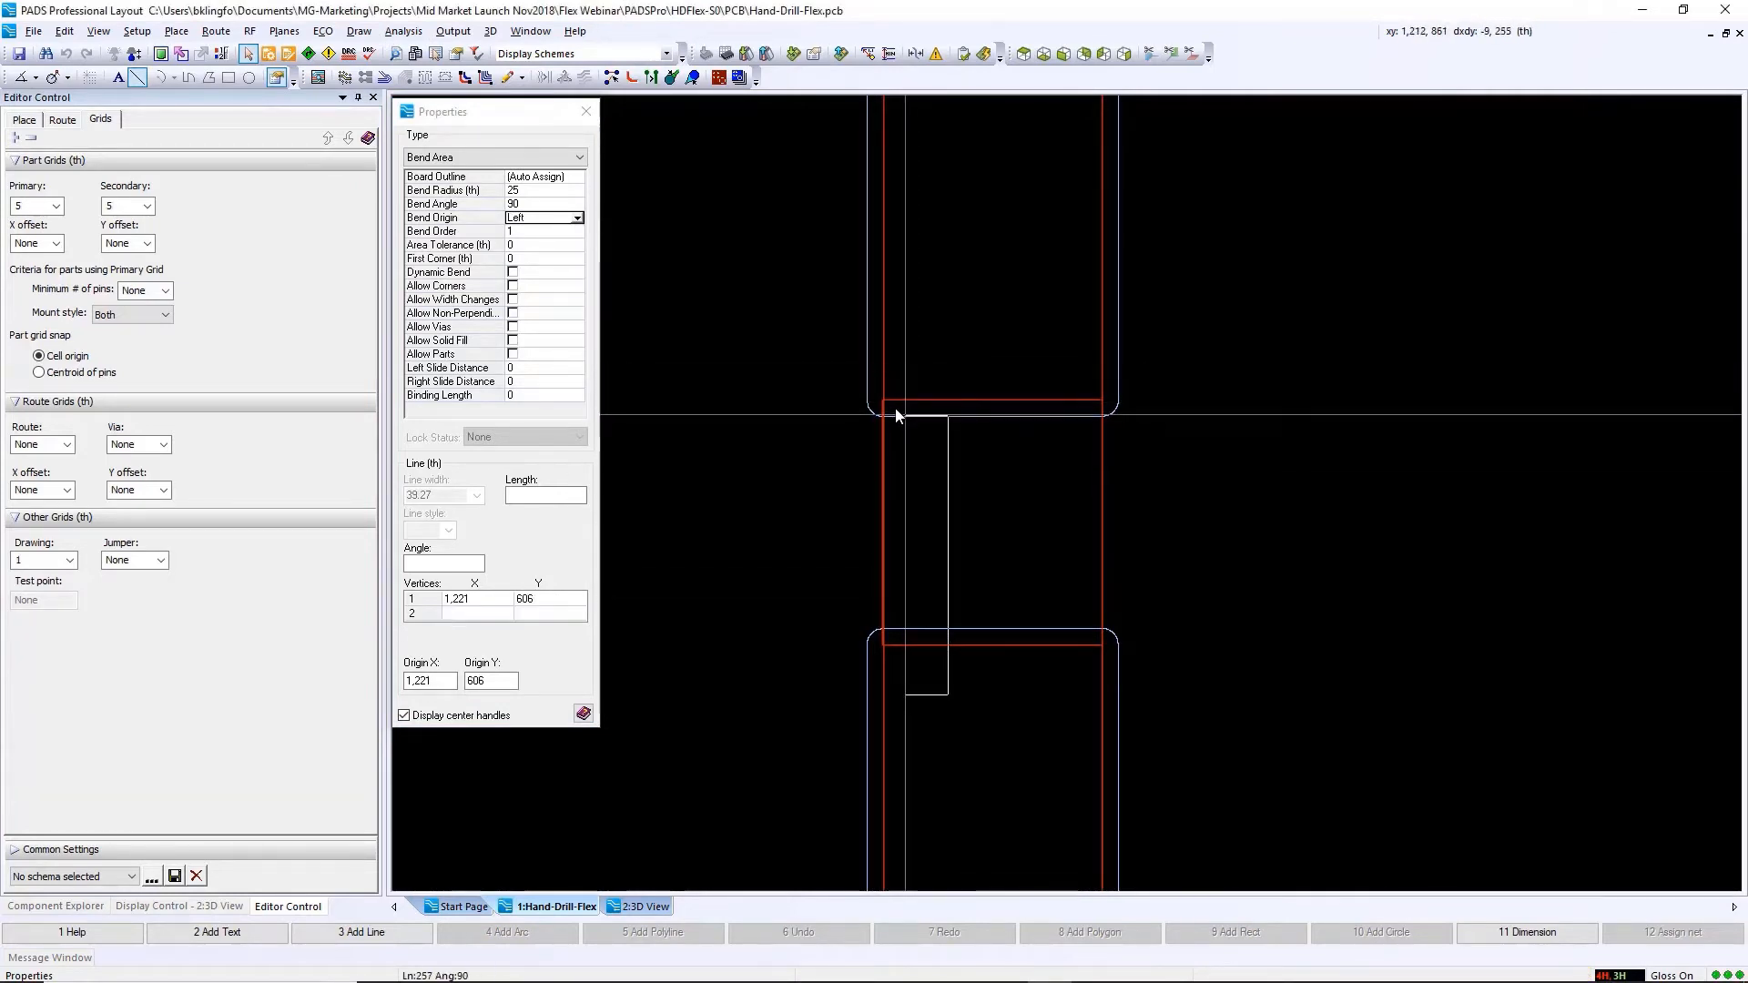
pyautogui.click(894, 366)
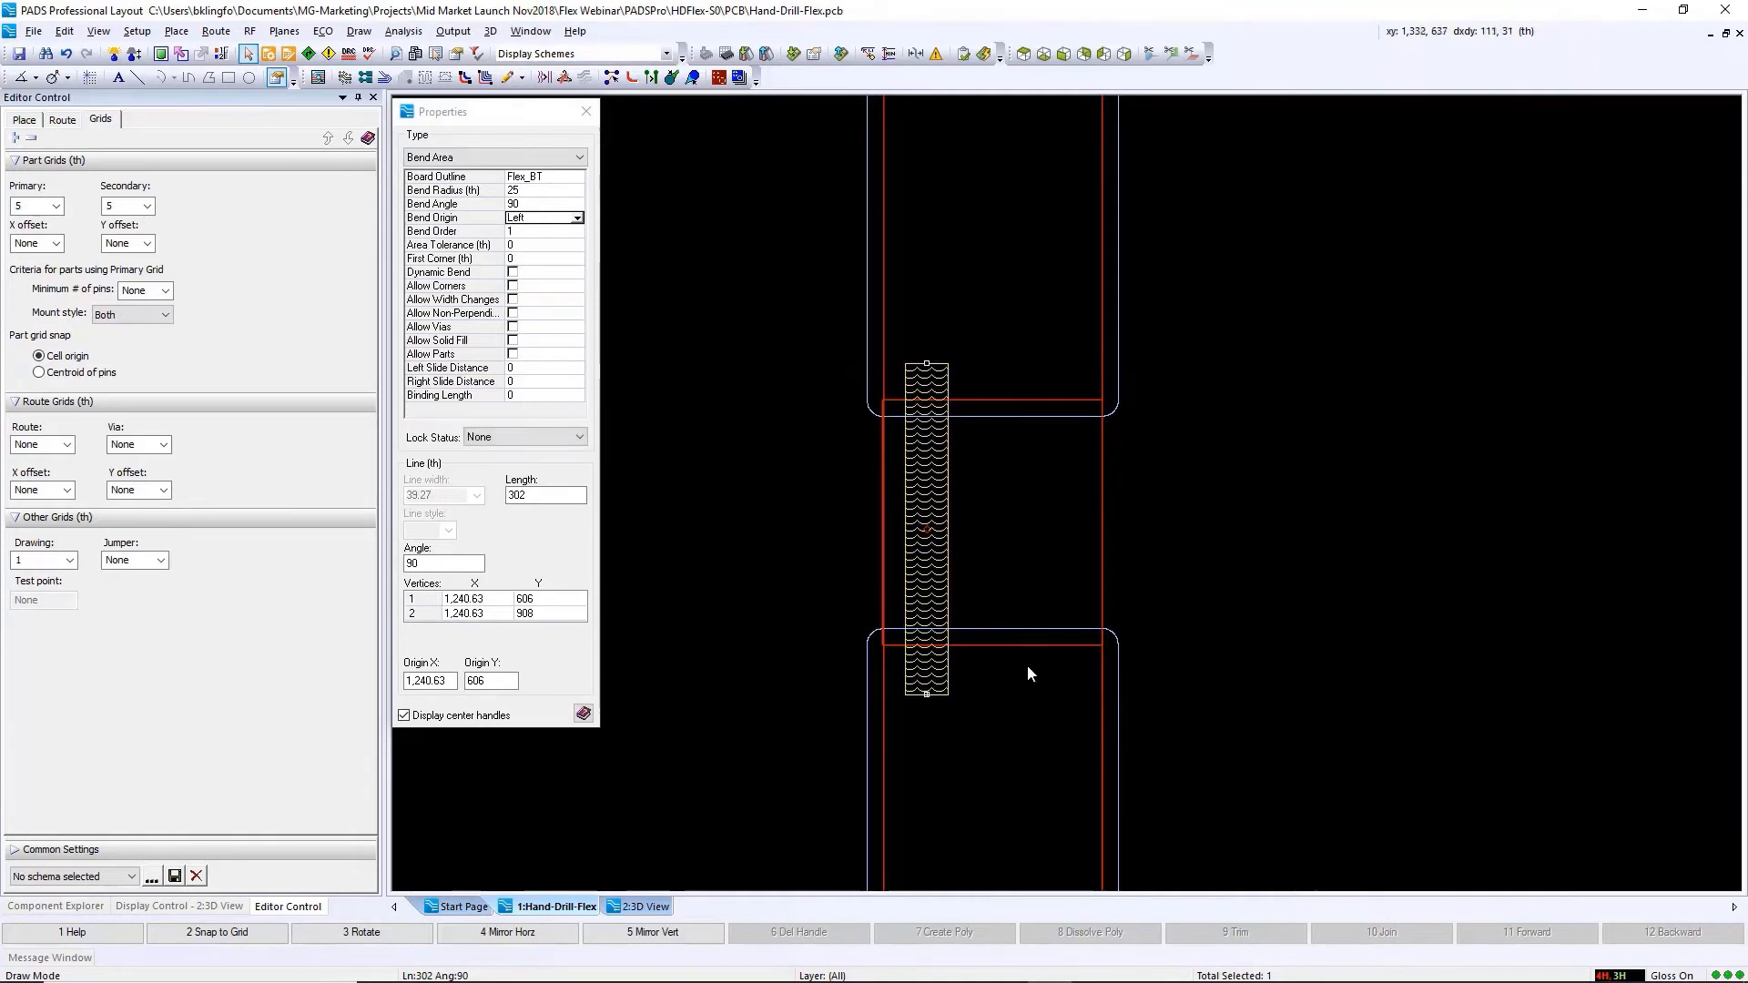
pyautogui.click(1032, 577)
pyautogui.click(1029, 693)
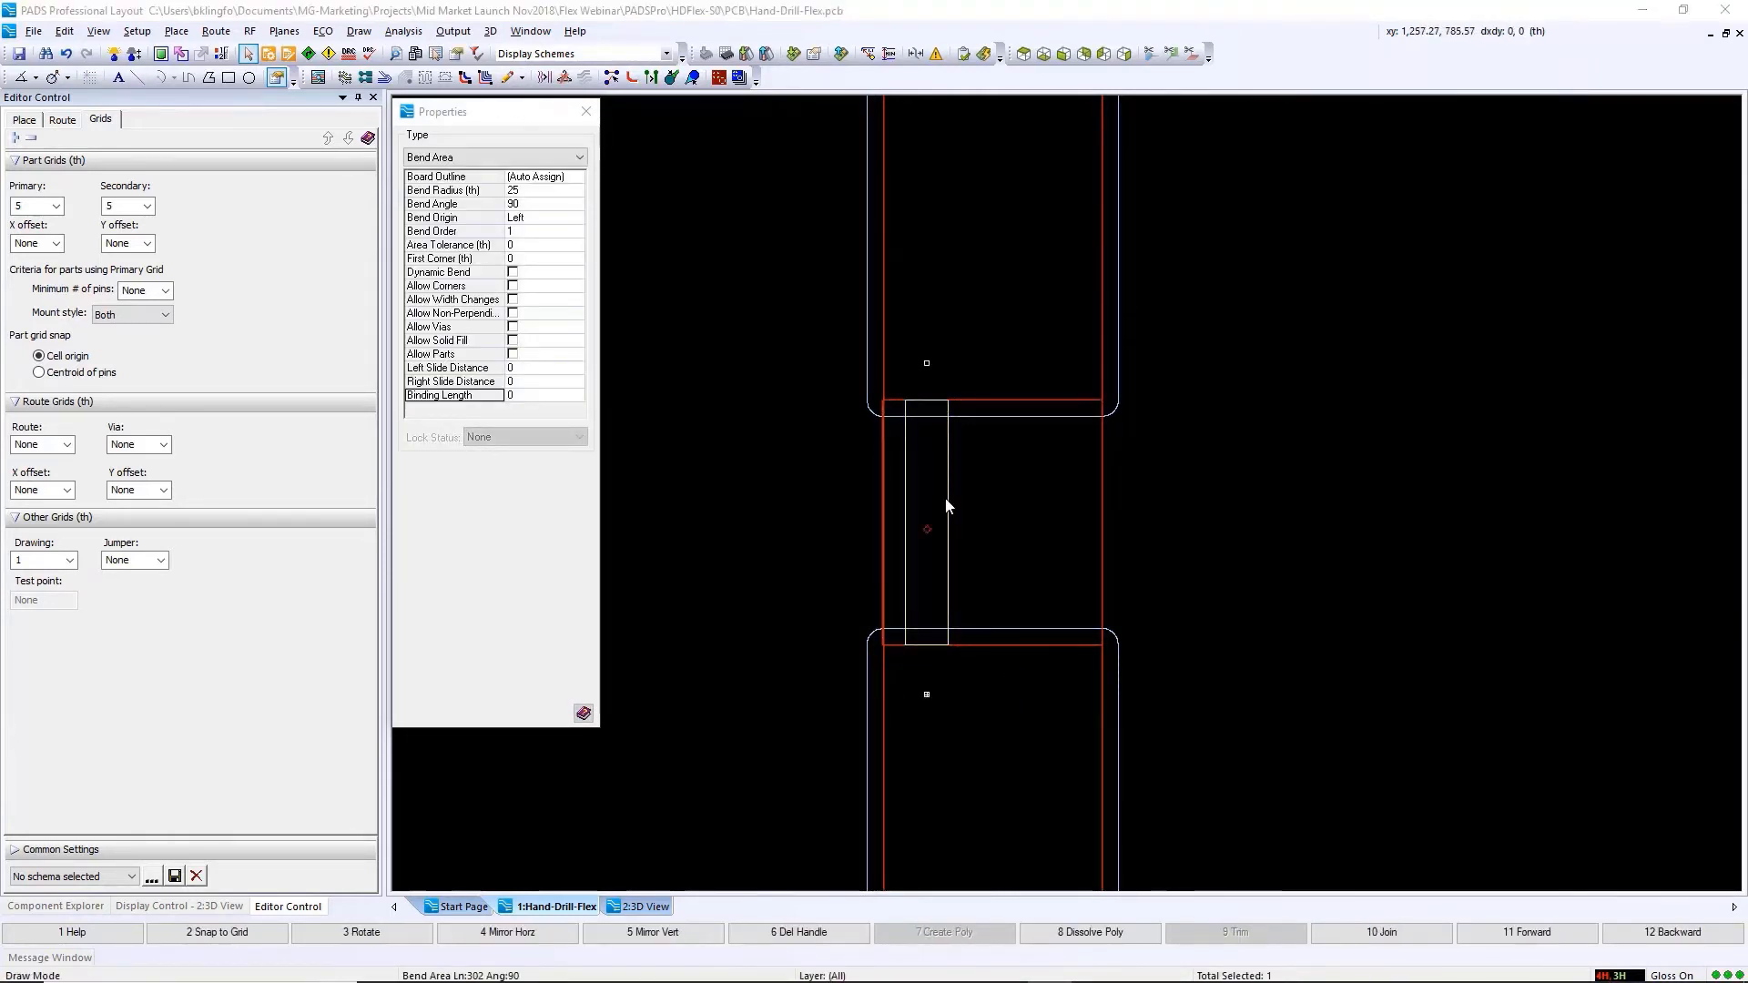
# Set the bend radius of the Flex_BT bend area to 40 th
pyautogui.click(541, 191)
pyautogui.write('4')
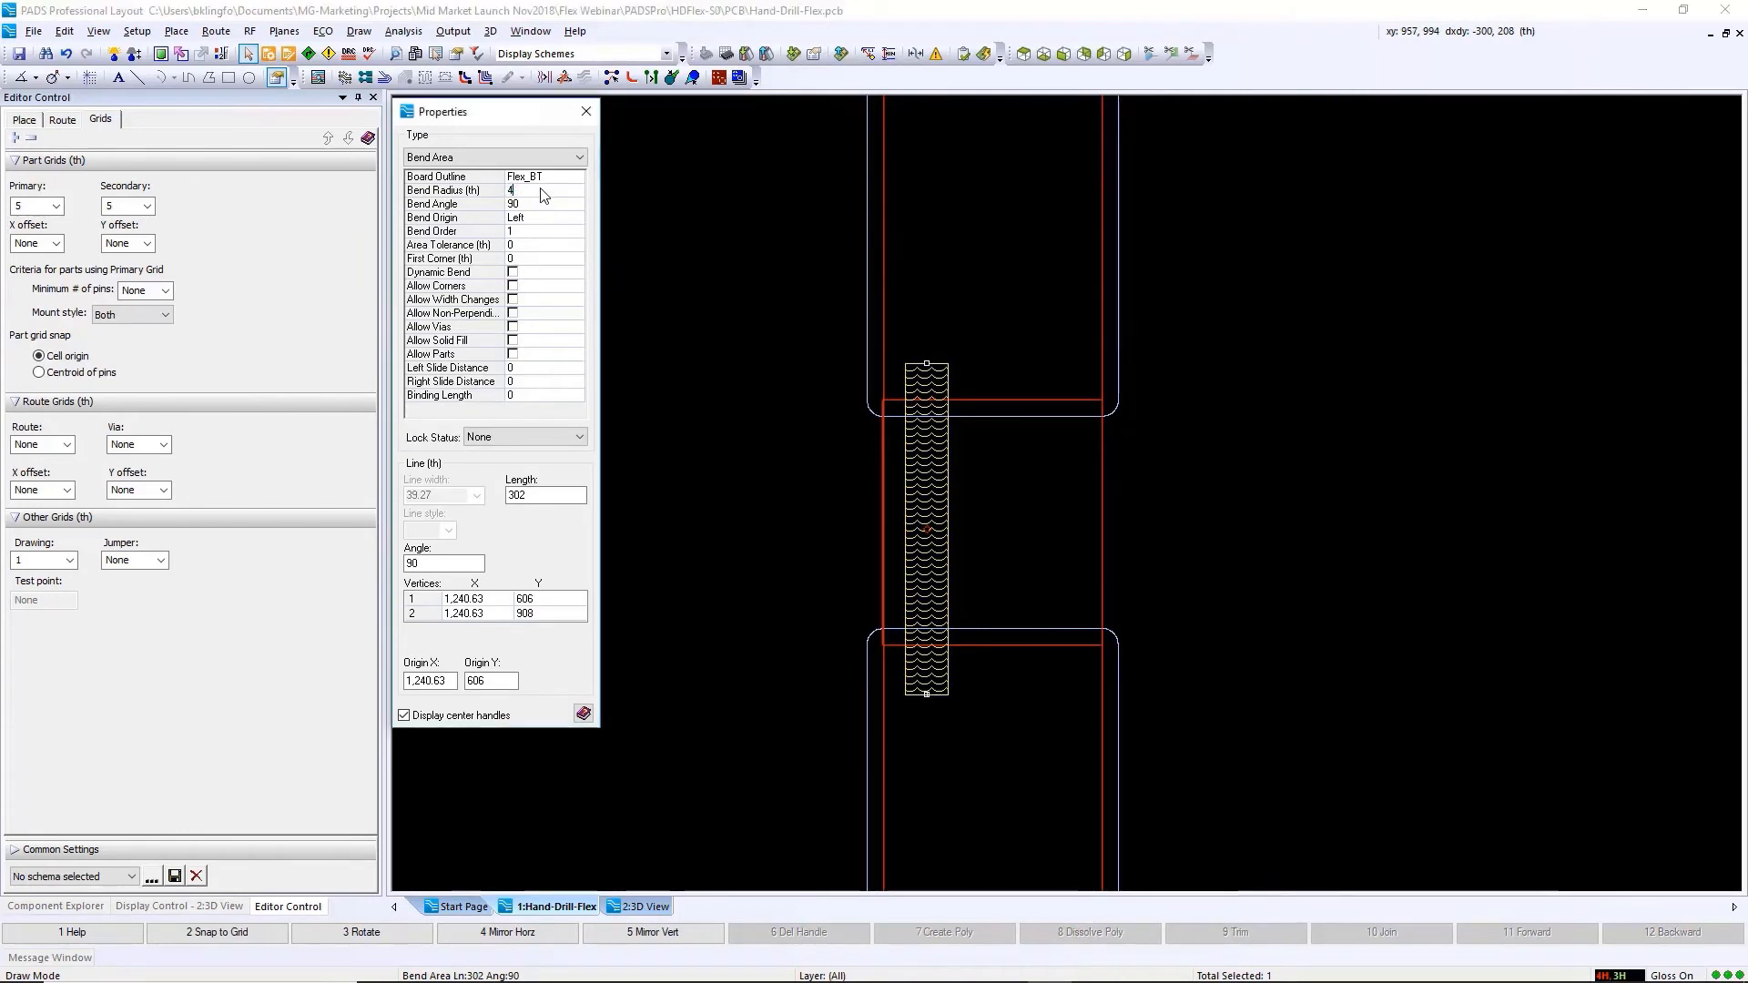
pyautogui.write('0')
pyautogui.press('Return')
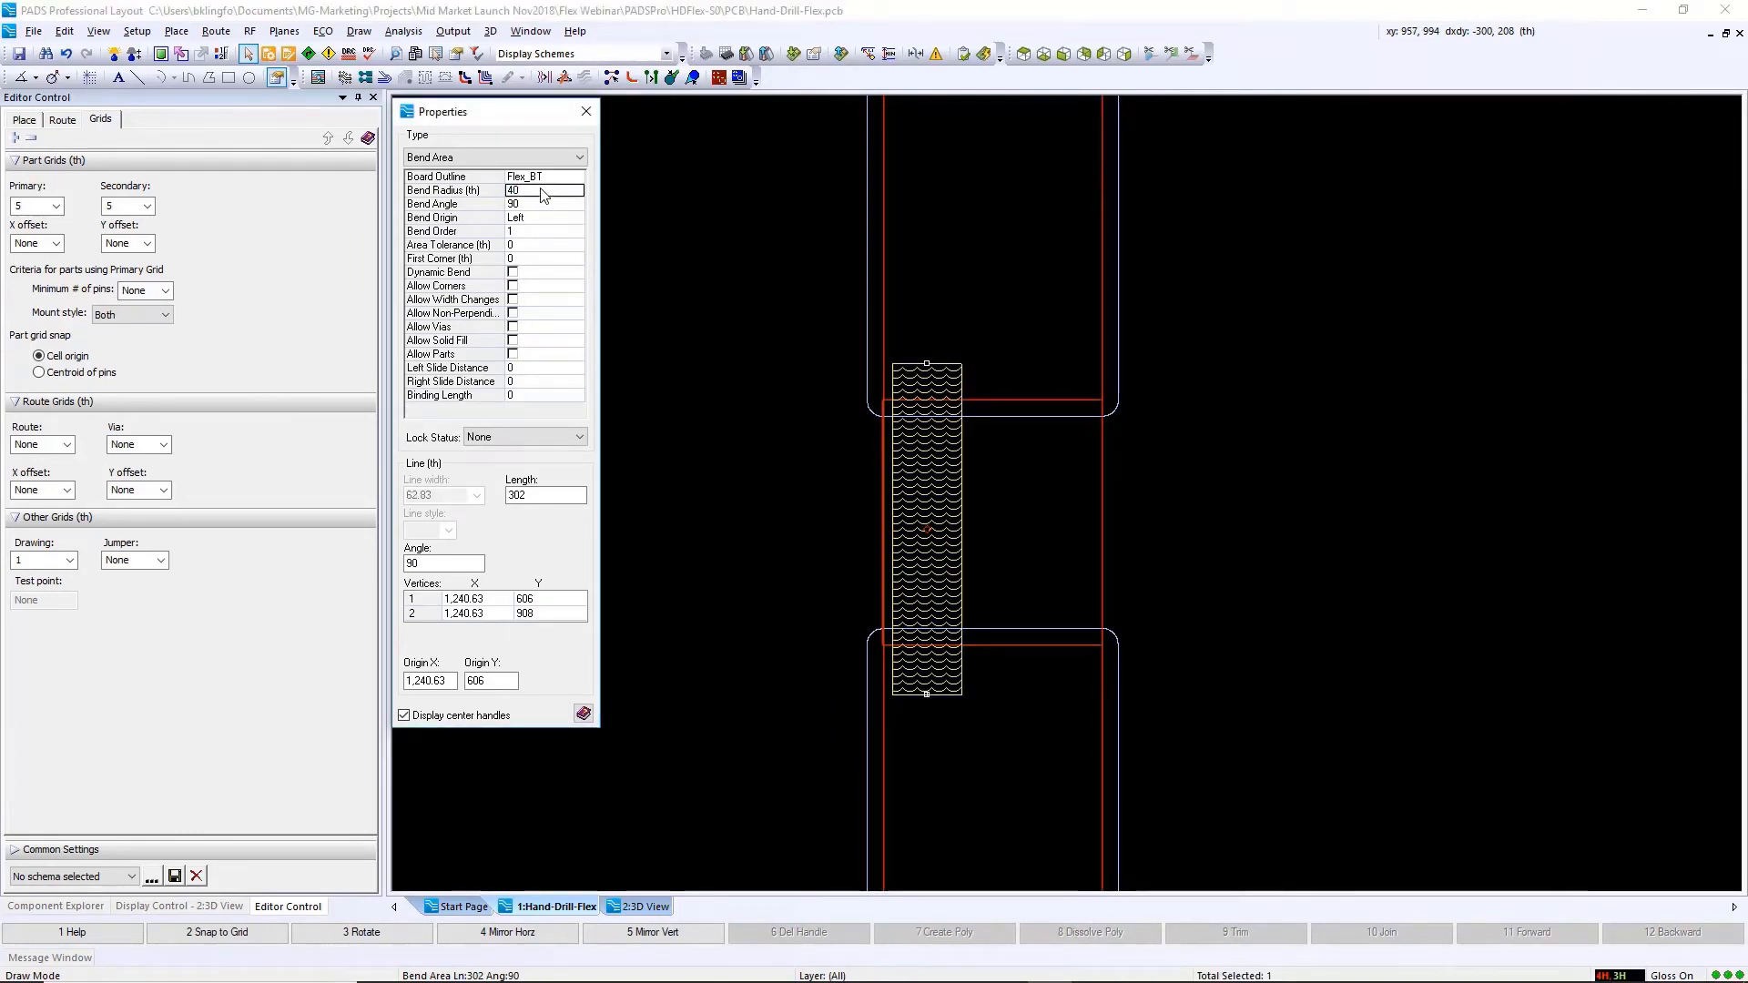
# Move the Flex_BT bend area about 29 th in X, with a bend radius of 82 th and a bend angle of 93
pyautogui.moveTo(926, 545); pyautogui.dragTo(958, 524)
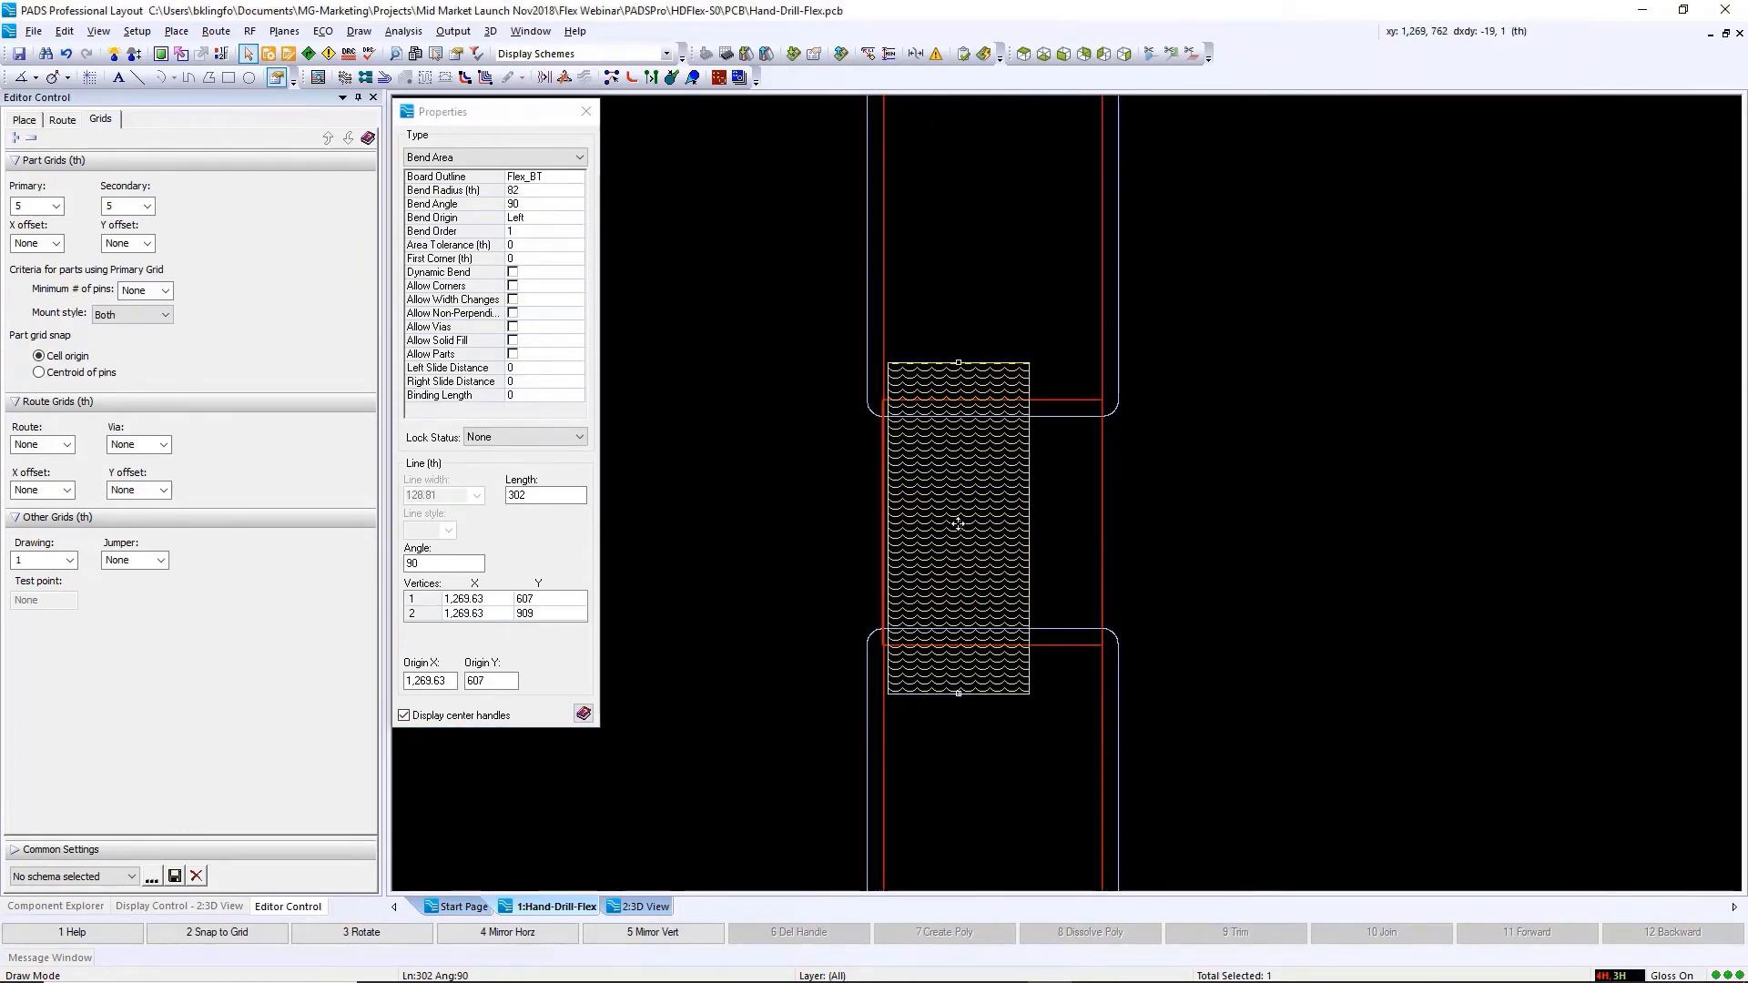
pyautogui.click(566, 206)
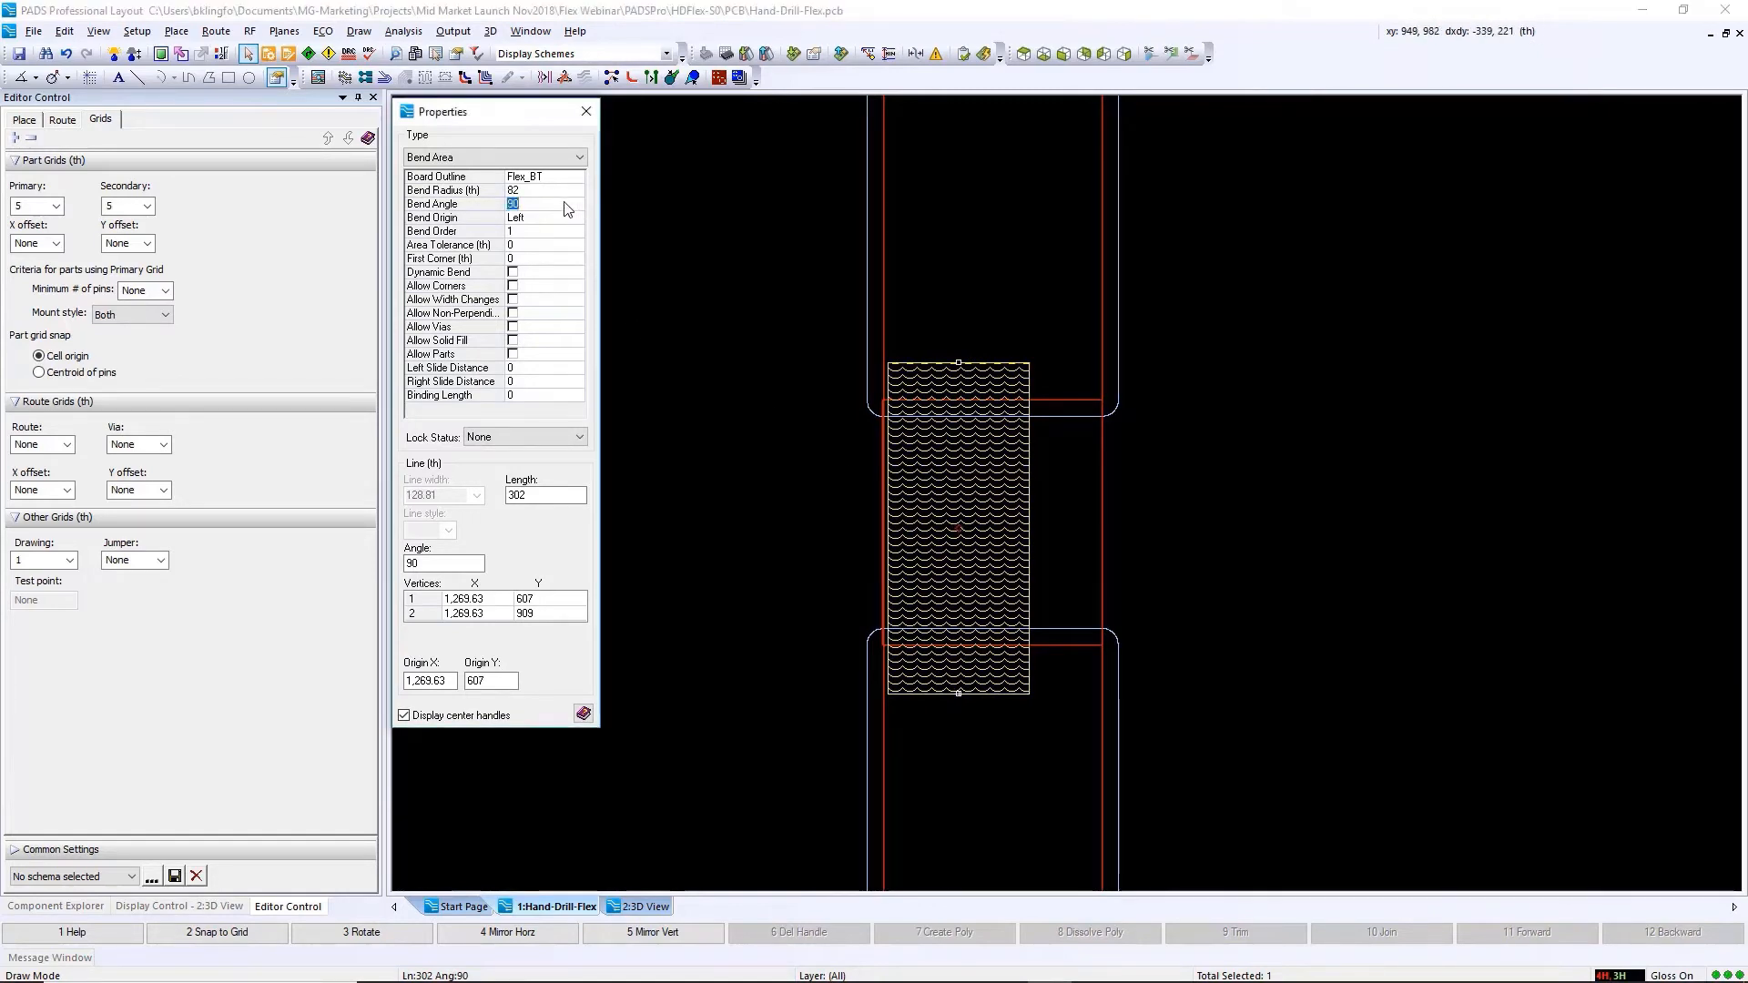
pyautogui.click(564, 219)
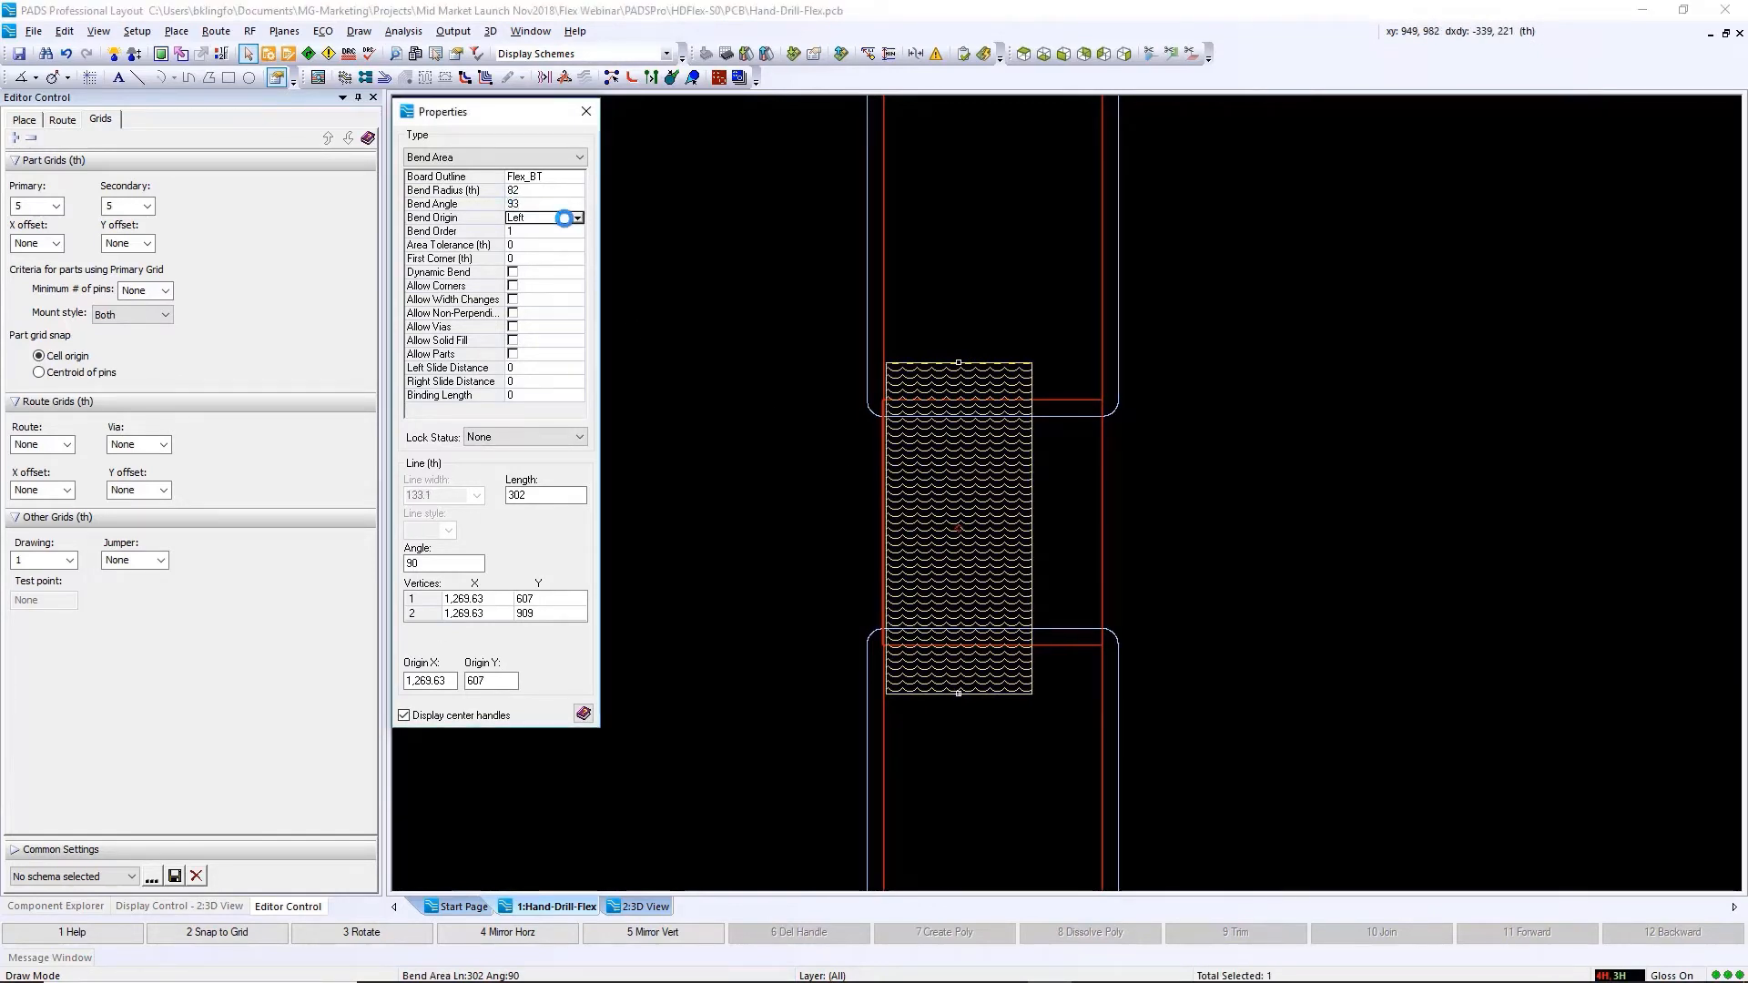
# Switch to the 3D view and turn on the display of the flex bend and the mechanicals
pyautogui.click(639, 910)
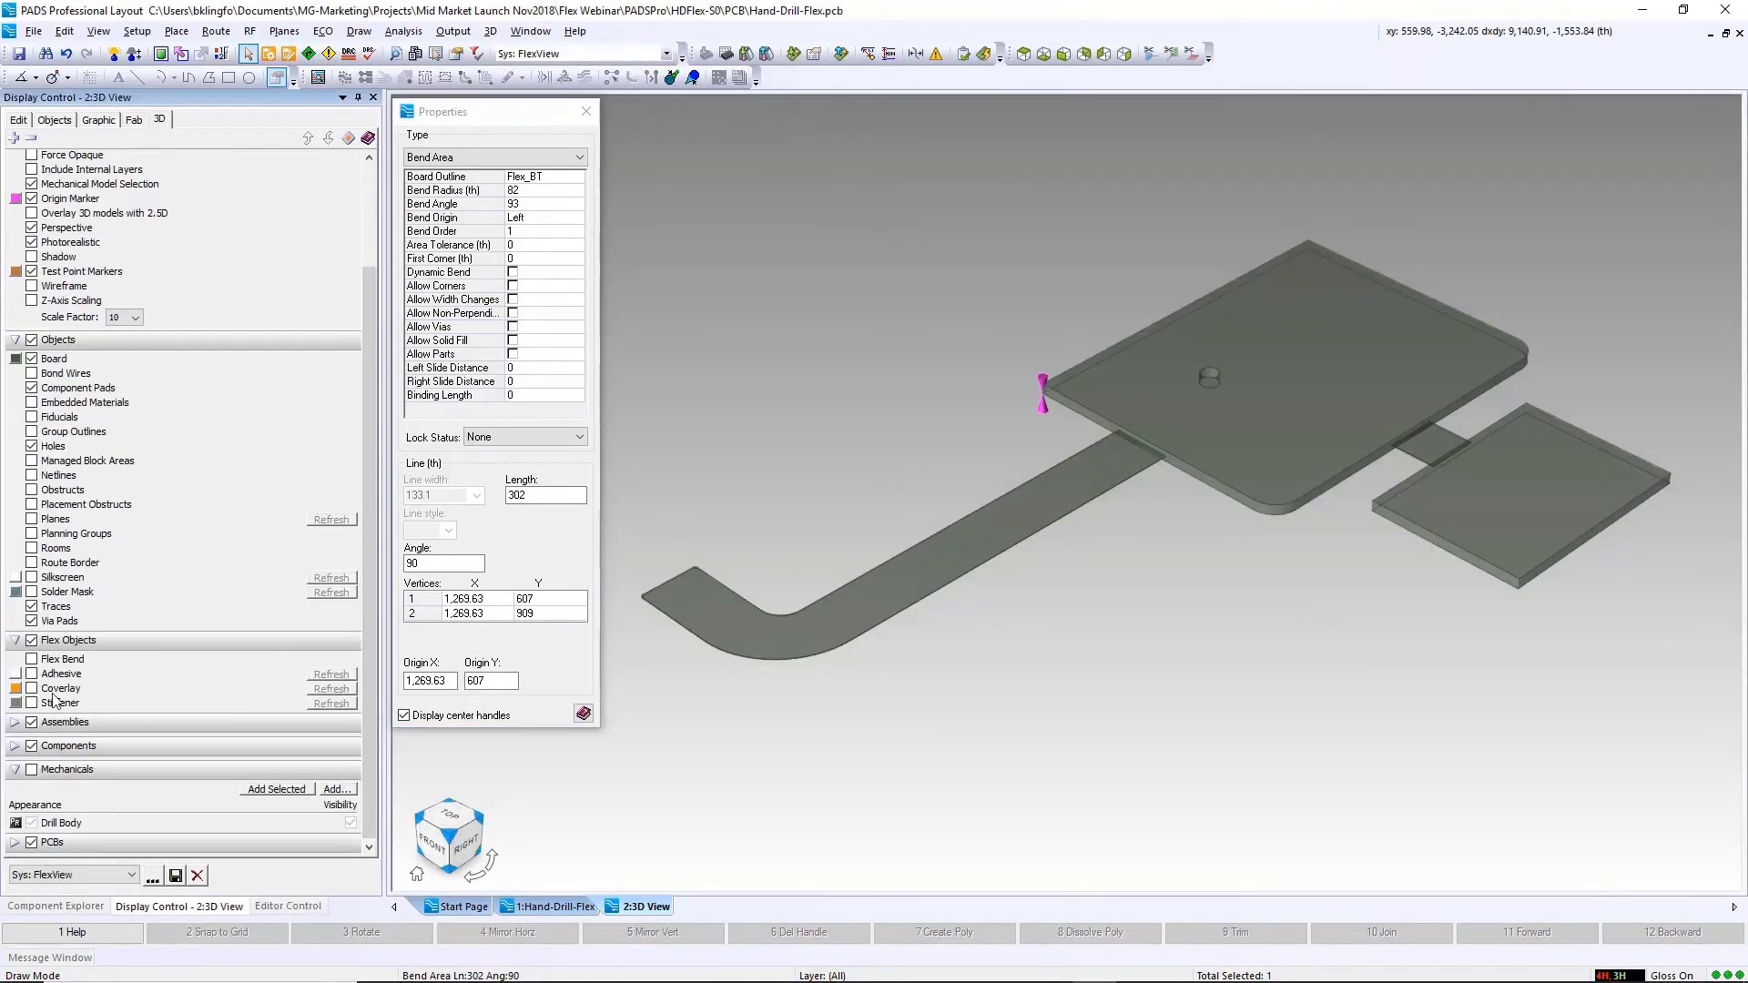
pyautogui.click(32, 659)
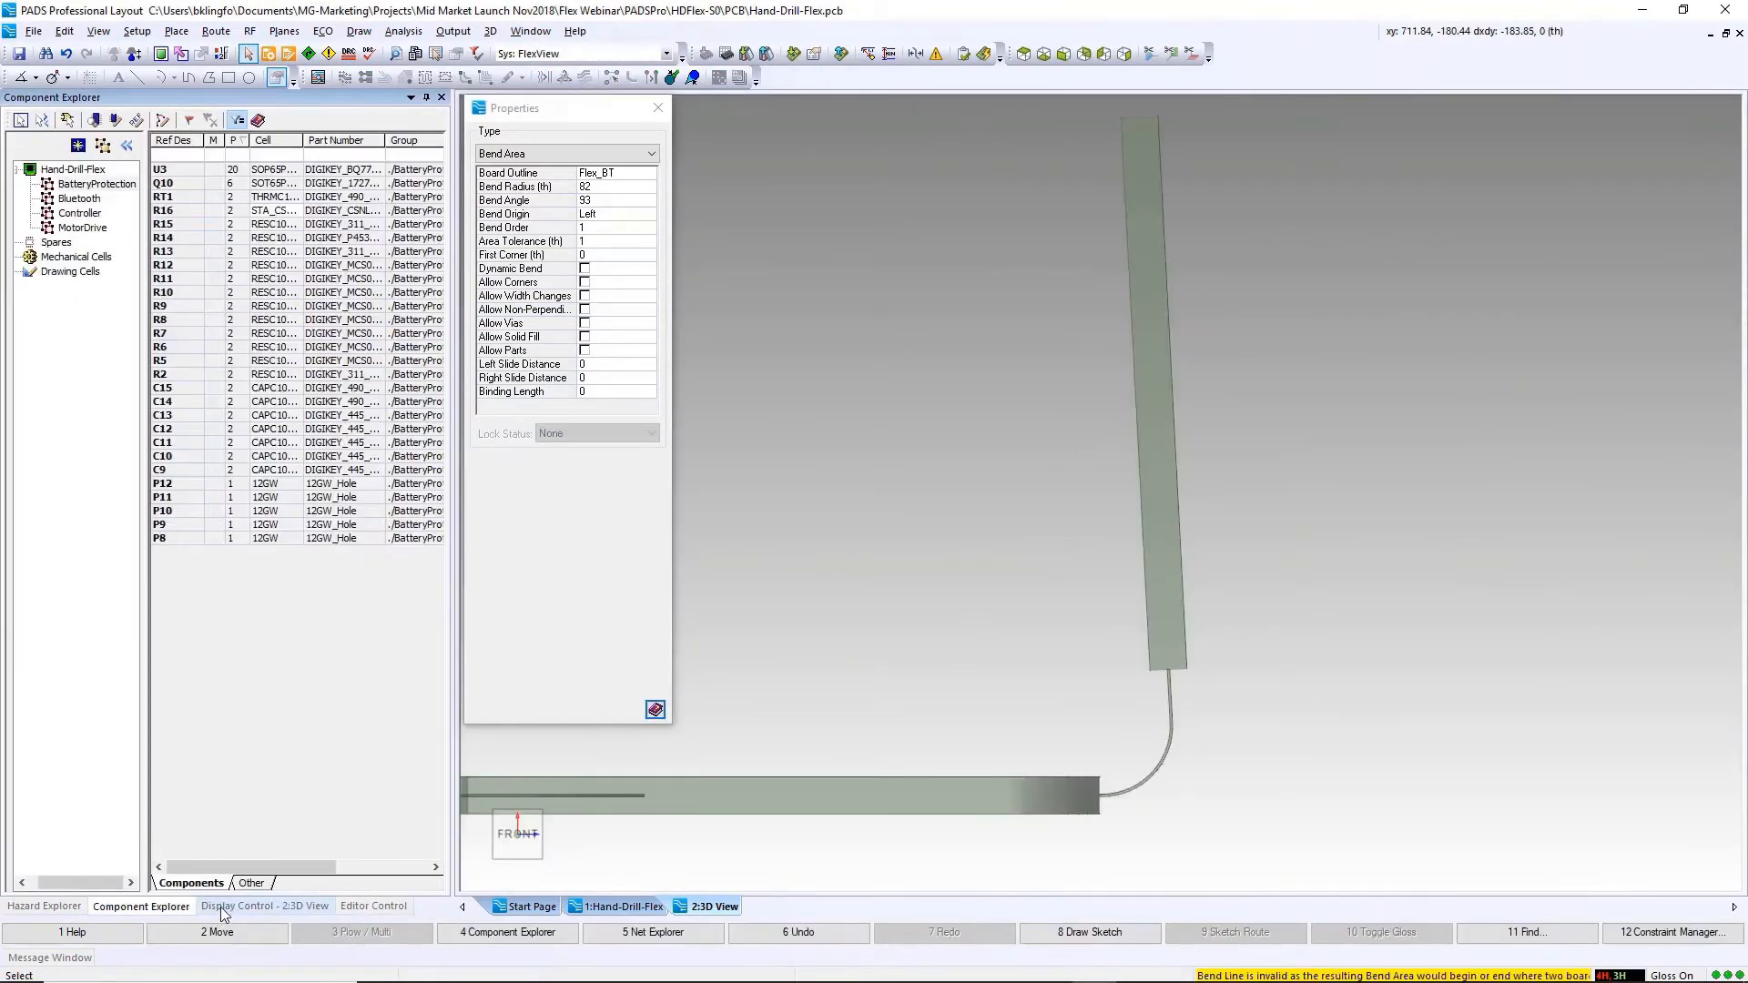
pyautogui.click(220, 907)
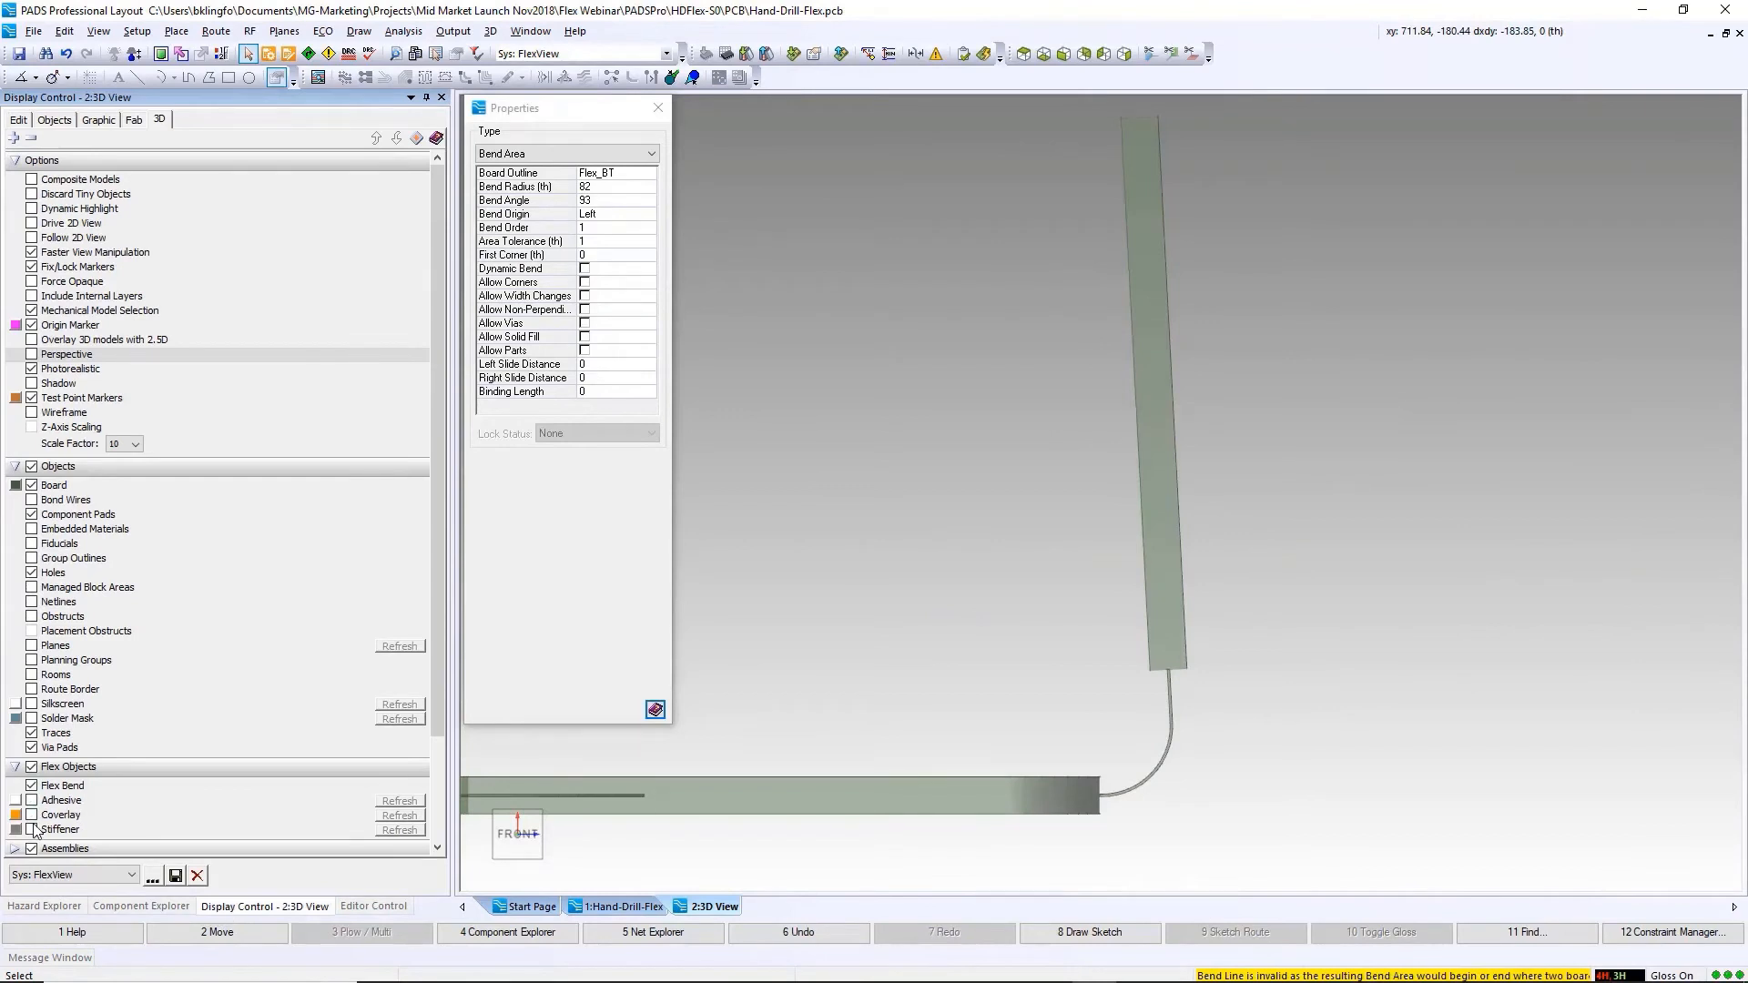
pyautogui.scroll(-3, 34, 830)
pyautogui.click(32, 771)
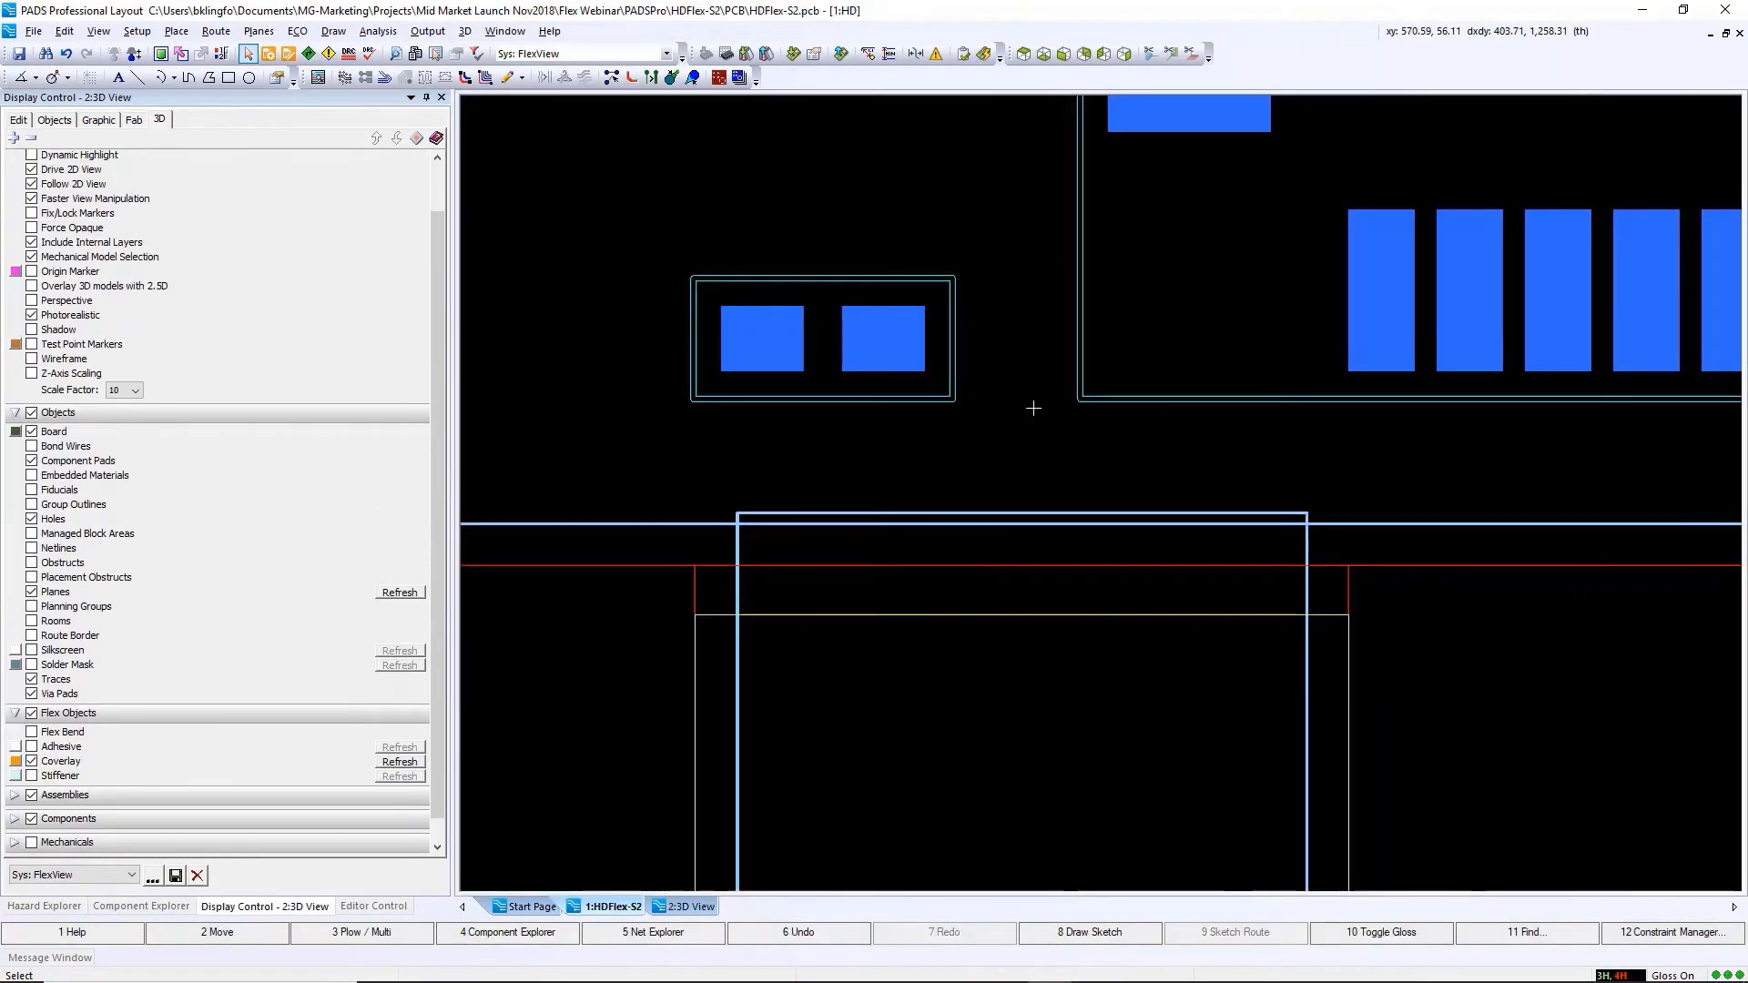
# Move resistor R4 from the rigid board of HDFlex-S2 onto the flex tail beside the contact pads and check it in 3D
pyautogui.click(838, 353)
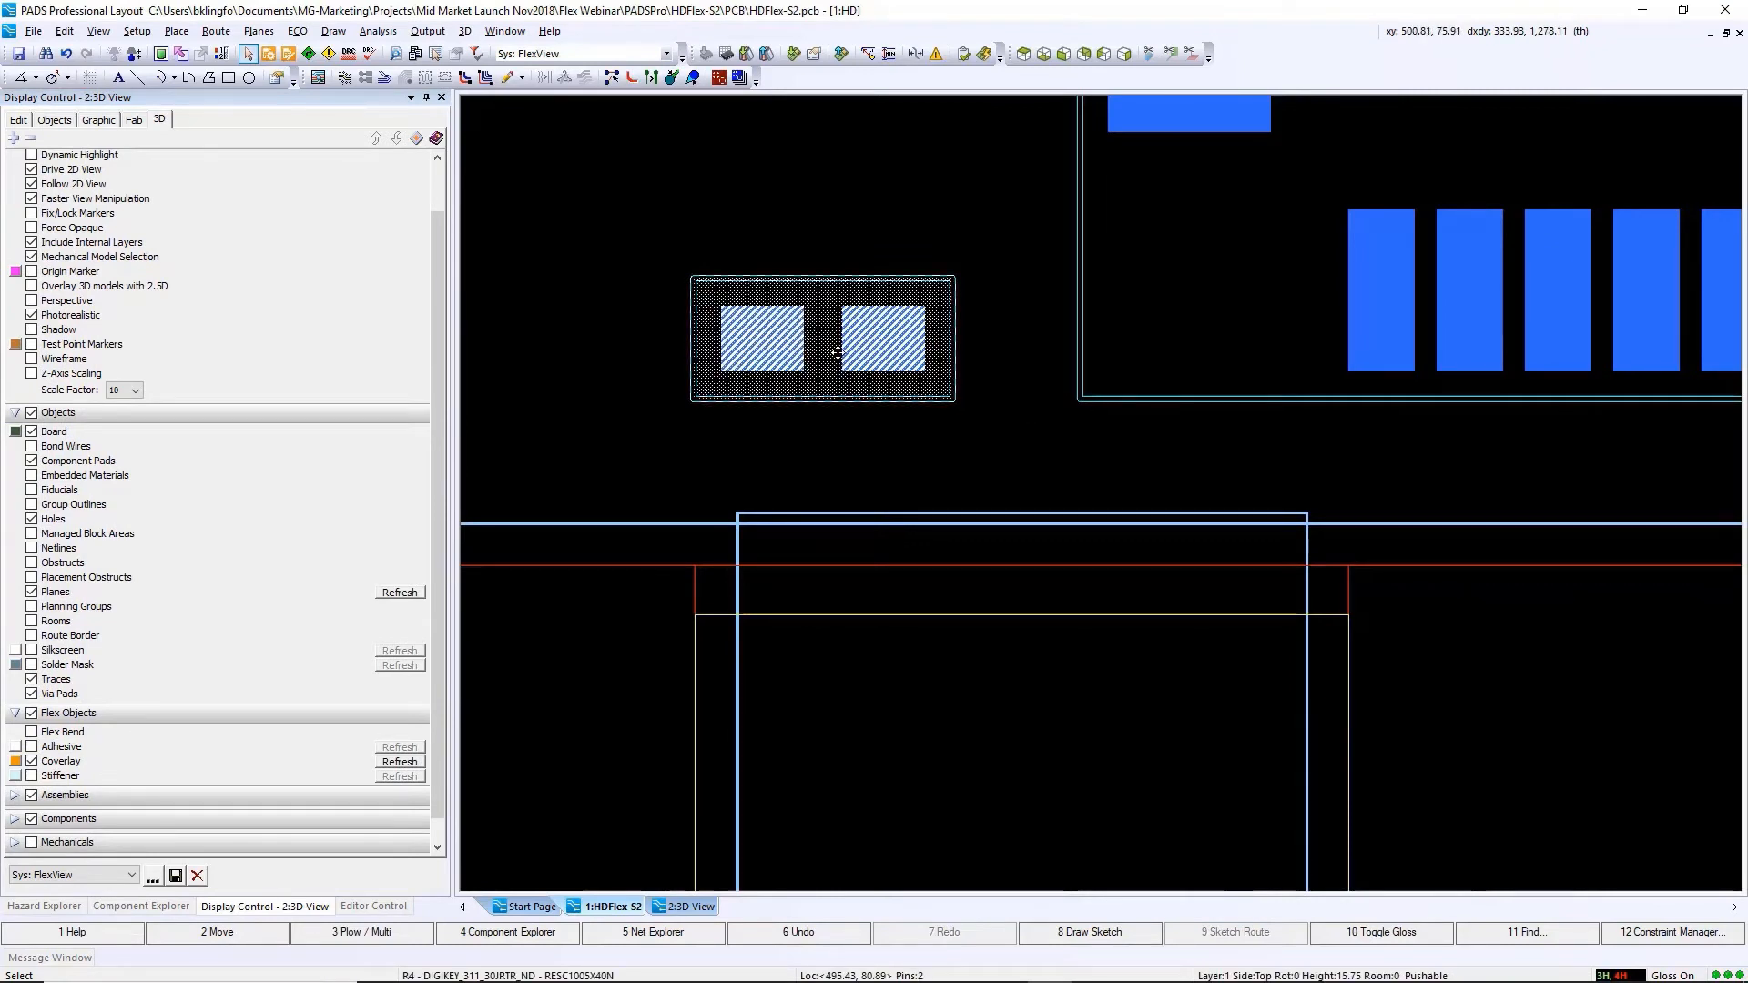
pyautogui.click(827, 400)
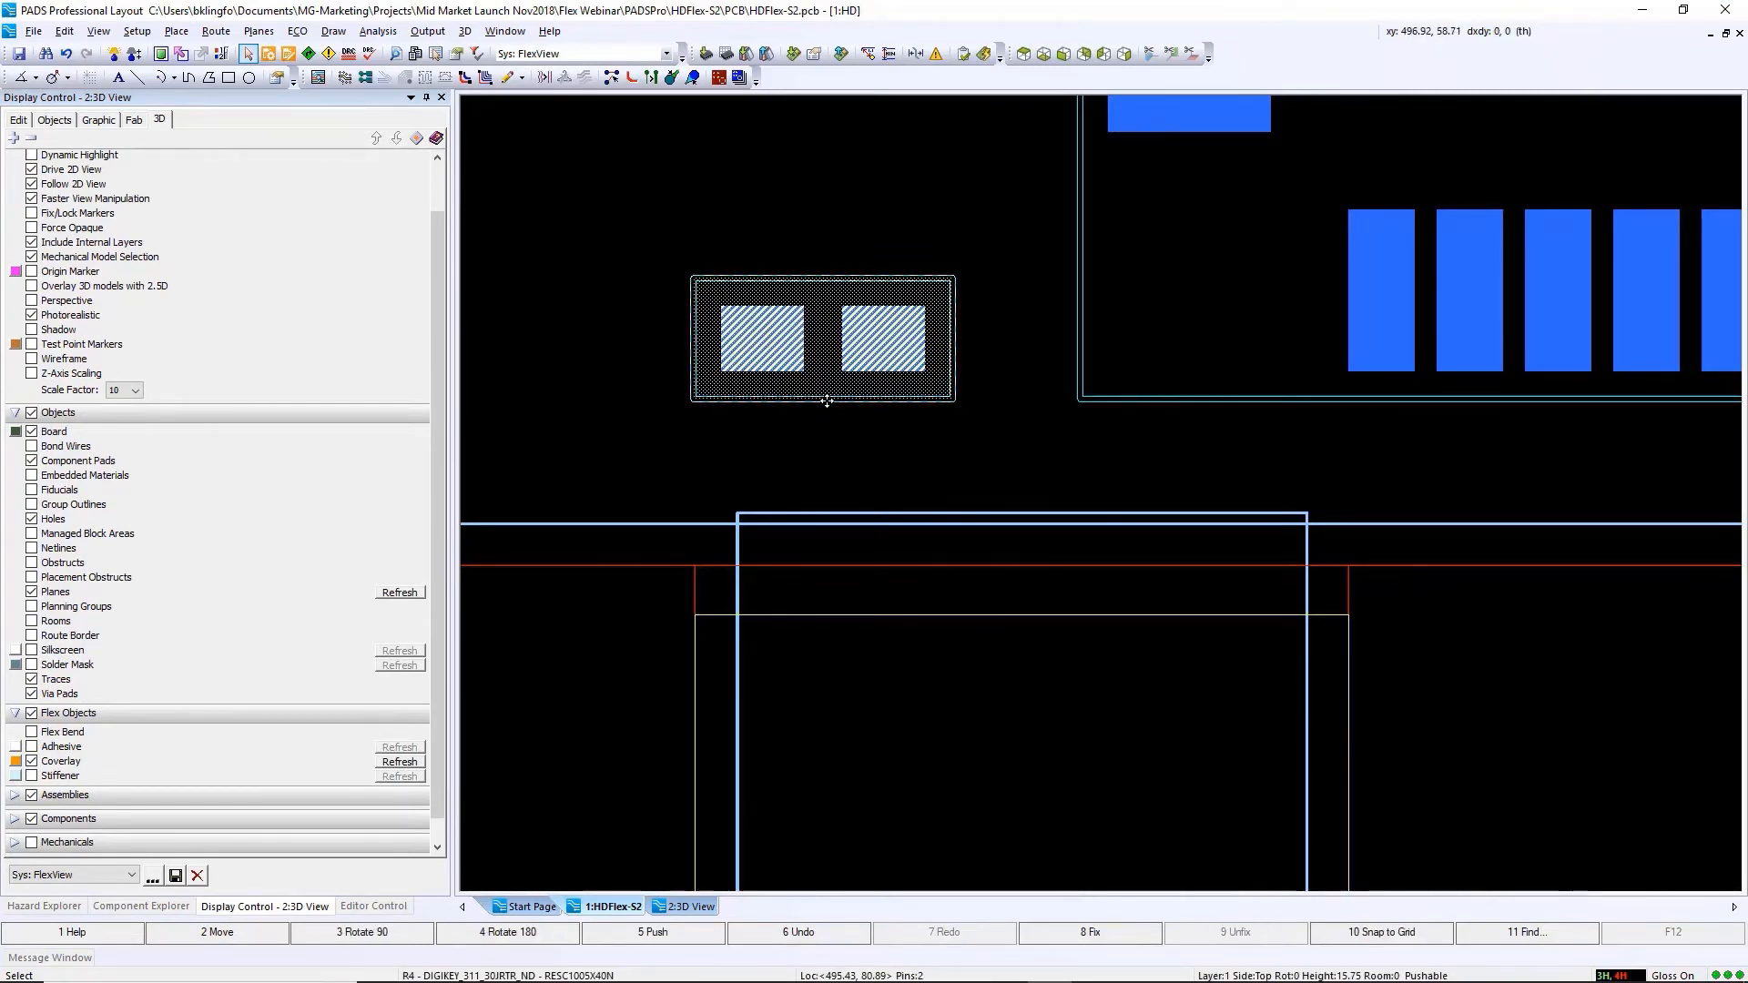
pyautogui.scroll(-5, 826, 401)
pyautogui.moveTo(826, 400); pyautogui.dragTo(696, 742)
pyautogui.scroll(5, 683, 772)
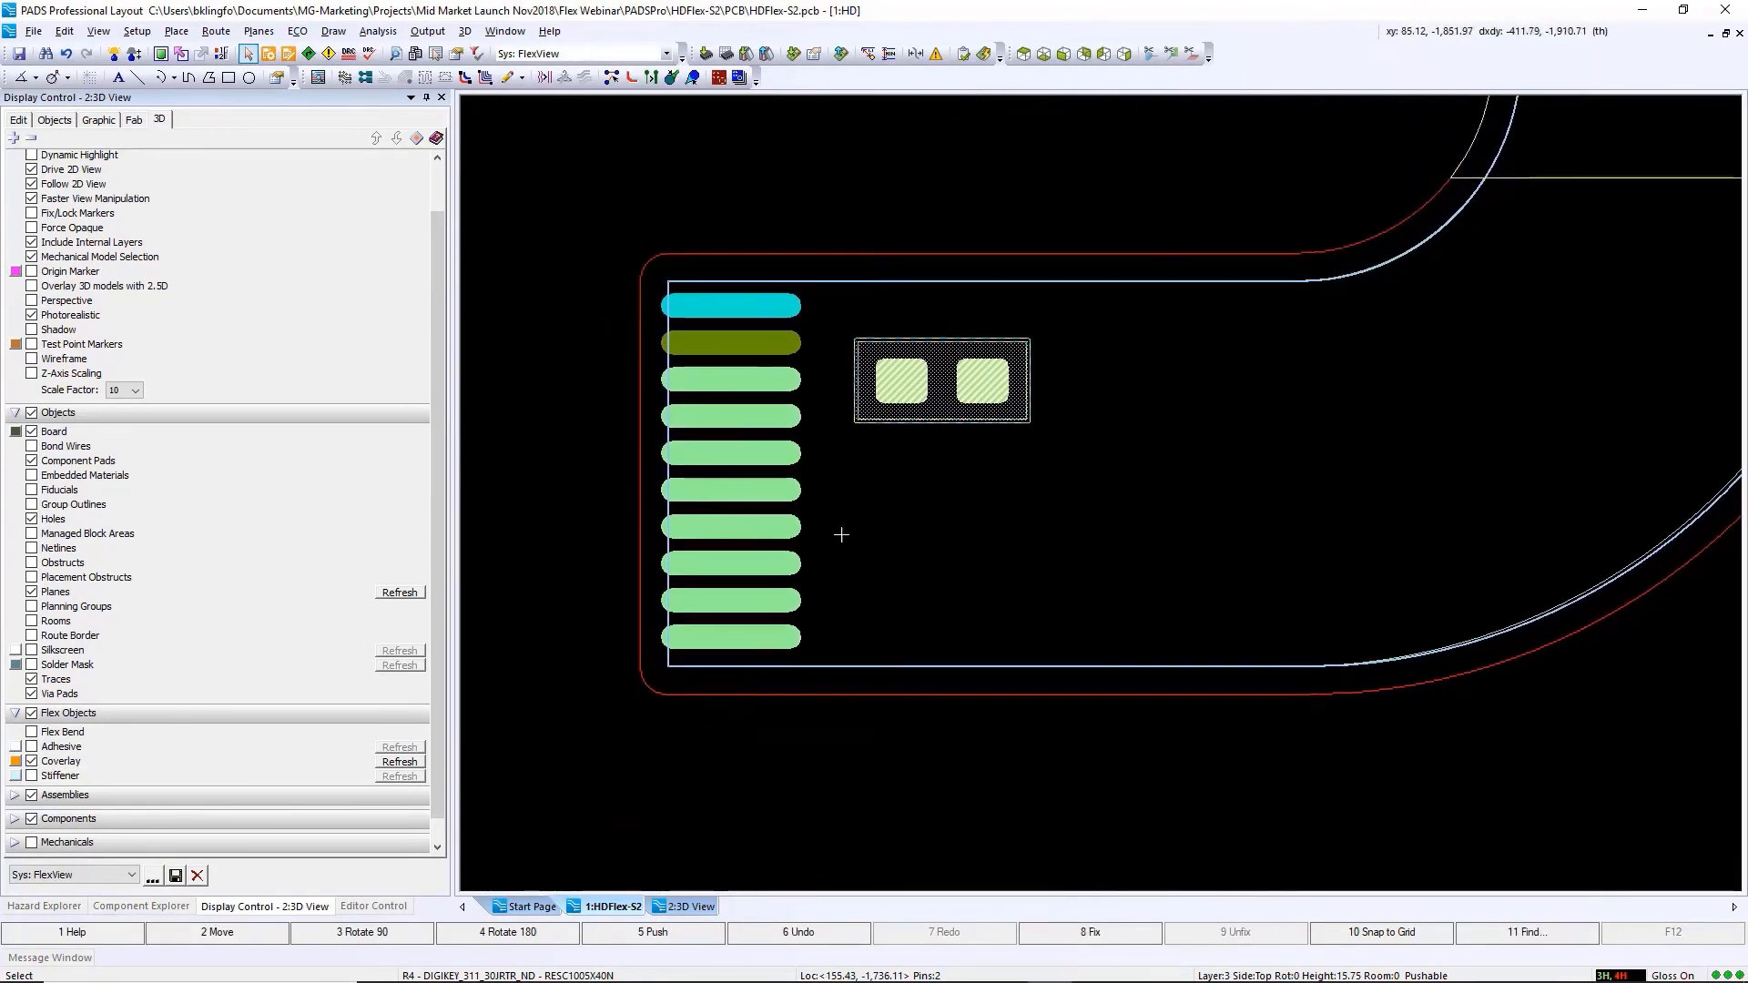
pyautogui.moveTo(935, 414); pyautogui.dragTo(988, 380)
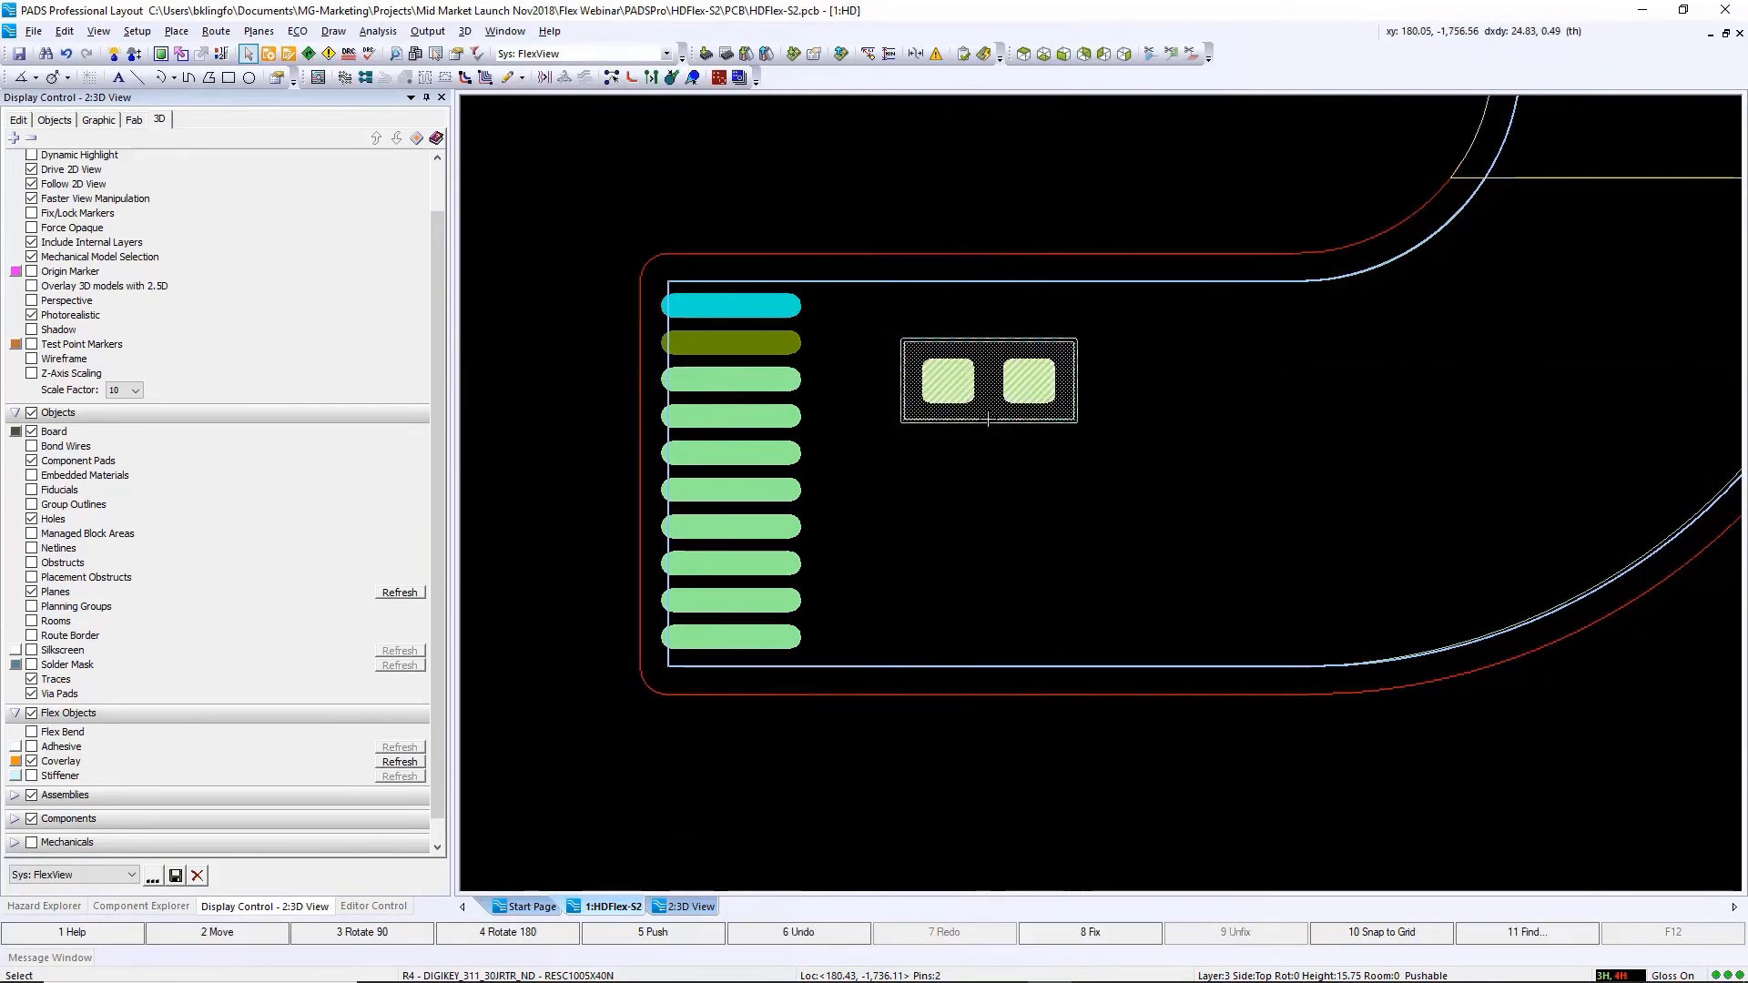
pyautogui.click(592, 434)
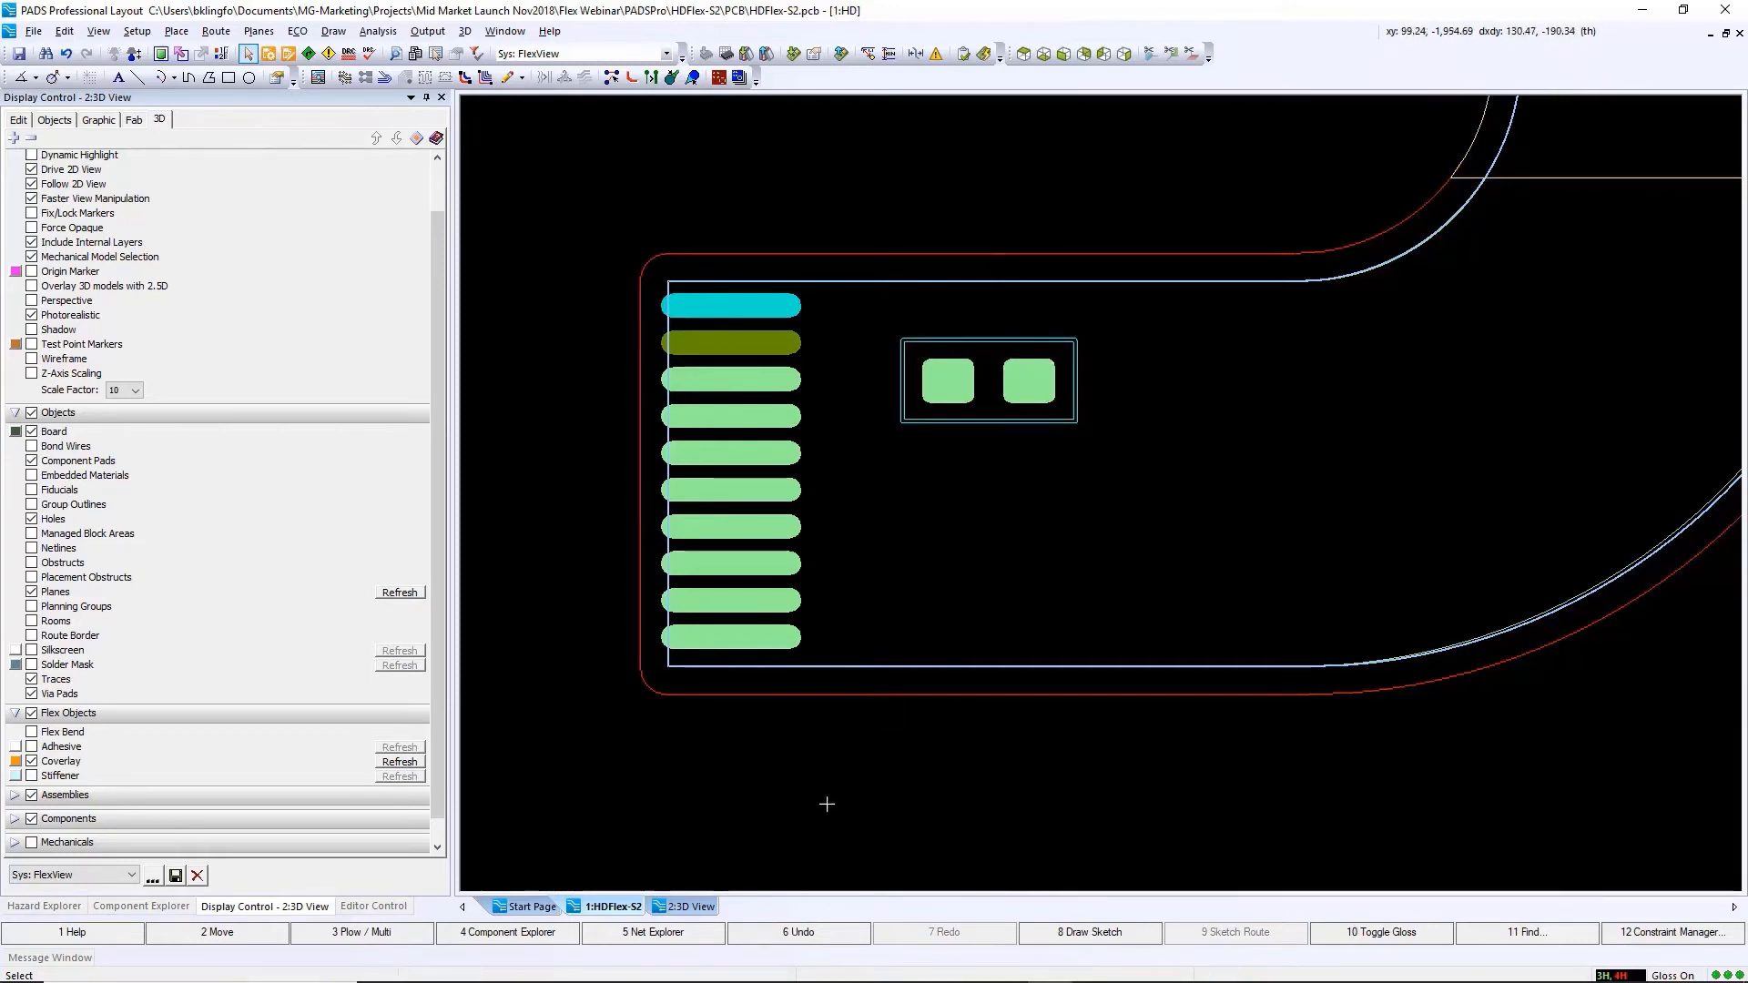
pyautogui.click(689, 907)
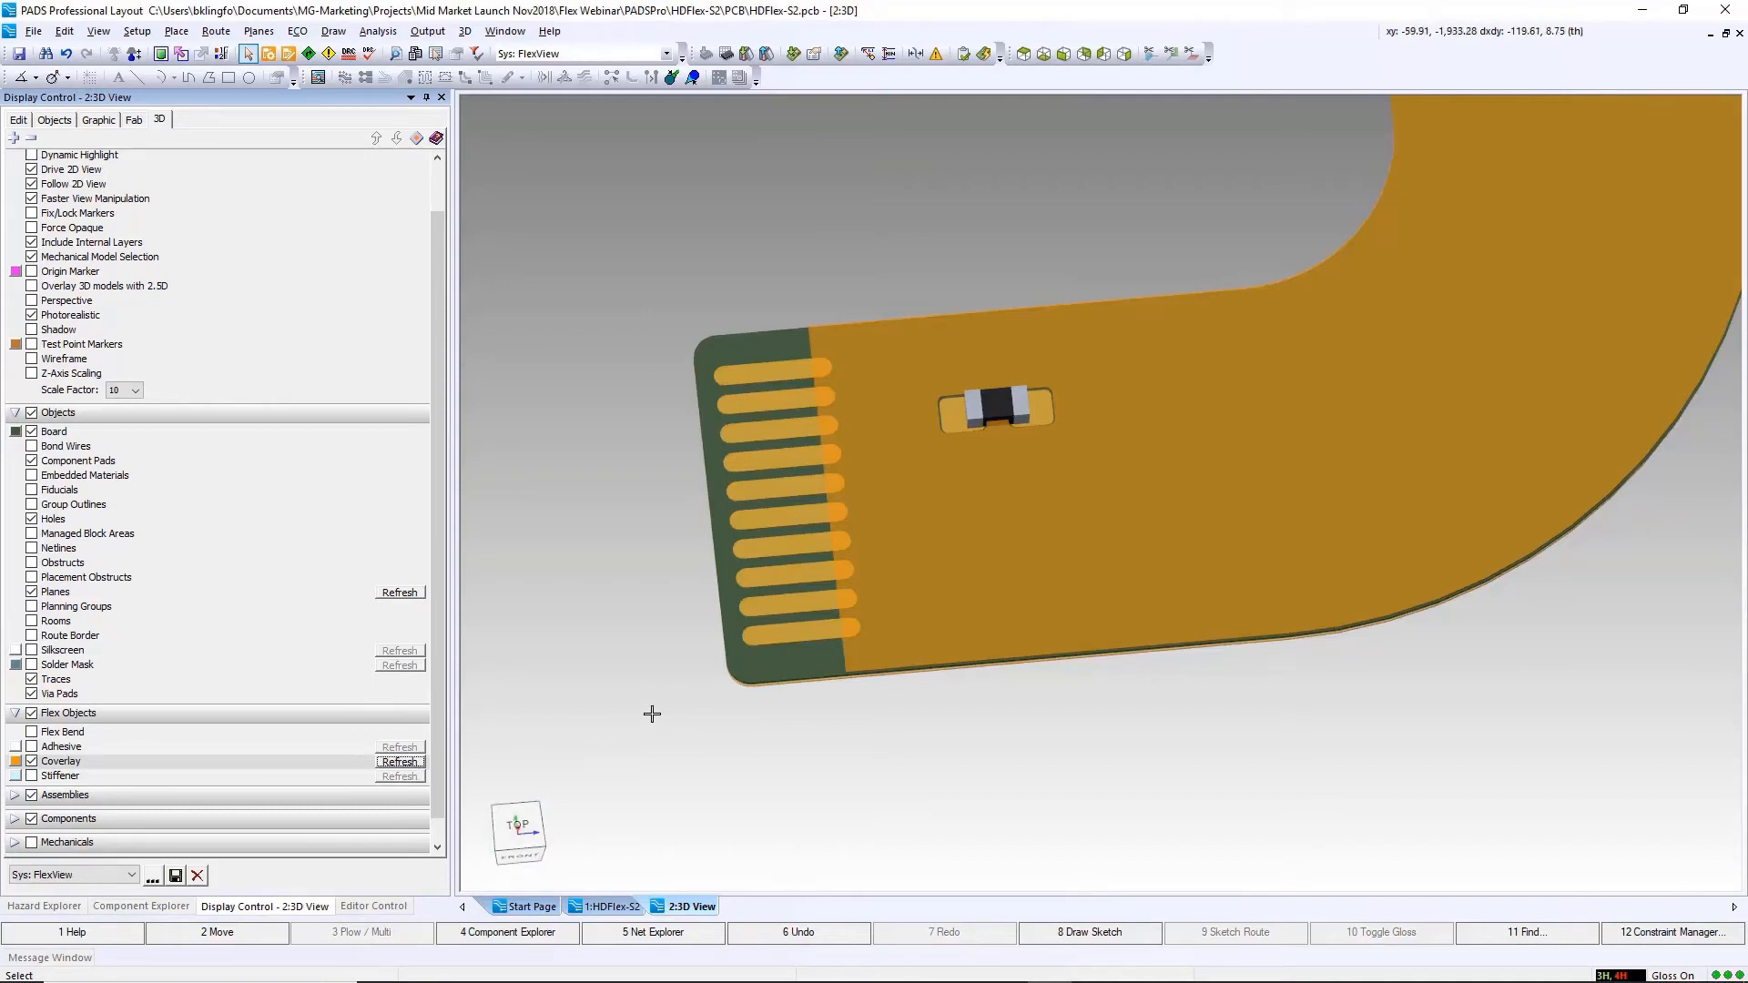
pyautogui.scroll(3, 885, 415)
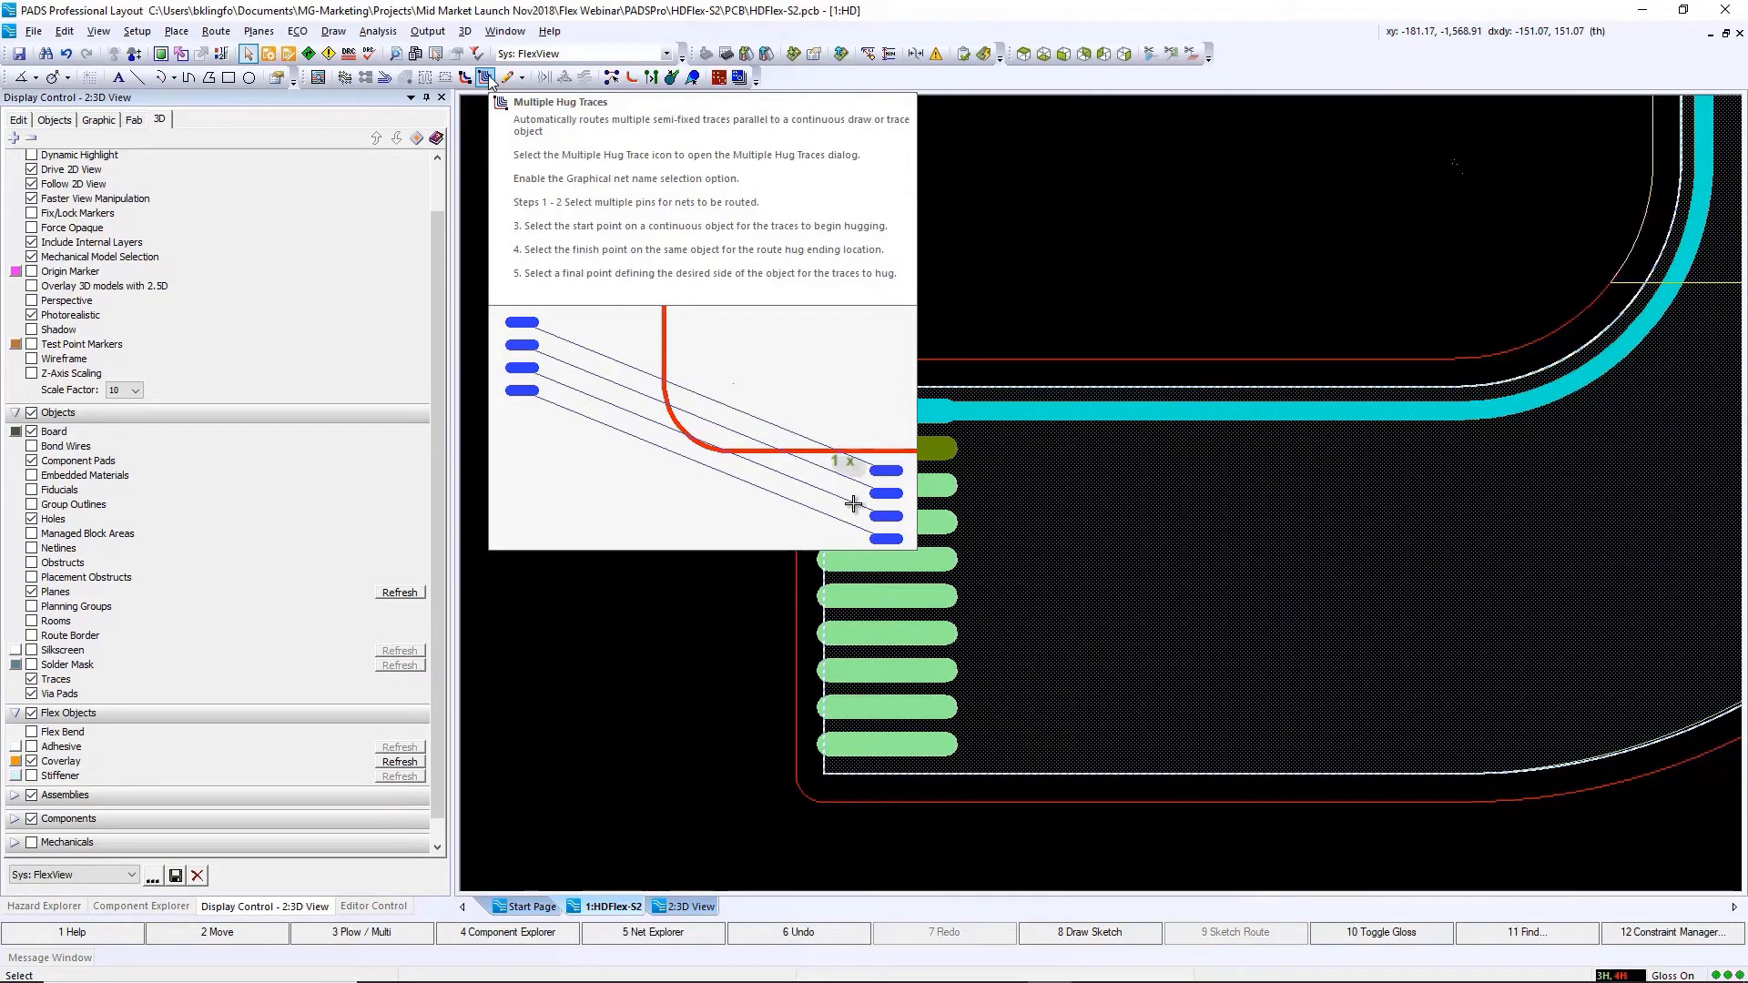
# Set up Multiple Hug Traces with graphical net name selection for the nine contact pads below the routed trace
pyautogui.click(487, 78)
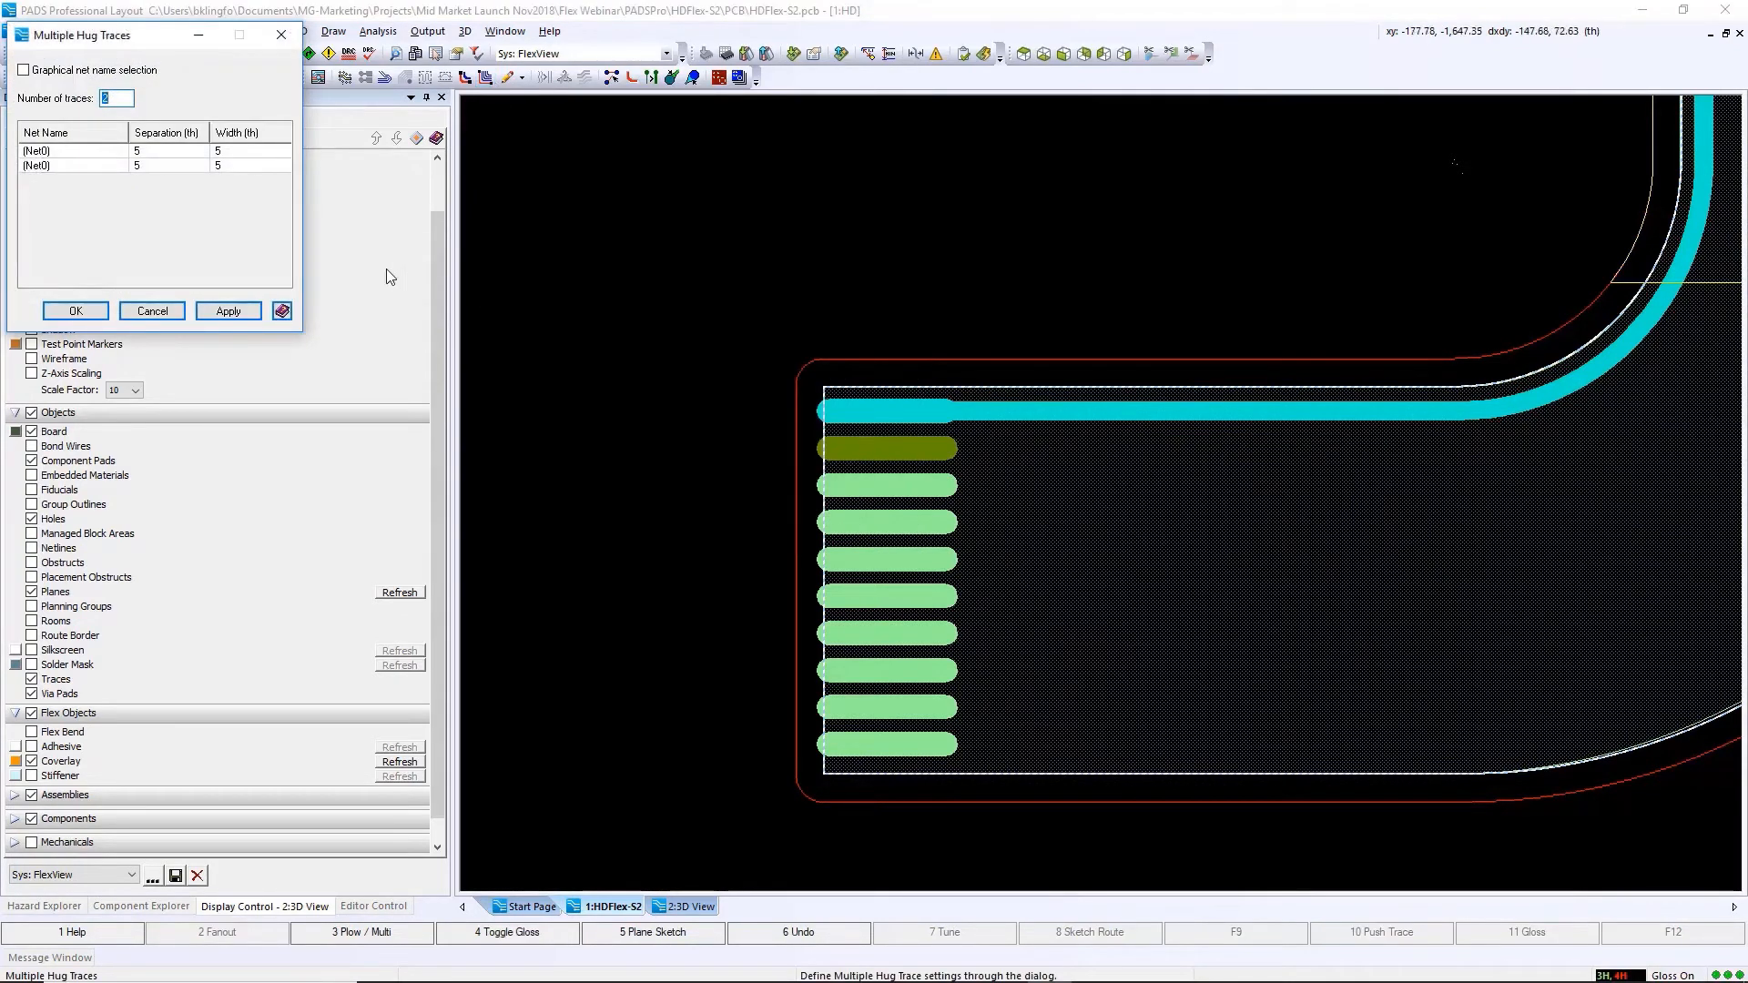
pyautogui.click(24, 71)
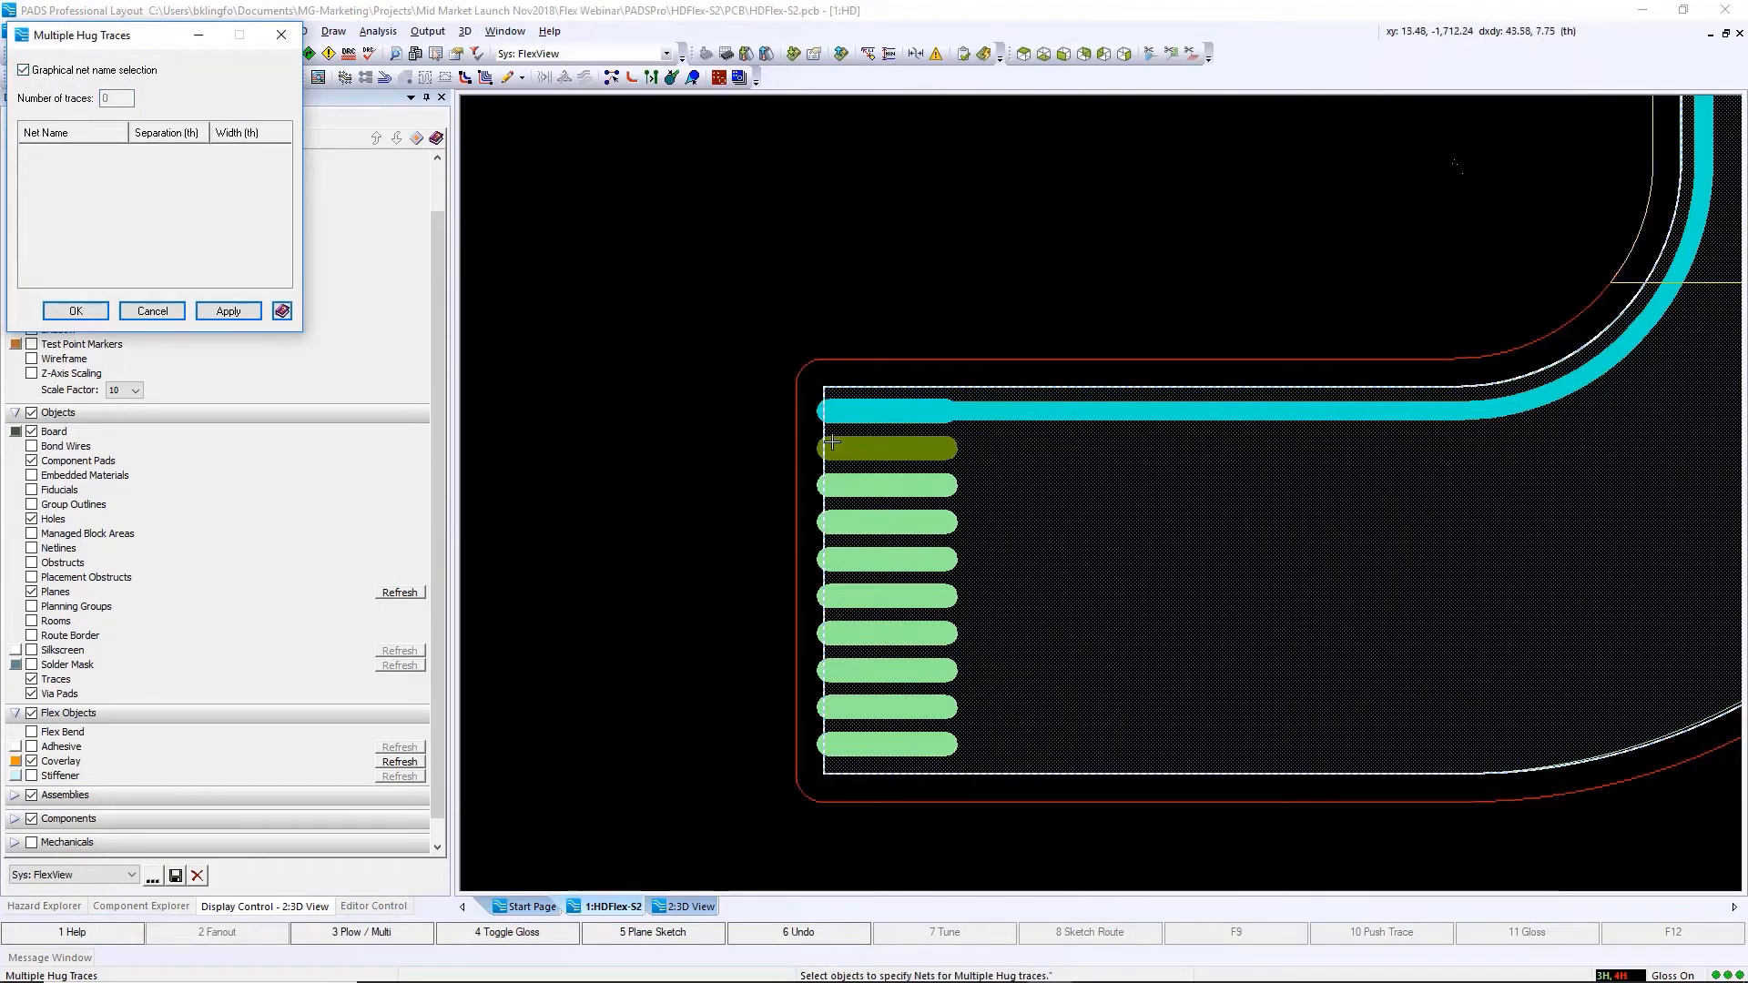
pyautogui.moveTo(833, 441); pyautogui.dragTo(864, 748)
pyautogui.click(91, 310)
# Route the nine hug traces along the inner side of the existing trace, from the contact pads to its end at the rigid board
pyautogui.click(997, 412)
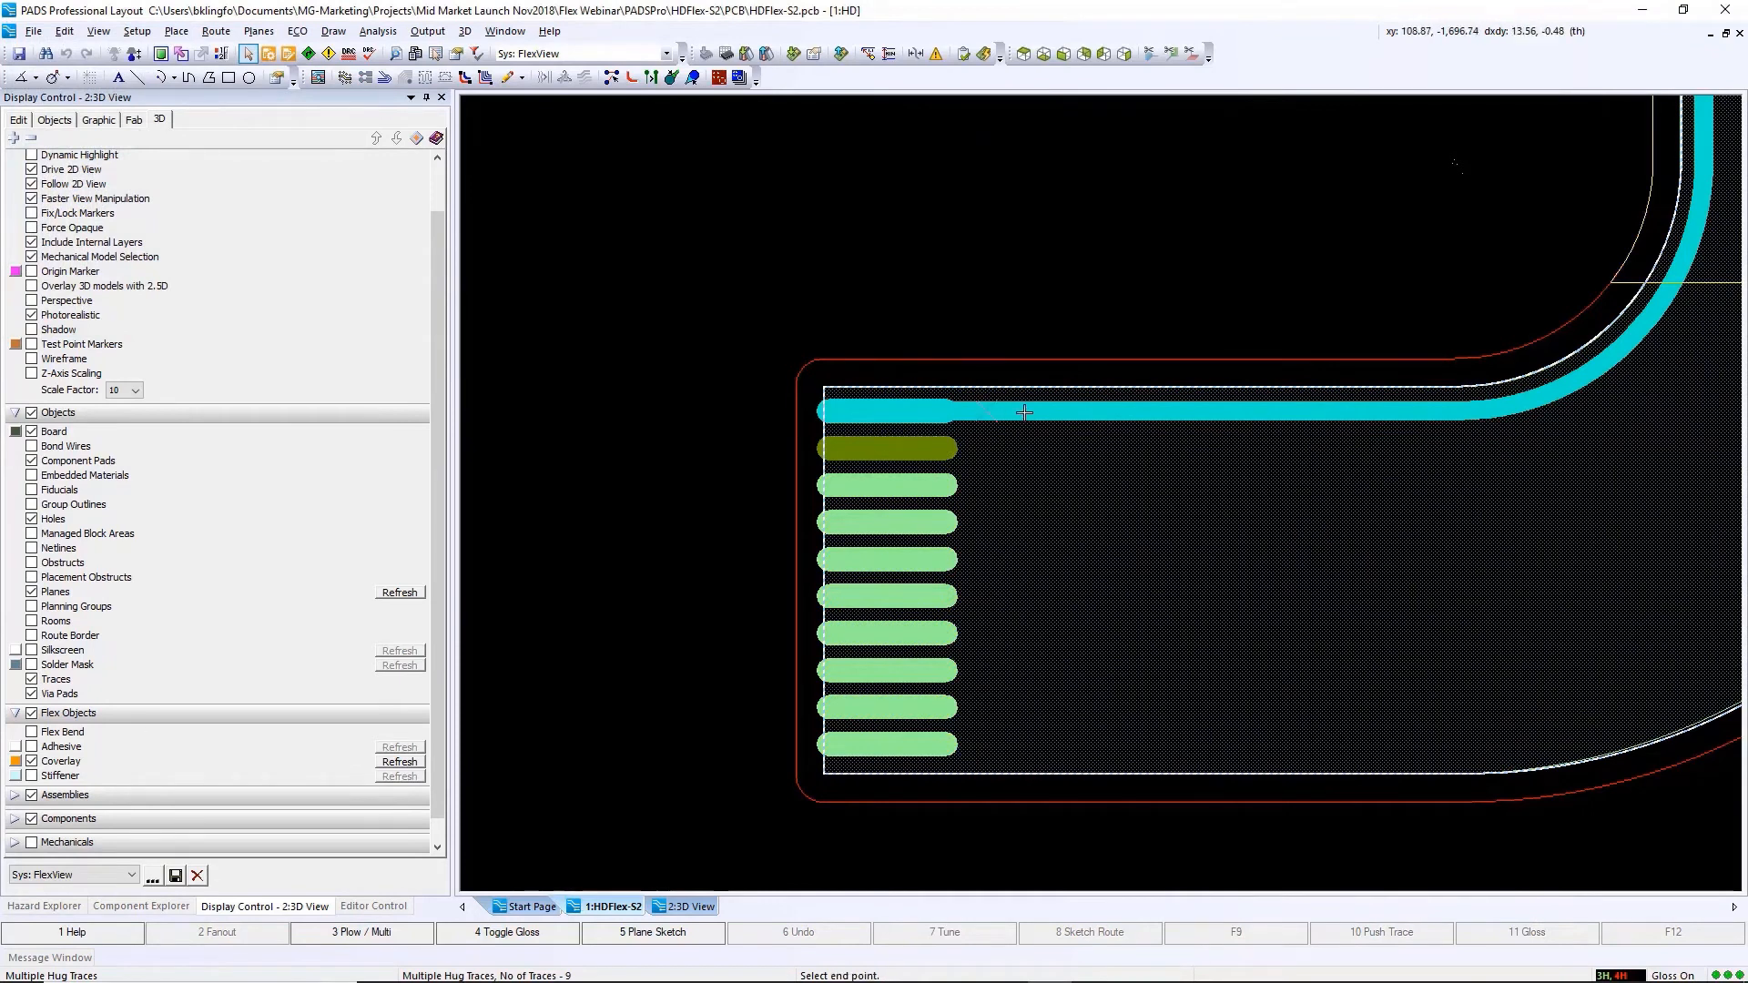
pyautogui.moveTo(1608, 222)
pyautogui.mouseDown(button='middle')
pyautogui.moveTo(1518, 384)
pyautogui.moveTo(1573, 220)
pyautogui.moveTo(1508, 519)
pyautogui.mouseUp(button='middle')
pyautogui.scroll(4, 1368, 216)
pyautogui.click(1236, 200)
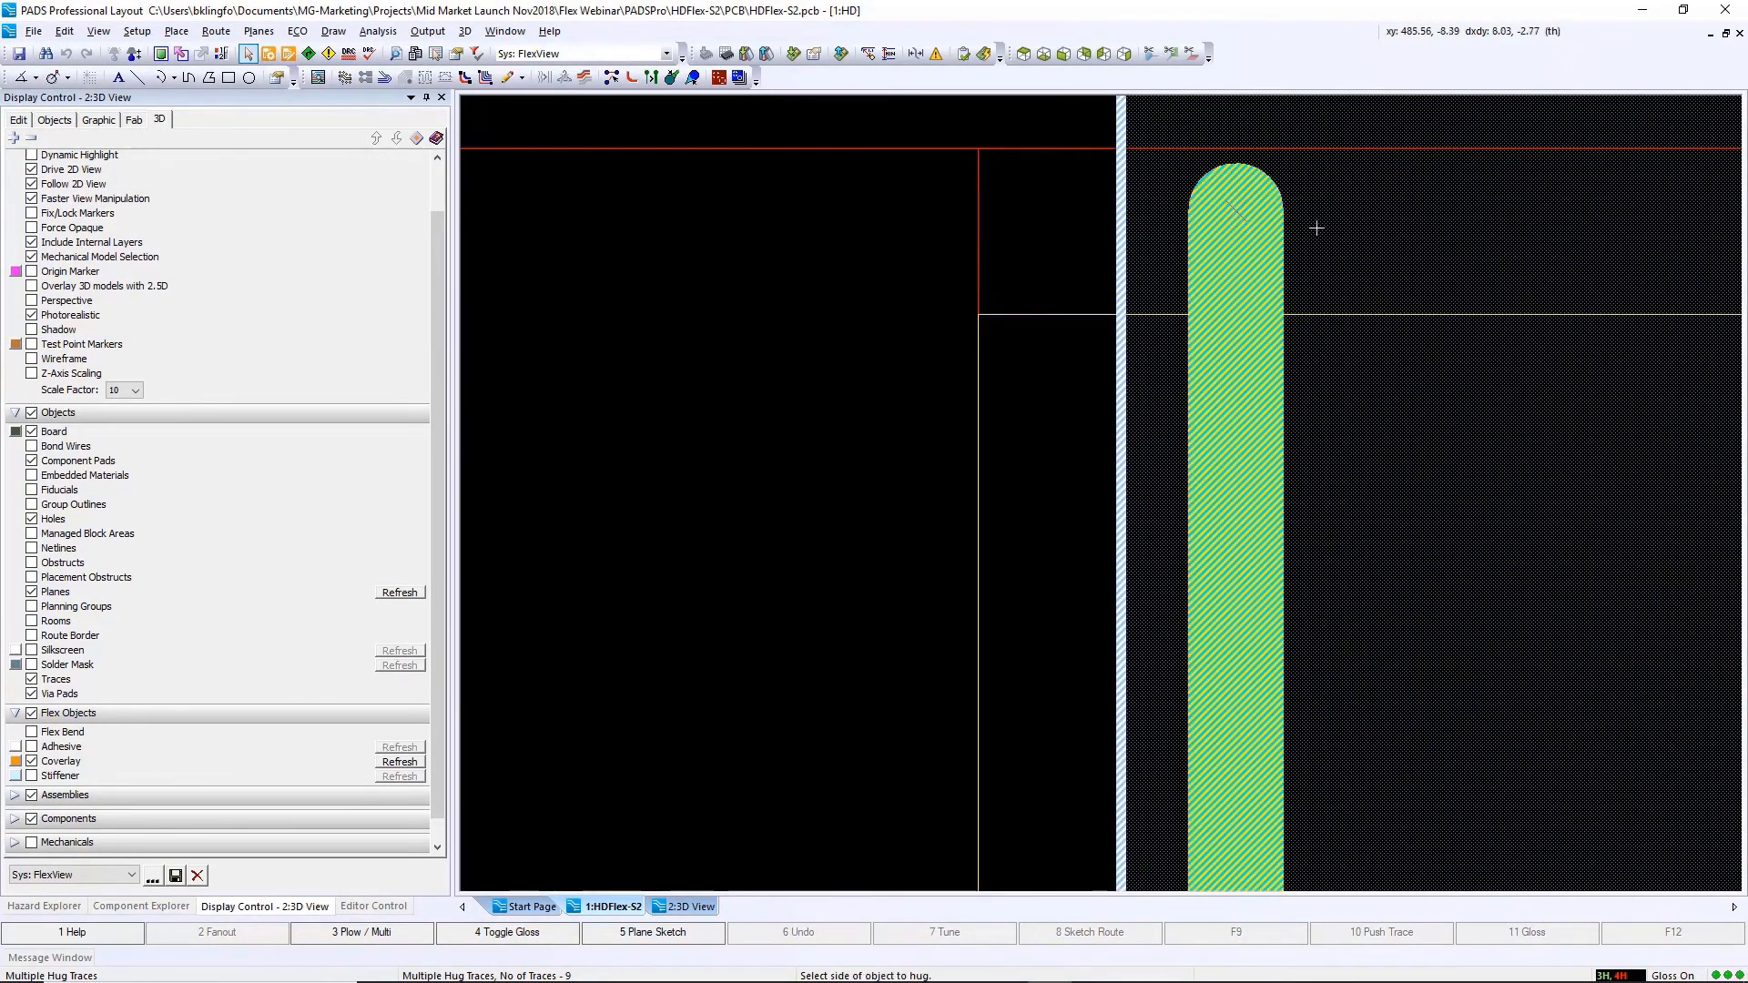
pyautogui.click(1316, 227)
pyautogui.scroll(-4, 1277, 482)
pyautogui.moveTo(1358, 528); pyautogui.dragTo(1348, 677, button='middle')
pyautogui.scroll(-1, 1260, 523)
pyautogui.moveTo(1260, 386); pyautogui.dragTo(1159, 378, button='middle')
pyautogui.scroll(2, 1159, 379)
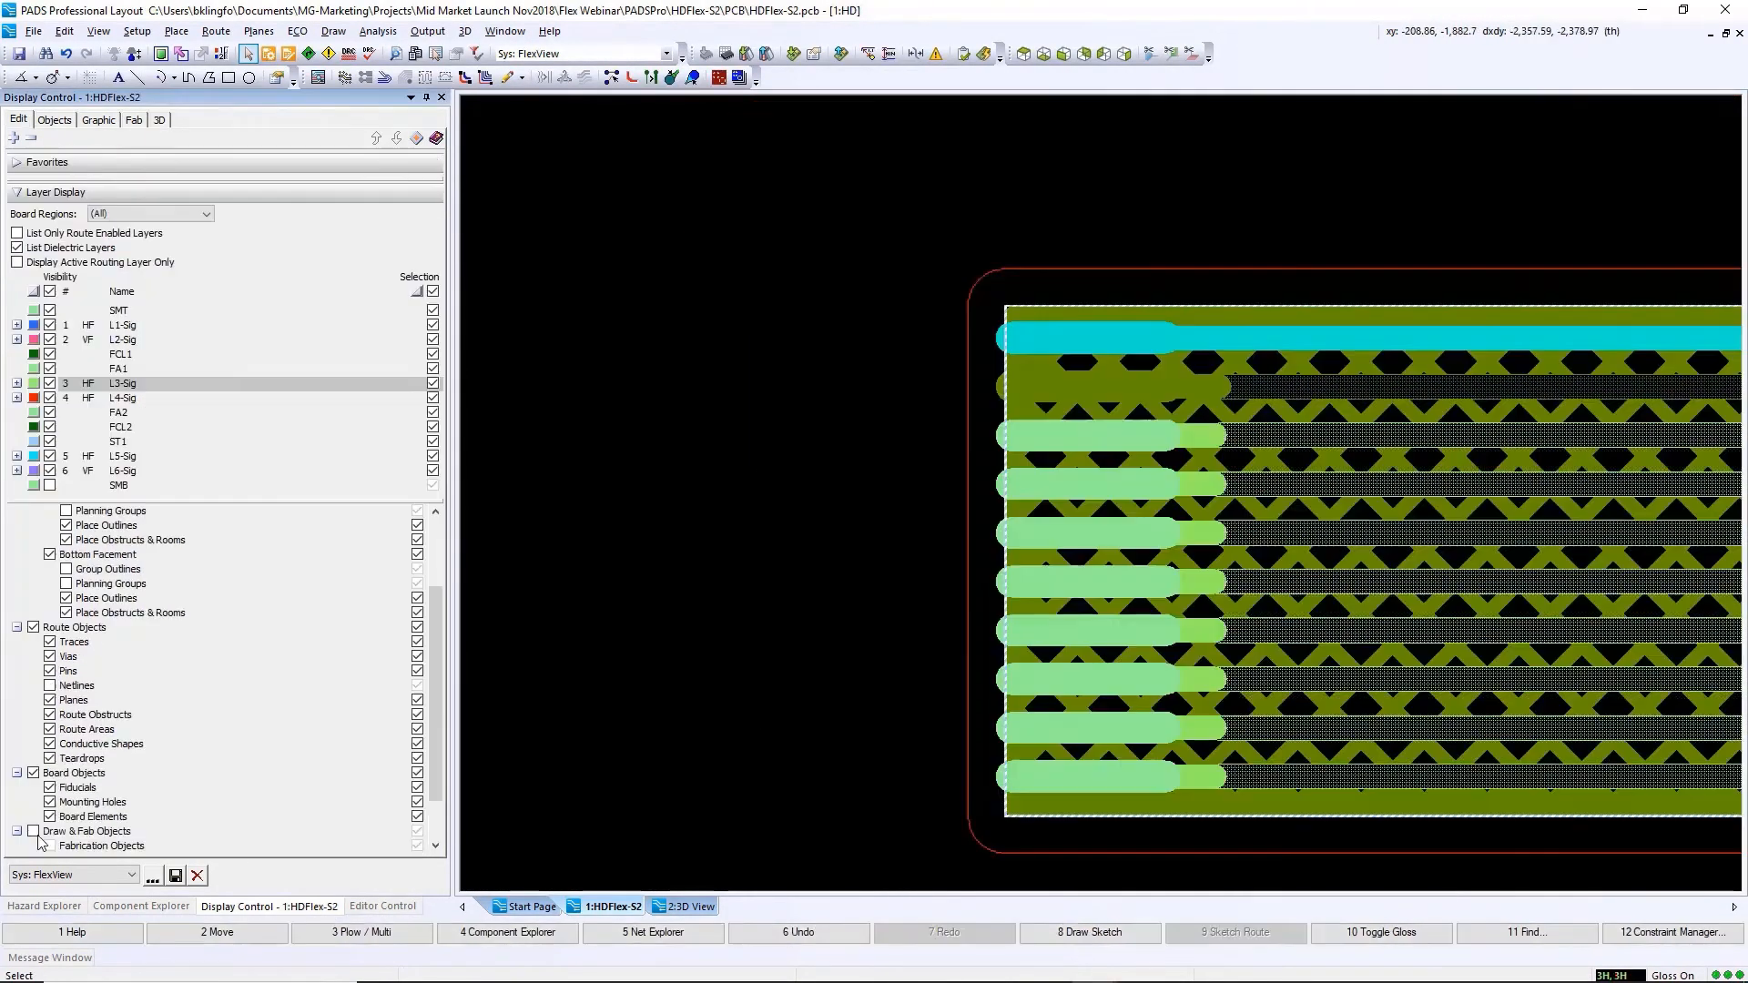
# Turn on the display of the Draw & Fab Objects group and its Fabrication Objects in the layout
pyautogui.click(29, 832)
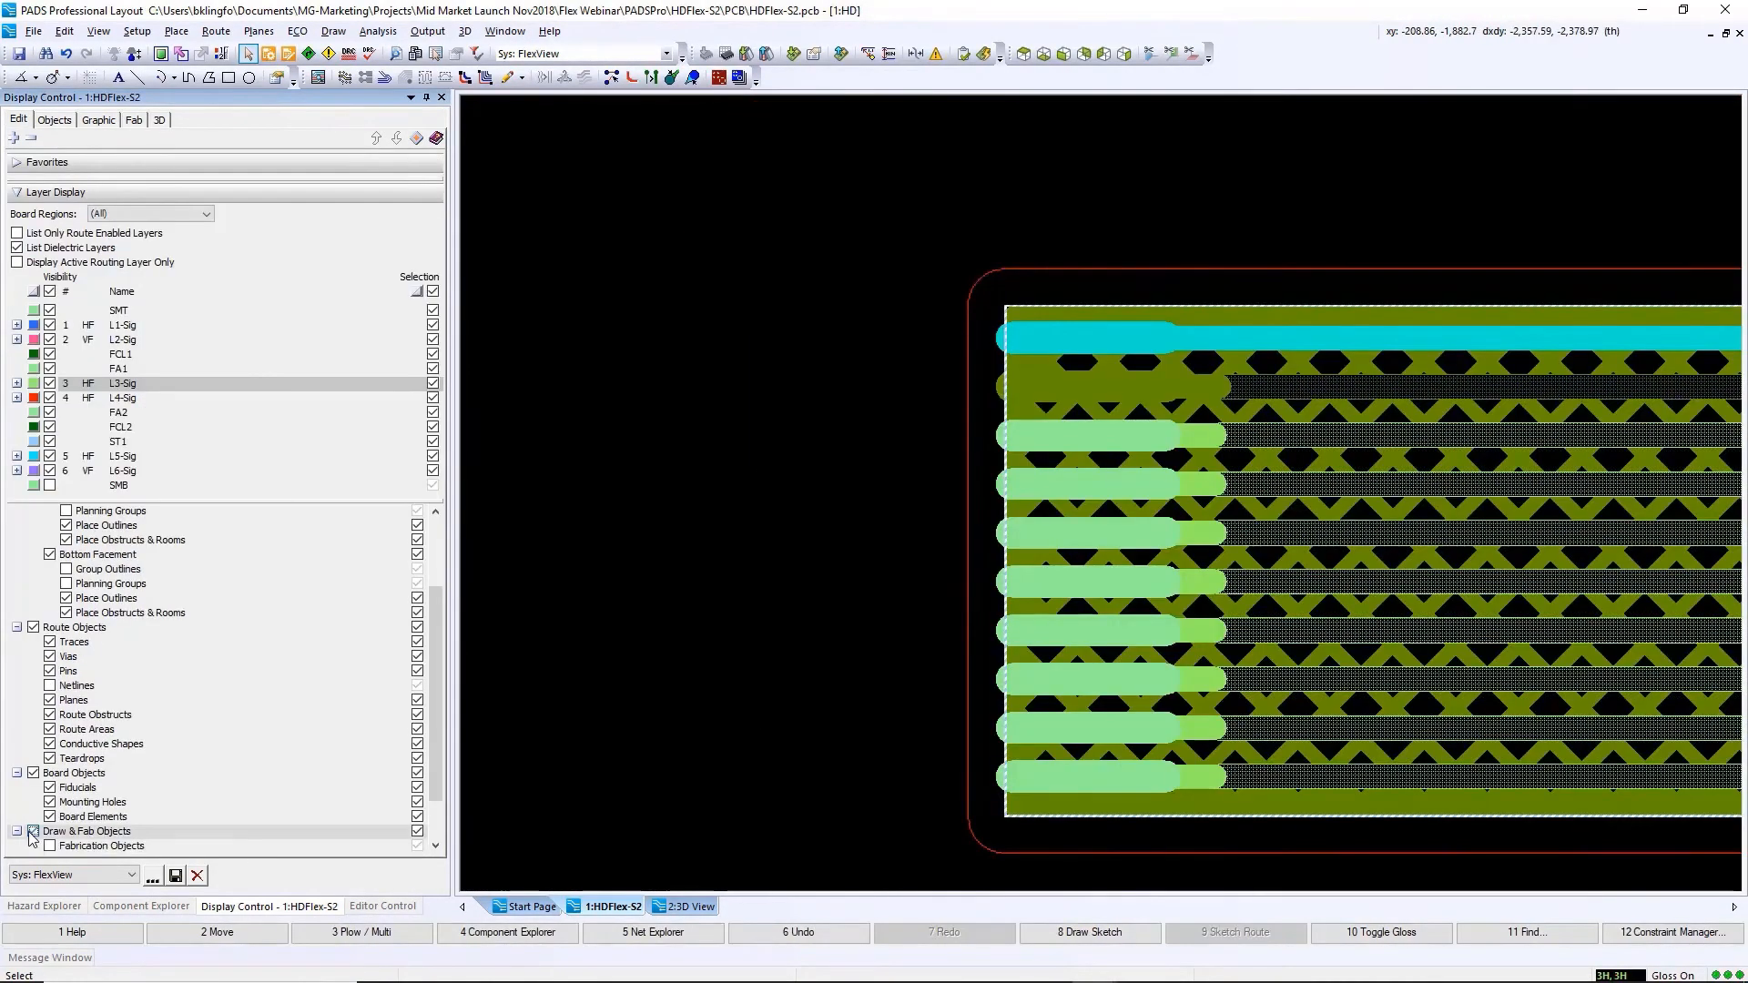
pyautogui.scroll(-1, 28, 833)
pyautogui.click(49, 787)
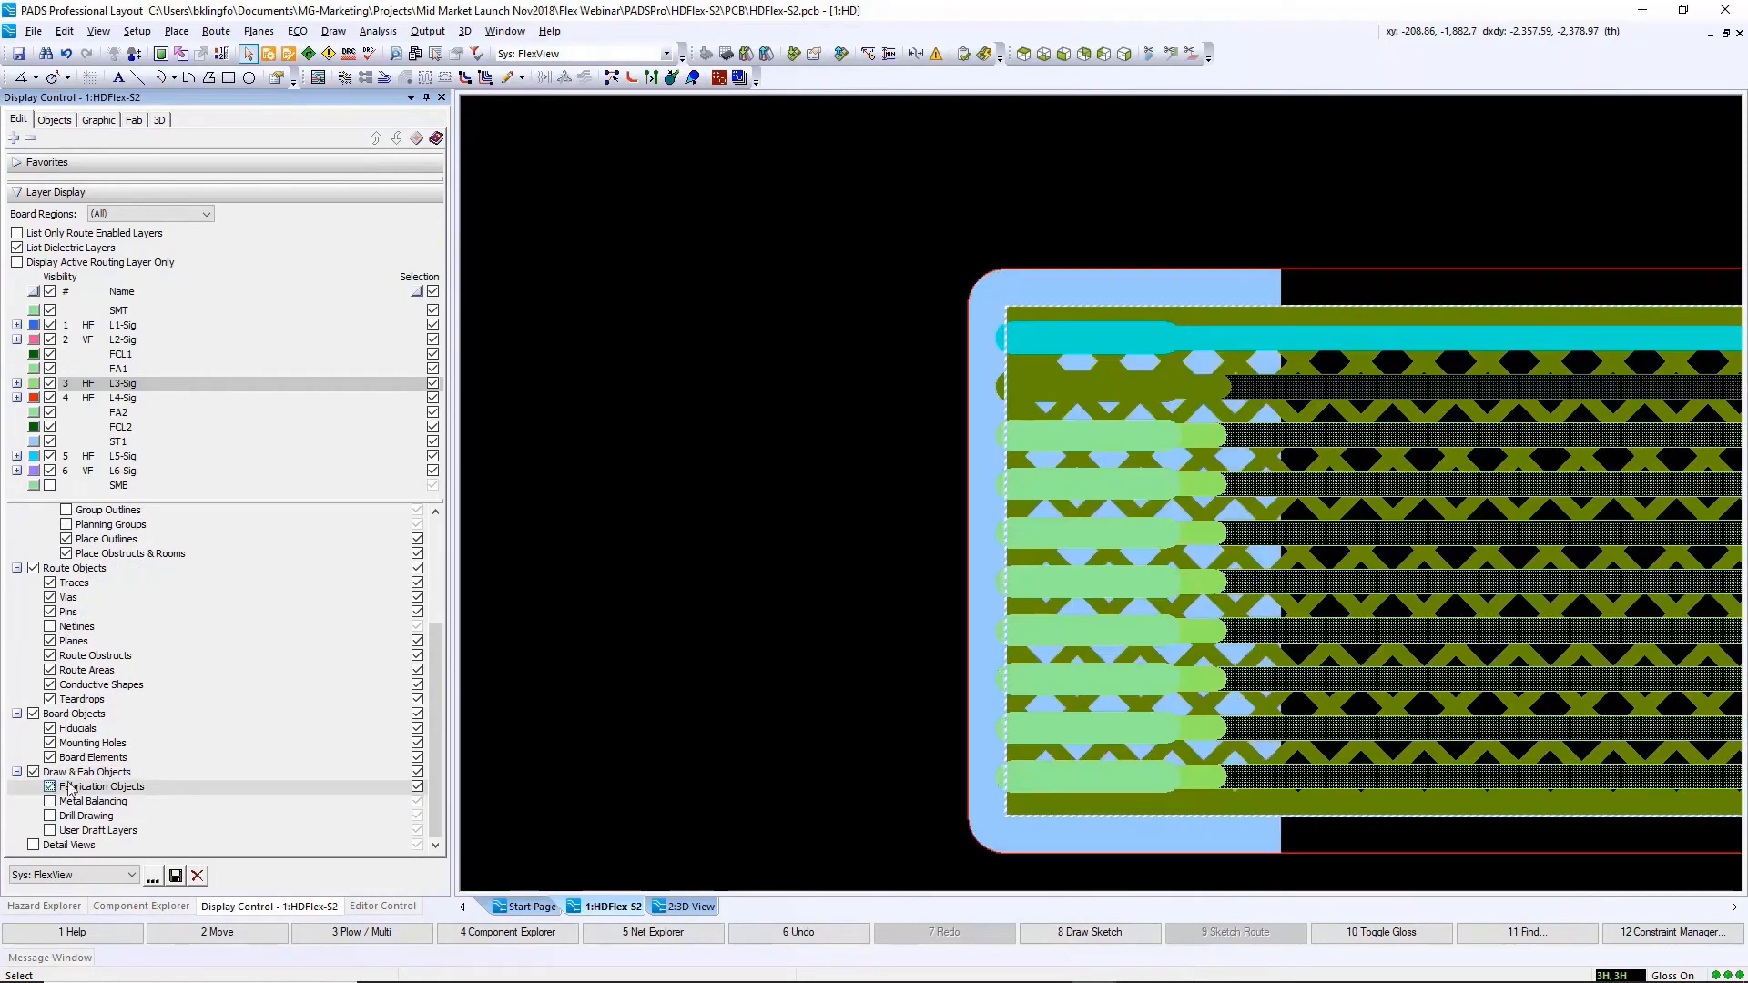
# Check the properties of the shape over the contact pads, keep its type as Stiffener, and deselect it
pyautogui.doubleClick(1272, 839)
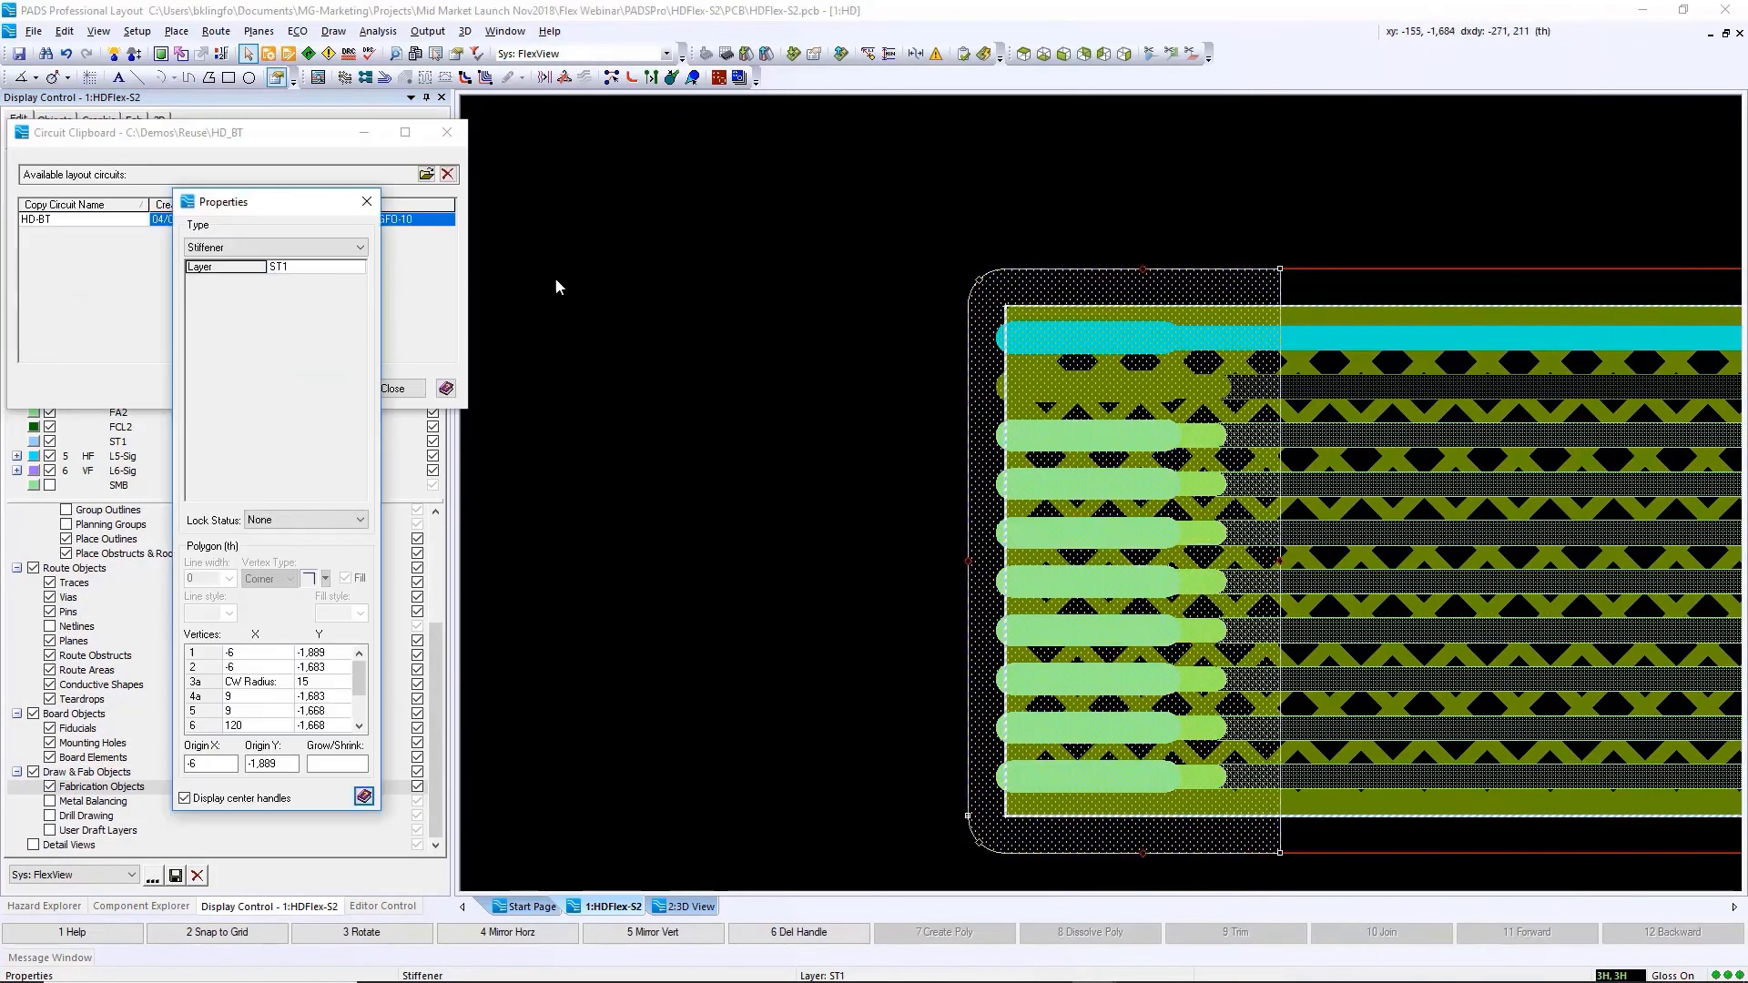
pyautogui.click(273, 247)
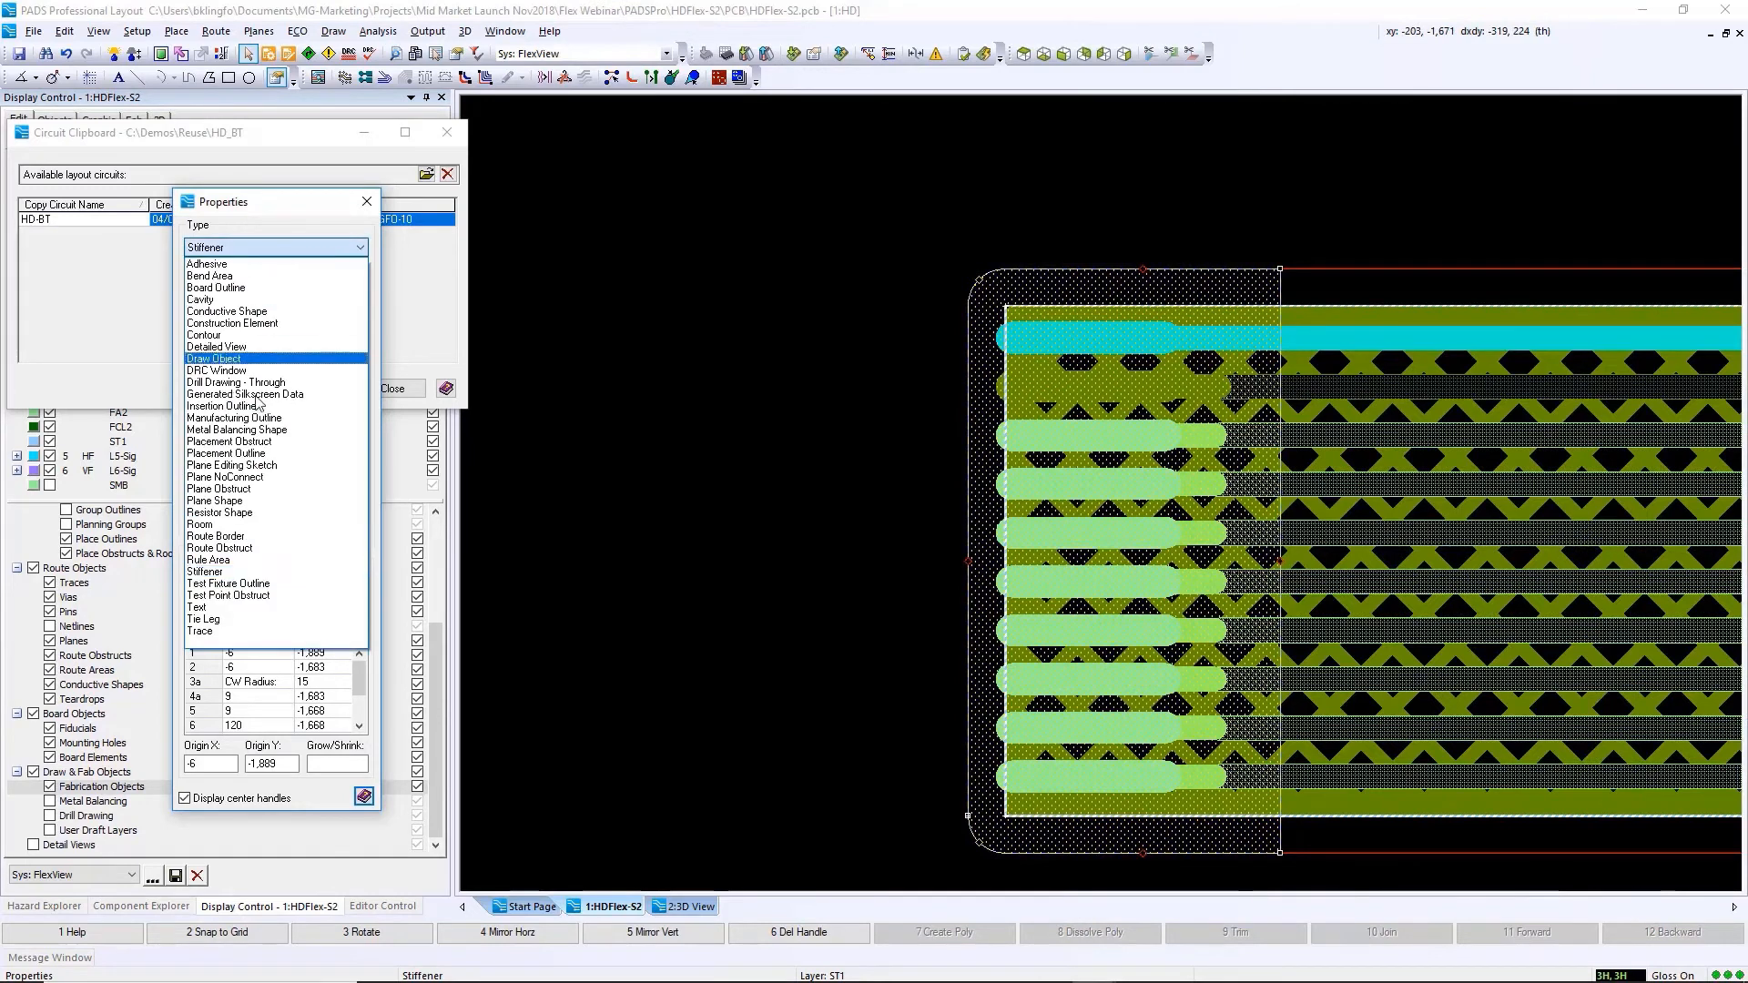
pyautogui.click(272, 574)
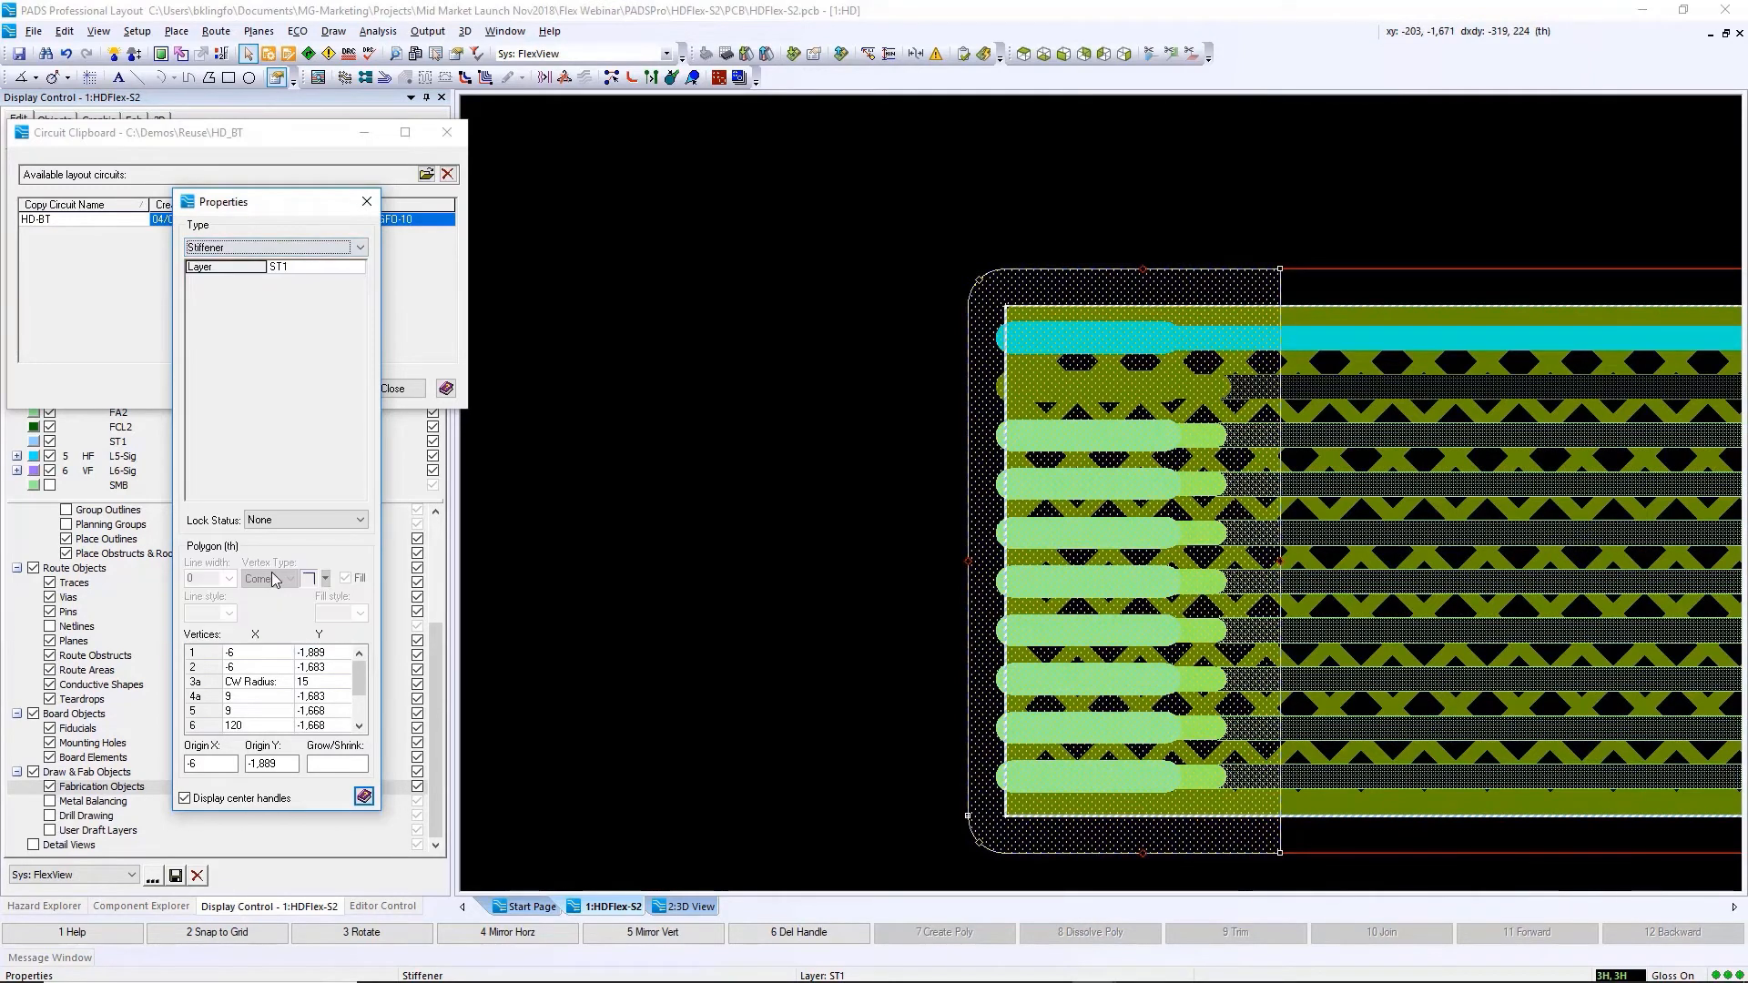
pyautogui.click(880, 570)
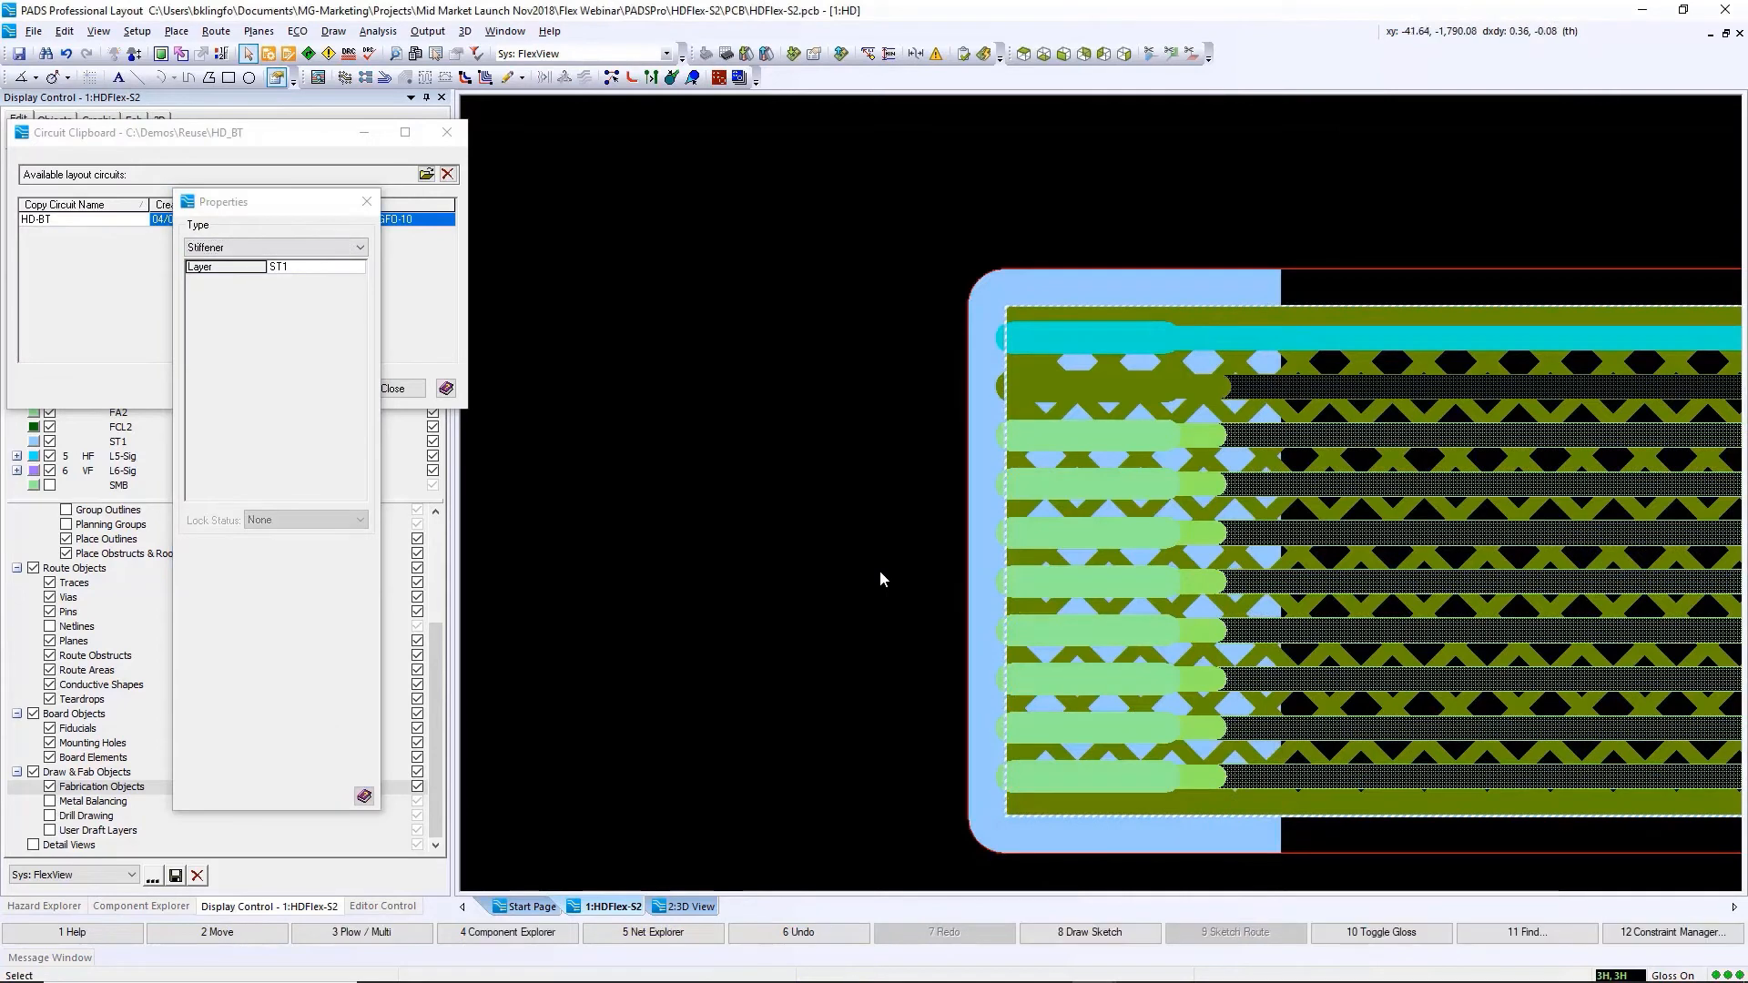
# Switch to the 3D view, turn on the stiffener display and examine the end of the flex tail up close
pyautogui.click(681, 907)
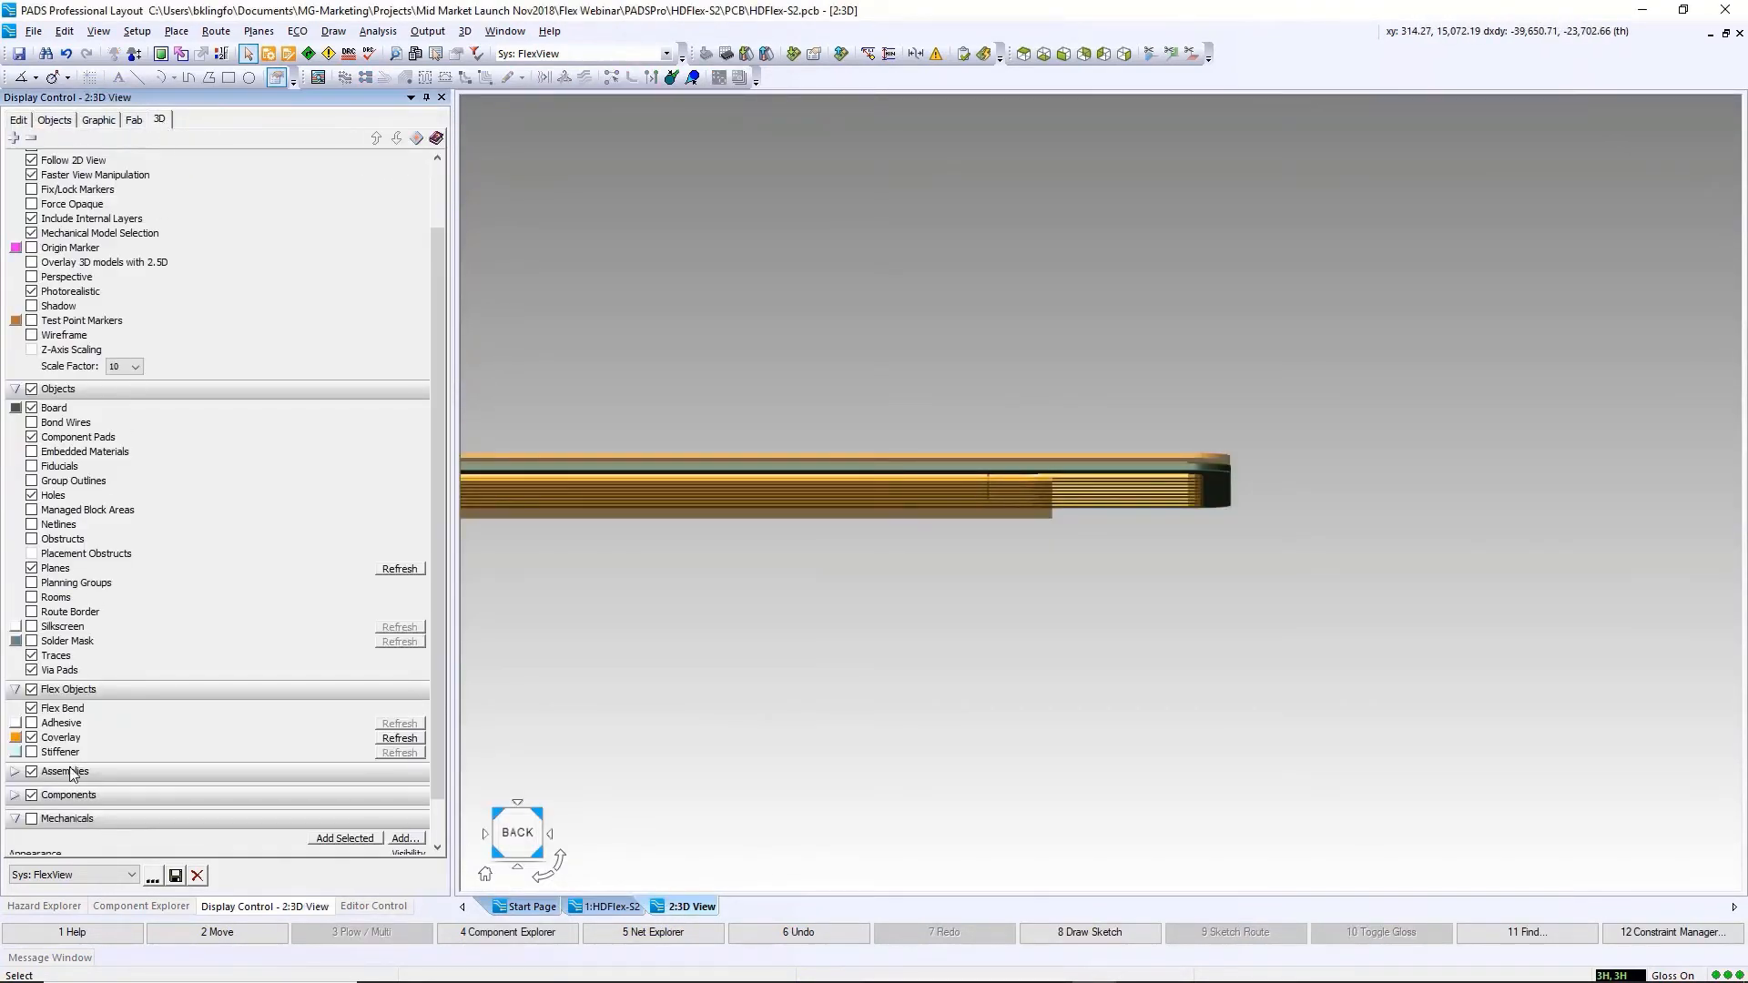
pyautogui.click(32, 752)
pyautogui.scroll(3, 1070, 479)
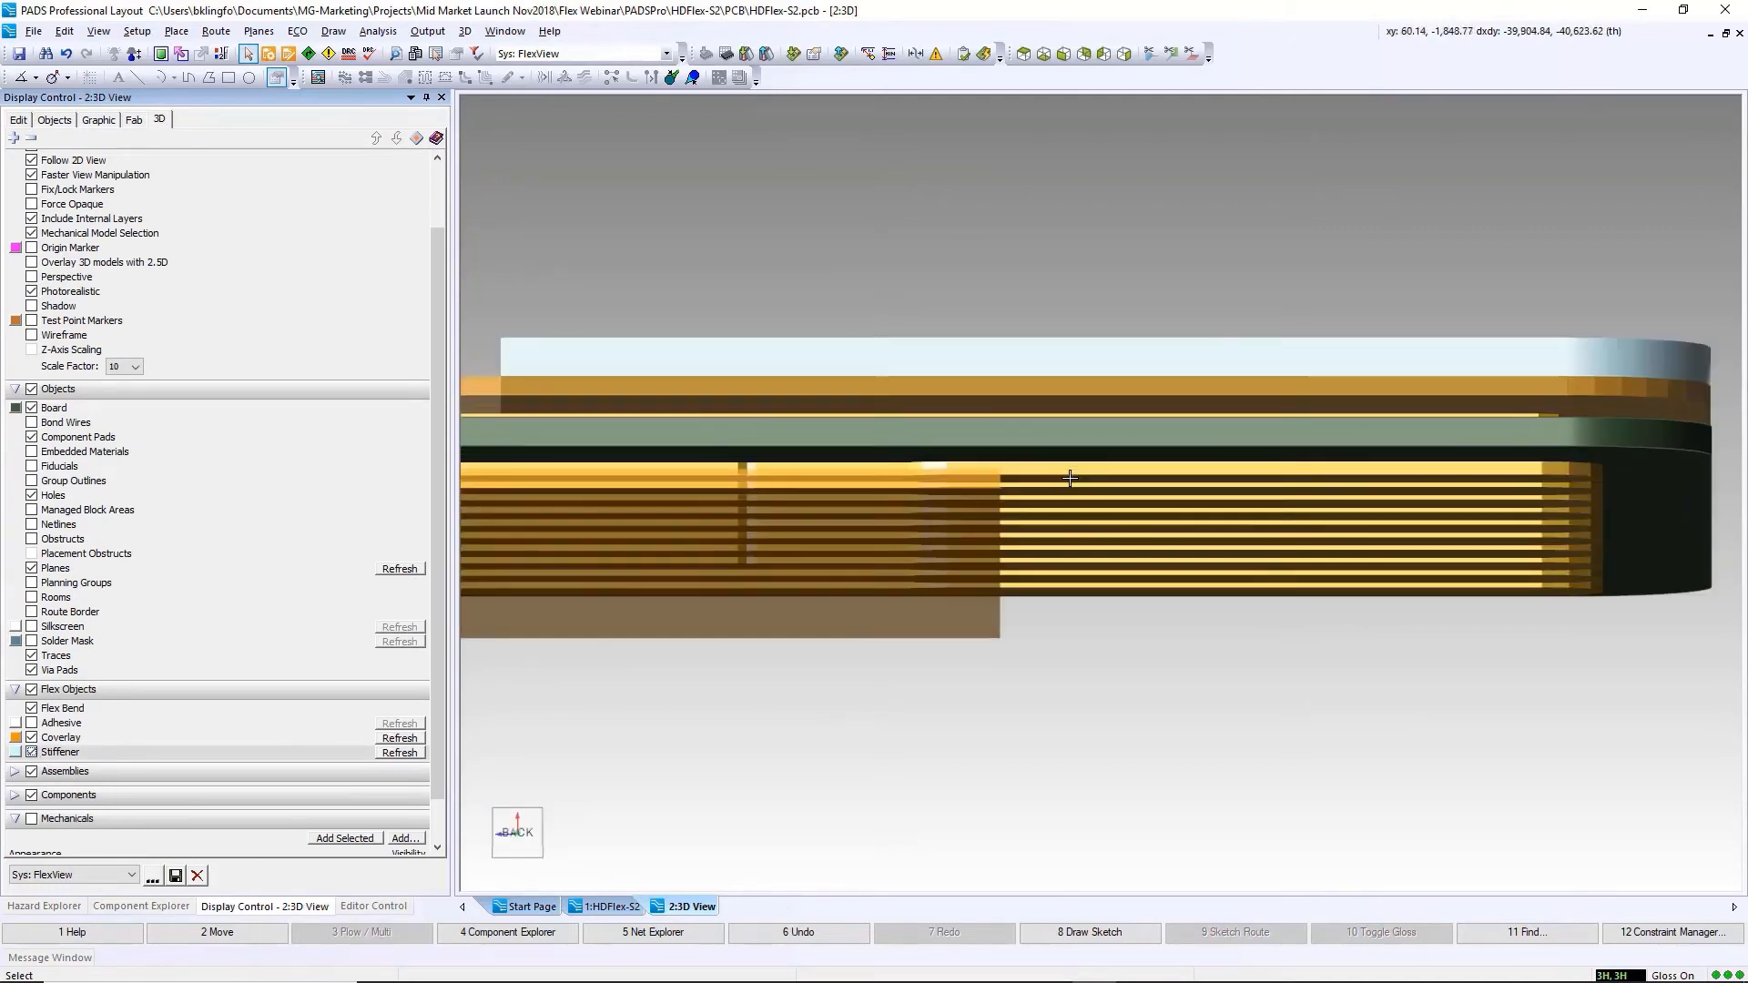
pyautogui.scroll(-2, 1070, 479)
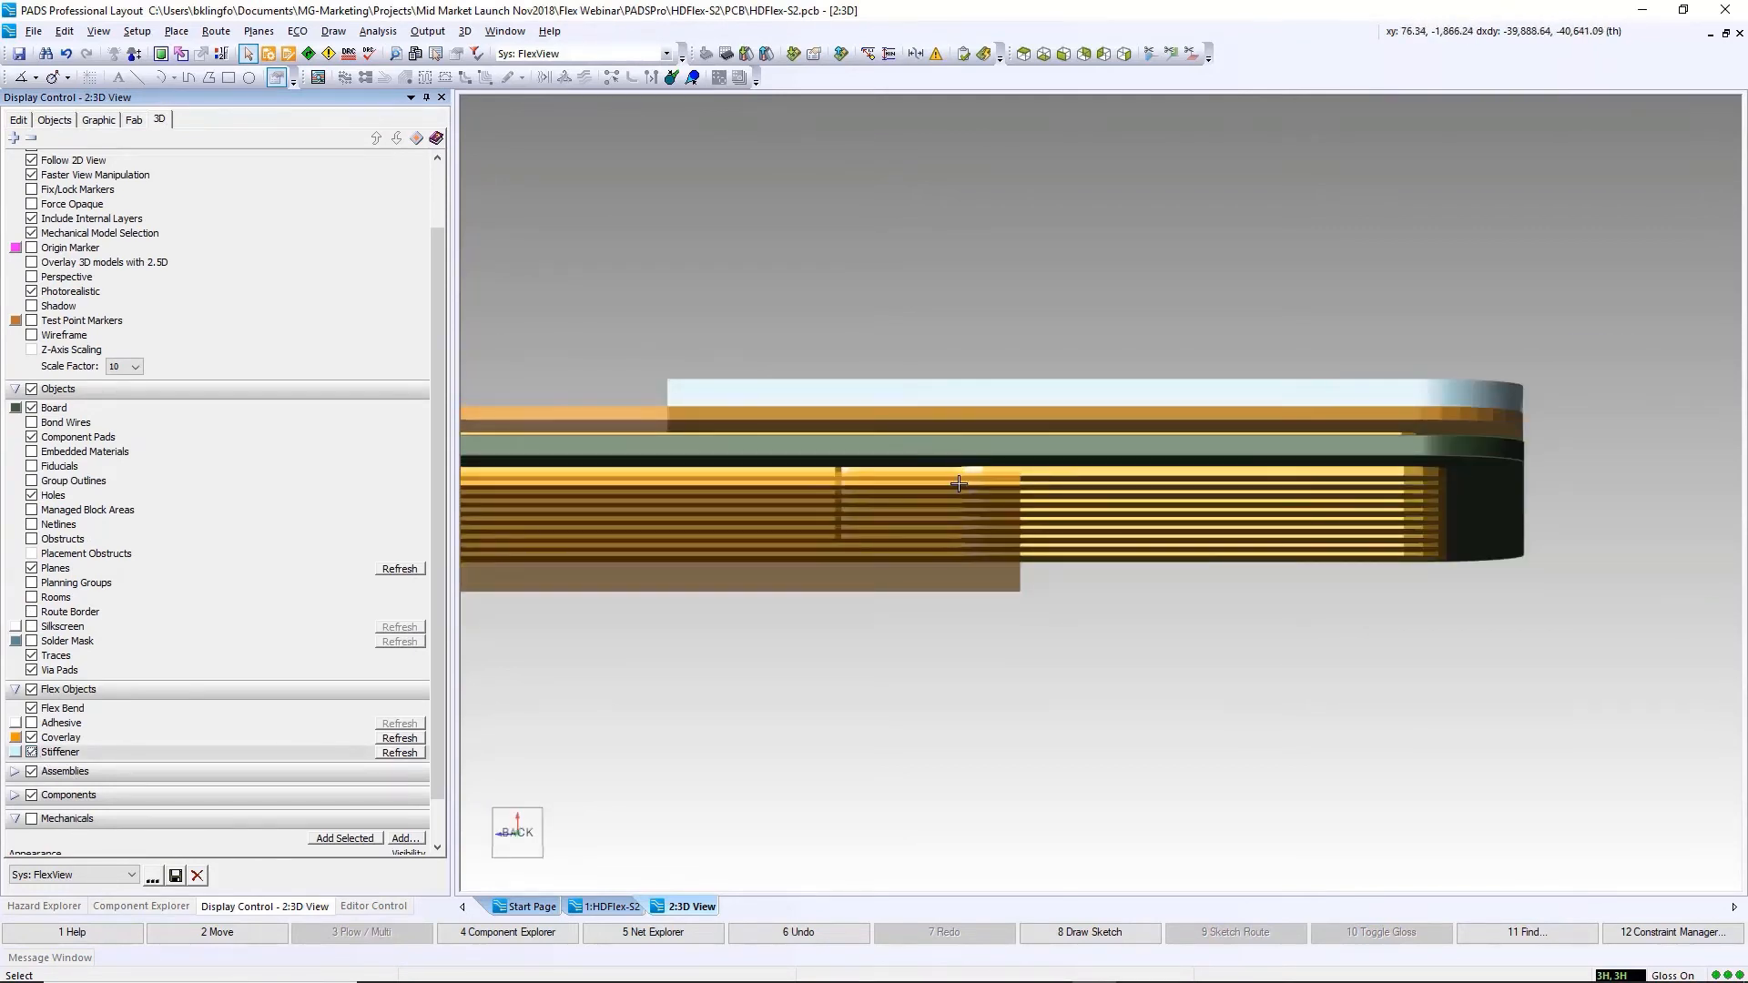
# Fit the whole rigid-flex board in an isometric 3D view and turn on the mechanicals around it
pyautogui.click(161, 54)
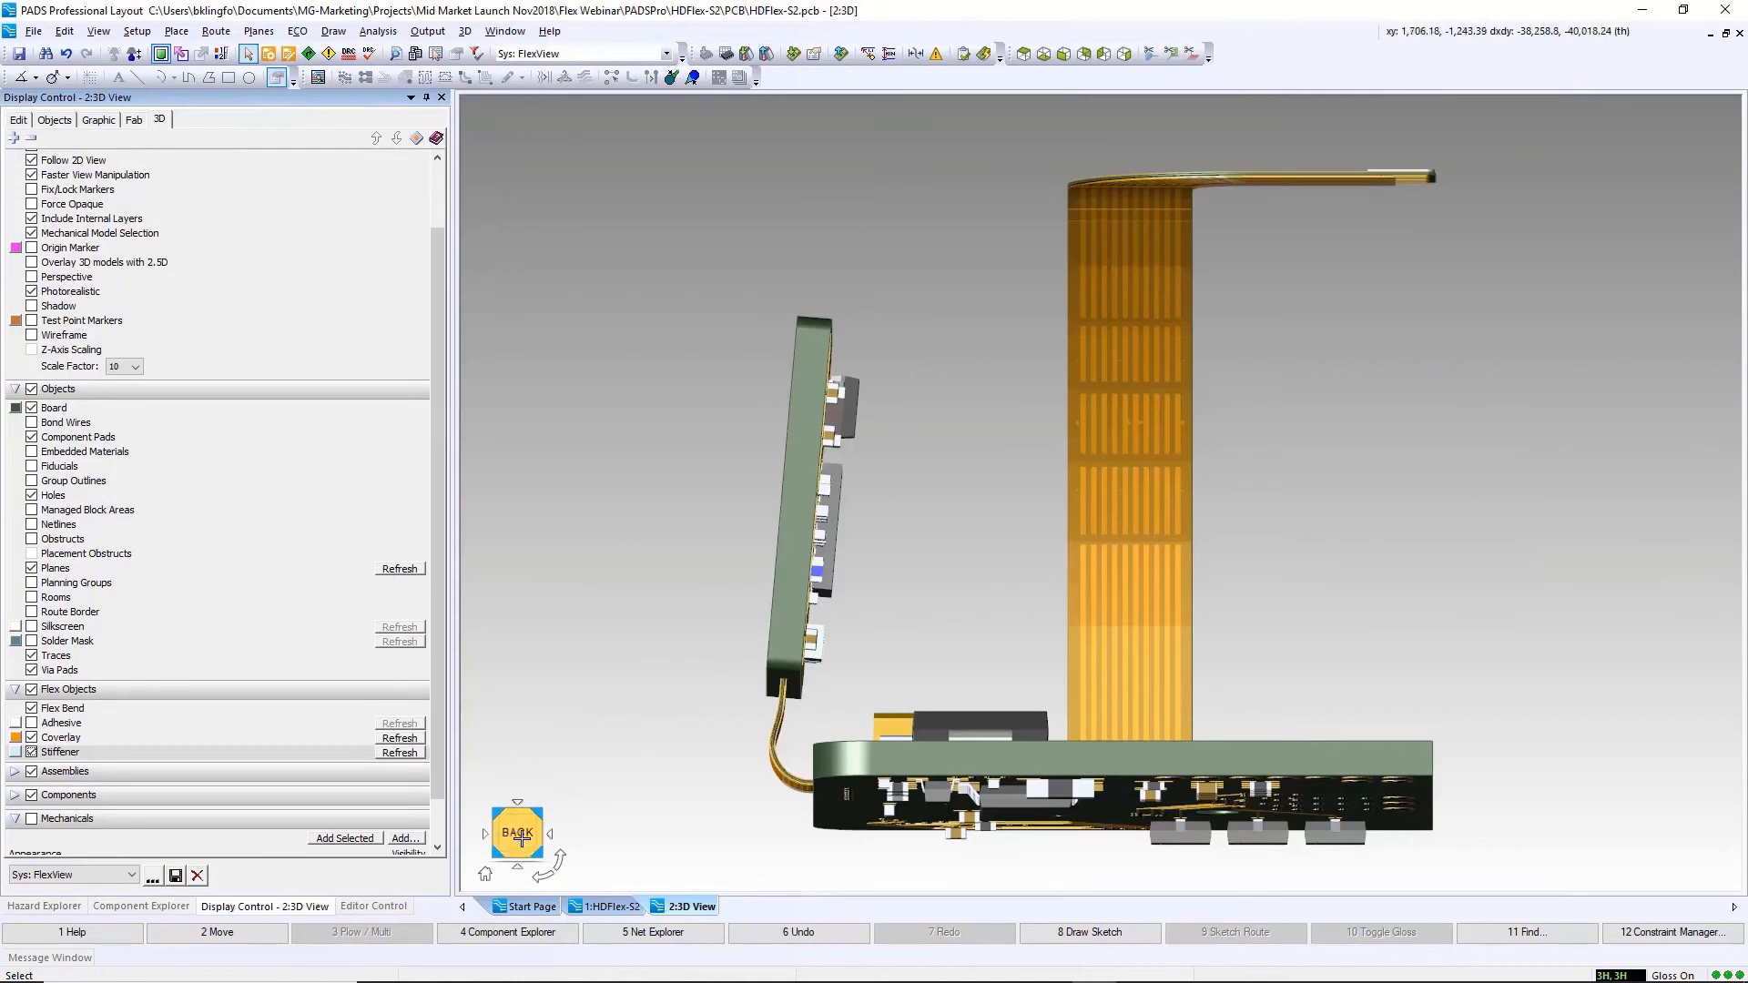
pyautogui.moveTo(521, 832); pyautogui.dragTo(510, 853)
pyautogui.click(486, 874)
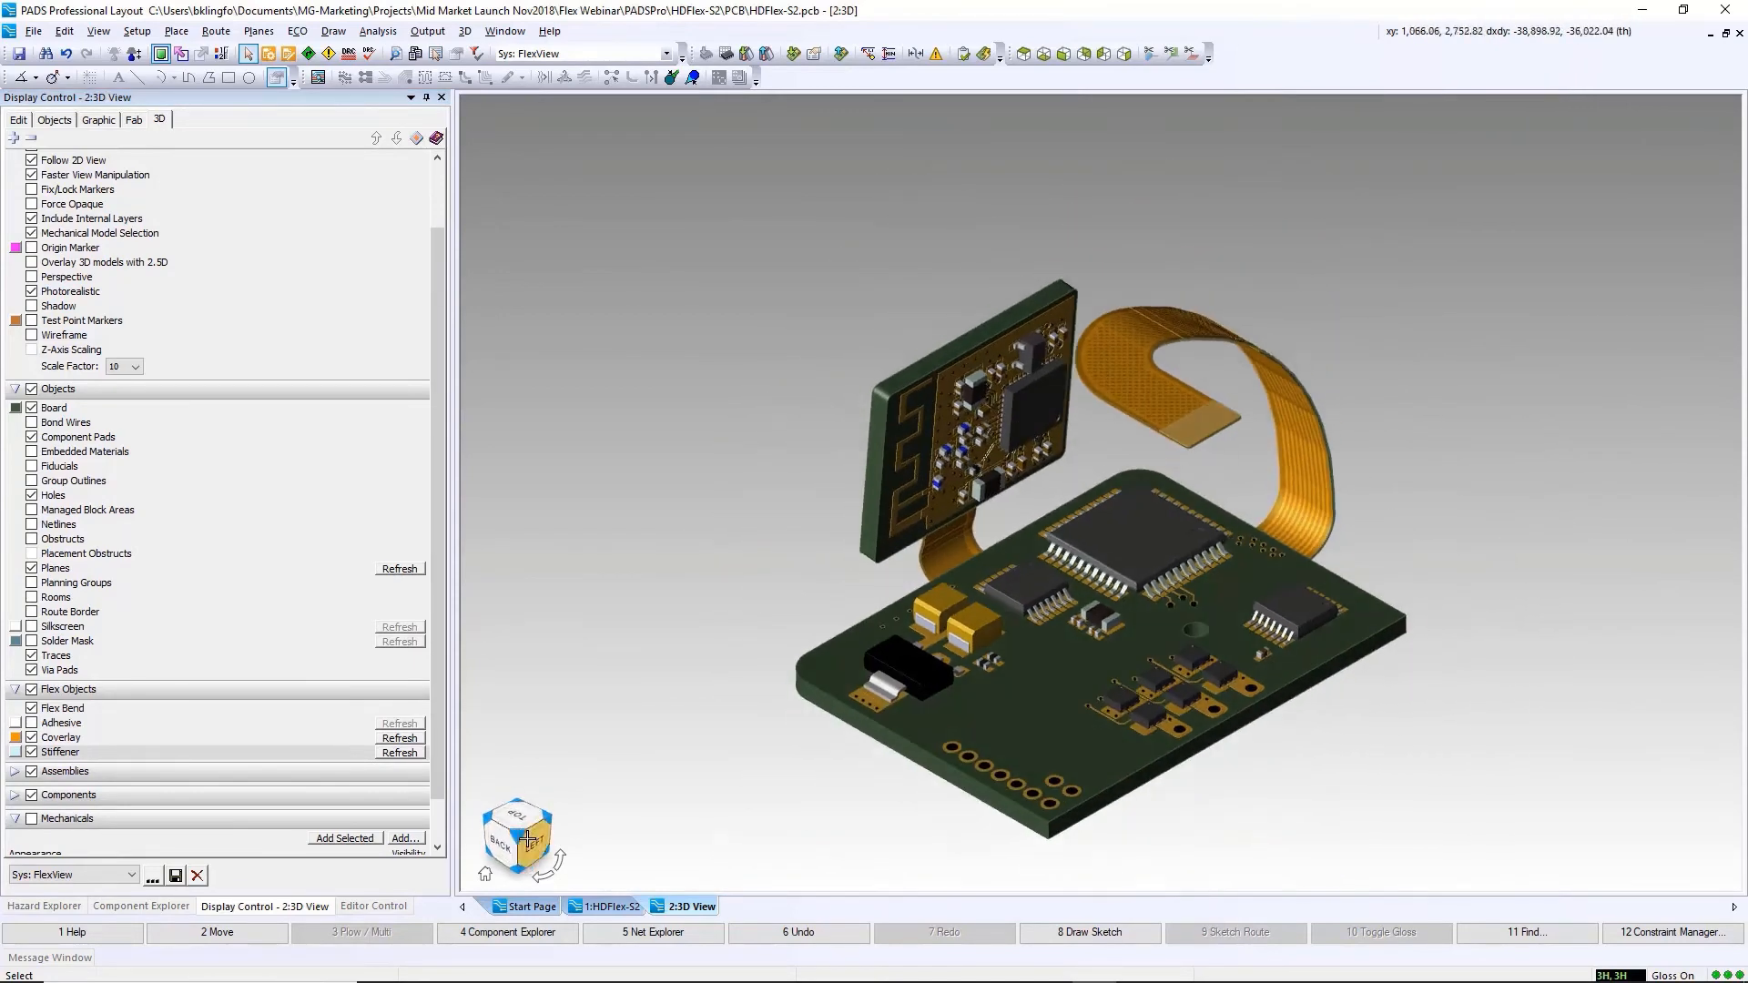
pyautogui.click(32, 818)
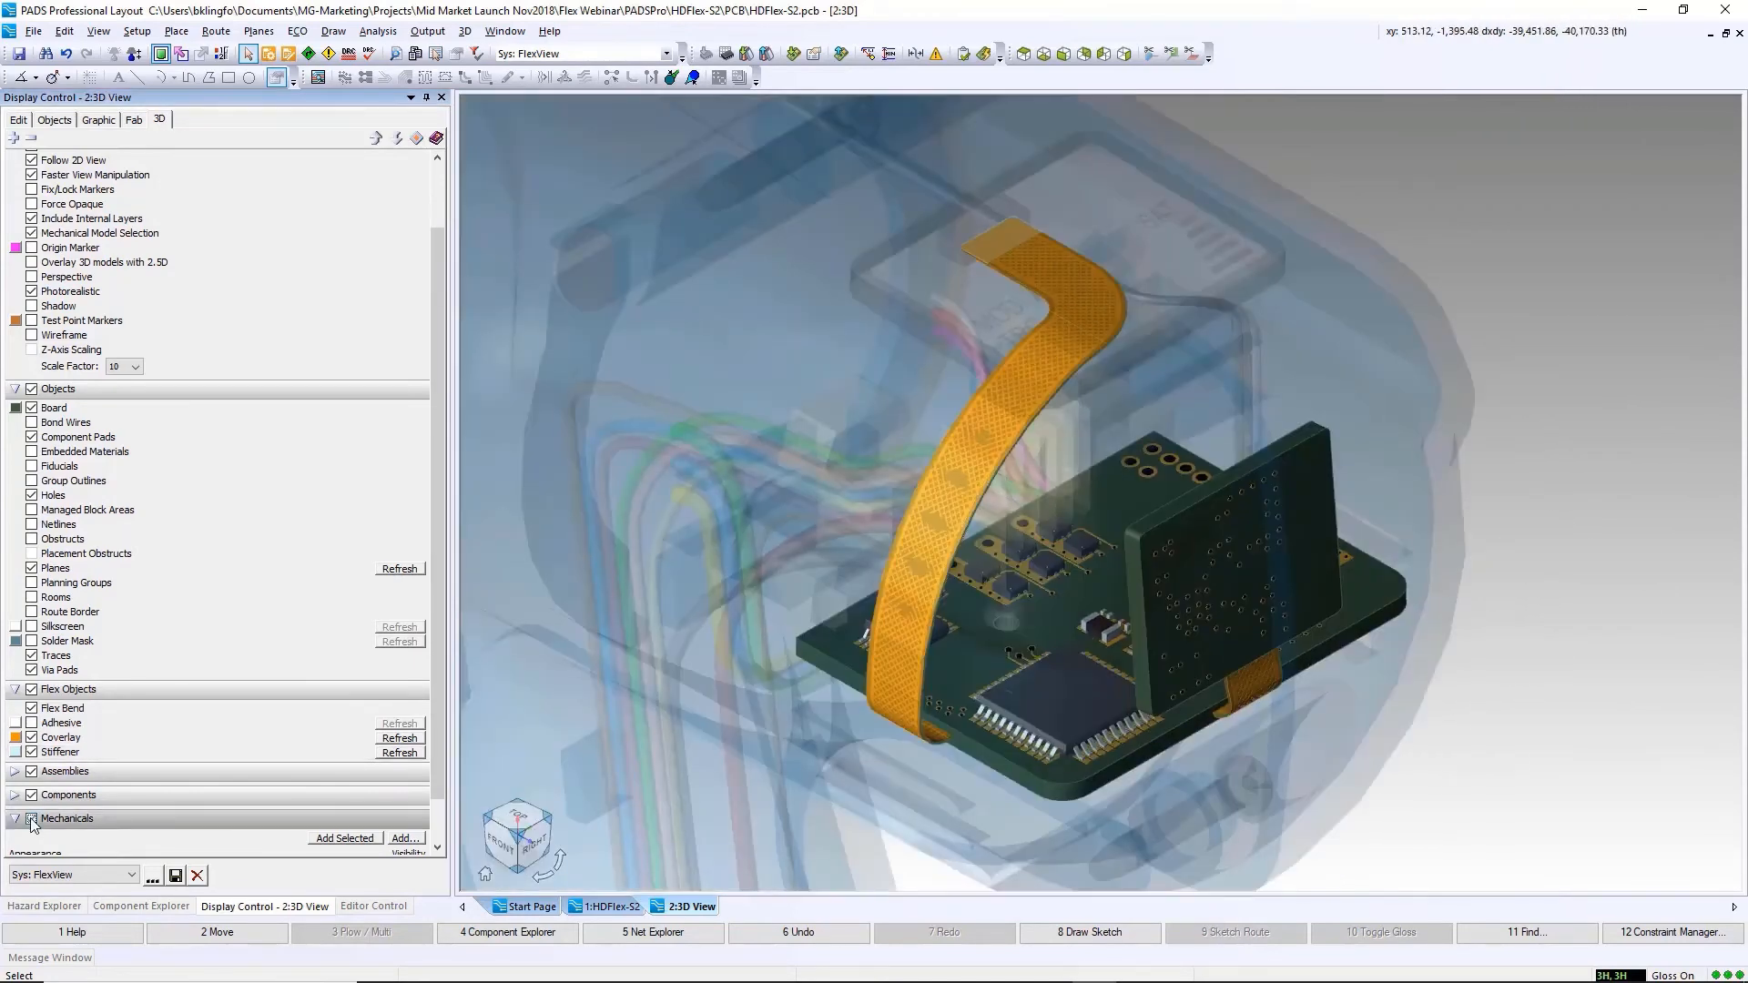
pyautogui.moveTo(527, 839); pyautogui.dragTo(515, 826)
pyautogui.click(517, 829)
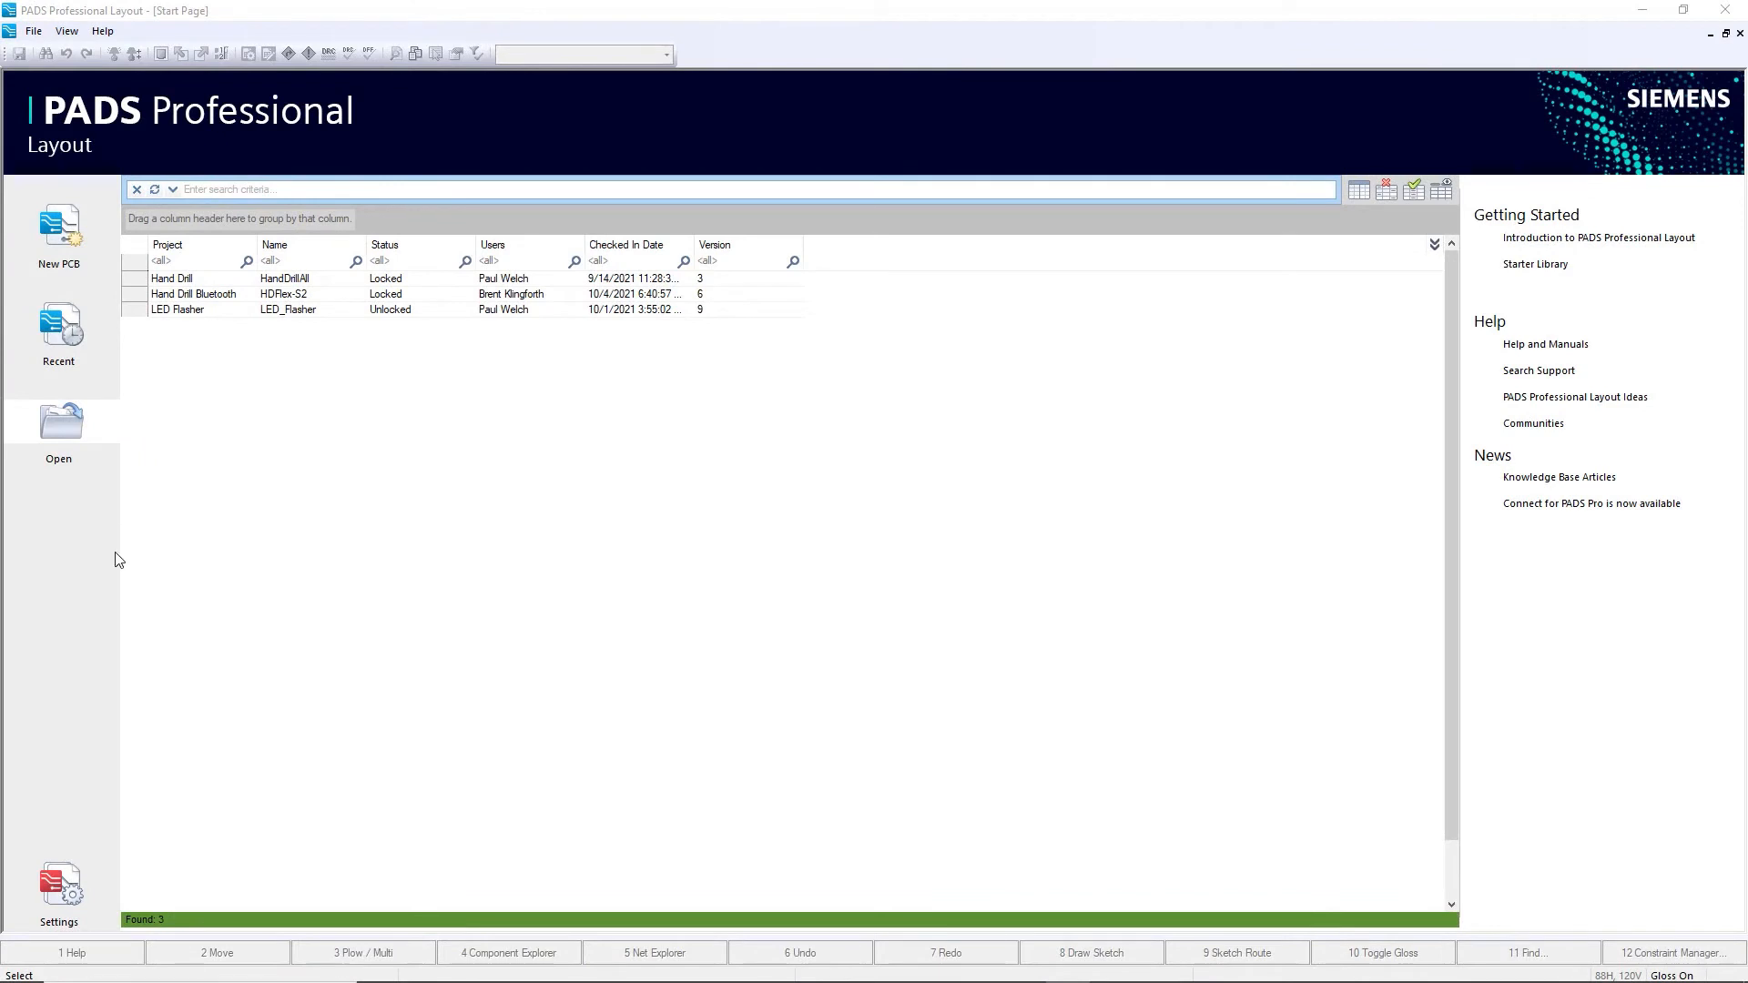
# Open the HDFlex-S2 board of the Hand Drill Bluetooth project for exclusive editing
pyautogui.click(209, 302)
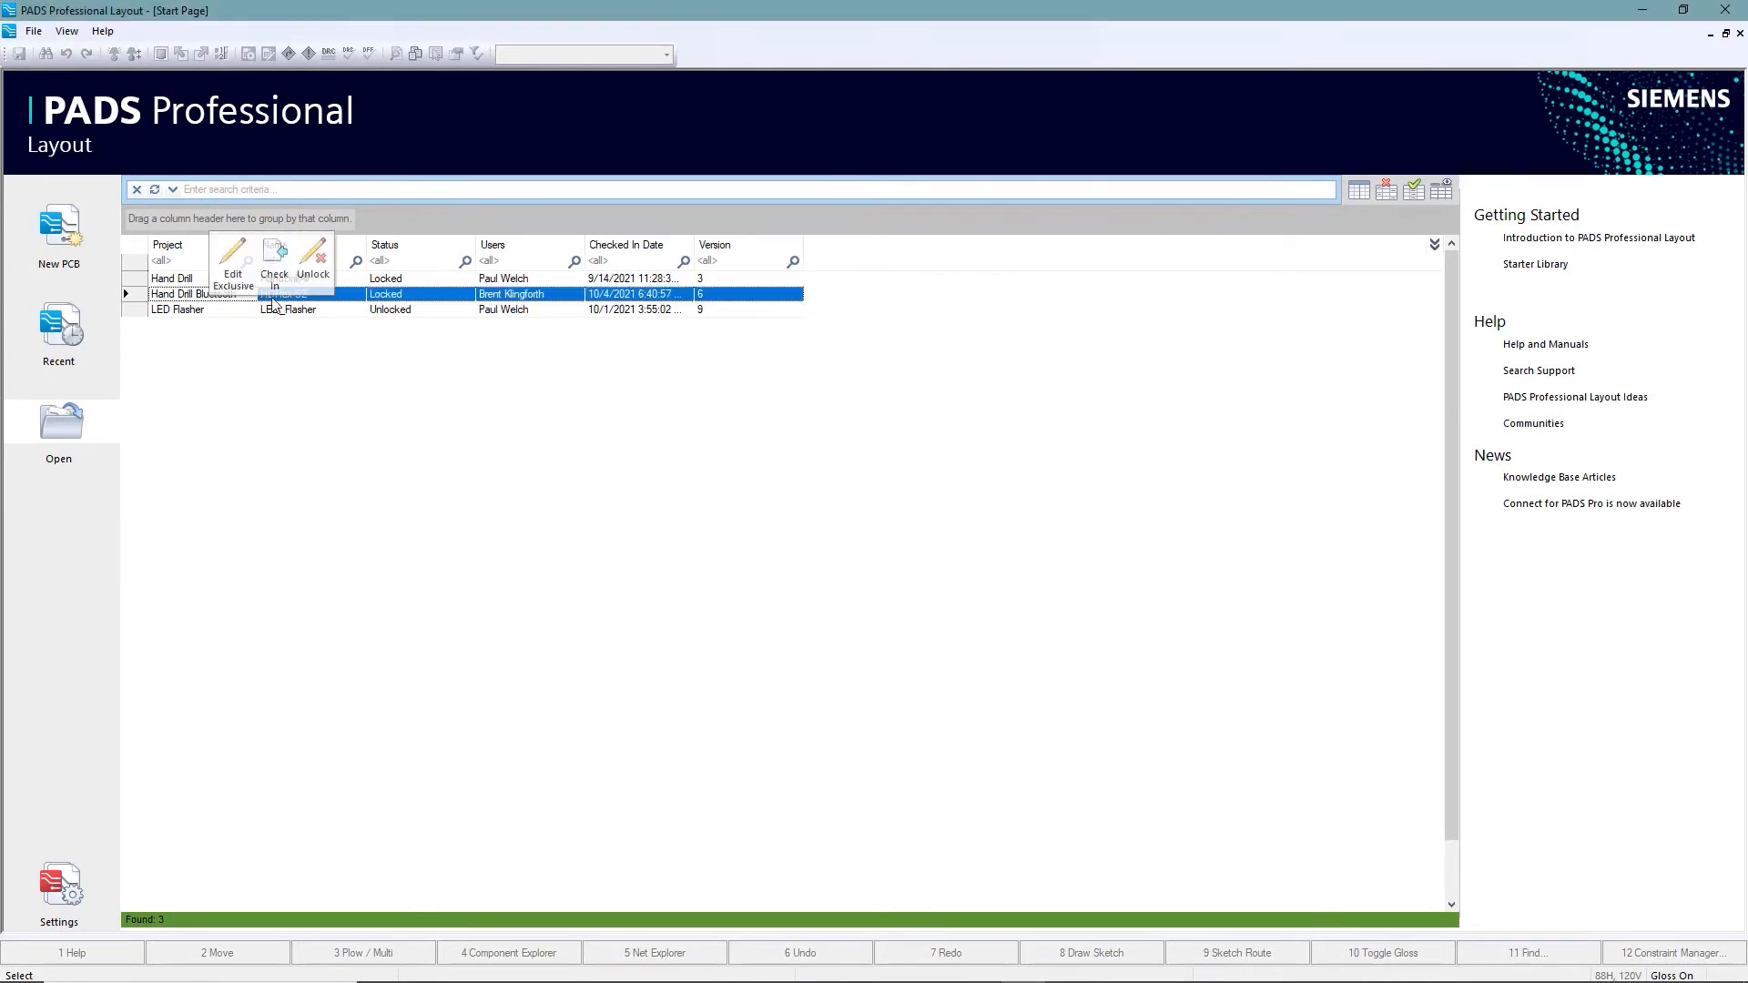
pyautogui.click(235, 276)
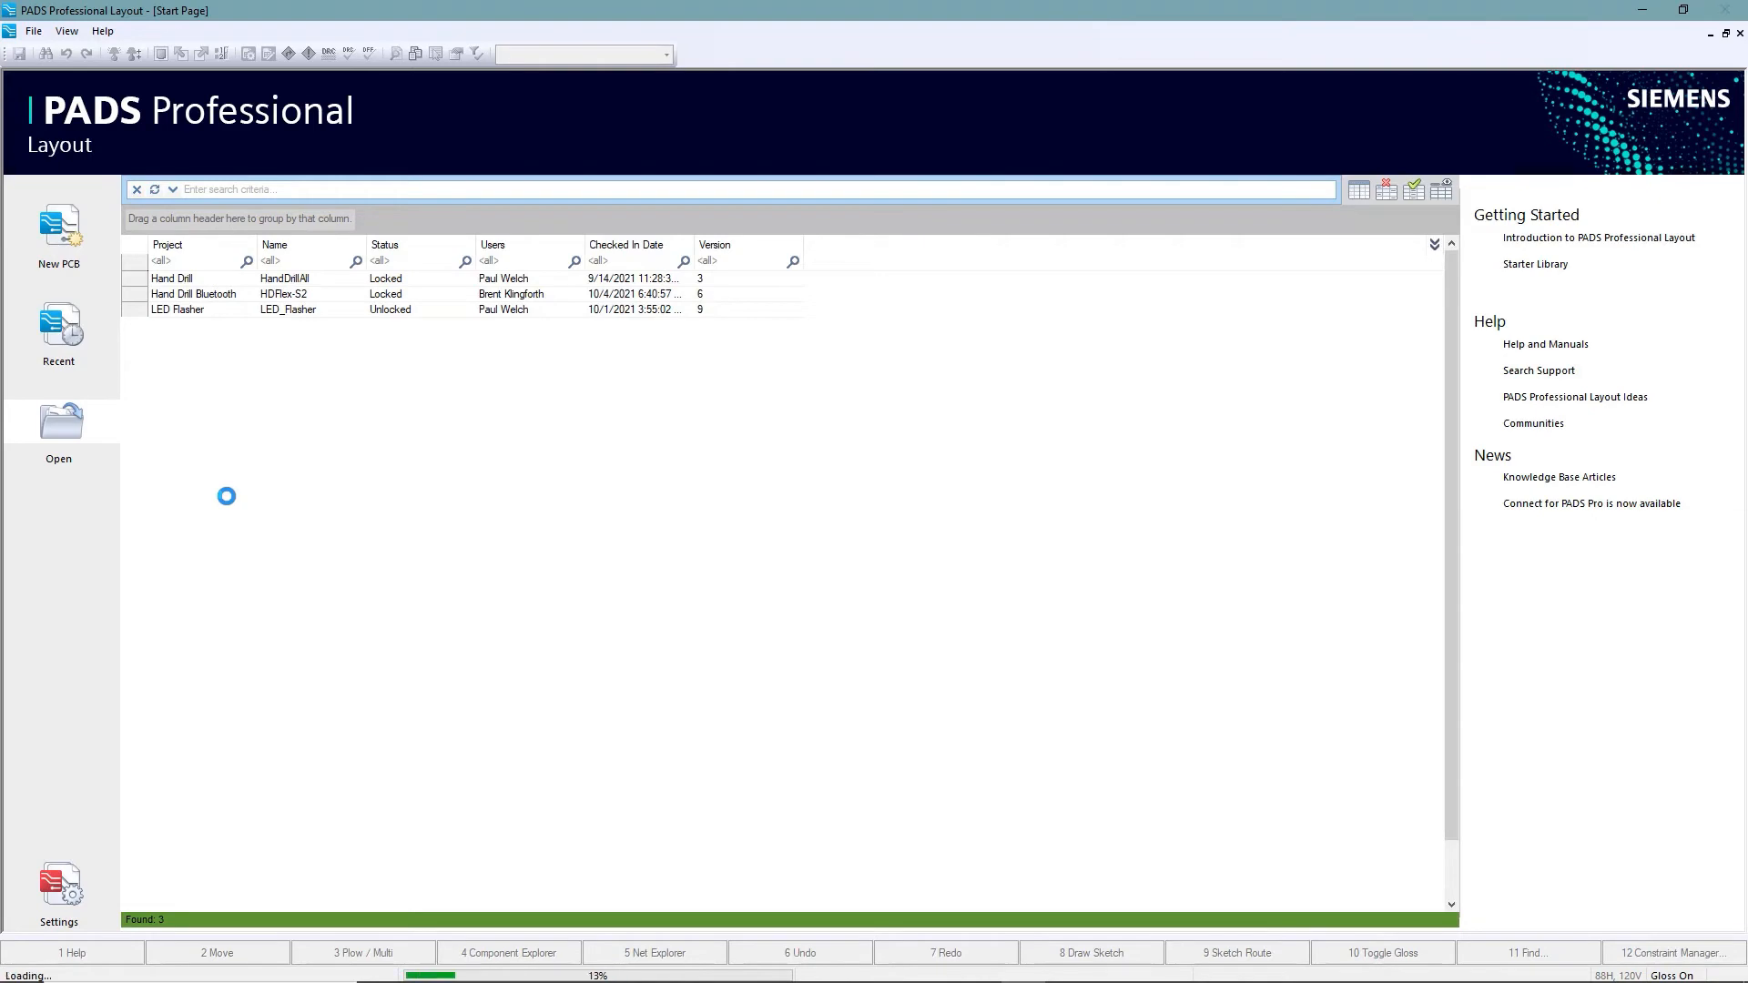
pyautogui.click(884, 596)
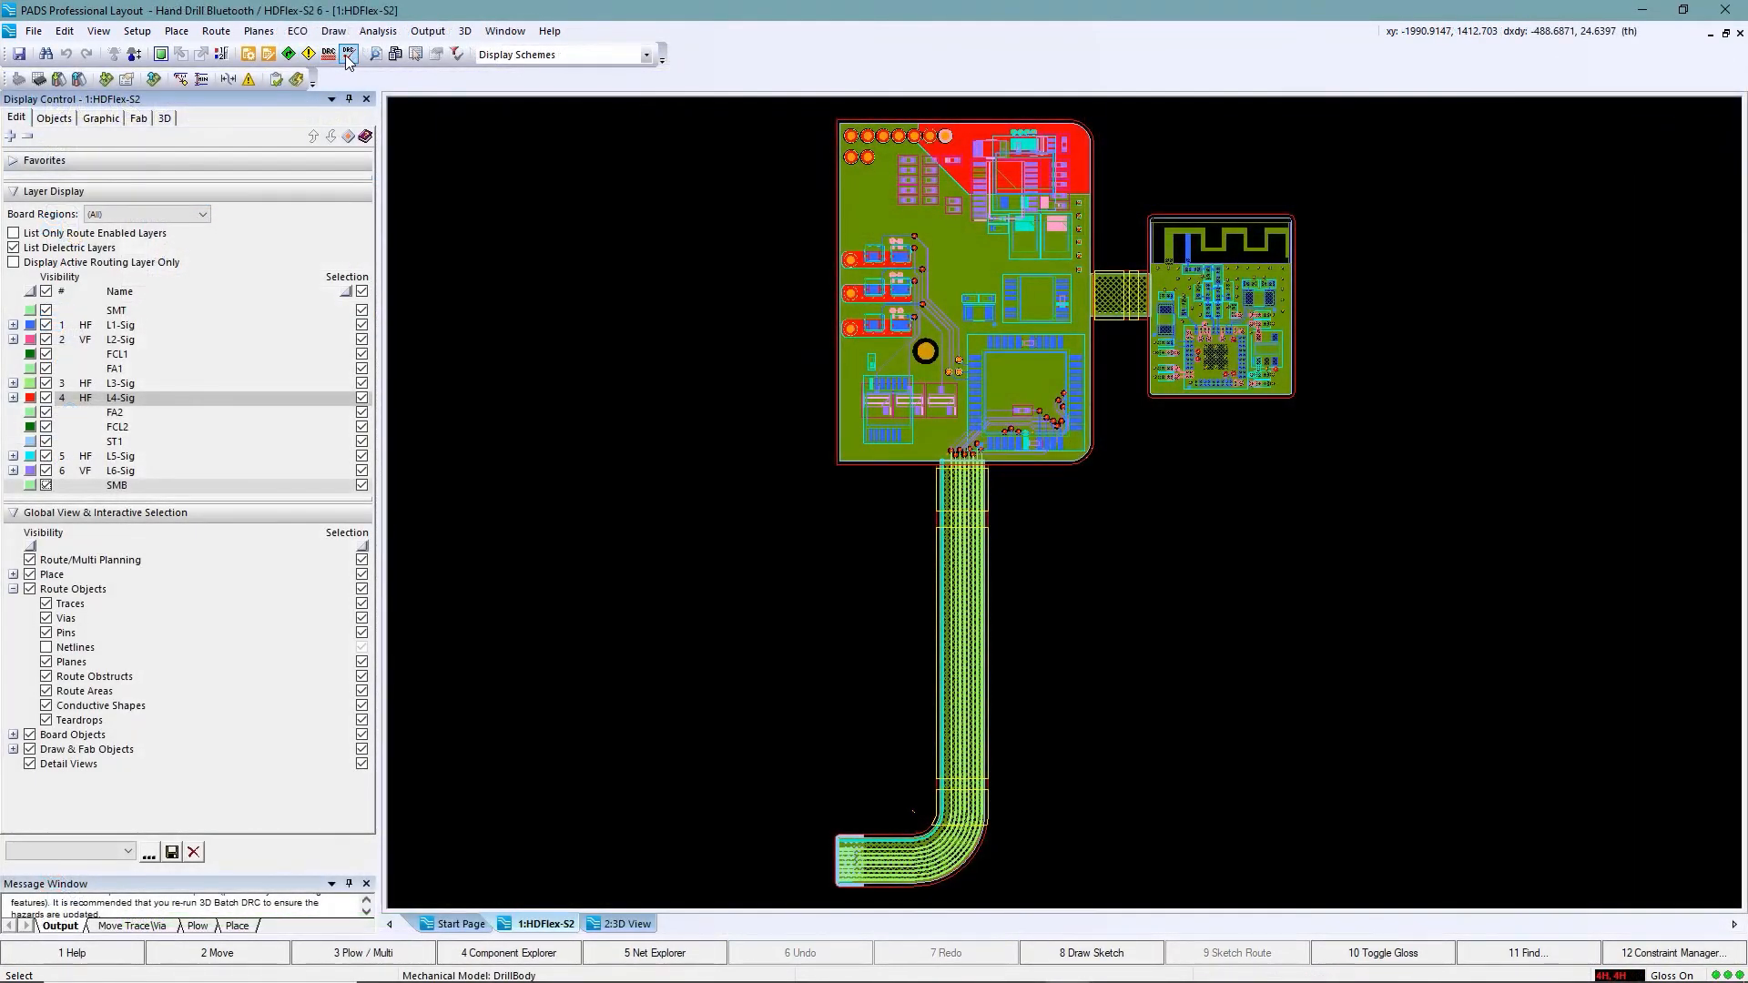
# Run the Batch DRC and inspect Pad Entry hazards on the $1N1644_Bluetooth1, $1N1822_Bluetooth1 and $1N2048 nets
pyautogui.click(335, 55)
pyautogui.click(315, 468)
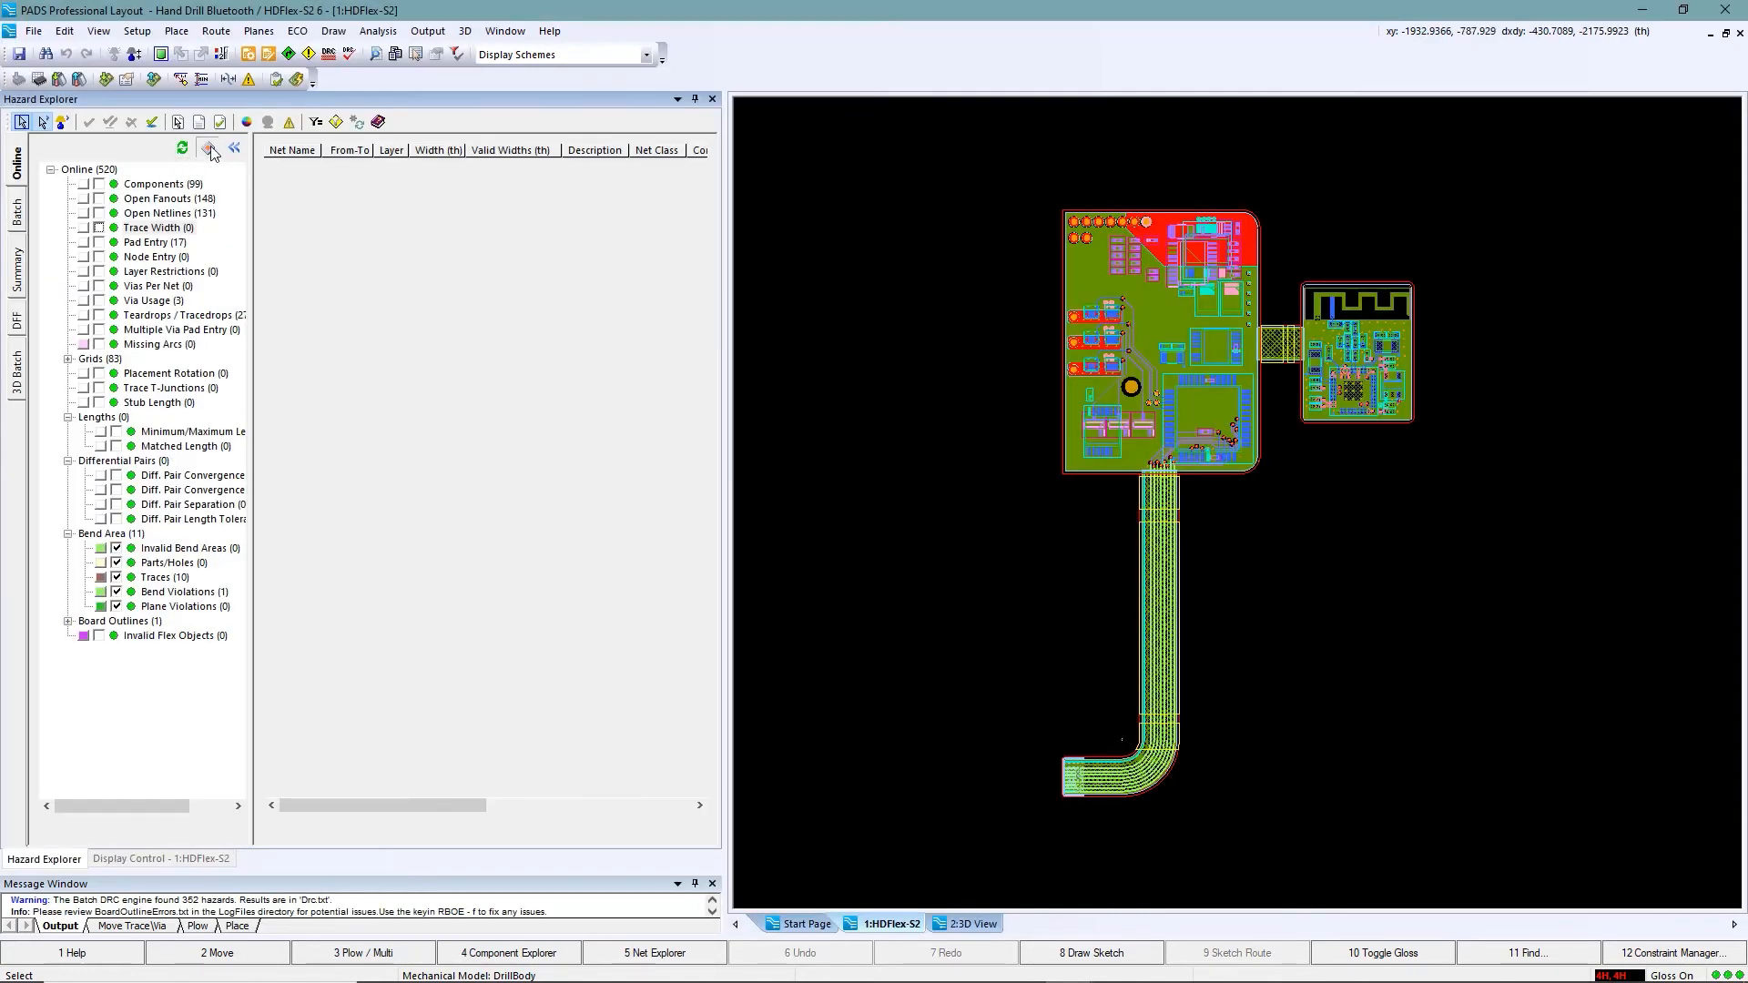
pyautogui.click(289, 247)
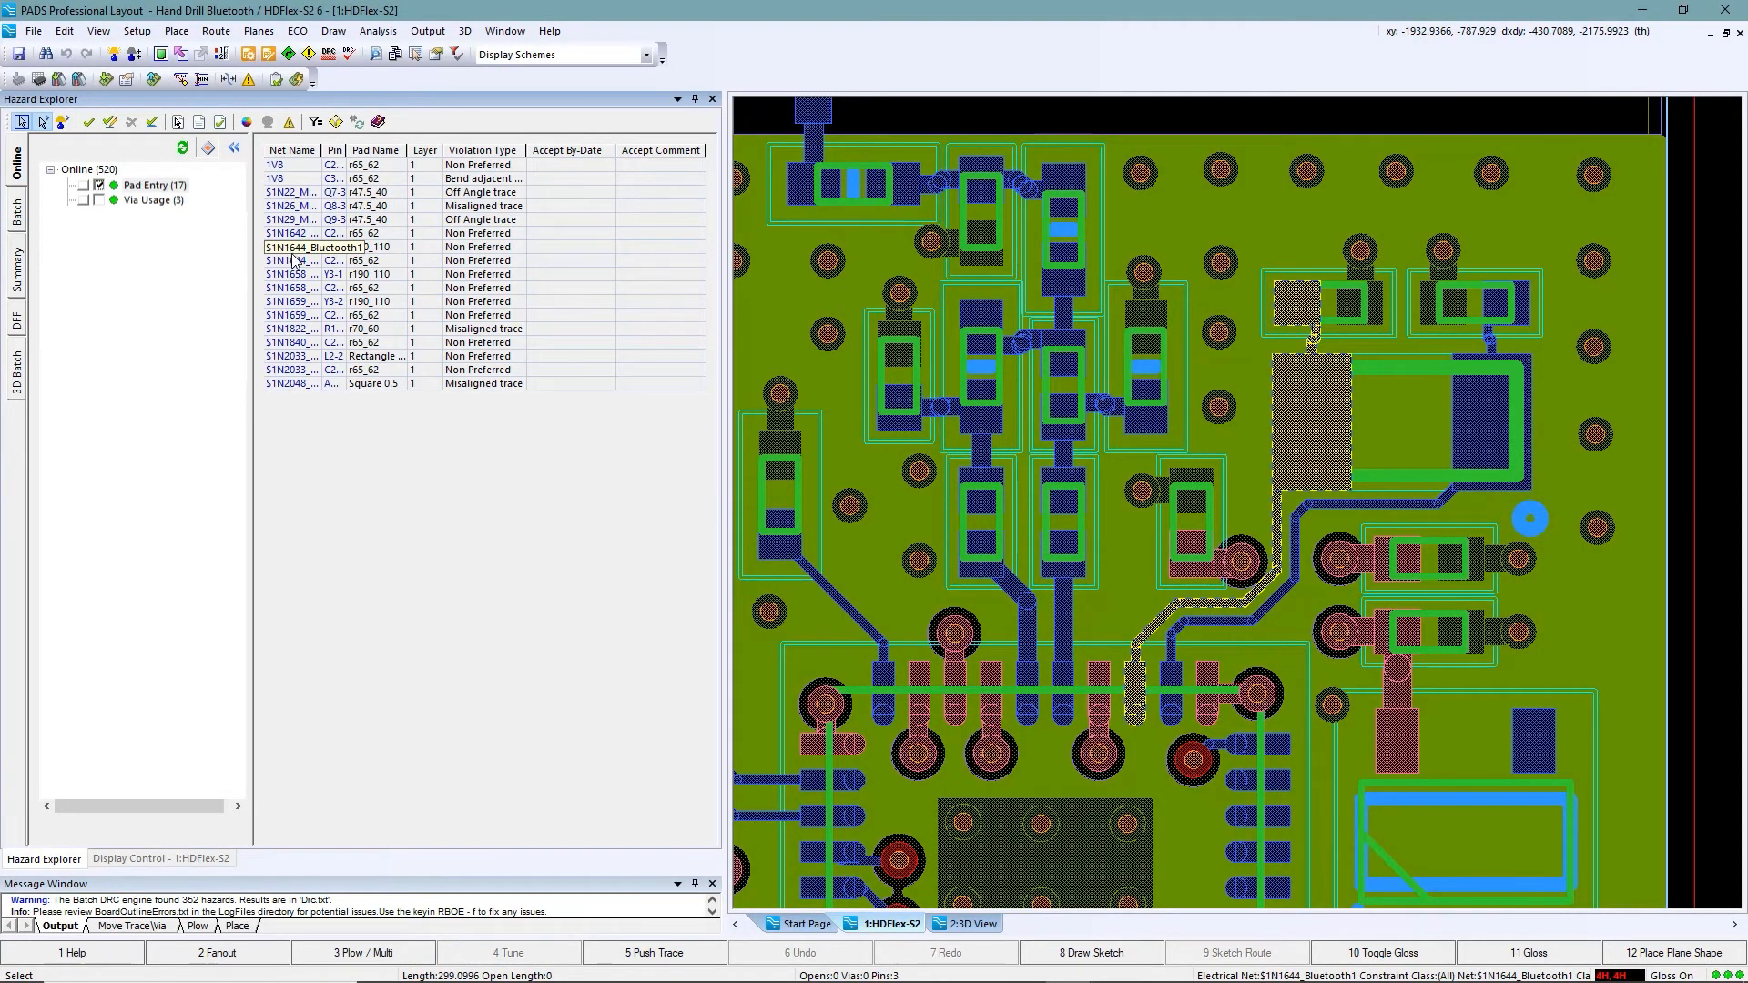
pyautogui.click(292, 330)
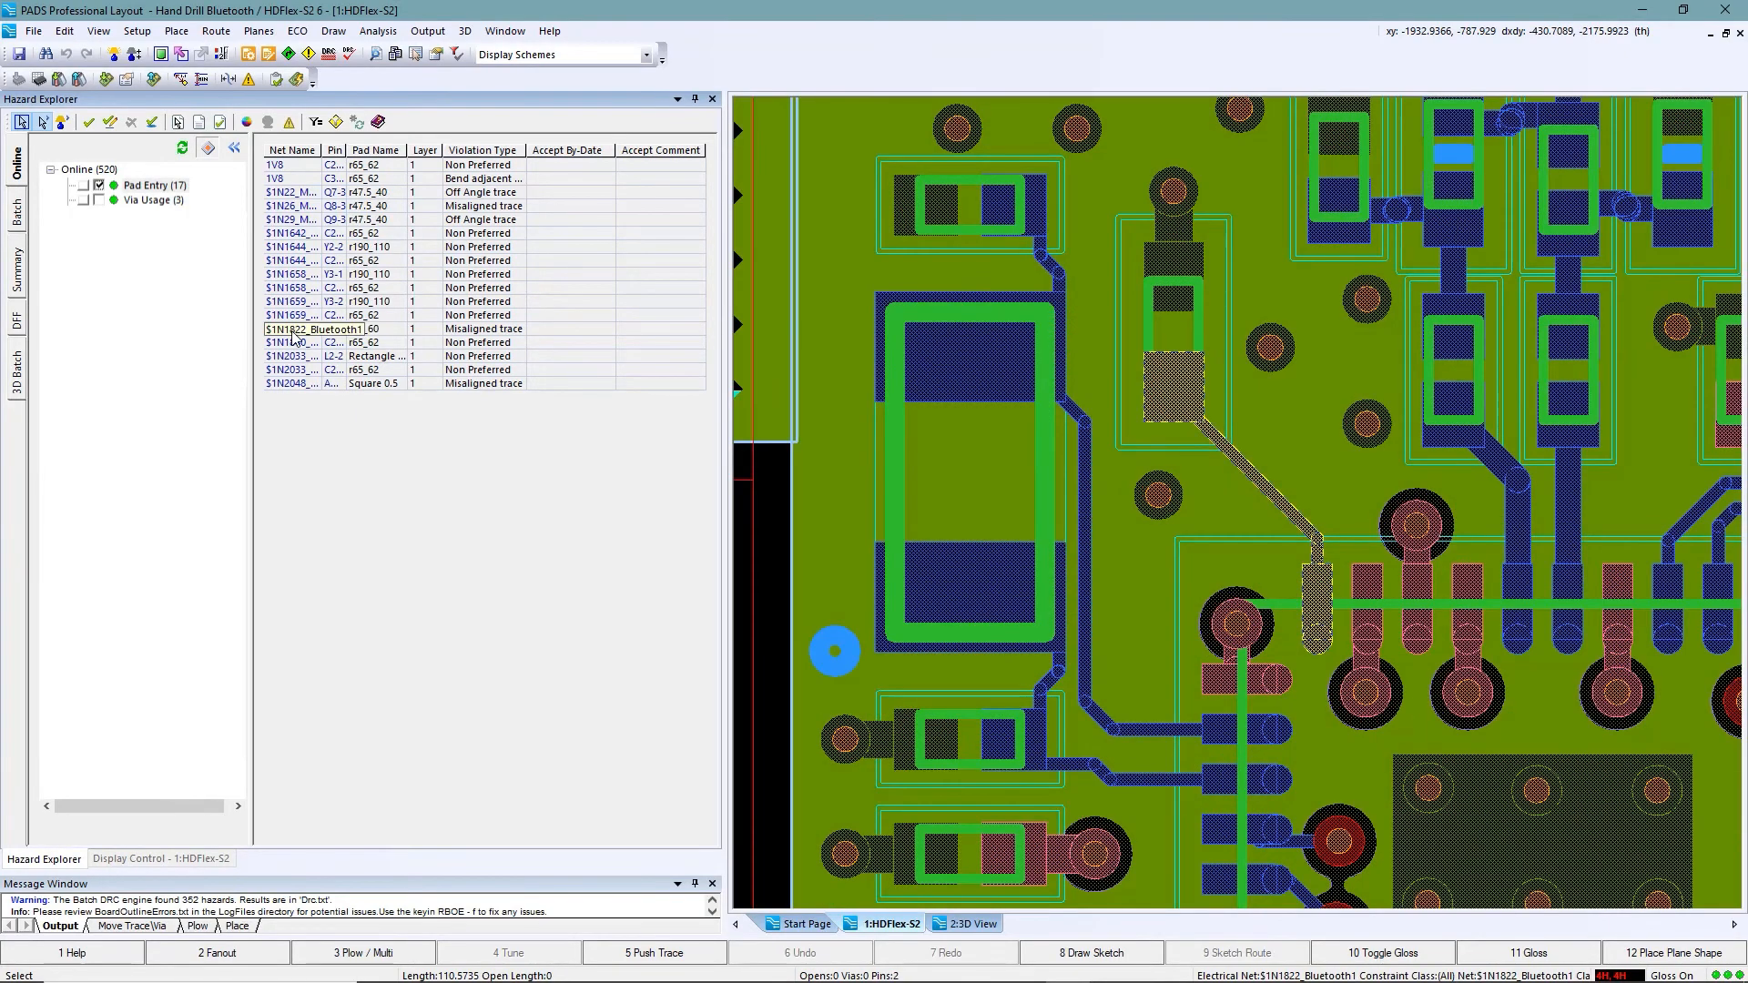
pyautogui.click(289, 384)
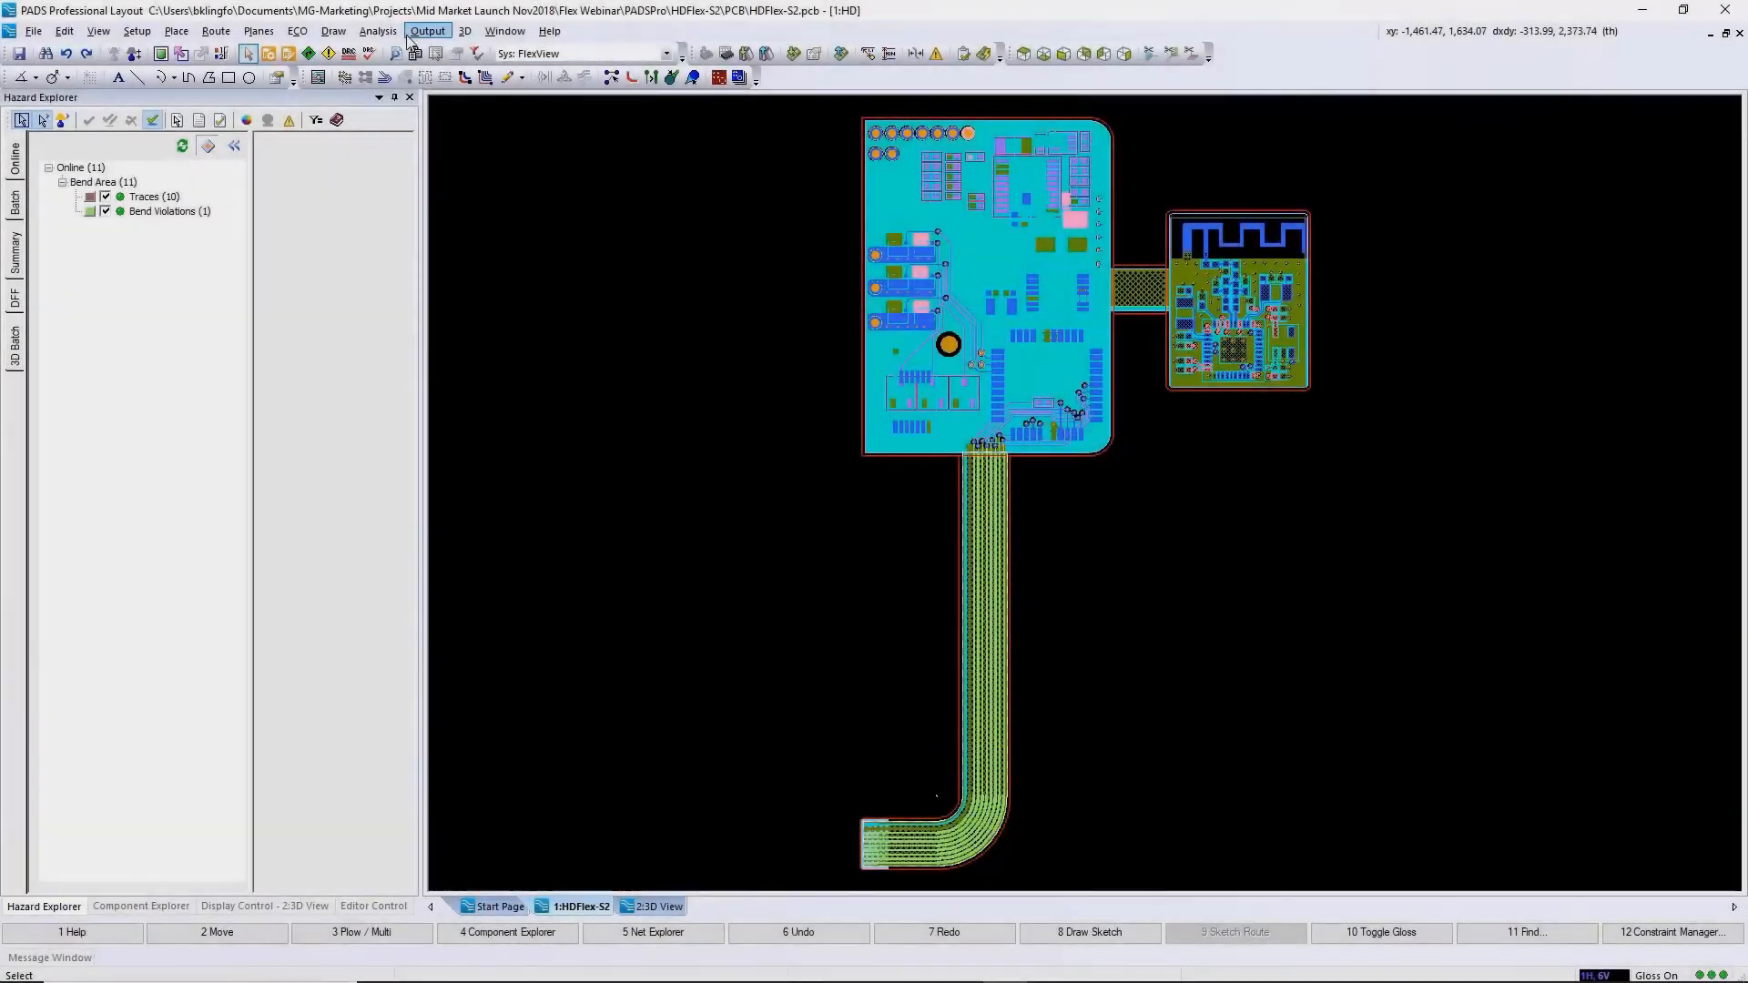
# Open the ODB++ output settings for the HandDrill_Flex job and review the fabrication and assembly layers in the layer mapping
pyautogui.click(408, 40)
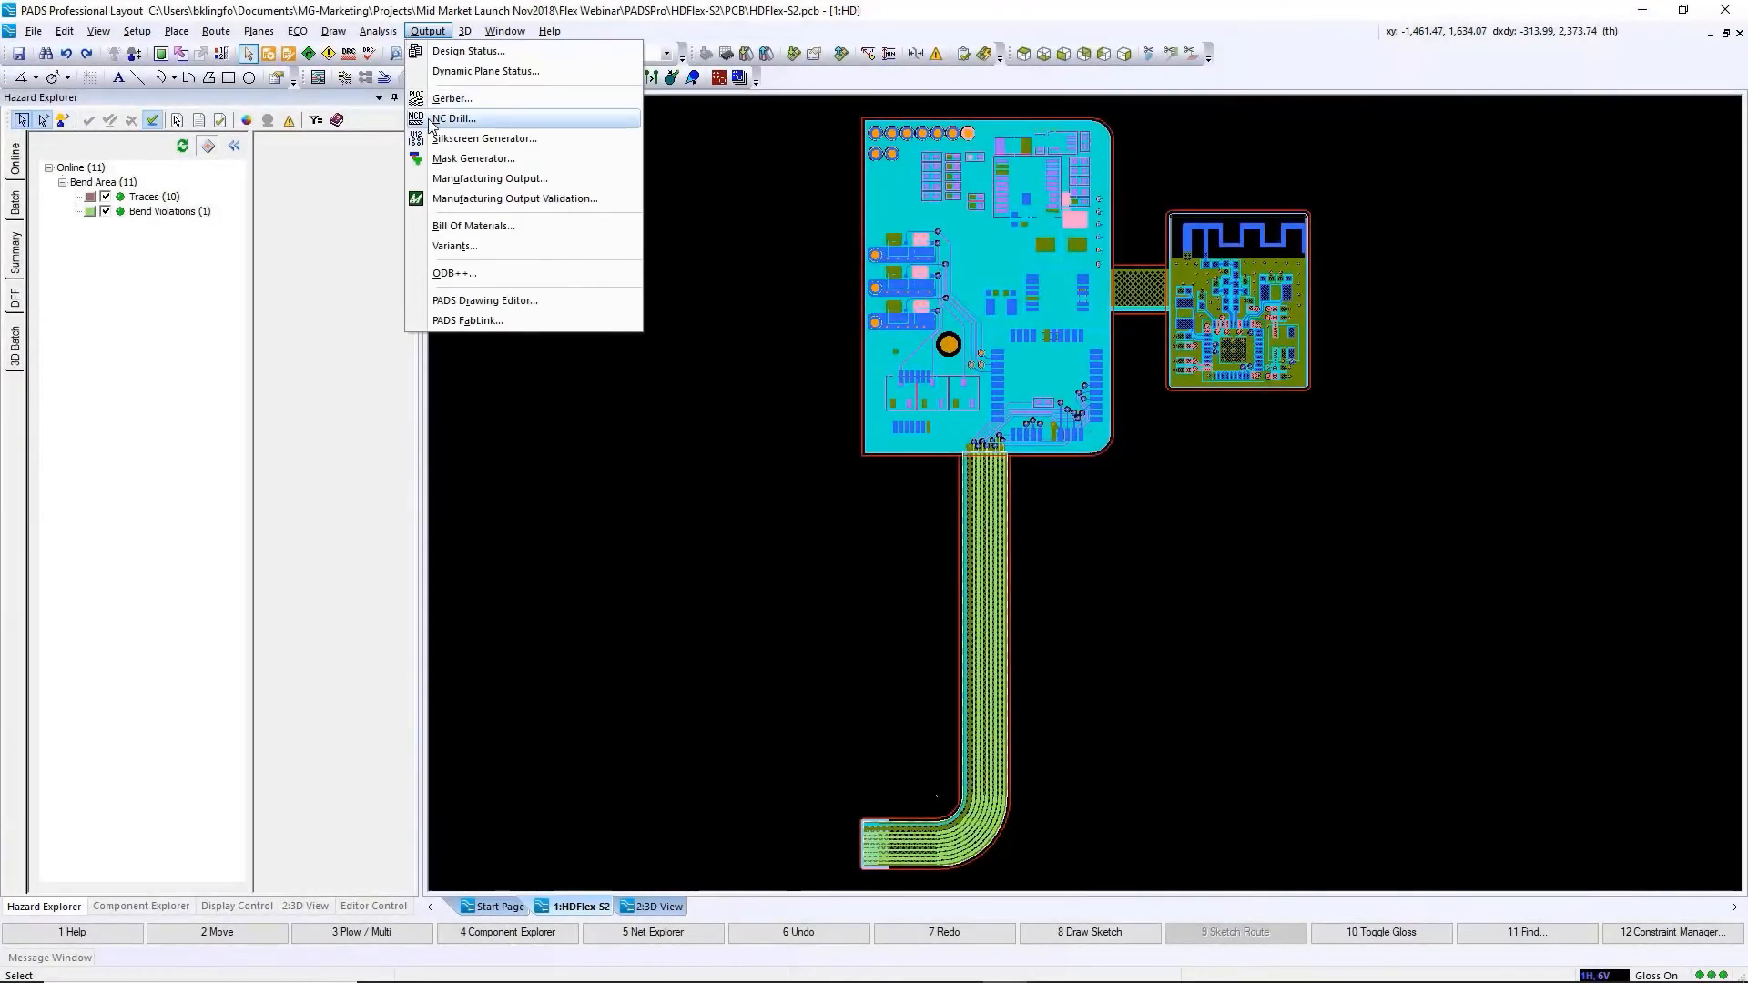
pyautogui.click(448, 269)
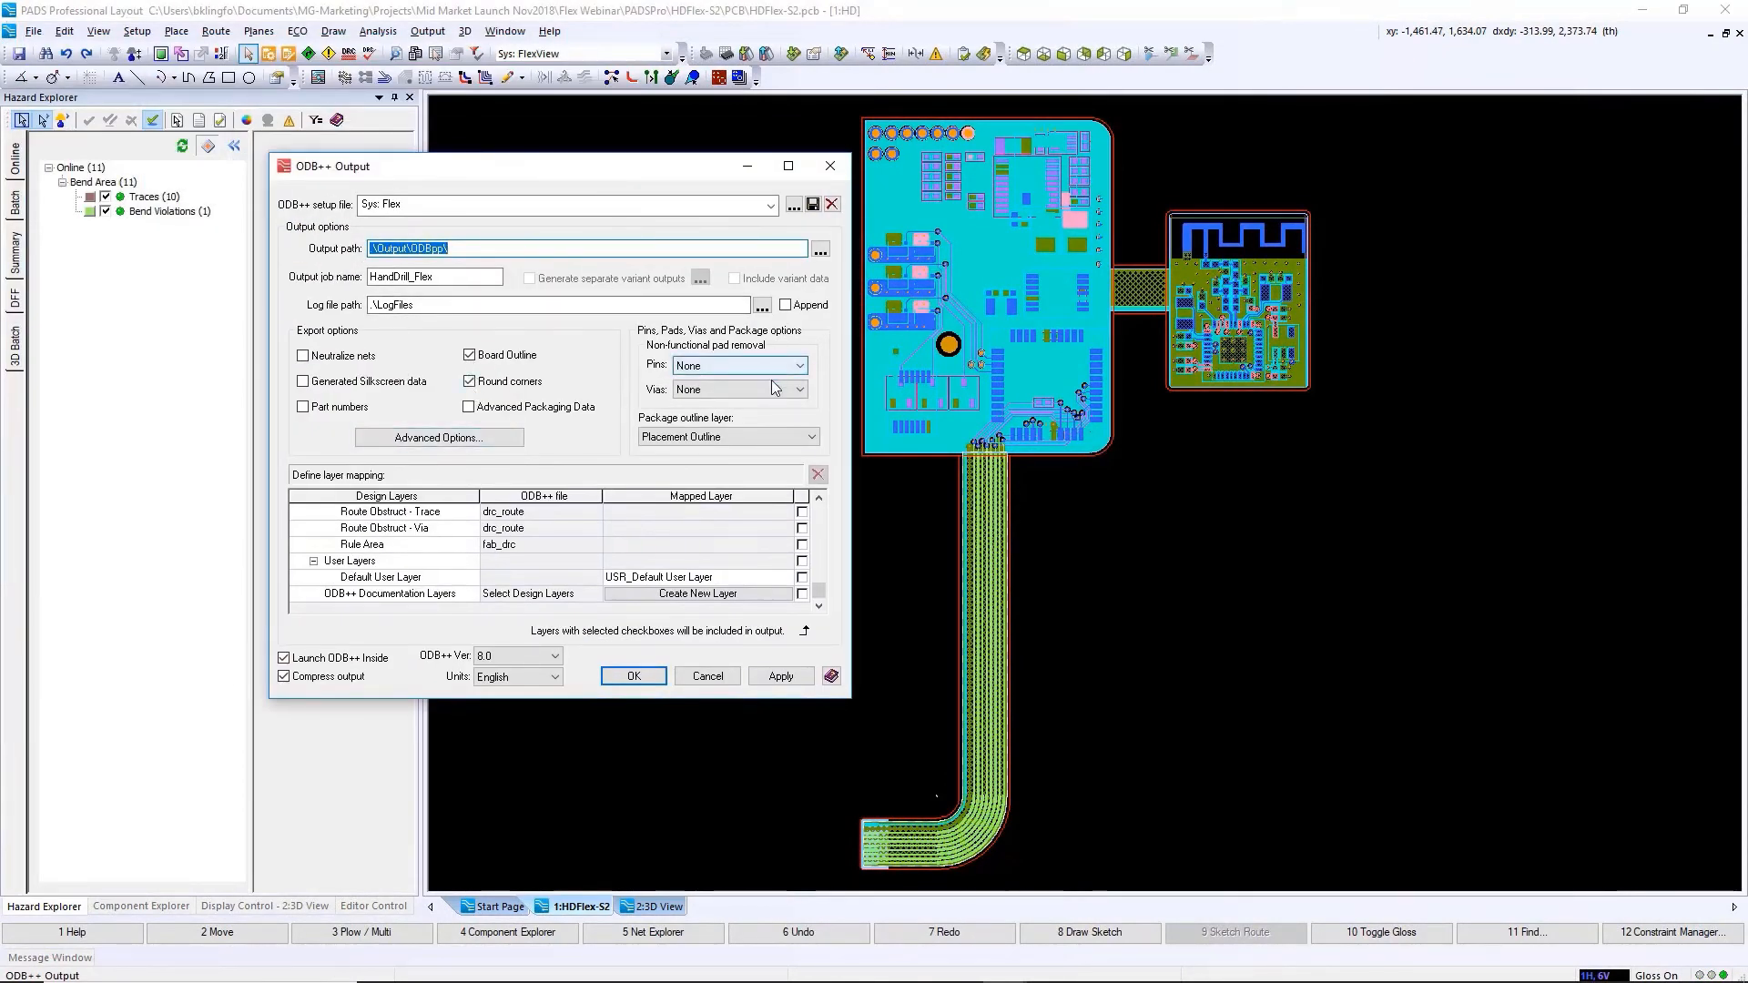
pyautogui.scroll(2, 815, 565)
pyautogui.scroll(3, 818, 571)
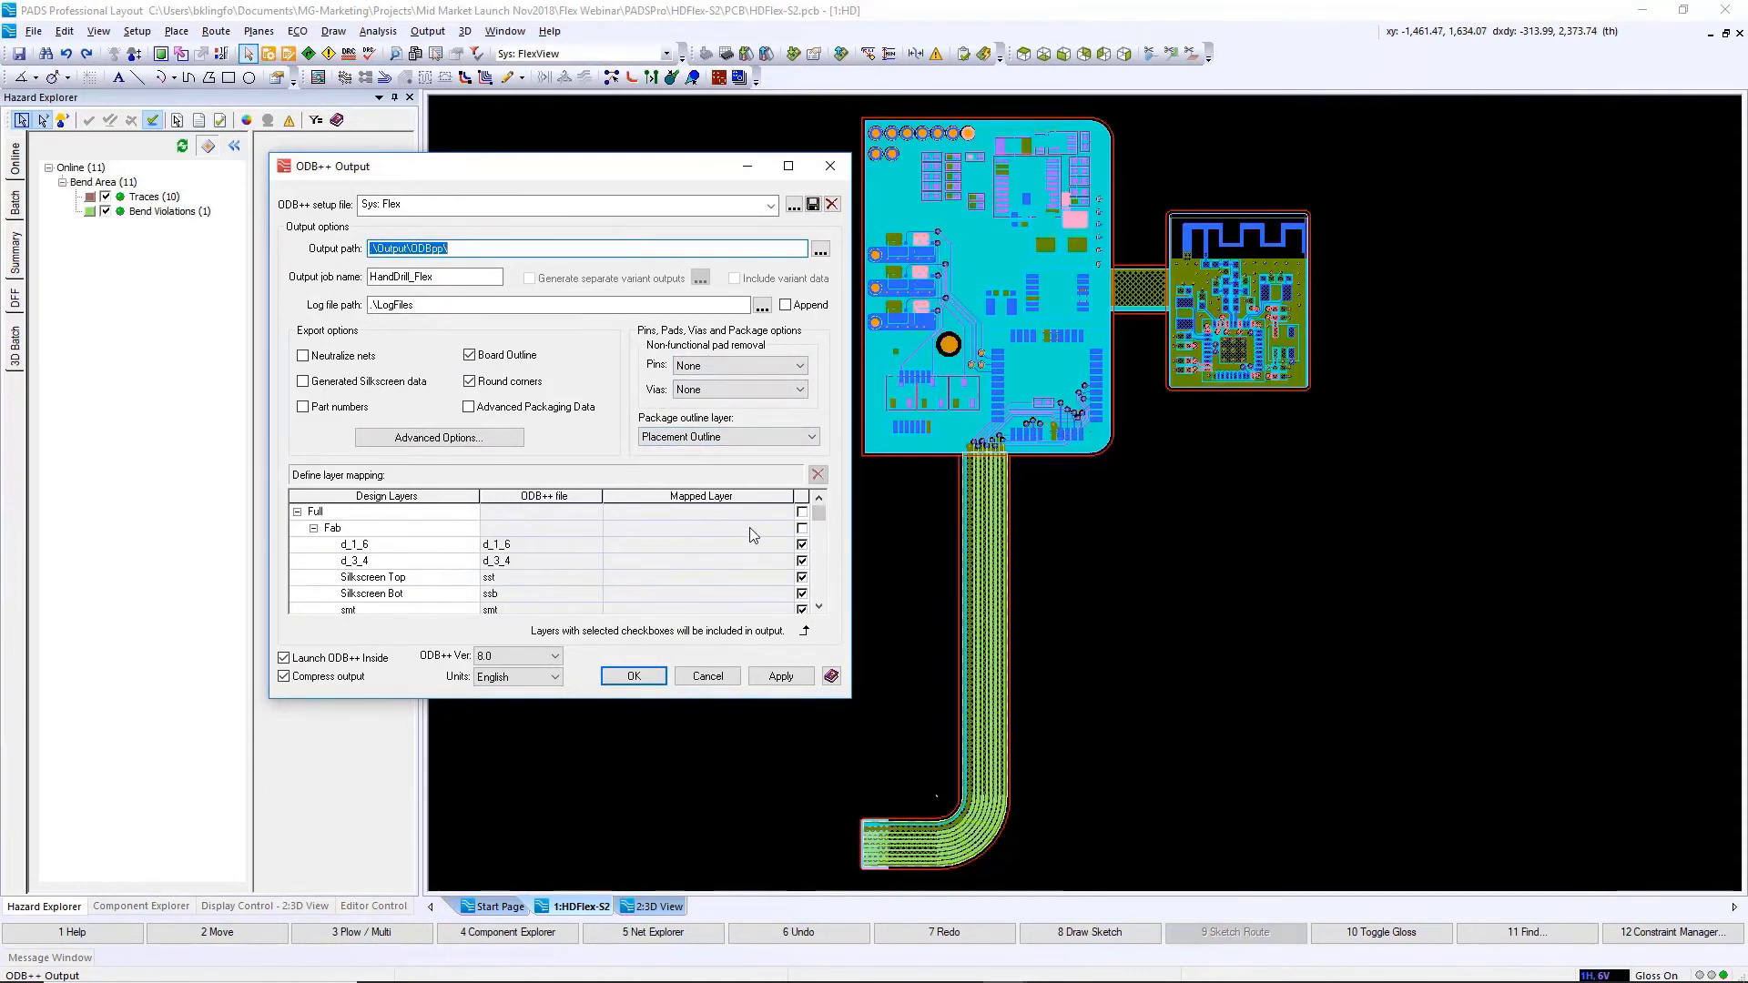
pyautogui.scroll(-3, 819, 601)
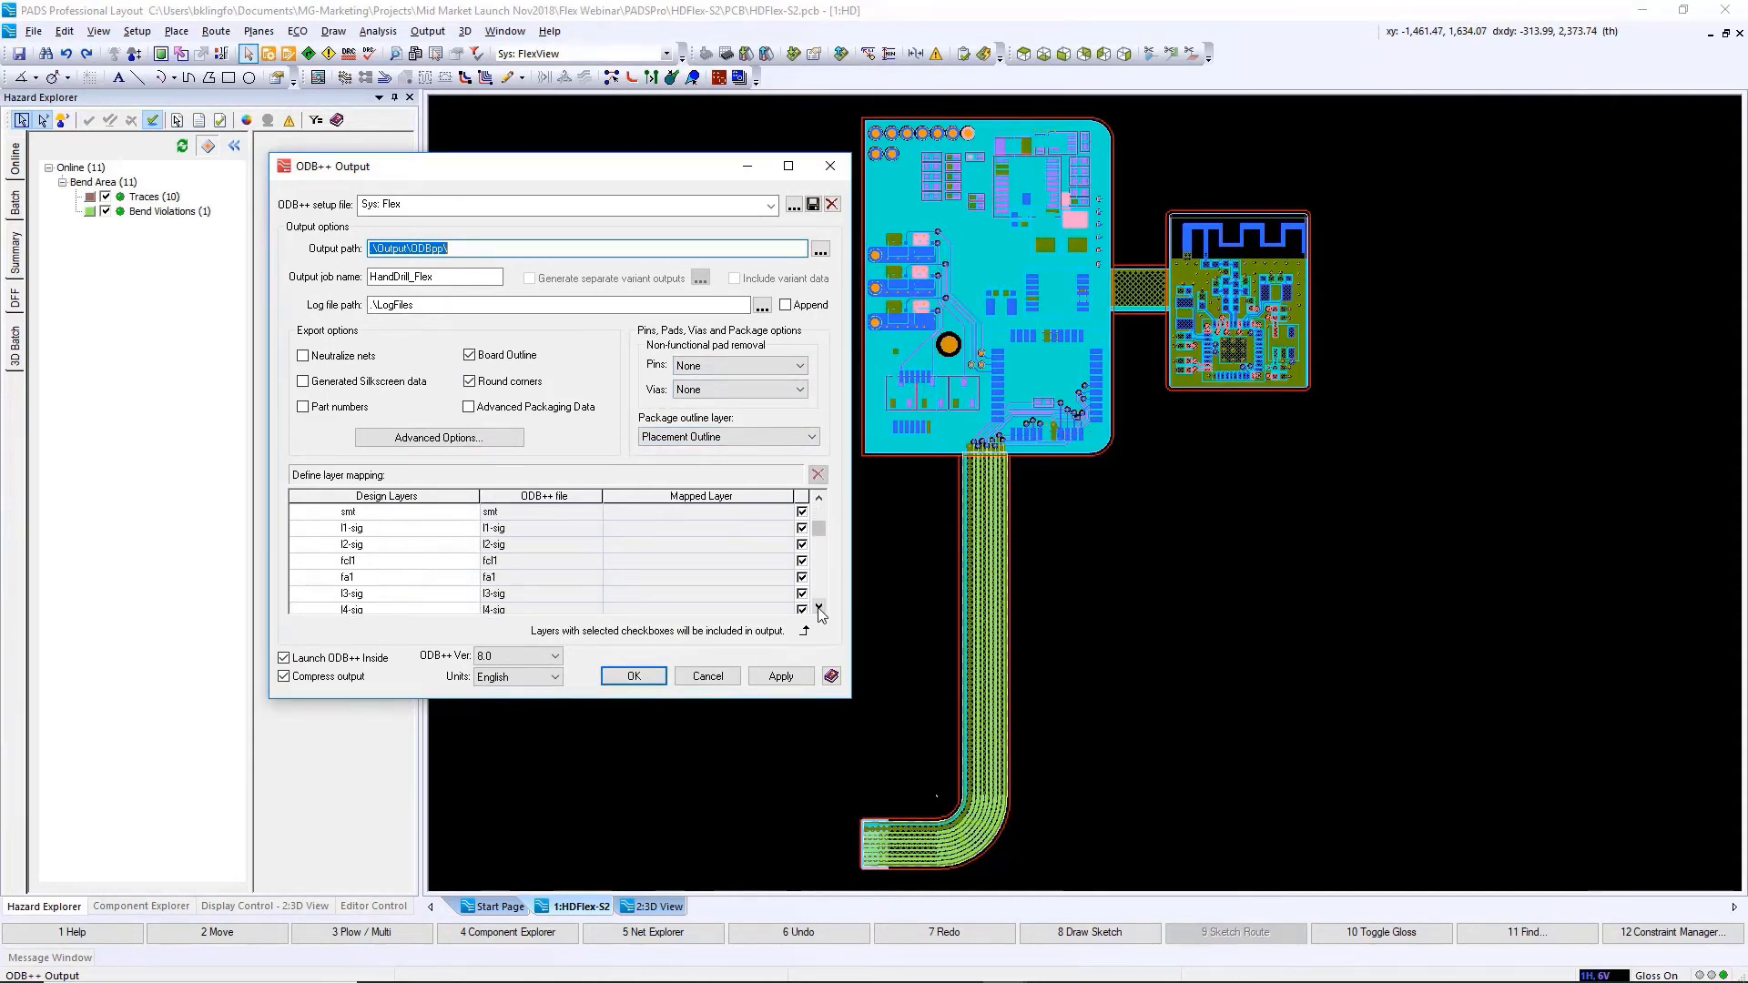
pyautogui.click(818, 607)
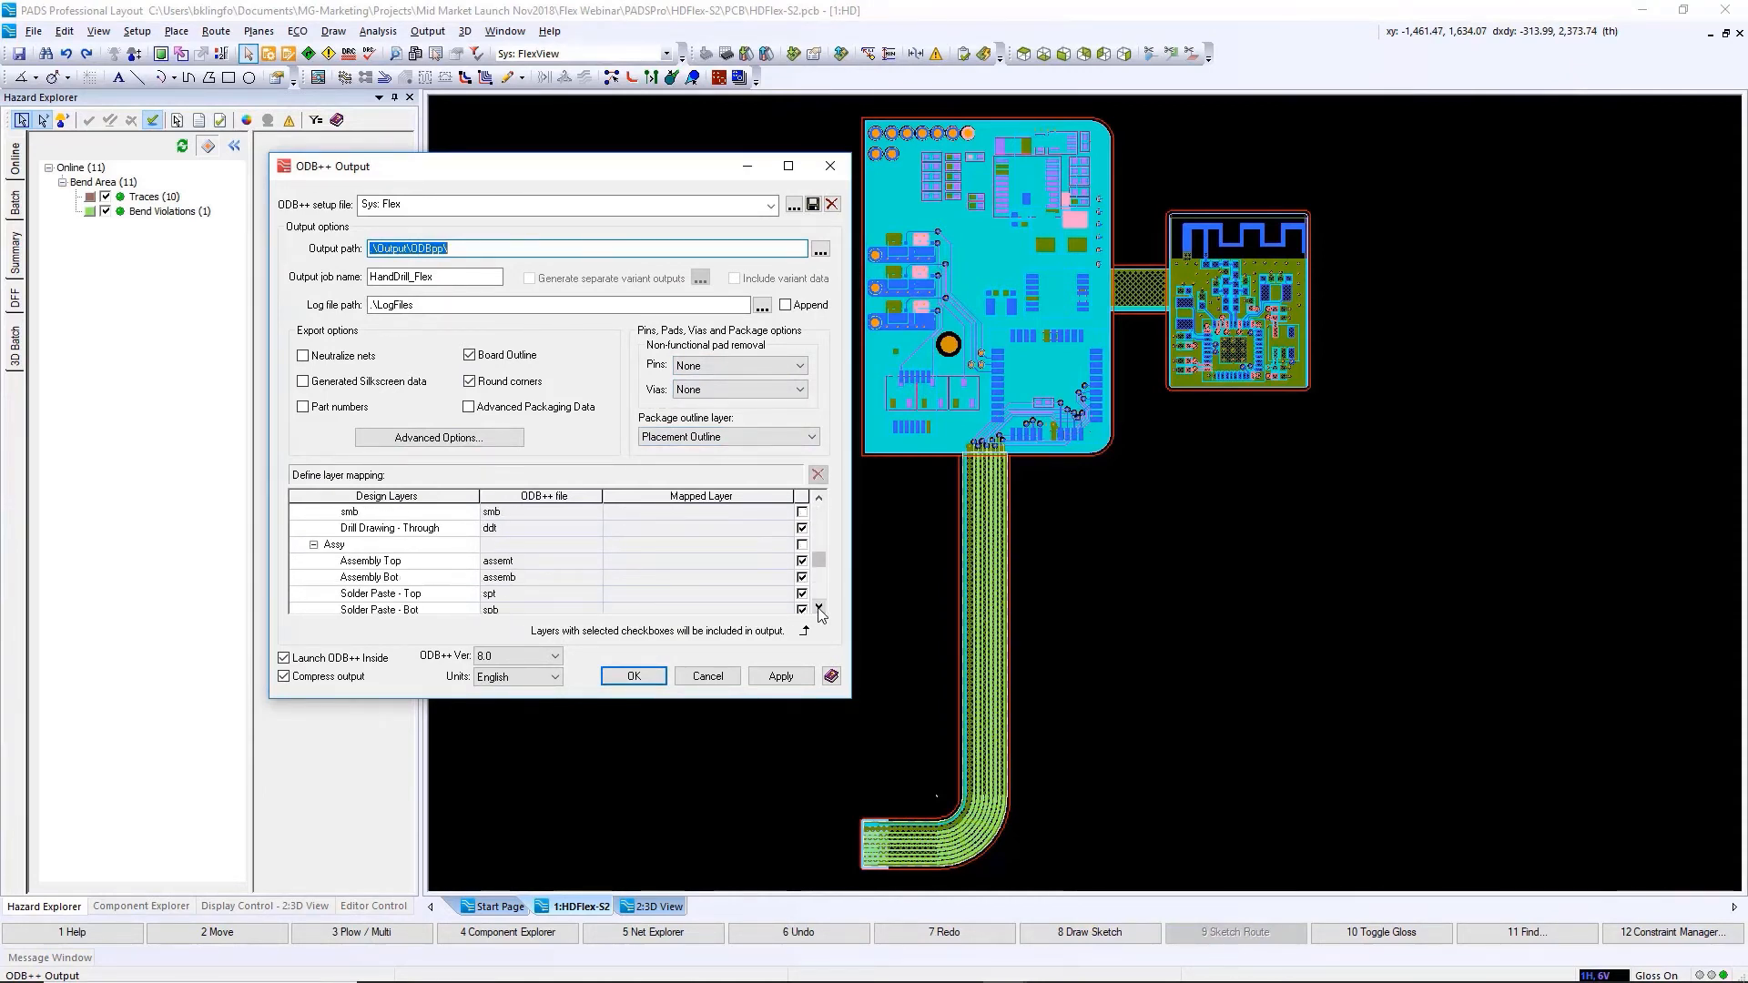
pyautogui.click(819, 608)
# Collapse the Drc Layers and User Layers groups in the layer mapping and generate the ODB++ output
pyautogui.click(314, 545)
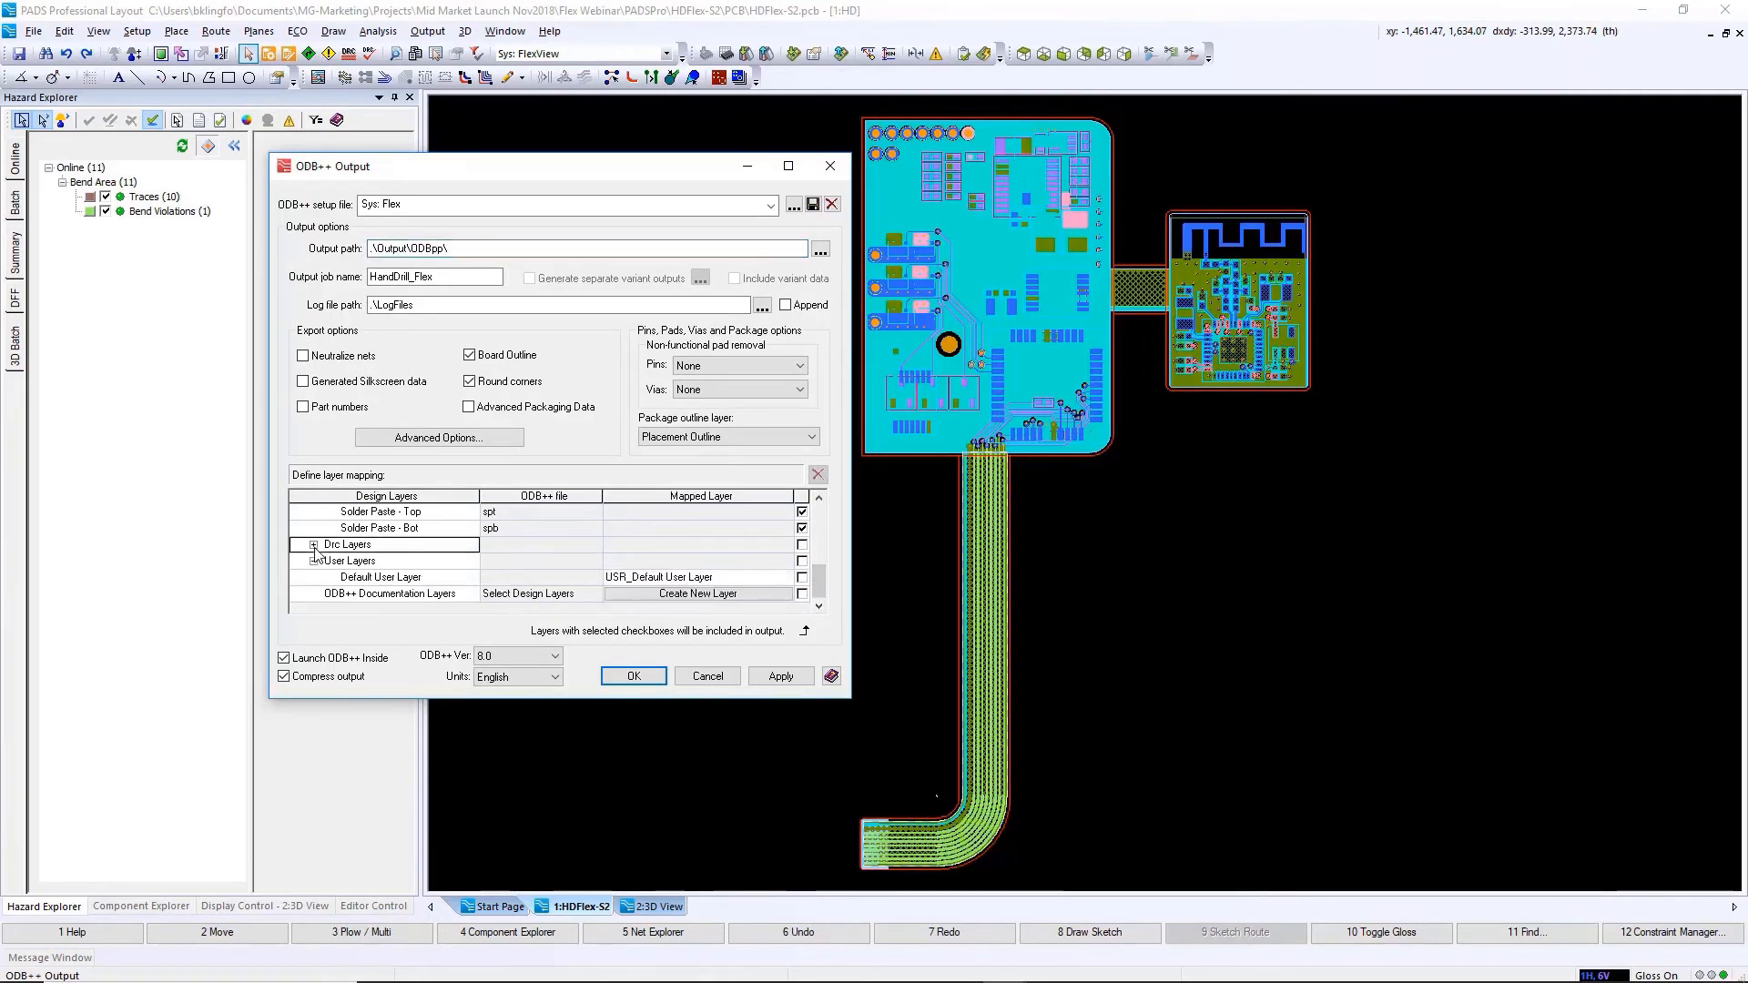
pyautogui.click(314, 560)
pyautogui.click(354, 596)
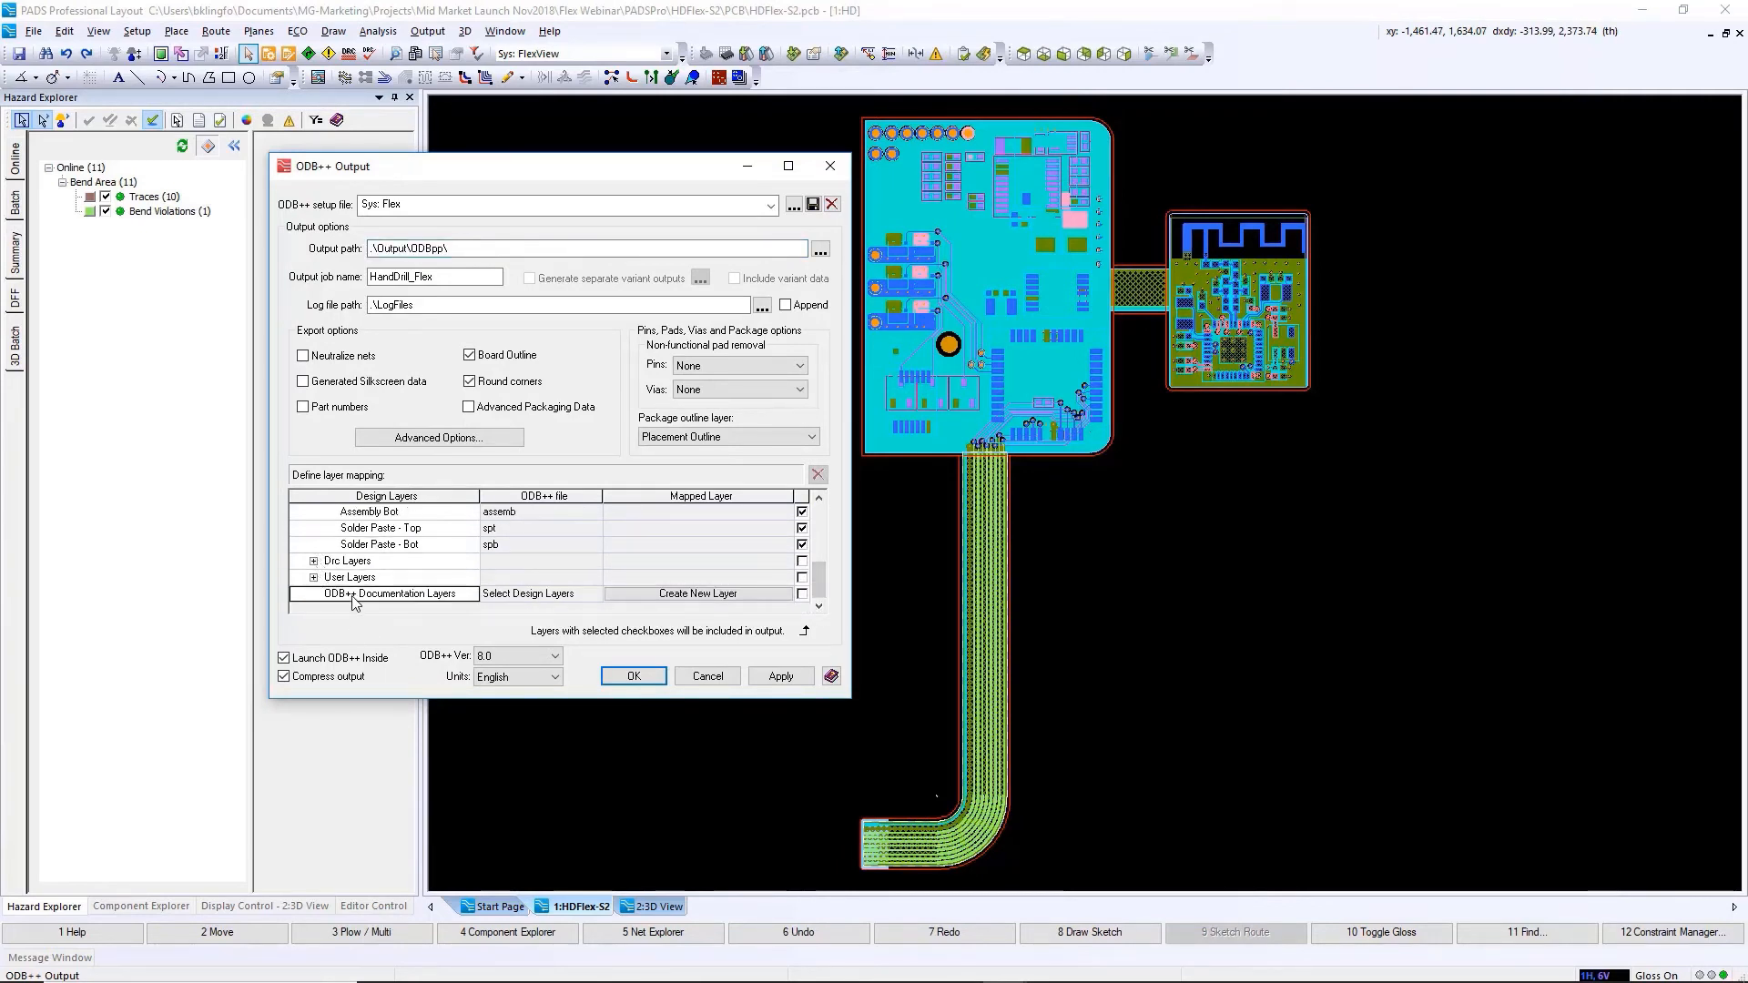
pyautogui.click(642, 676)
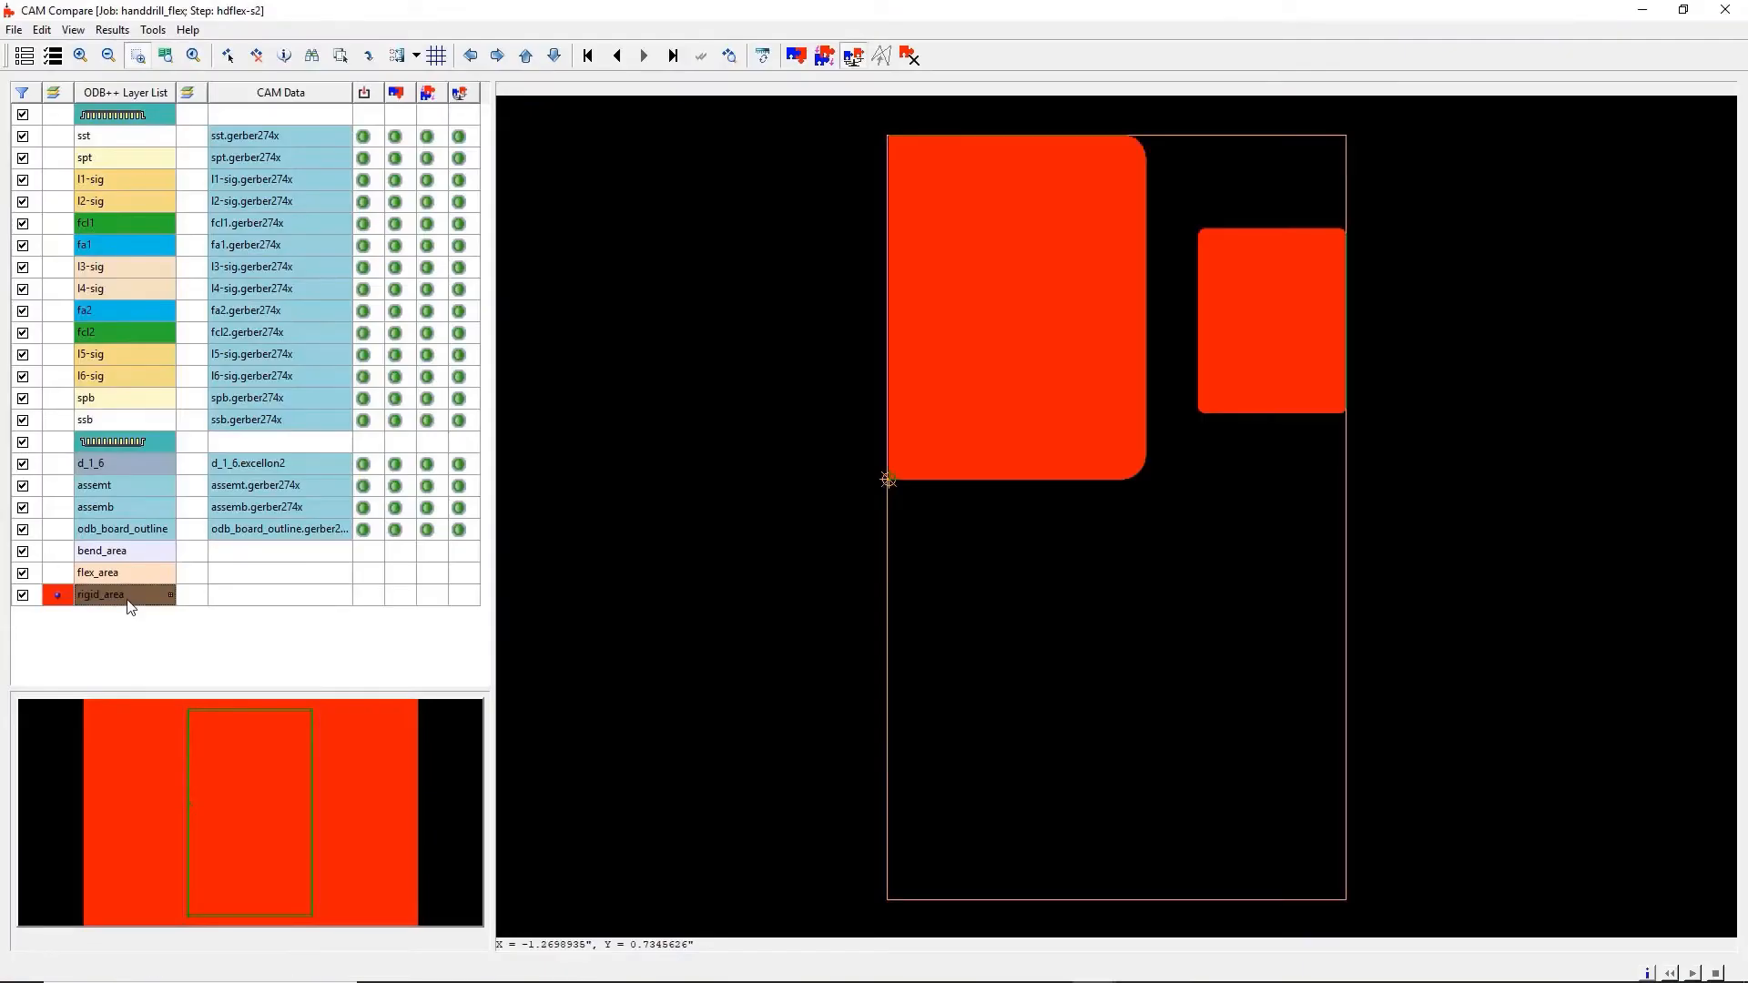
# In CAM Compare, overlay the flex_area and bend_area layers on rigid_area, and hide all three area layers again
pyautogui.click(128, 576)
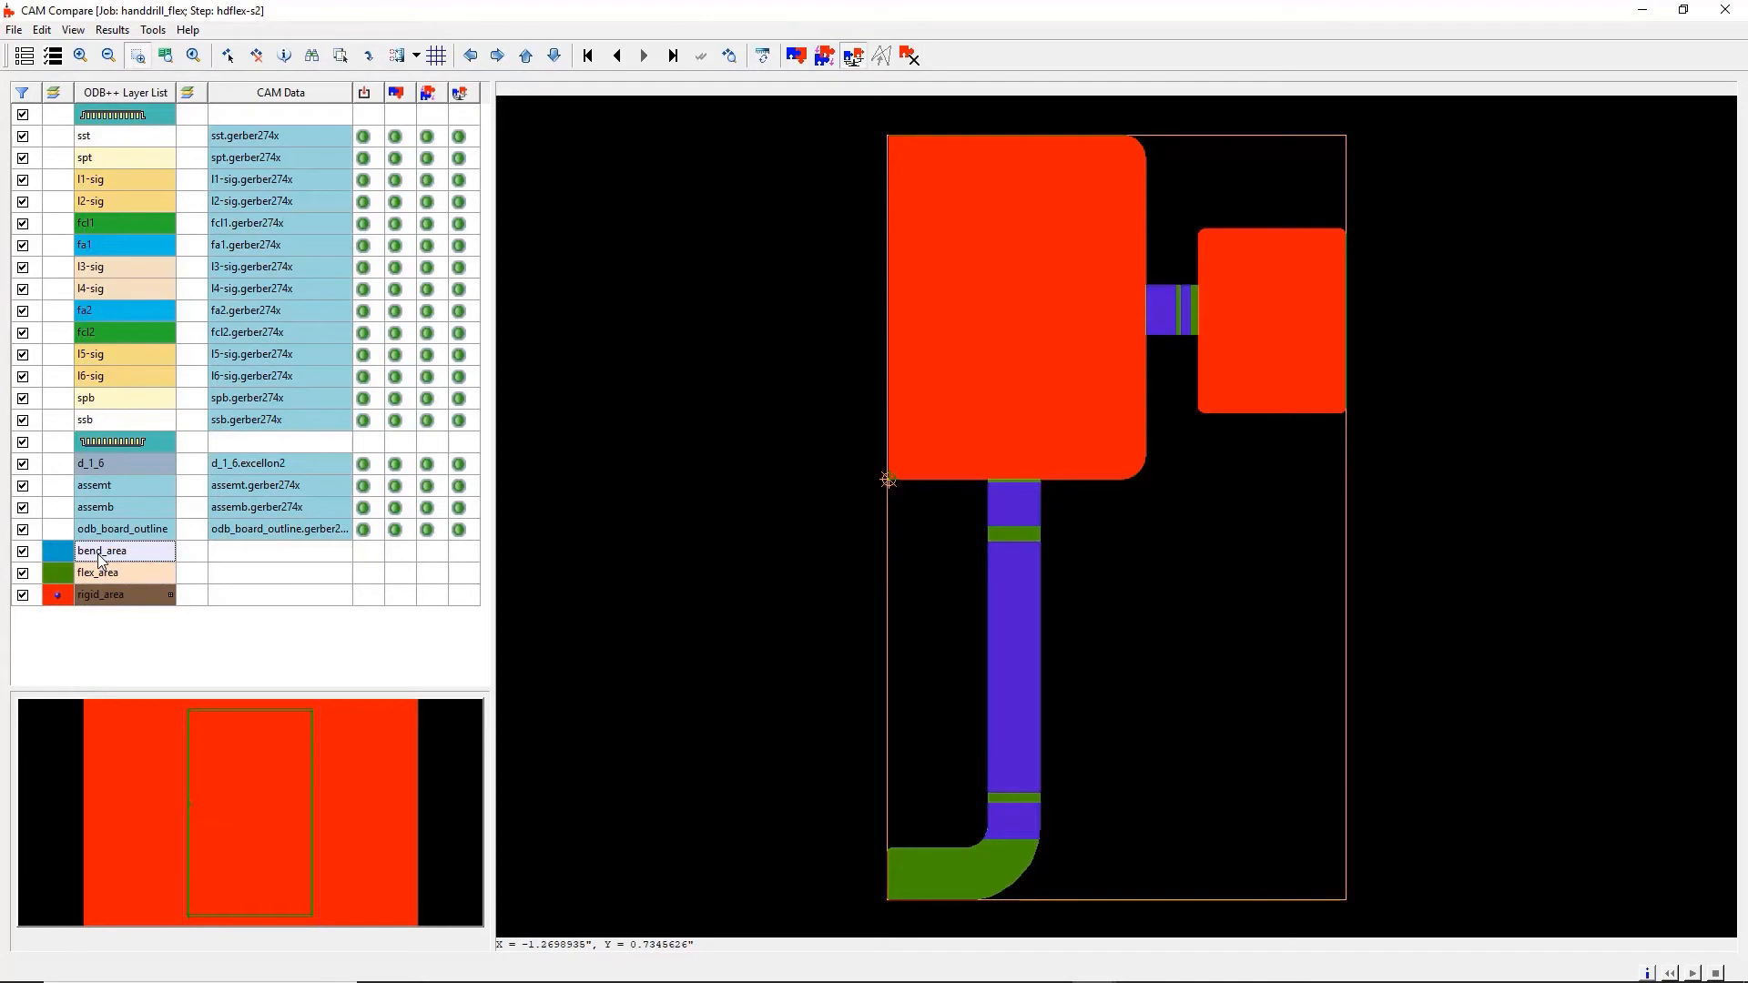
pyautogui.click(88, 597)
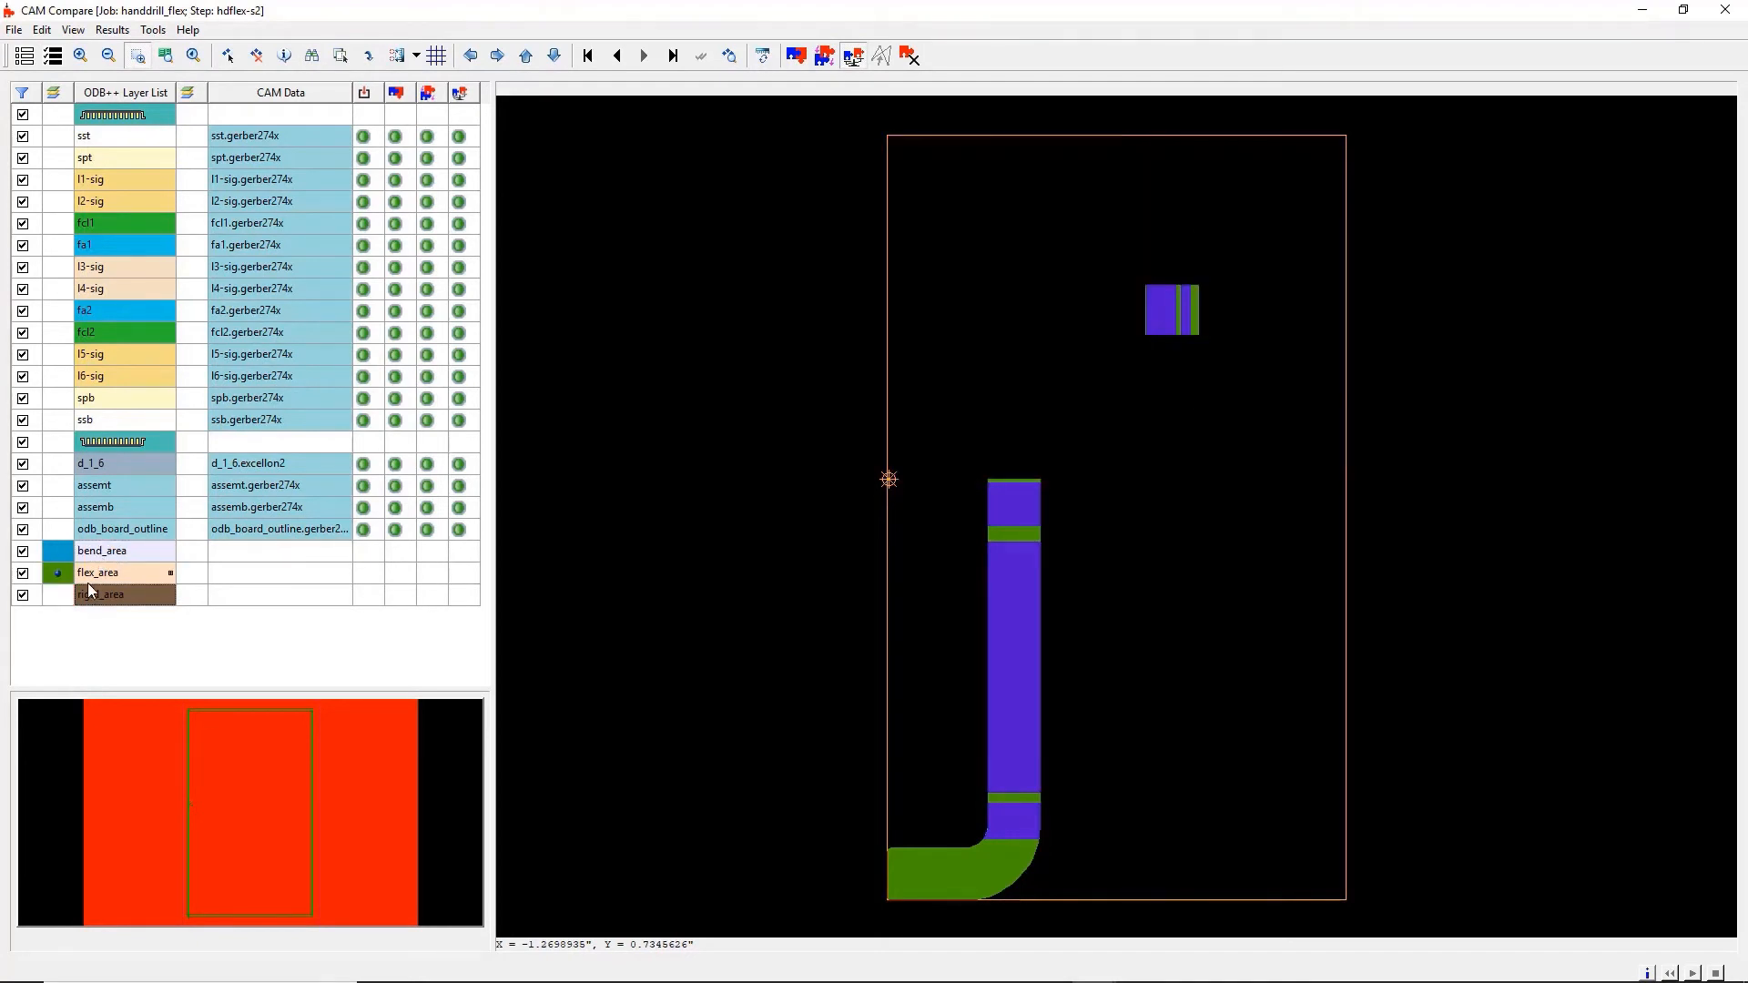
pyautogui.click(86, 575)
pyautogui.click(84, 553)
# Examine the l4-sig and l3-sig signal layers and the fcl1 coverlay layer in CAM Compare
pyautogui.click(94, 289)
pyautogui.click(94, 271)
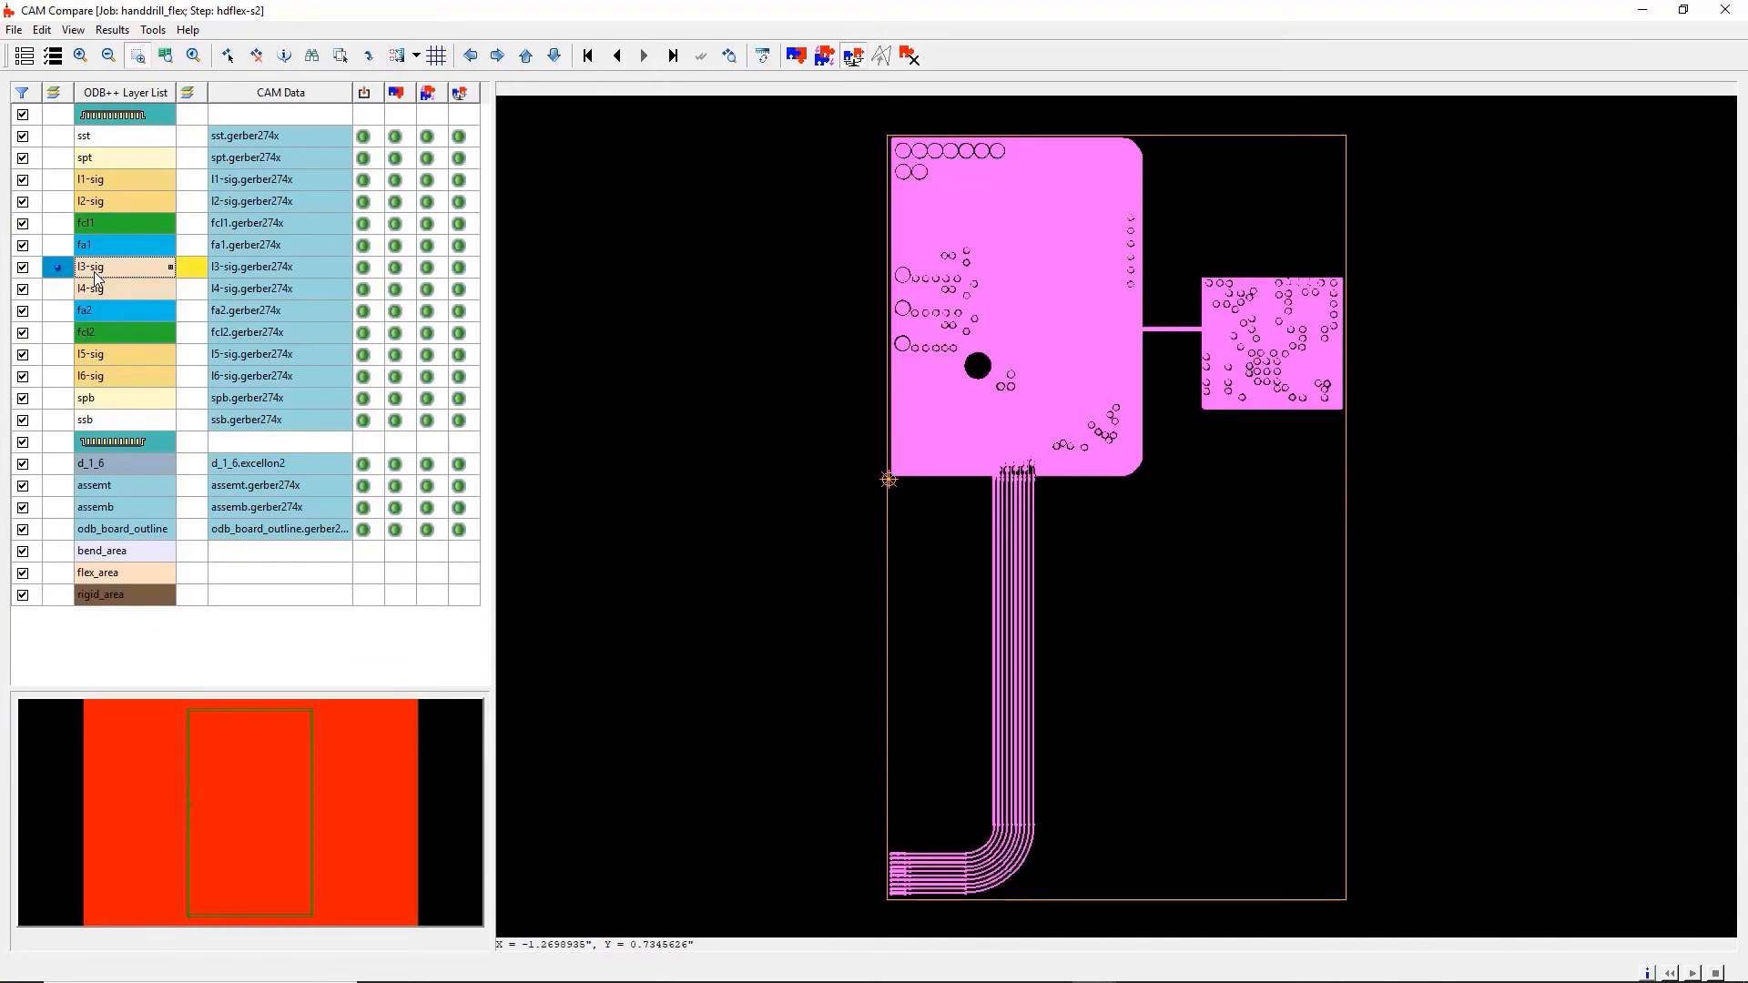
pyautogui.click(95, 225)
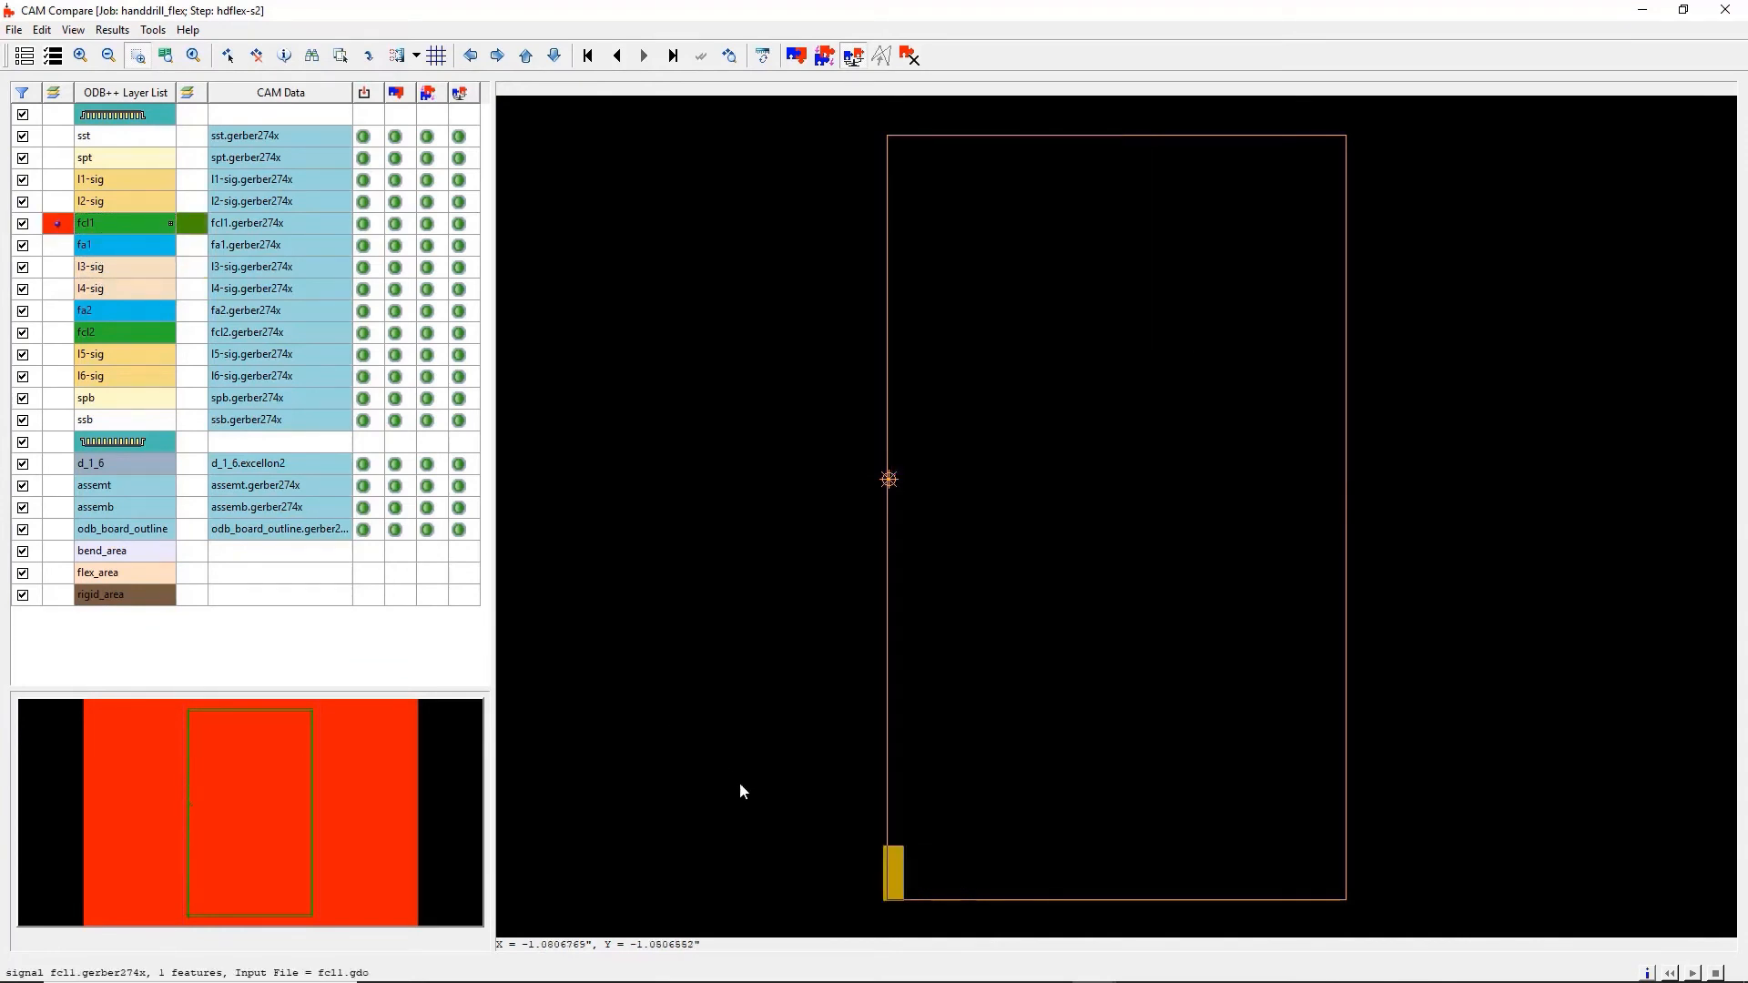
# Overlay the flex_area, rigid_area and top component layers on the displayed fcl1 layer
pyautogui.click(125, 572)
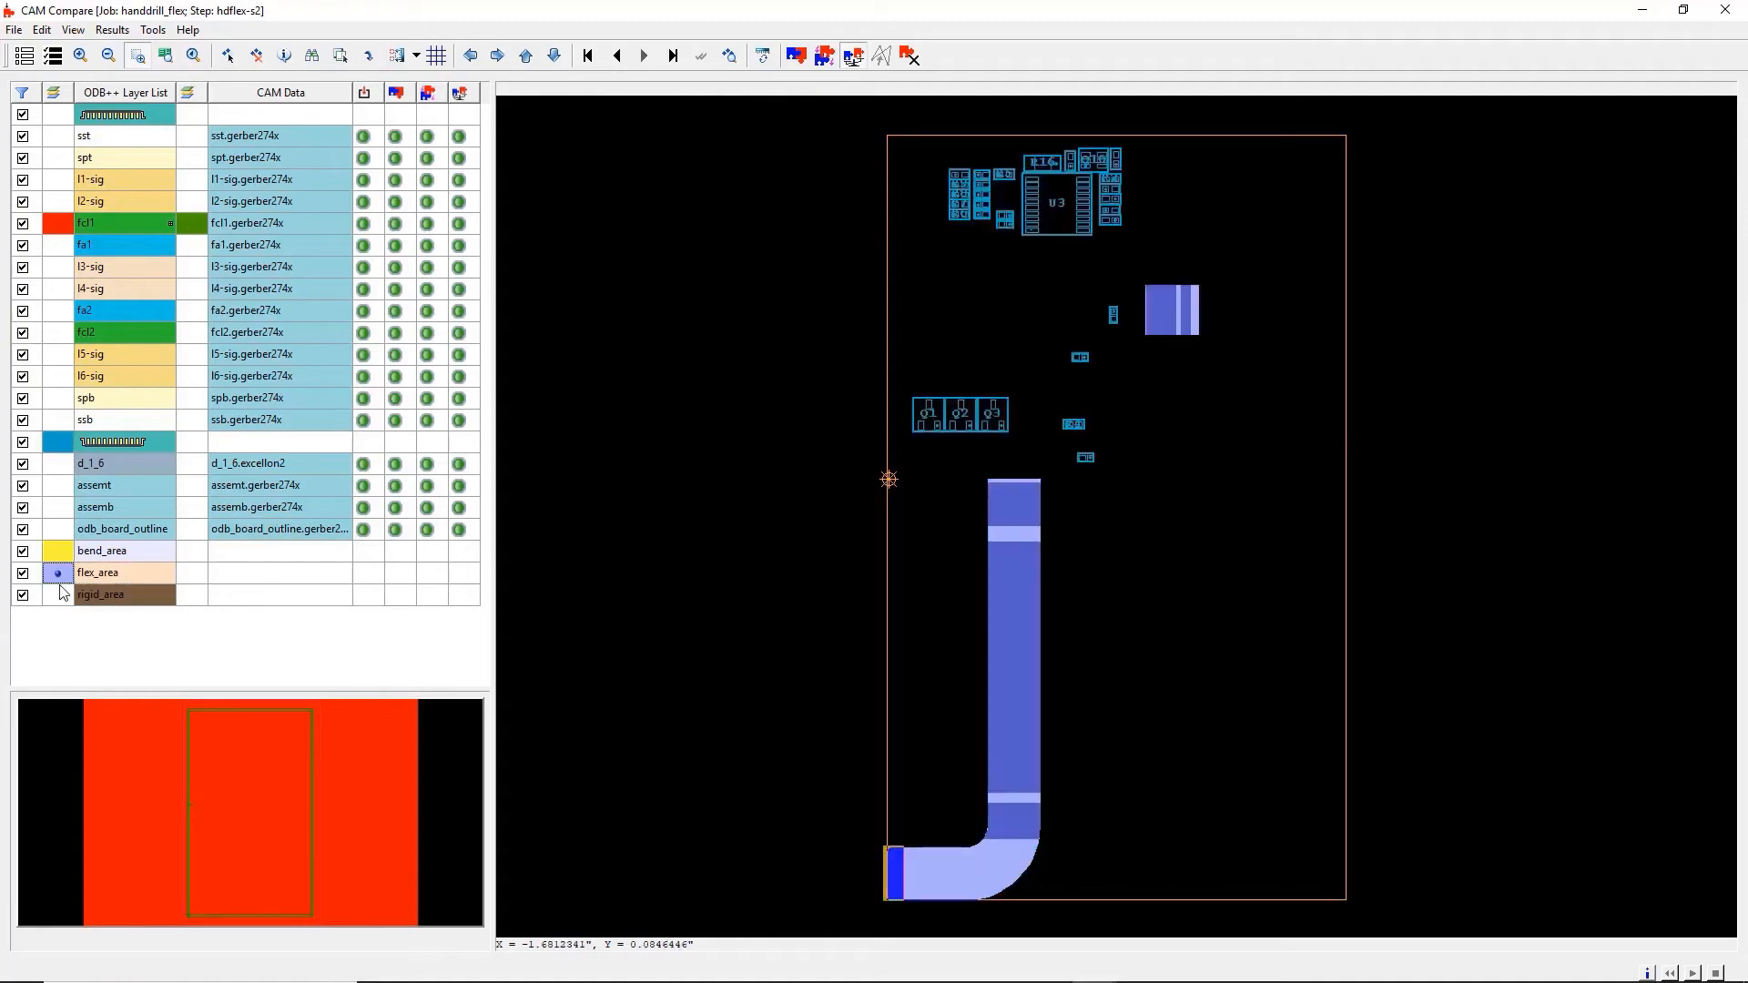
pyautogui.click(59, 594)
pyautogui.click(66, 119)
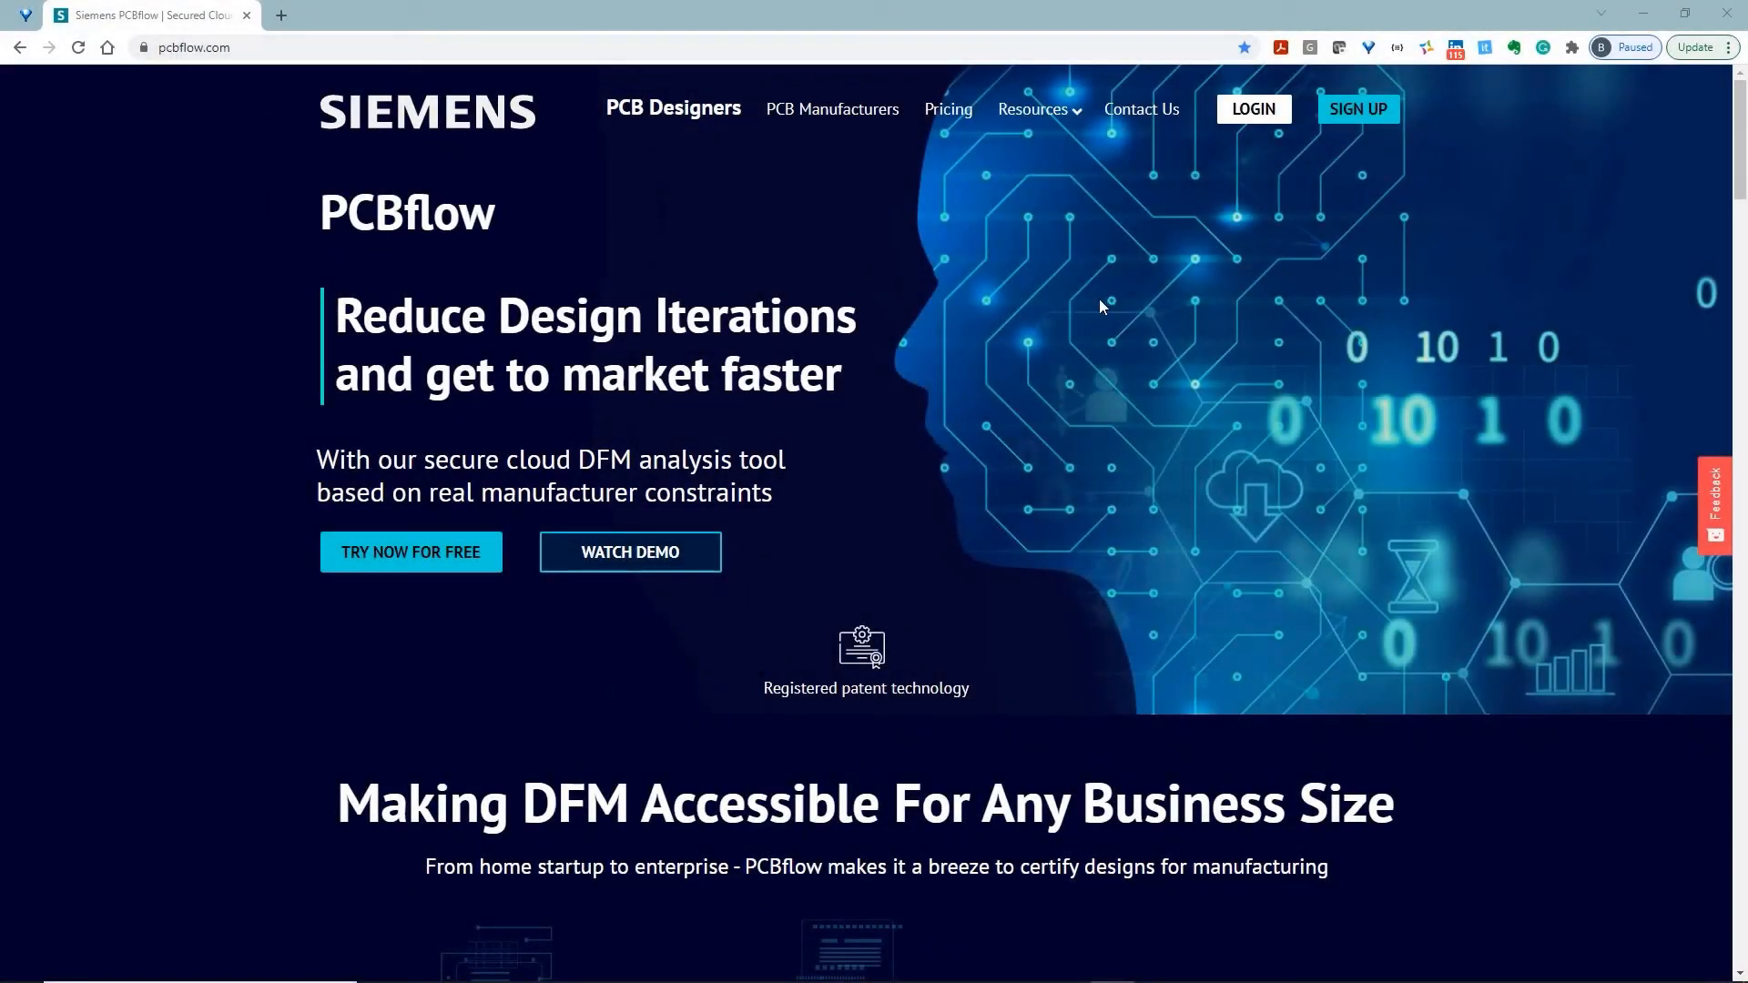
# Switch to the PCBflow website and log in to the project overview
pyautogui.click(1254, 109)
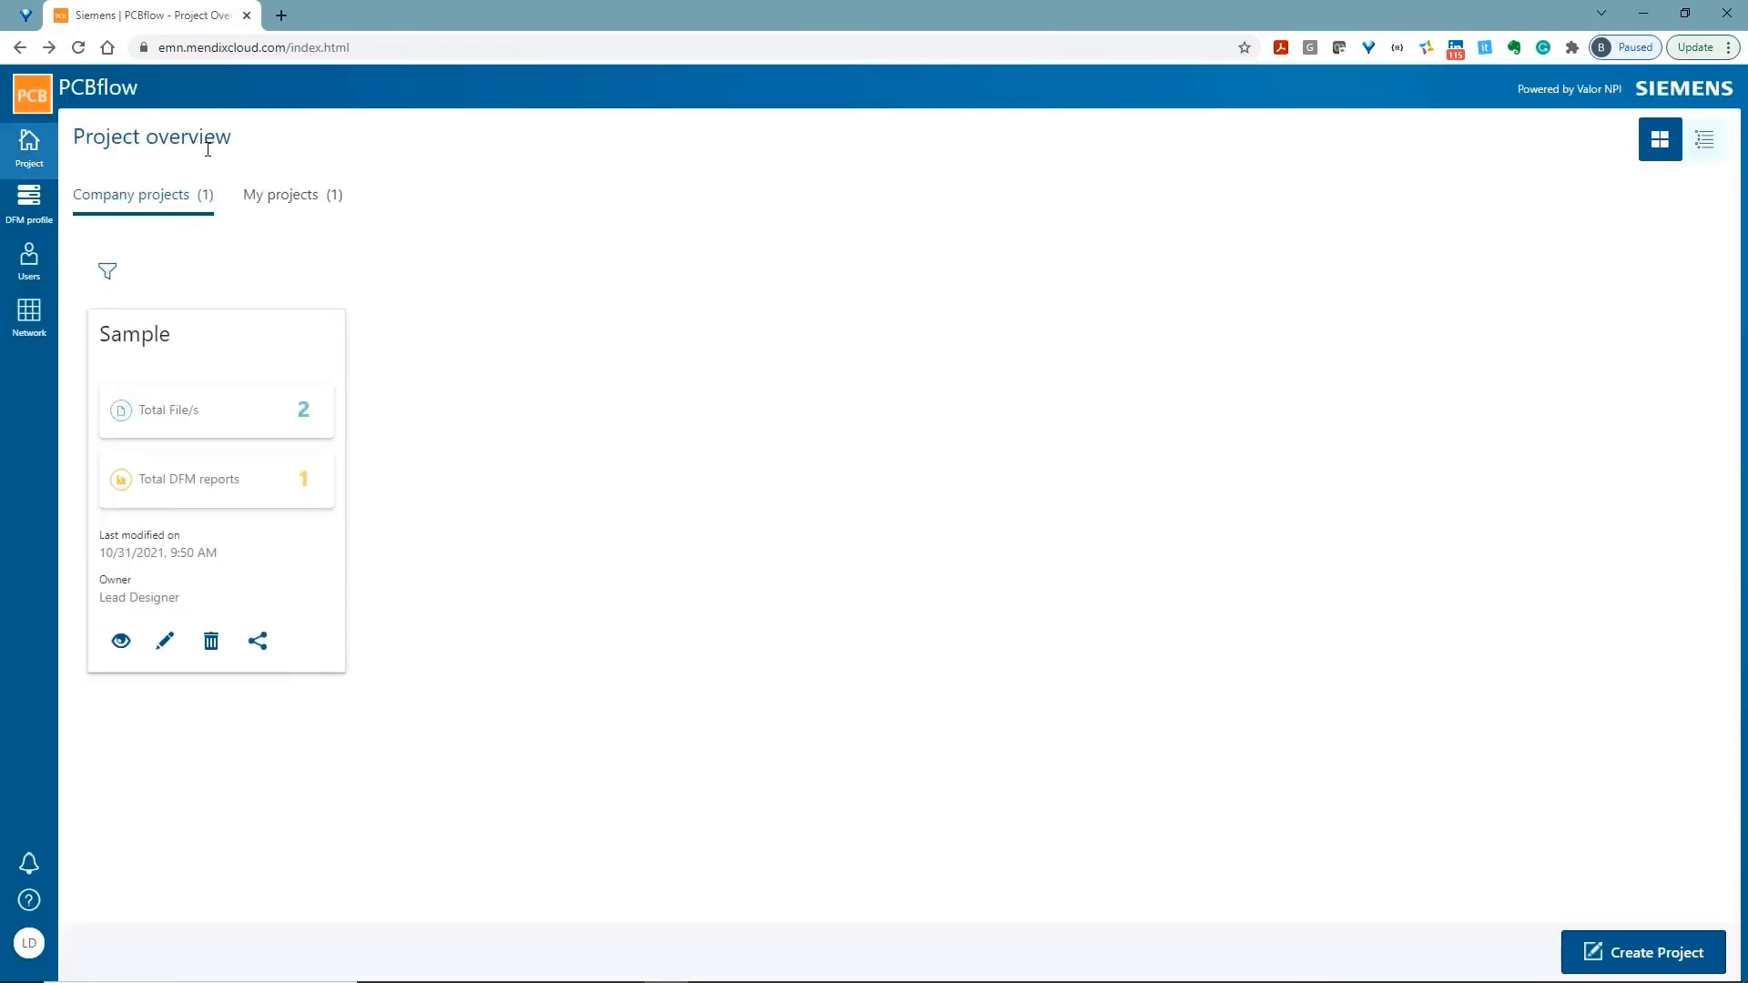
# Create a project named Hand Drill V1 with the description "Hand drill with Bluetooth and LCD flex cable"
pyautogui.click(1572, 954)
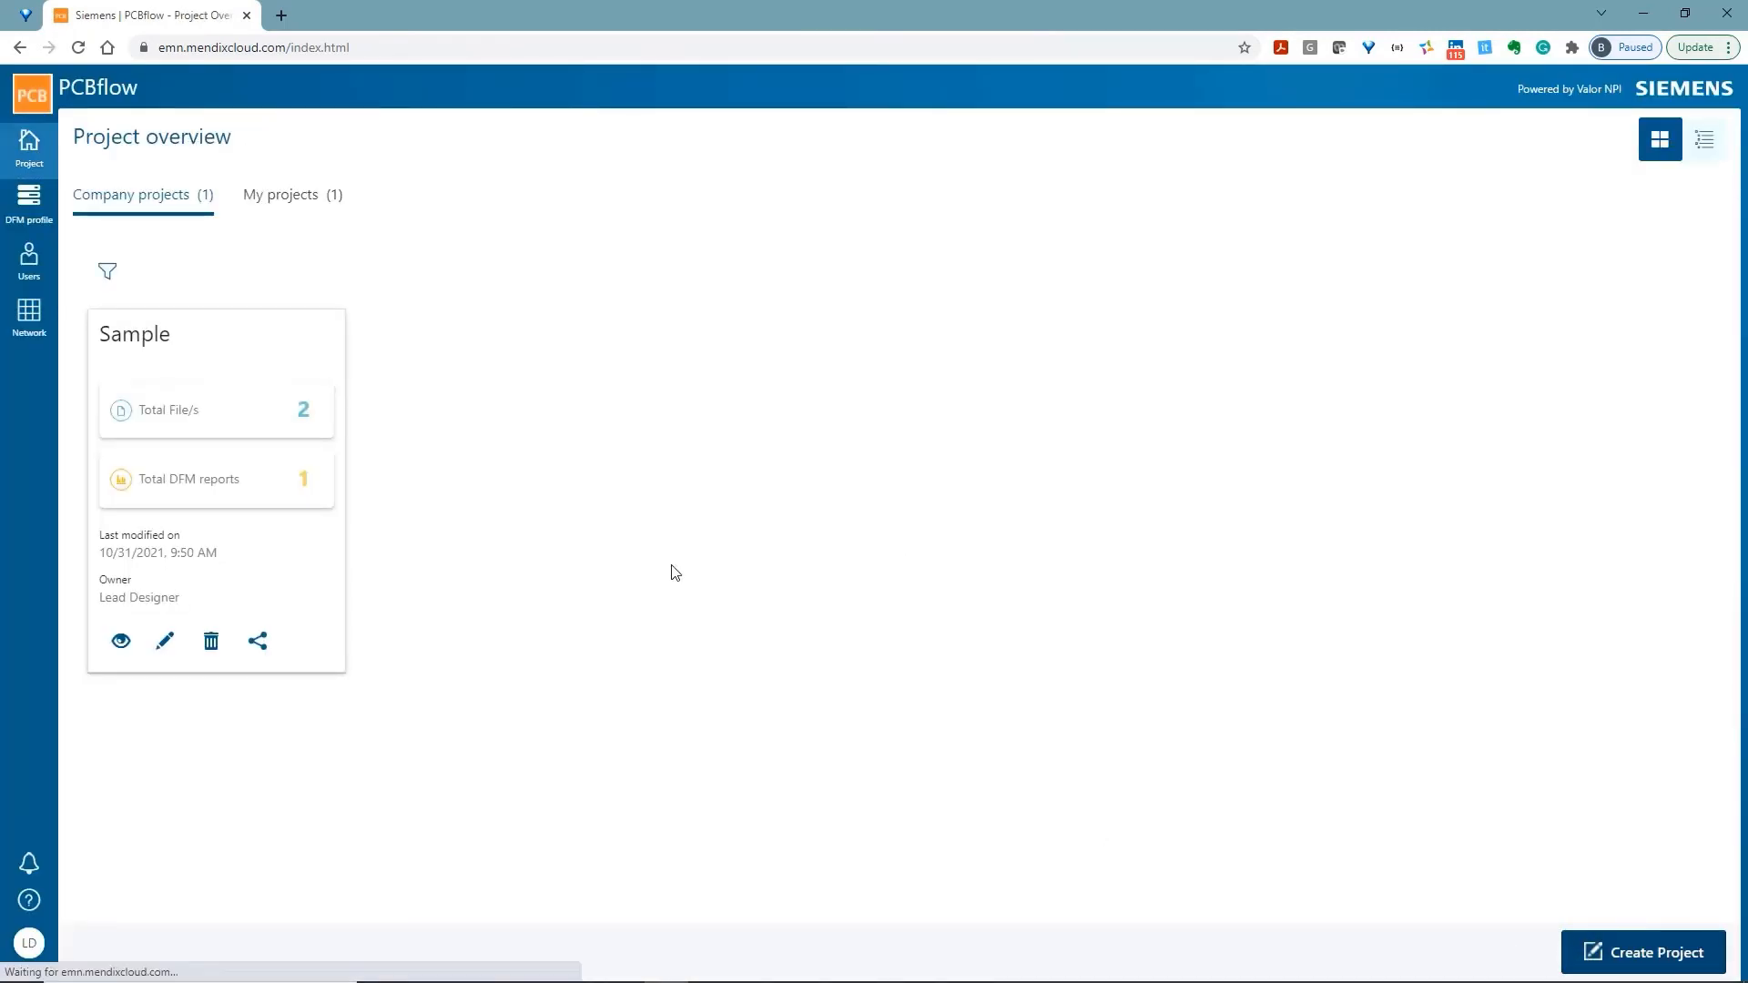
pyautogui.click(359, 328)
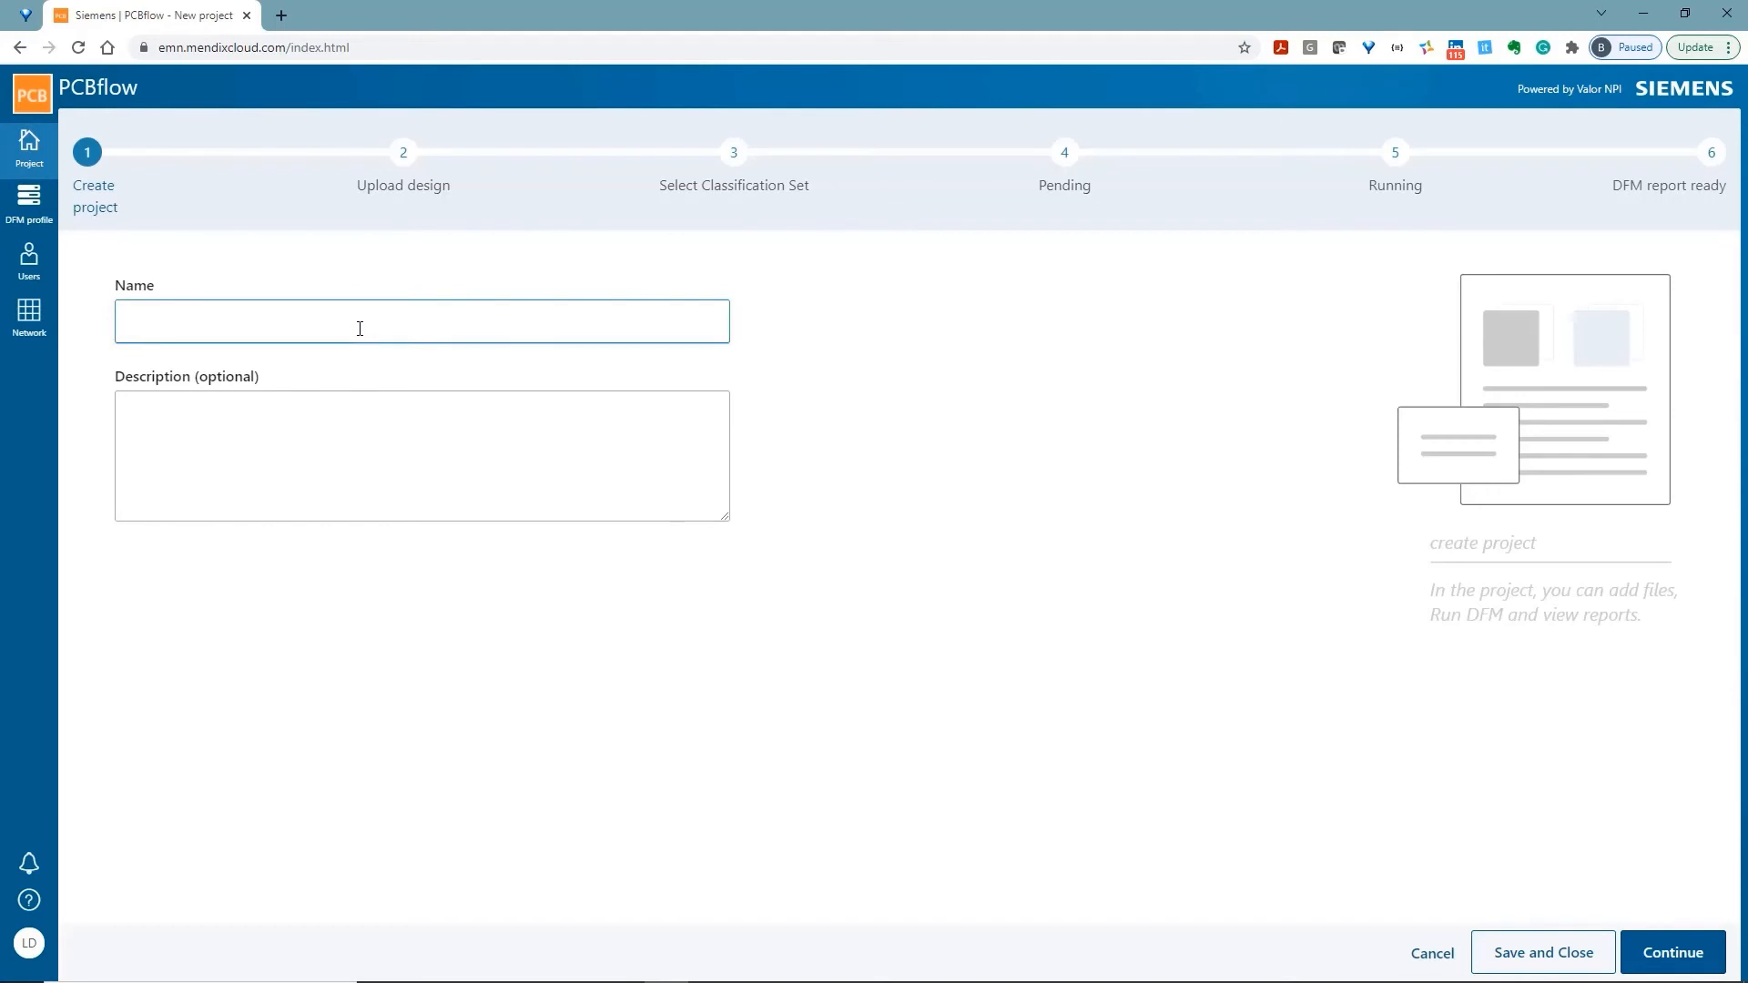
pyautogui.write('Hand Drill V1')
pyautogui.click(314, 410)
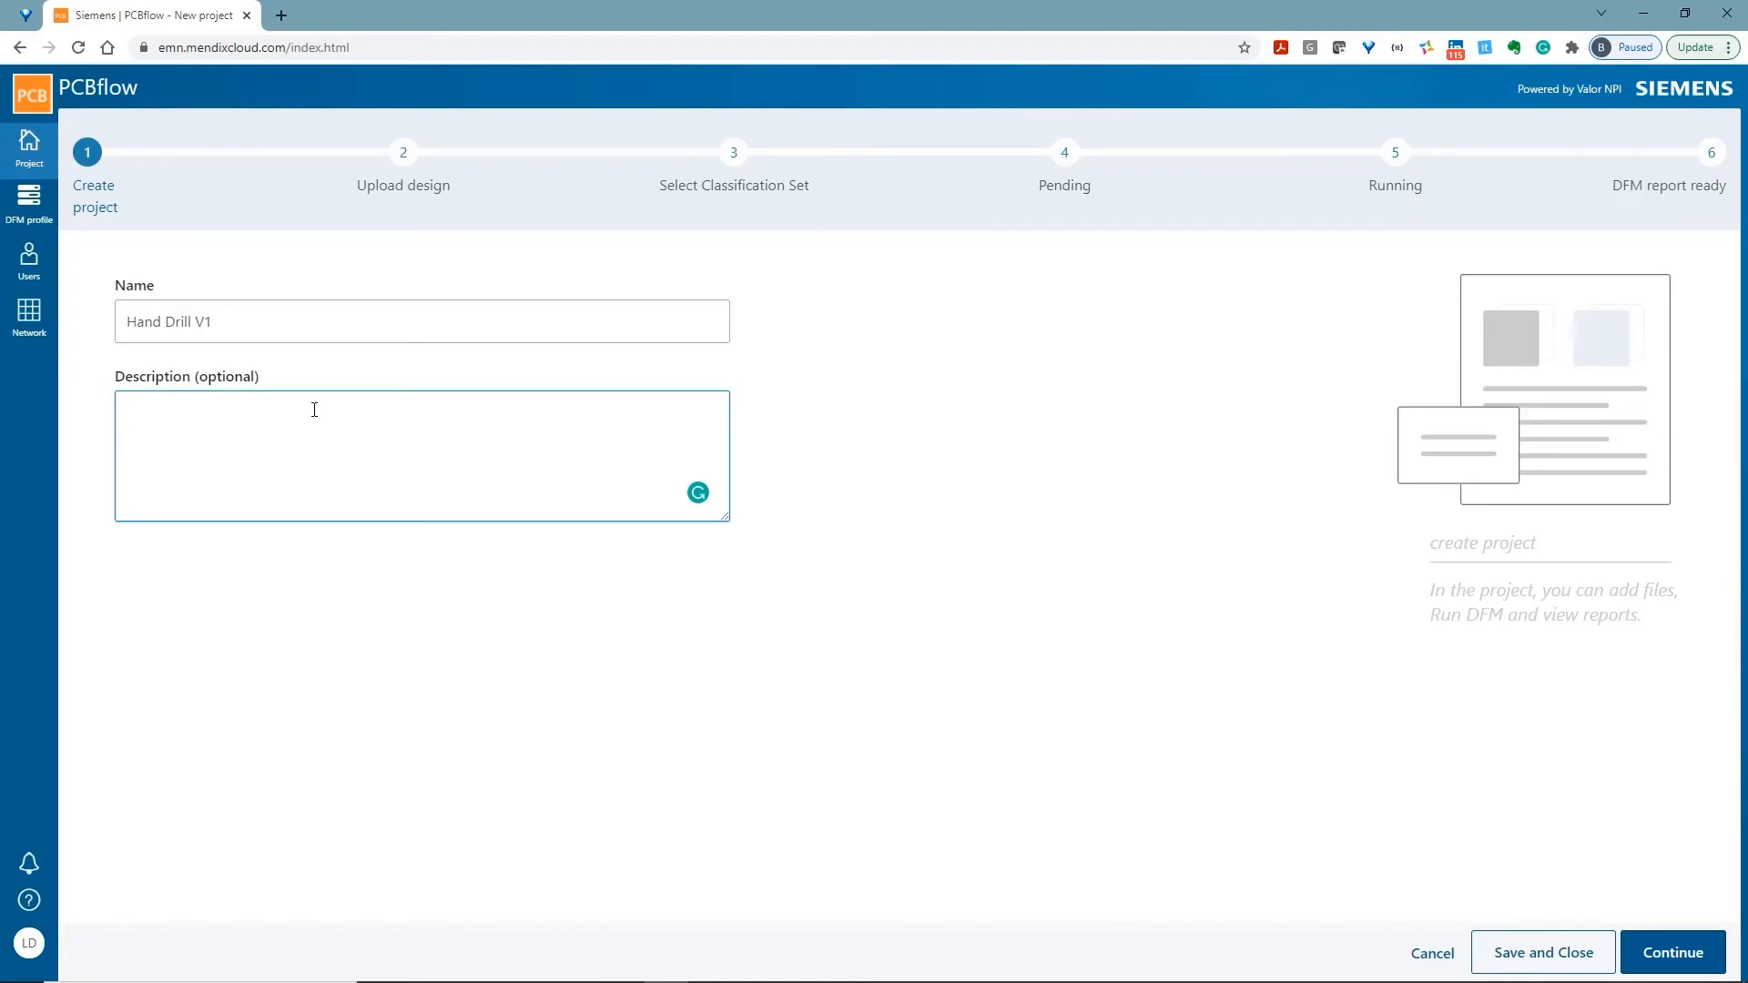
pyautogui.write('Hand drill with Bluetooth and LCD flex cable')
pyautogui.click(1666, 953)
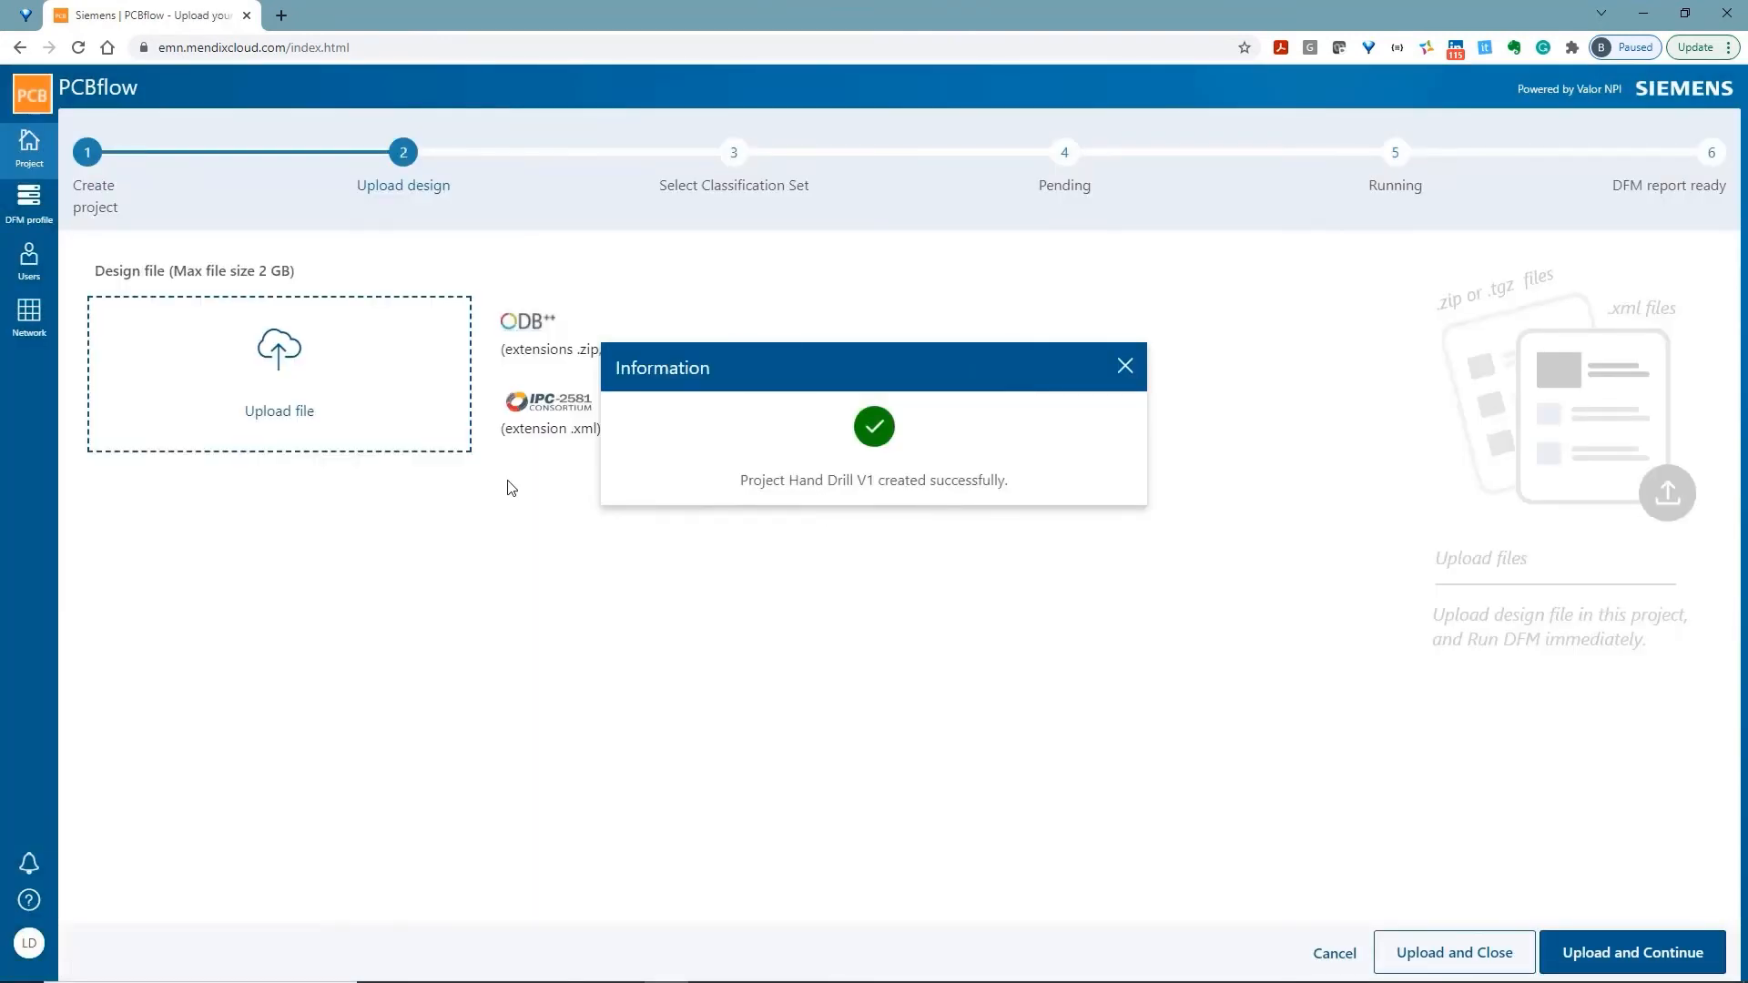
# Upload the handdrill_flex.tgz ODB++ archive as the project's design file and continue to the classification set selection
pyautogui.click(280, 378)
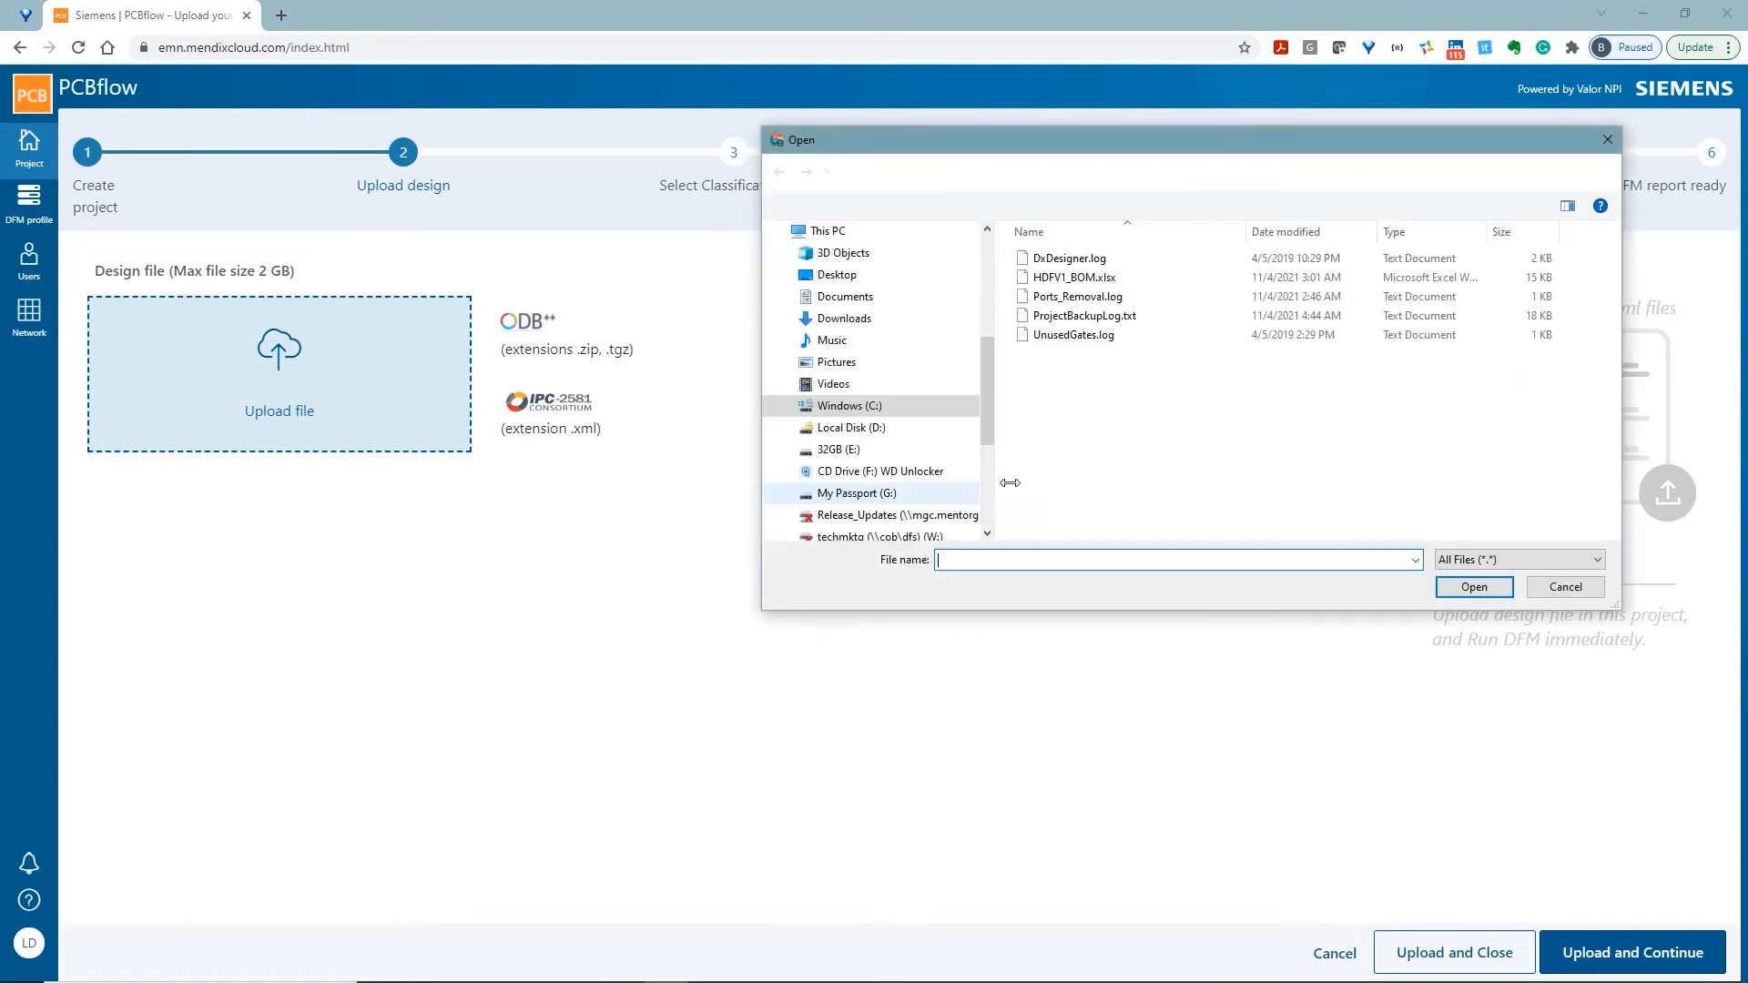
pyautogui.click(1237, 173)
pyautogui.doubleClick(1065, 375)
pyautogui.doubleClick(1066, 351)
pyautogui.doubleClick(1050, 278)
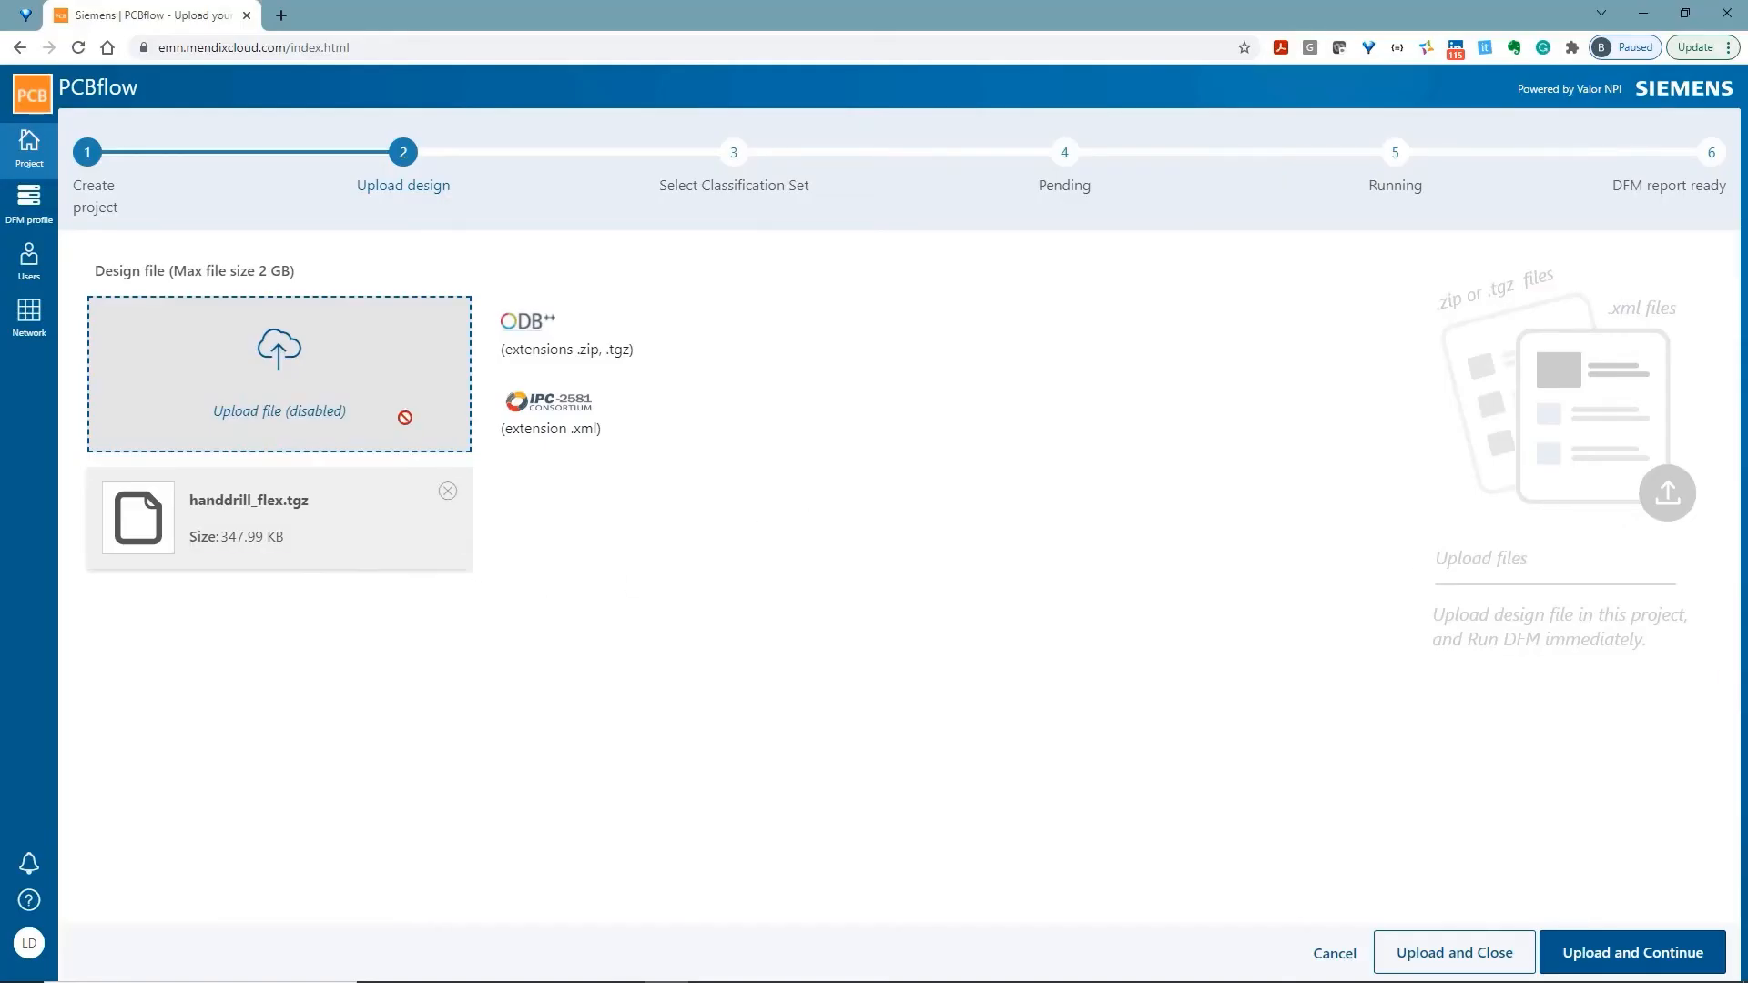
pyautogui.click(1607, 958)
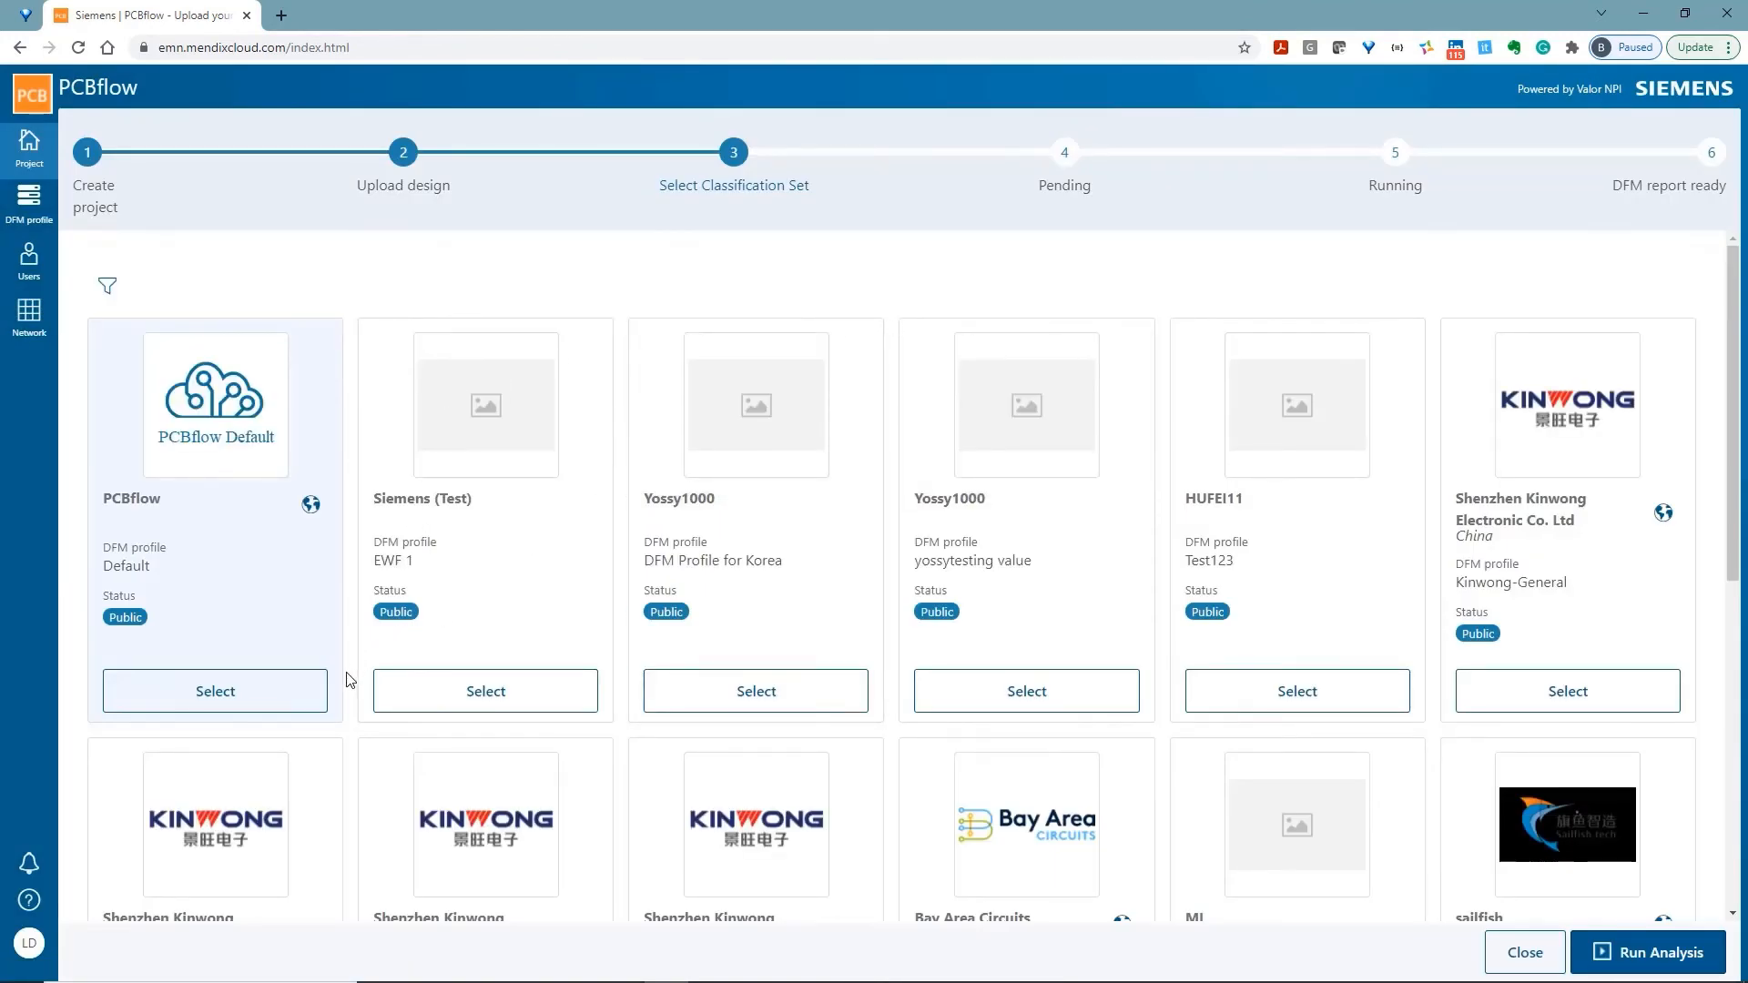
# Run the DFM analysis with the PCBflow Default profile and at most 5 reported errors, and open its report
pyautogui.click(221, 695)
pyautogui.click(1584, 948)
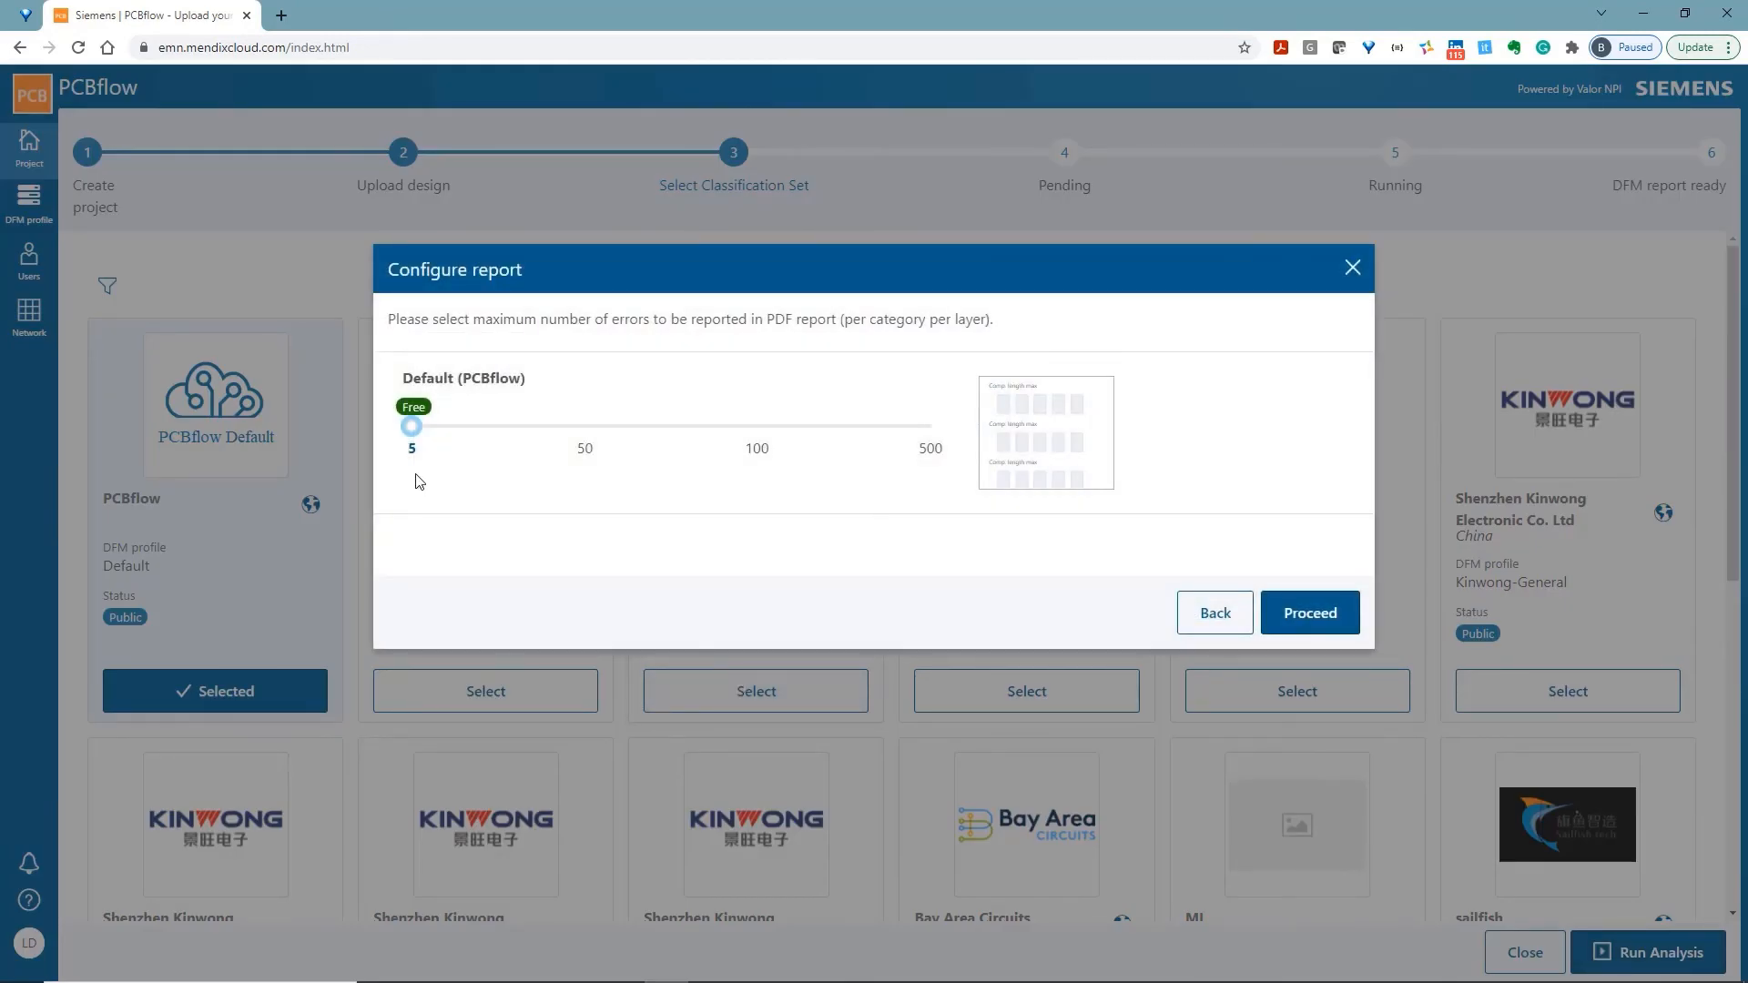
pyautogui.click(1311, 600)
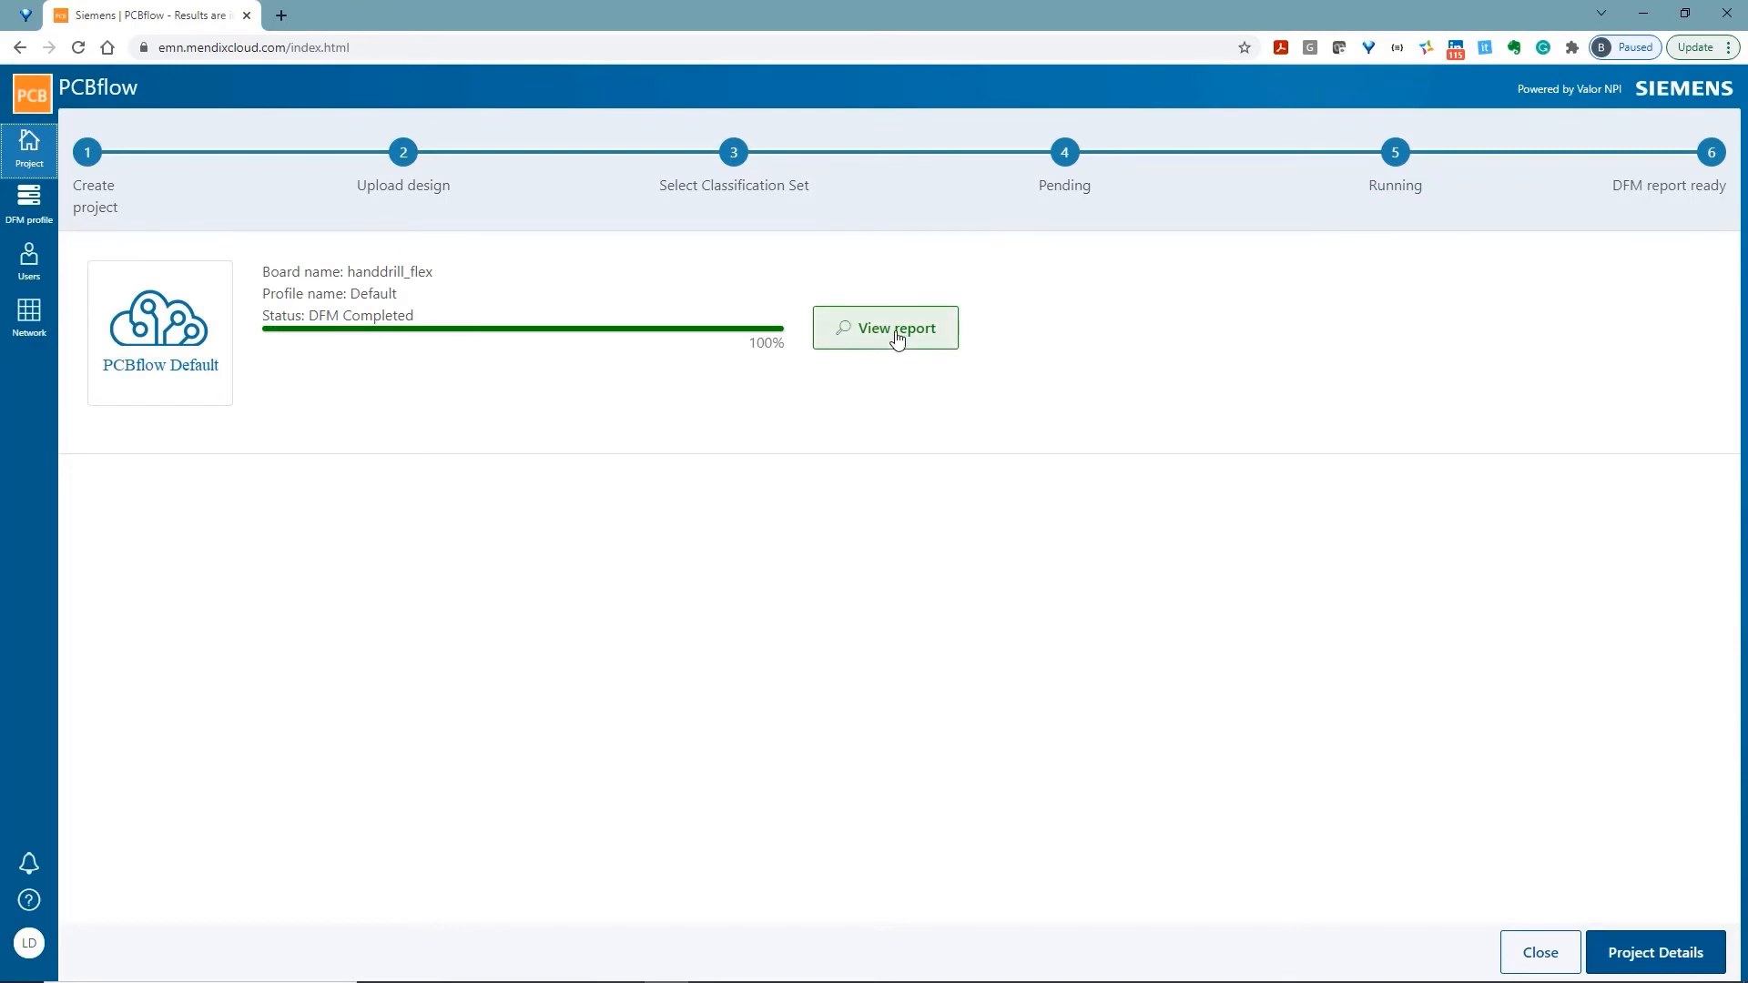
pyautogui.click(896, 329)
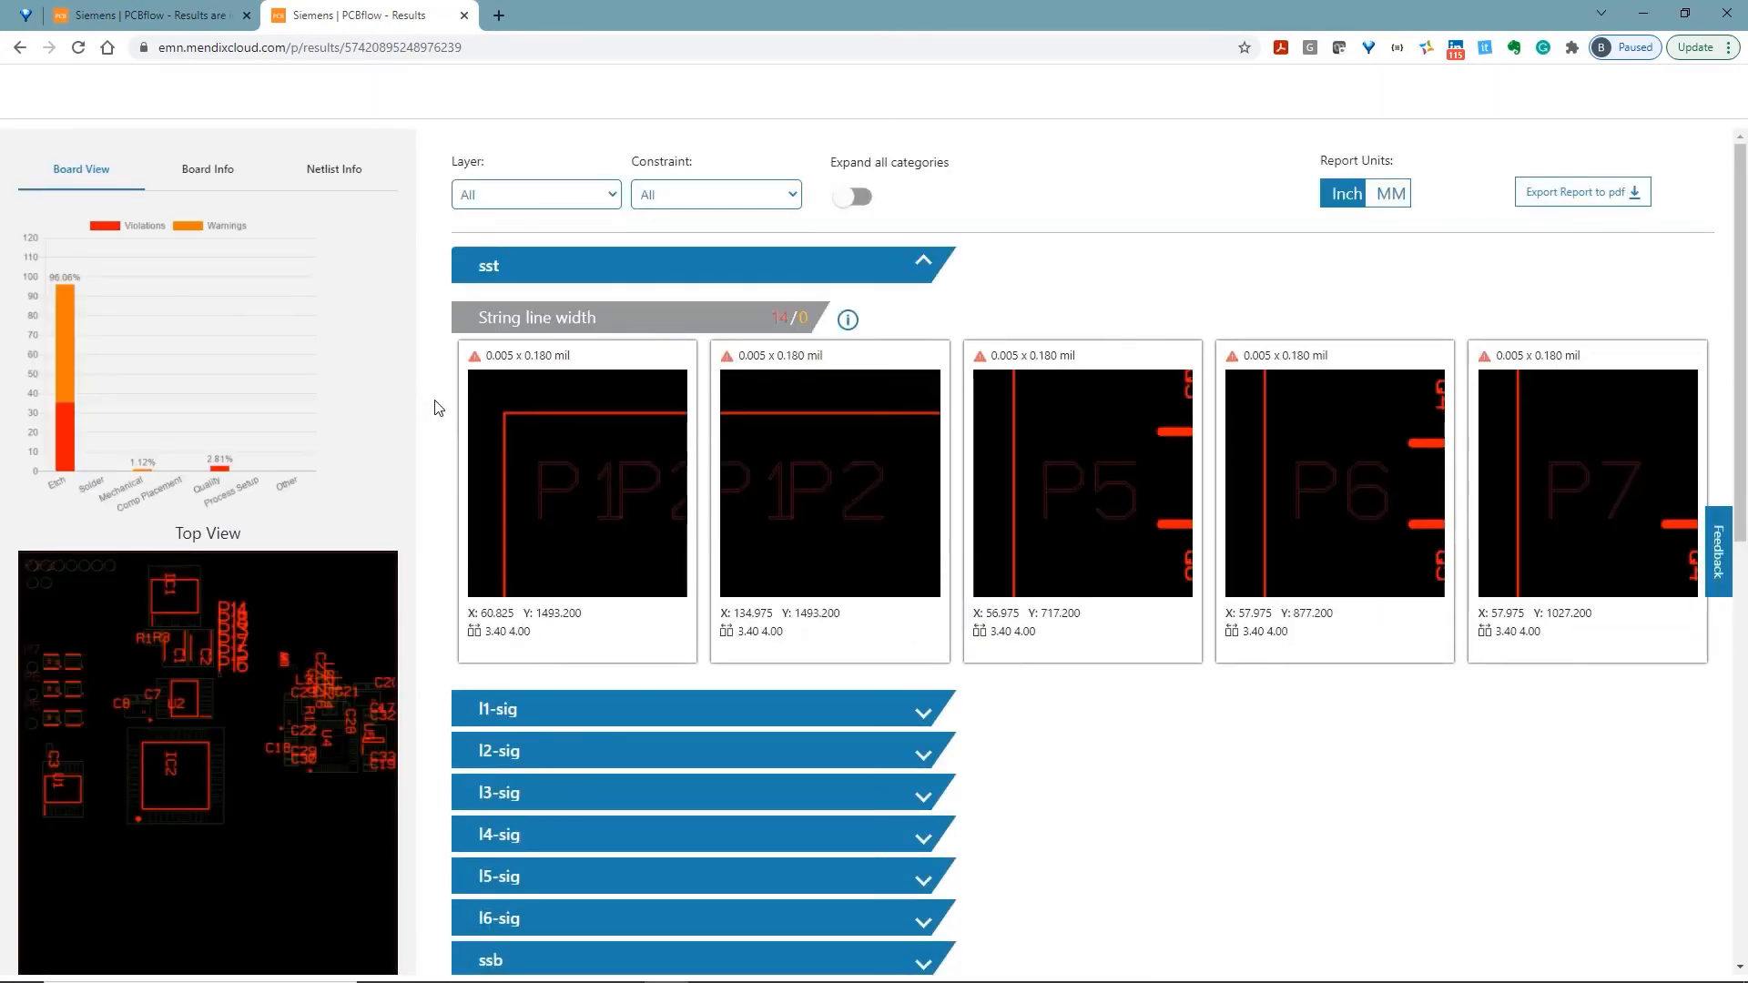
# Filter the DFM report to the l1-sig layer and the PTH to Plane constraint
pyautogui.click(547, 195)
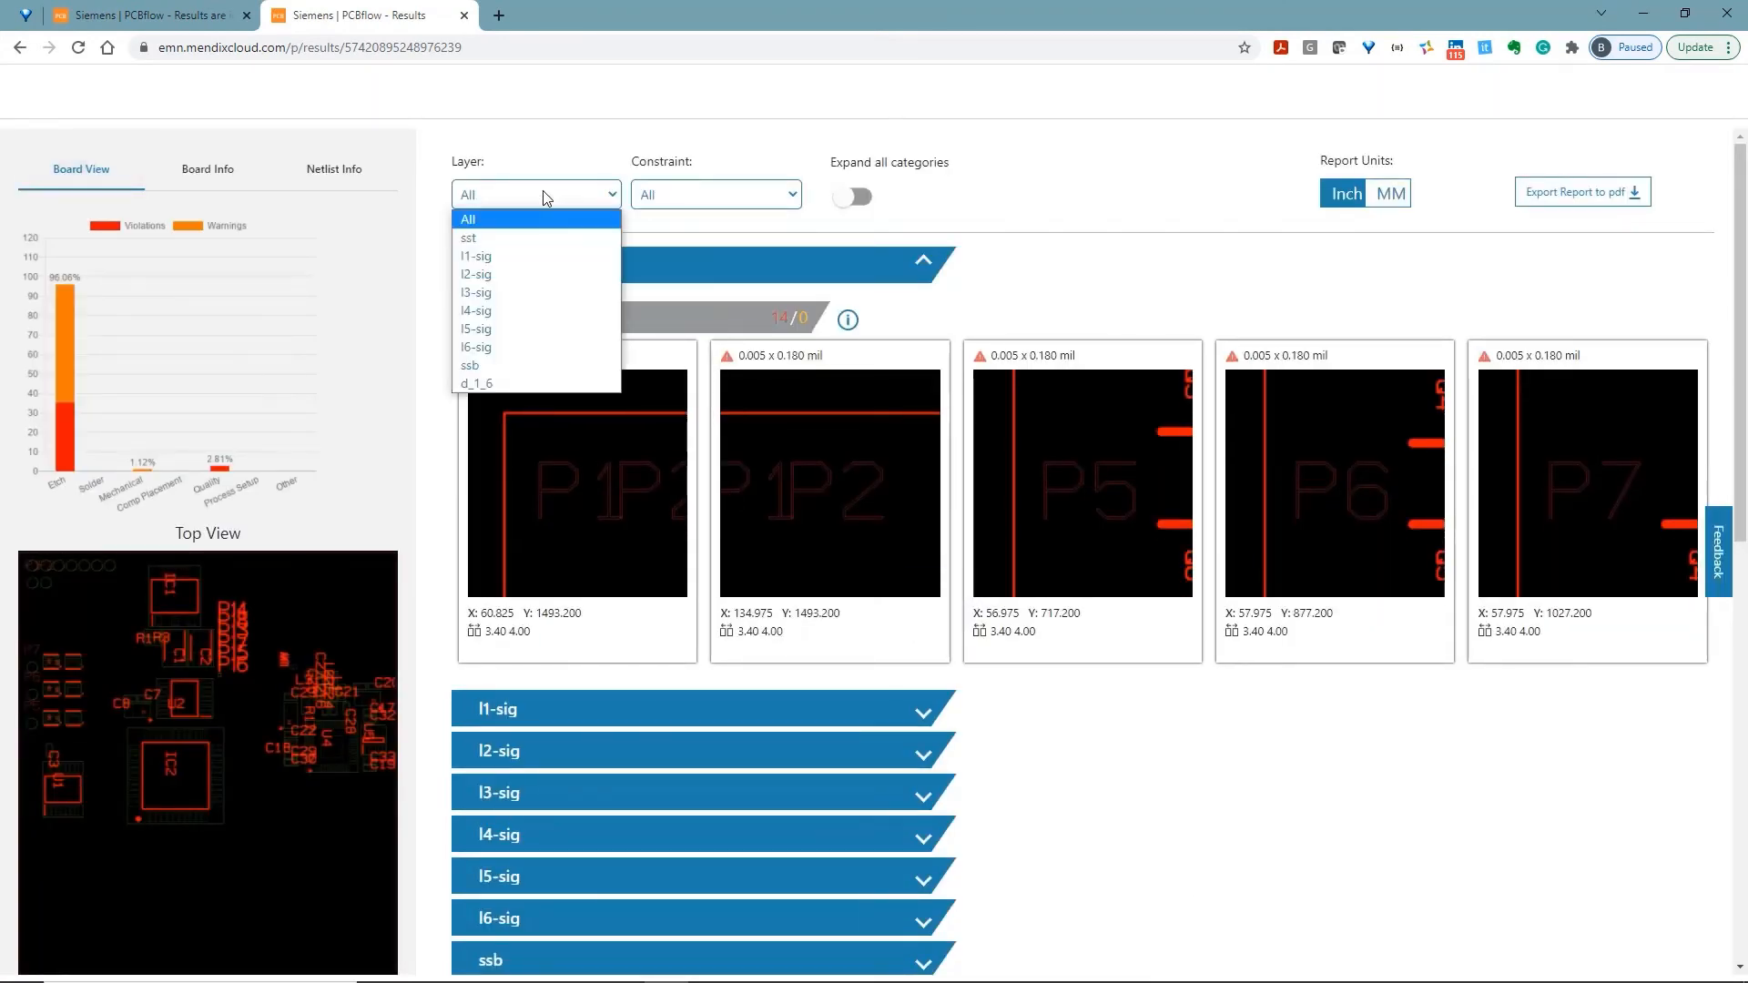
pyautogui.click(600, 219)
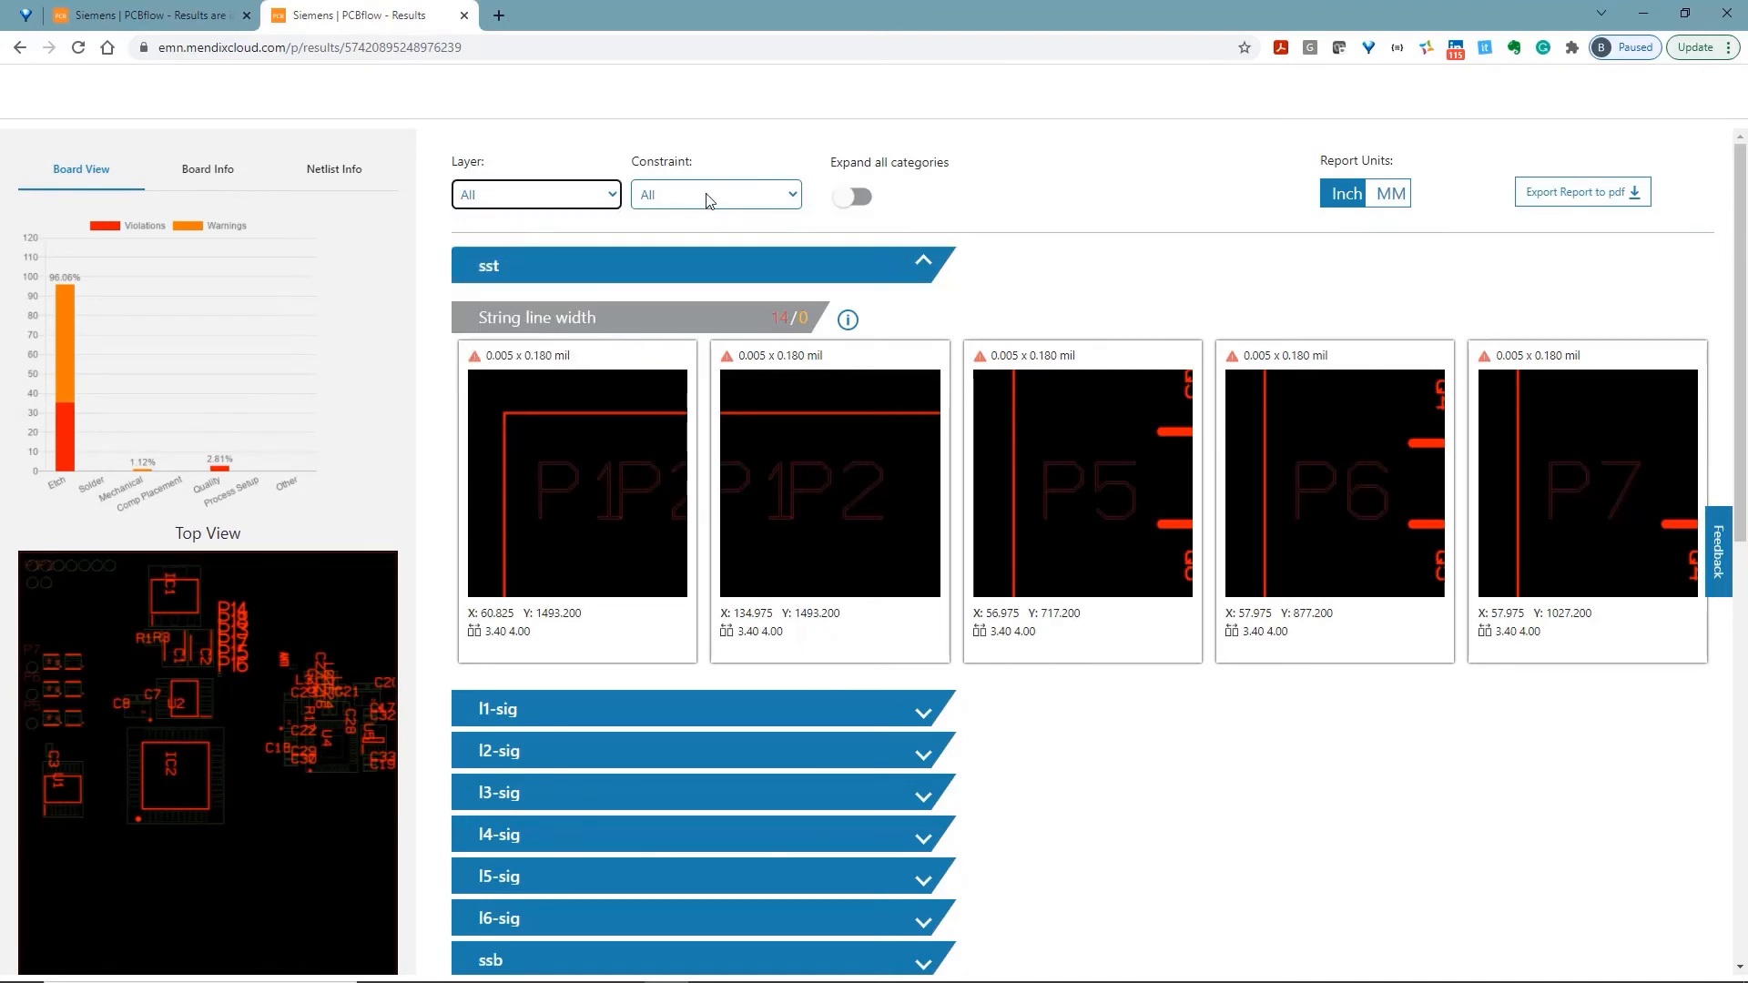
pyautogui.click(608, 194)
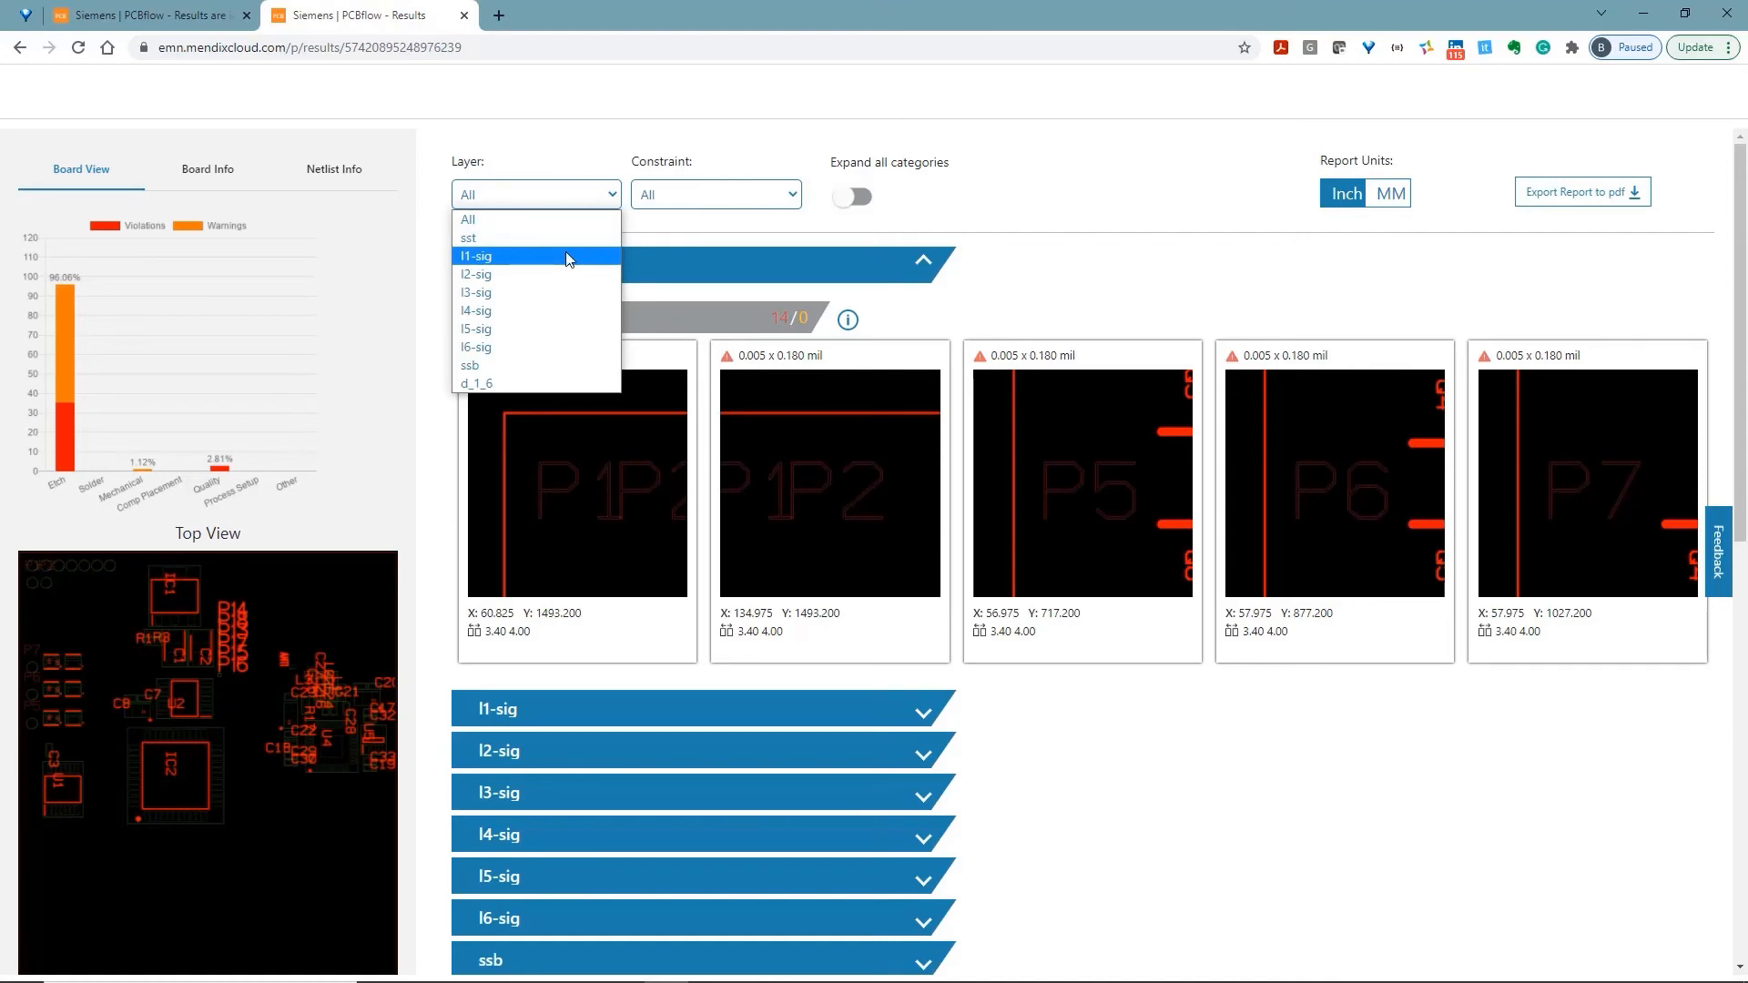
pyautogui.click(577, 258)
pyautogui.click(791, 195)
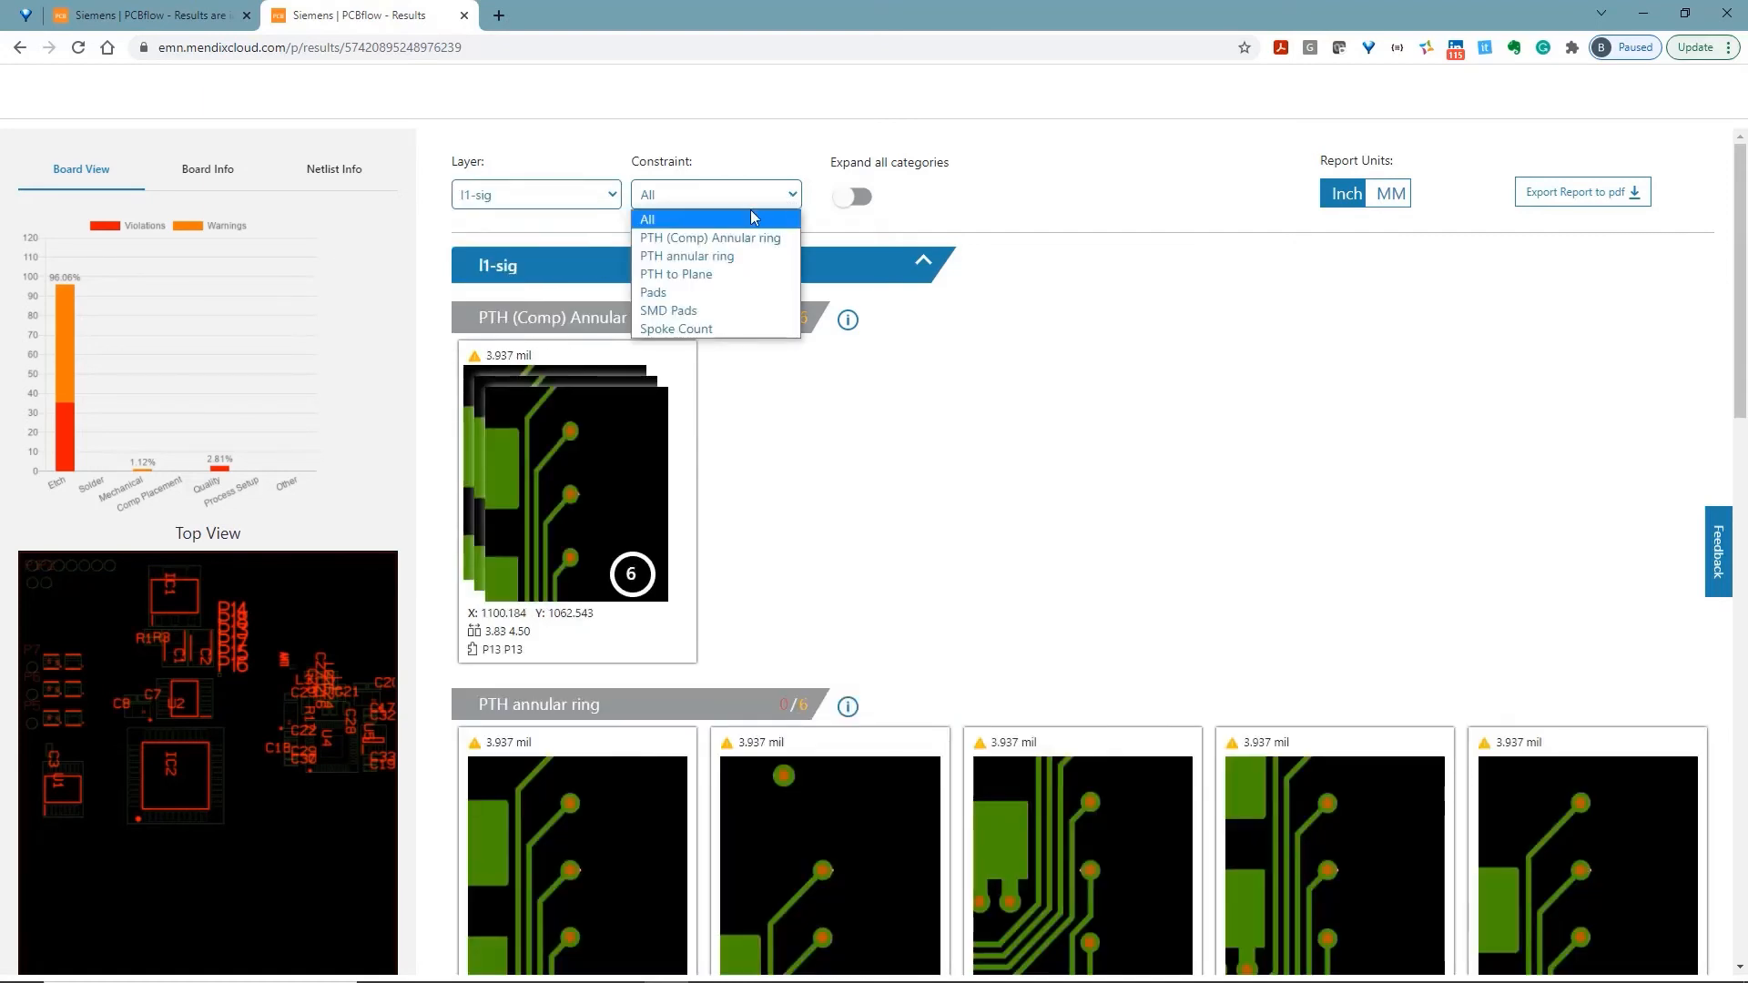
pyautogui.click(733, 274)
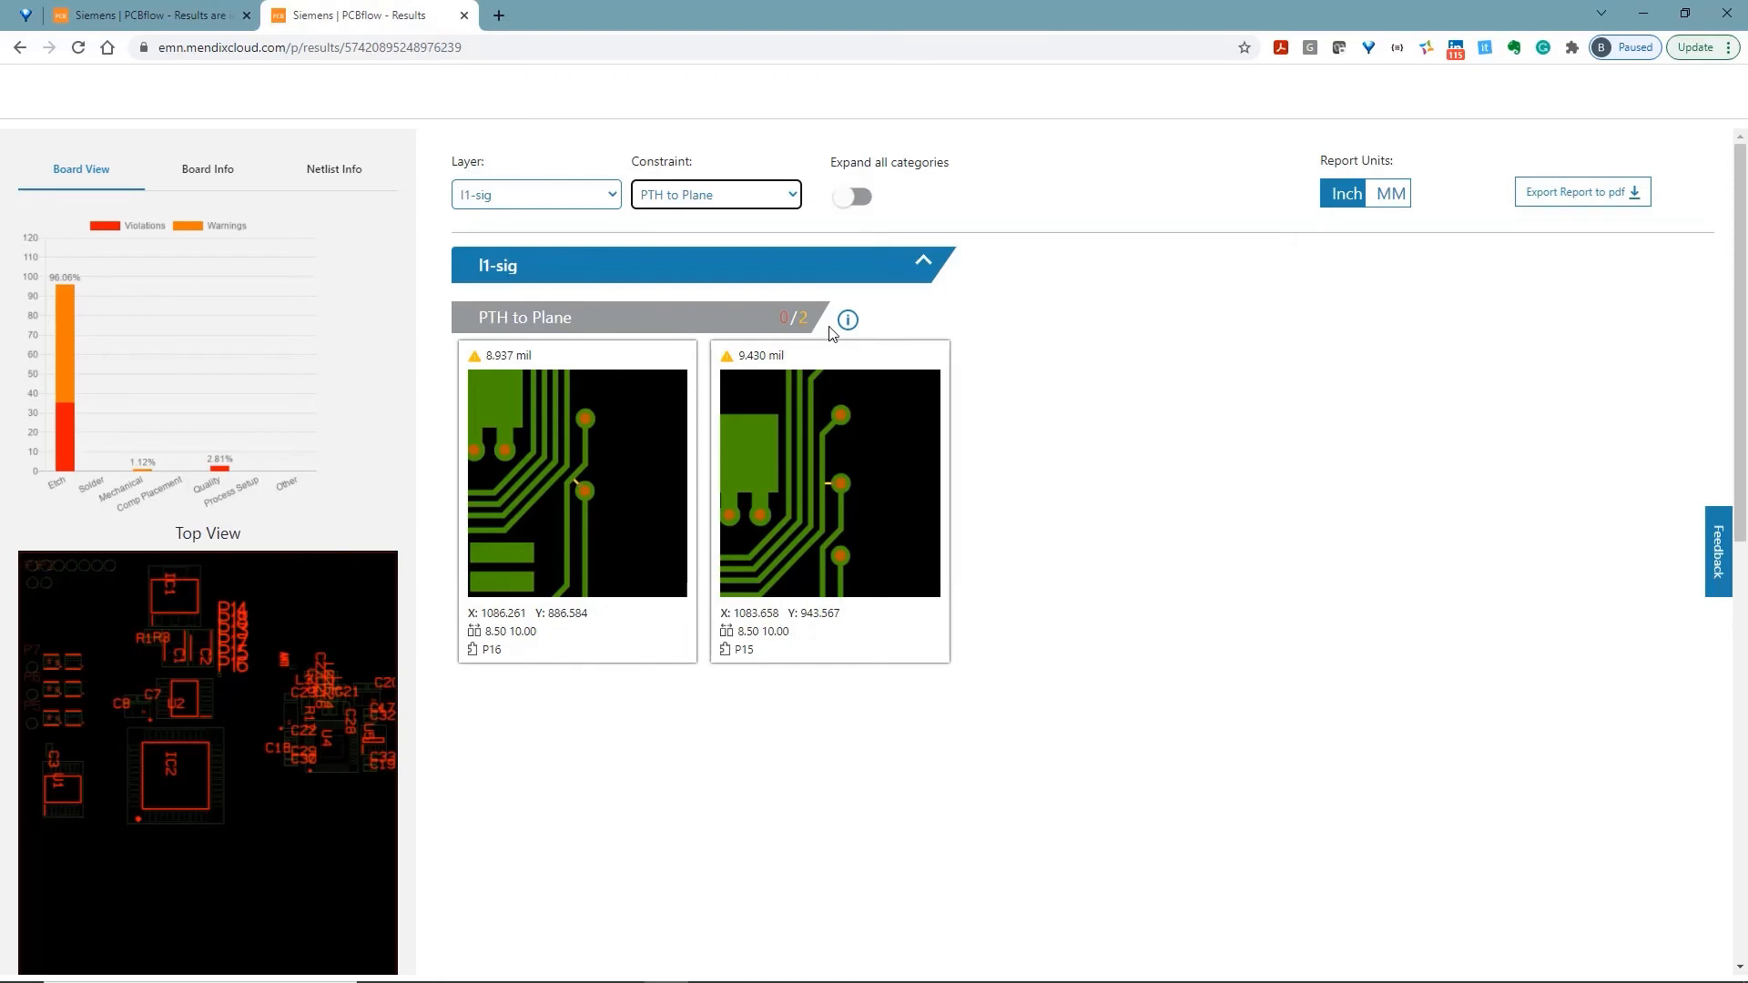
pyautogui.moveTo(849, 324)
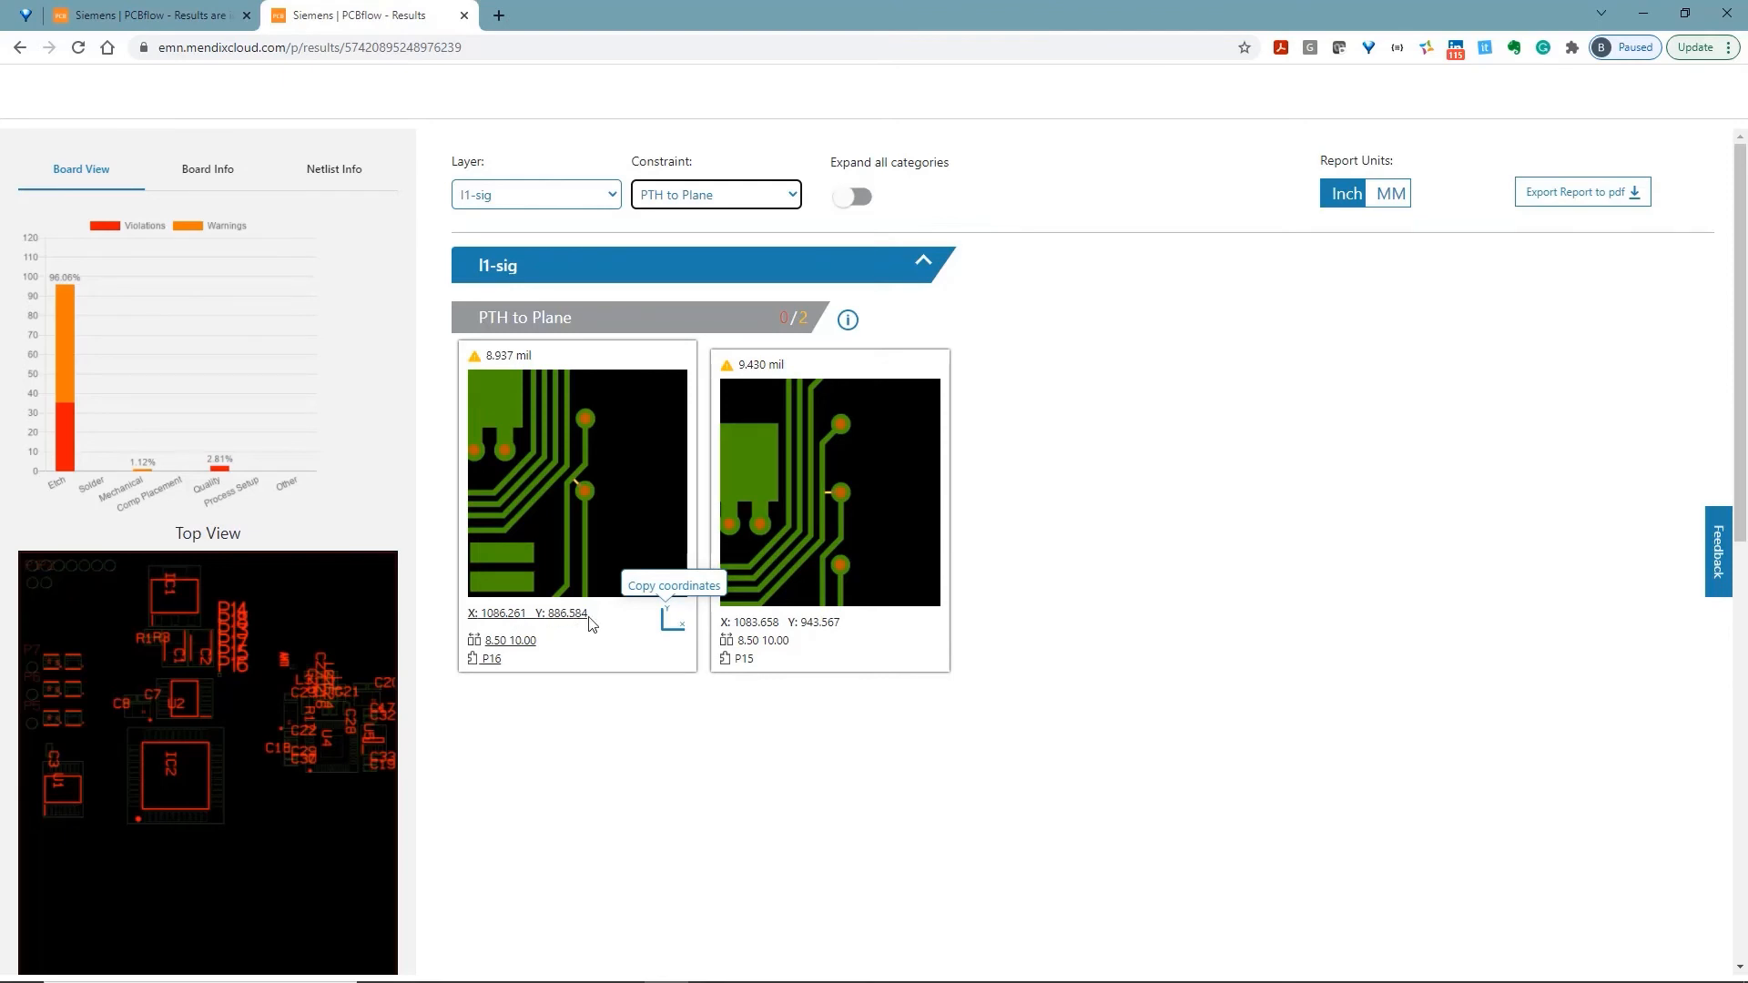
# Copy the P16 issue's coordinates and zoom to 1086.261, 886.584 in PADS Professional Layout with the zc command
pyautogui.click(672, 626)
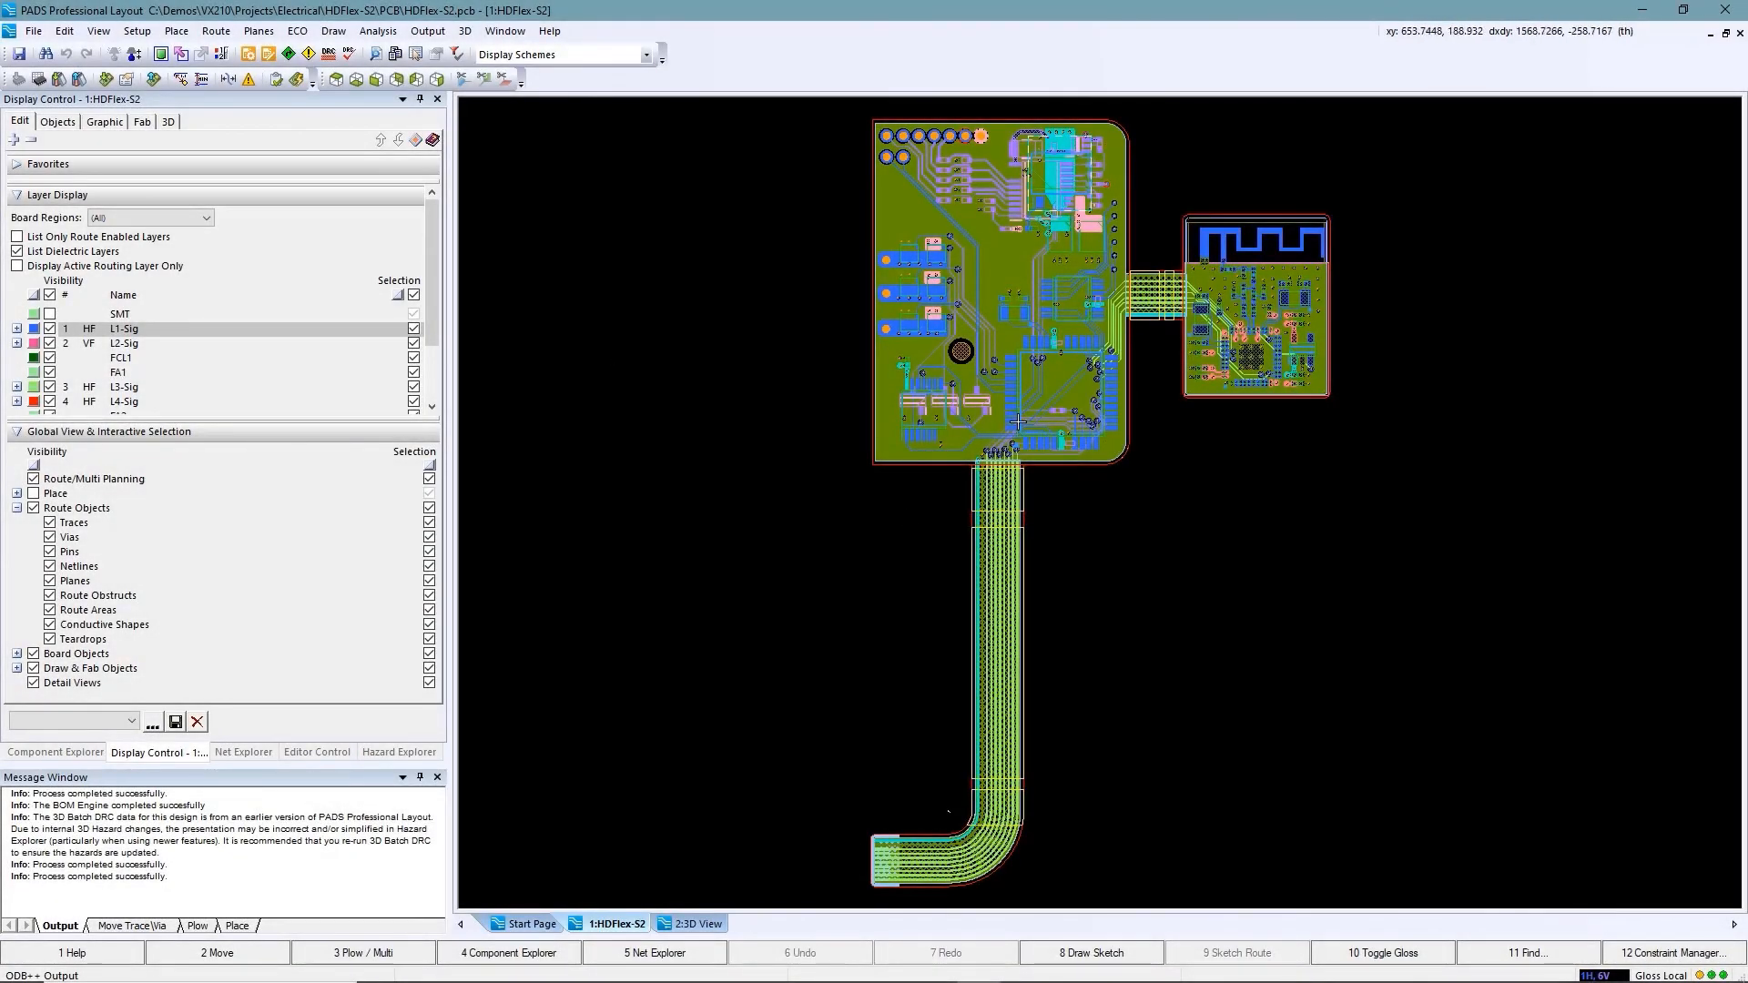
pyautogui.scroll(10, 1017, 422)
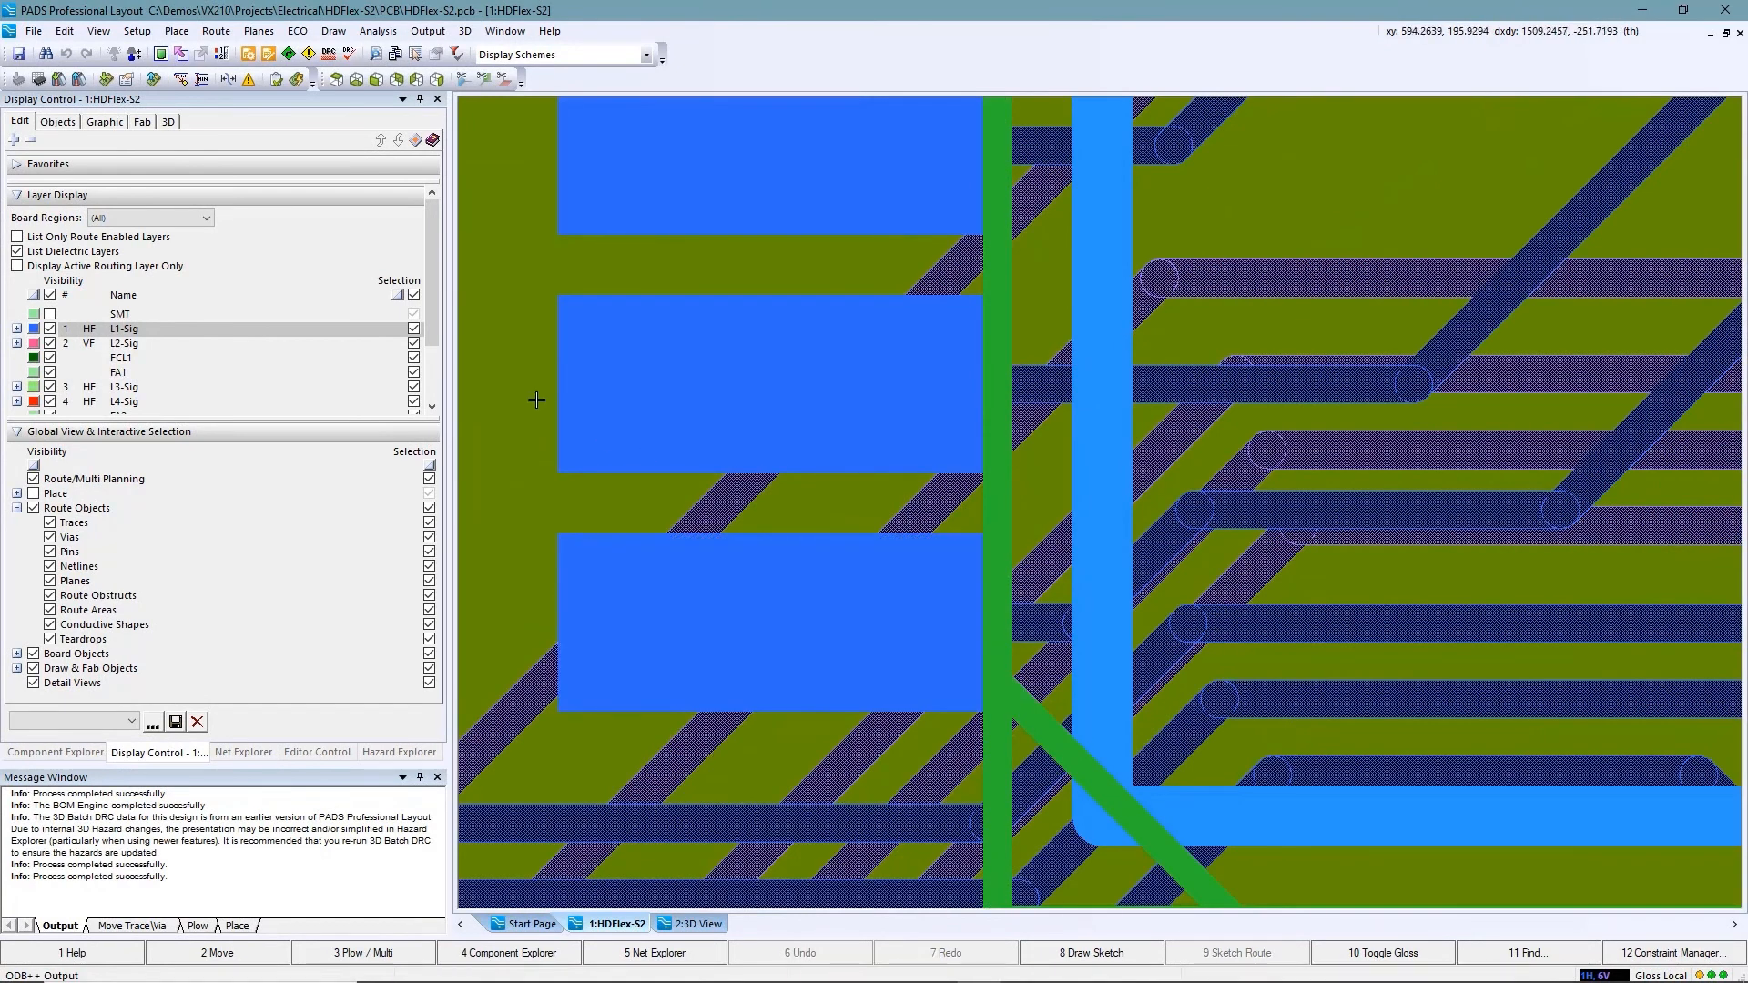
pyautogui.write('zc')
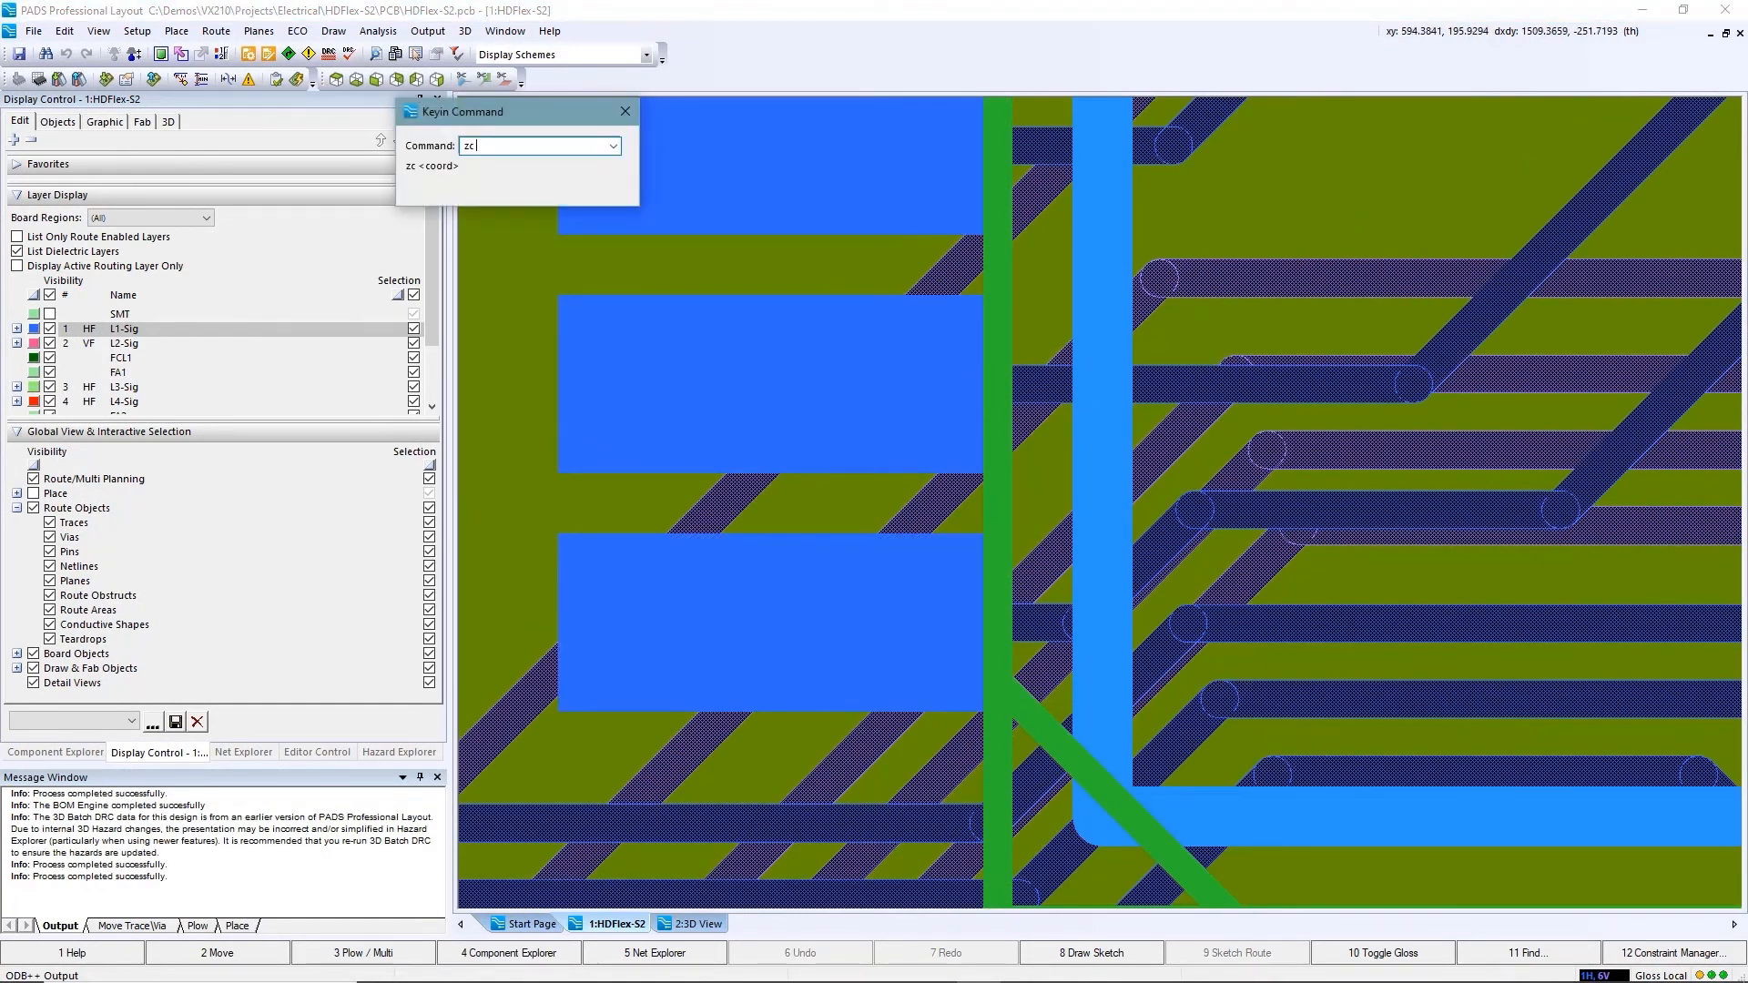
pyautogui.hotkey('ctrl', 'v')
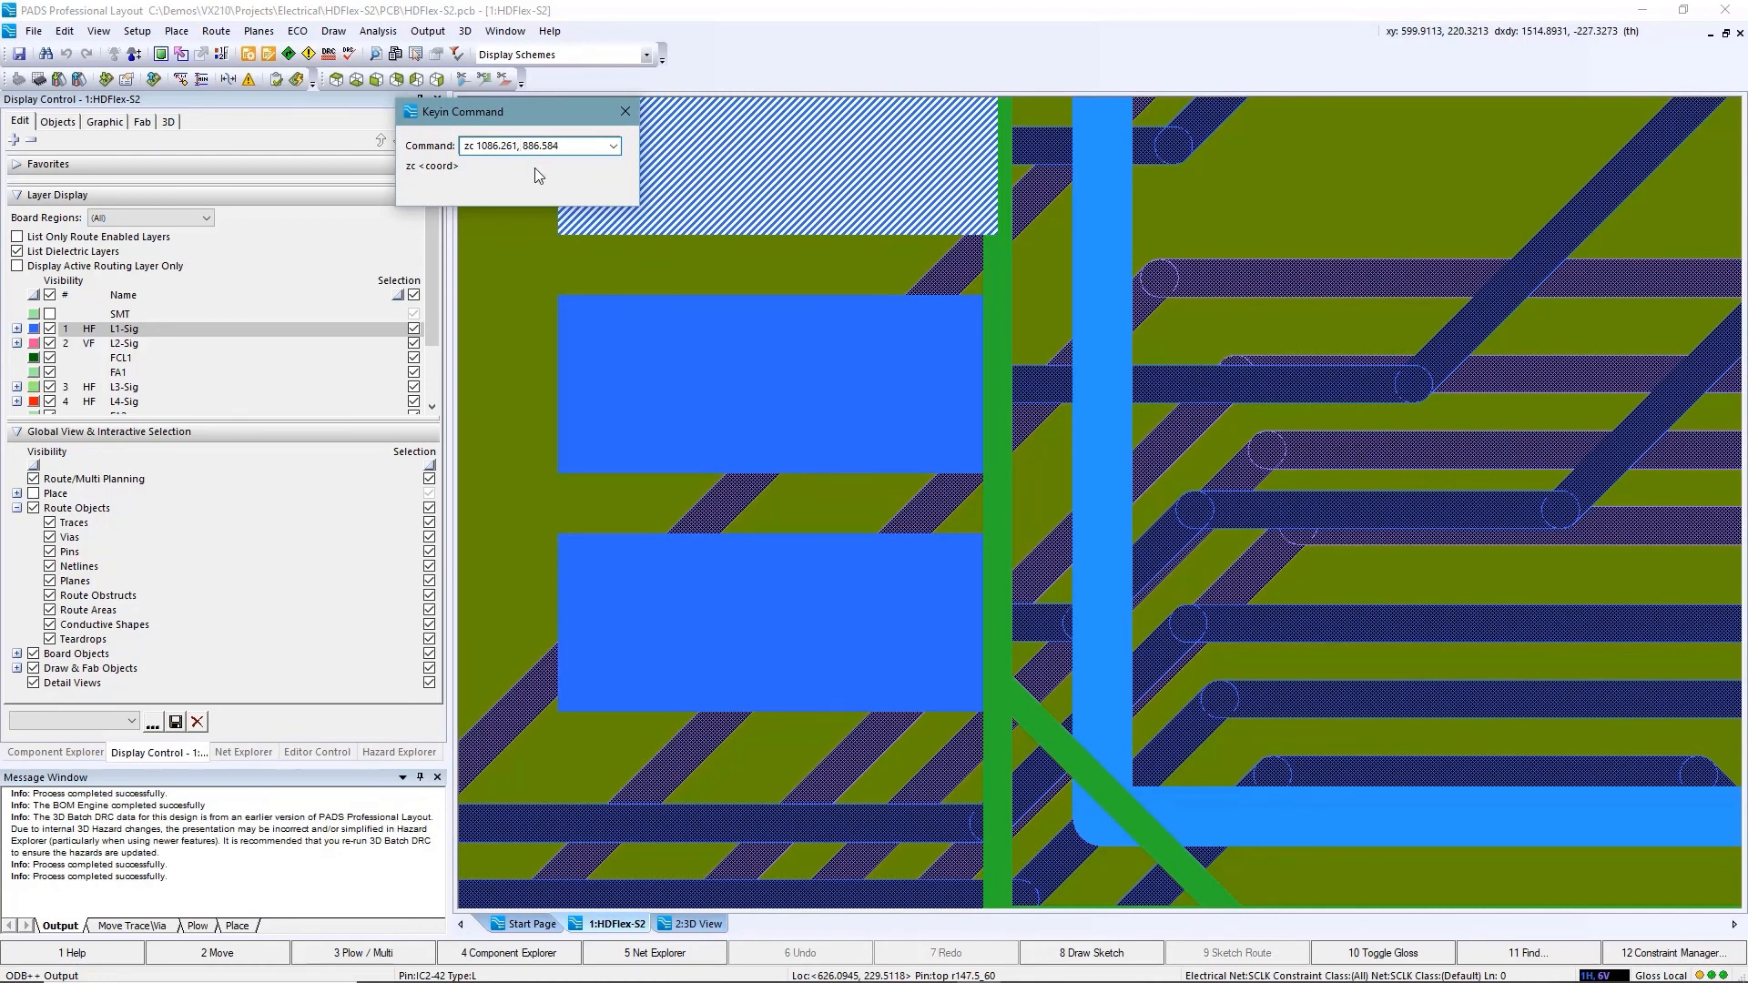
pyautogui.press('Return')
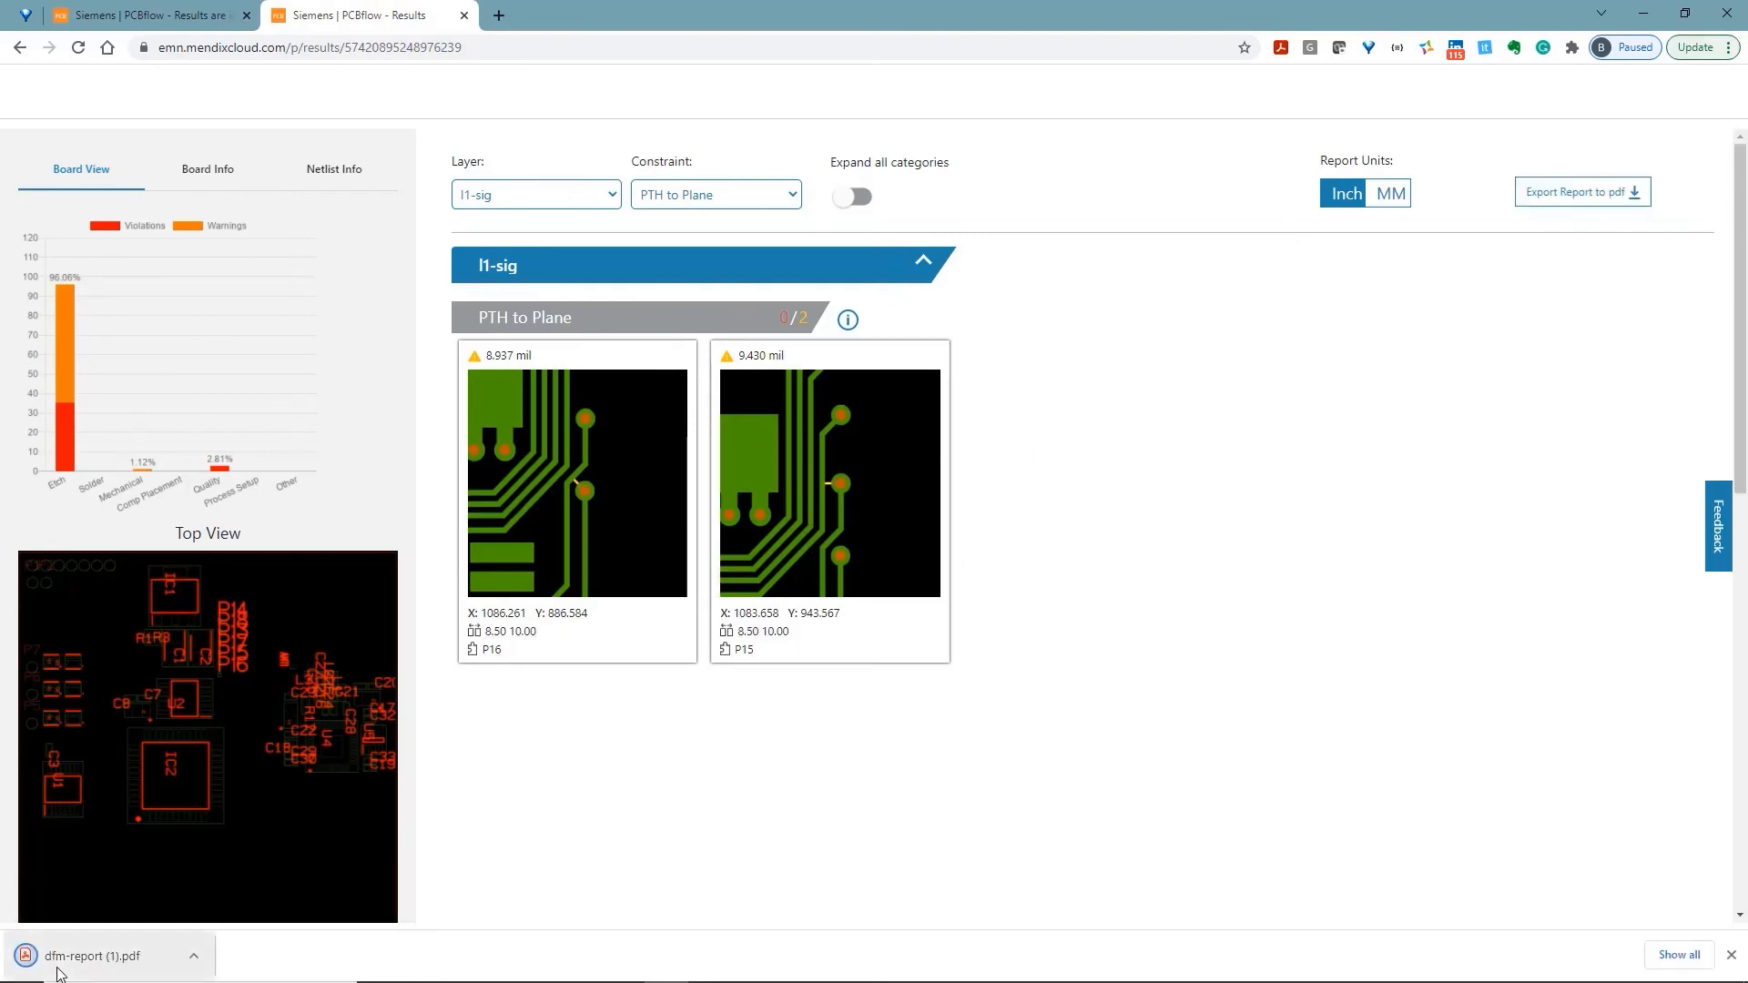
# Open the exported dfm-report (1).pdf in the browser and view its pages 2 and 3
pyautogui.click(109, 963)
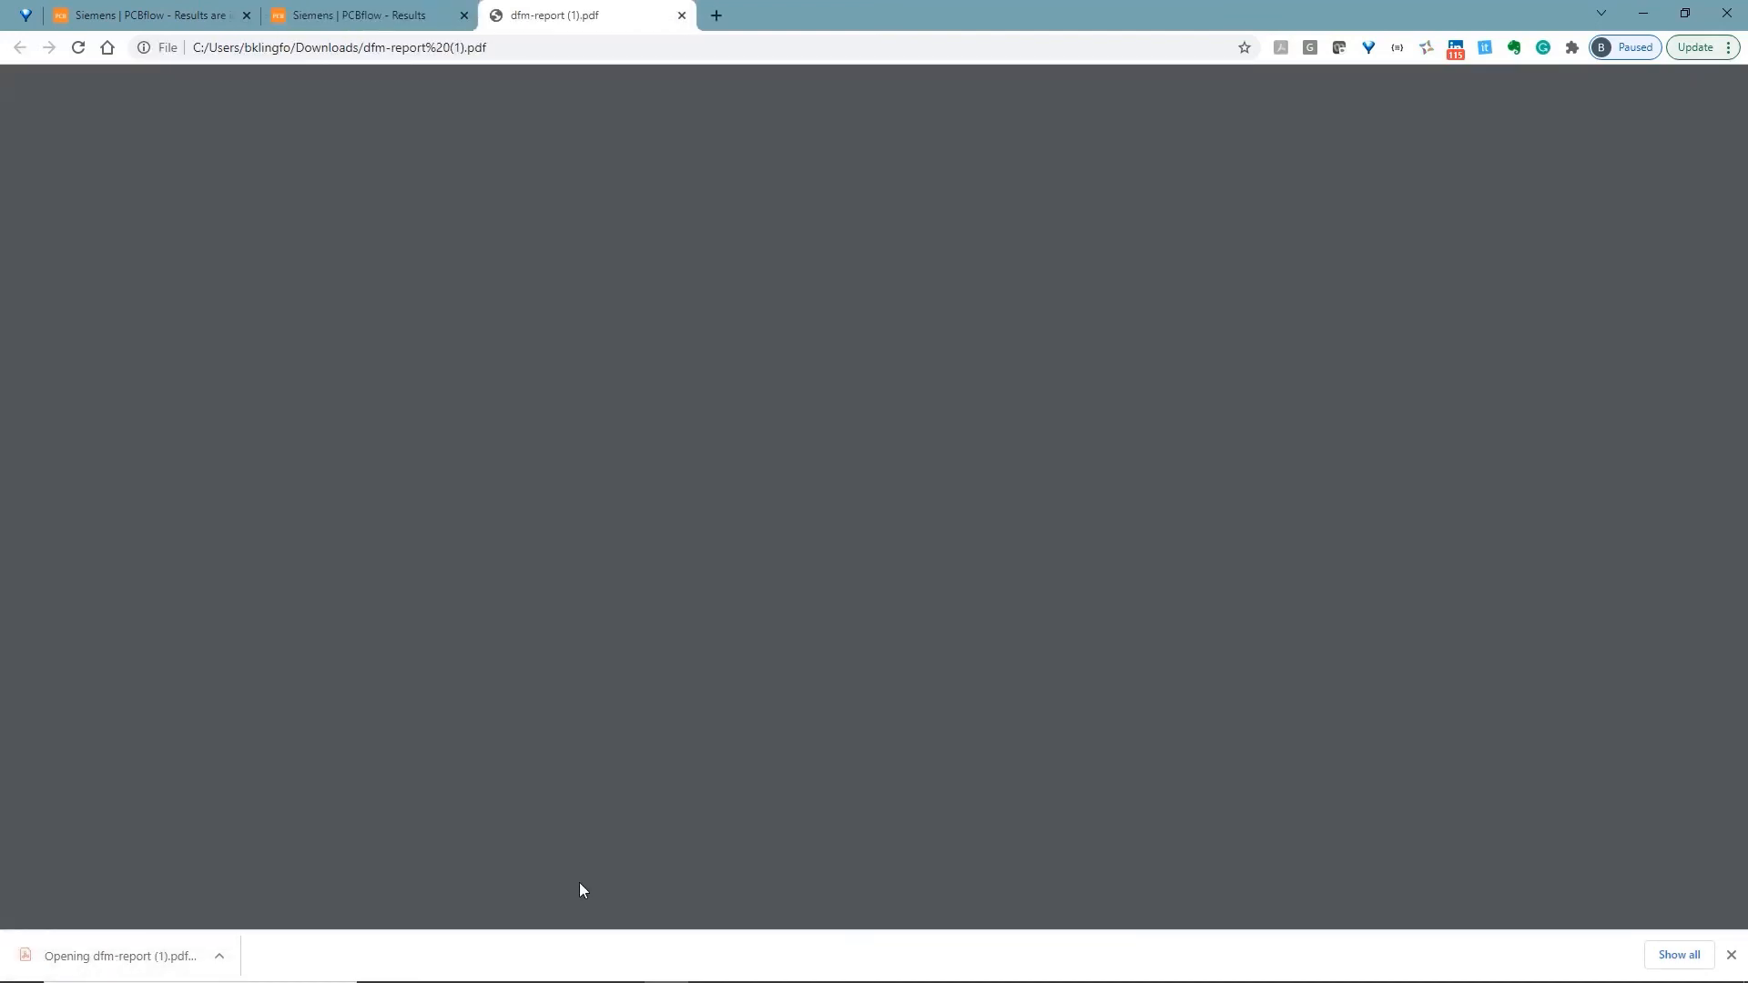
pyautogui.click(125, 404)
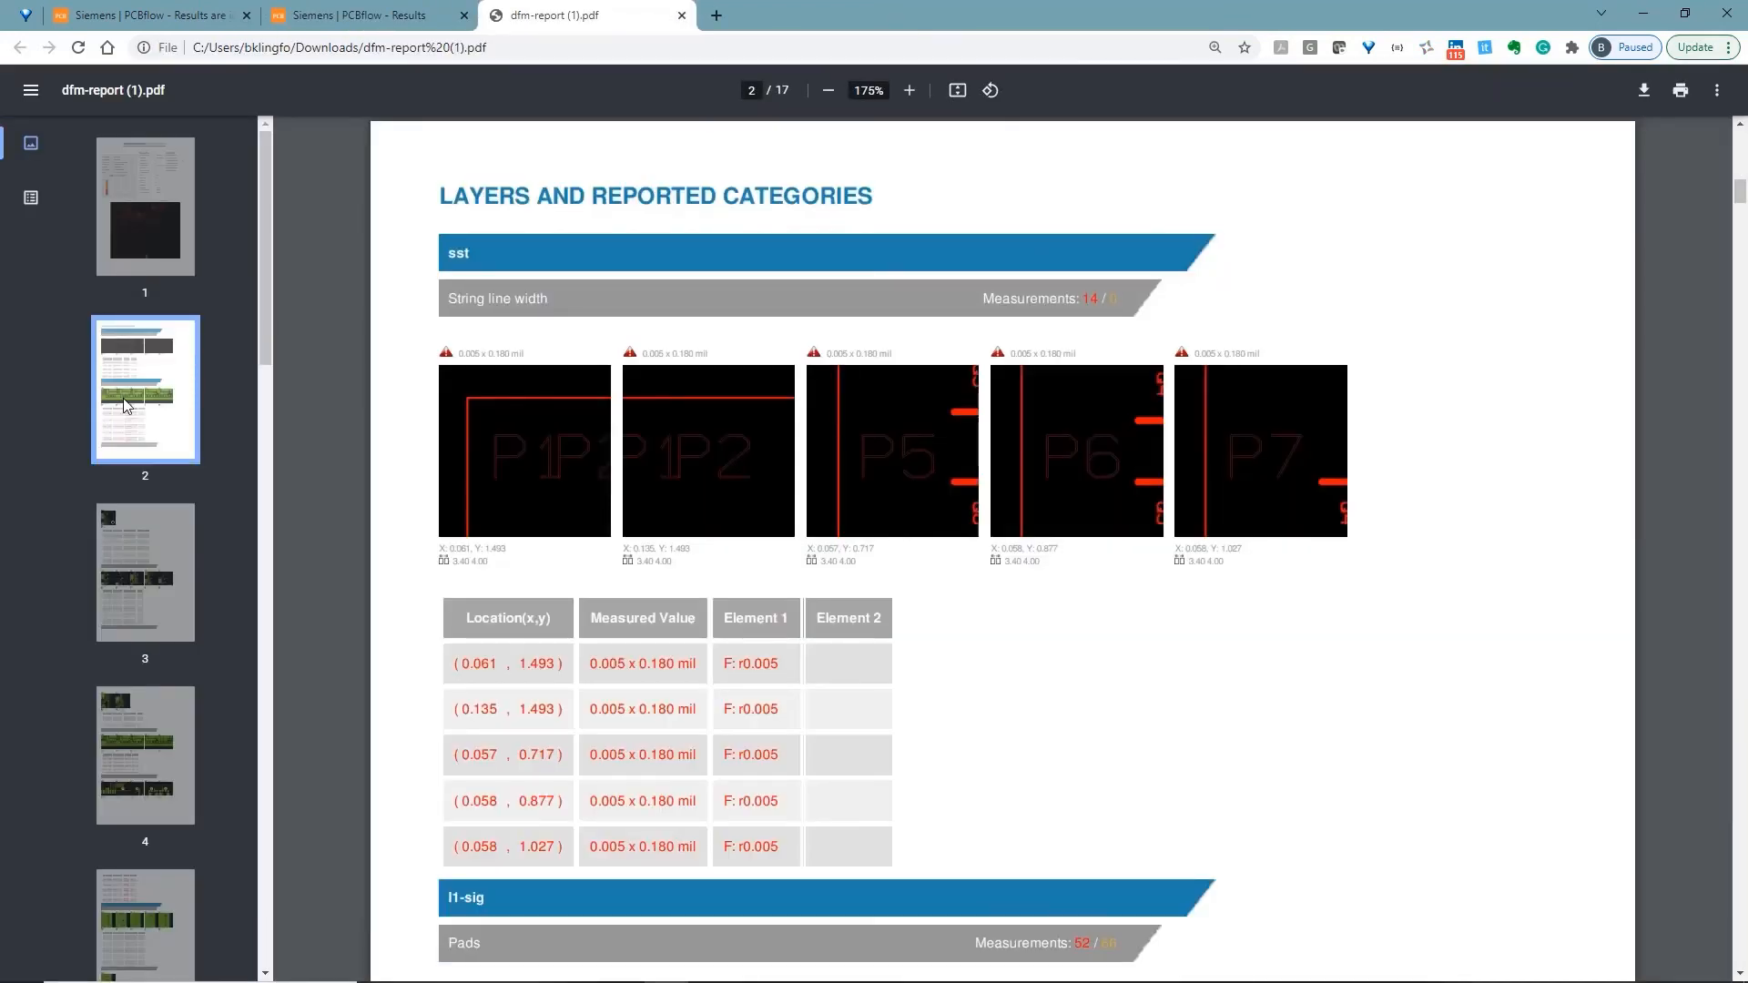
pyautogui.click(136, 561)
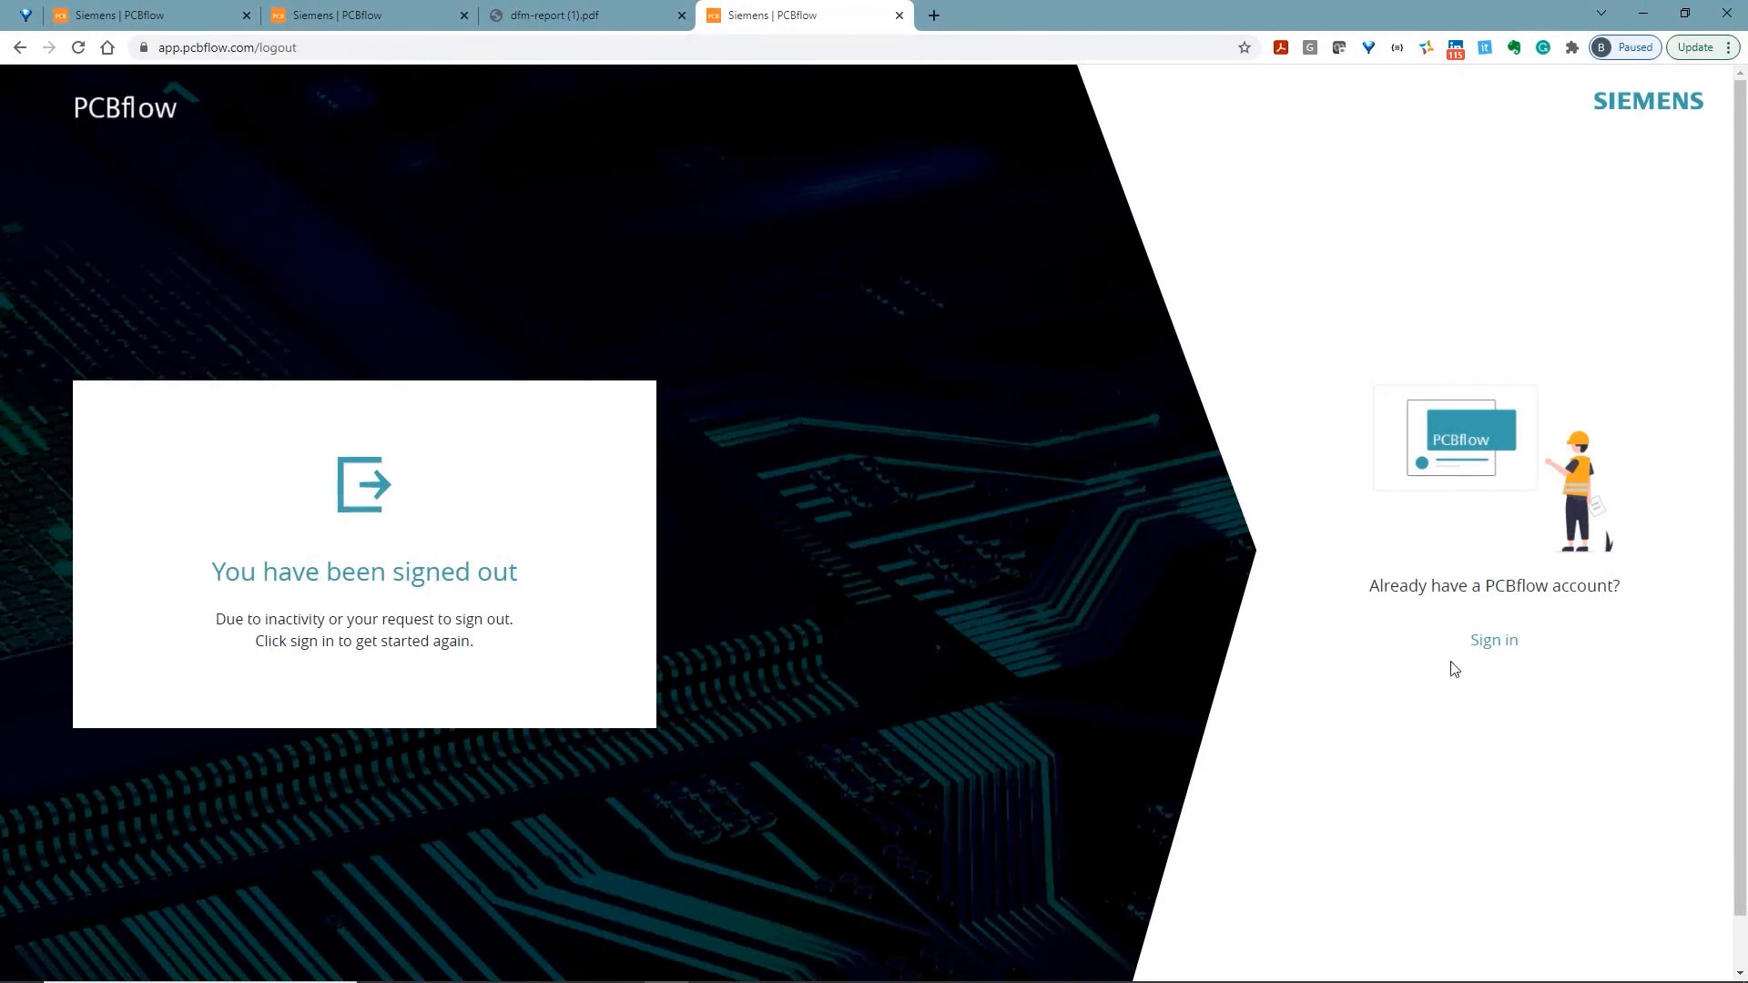
# Sign in to PCBflow again and open the DFM report of the Hand Drill V1 project
pyautogui.click(1489, 653)
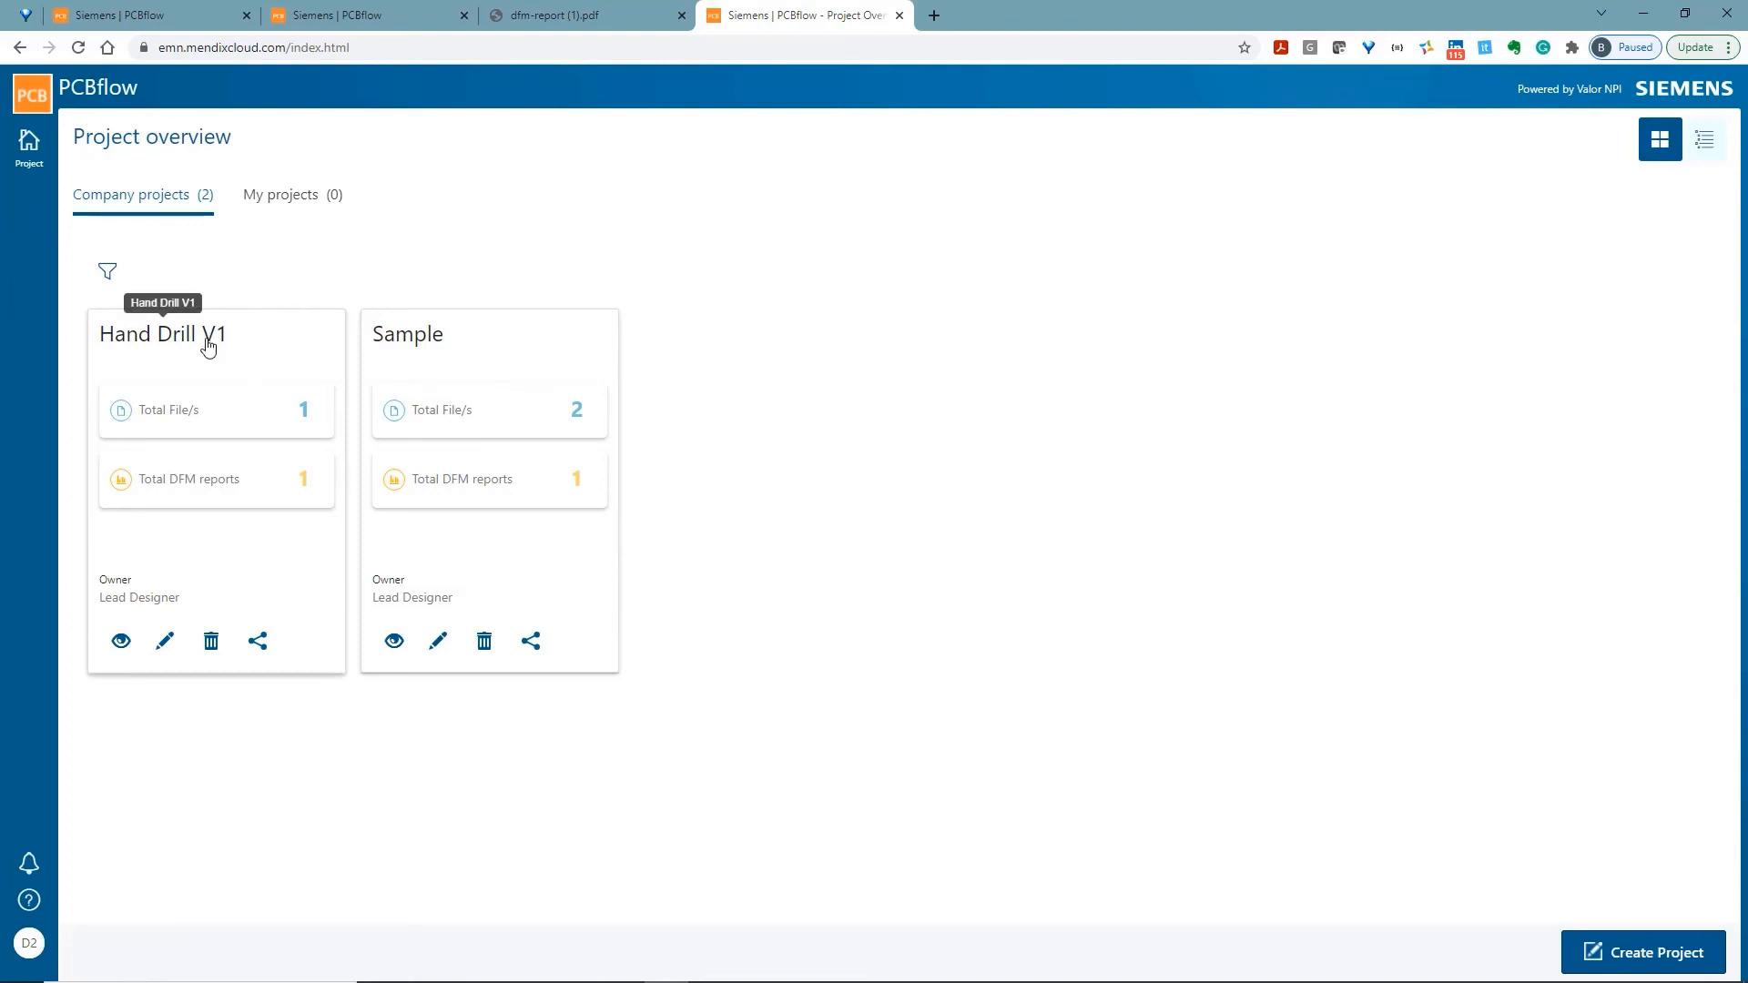
pyautogui.click(258, 359)
pyautogui.click(309, 553)
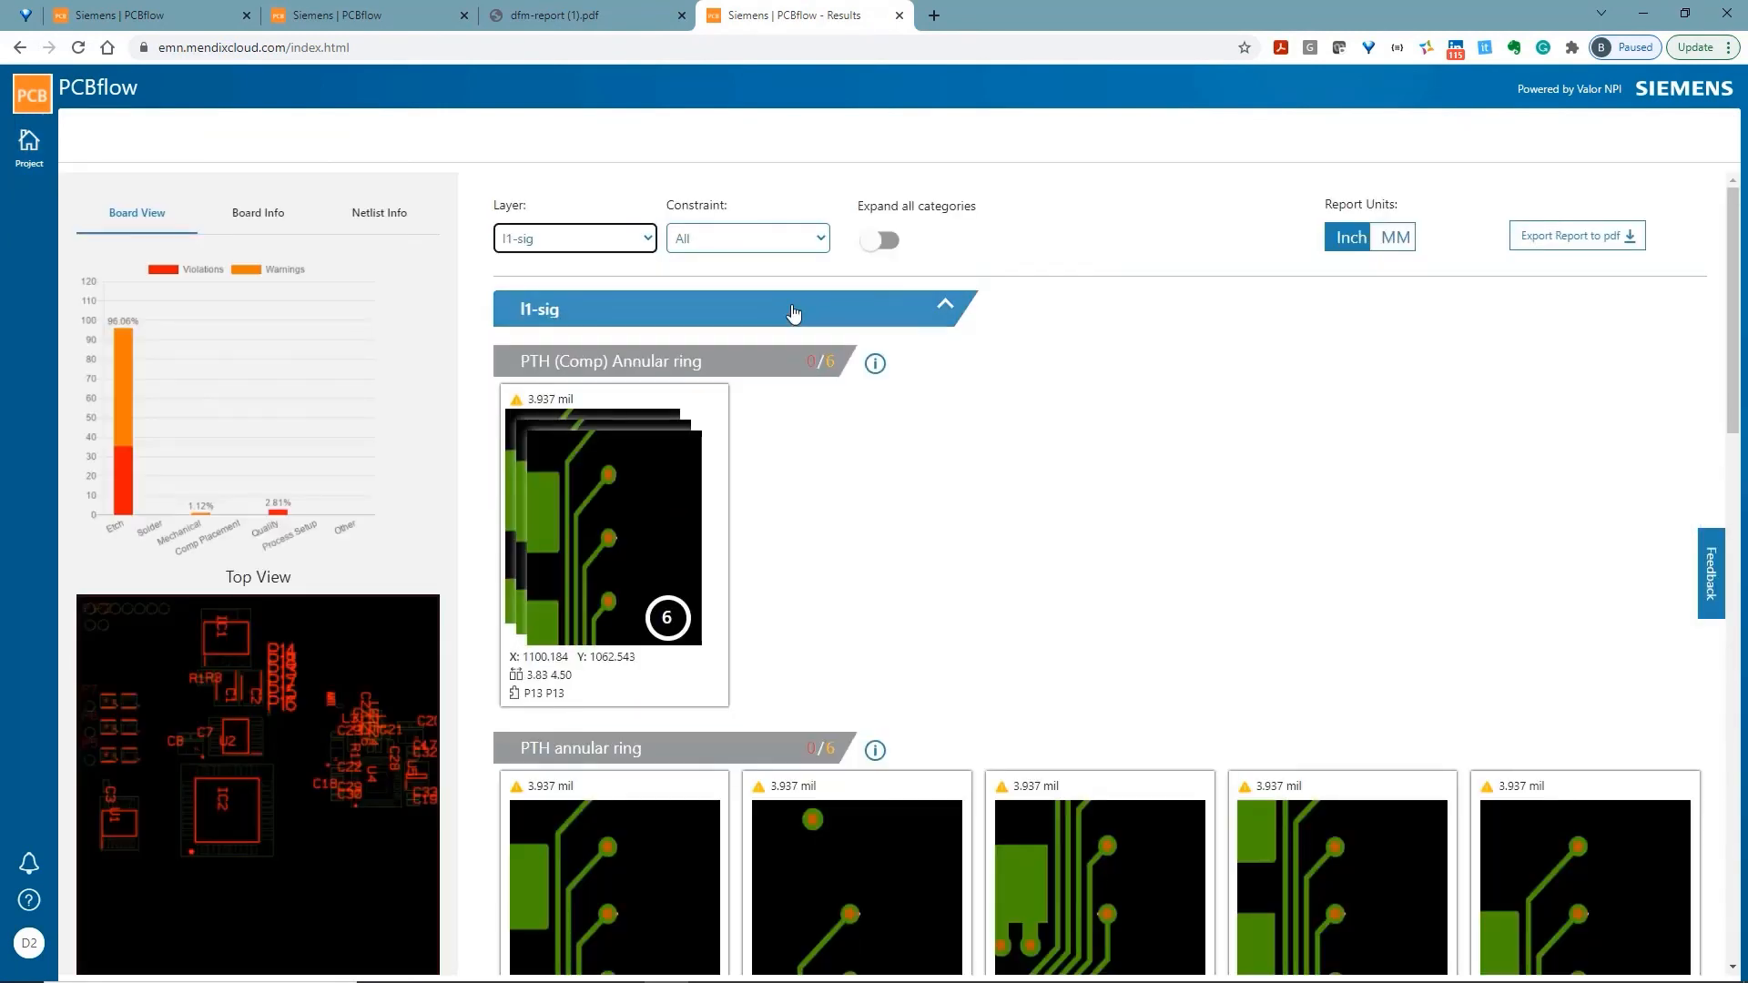
# Restrict the shared project's l1-sig report results to the PTH to Plane constraint and review them
pyautogui.click(788, 241)
pyautogui.click(781, 316)
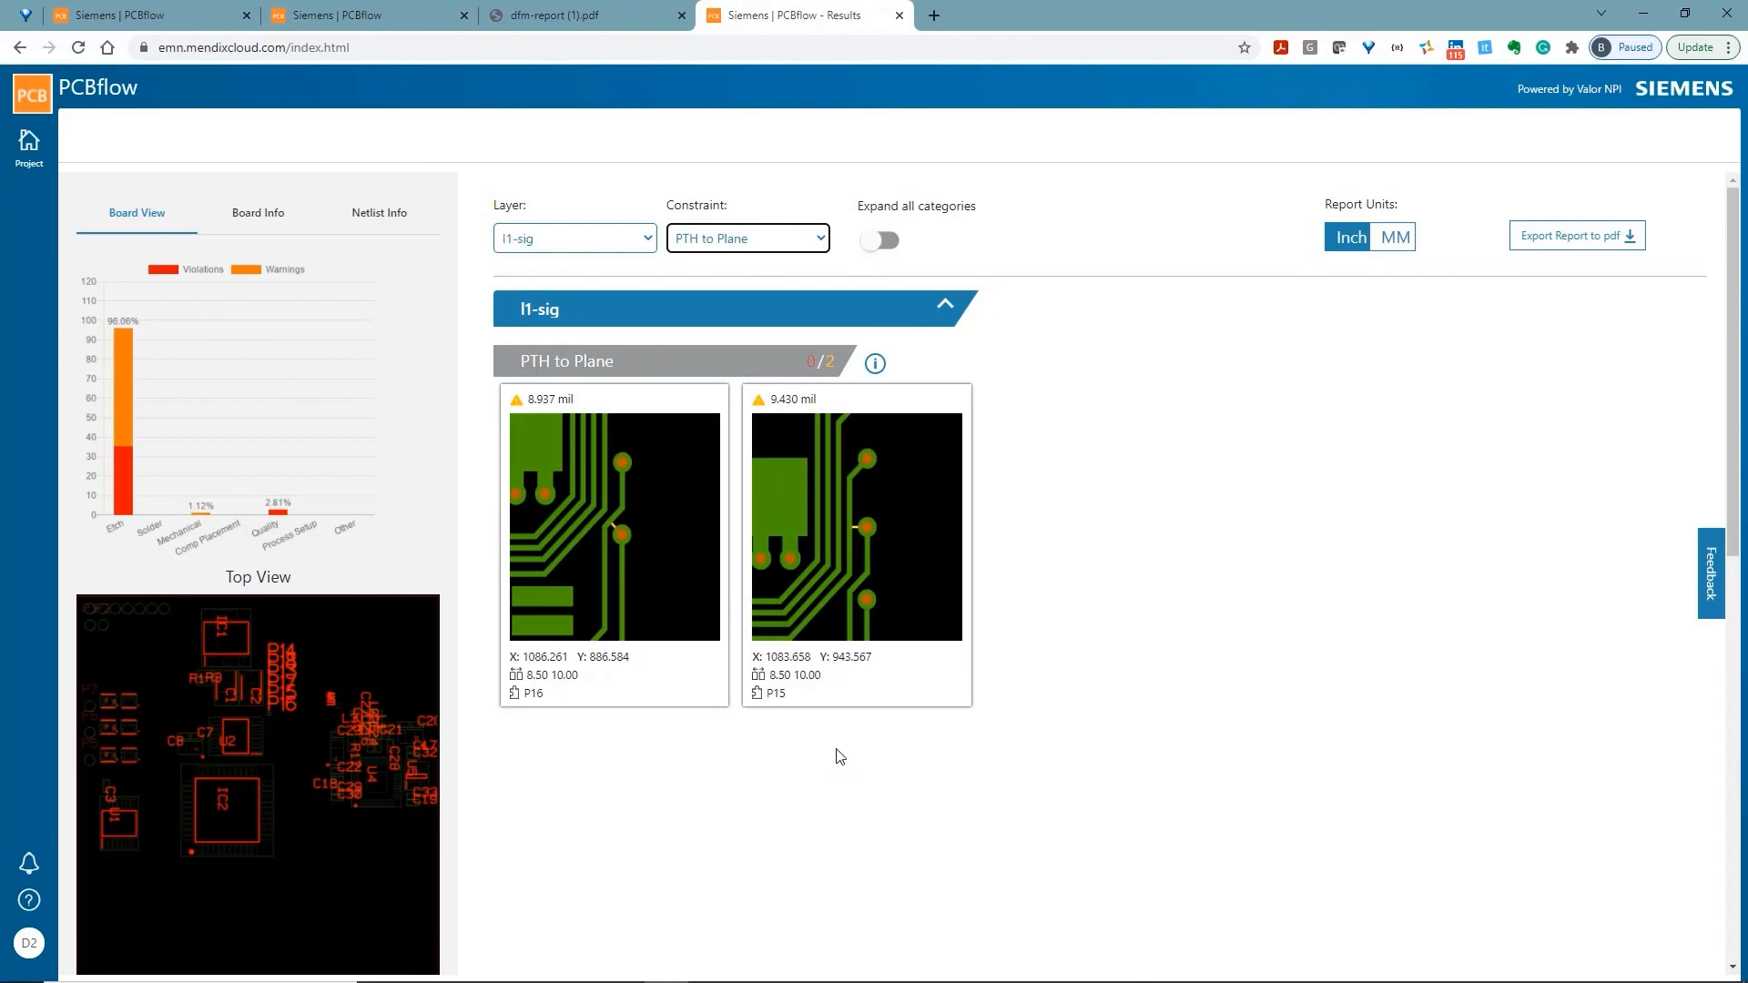
pyautogui.scroll(-5, 901, 765)
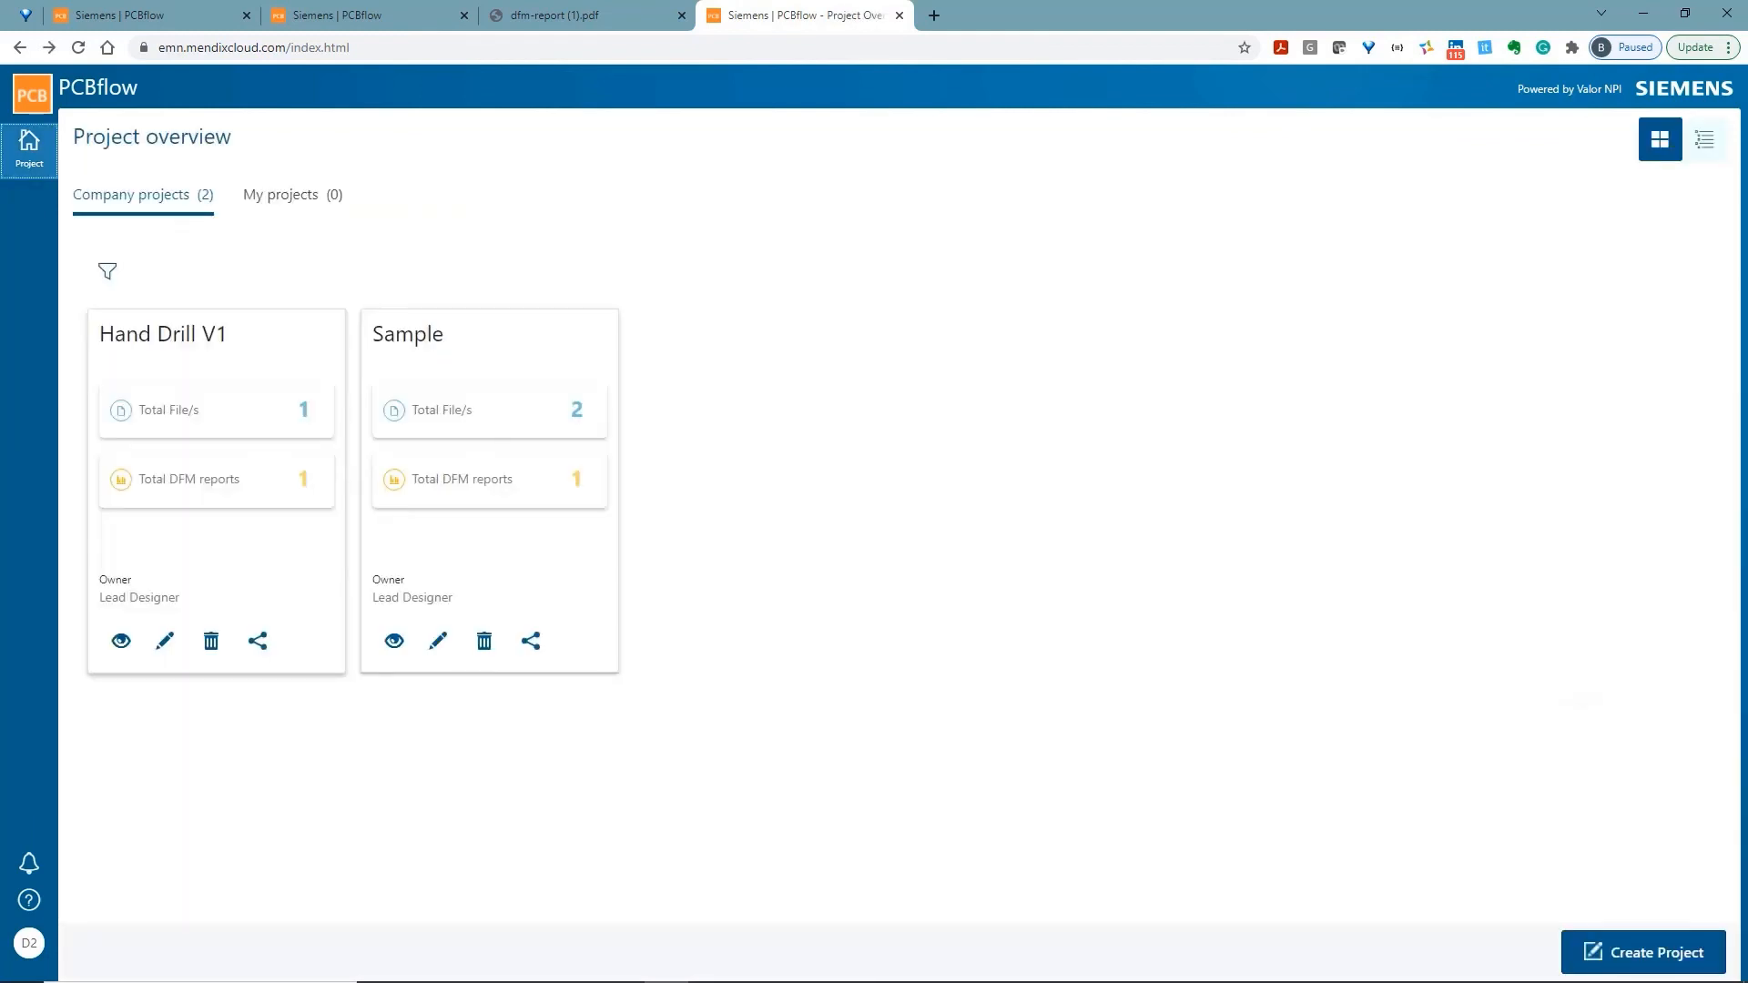
# View Hand Drill V1's DFM reports and design files, and open and cancel the file replacement for handdrill_flex.tgz
pyautogui.click(223, 496)
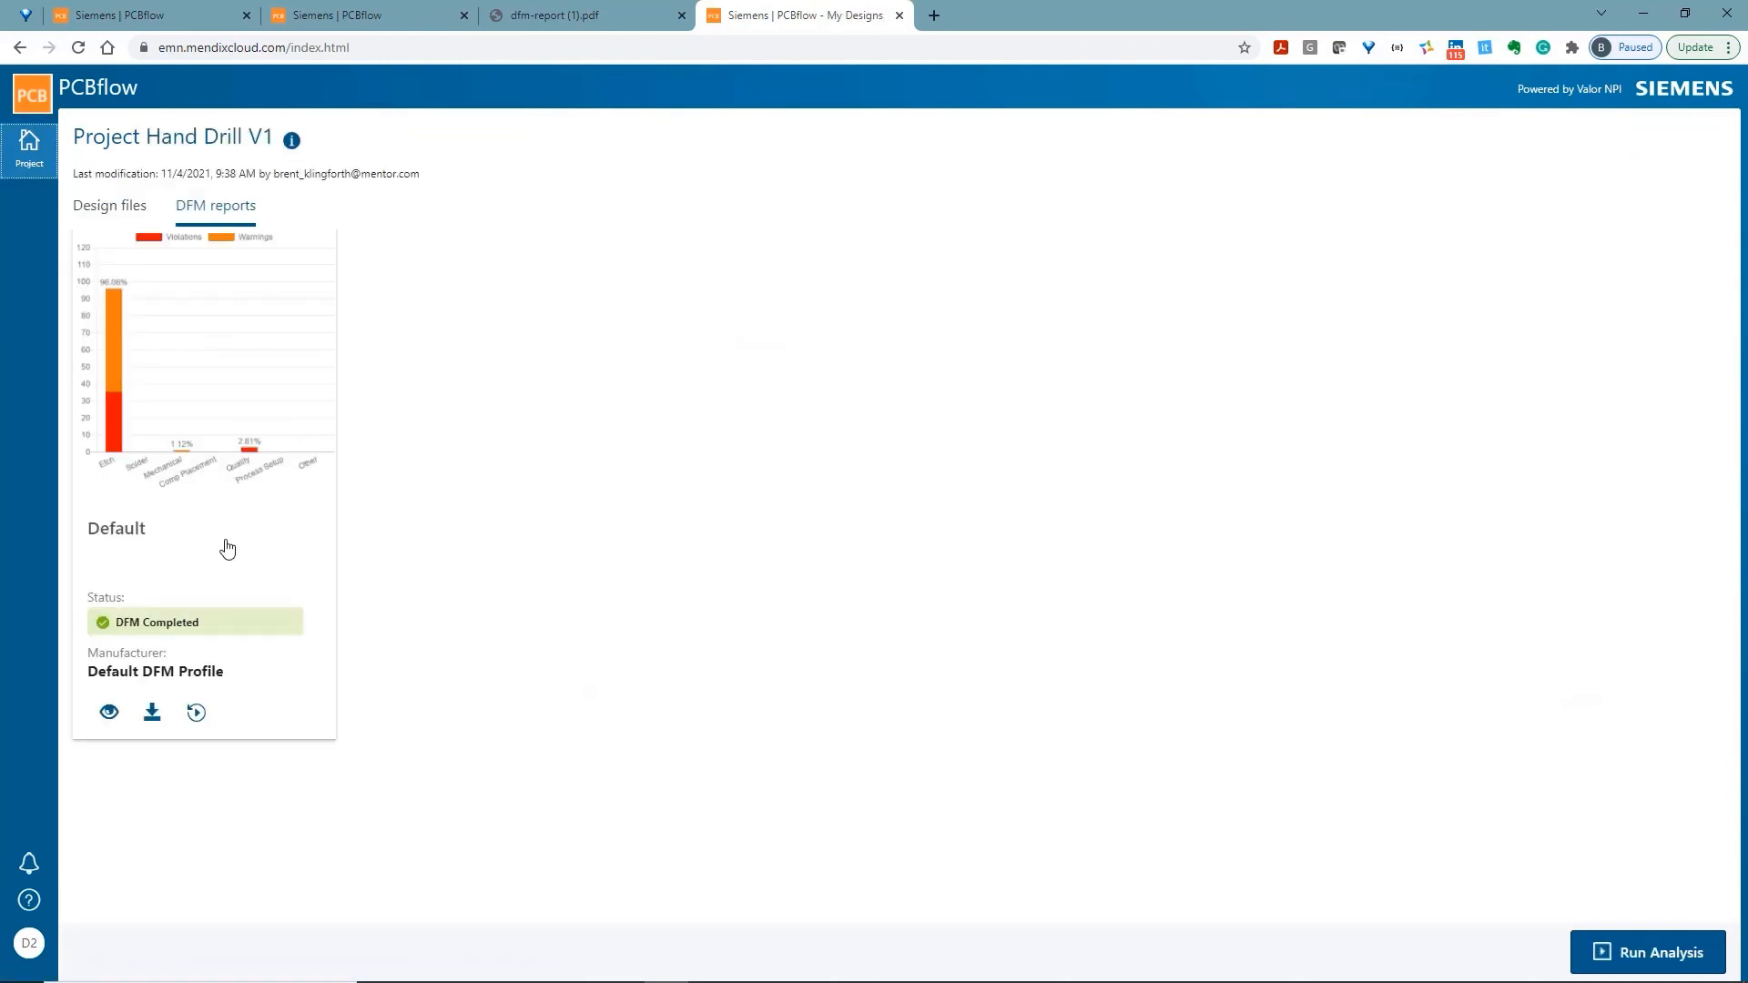
pyautogui.click(128, 217)
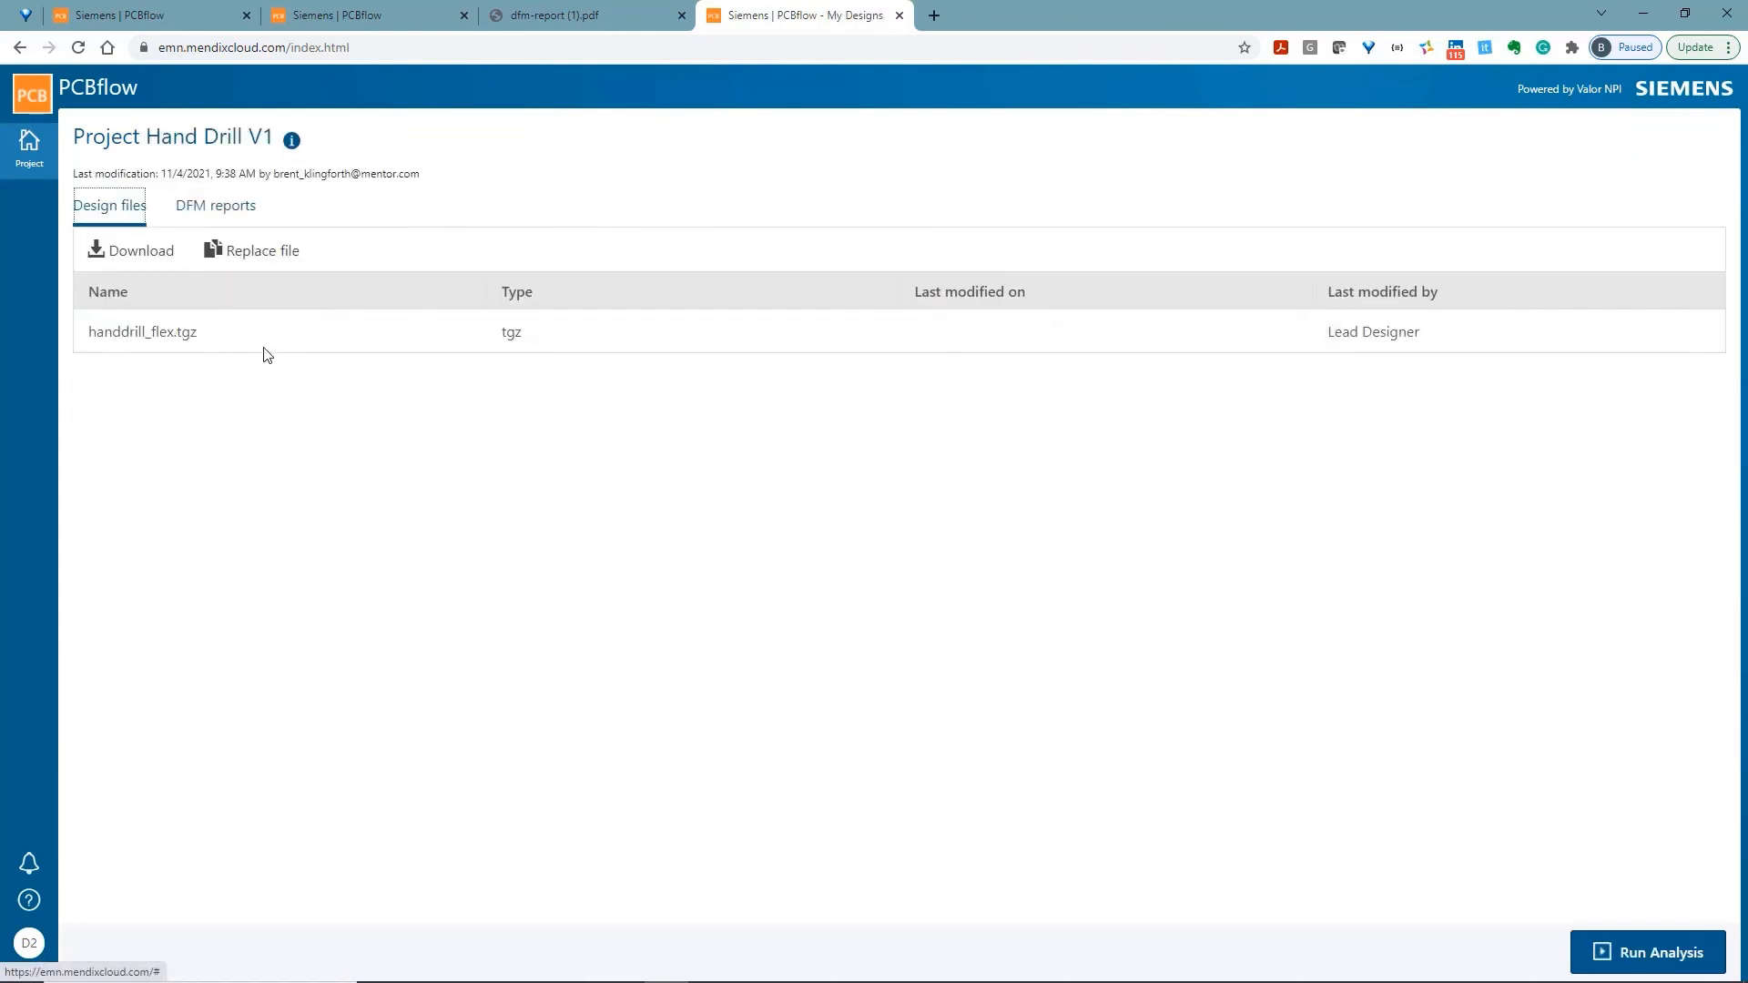
pyautogui.click(246, 329)
pyautogui.click(249, 257)
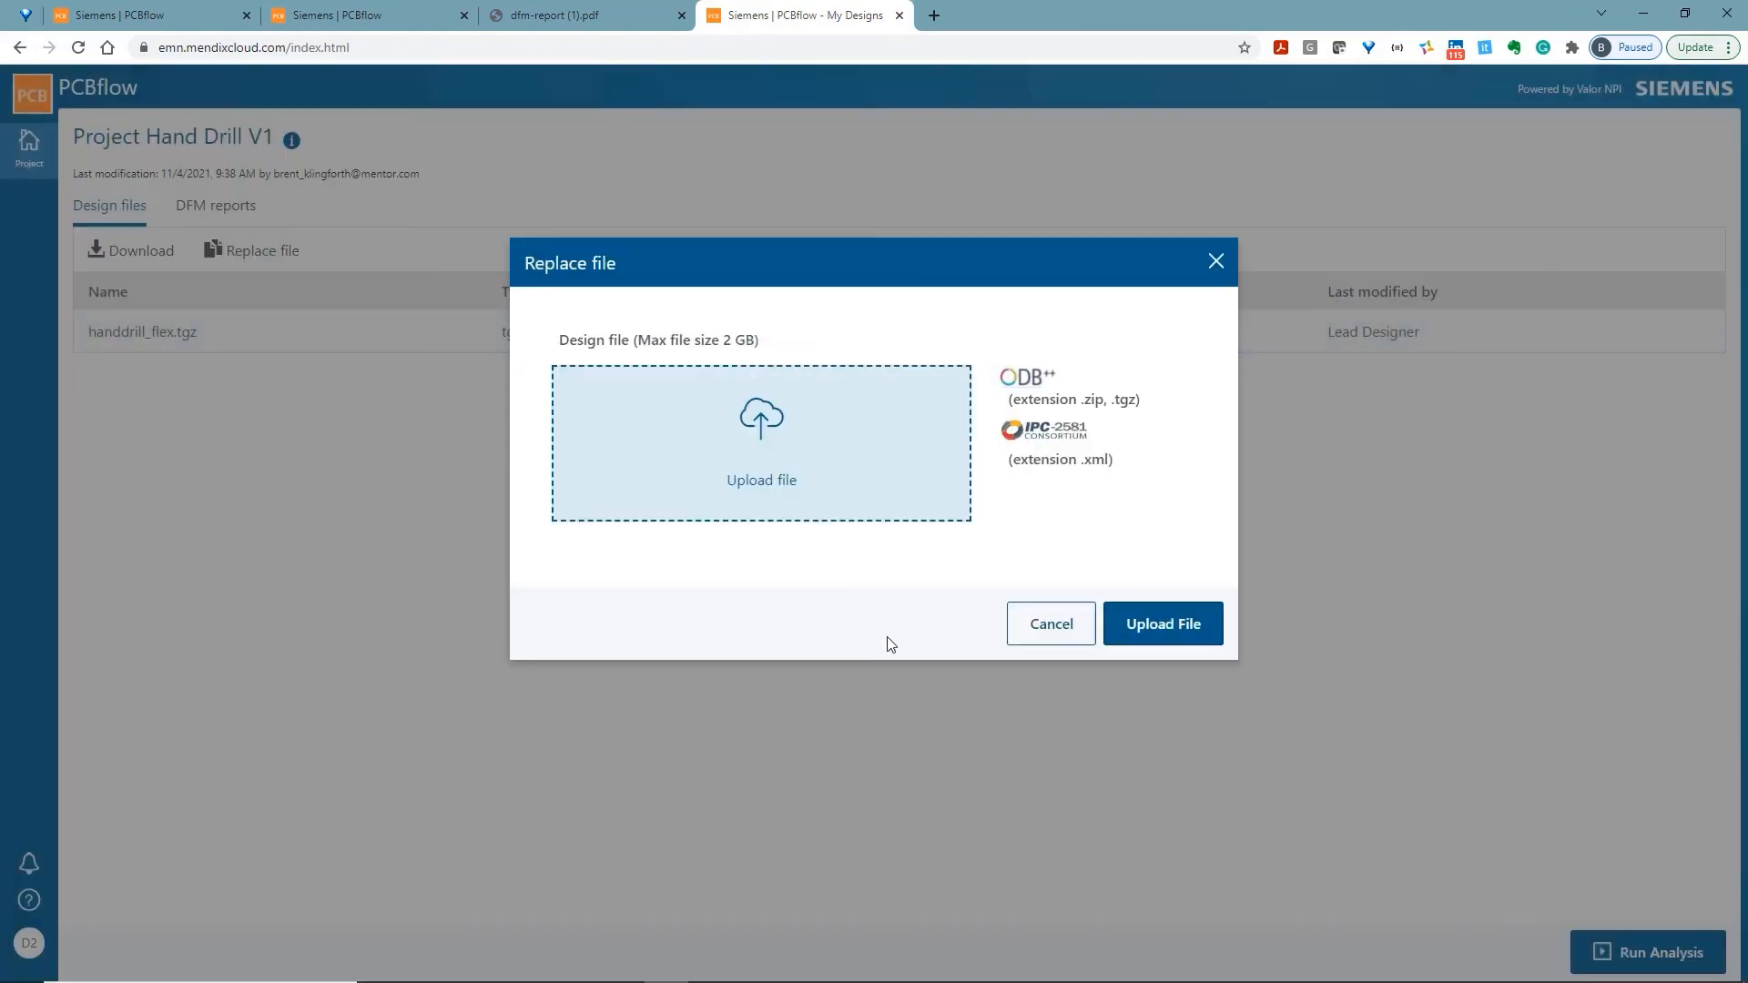
pyautogui.click(1052, 637)
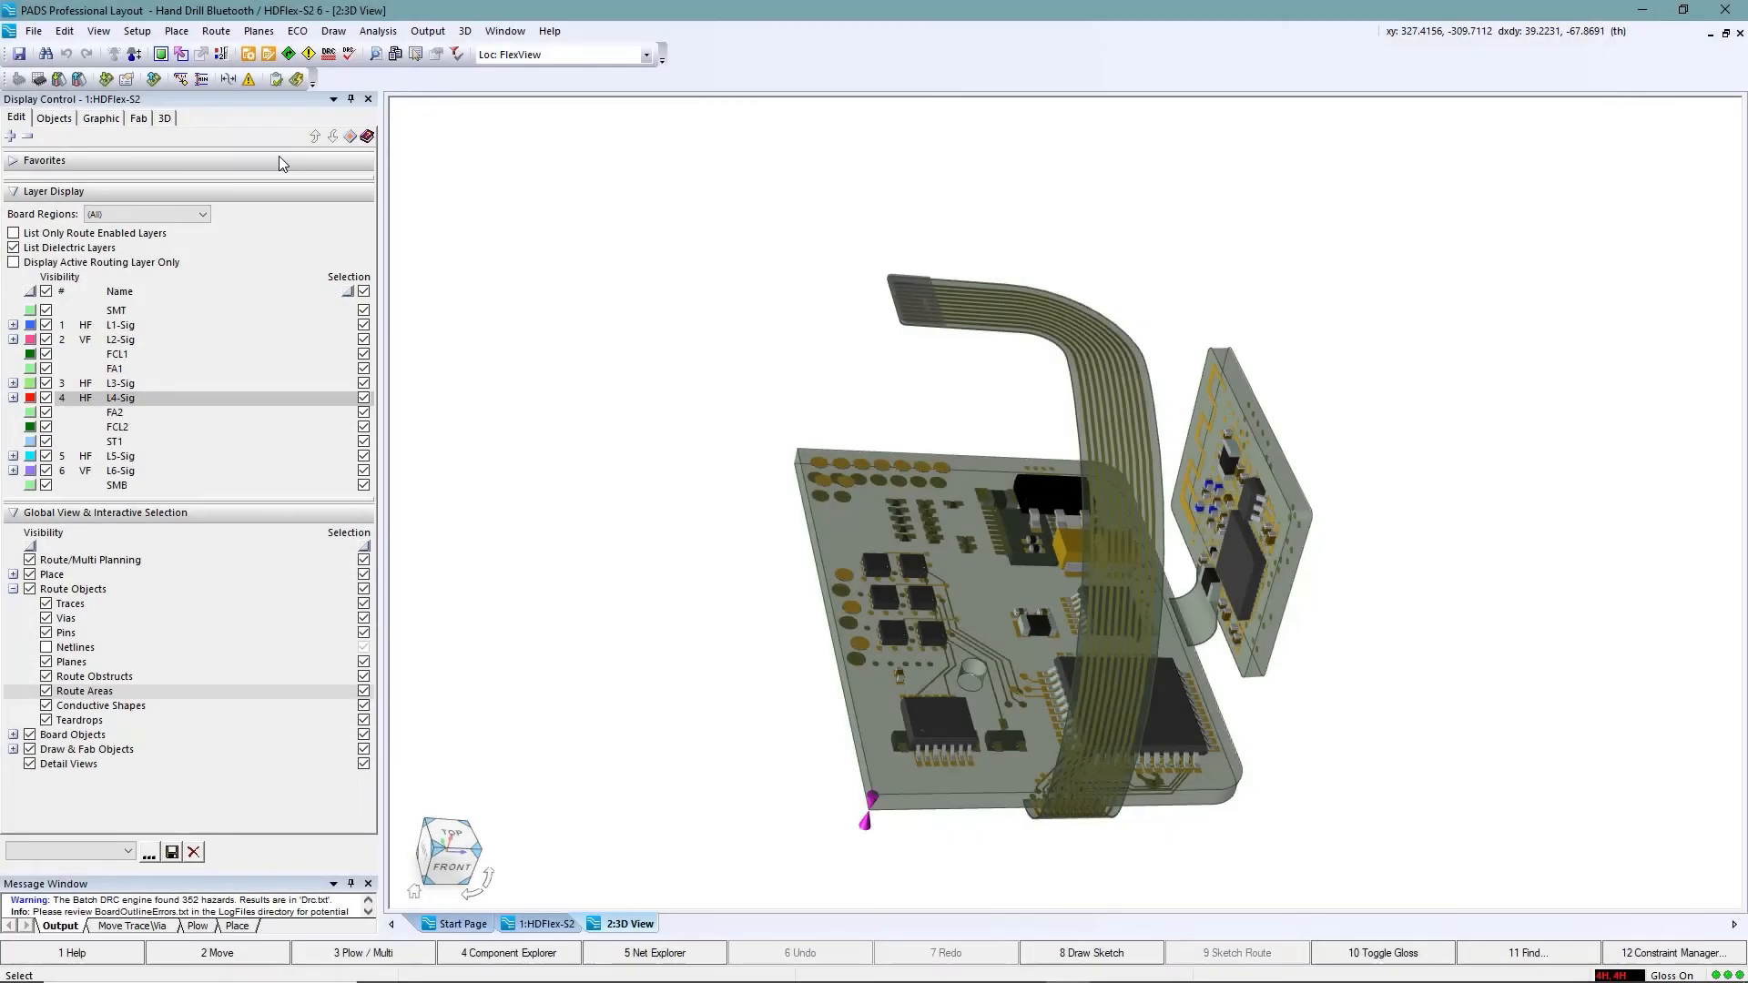
# From PADS Professional Layout, bring up the HDFlex-S2 PDF and view Sheet2 through Sheet5
pyautogui.click(33, 30)
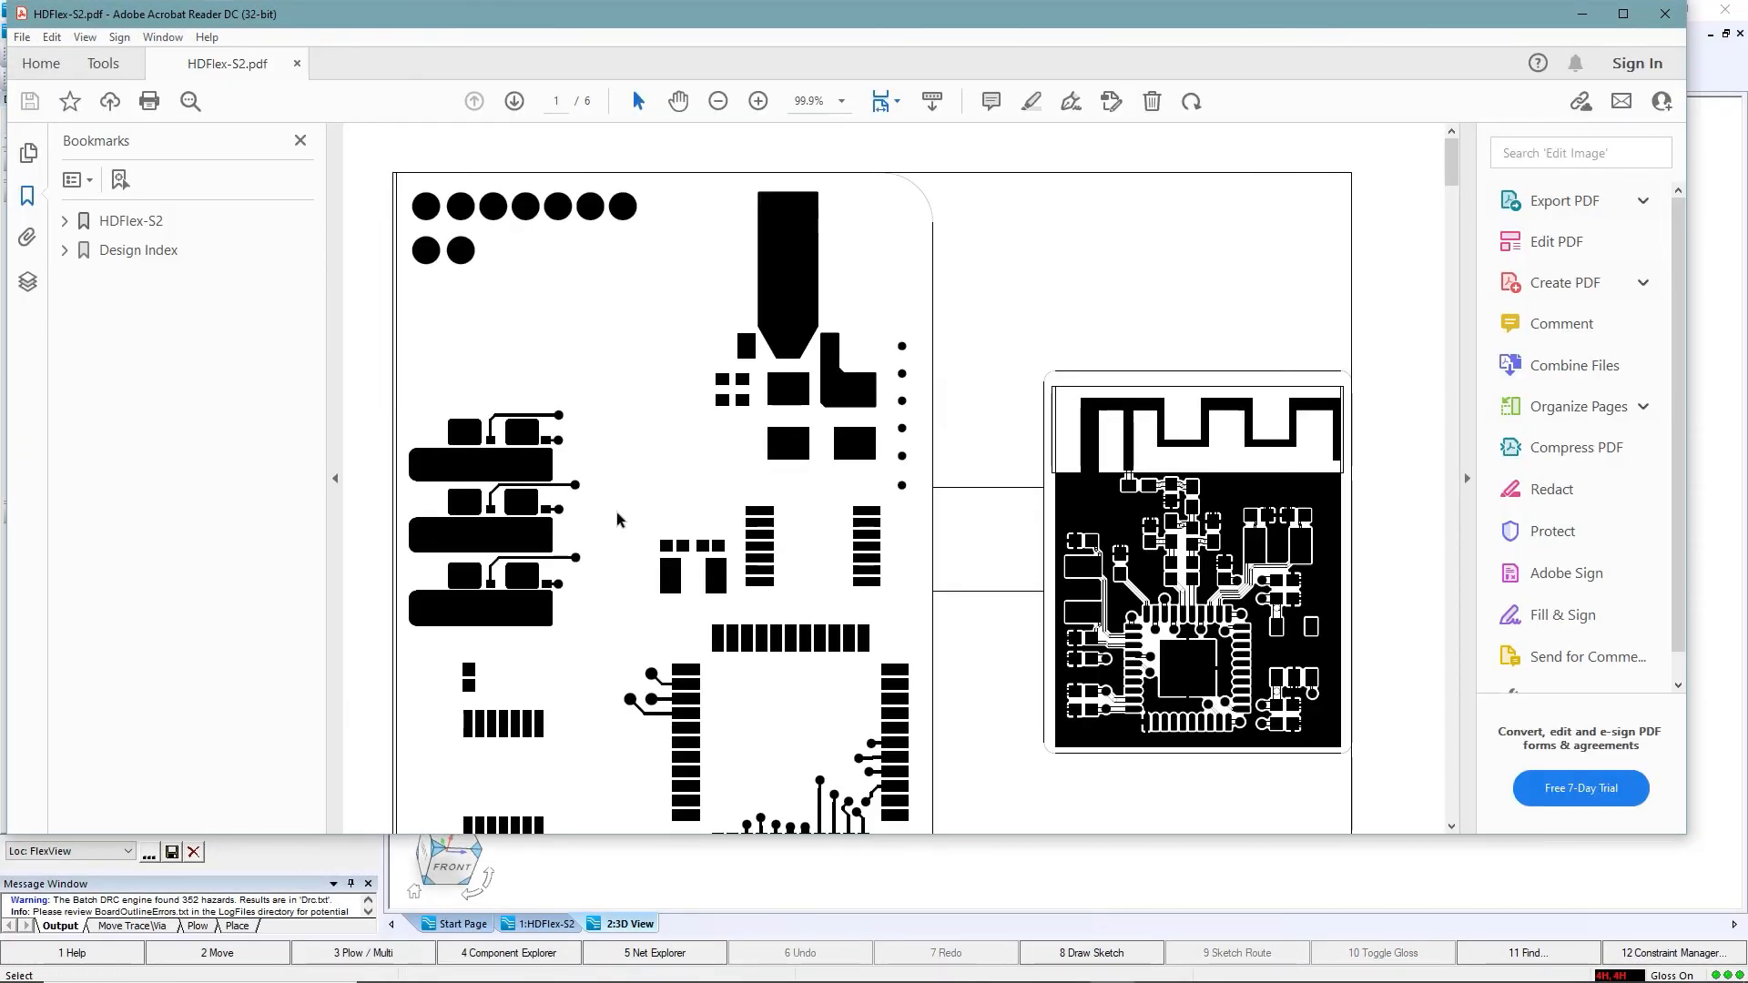
pyautogui.click(64, 220)
pyautogui.click(133, 308)
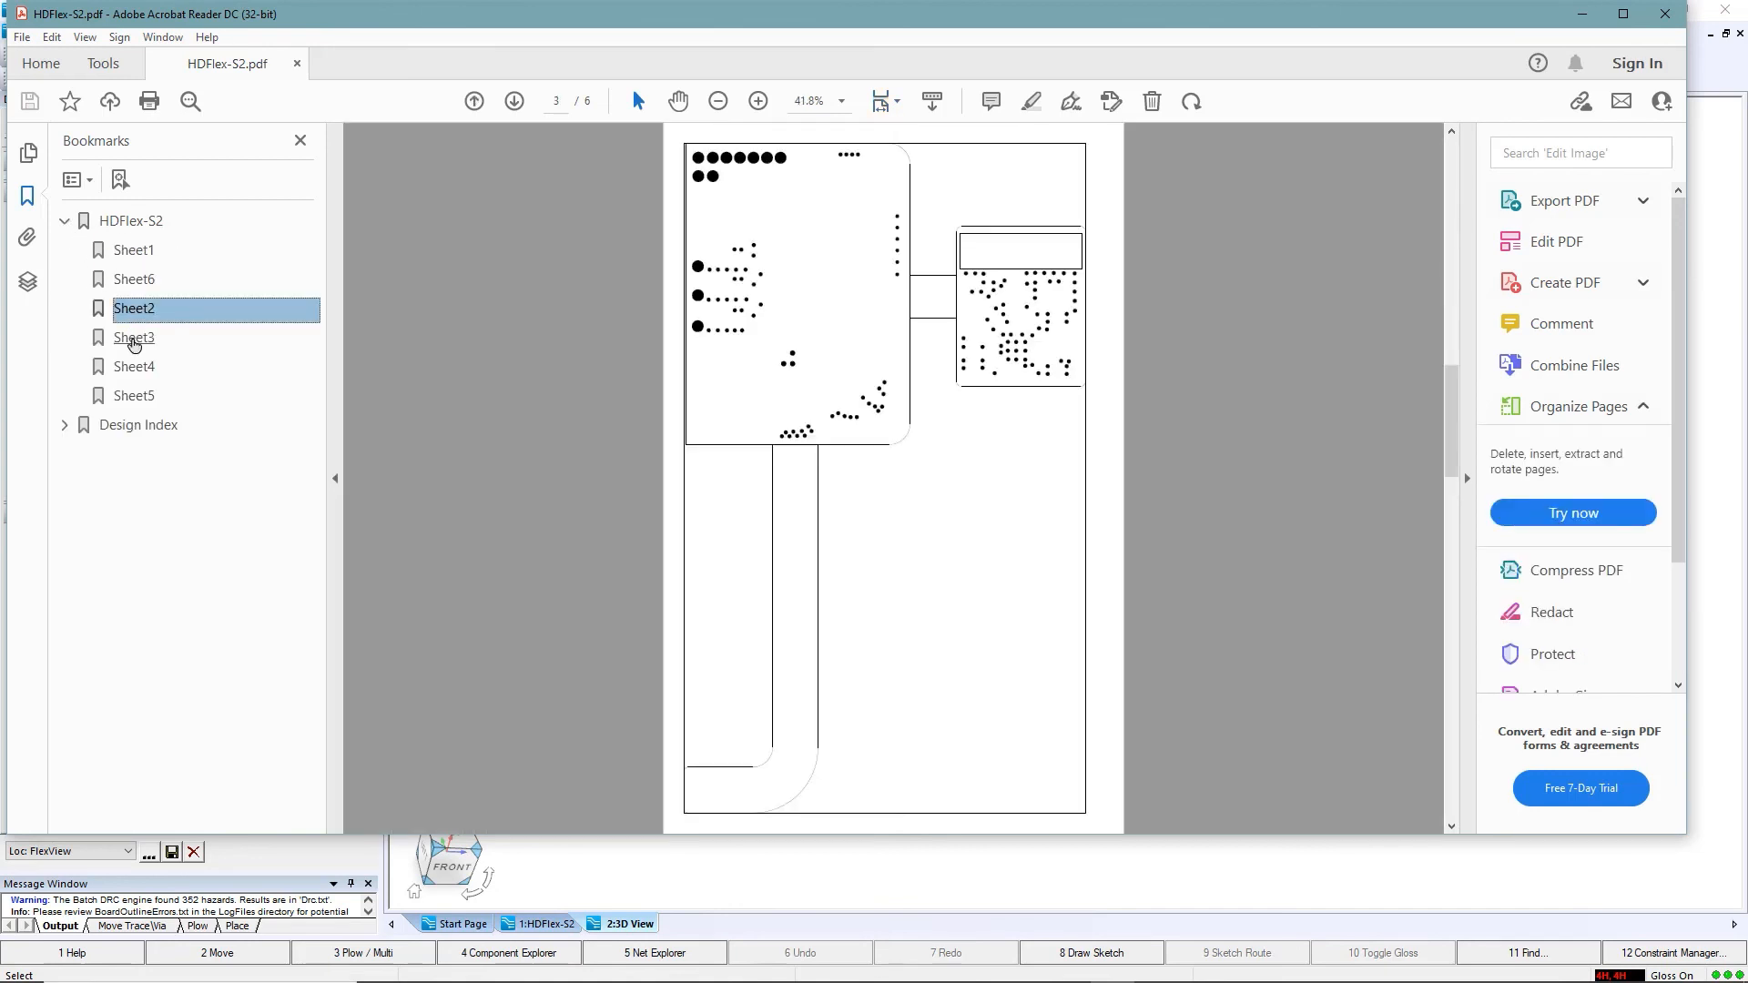
pyautogui.click(134, 339)
pyautogui.click(134, 366)
pyautogui.click(132, 395)
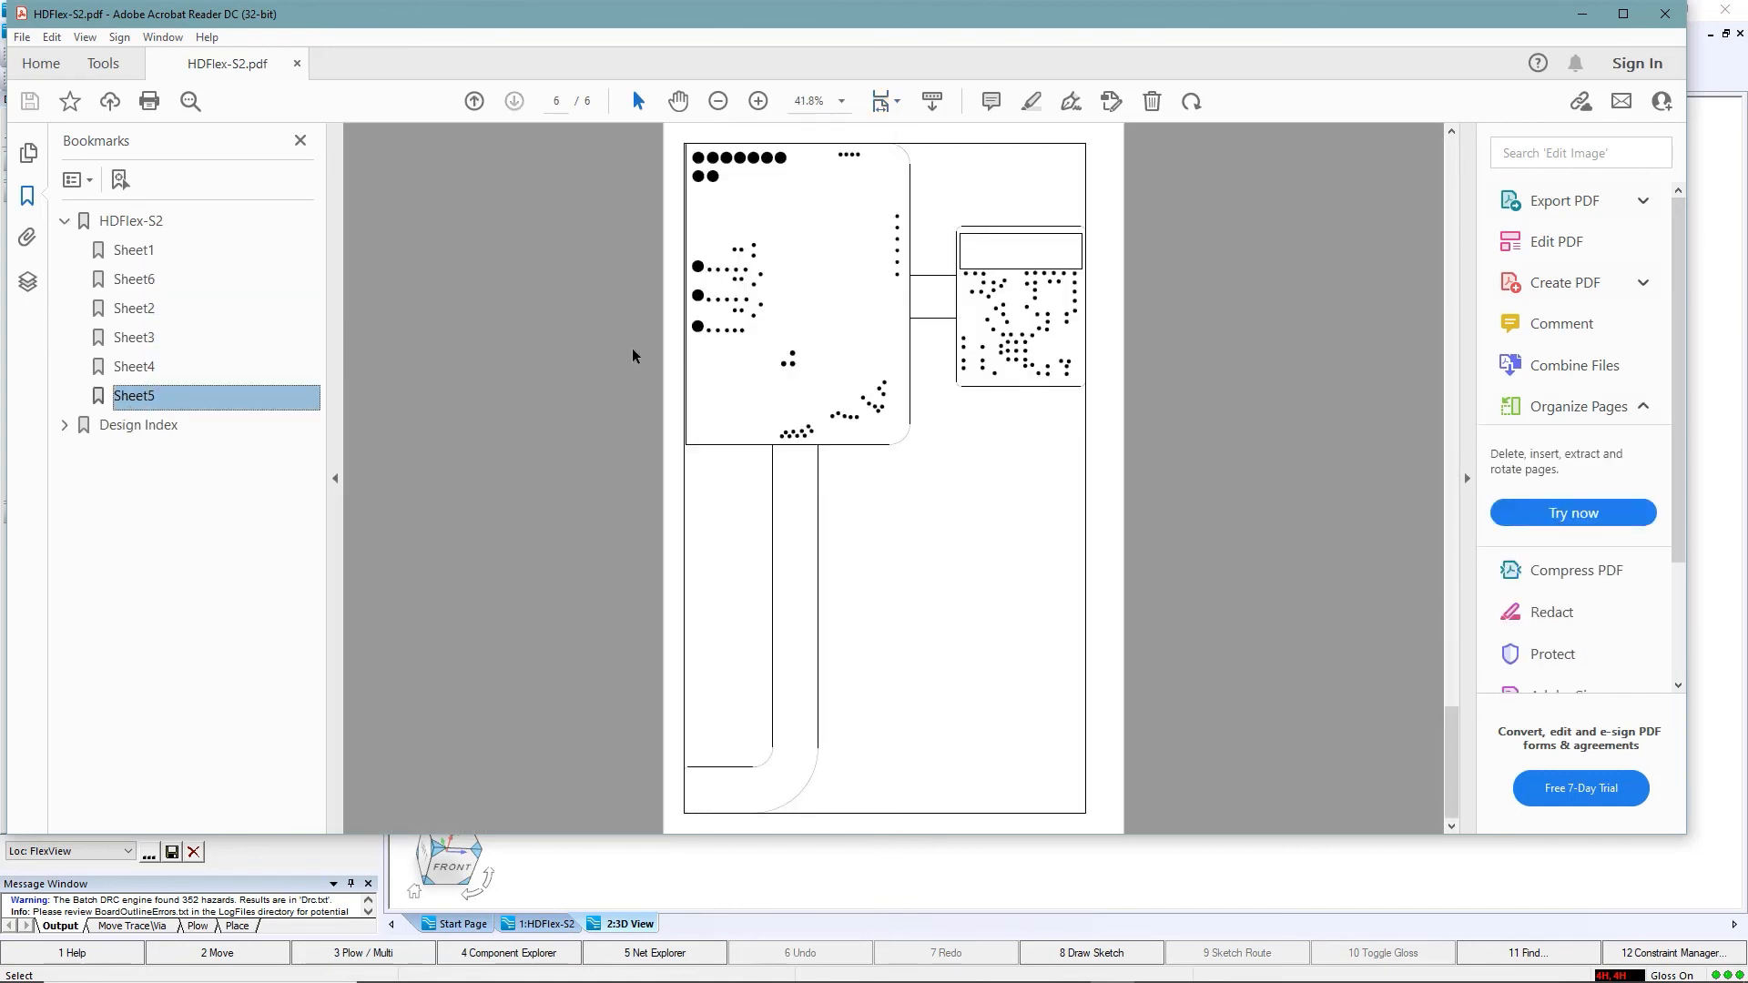
# Close the HDFlex-S2 PDF and confirm generating the 3D output of the board in PADS Professional Layout
pyautogui.click(64, 425)
pyautogui.click(1664, 13)
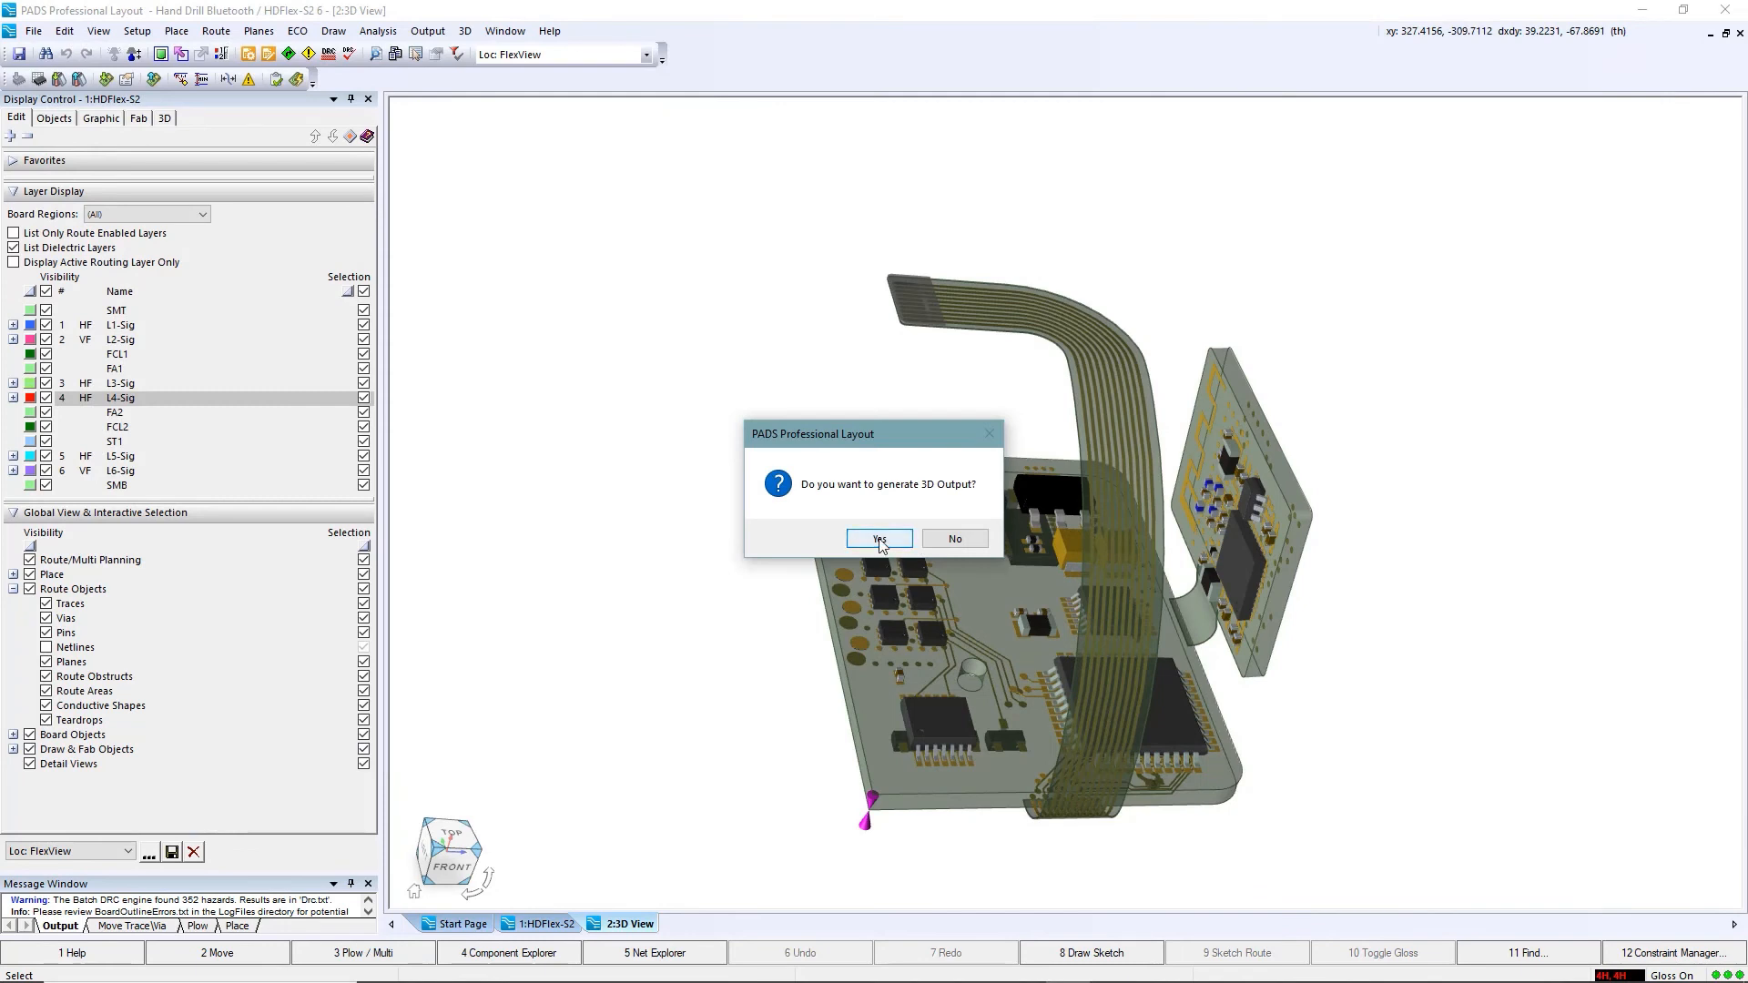
pyautogui.click(878, 540)
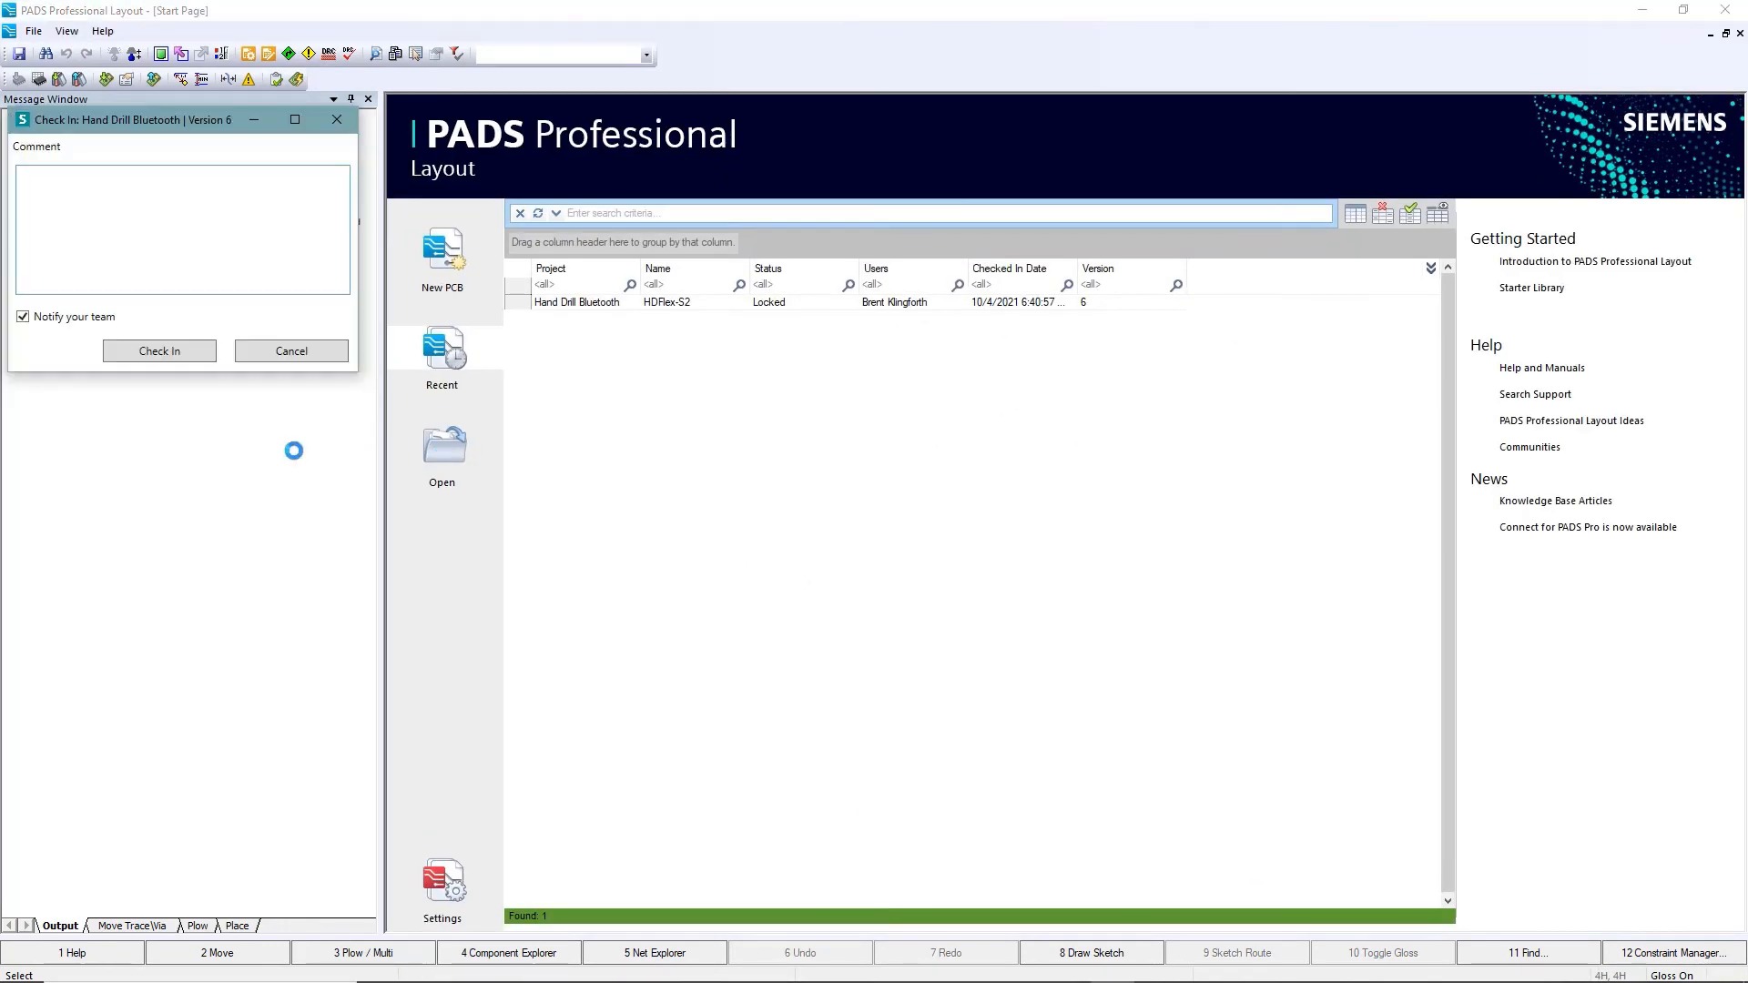
# Check in the Hand Drill Bluetooth project with the comment "Performed DRC and reviewed errors."
pyautogui.click(141, 190)
pyautogui.write('Performed DRC and reviewed errors.')
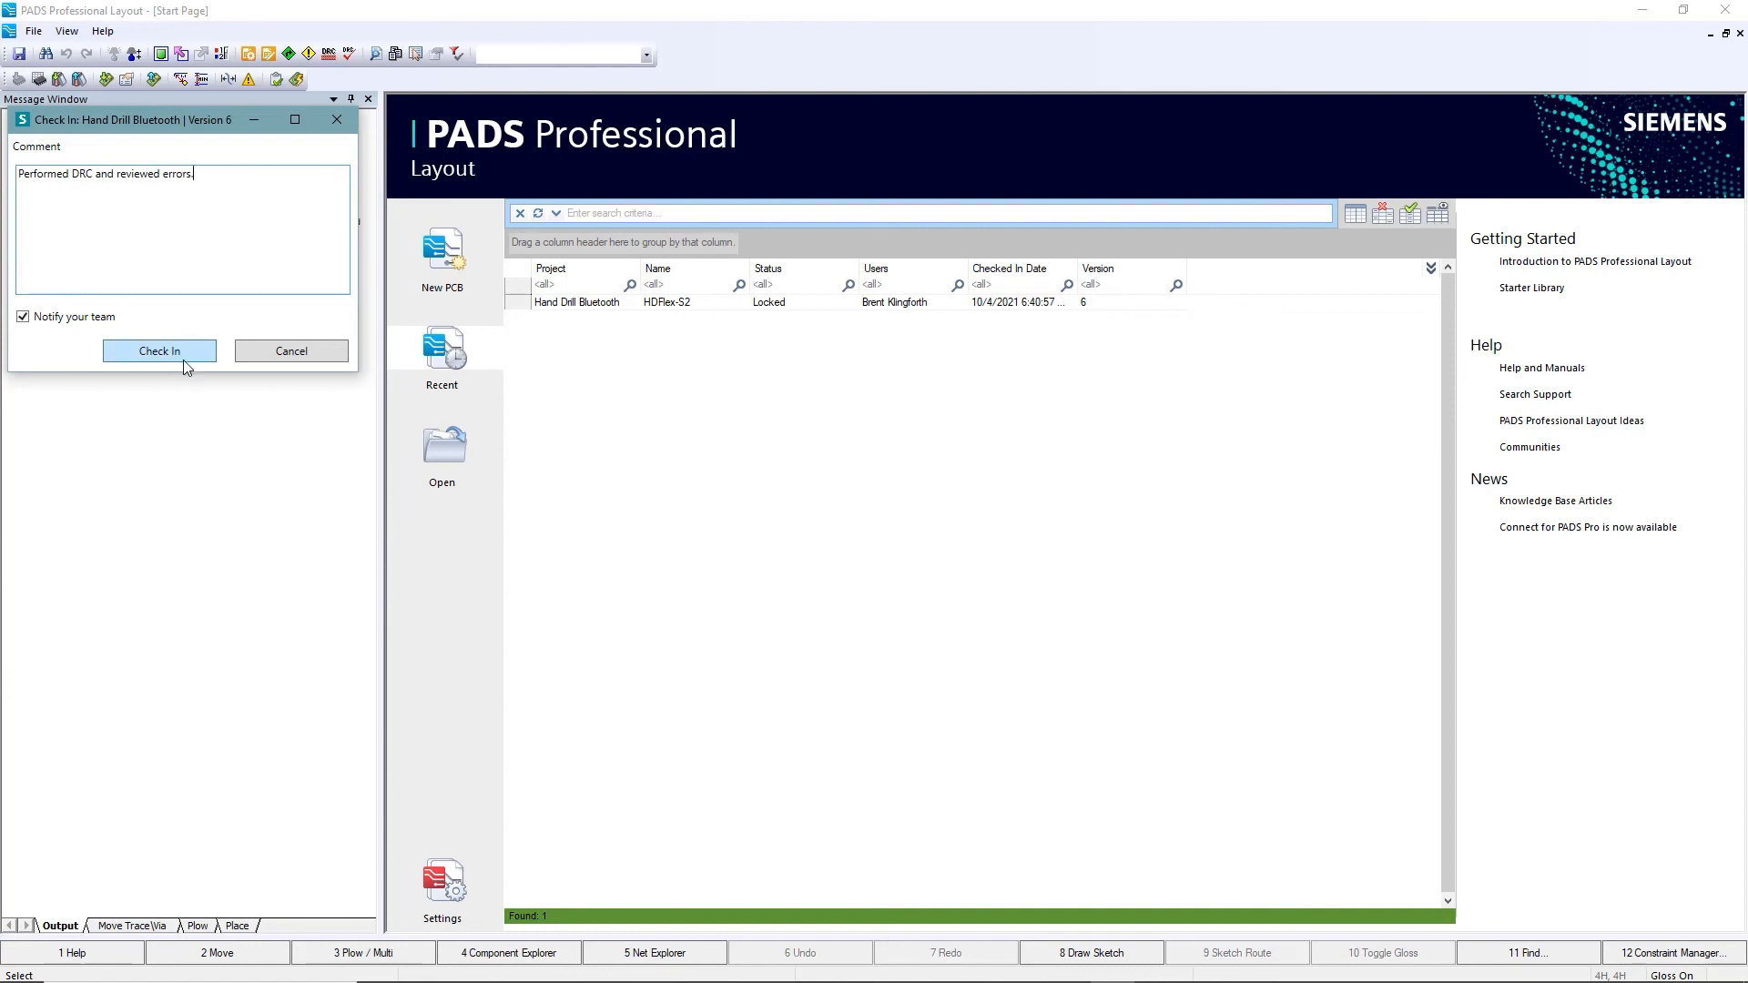
pyautogui.click(183, 359)
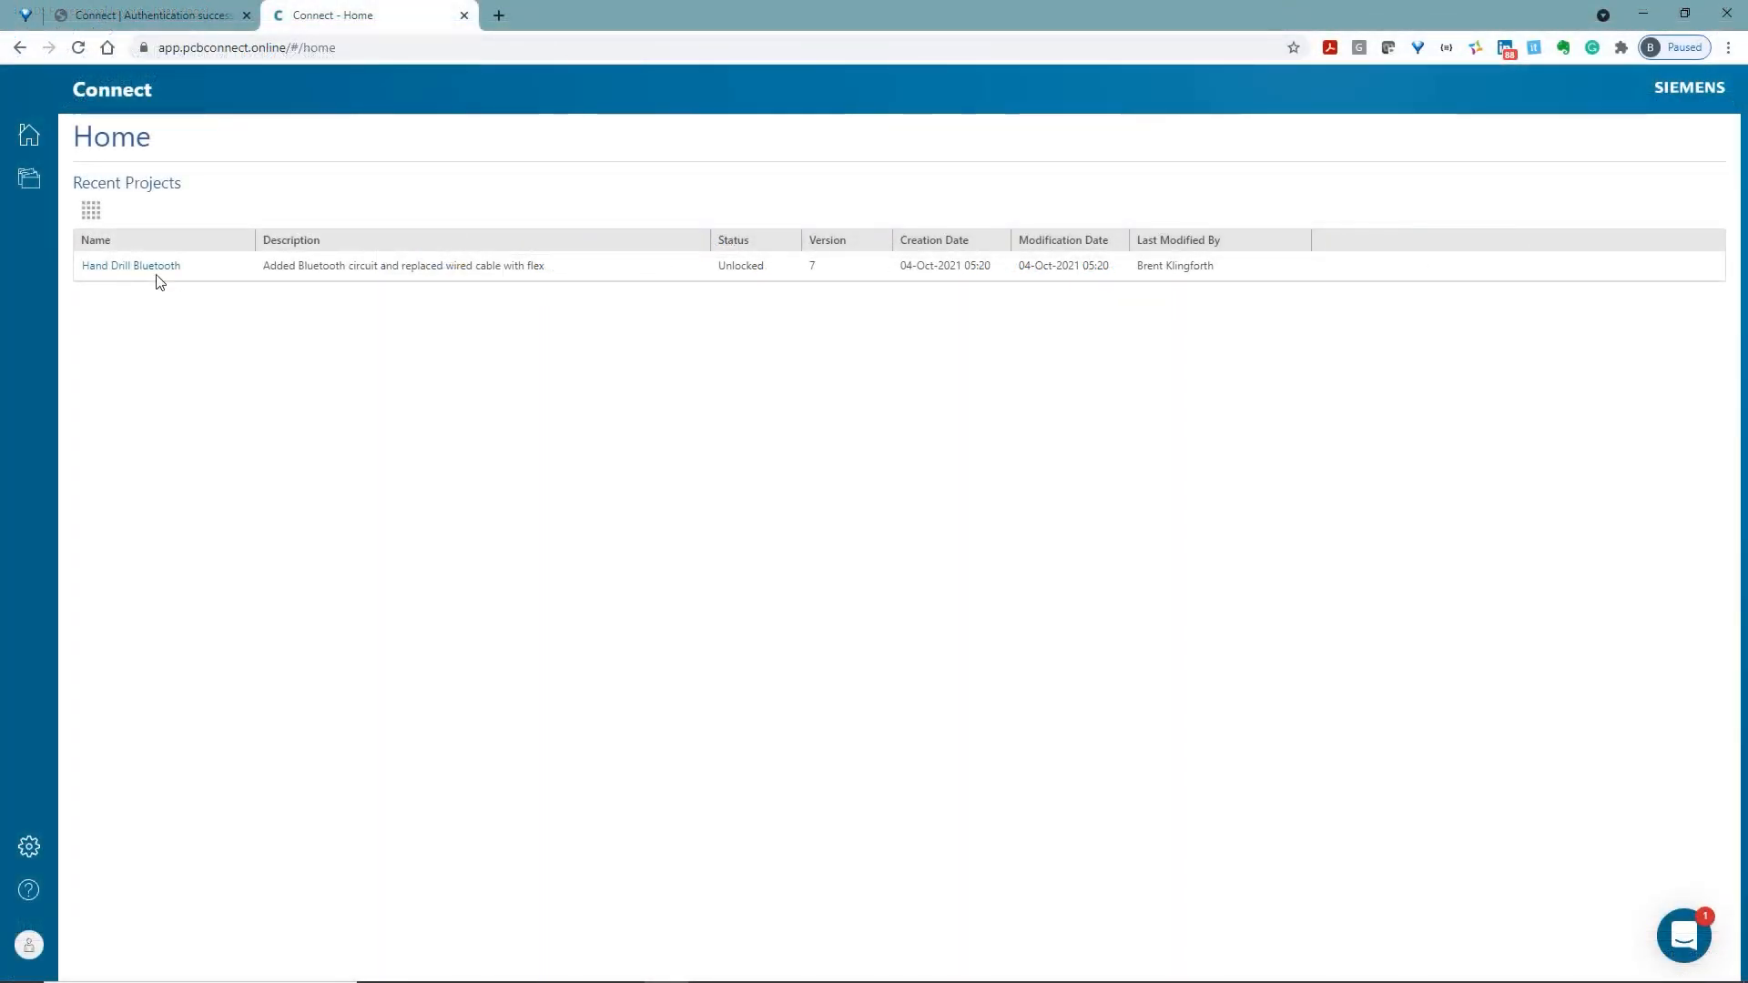
# In Connect in the browser, open the Hand Drill Bluetooth project, view its version comment and open the PCB\HDFlex-S2.pcb layout
pyautogui.click(156, 274)
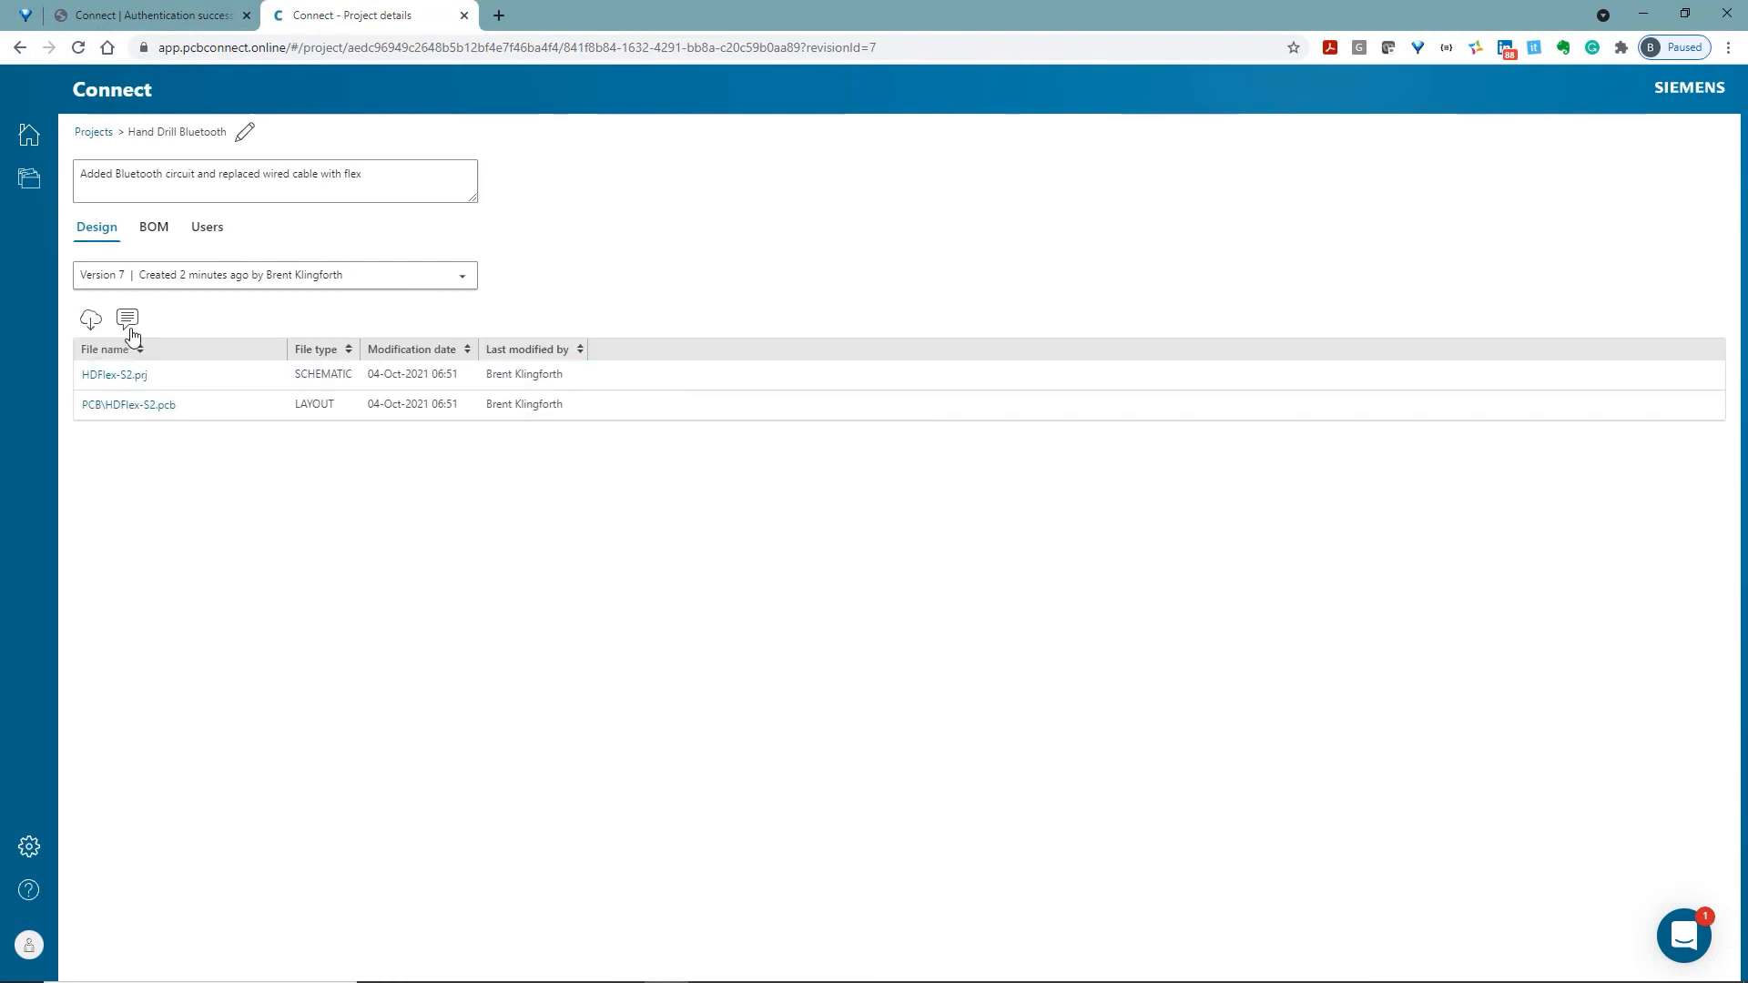
pyautogui.moveTo(129, 321)
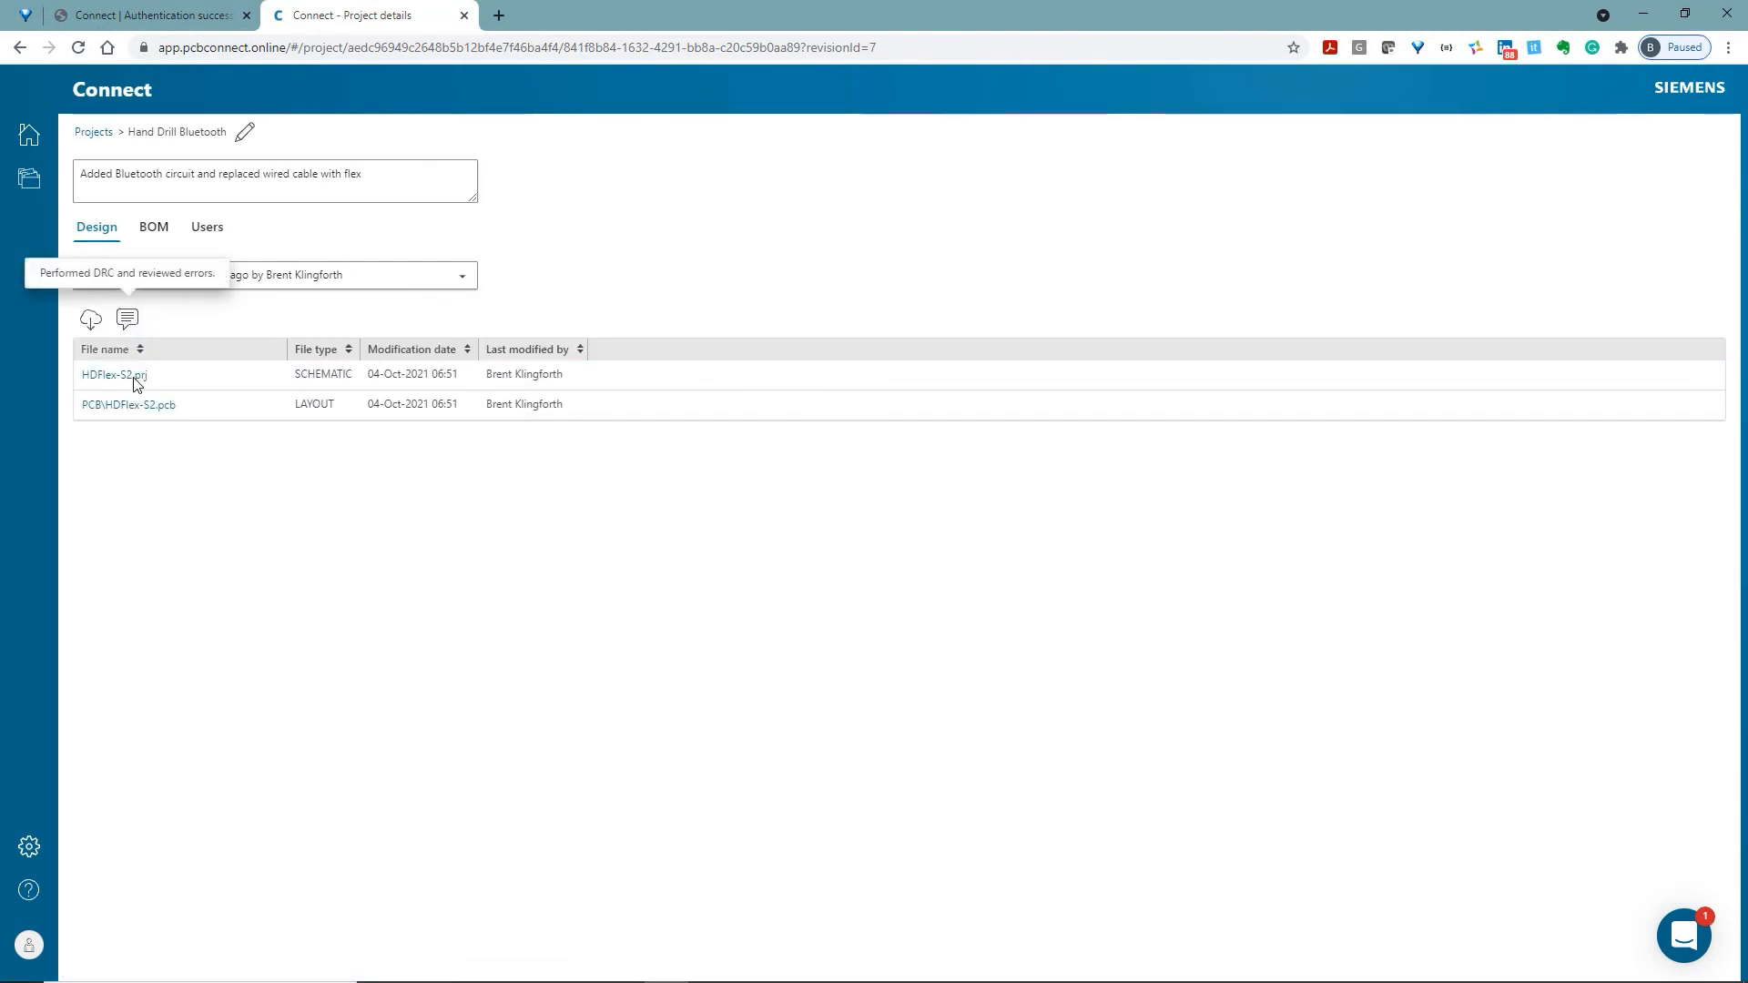
pyautogui.click(135, 407)
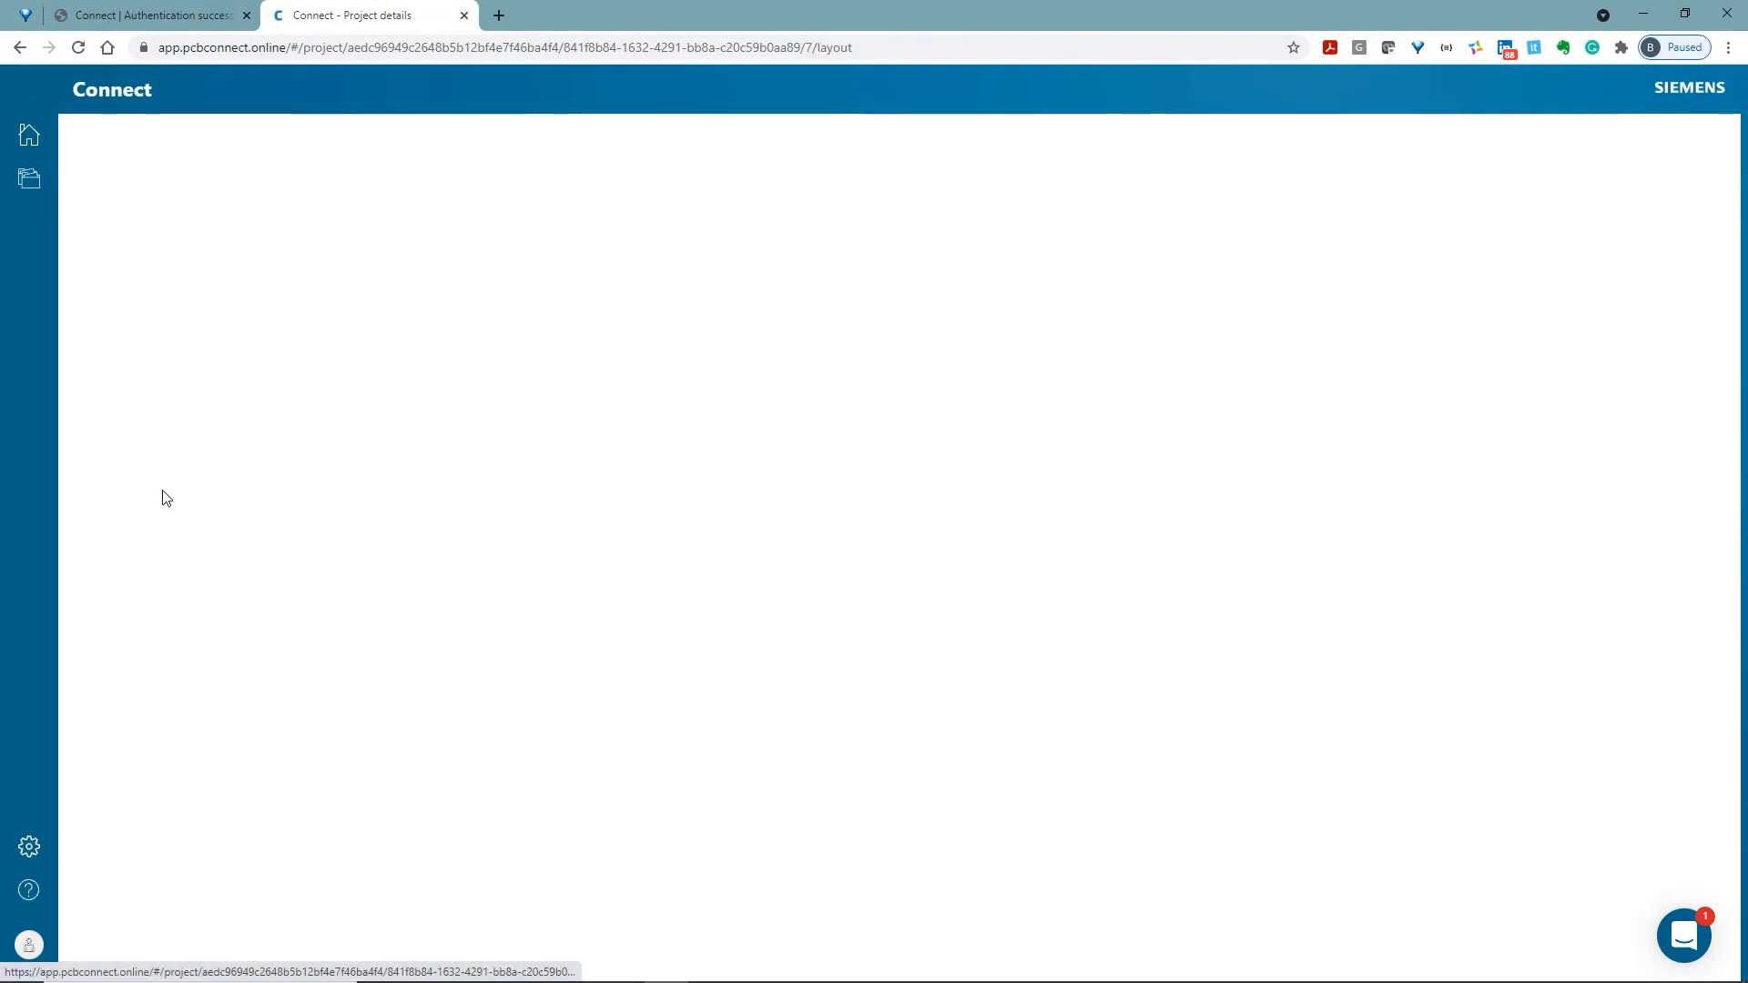